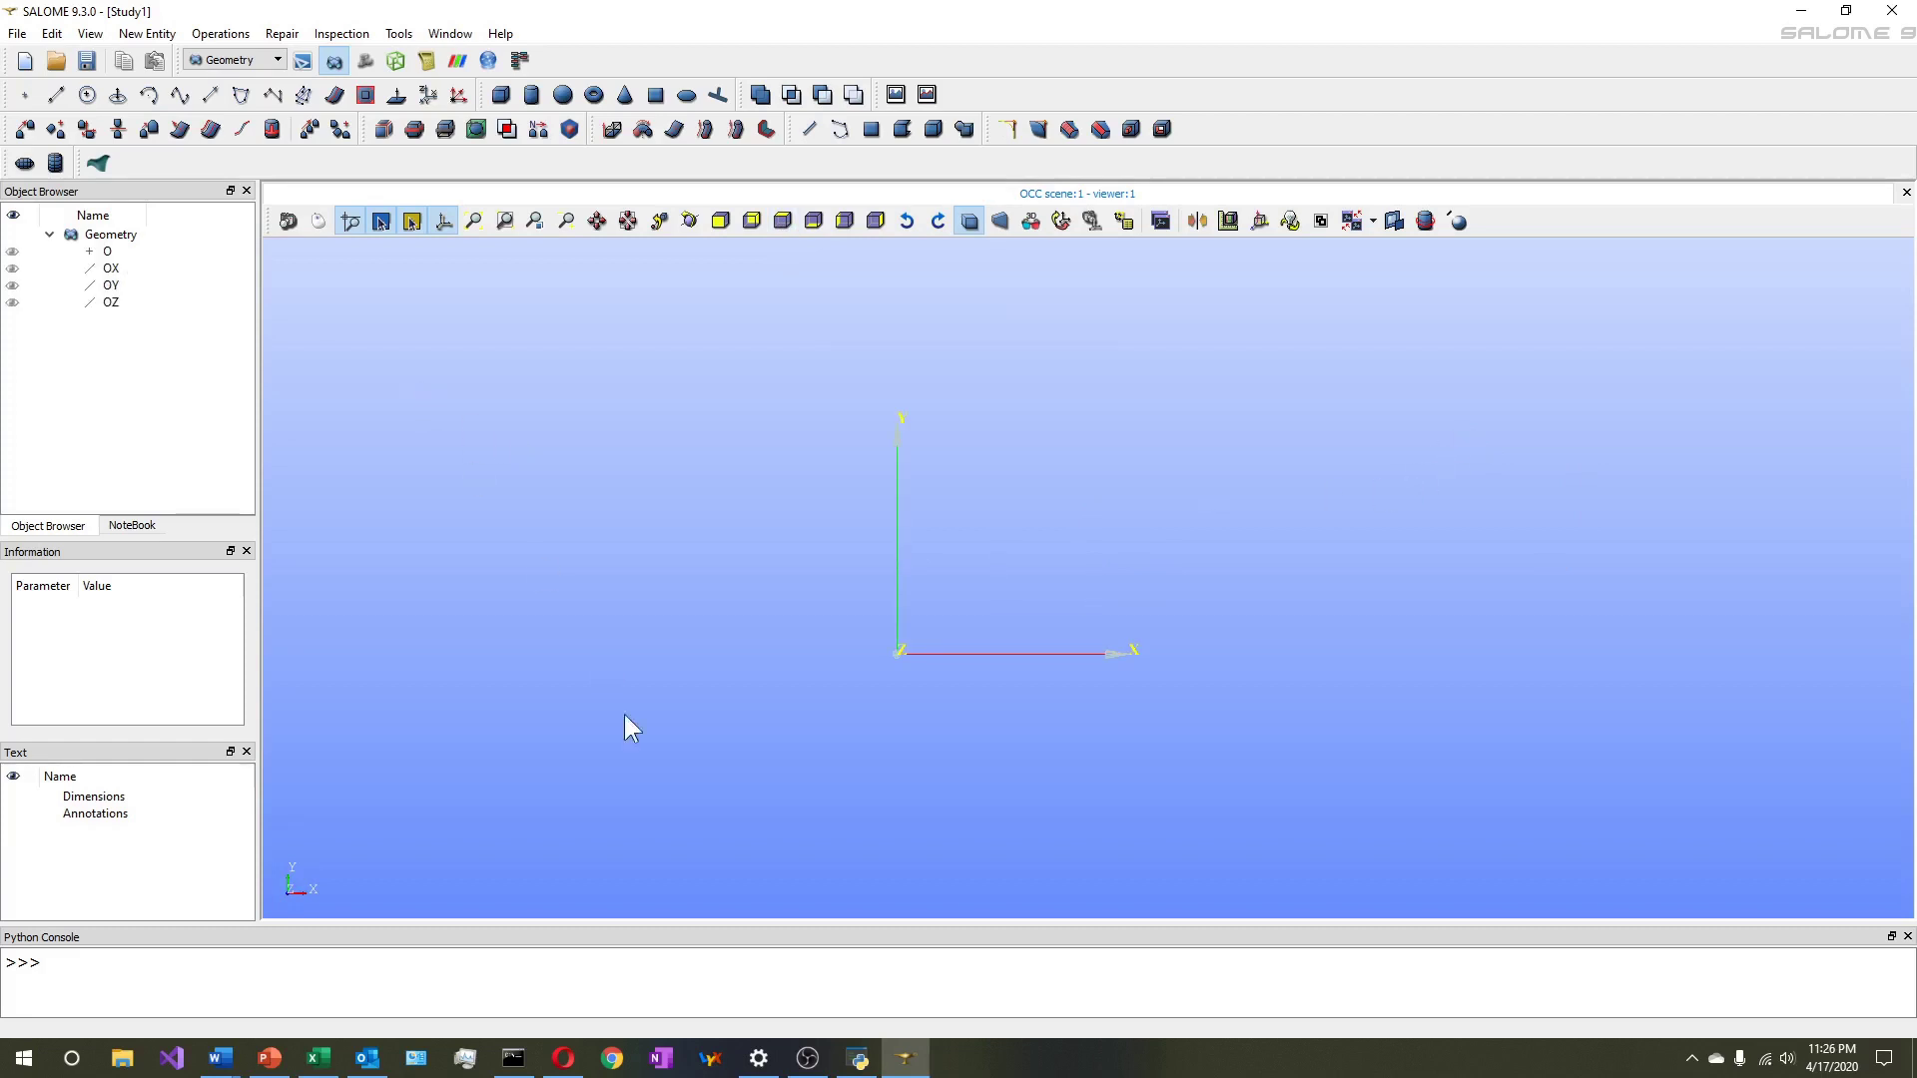
# Check the notched beam's dimensions on the PowerPoint slide, and start a rectangle construction in SALOME
pyautogui.click(269, 1057)
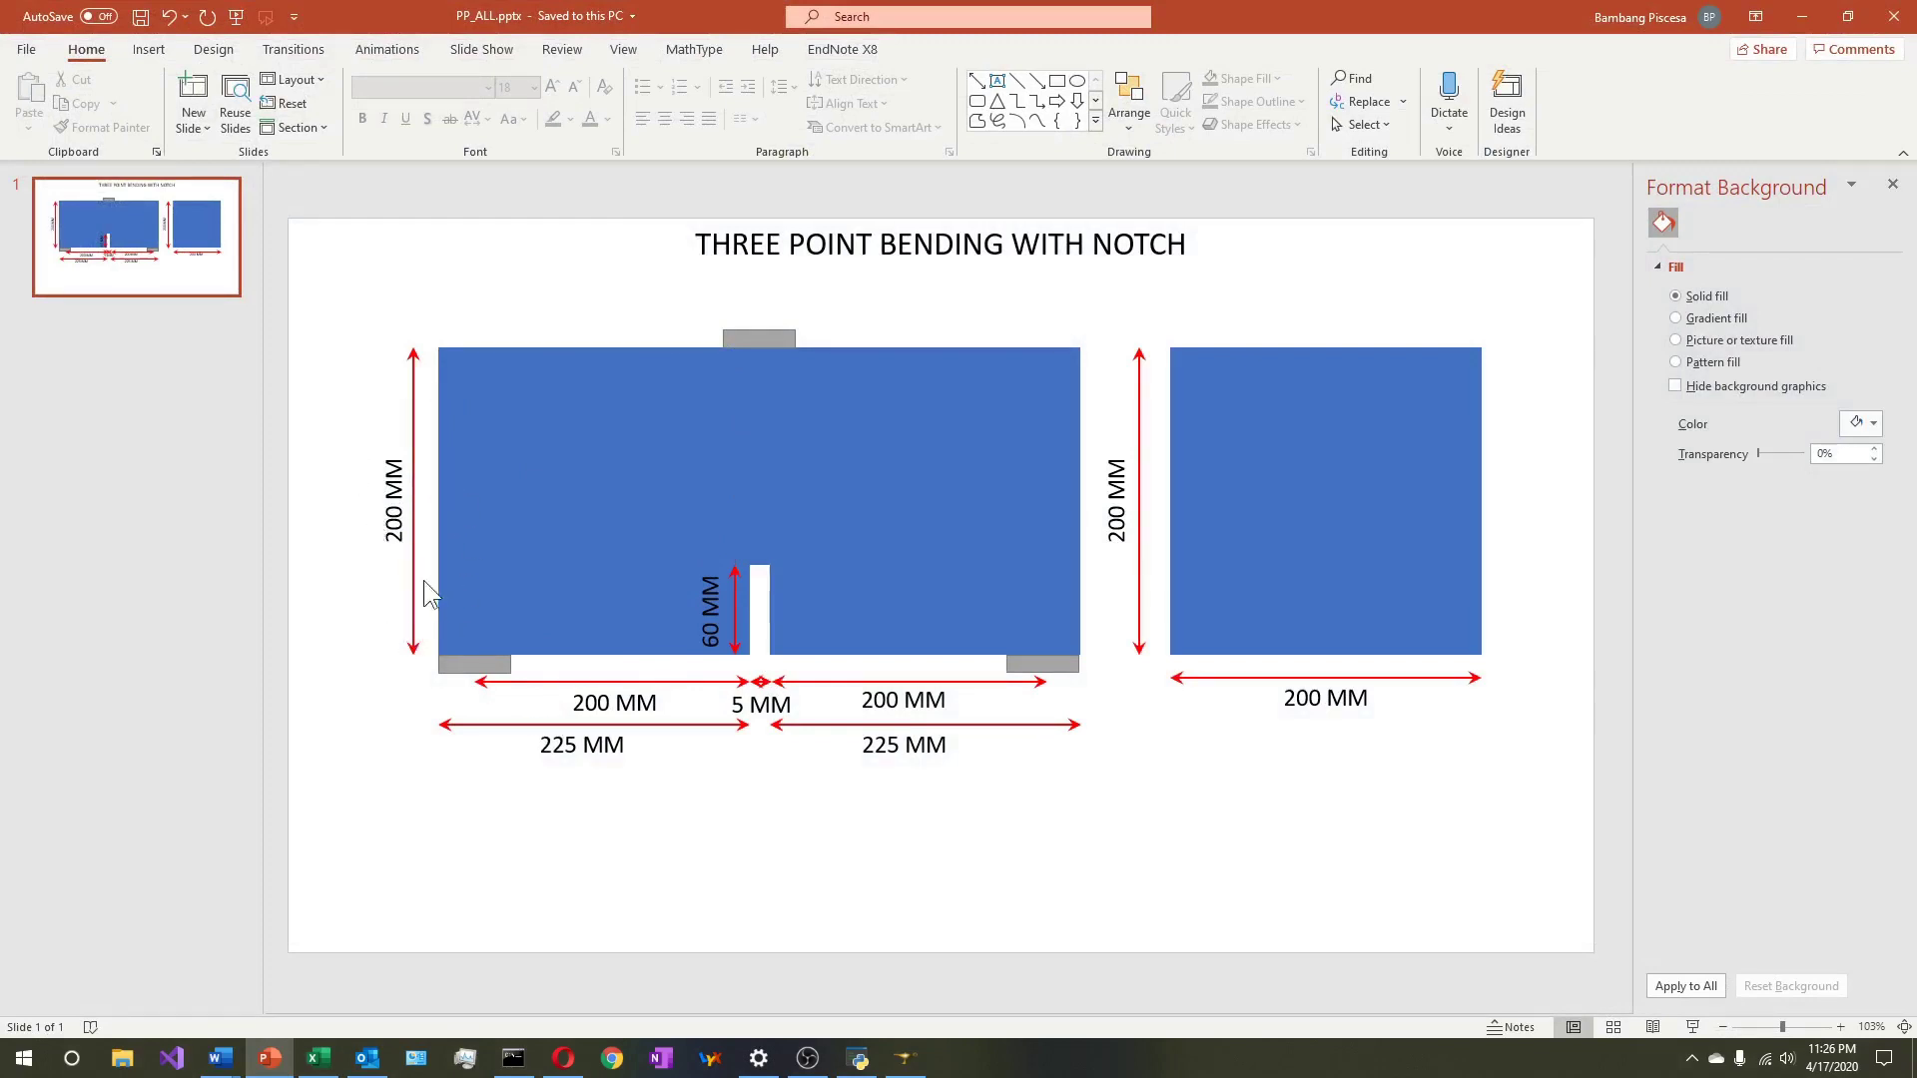
pyautogui.click(1802, 17)
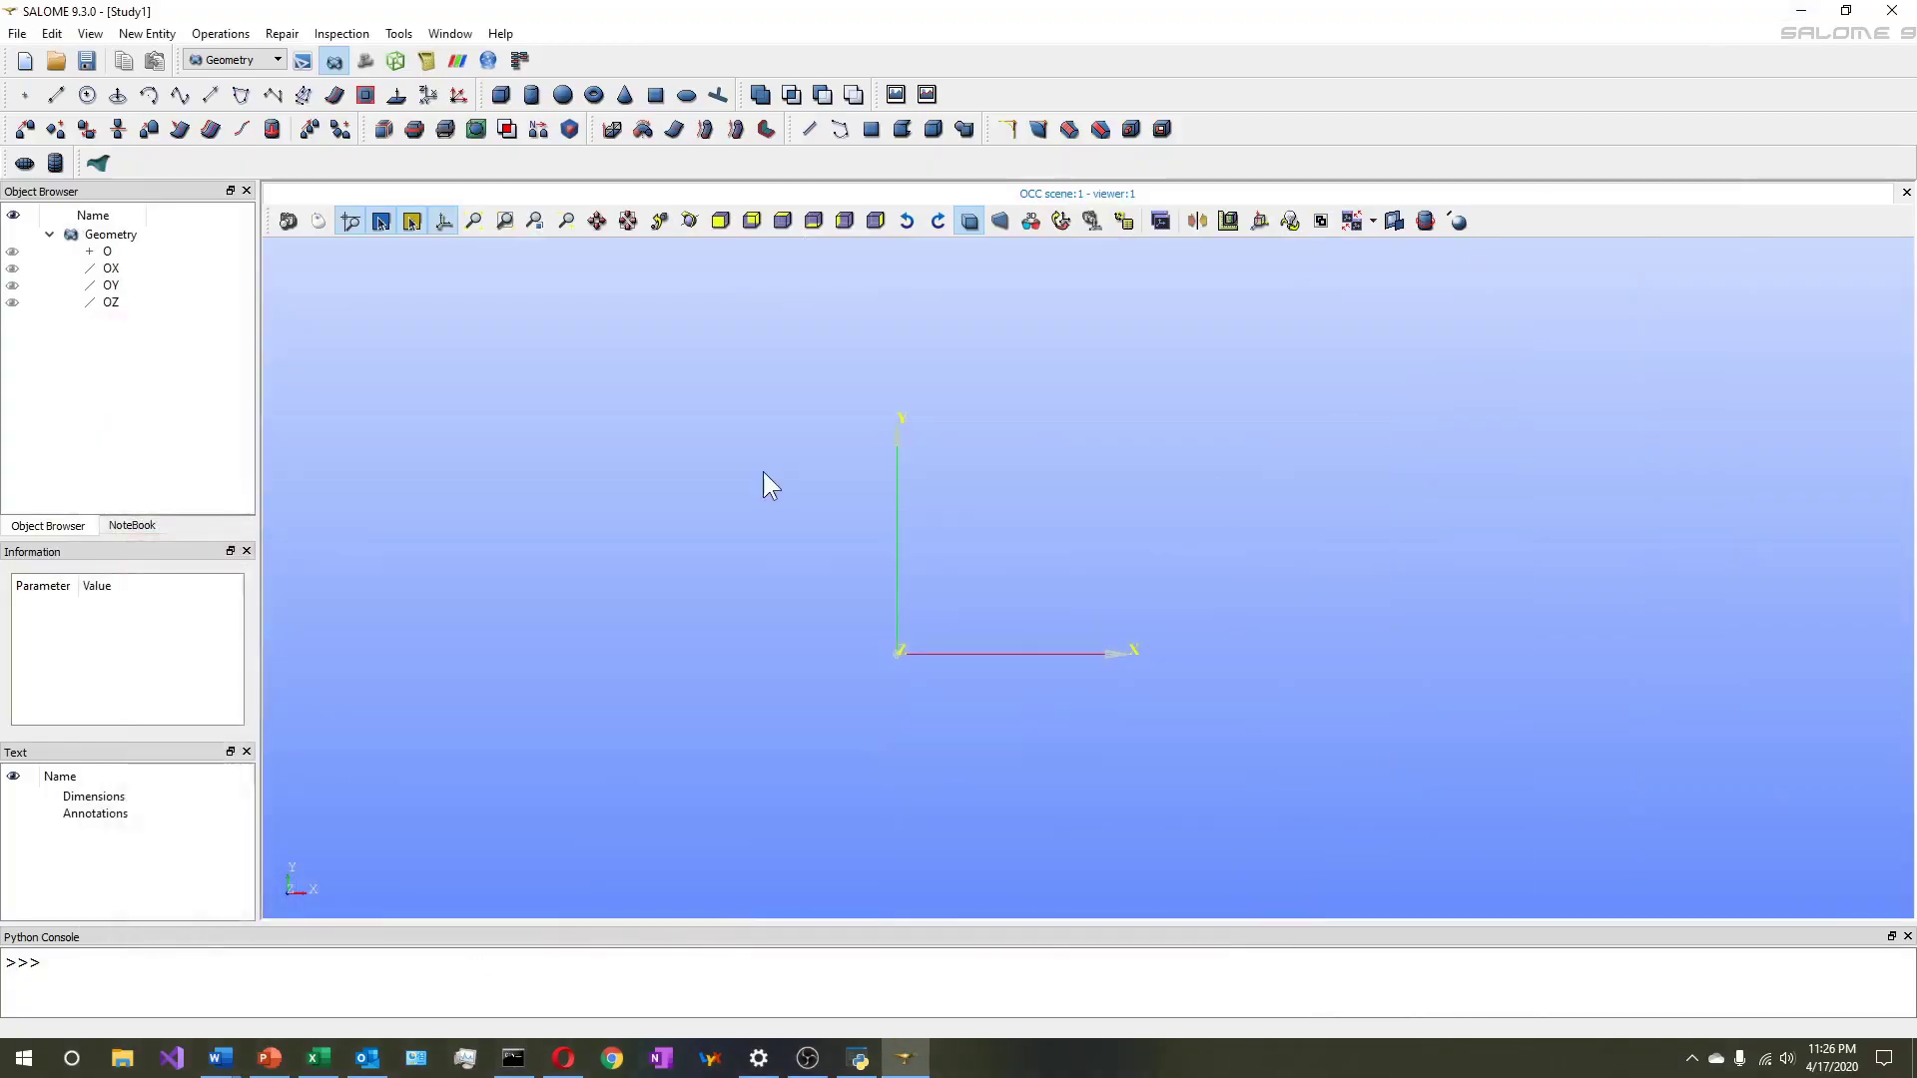
pyautogui.click(147, 32)
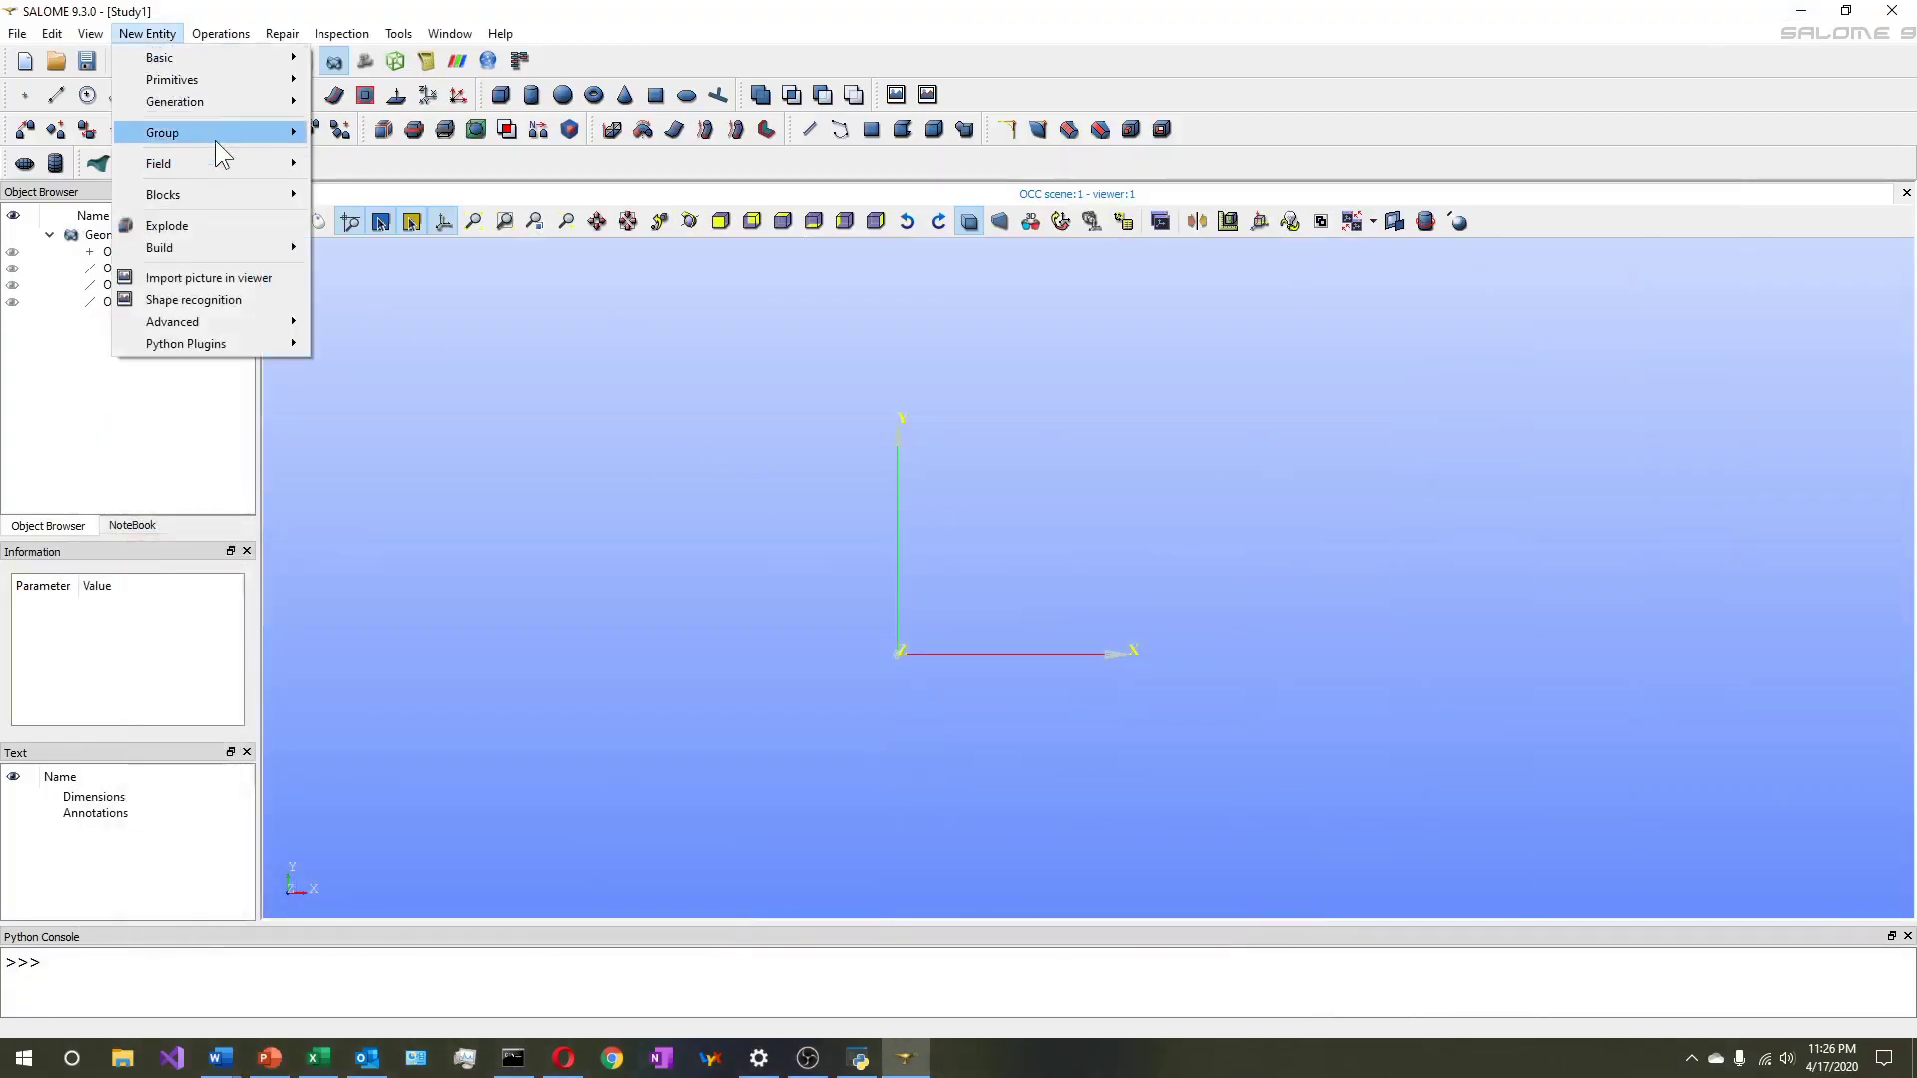
pyautogui.moveTo(230, 100)
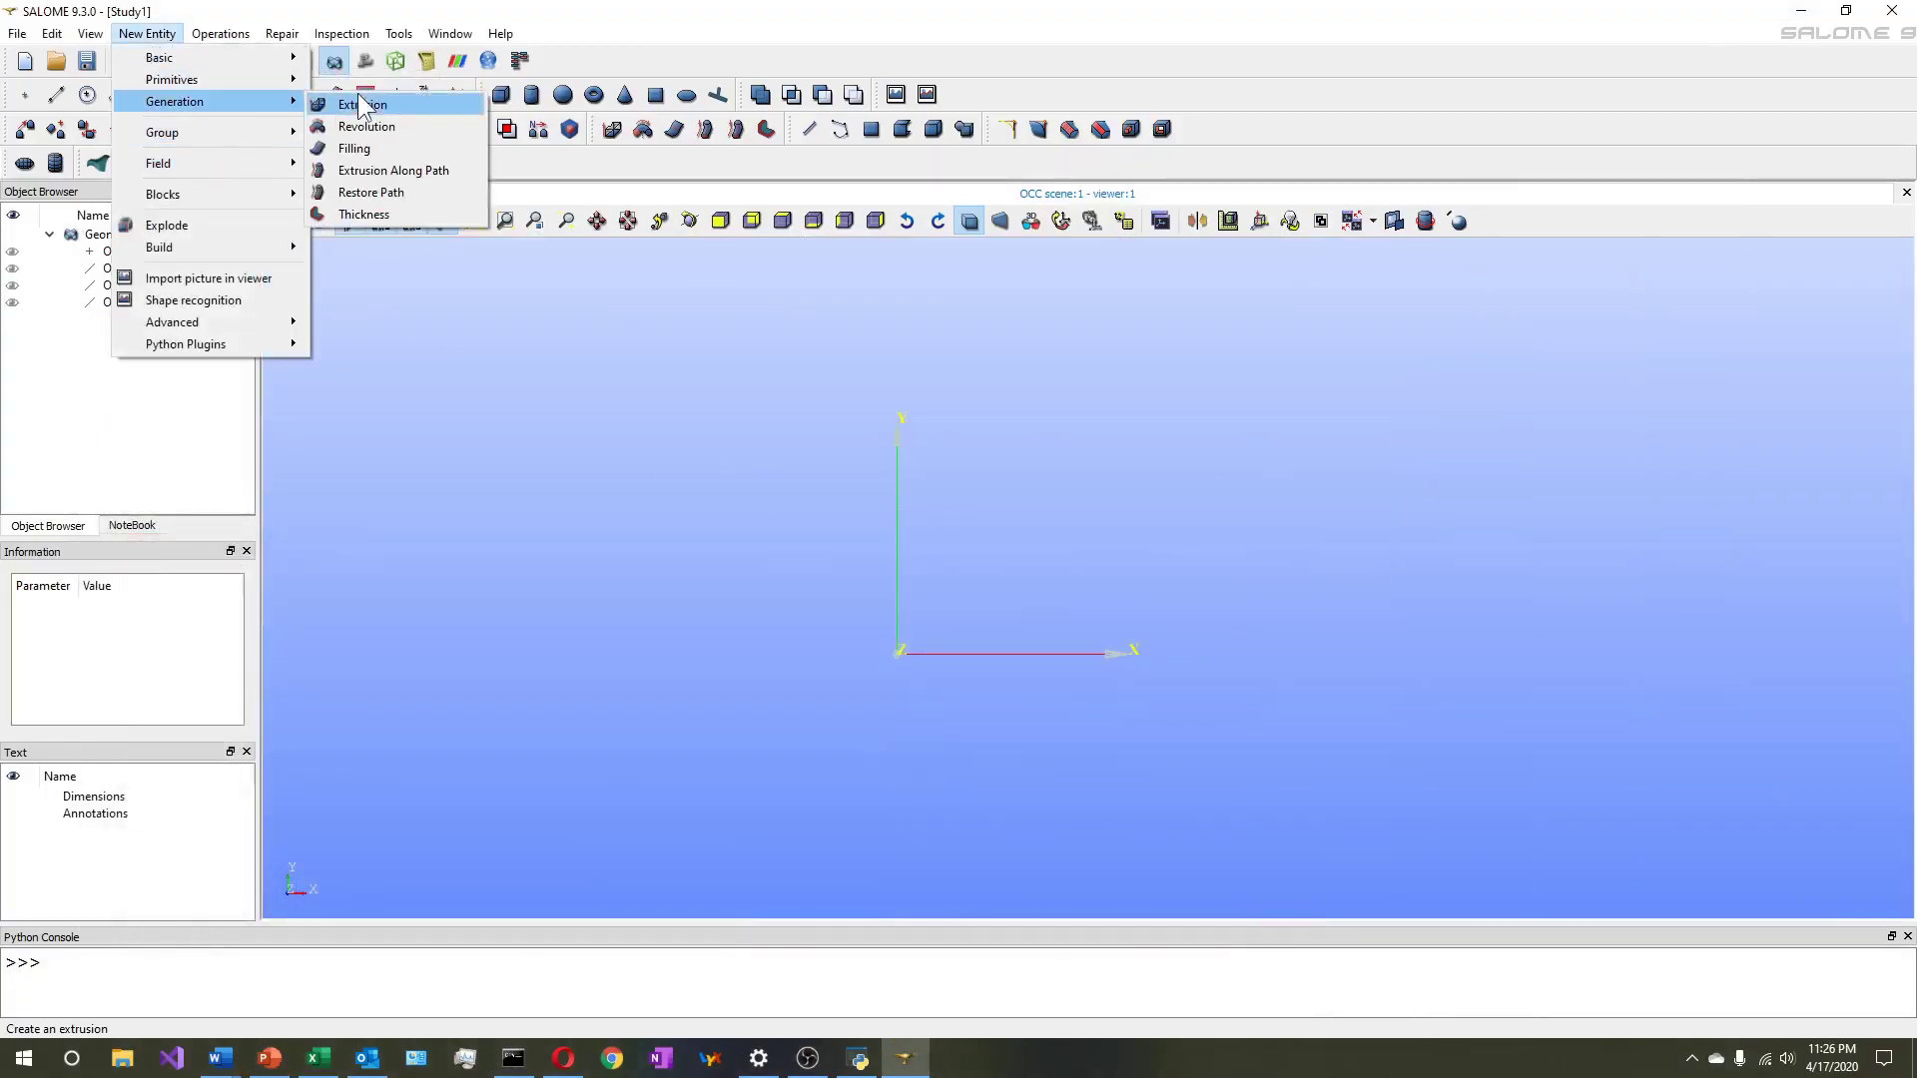
pyautogui.click(368, 191)
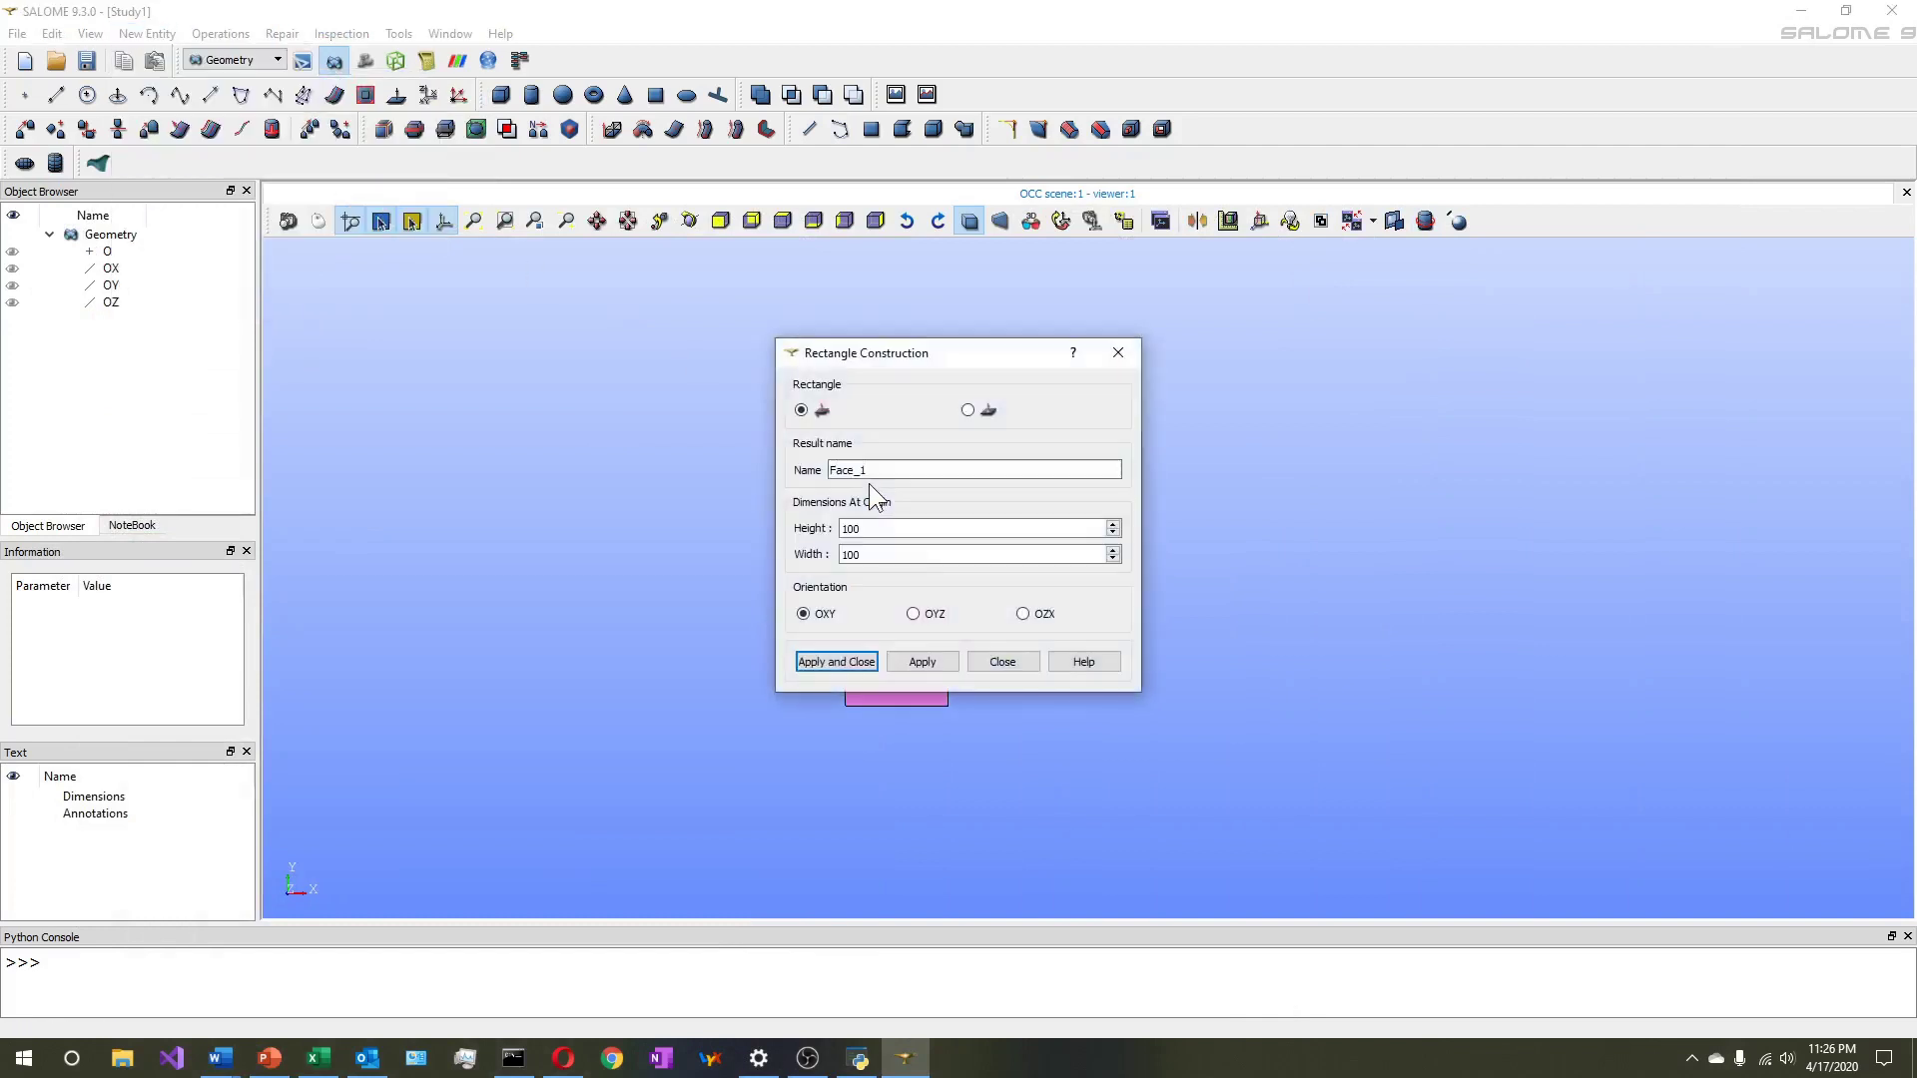
pyautogui.moveTo(957, 358); pyautogui.dragTo(502, 354)
# Set the rectangle's height to 200 and its width to 225
pyautogui.doubleClick(452, 523)
pyautogui.write('2')
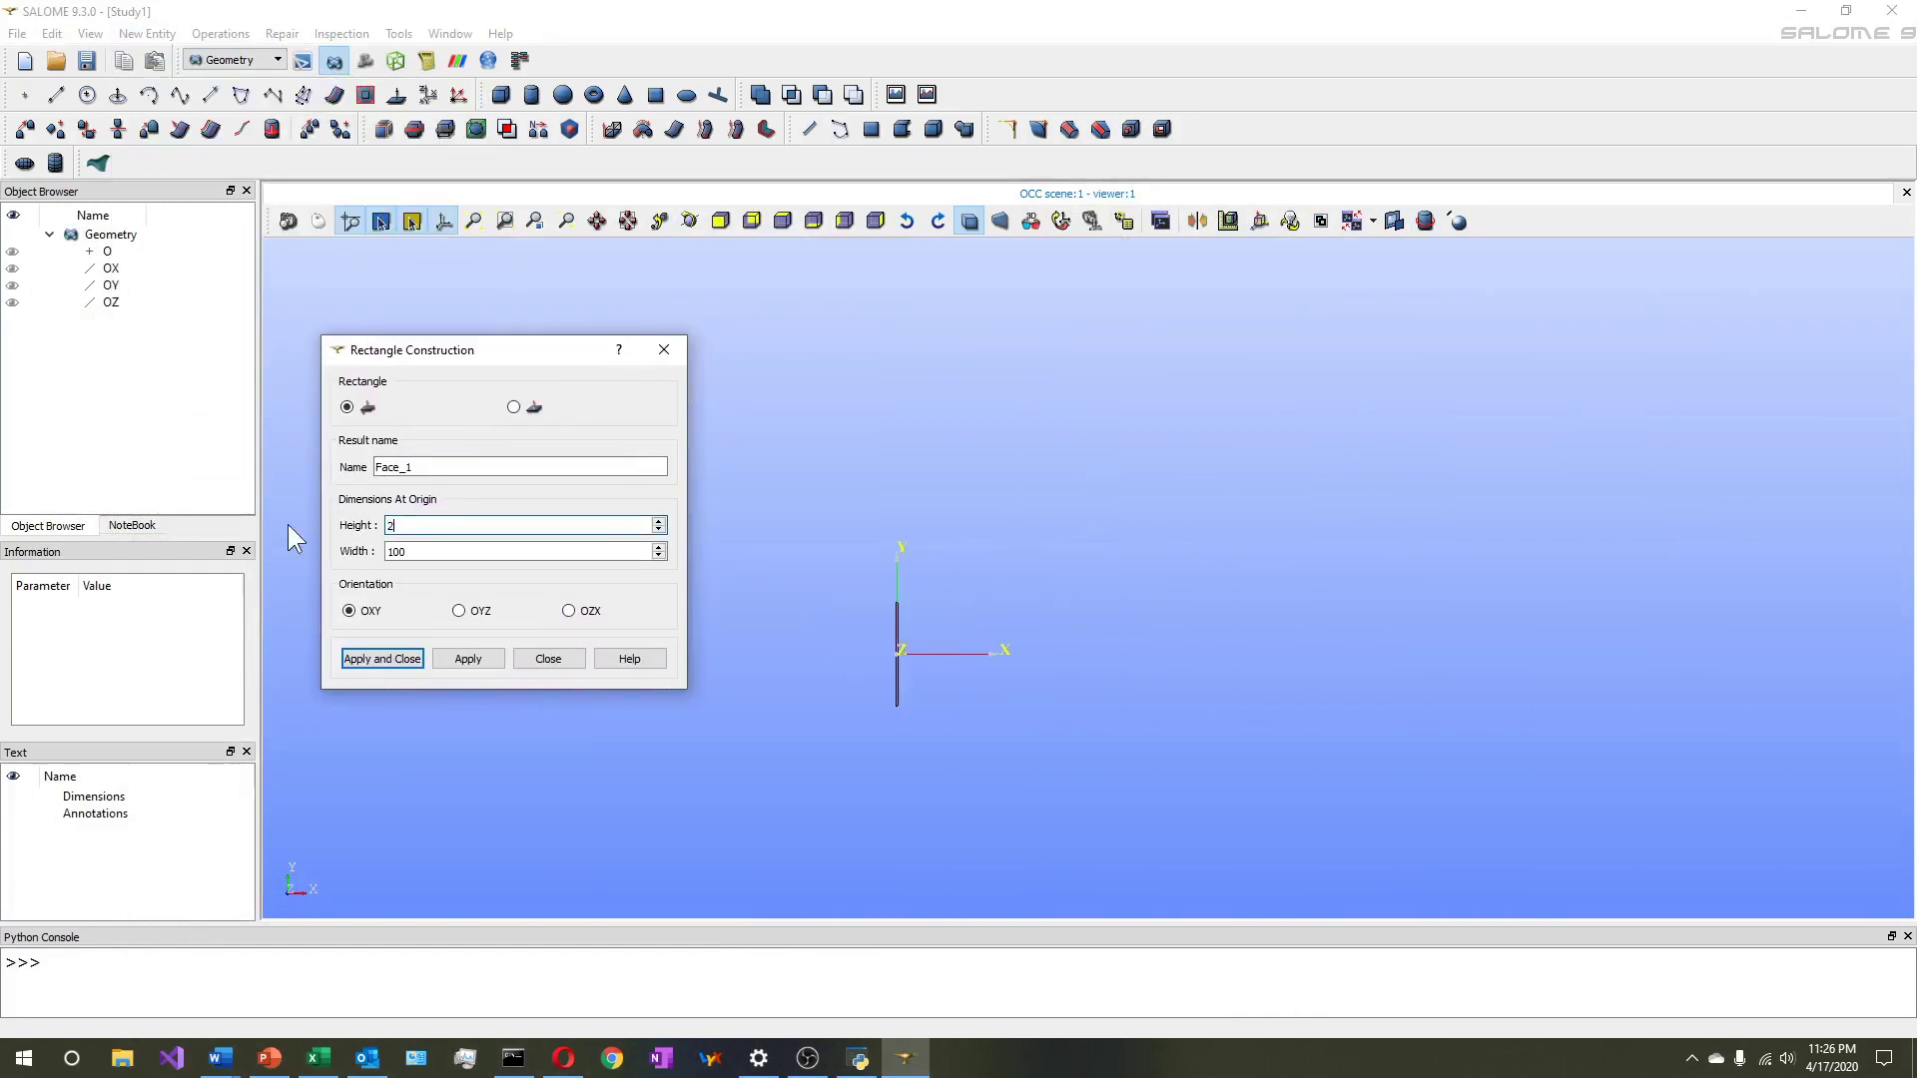
pyautogui.write('00')
pyautogui.press('Tab')
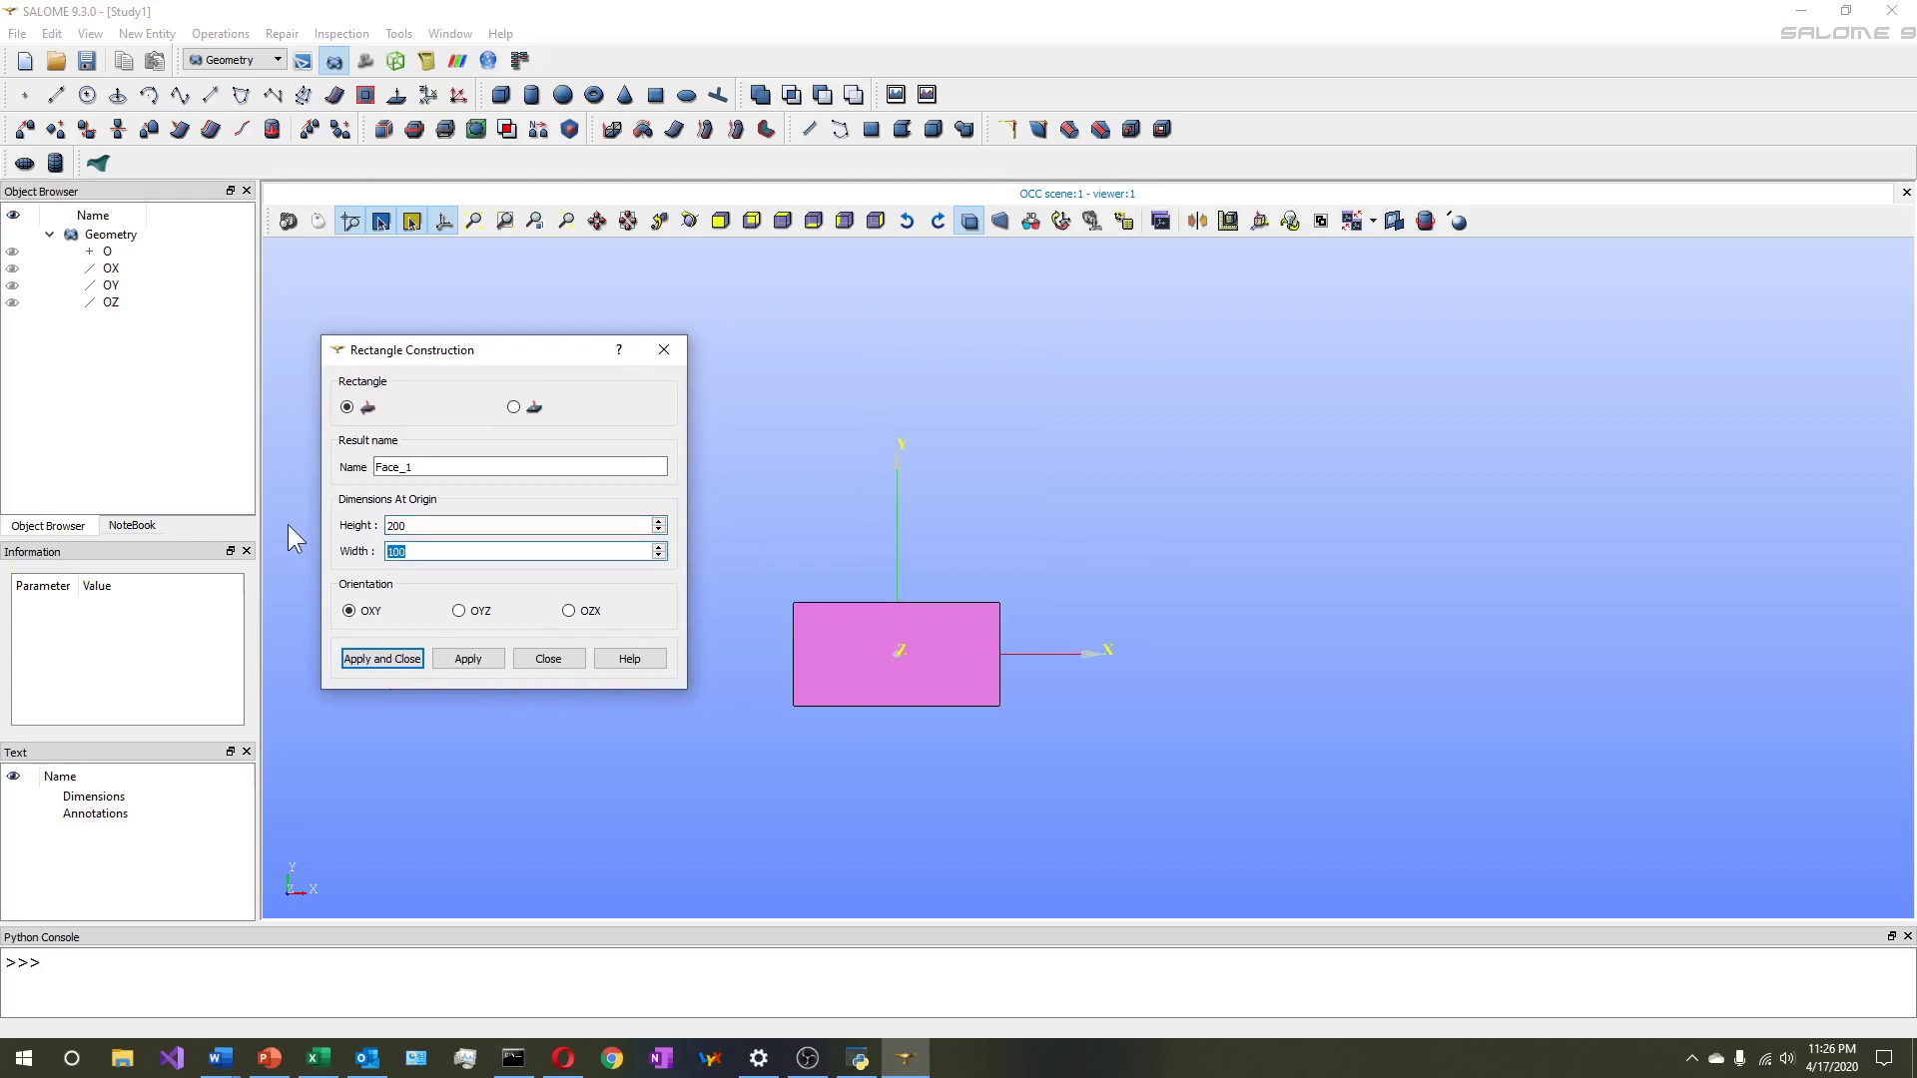
pyautogui.write('225')
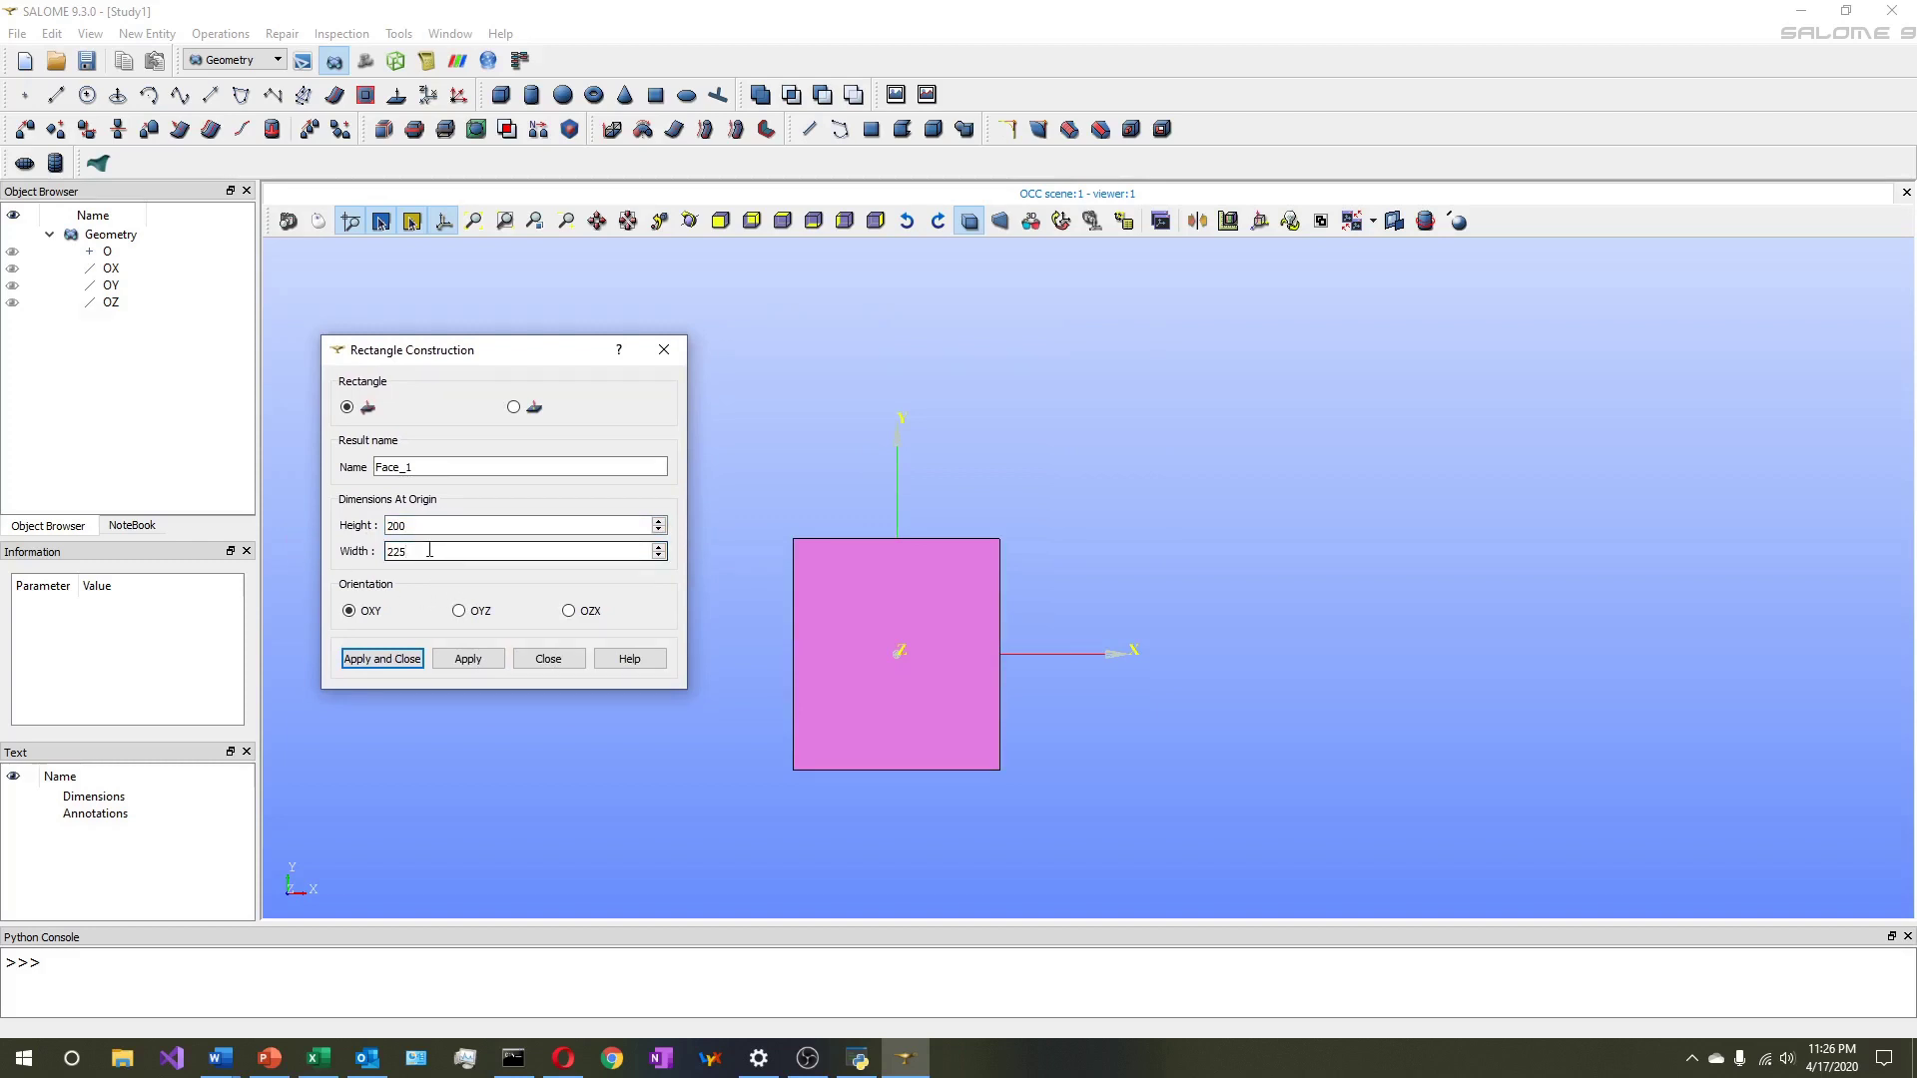
# Create the rectangular face Face_1 in the OXY plane with height 225 and width 200
pyautogui.moveTo(415, 526); pyautogui.dragTo(341, 513)
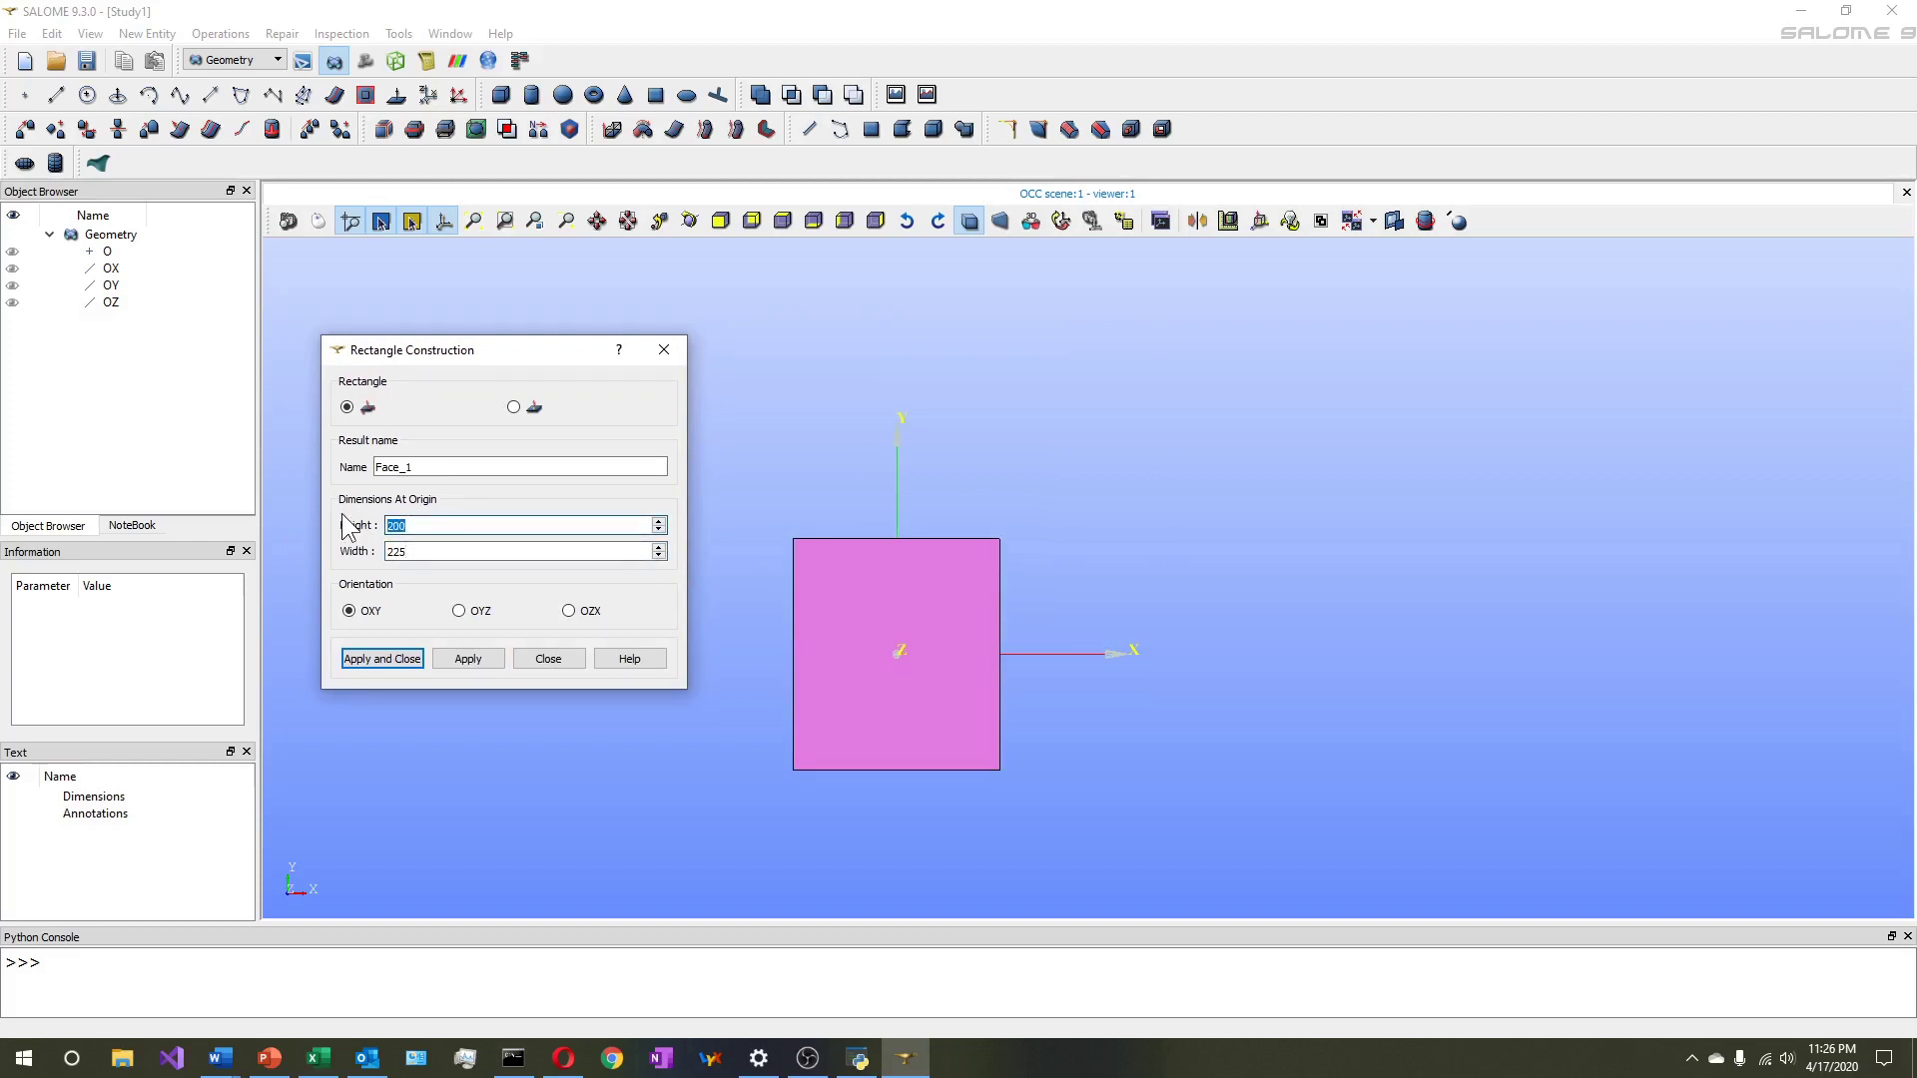
pyautogui.write('225')
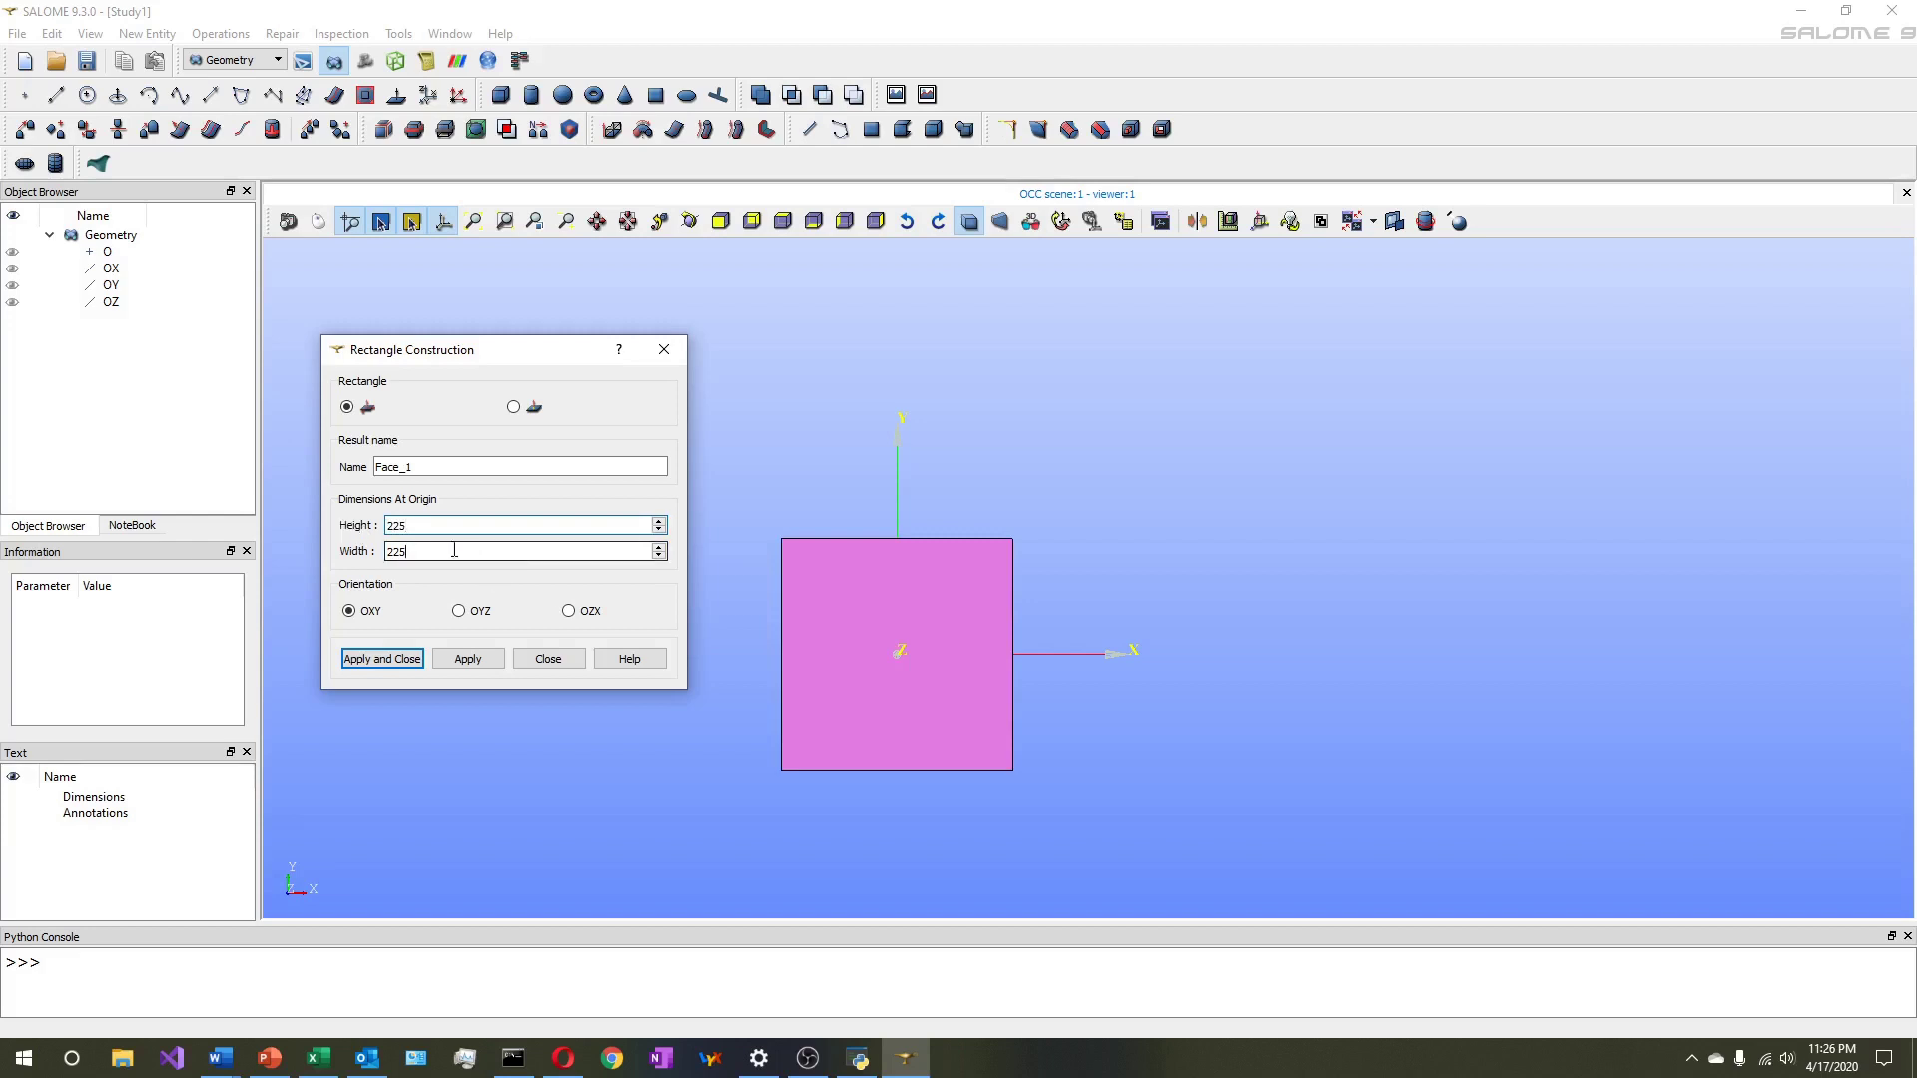
pyautogui.moveTo(454, 550); pyautogui.dragTo(316, 546)
pyautogui.write('200')
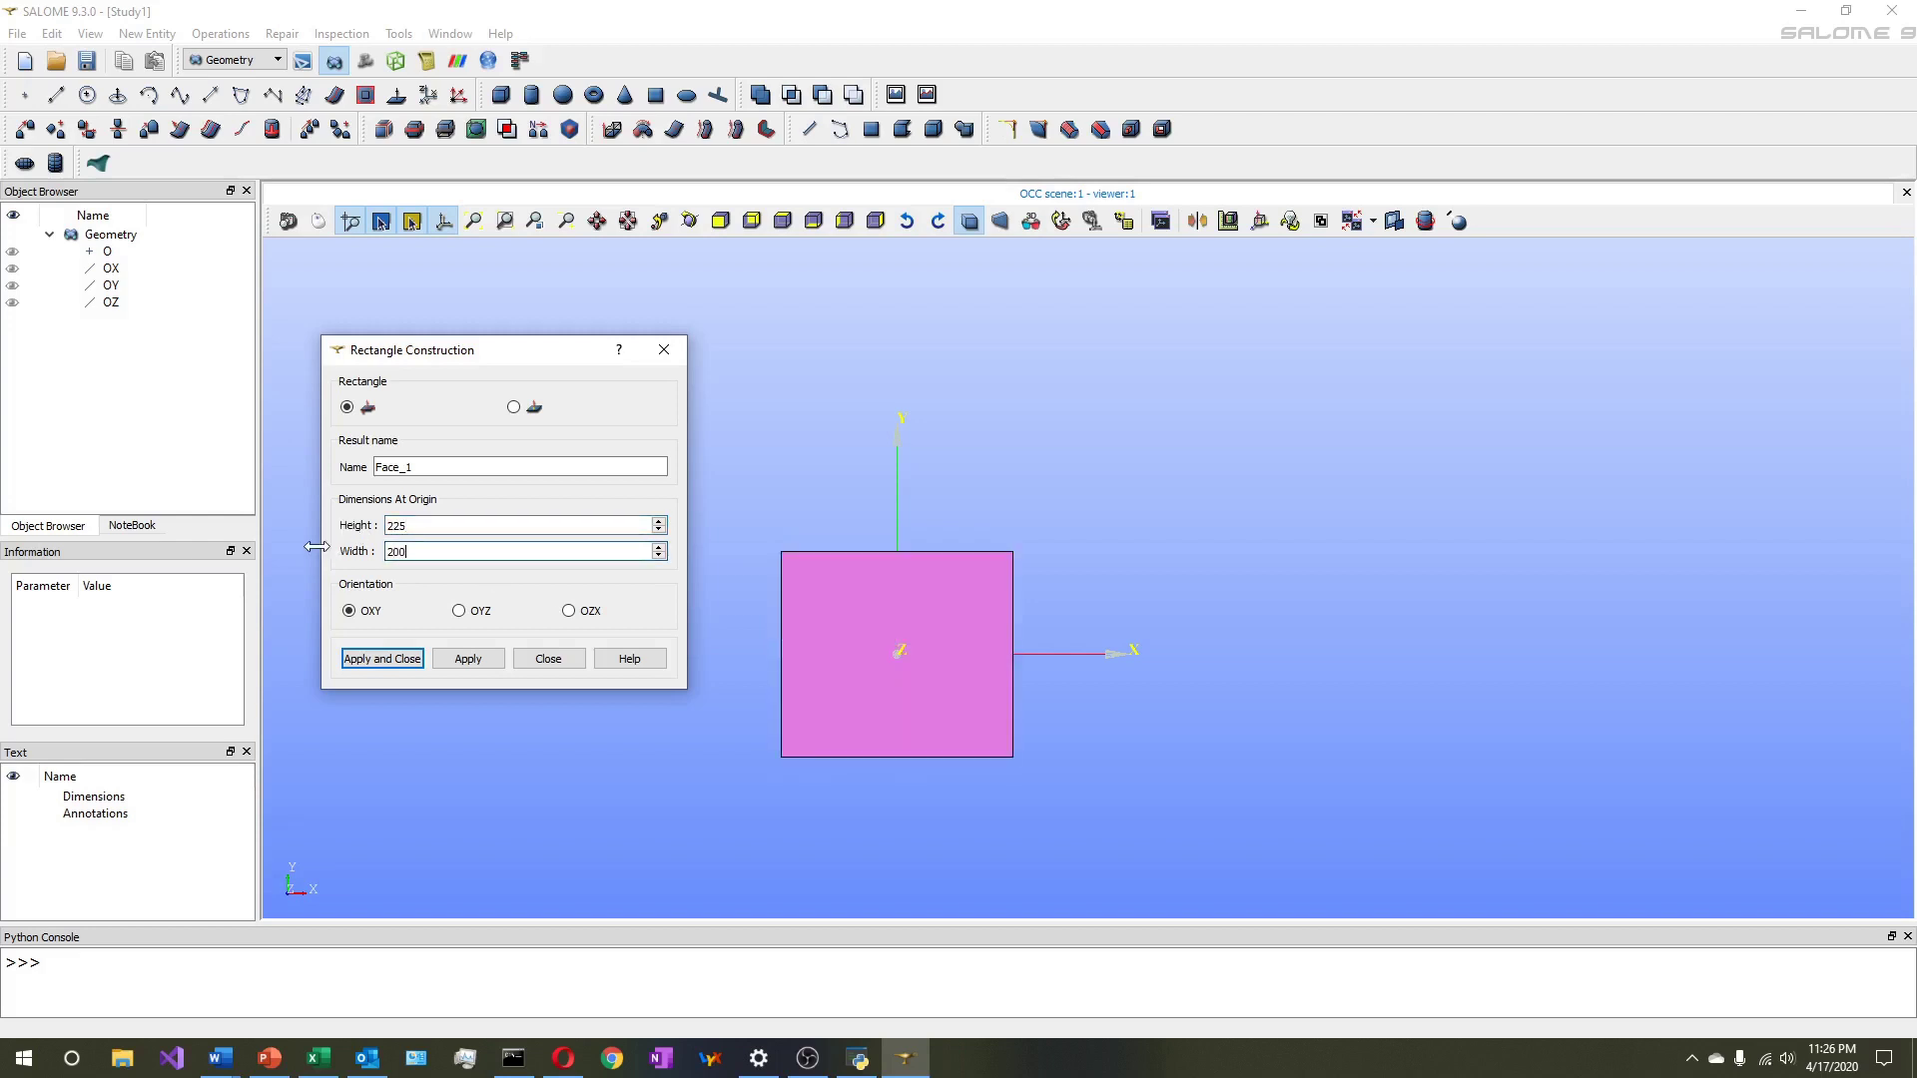
pyautogui.click(380, 661)
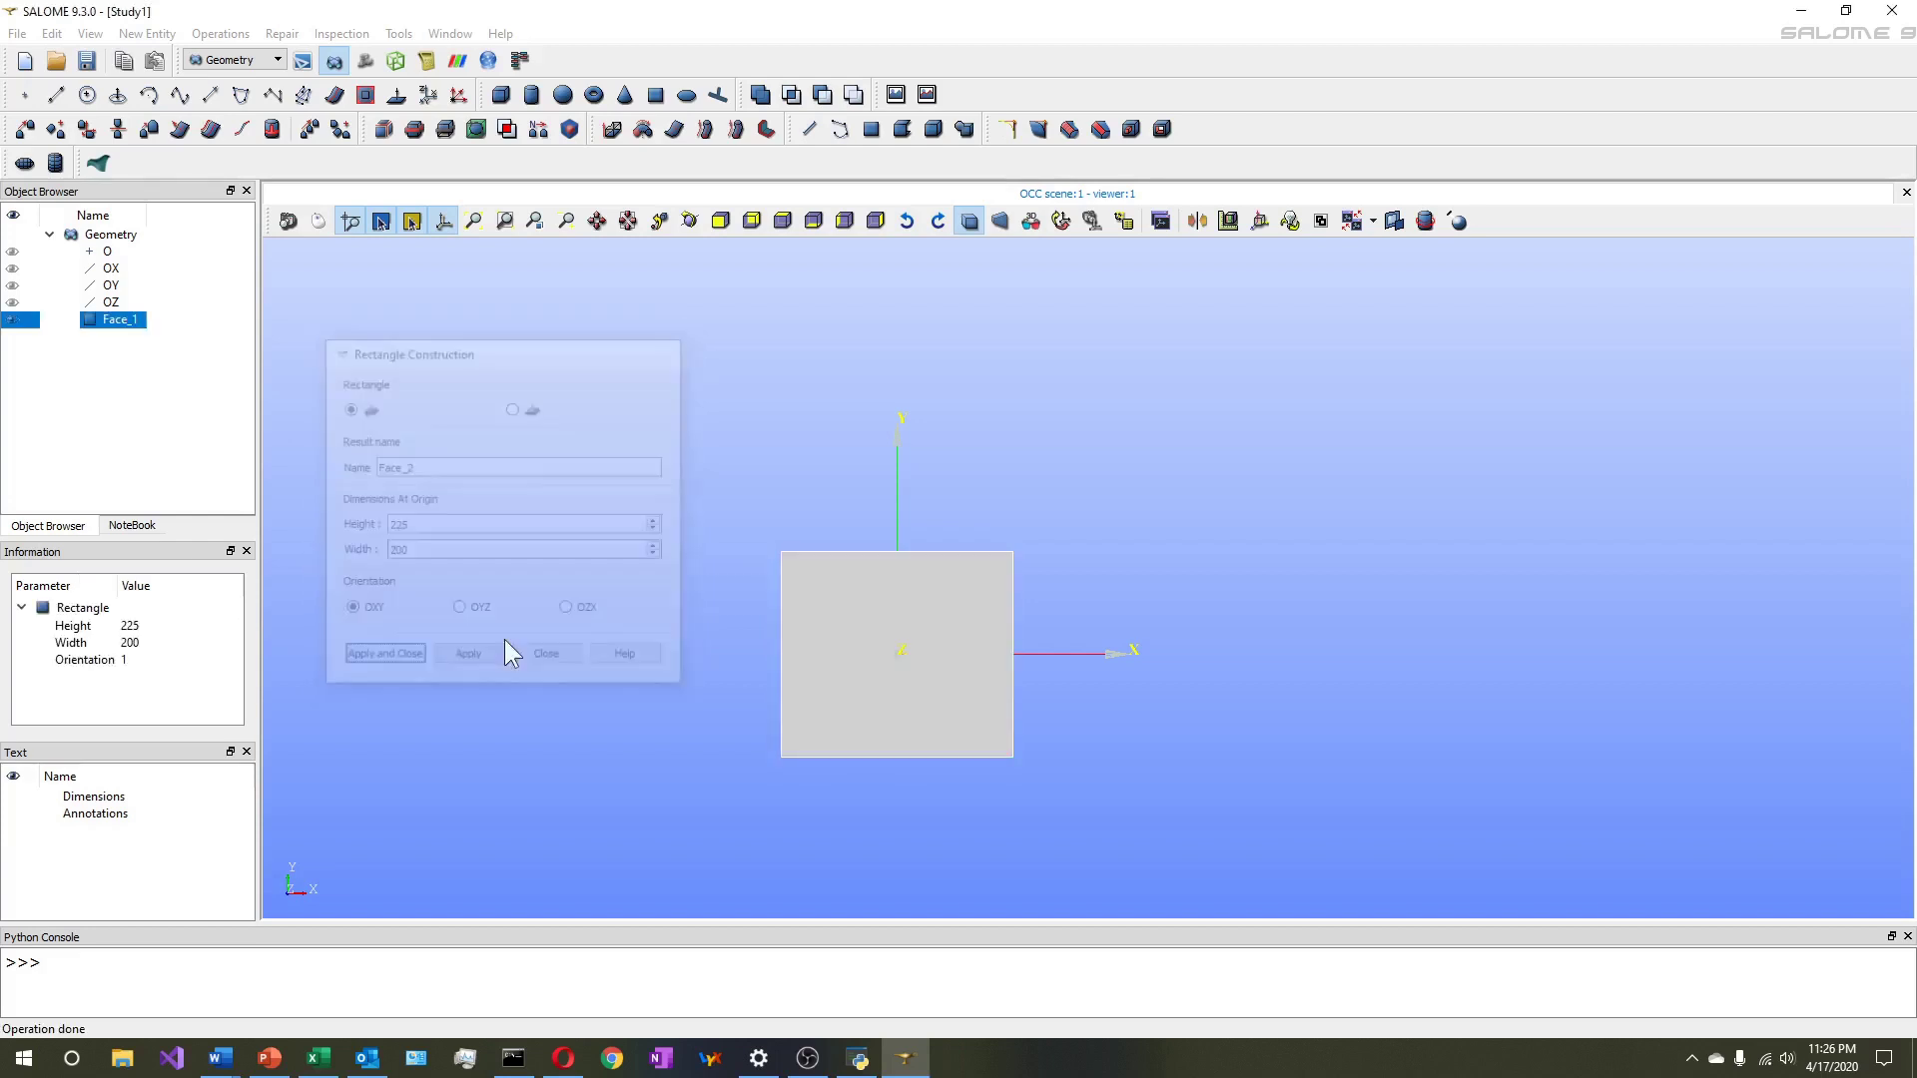
# Translate Face_1 itself, without creating a copy, by Dx 112.5 and Dy 100
pyautogui.click(225, 39)
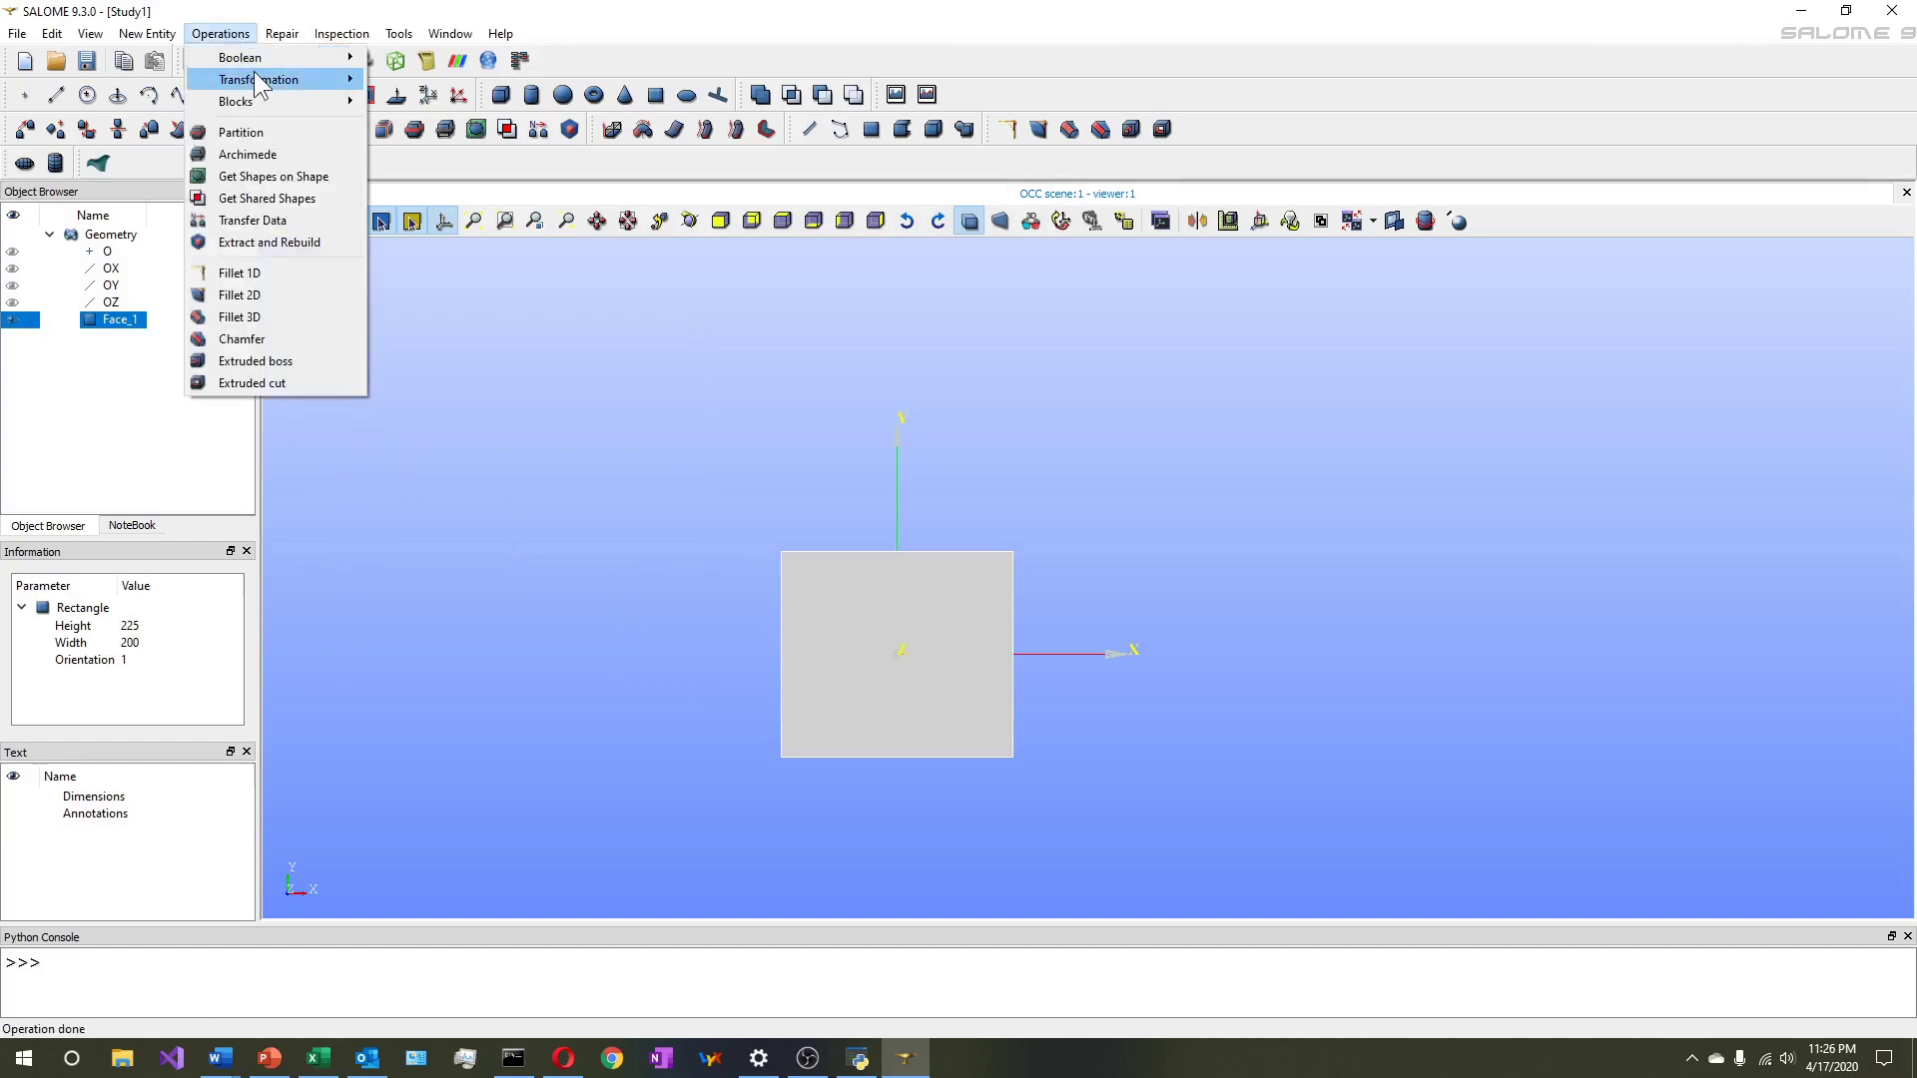
pyautogui.moveTo(257, 78)
pyautogui.click(430, 82)
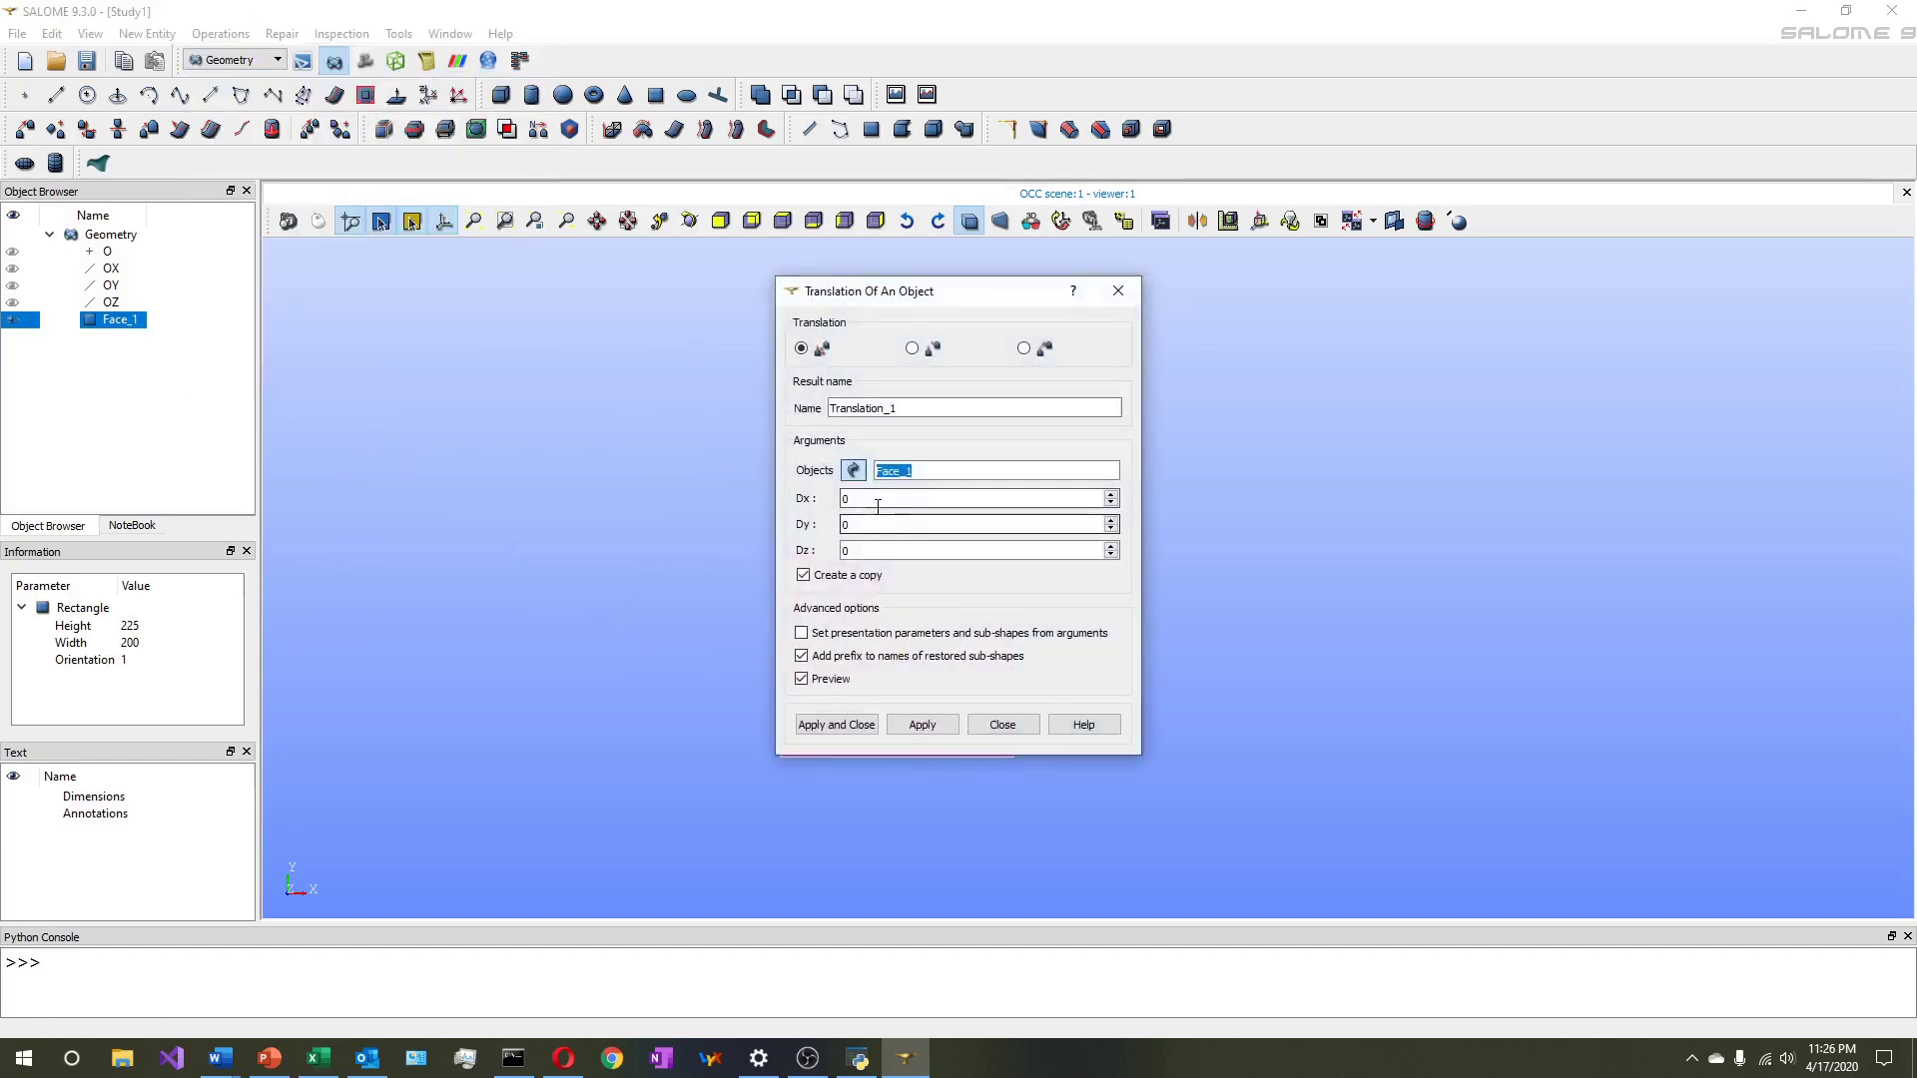
pyautogui.moveTo(960, 289); pyautogui.dragTo(1484, 313)
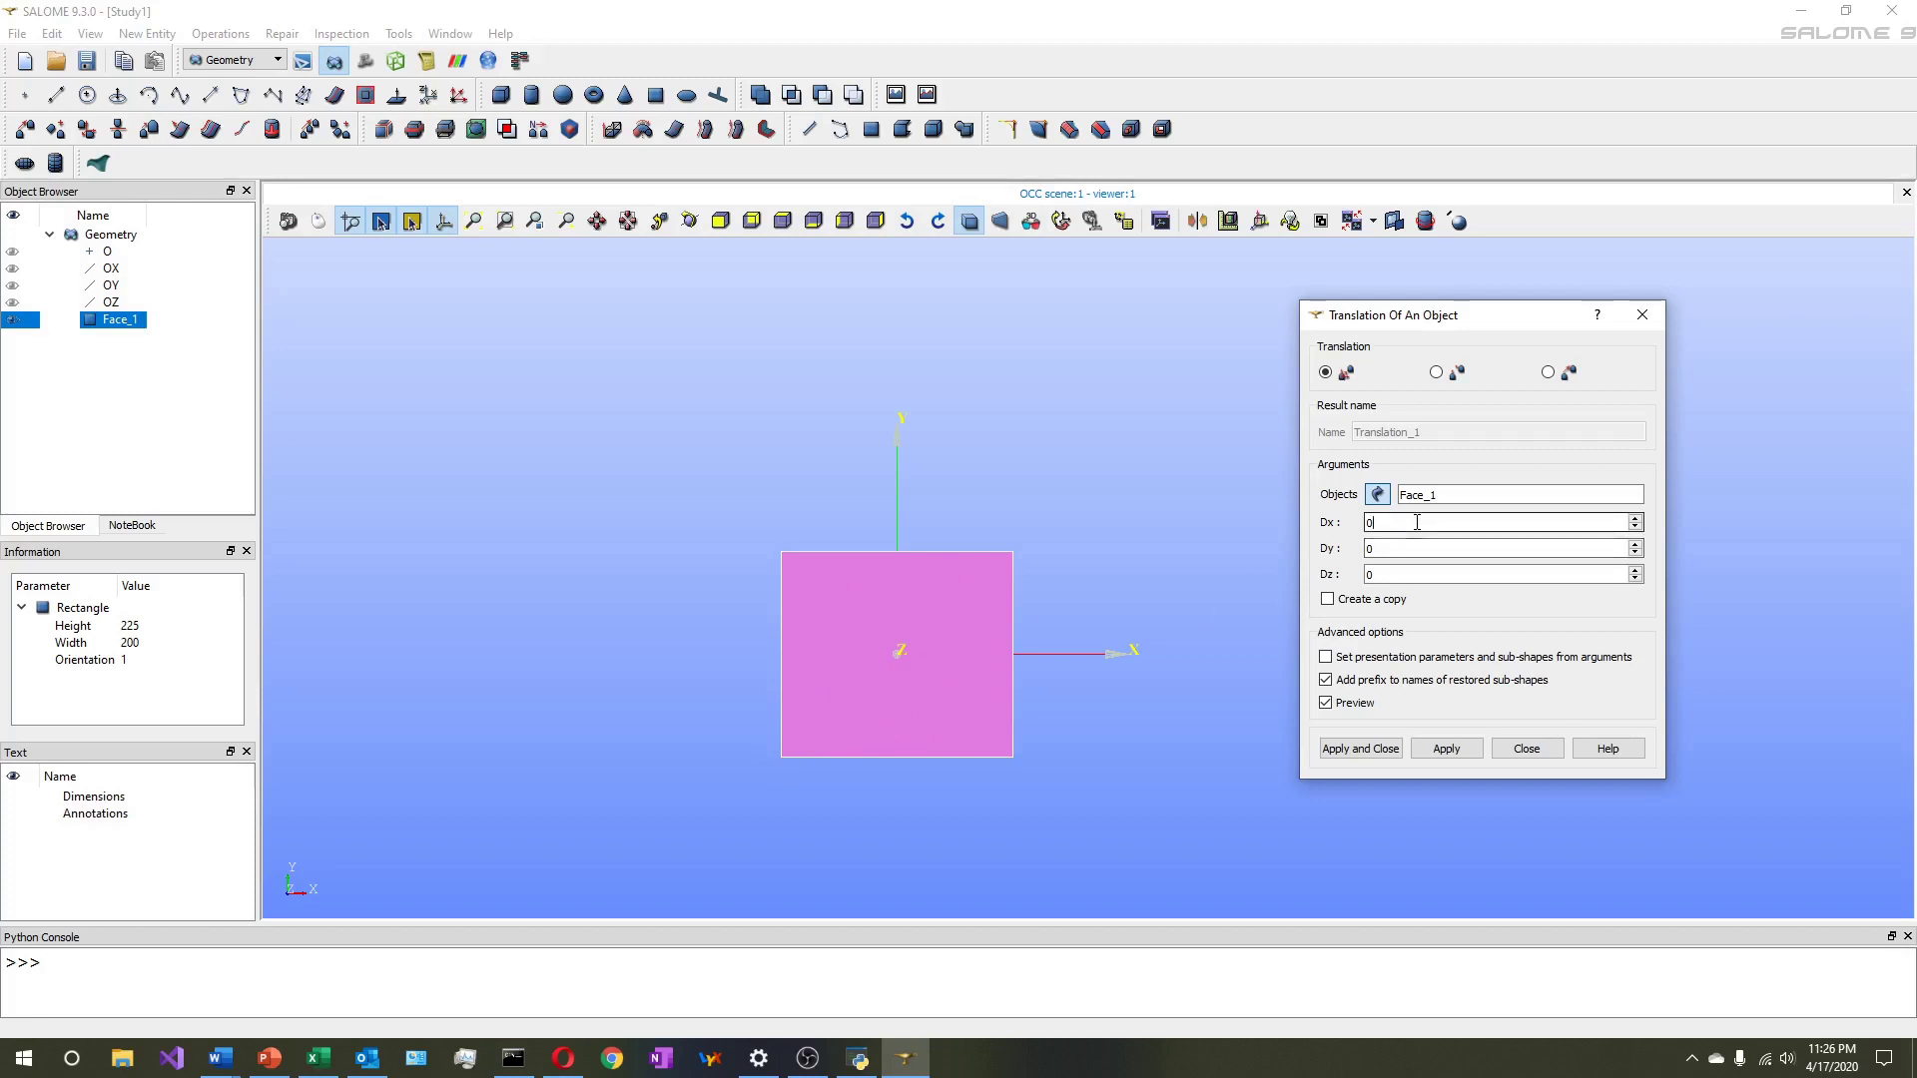
pyautogui.doubleClick(1371, 523)
pyautogui.write('112.5')
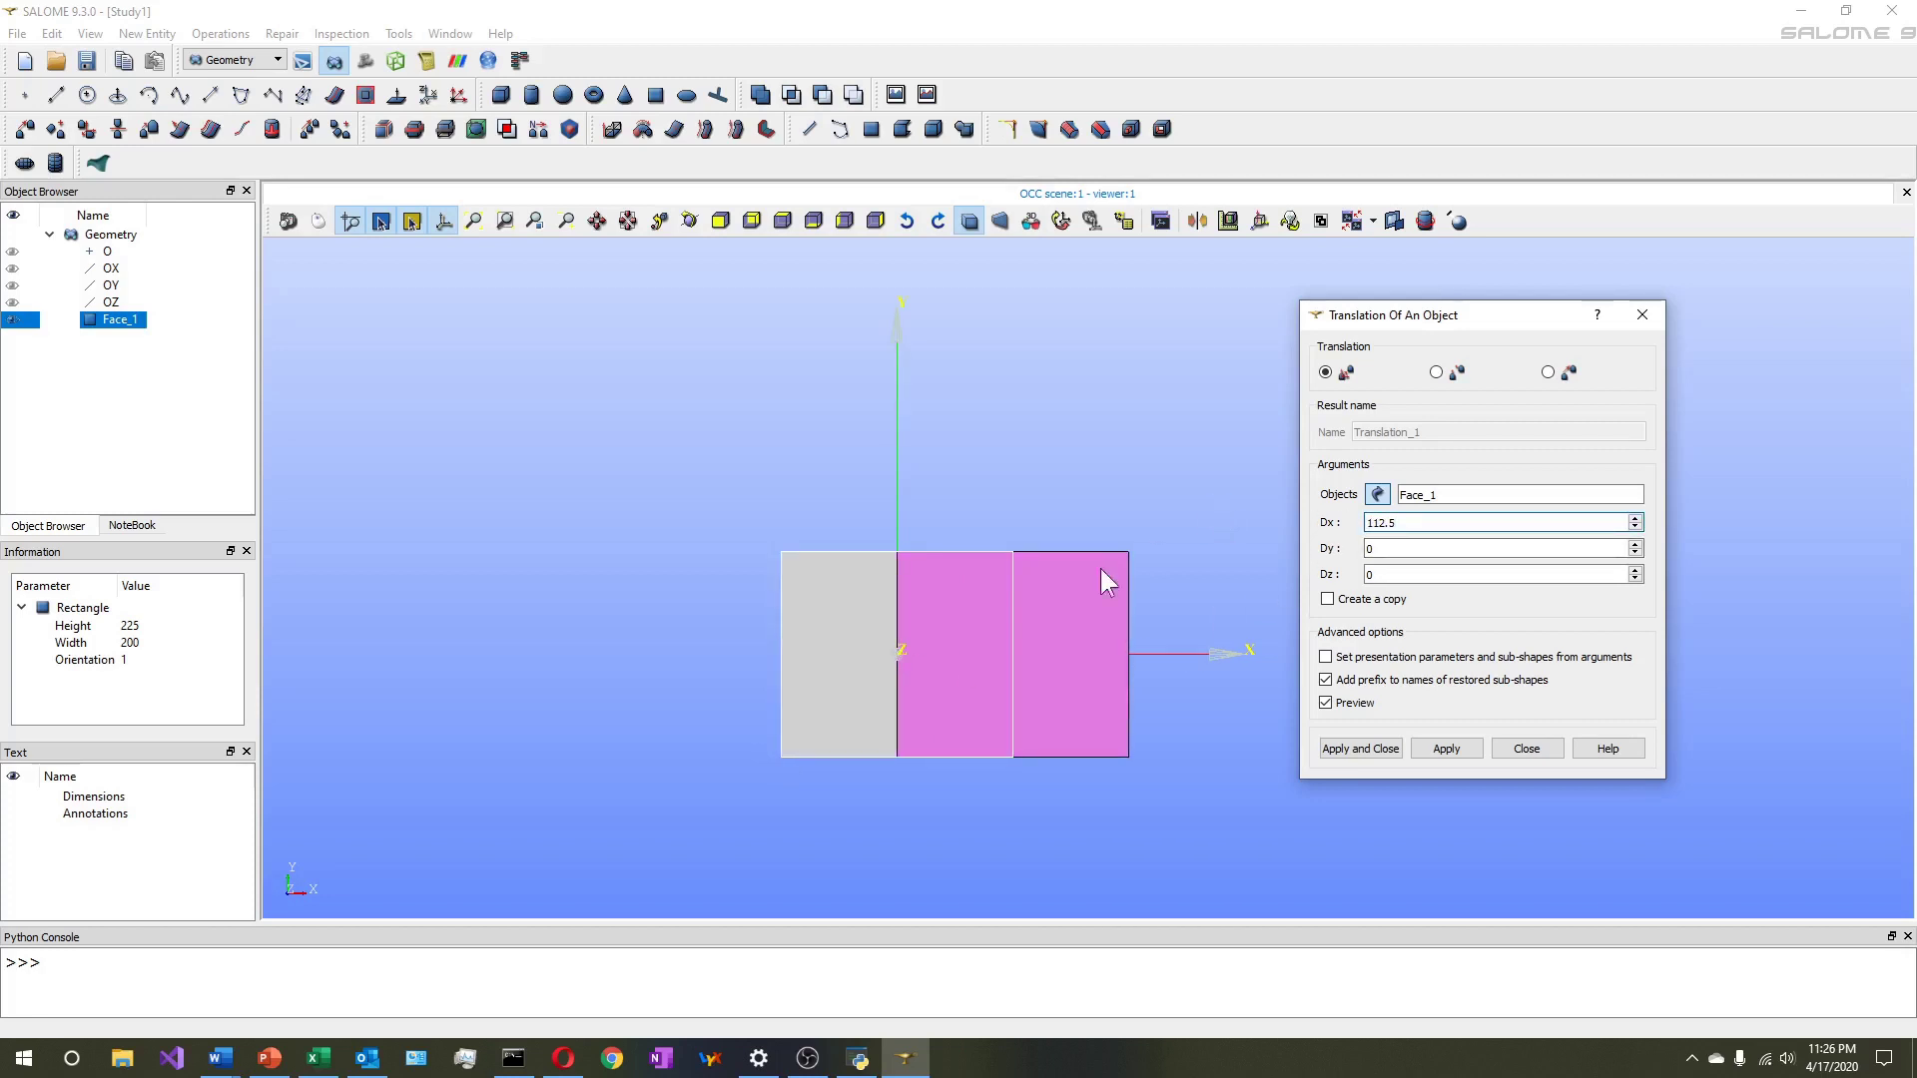
pyautogui.click(1381, 547)
pyautogui.write('100')
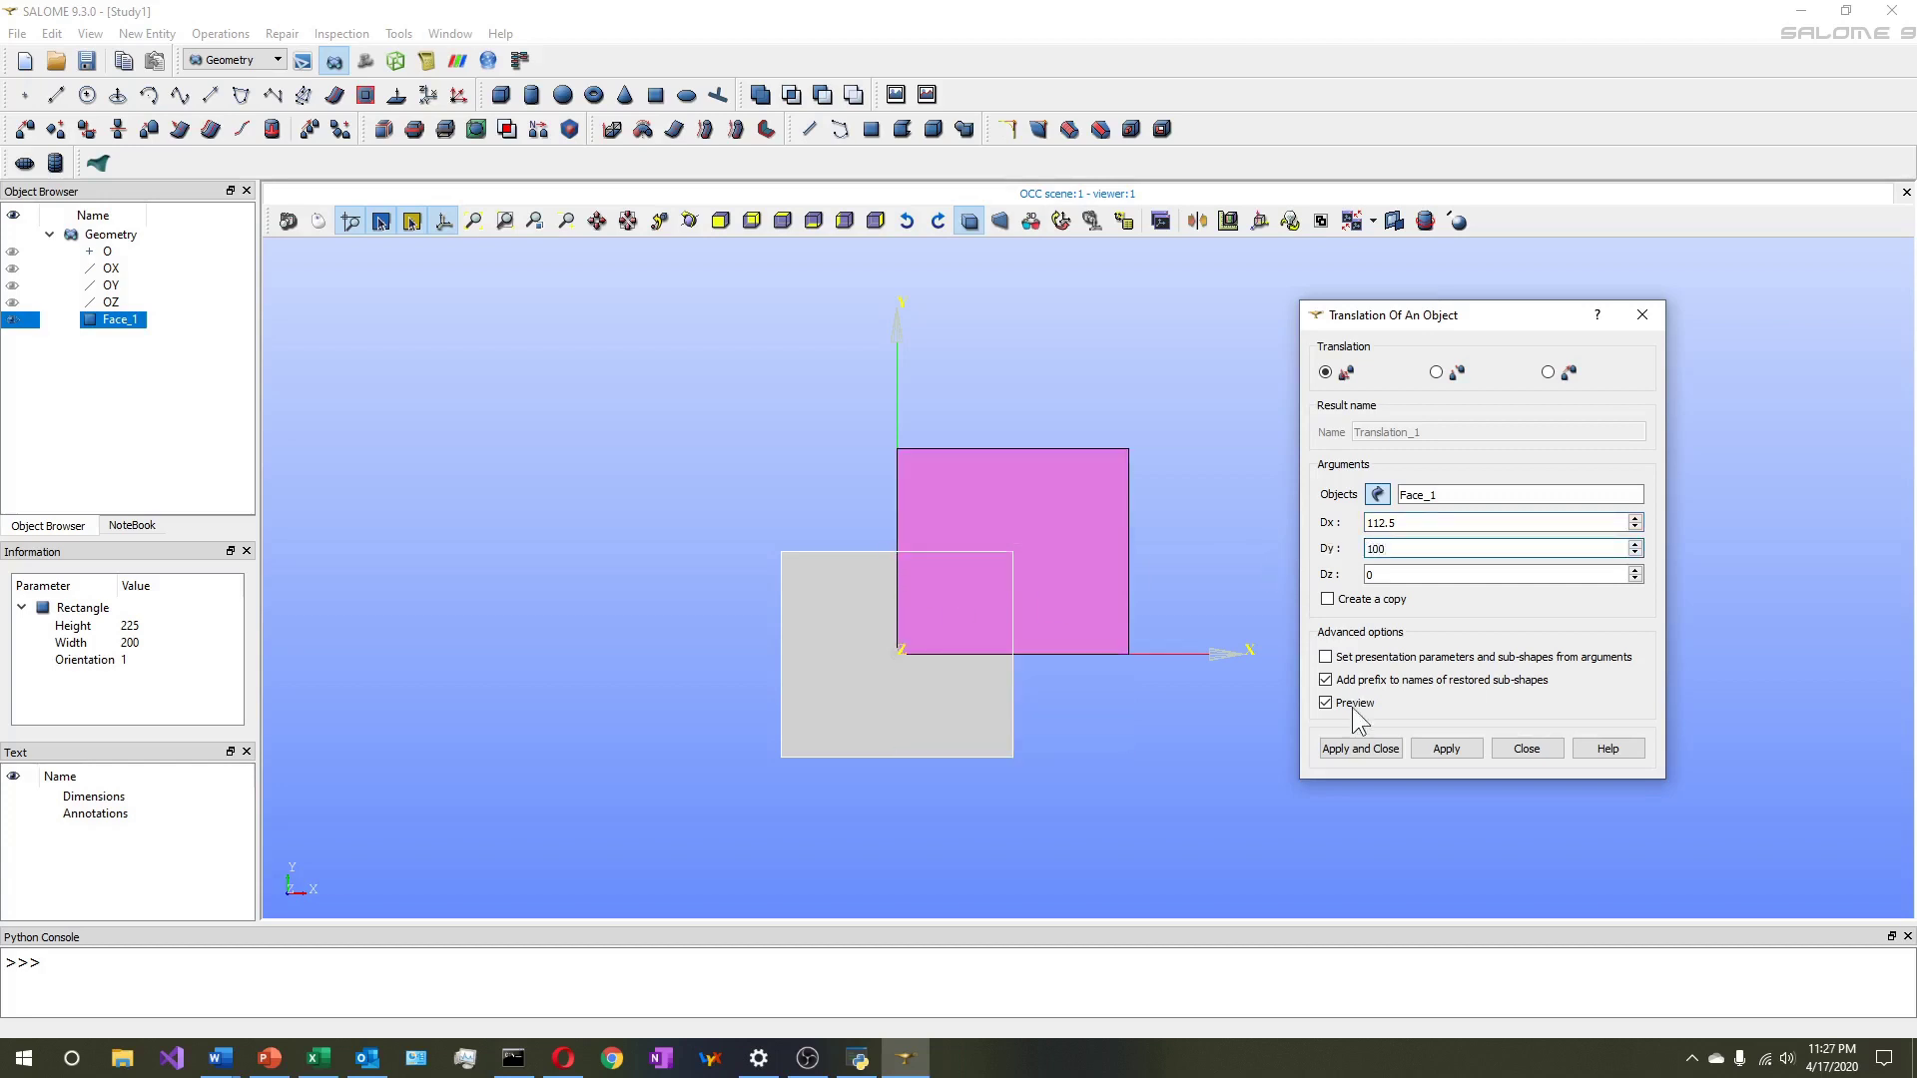
pyautogui.click(1350, 748)
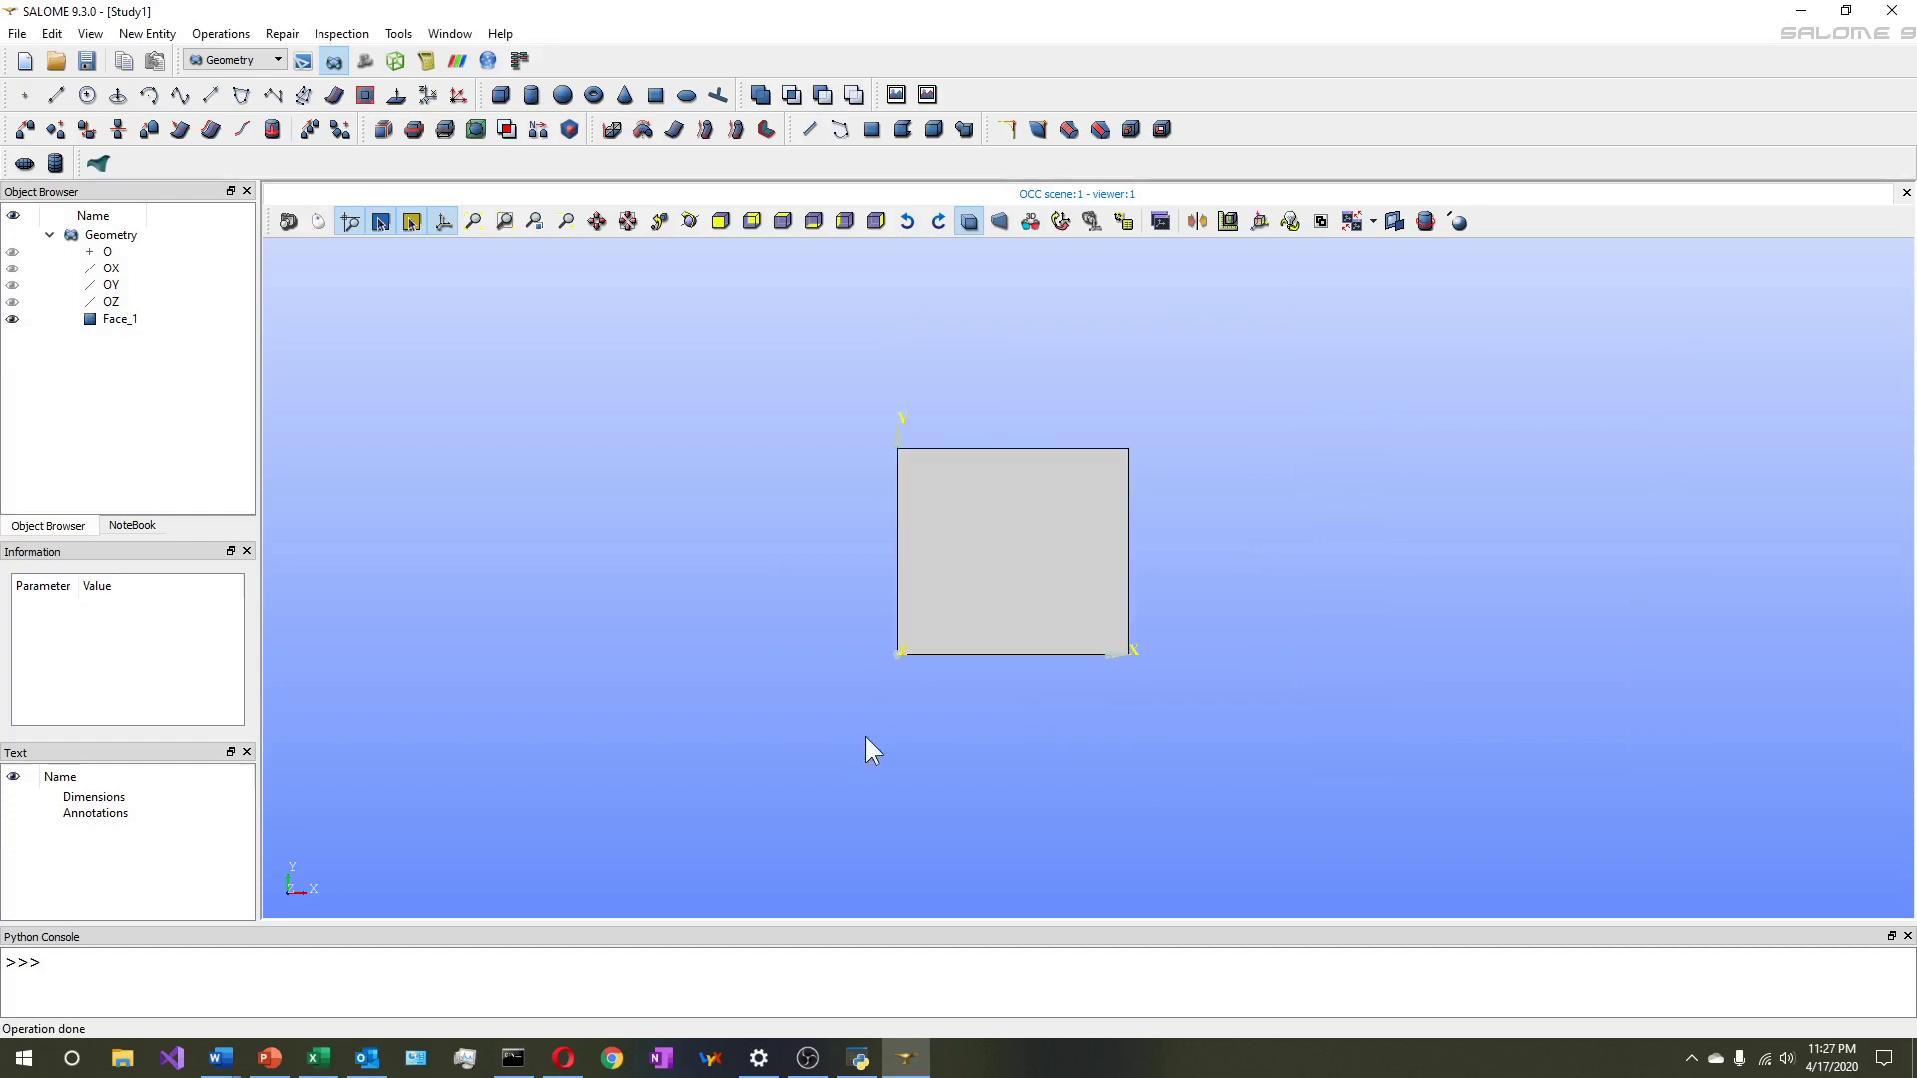
# Check the notch dimensions on the PowerPoint slide, and create a copy of Face_1 in SALOME translated by Dx 230
pyautogui.click(1007, 548)
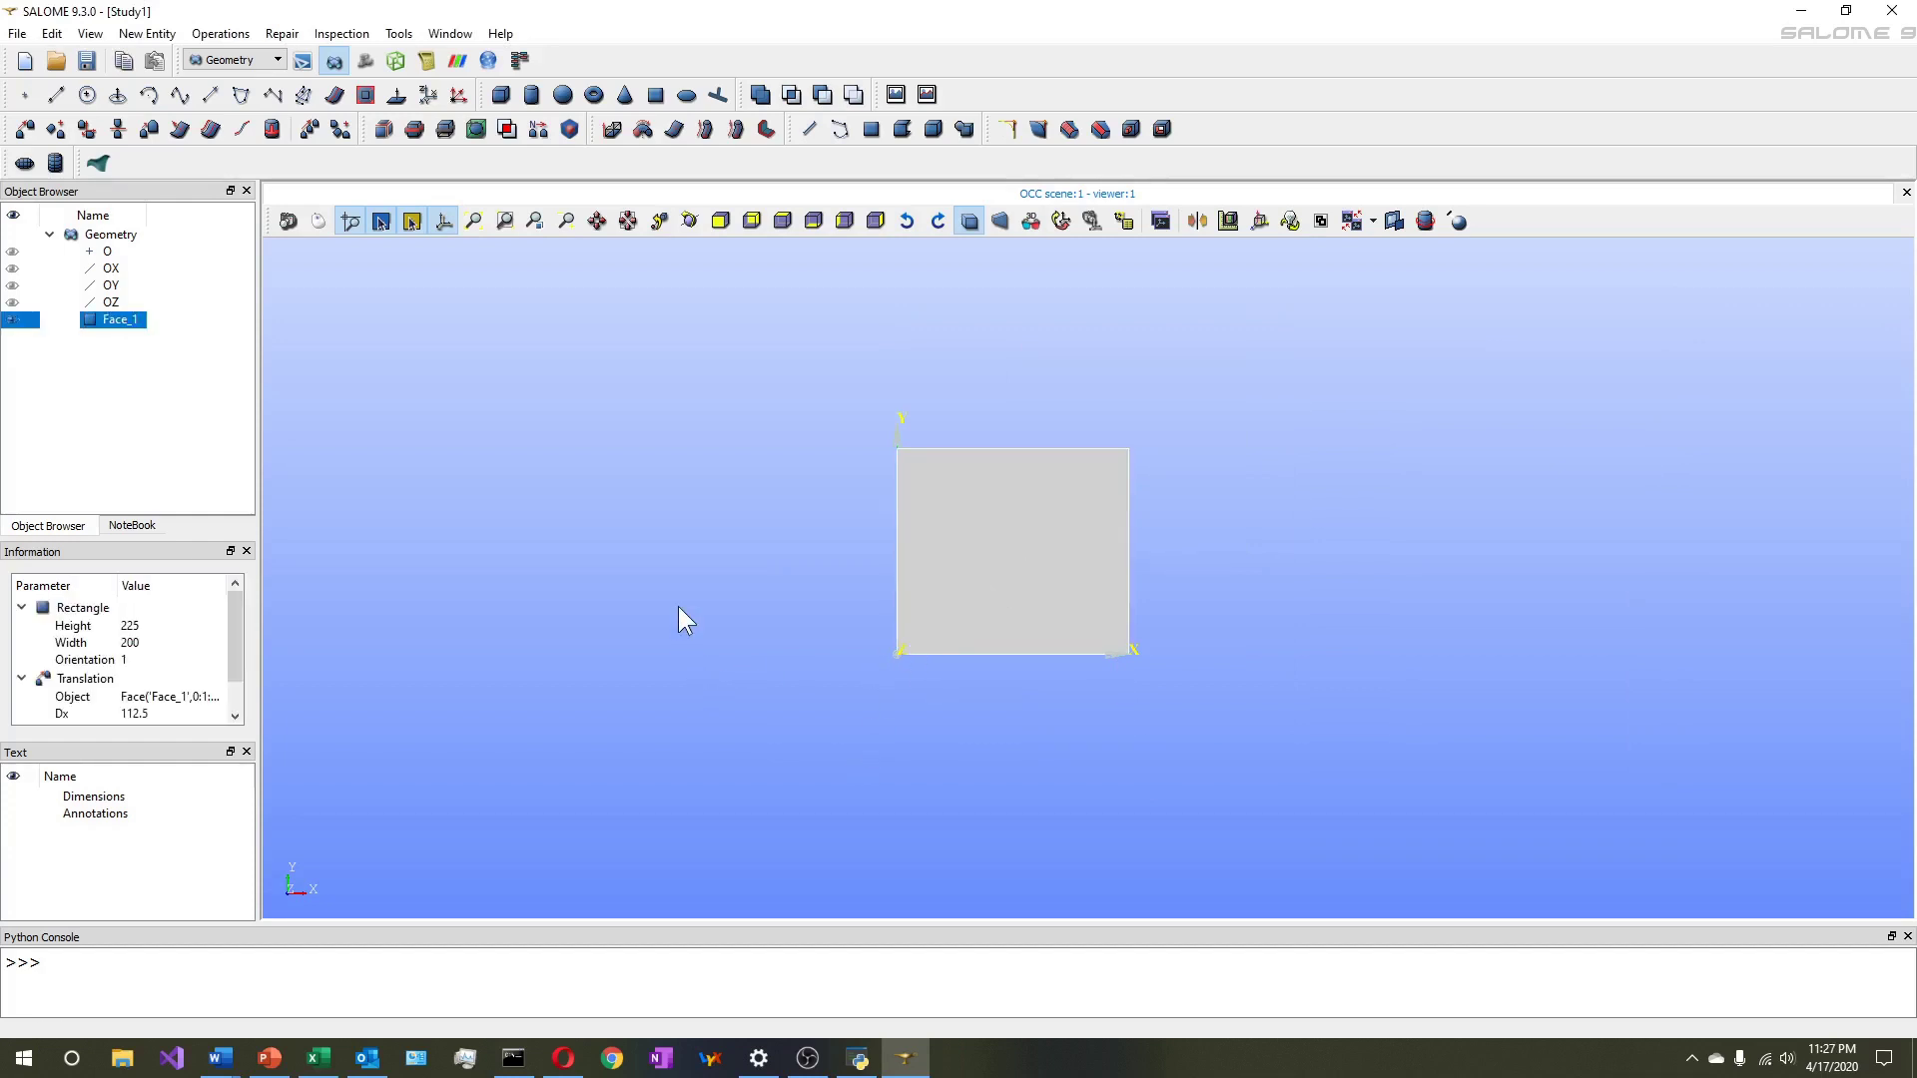
pyautogui.click(269, 1058)
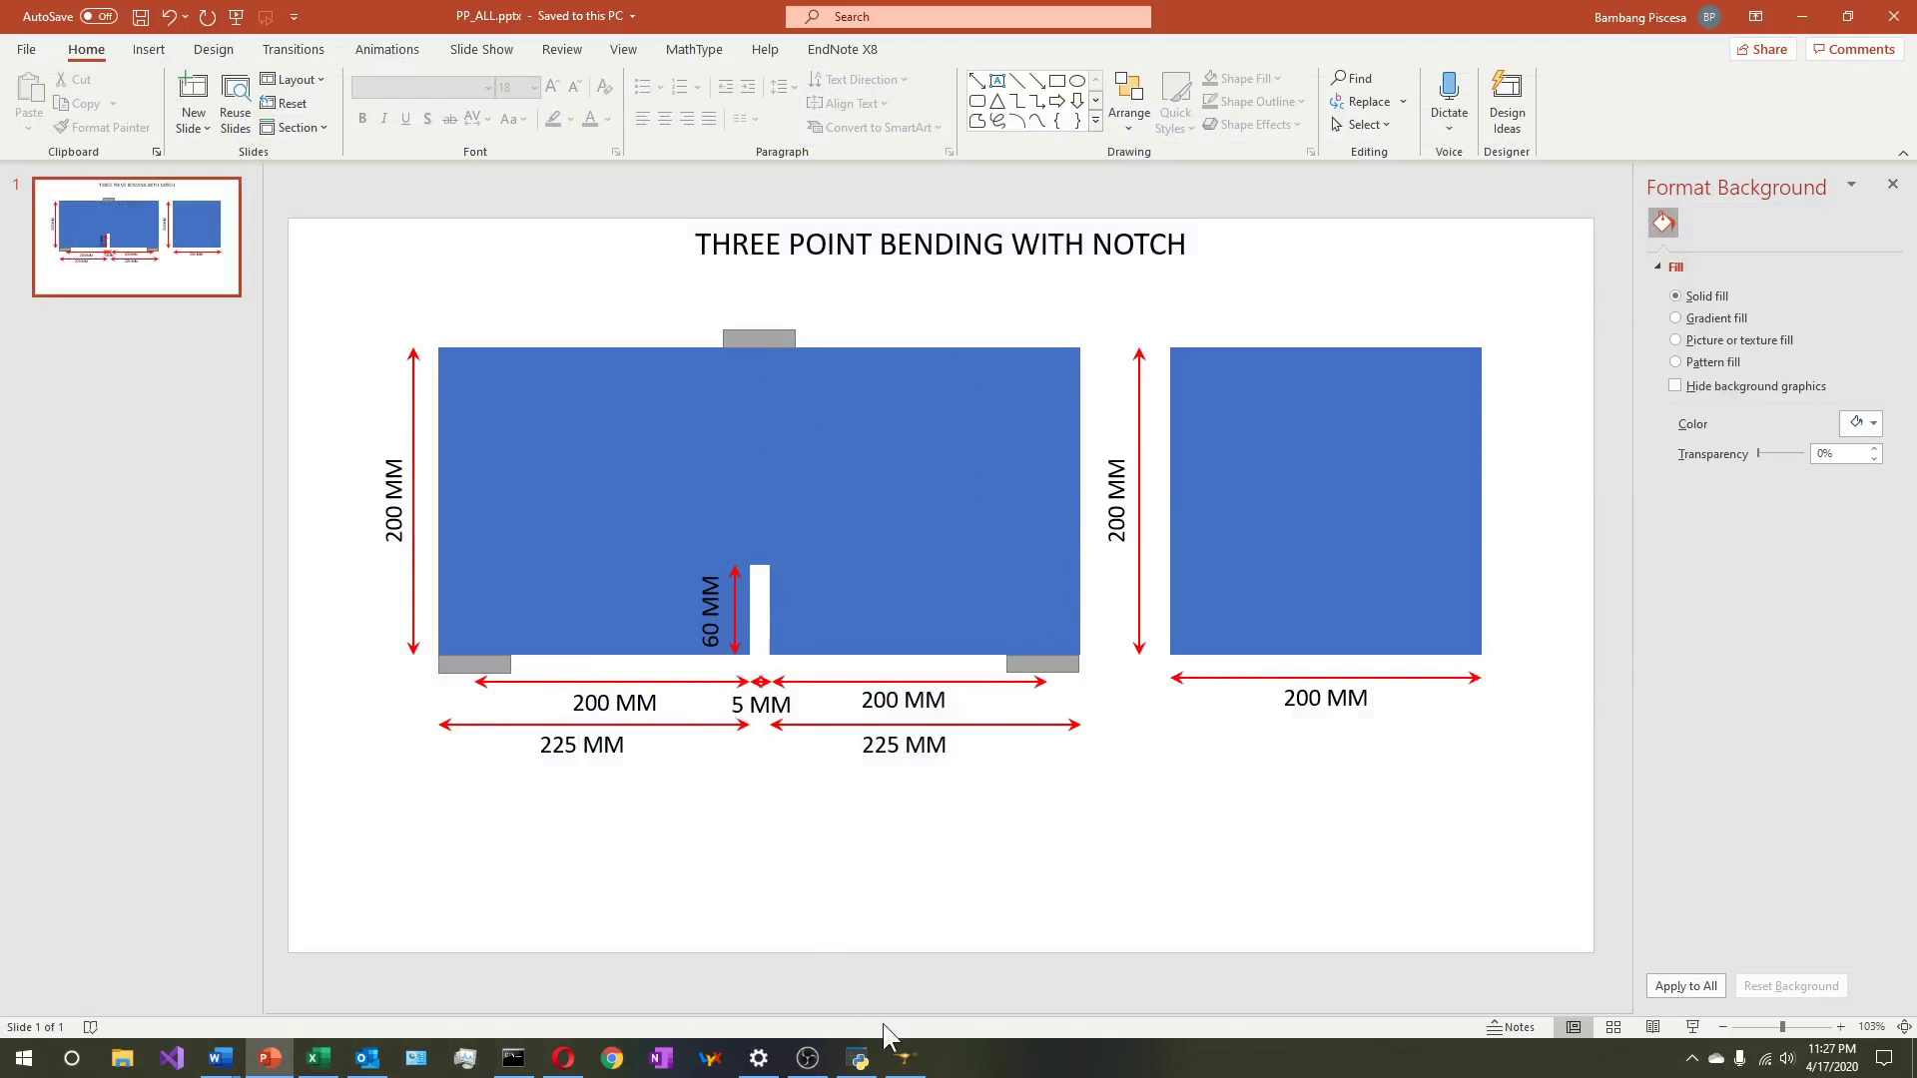
pyautogui.click(905, 1058)
pyautogui.click(221, 33)
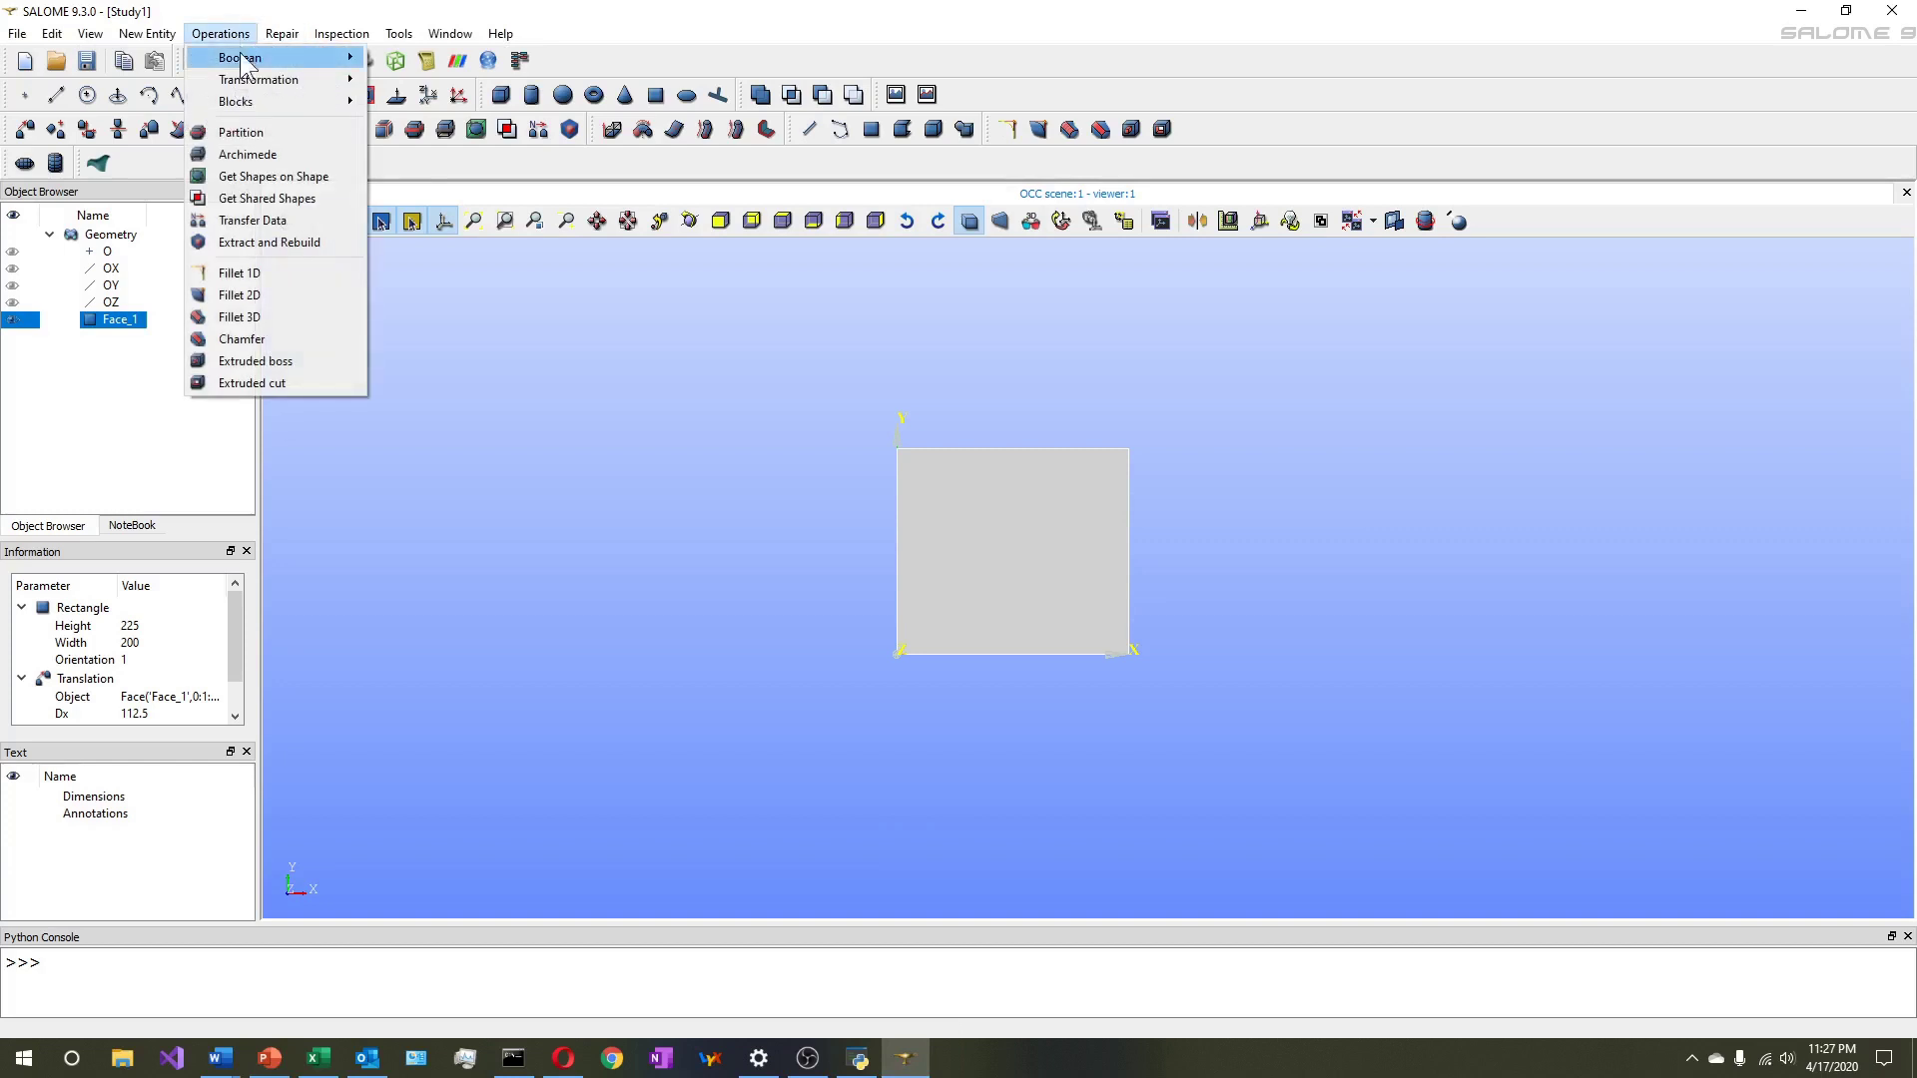
pyautogui.moveTo(242, 80)
pyautogui.click(439, 82)
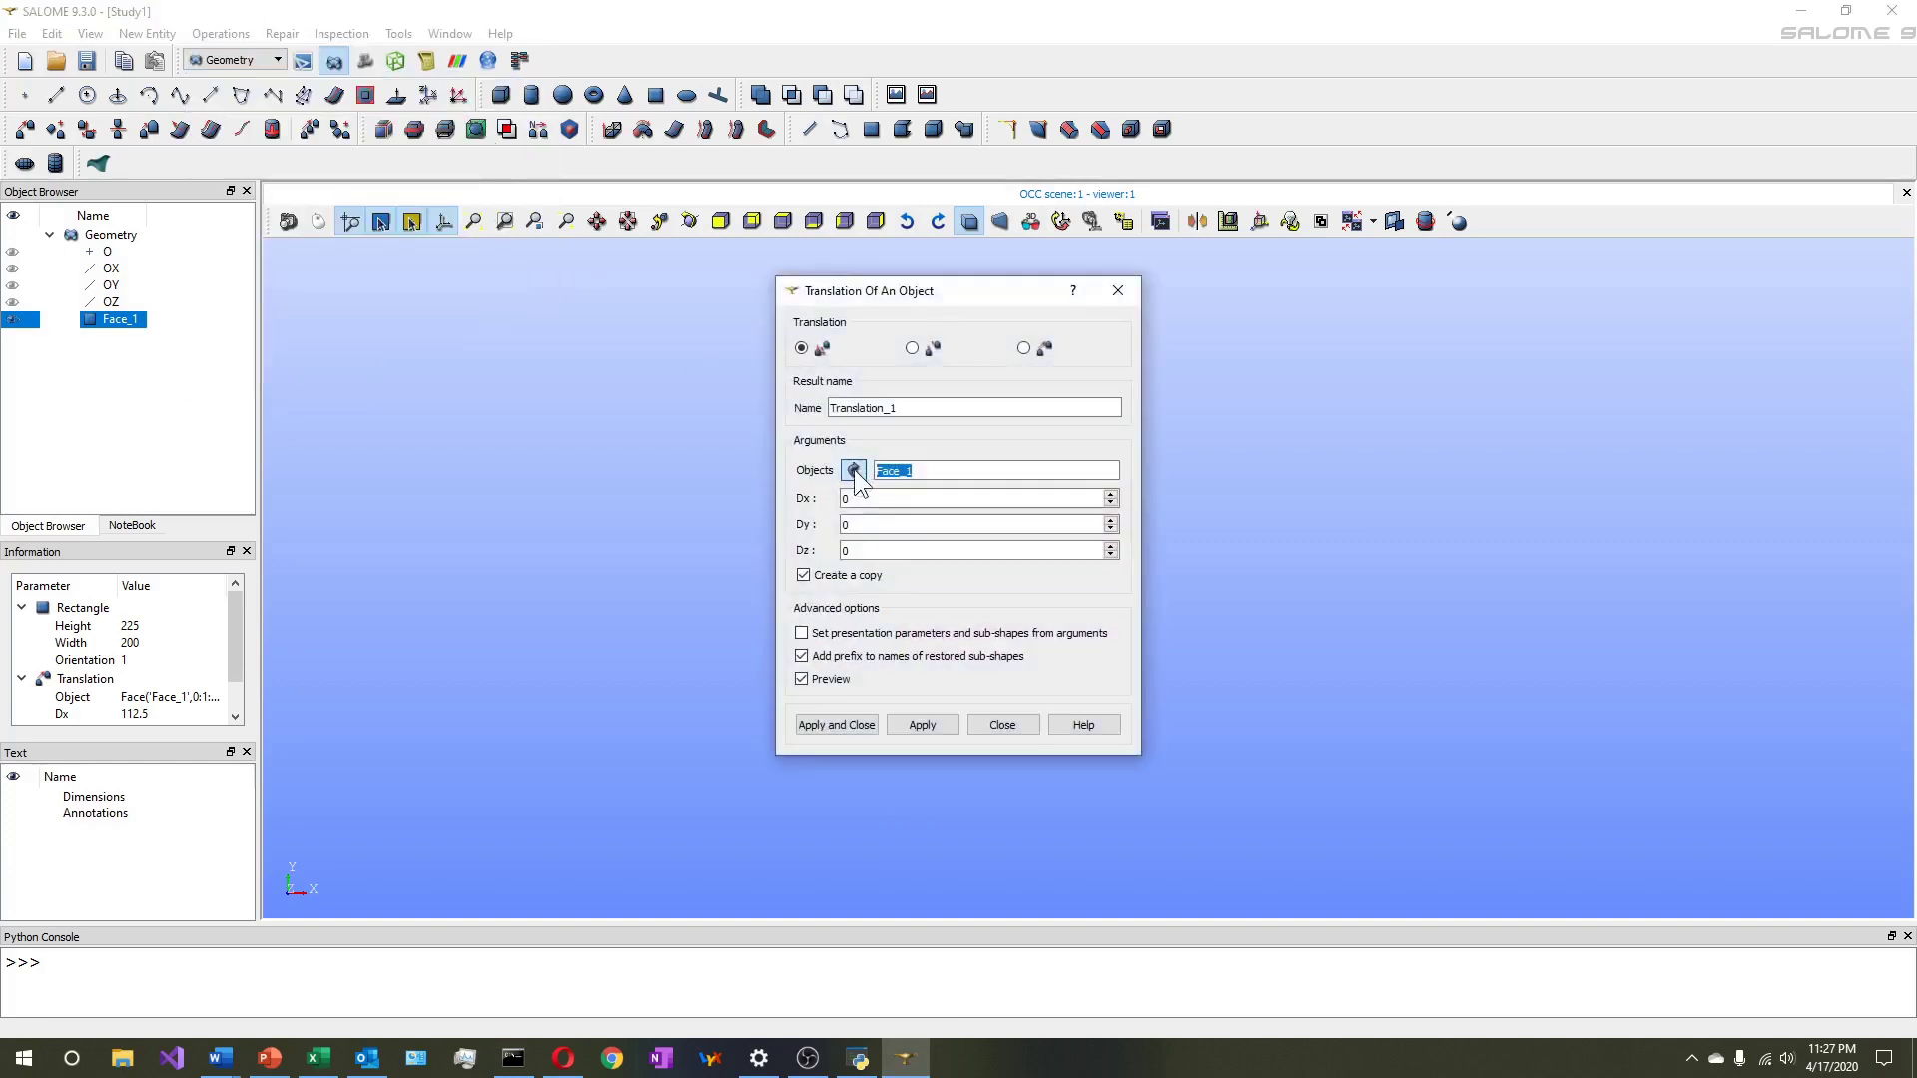
pyautogui.moveTo(981, 298); pyautogui.dragTo(545, 304)
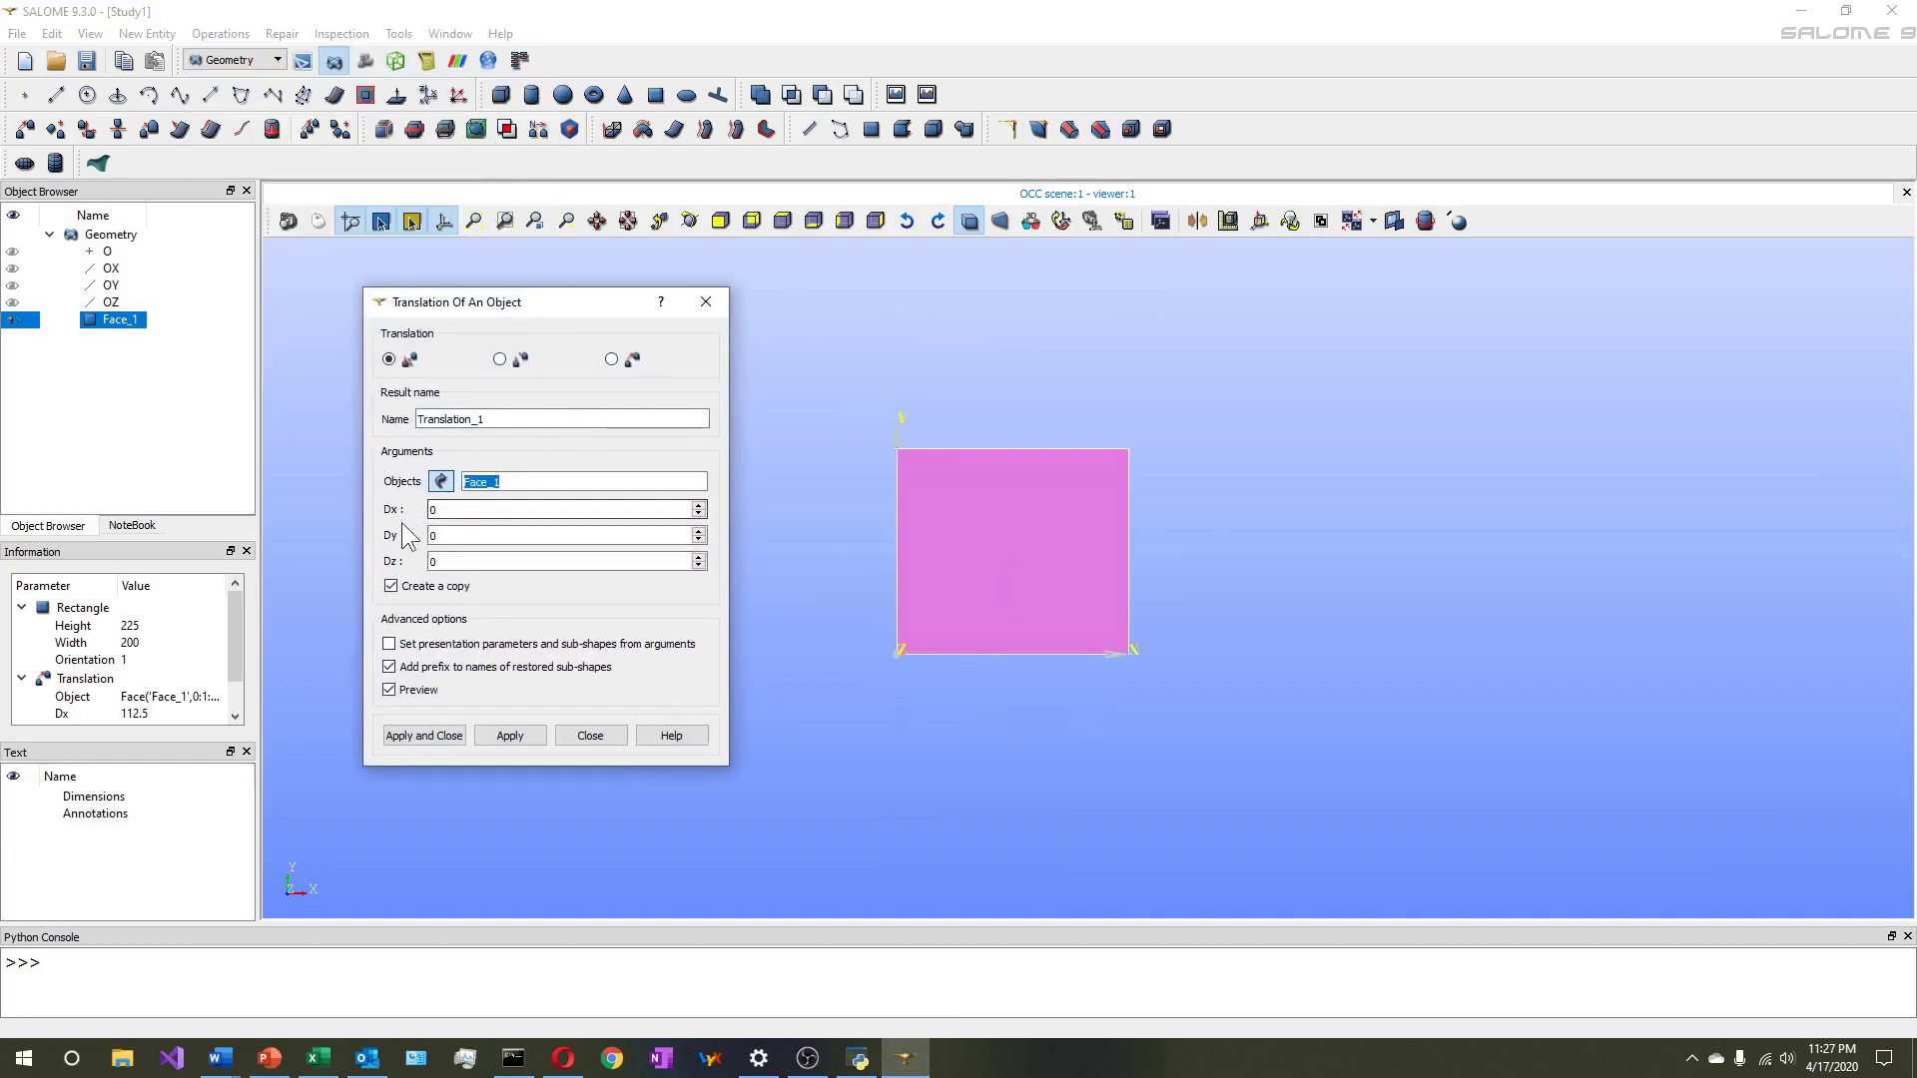
pyautogui.press('Tab')
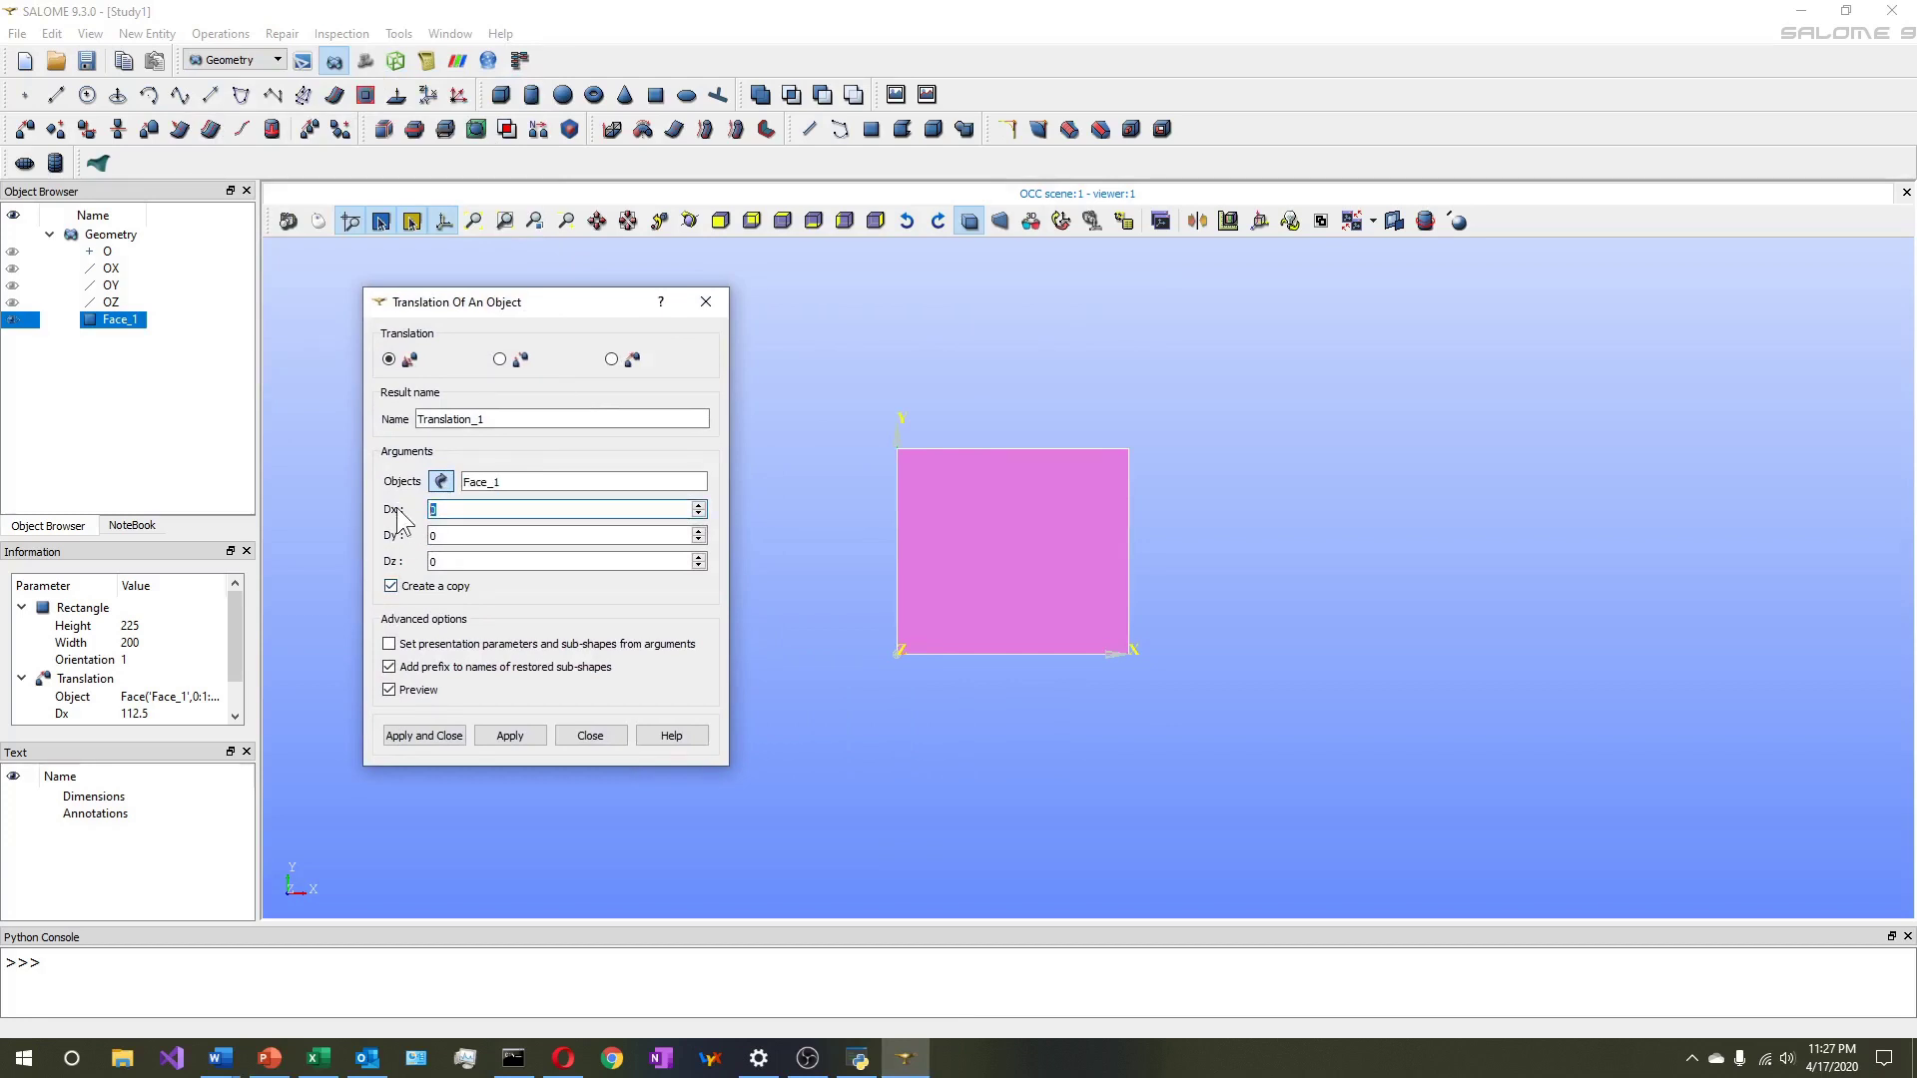
pyautogui.write('230')
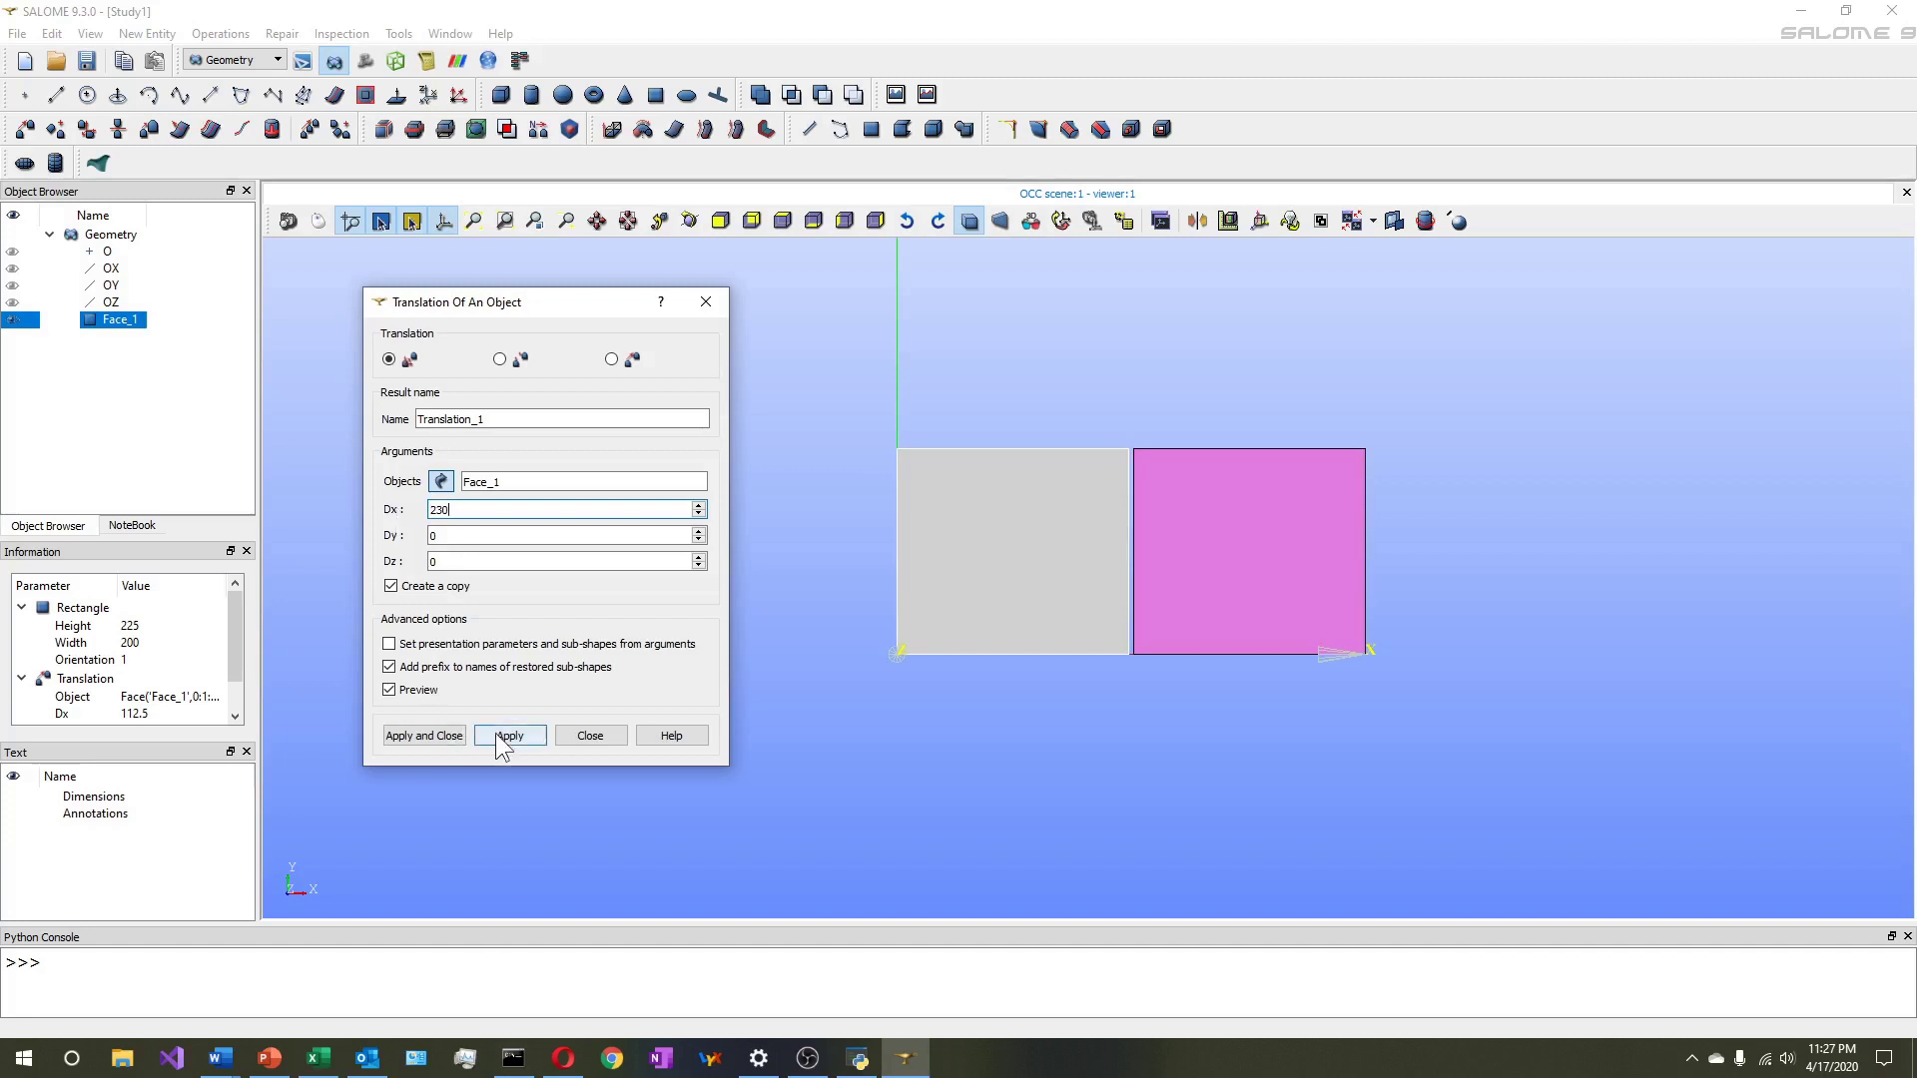
pyautogui.click(447, 736)
pyautogui.click(1274, 741)
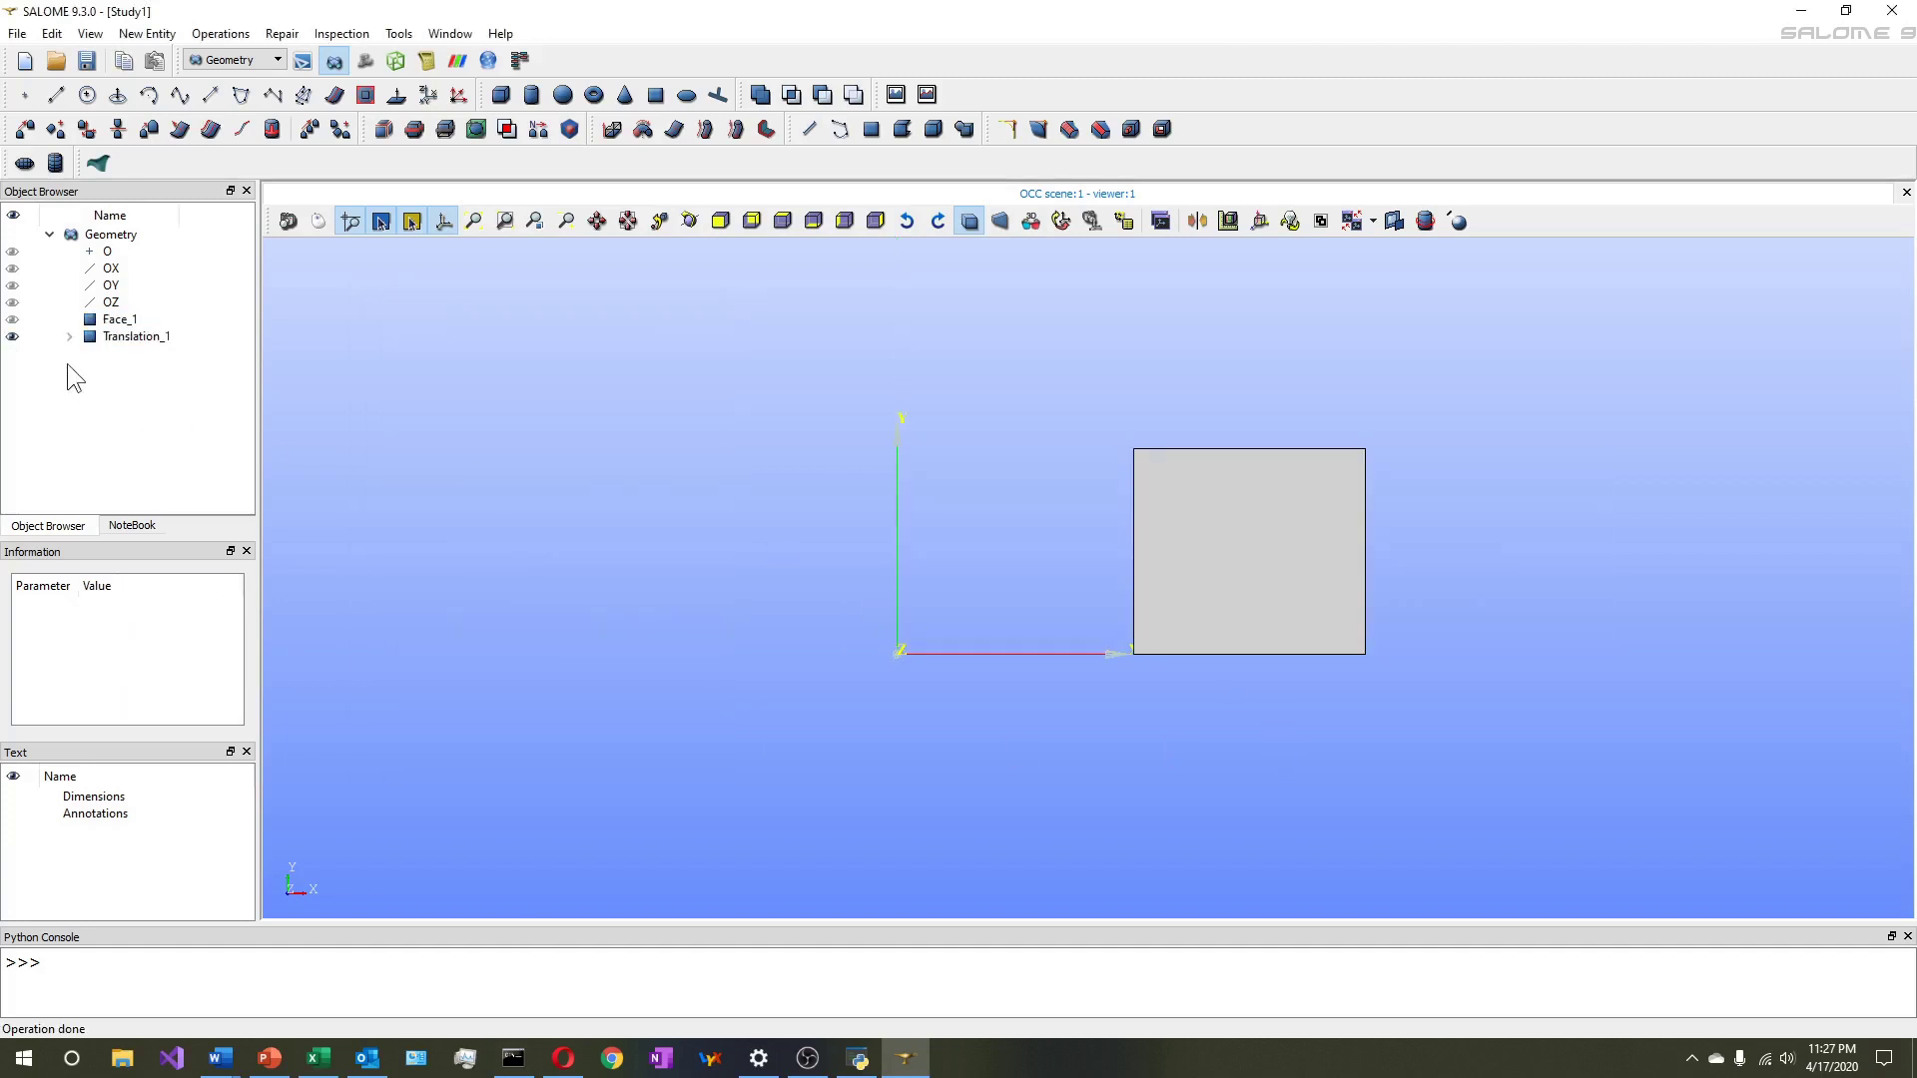
# Show Face_1 alongside the translated copy and rename the copy Face_2
pyautogui.click(12, 319)
pyautogui.click(130, 337)
pyautogui.rightClick(138, 337)
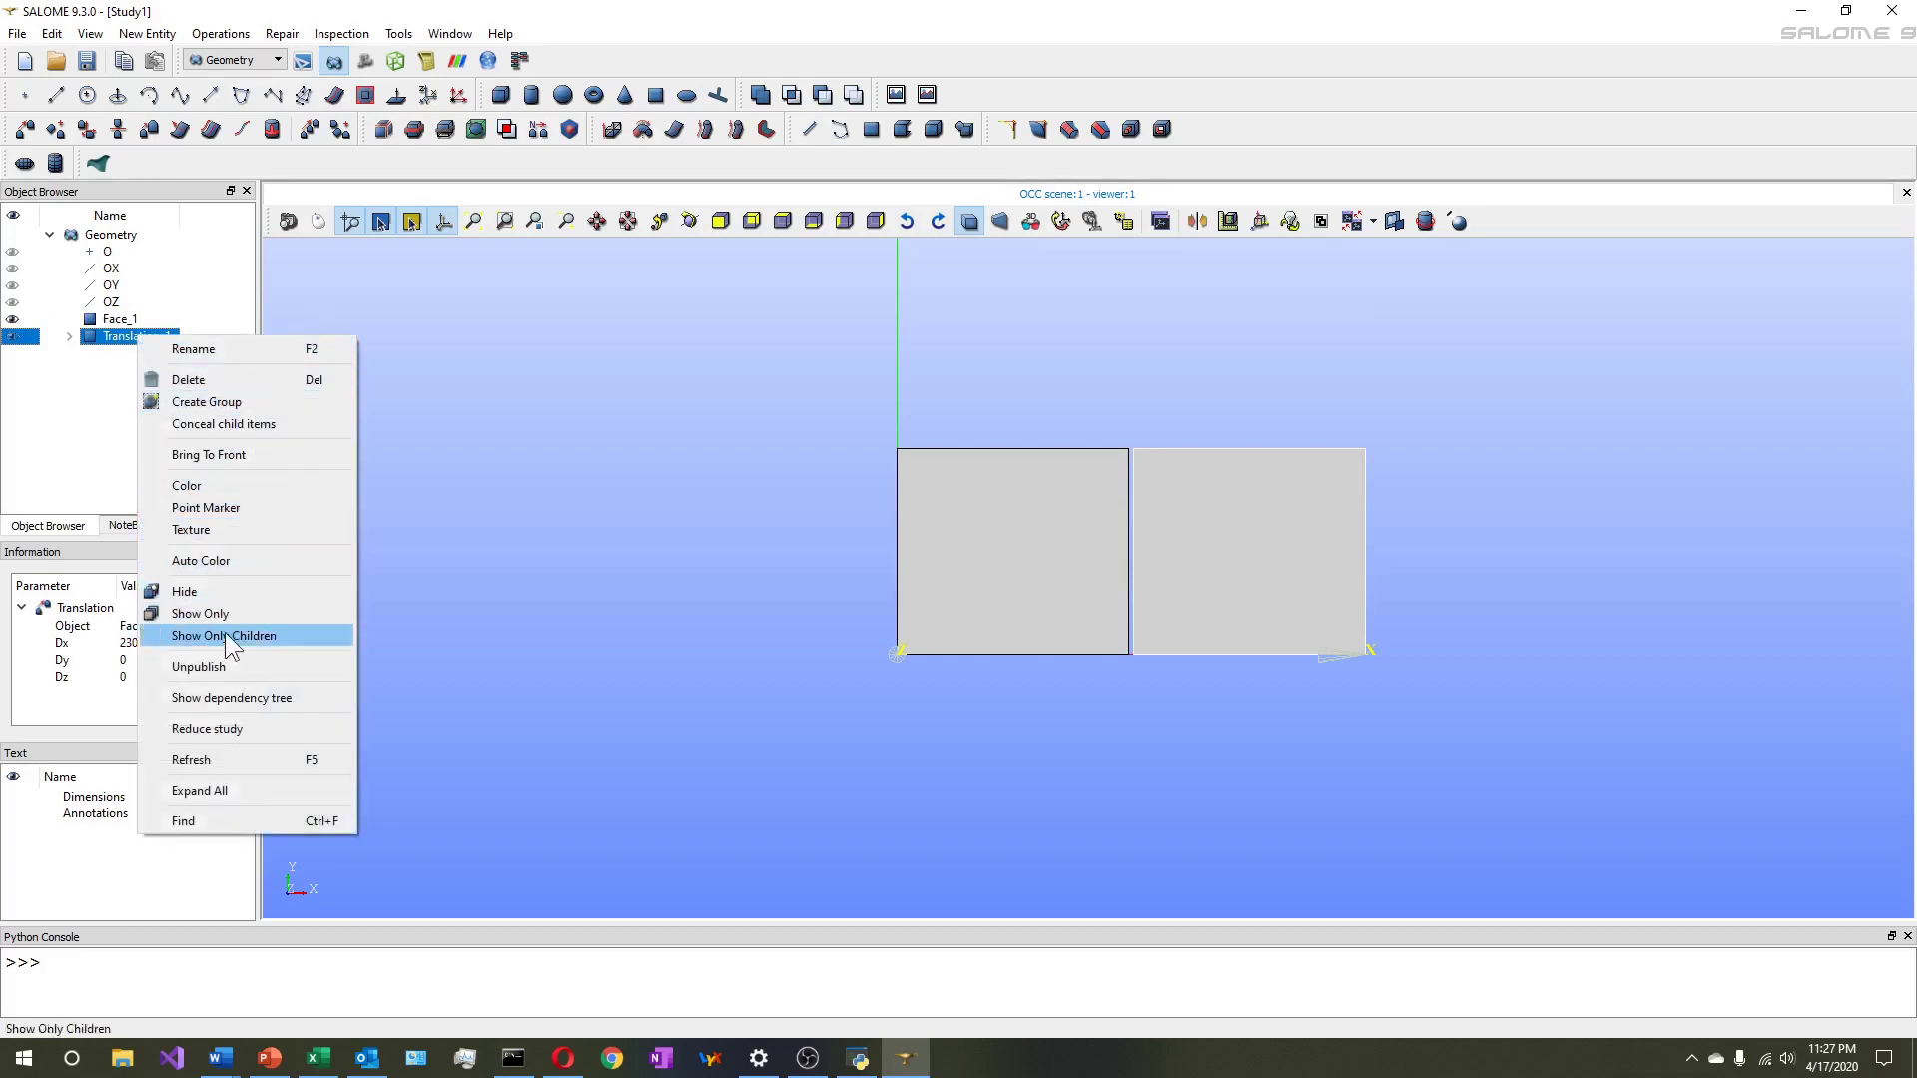
pyautogui.click(191, 350)
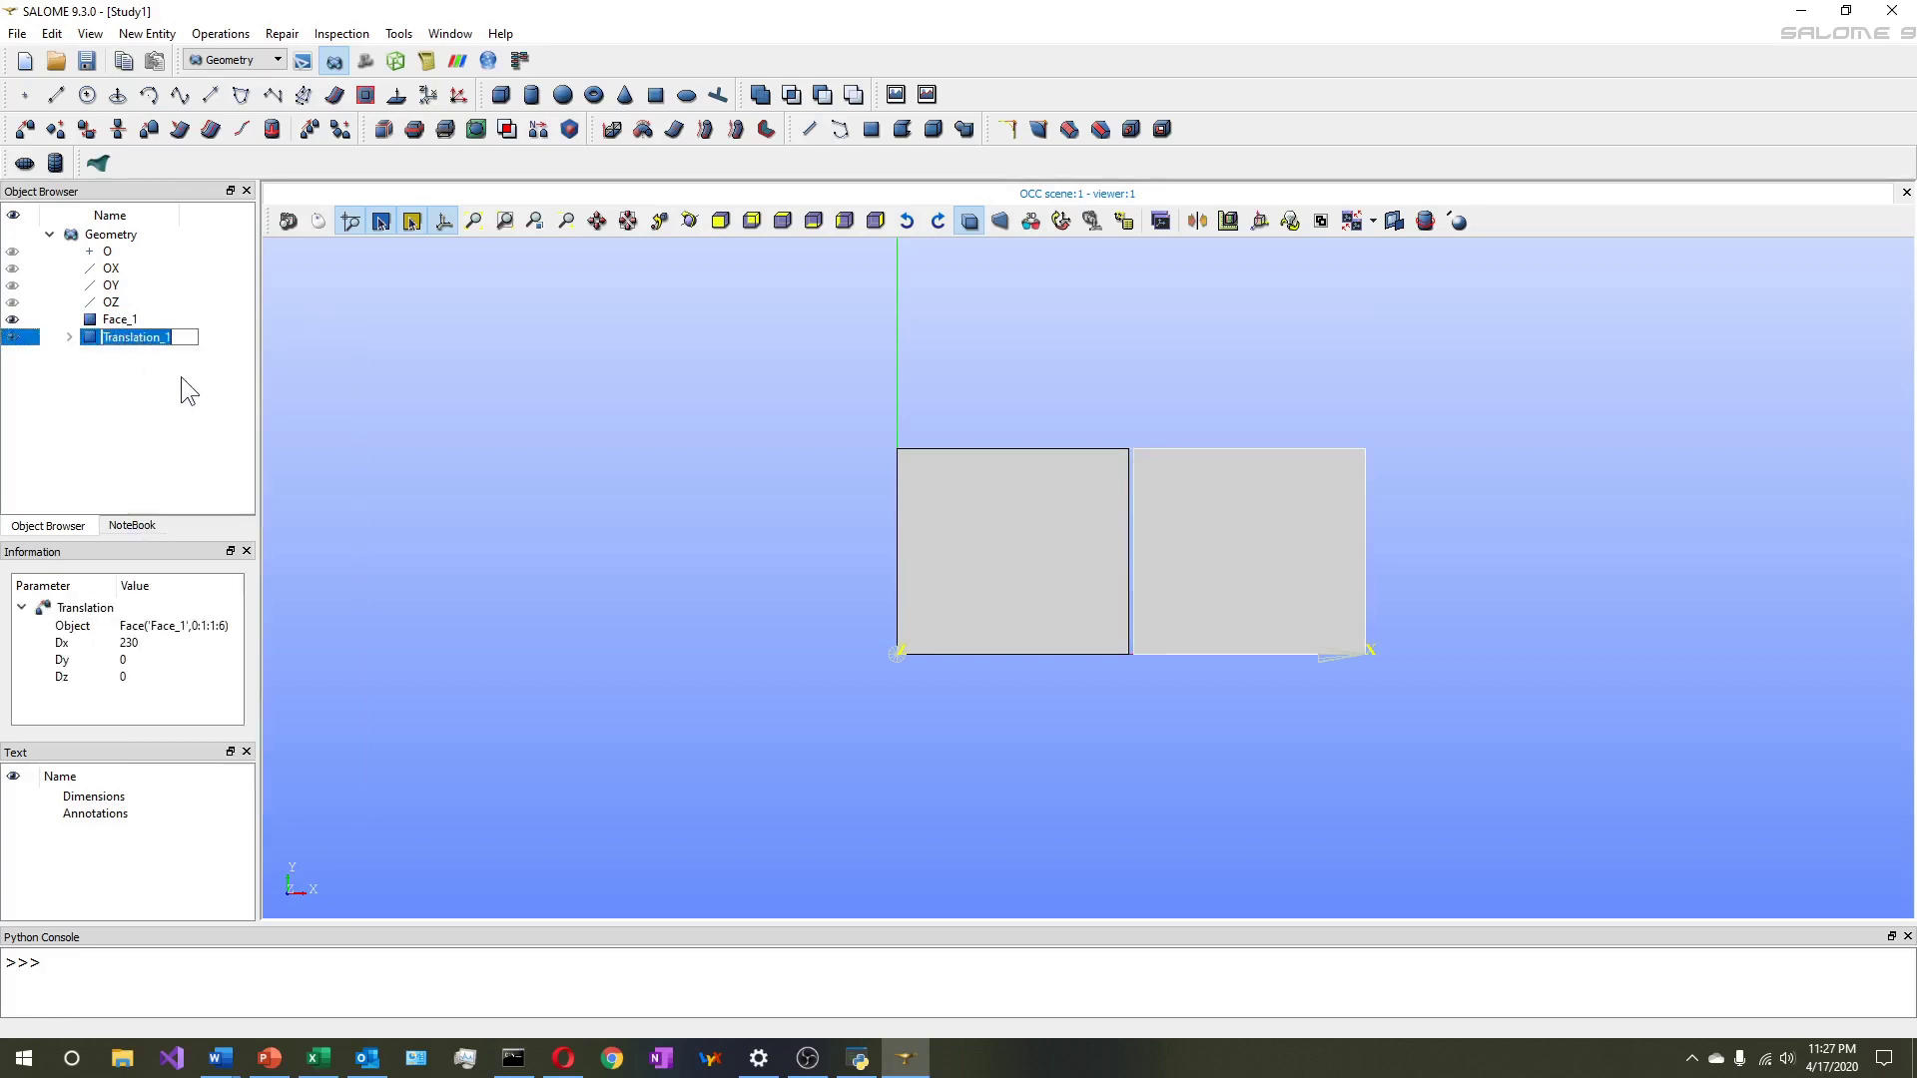
pyautogui.write('Face_2')
pyautogui.press('Return')
pyautogui.click(559, 614)
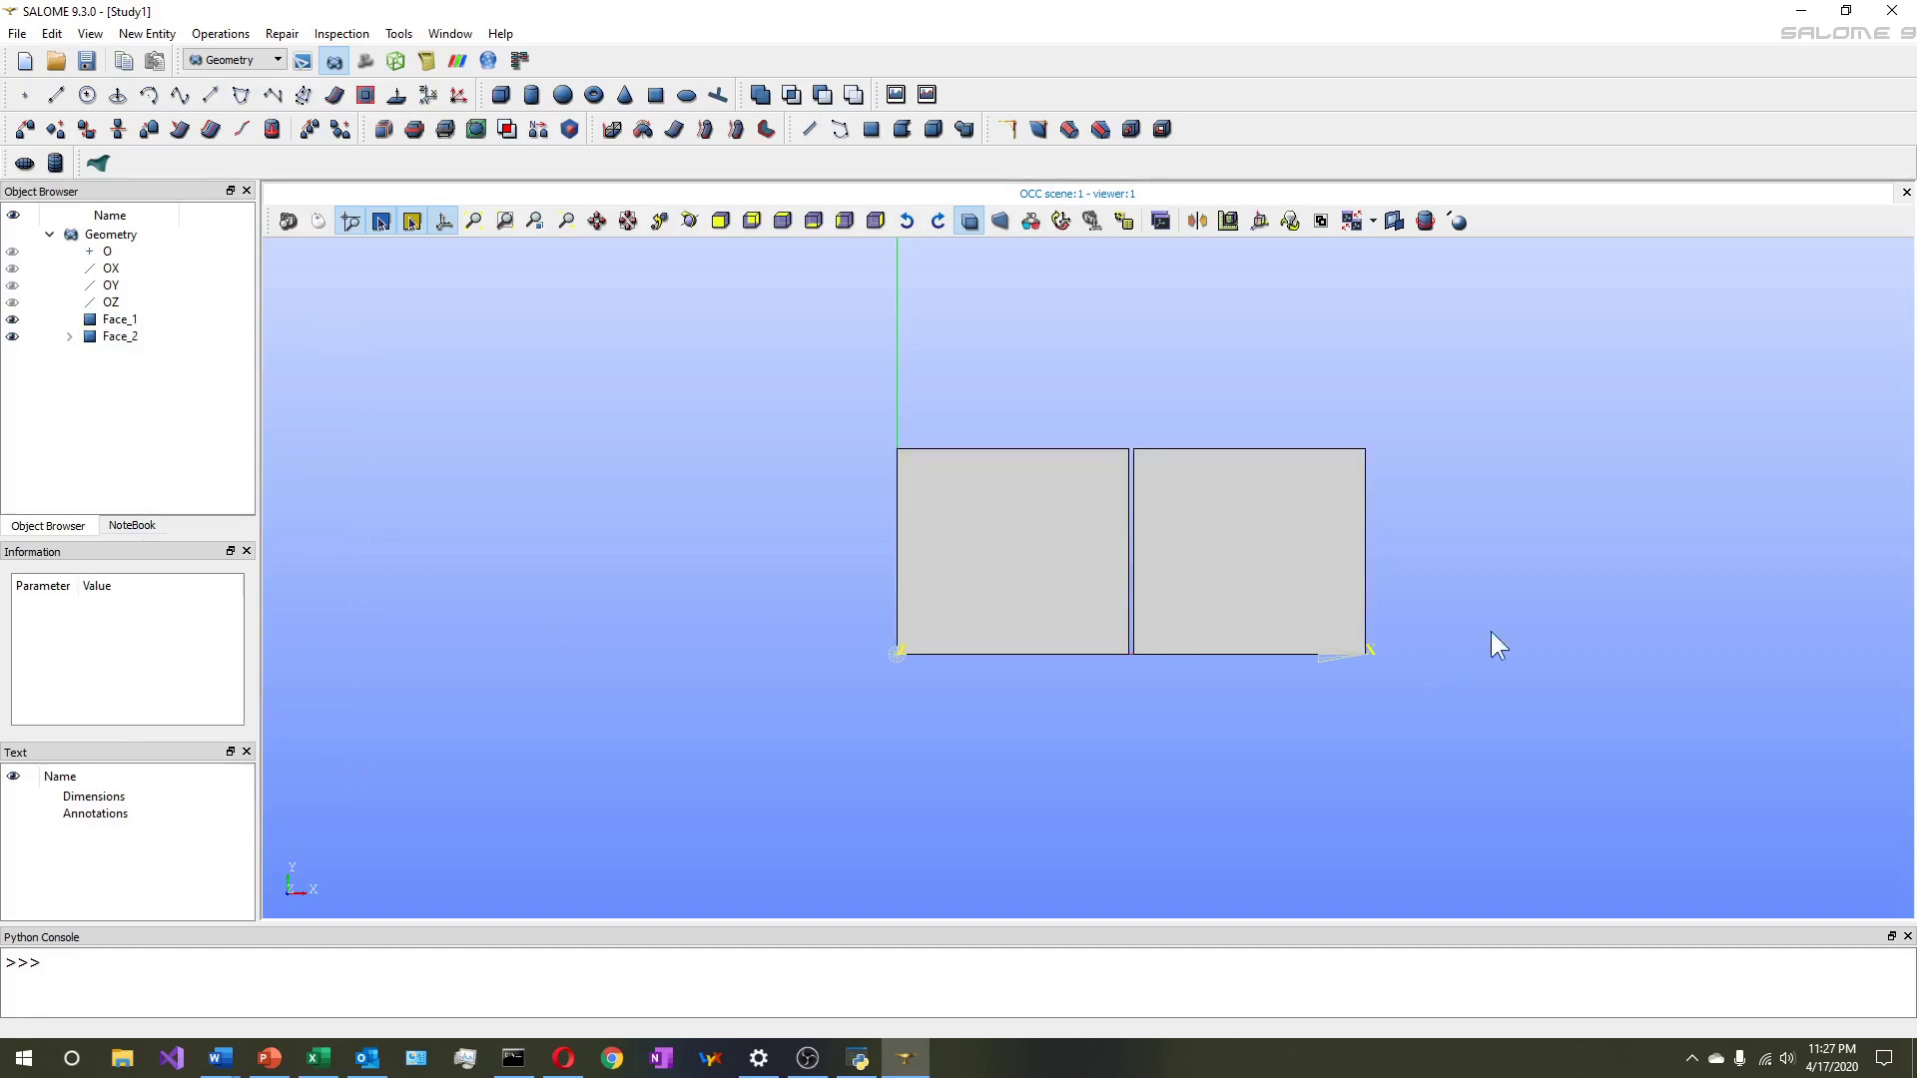
# Check the notch on the PowerPoint slide, and create the rectangular face Face_3 in SALOME's OXY plane with height 5 and width 140
pyautogui.scroll(2, 1507, 613)
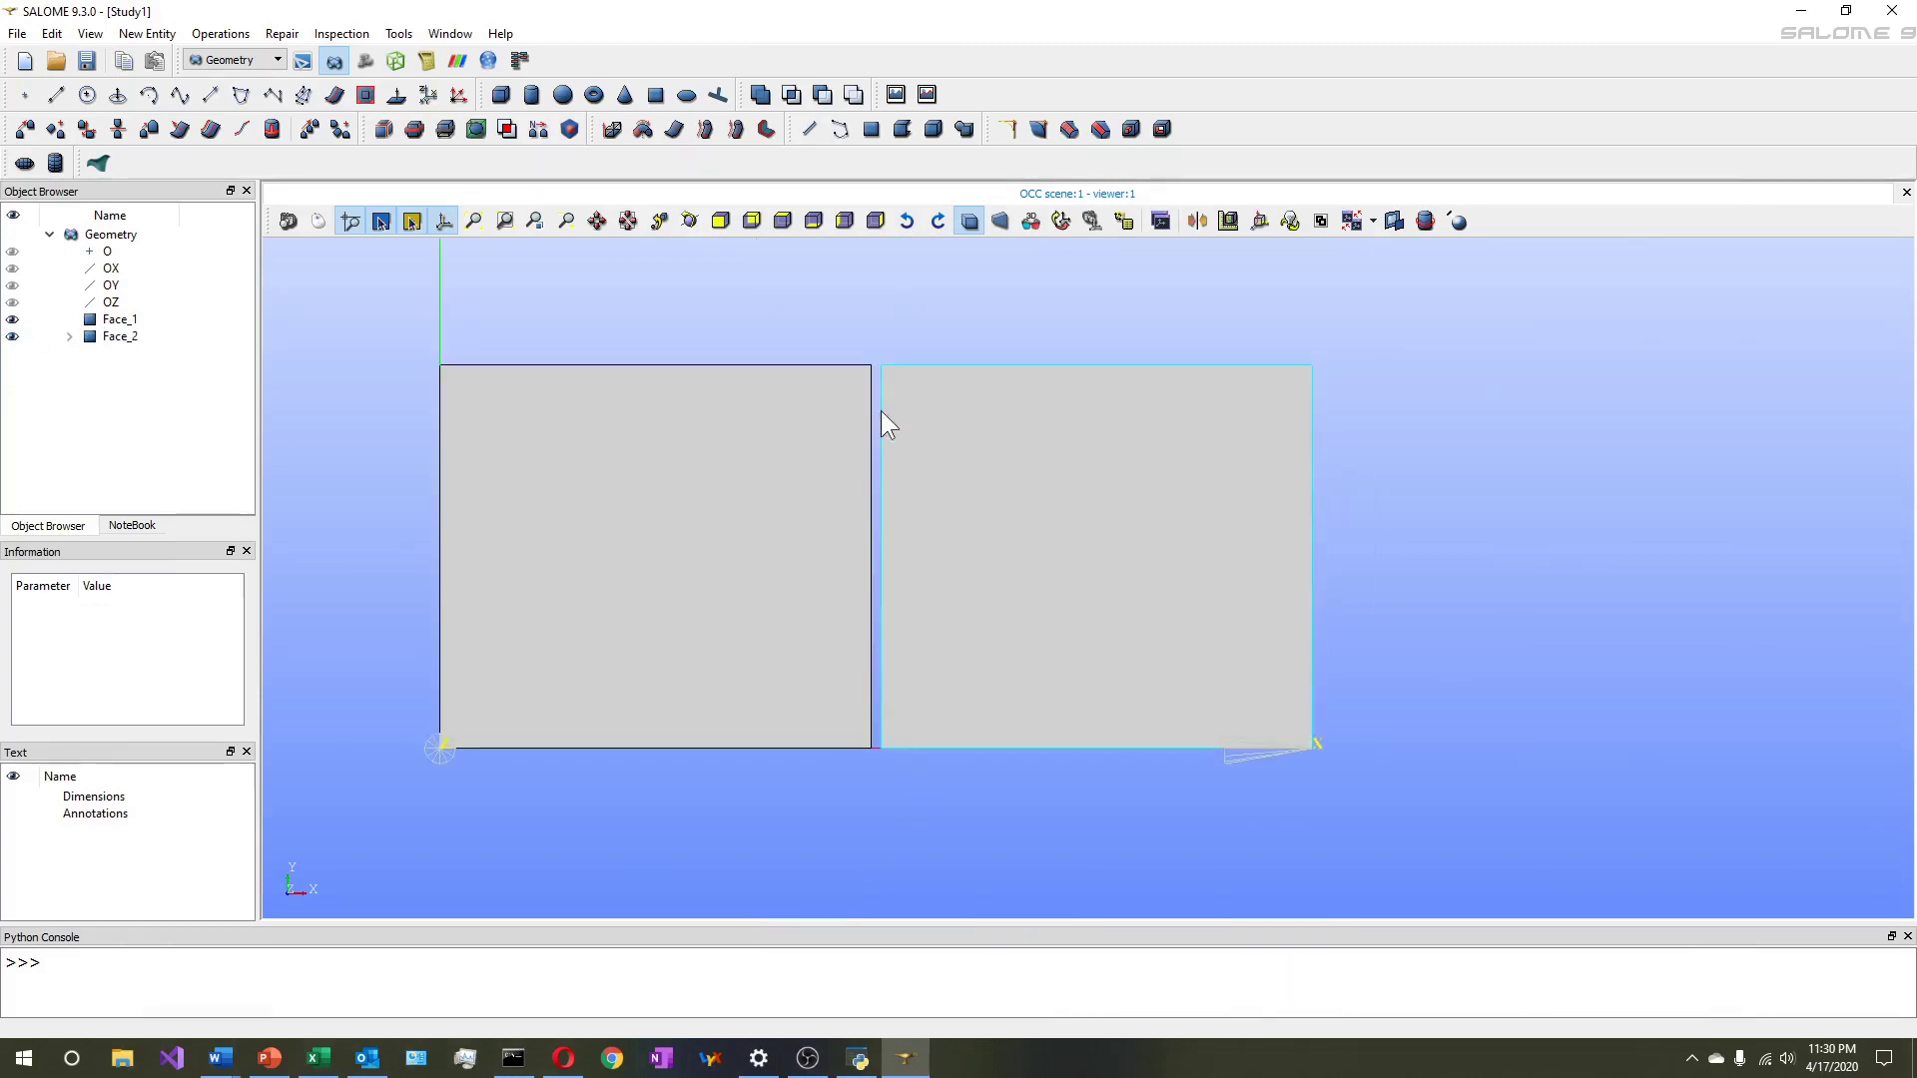
pyautogui.click(270, 1057)
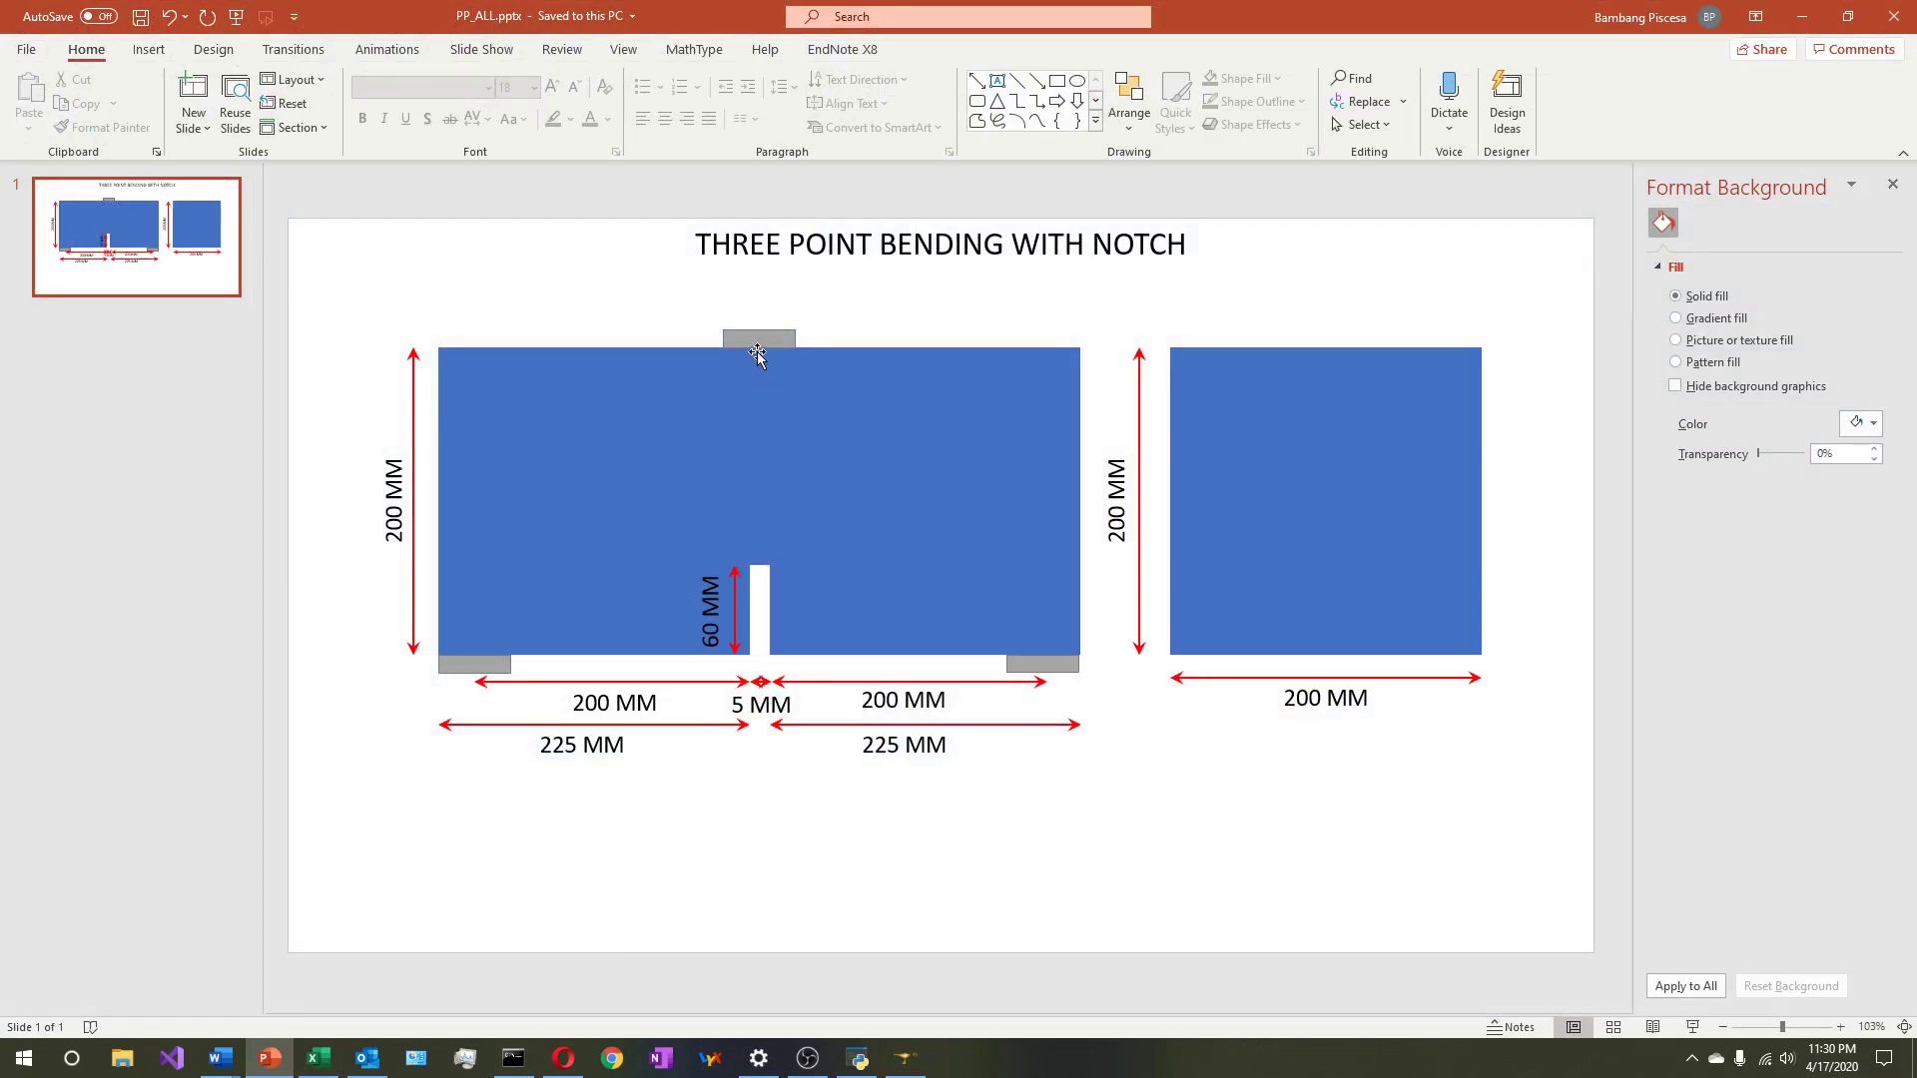
pyautogui.click(905, 1058)
pyautogui.click(146, 34)
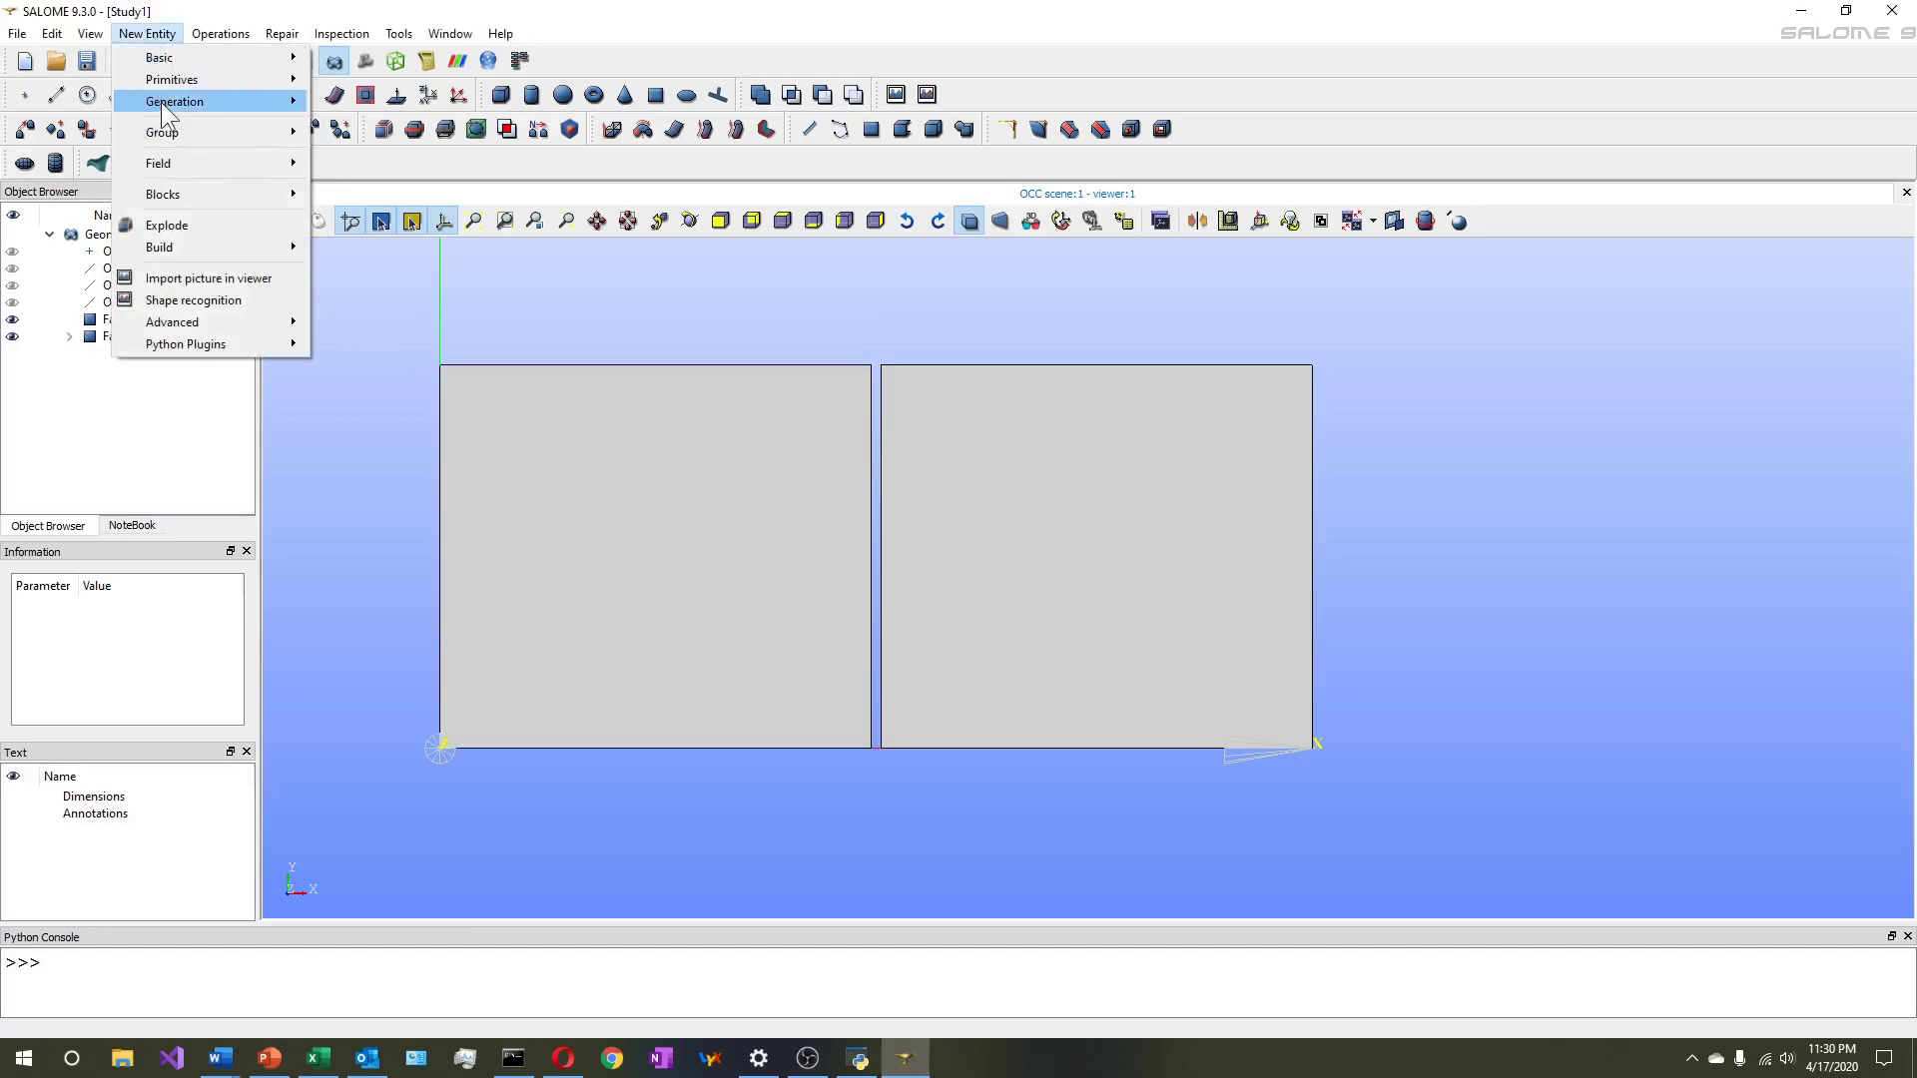
pyautogui.moveTo(169, 80)
pyautogui.click(389, 192)
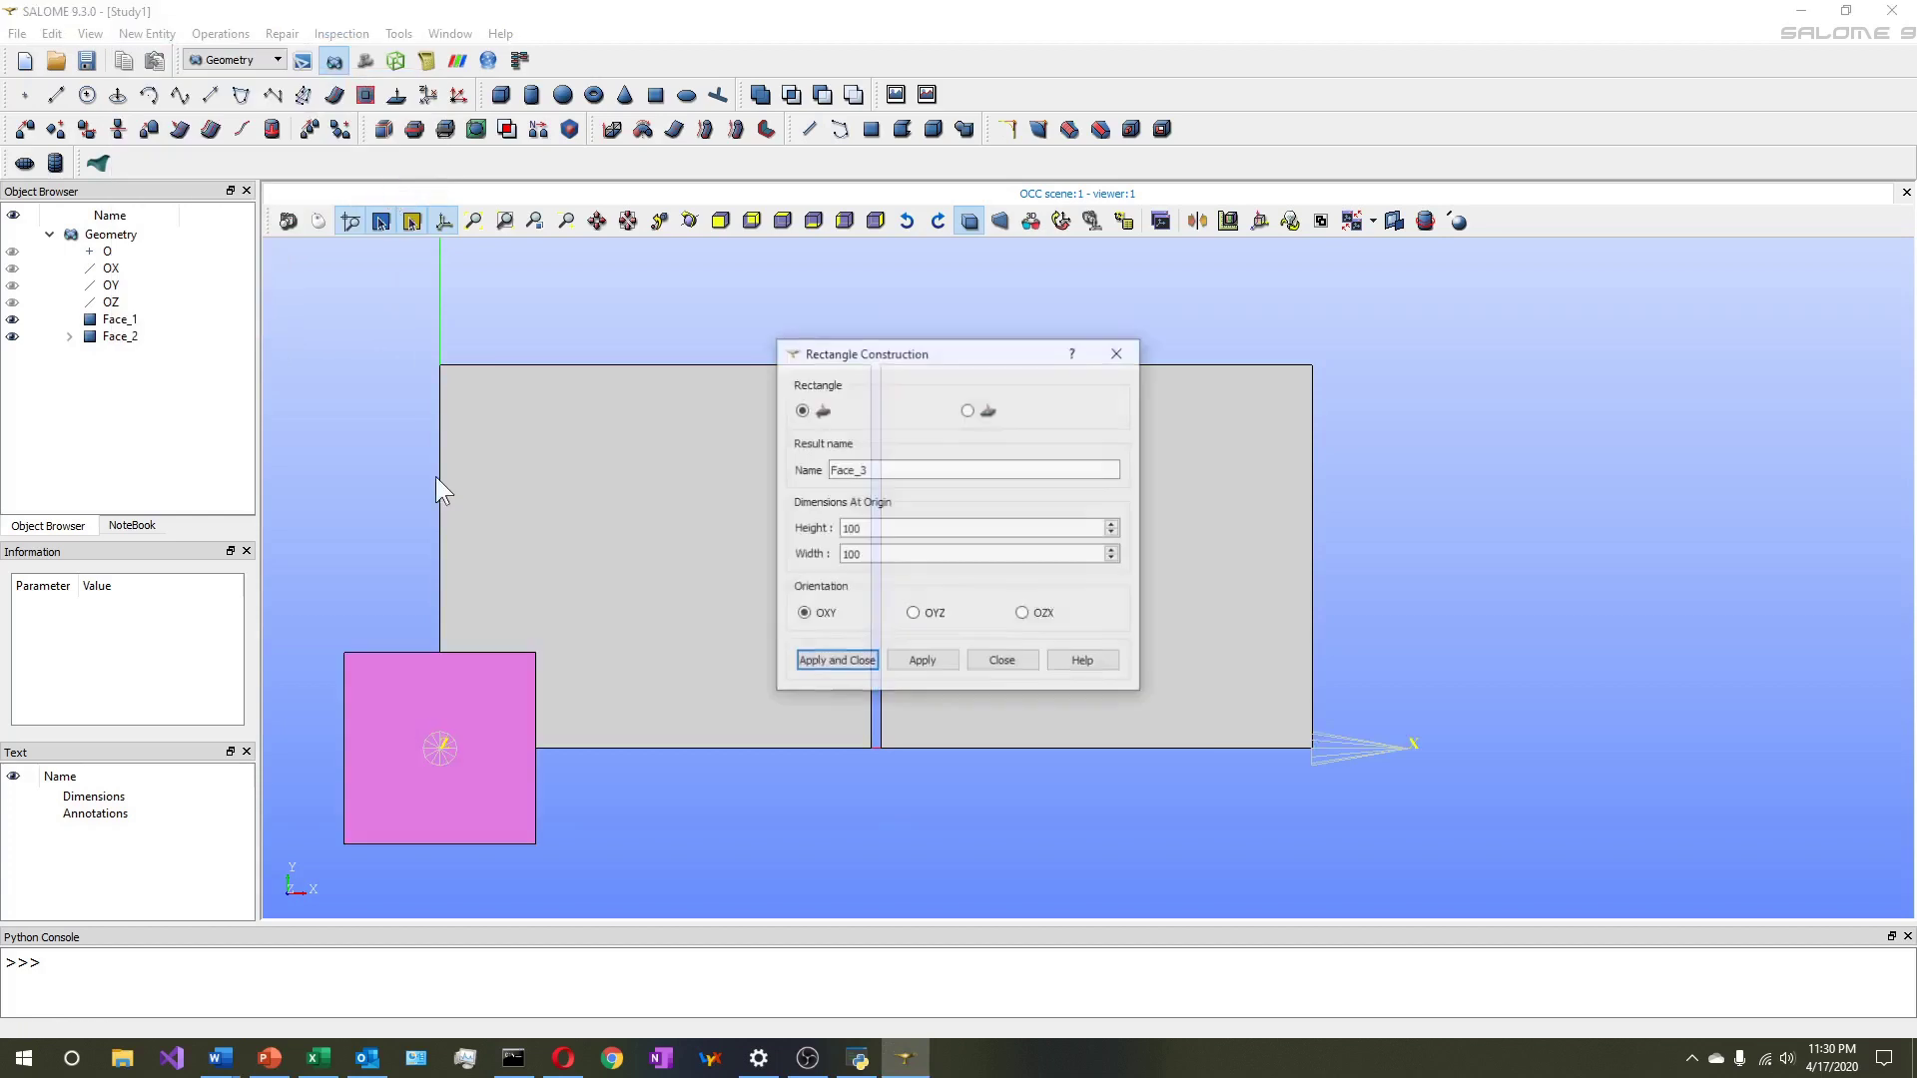
pyautogui.click(940, 532)
pyautogui.moveTo(876, 532); pyautogui.dragTo(814, 552)
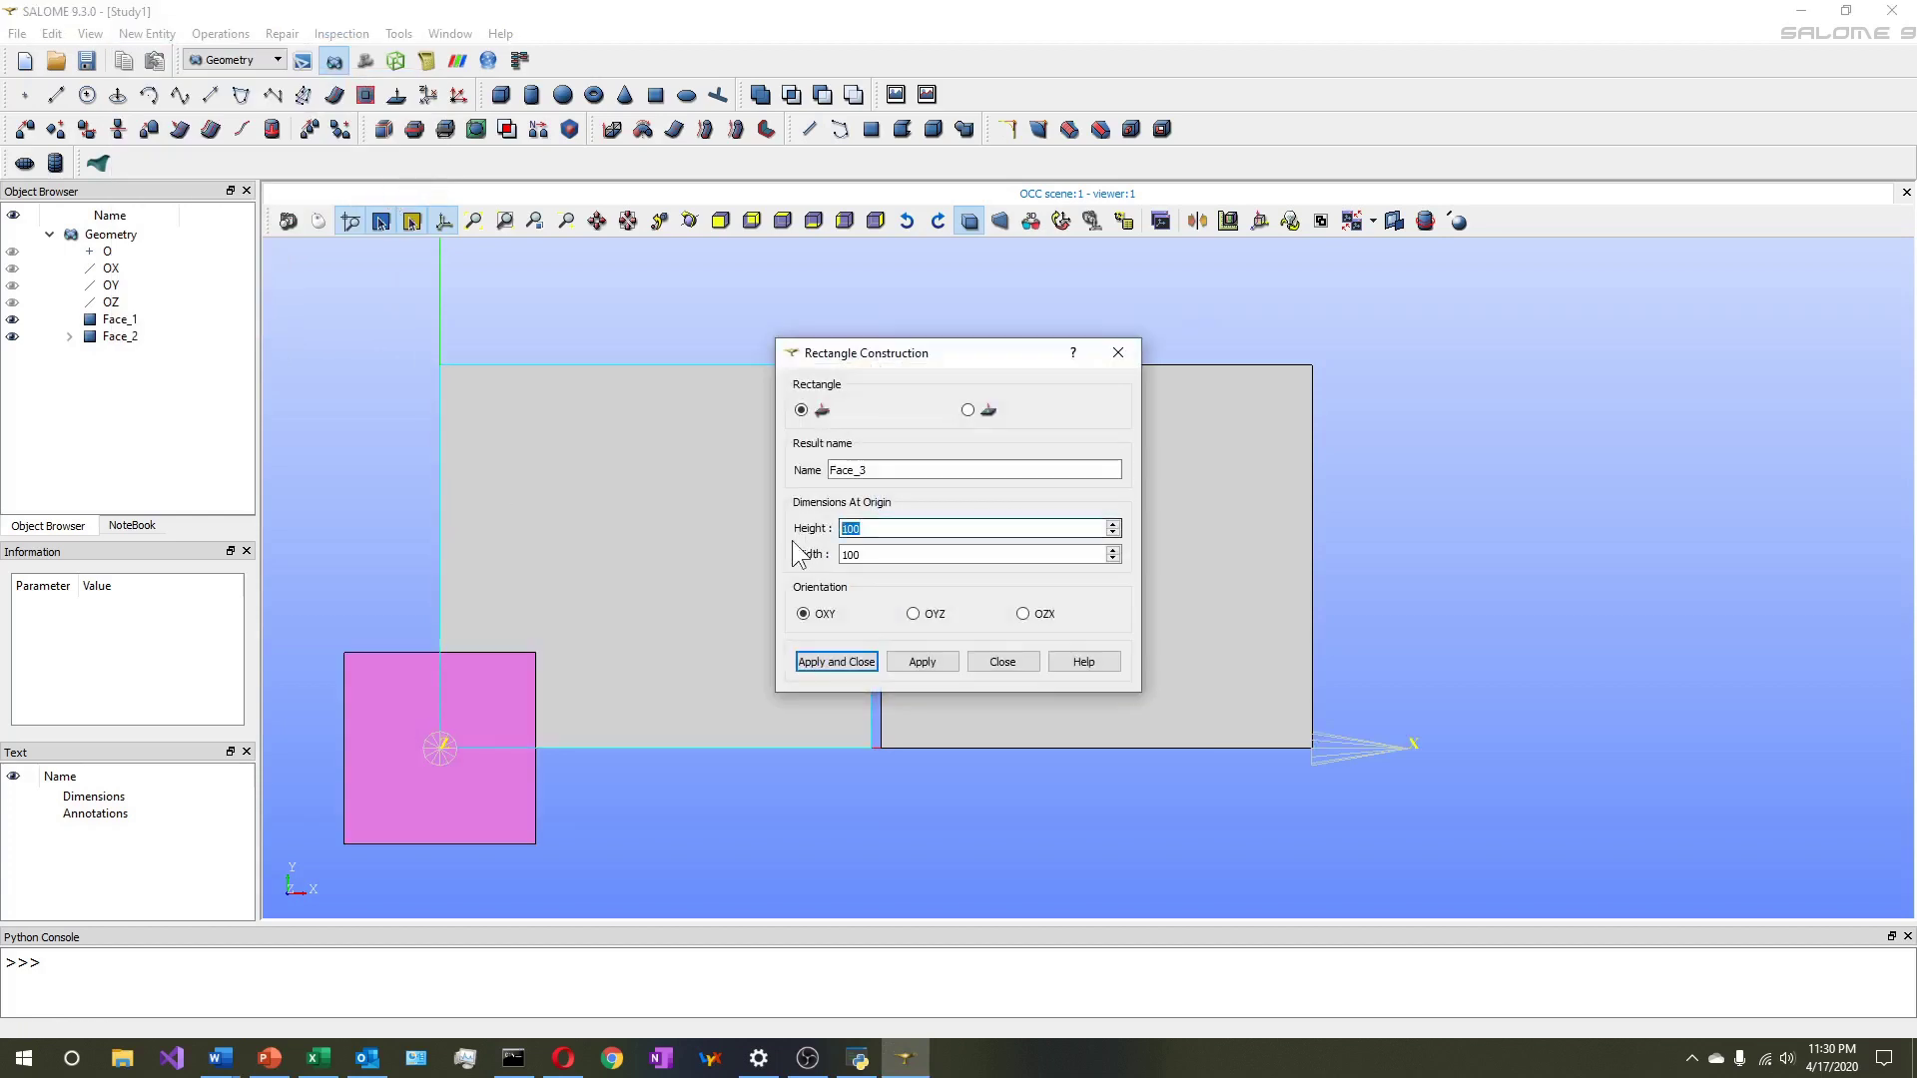
pyautogui.write('5')
pyautogui.write('140')
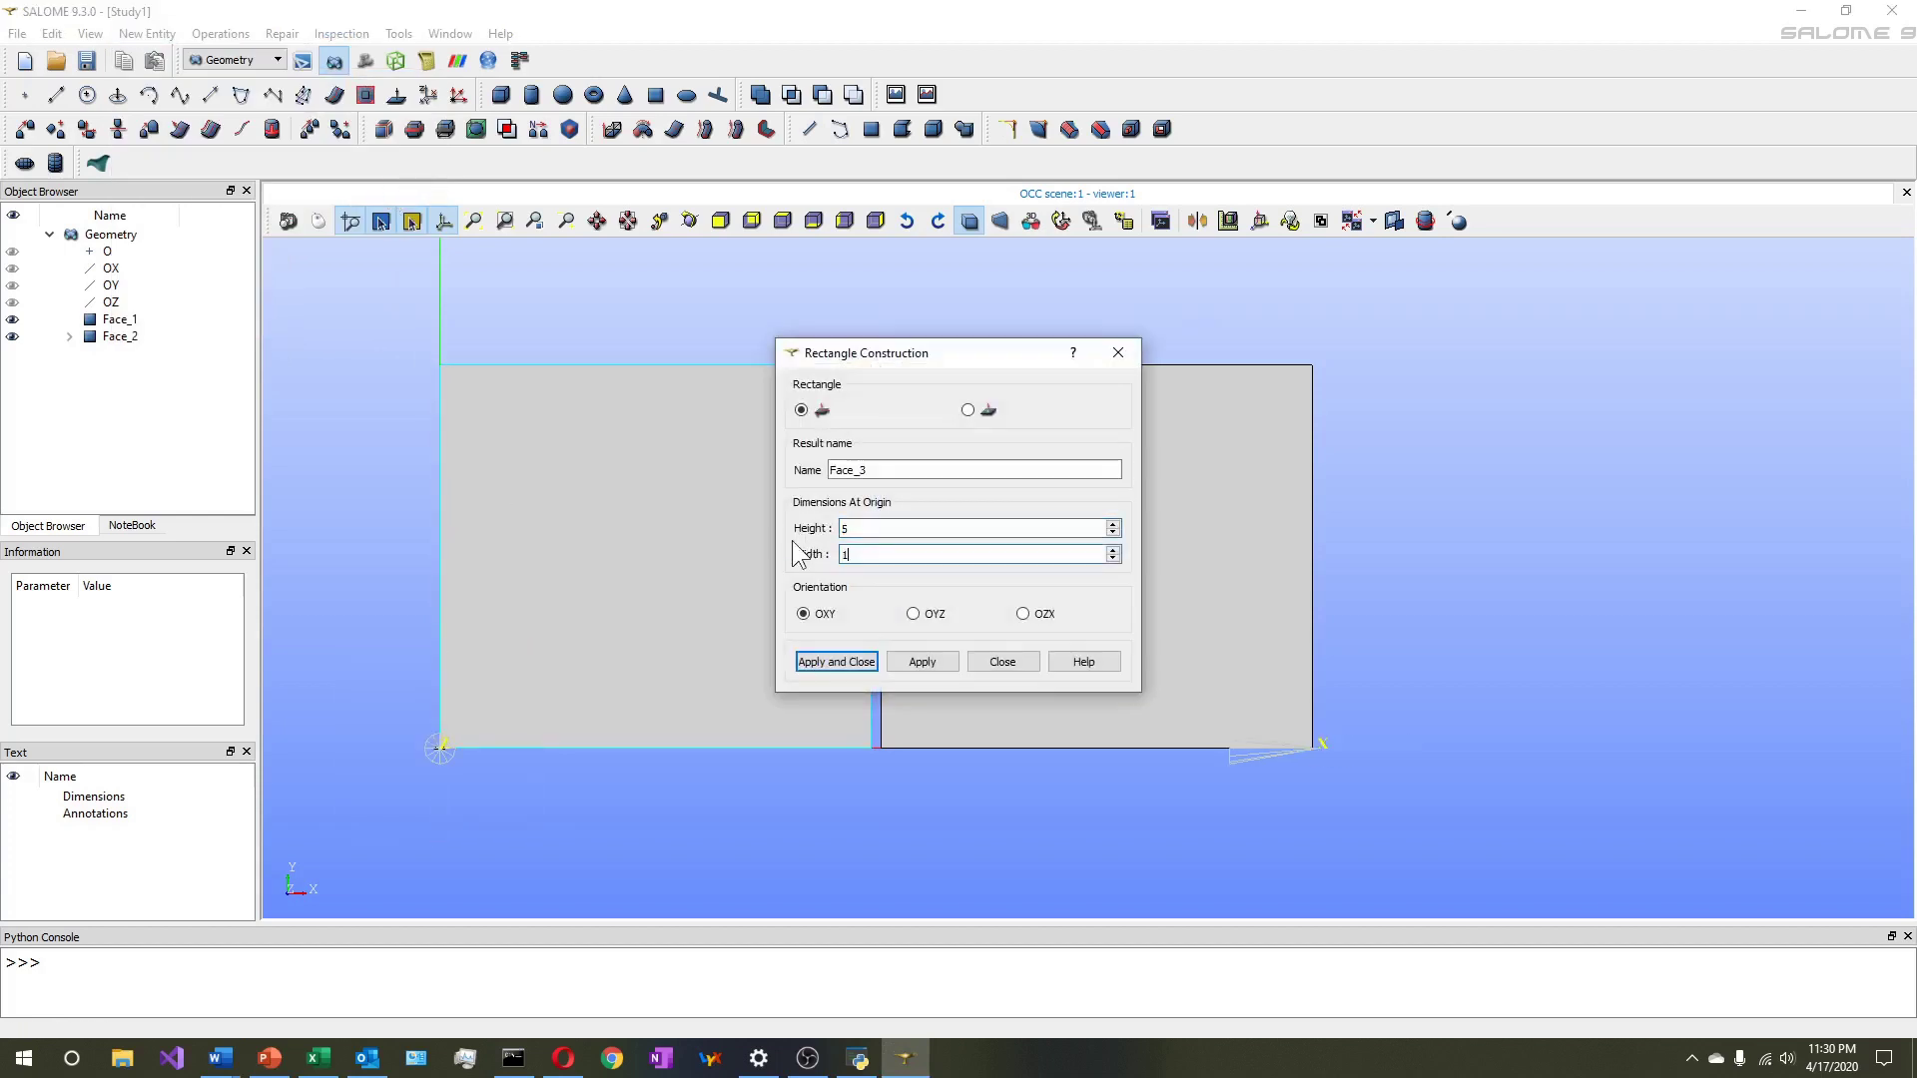
pyautogui.click(862, 664)
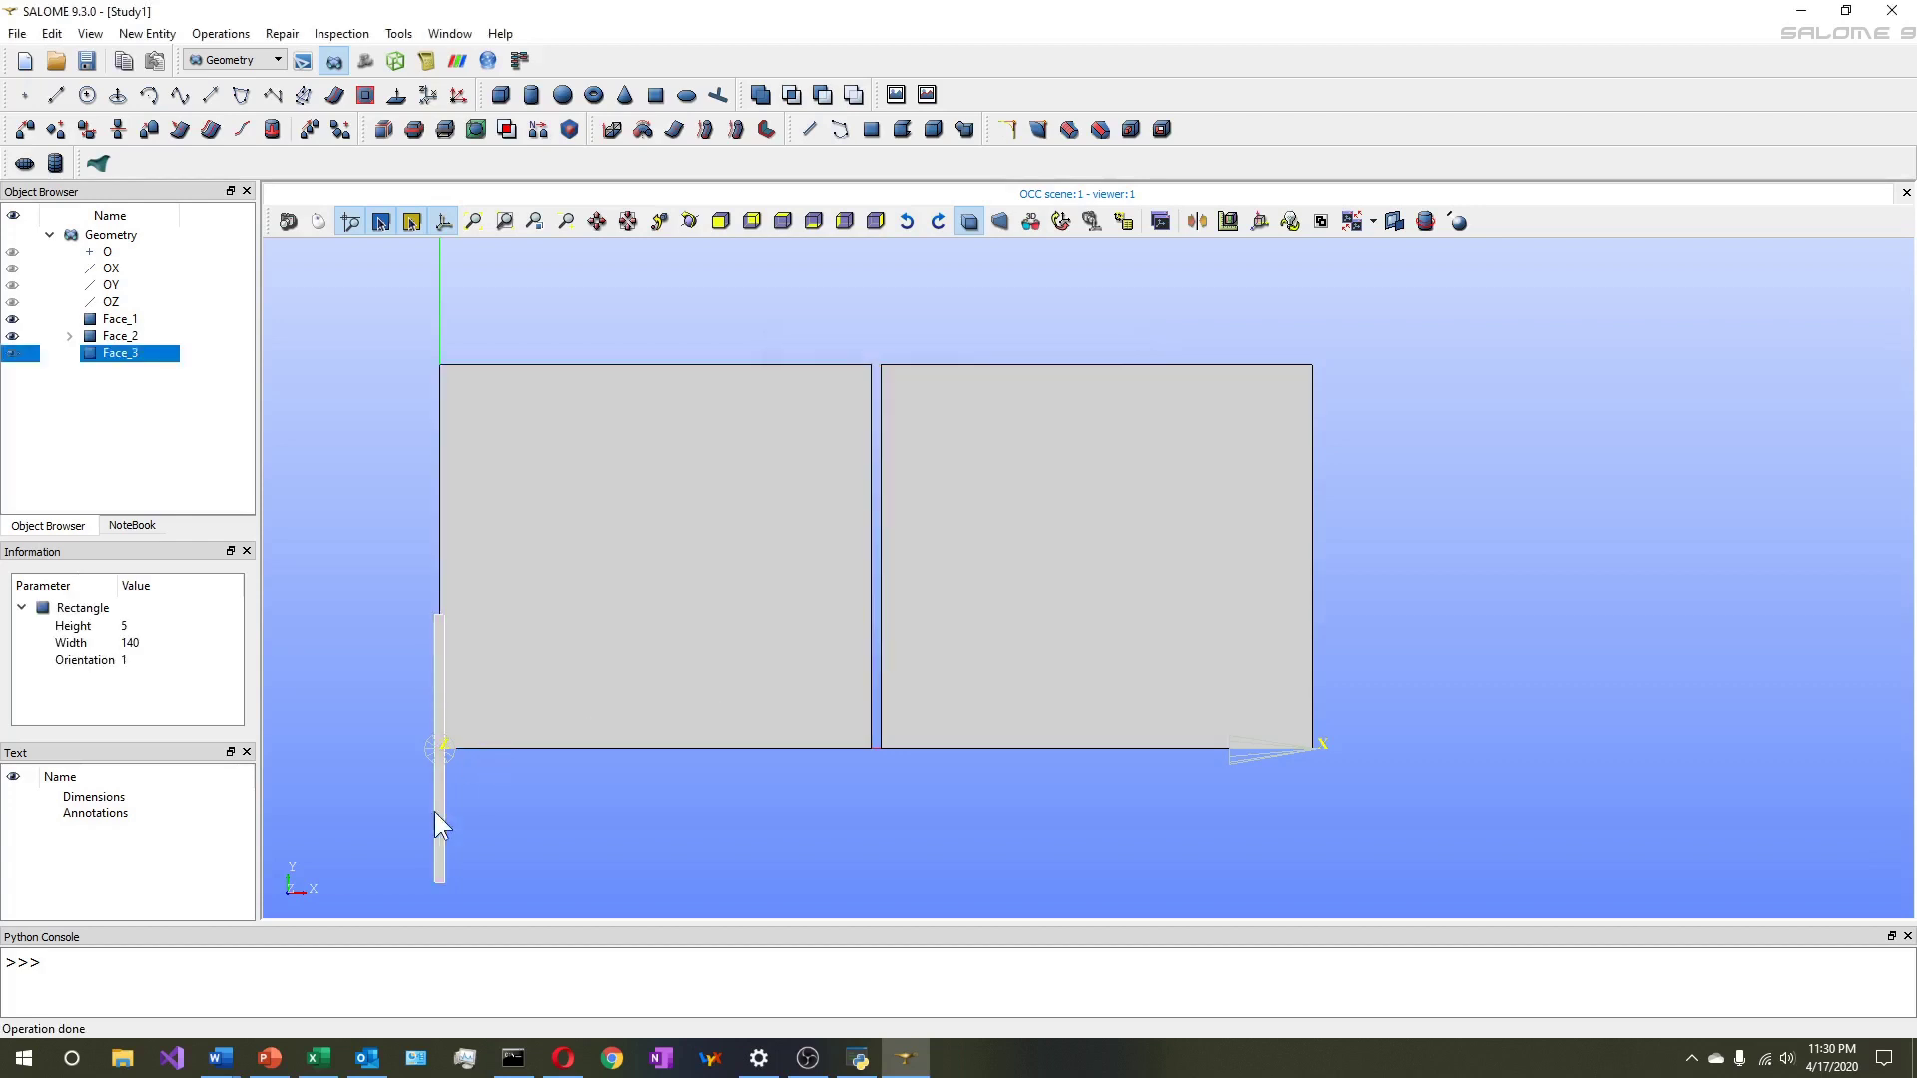
# Translate Face_3 itself, without creating a copy, by Dx 2.5 and Dy 70
pyautogui.click(221, 33)
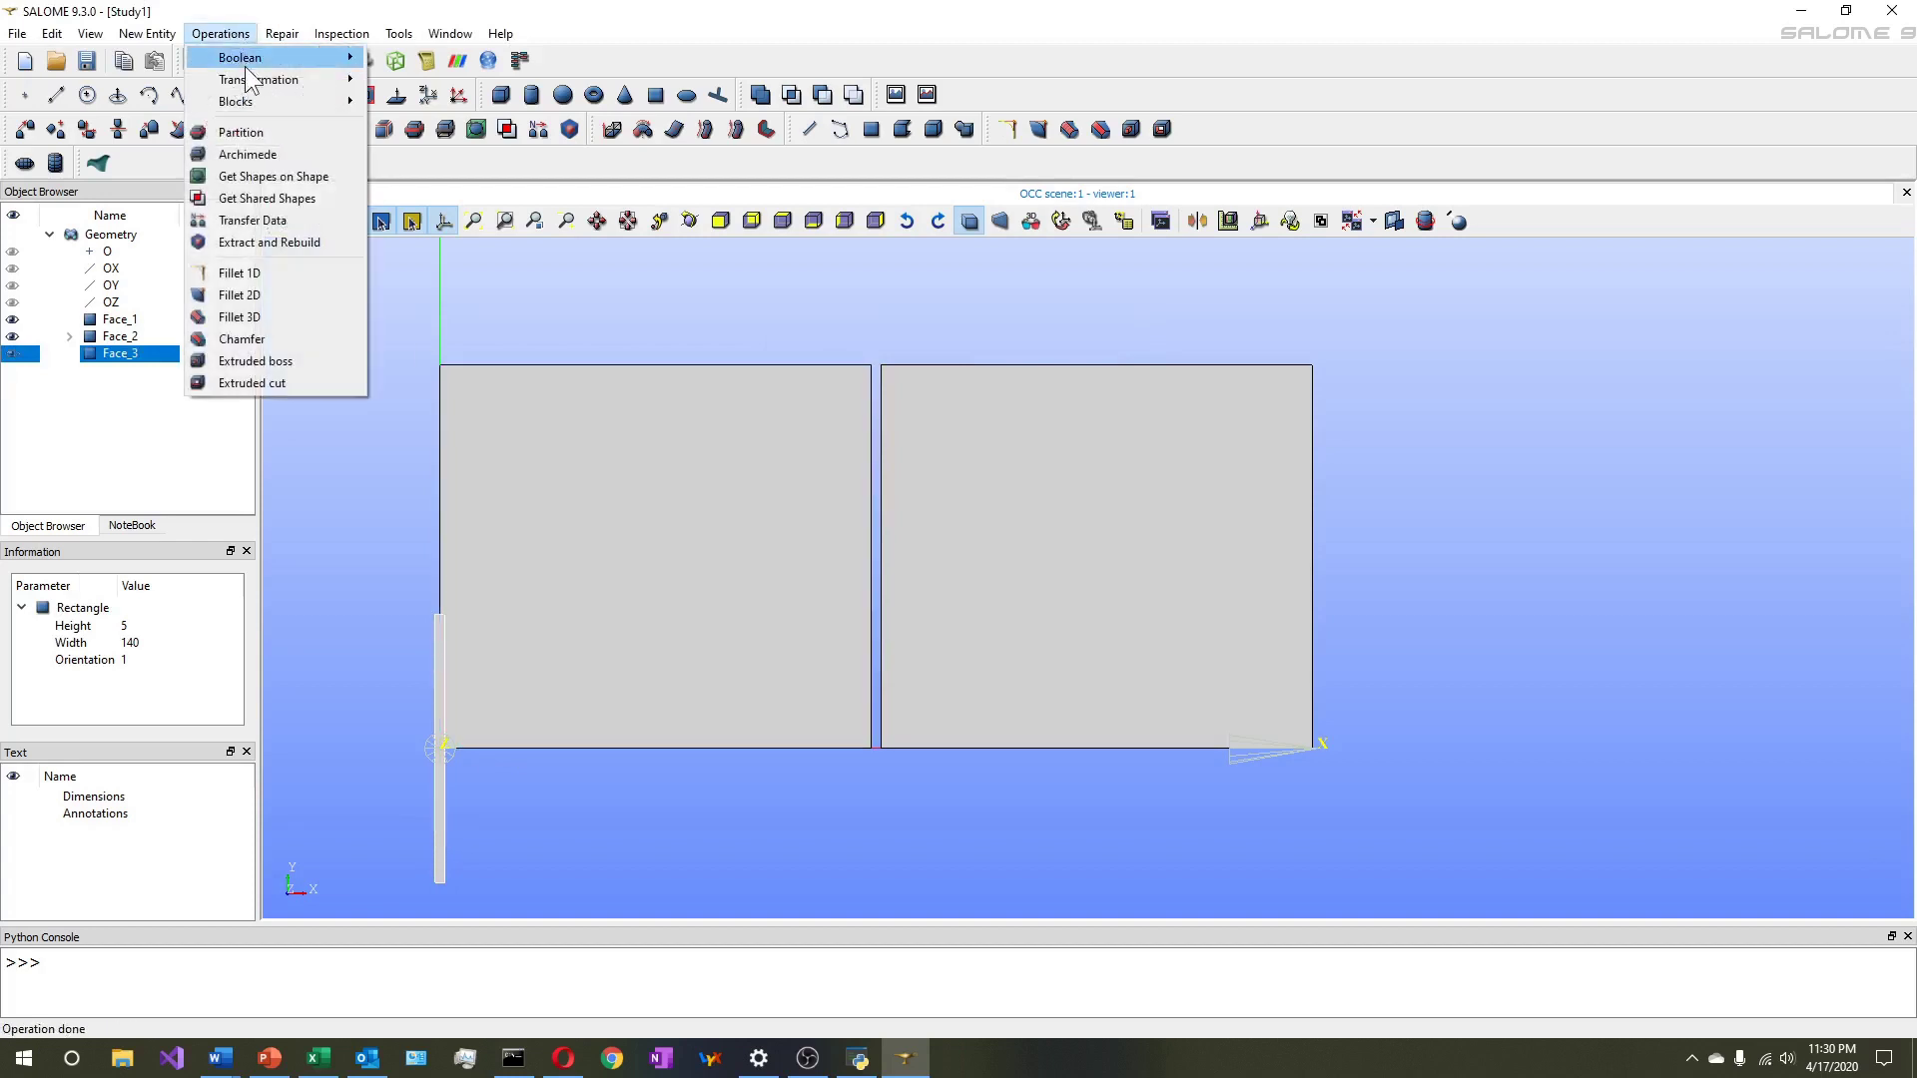
pyautogui.moveTo(280, 73)
pyautogui.click(429, 73)
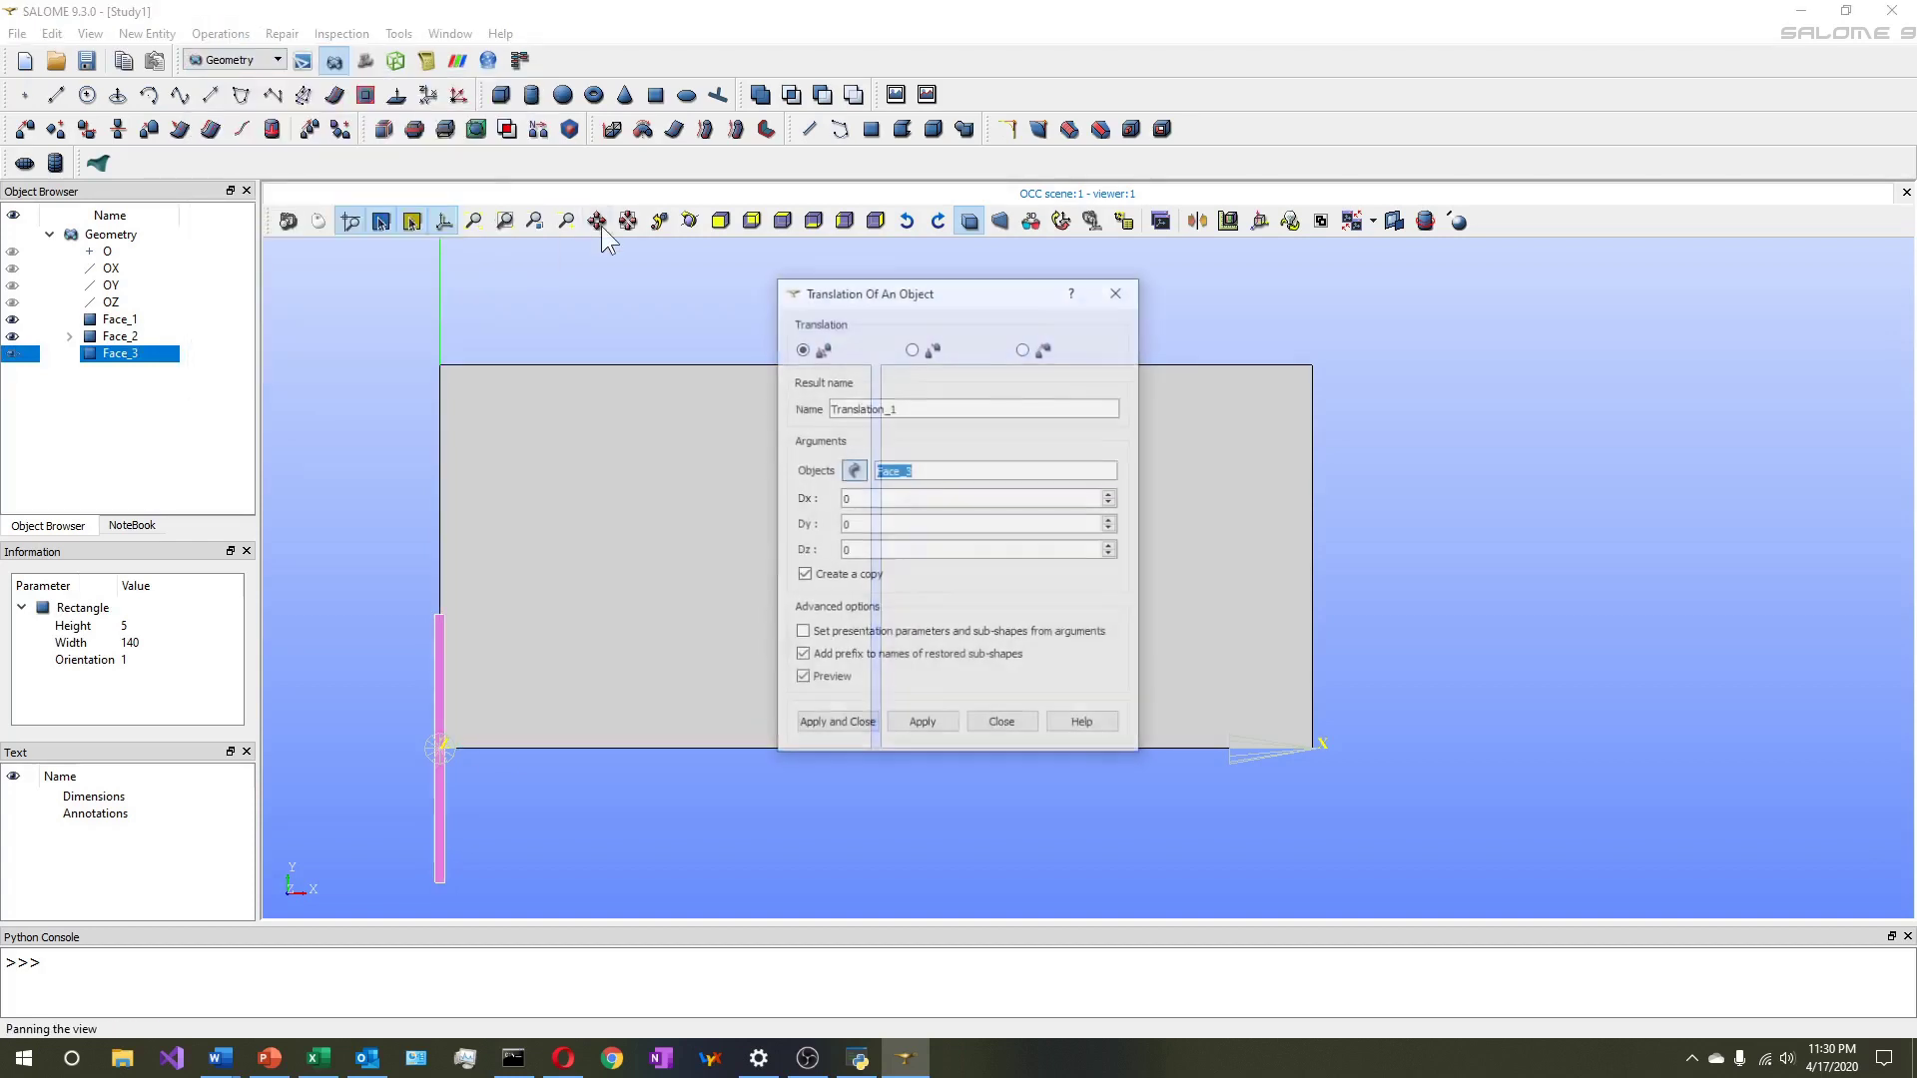
pyautogui.click(803, 575)
pyautogui.doubleClick(859, 499)
pyautogui.write('2.5')
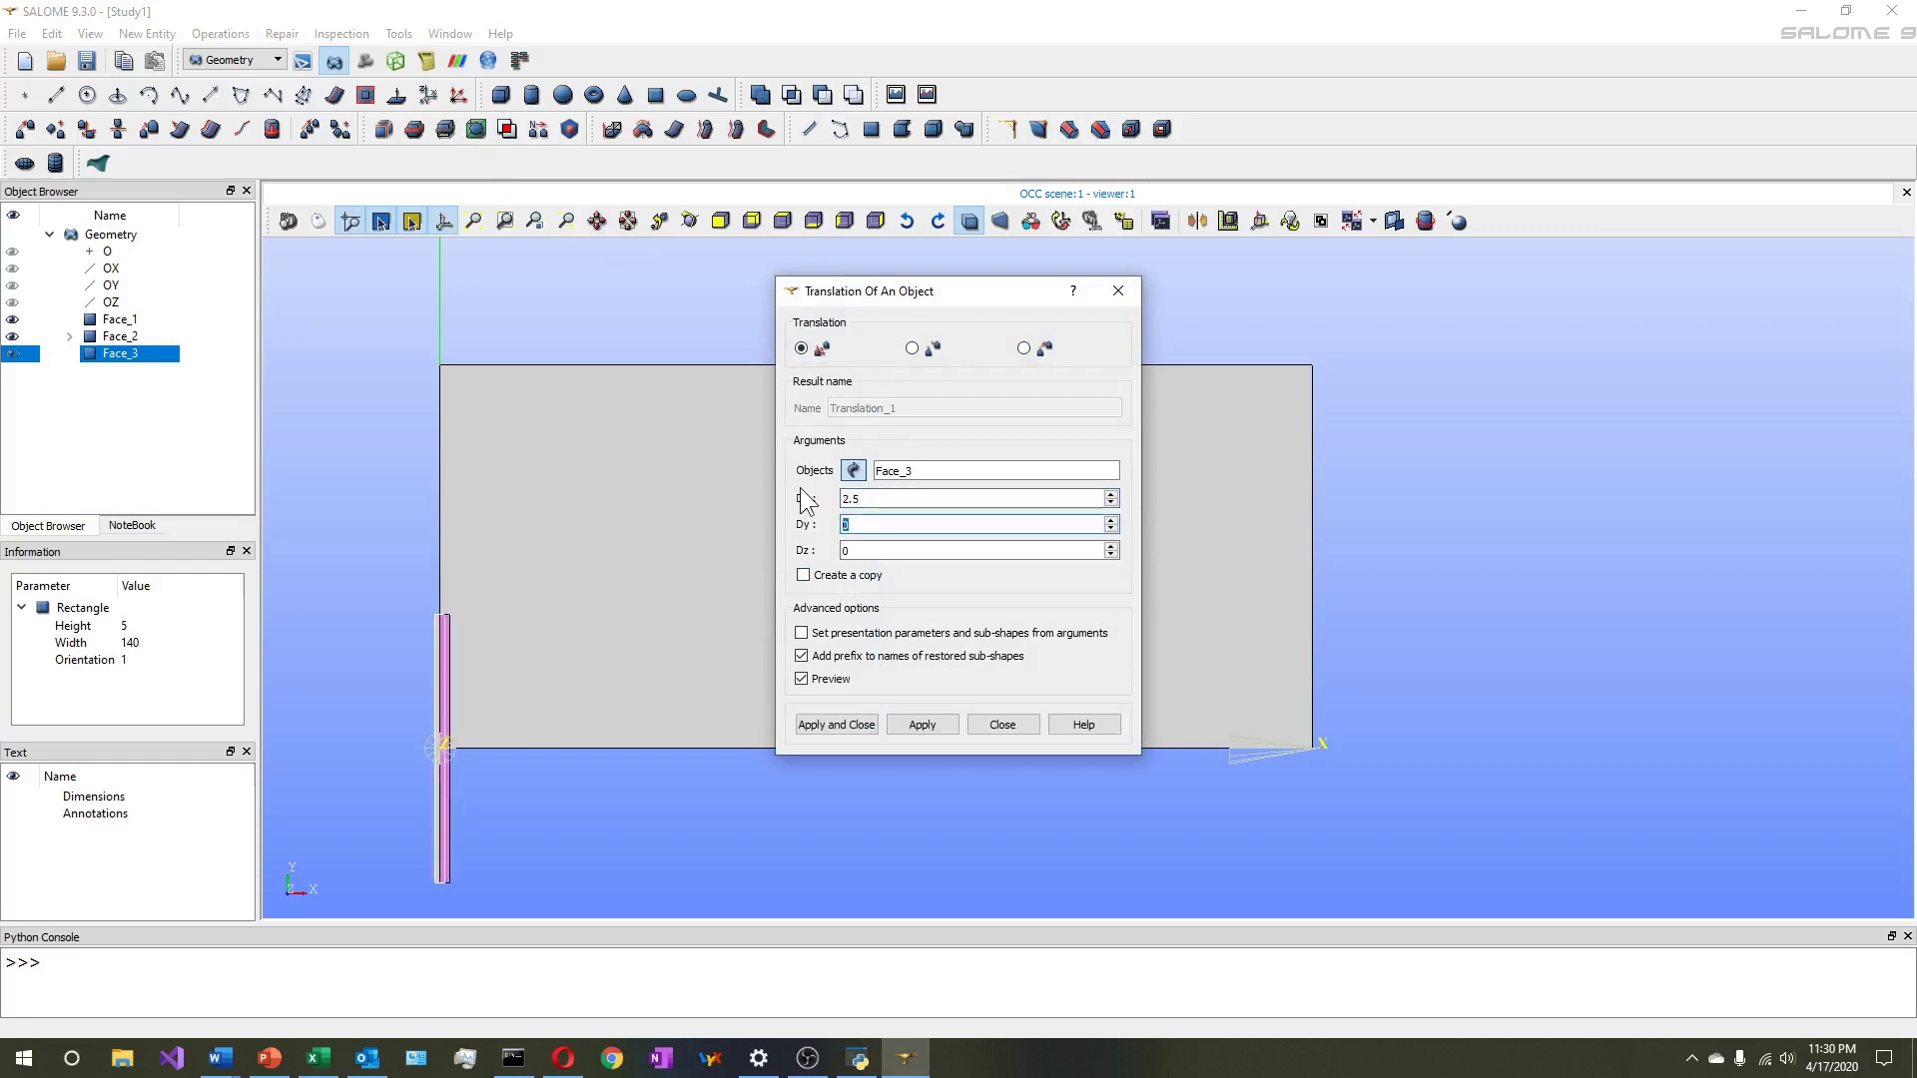
pyautogui.write('70')
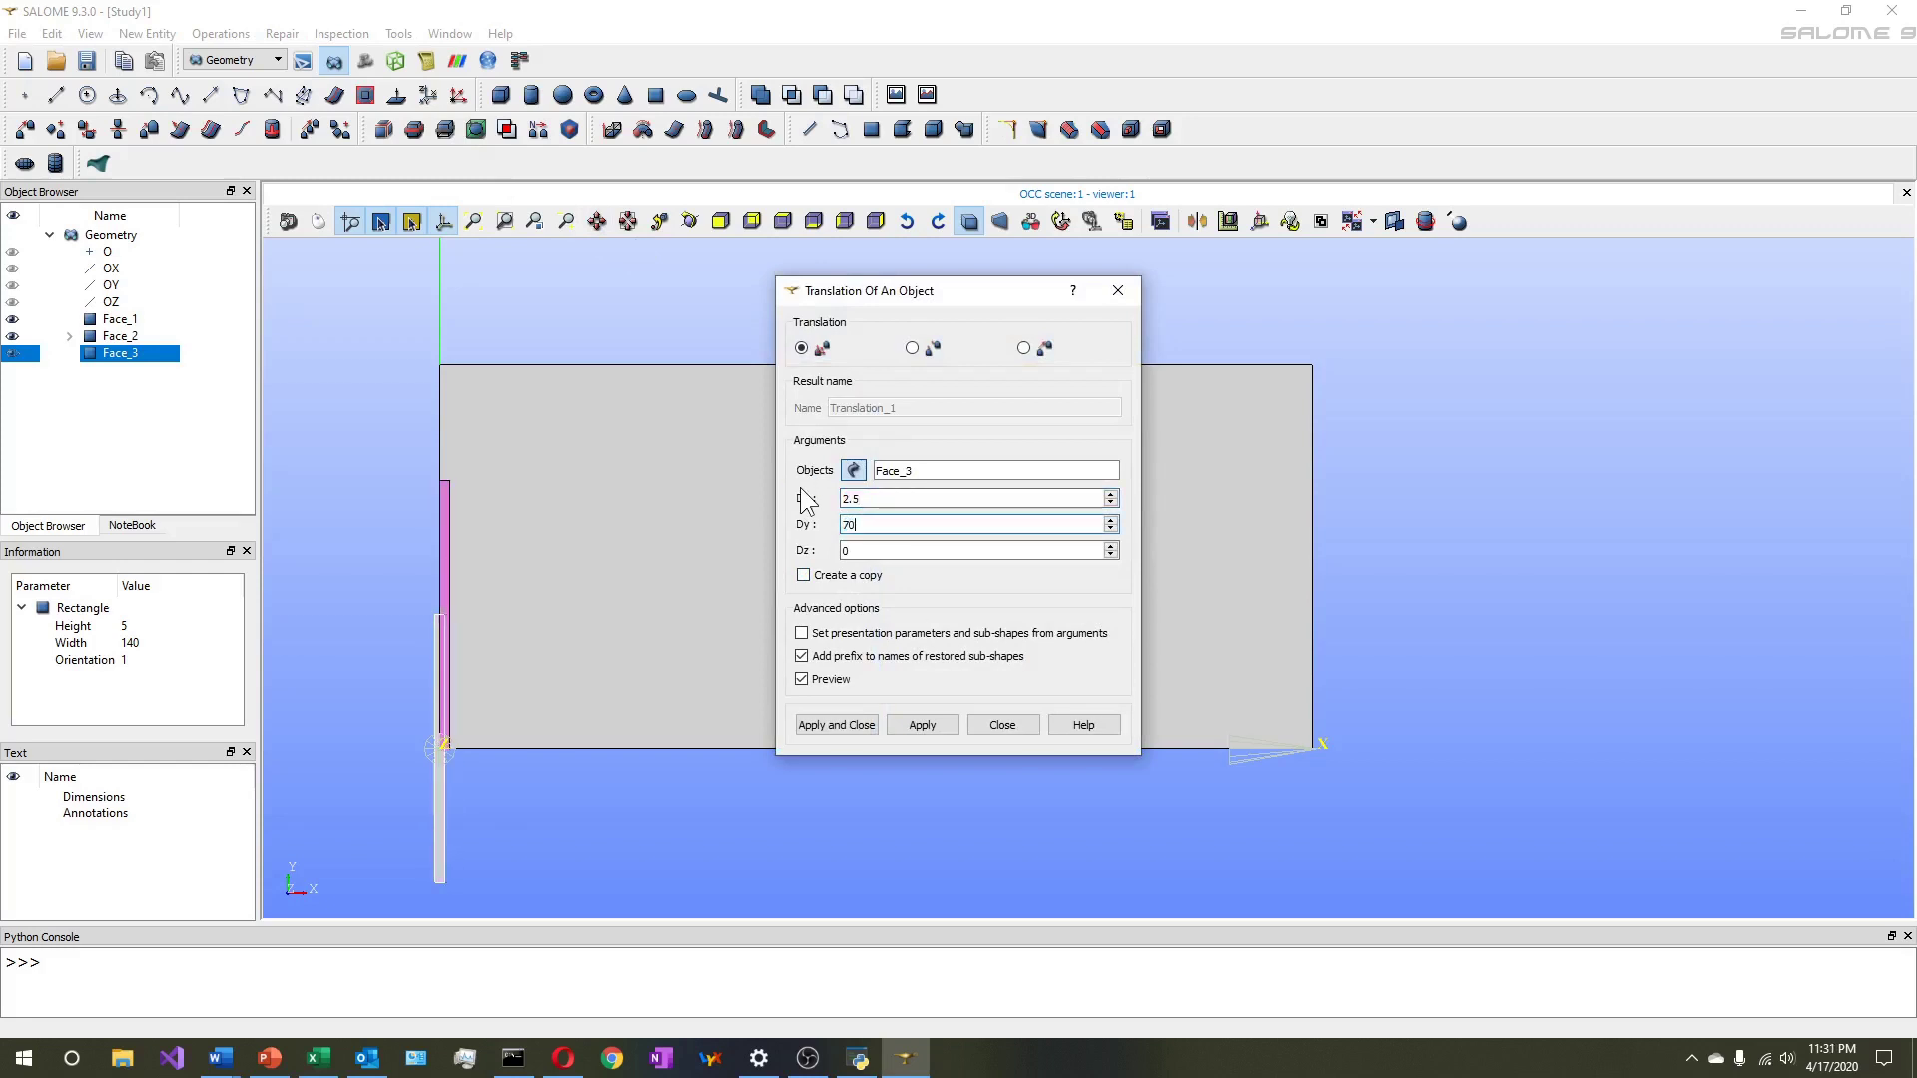
pyautogui.click(853, 725)
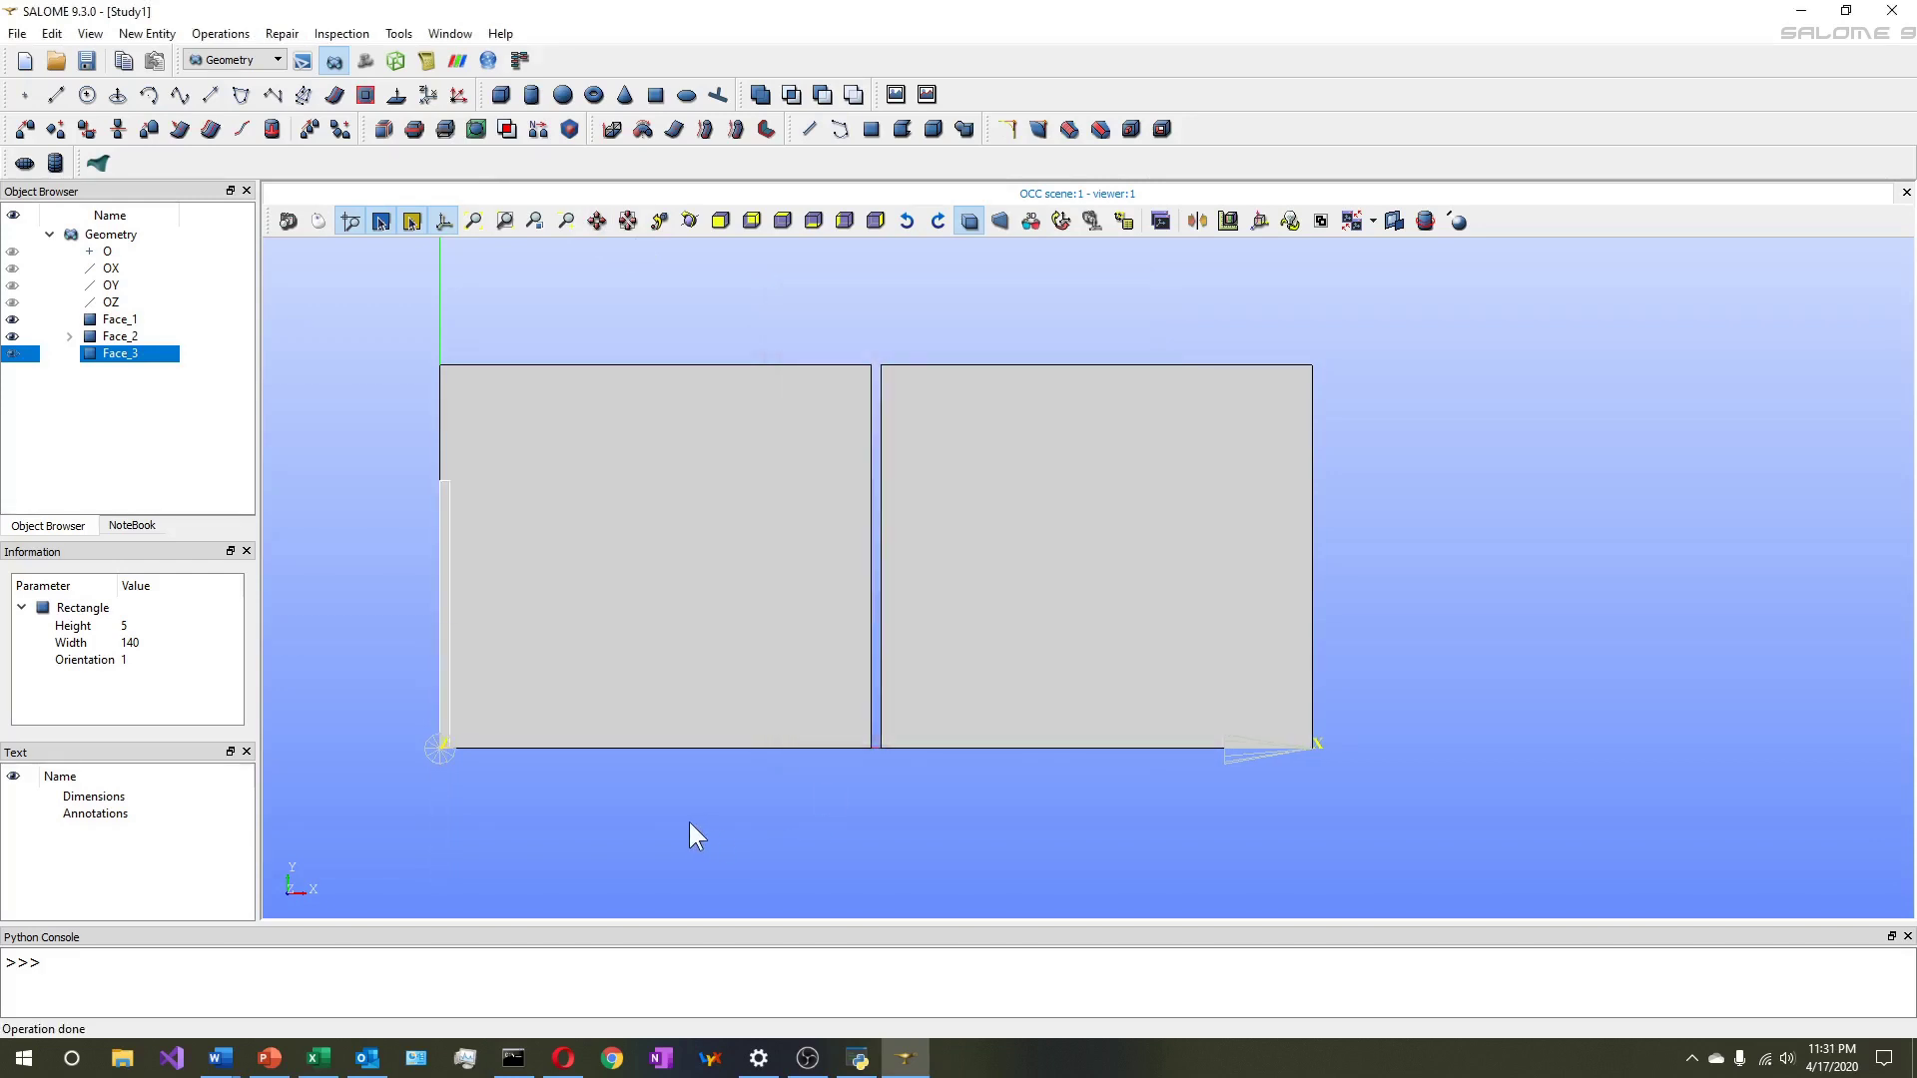
# Move Face_3 into the gap between Face_1 and Face_2 by translating it without a copy by Dx 225 and Dy 60
pyautogui.click(444, 557)
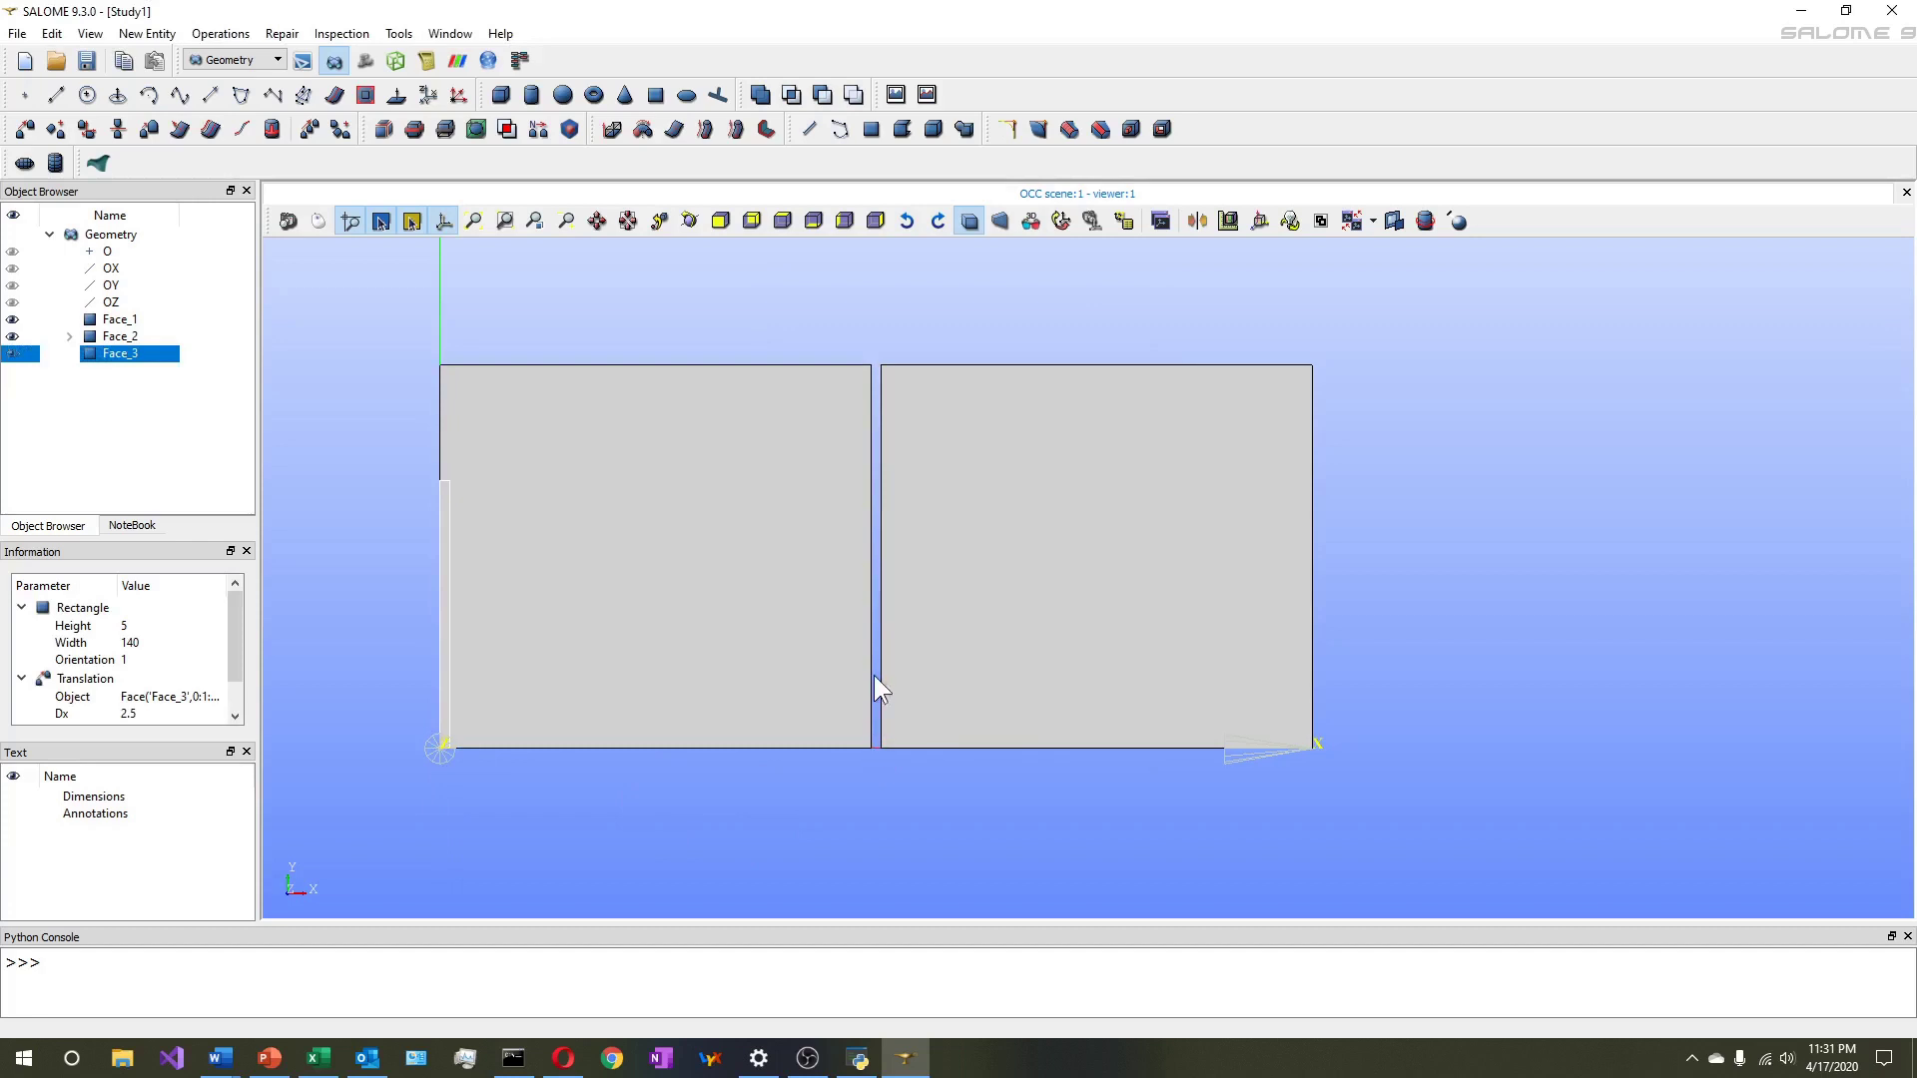
pyautogui.click(219, 33)
pyautogui.moveTo(259, 79)
pyautogui.click(457, 82)
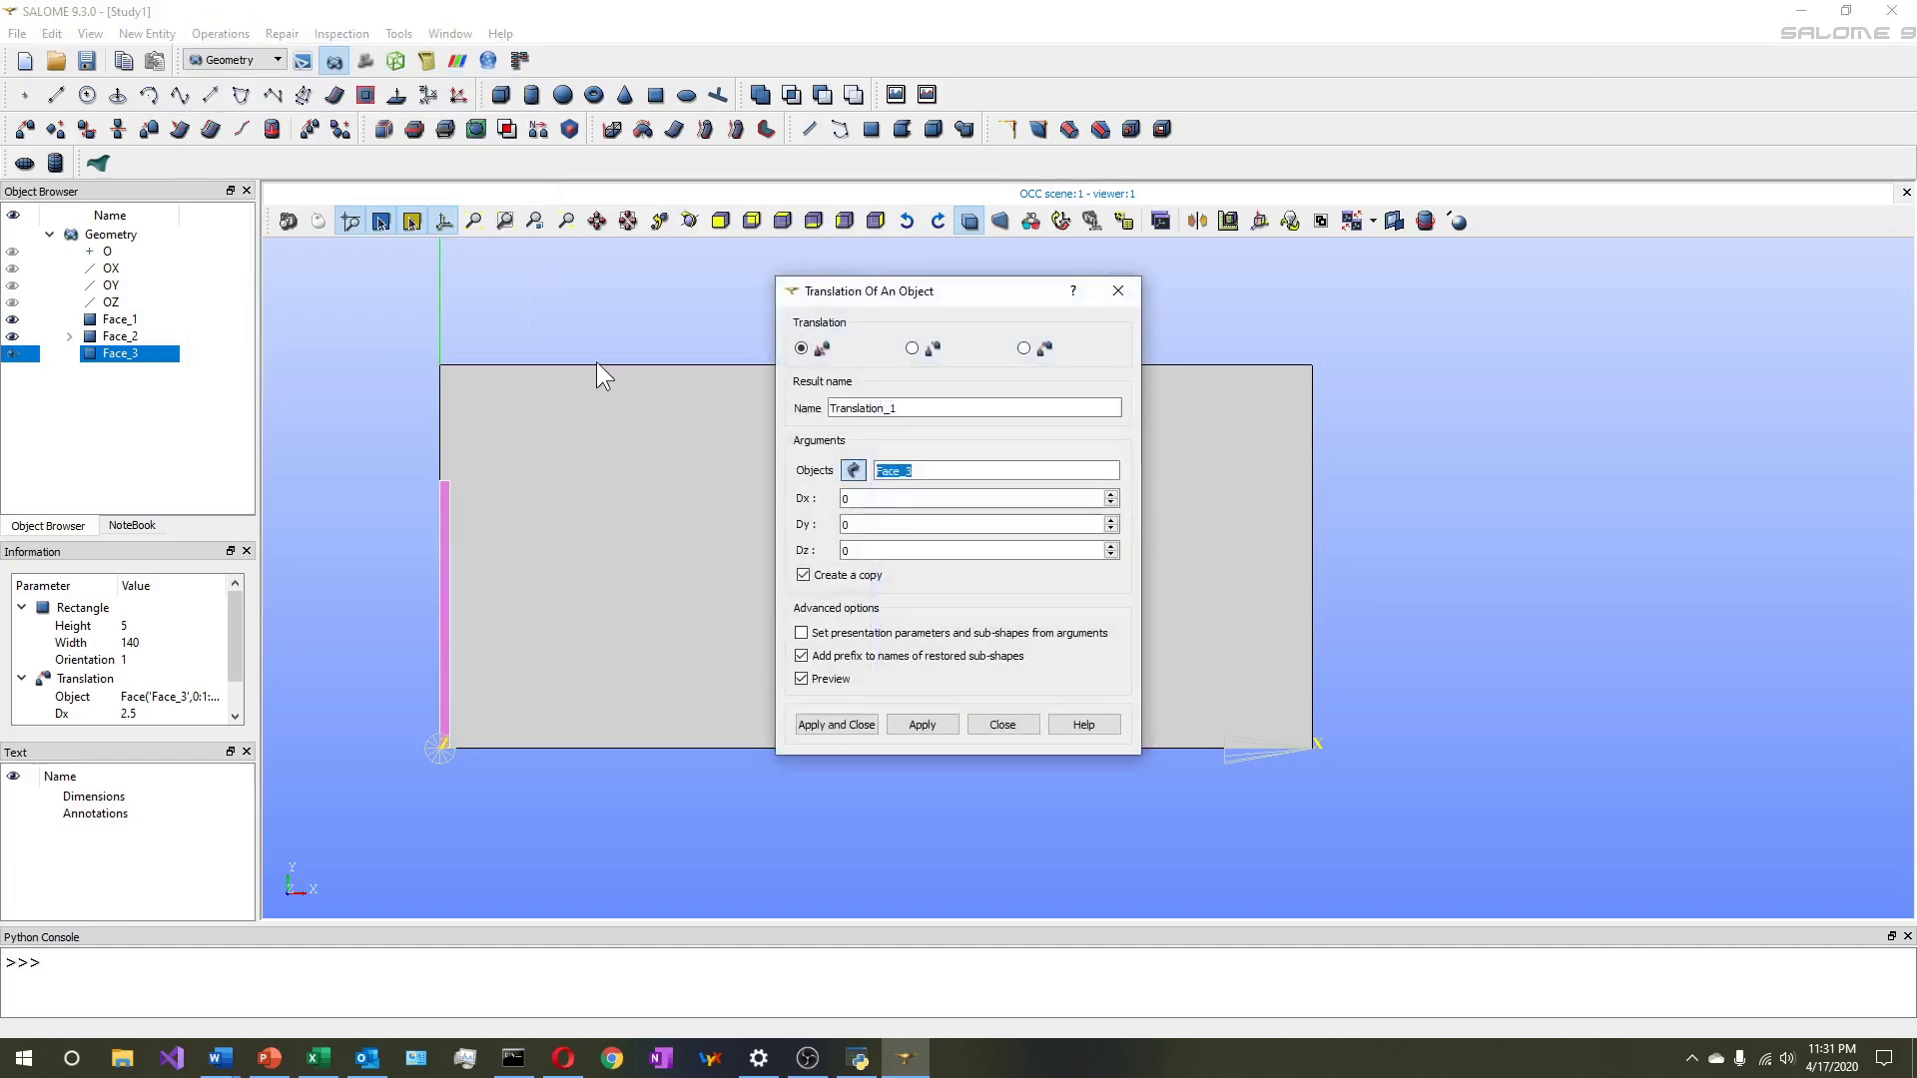
pyautogui.click(860, 498)
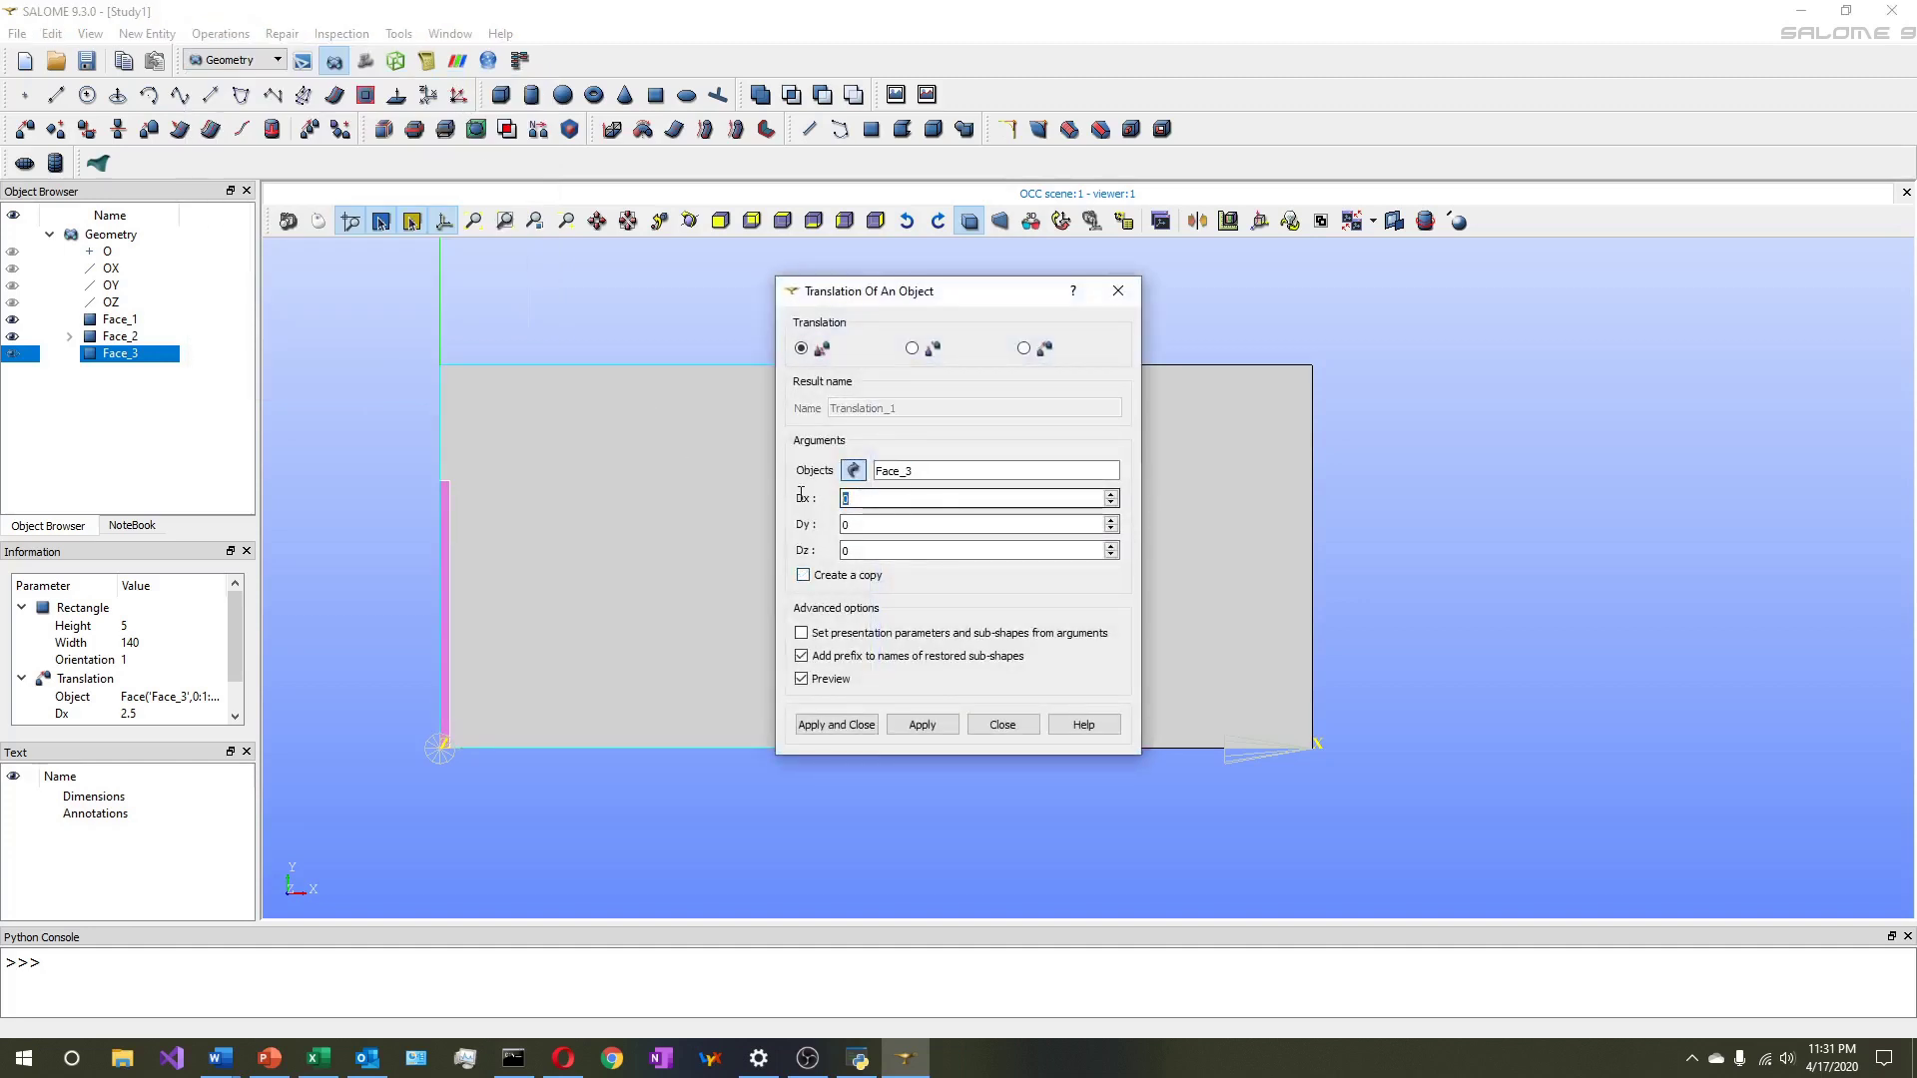
pyautogui.write('225')
pyautogui.click(854, 526)
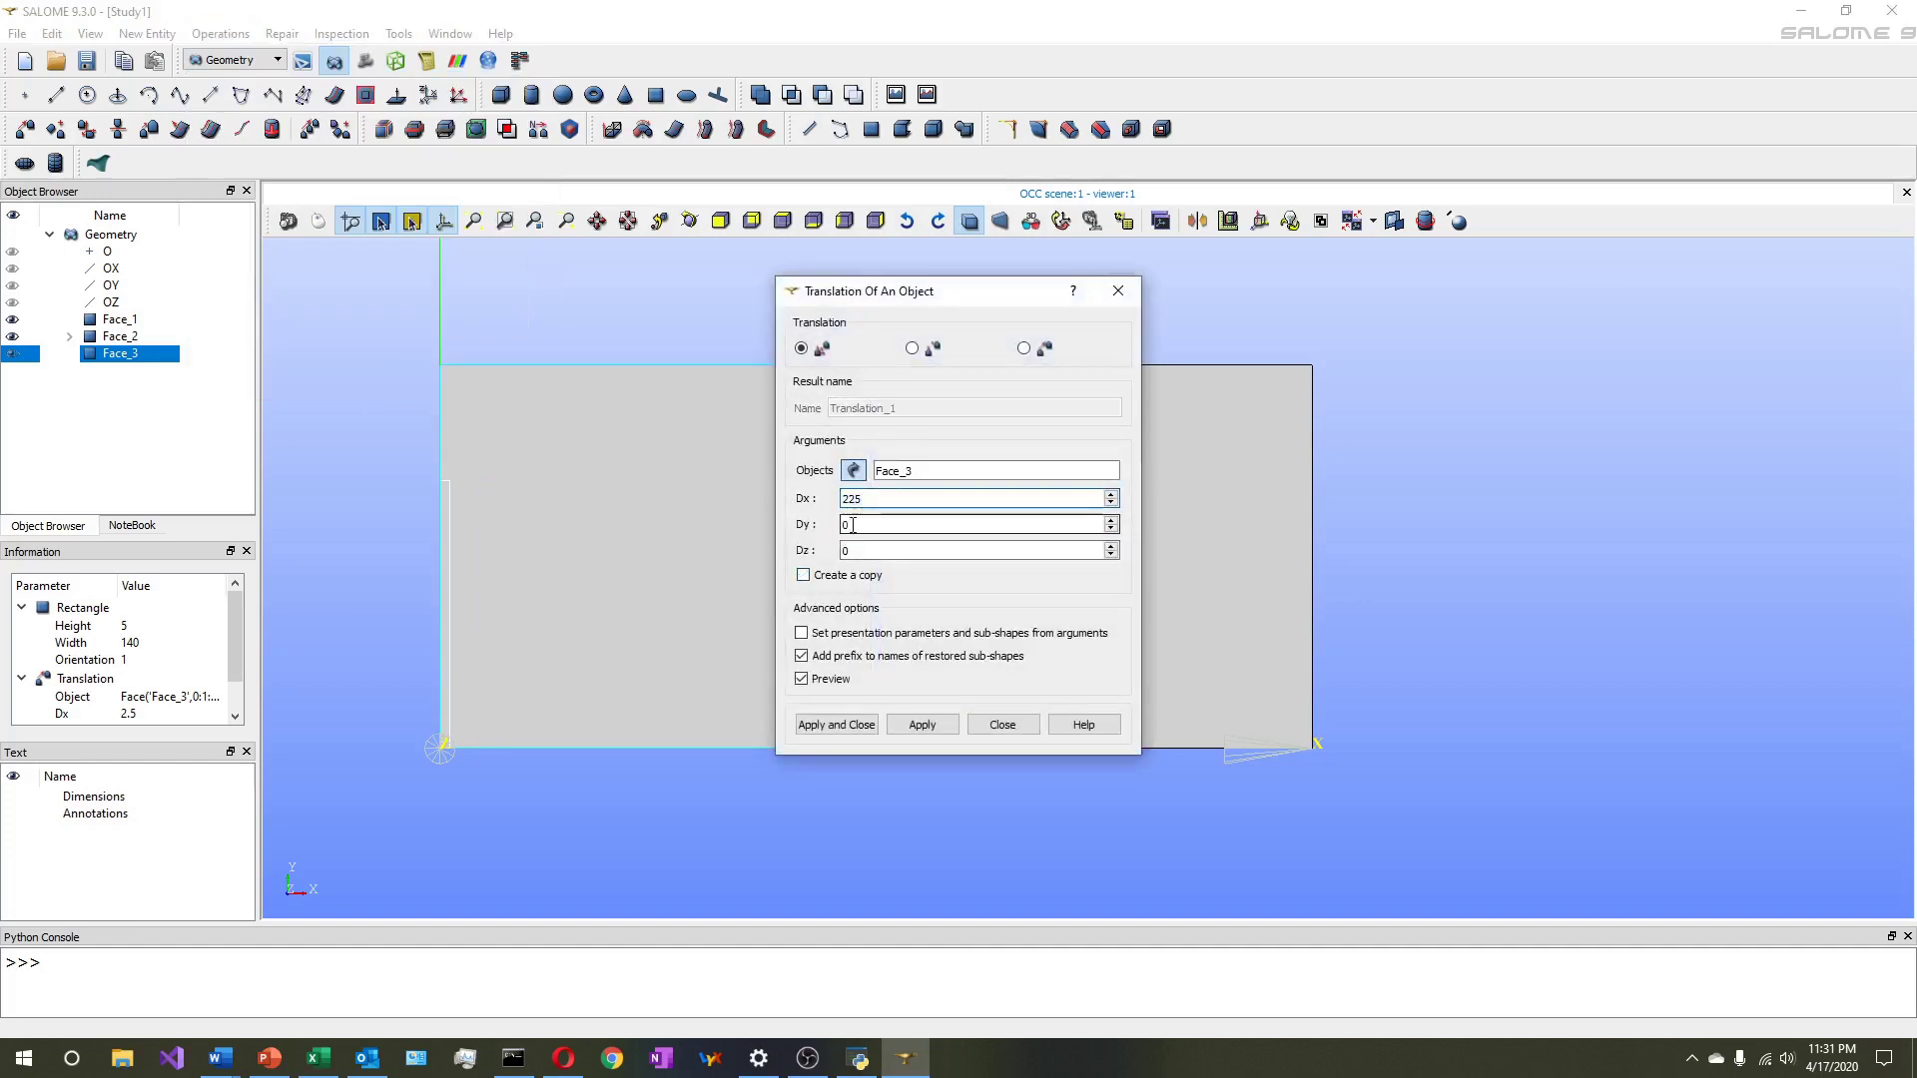
pyautogui.moveTo(957, 297); pyautogui.dragTo(1379, 331)
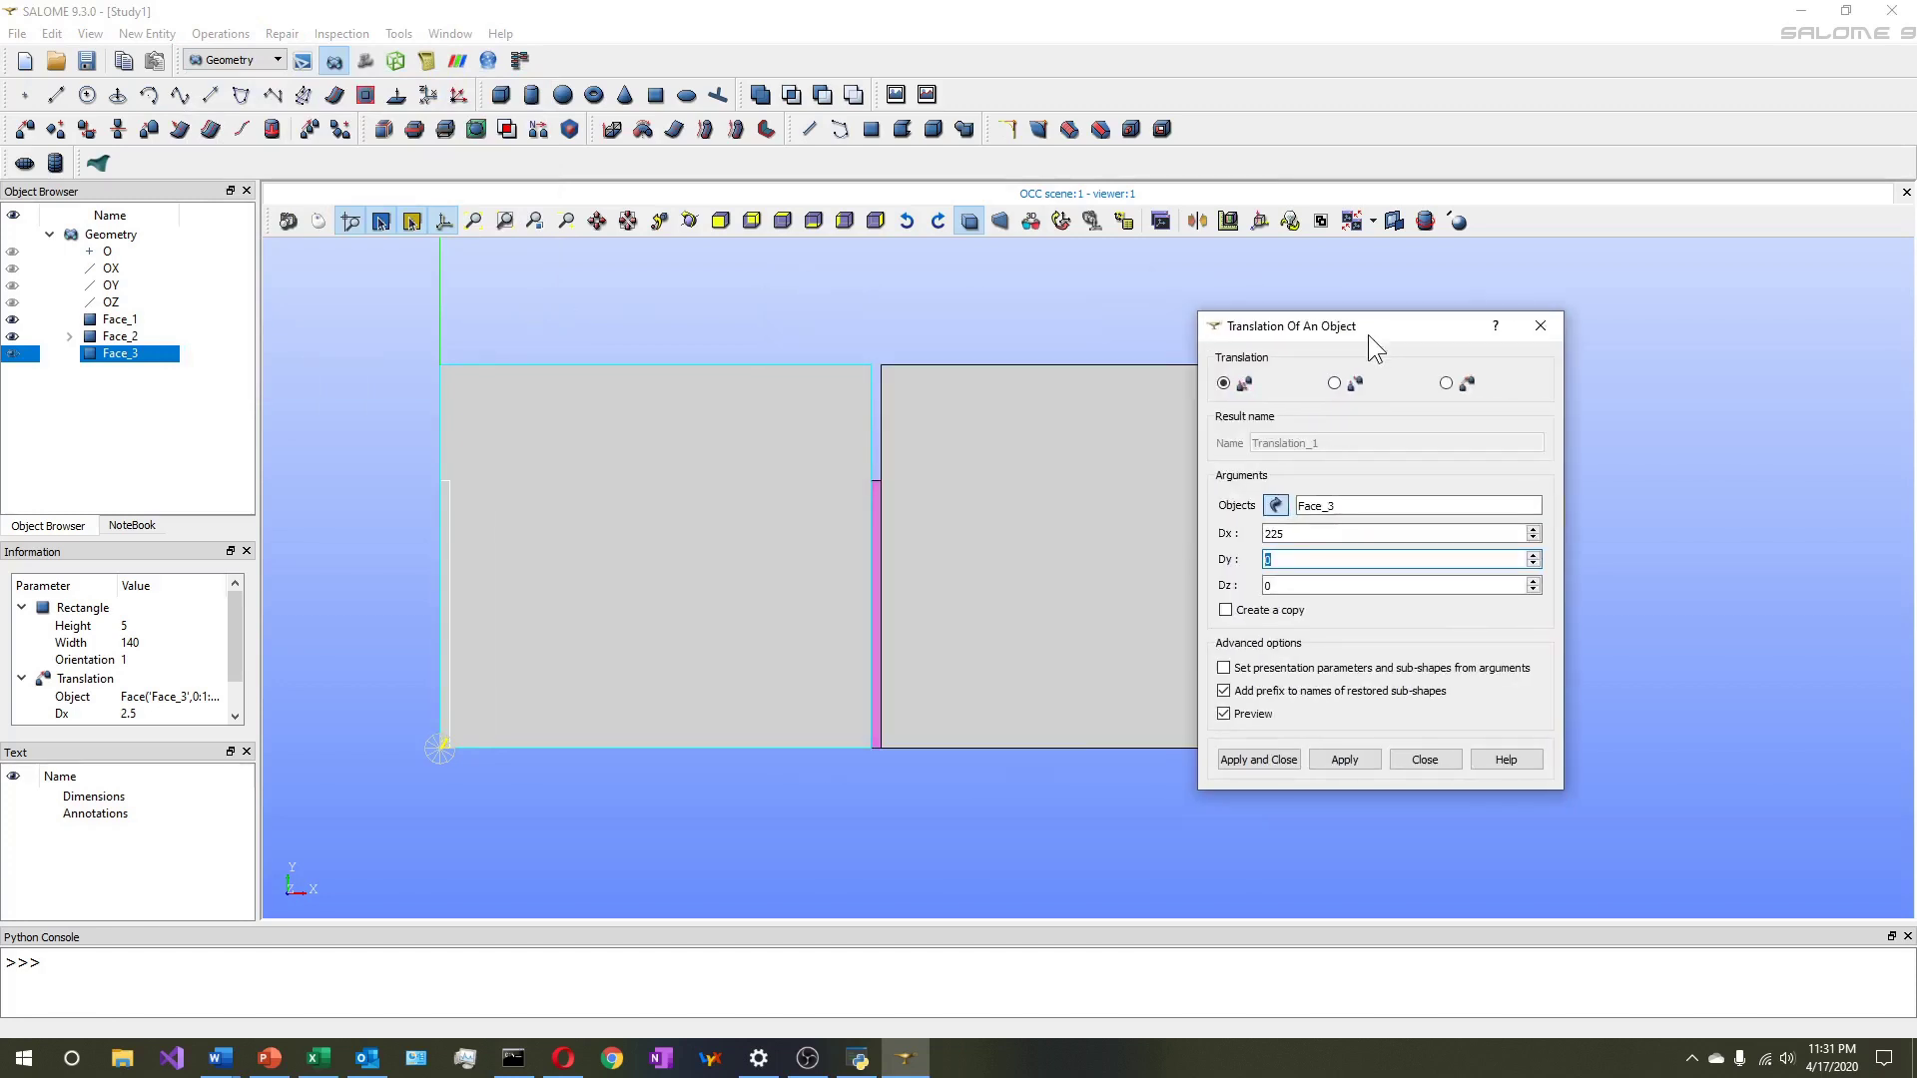
pyautogui.write('60')
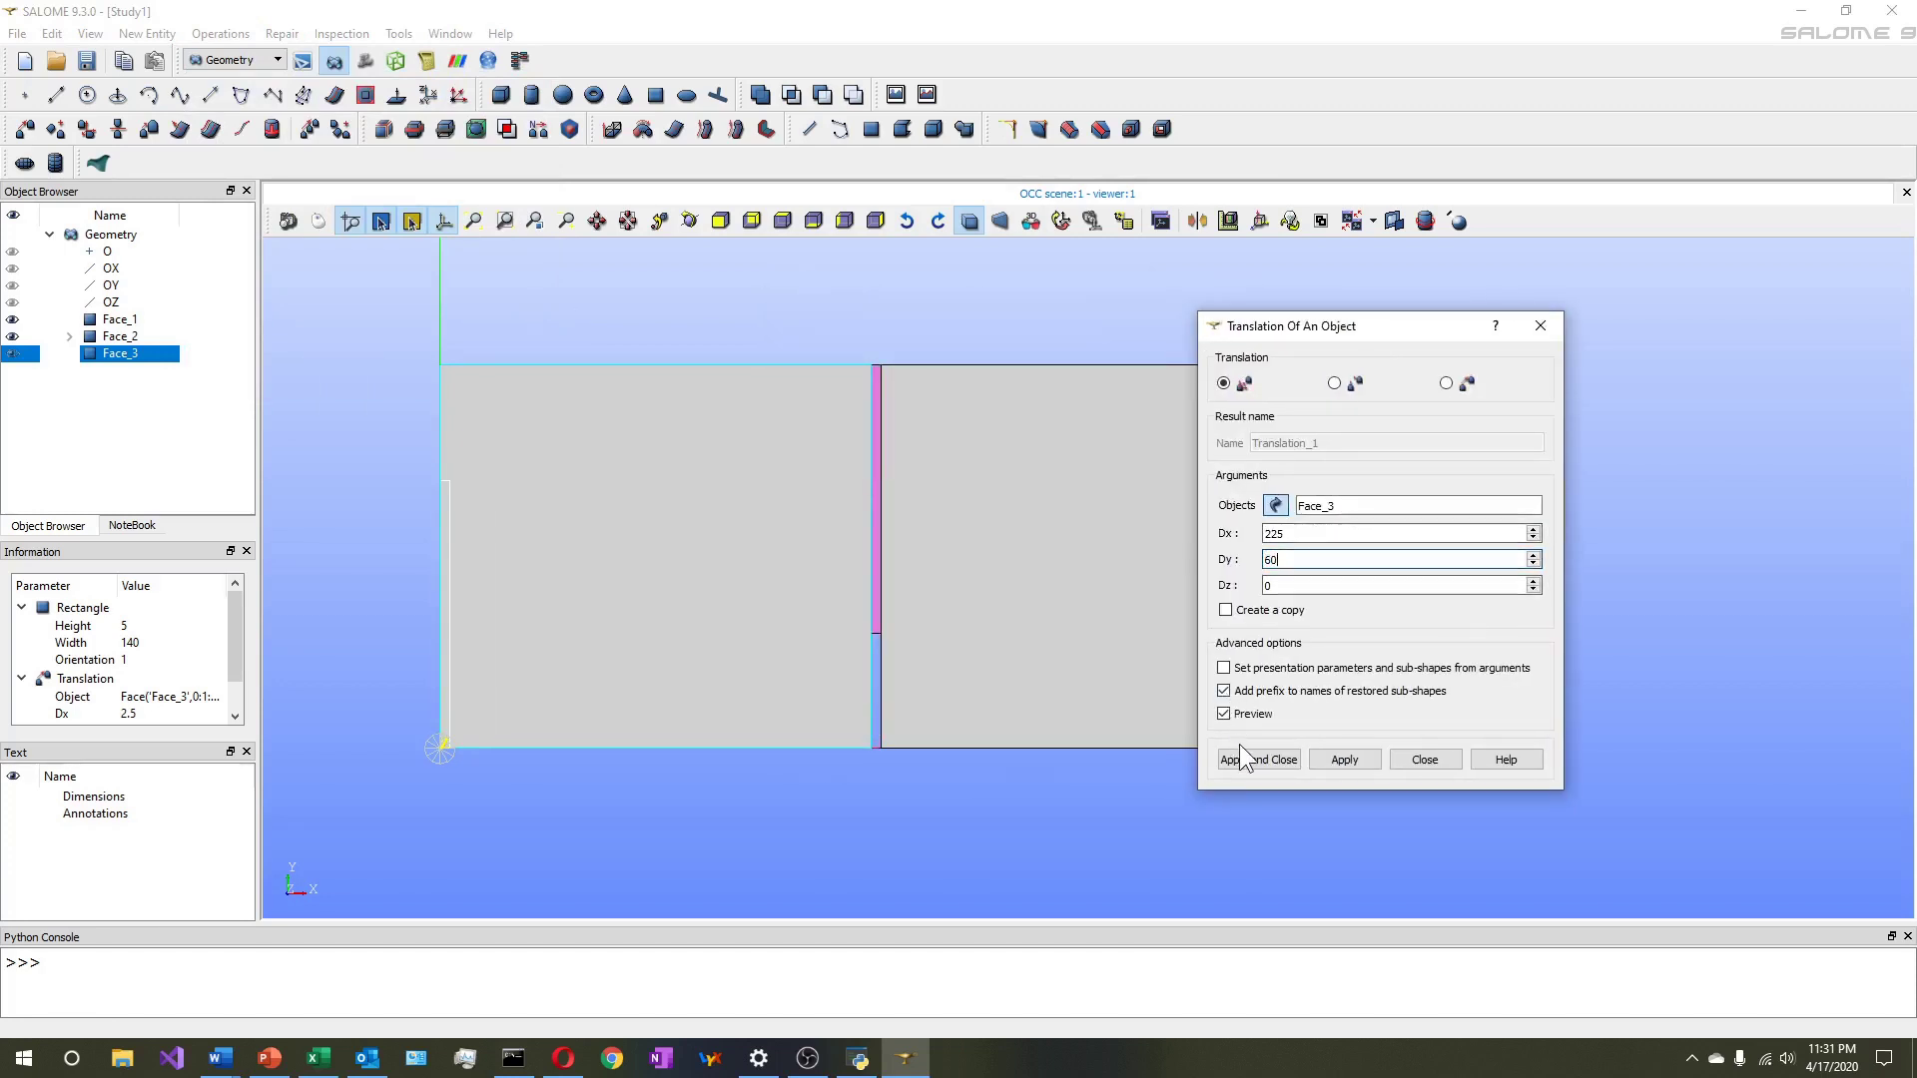
pyautogui.click(1243, 760)
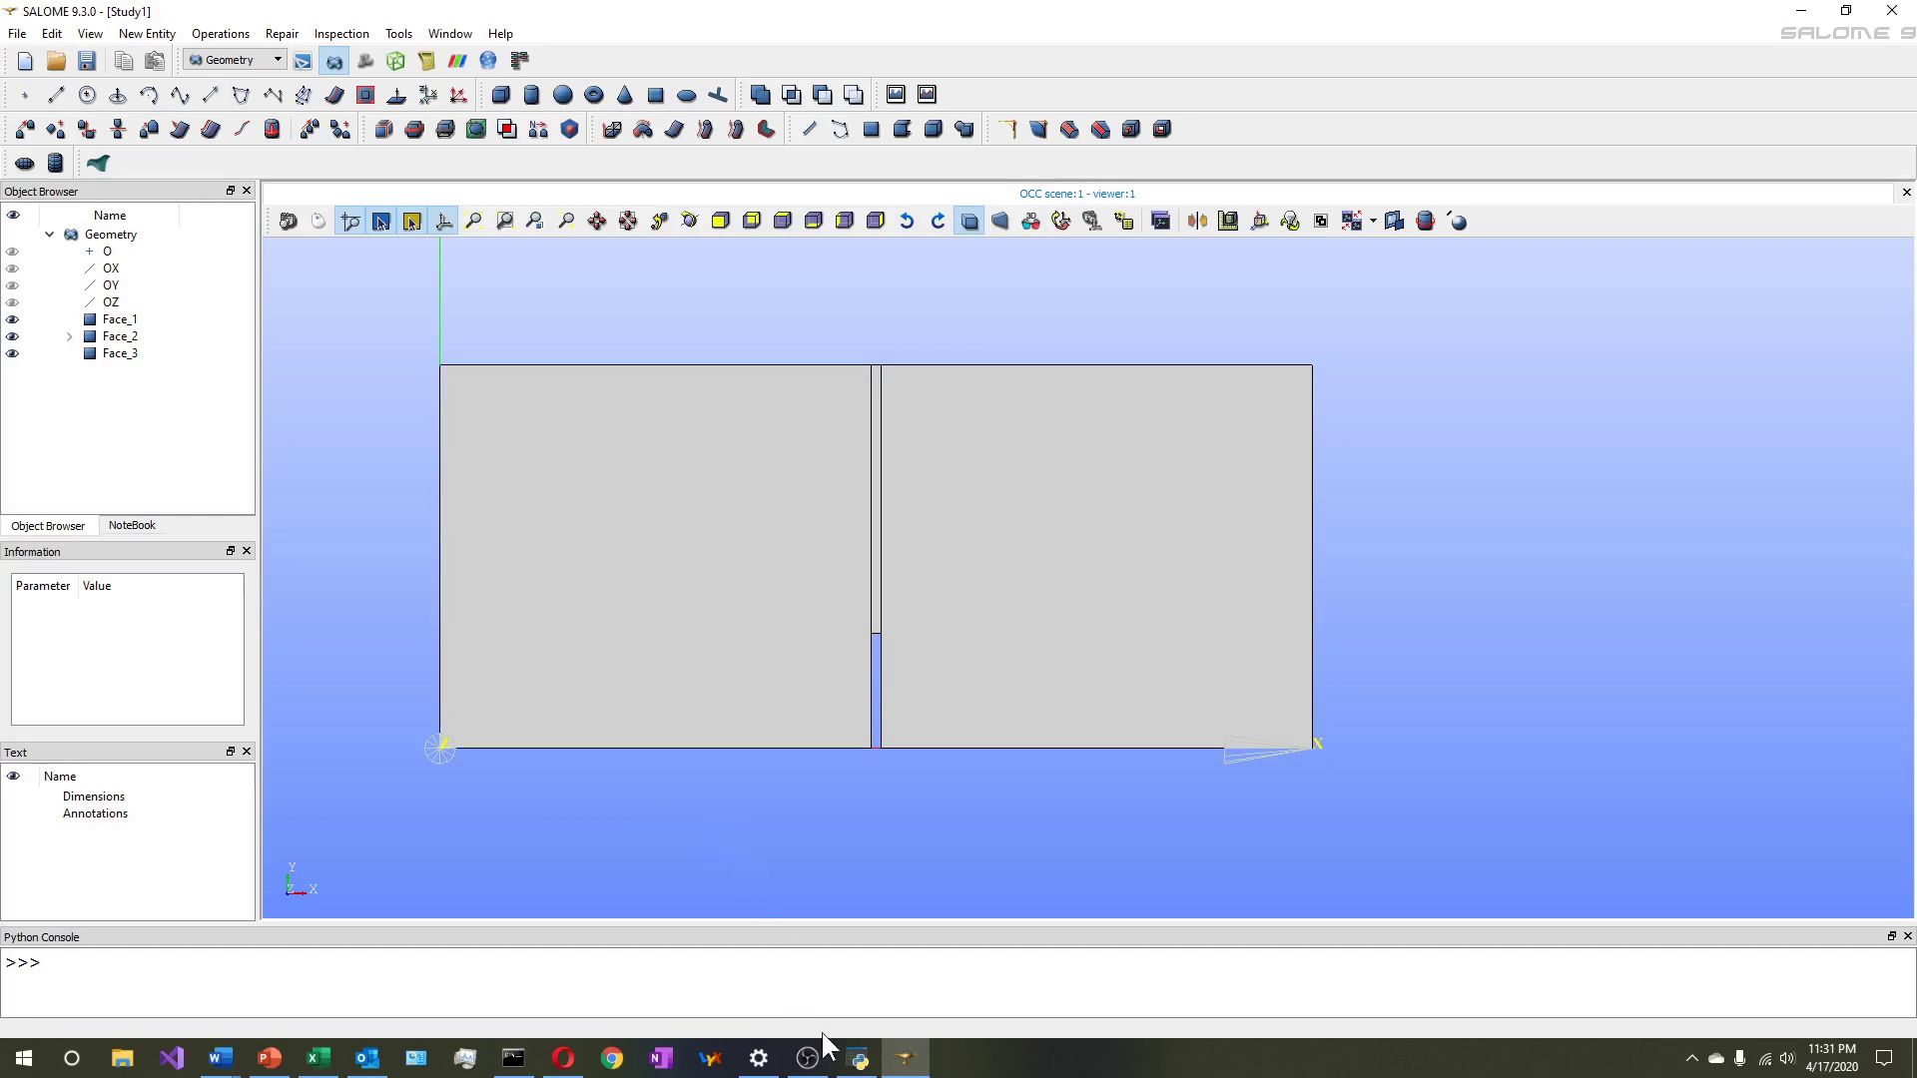
# Check the support plates on the PowerPoint slide, and create the rectangular face Face_4 in SALOME's OXY plane with height 50 and width 20
pyautogui.click(269, 1058)
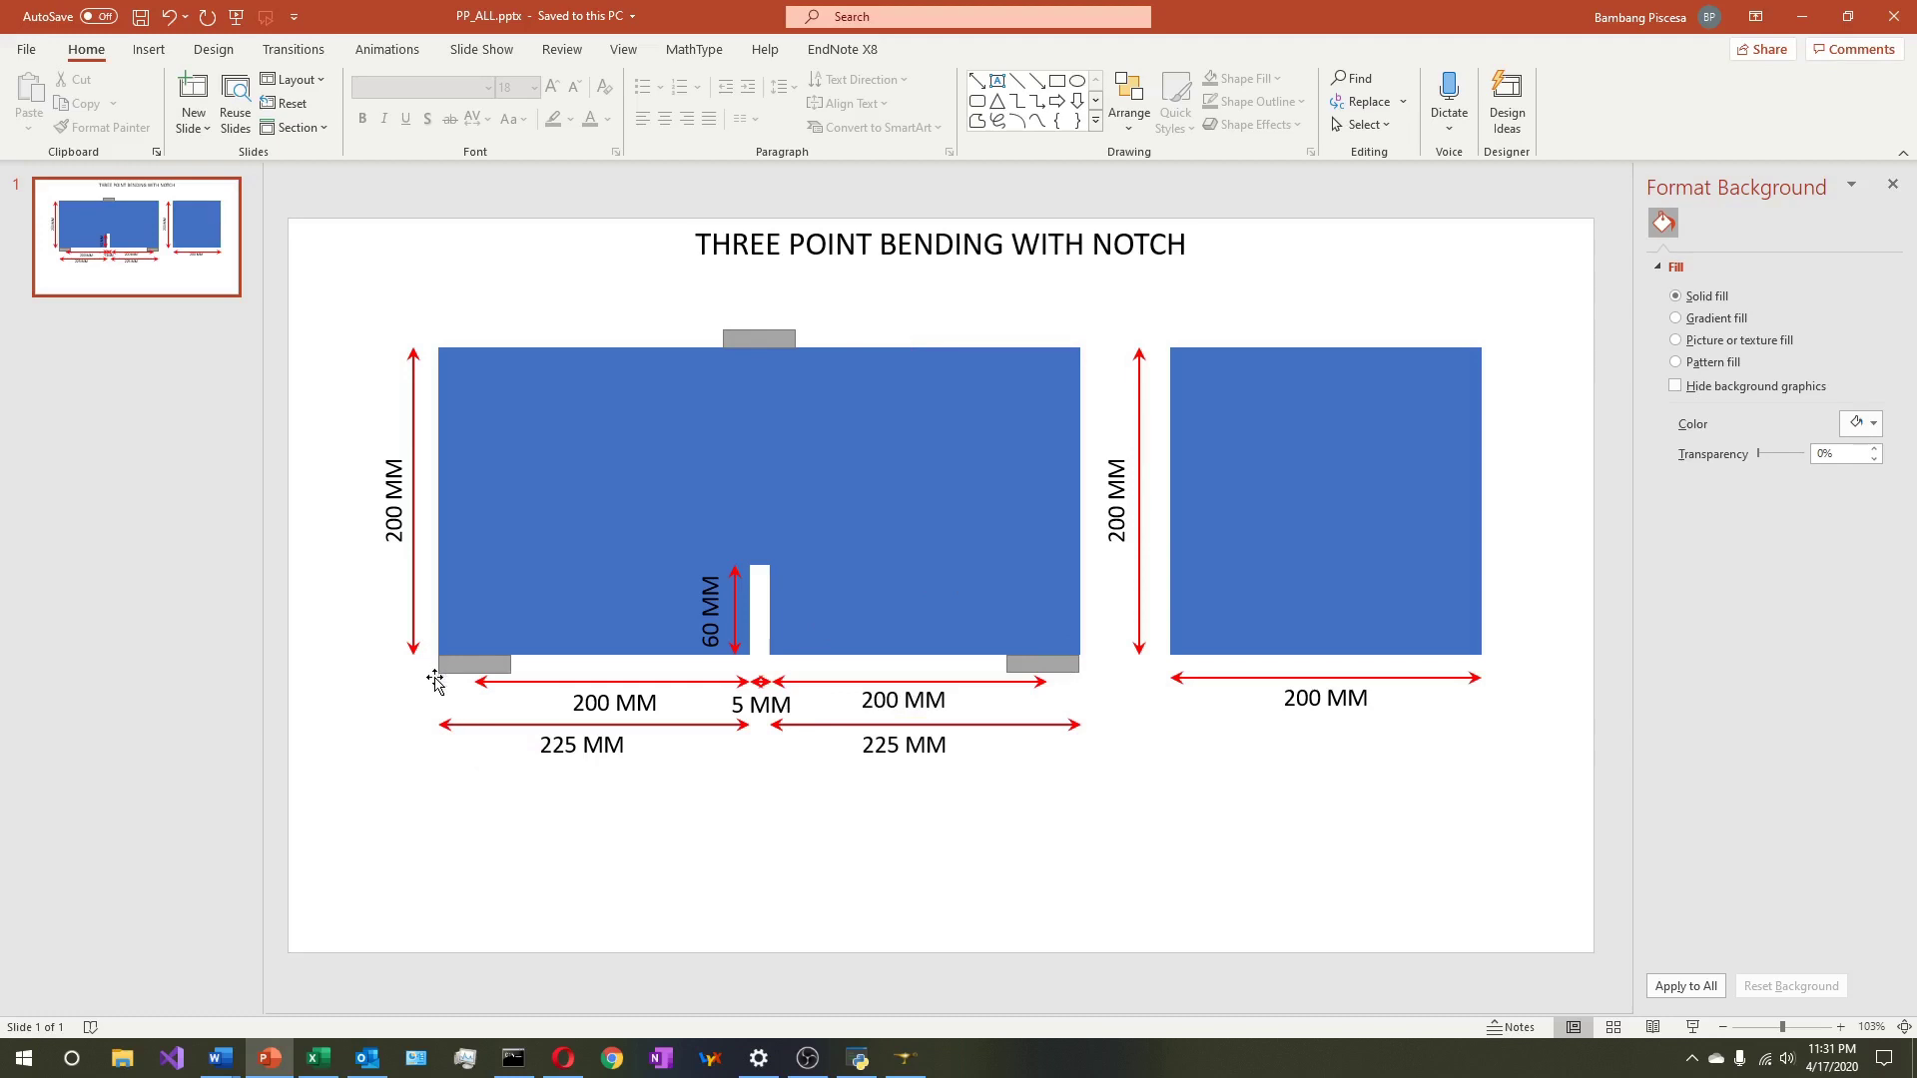
pyautogui.click(901, 1055)
pyautogui.click(150, 34)
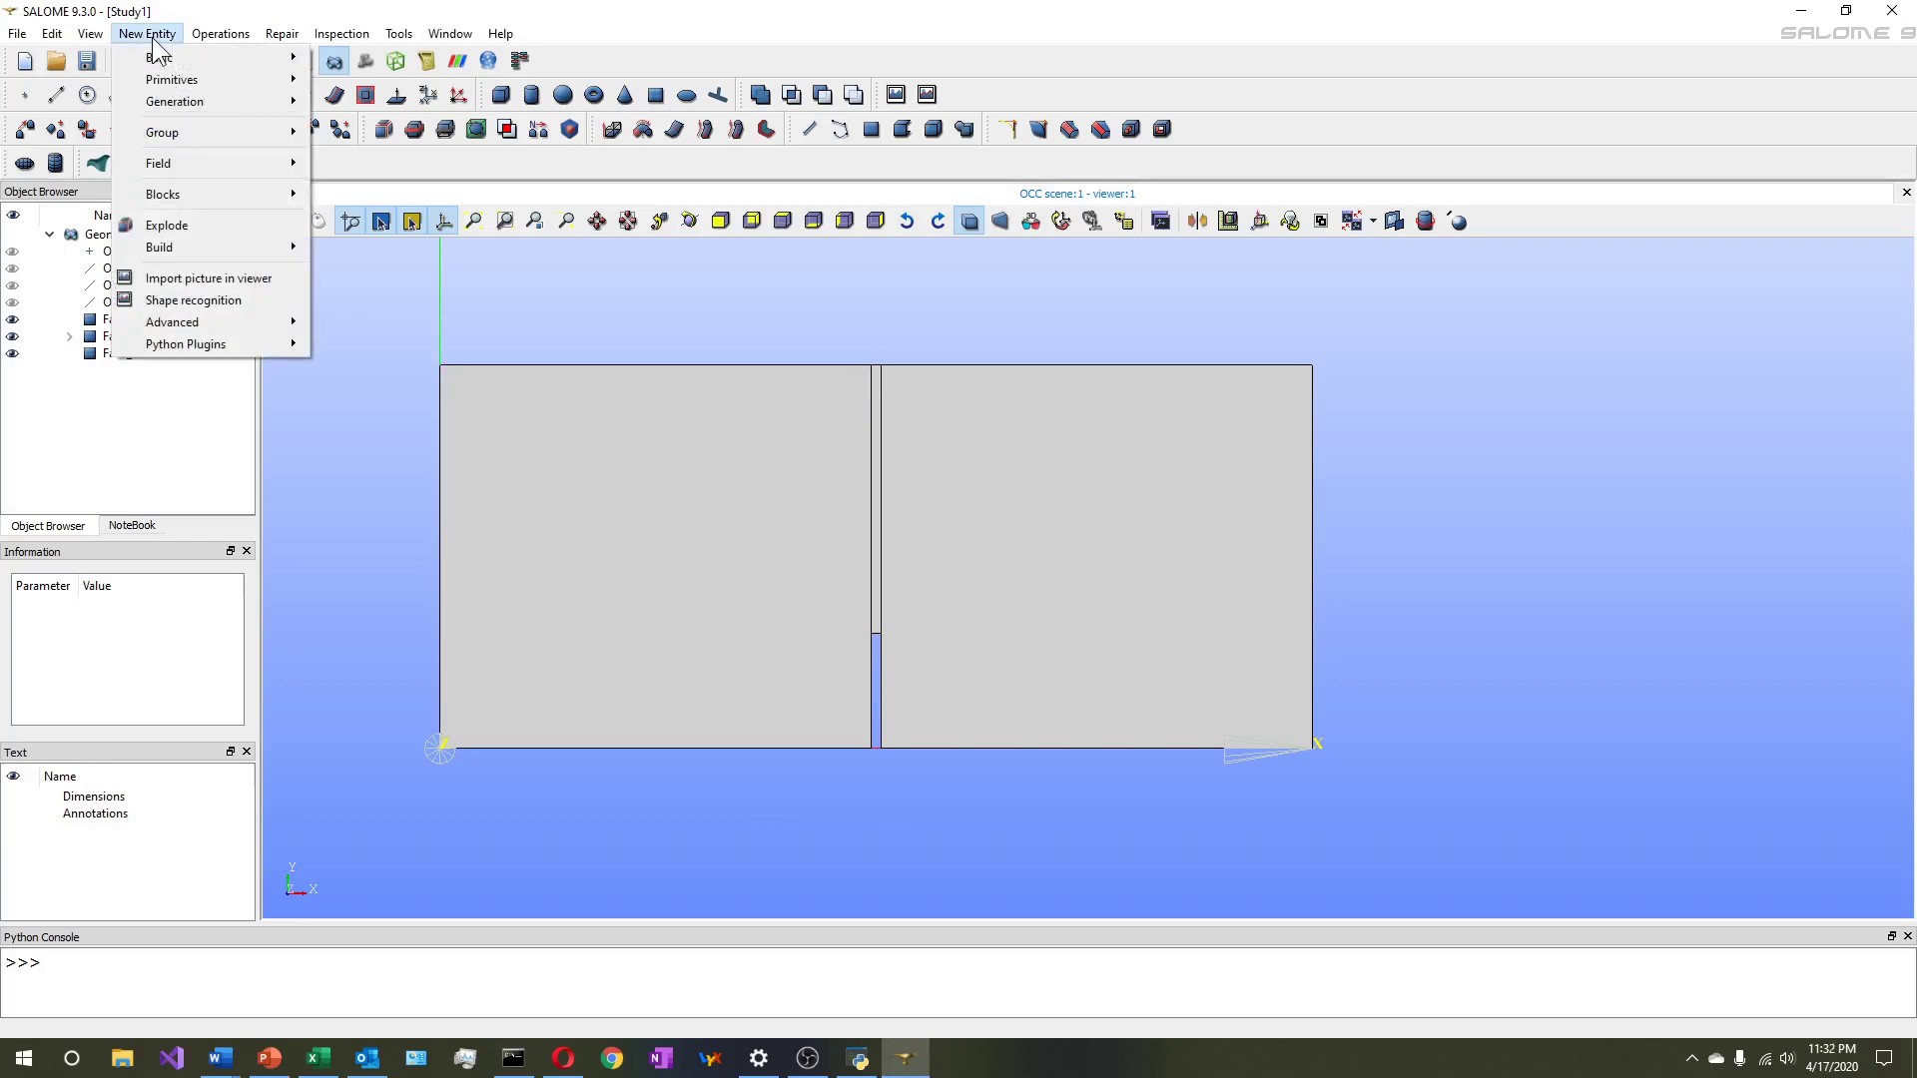
pyautogui.moveTo(187, 82)
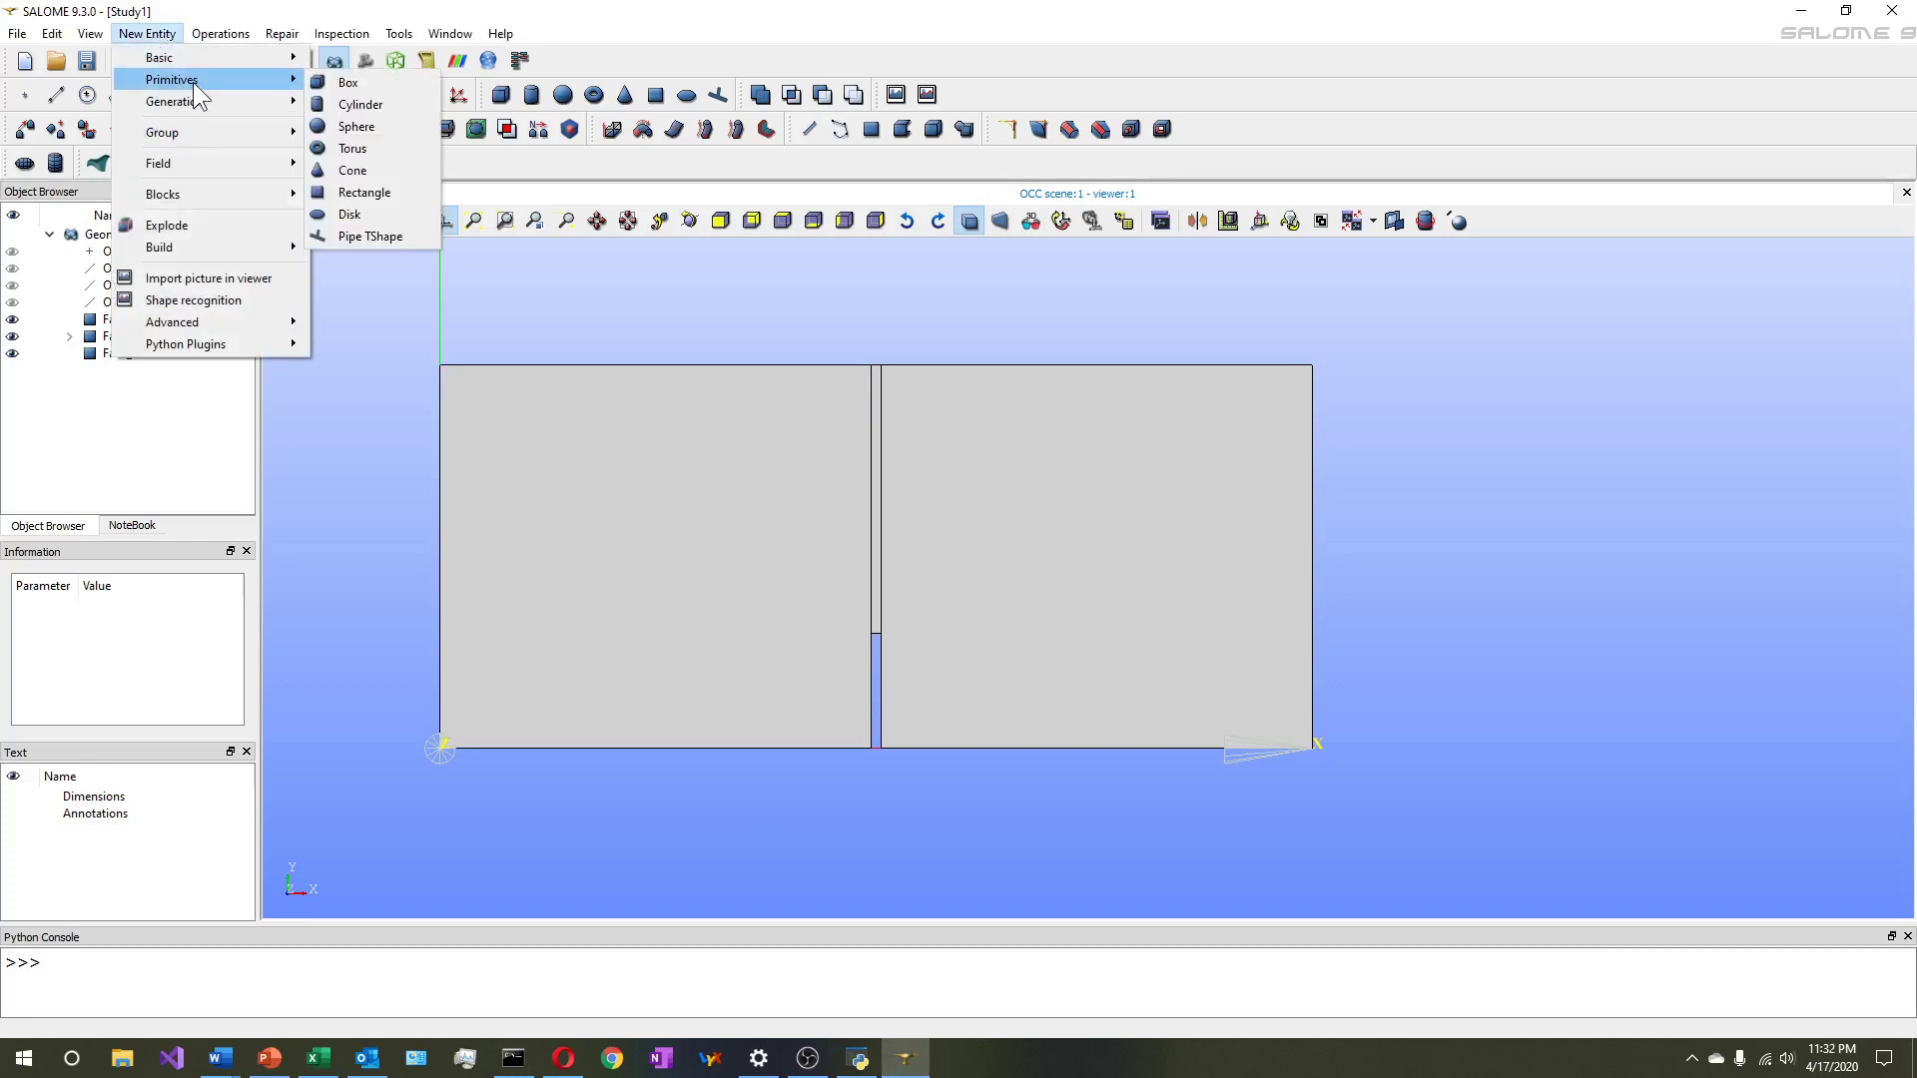
pyautogui.click(380, 205)
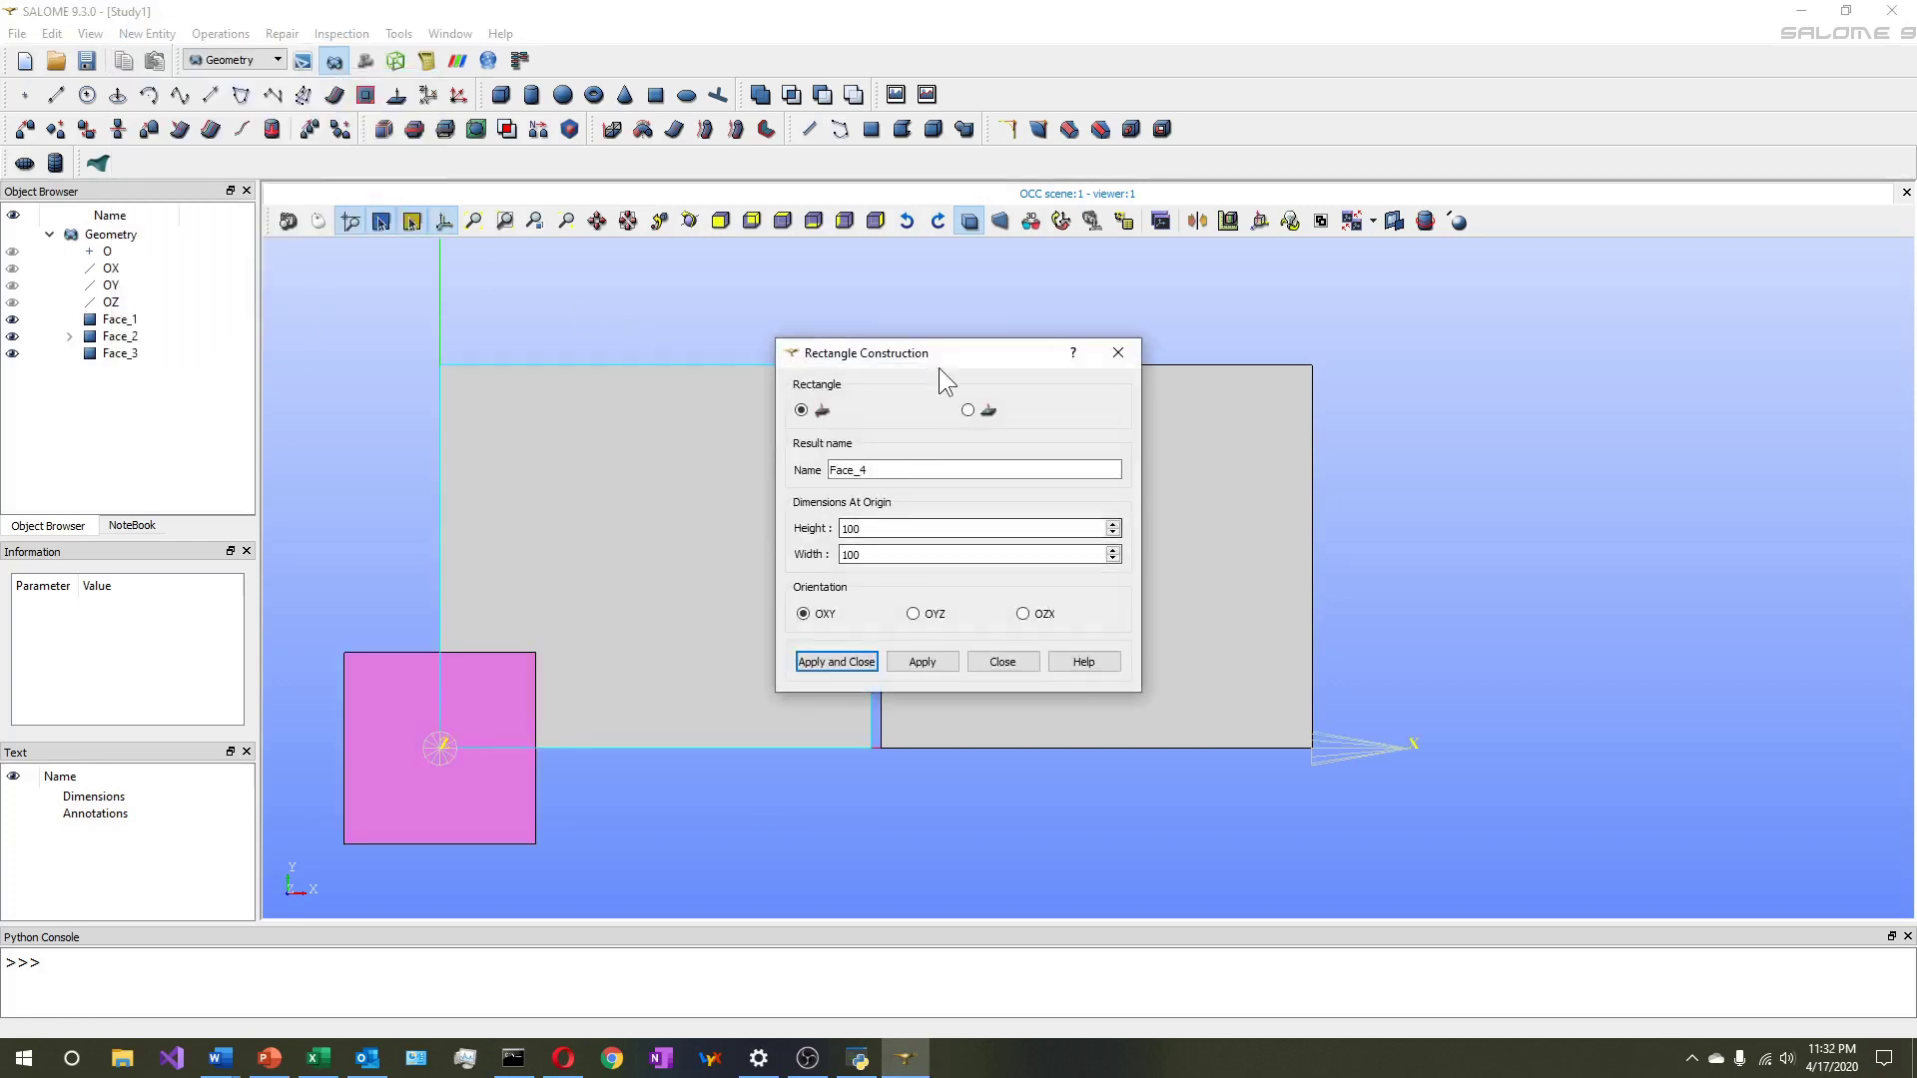
pyautogui.moveTo(938, 369); pyautogui.dragTo(1317, 381)
pyautogui.doubleClick(1284, 552)
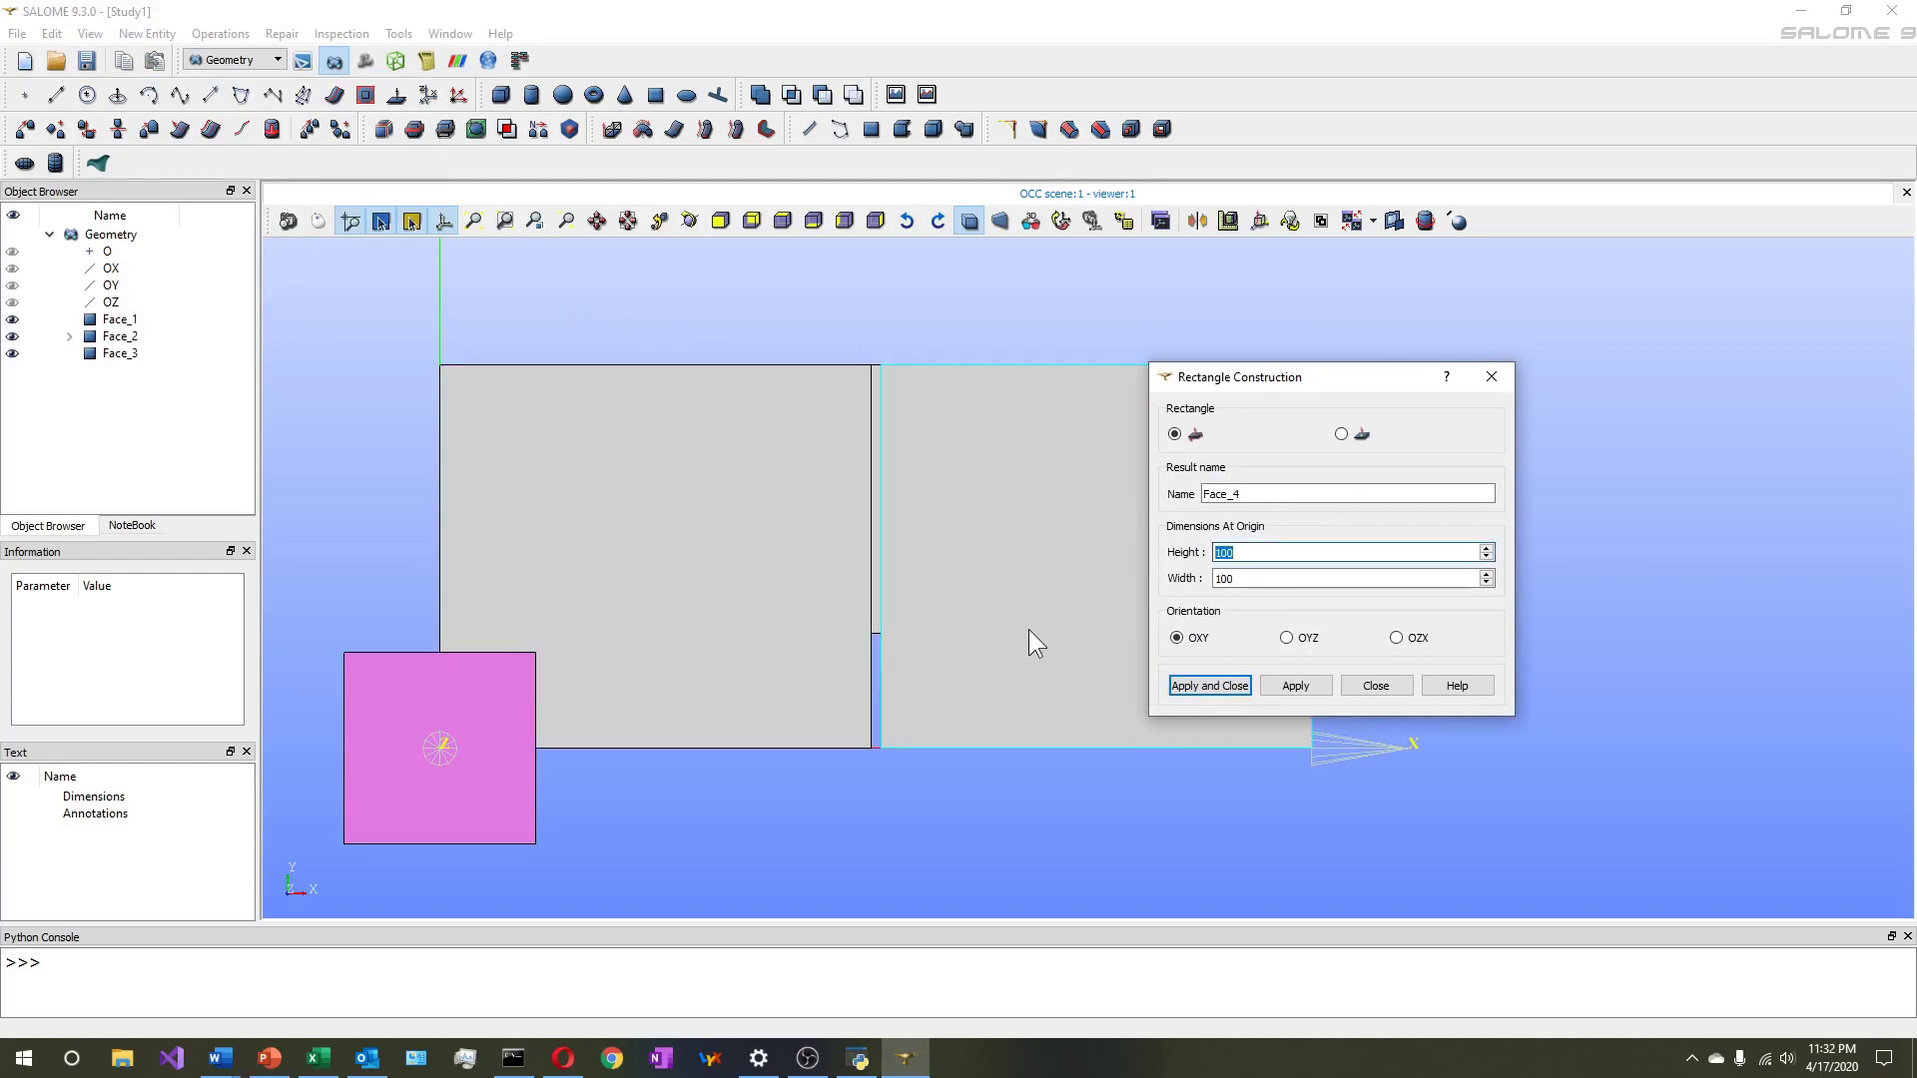
pyautogui.write('20')
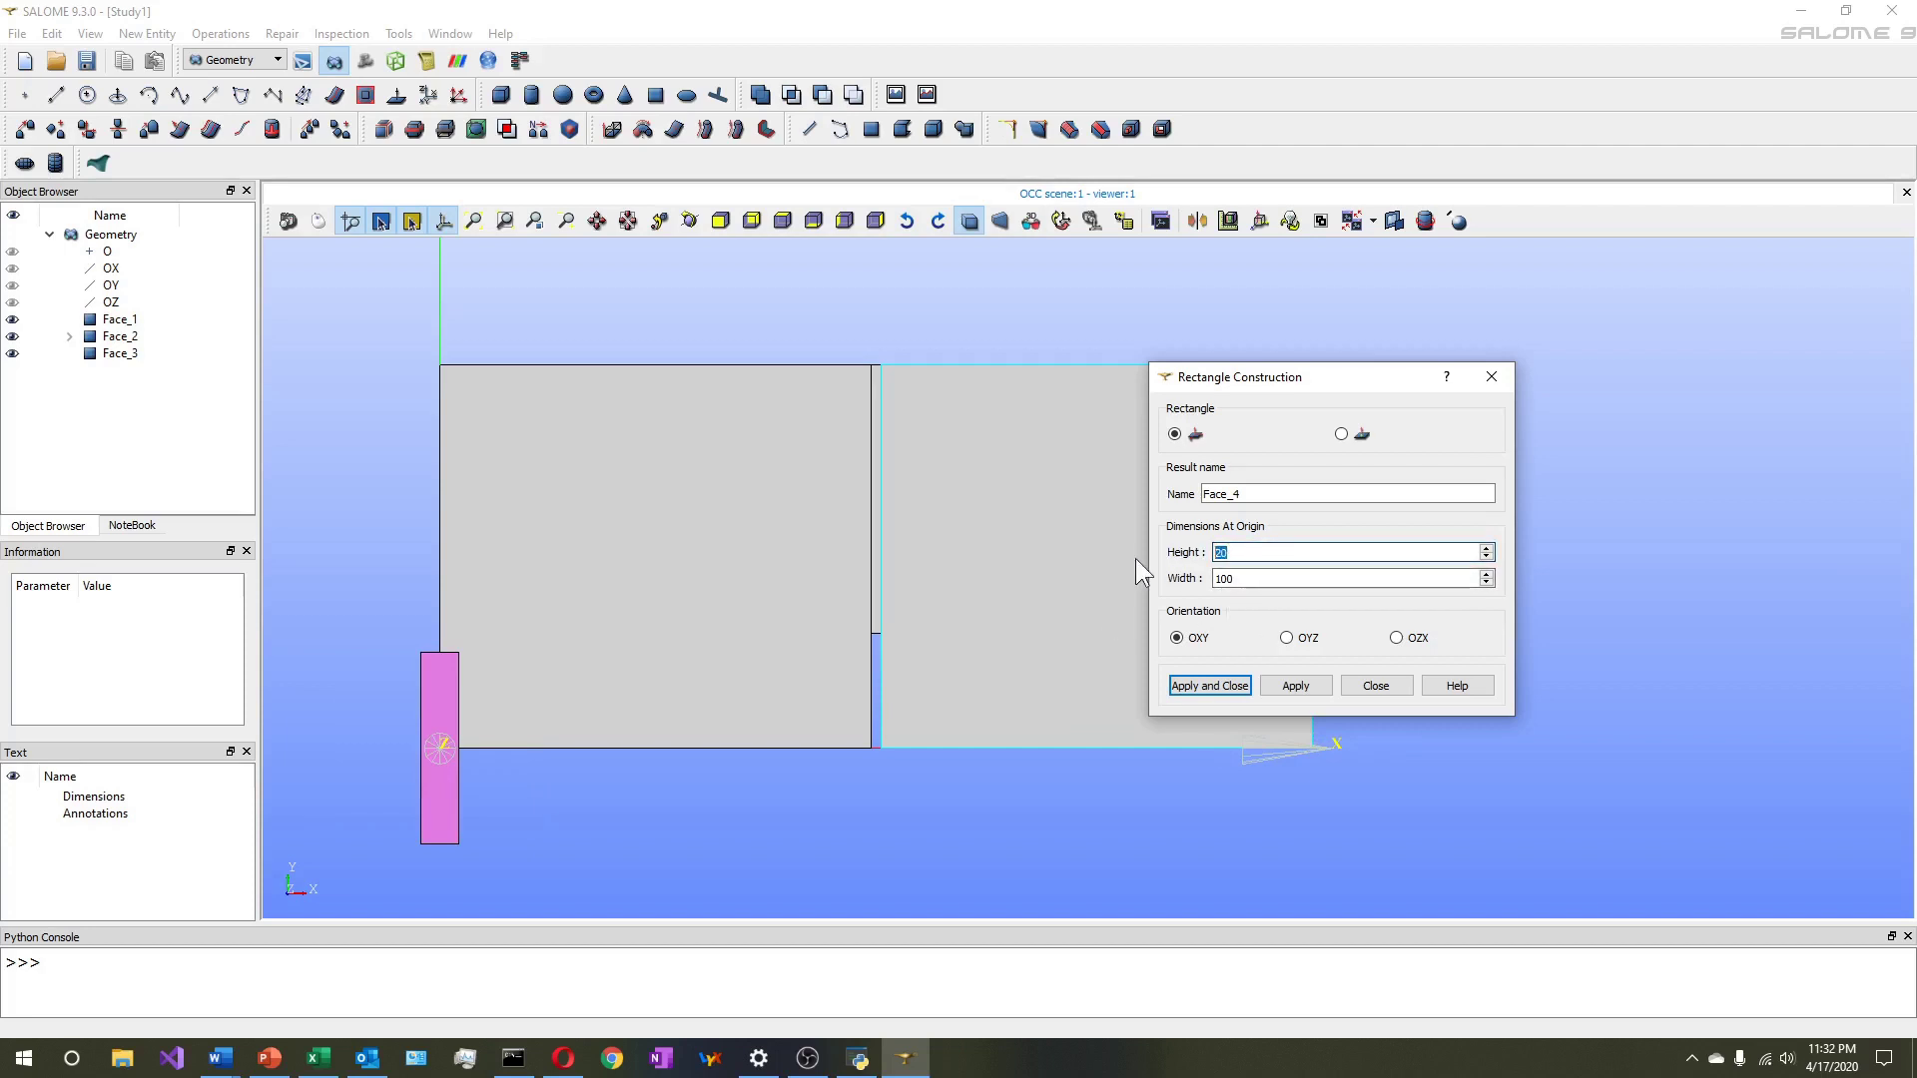
pyautogui.press('BackSpace')
pyautogui.press('BackSpace')
pyautogui.write('50')
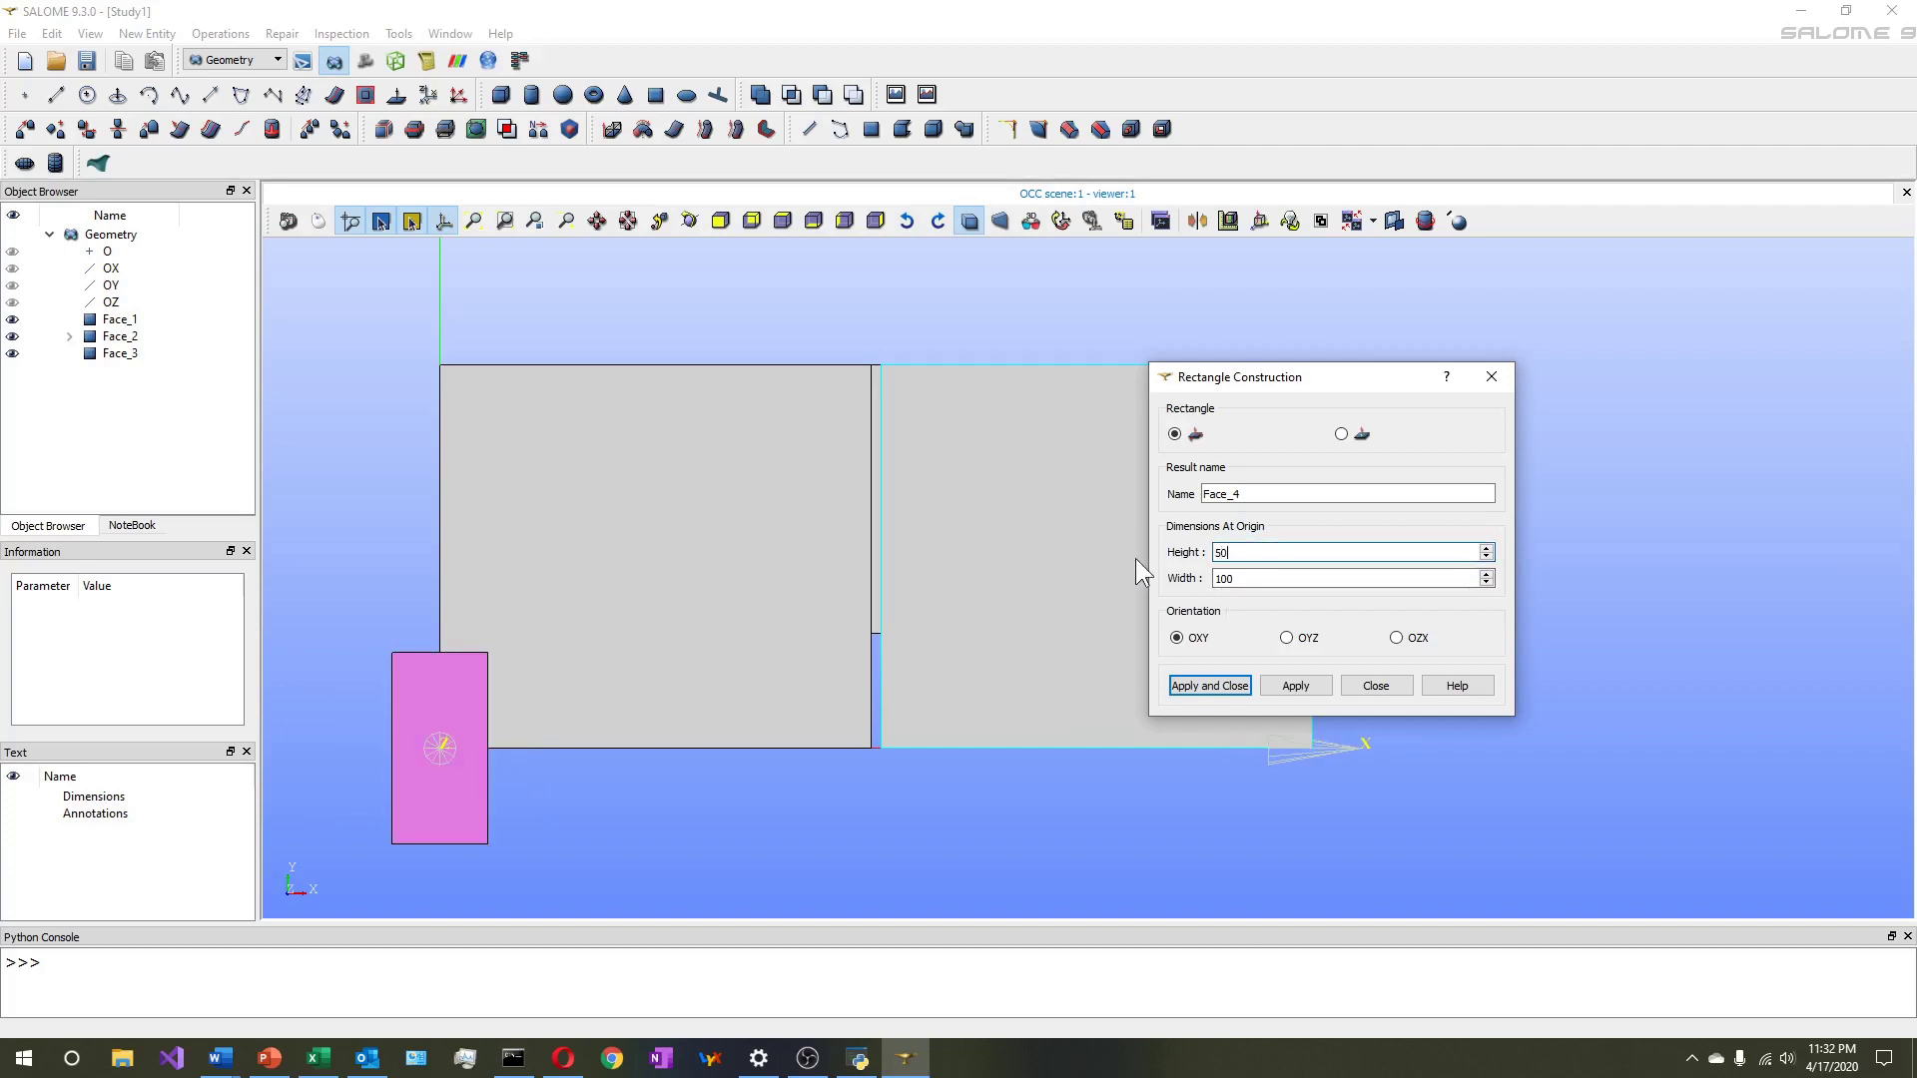
pyautogui.doubleClick(1267, 582)
pyautogui.write('20')
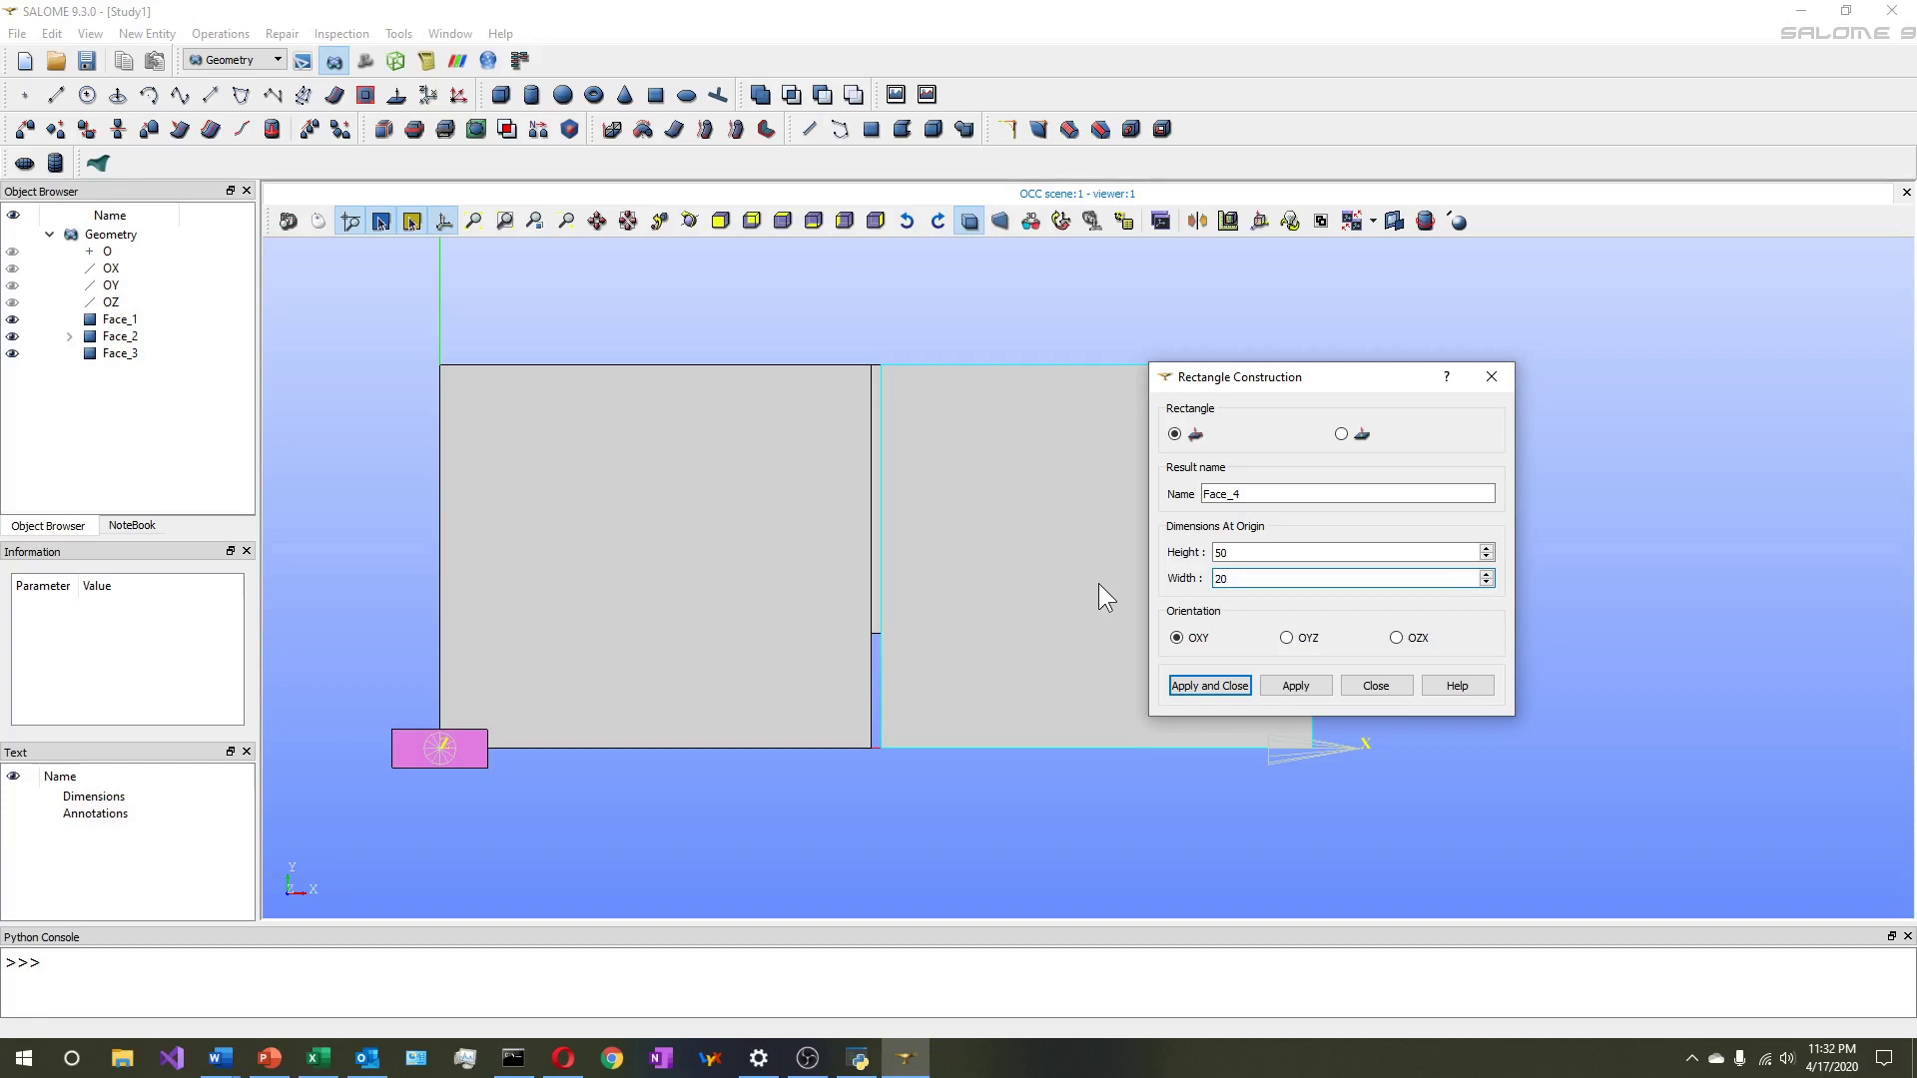
pyautogui.click(1209, 685)
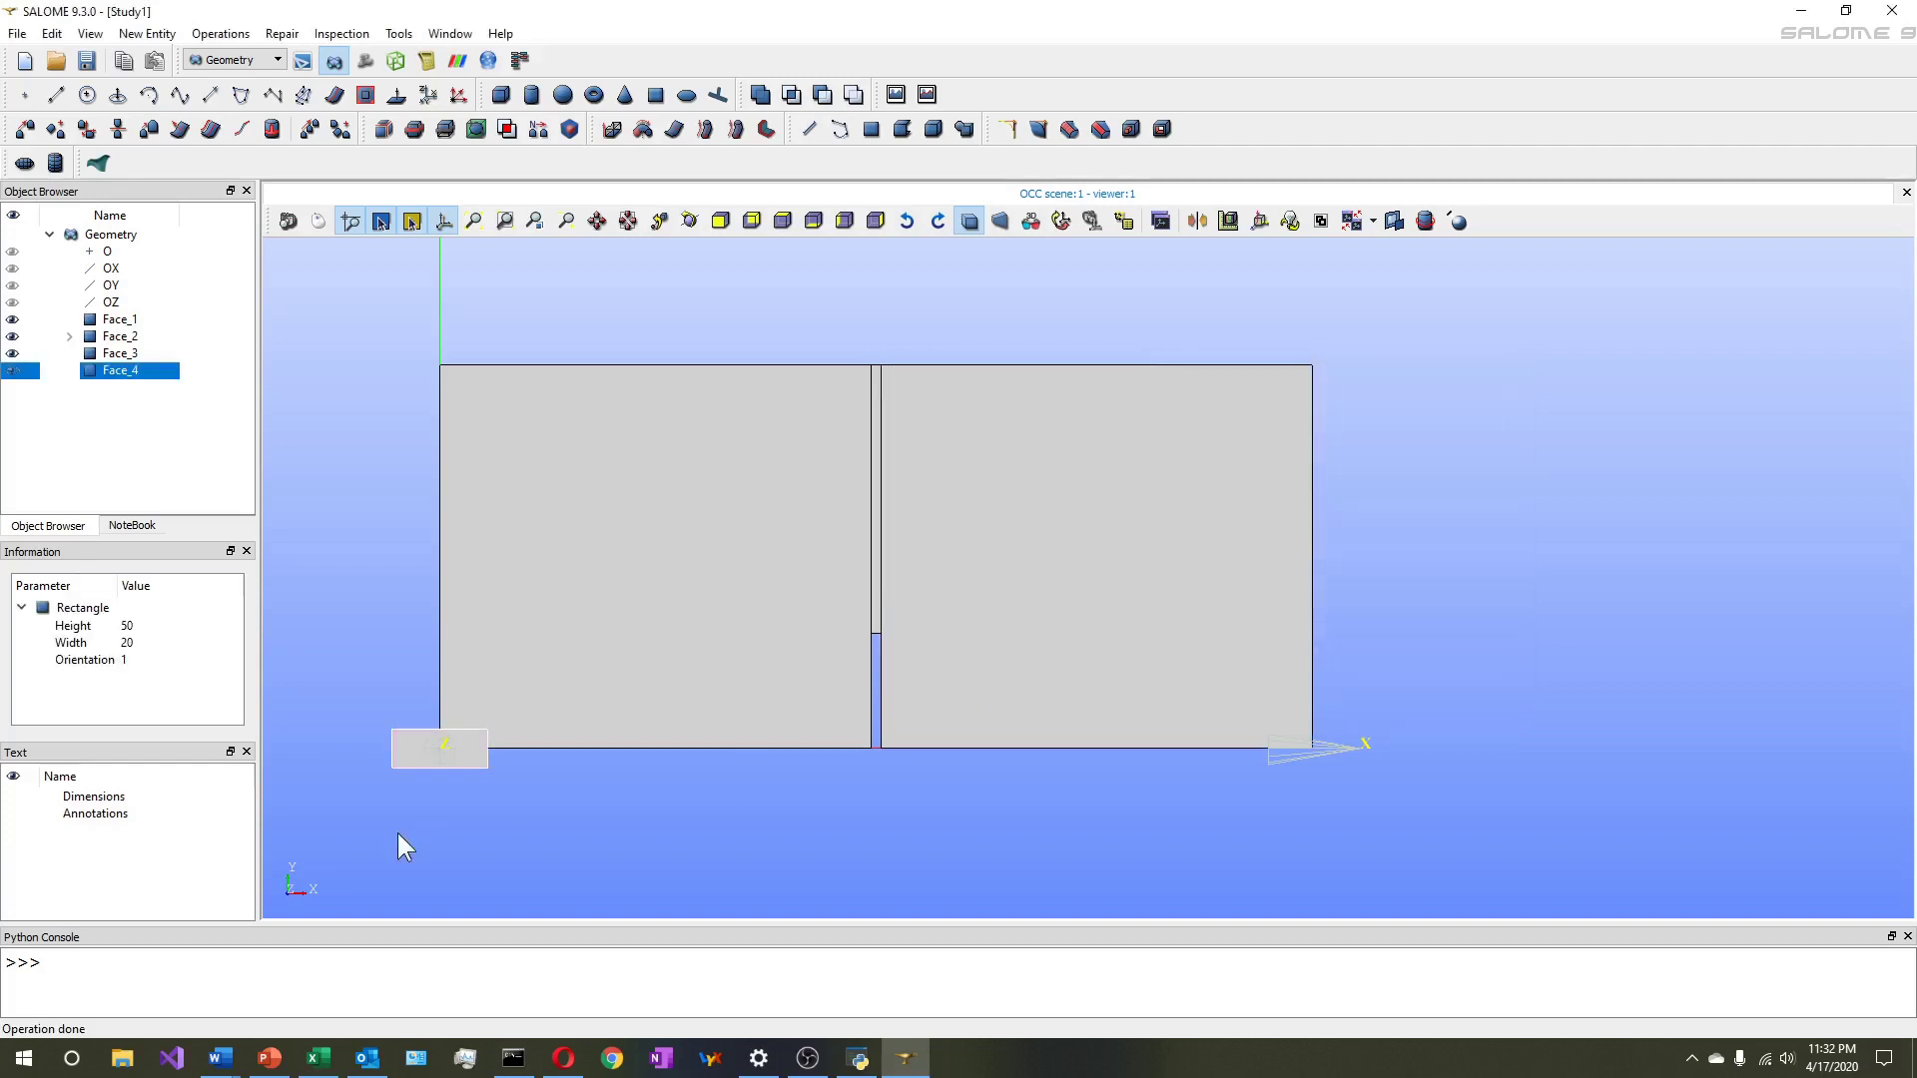
# Translate Face_4 itself, without creating a copy, by Dx 25 and Dy -10, leaving Dz at 0
pyautogui.click(221, 33)
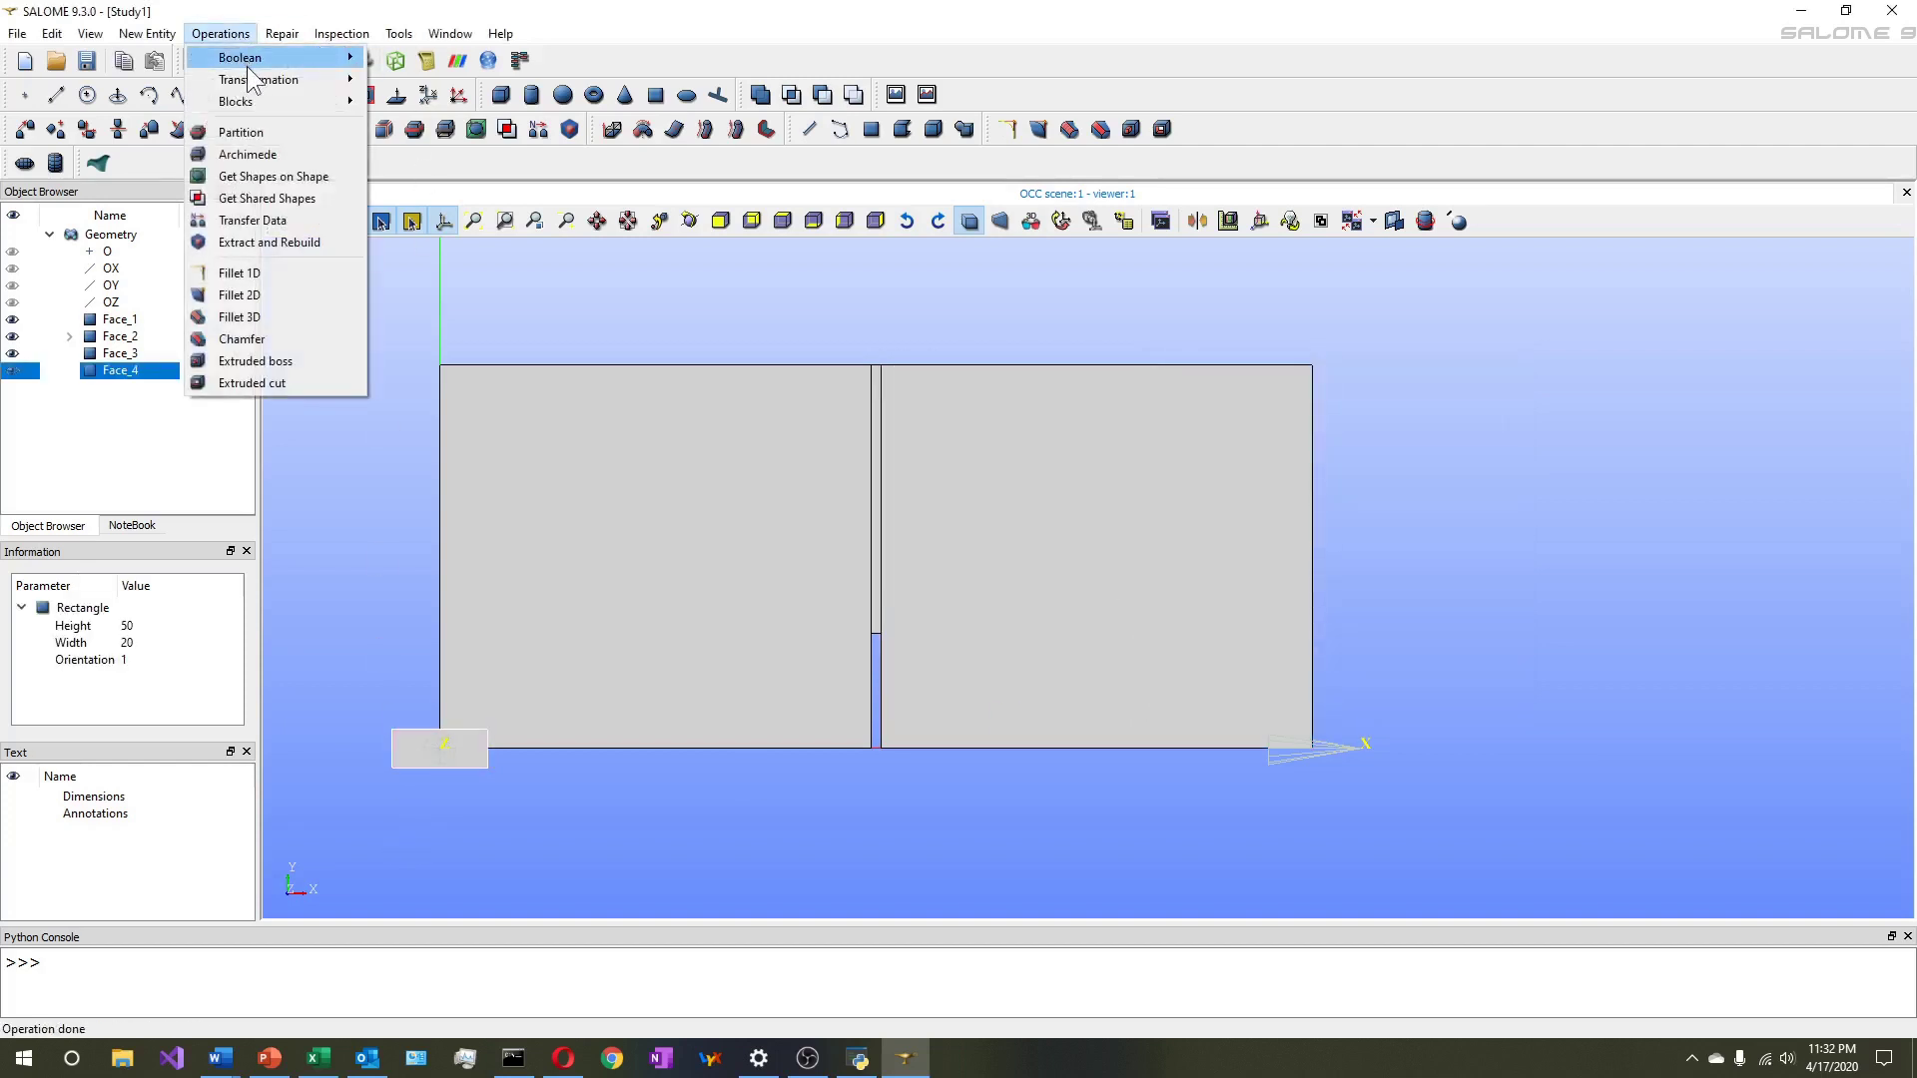
pyautogui.moveTo(249, 78)
pyautogui.click(409, 81)
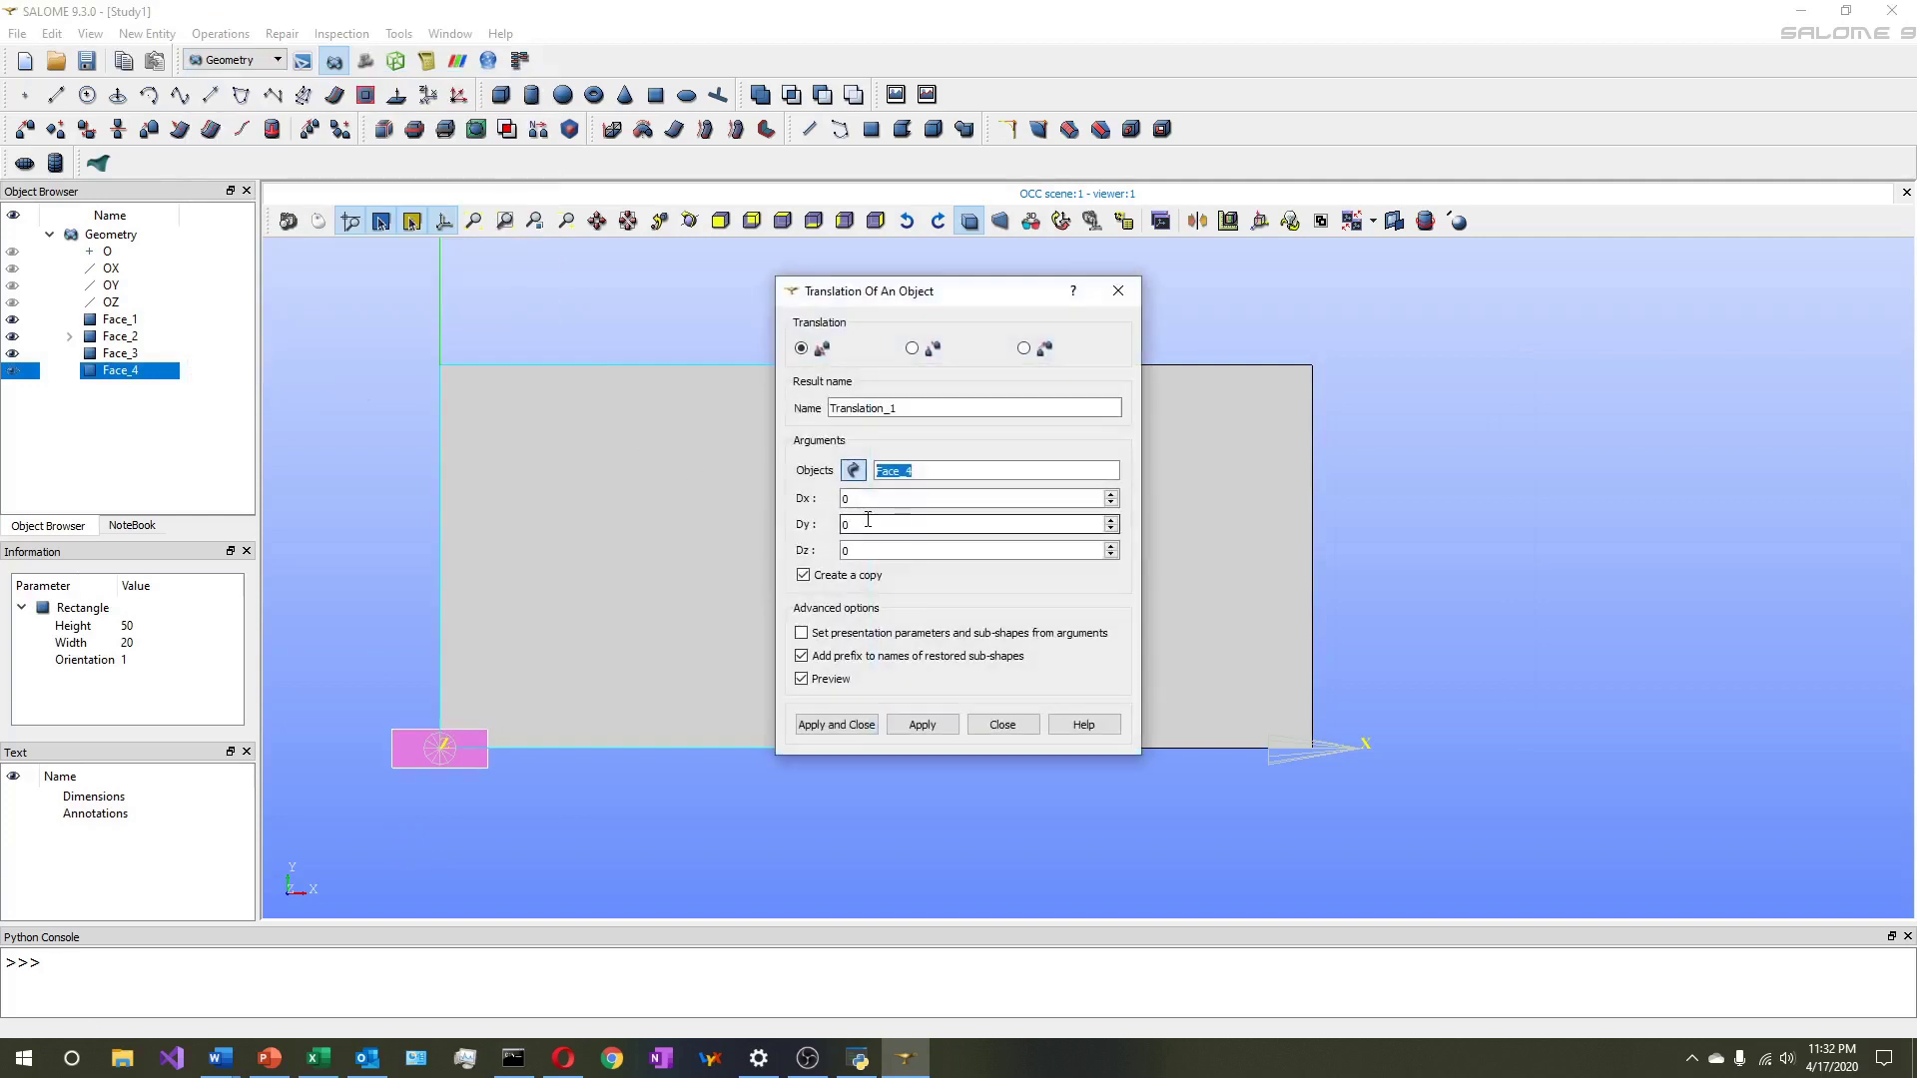
pyautogui.click(803, 575)
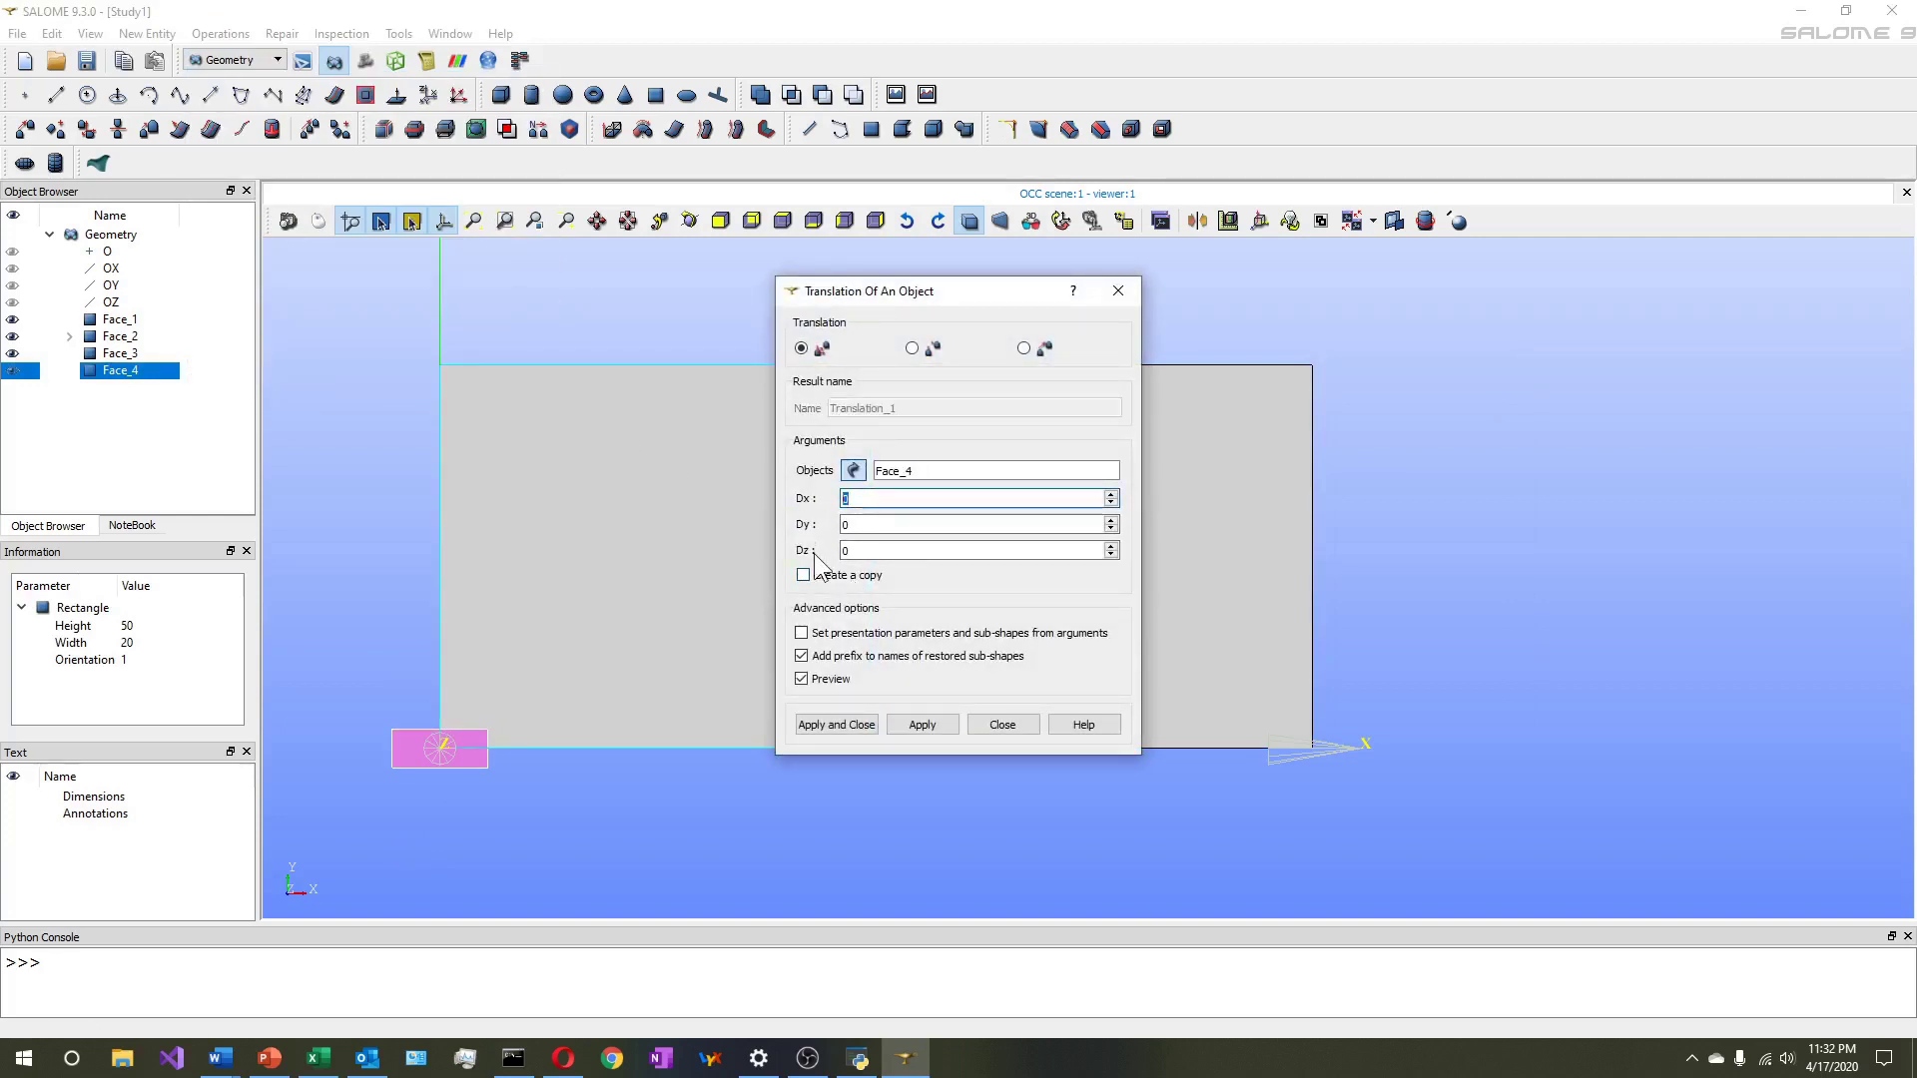
pyautogui.write('25')
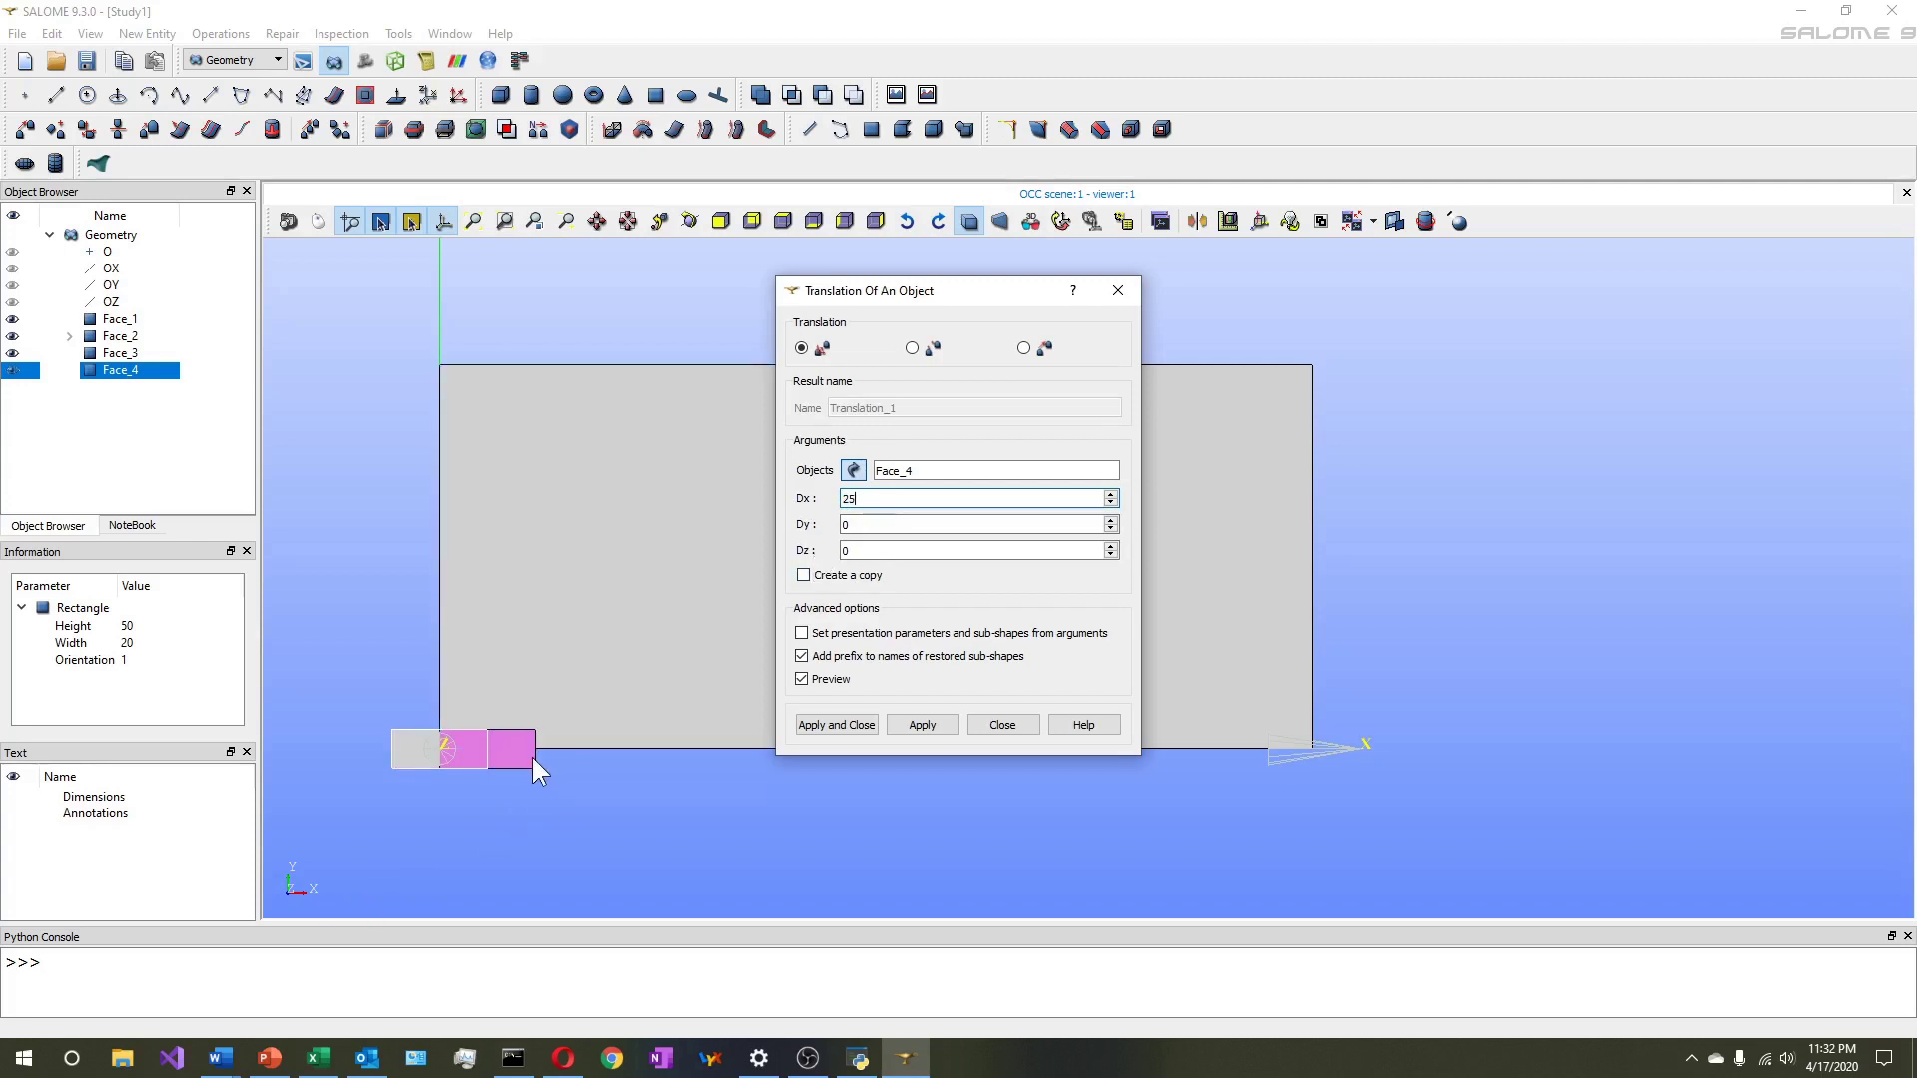
pyautogui.click(911, 552)
pyautogui.doubleClick(911, 552)
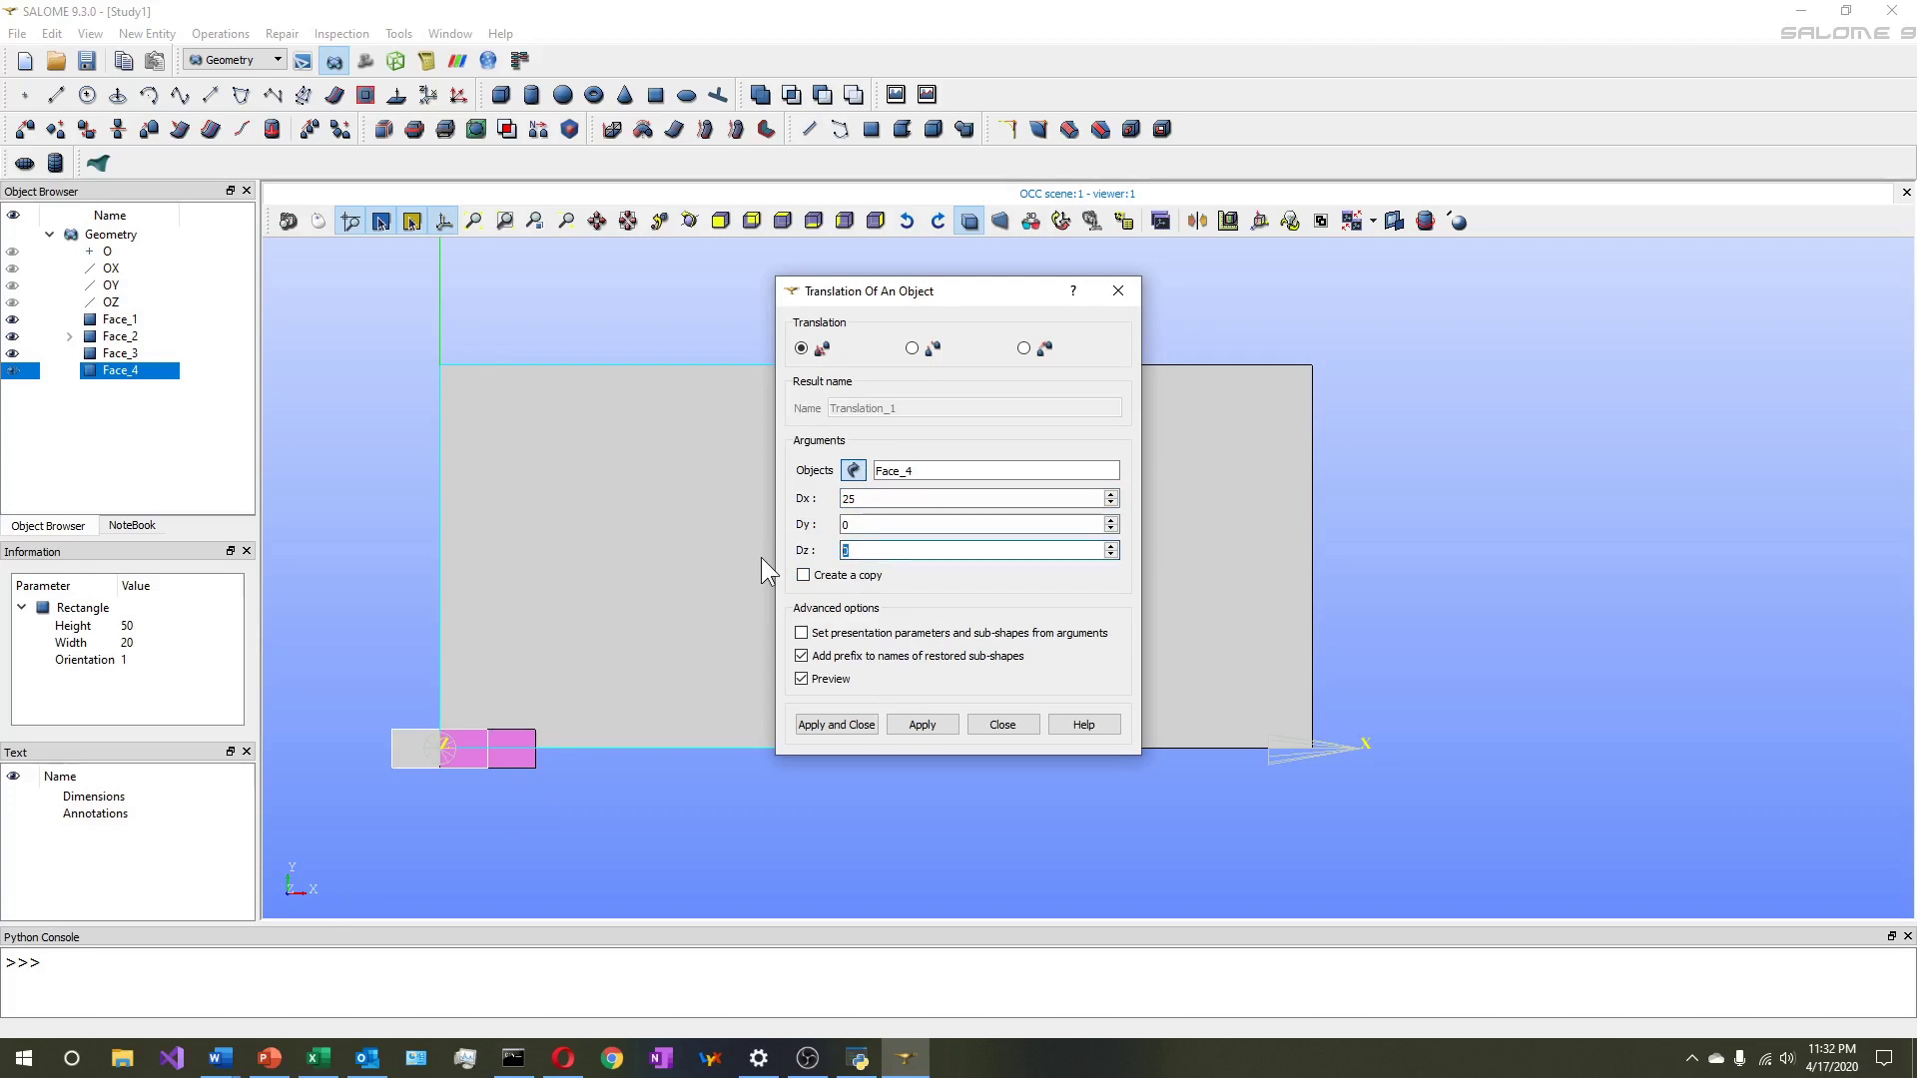
pyautogui.write('-10')
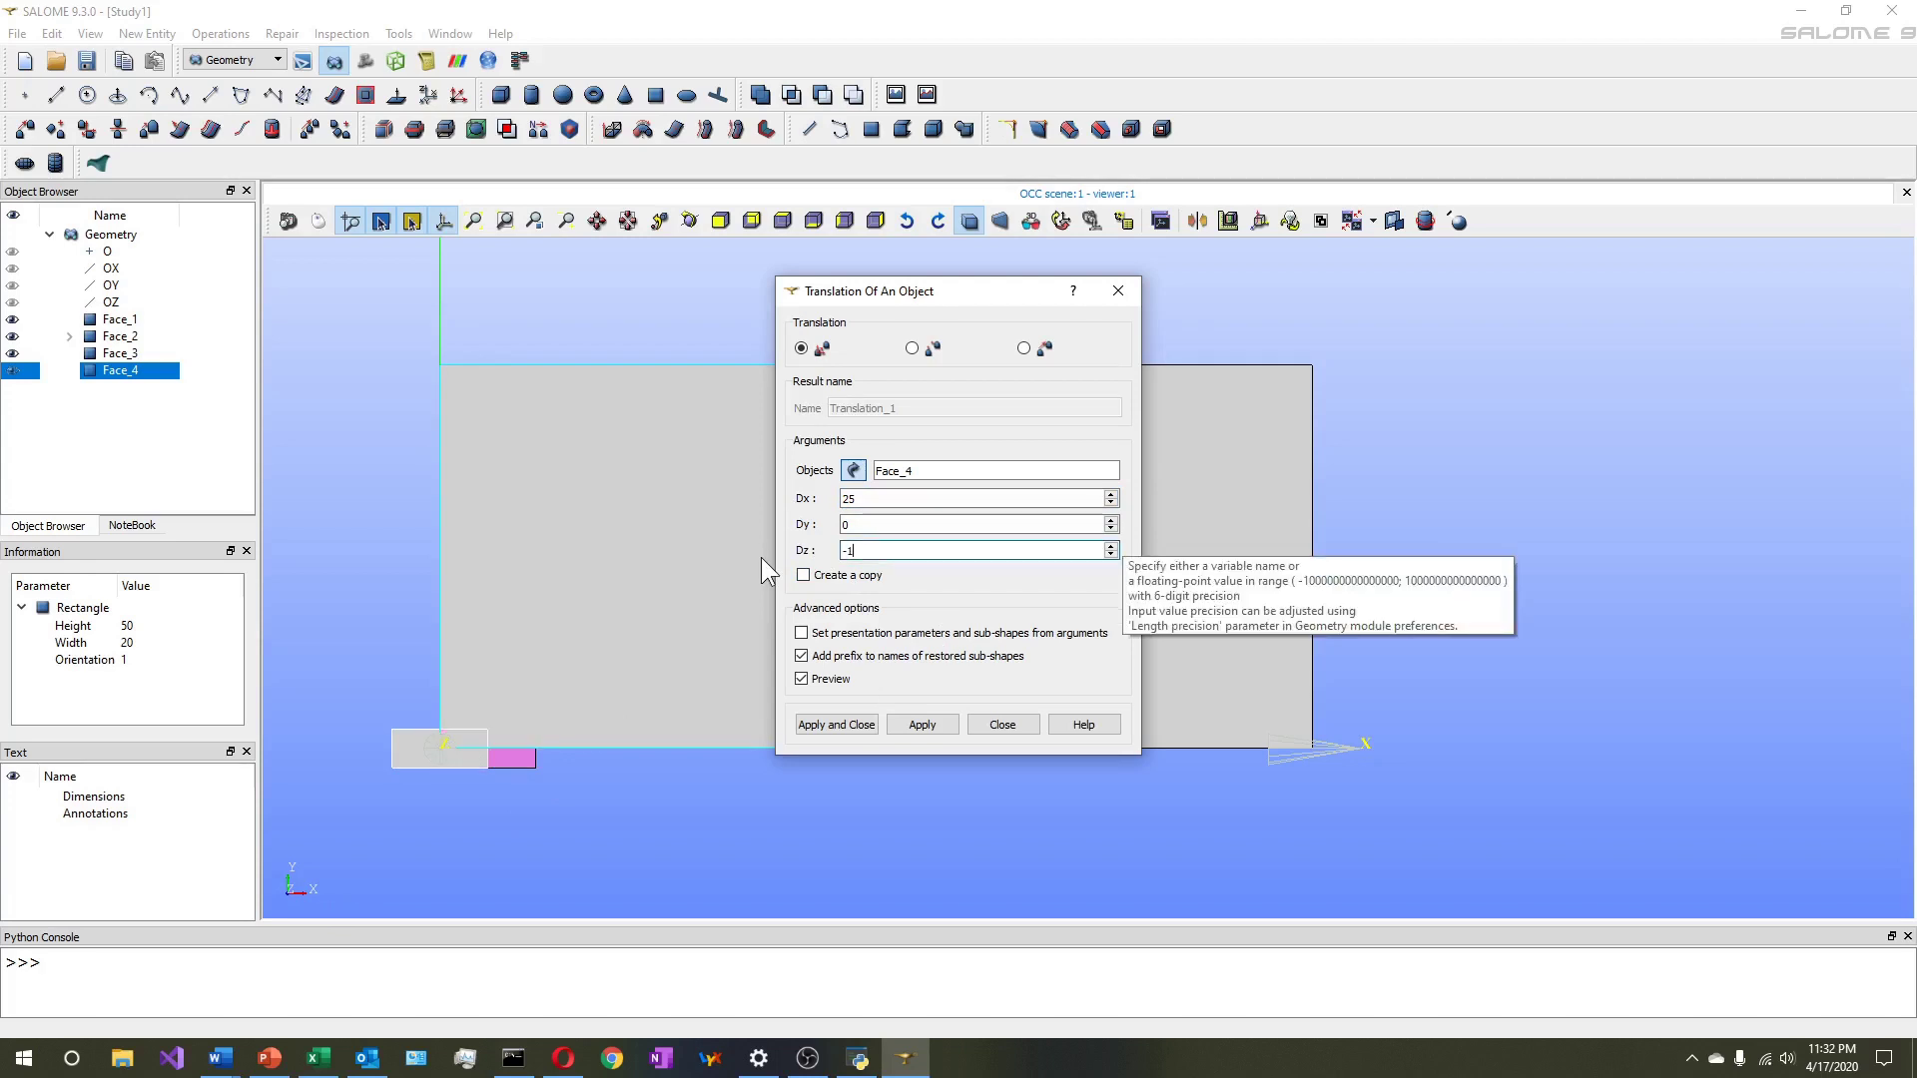
pyautogui.press('BackSpace')
pyautogui.press('BackSpace')
pyautogui.press('BackSpace')
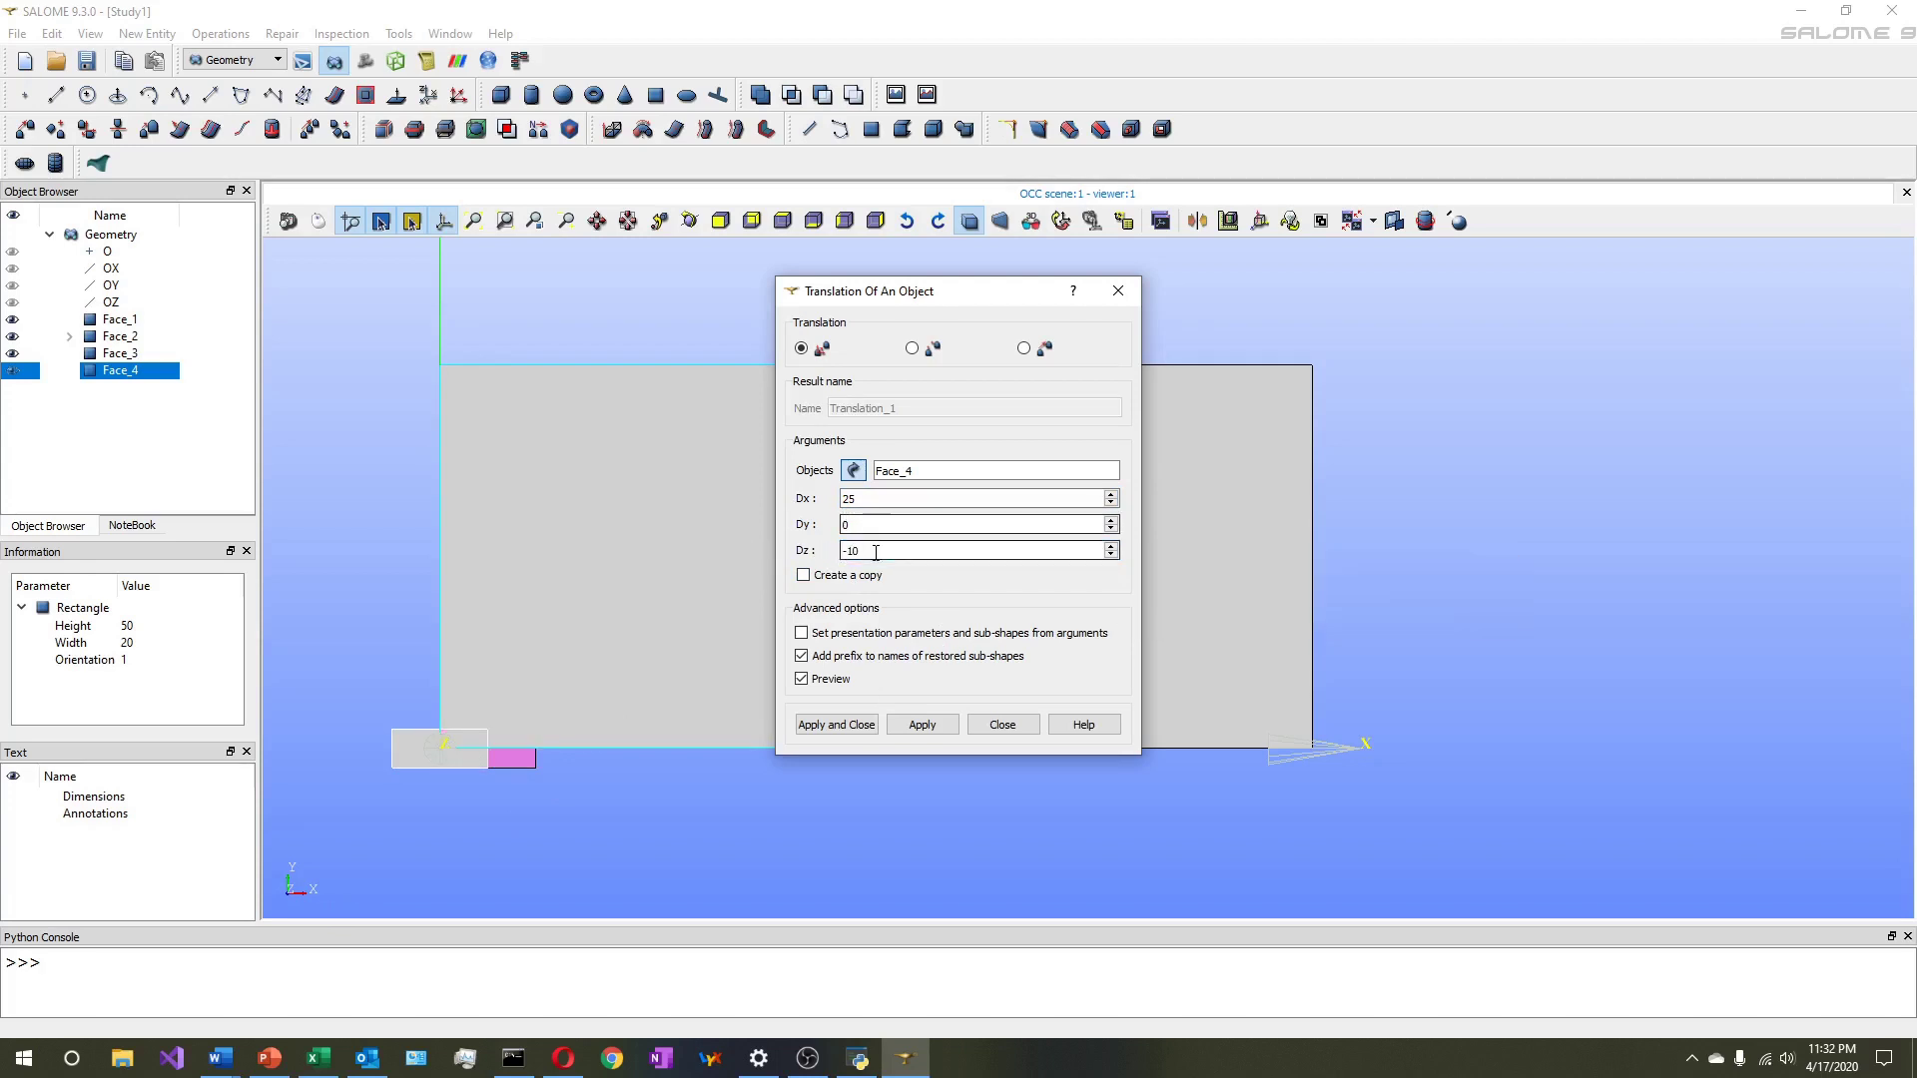
pyautogui.write('0')
pyautogui.hotkey('shift', 'Tab')
pyautogui.write('-1')
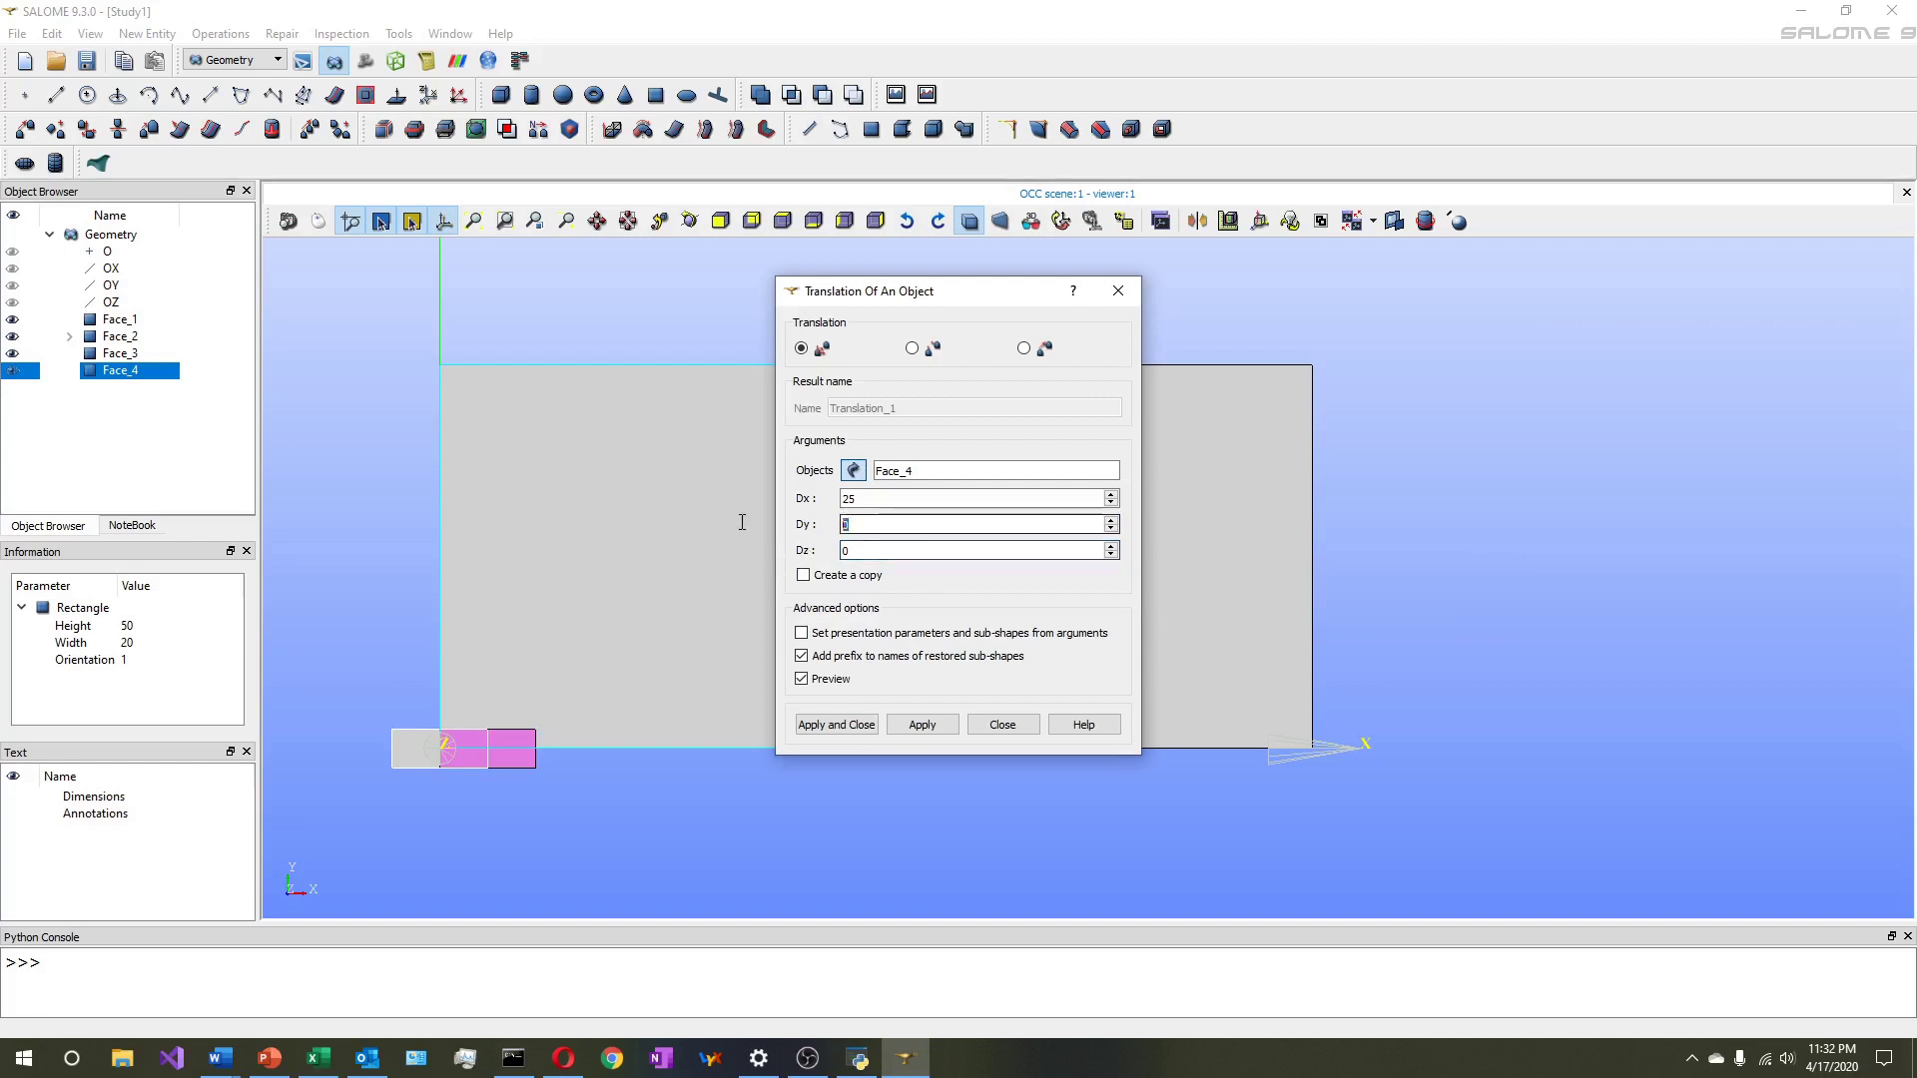
pyautogui.write('0')
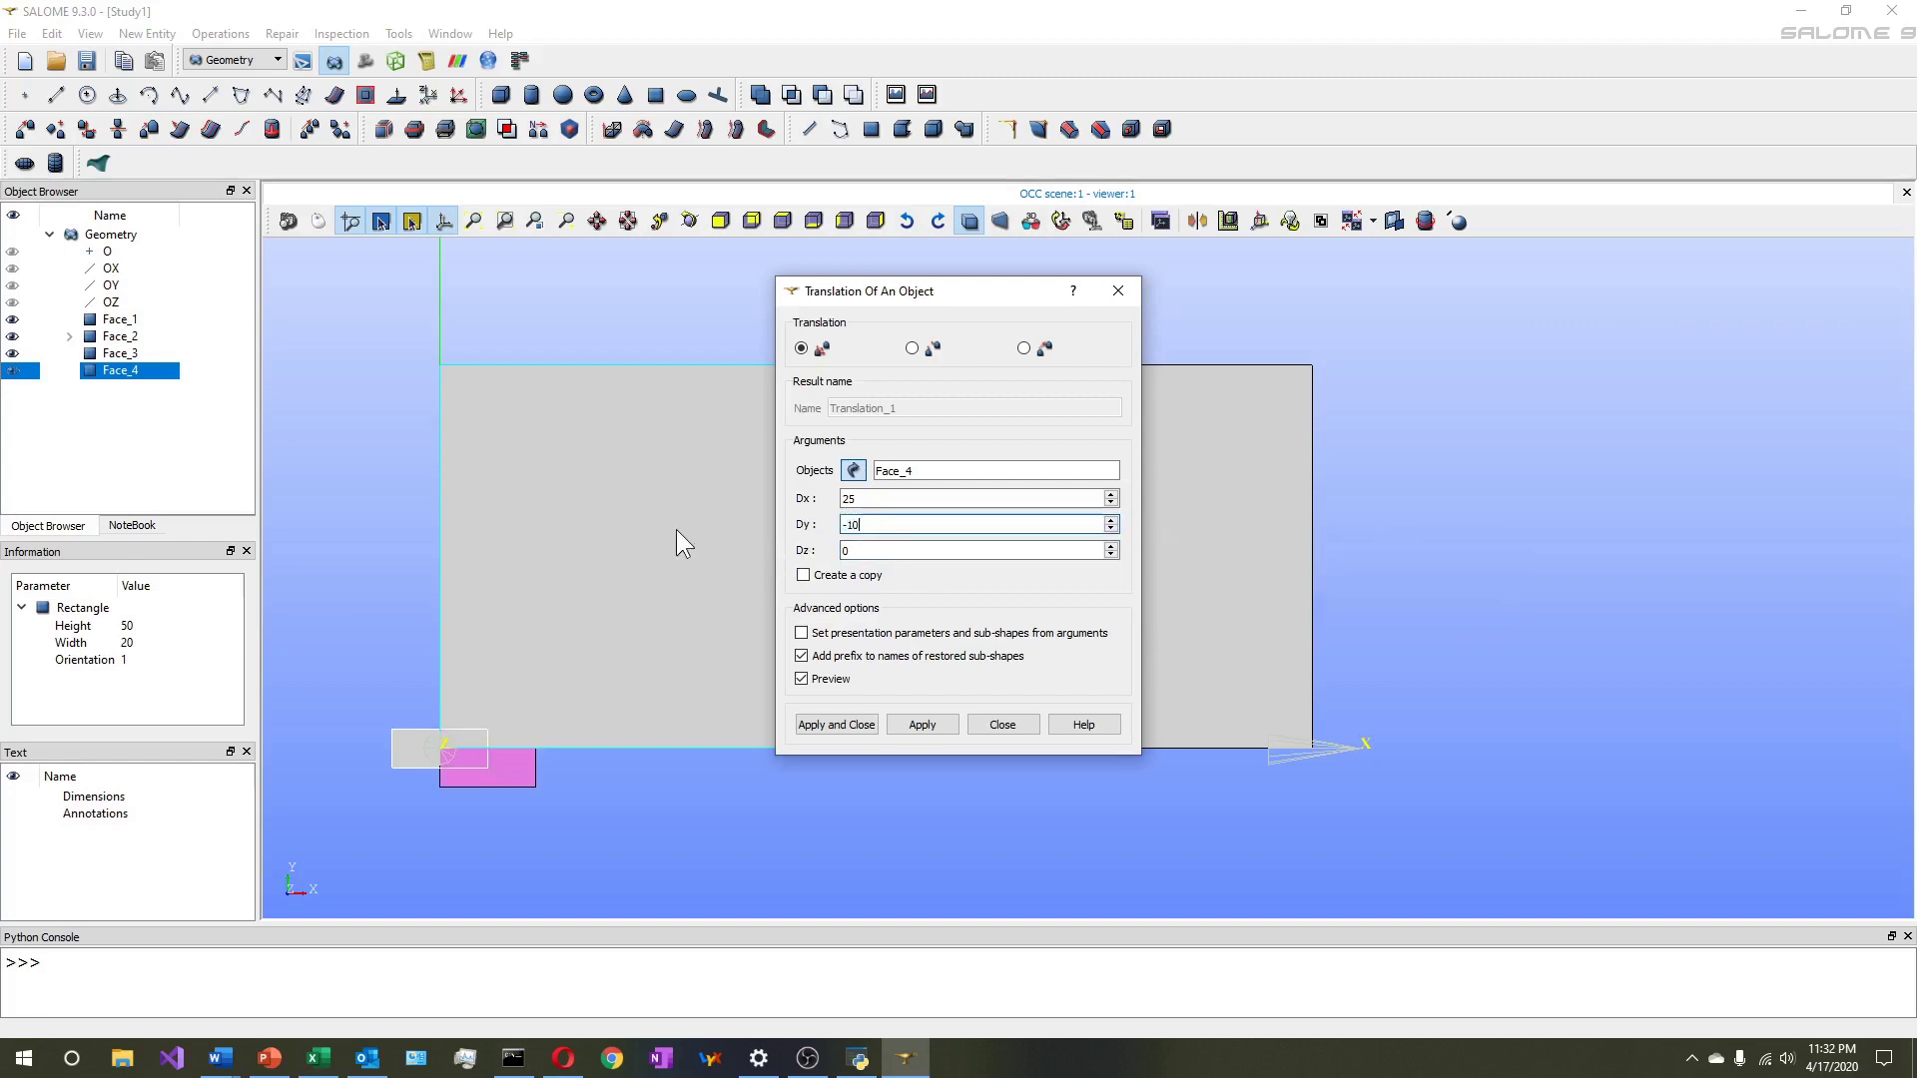
pyautogui.click(849, 725)
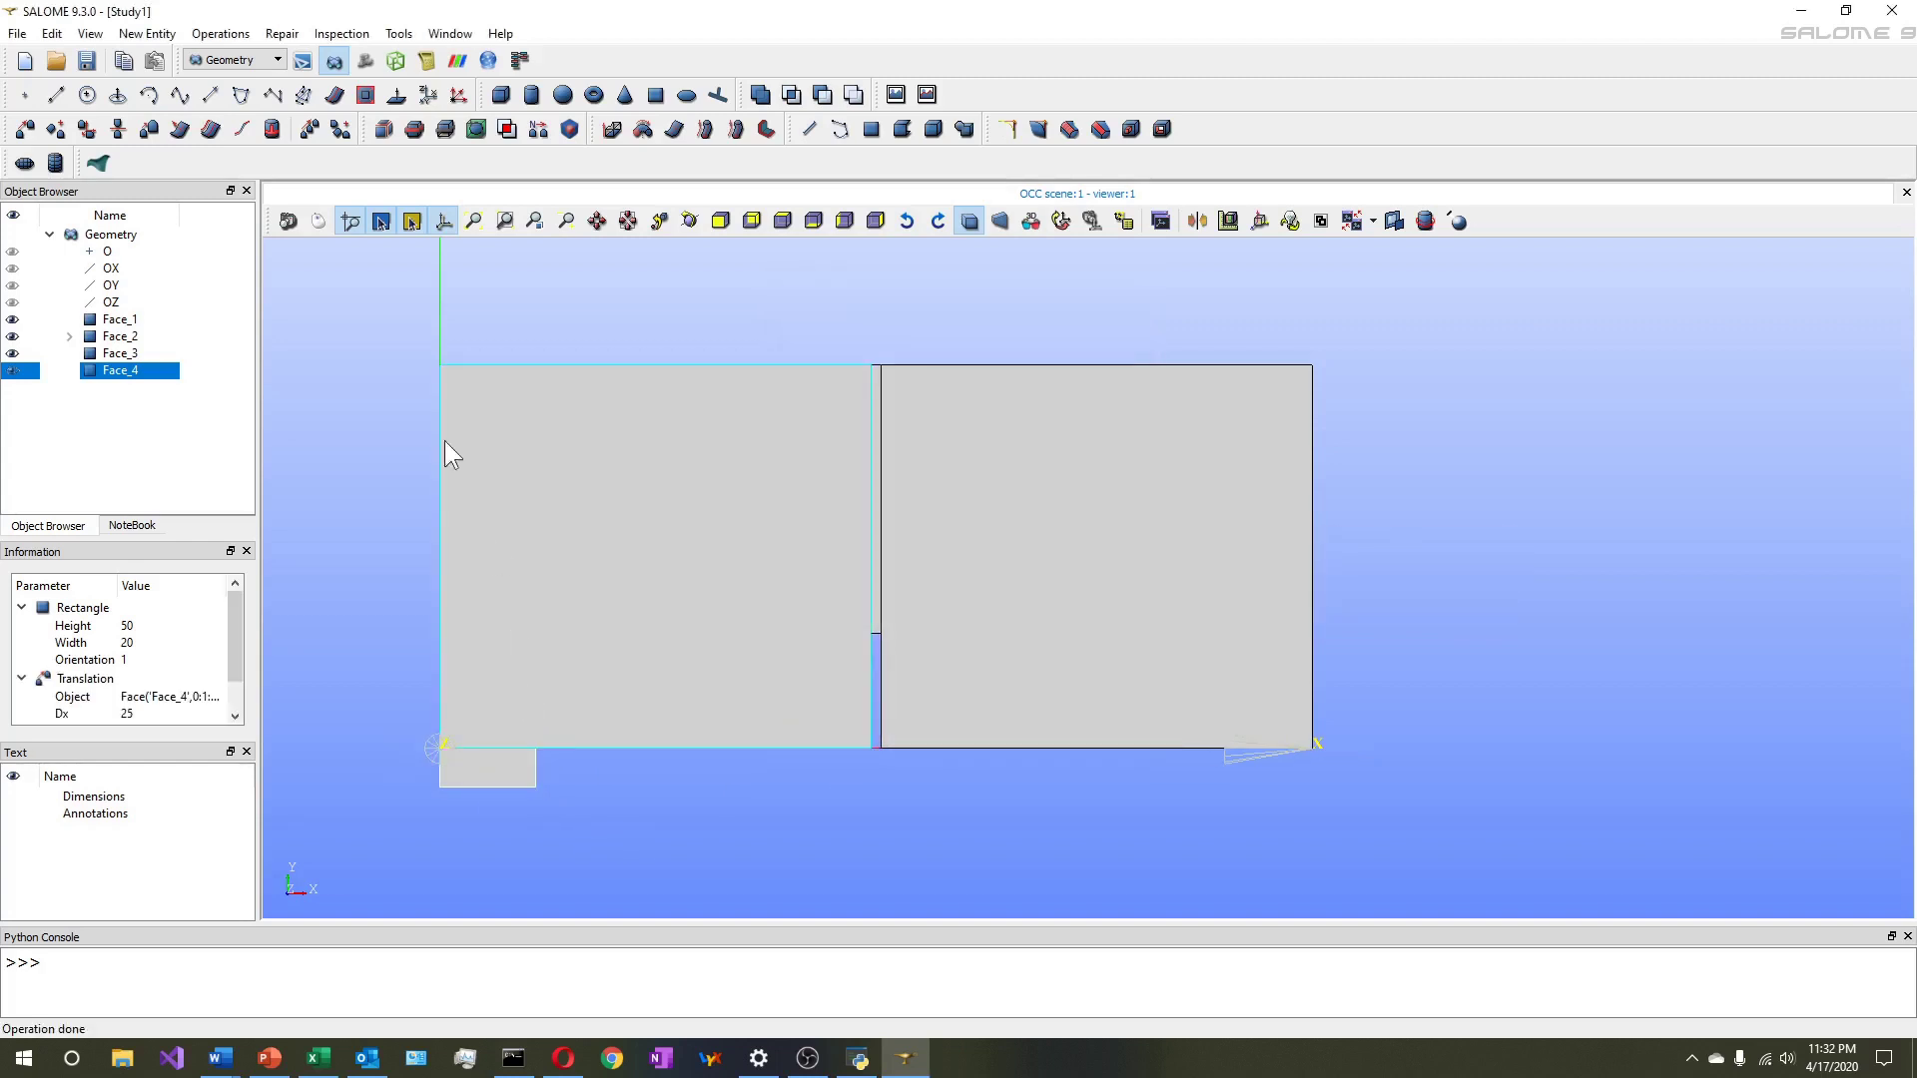
# Create a copy of Face_4 translated by Dx 405 as the second support plate, and show the original Face_4 again
pyautogui.click(220, 33)
pyautogui.moveTo(249, 80)
pyautogui.click(430, 80)
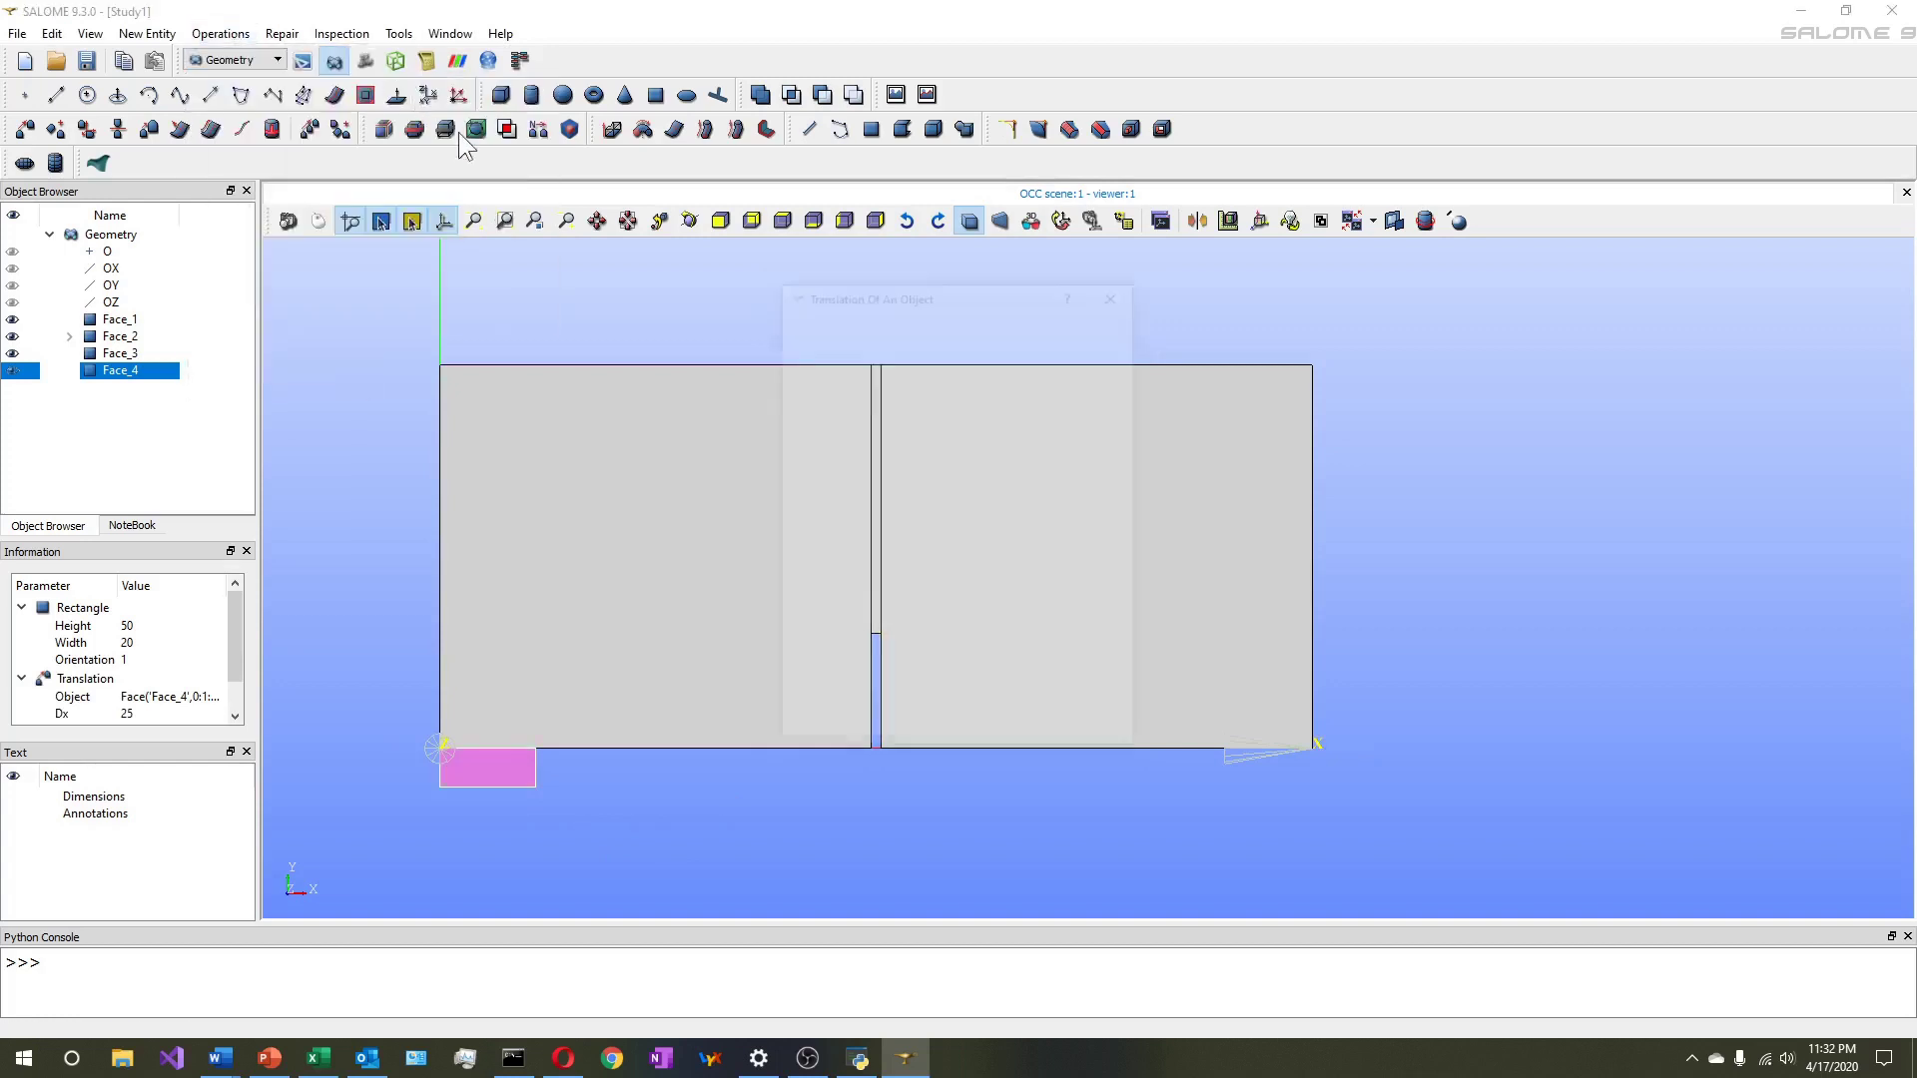
pyautogui.moveTo(984, 291); pyautogui.dragTo(602, 236)
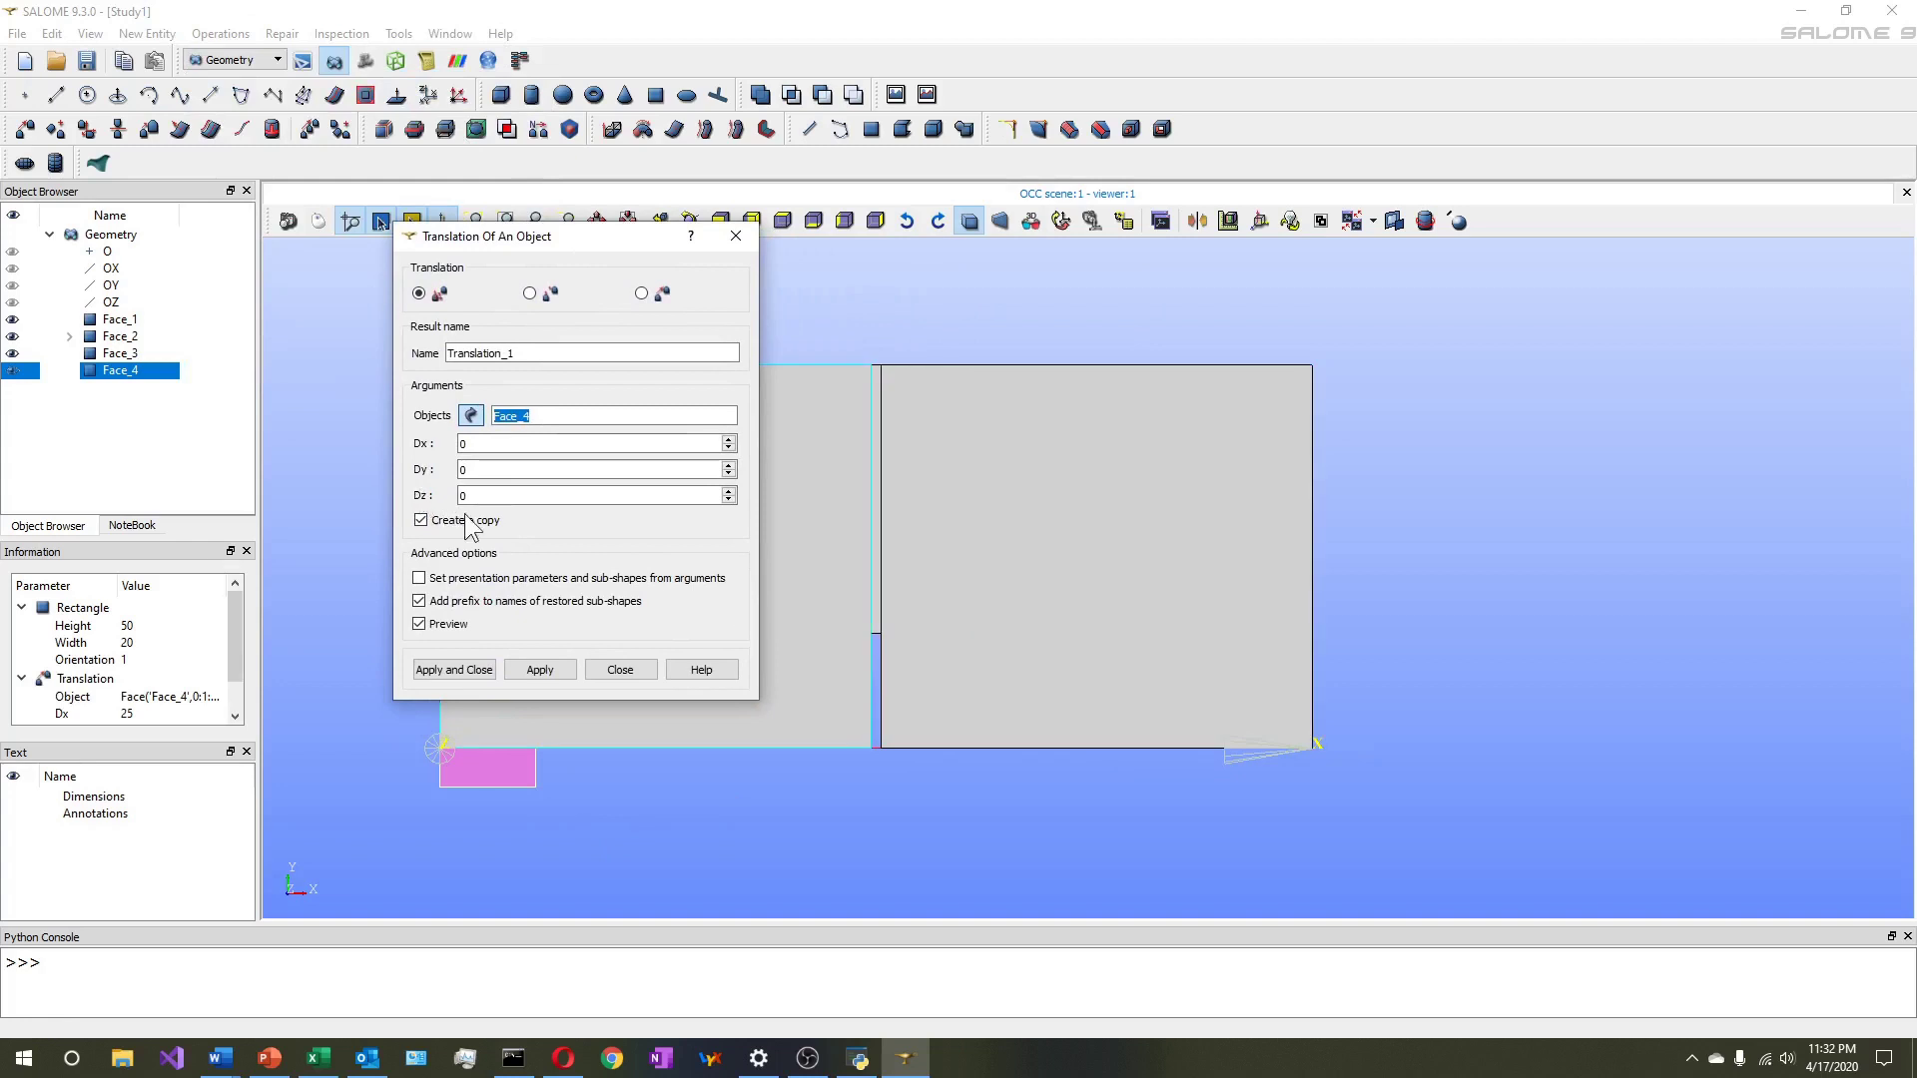
pyautogui.press('Tab')
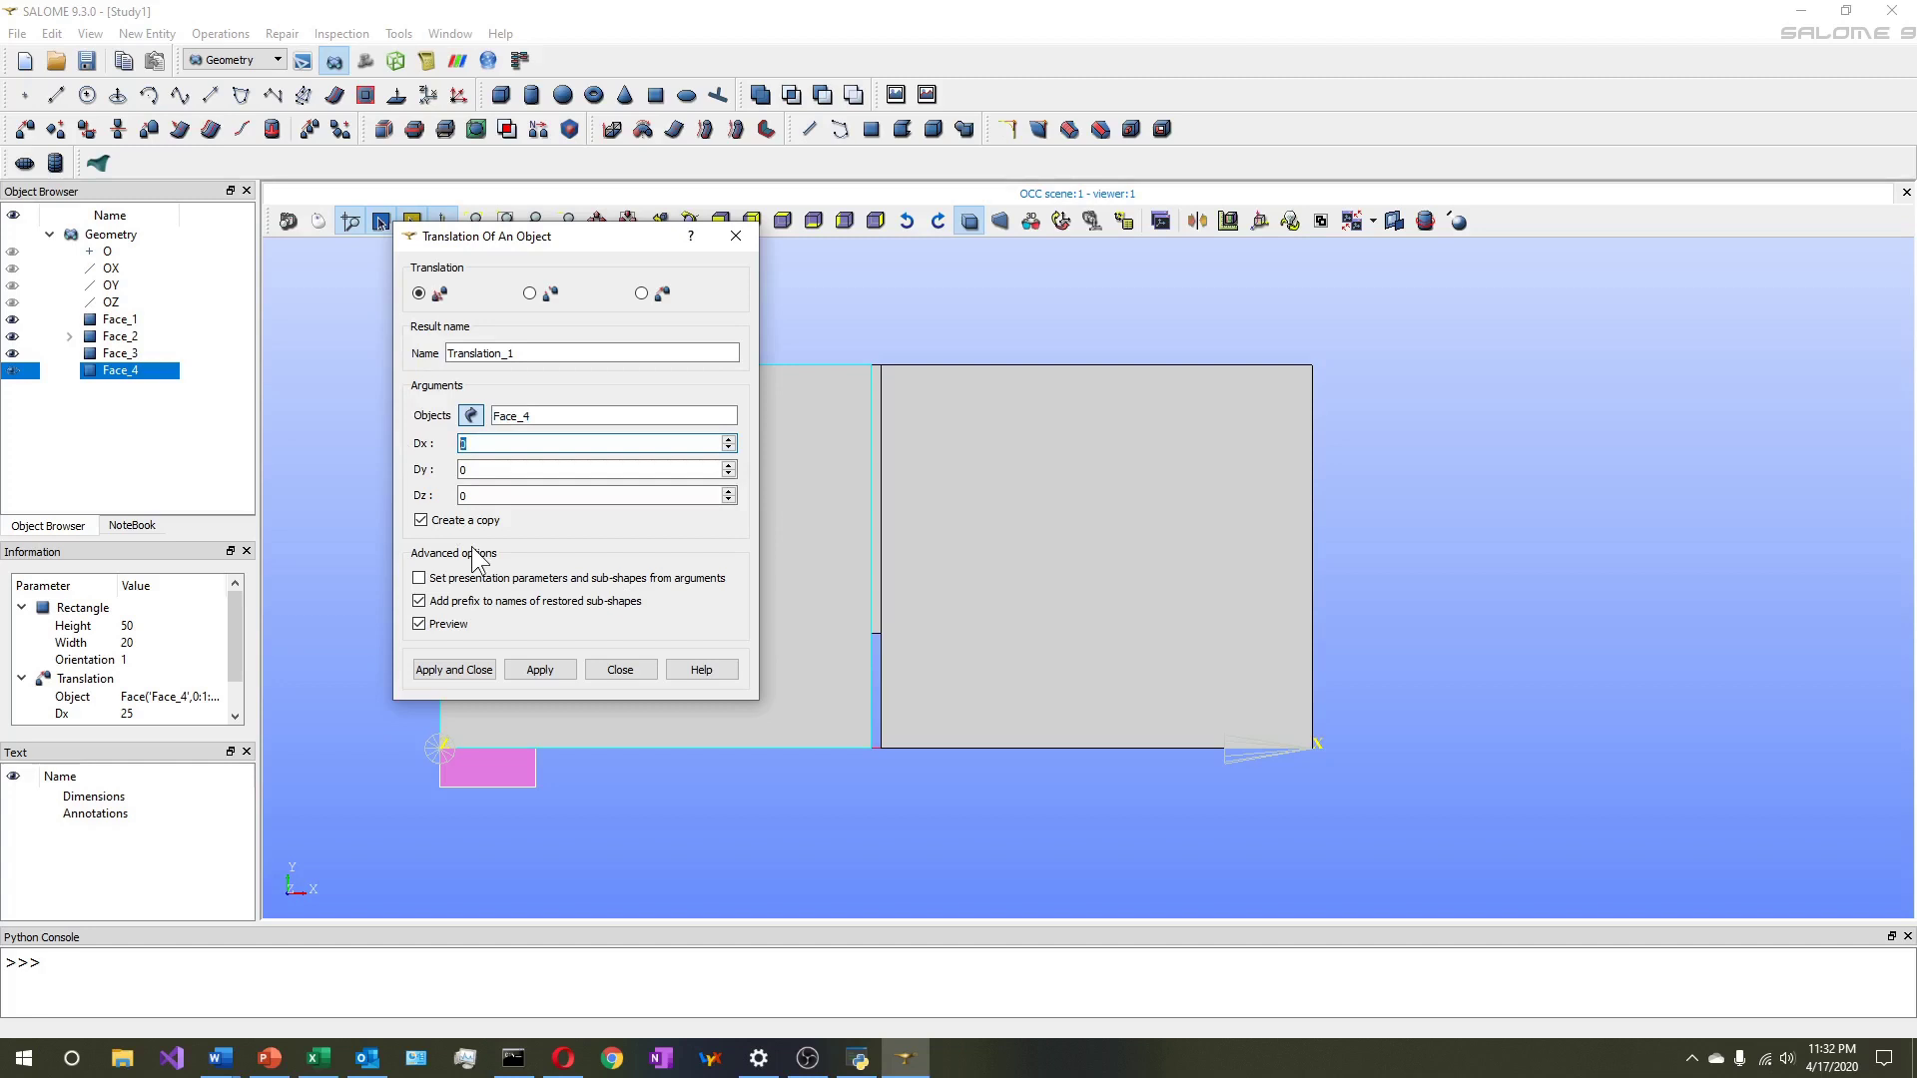
pyautogui.write('405')
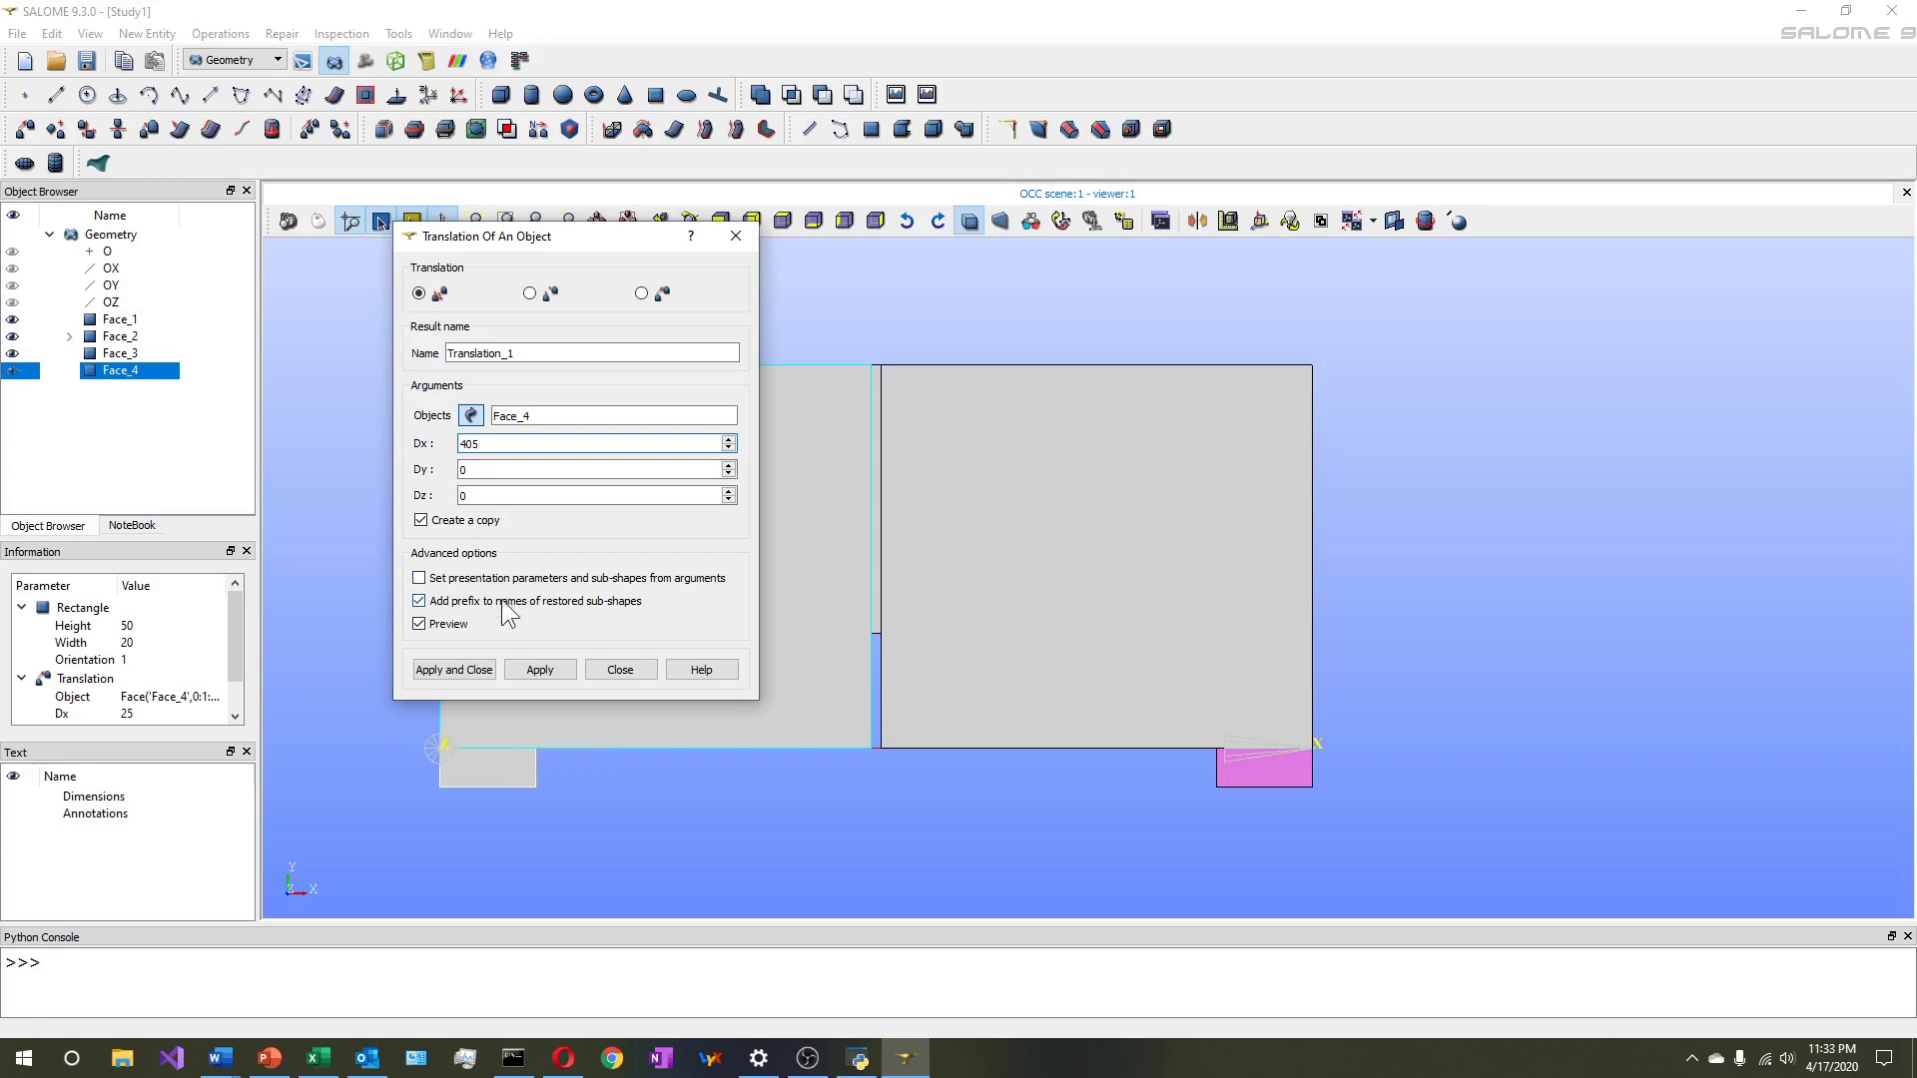
pyautogui.click(540, 668)
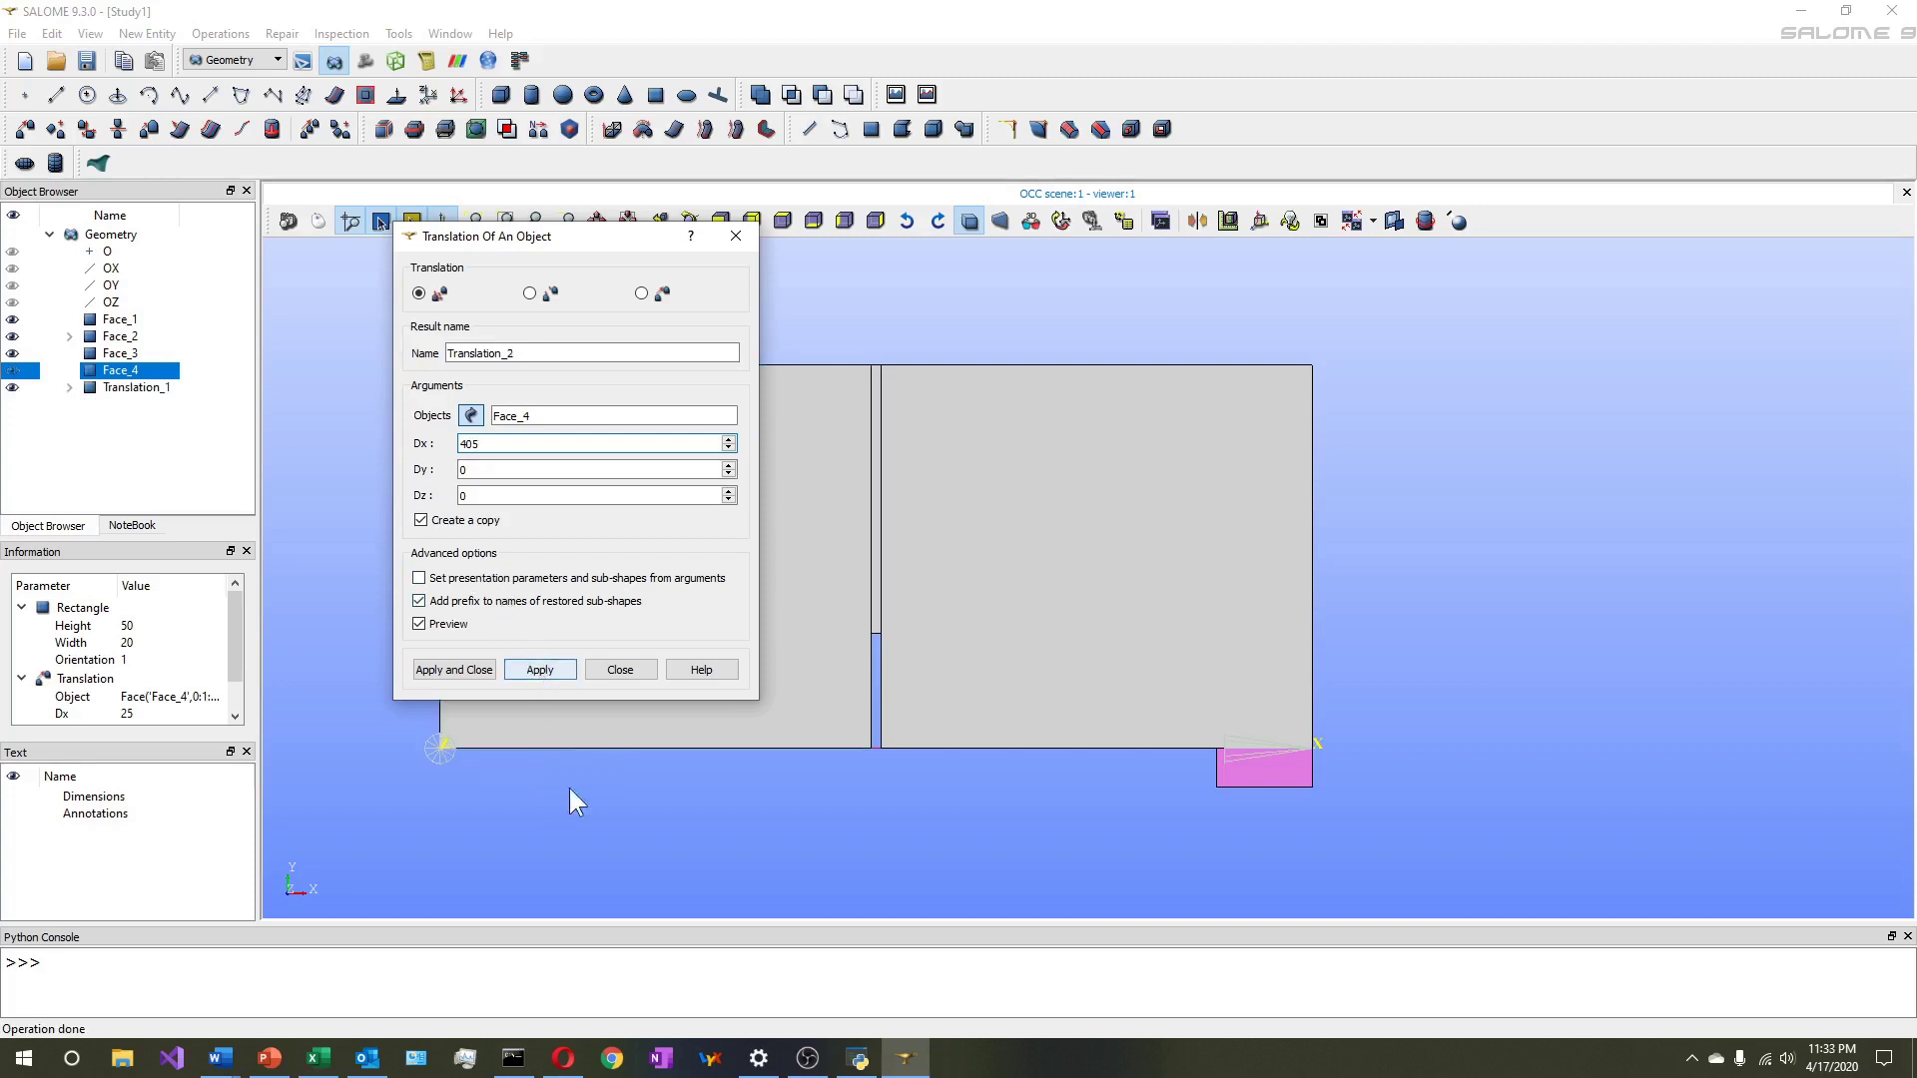
pyautogui.click(627, 670)
pyautogui.click(12, 370)
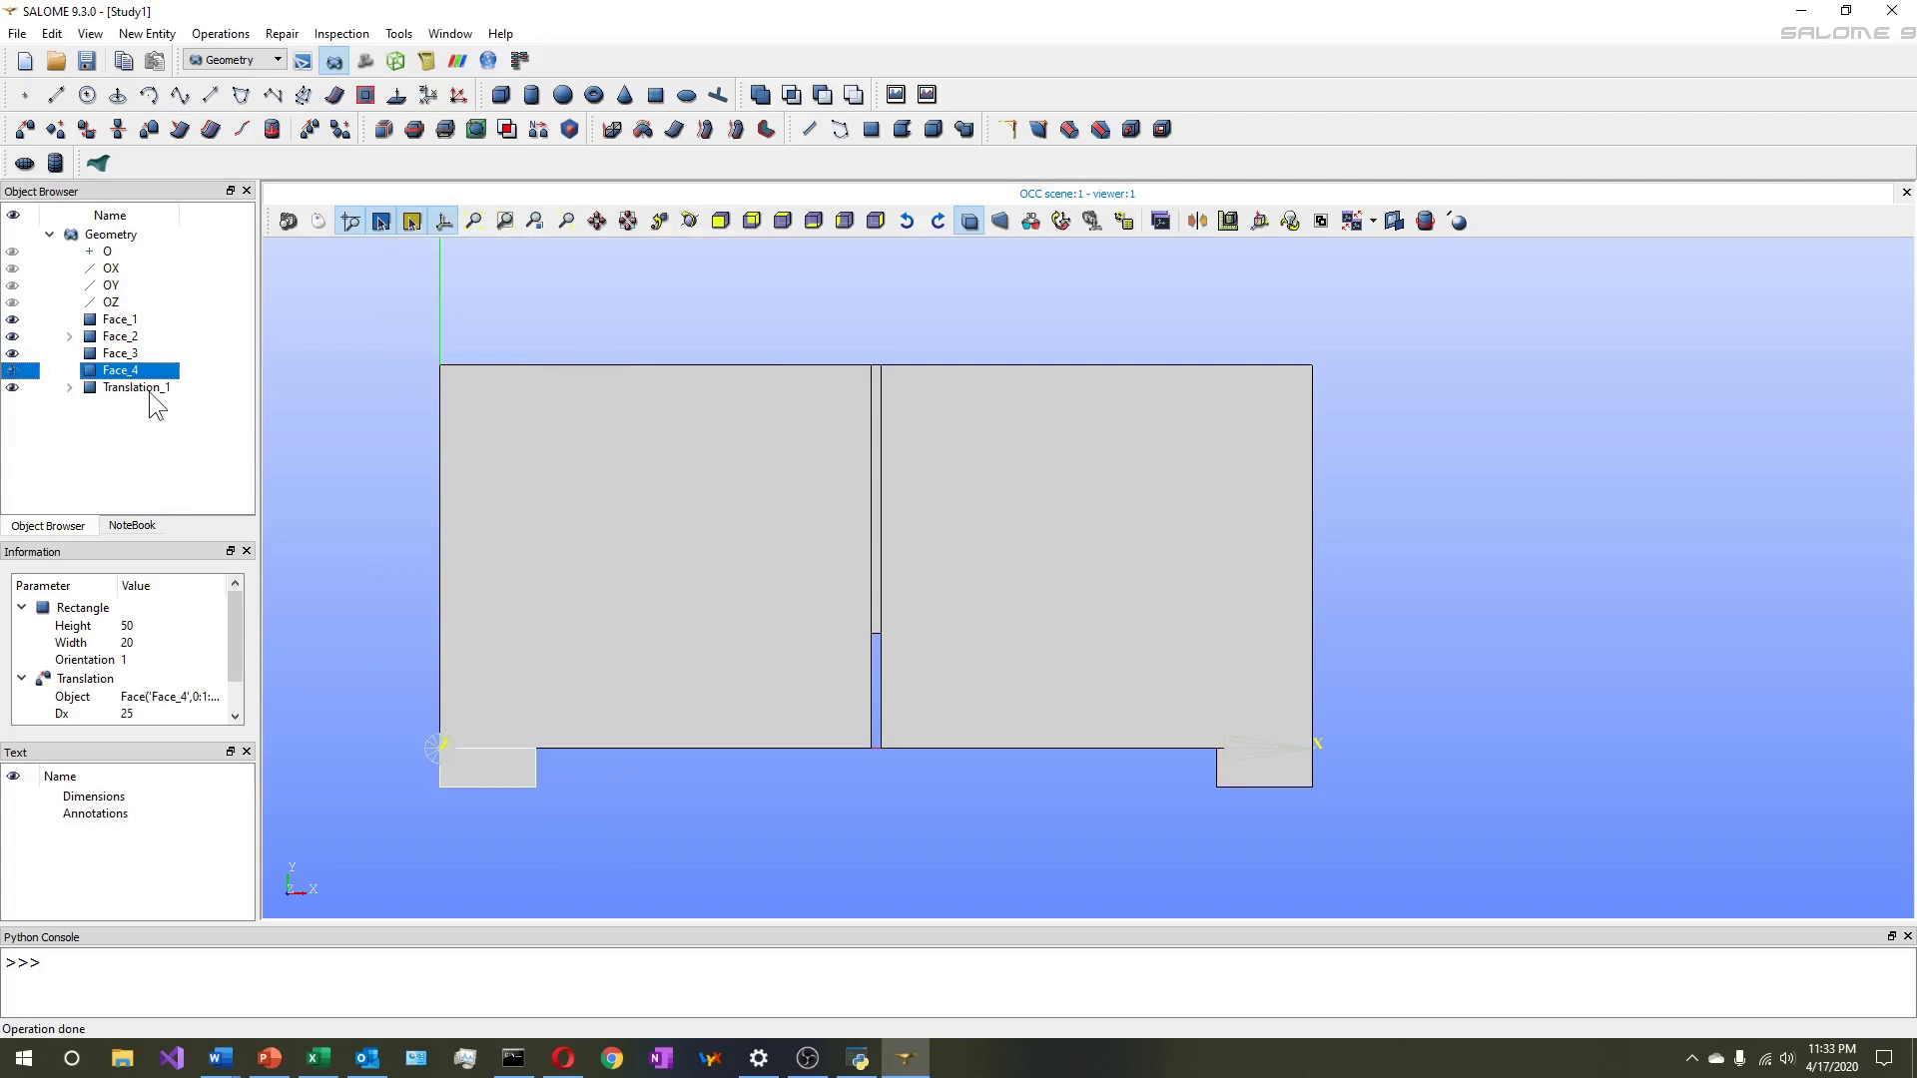
# Rename the translated support plate copy, Translation_1, as Face_5
pyautogui.click(149, 389)
pyautogui.press('F2')
pyautogui.write('F')
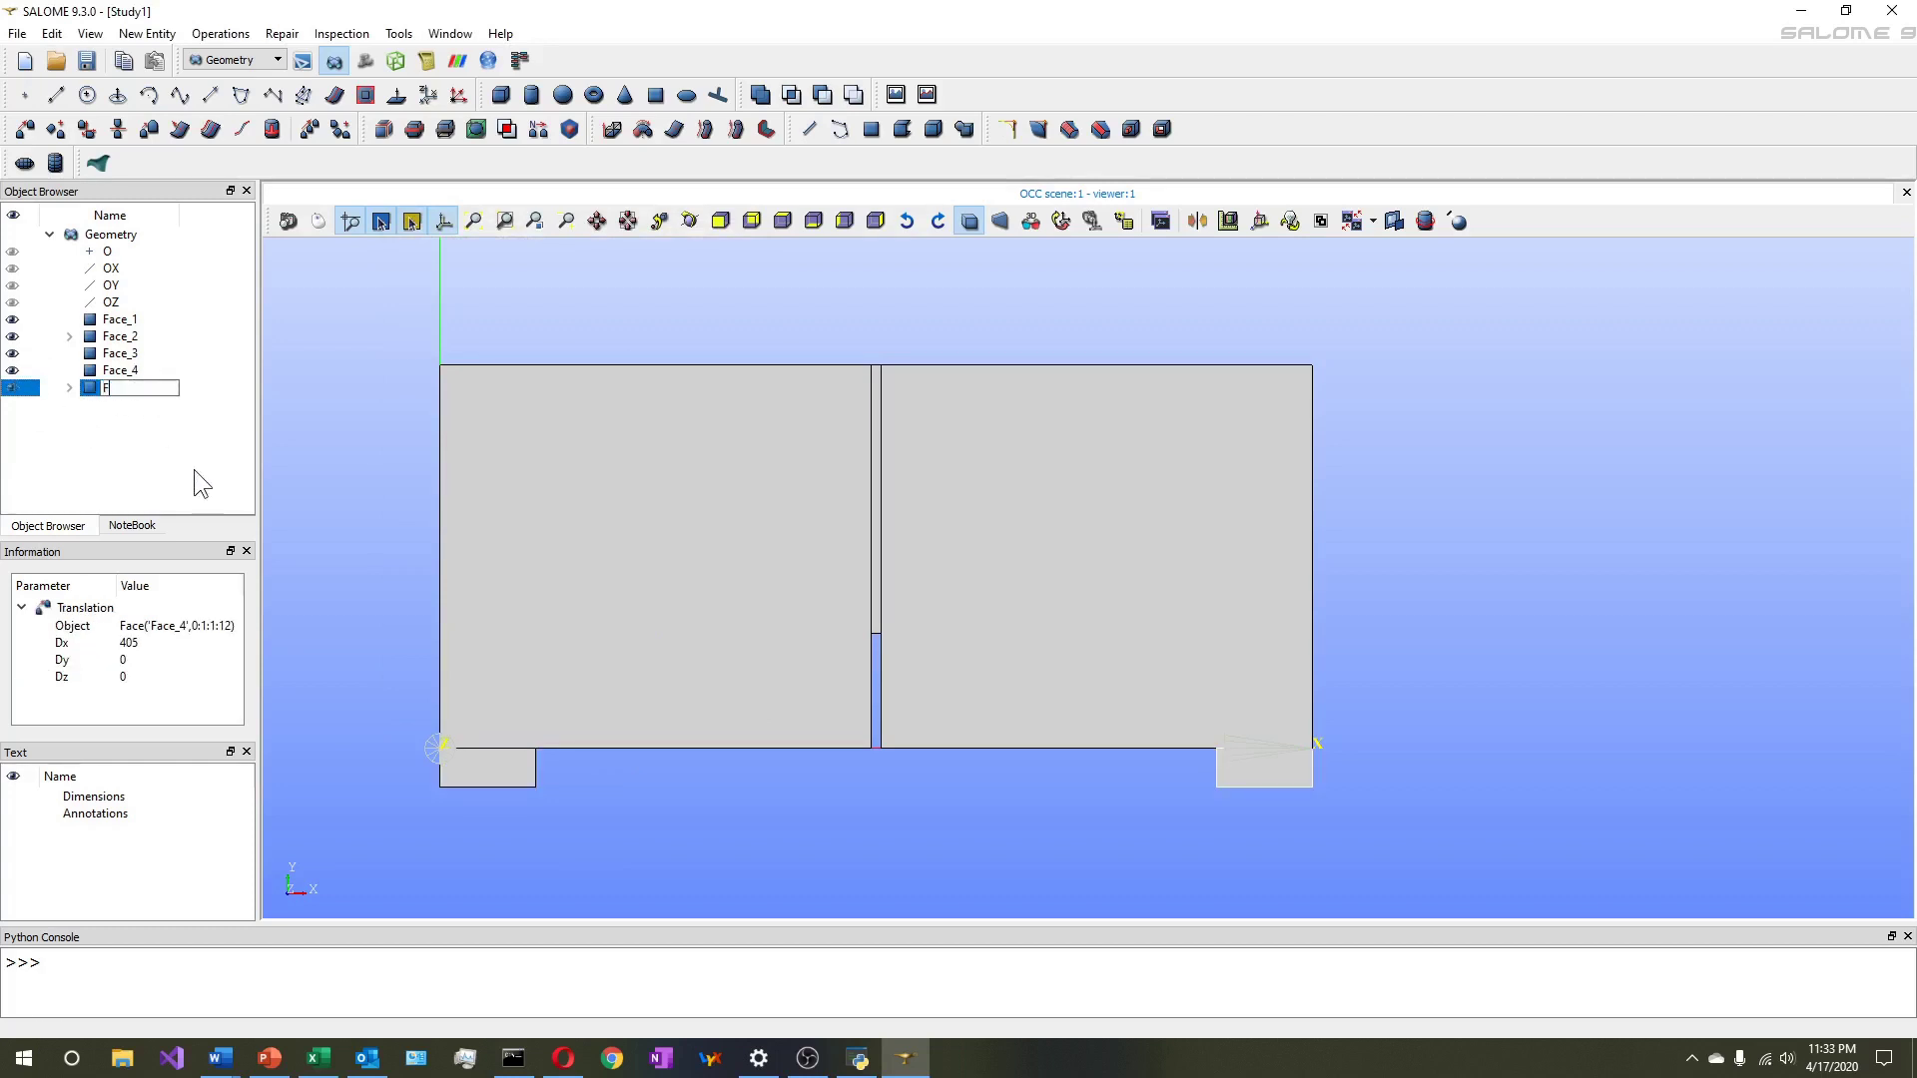
pyautogui.write('ace_5')
pyautogui.press('Return')
pyautogui.click(737, 846)
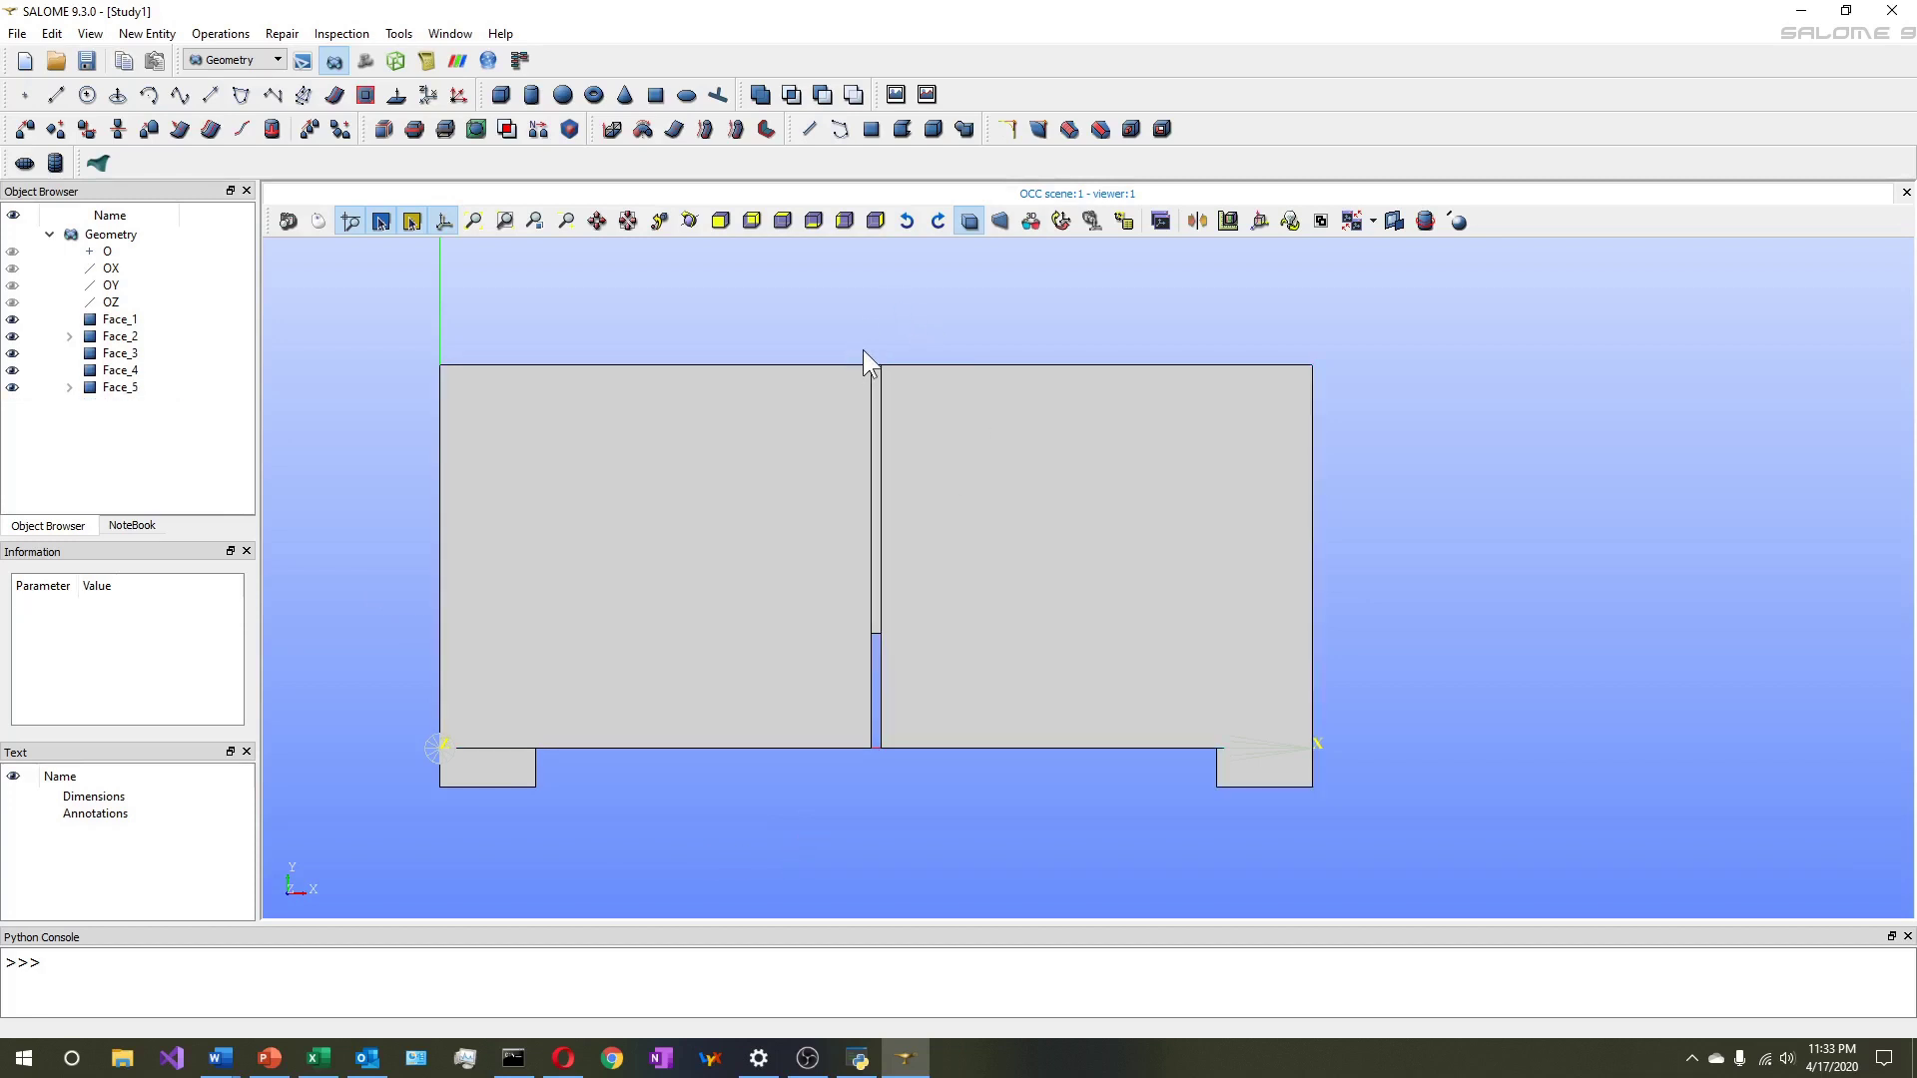
# Create a copy of Face_4 translated by Dx 202.5 and Dy 220, centred on top of the beam
pyautogui.click(494, 776)
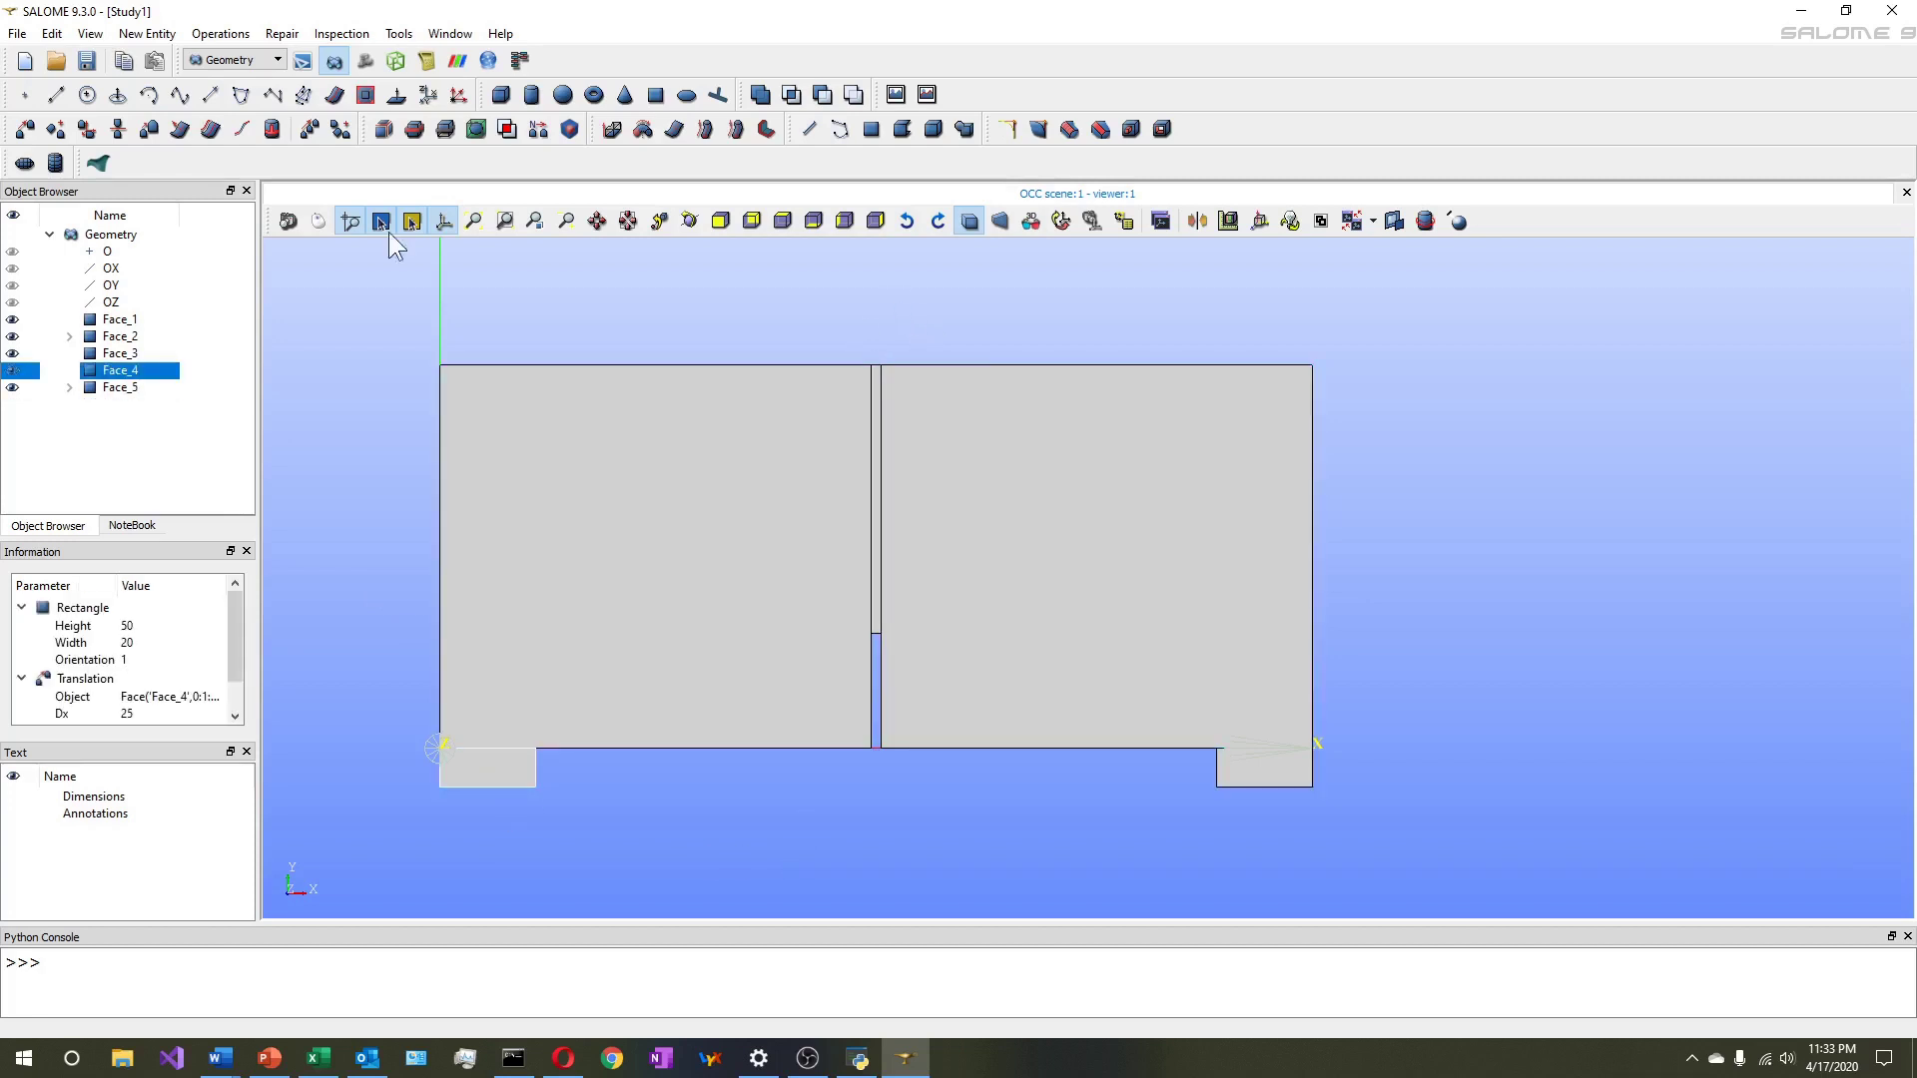
pyautogui.click(220, 34)
pyautogui.moveTo(242, 78)
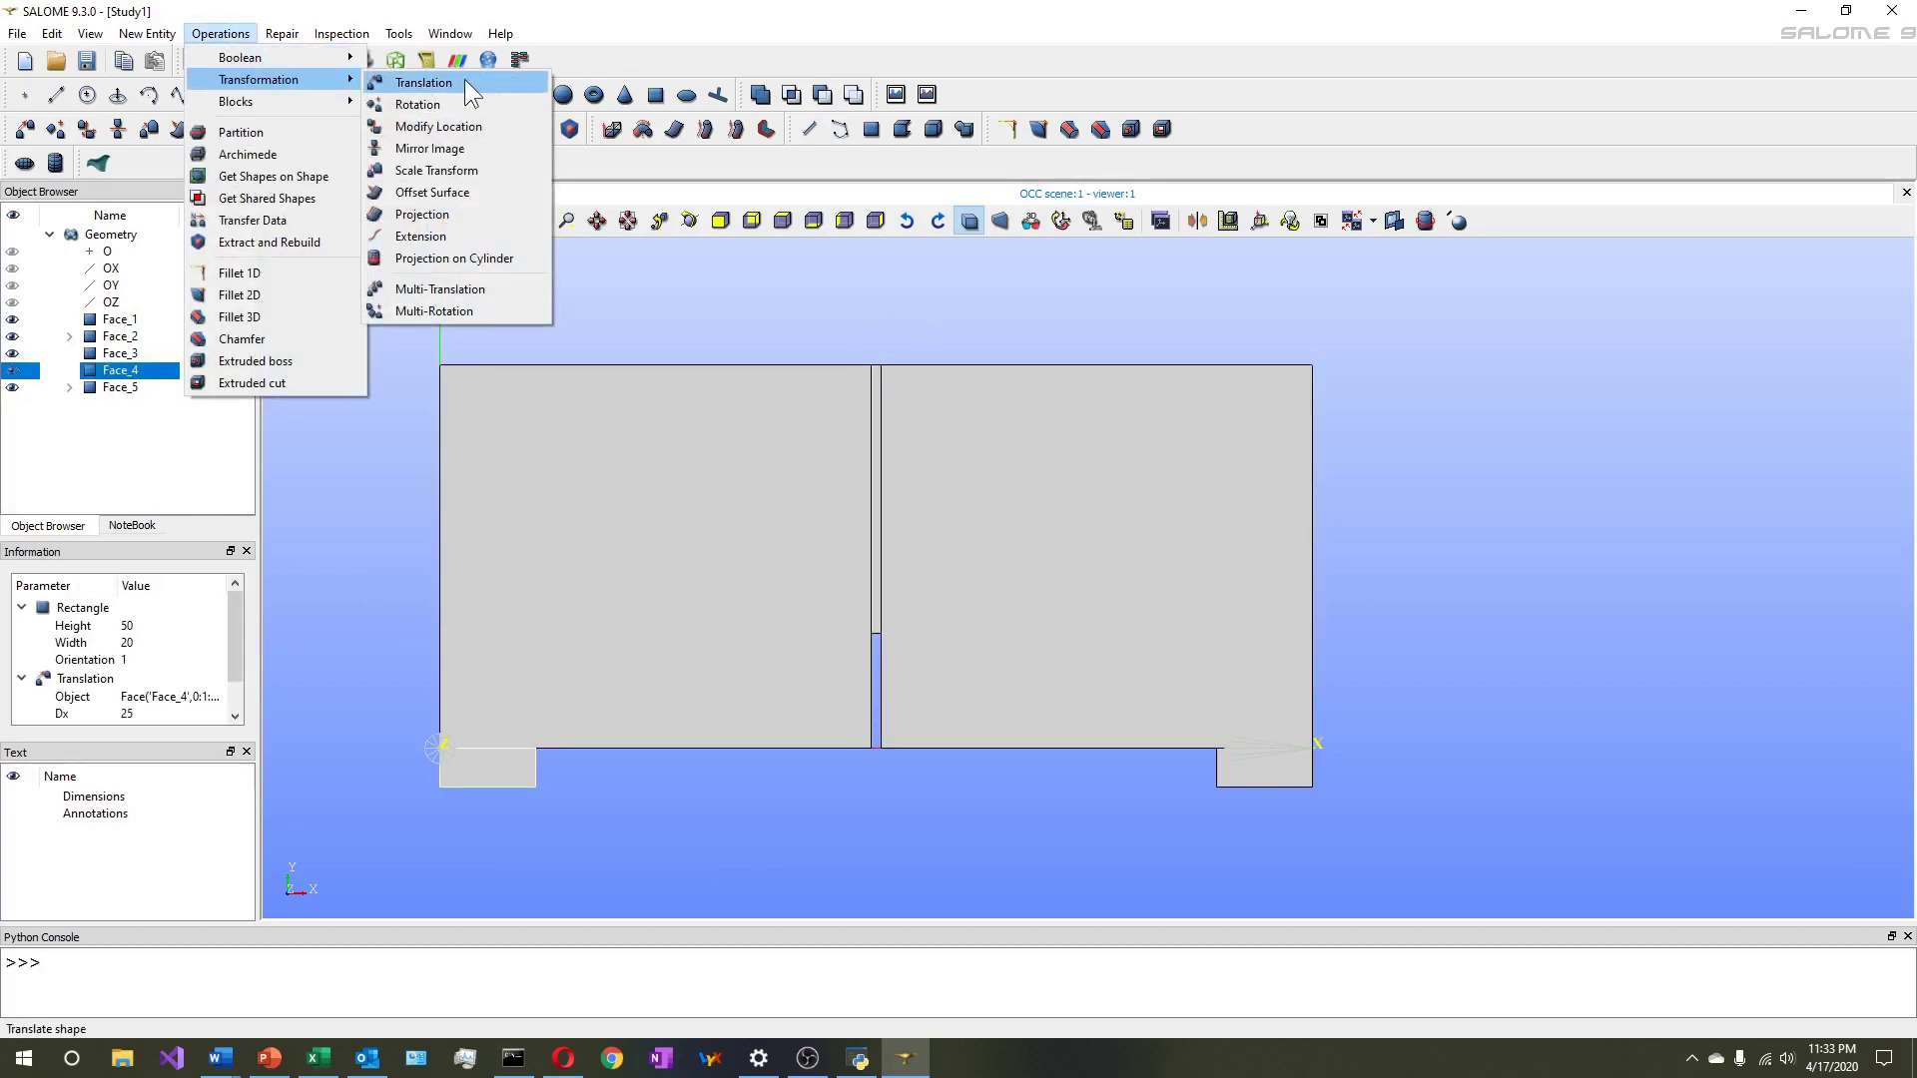
pyautogui.click(464, 82)
pyautogui.moveTo(953, 291); pyautogui.dragTo(1509, 312)
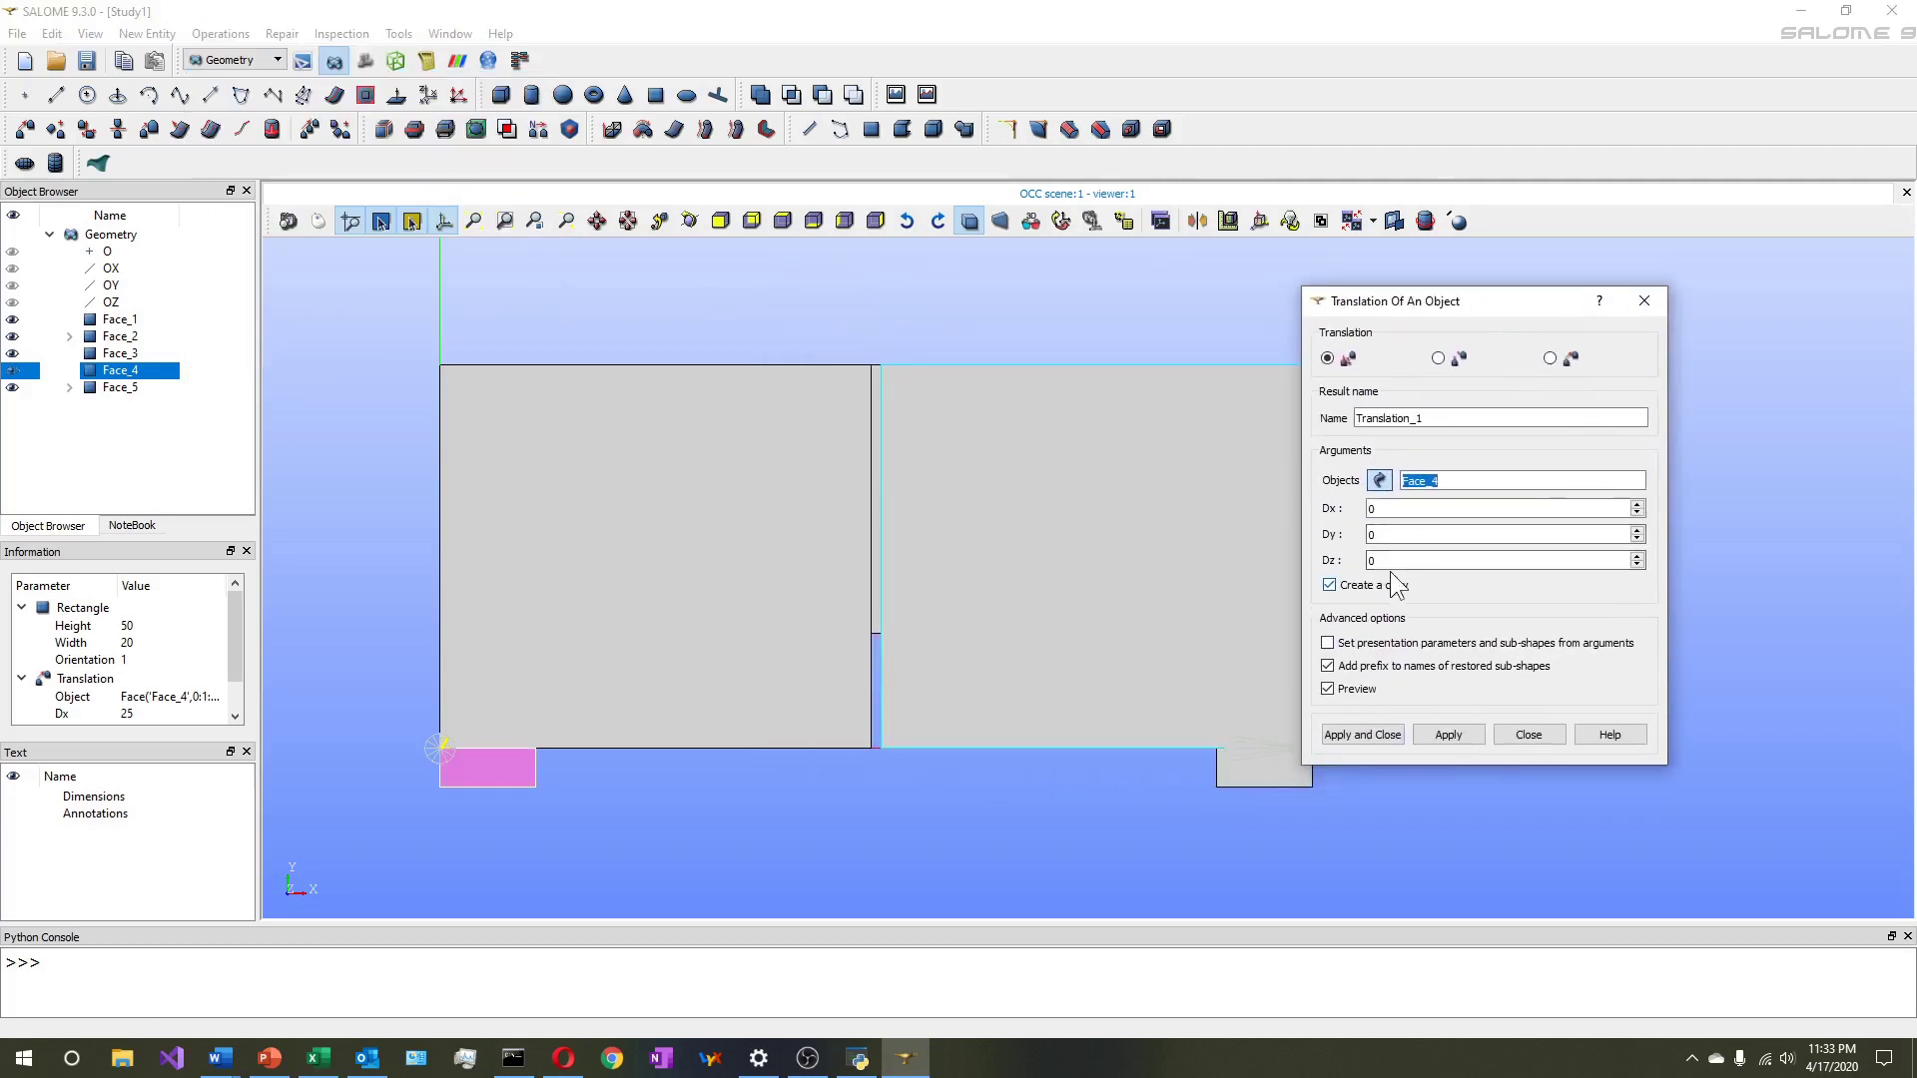
pyautogui.moveTo(1390, 561); pyautogui.dragTo(1354, 537)
pyautogui.write('220')
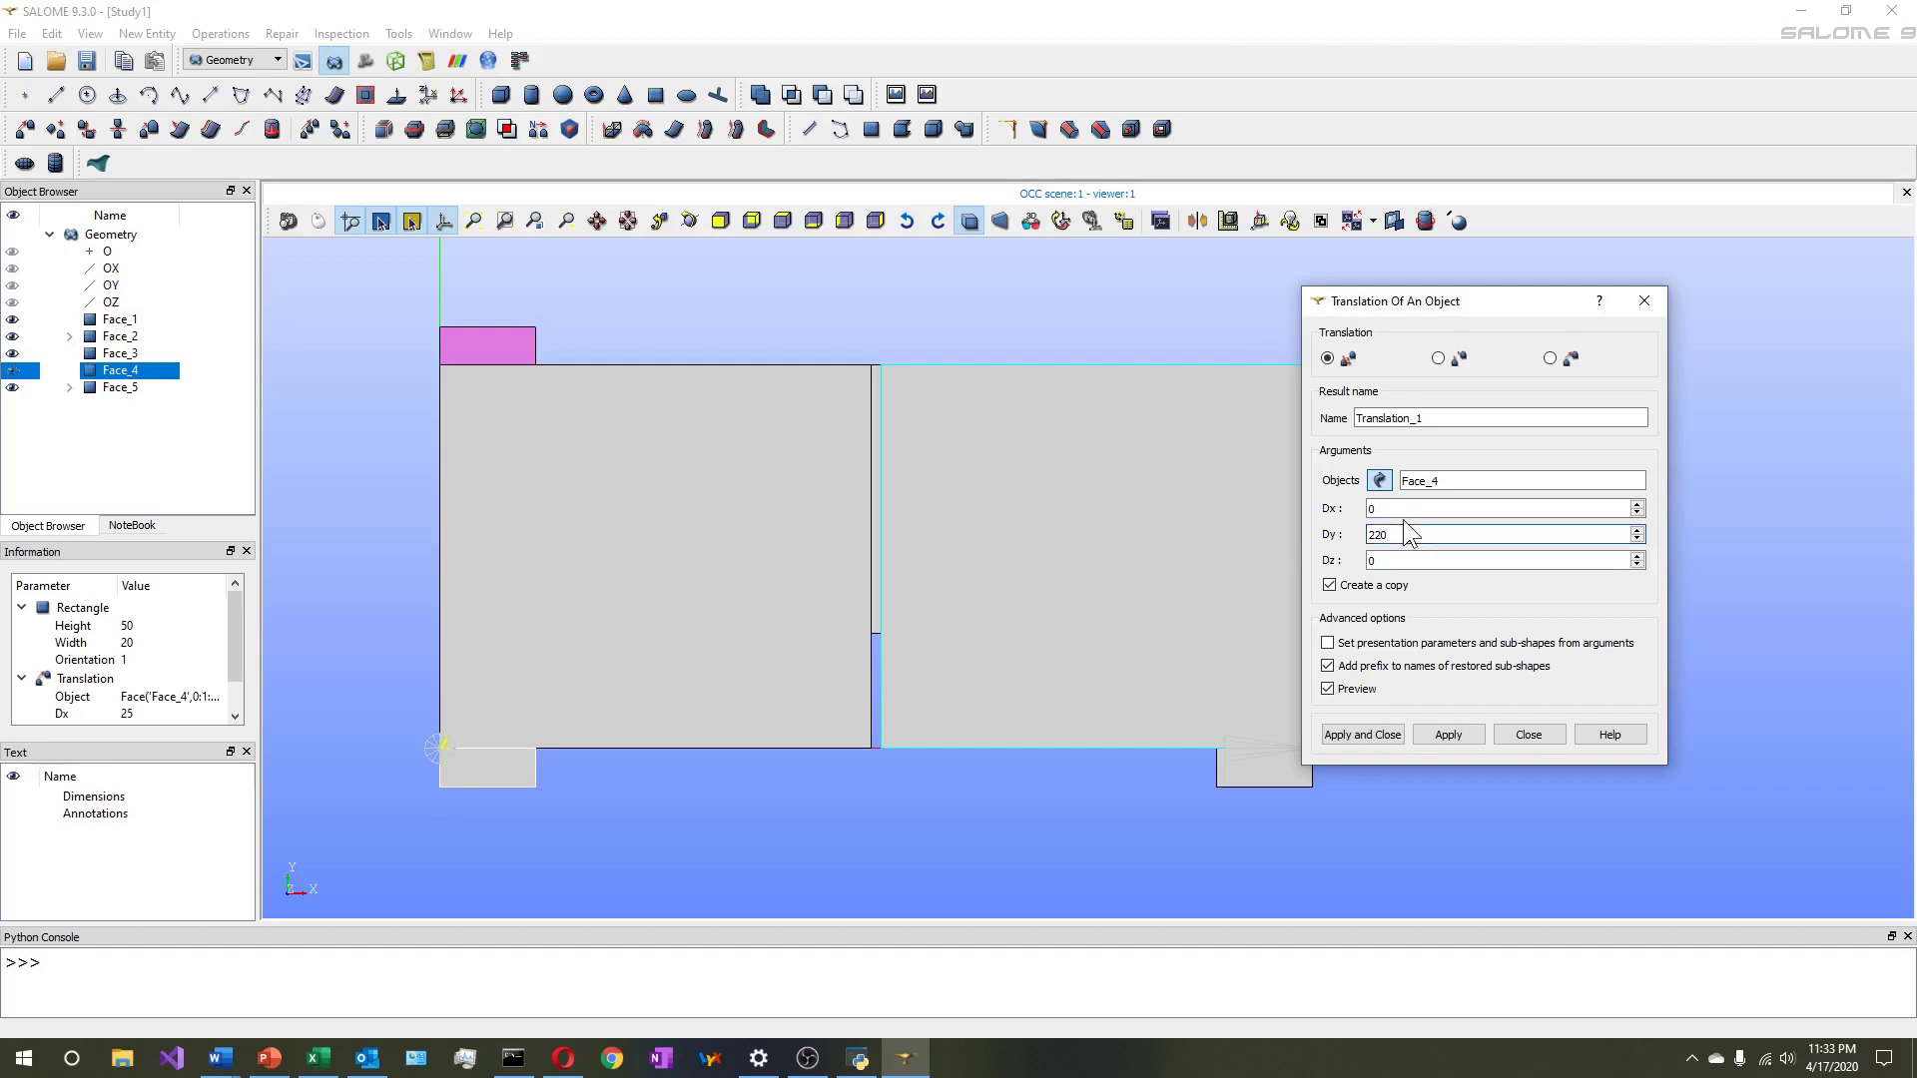
pyautogui.moveTo(1404, 509); pyautogui.dragTo(1290, 510)
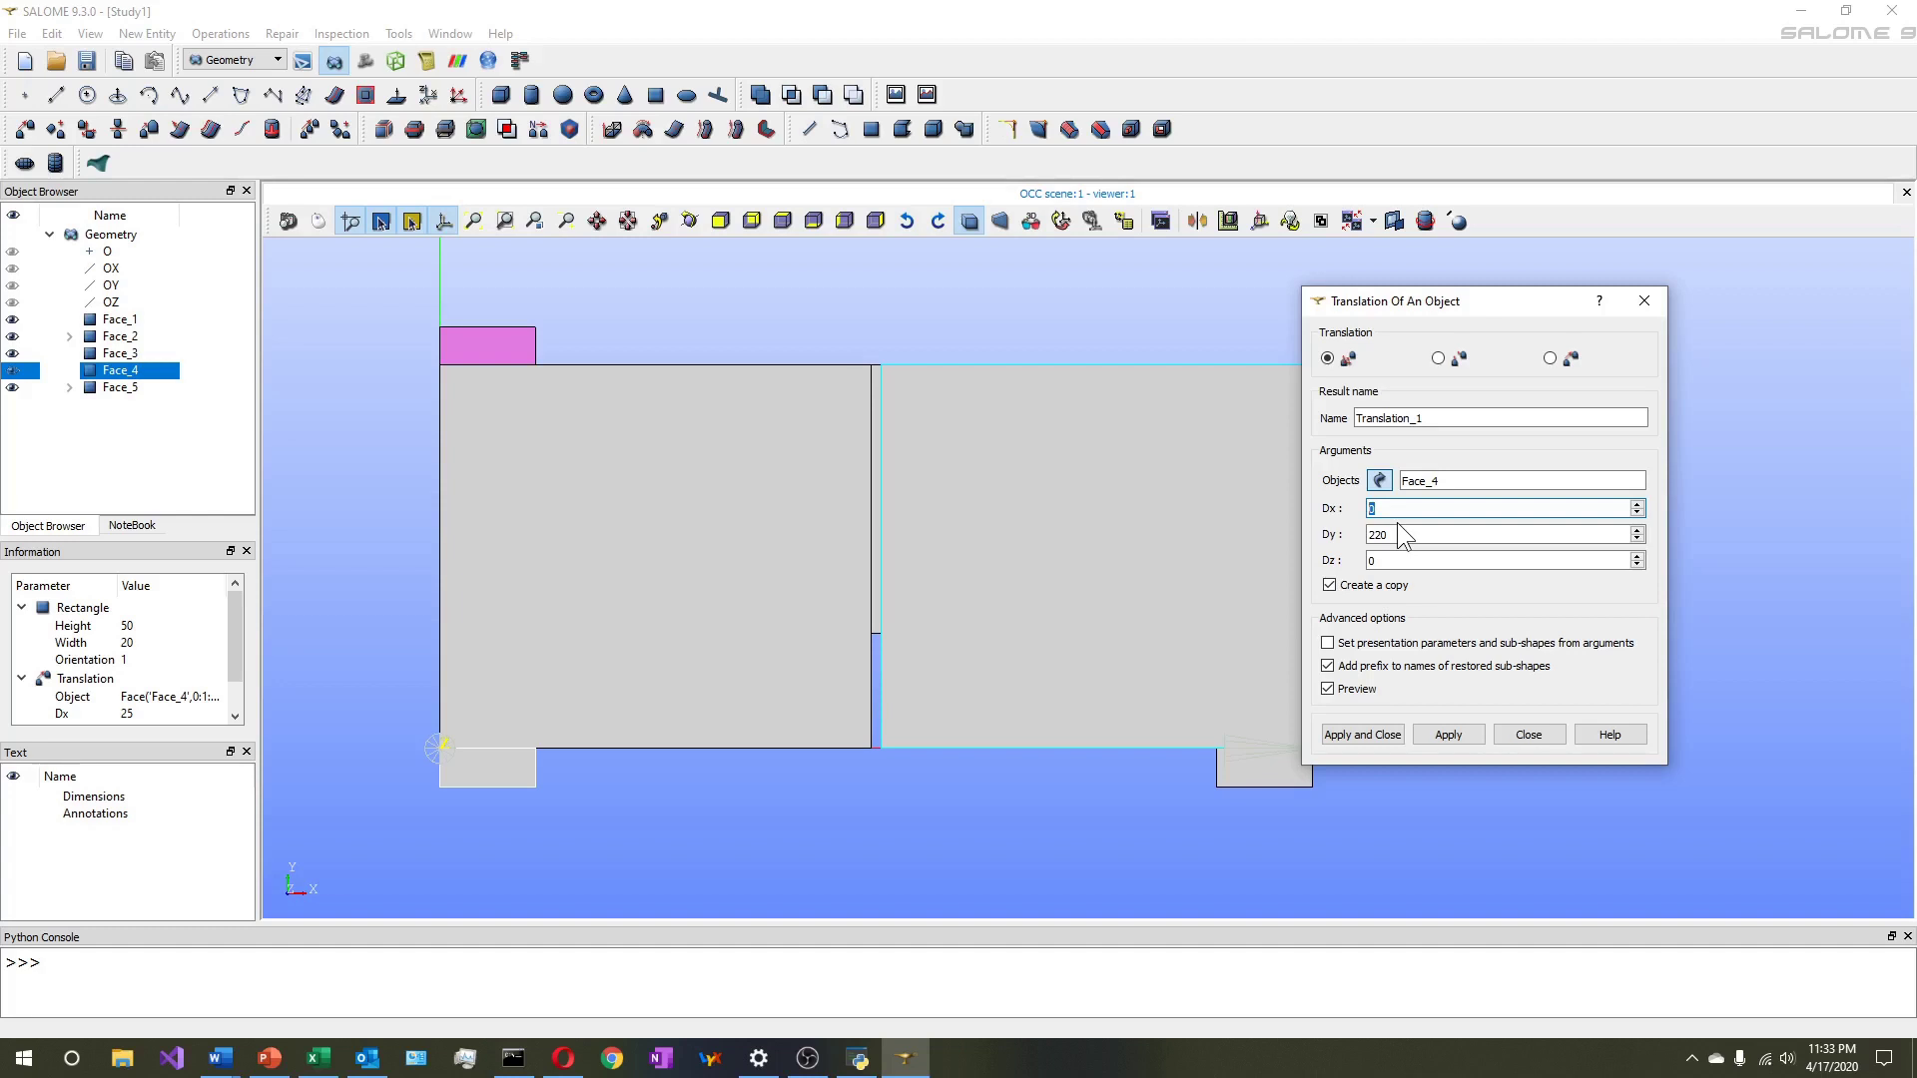
pyautogui.write('227')
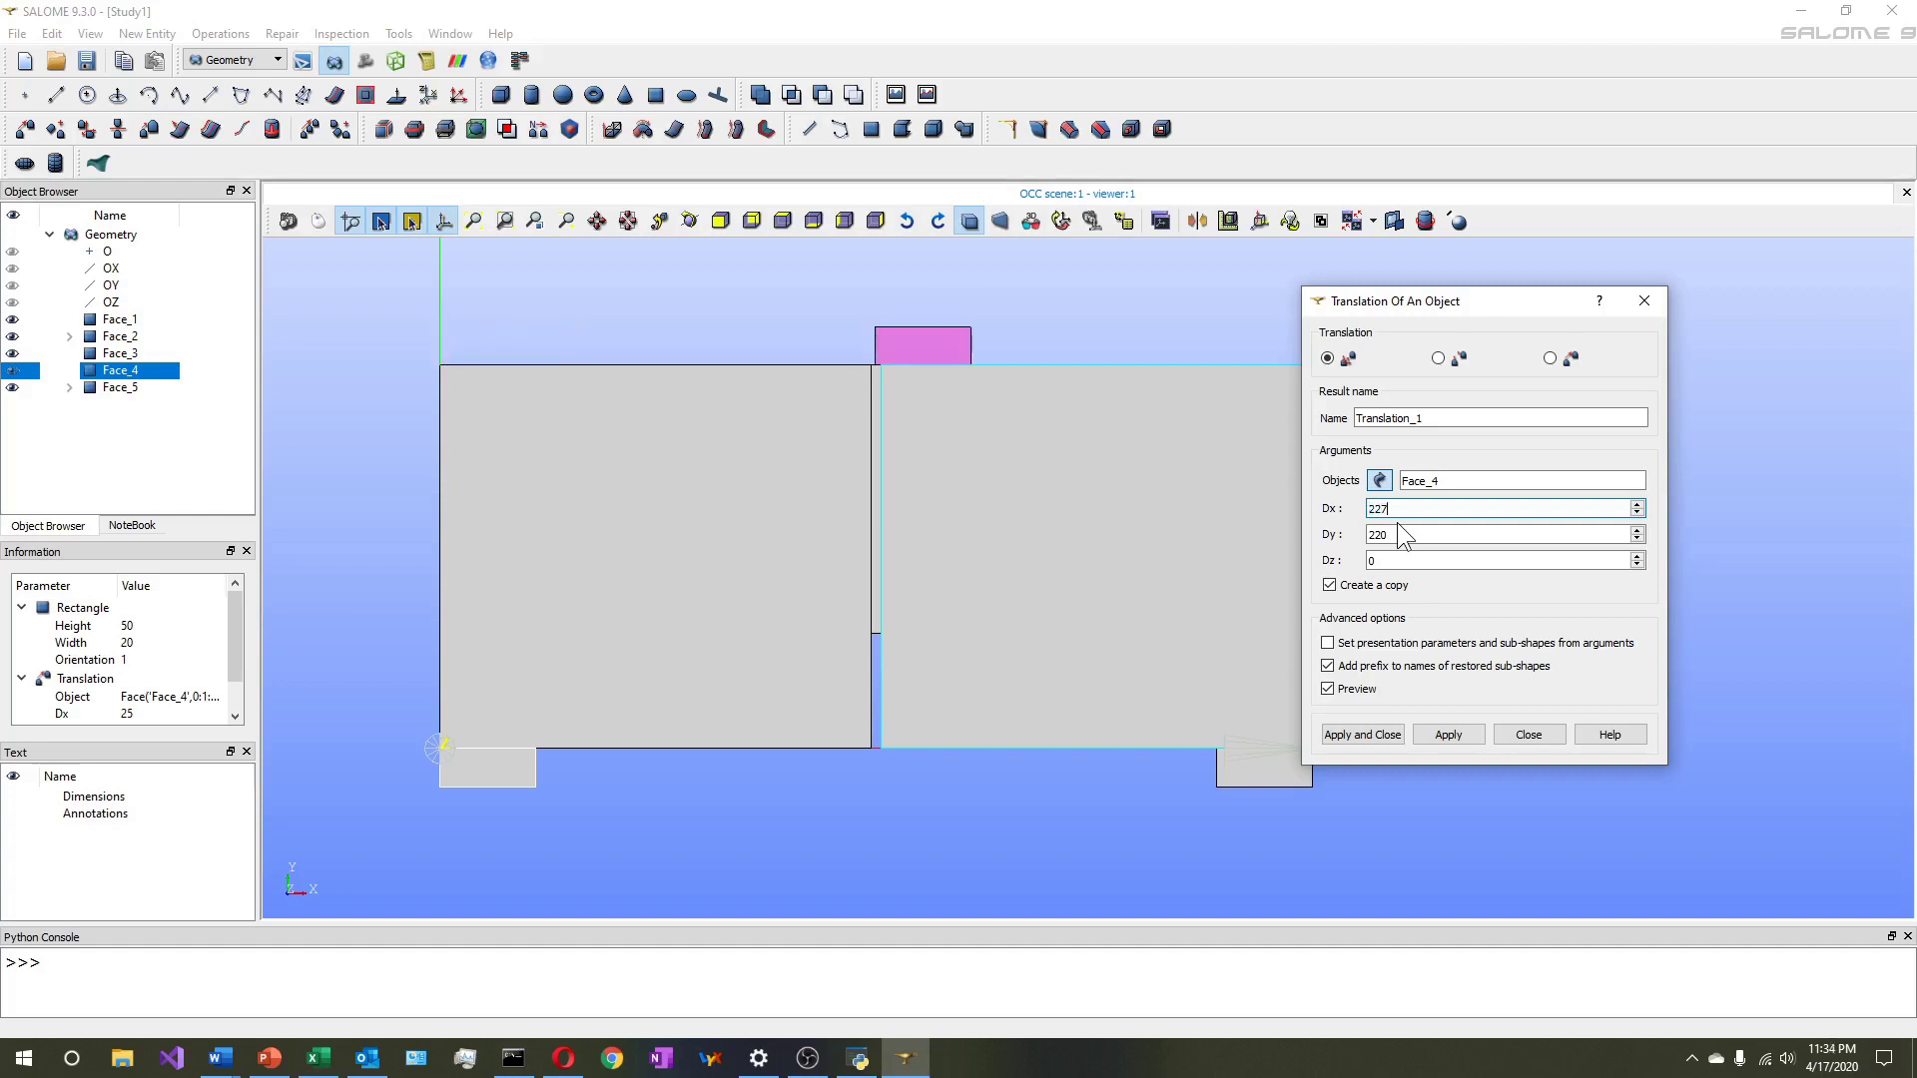
pyautogui.write('.5')
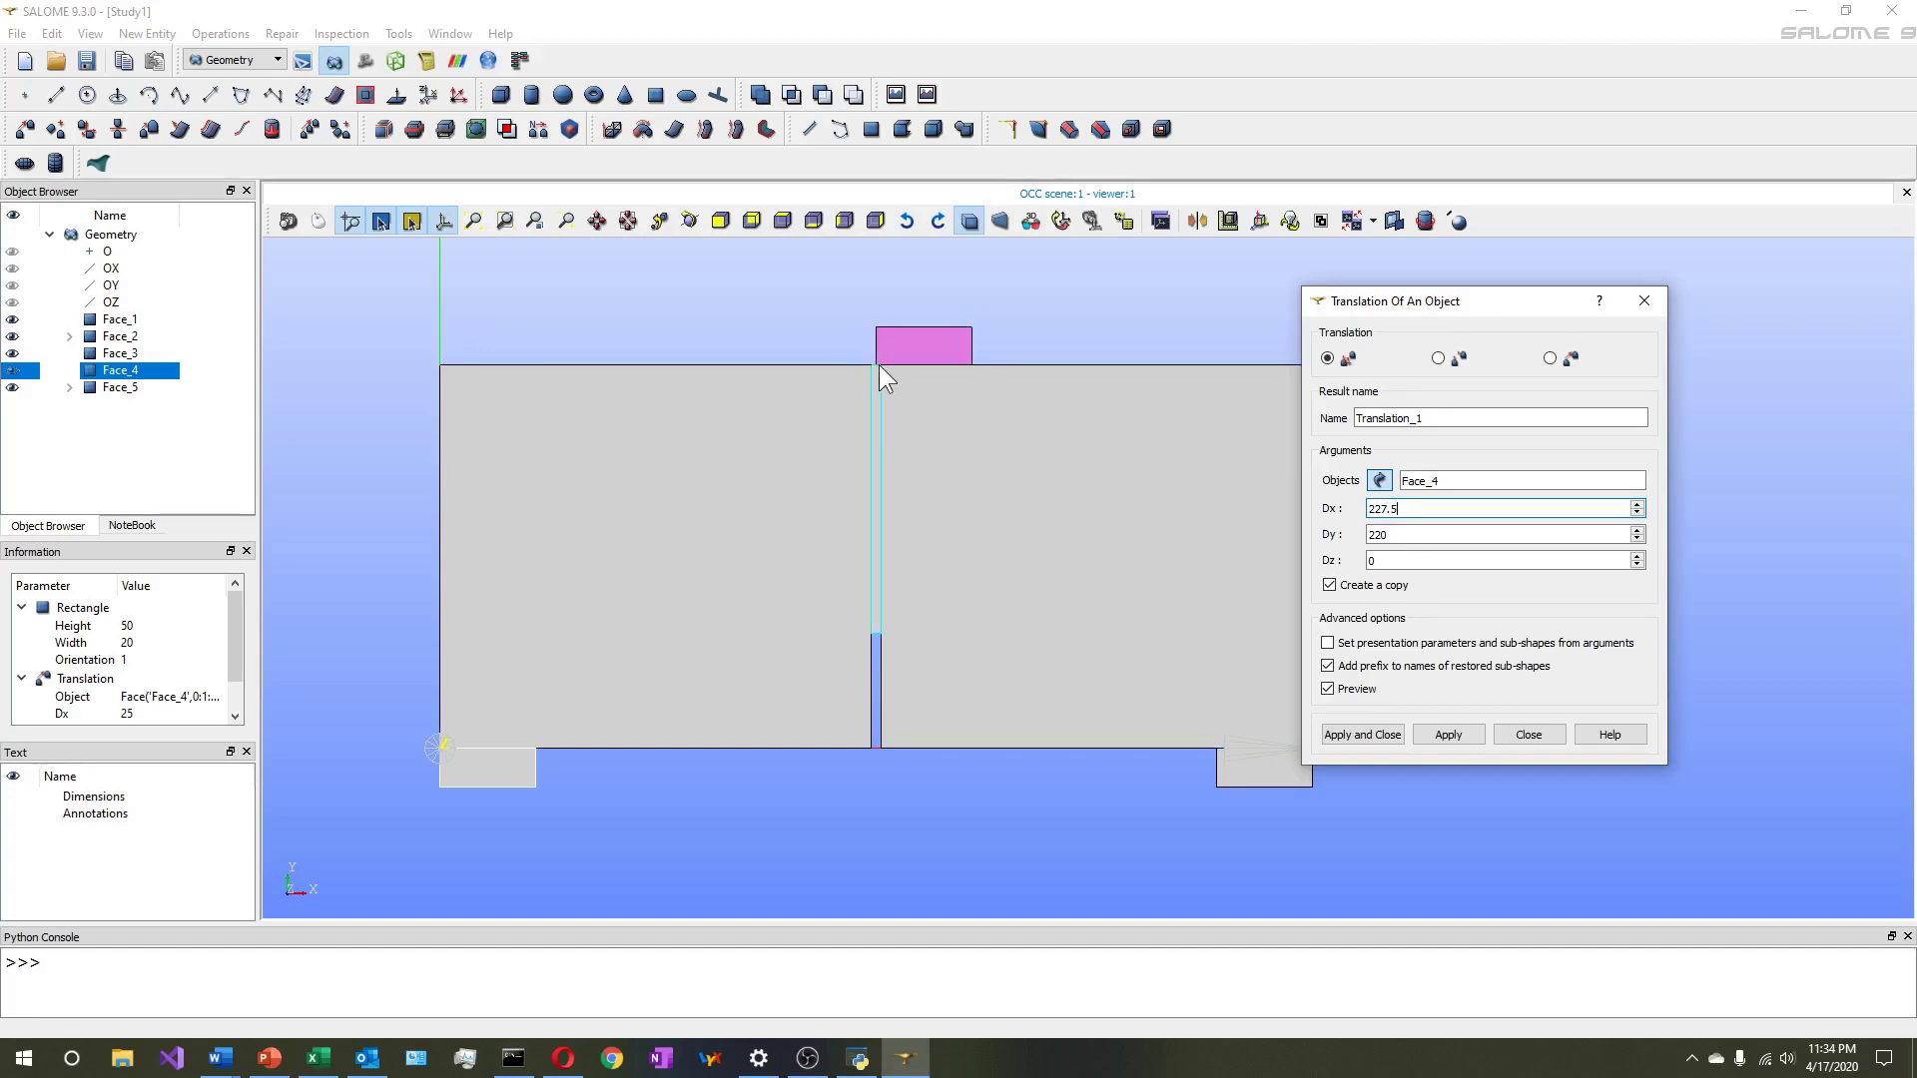
pyautogui.moveTo(1375, 509); pyautogui.dragTo(1388, 509)
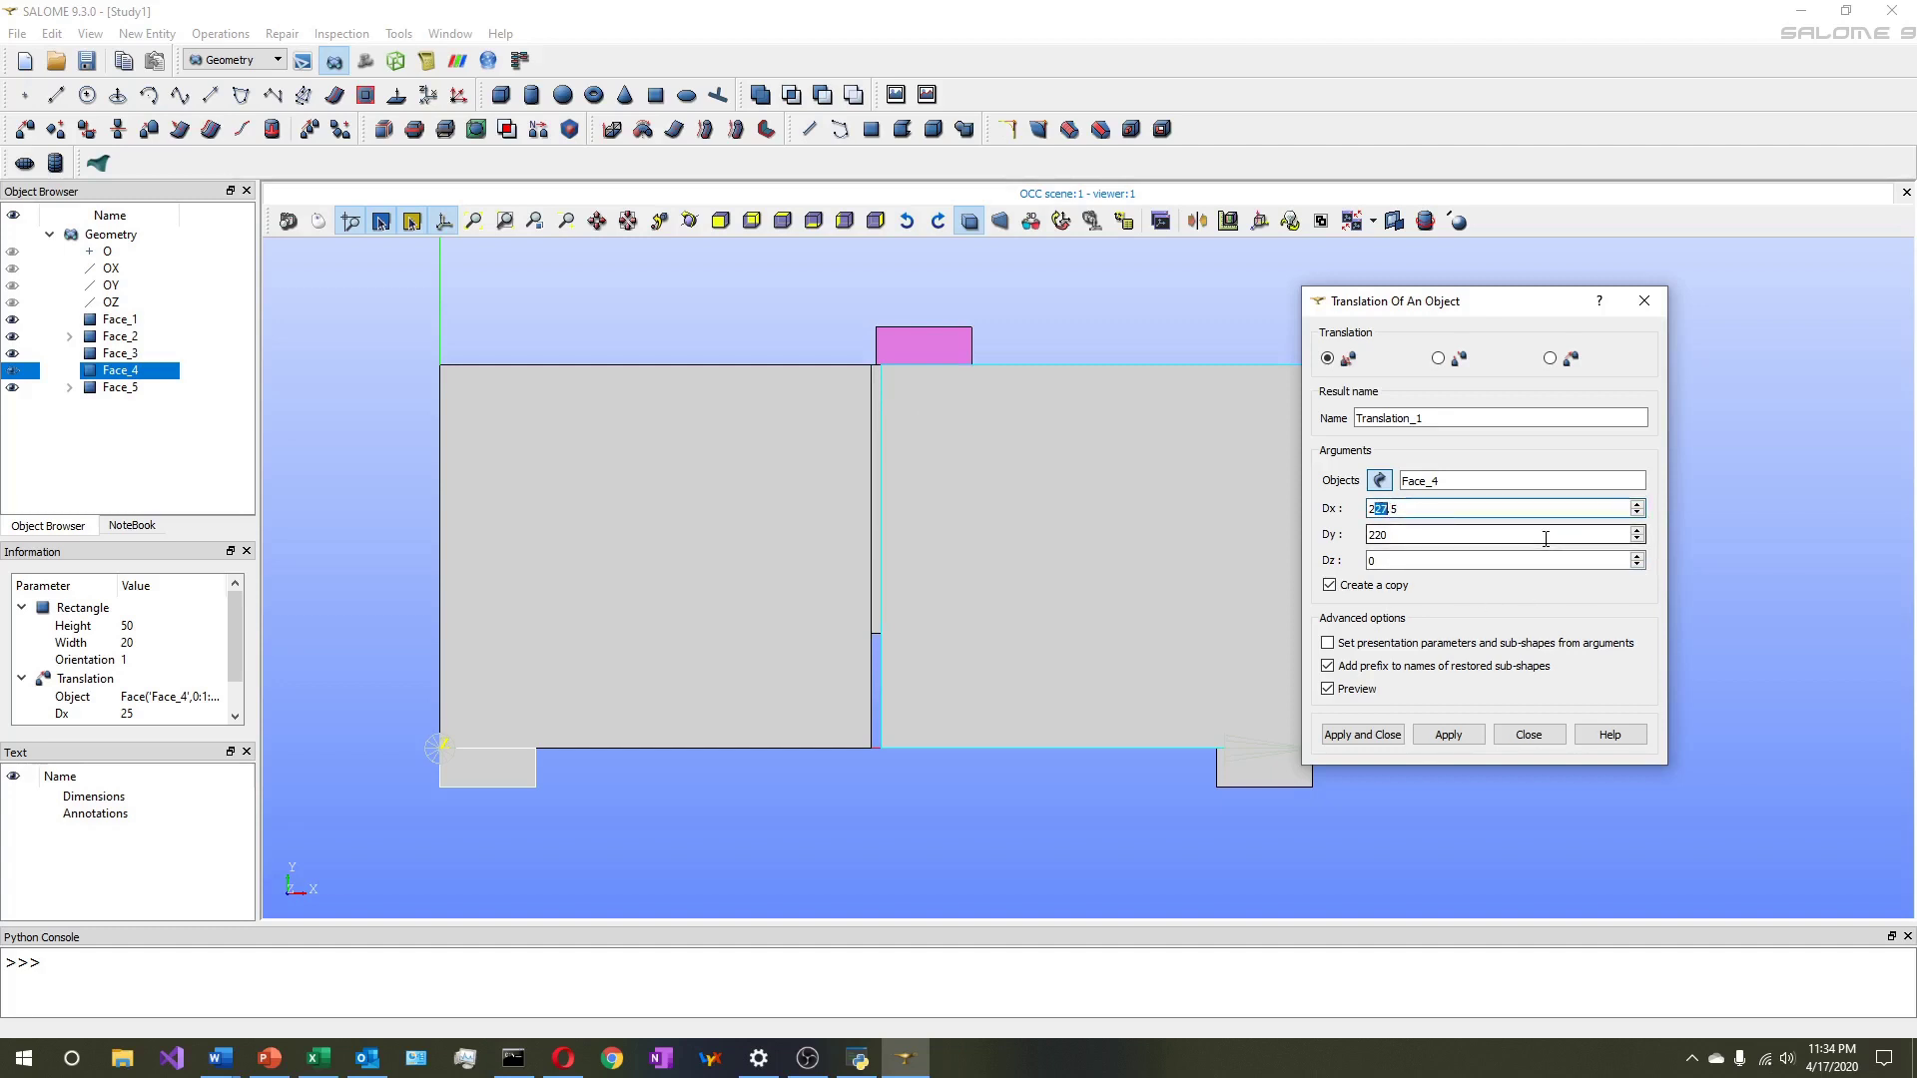
pyautogui.write('02')
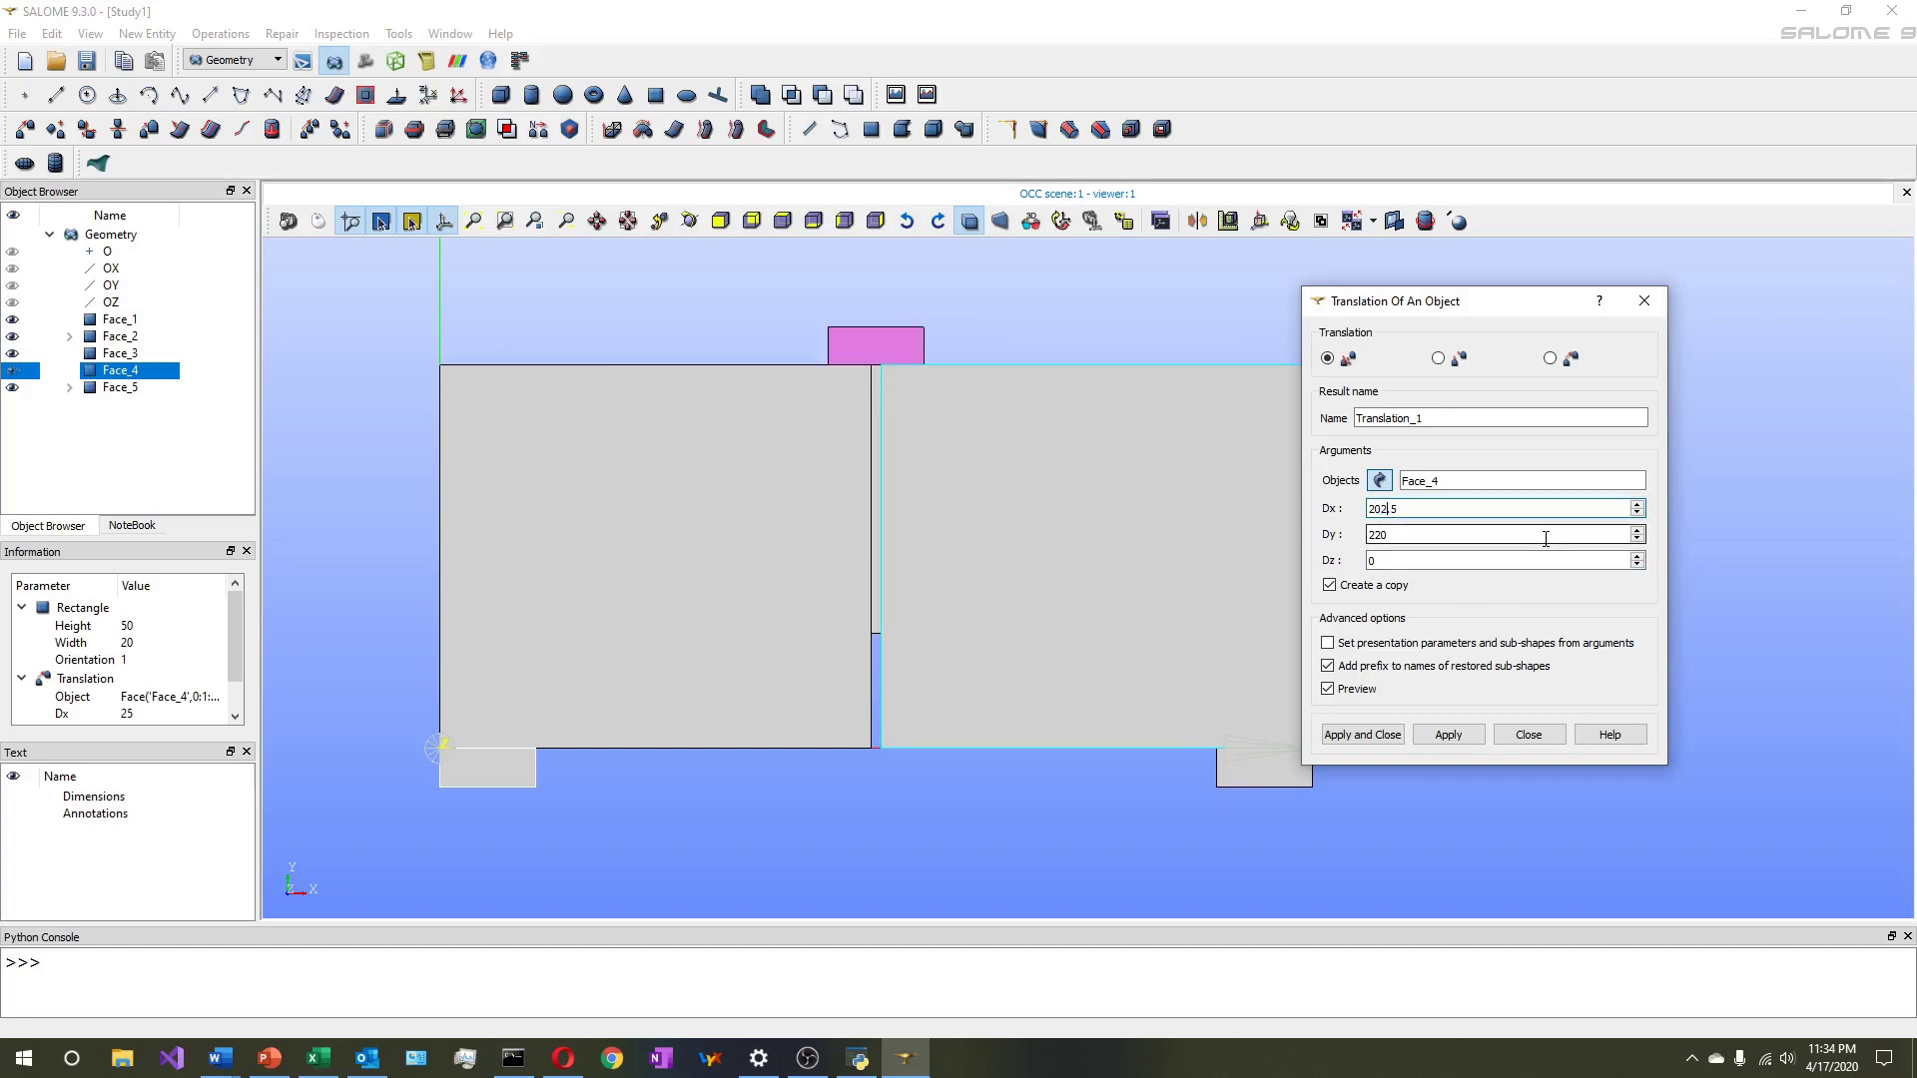
pyautogui.click(1393, 735)
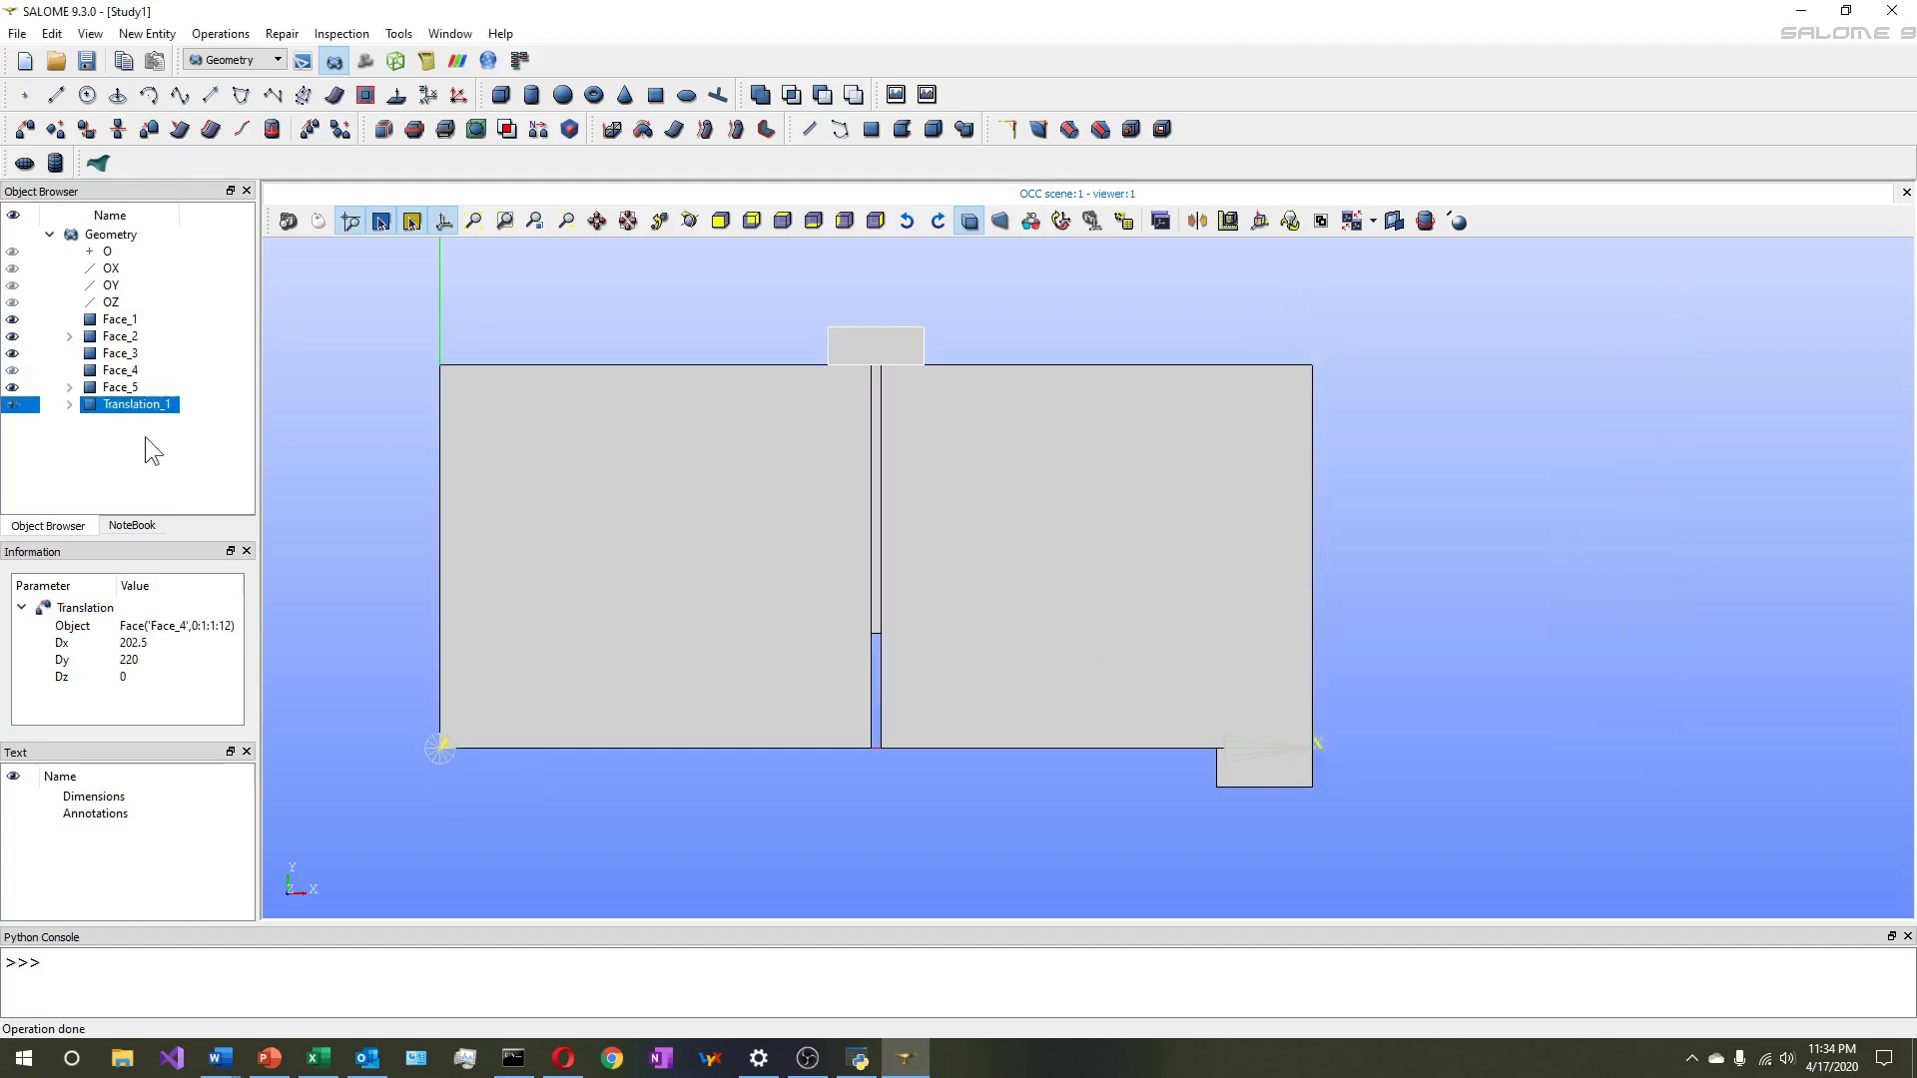
# Rename the plate copy on top of the beam as Face_6
pyautogui.click(147, 430)
pyautogui.click(147, 405)
pyautogui.click(168, 407)
pyautogui.write('Face_6')
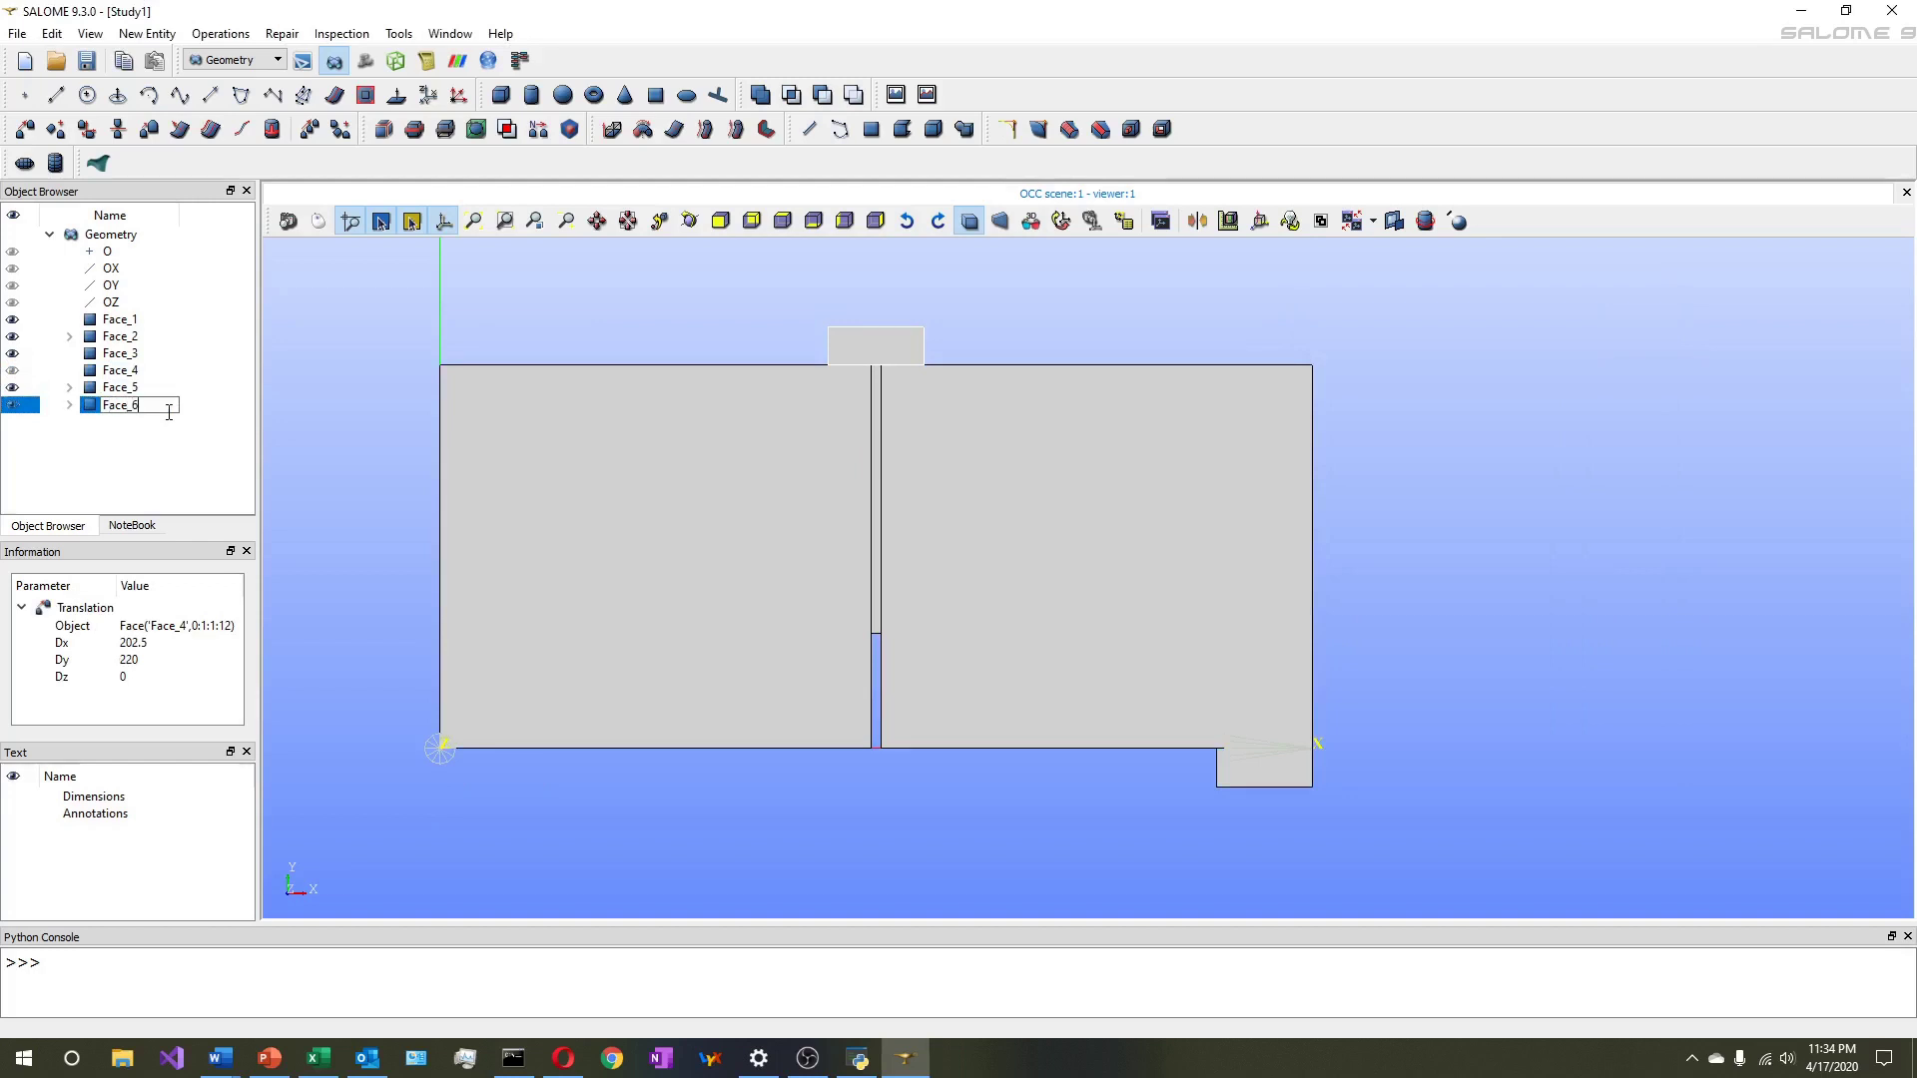
pyautogui.click(415, 410)
# Save the study as Study1 in a new folder named Tutorial Beam Notched inside the WORK folder
pyautogui.click(87, 65)
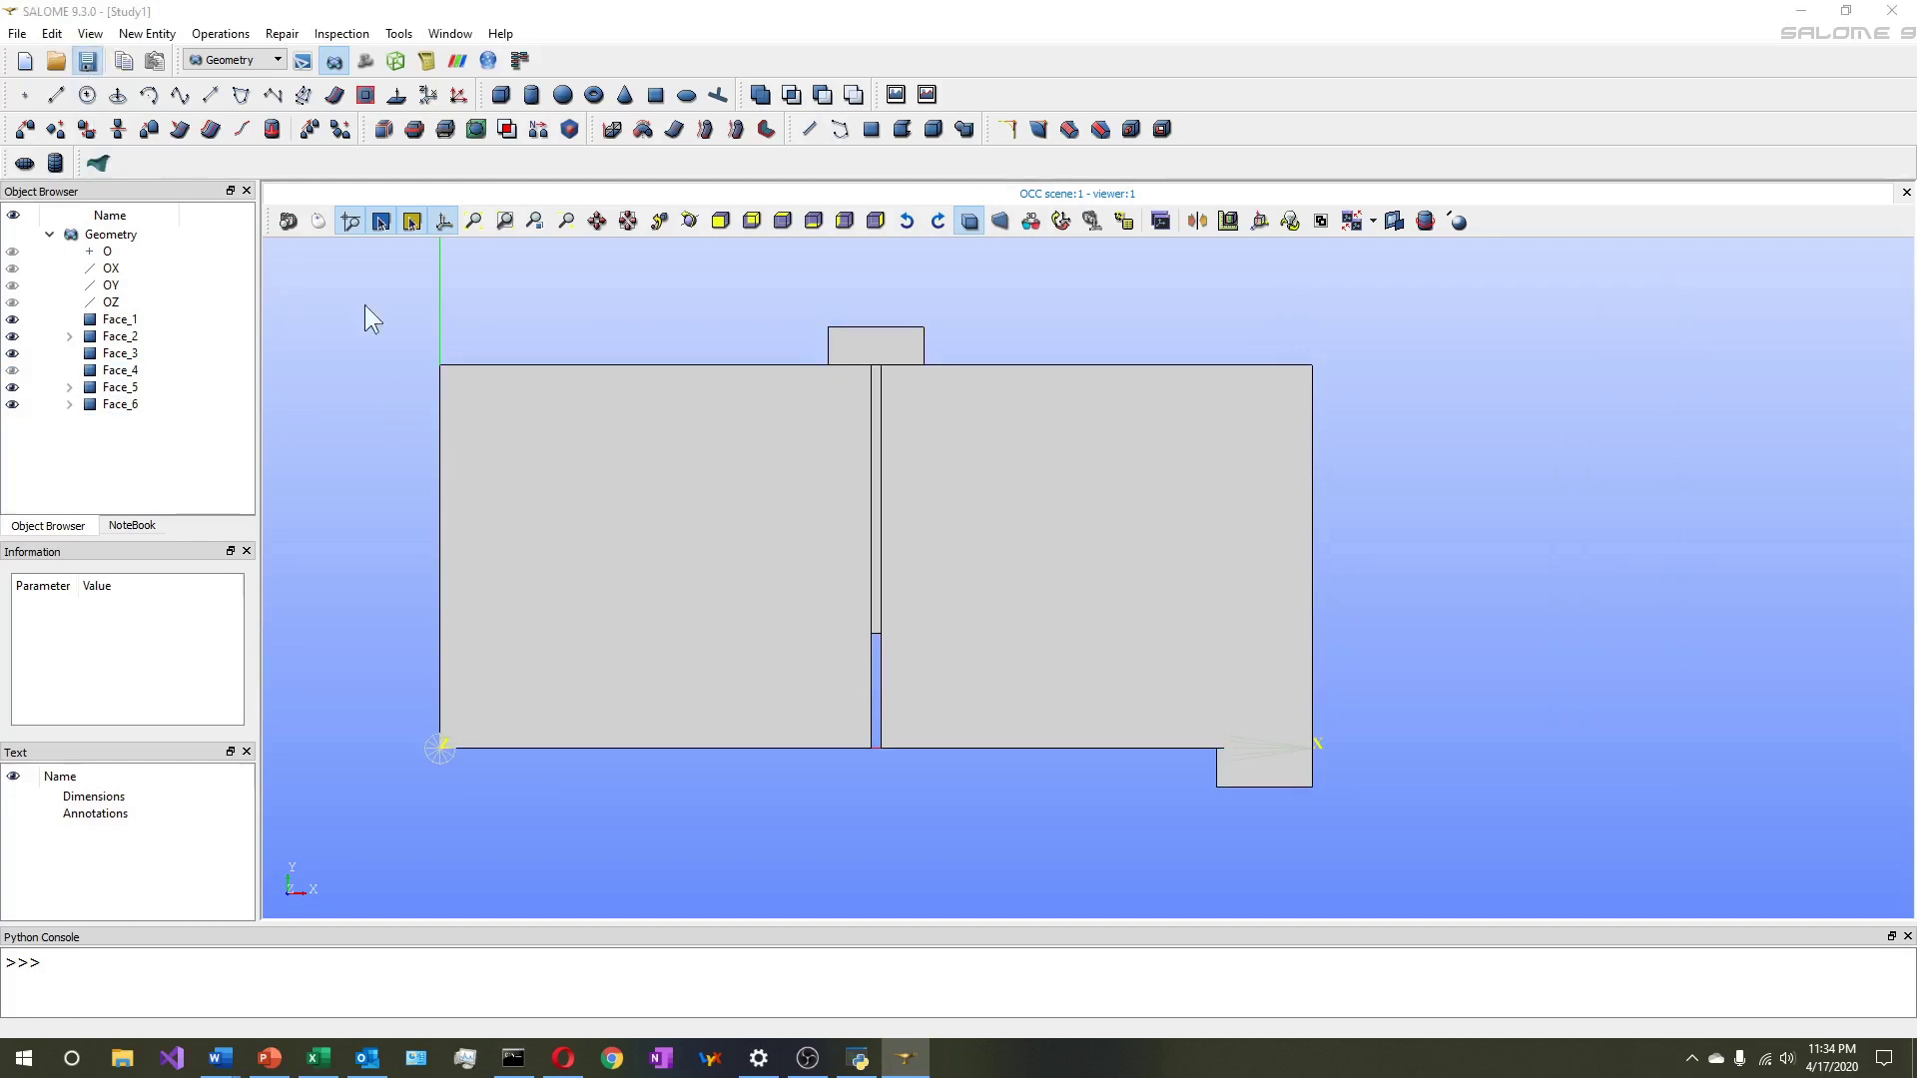
pyautogui.click(1217, 348)
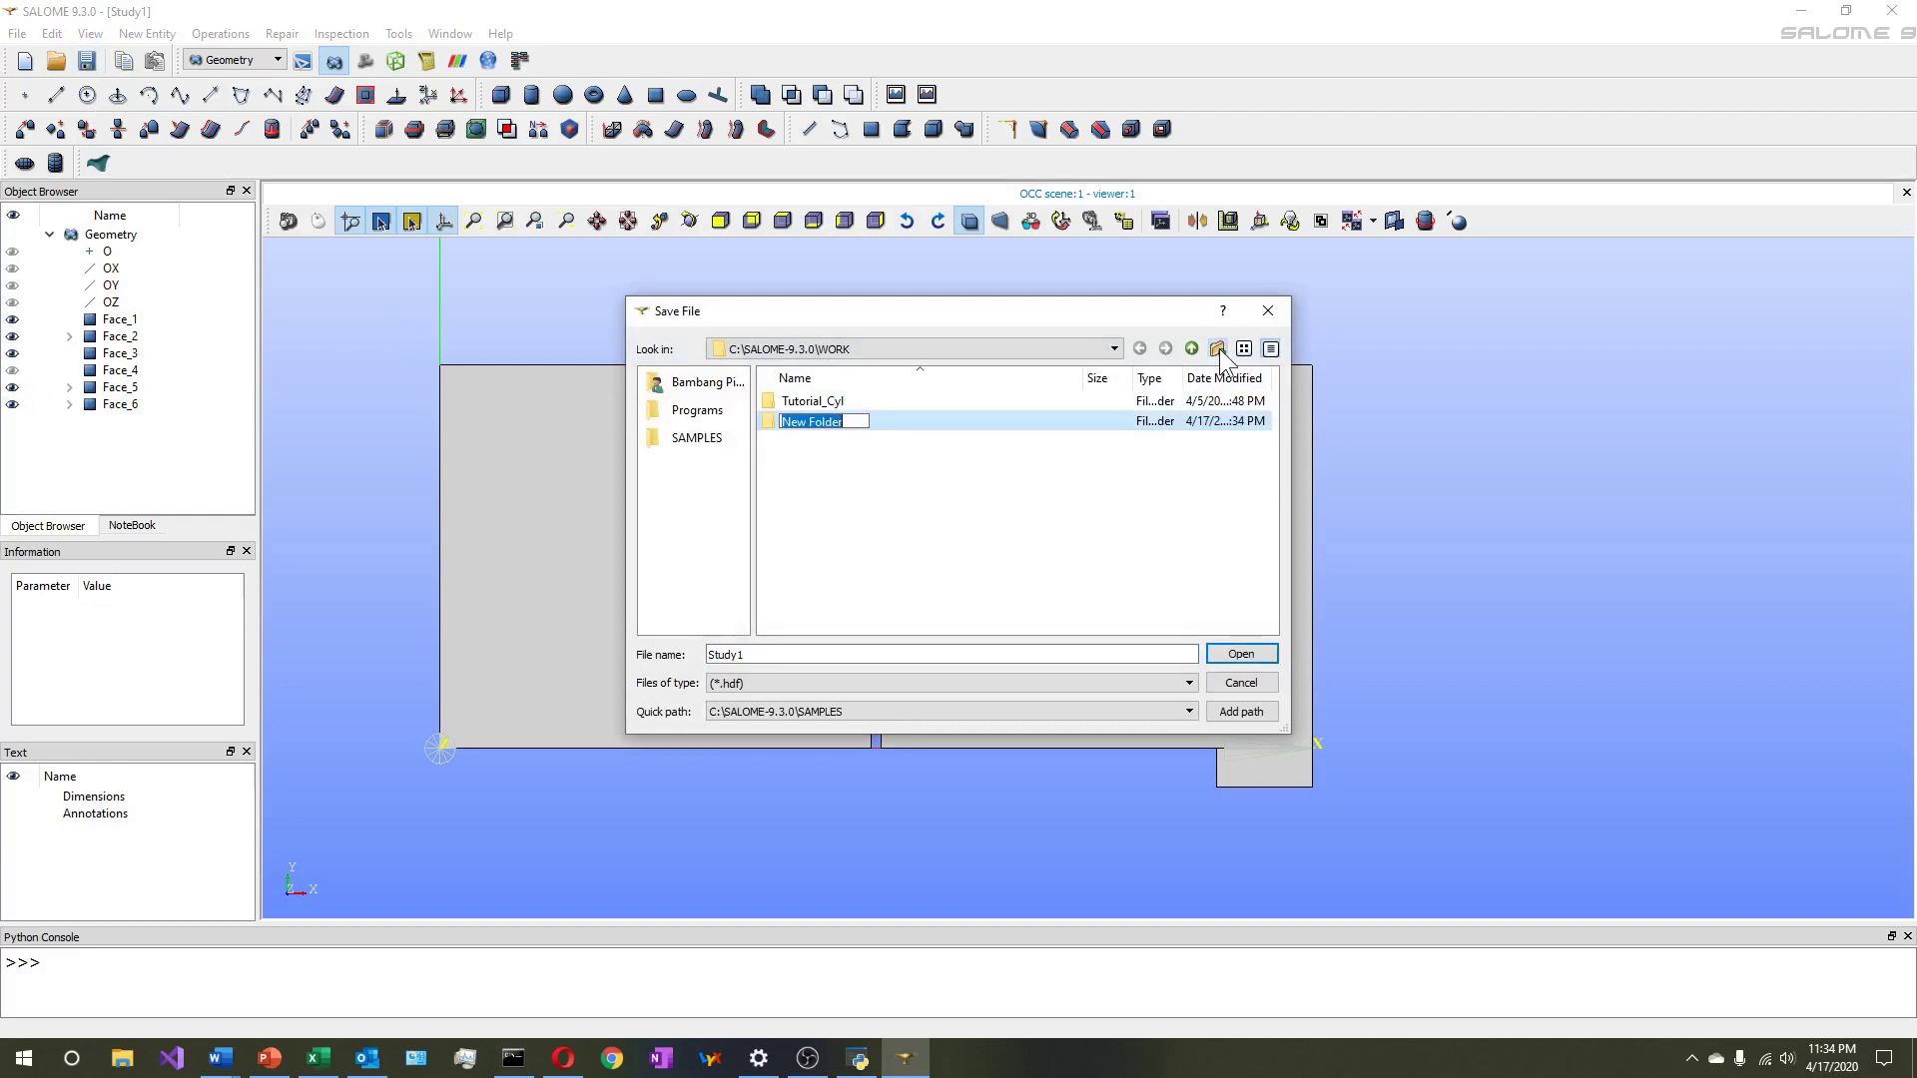
pyautogui.write('Tuto')
pyautogui.write('ria')
pyautogui.write('l B')
pyautogui.write('eam')
pyautogui.write(' Ni')
pyautogui.write('otched')
pyautogui.press('Return')
pyautogui.press('Return')
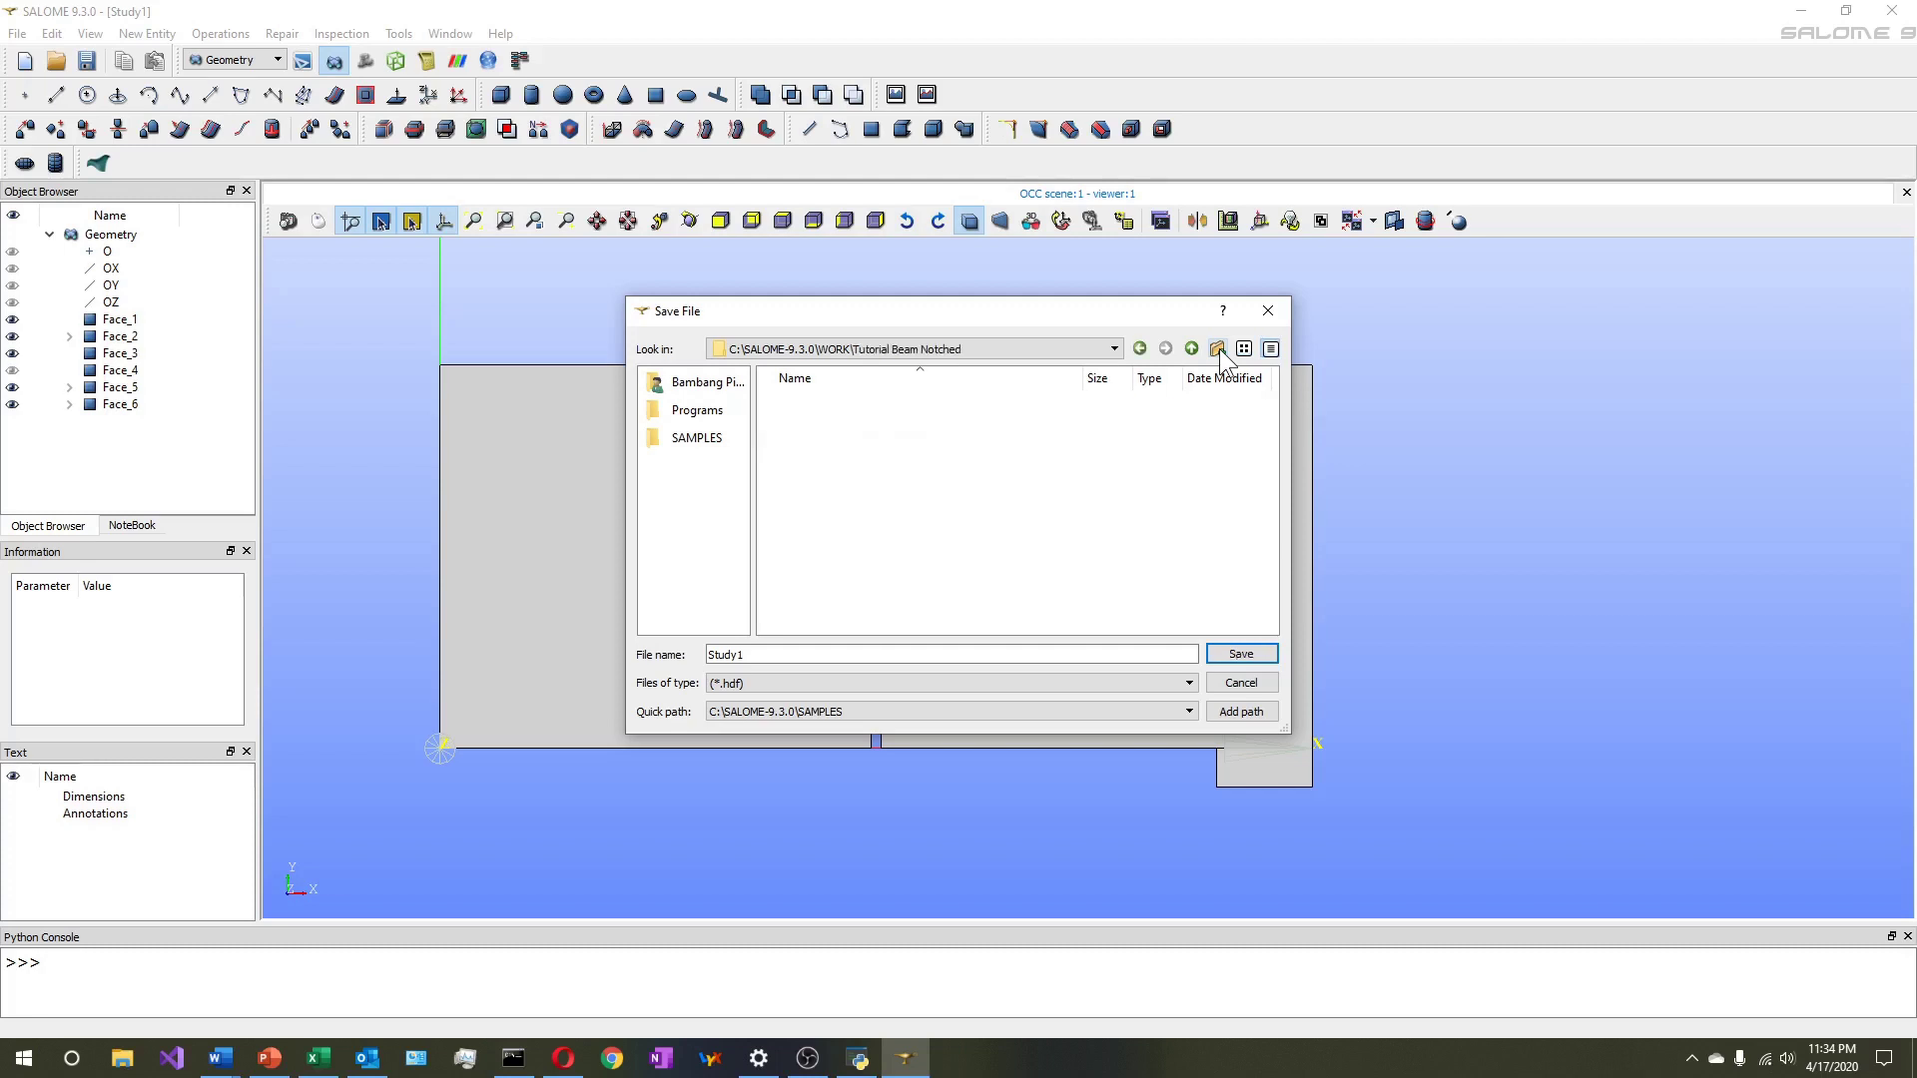
pyautogui.click(1241, 654)
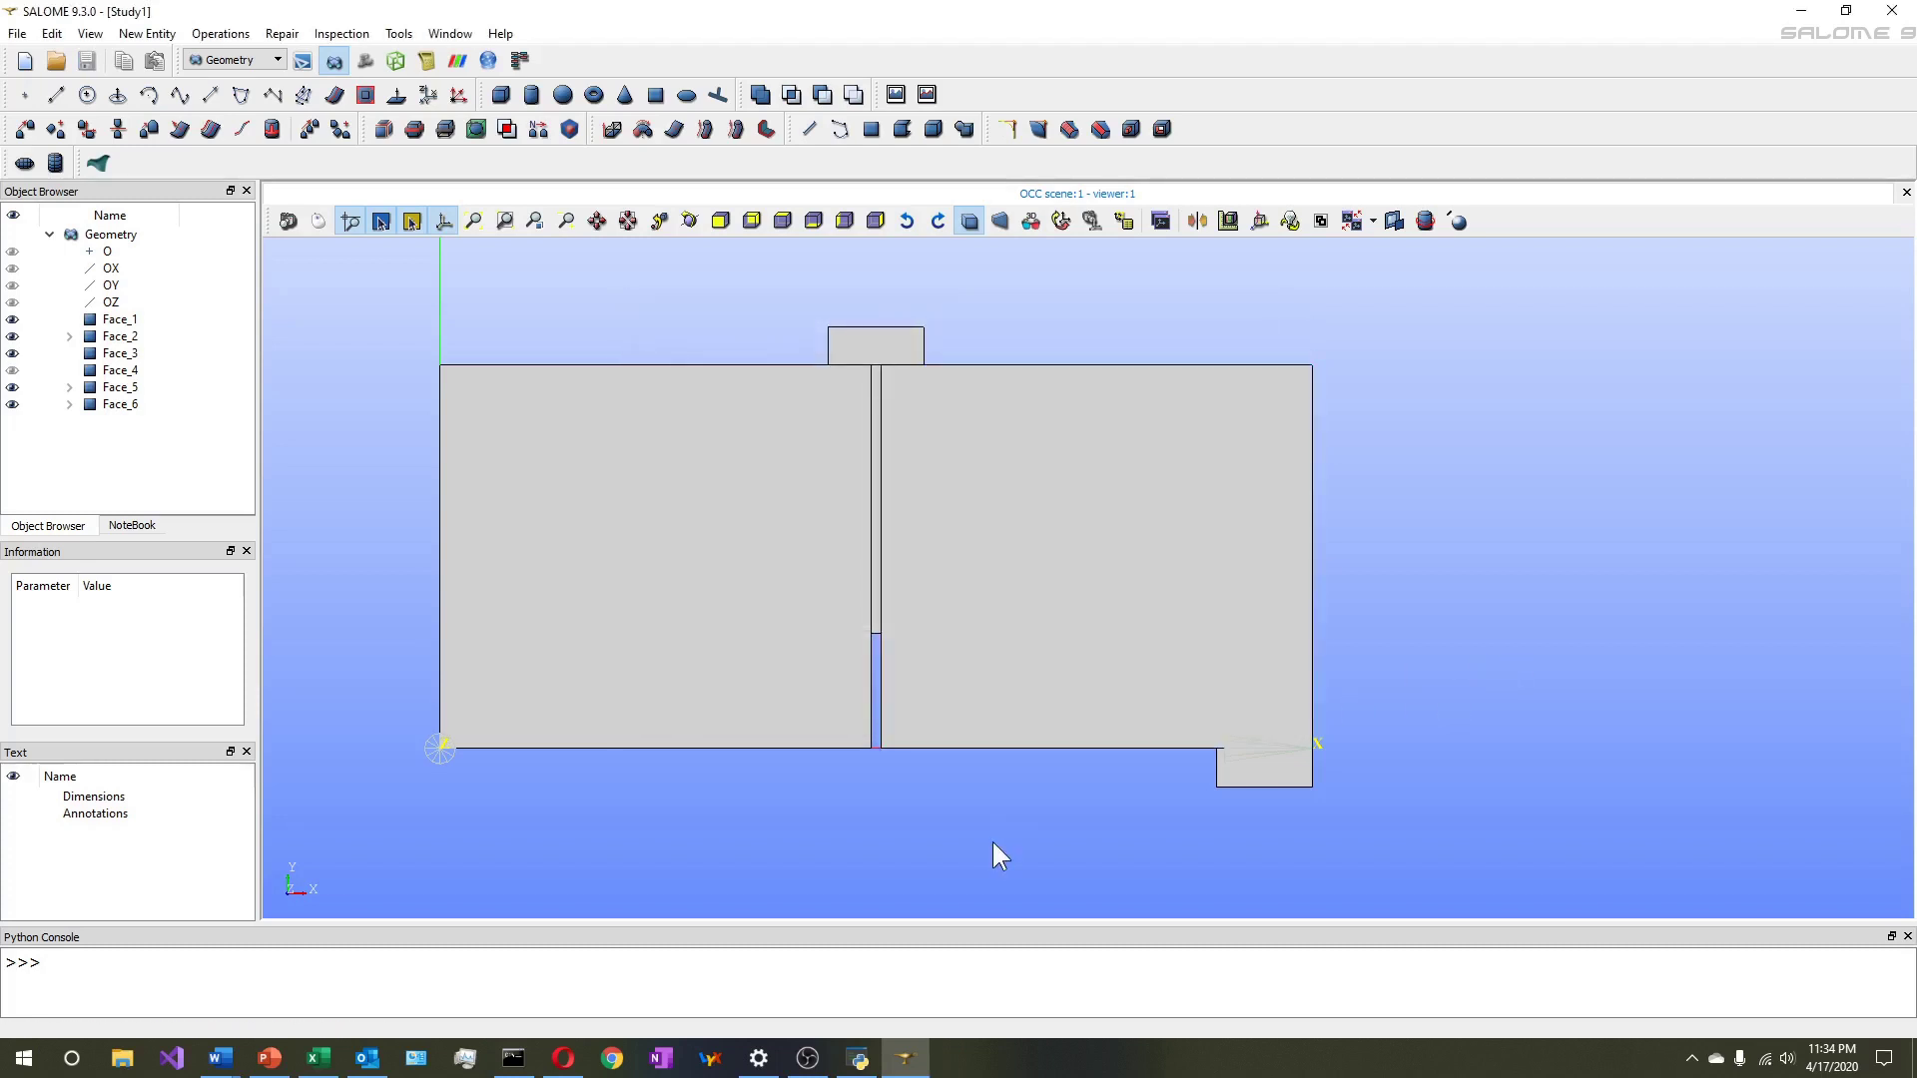
# Show the hidden support plate Face_4 in the viewer again and clear the selection
pyautogui.click(12, 369)
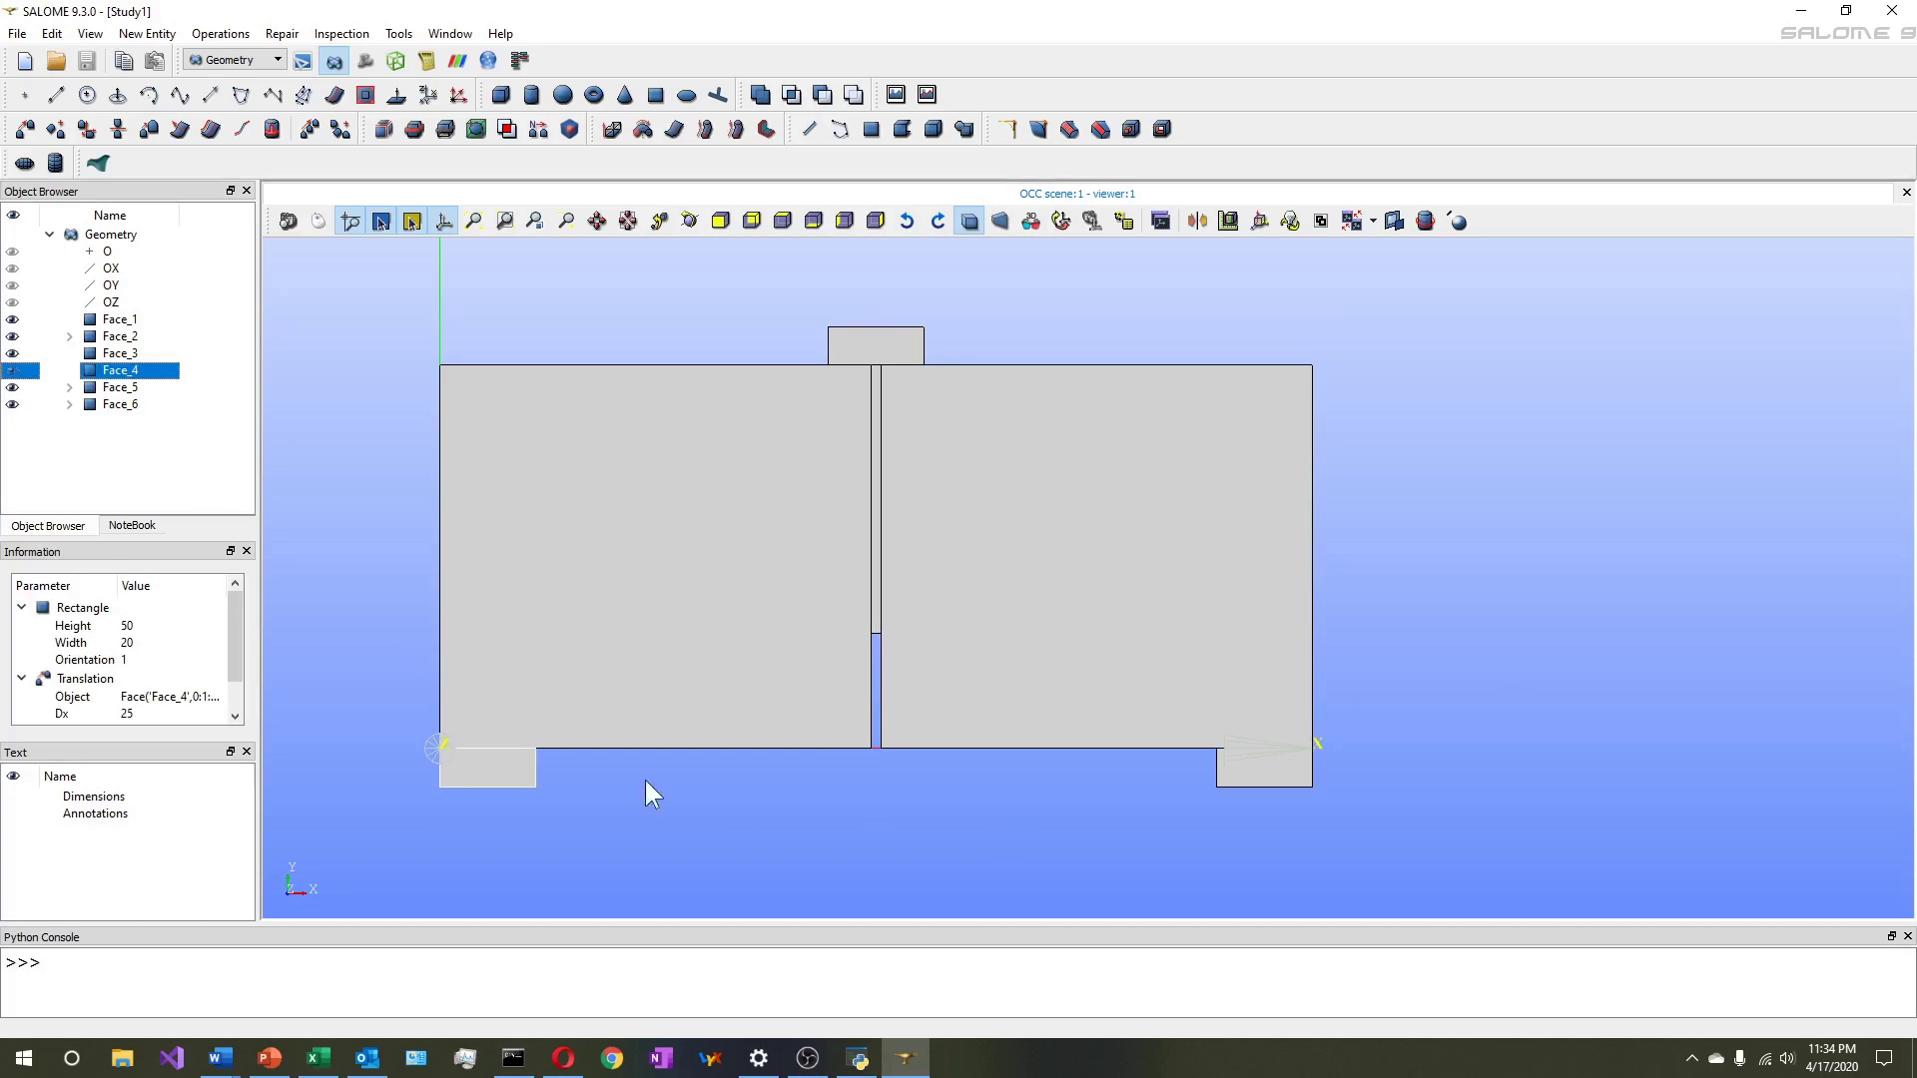
pyautogui.click(803, 817)
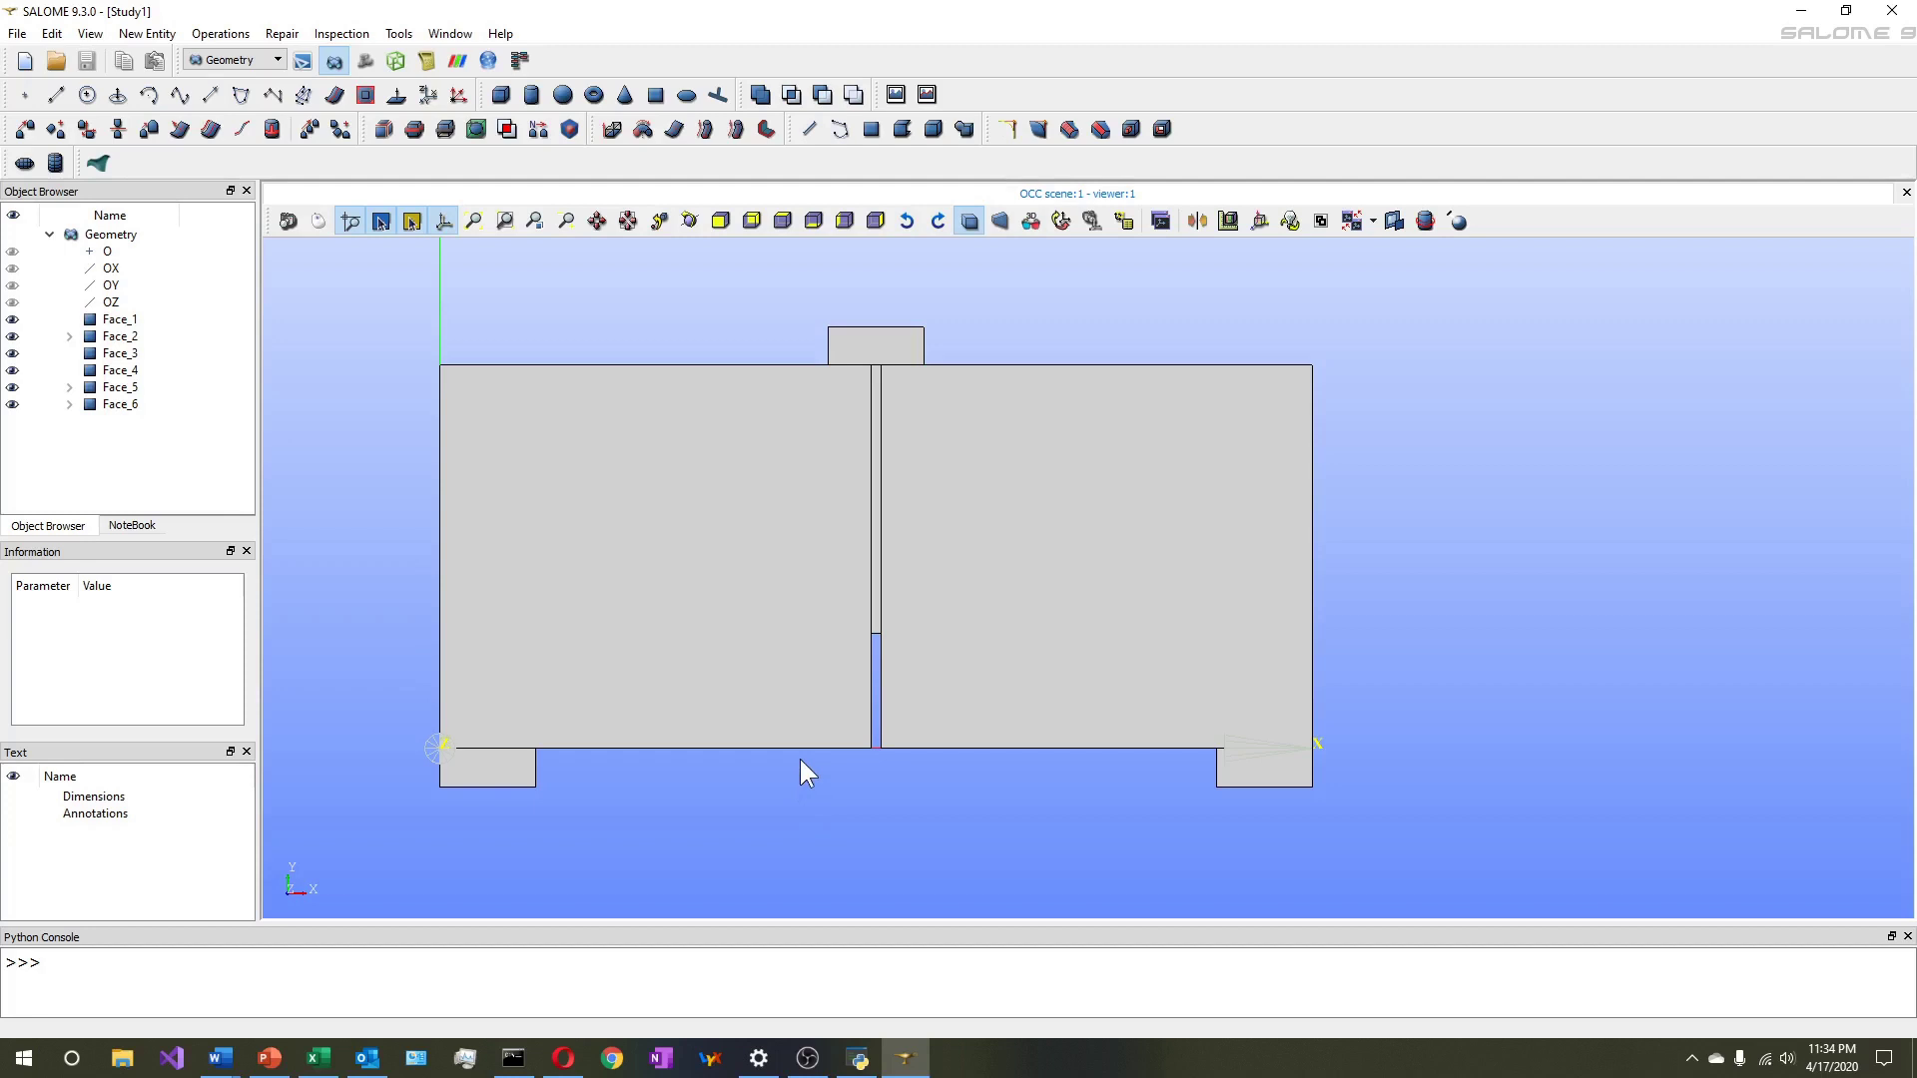
# Partition the three beam faces Face_1, Face_2 and Face_3 into a shape named CONC, keeping shapes of lower type
pyautogui.click(805, 704)
pyautogui.keyDown('shift'); pyautogui.click(882, 613); pyautogui.keyUp('shift')
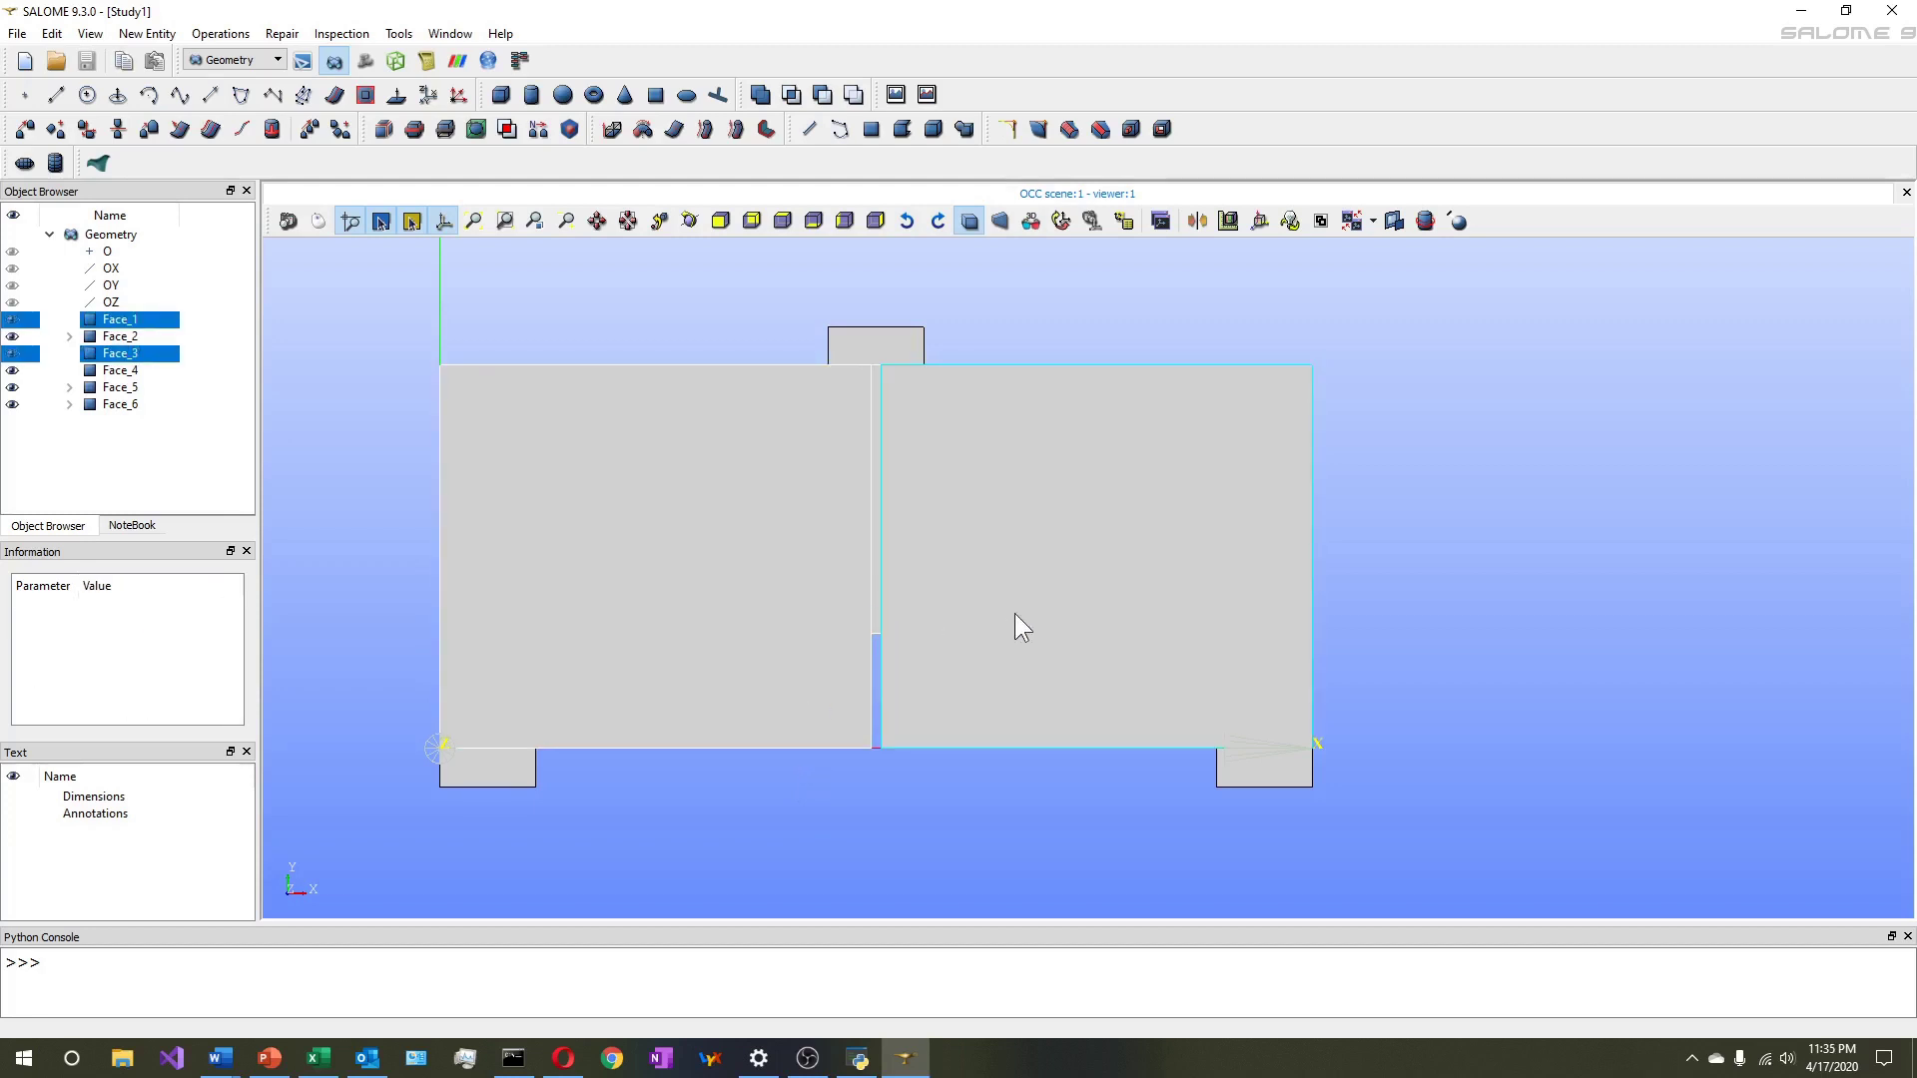
pyautogui.keyDown('shift'); pyautogui.click(1014, 613); pyautogui.keyUp('shift')
pyautogui.click(220, 33)
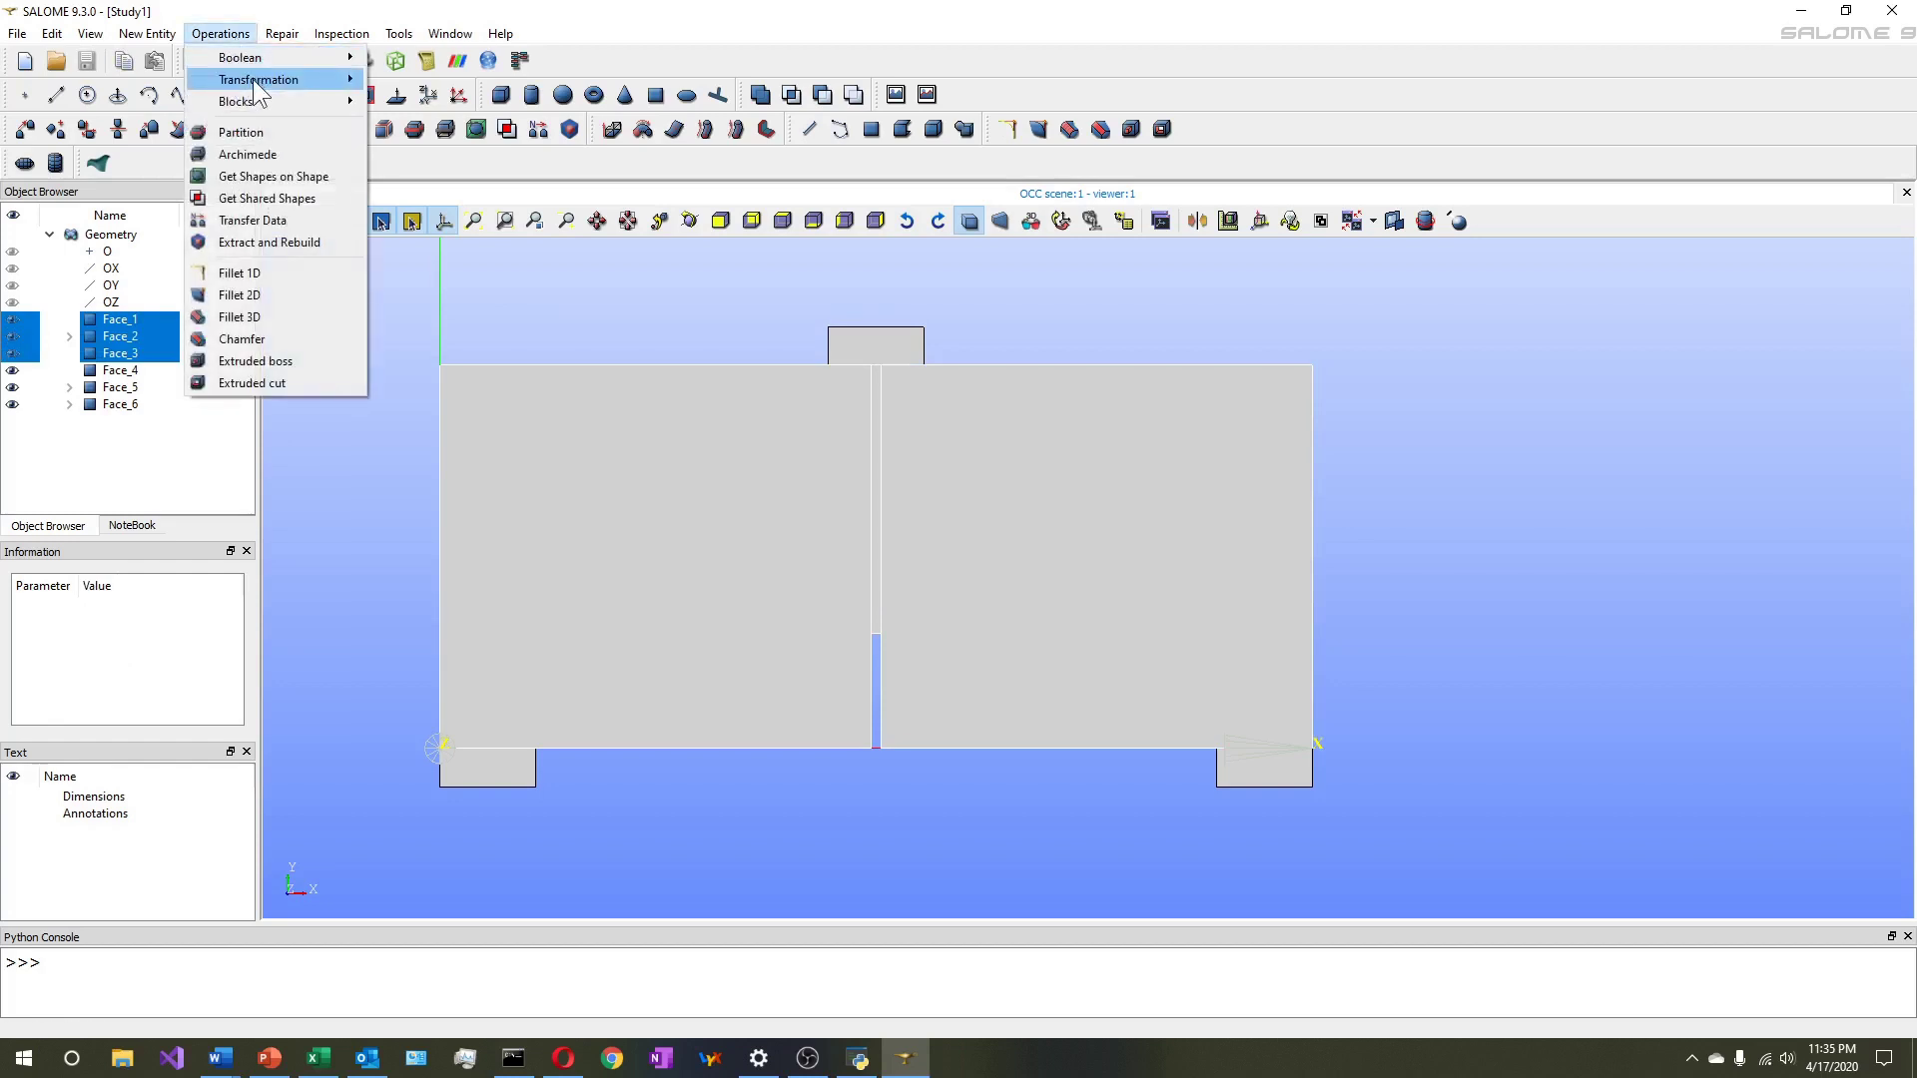
pyautogui.click(289, 134)
pyautogui.doubleClick(950, 409)
pyautogui.write('C')
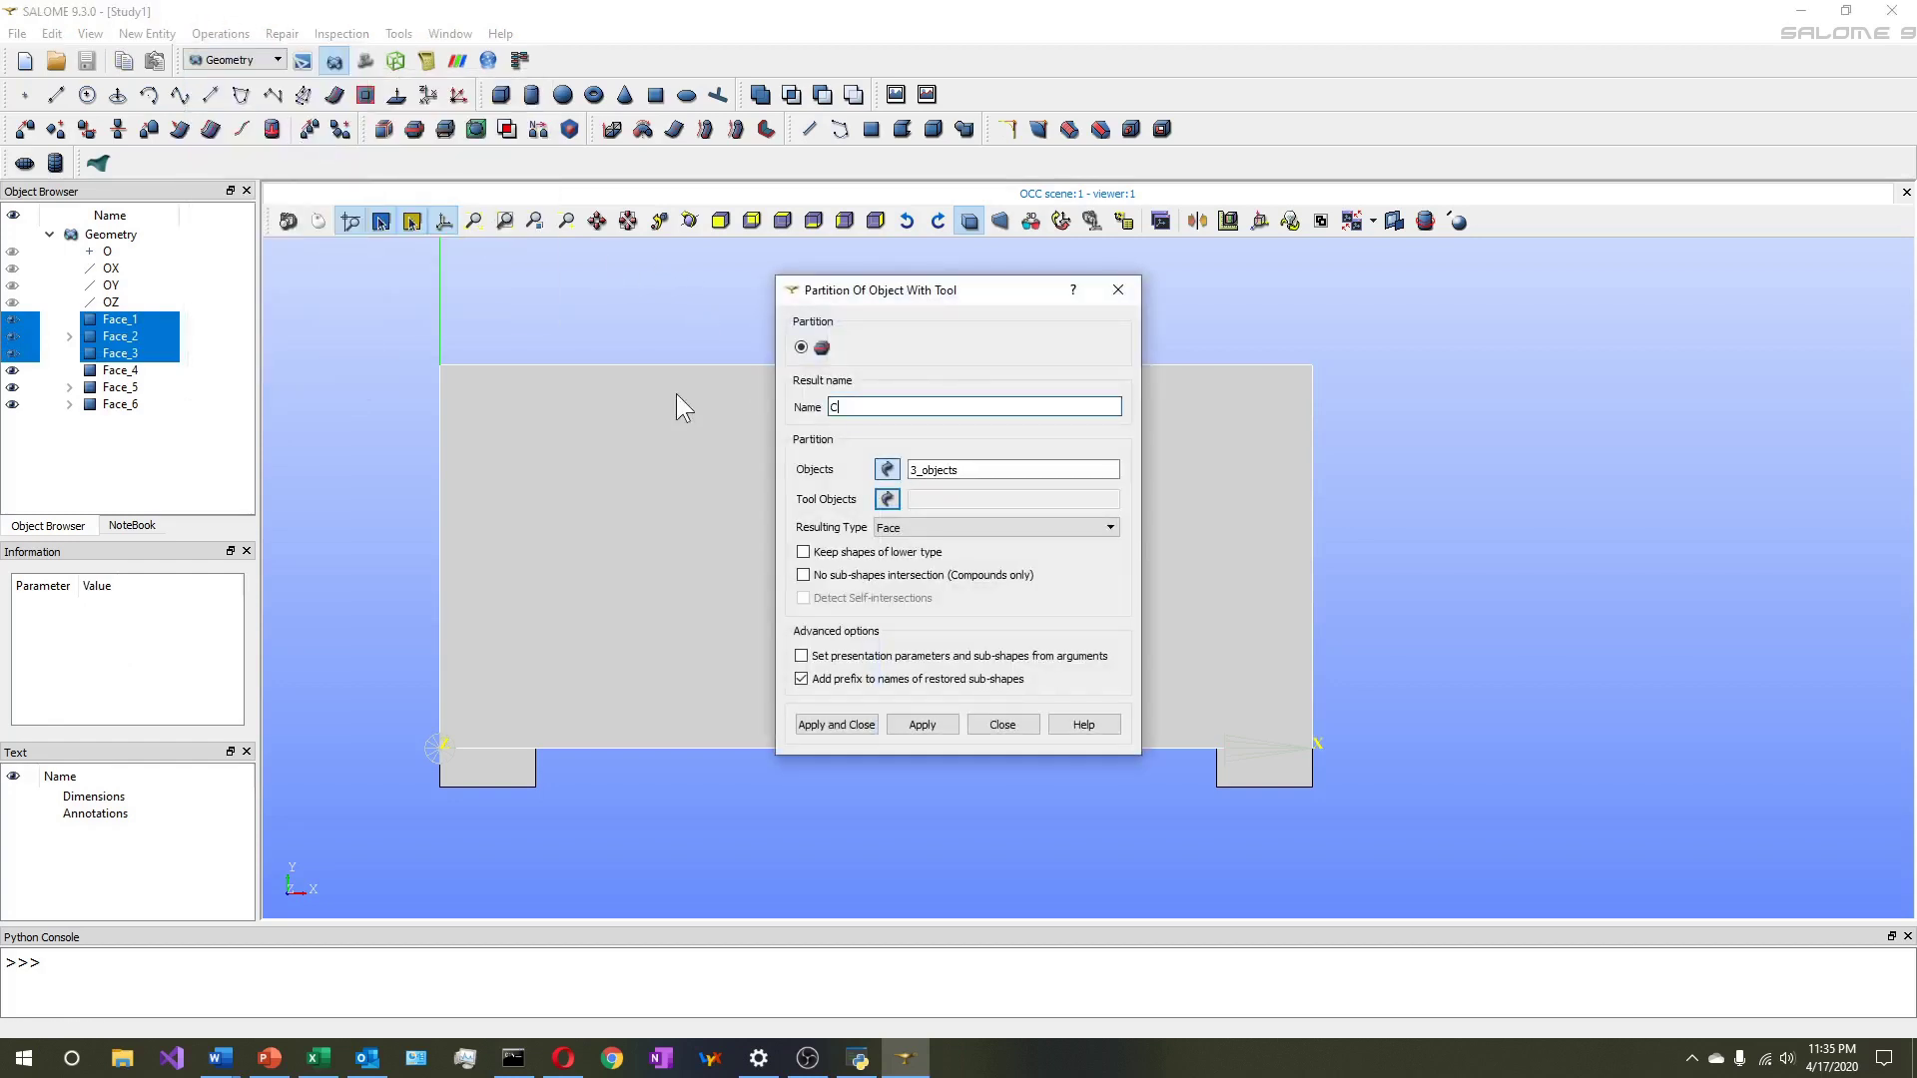
pyautogui.write('ONC')
pyautogui.click(885, 552)
pyautogui.click(846, 724)
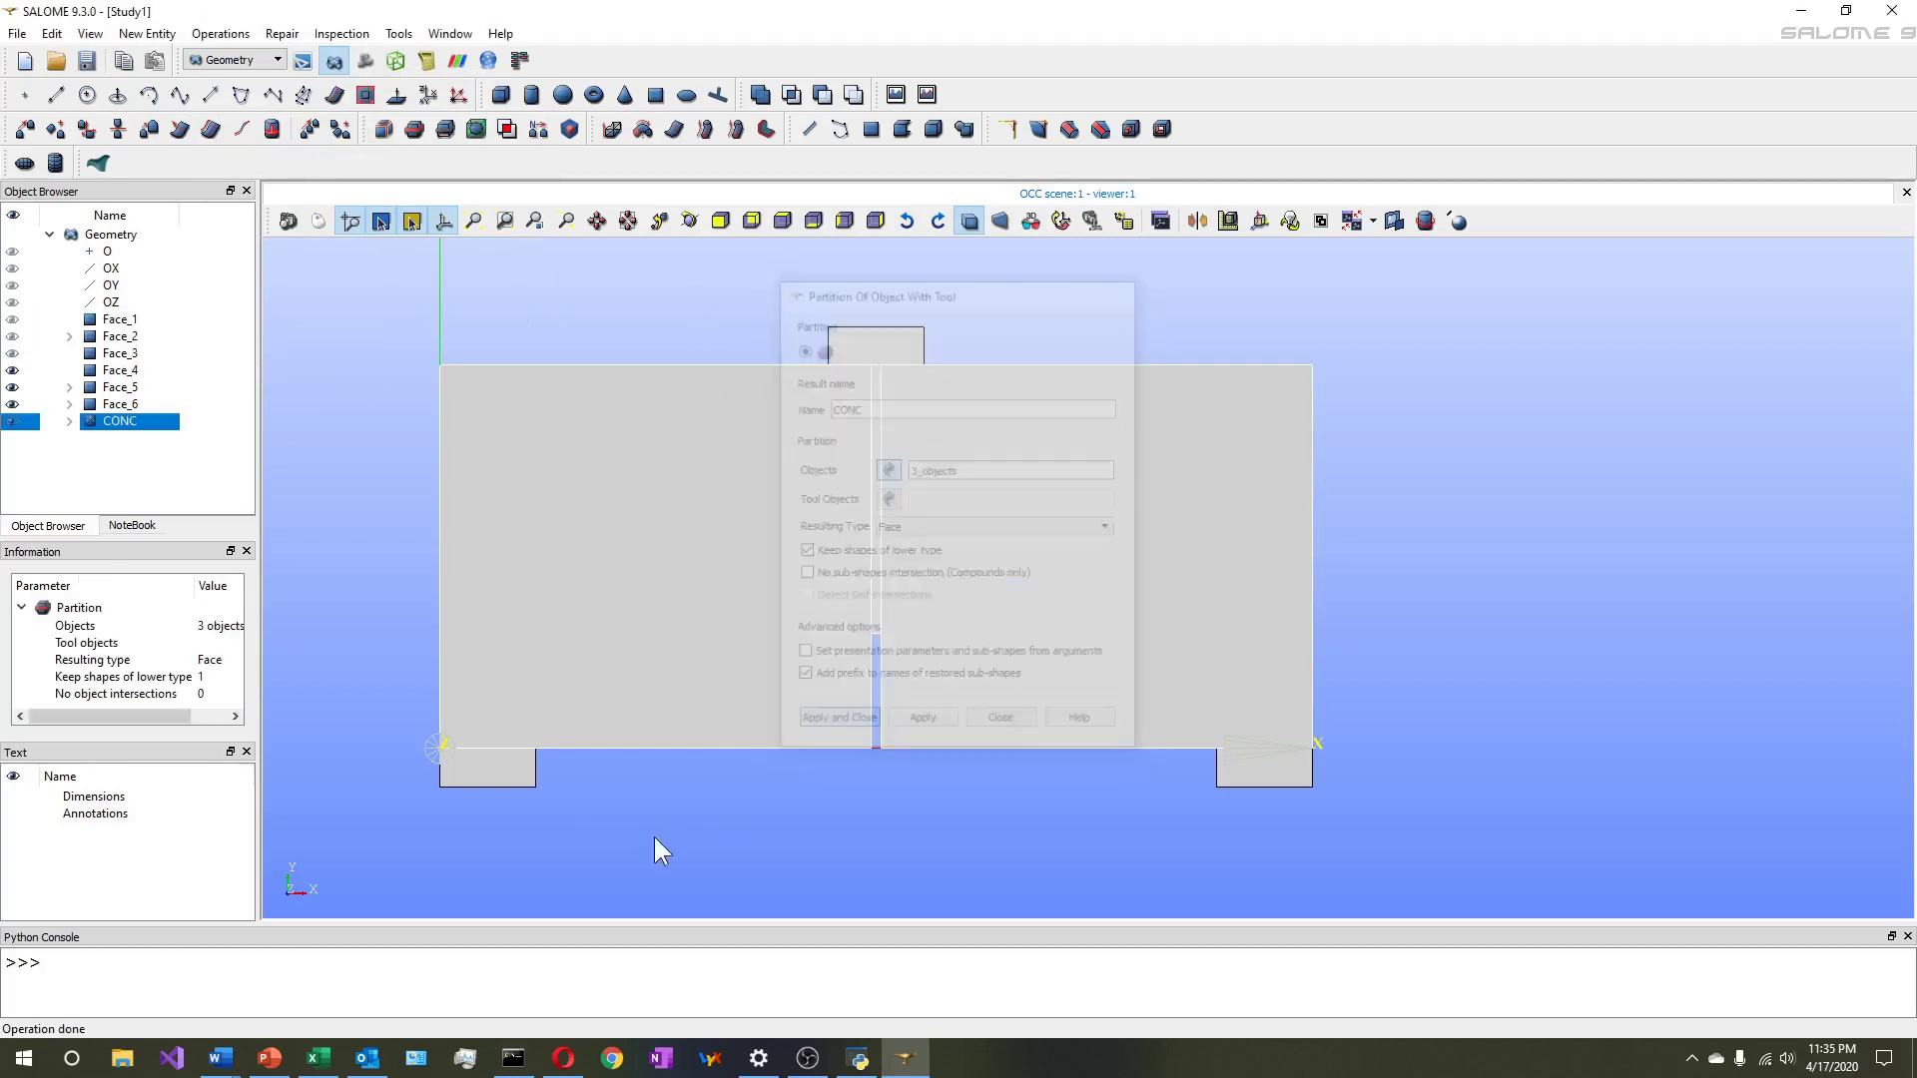
# Partition the three plate faces Face_4, Face_5 and Face_6 into a shape named STEEL, keeping shapes of lower type
pyautogui.click(505, 776)
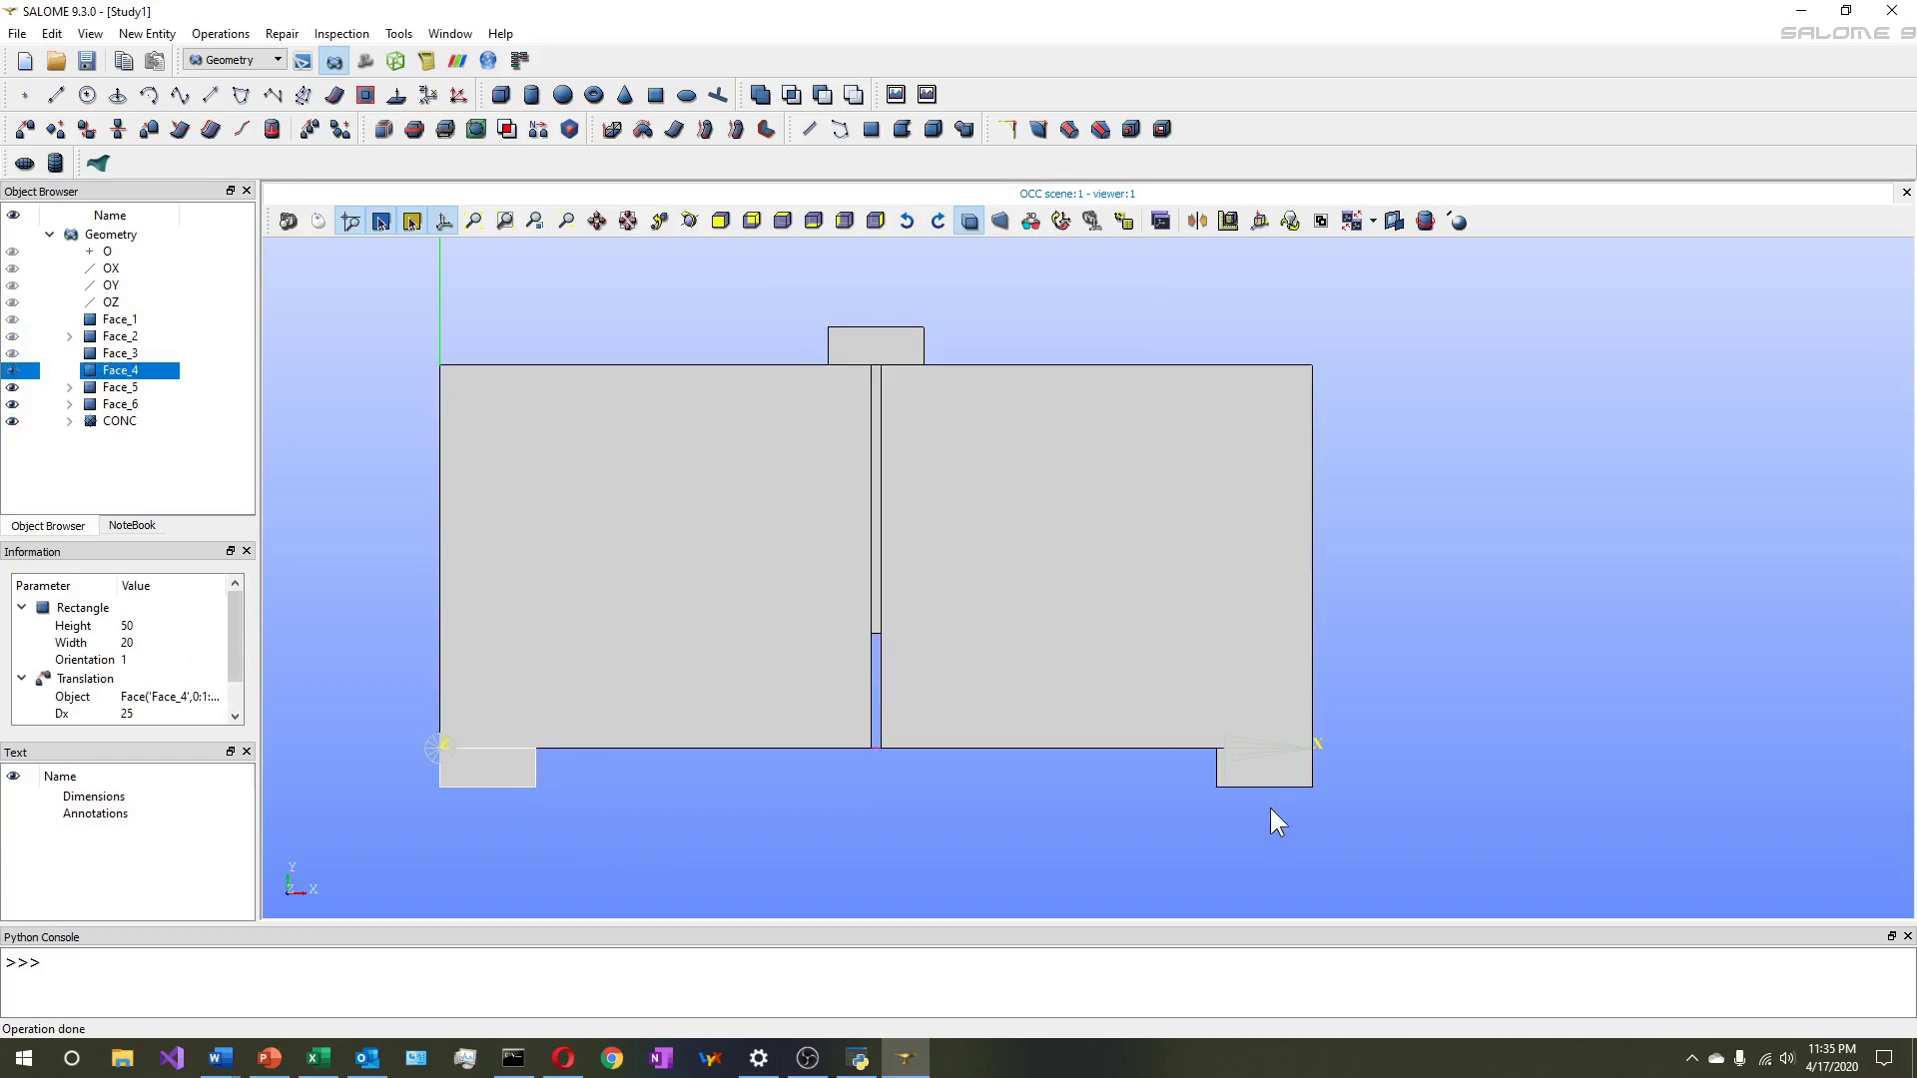
pyautogui.keyDown('shift'); pyautogui.click(1243, 767); pyautogui.keyUp('shift')
pyautogui.keyDown('shift'); pyautogui.click(854, 339); pyautogui.keyUp('shift')
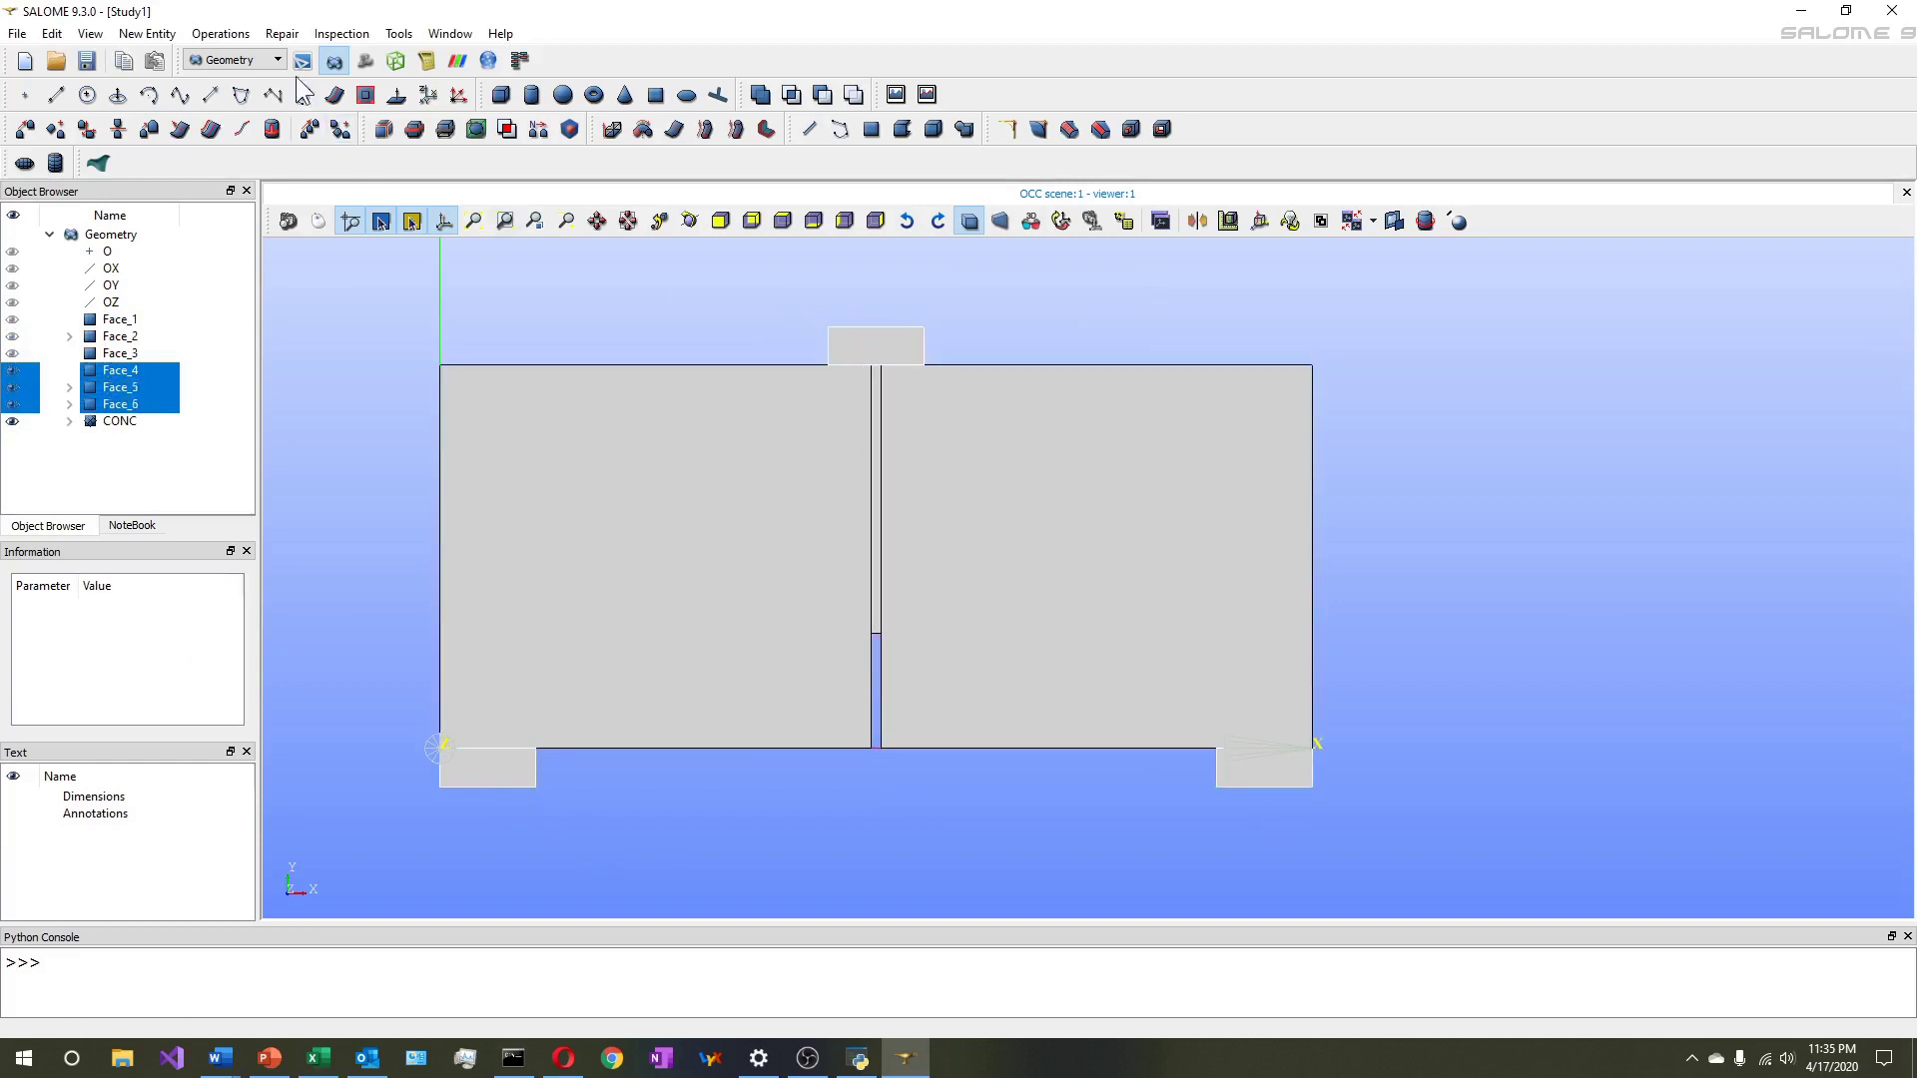
pyautogui.click(221, 33)
pyautogui.click(249, 129)
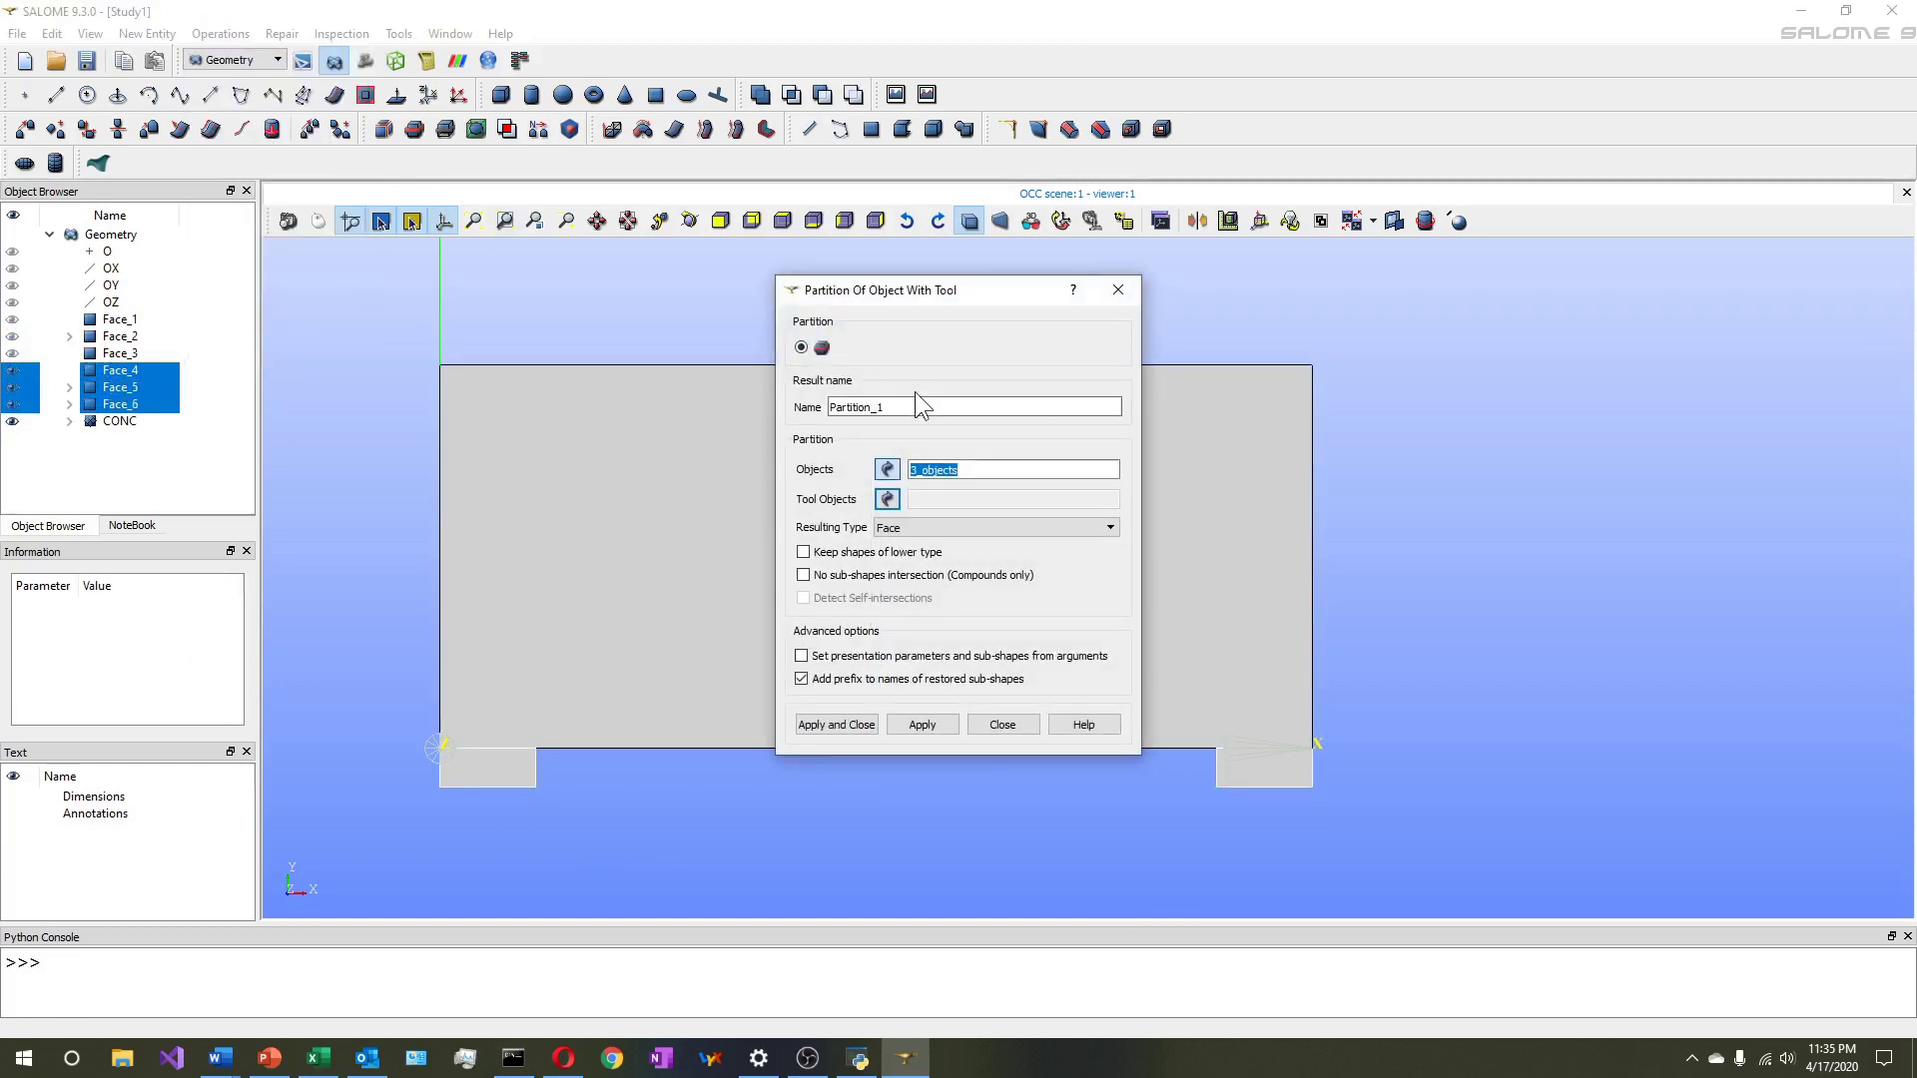
pyautogui.doubleClick(915, 400)
pyautogui.write('STEEL')
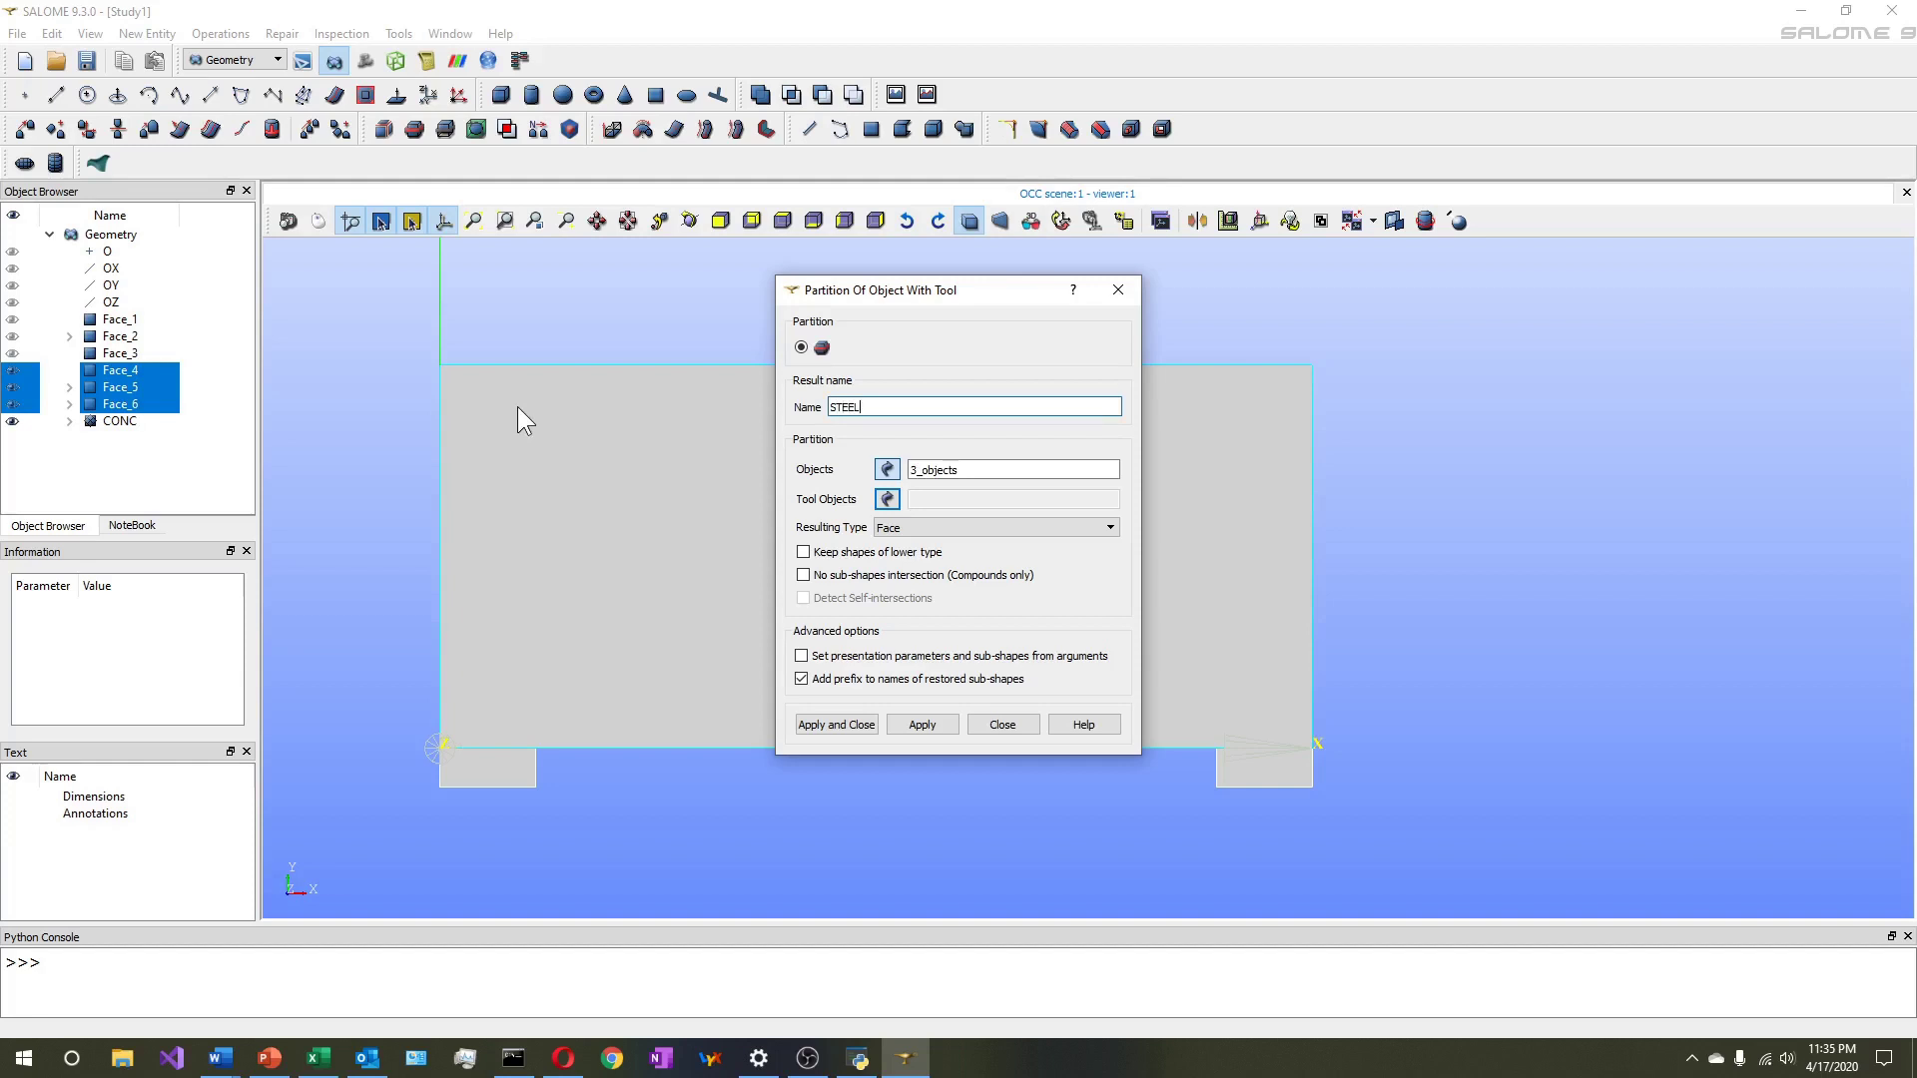
pyautogui.click(838, 555)
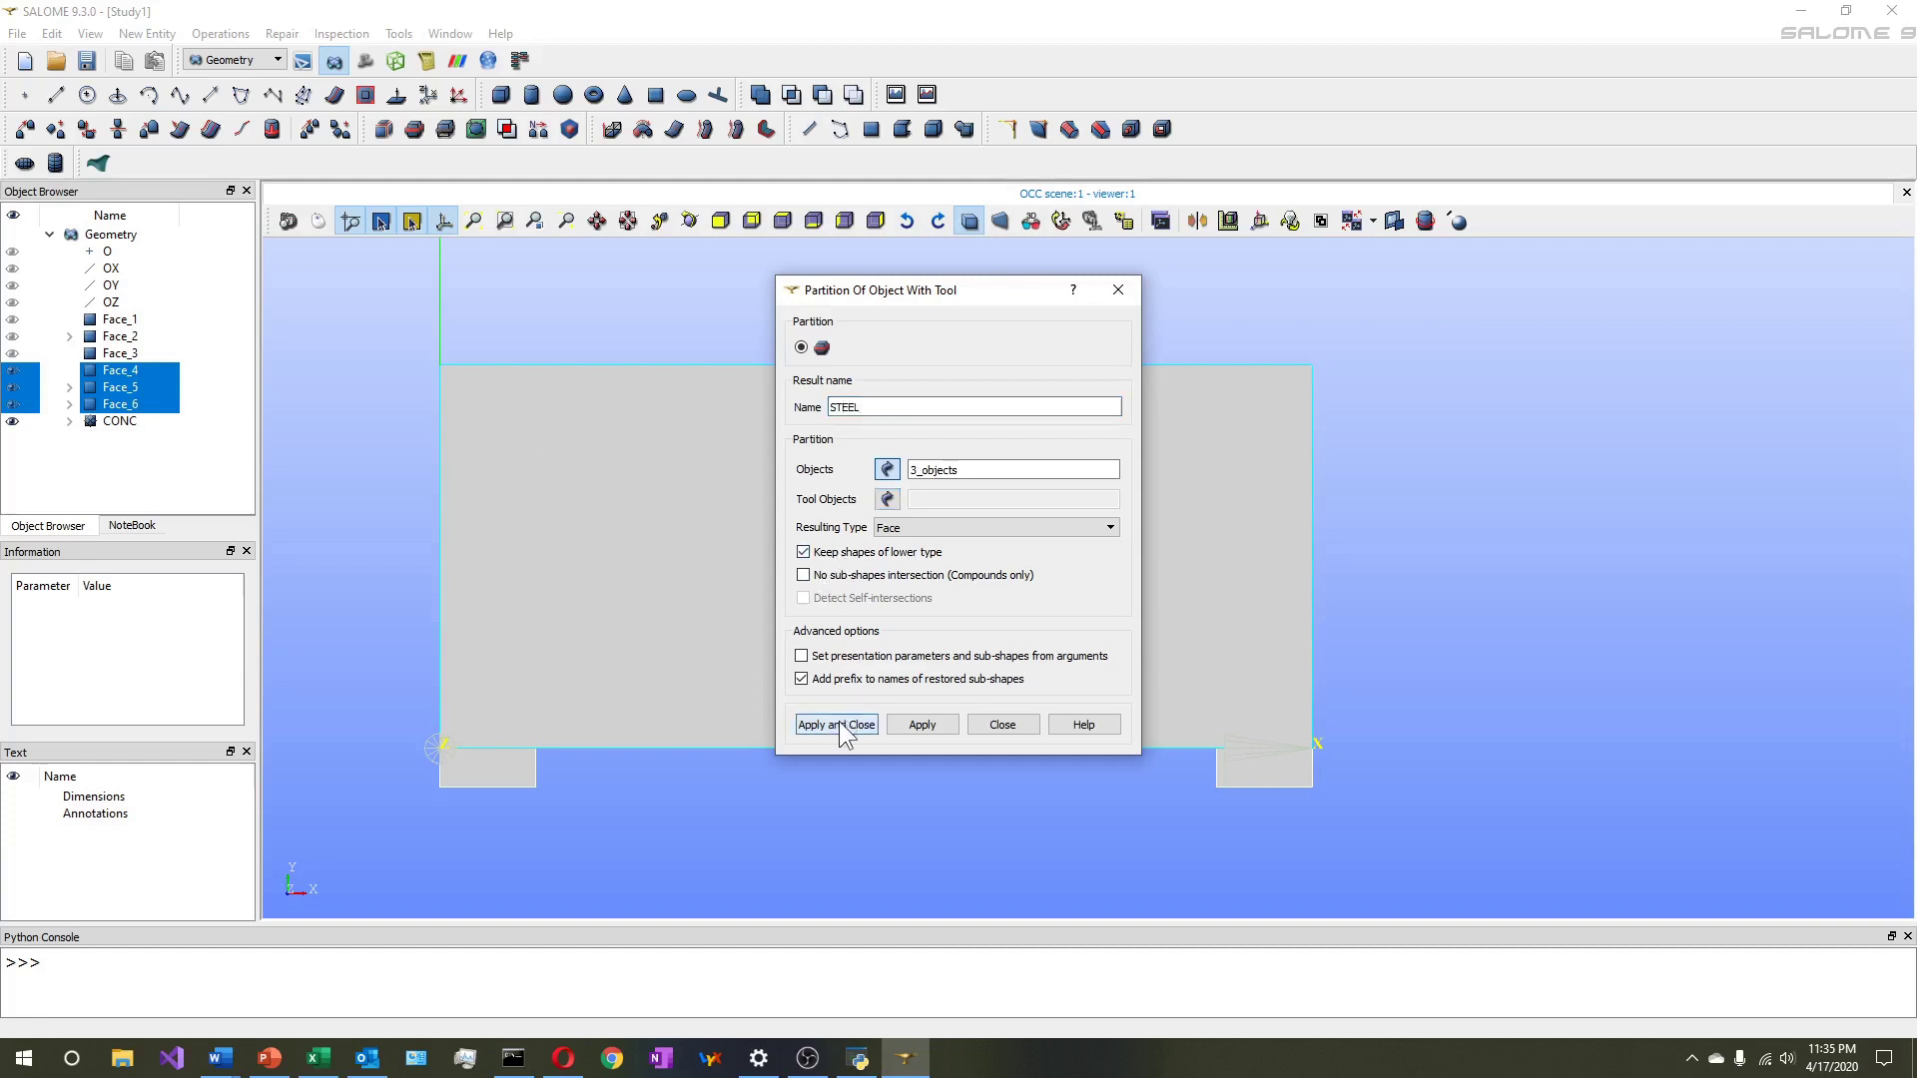
pyautogui.click(838, 725)
# Examine the CONC and STEEL partitions in perspective and orthographic projection and from a tilted 3D view
pyautogui.scroll(-1, 659, 699)
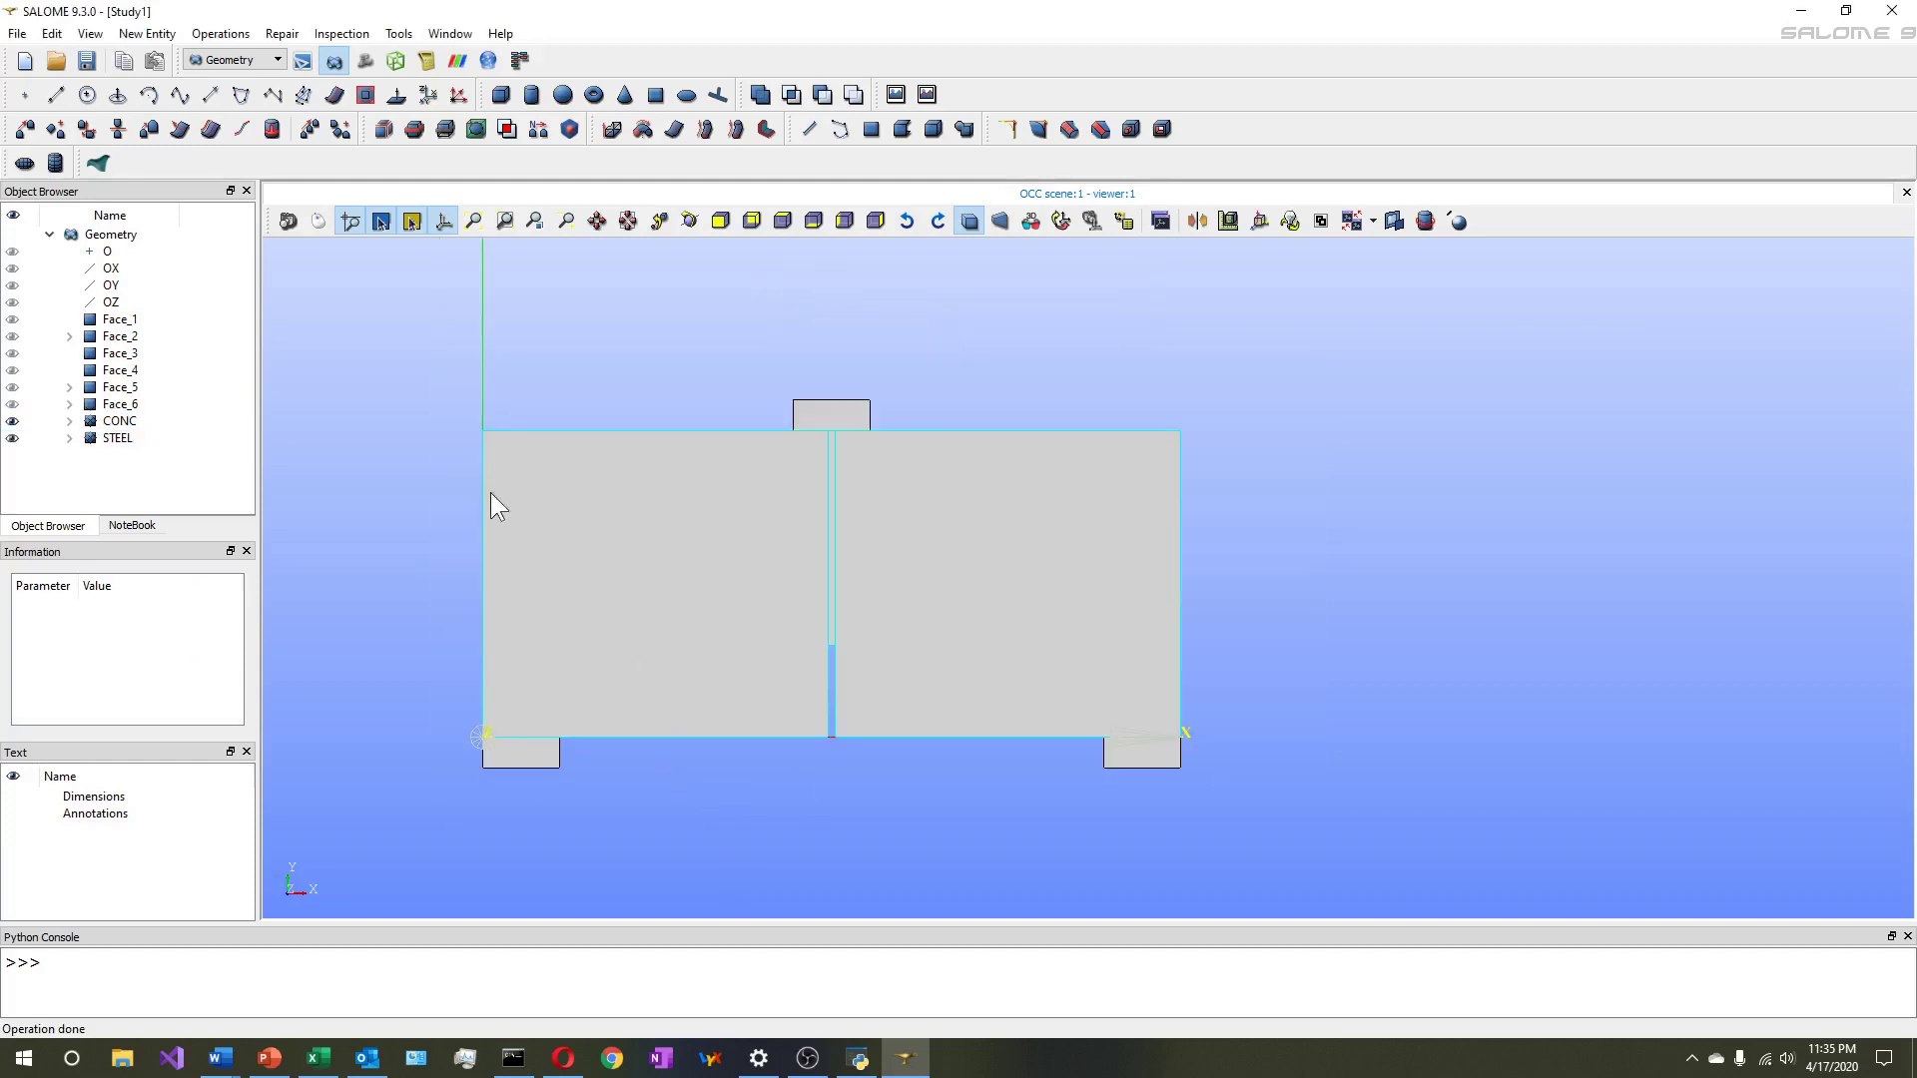
pyautogui.moveTo(399, 335); pyautogui.dragTo(1337, 907)
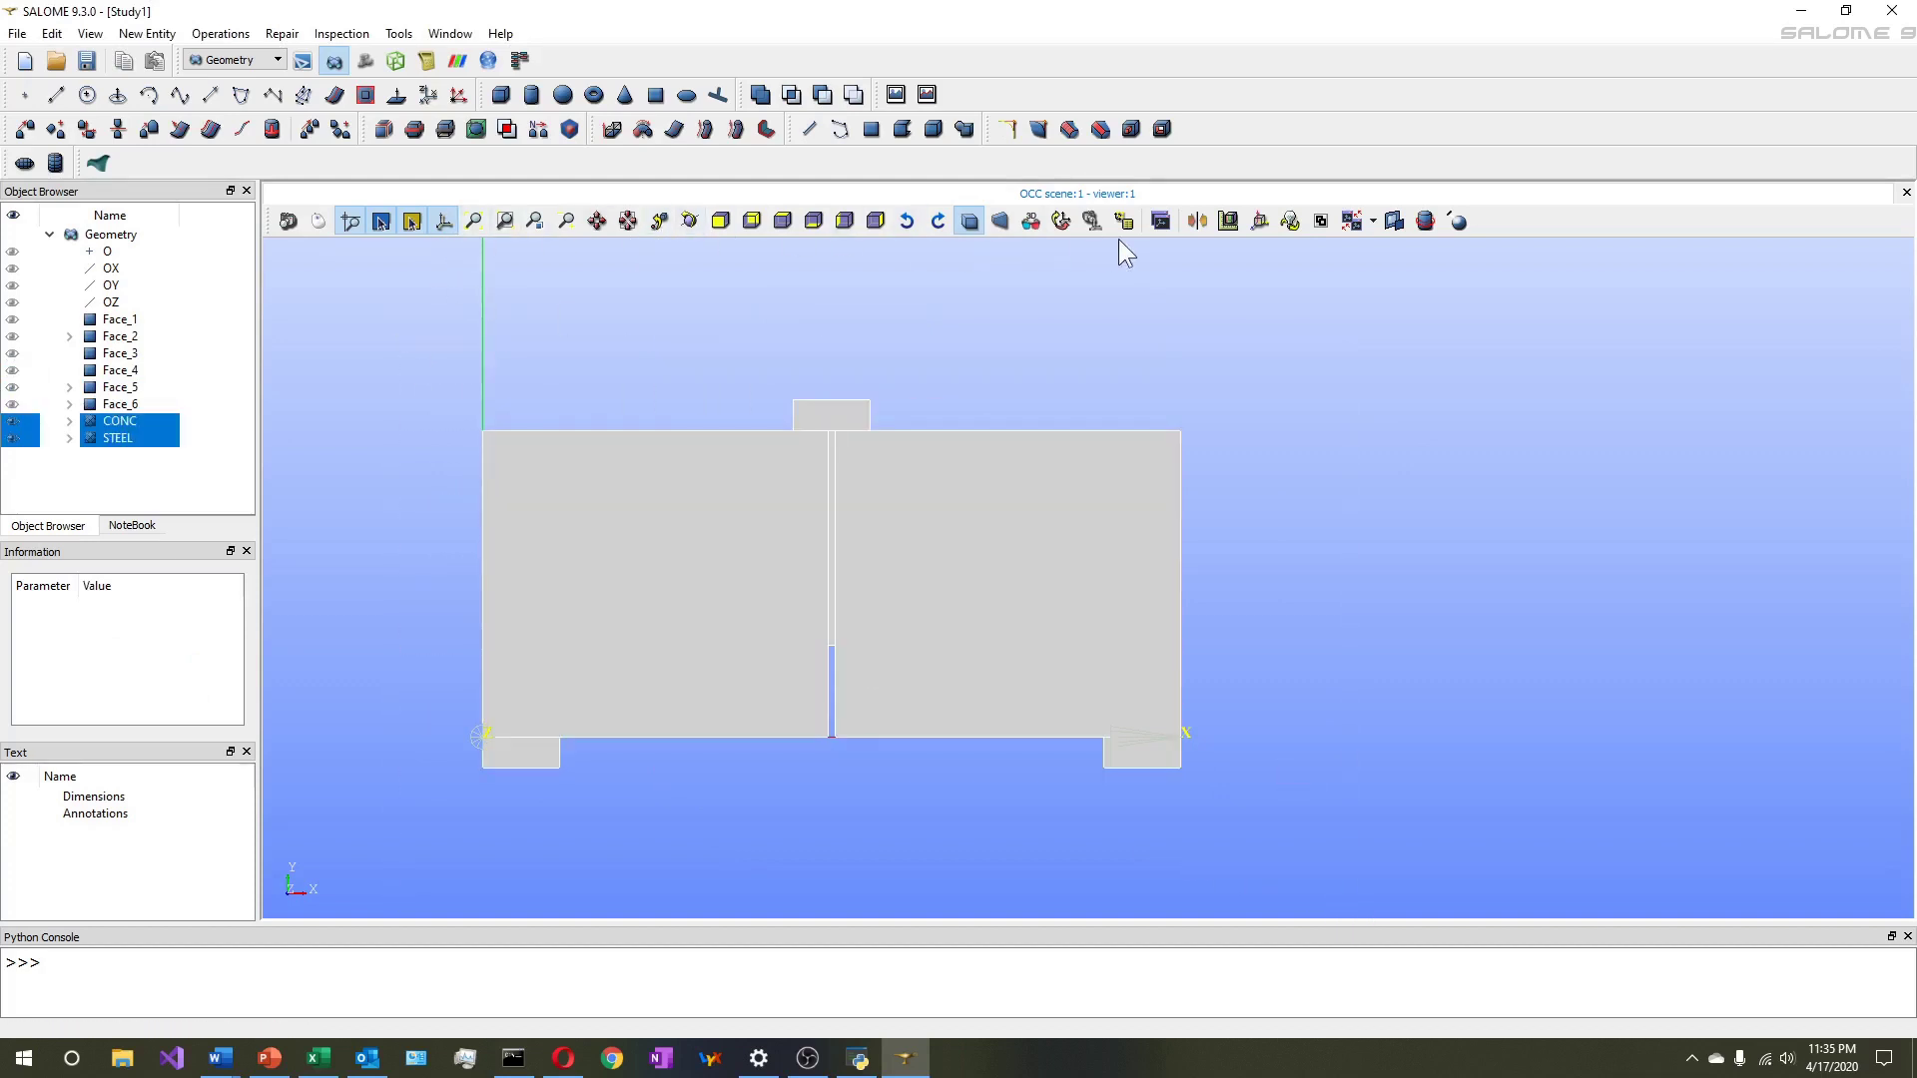
pyautogui.click(998, 220)
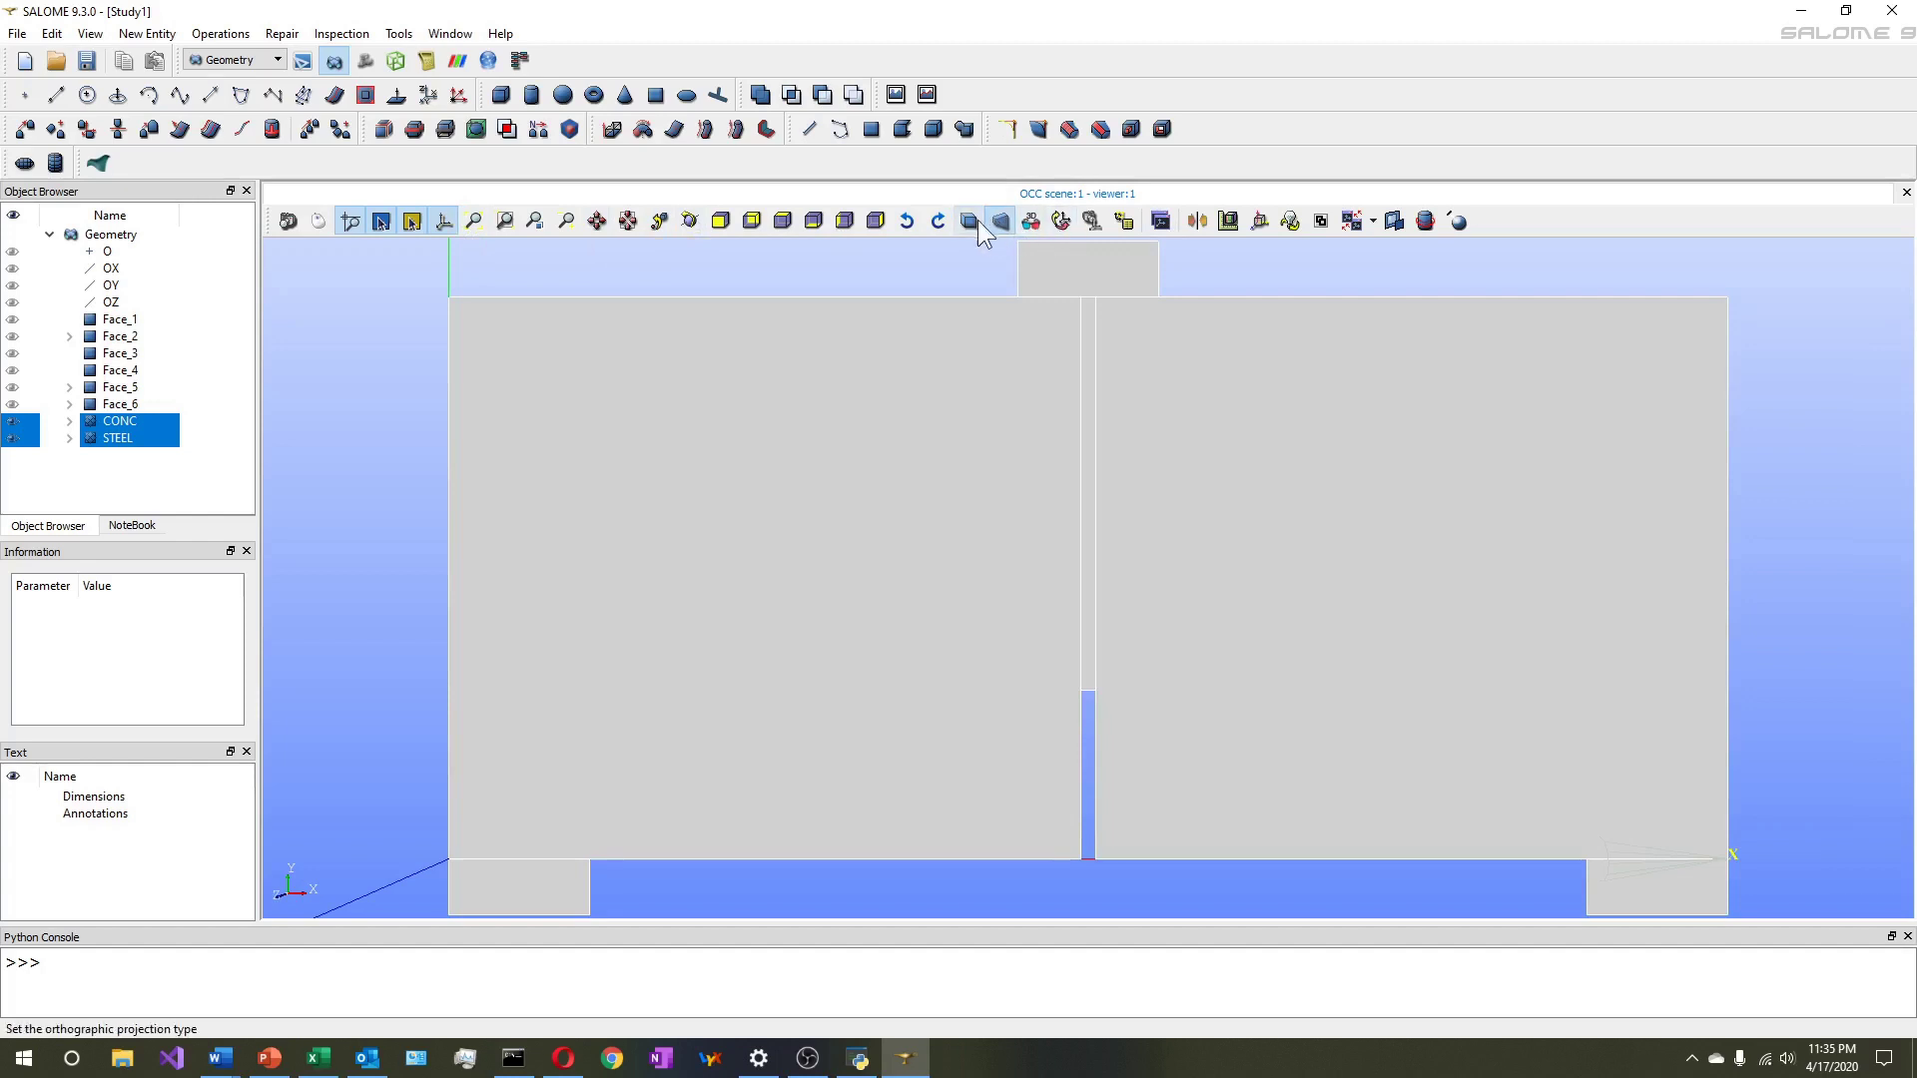
pyautogui.click(968, 219)
pyautogui.click(1030, 222)
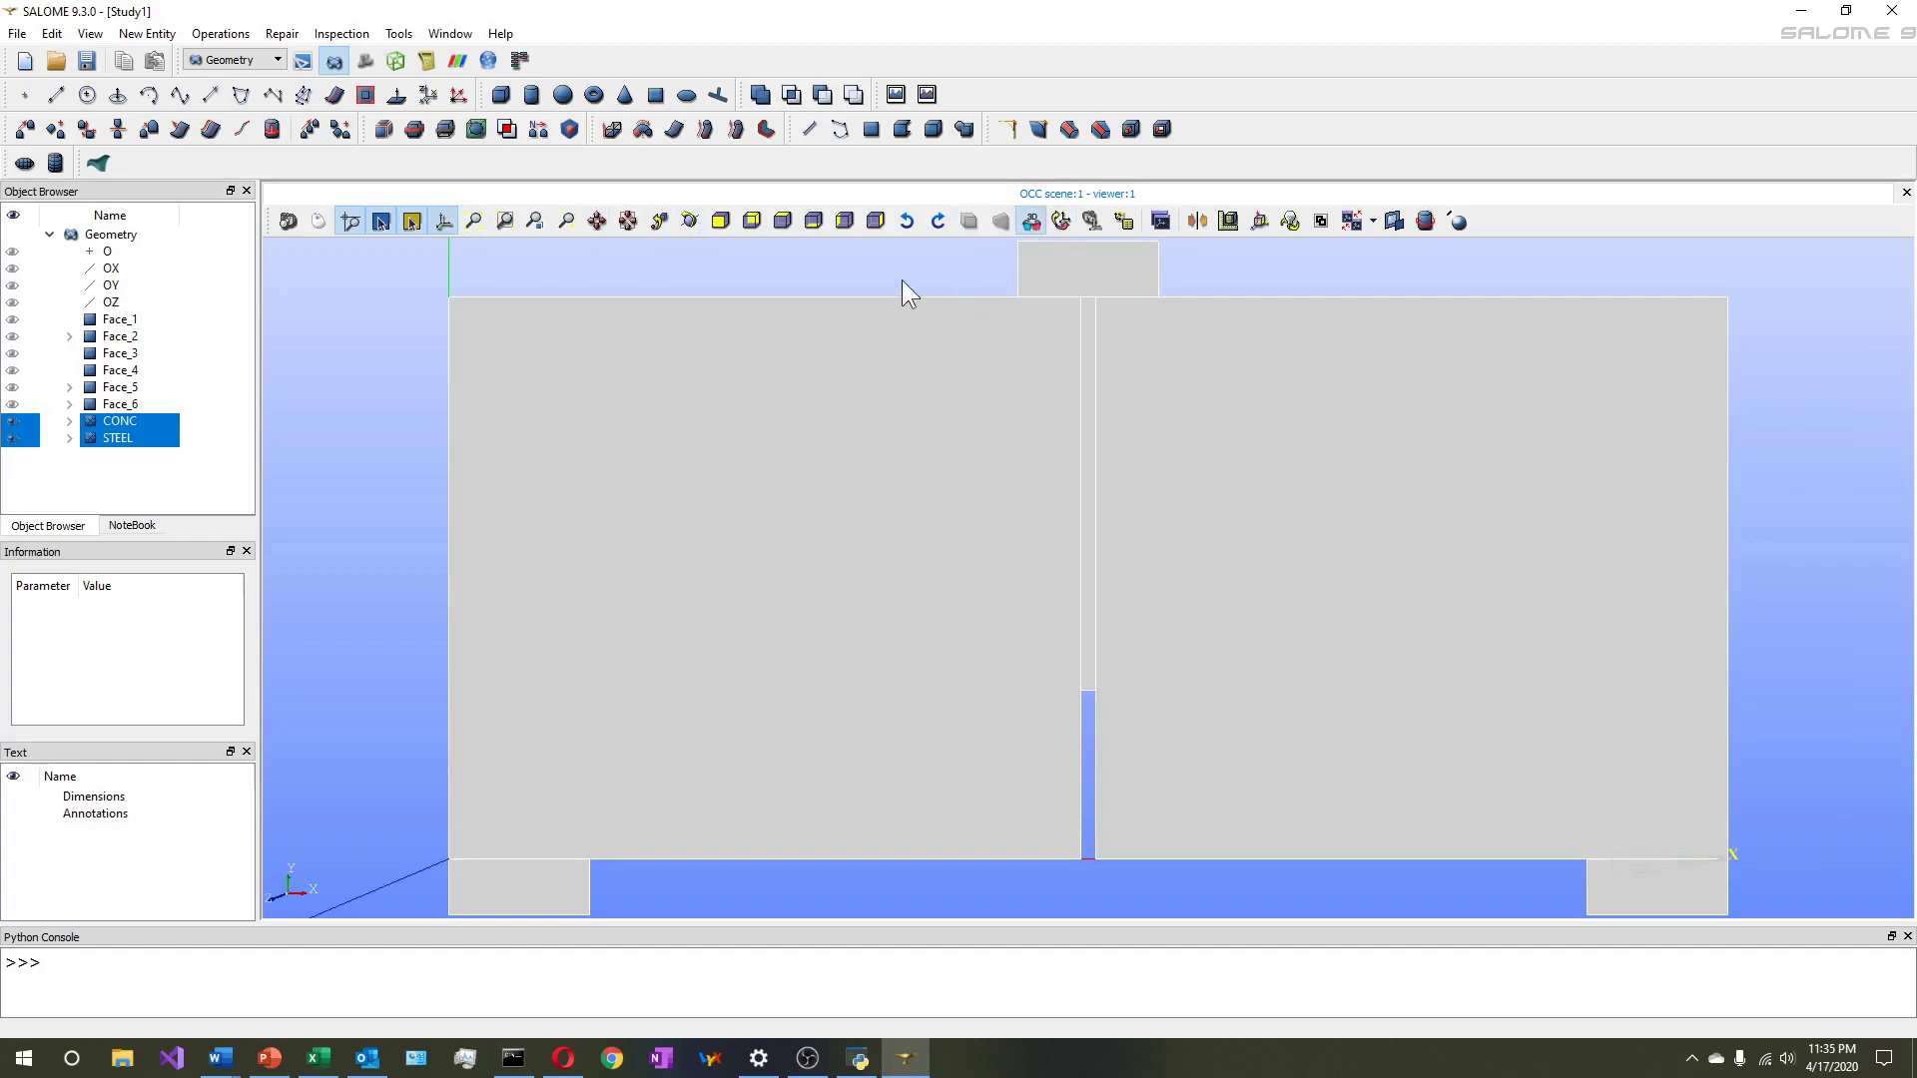
pyautogui.click(1030, 221)
pyautogui.scroll(-3, 938, 413)
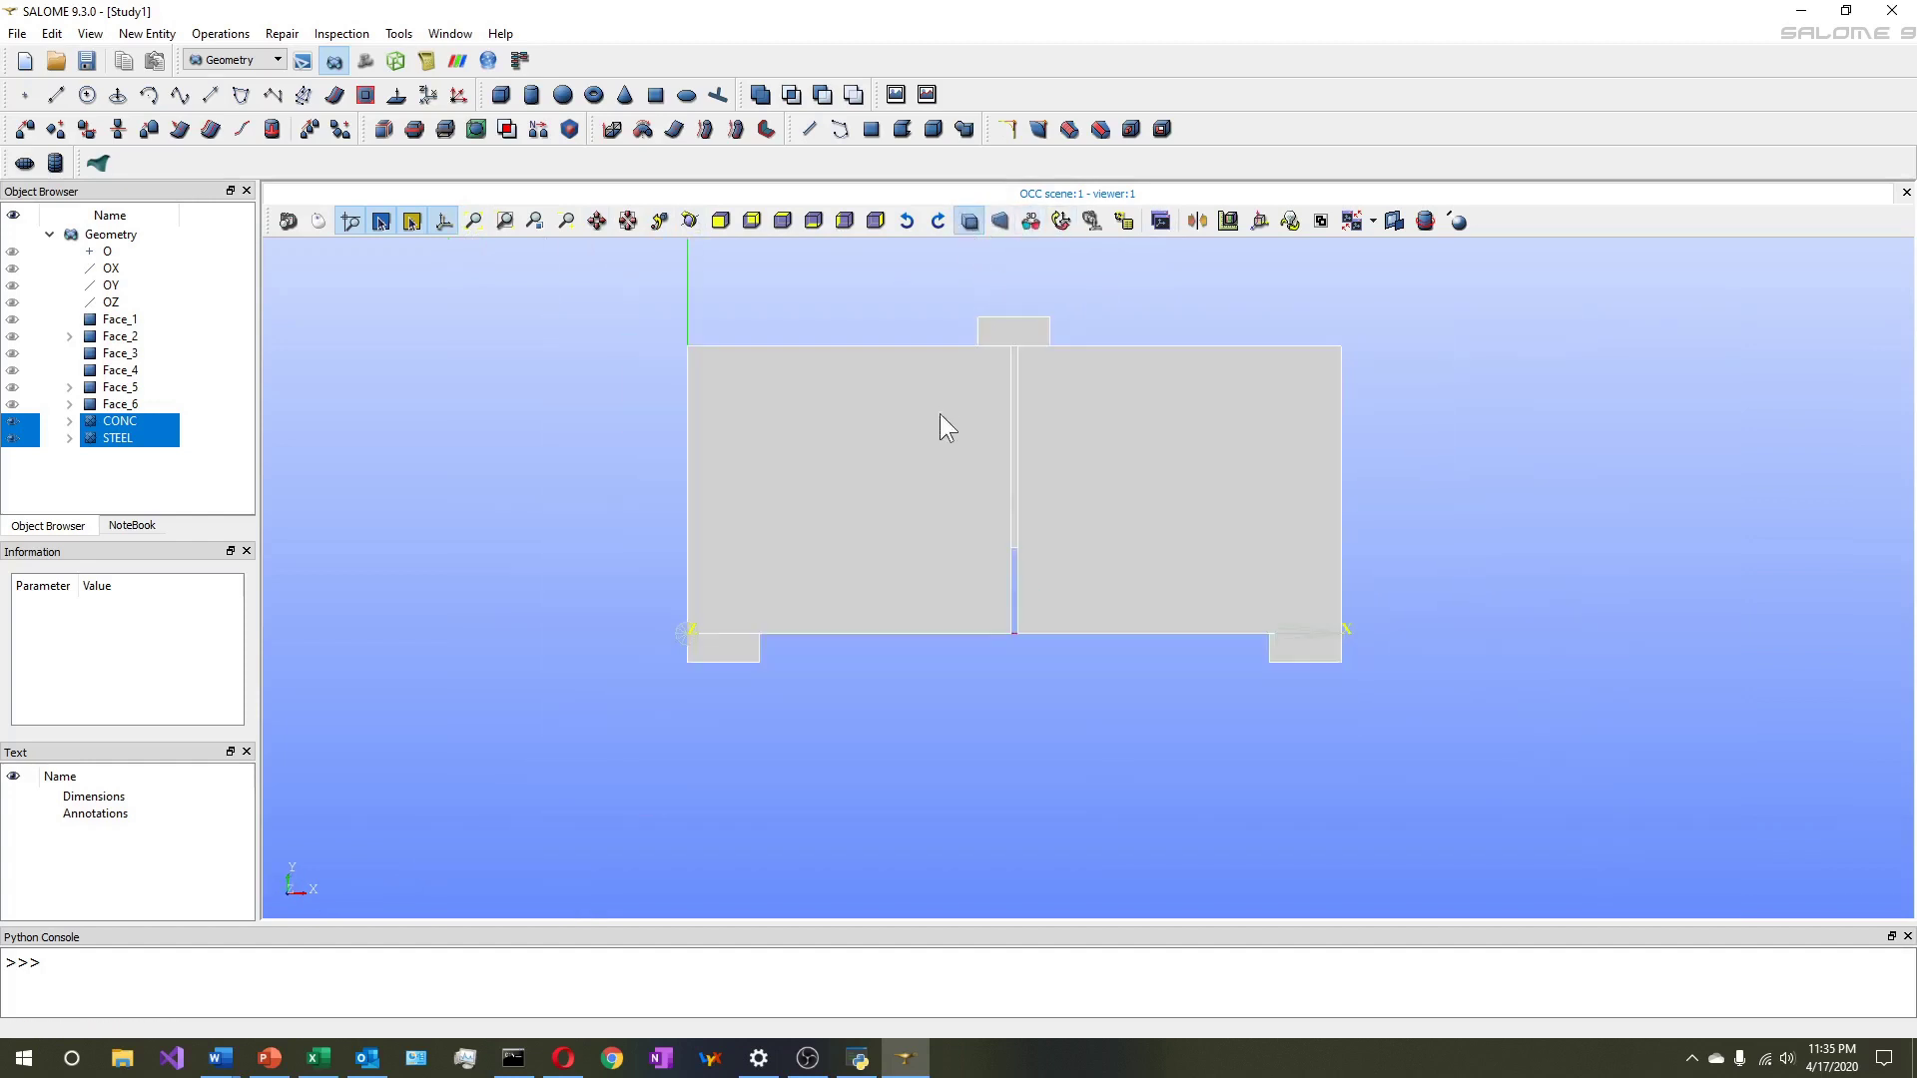
pyautogui.click(1039, 350)
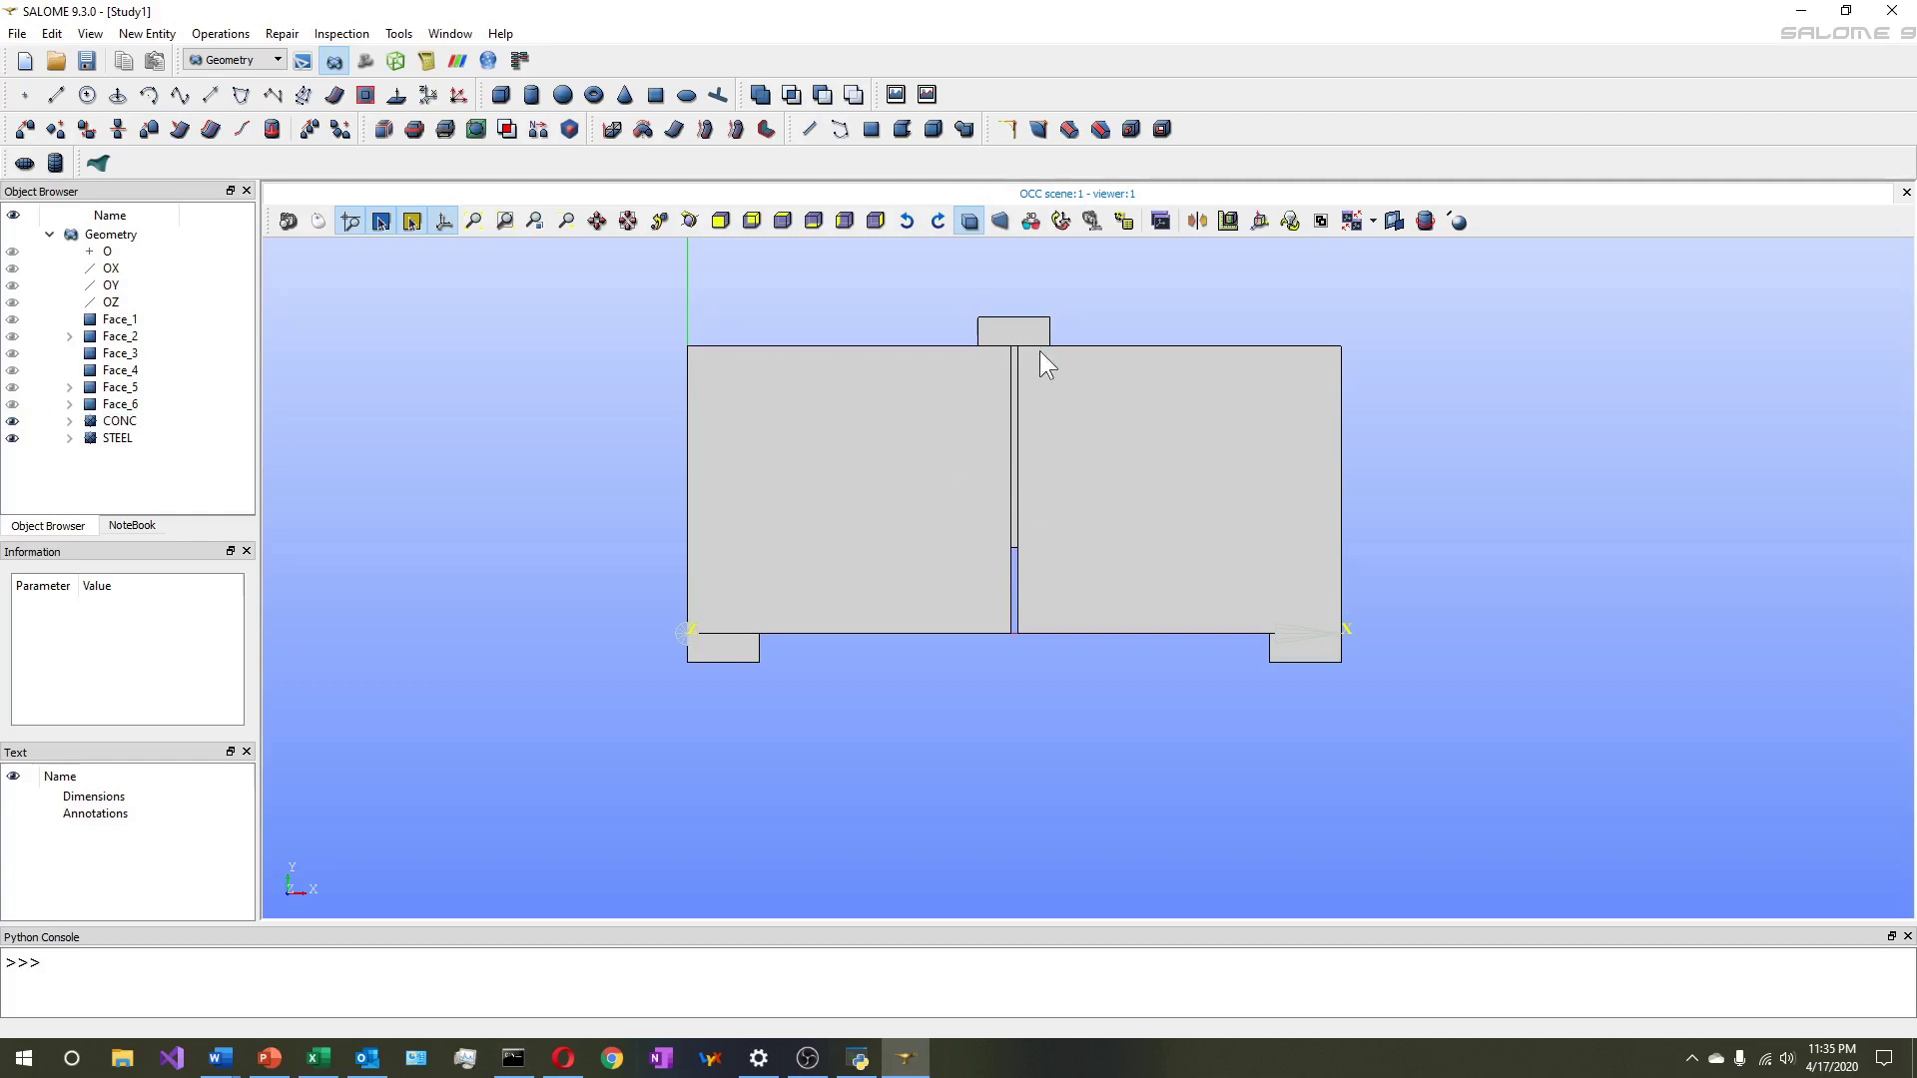
pyautogui.click(689, 221)
pyautogui.moveTo(1054, 539); pyautogui.dragTo(926, 630)
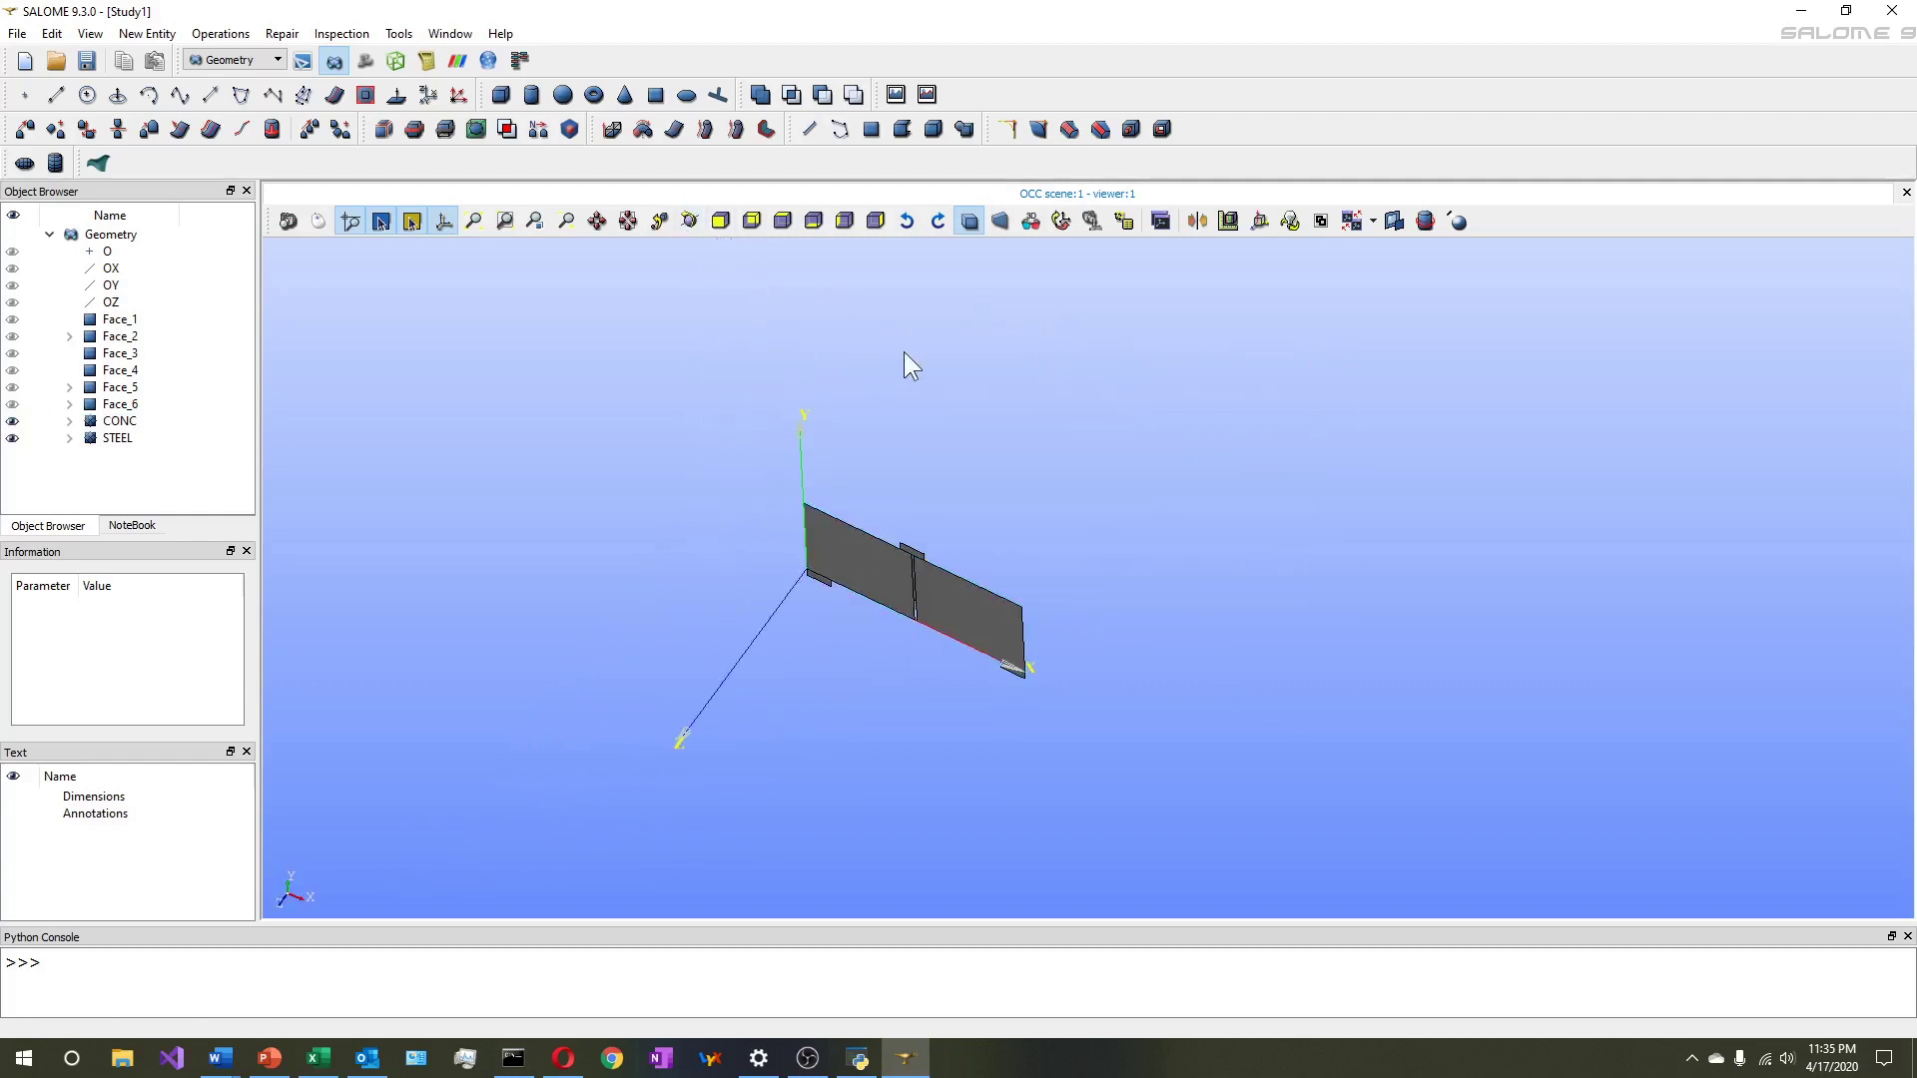
pyautogui.click(969, 220)
pyautogui.scroll(-5, 808, 471)
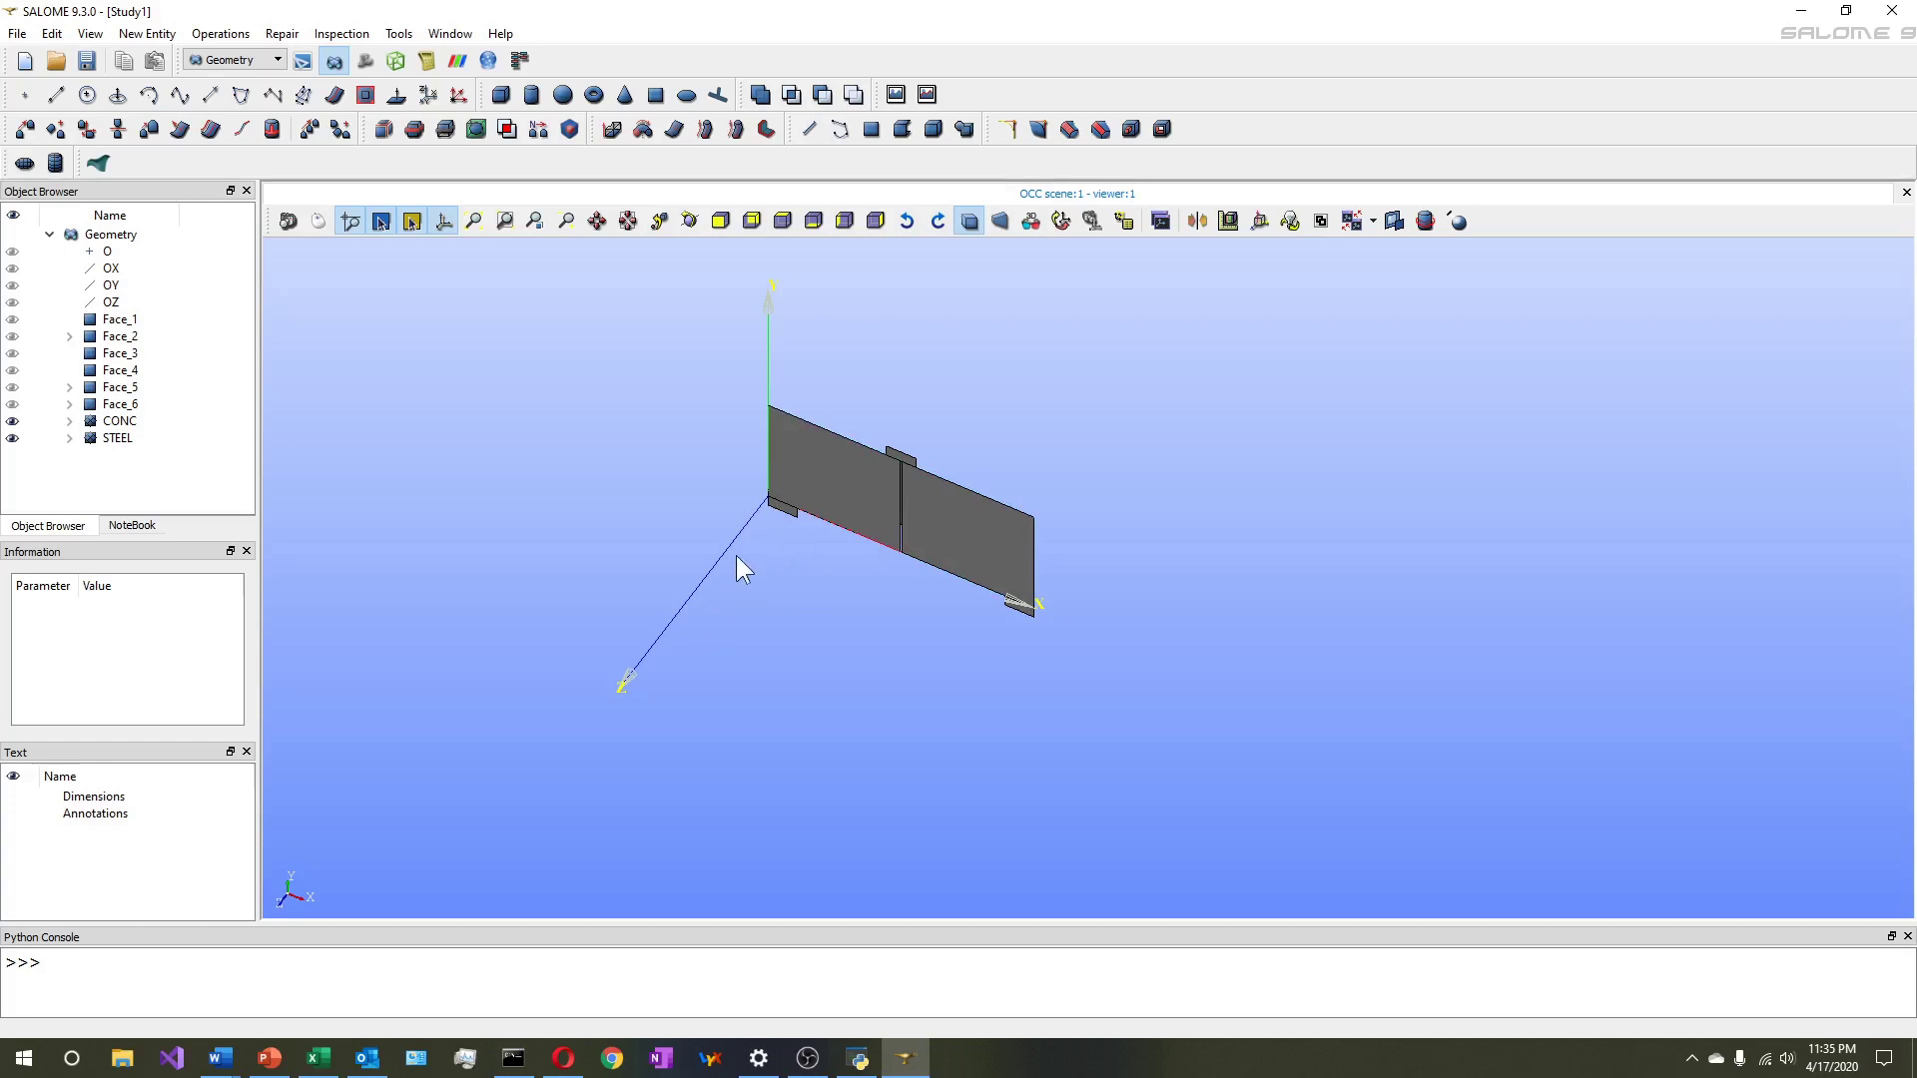
# Create copies of CONC and STEEL rotated by 90 degrees about the OX axis
pyautogui.moveTo(742, 338); pyautogui.dragTo(1134, 727)
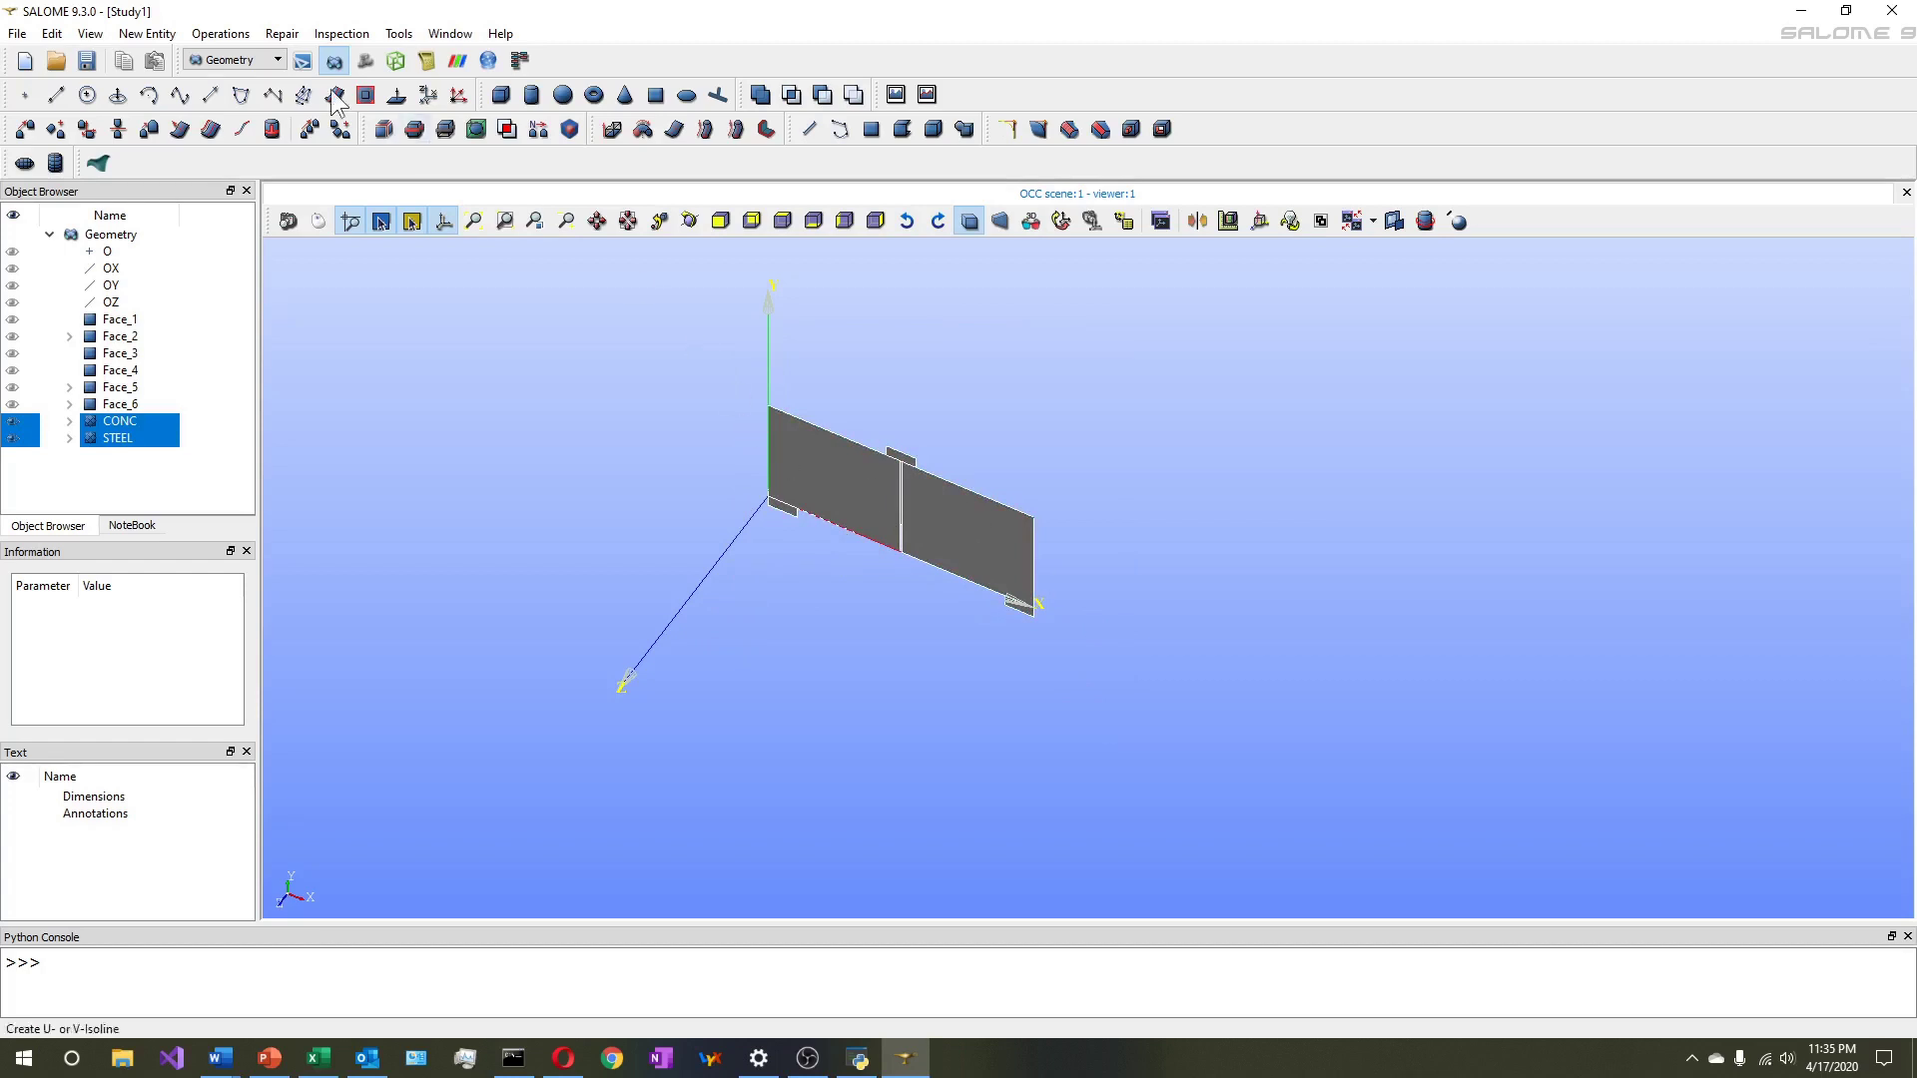
pyautogui.click(221, 34)
pyautogui.moveTo(230, 81)
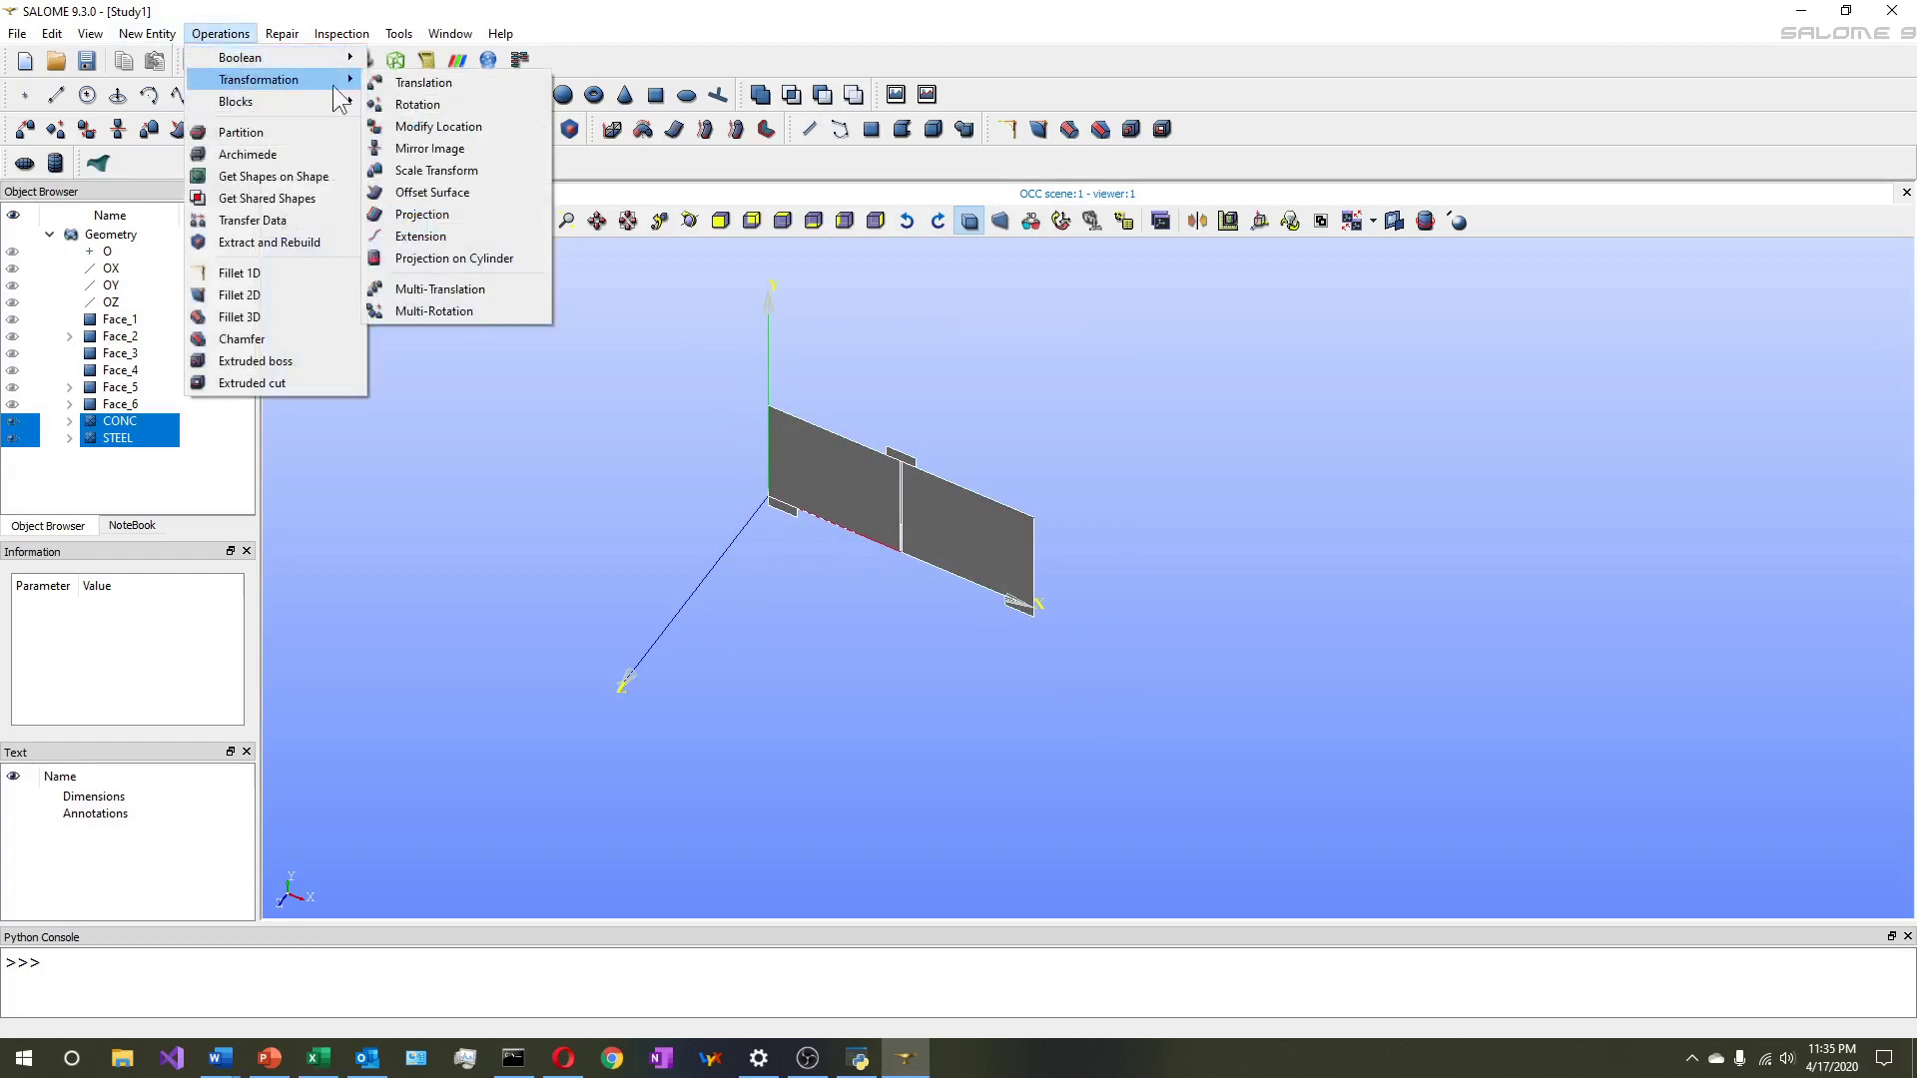
pyautogui.click(501, 111)
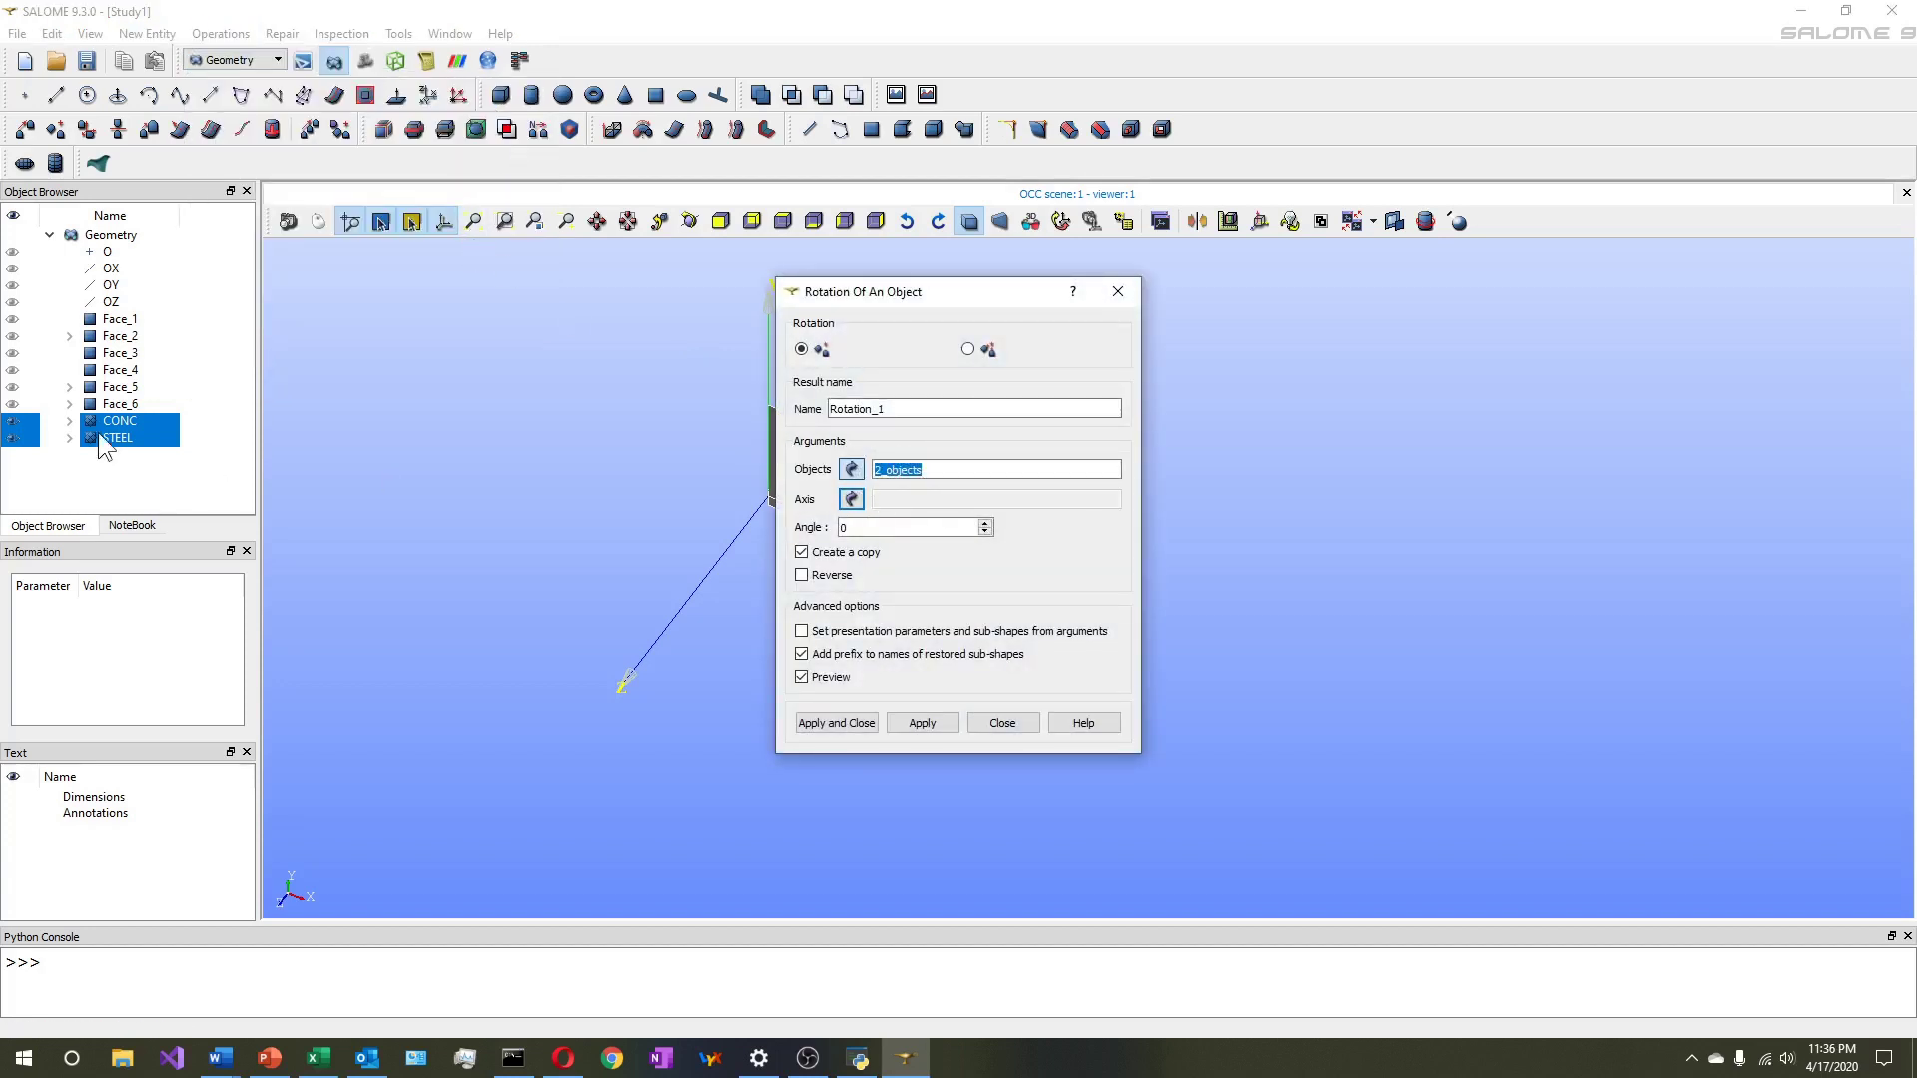
pyautogui.click(850, 498)
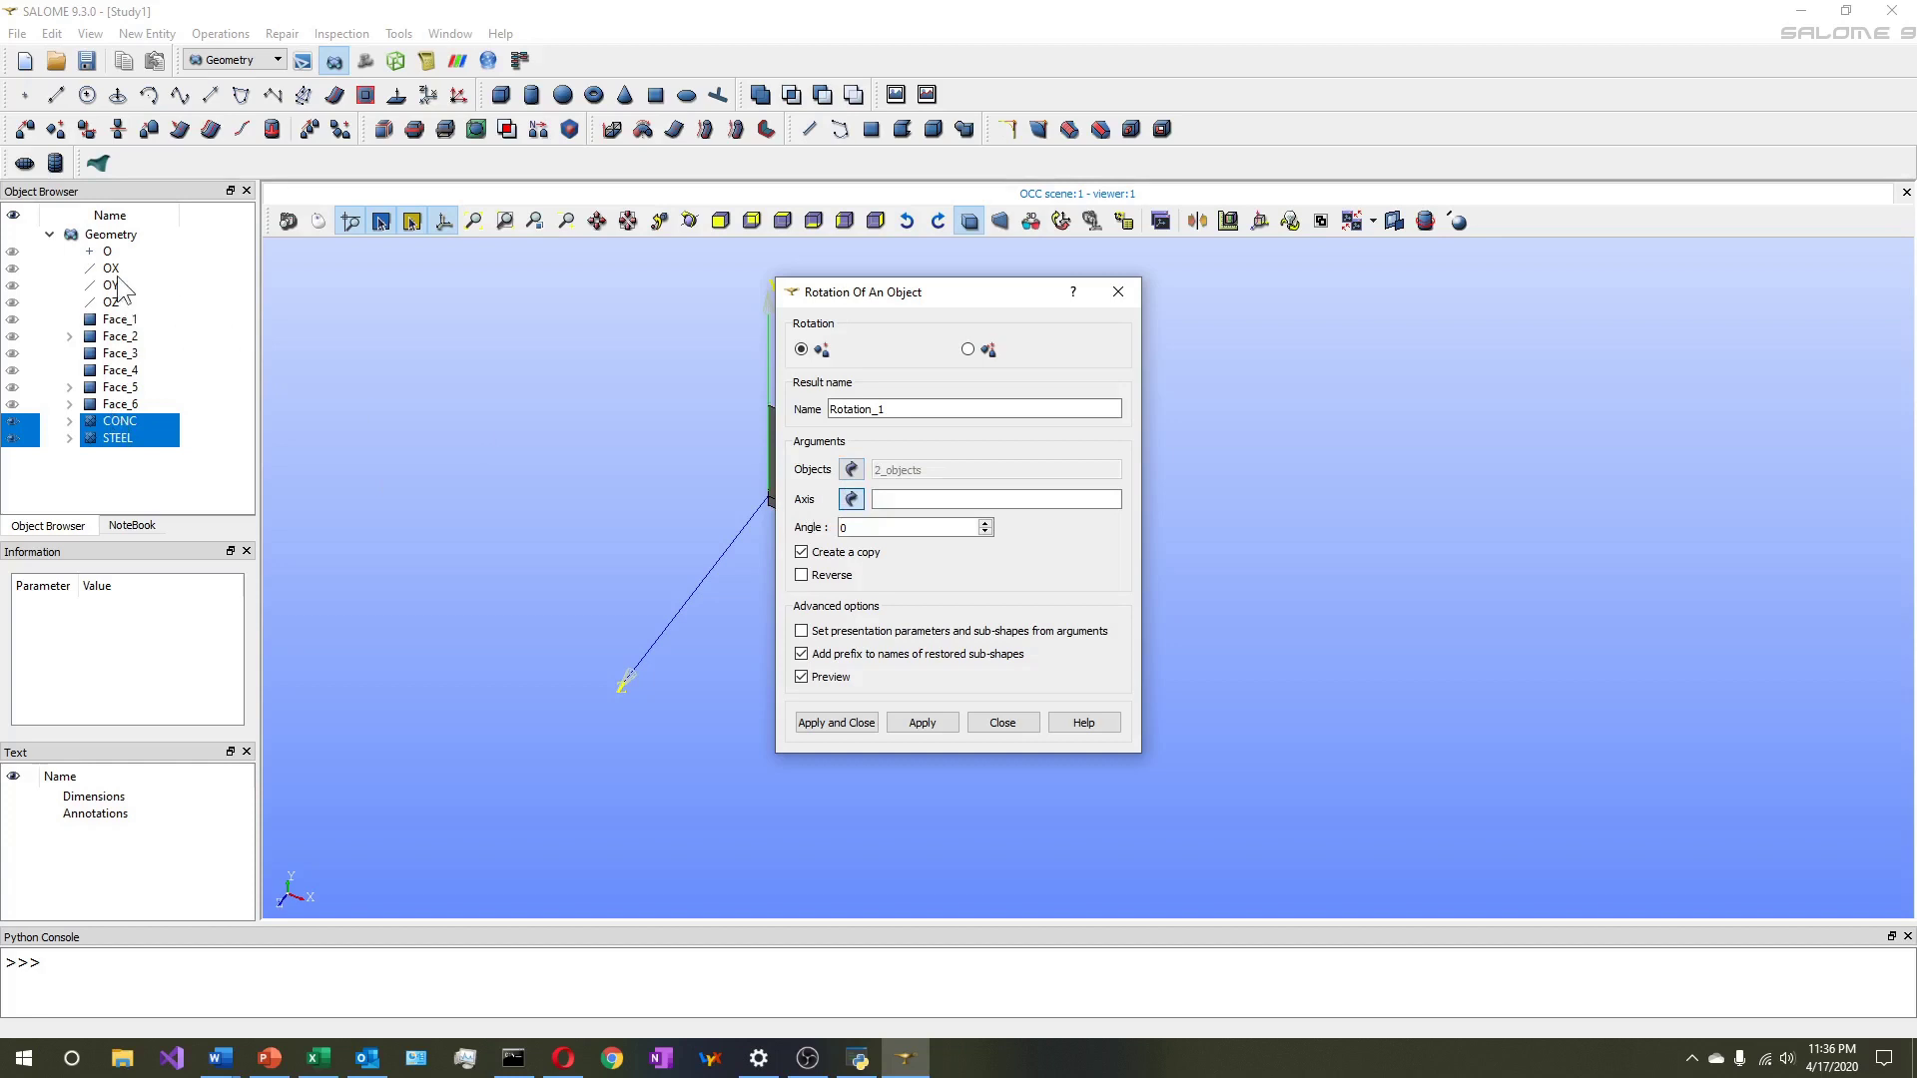
pyautogui.click(111, 269)
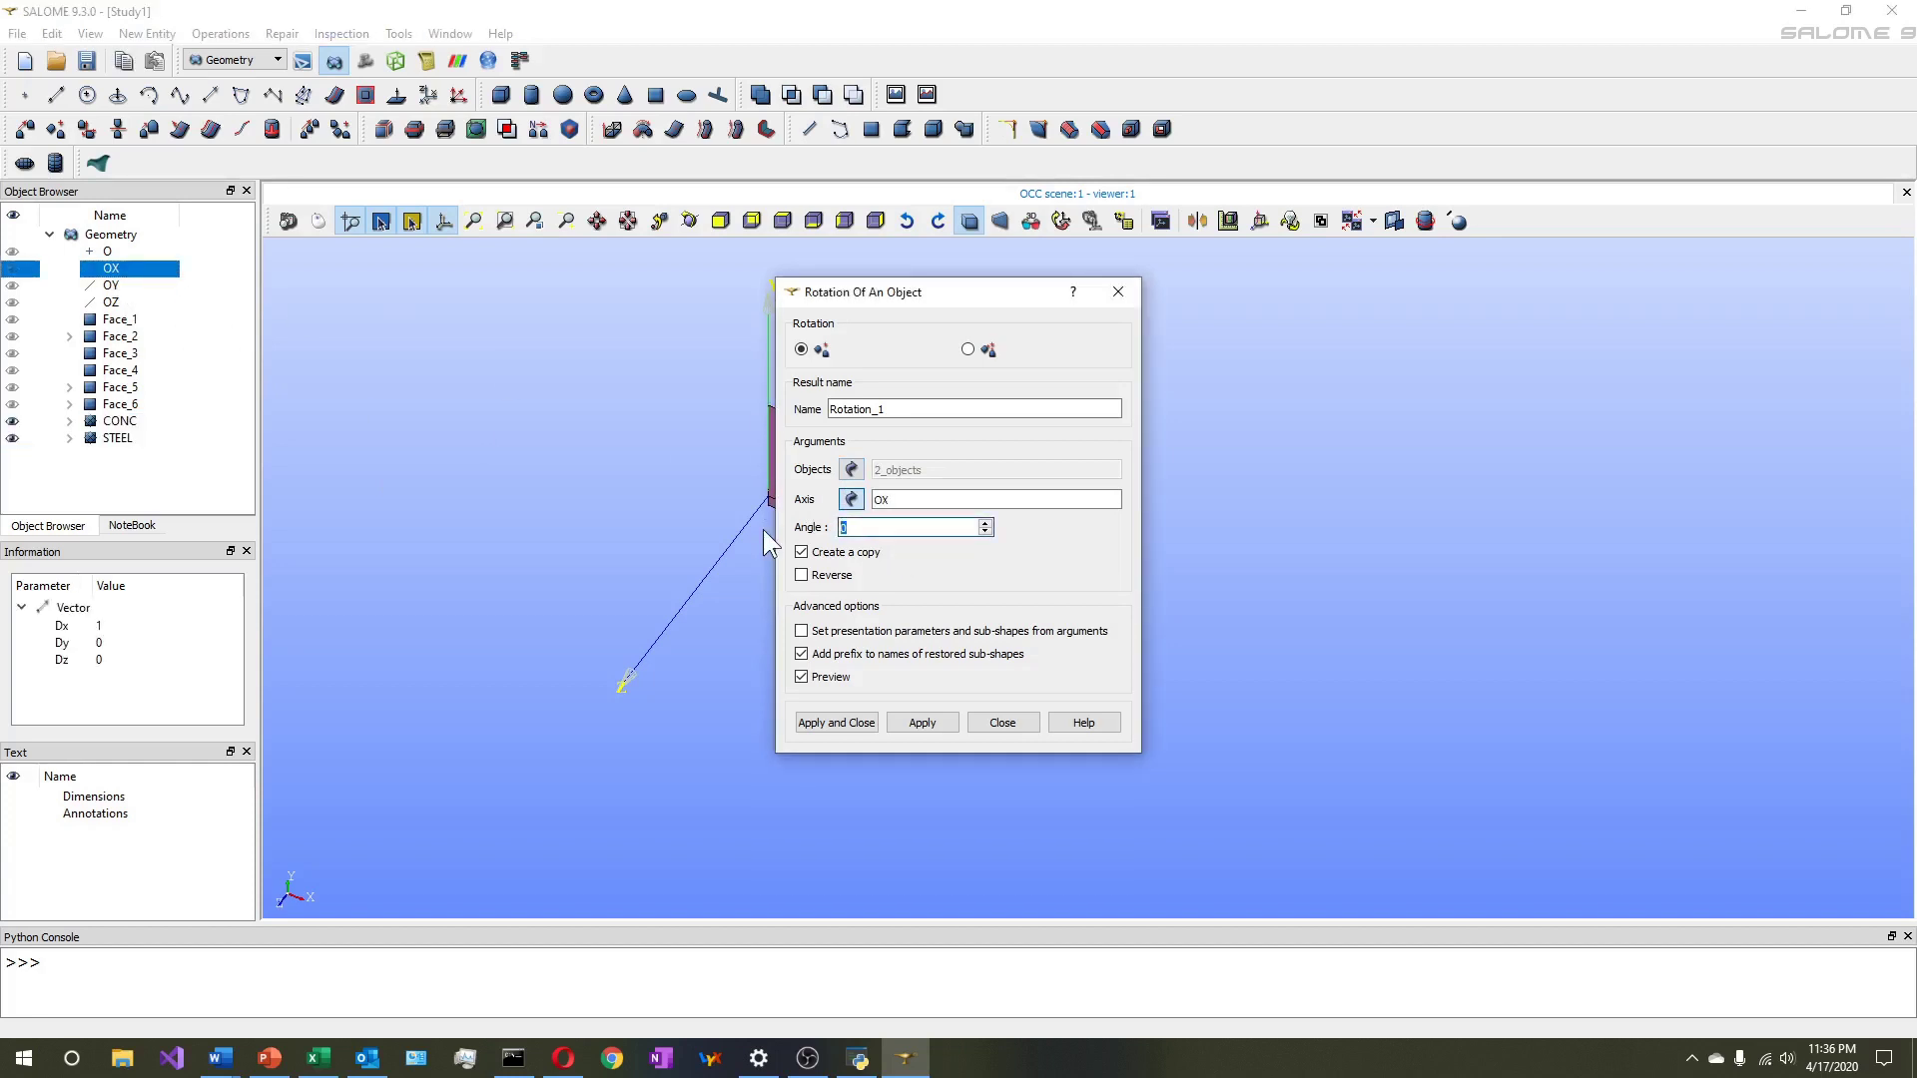
pyautogui.write('90')
pyautogui.moveTo(984, 295); pyautogui.dragTo(1399, 314)
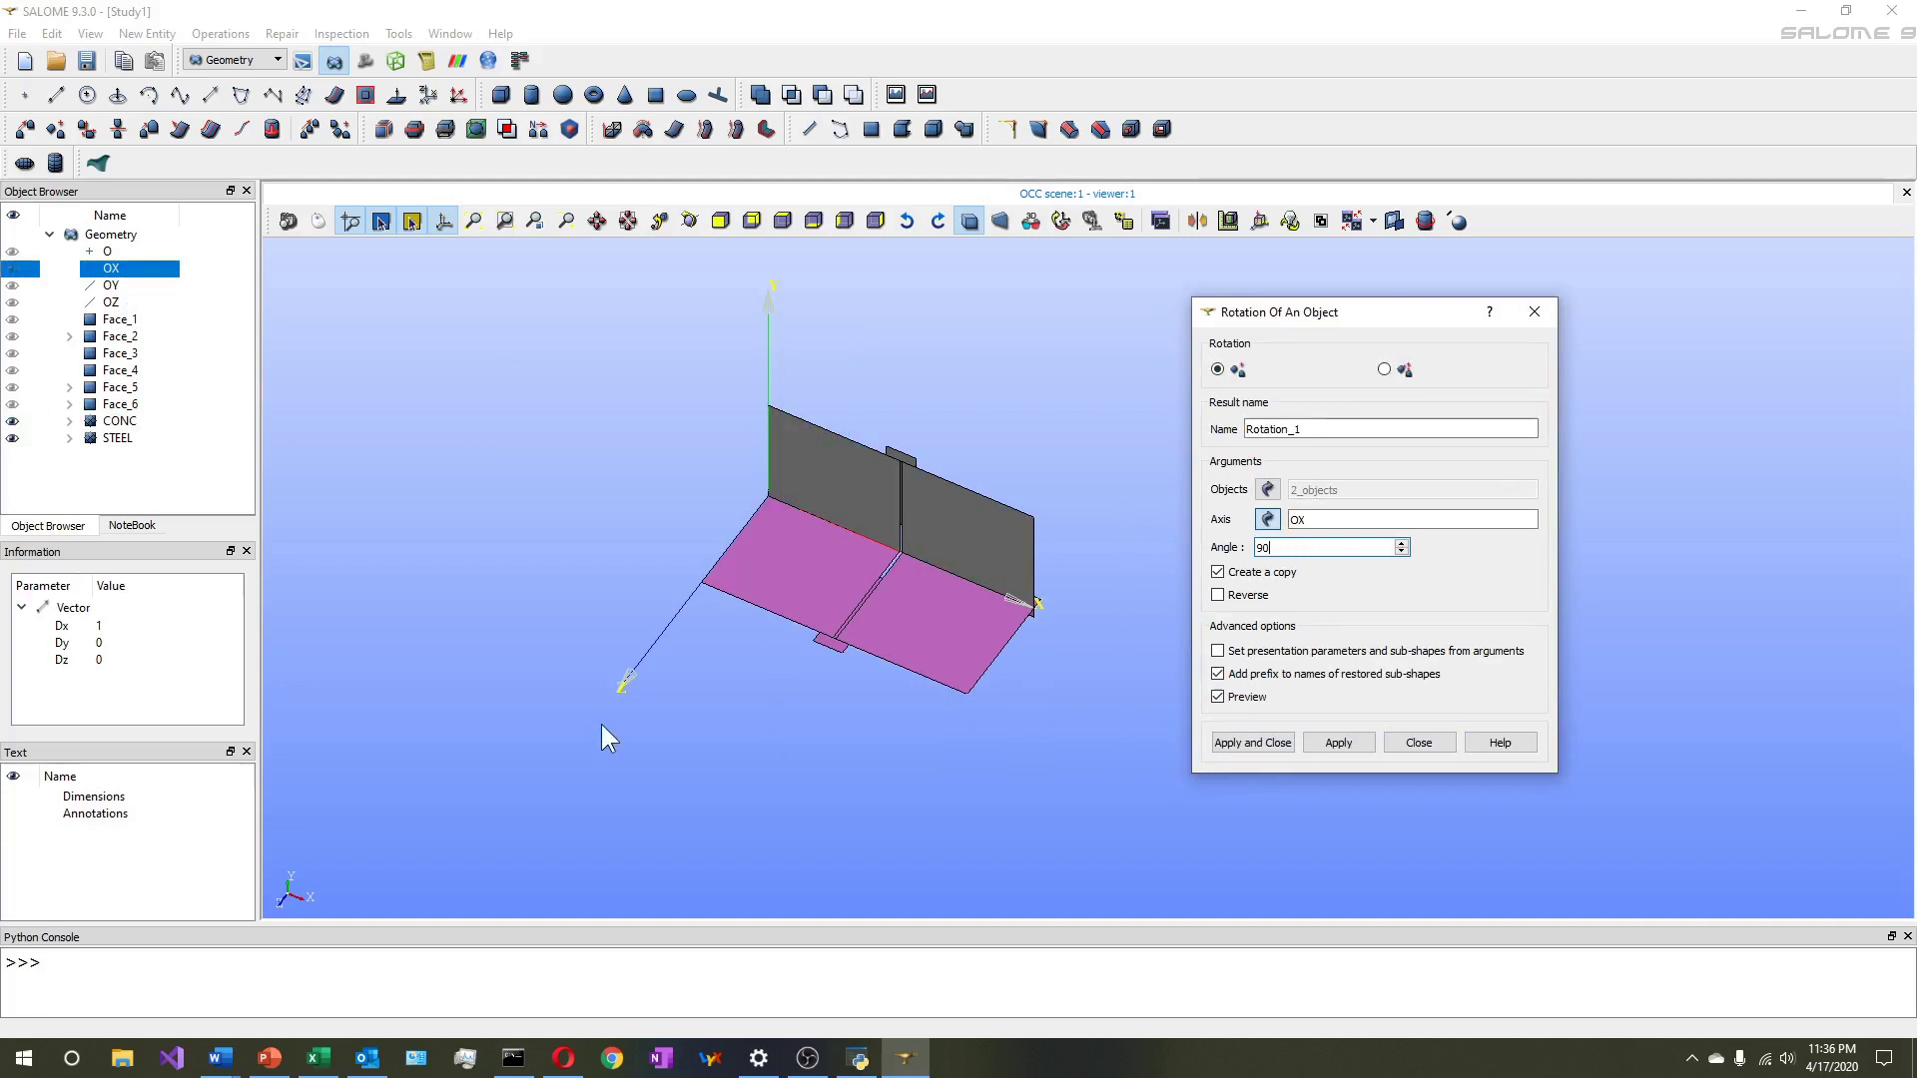
pyautogui.click(1243, 743)
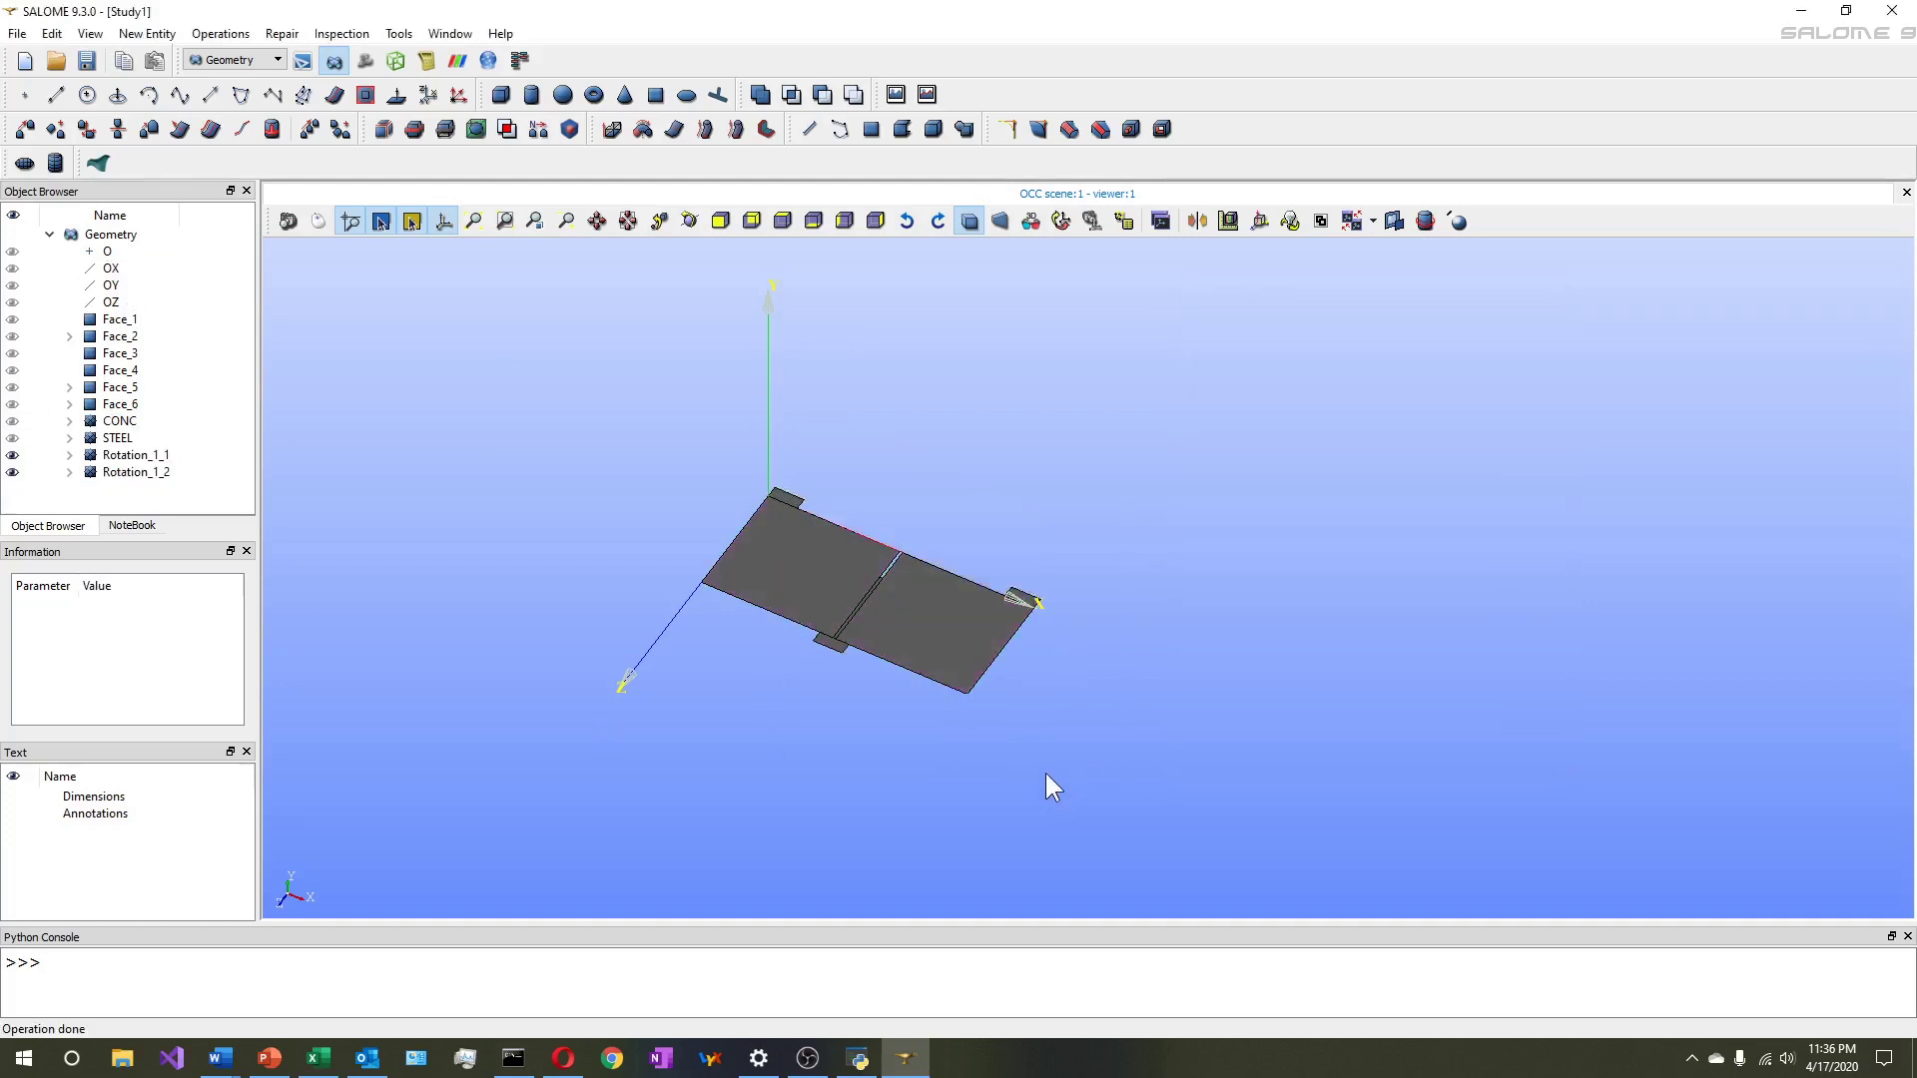
# Examine the rotated beam and plates from the front and the rear along the Y axis
pyautogui.click(727, 220)
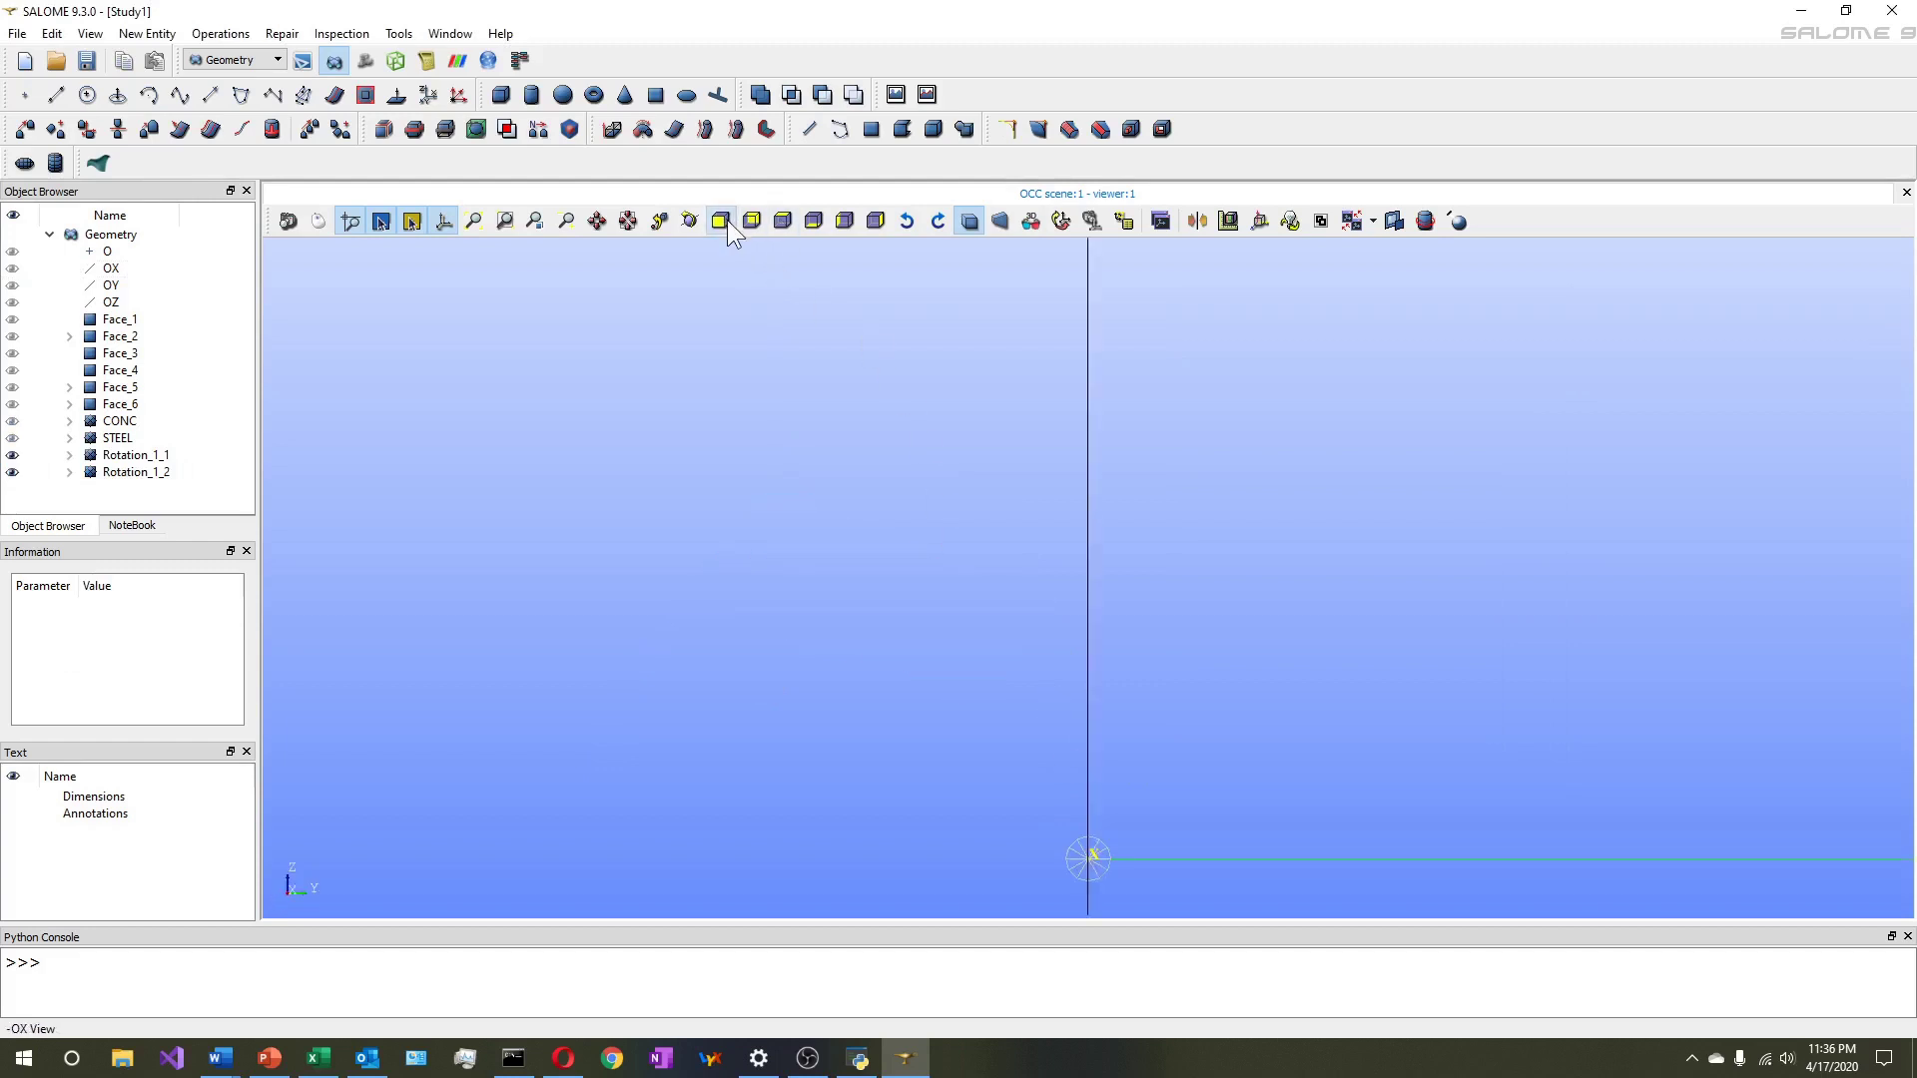
pyautogui.click(813, 220)
pyautogui.click(845, 220)
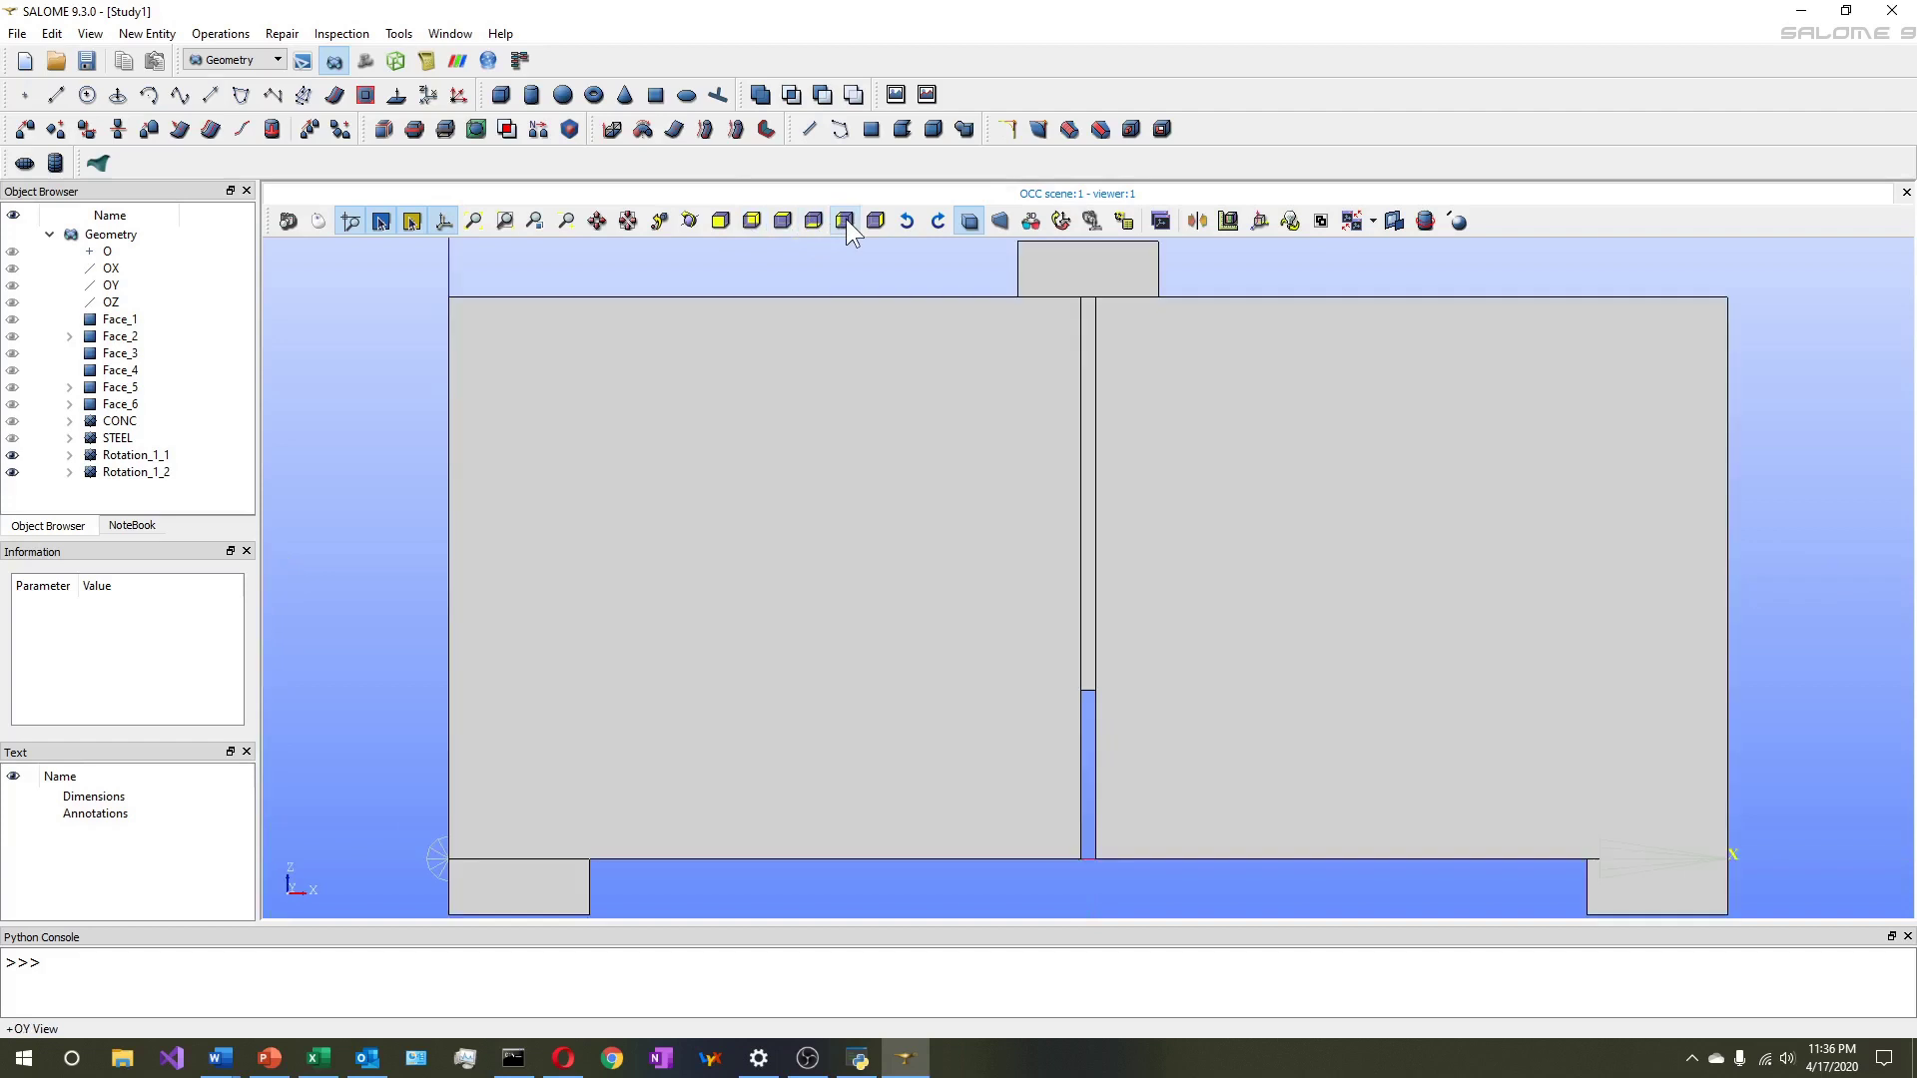
pyautogui.scroll(-3, 721, 549)
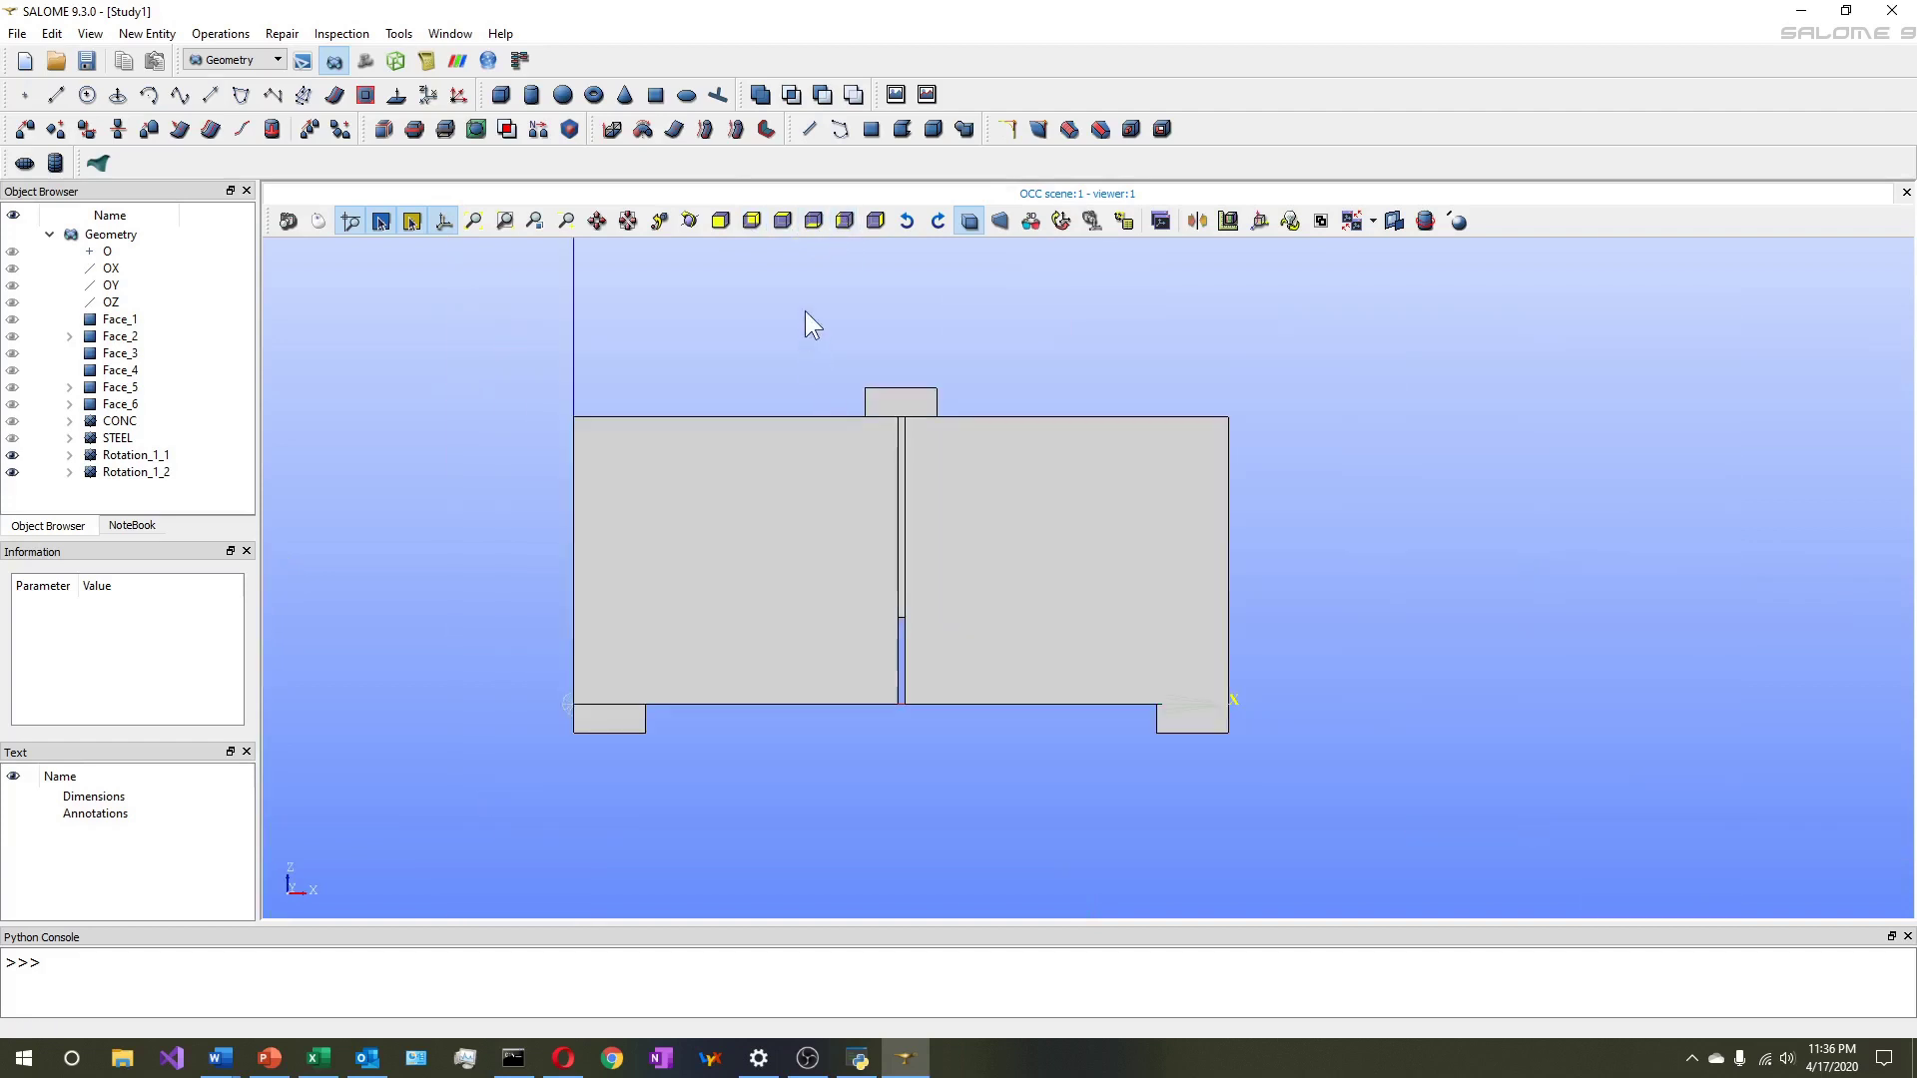
pyautogui.click(872, 221)
pyautogui.scroll(2, 887, 528)
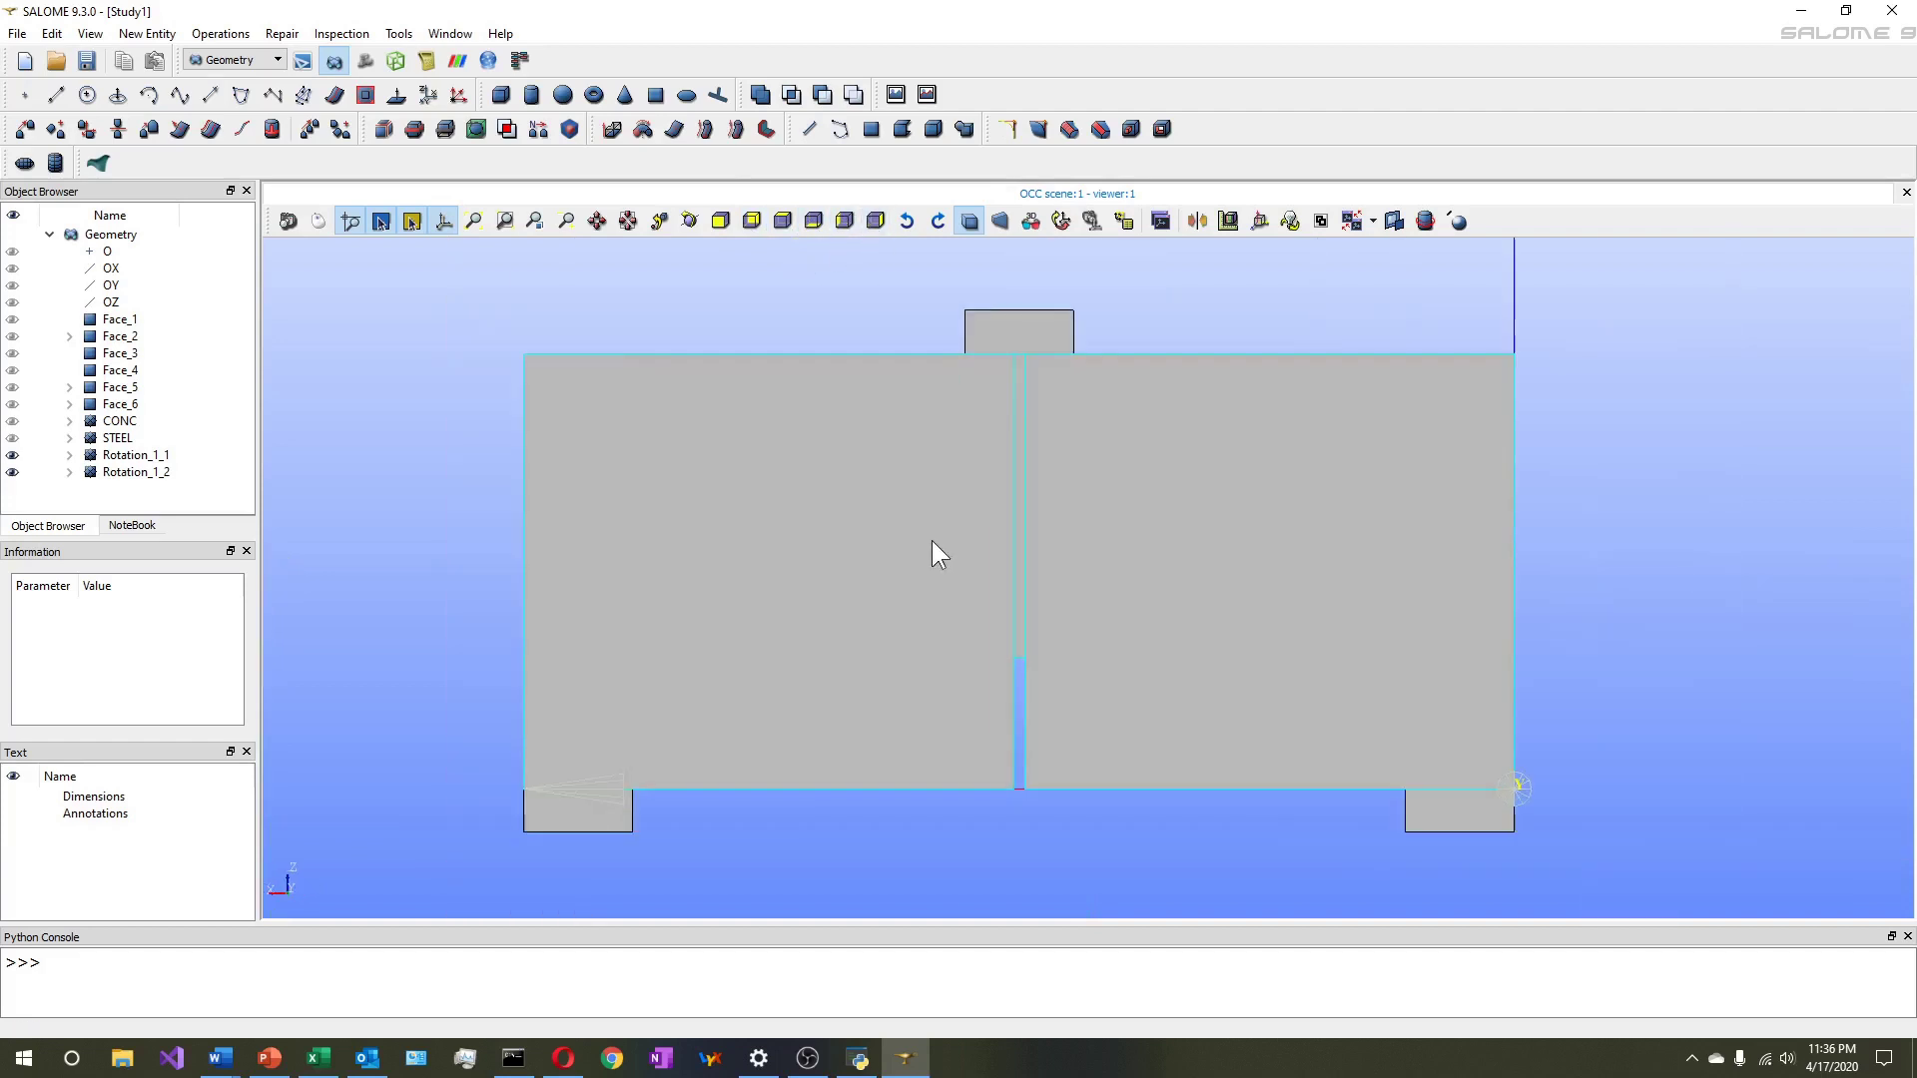
pyautogui.click(855, 223)
pyautogui.scroll(-1, 945, 539)
pyautogui.scroll(-2, 947, 539)
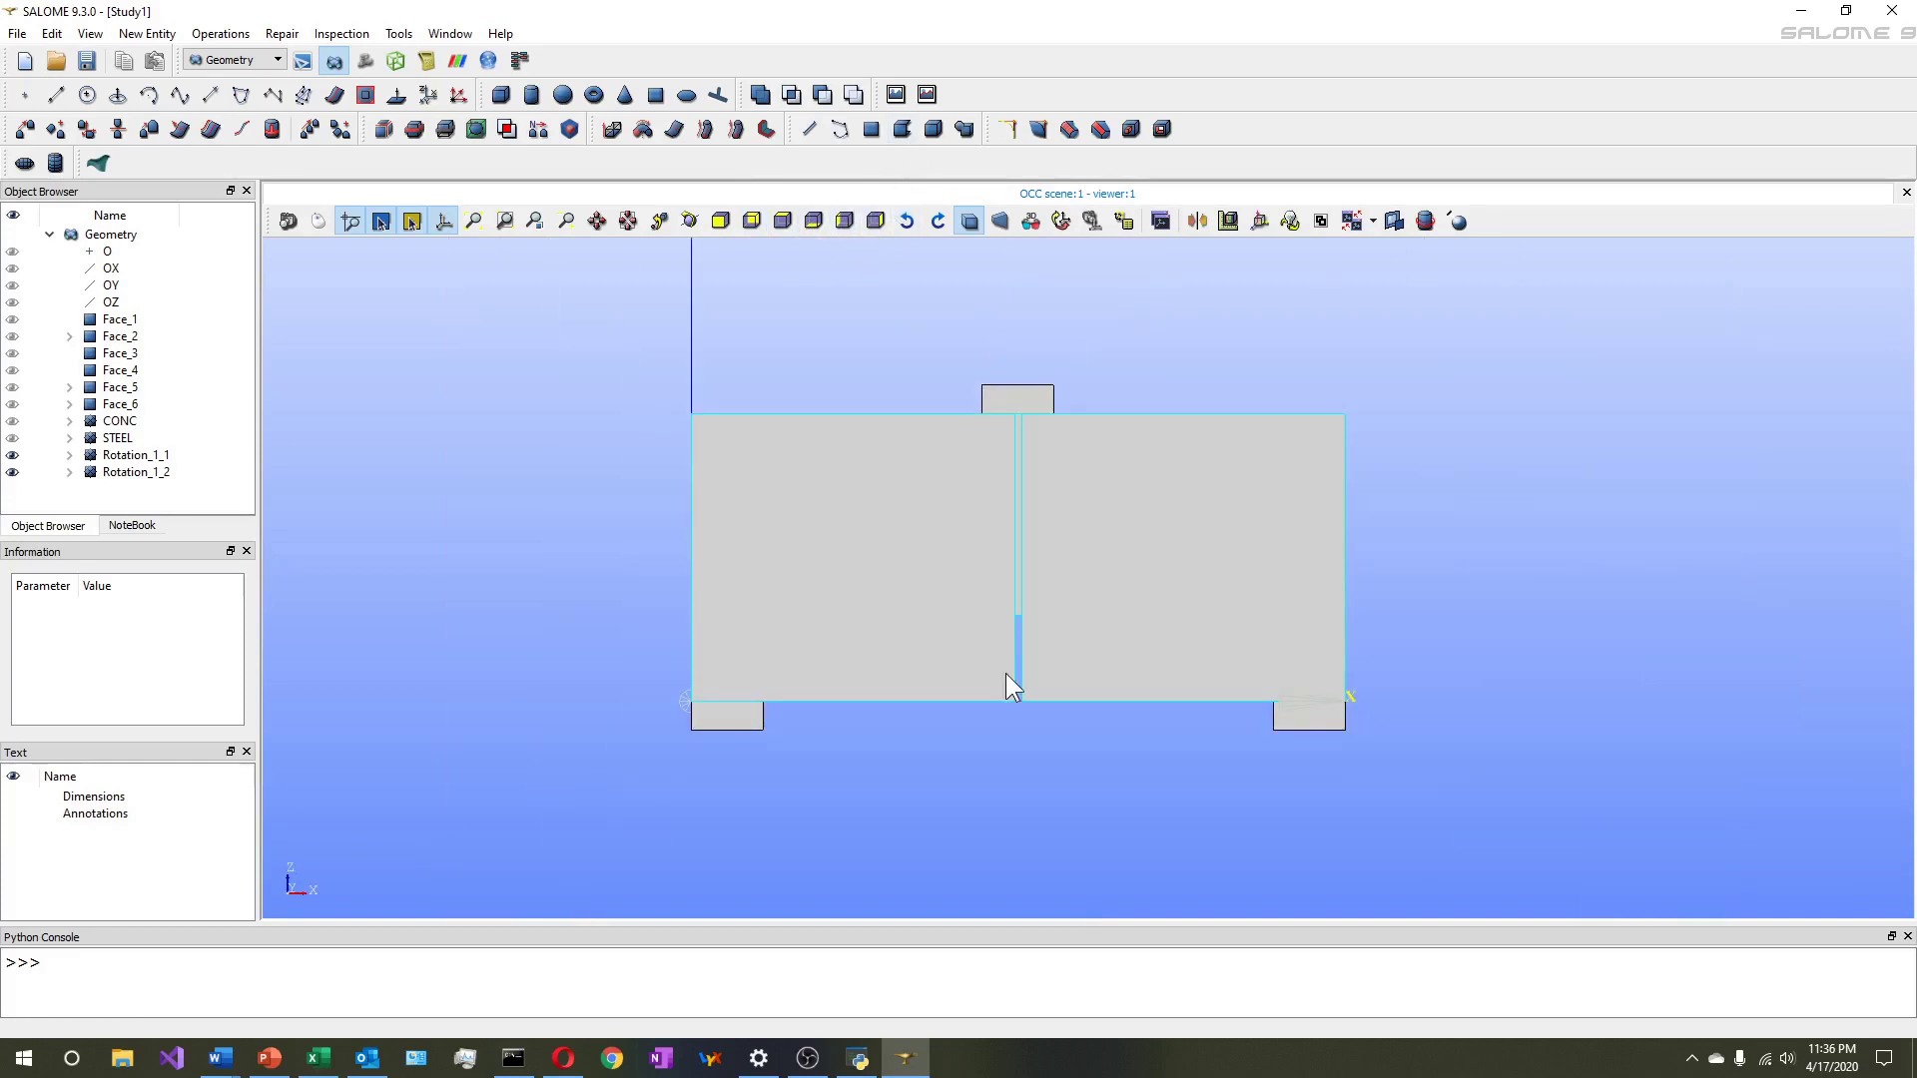
pyautogui.scroll(2, 727, 734)
pyautogui.scroll(-7, 734, 714)
pyautogui.scroll(2, 751, 697)
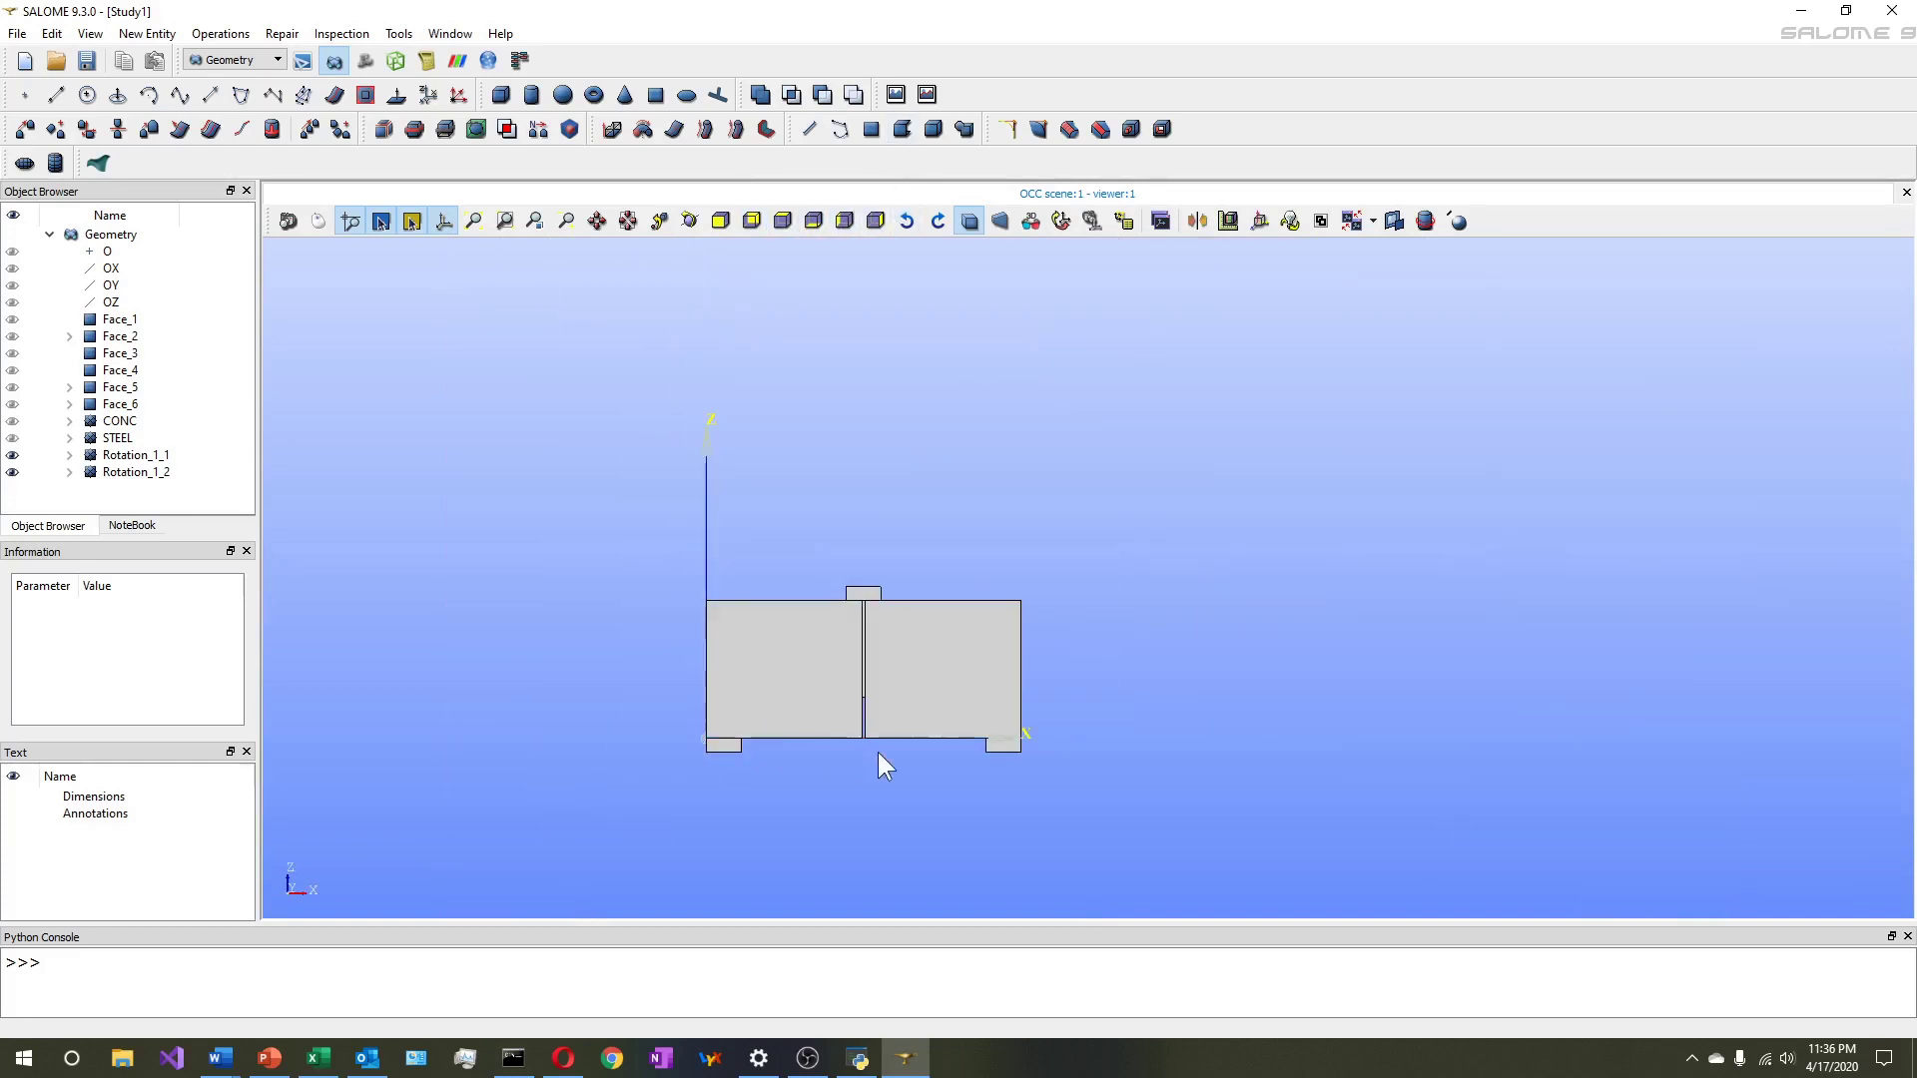
pyautogui.scroll(2, 934, 829)
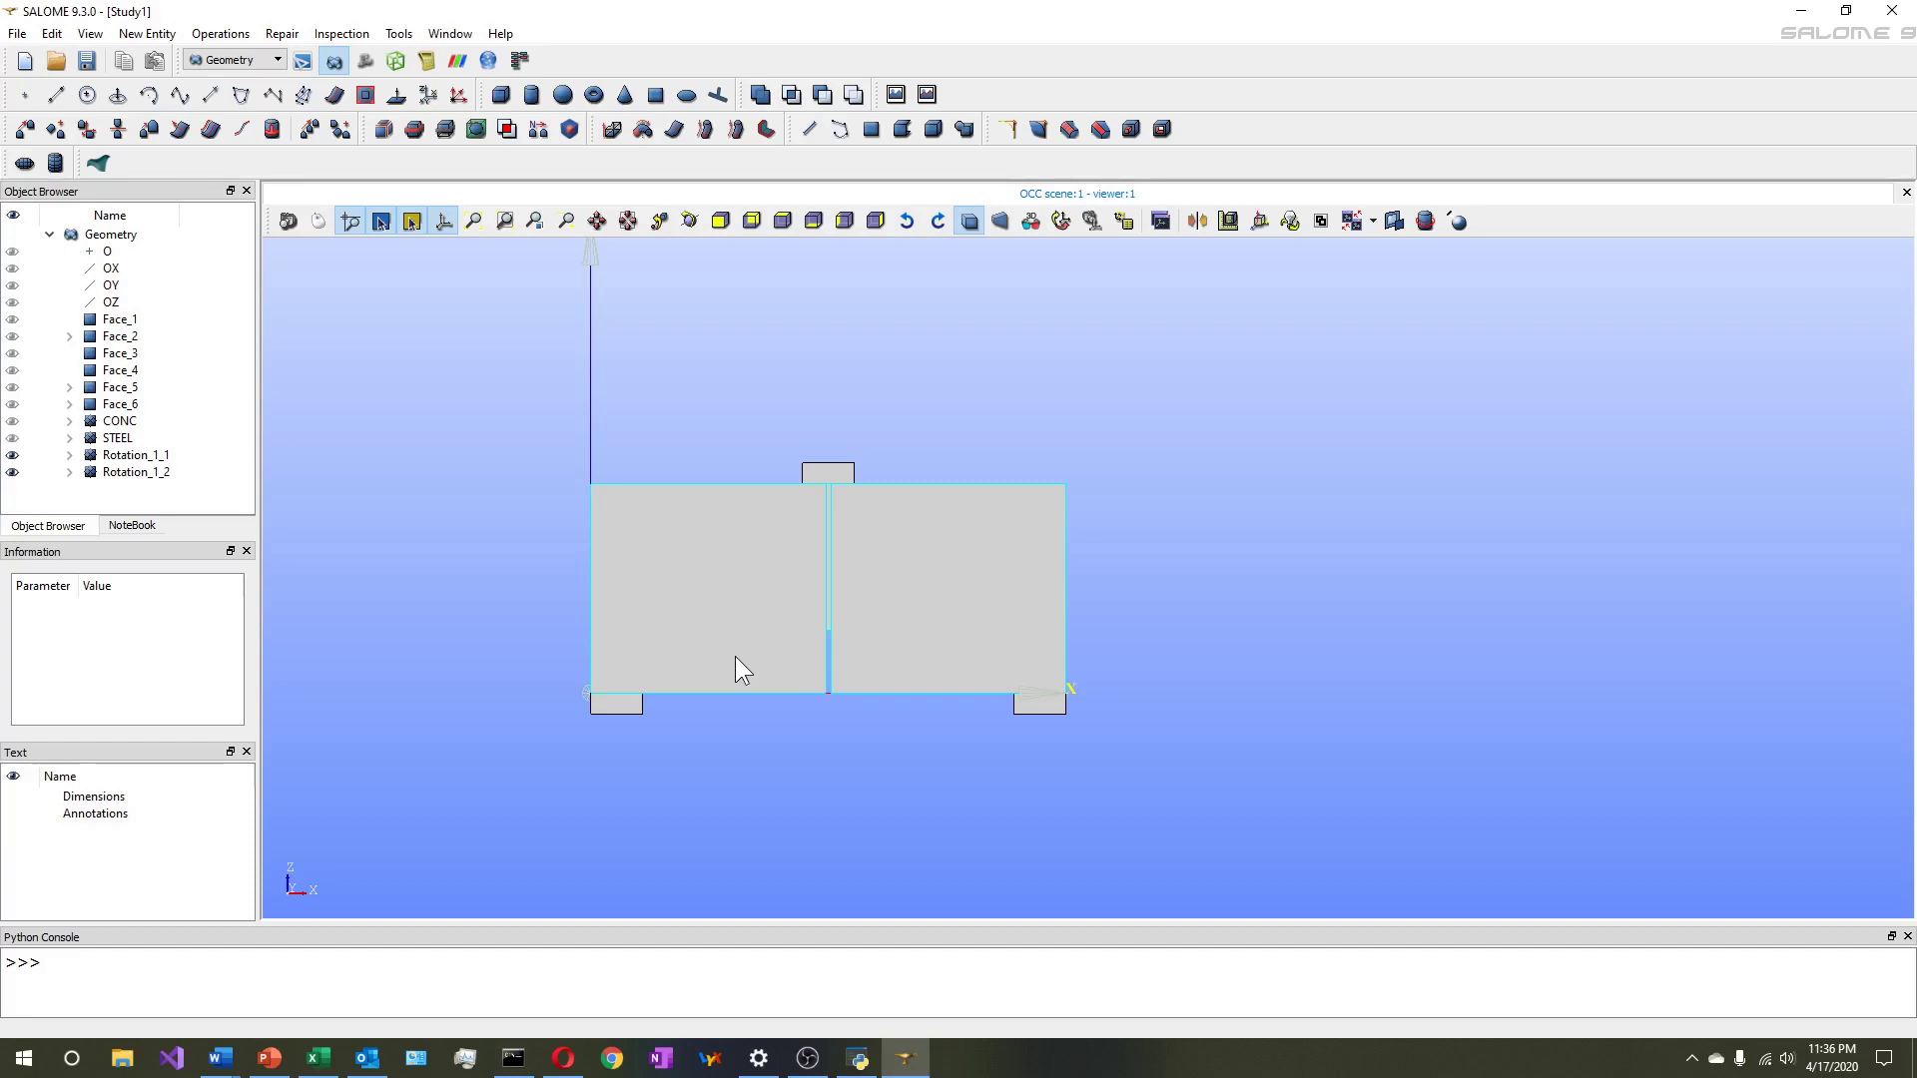
# Switch to PowerPoint and check the beam's depth on the three-point bending dimension drawing, then return to SALOME
pyautogui.click(282, 1061)
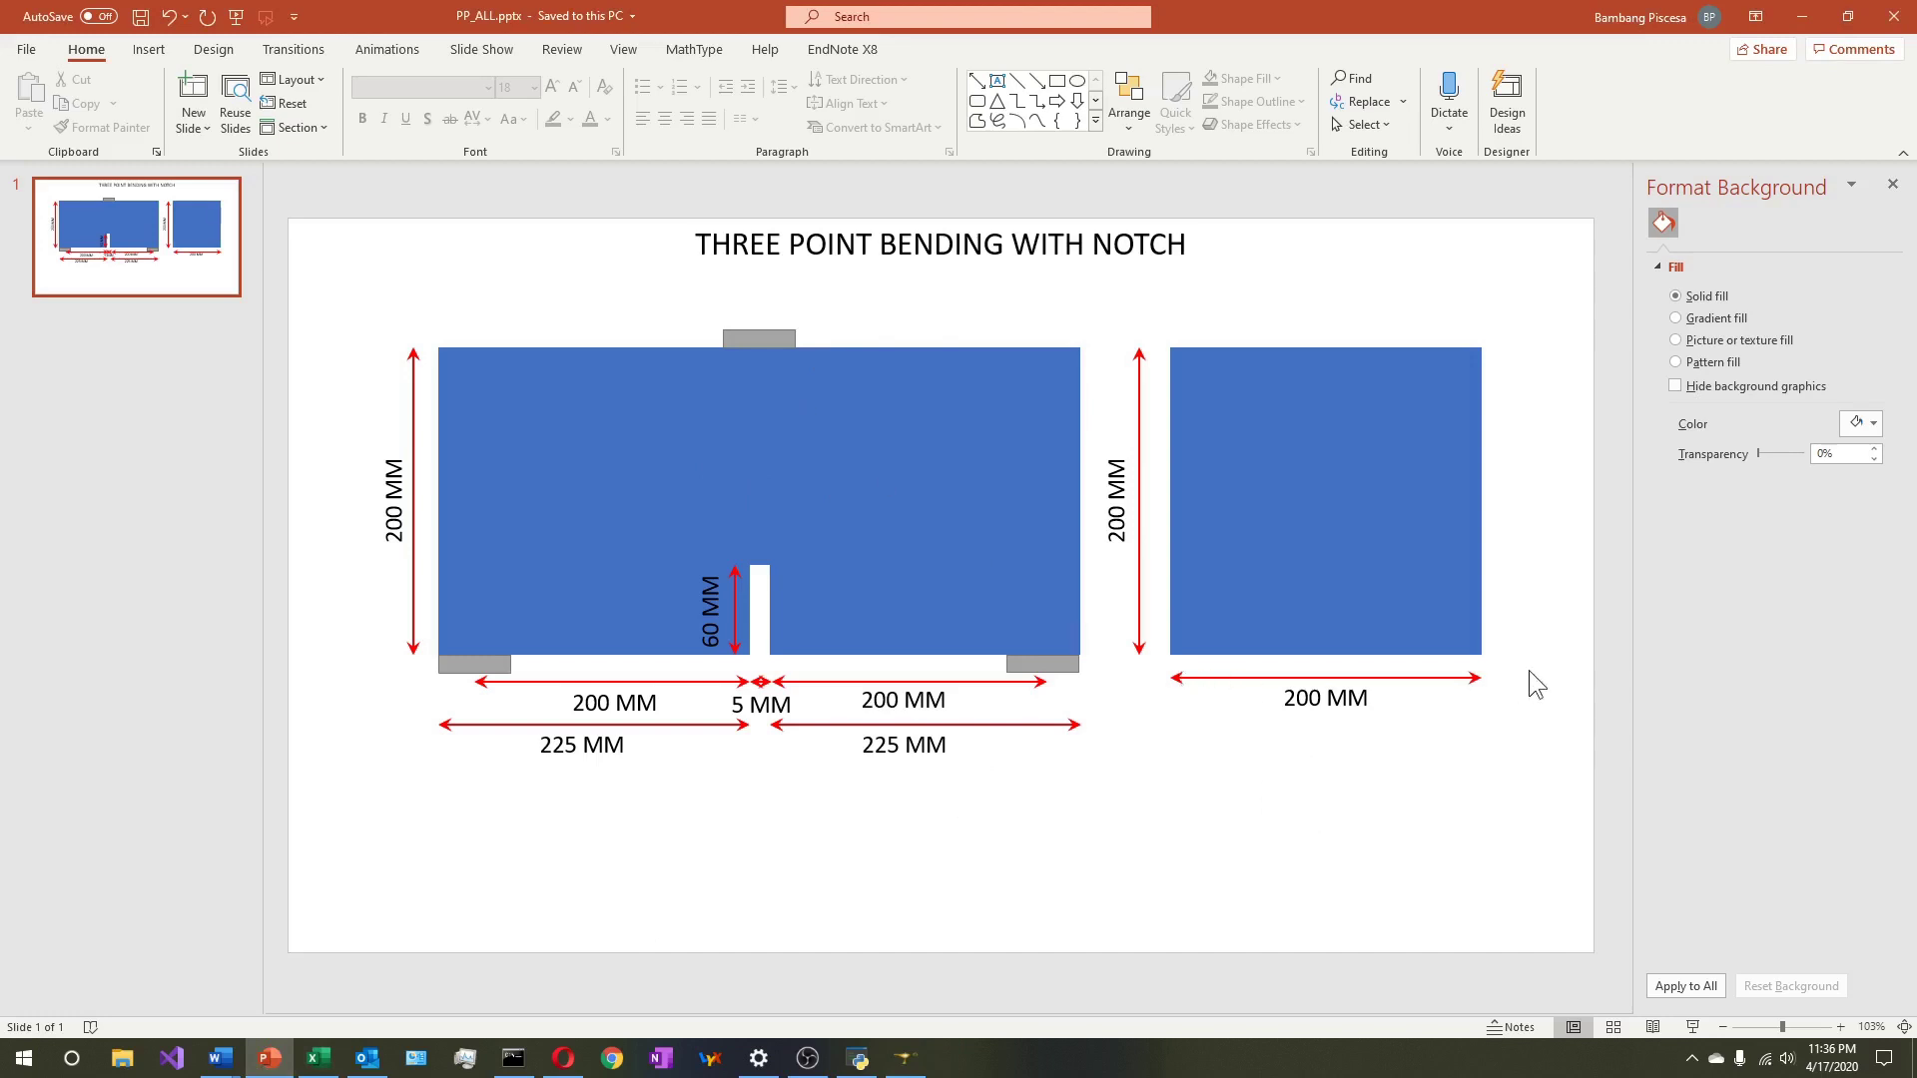
pyautogui.click(1802, 16)
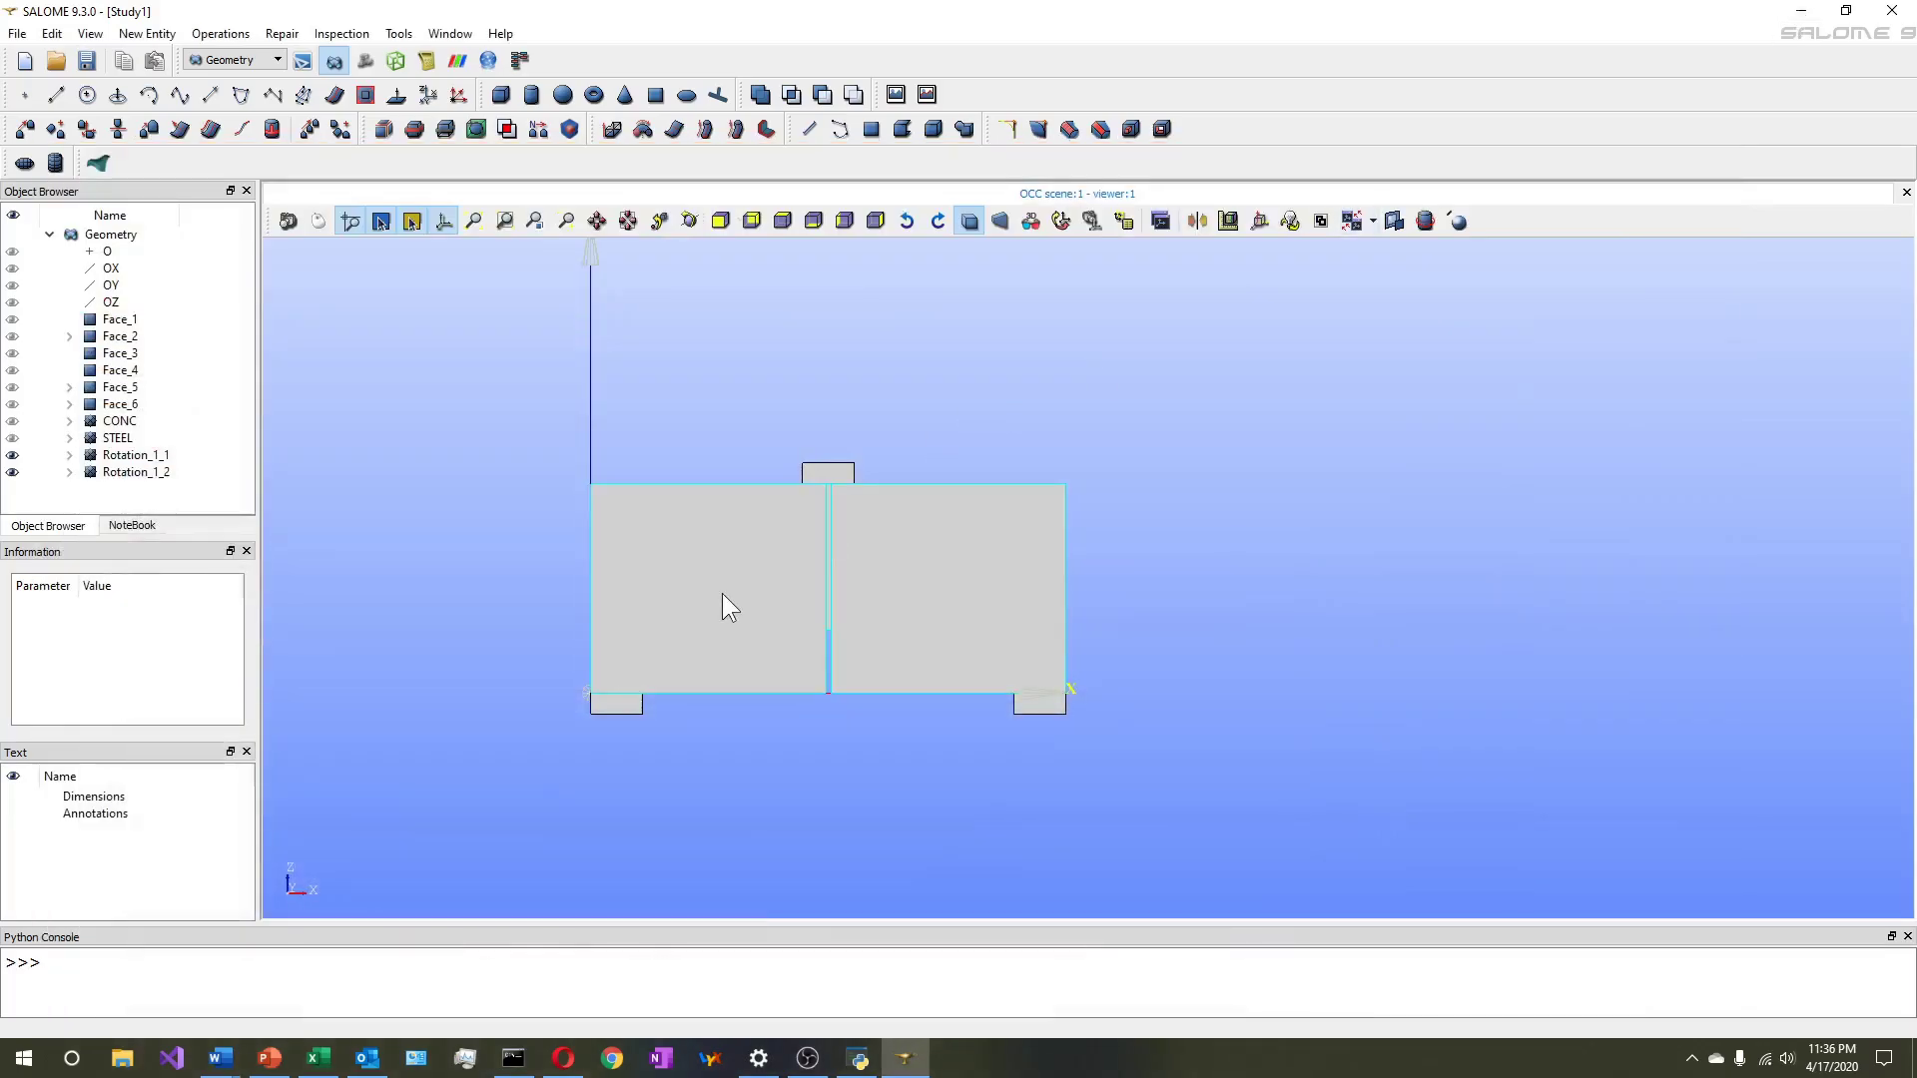
# Set up an extrusion of the rotated concrete shape Rotation_1_1 along the OY vector
pyautogui.click(723, 595)
pyautogui.click(210, 33)
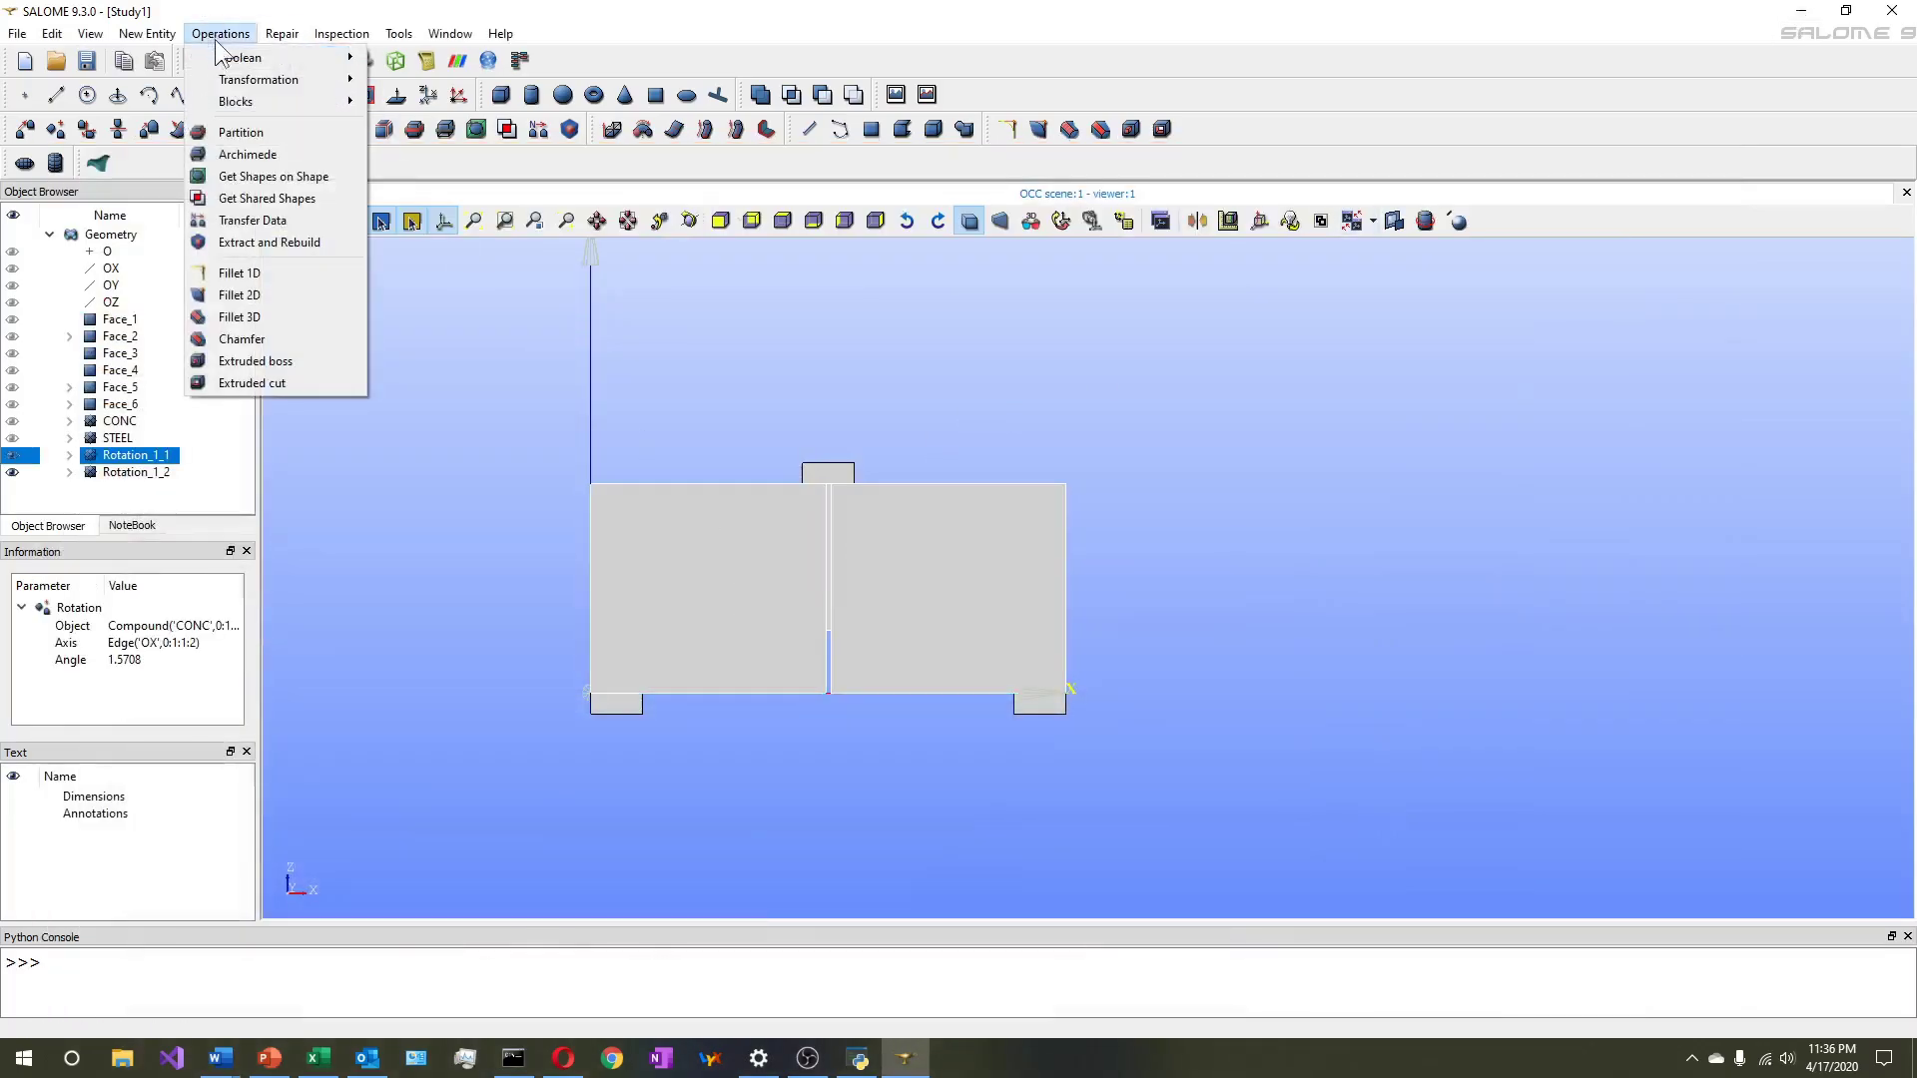
pyautogui.moveTo(243, 80)
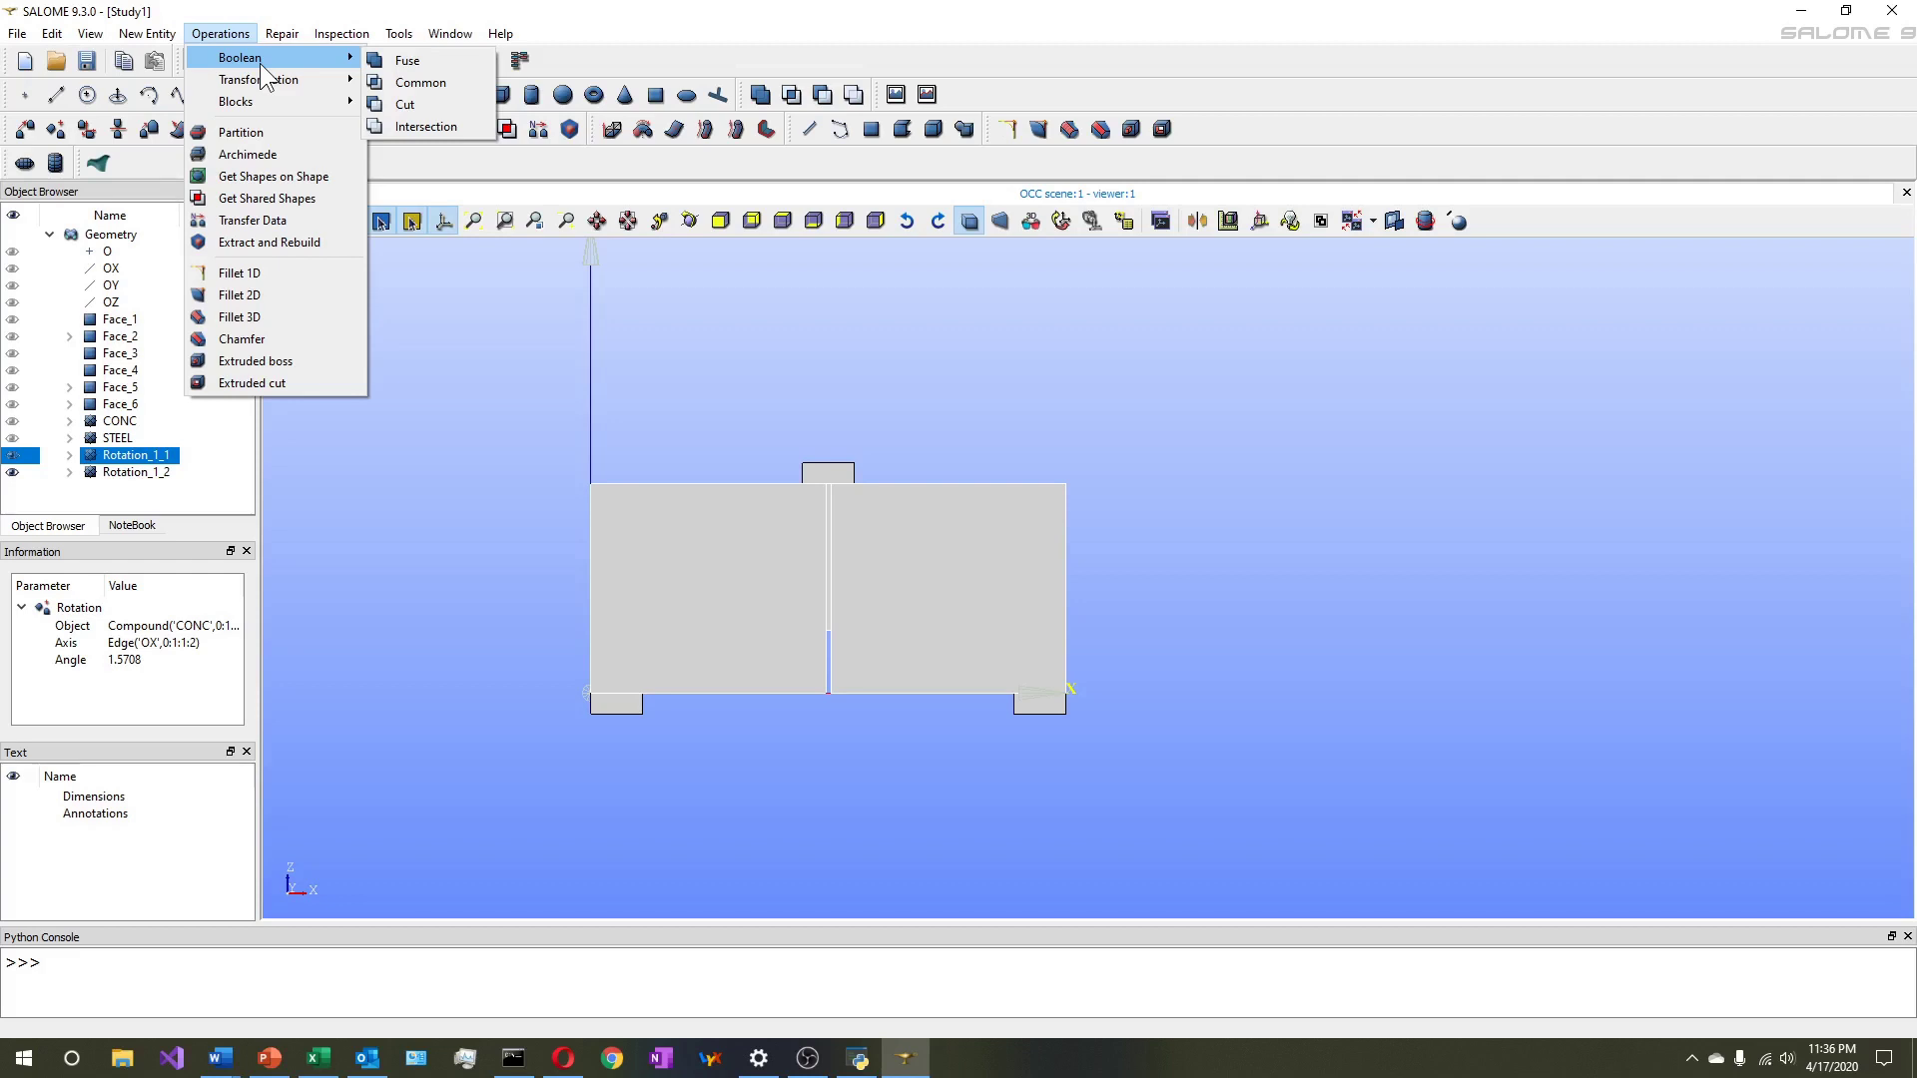
pyautogui.click(147, 33)
pyautogui.click(146, 33)
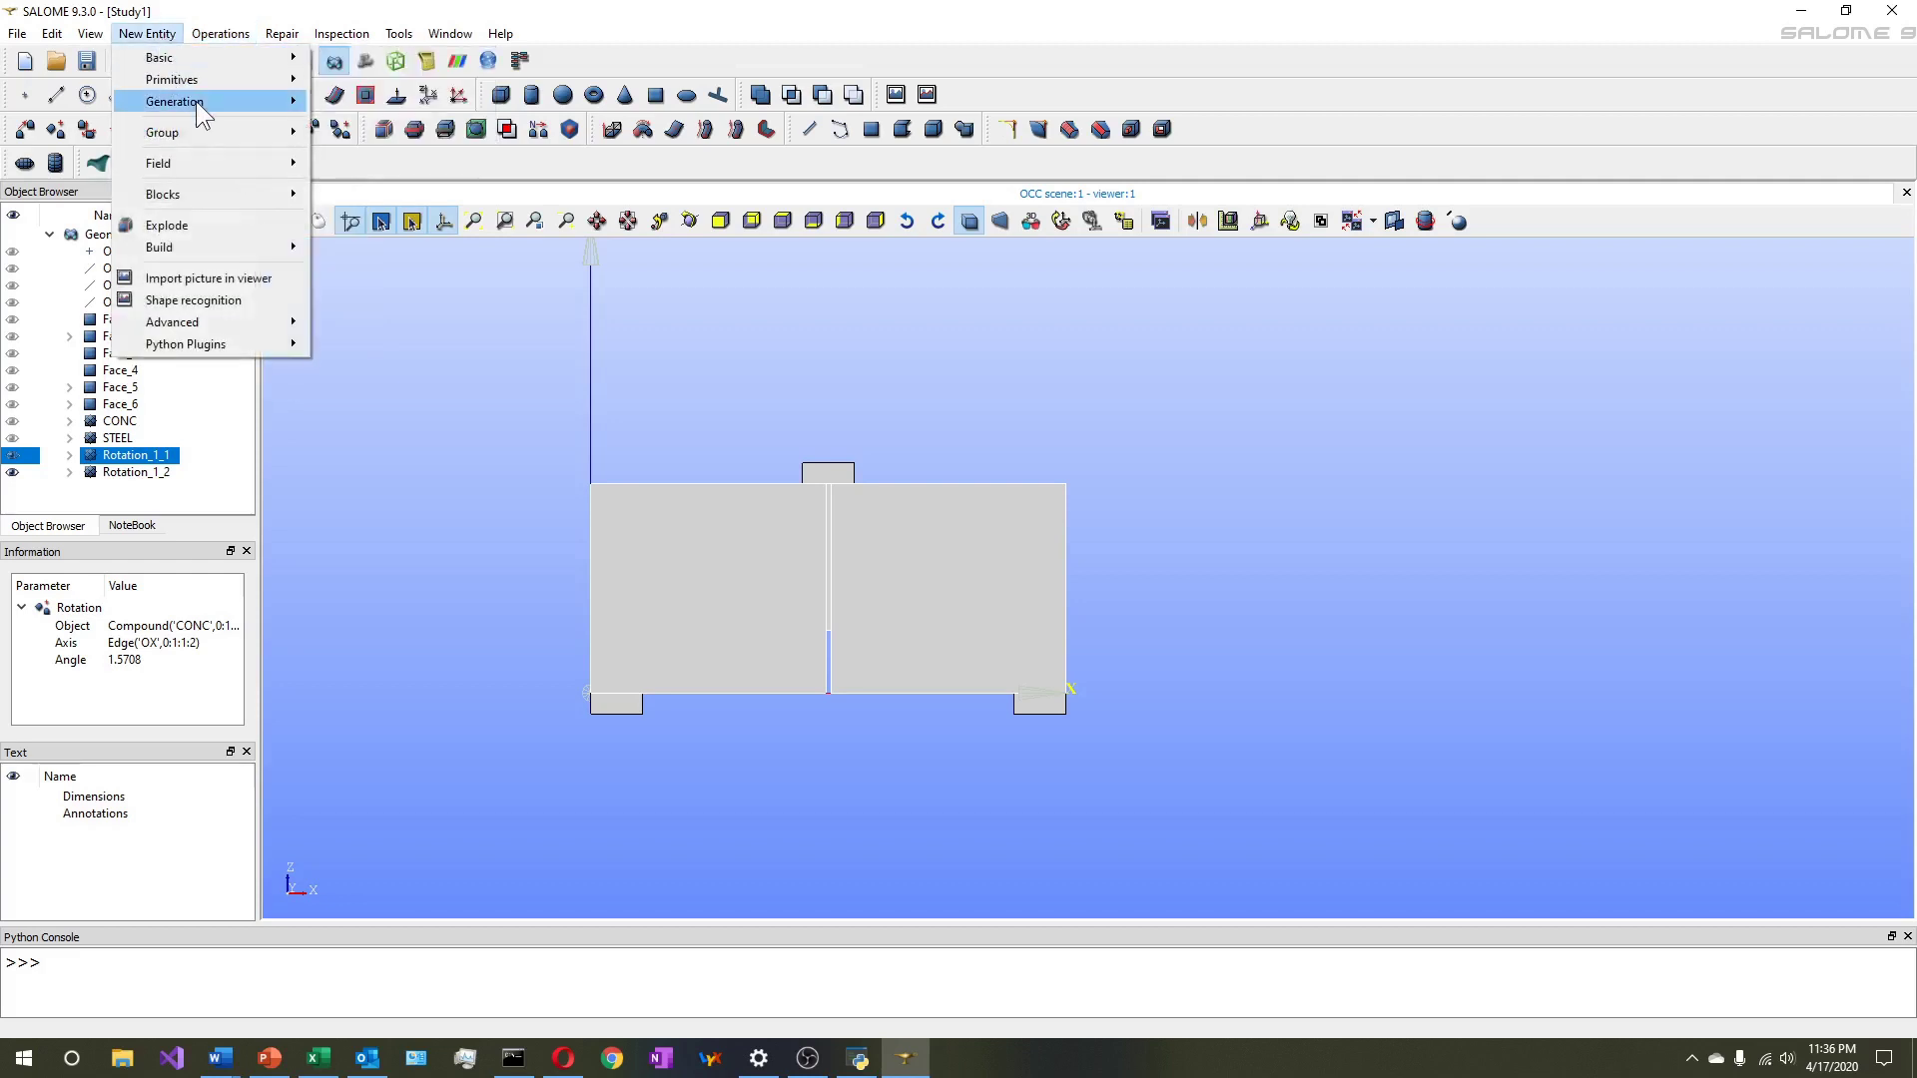
pyautogui.moveTo(195, 100)
pyautogui.click(408, 104)
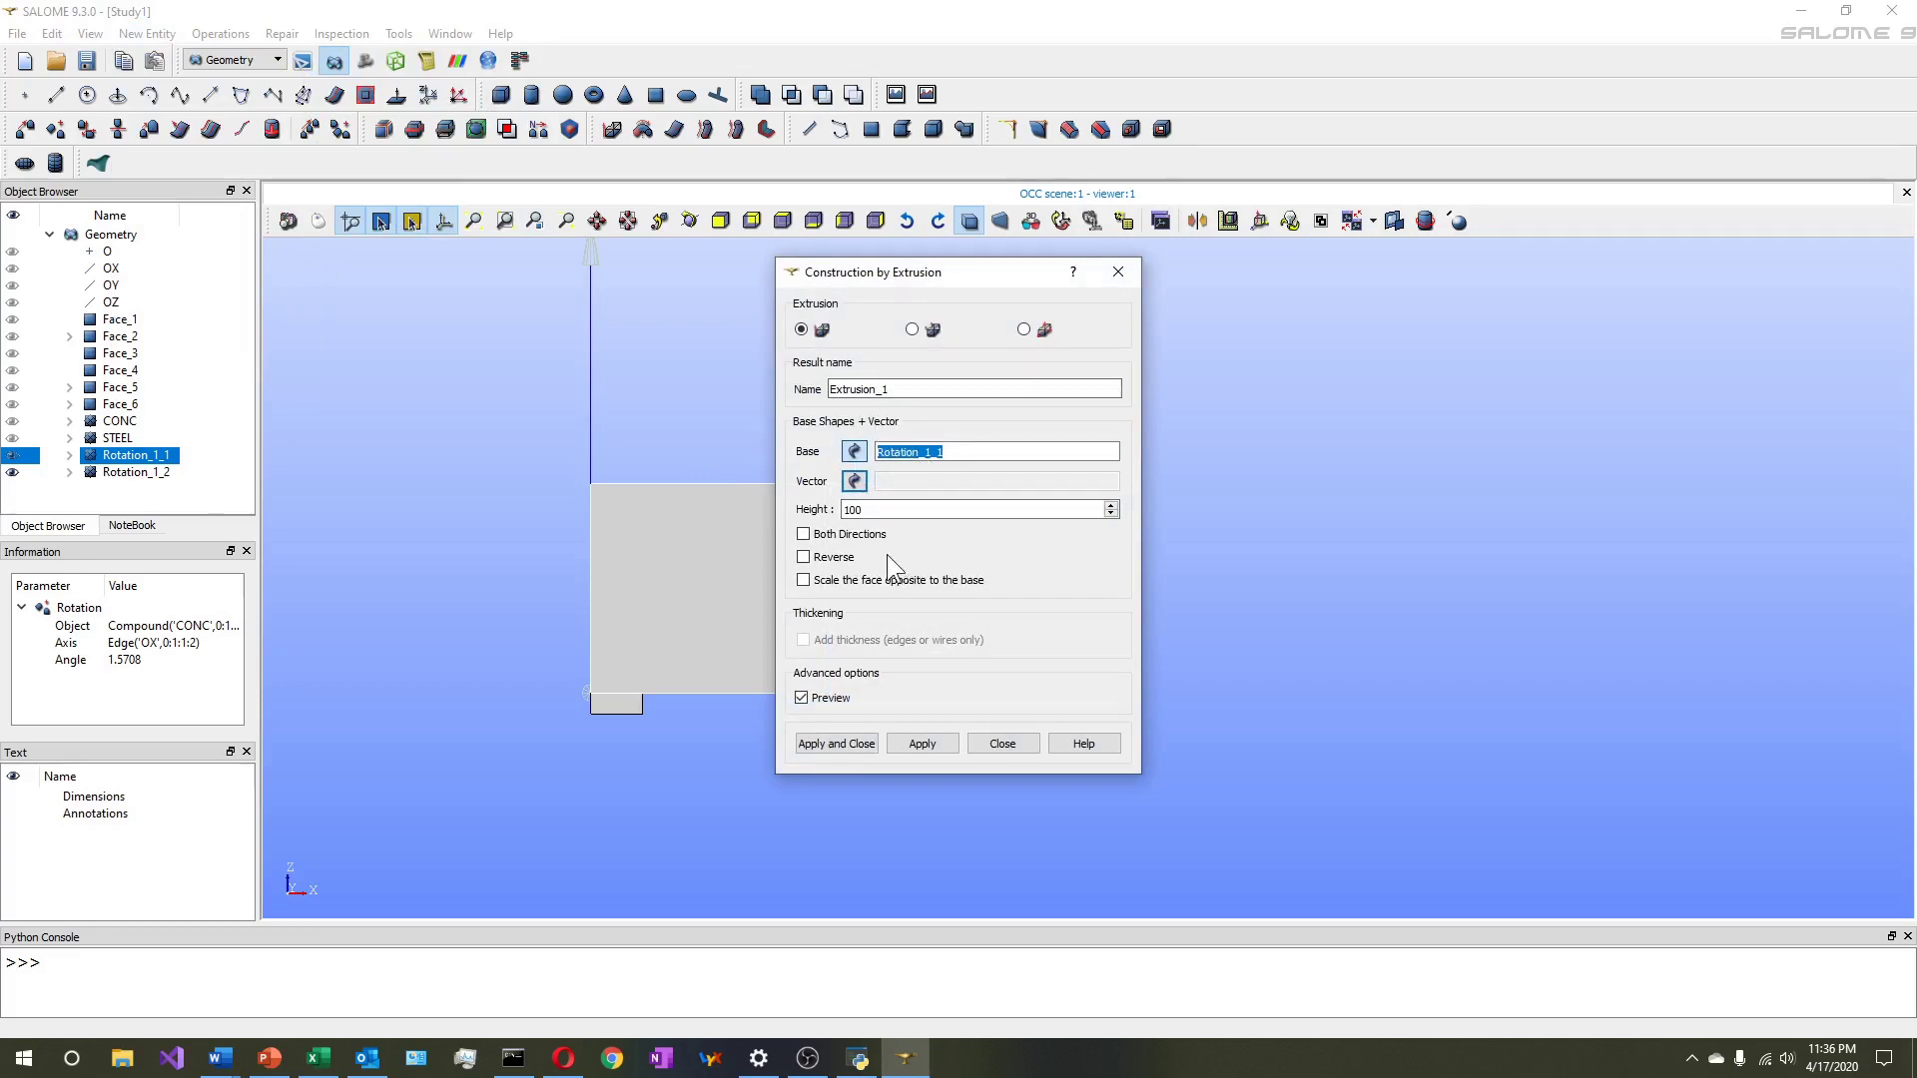
pyautogui.click(855, 482)
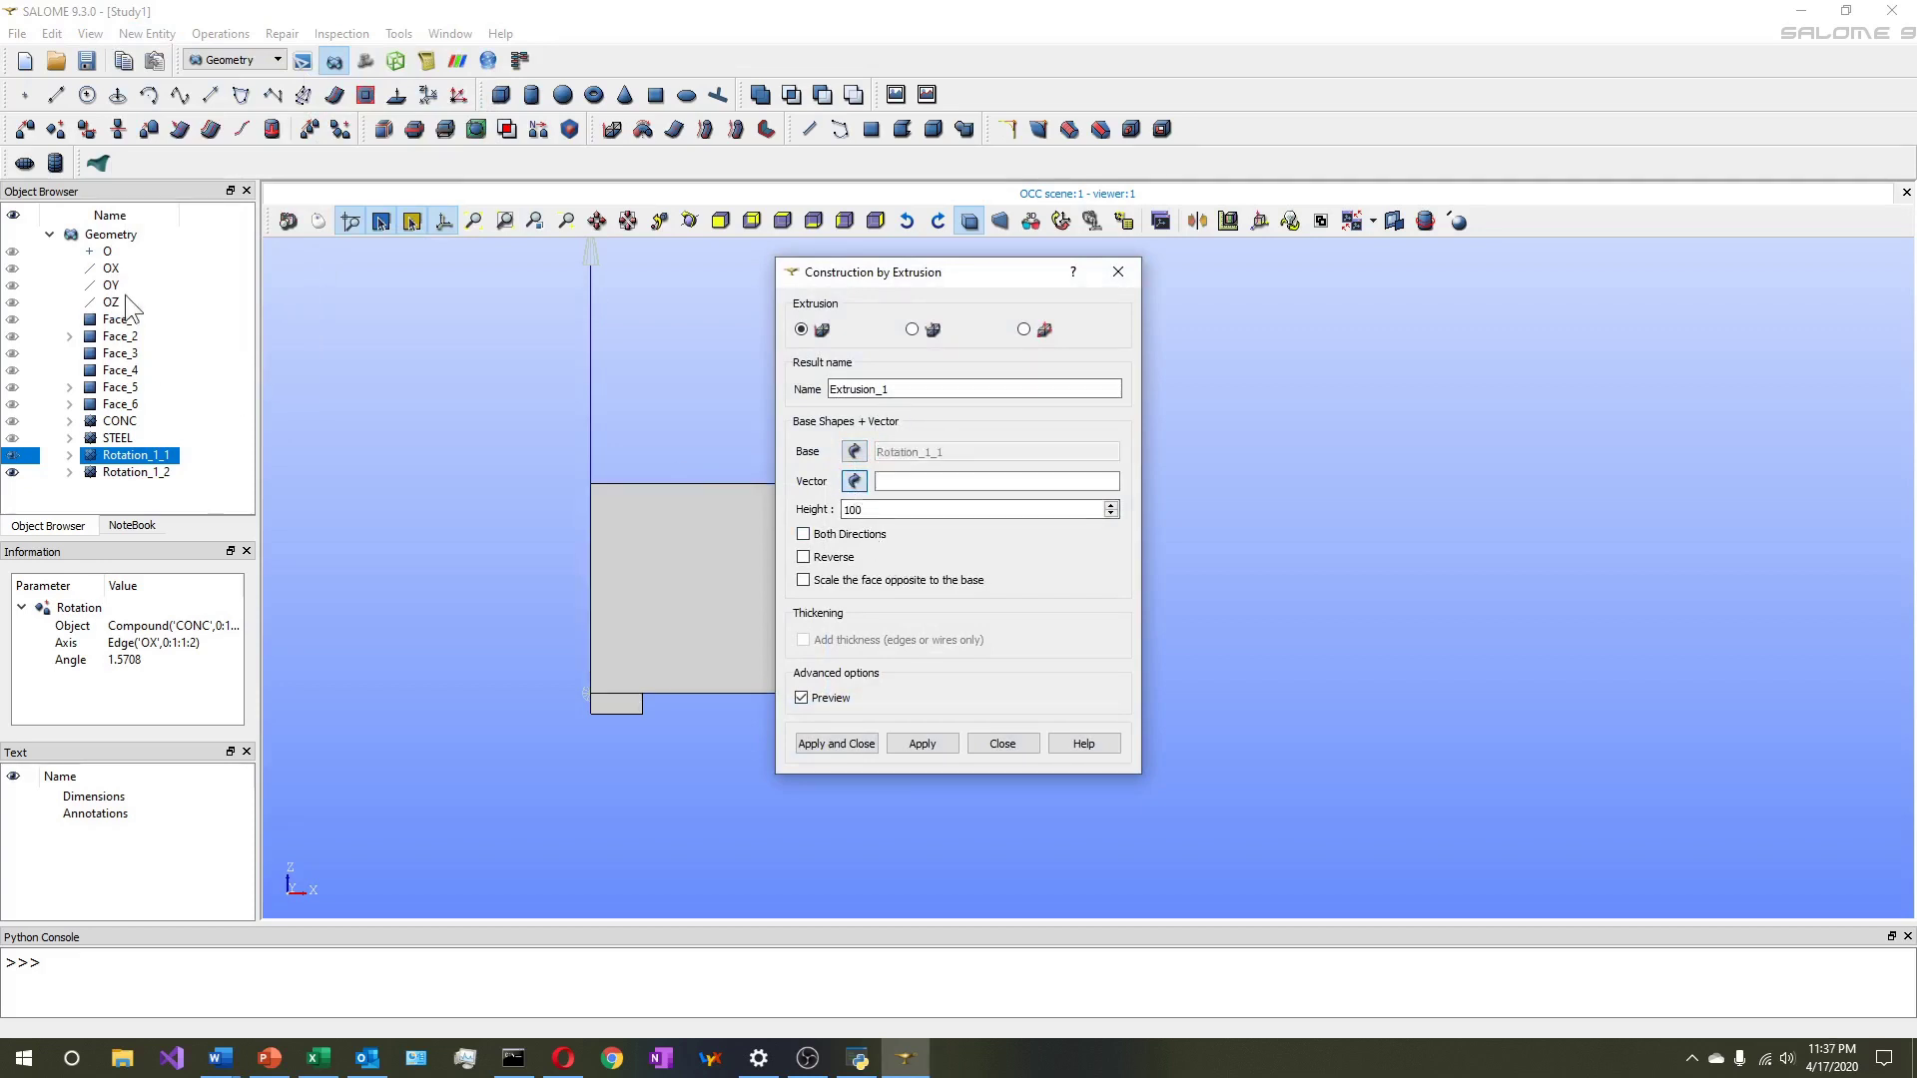
pyautogui.click(111, 284)
# Set the concrete extrusion's height to 200, name the result CONC_VOL and create it
pyautogui.doubleClick(872, 504)
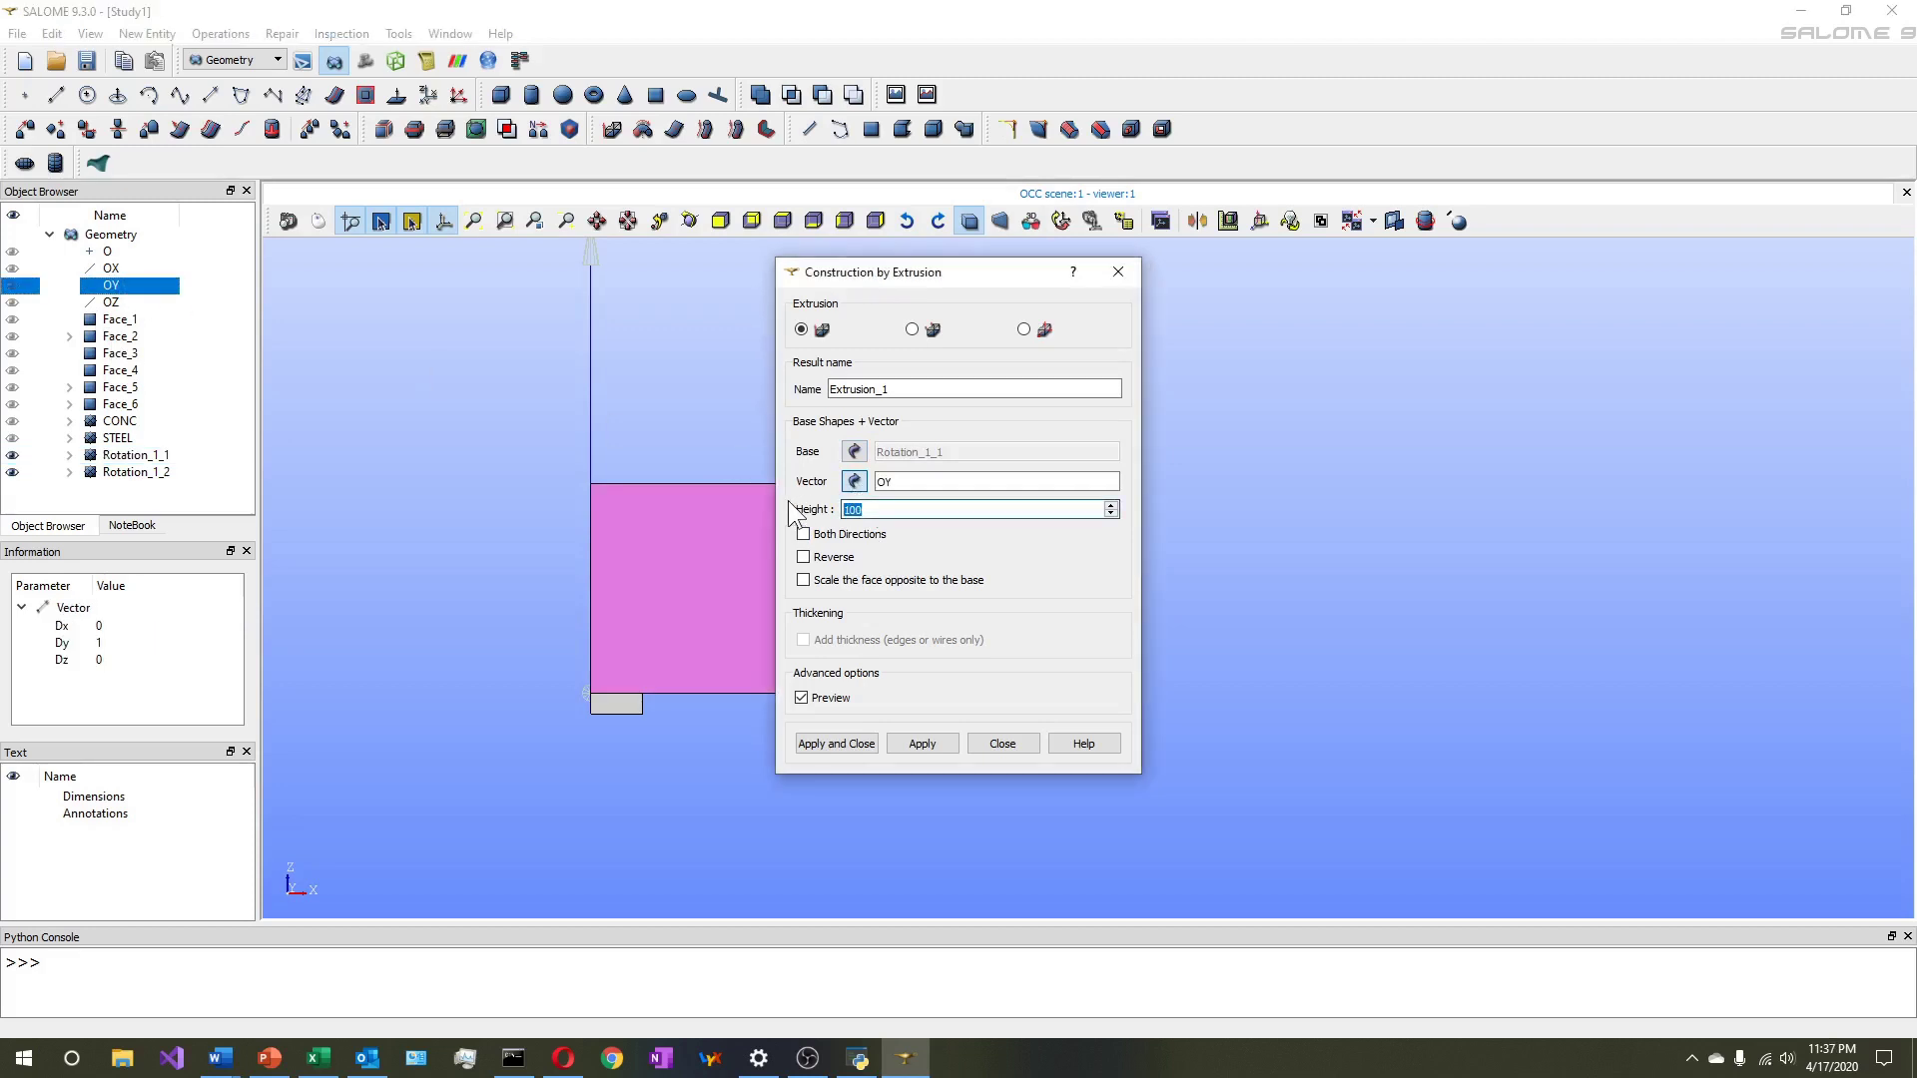
pyautogui.write('200')
pyautogui.doubleClick(857, 389)
pyautogui.write('CONC')
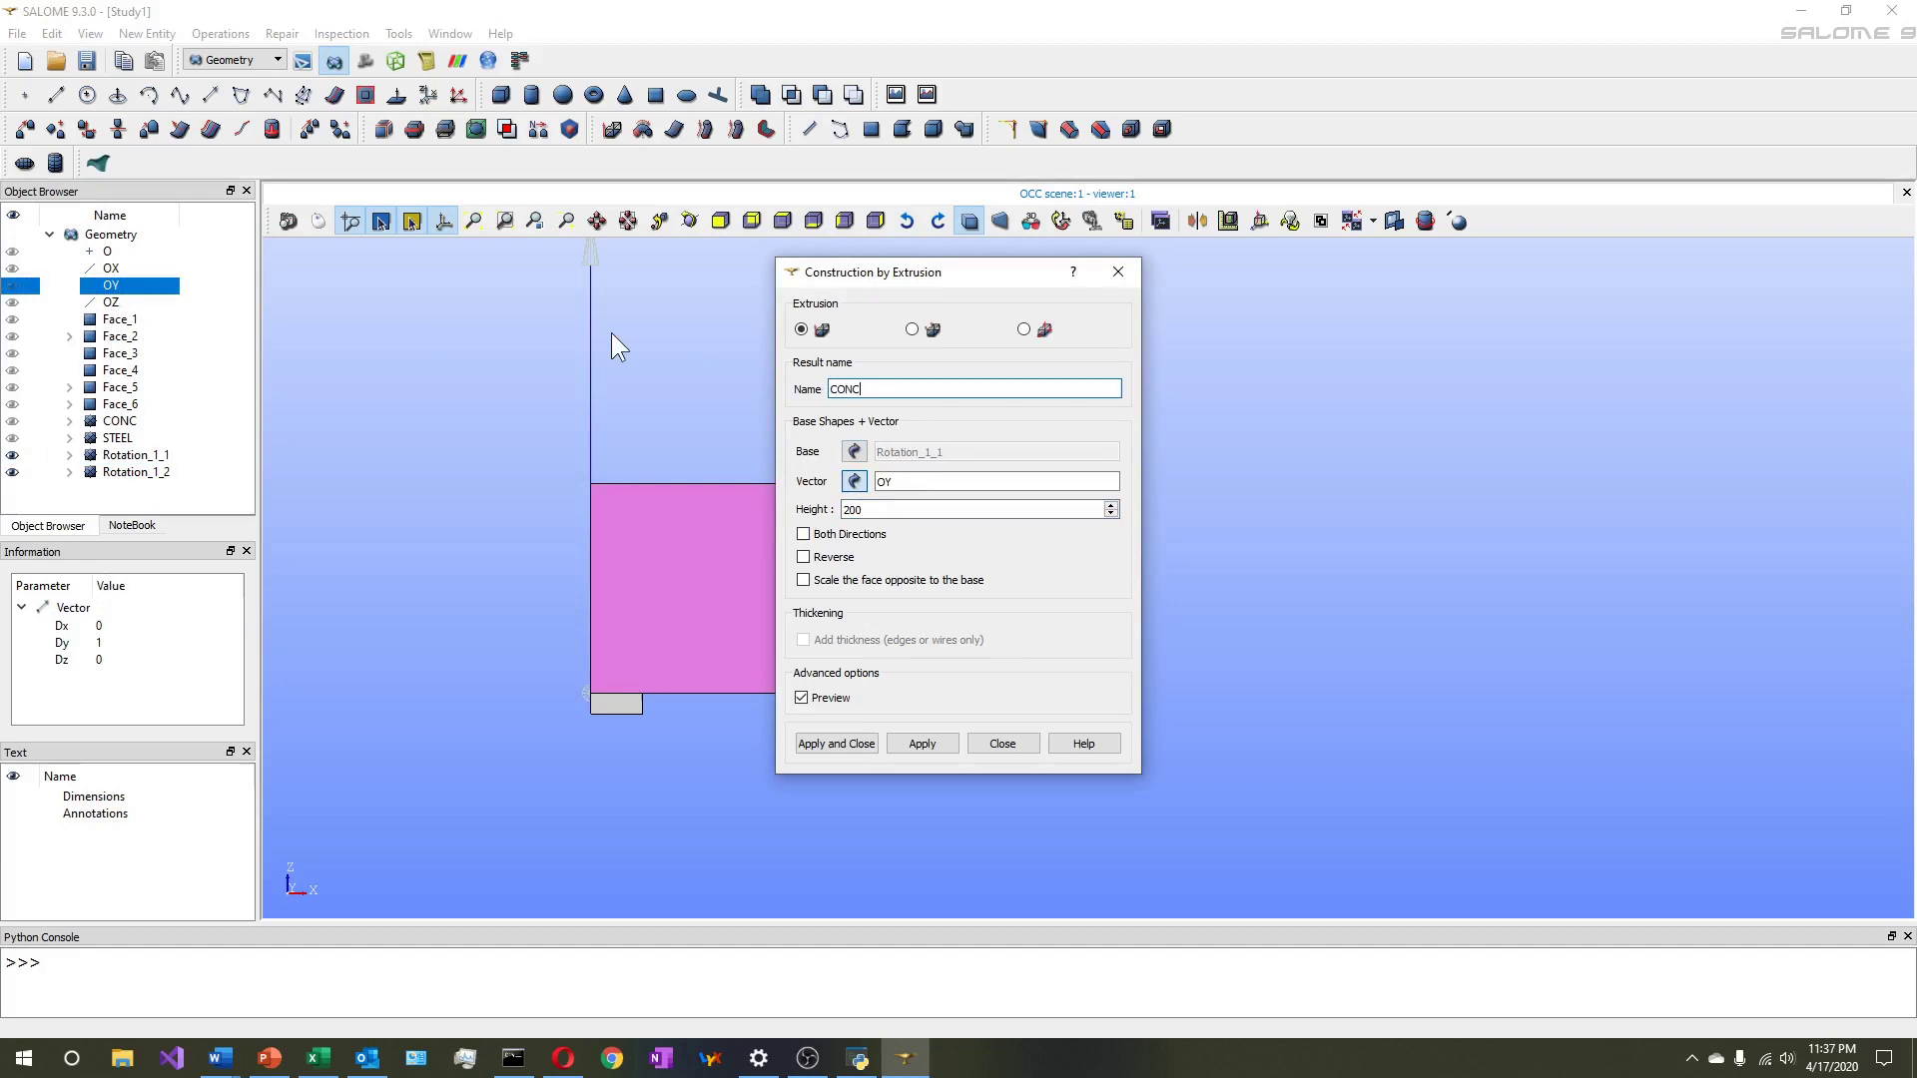
pyautogui.write('_VOL')
pyautogui.click(922, 743)
# Extrude the rotated steel plates Rotation_1_2 by 200 along OY and name the result STEEL_VOL
pyautogui.click(611, 708)
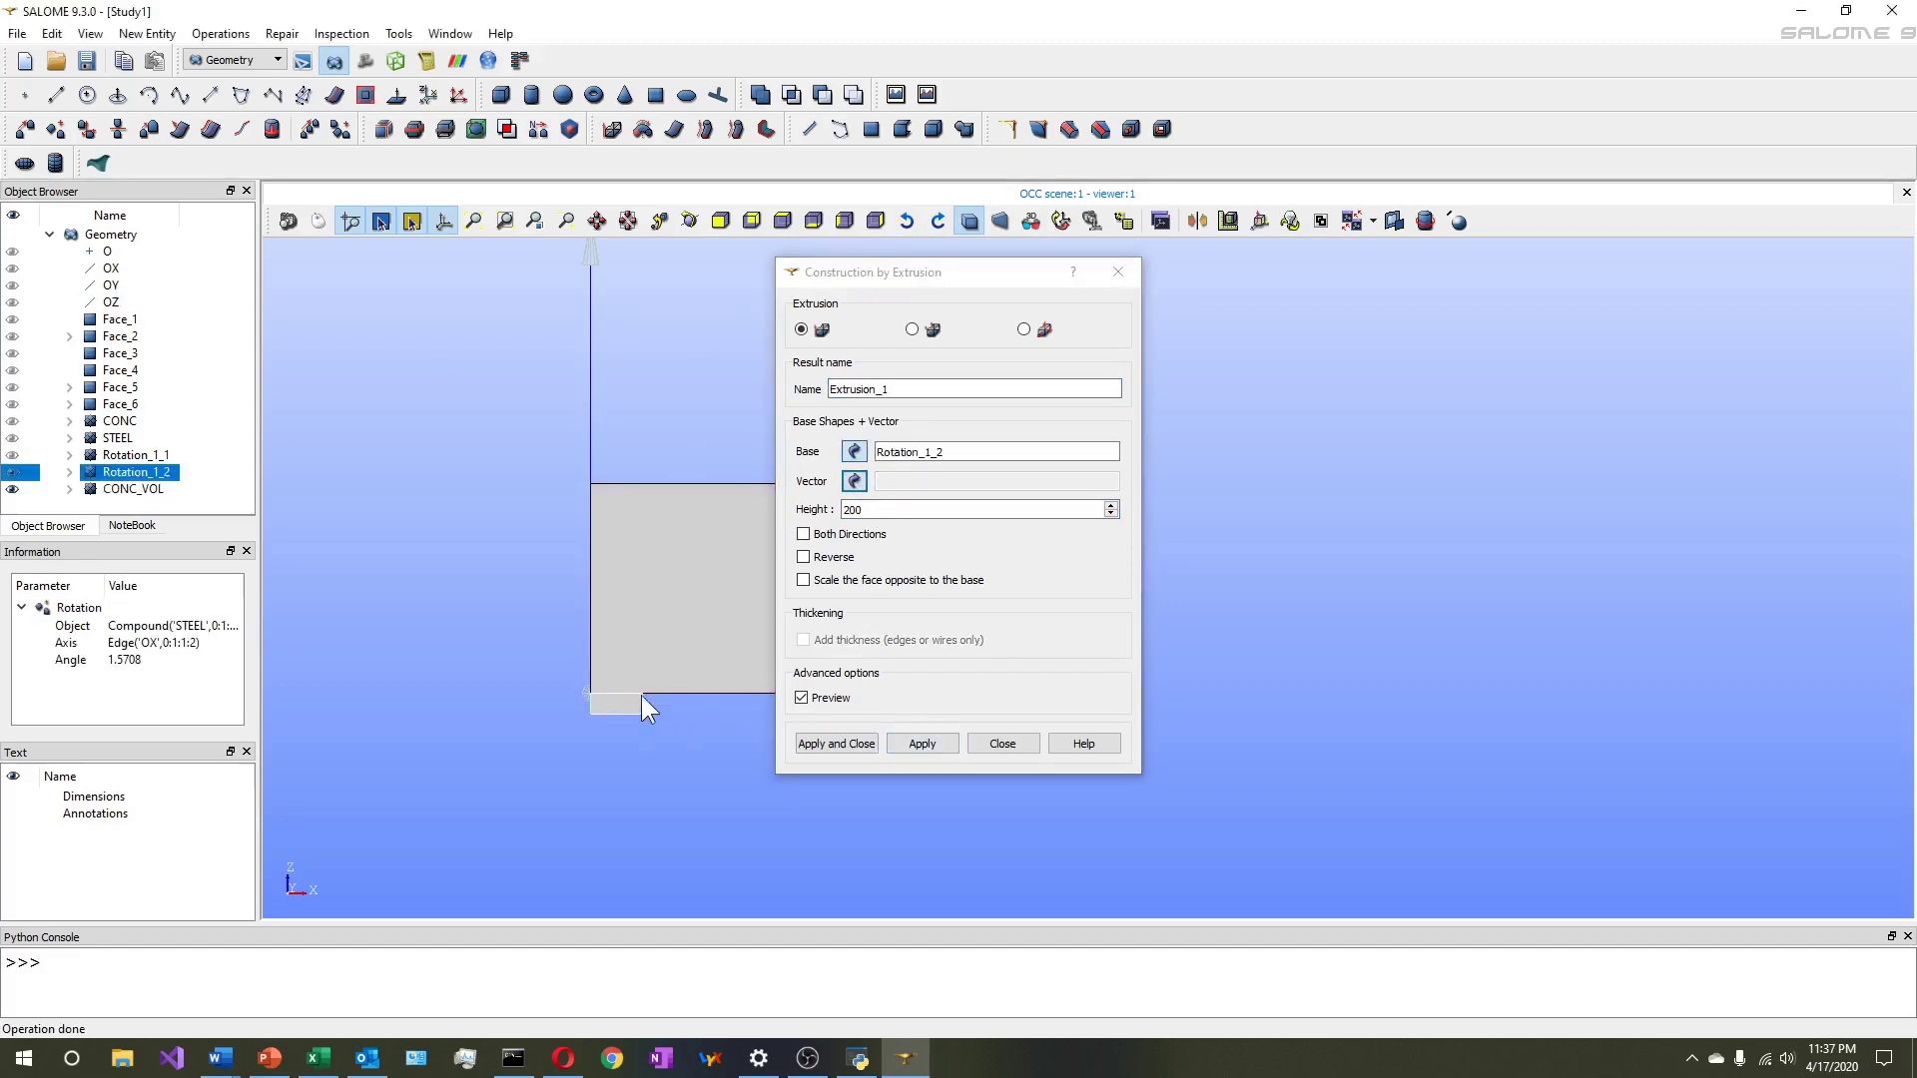
pyautogui.click(855, 482)
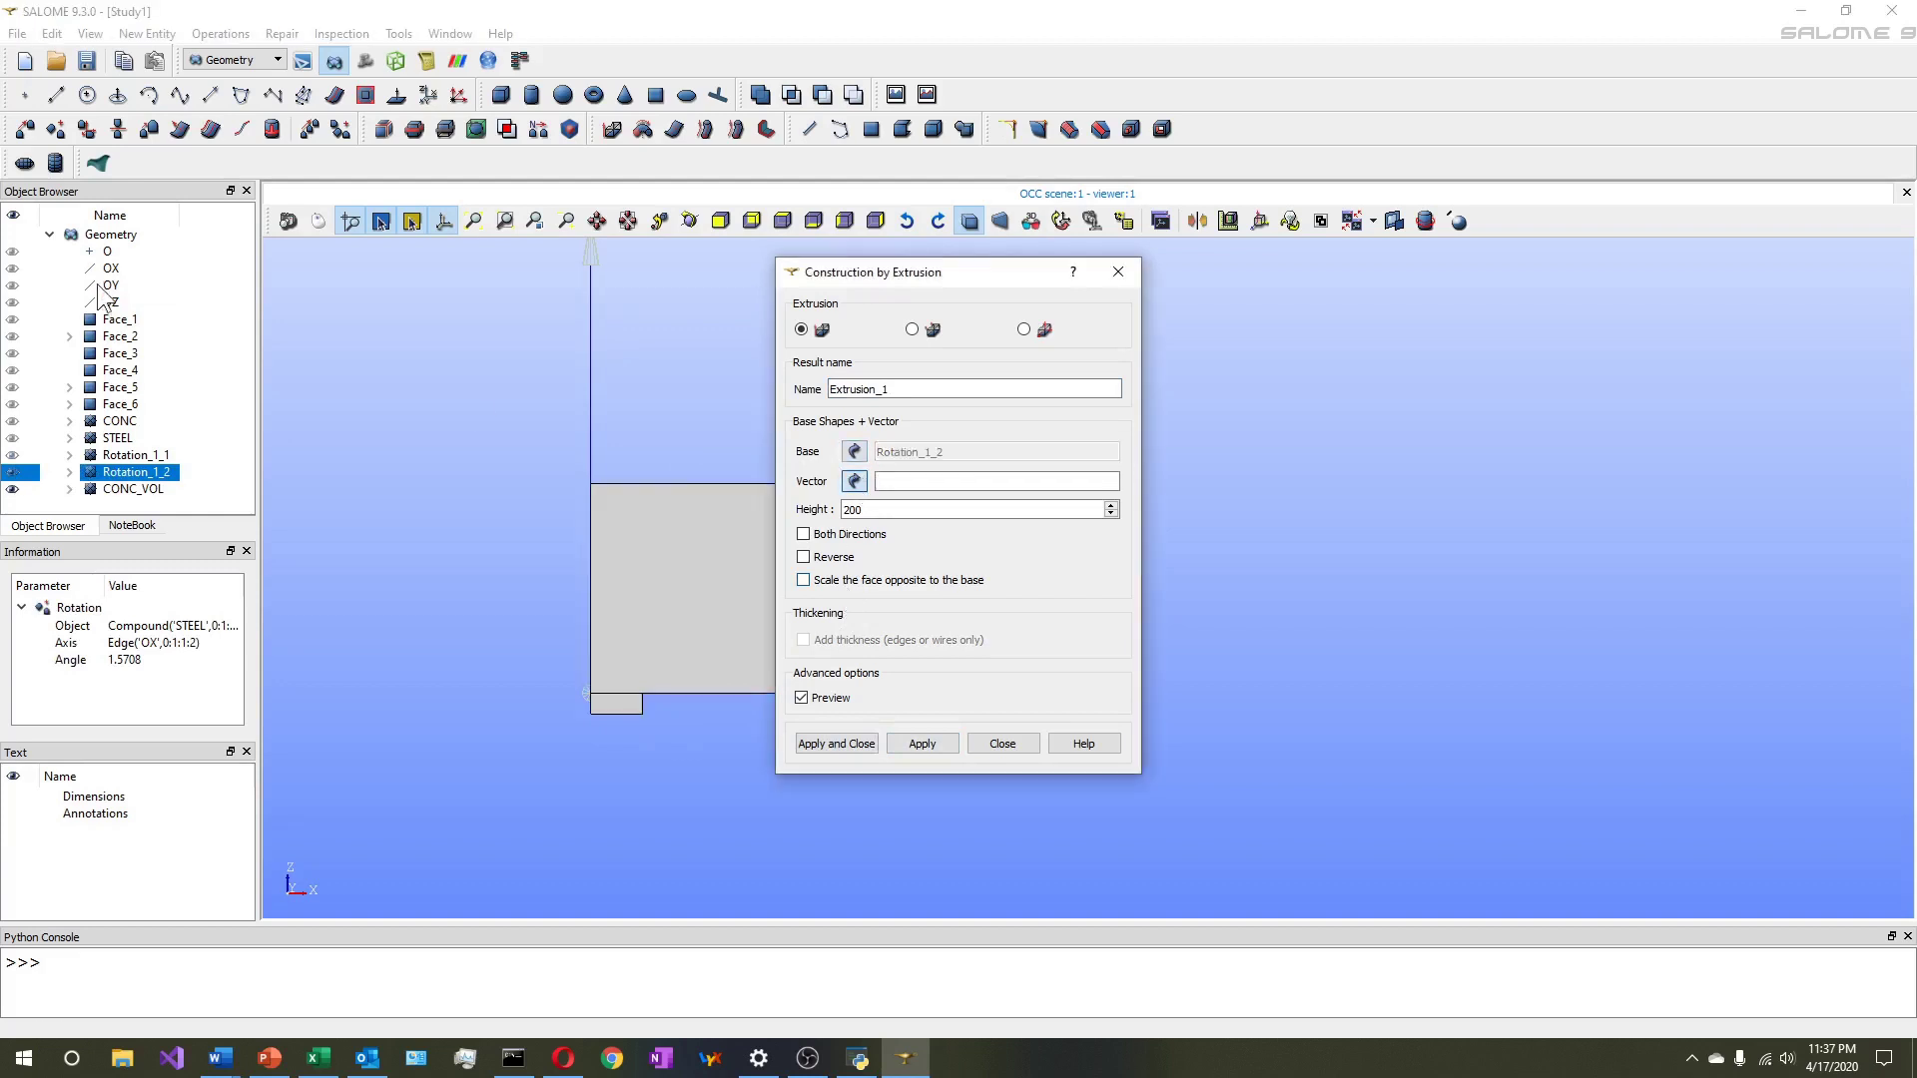
pyautogui.click(110, 287)
pyautogui.moveTo(903, 389); pyautogui.dragTo(725, 390)
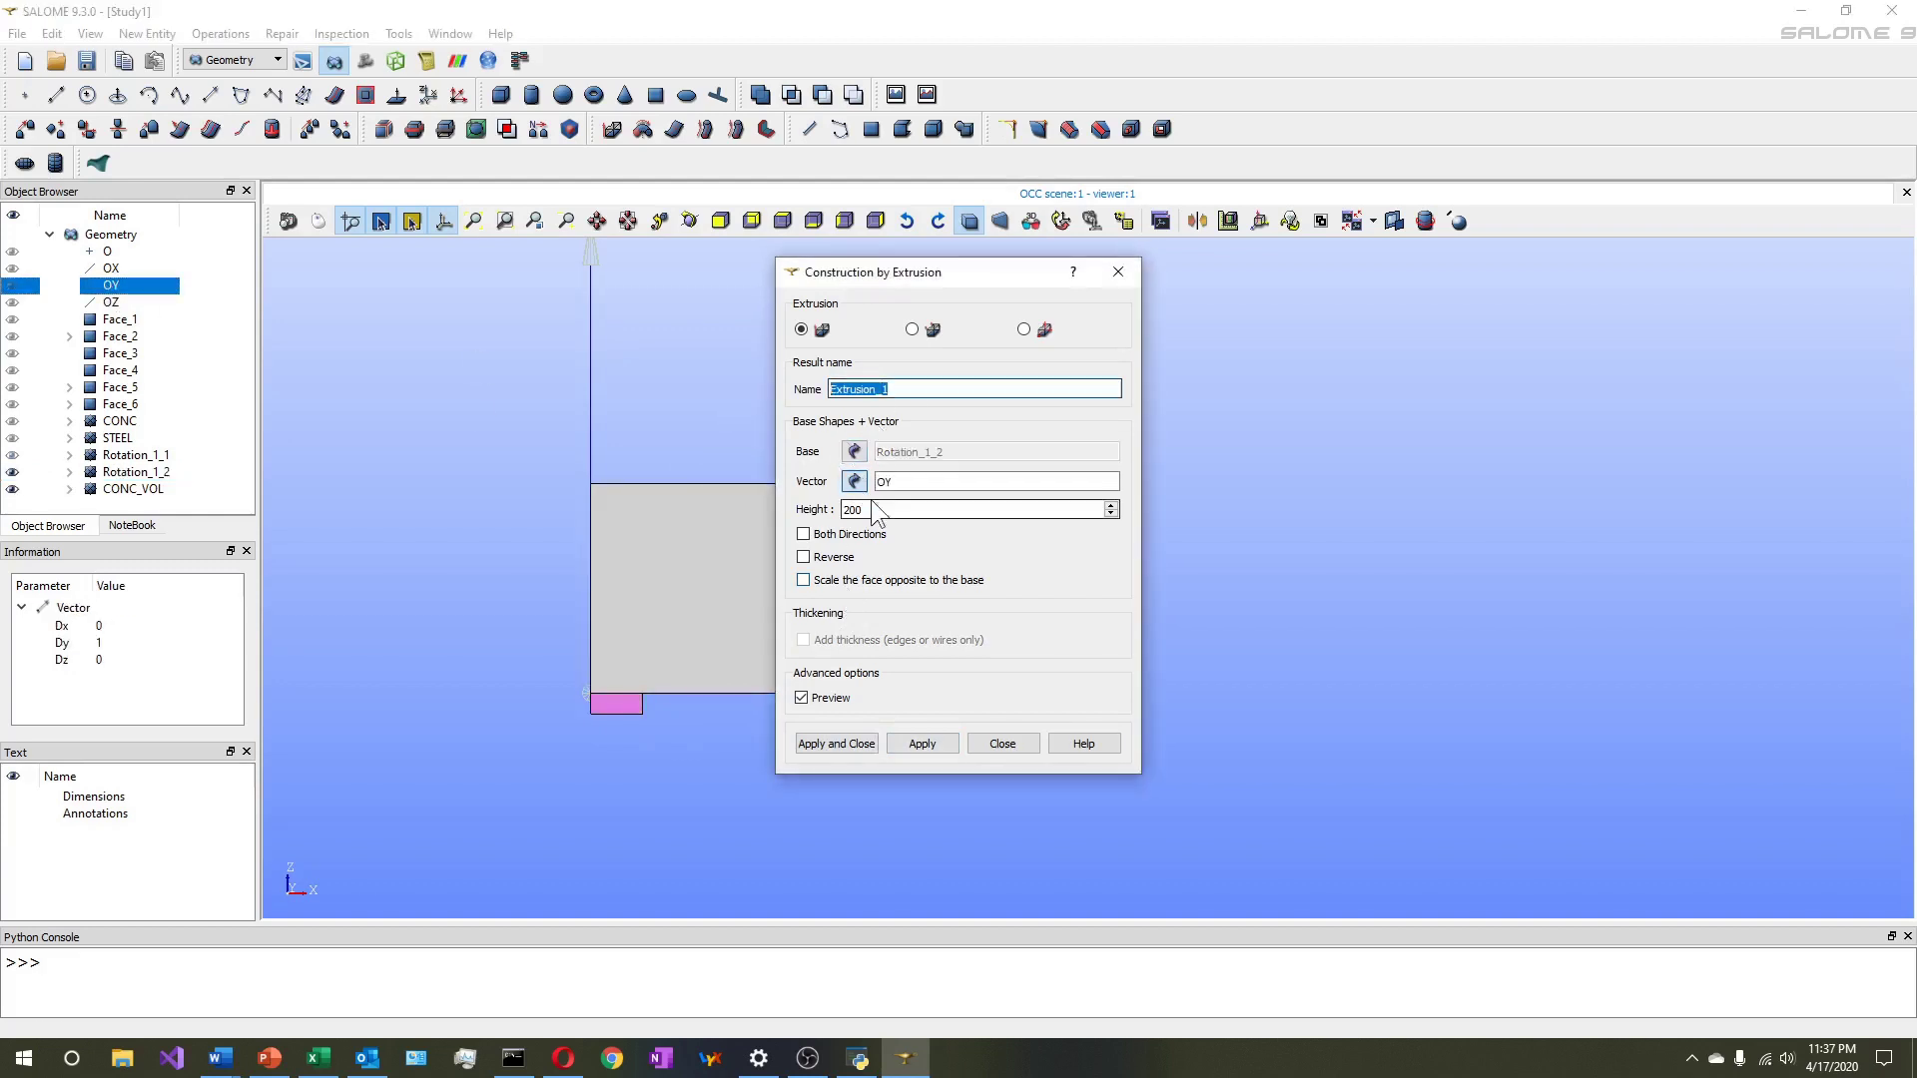
pyautogui.write('S')
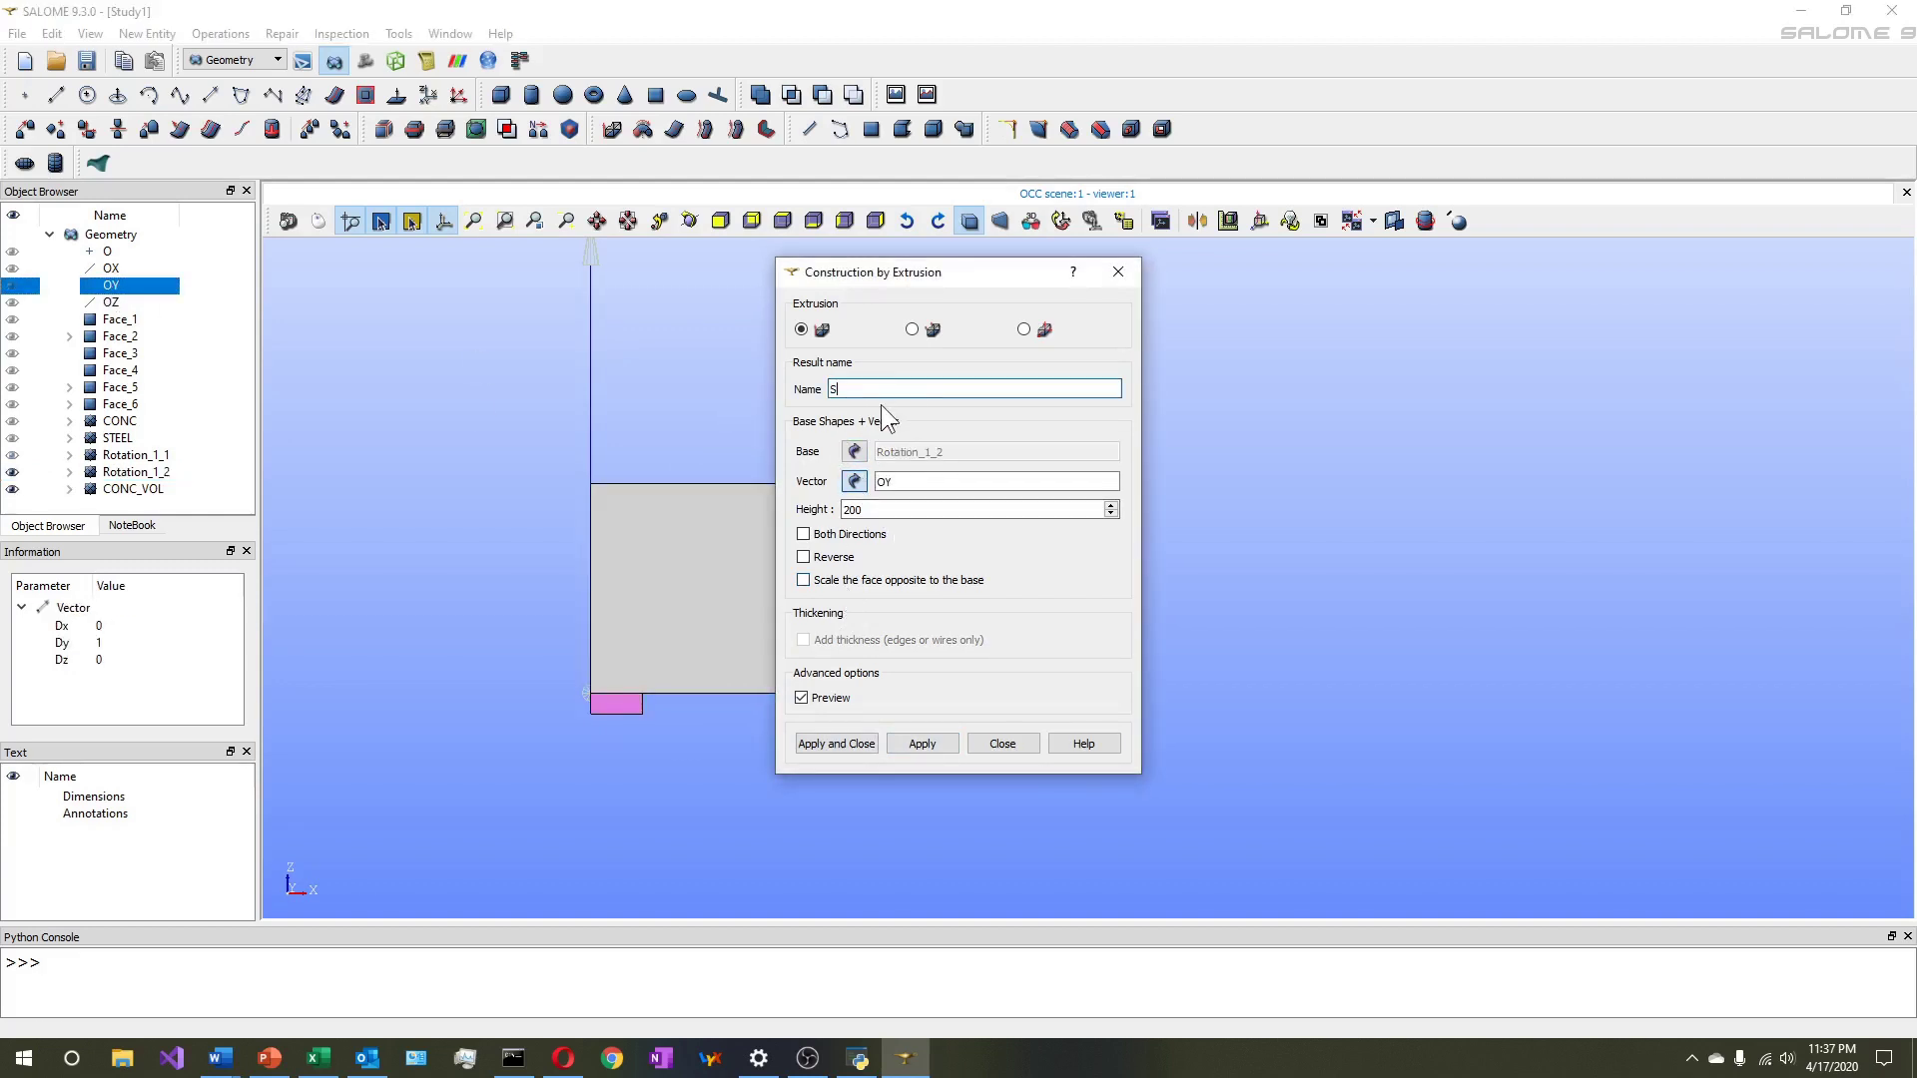
pyautogui.write('TEEL_VOL')
pyautogui.click(836, 744)
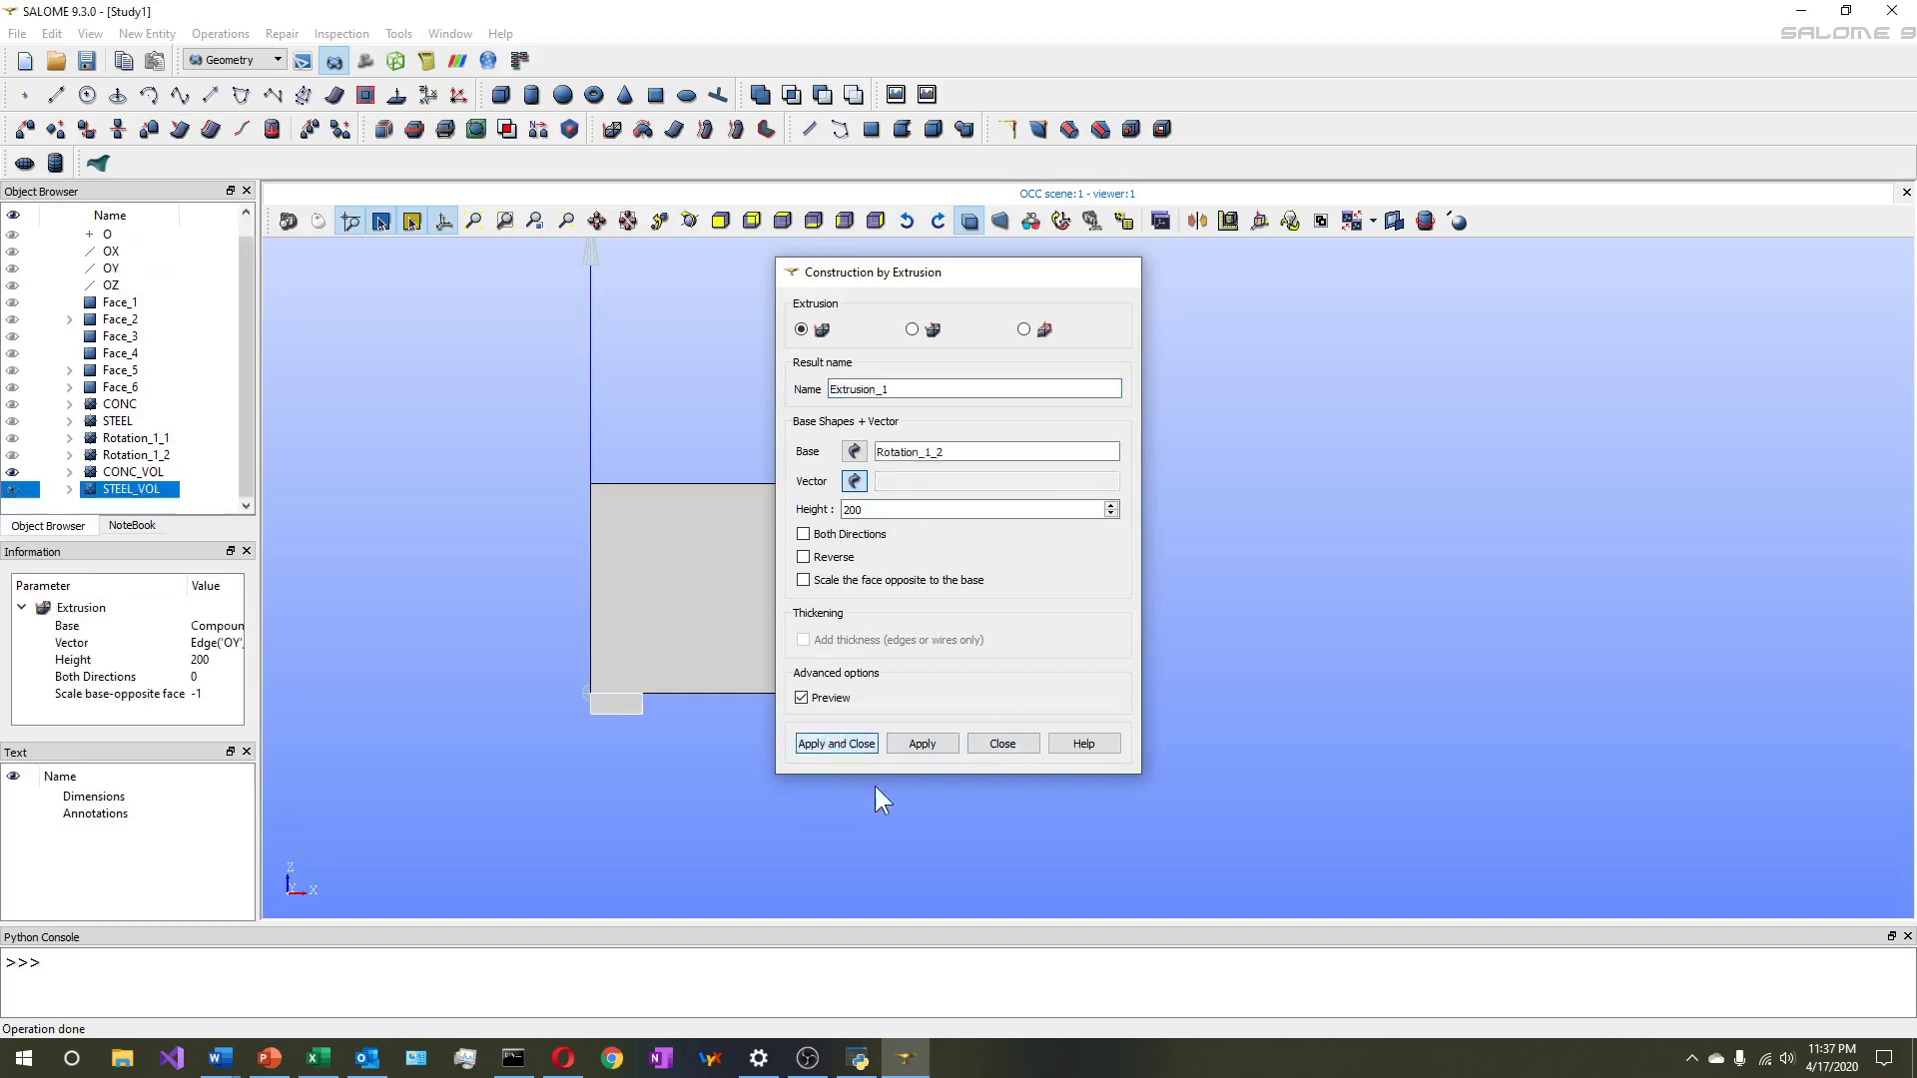
# Examine the extruded beam and plates from a tilted 3D view in orthographic projection
pyautogui.click(689, 220)
pyautogui.moveTo(941, 527); pyautogui.dragTo(716, 609)
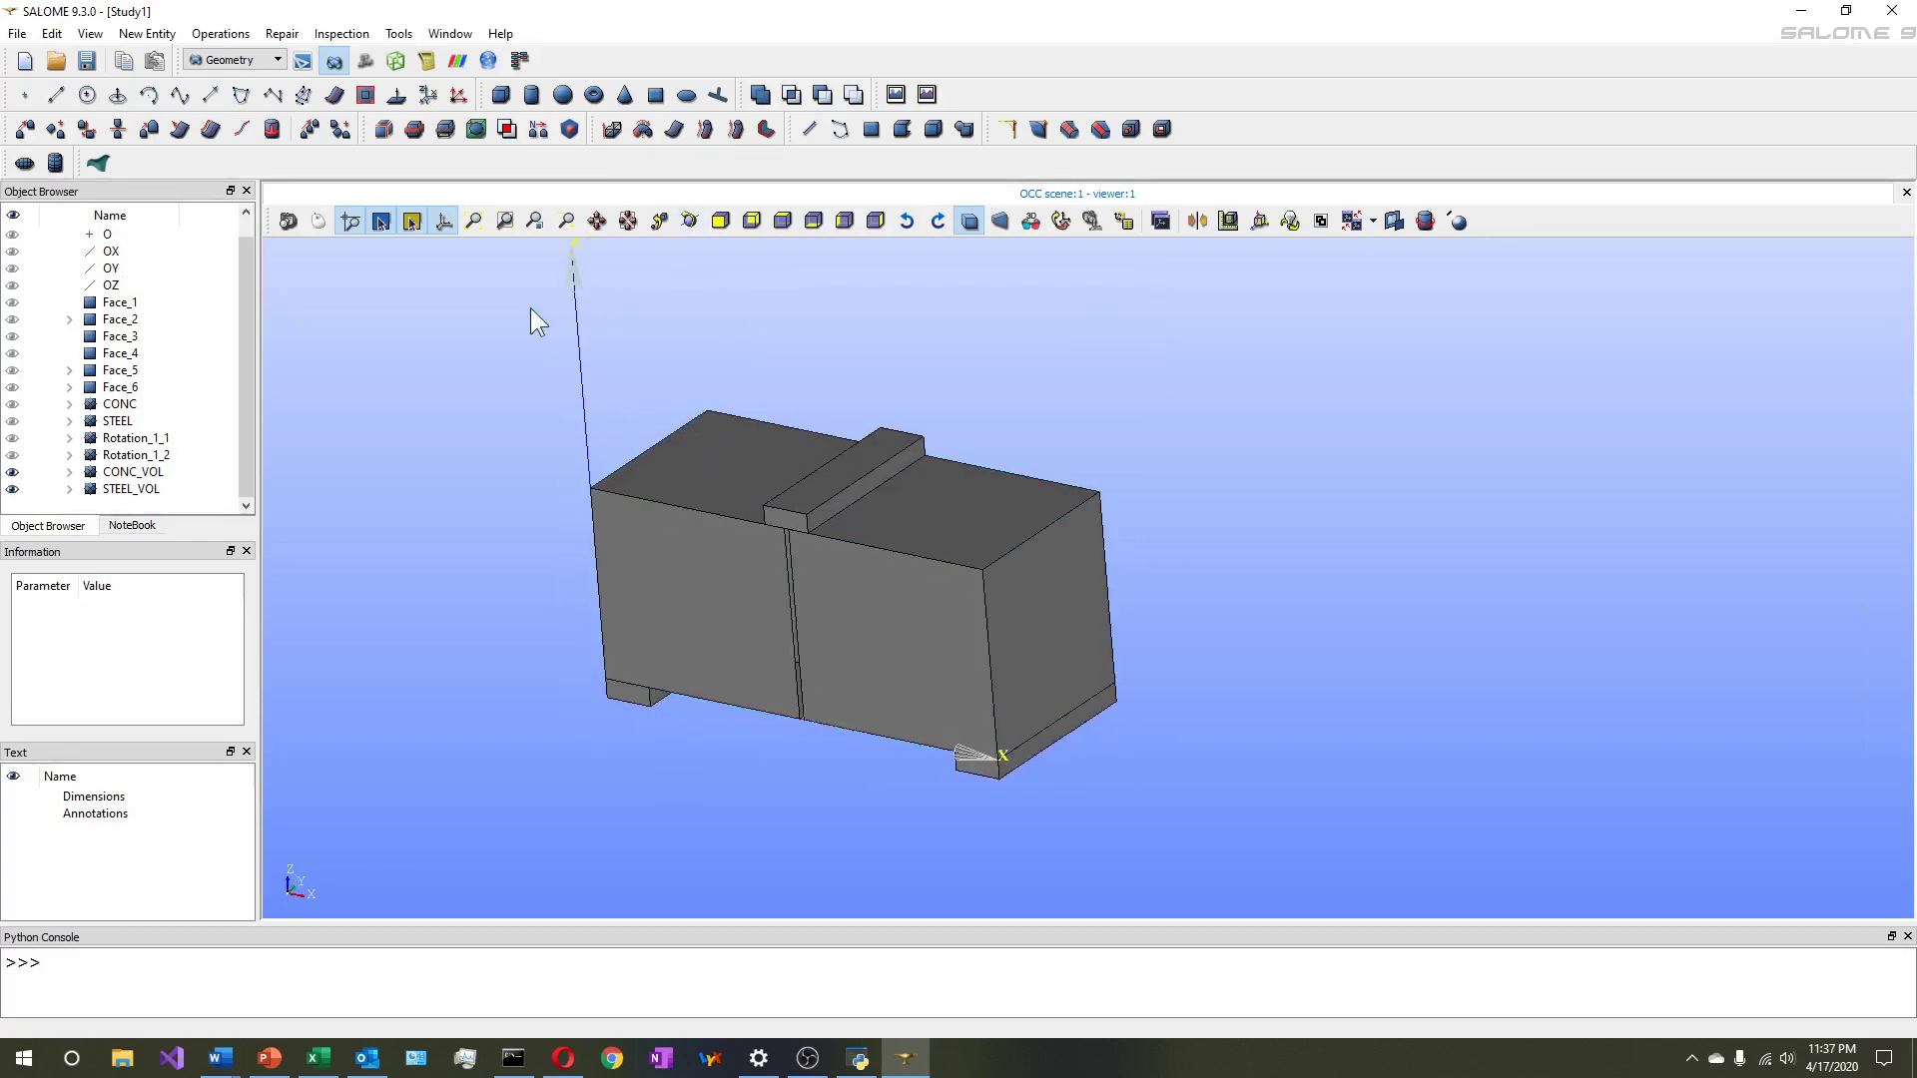
pyautogui.click(475, 220)
pyautogui.scroll(-4, 944, 509)
pyautogui.scroll(3, 944, 509)
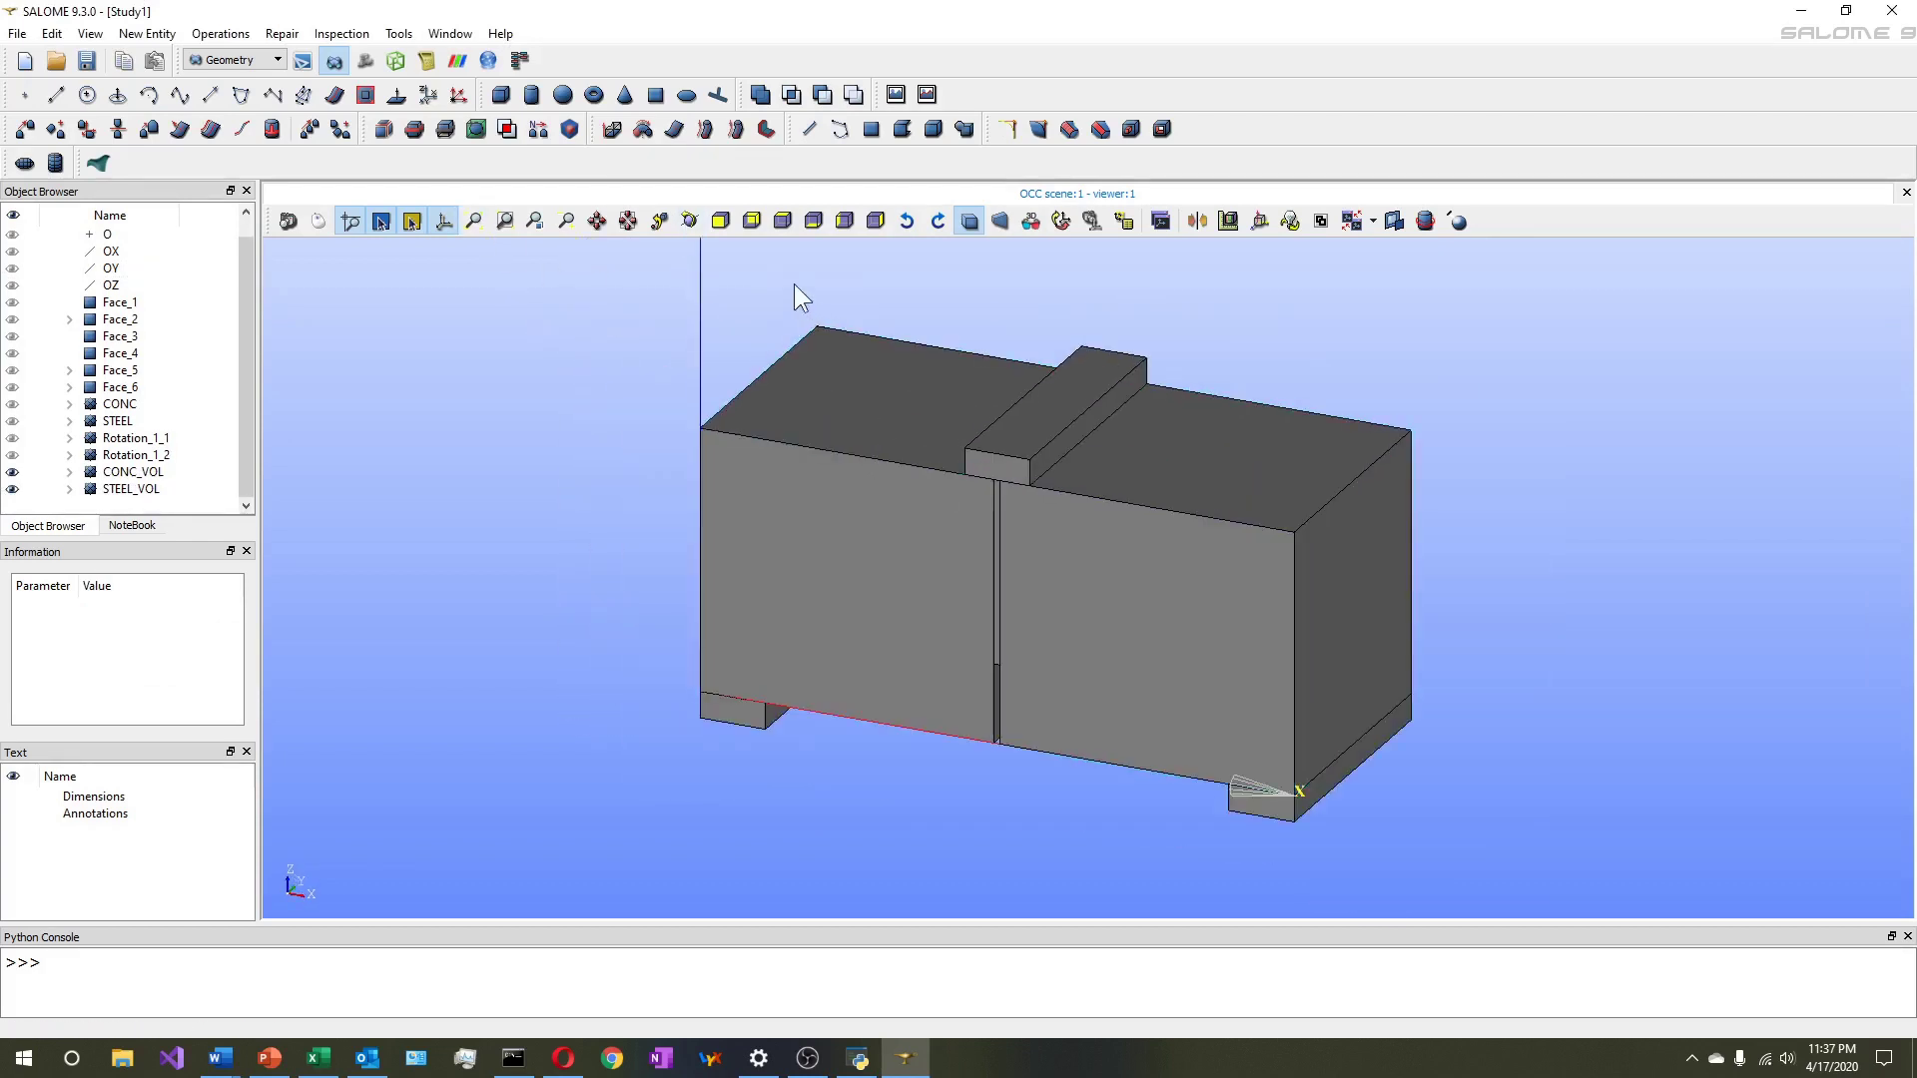
pyautogui.click(691, 224)
pyautogui.moveTo(1072, 671); pyautogui.dragTo(1032, 583)
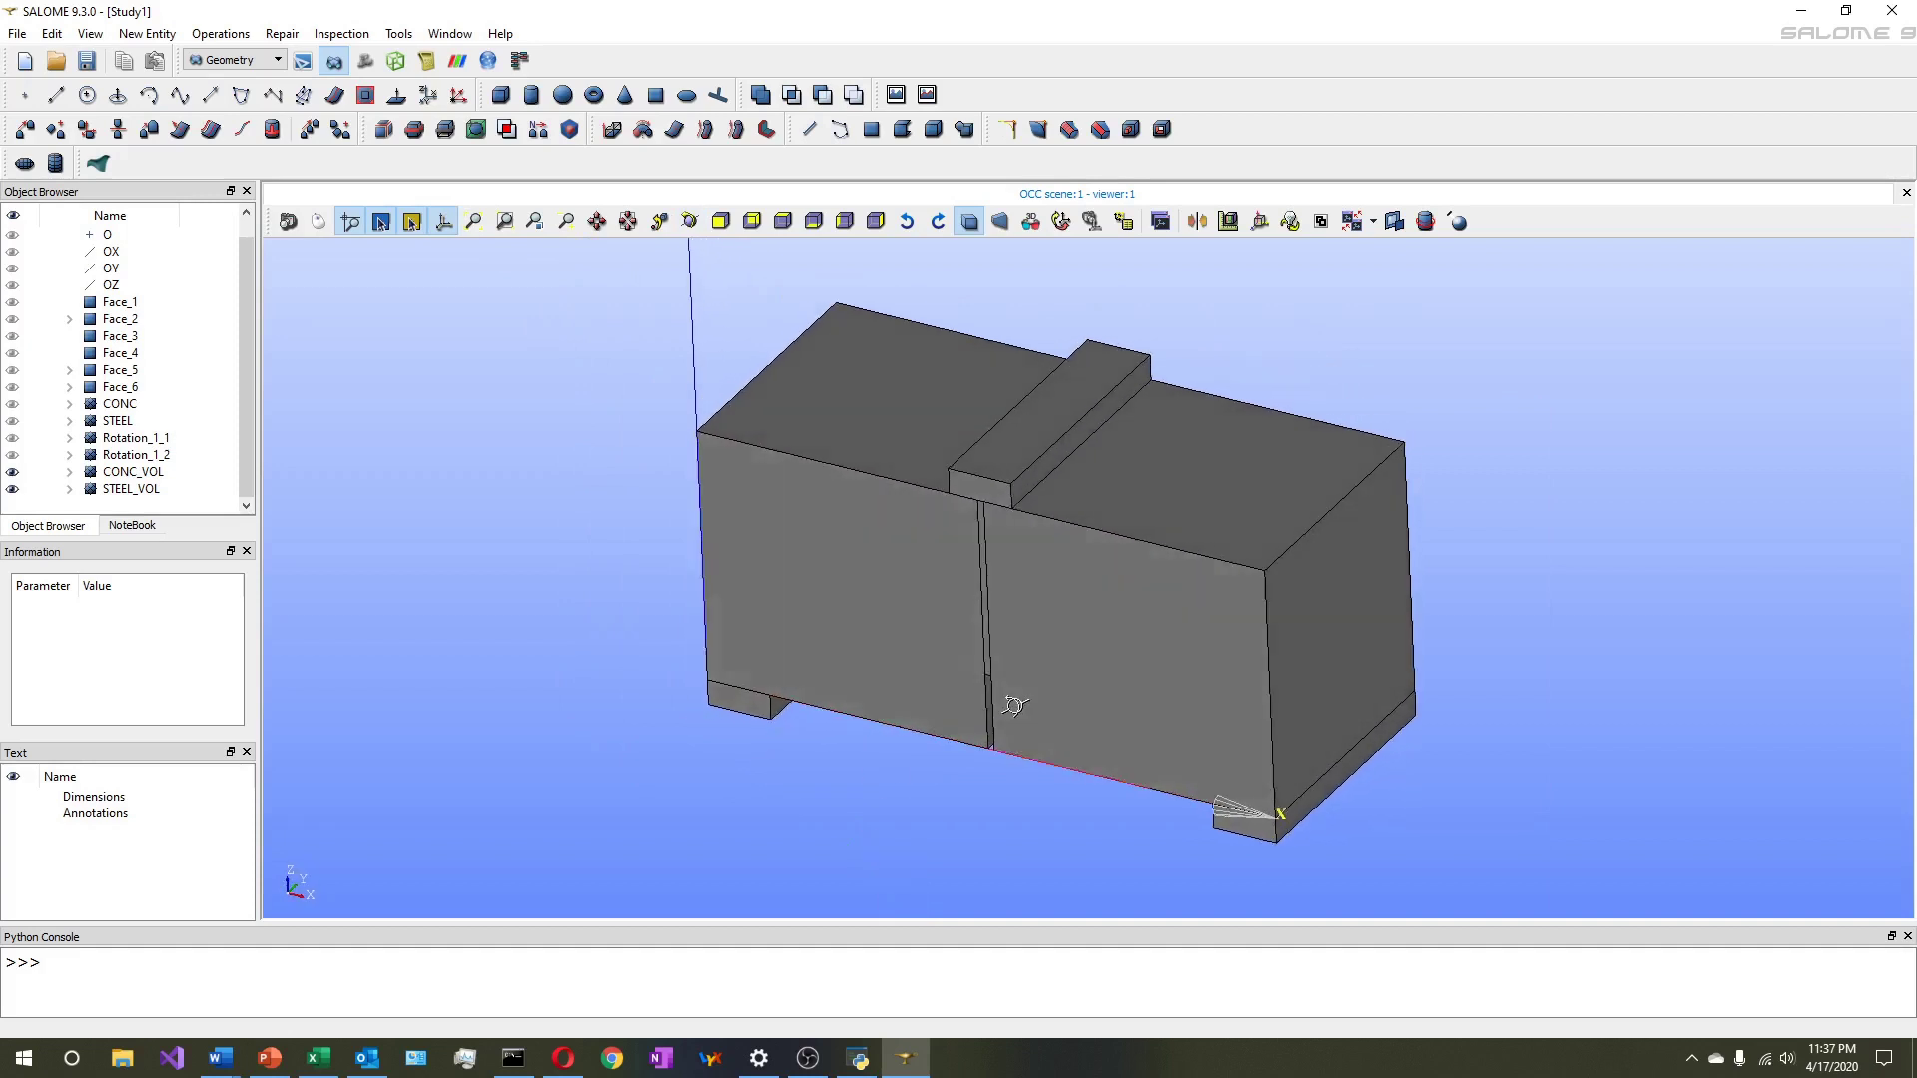
# Examine the solid beam, notch, loading plate and support plates in perspective projection, both close up and as a whole
pyautogui.click(1001, 221)
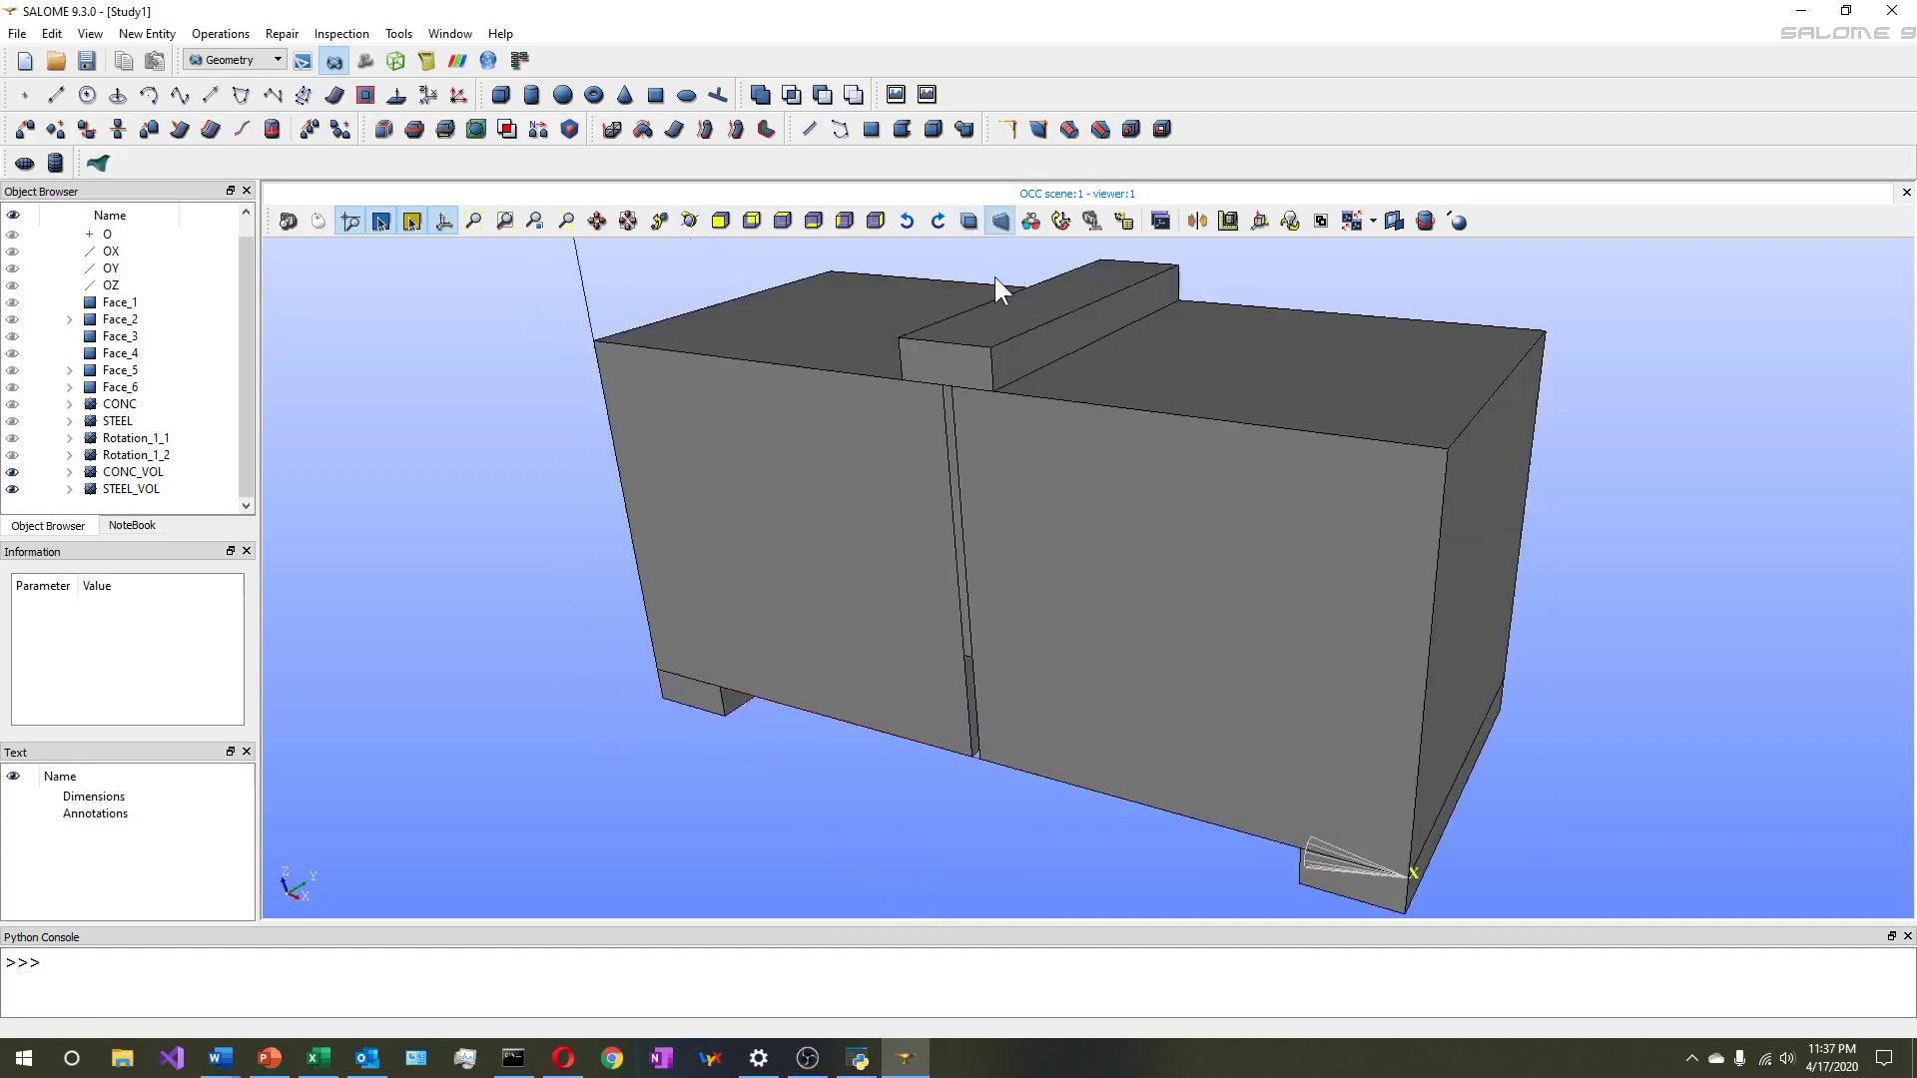
pyautogui.scroll(-3, 1050, 625)
pyautogui.scroll(3, 1048, 617)
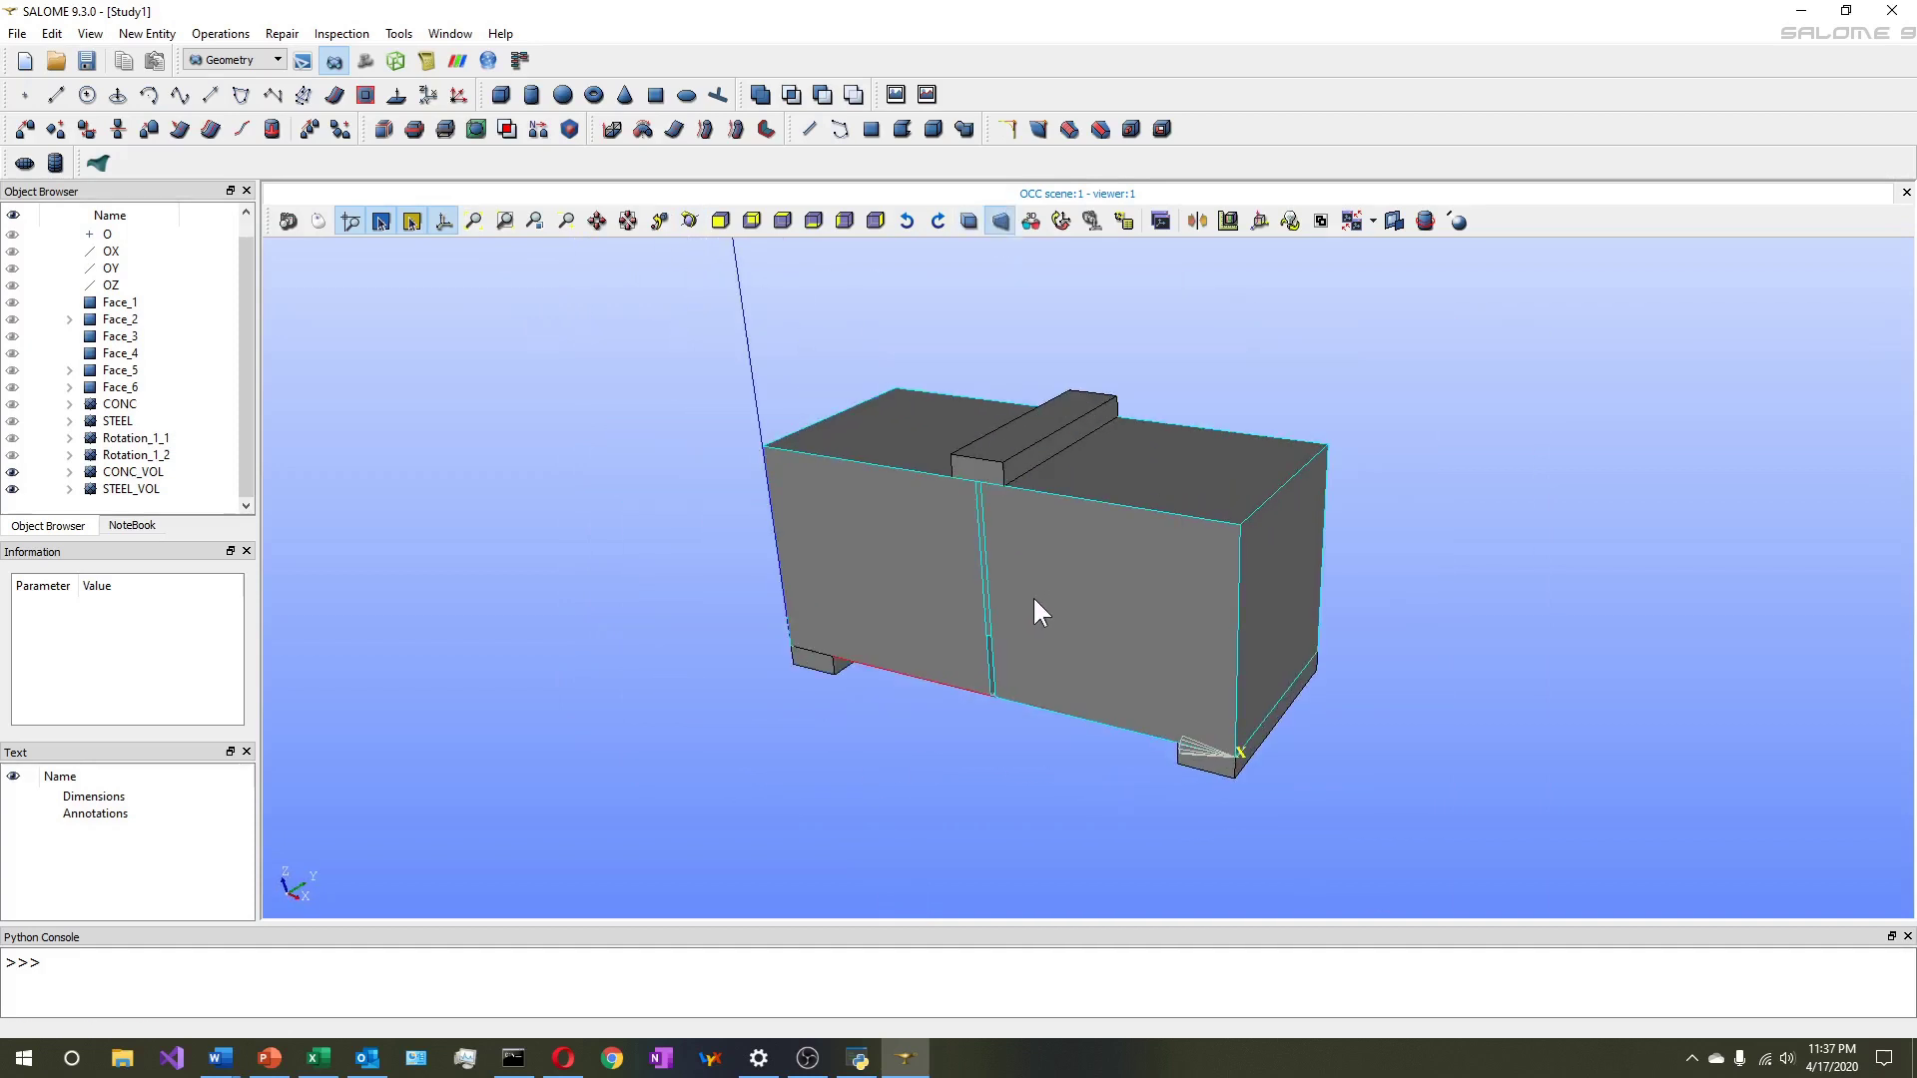
pyautogui.click(689, 221)
pyautogui.moveTo(933, 753); pyautogui.dragTo(1136, 773)
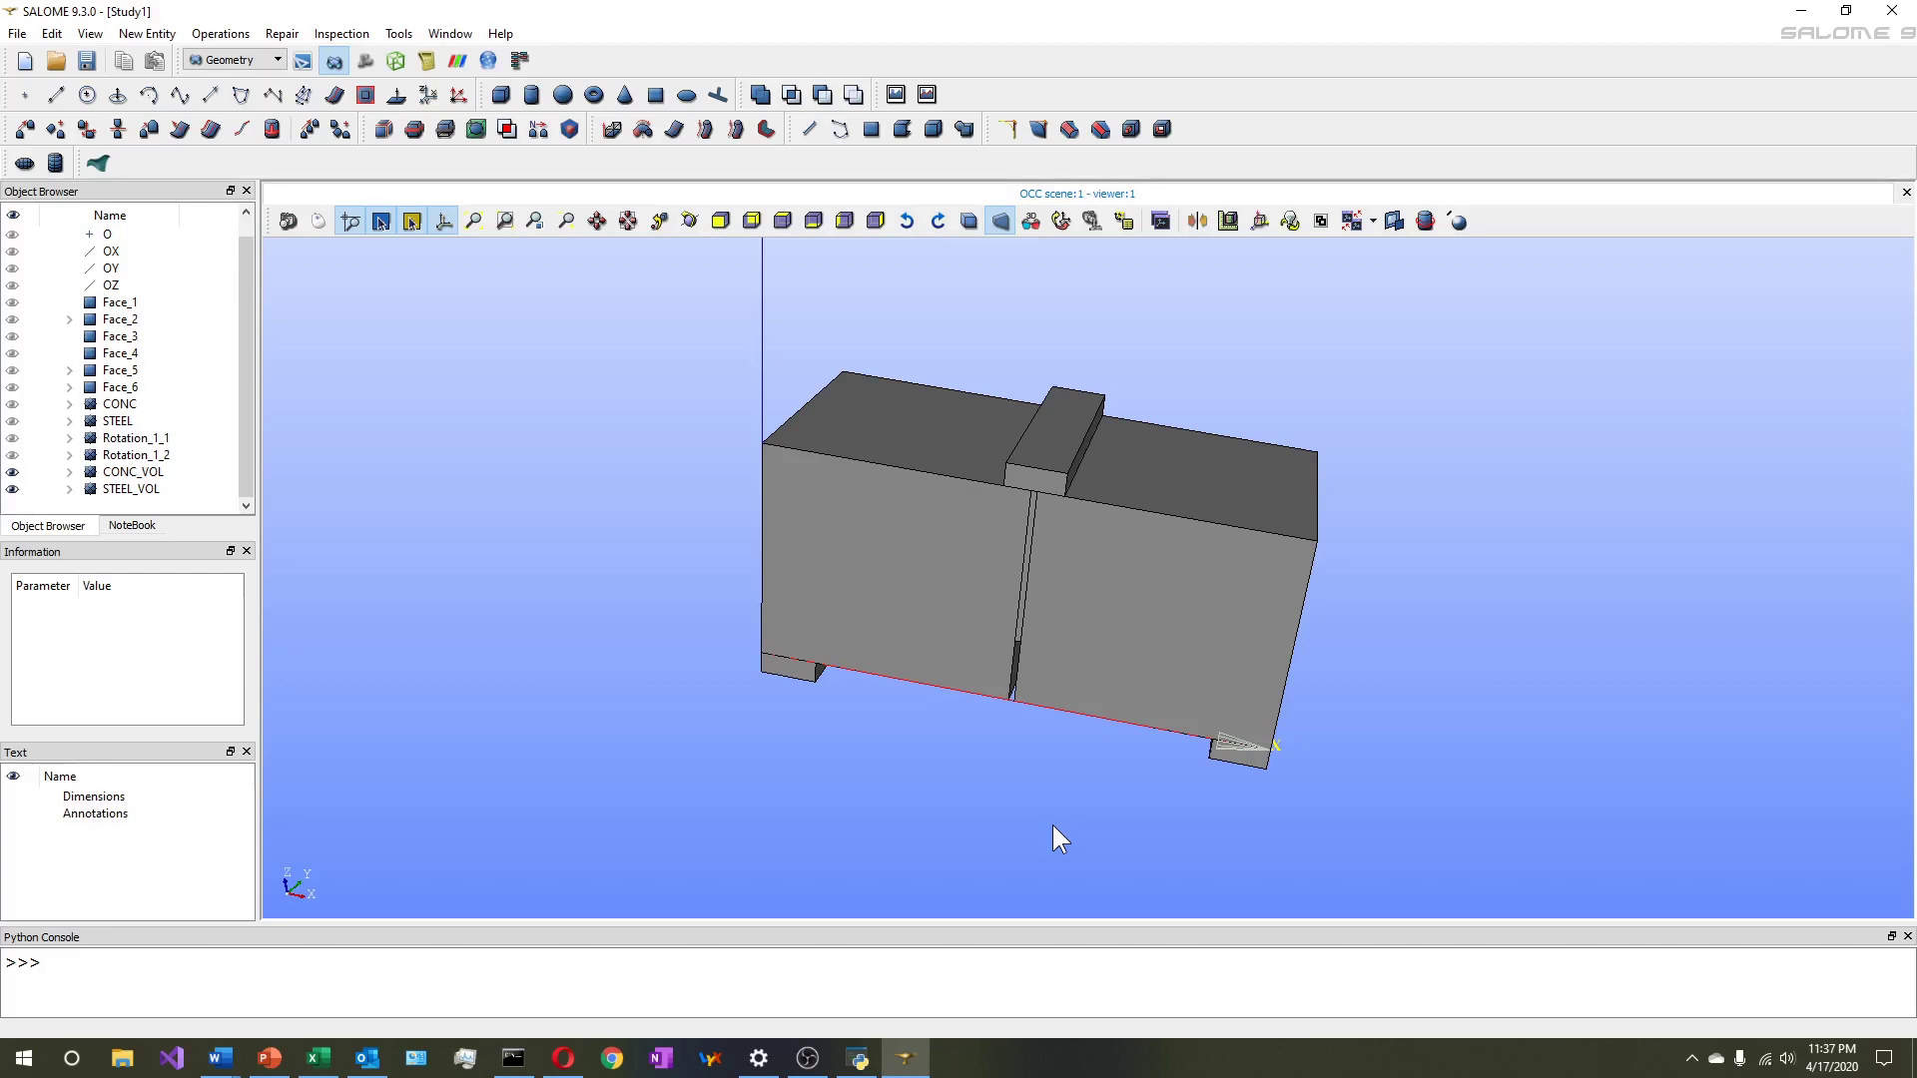
pyautogui.scroll(5, 1046, 463)
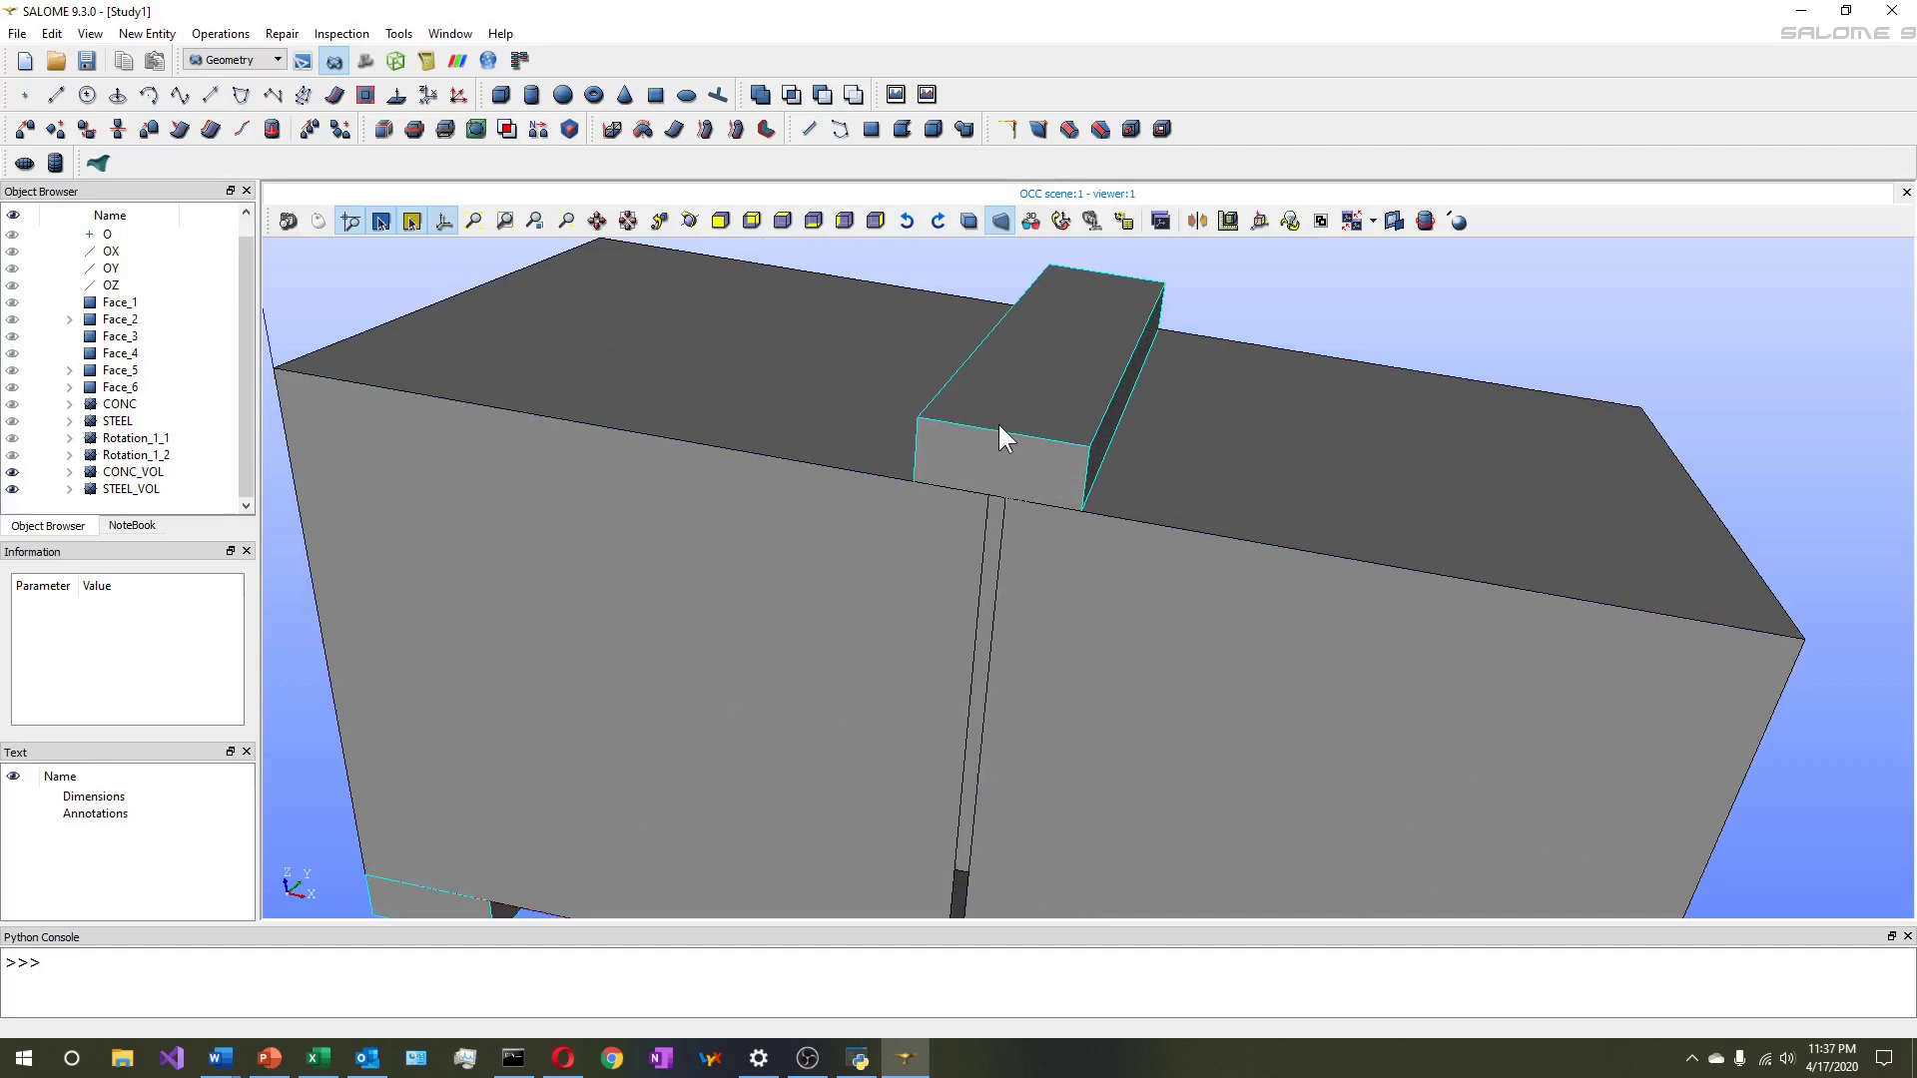
pyautogui.scroll(-5, 997, 429)
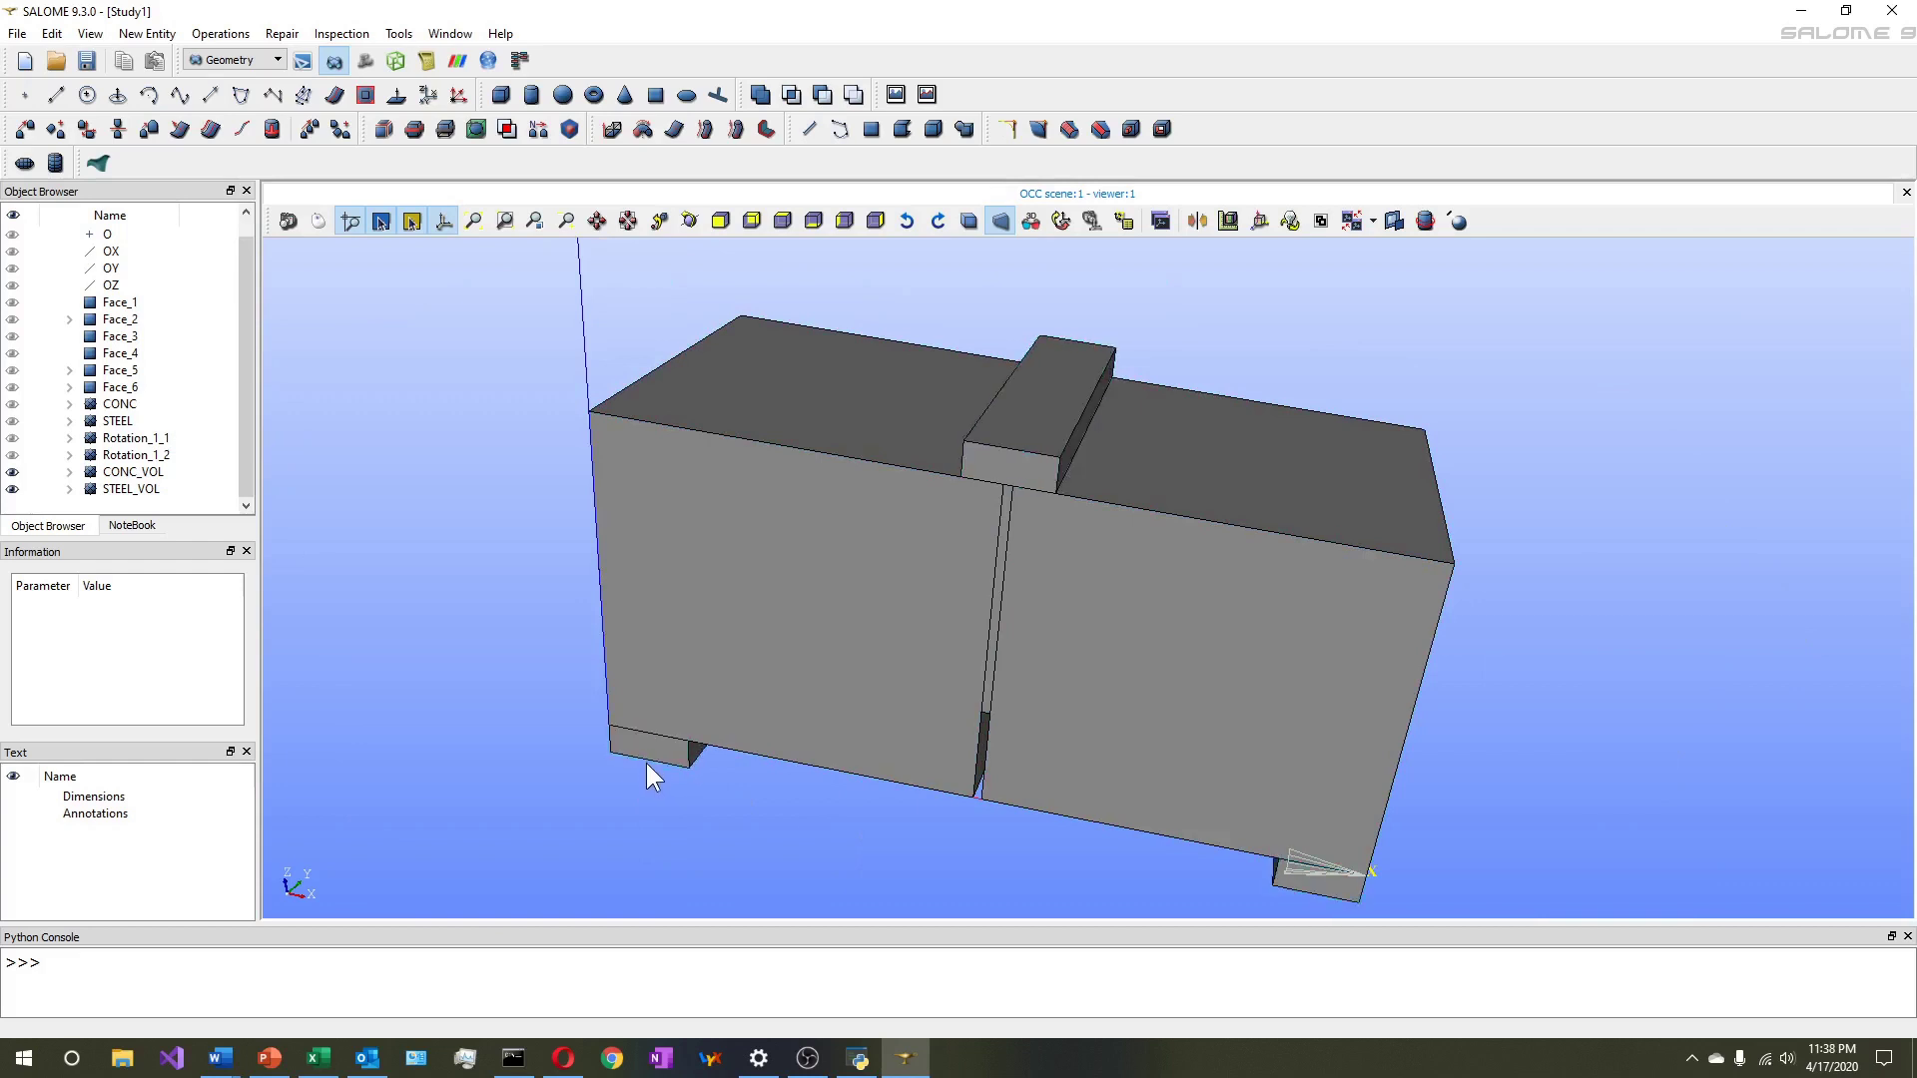
pyautogui.scroll(-2, 829, 608)
pyautogui.scroll(2, 1103, 807)
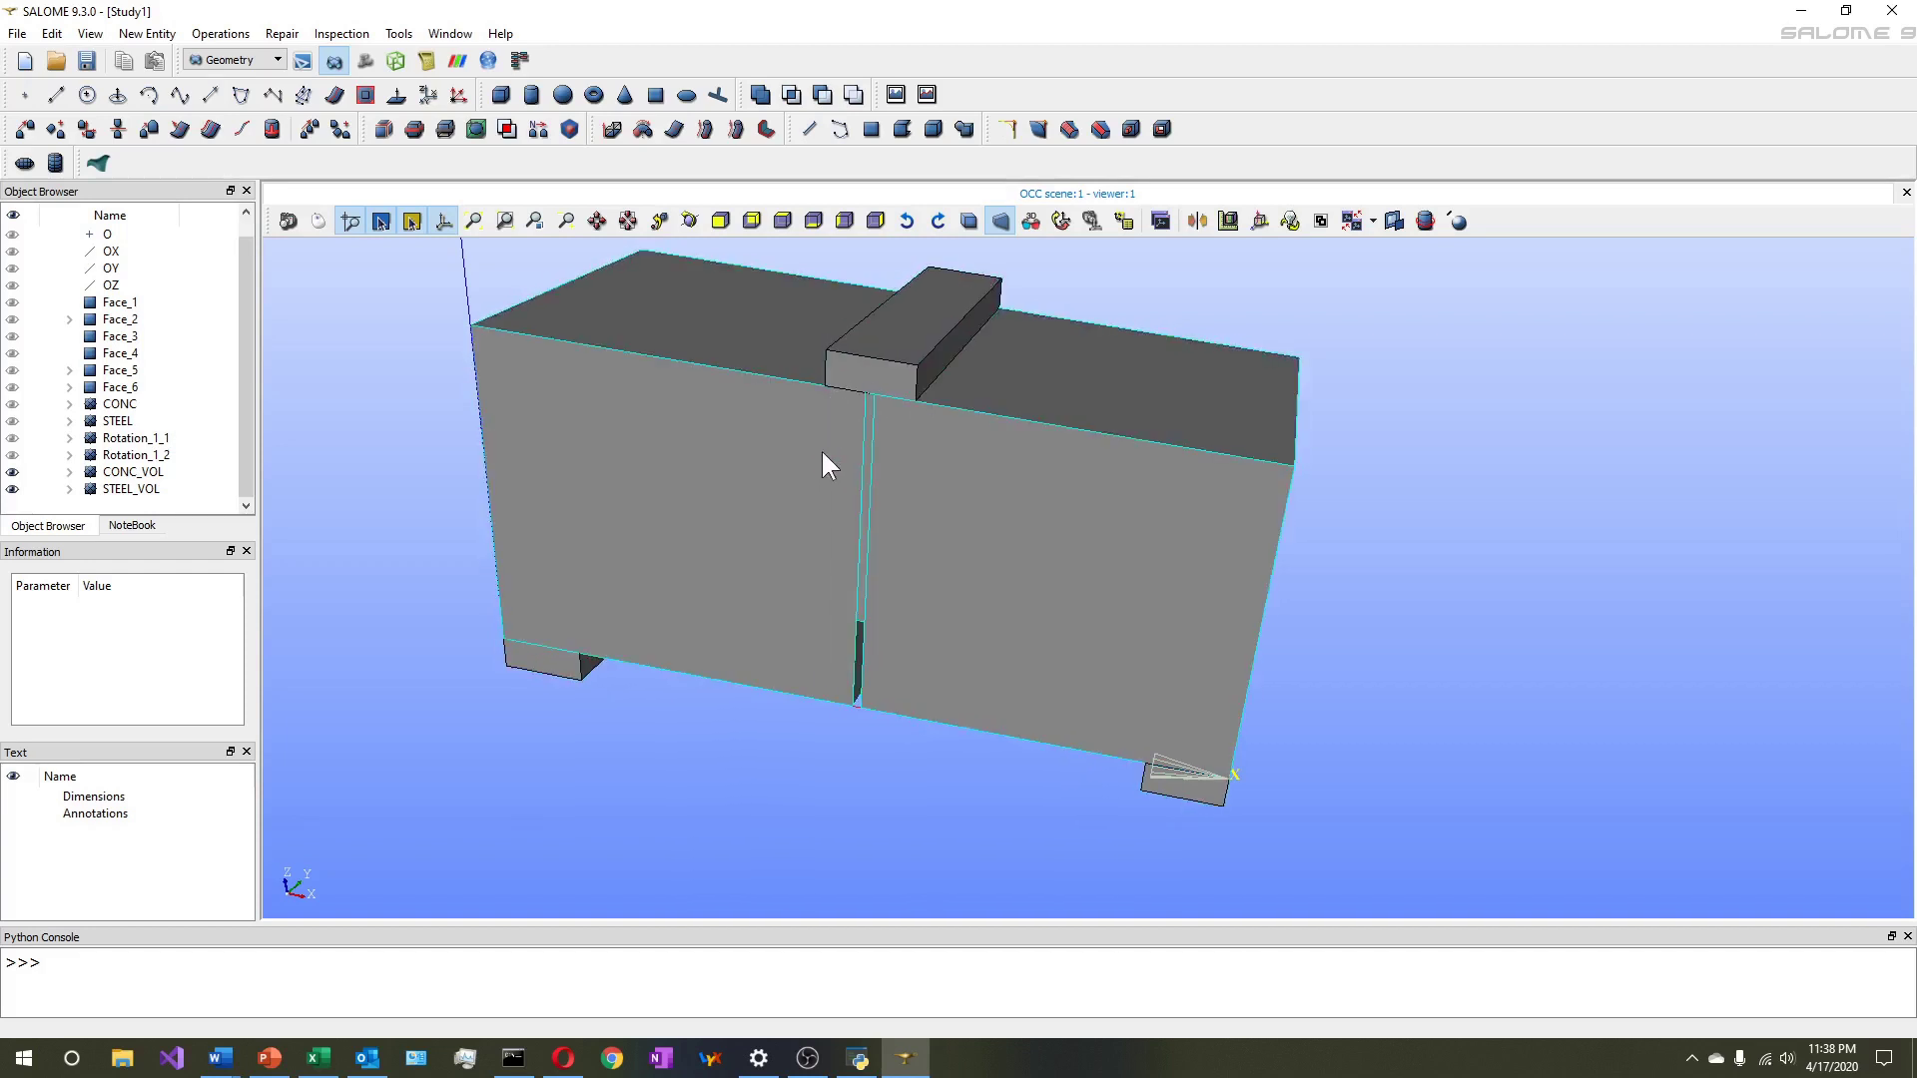
# Create a plane of size 2000 through the origin point O, normal to the OX vector
pyautogui.click(144, 35)
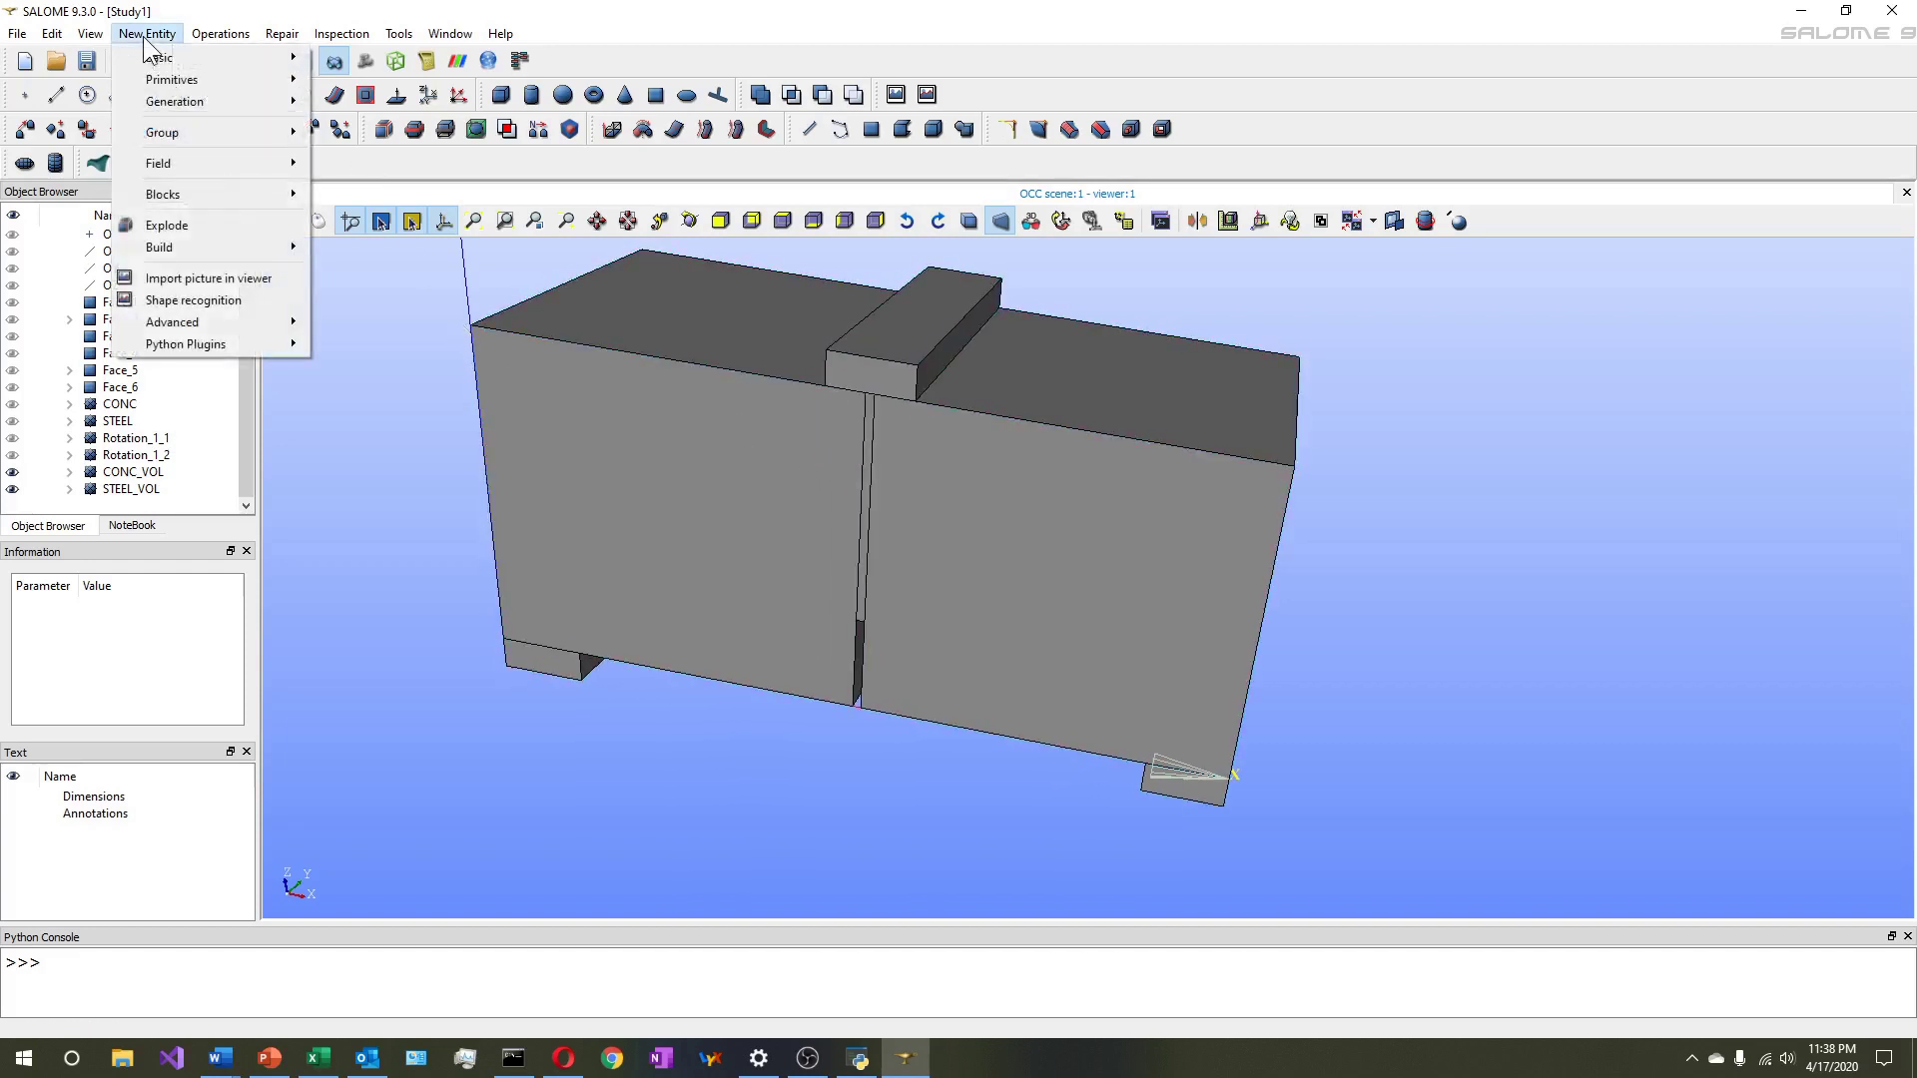
pyautogui.moveTo(160, 62)
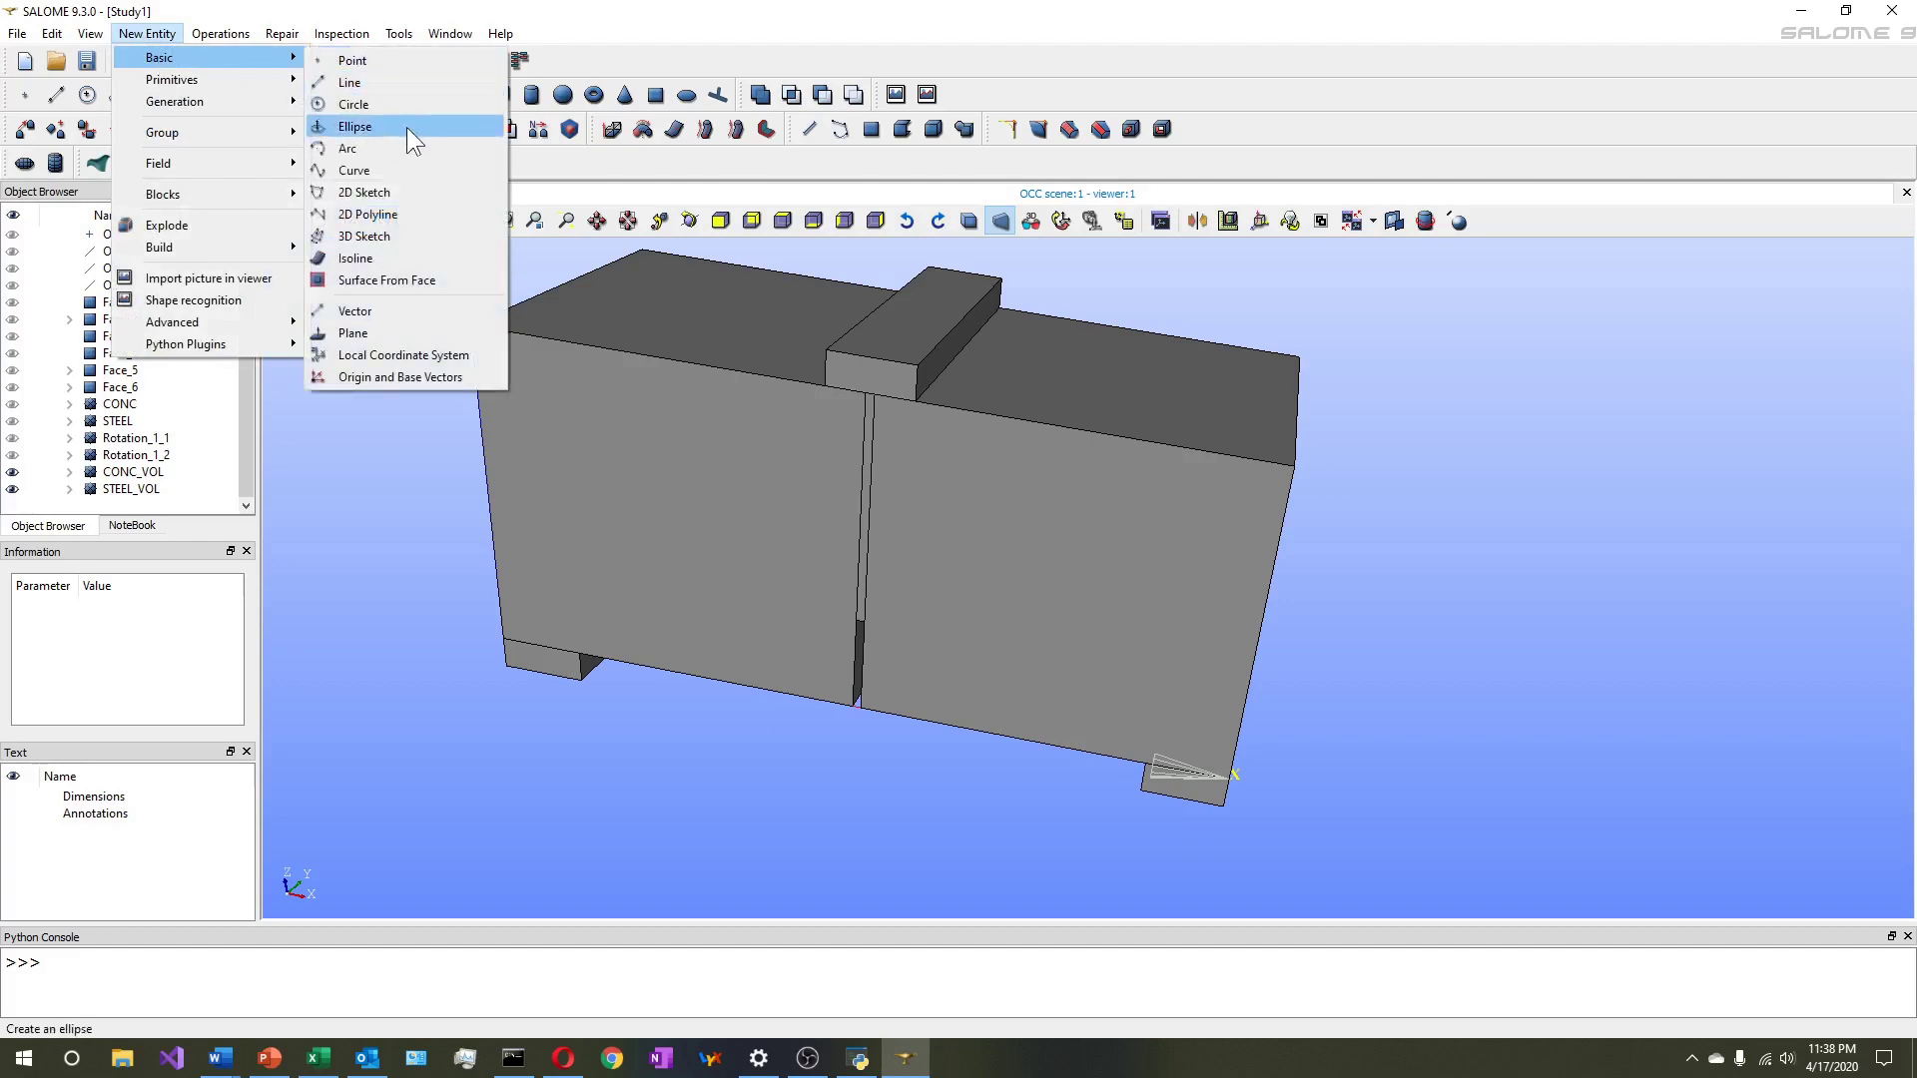
pyautogui.click(383, 331)
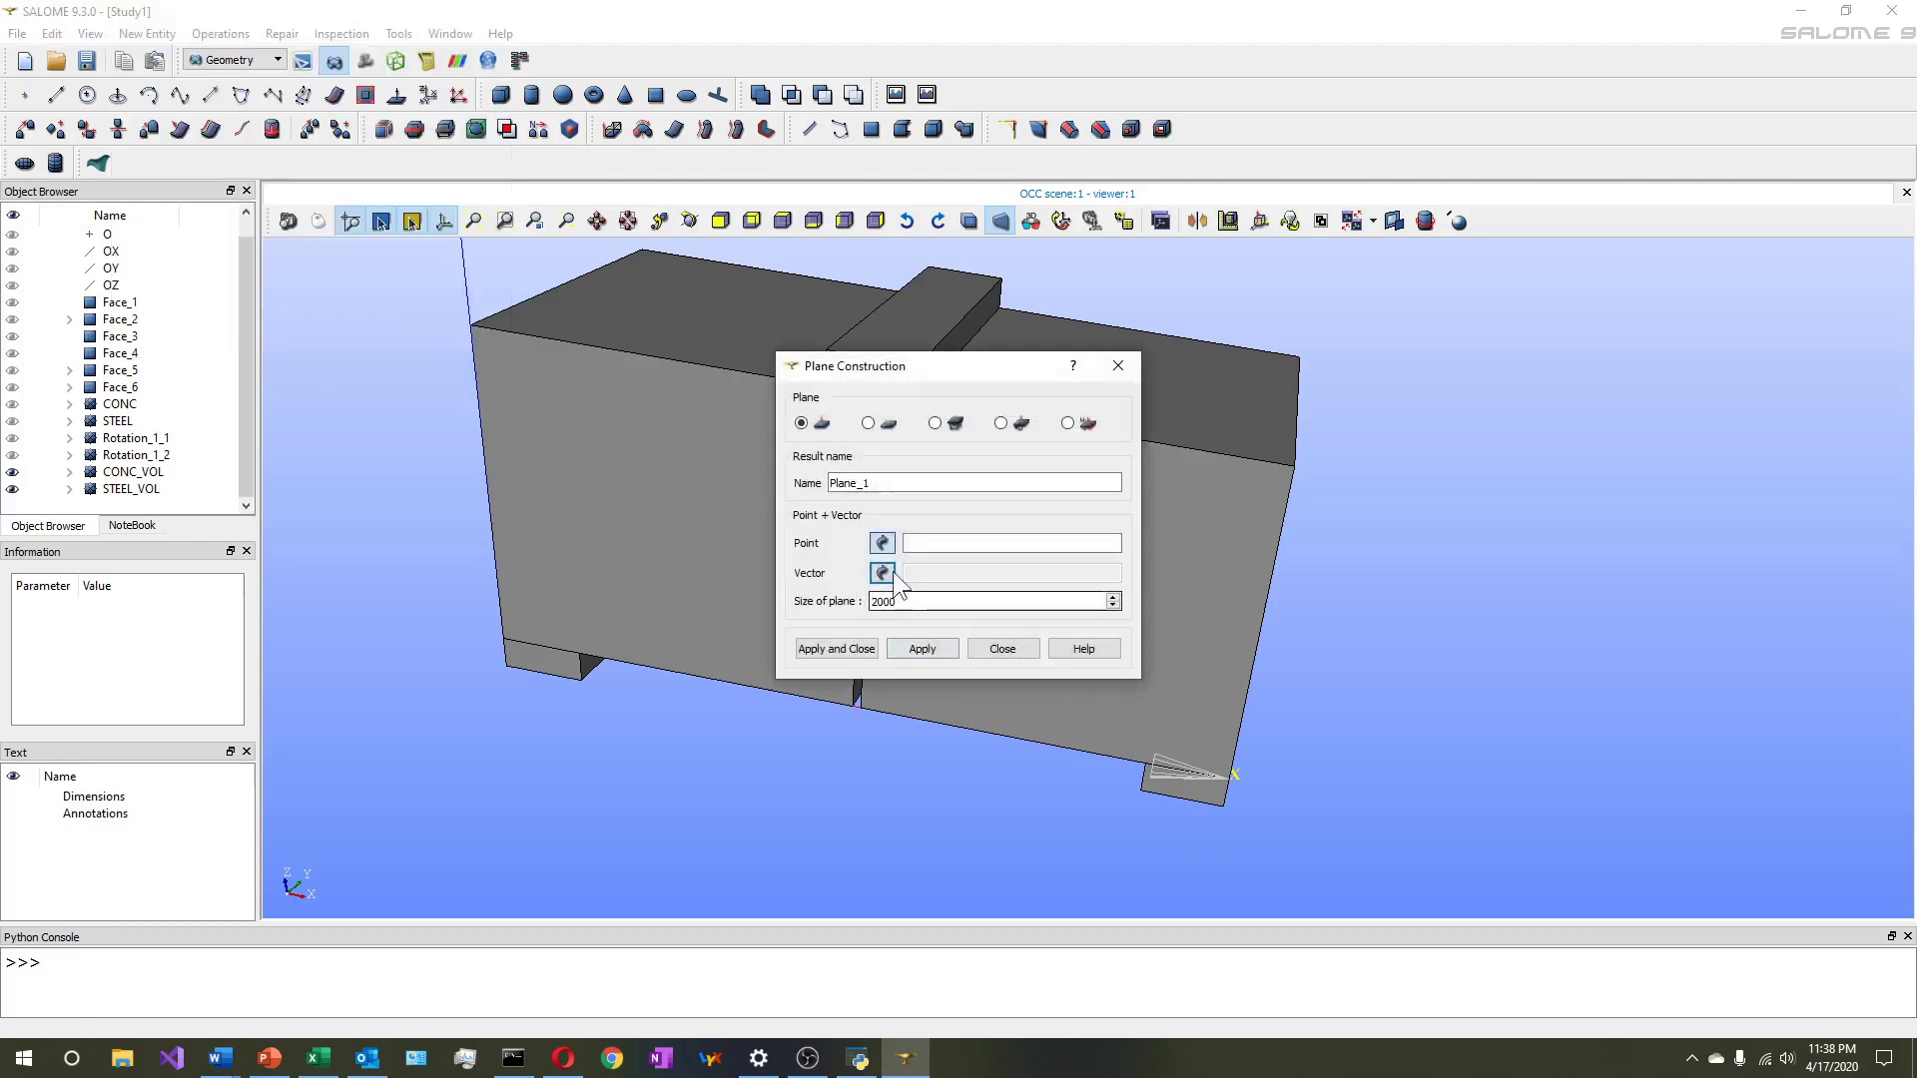
pyautogui.click(119, 238)
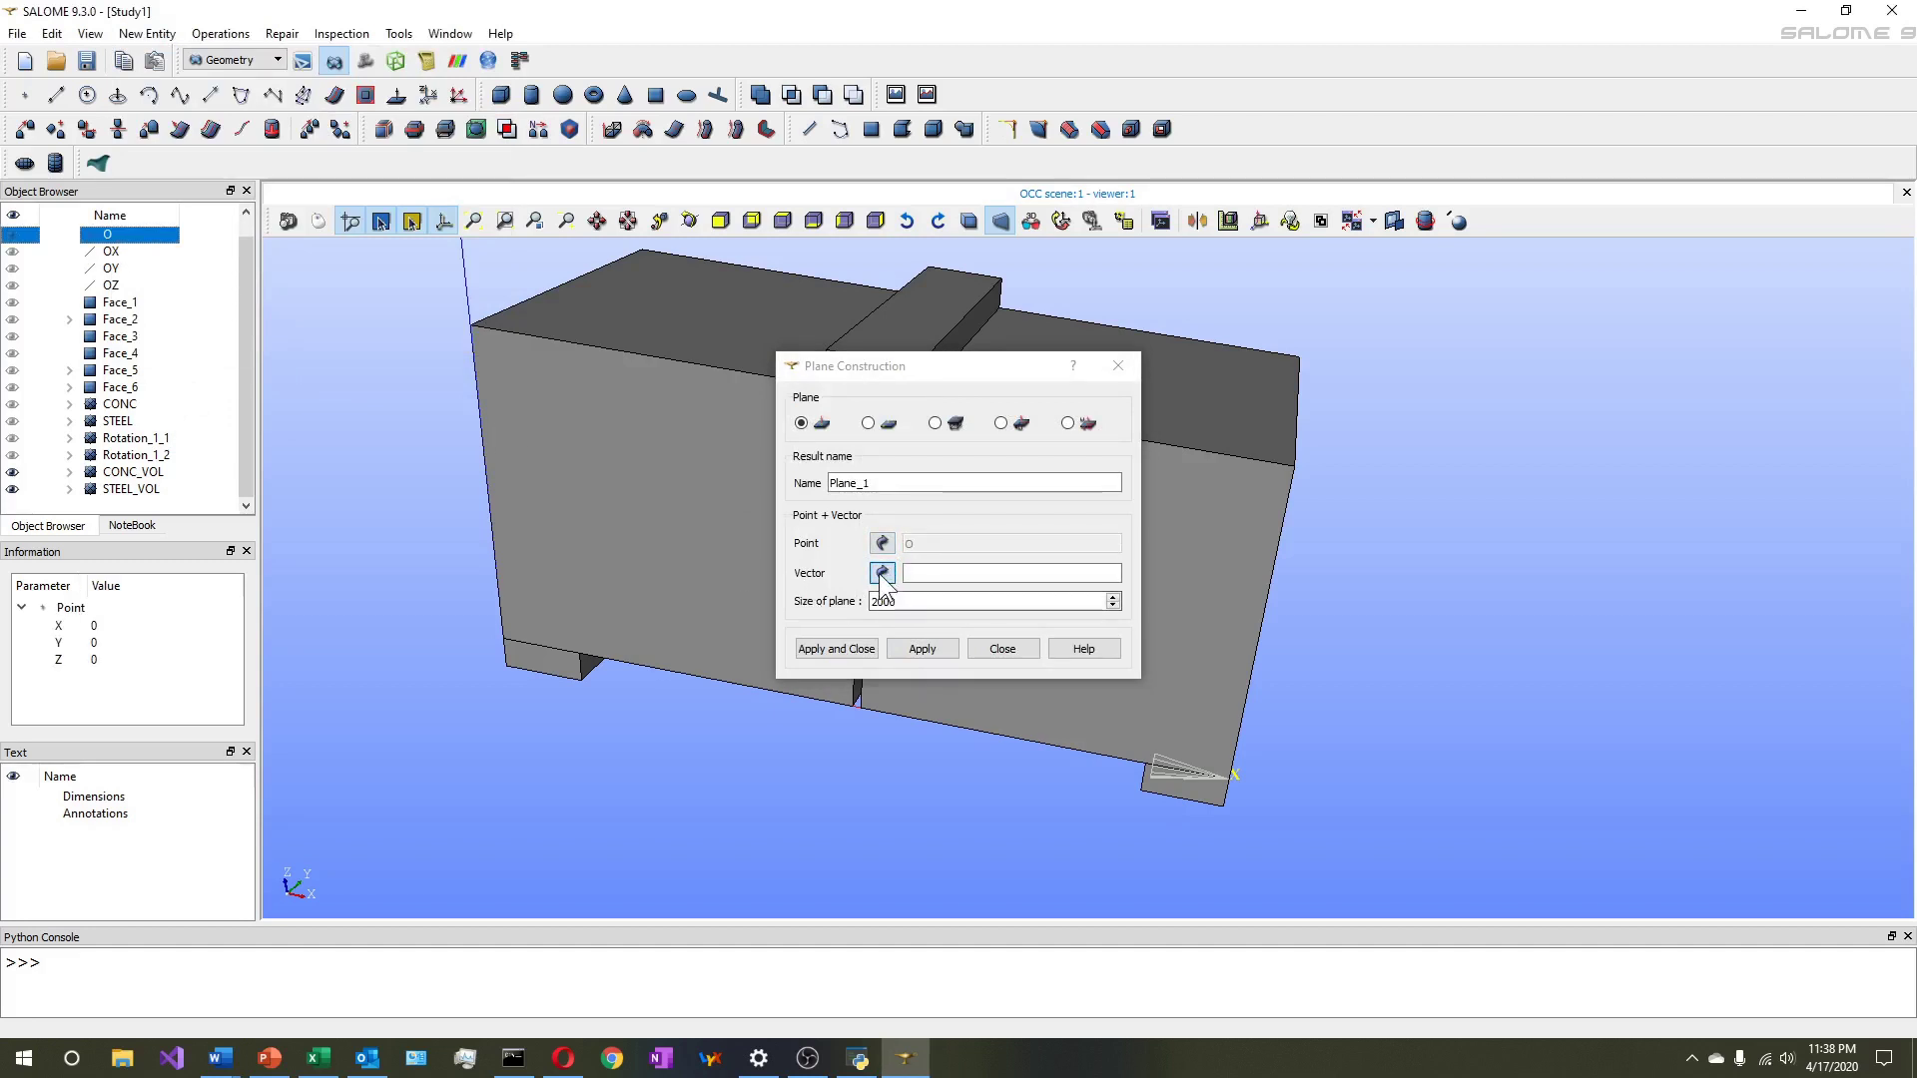
pyautogui.click(883, 576)
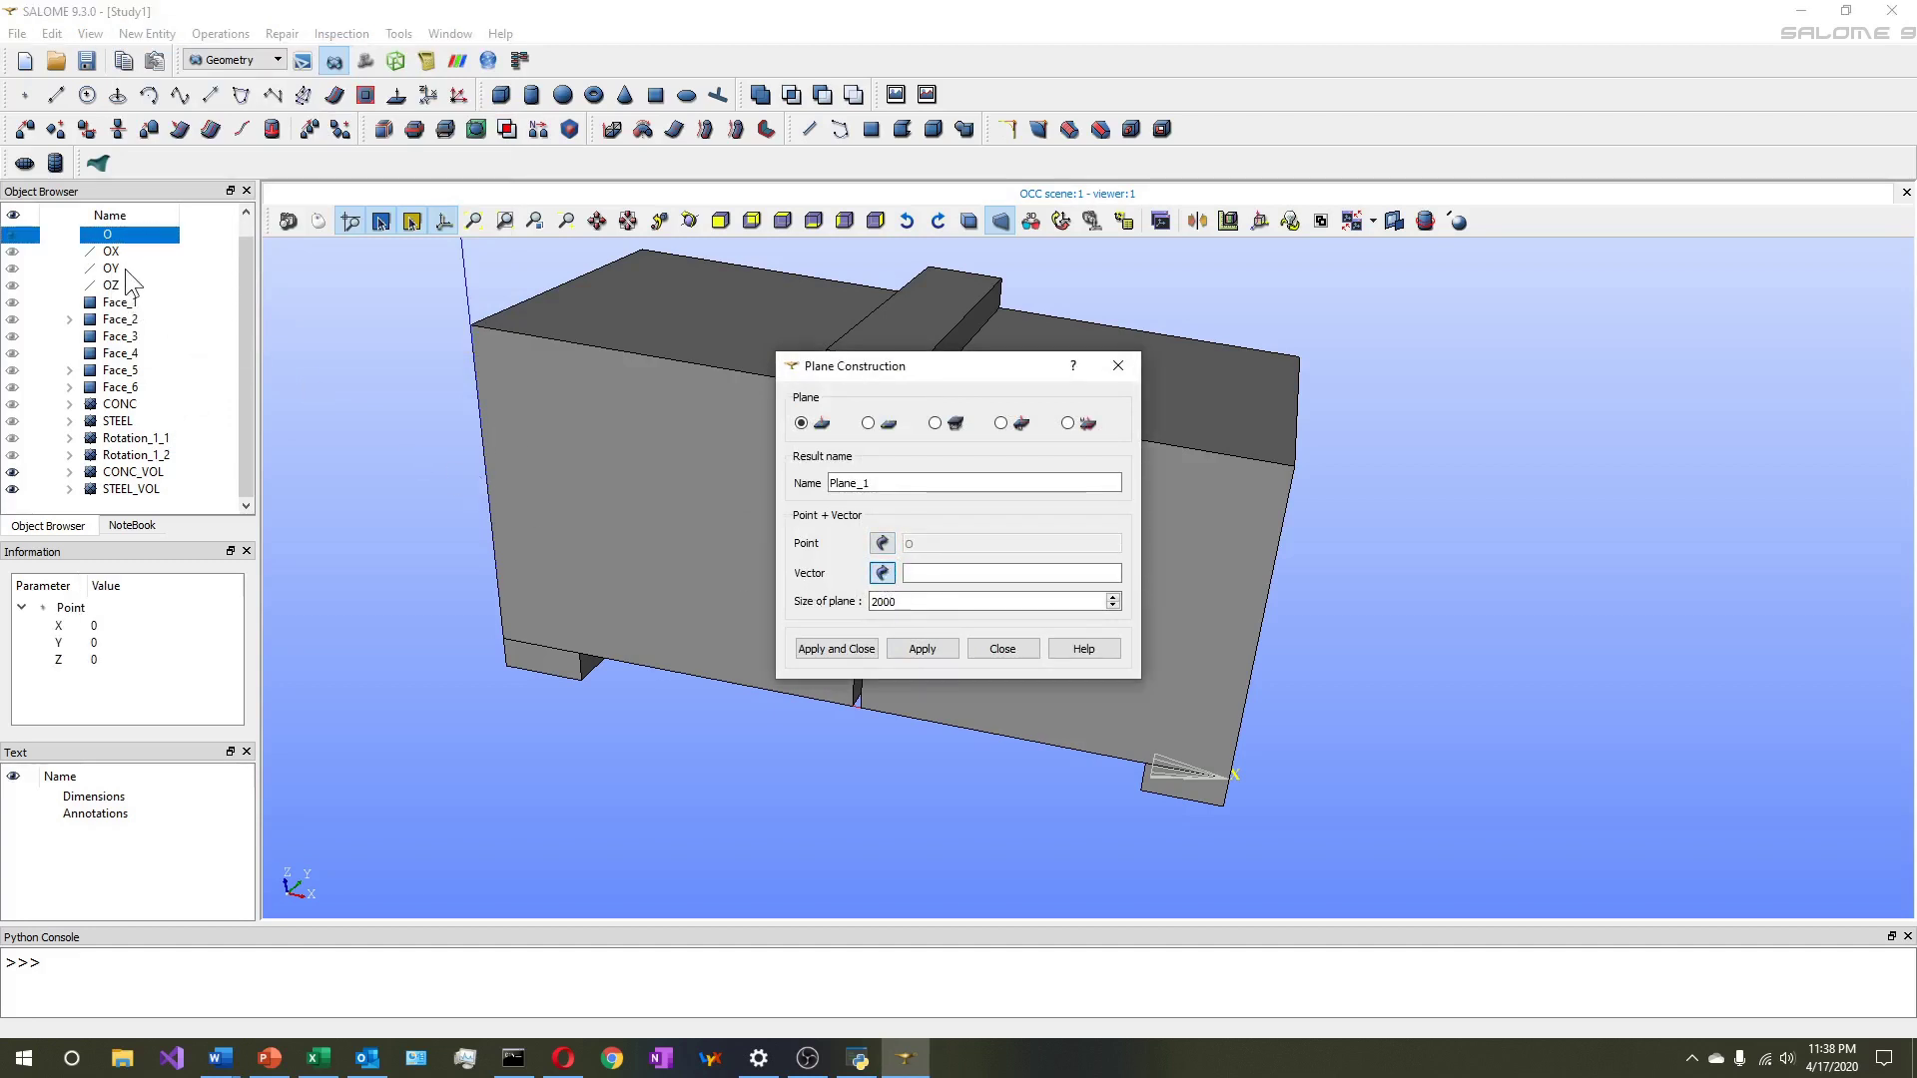
pyautogui.click(111, 251)
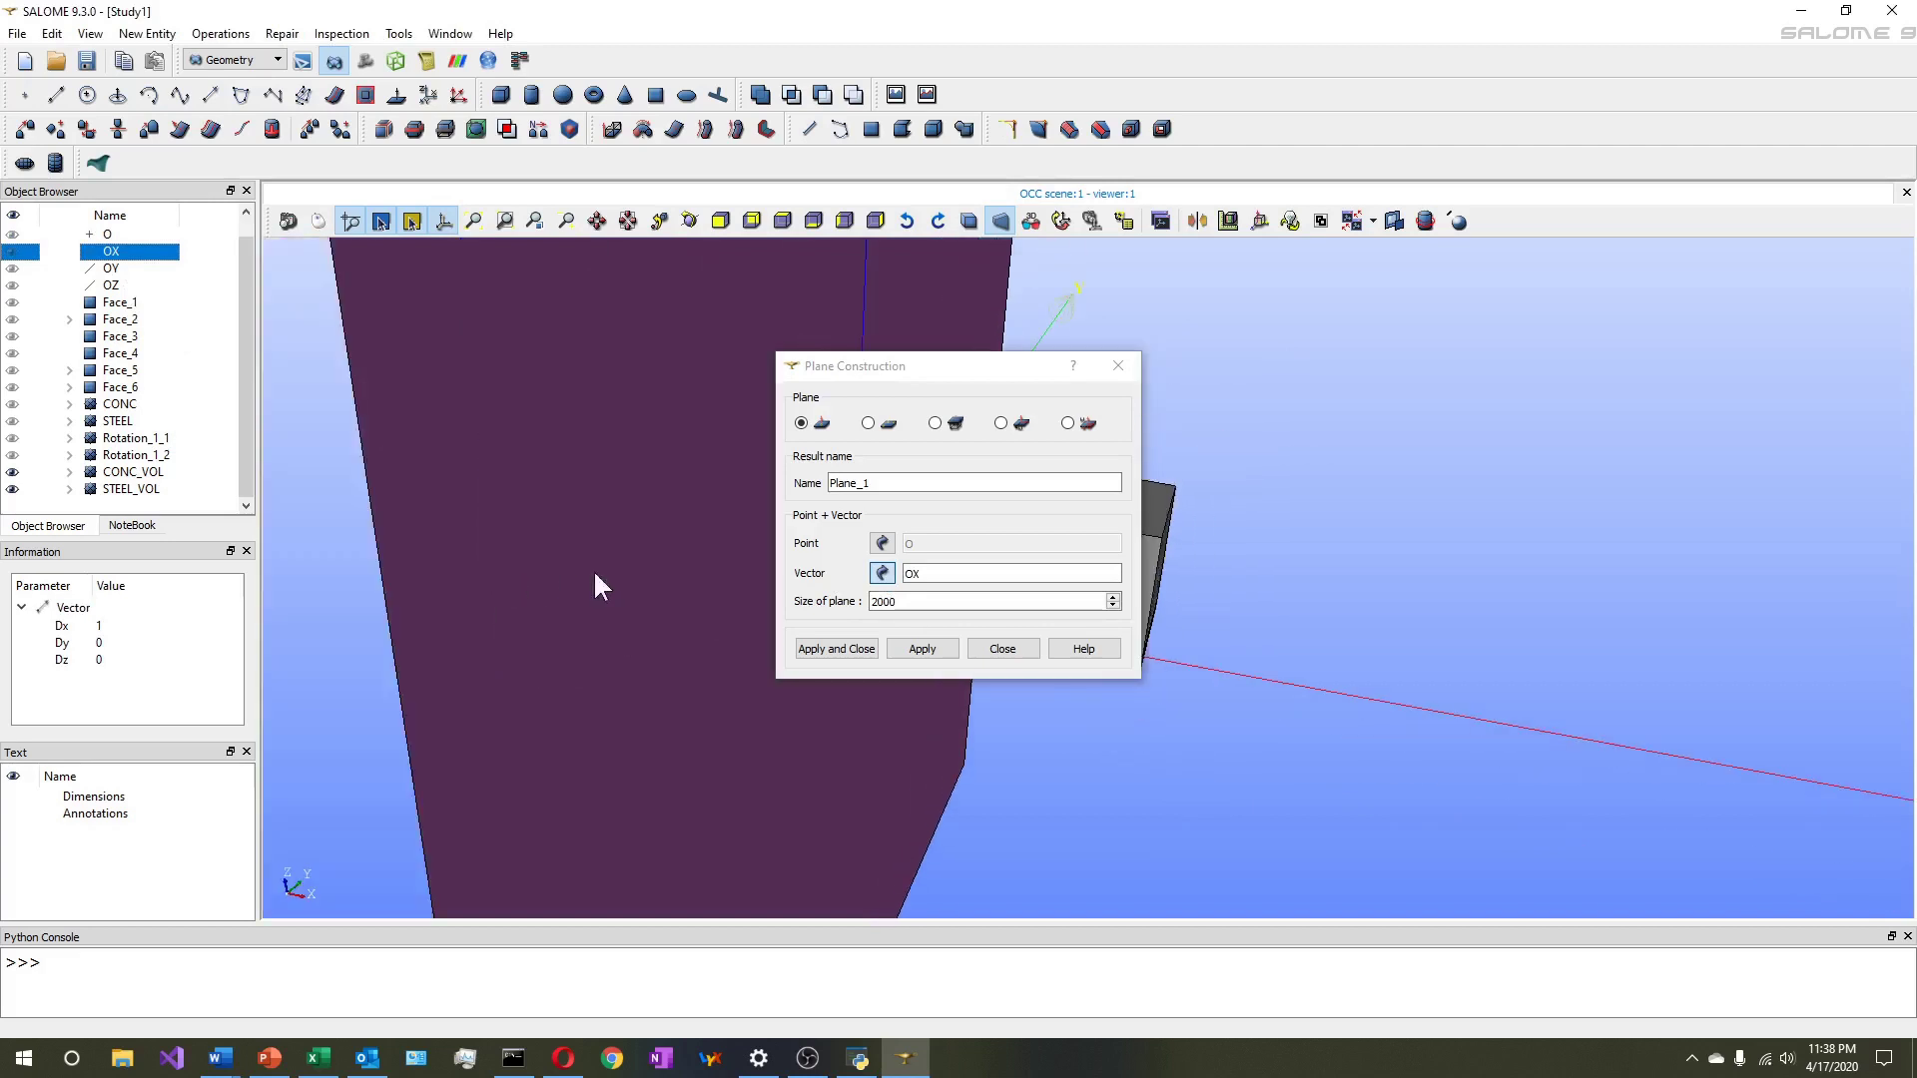
pyautogui.moveTo(998, 379); pyautogui.dragTo(1414, 382)
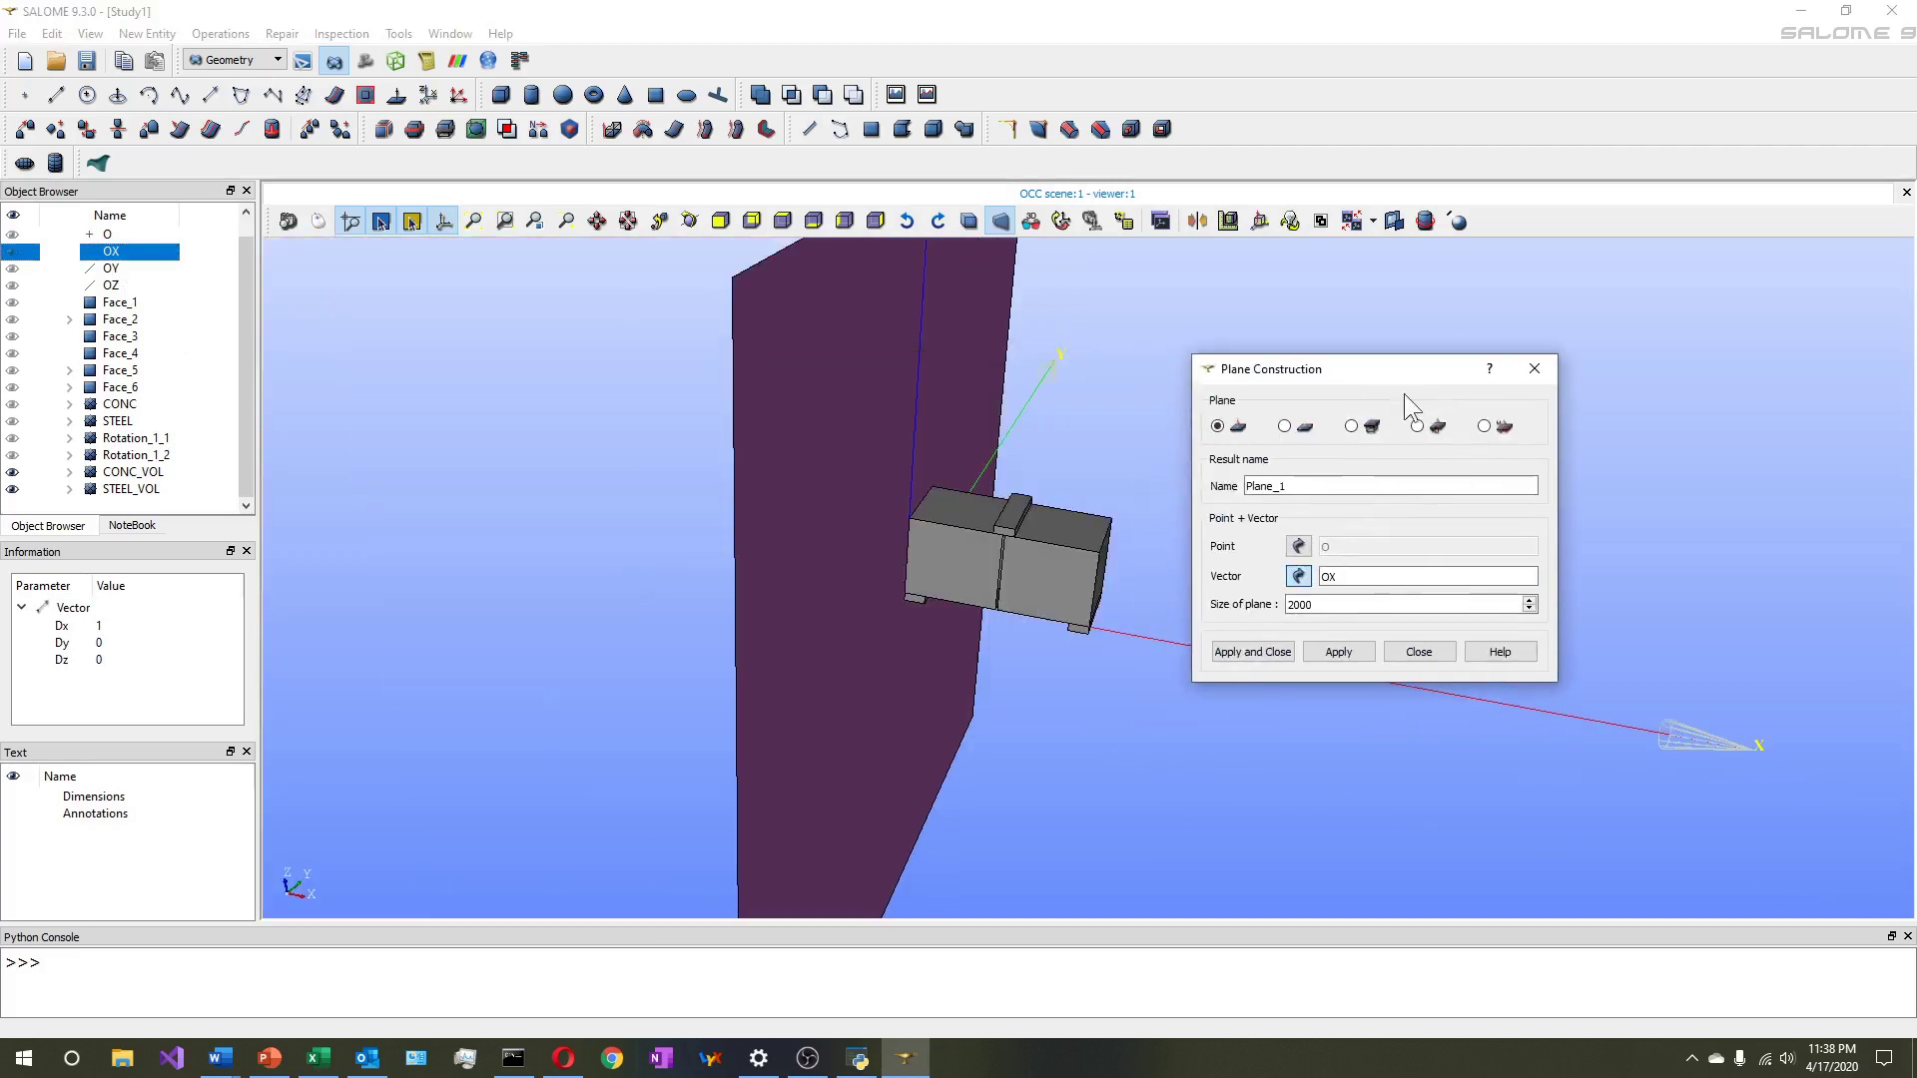
pyautogui.click(1260, 653)
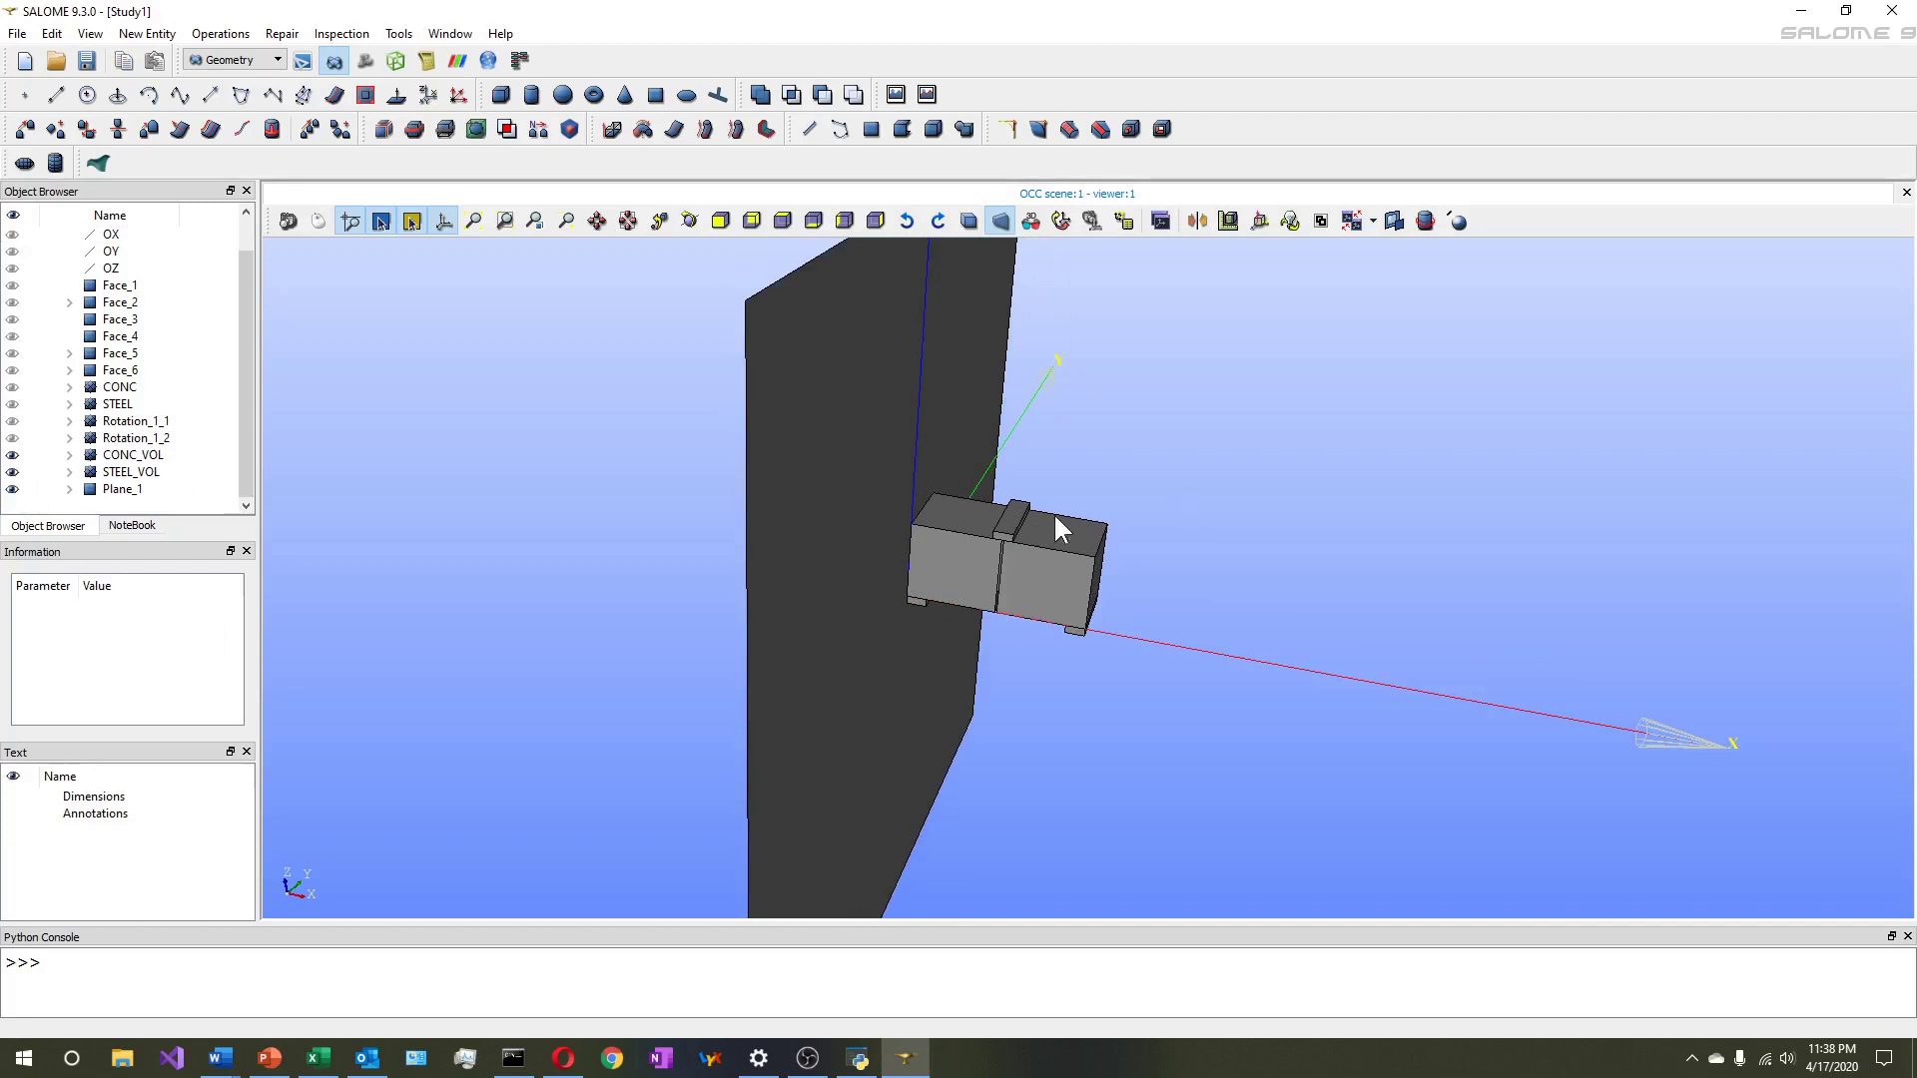
# Examine Plane_1 against the beam and support plates from the rear and front along the Y axis in orthographic projection
pyautogui.click(851, 705)
pyautogui.scroll(3, 937, 697)
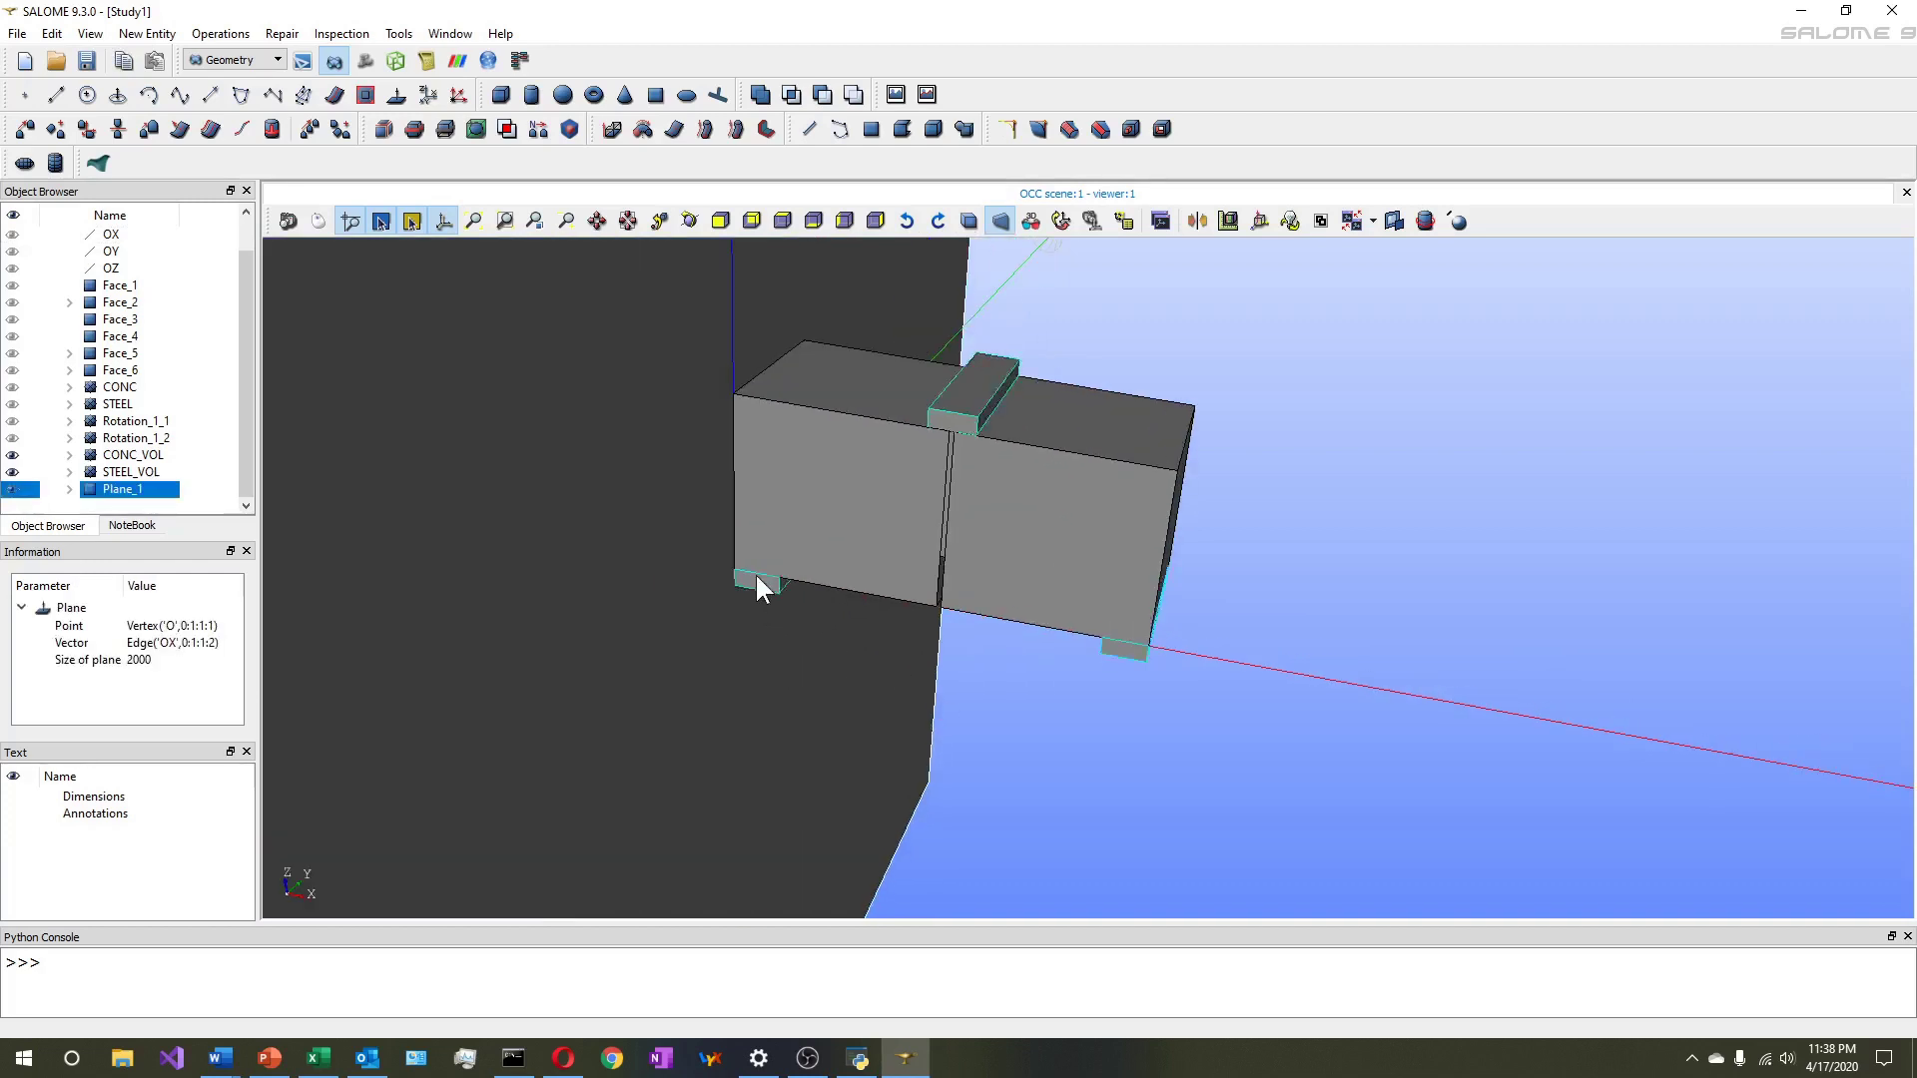
pyautogui.click(863, 224)
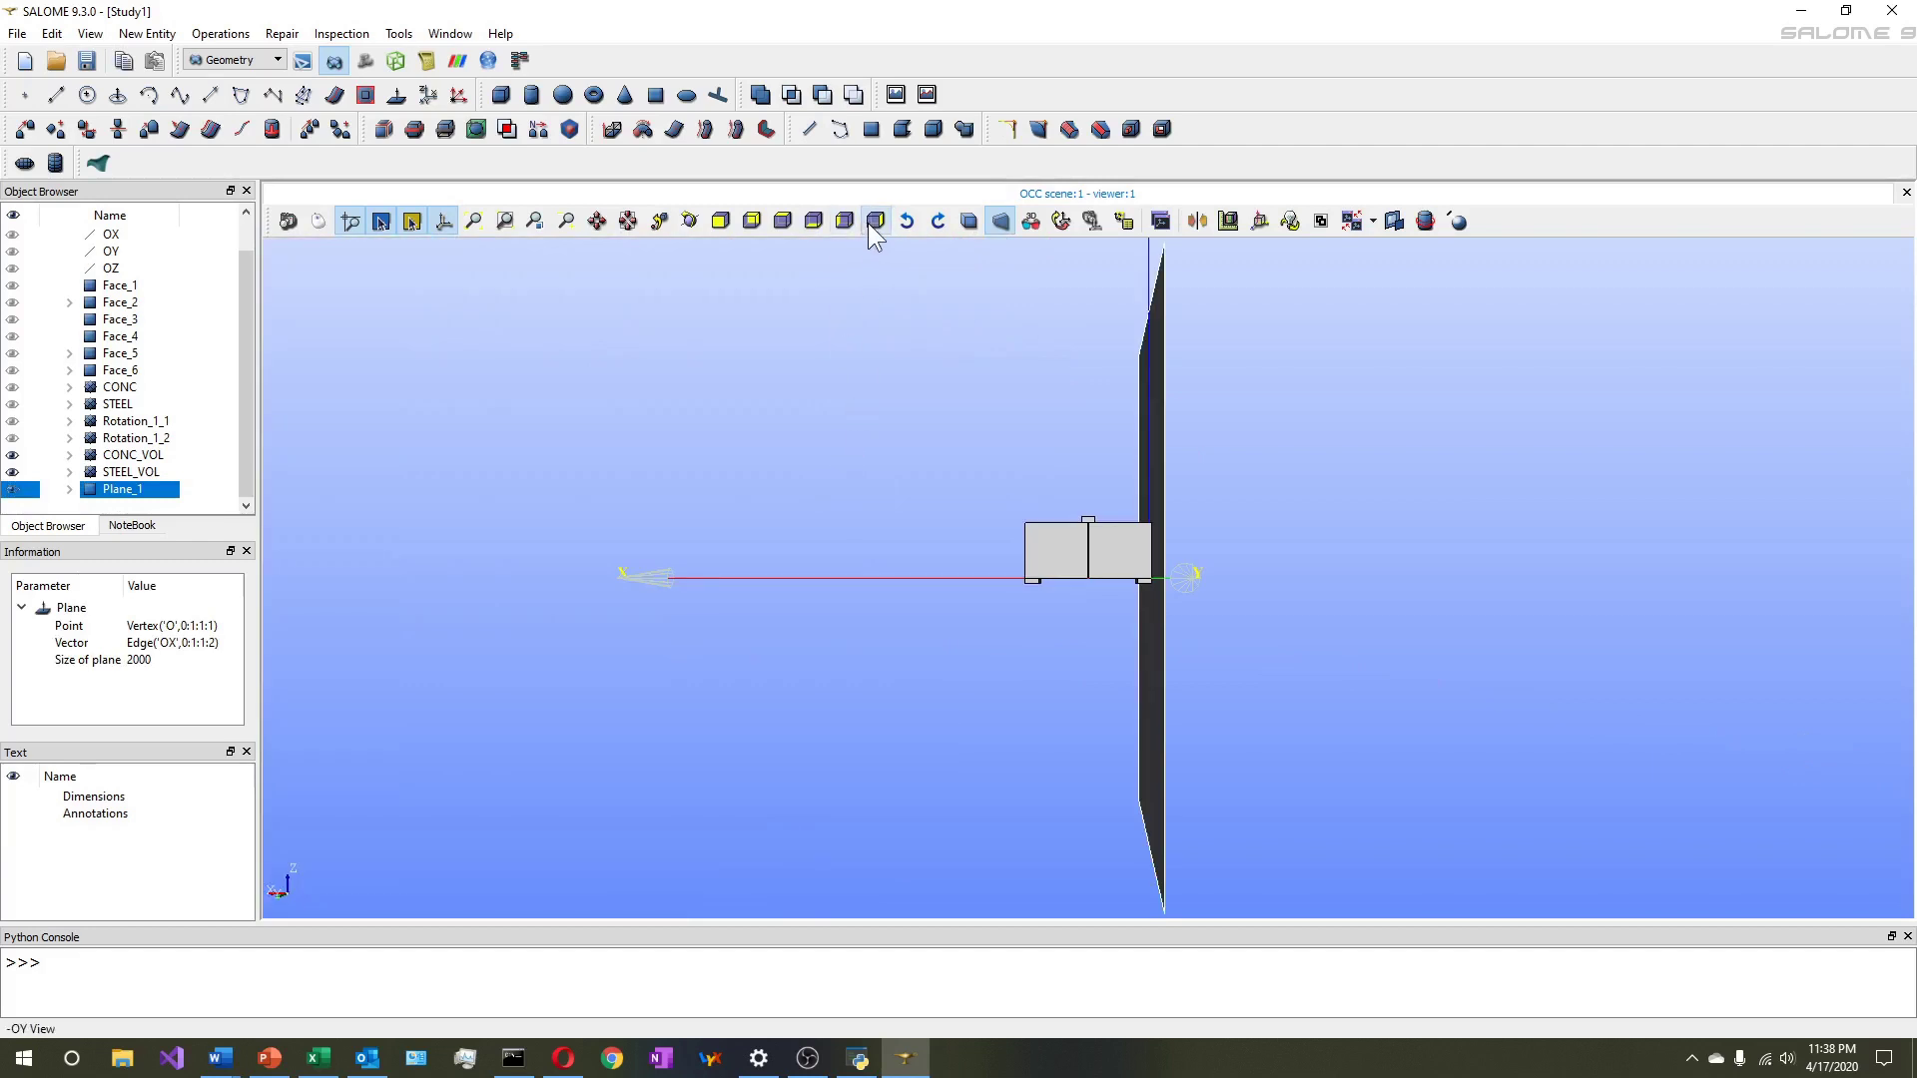
pyautogui.click(968, 222)
pyautogui.scroll(5, 1183, 554)
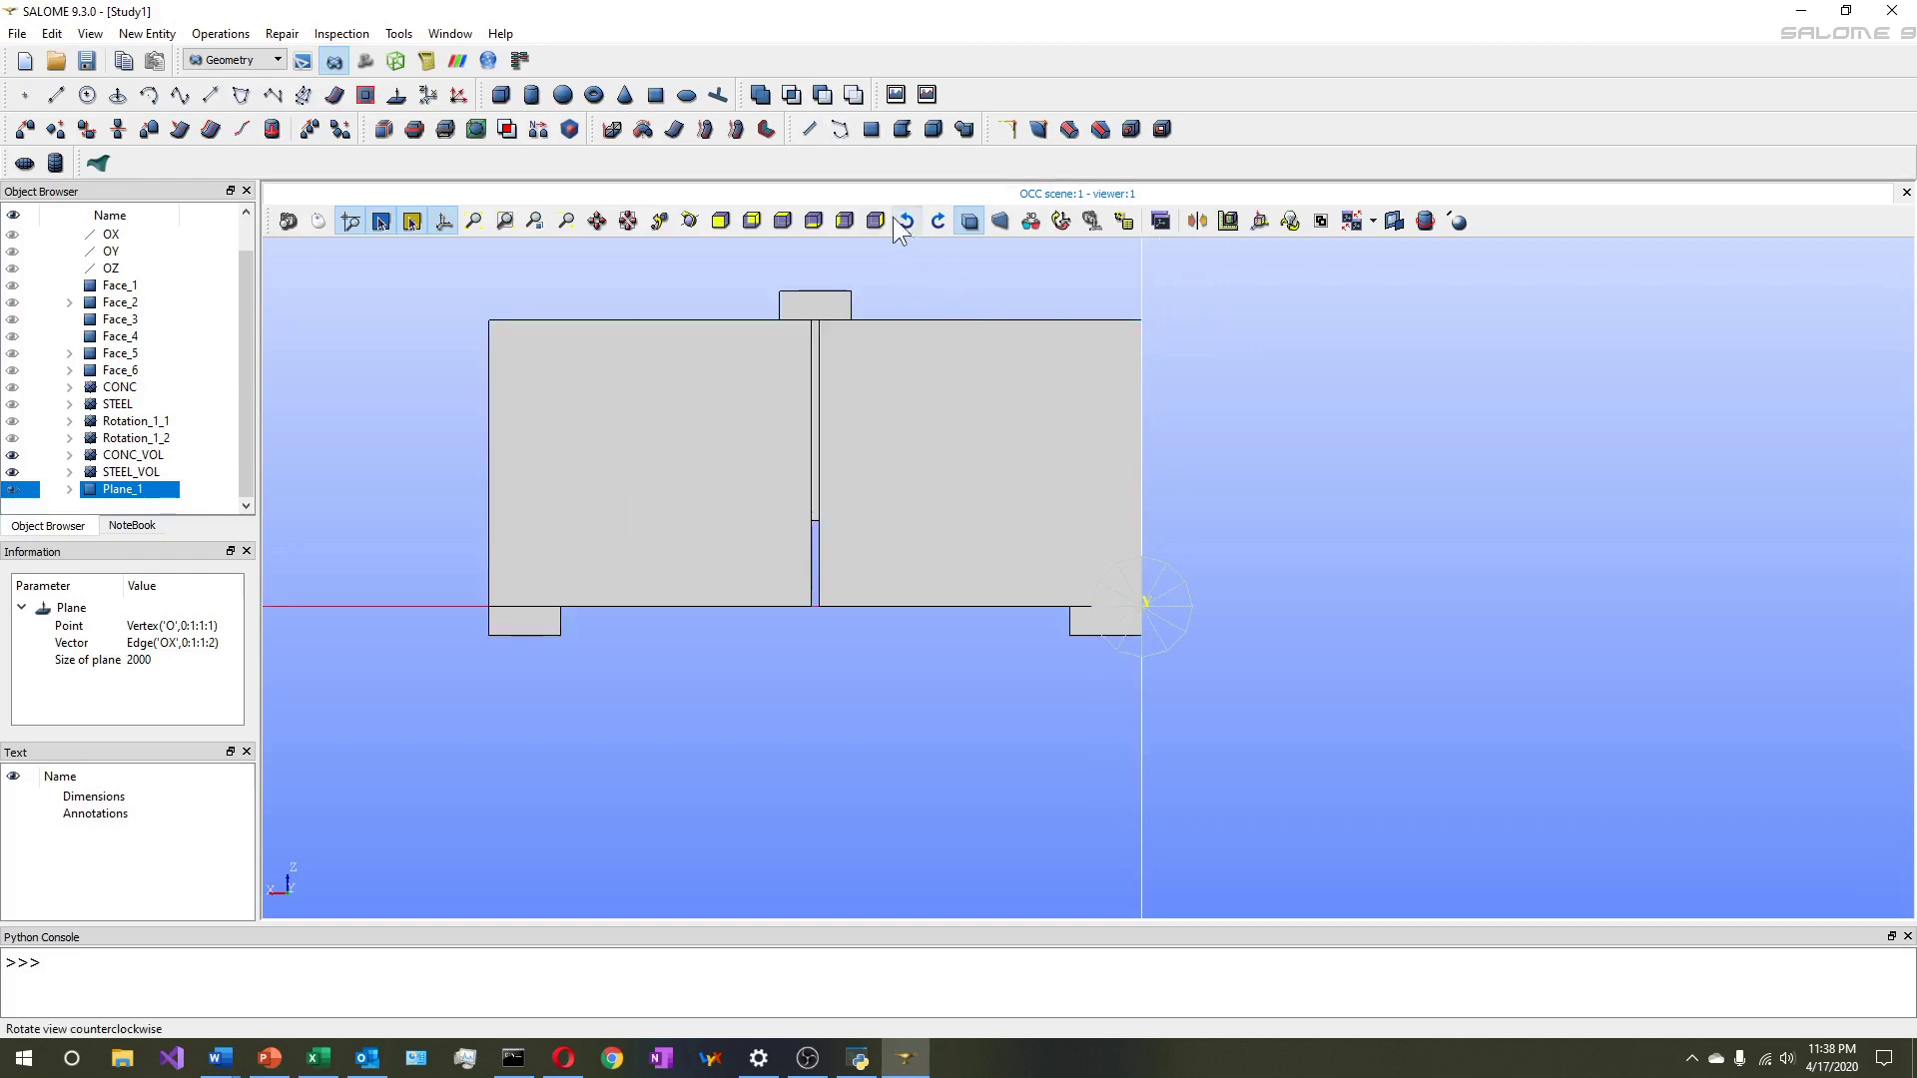
pyautogui.click(851, 221)
pyautogui.scroll(10, 1066, 492)
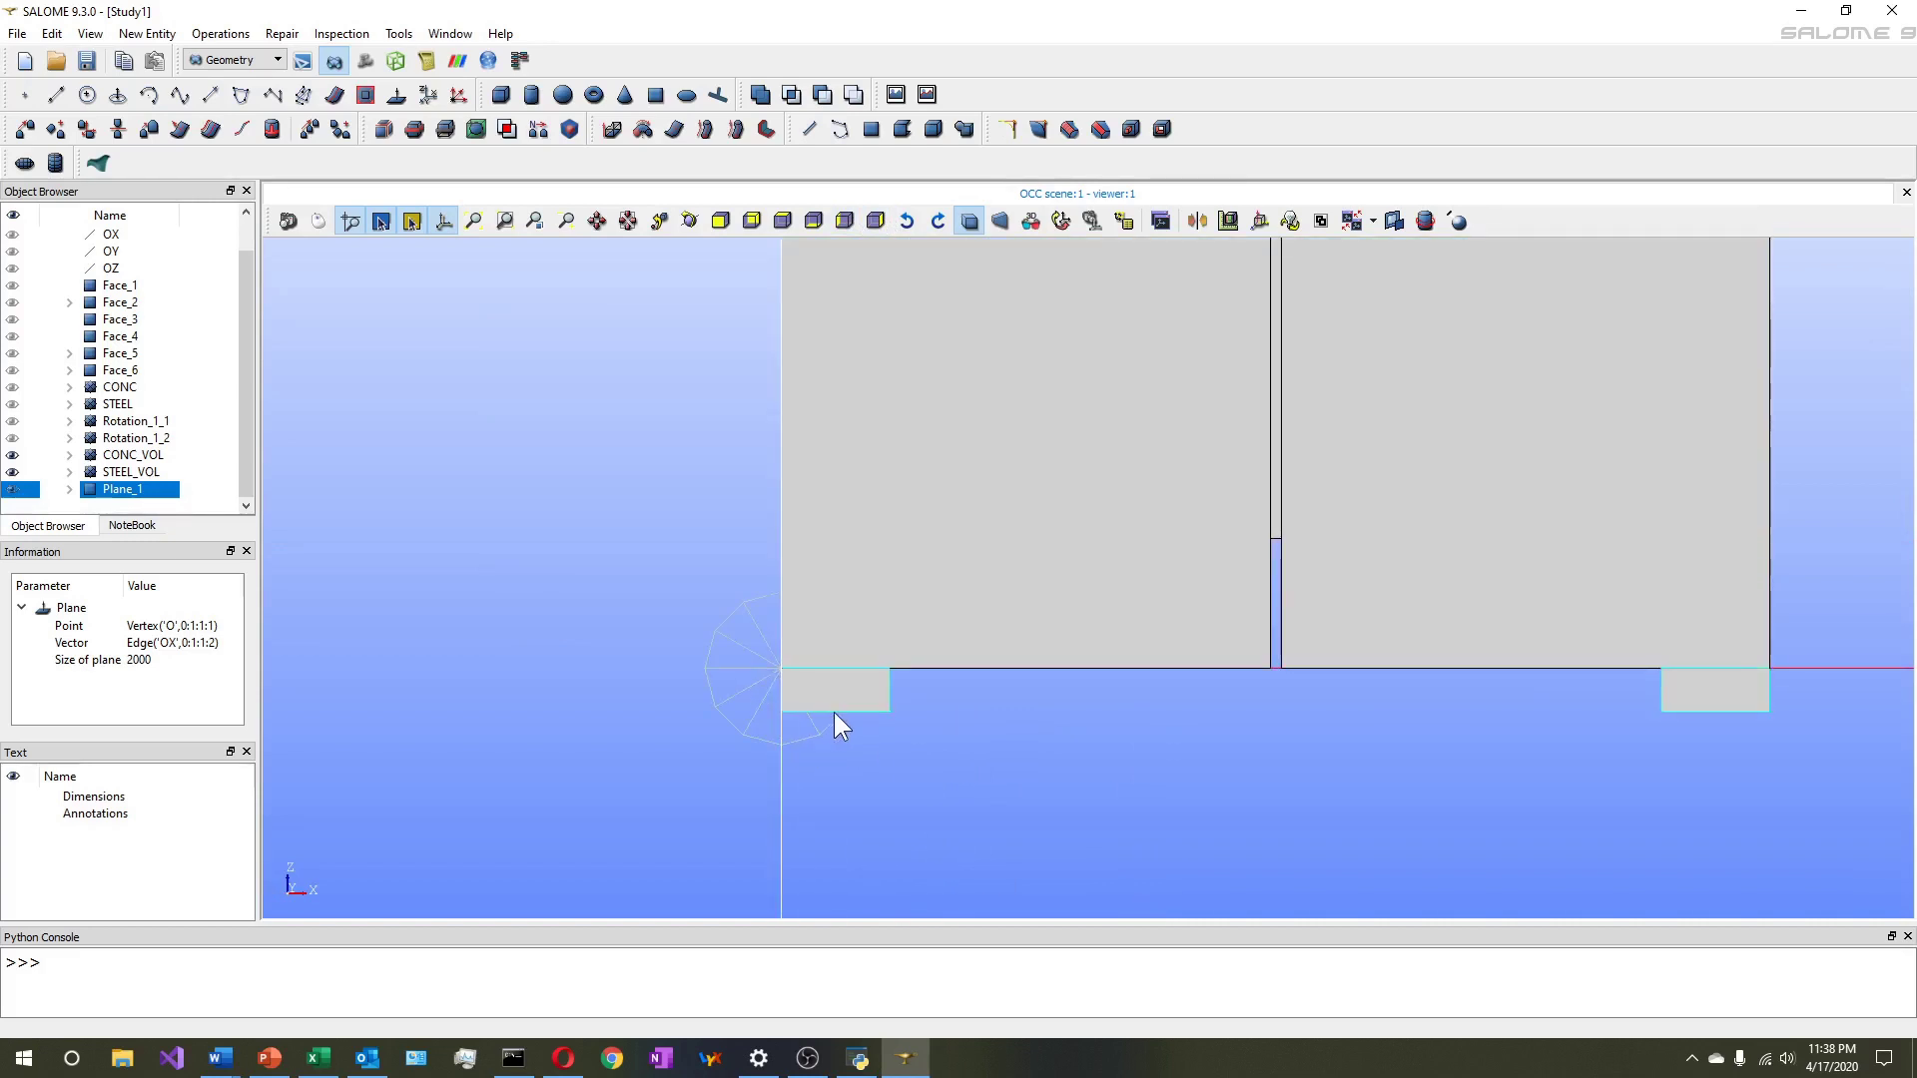
# Create translated copies of Plane_1 along X at Dx 25 and Dx 50, at the middle and inner edge of the first support plate
pyautogui.scroll(-3, 835, 711)
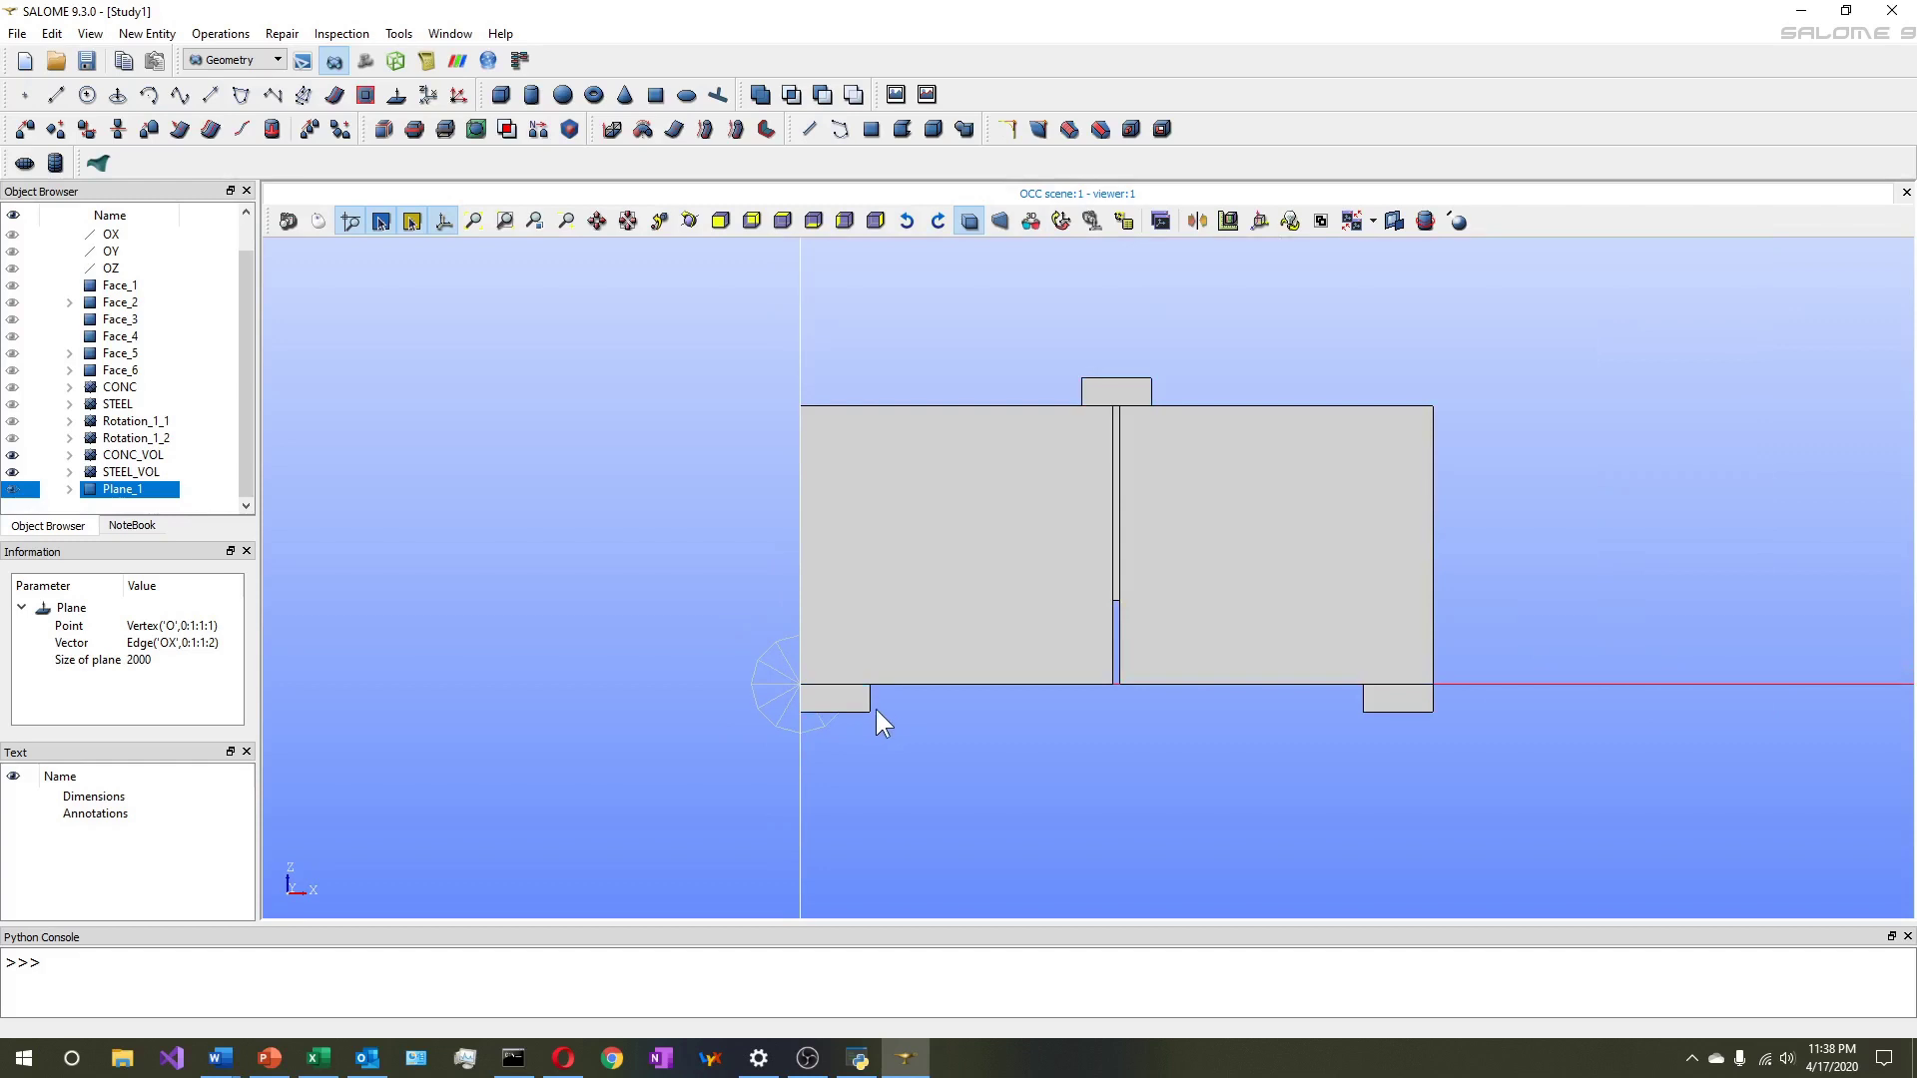
pyautogui.click(219, 33)
pyautogui.moveTo(255, 79)
pyautogui.click(404, 82)
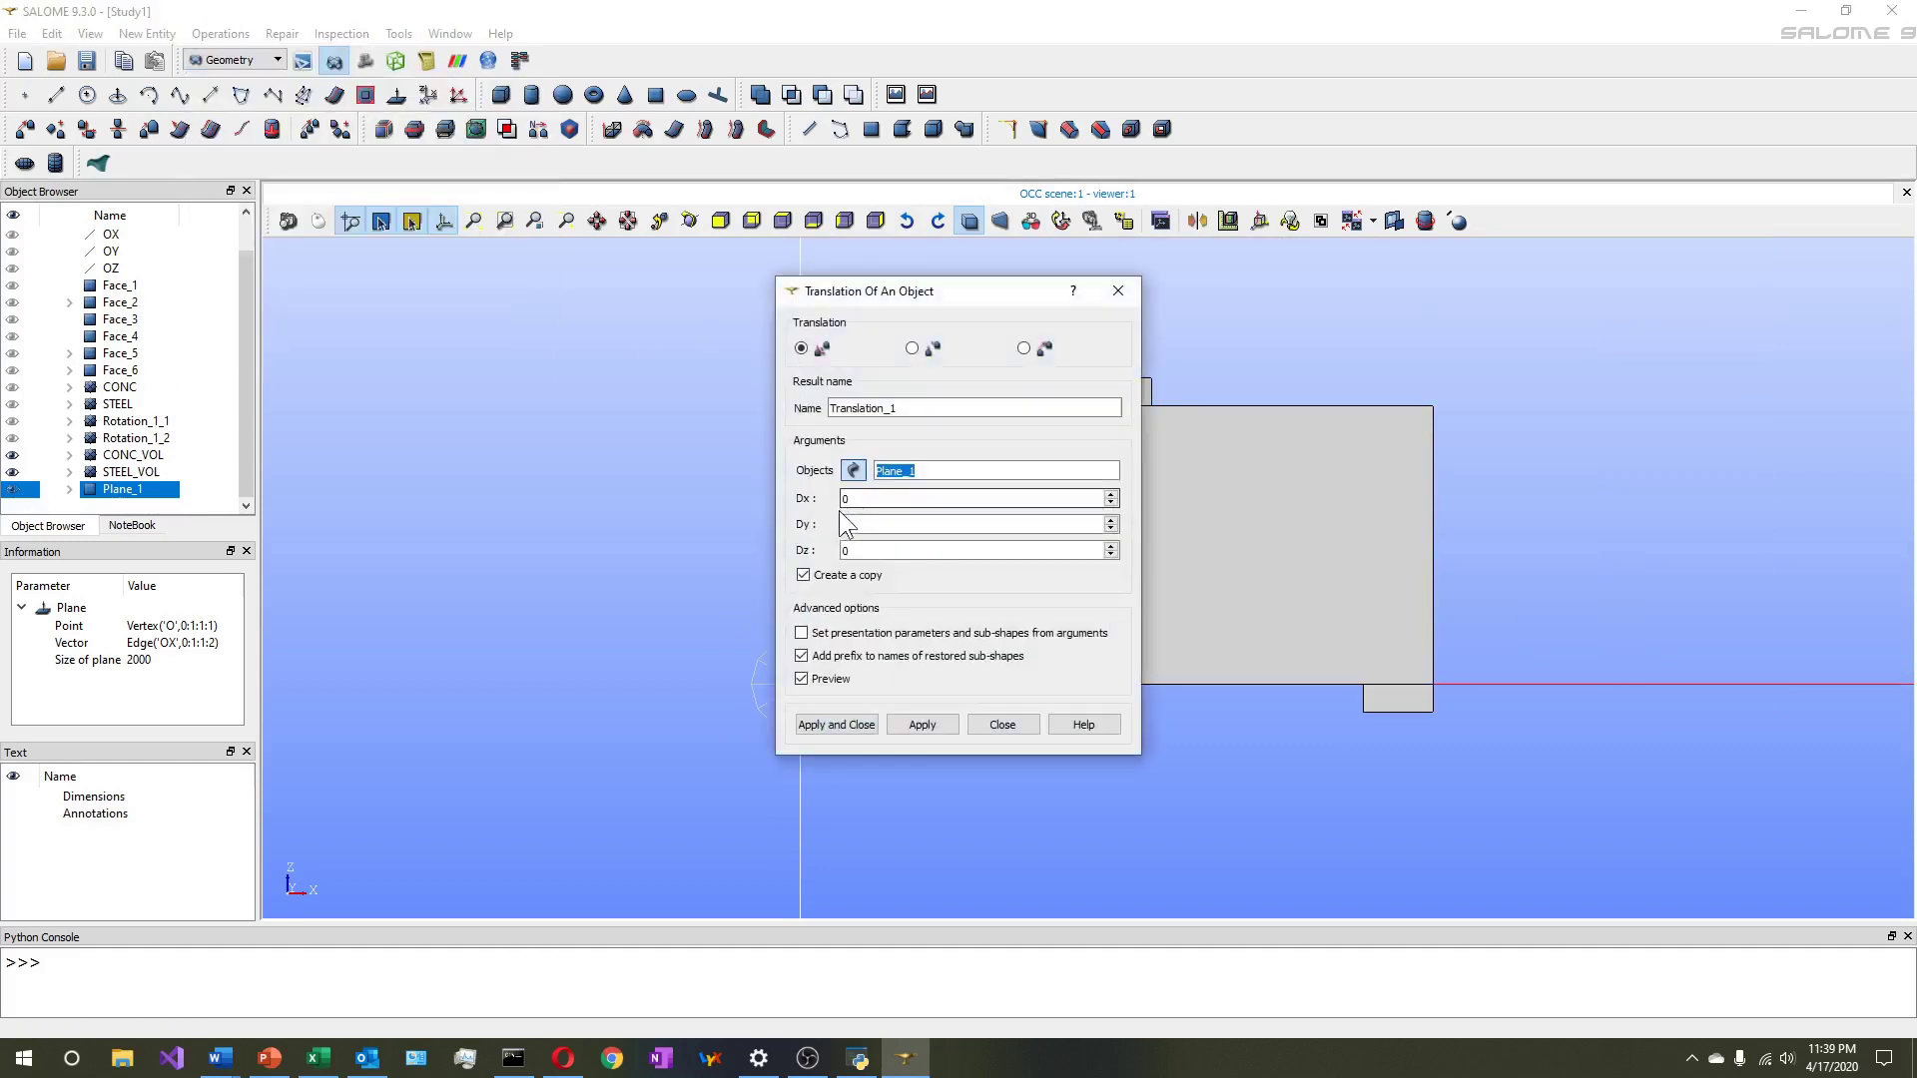
pyautogui.moveTo(960, 291); pyautogui.dragTo(460, 292)
pyautogui.press('Tab')
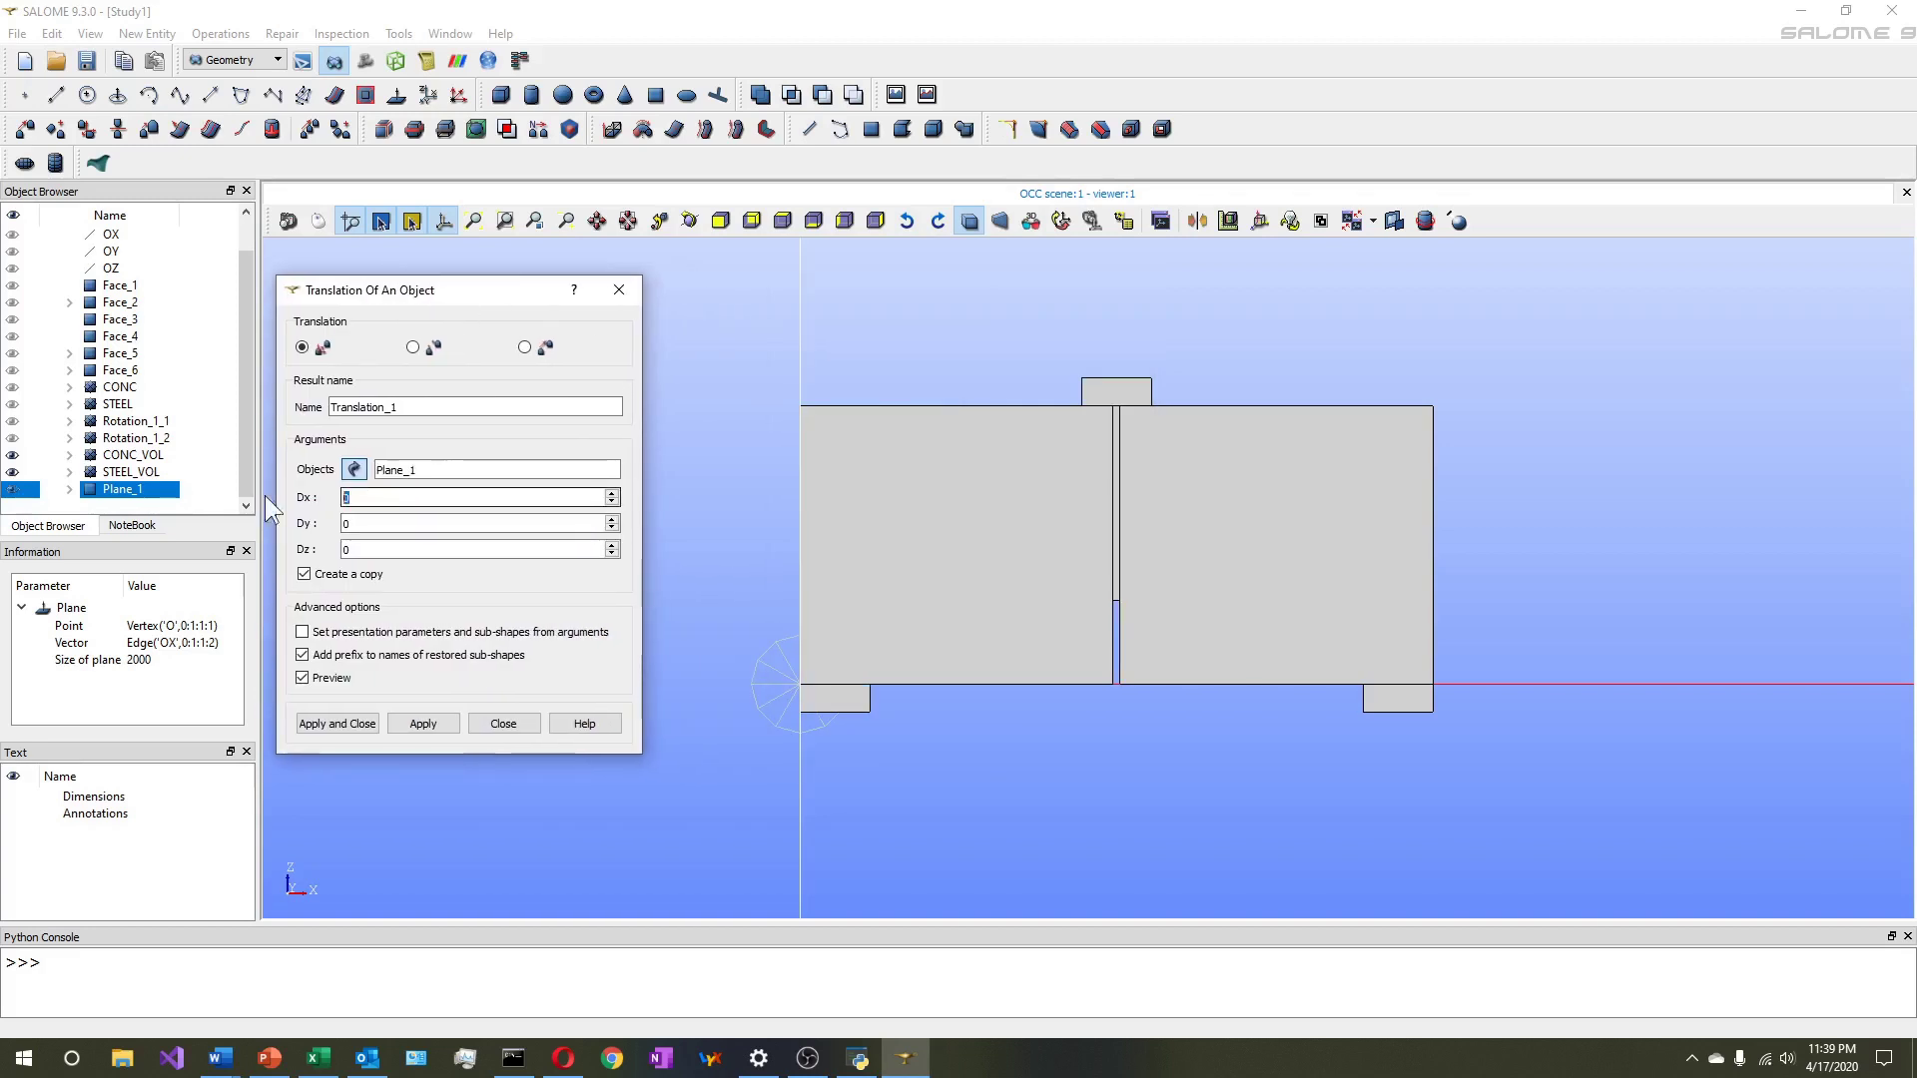
pyautogui.write('25')
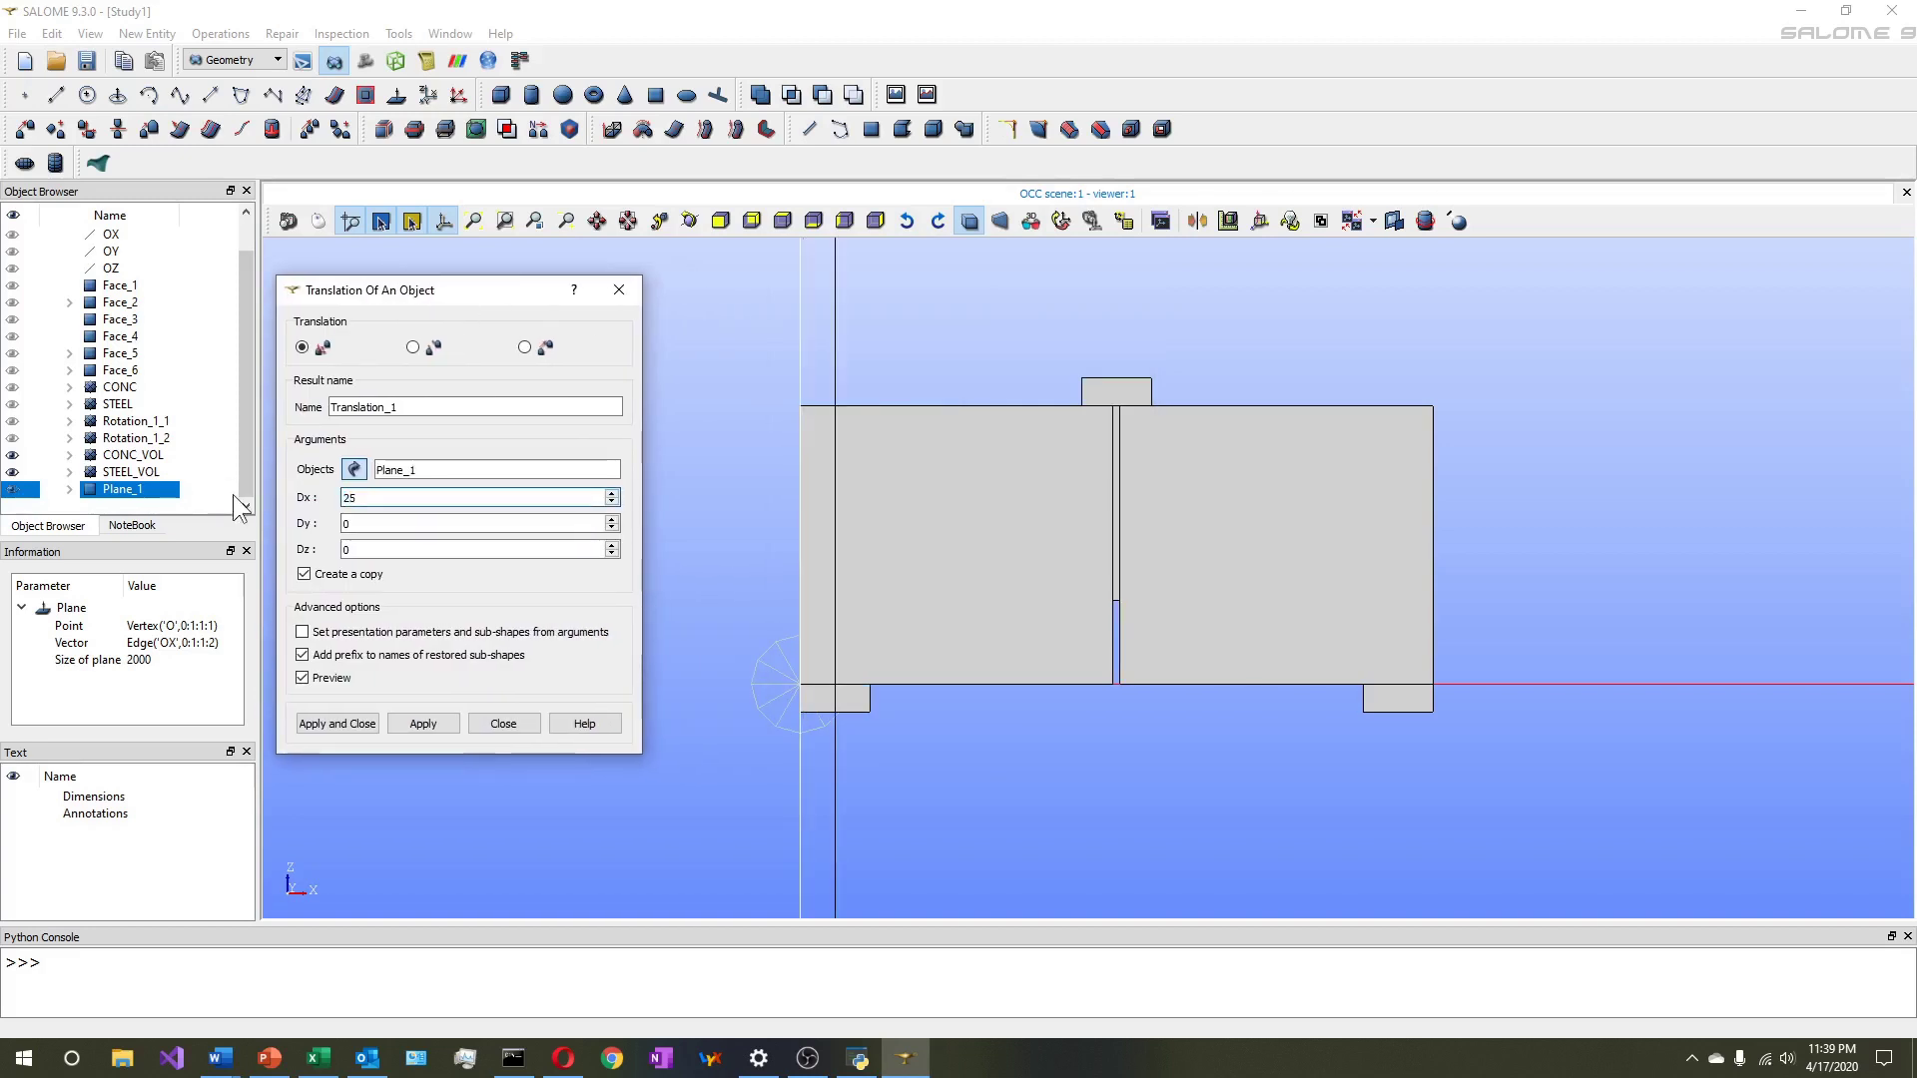
pyautogui.click(423, 723)
pyautogui.doubleClick(398, 498)
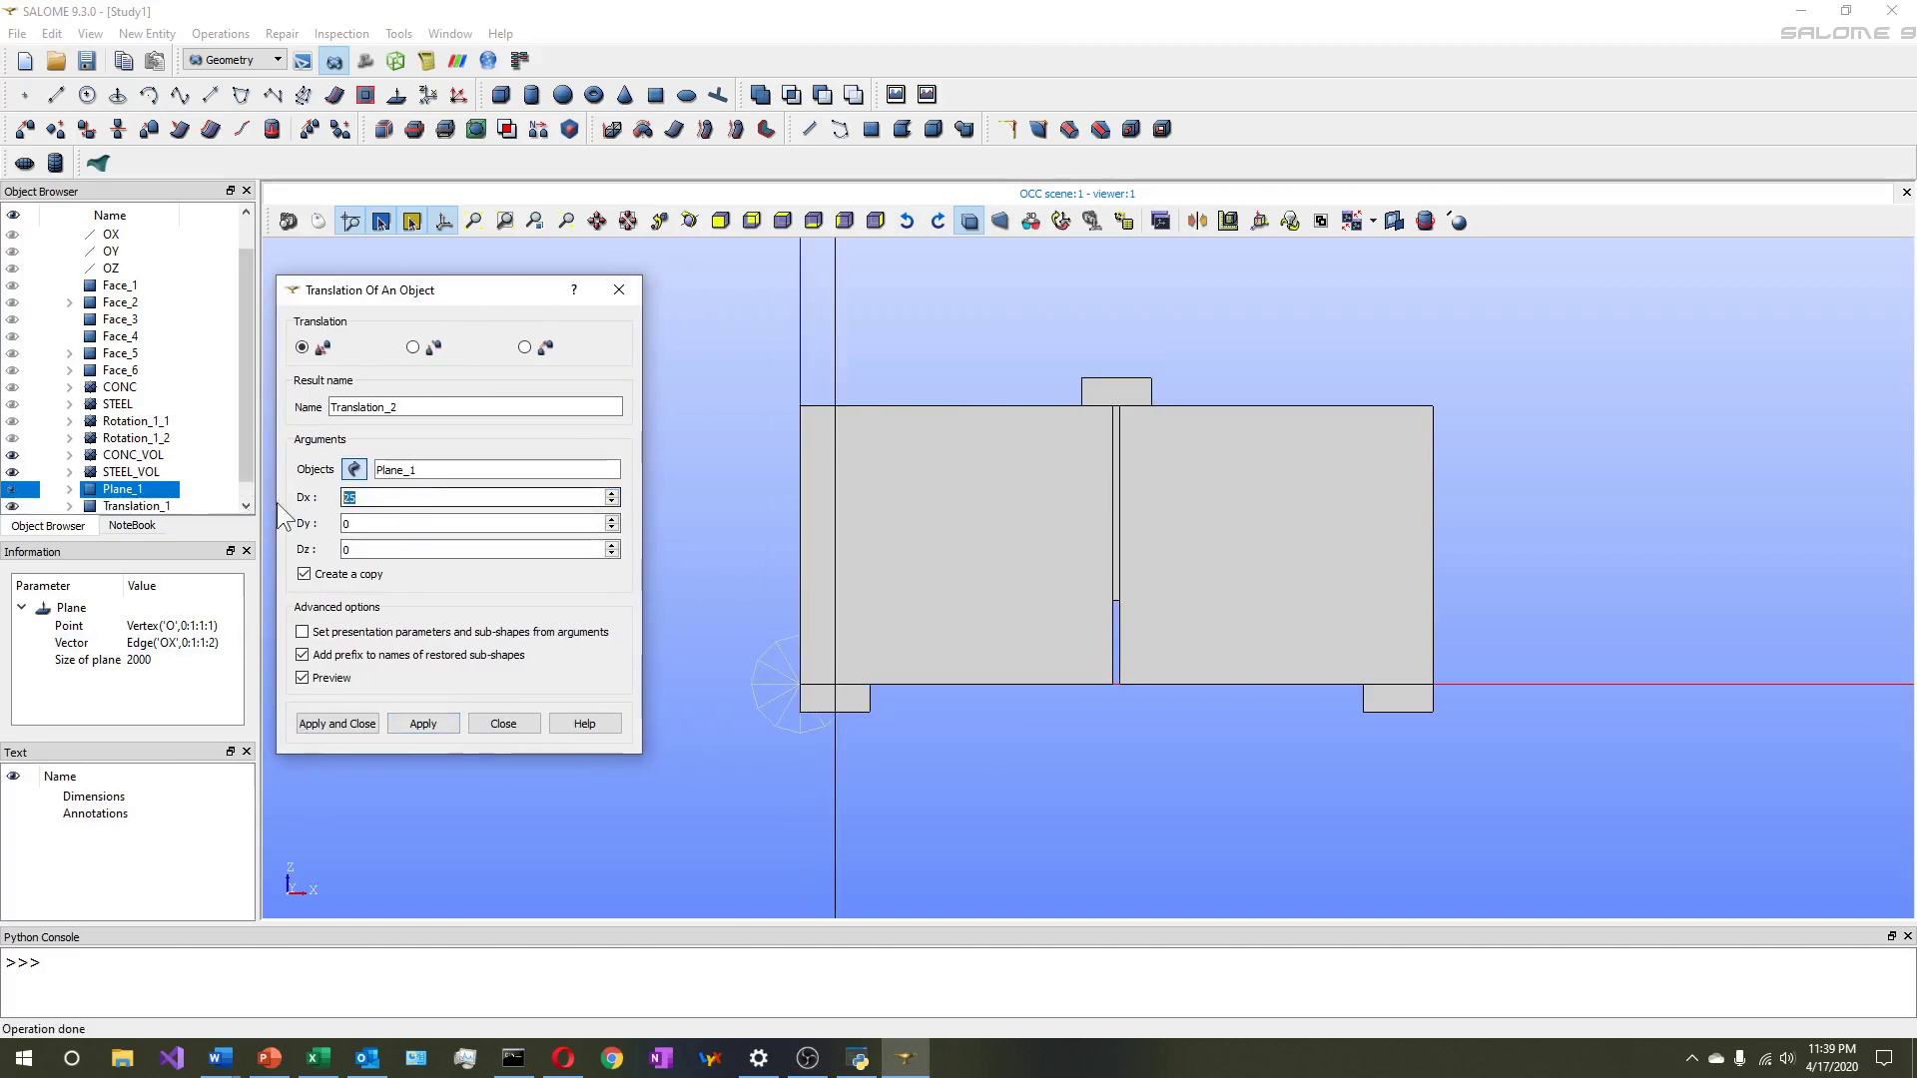
pyautogui.write('50')
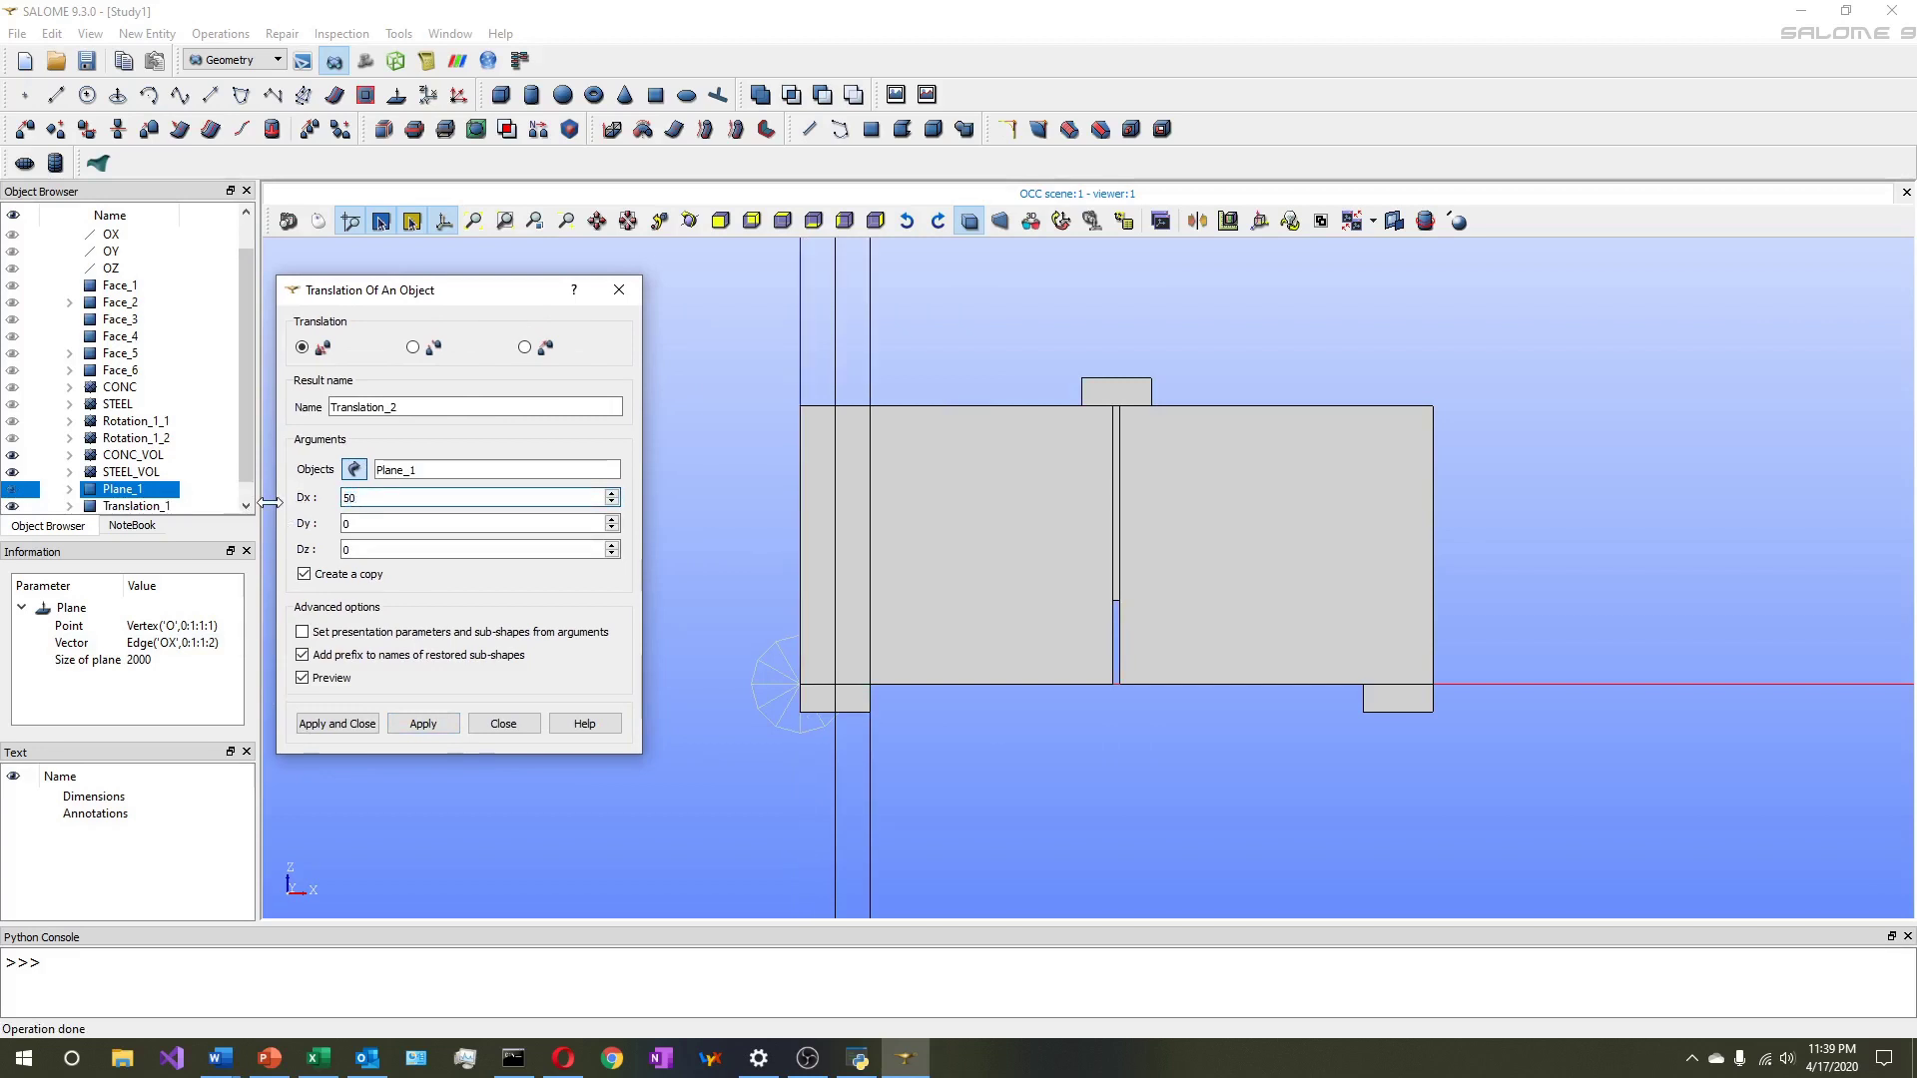
pyautogui.click(423, 723)
# Create copies of Plane_1 translated by Dx 225 and Dx 230 along the two sides of the notch
pyautogui.doubleClick(404, 498)
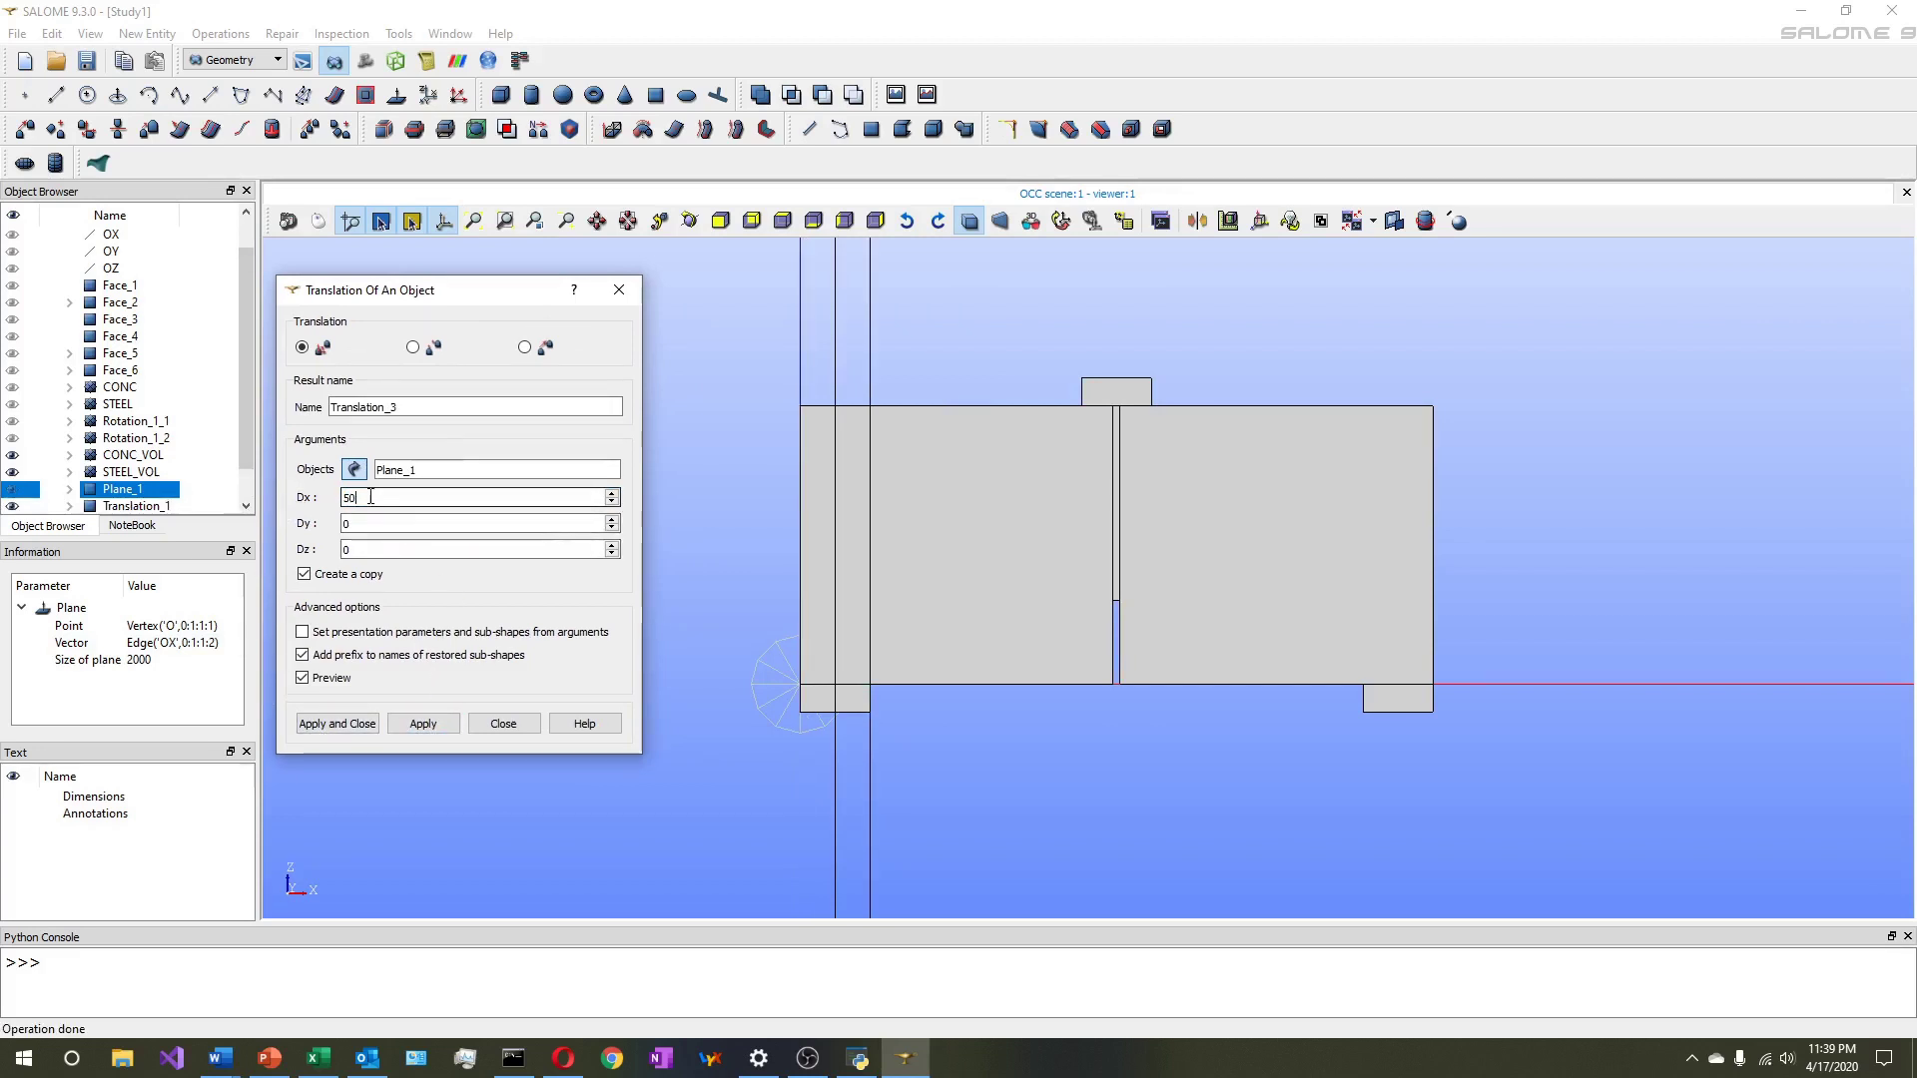
pyautogui.write('225')
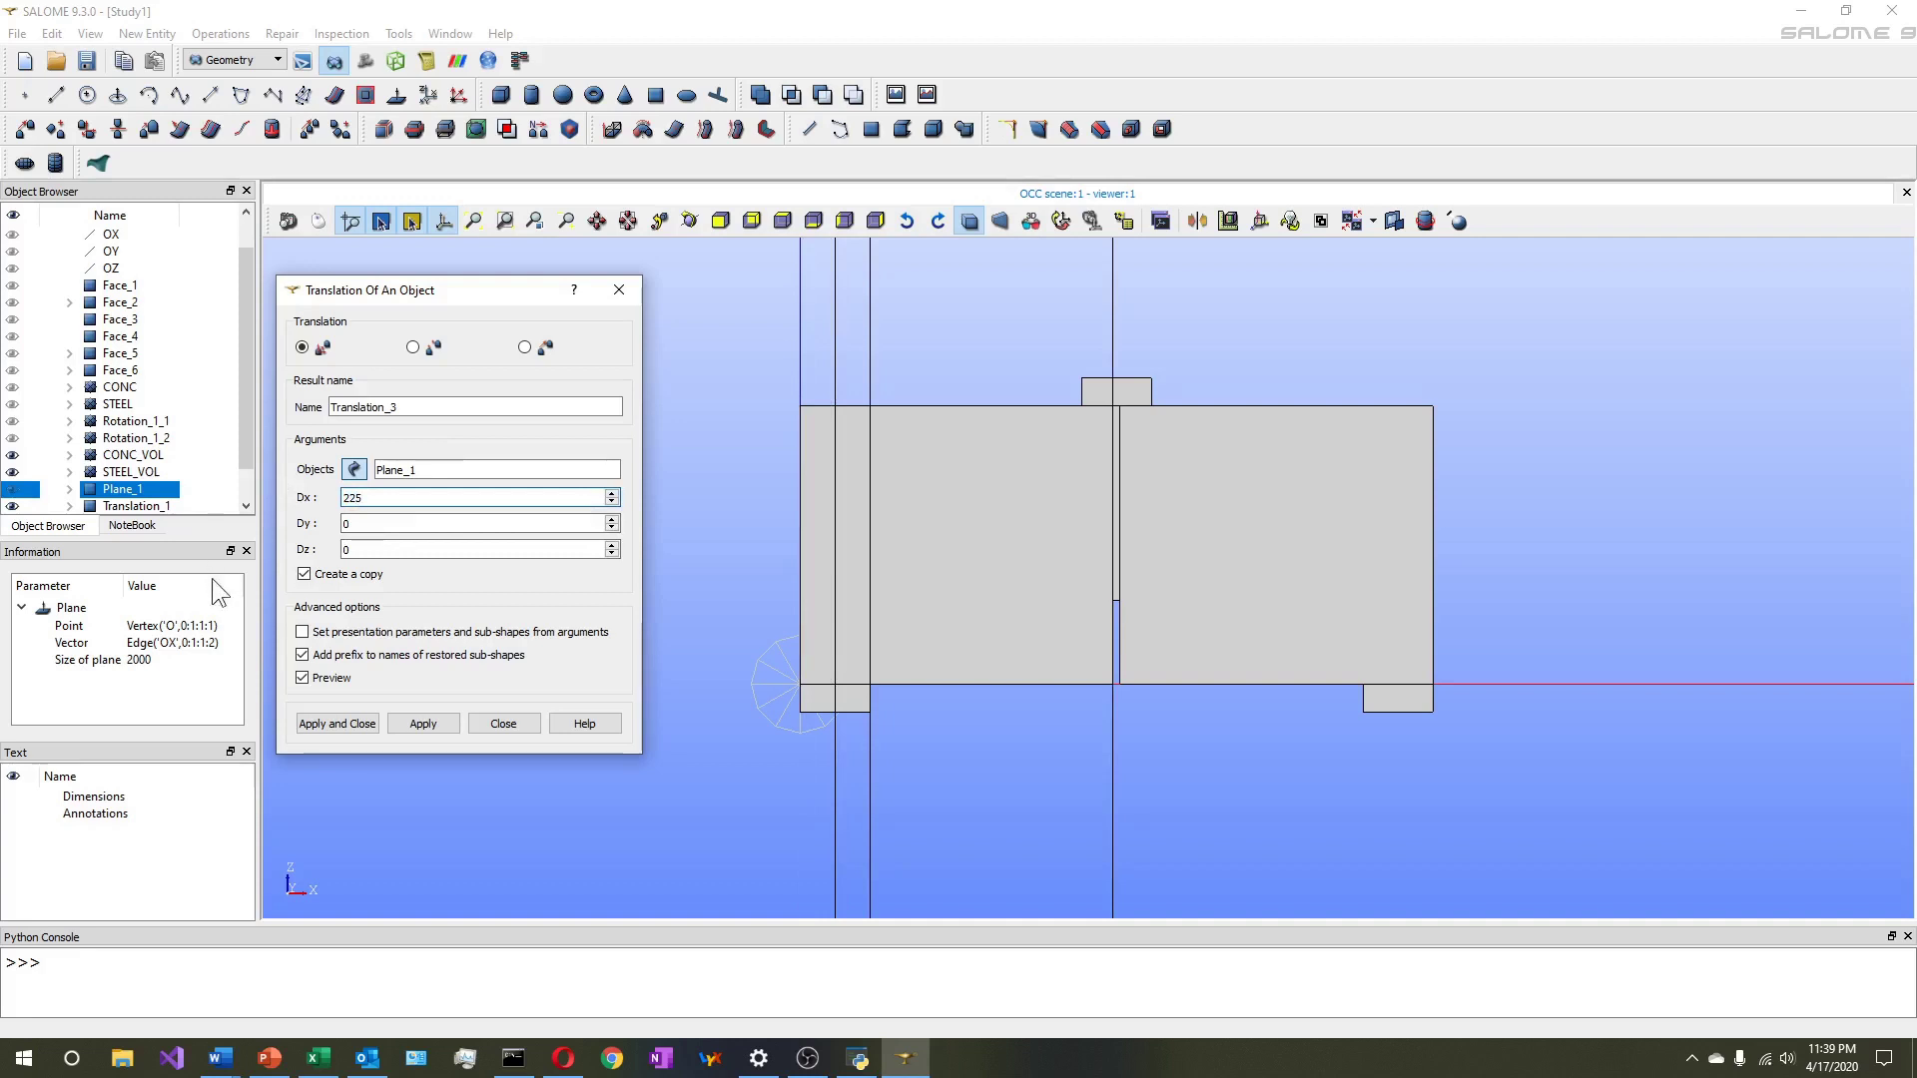
pyautogui.click(420, 725)
pyautogui.doubleClick(394, 499)
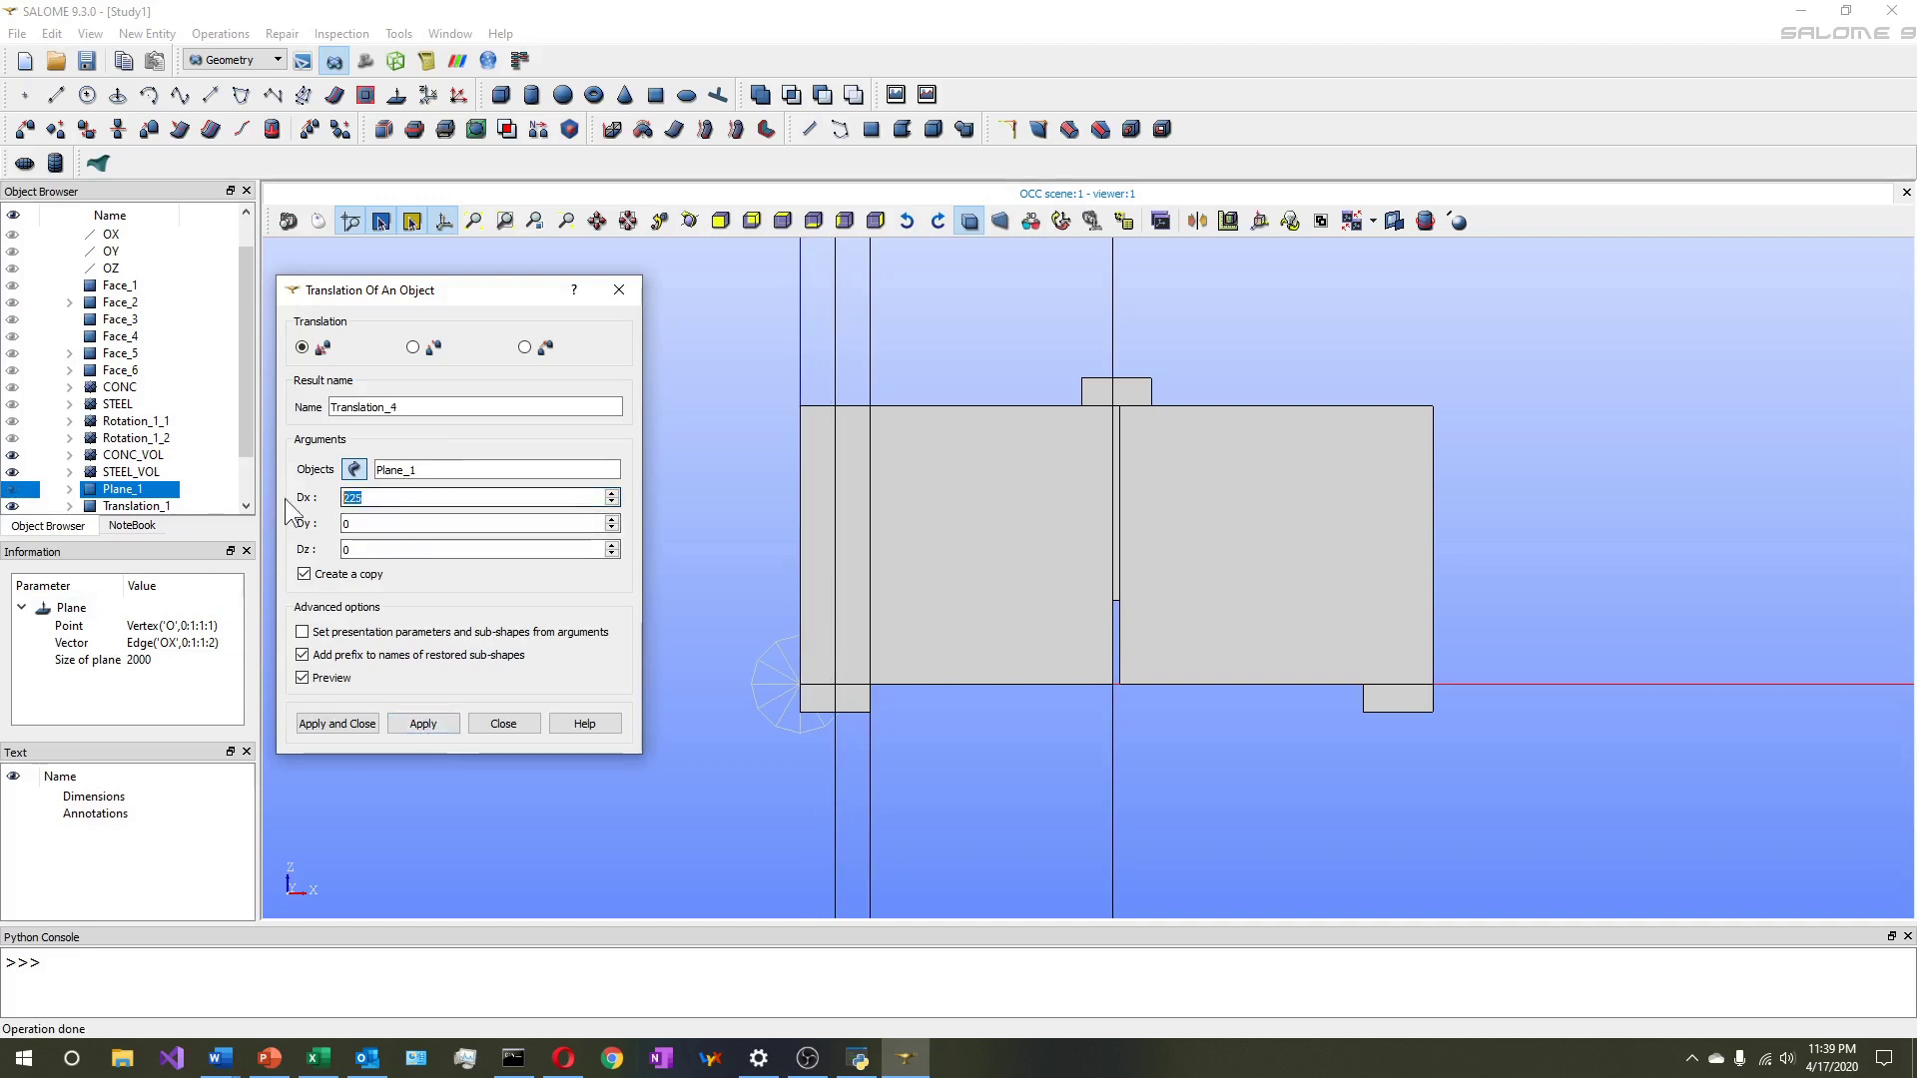
pyautogui.write('230')
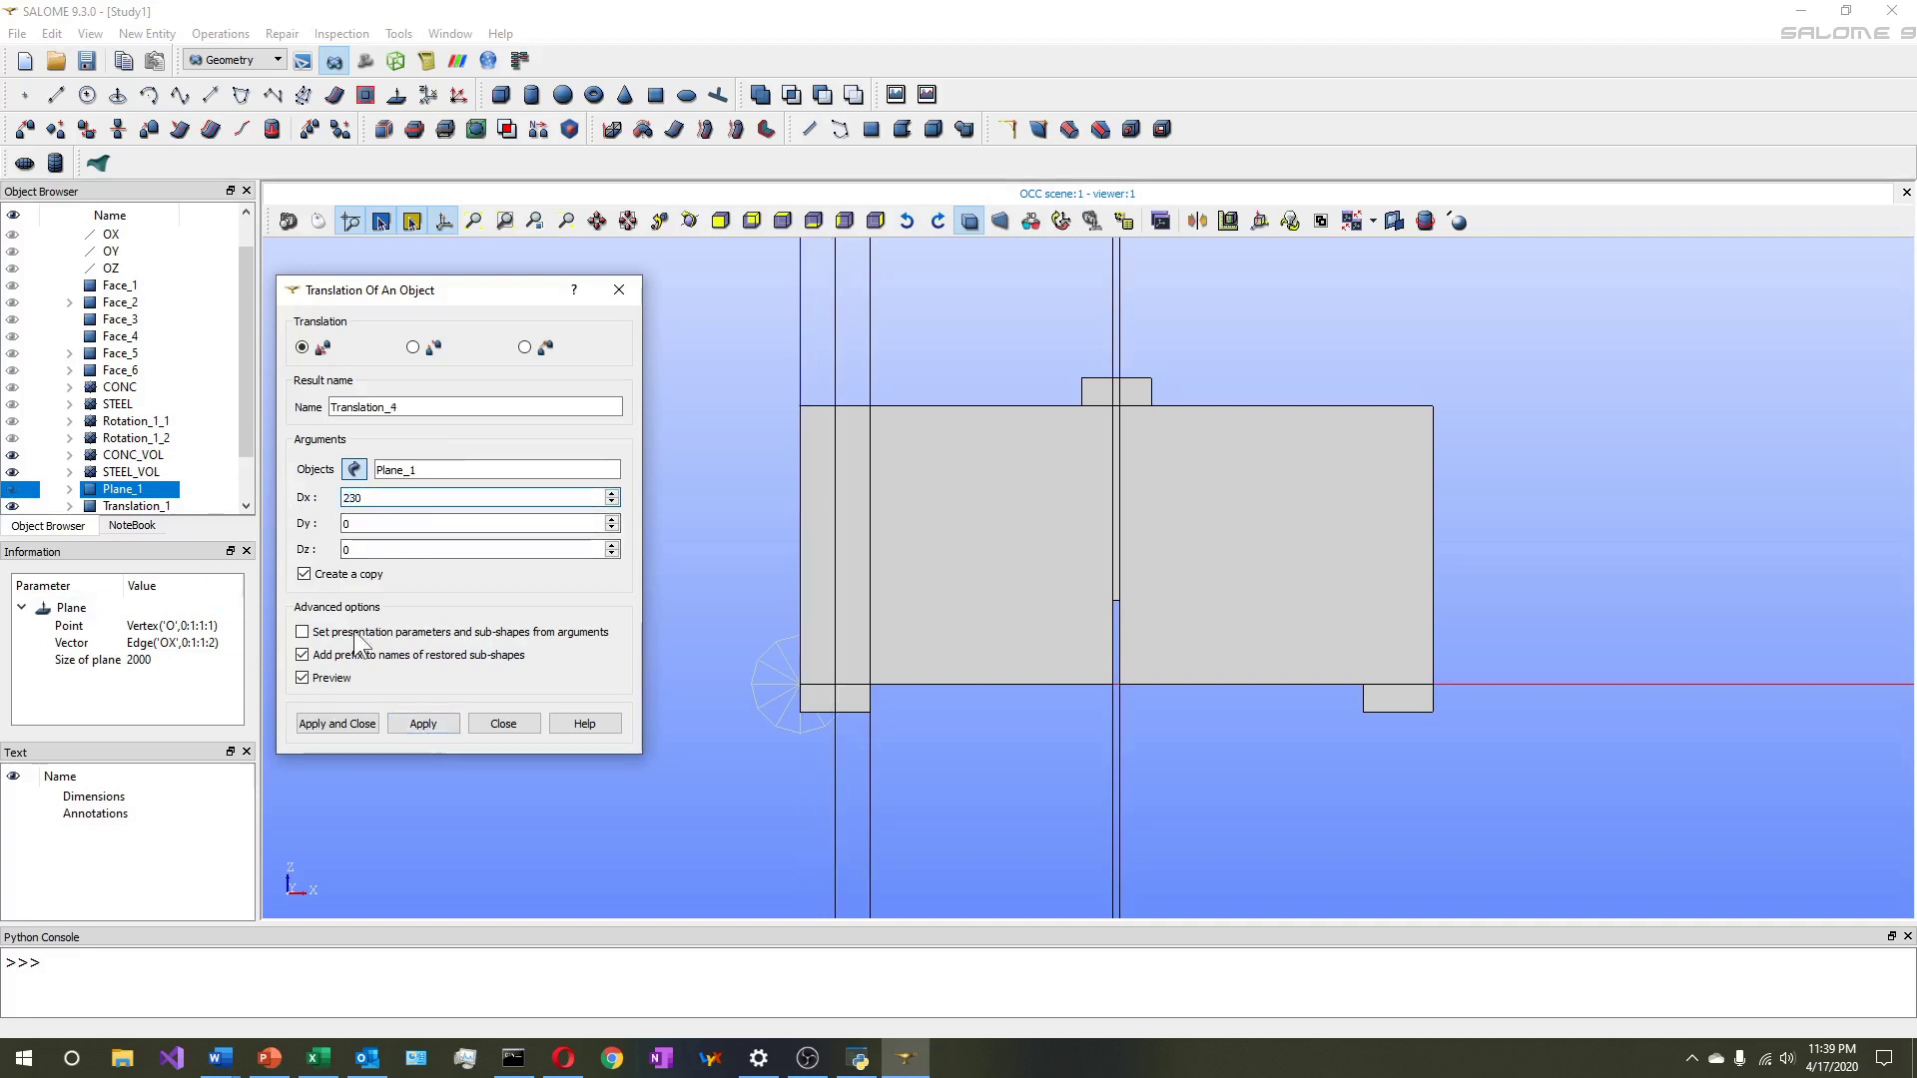
pyautogui.click(421, 723)
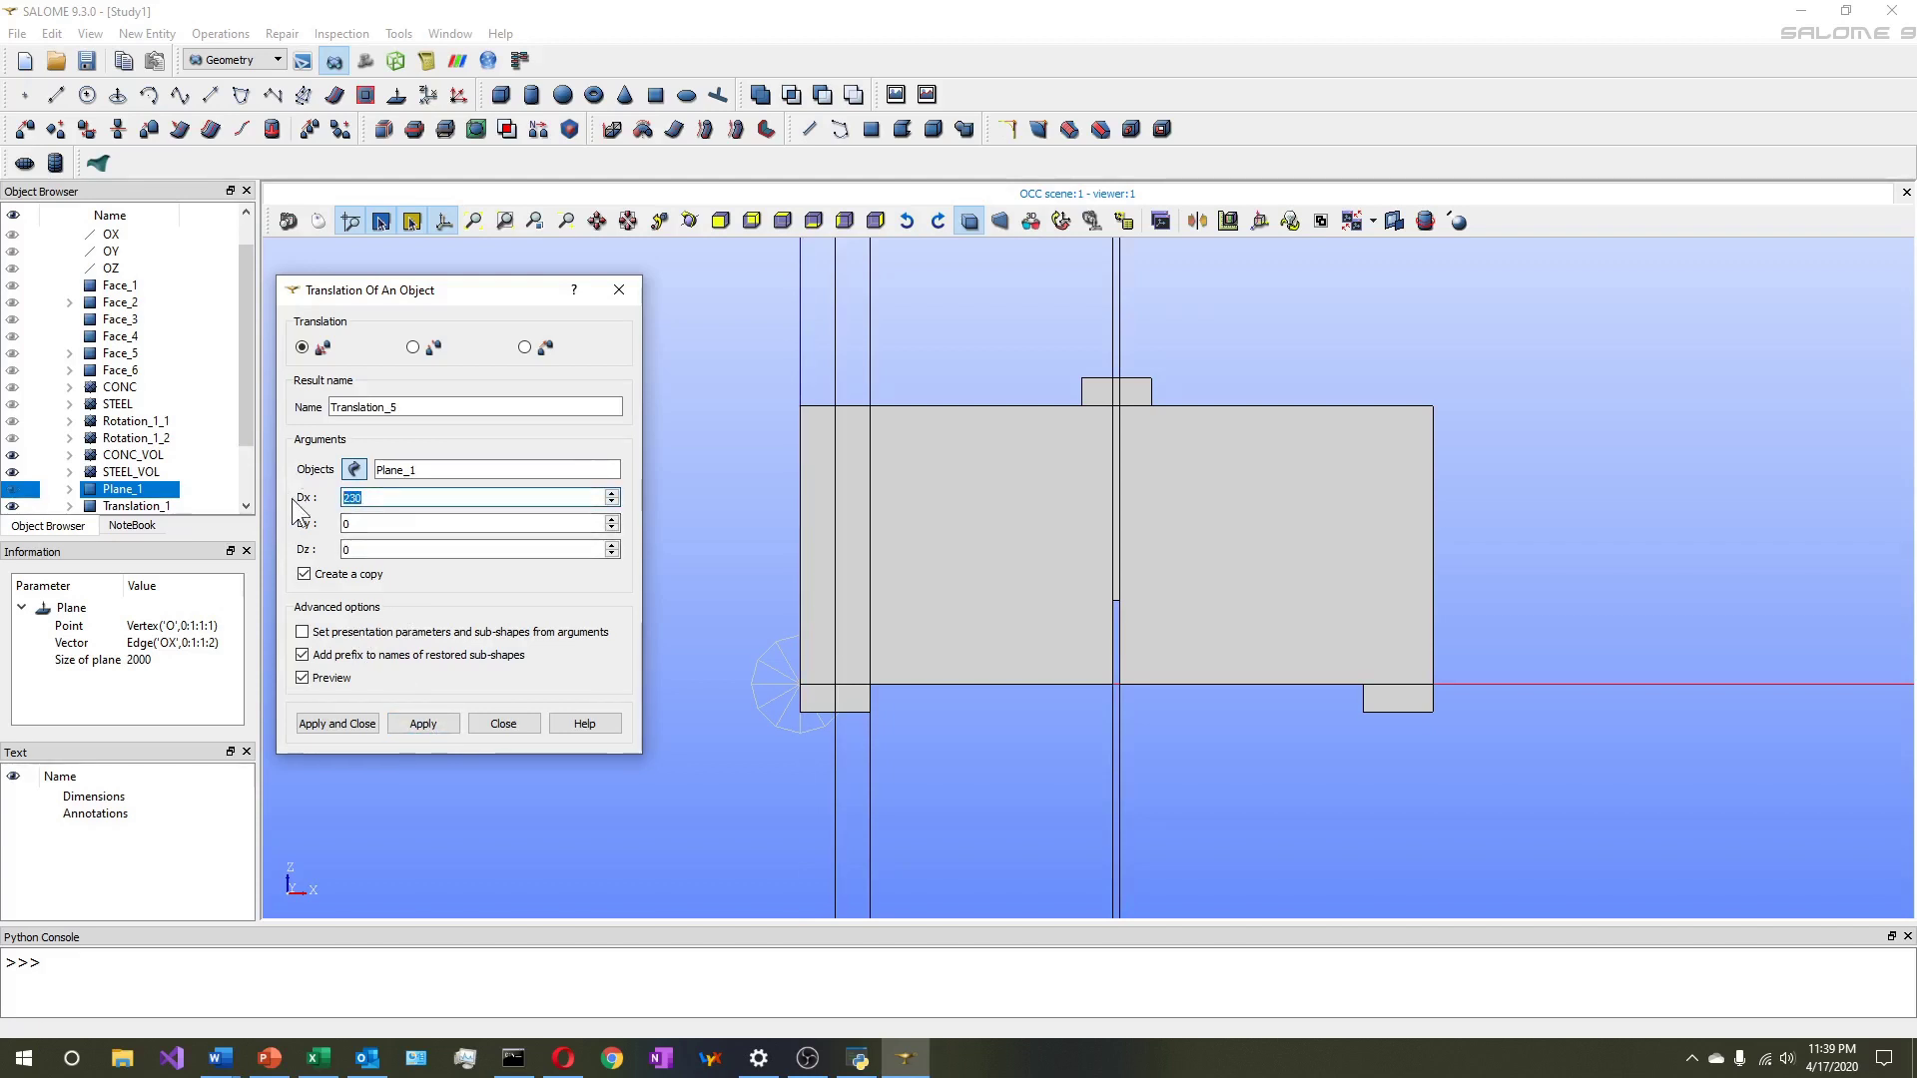
# Create a copy of Plane_1 translated by Dx 227.5 through the middle of the notch
pyautogui.write('227.5')
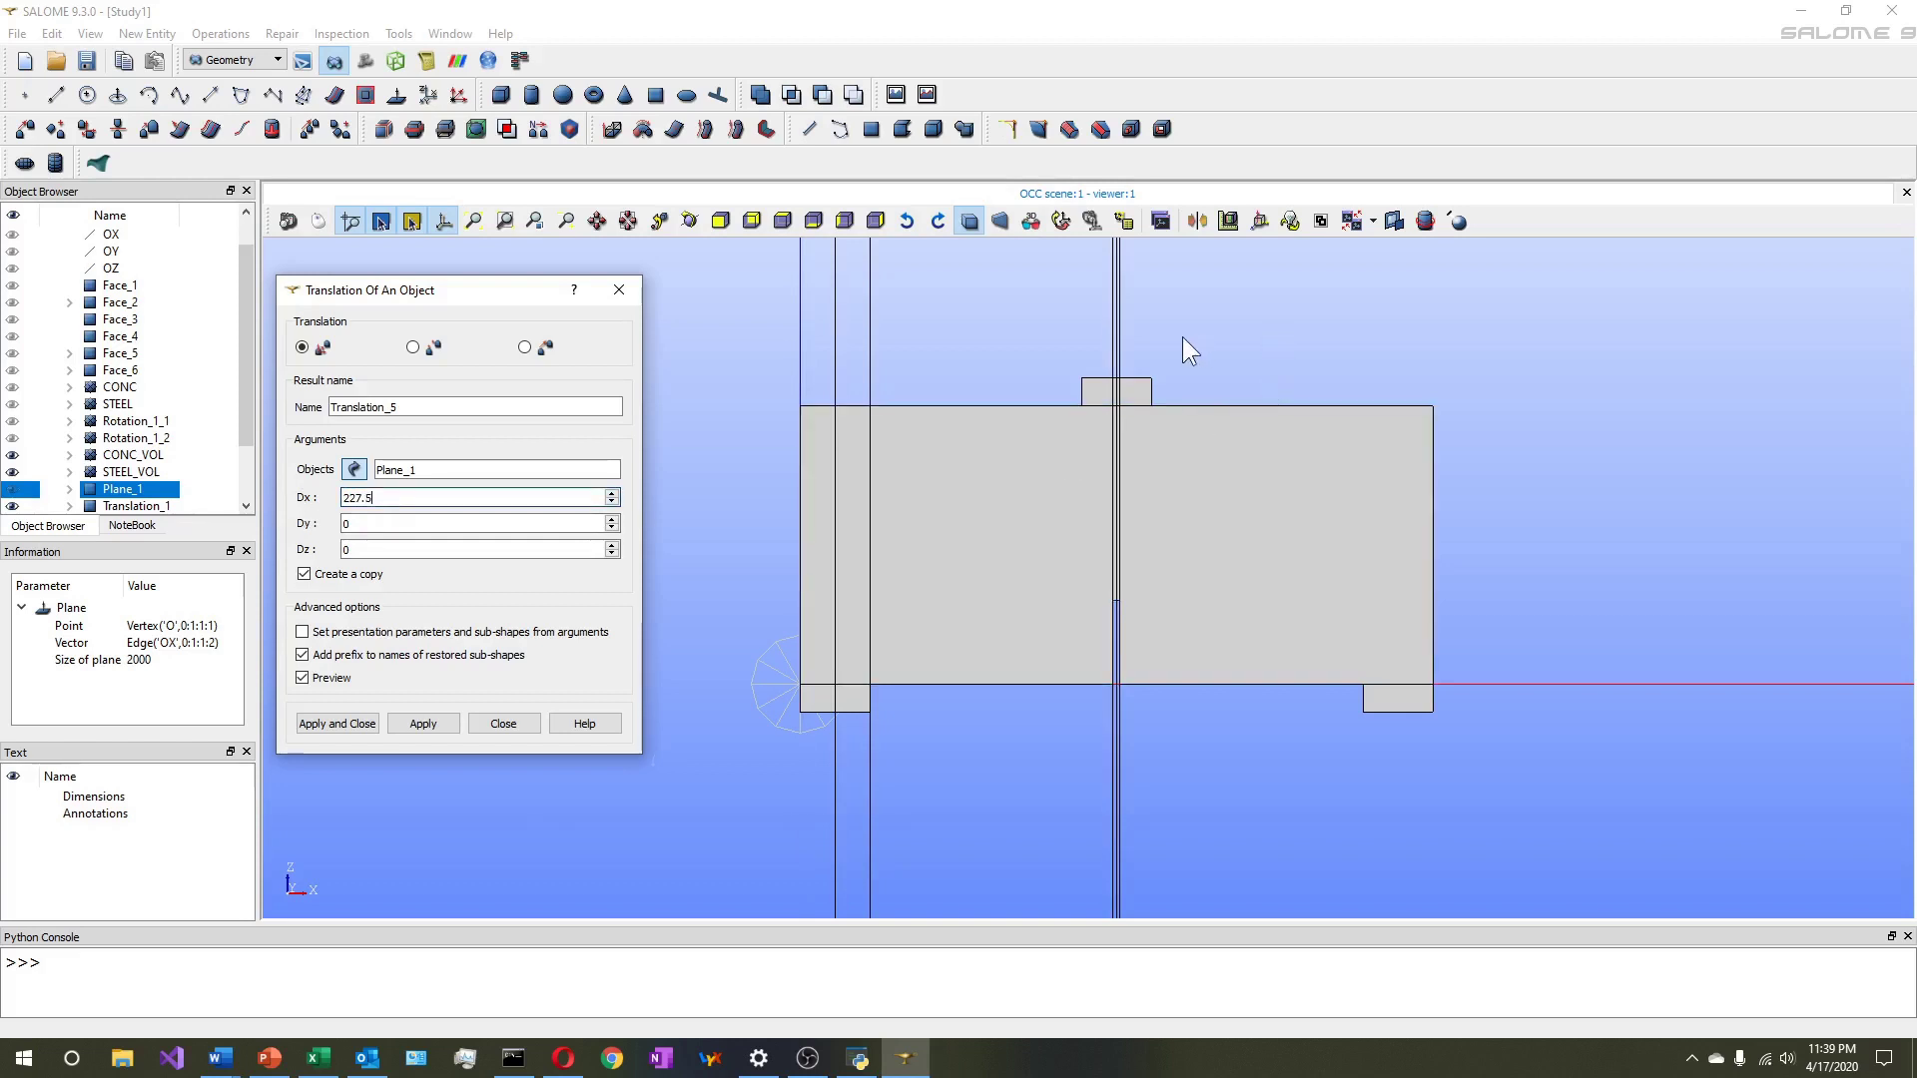
pyautogui.scroll(4, 1110, 380)
pyautogui.scroll(-5, 1056, 411)
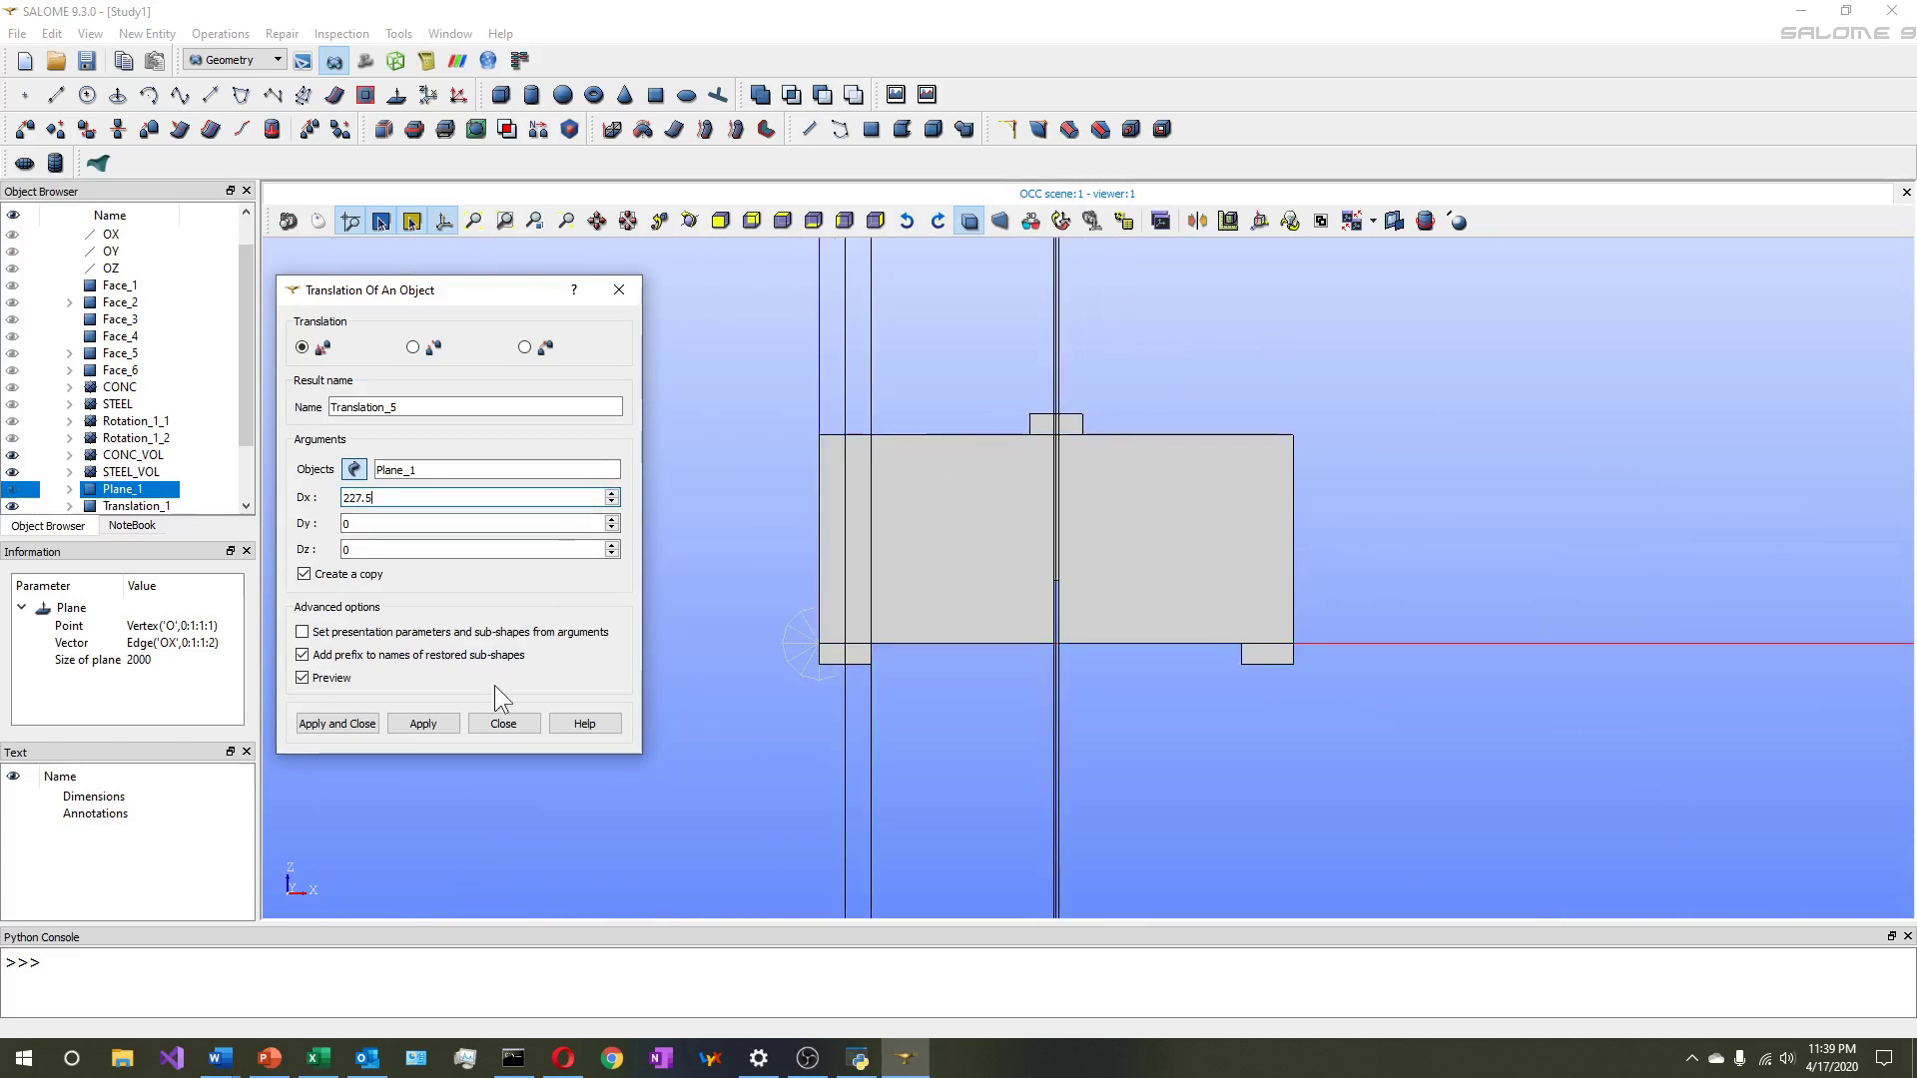
pyautogui.click(421, 722)
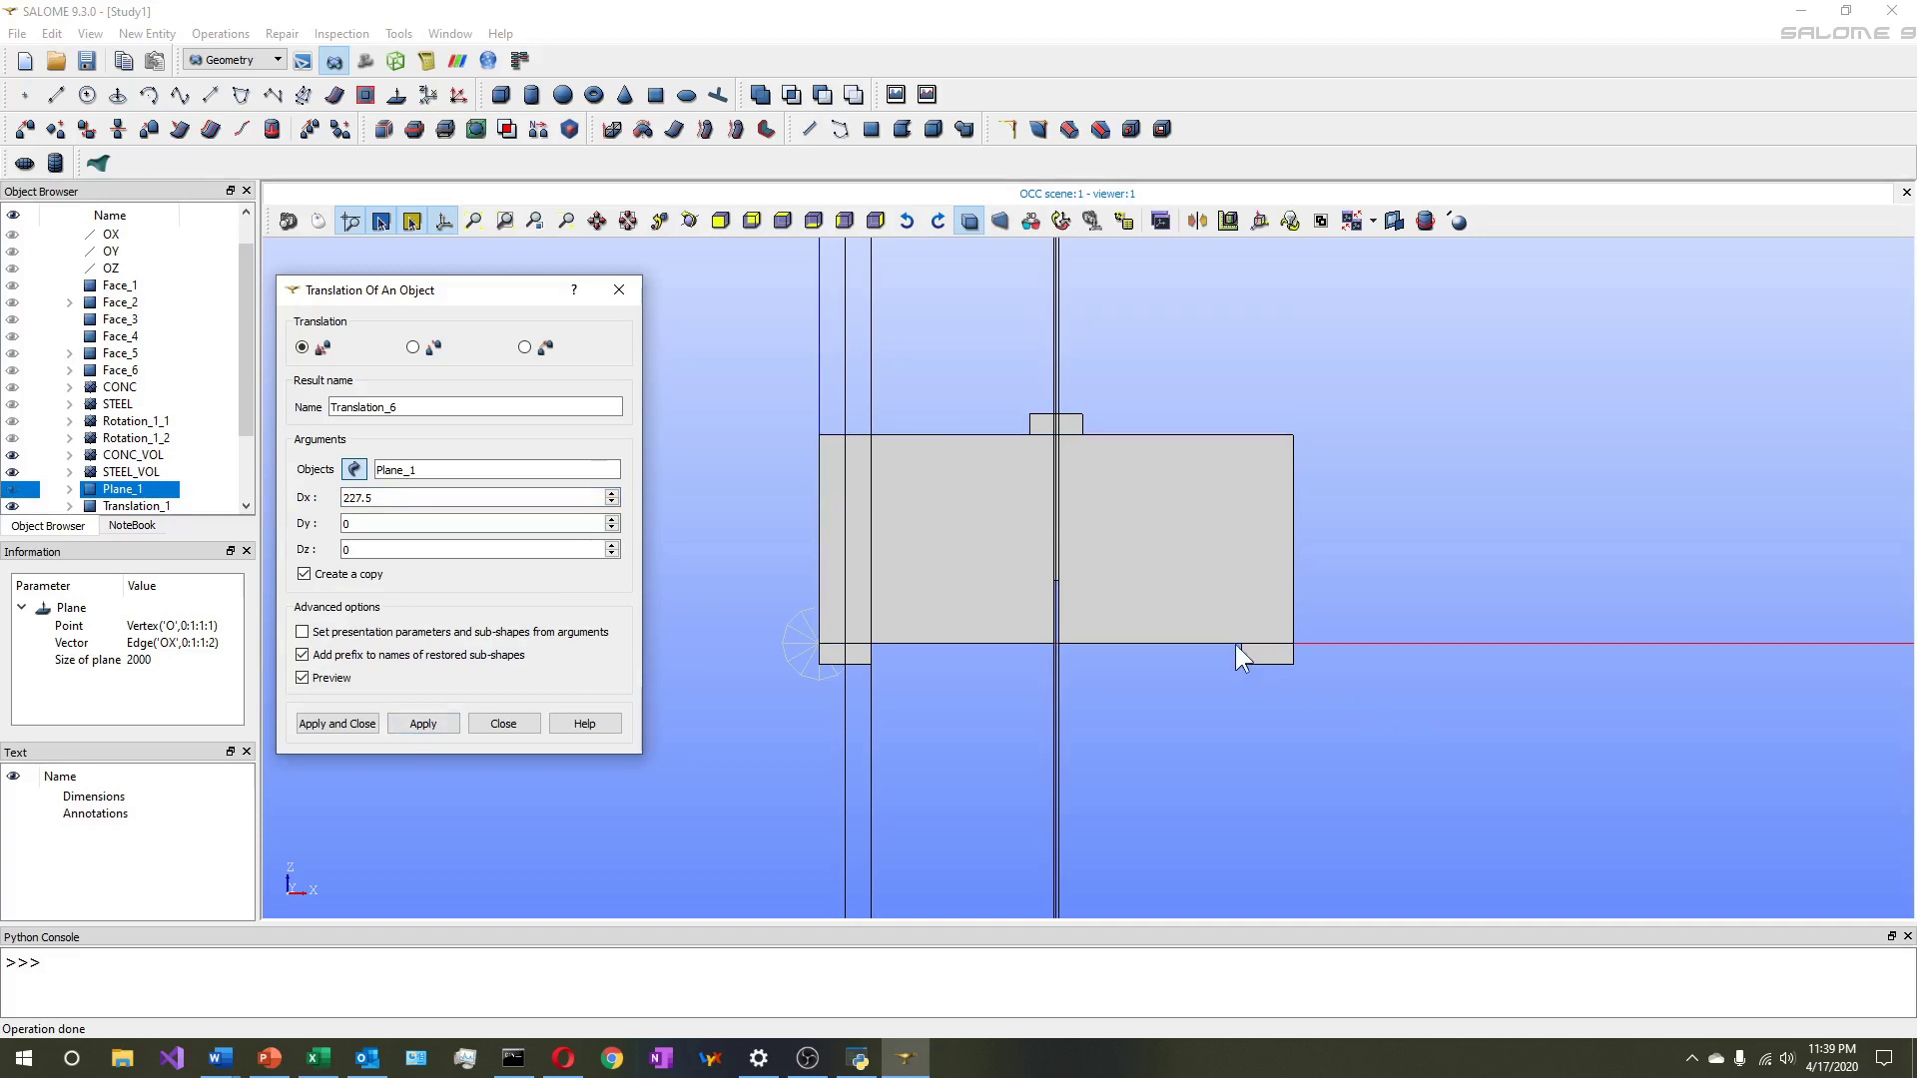
# Create copies of Plane_1 translated by Dx 405 and Dx 430 at the inner edge and middle of the far support plate
pyautogui.click(406, 544)
pyautogui.hotkey('shift', 'Tab')
pyautogui.hotkey('shift', 'Tab')
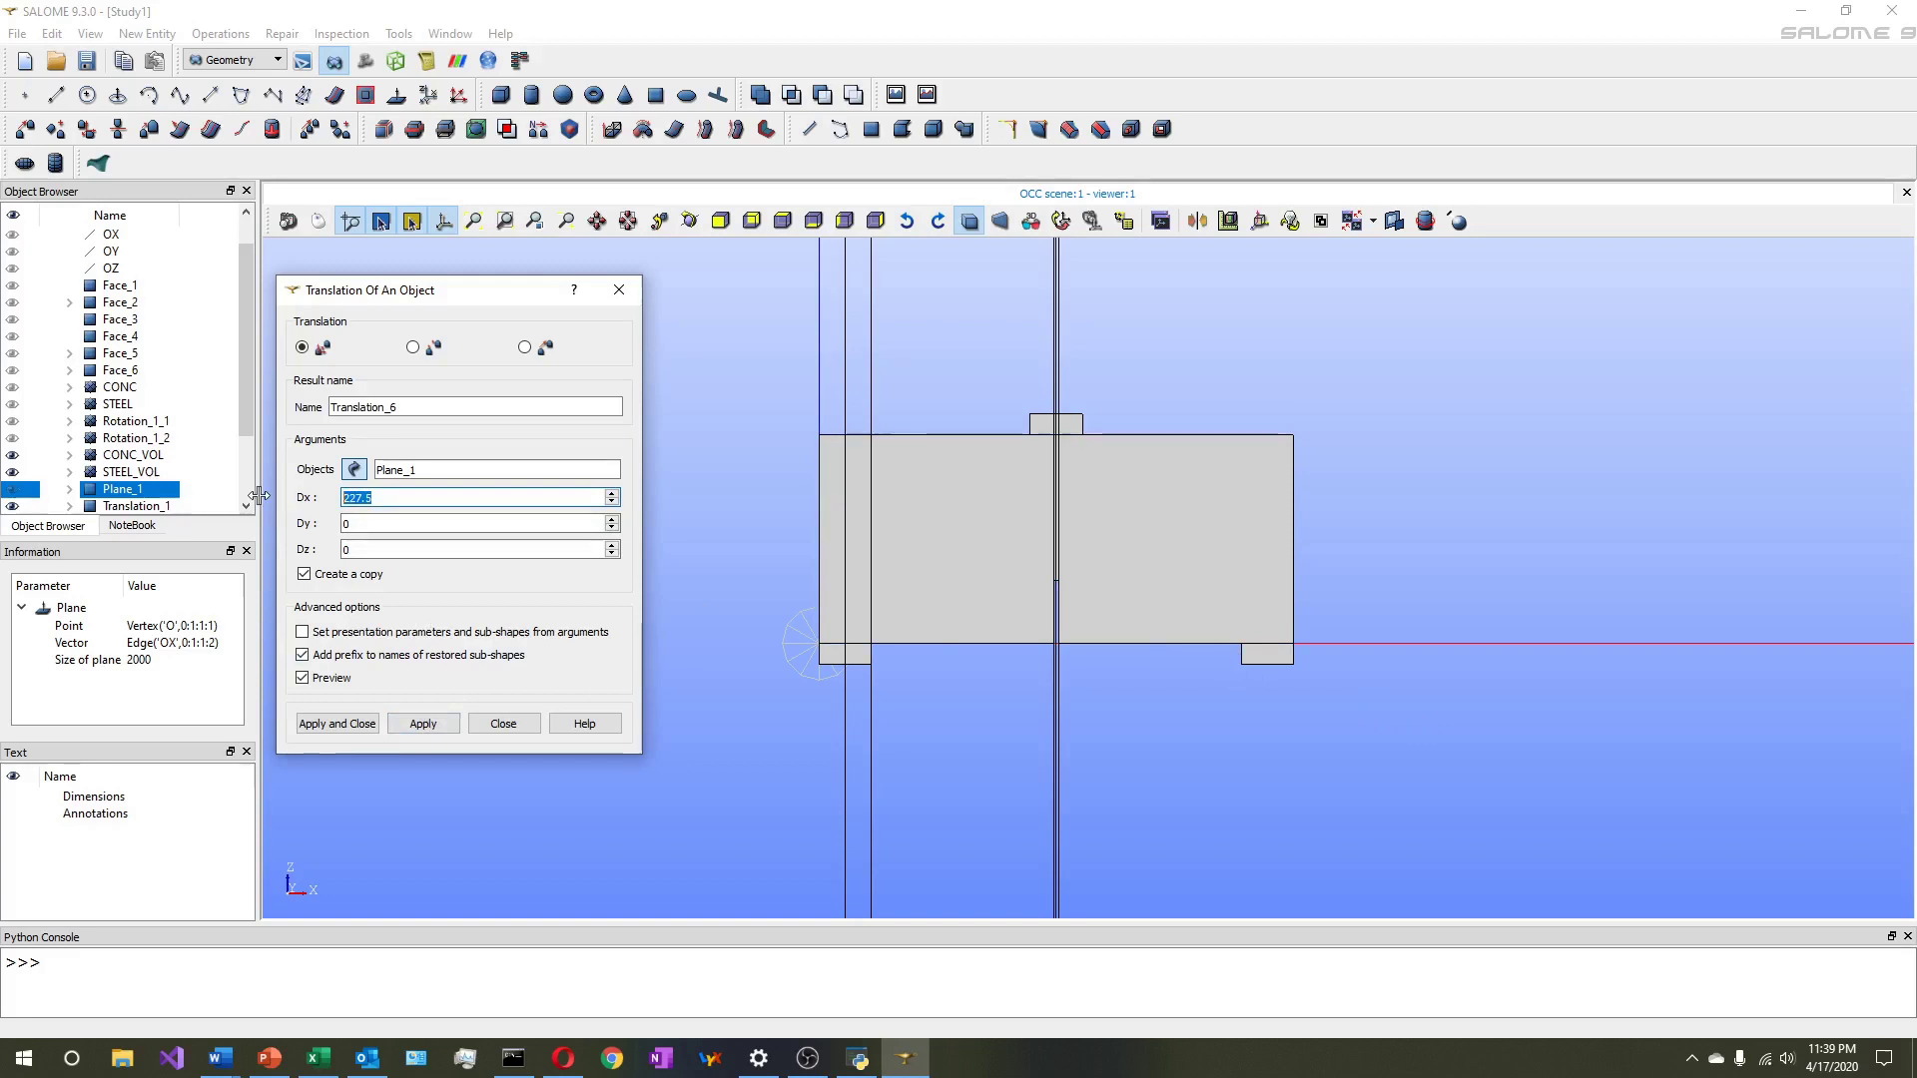
pyautogui.write('405')
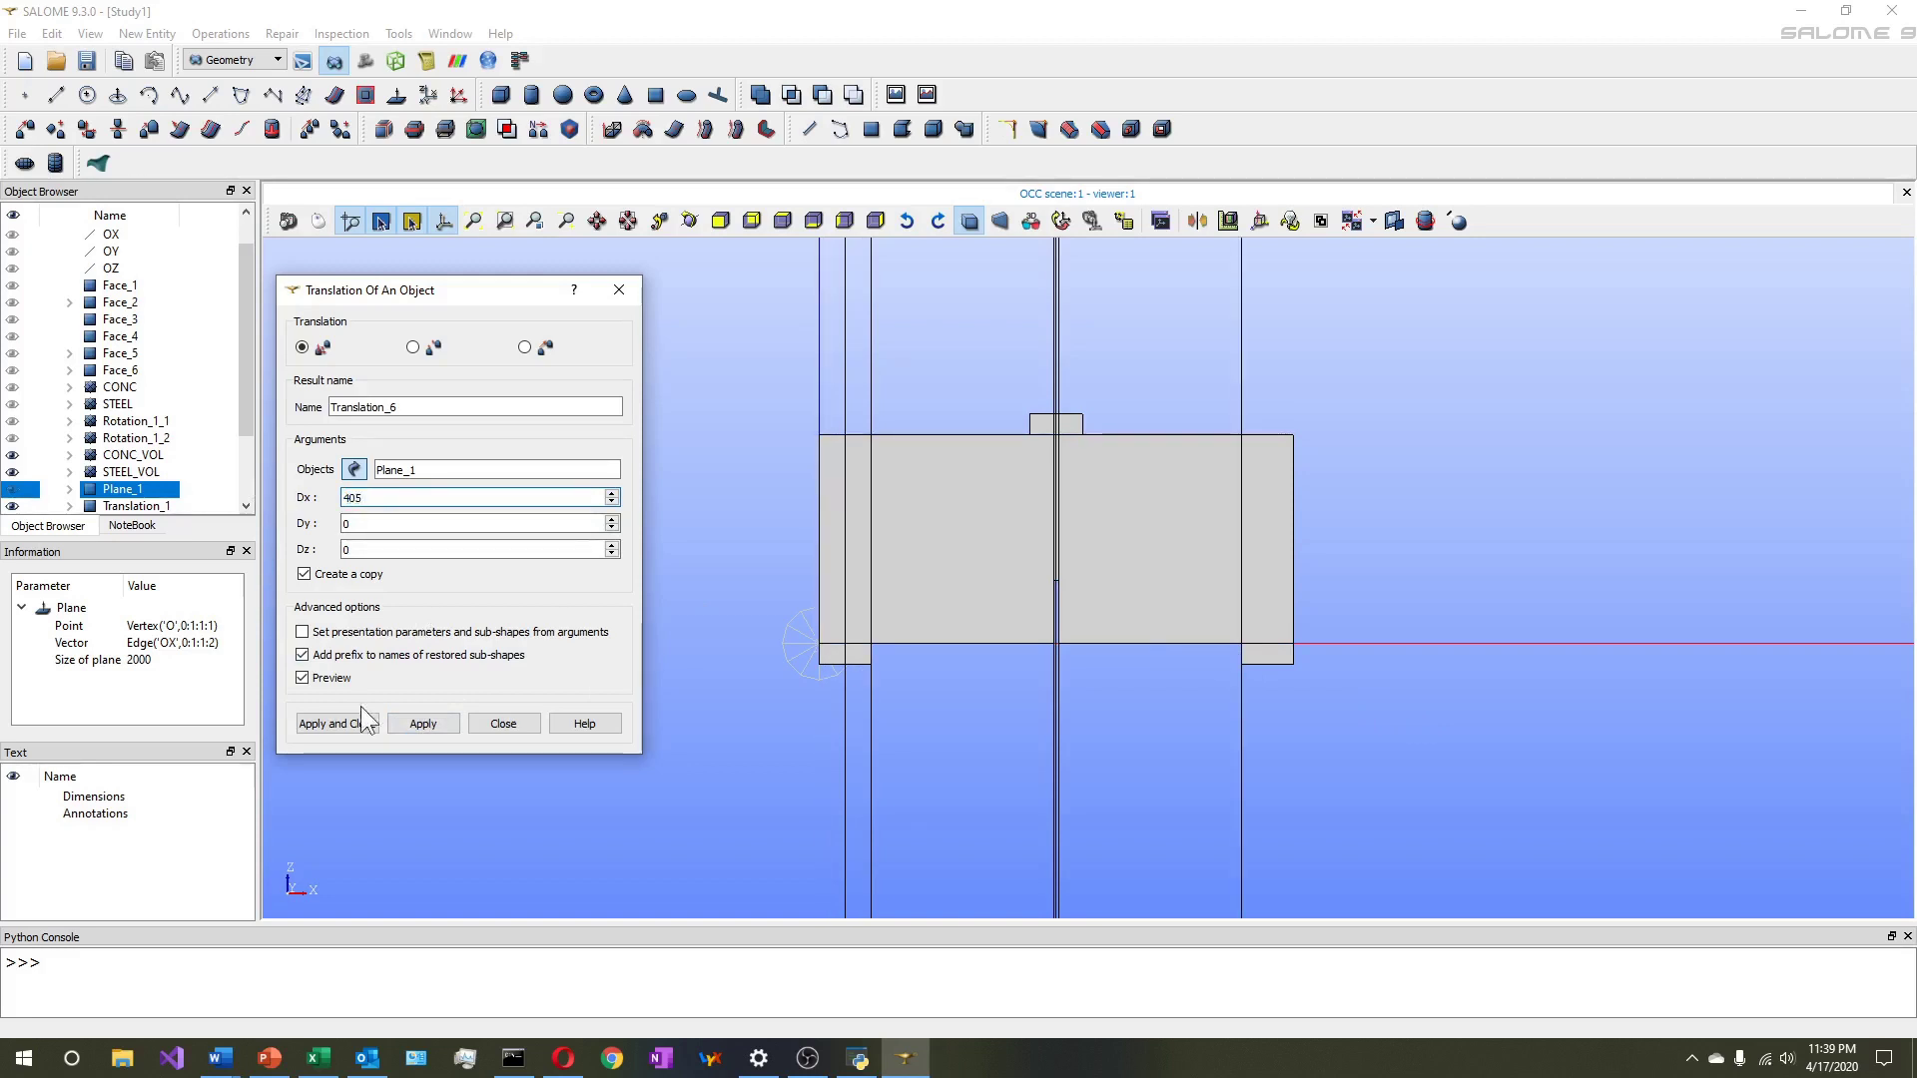
pyautogui.click(419, 722)
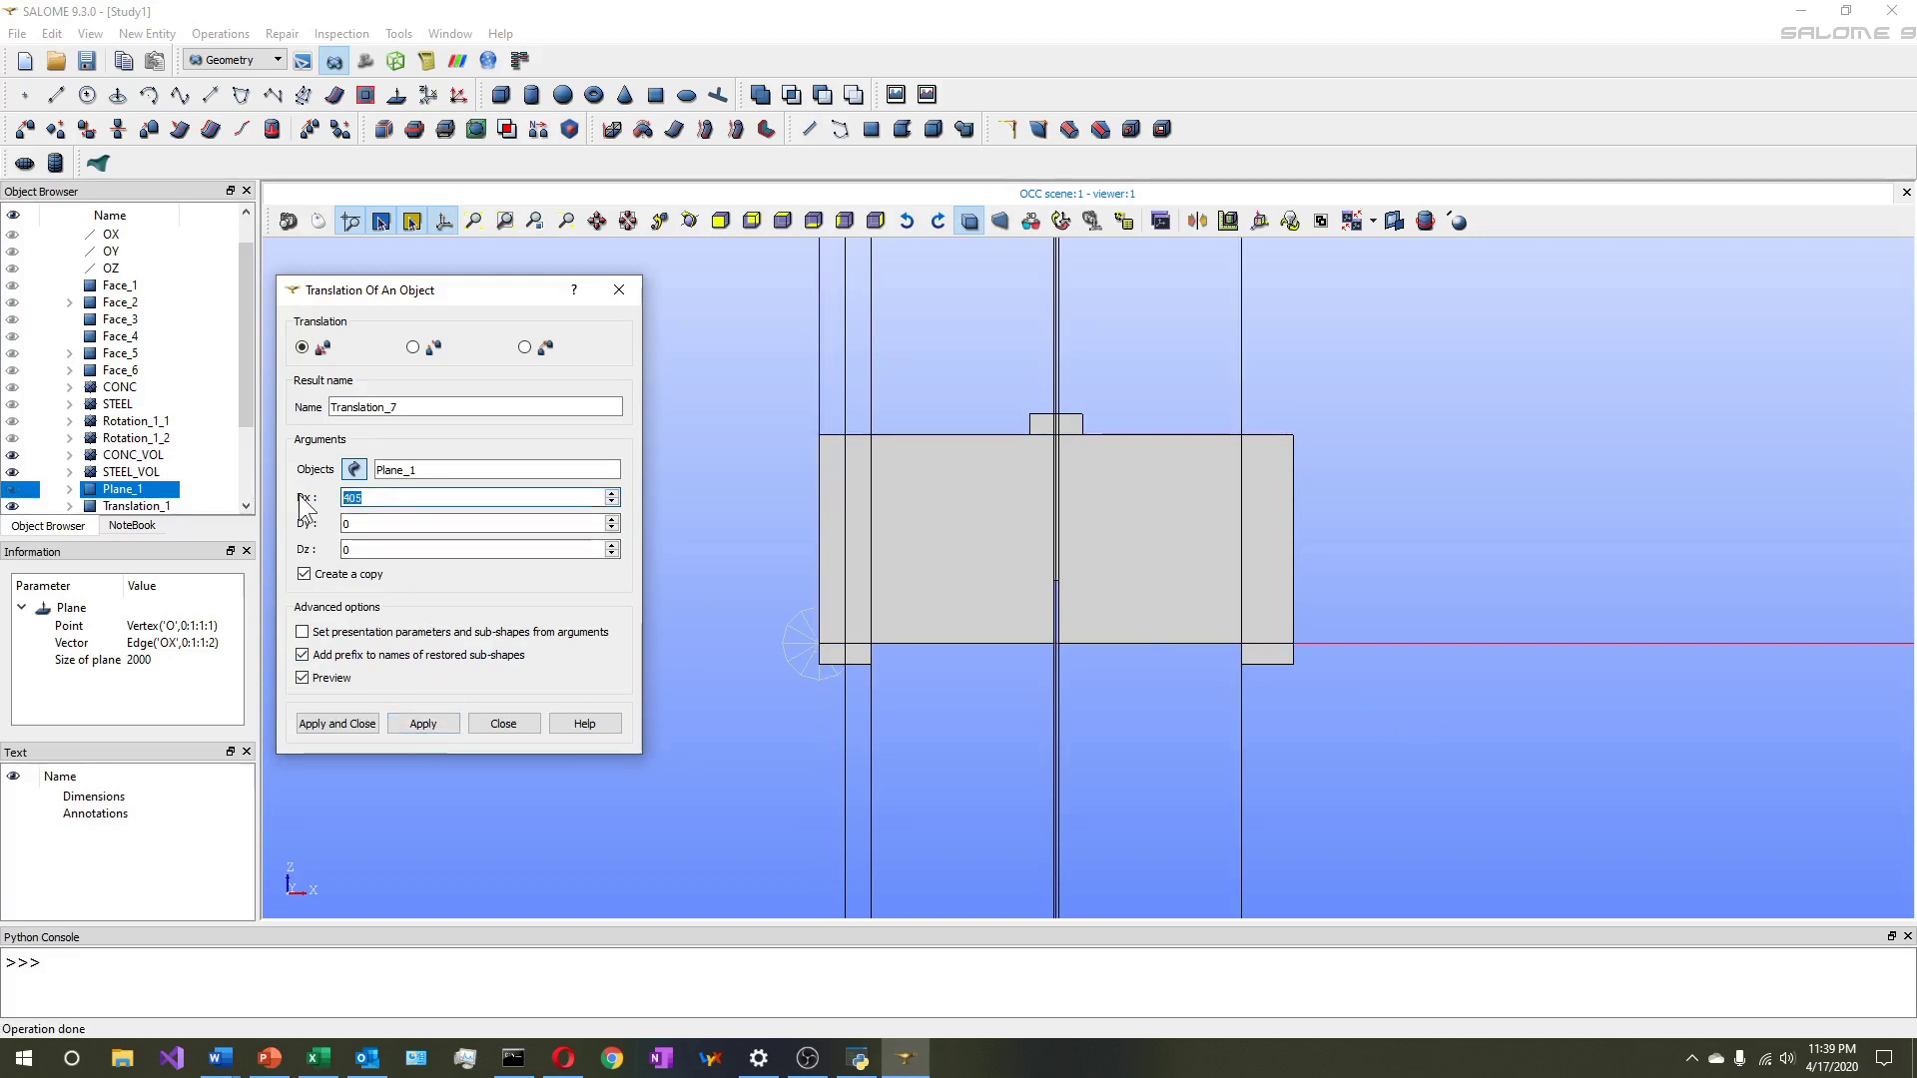
pyautogui.write('430')
pyautogui.click(423, 723)
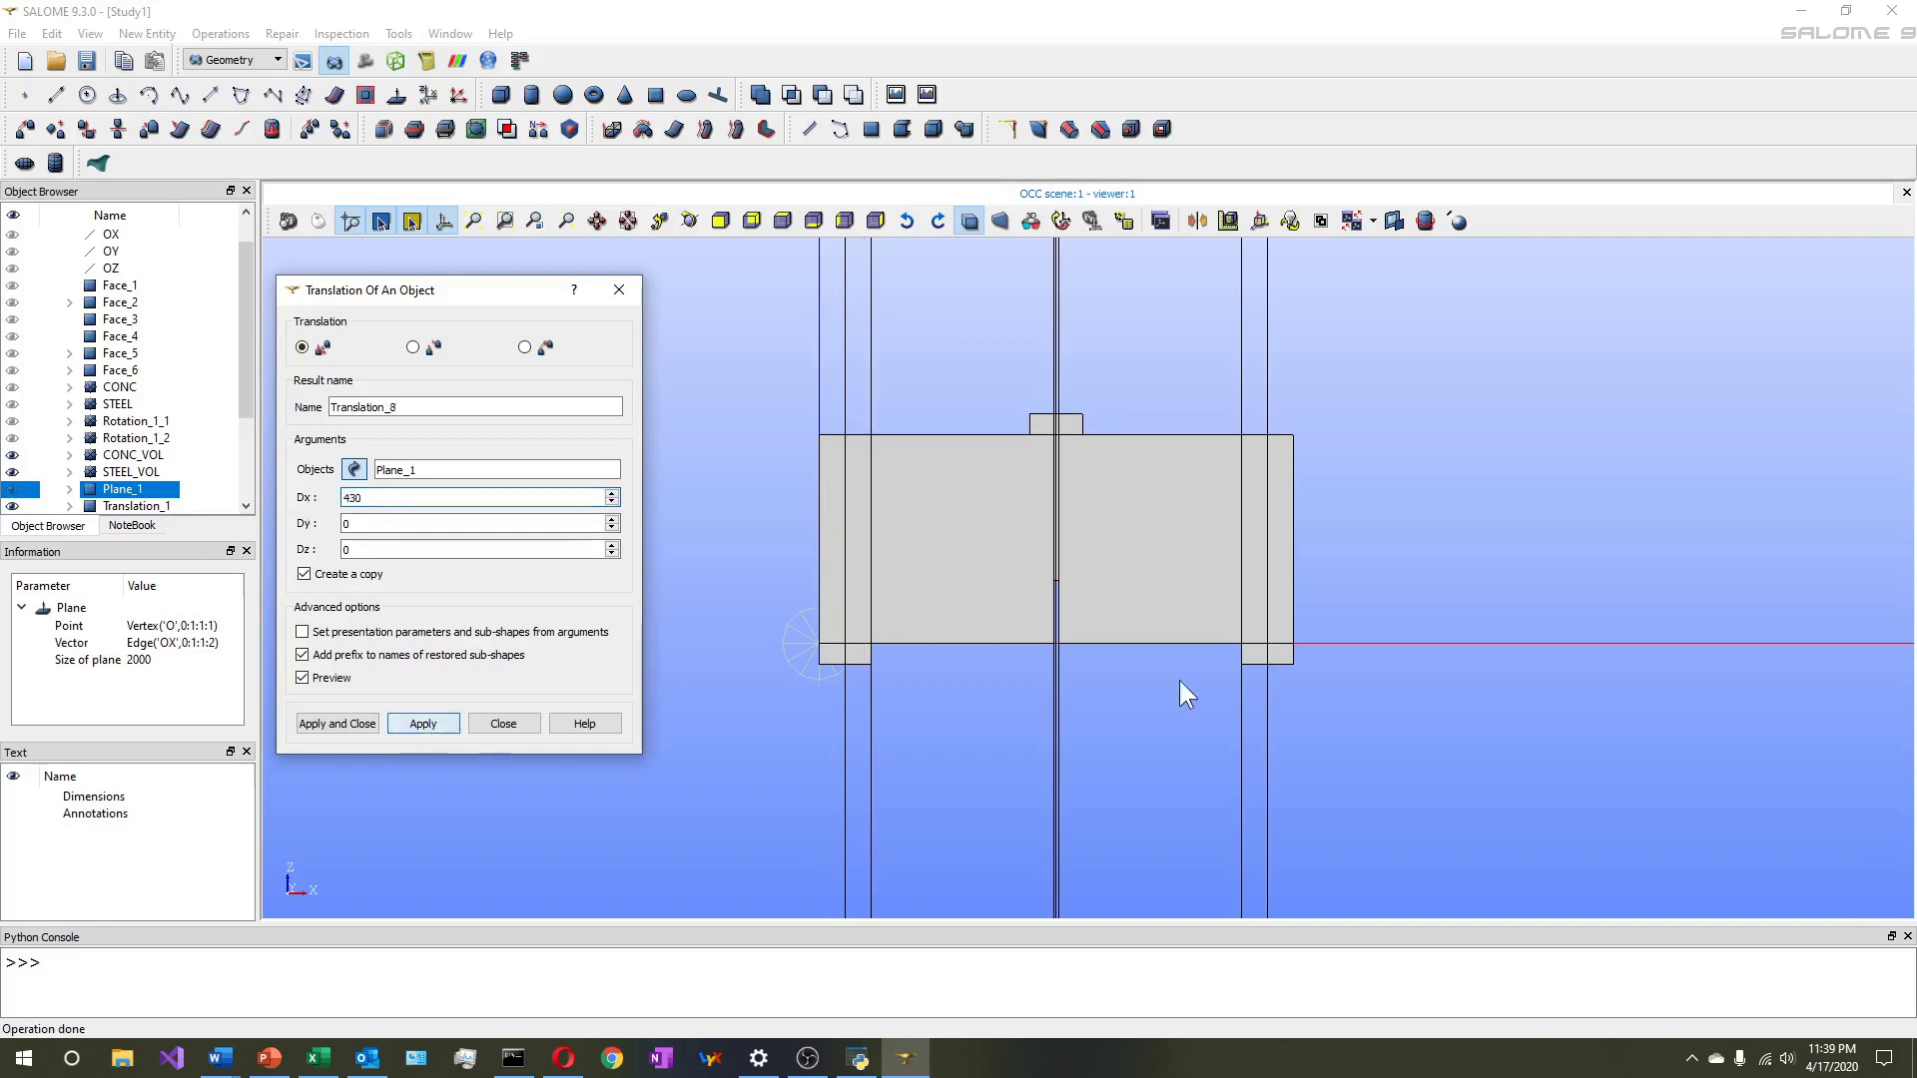
# Create copies of Plane_1 translated by Dx 202.5 and Dx 252.5 at the two edges of the upper loading plate
pyautogui.scroll(3, 968, 500)
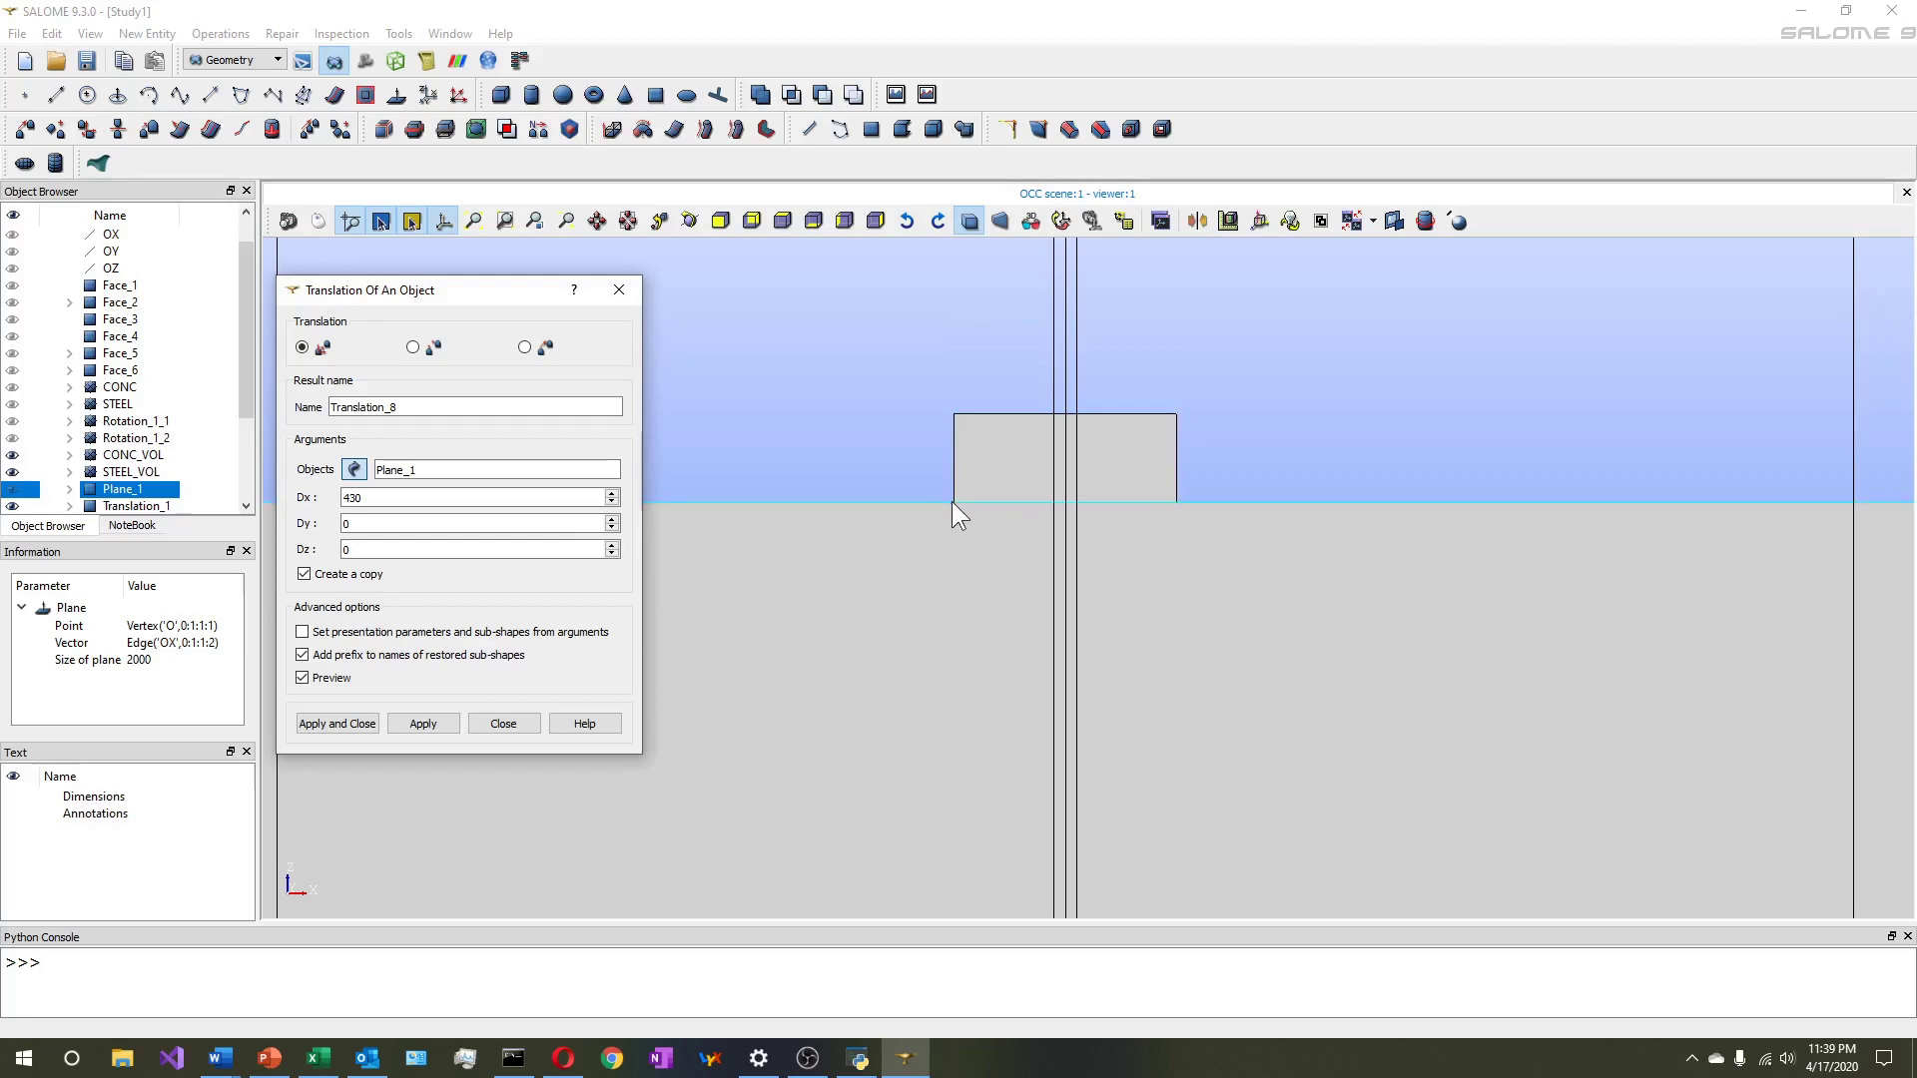
pyautogui.scroll(-2, 952, 504)
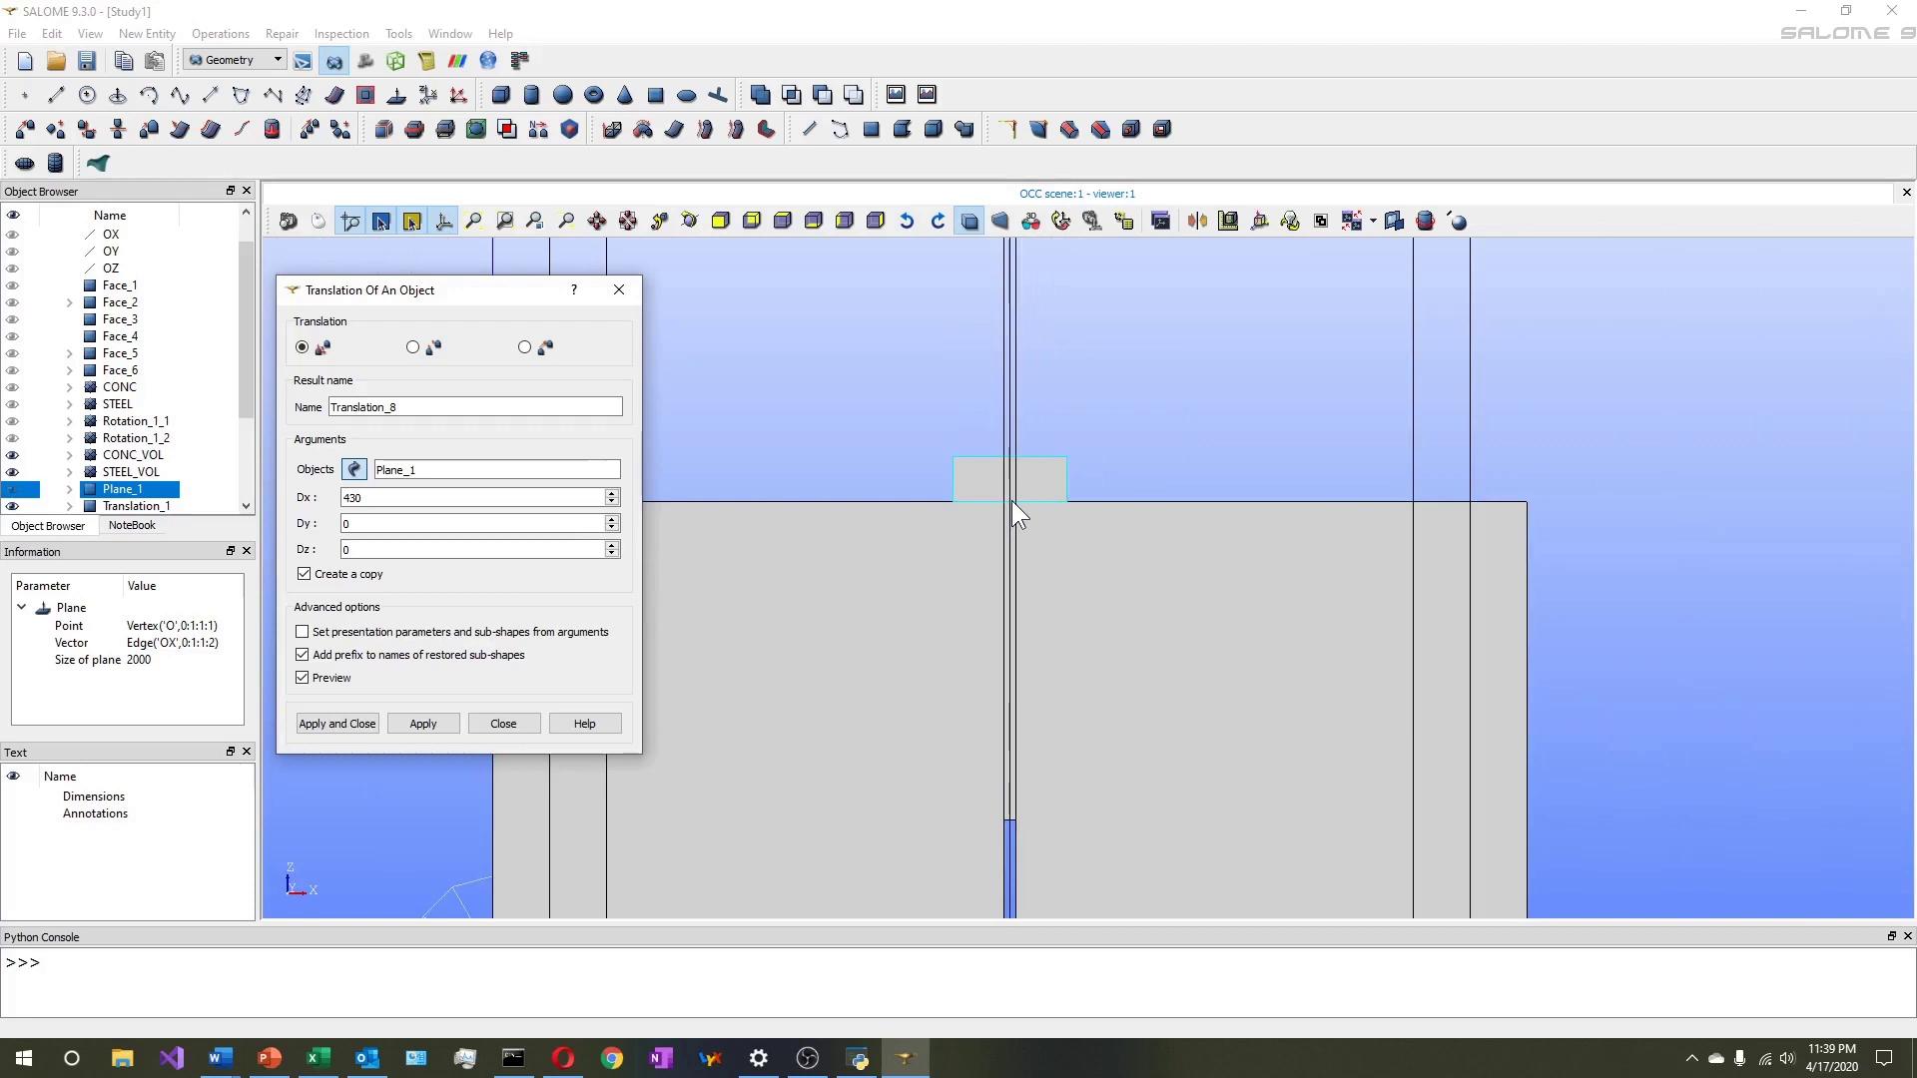
pyautogui.doubleClick(394, 497)
pyautogui.write('202')
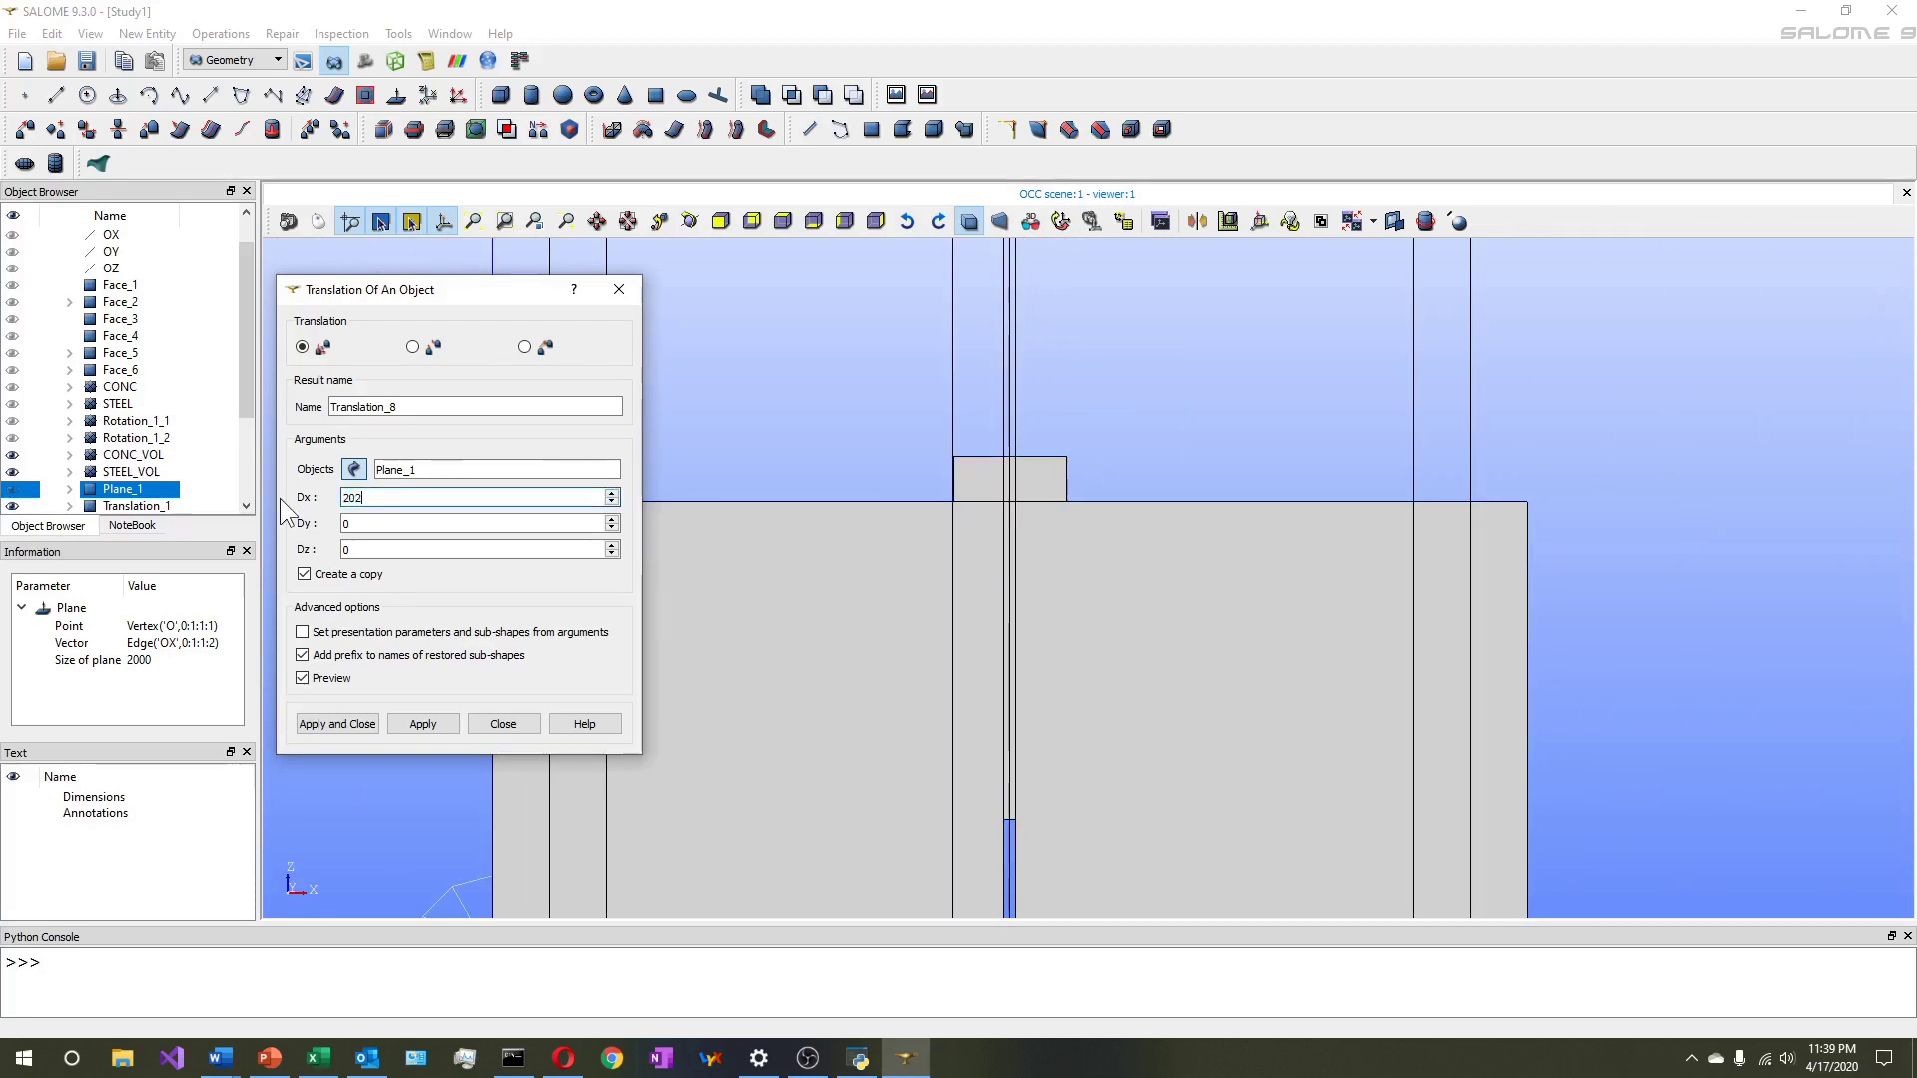
pyautogui.write('.5')
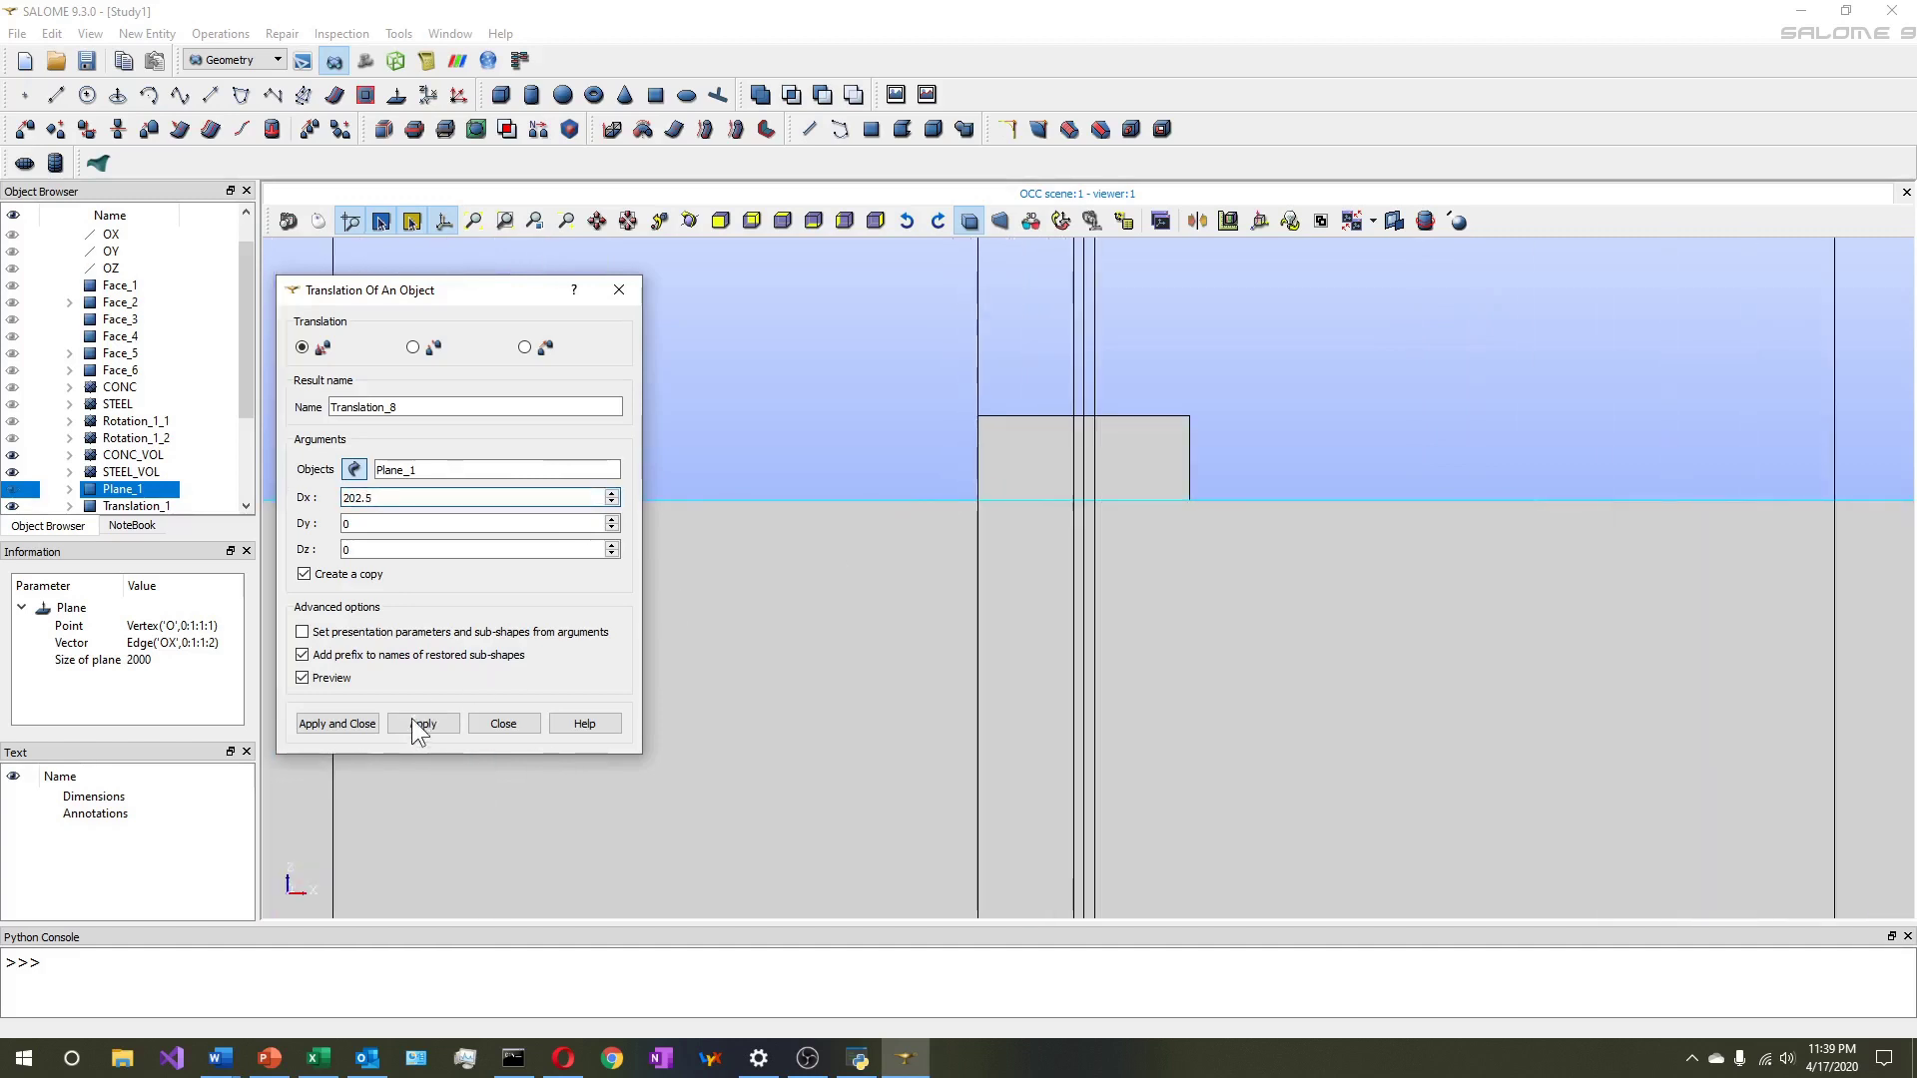
pyautogui.click(419, 724)
pyautogui.click(352, 497)
pyautogui.press('BackSpace')
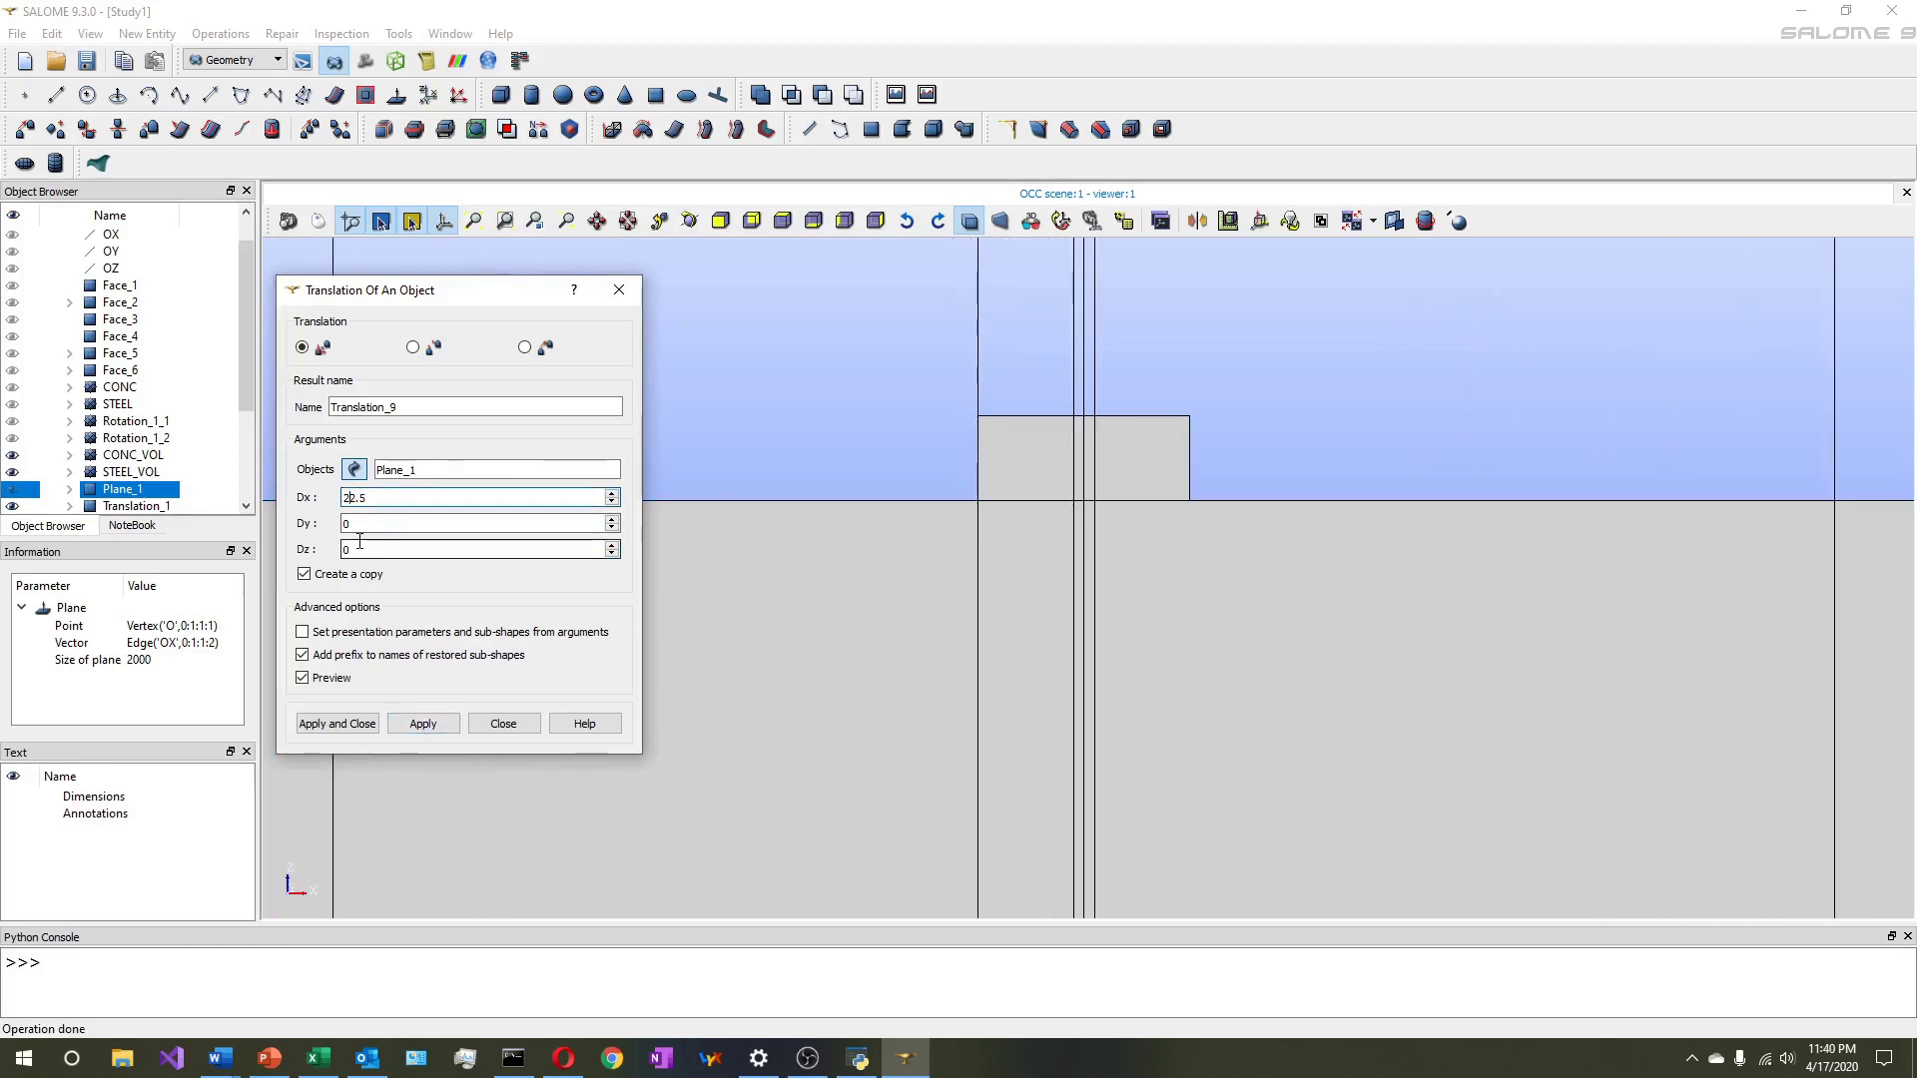
pyautogui.write('5')
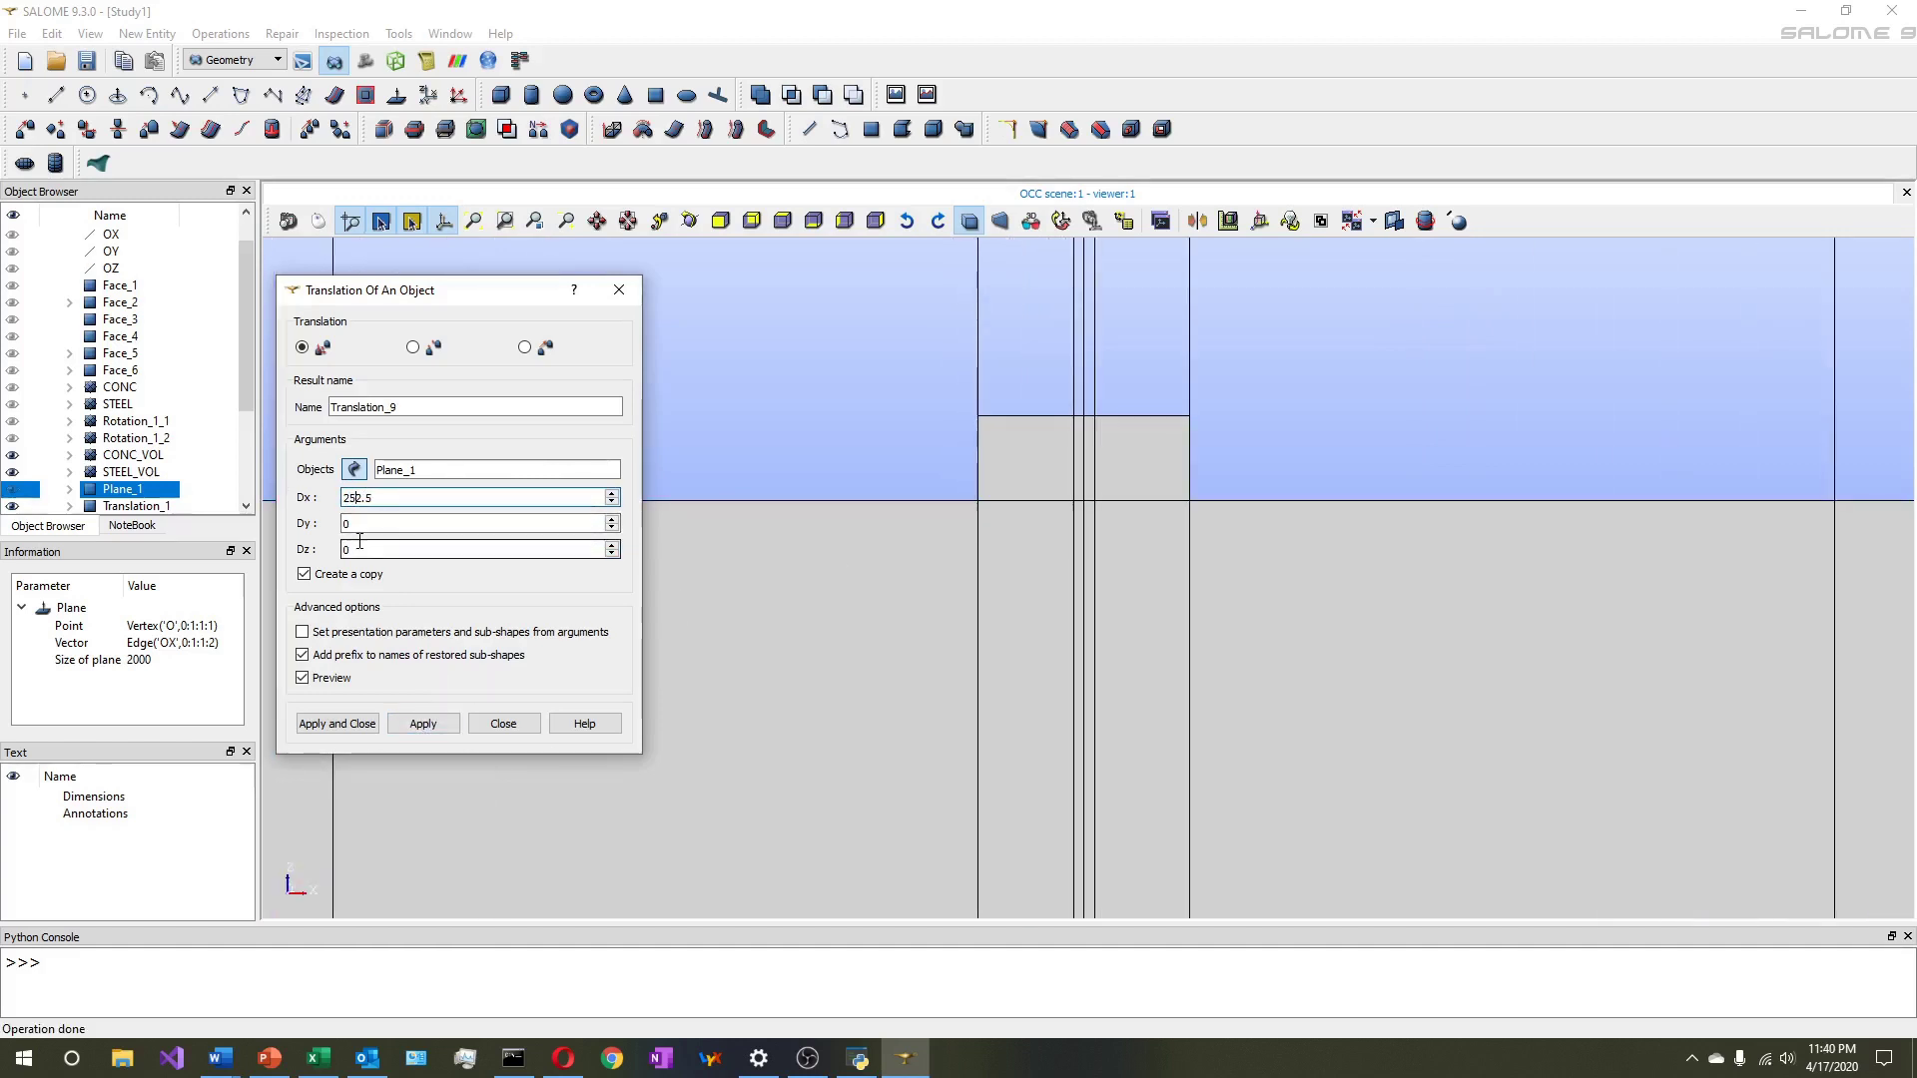
pyautogui.click(420, 724)
pyautogui.scroll(-2, 1028, 545)
pyautogui.click(504, 724)
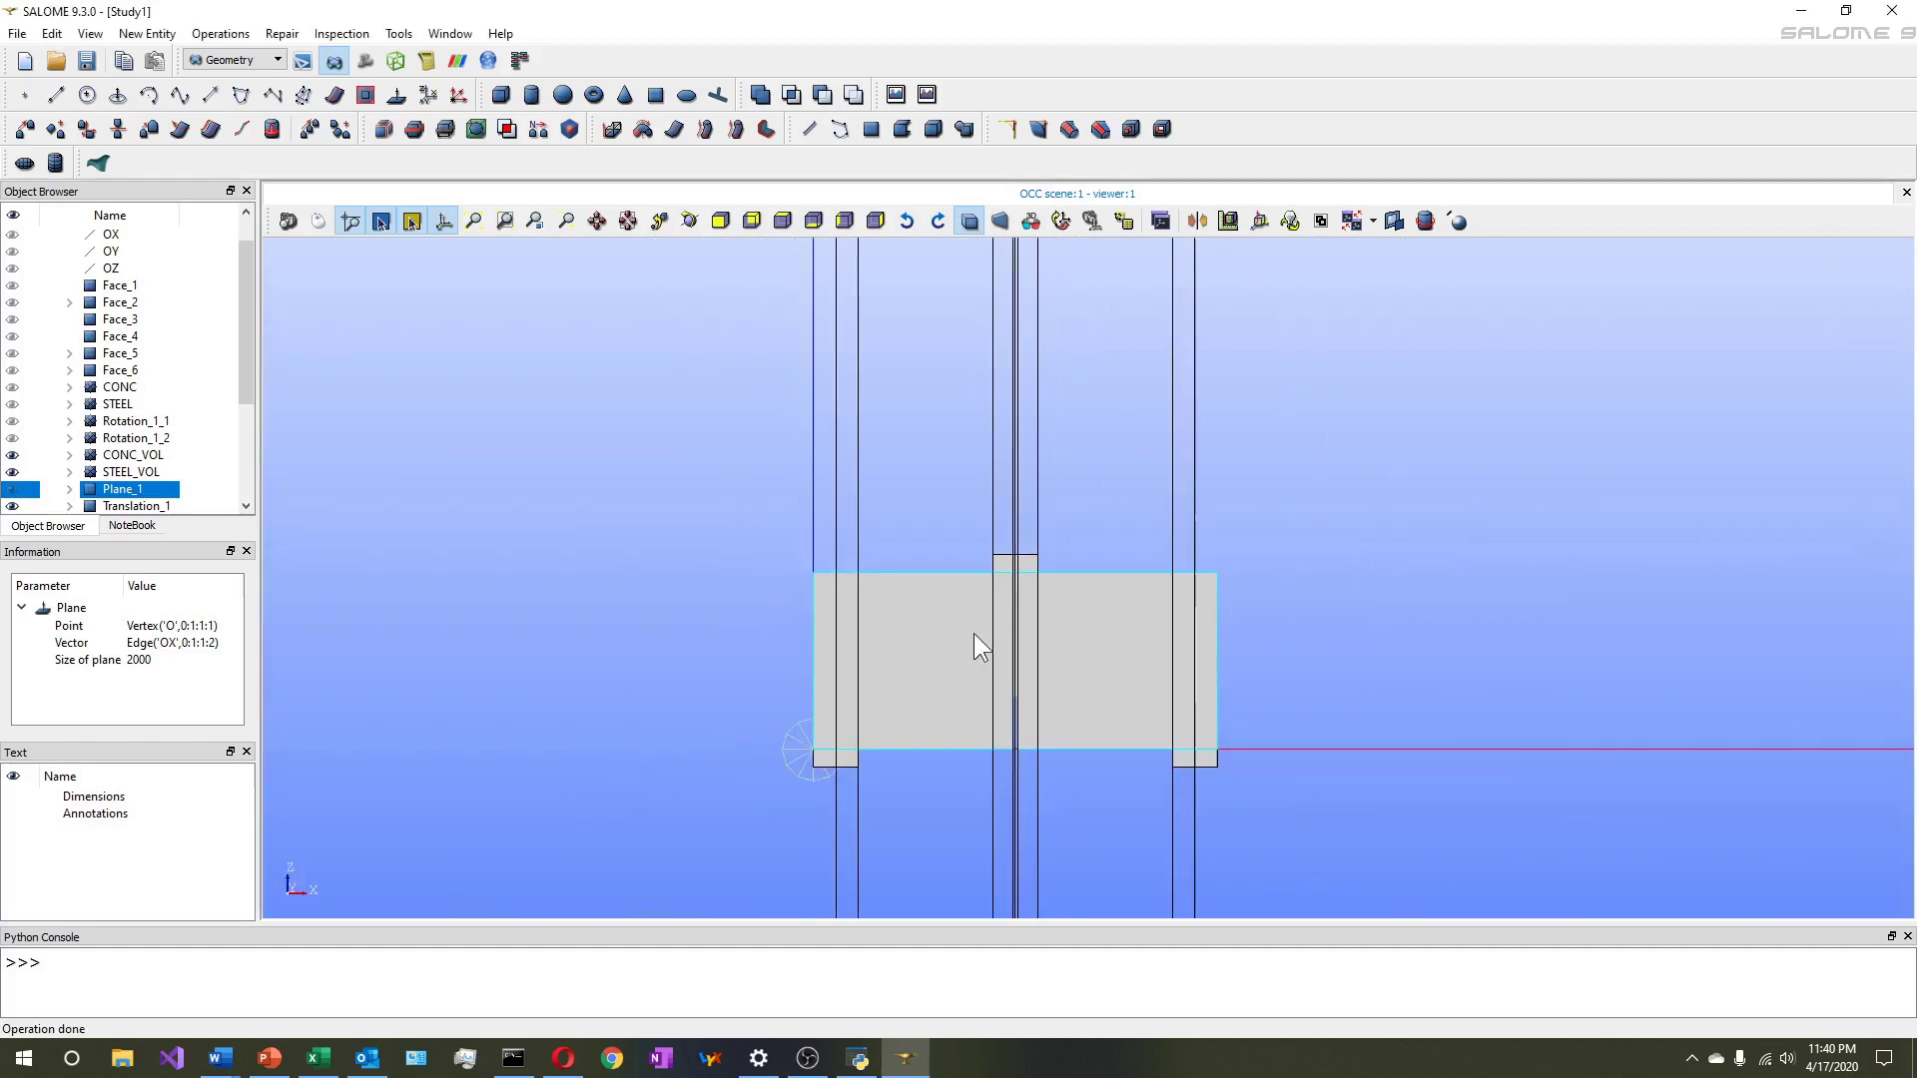
# Delete Translation_5, the plane through the middle of the notch
pyautogui.scroll(-3, 103, 390)
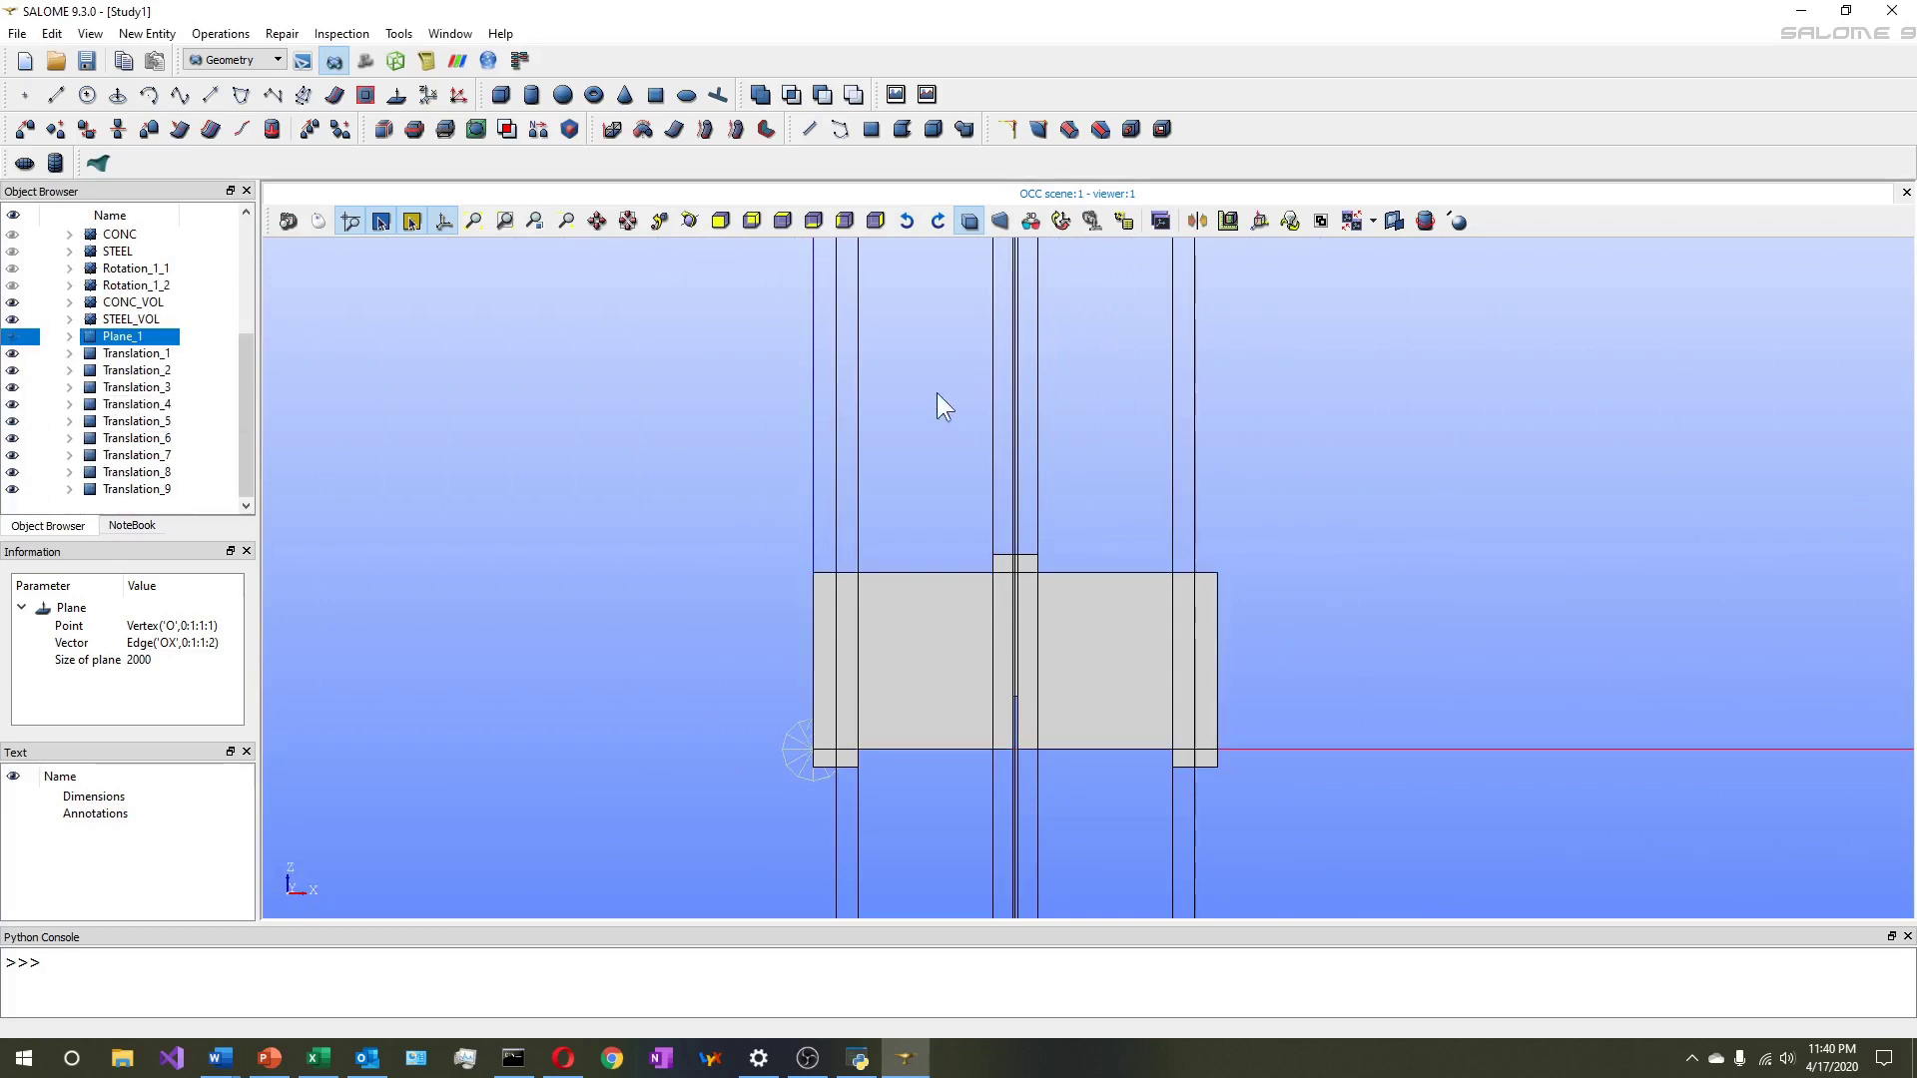
pyautogui.click(688, 220)
pyautogui.moveTo(1146, 586); pyautogui.dragTo(1076, 603)
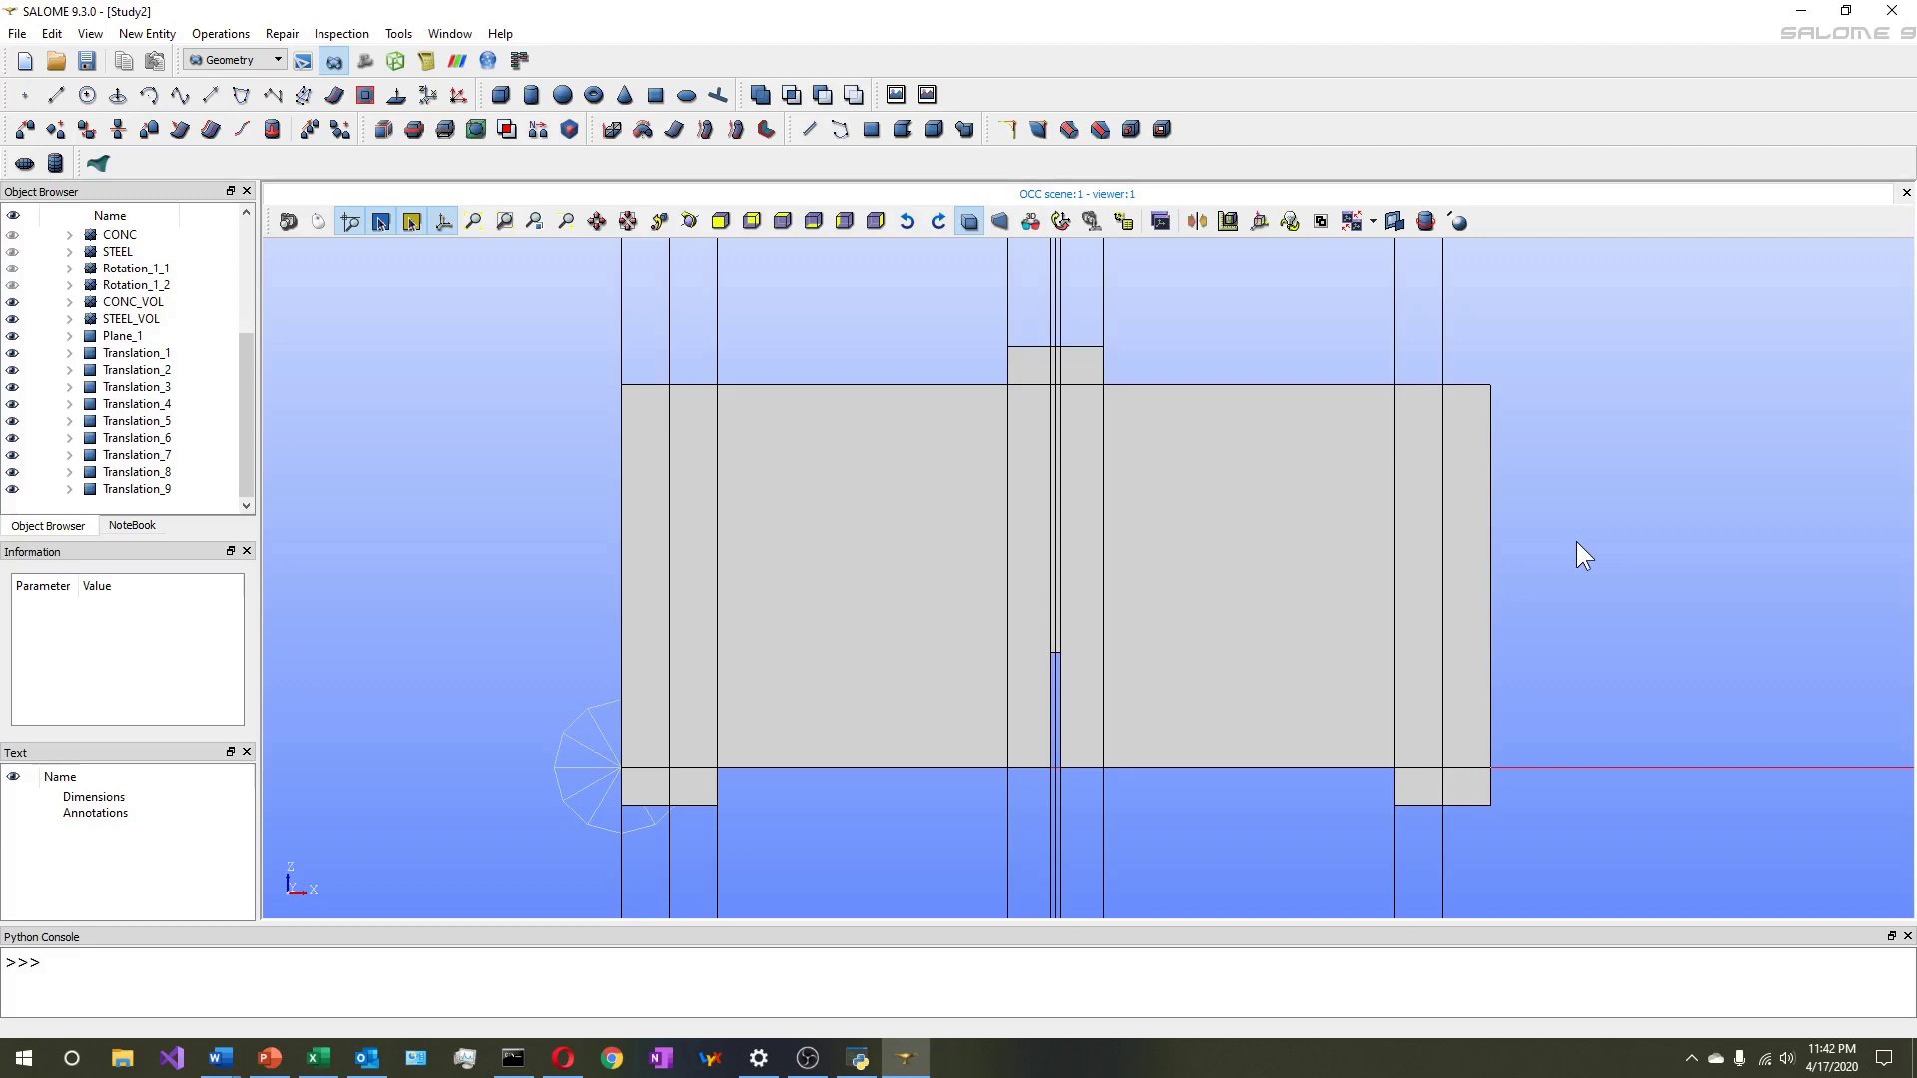
pyautogui.scroll(1, 1117, 331)
pyautogui.scroll(1, 1103, 335)
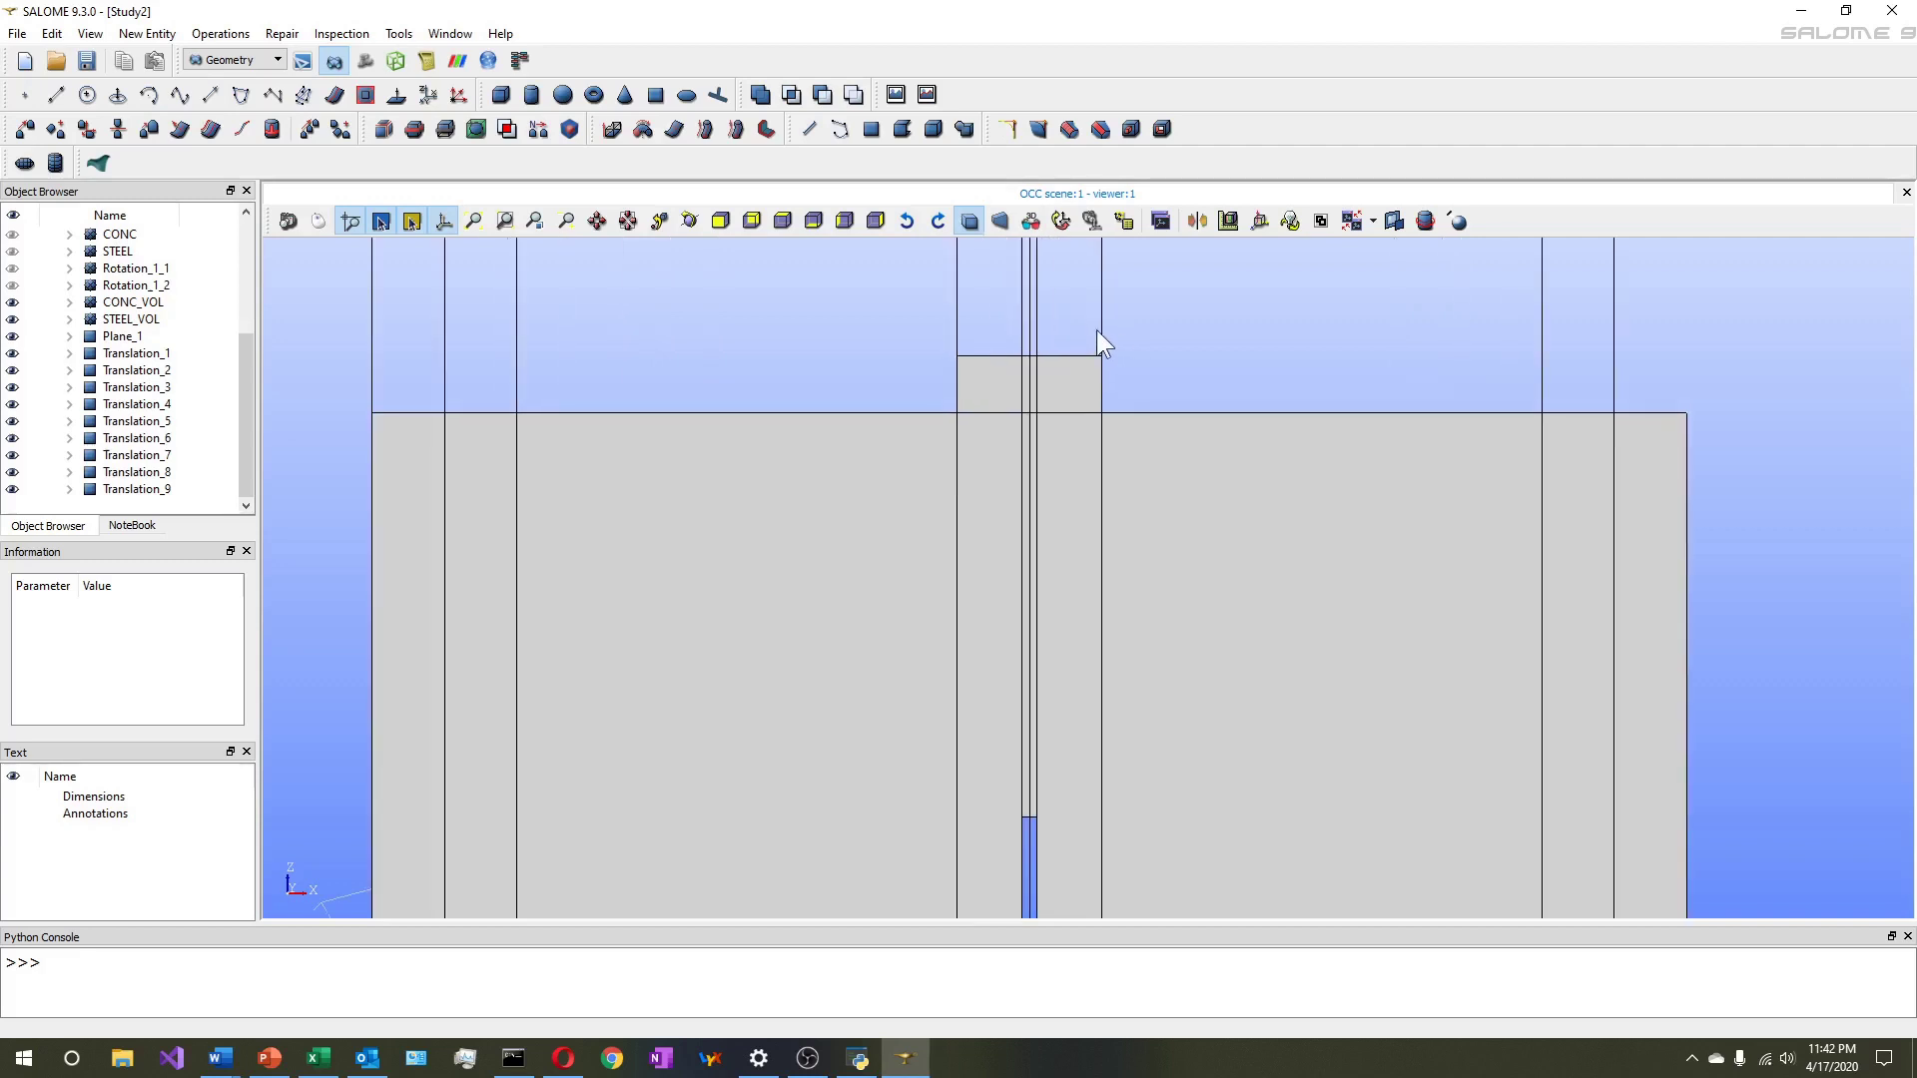
pyautogui.click(1030, 347)
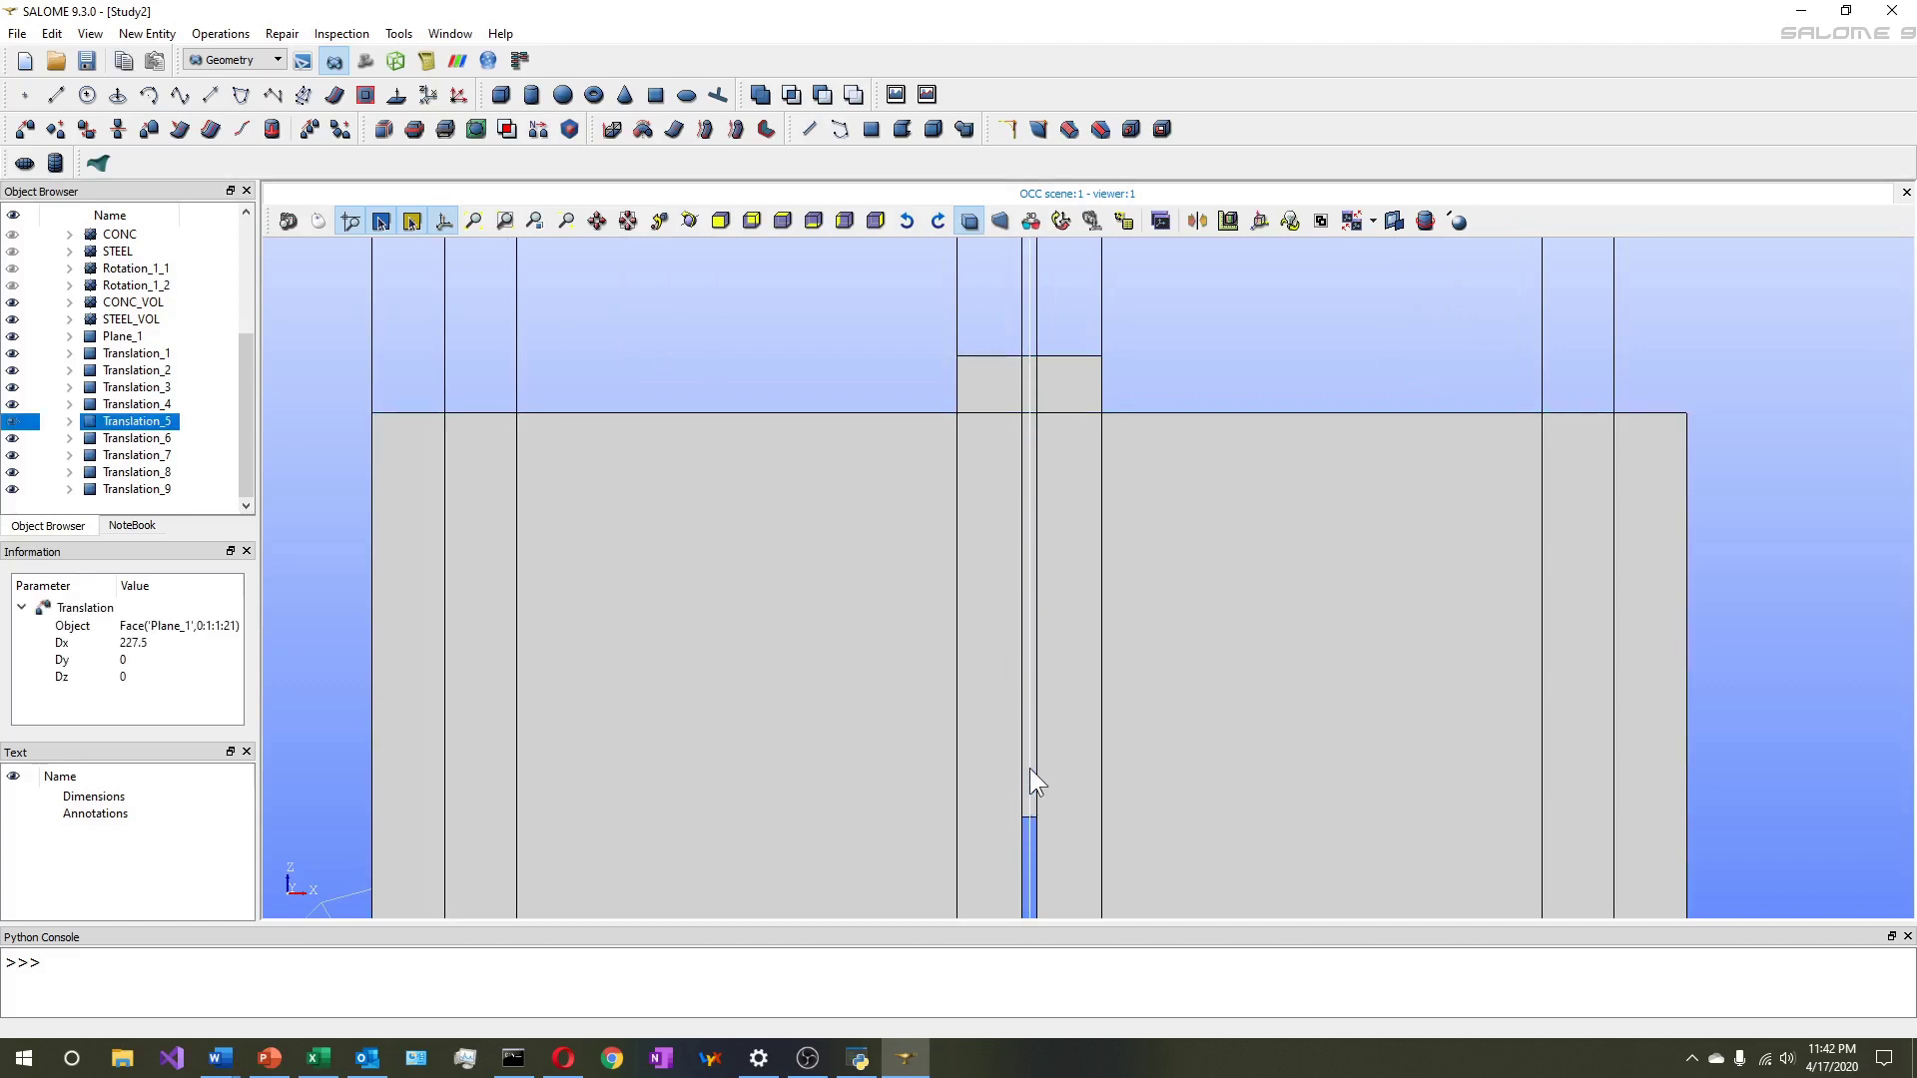
pyautogui.rightClick(157, 425)
pyautogui.click(206, 471)
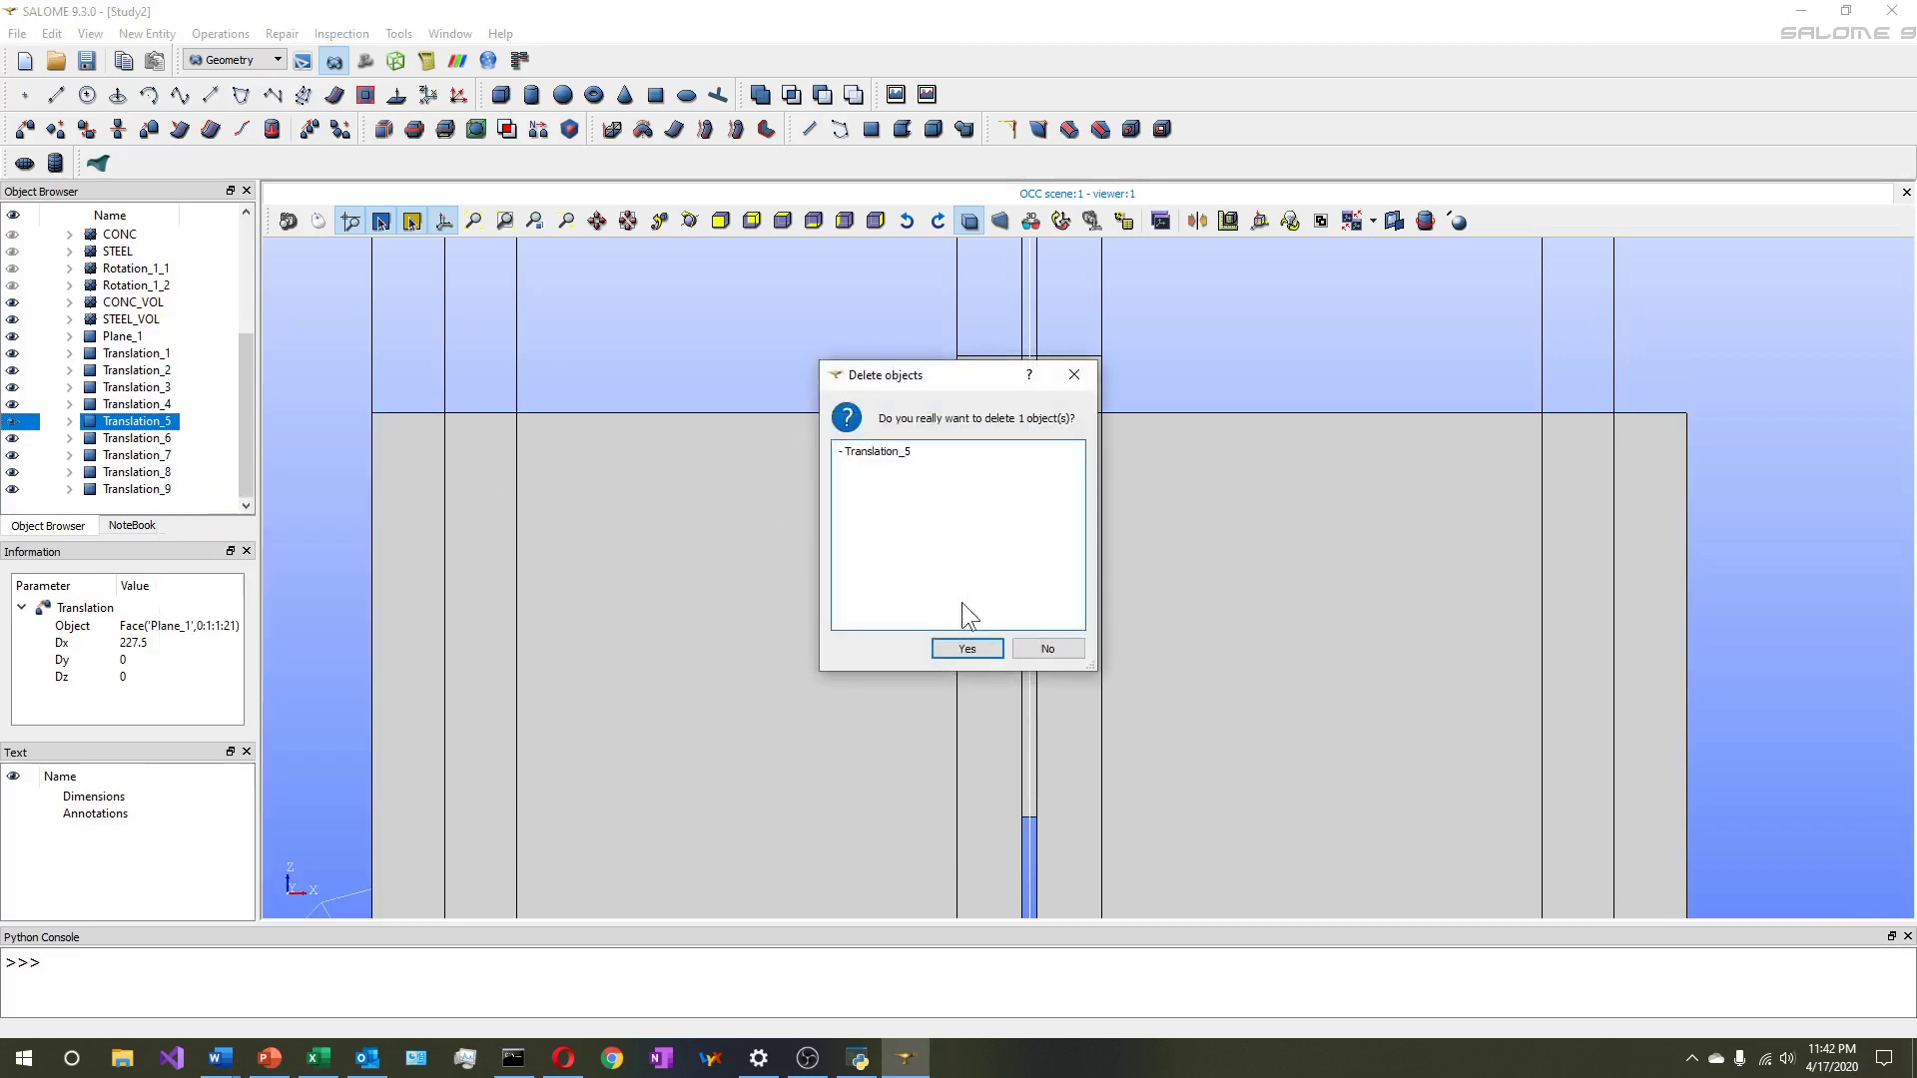
pyautogui.click(966, 649)
# Start a partition with the CONC_VOL and STEEL_VOL solids as the objects being divided
pyautogui.scroll(-3, 1085, 505)
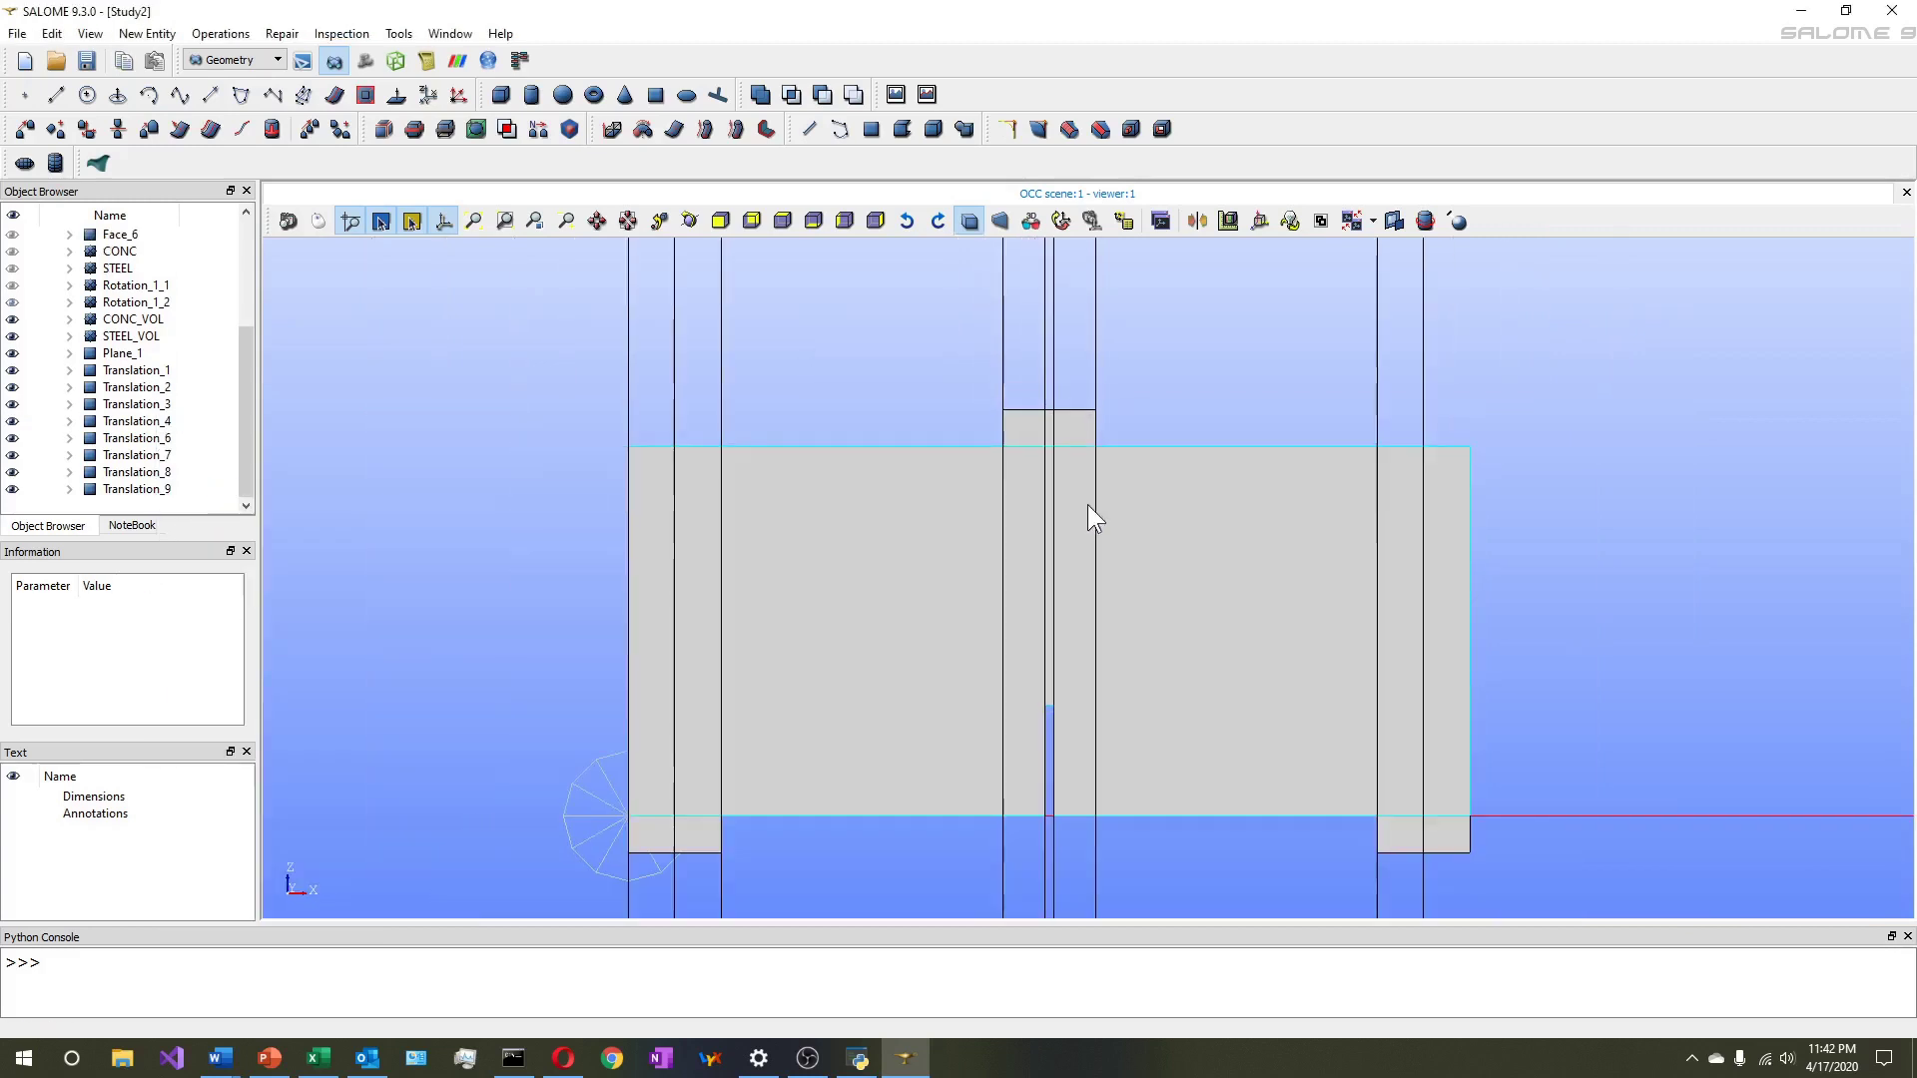
pyautogui.scroll(3, 1087, 505)
pyautogui.scroll(5, 1090, 399)
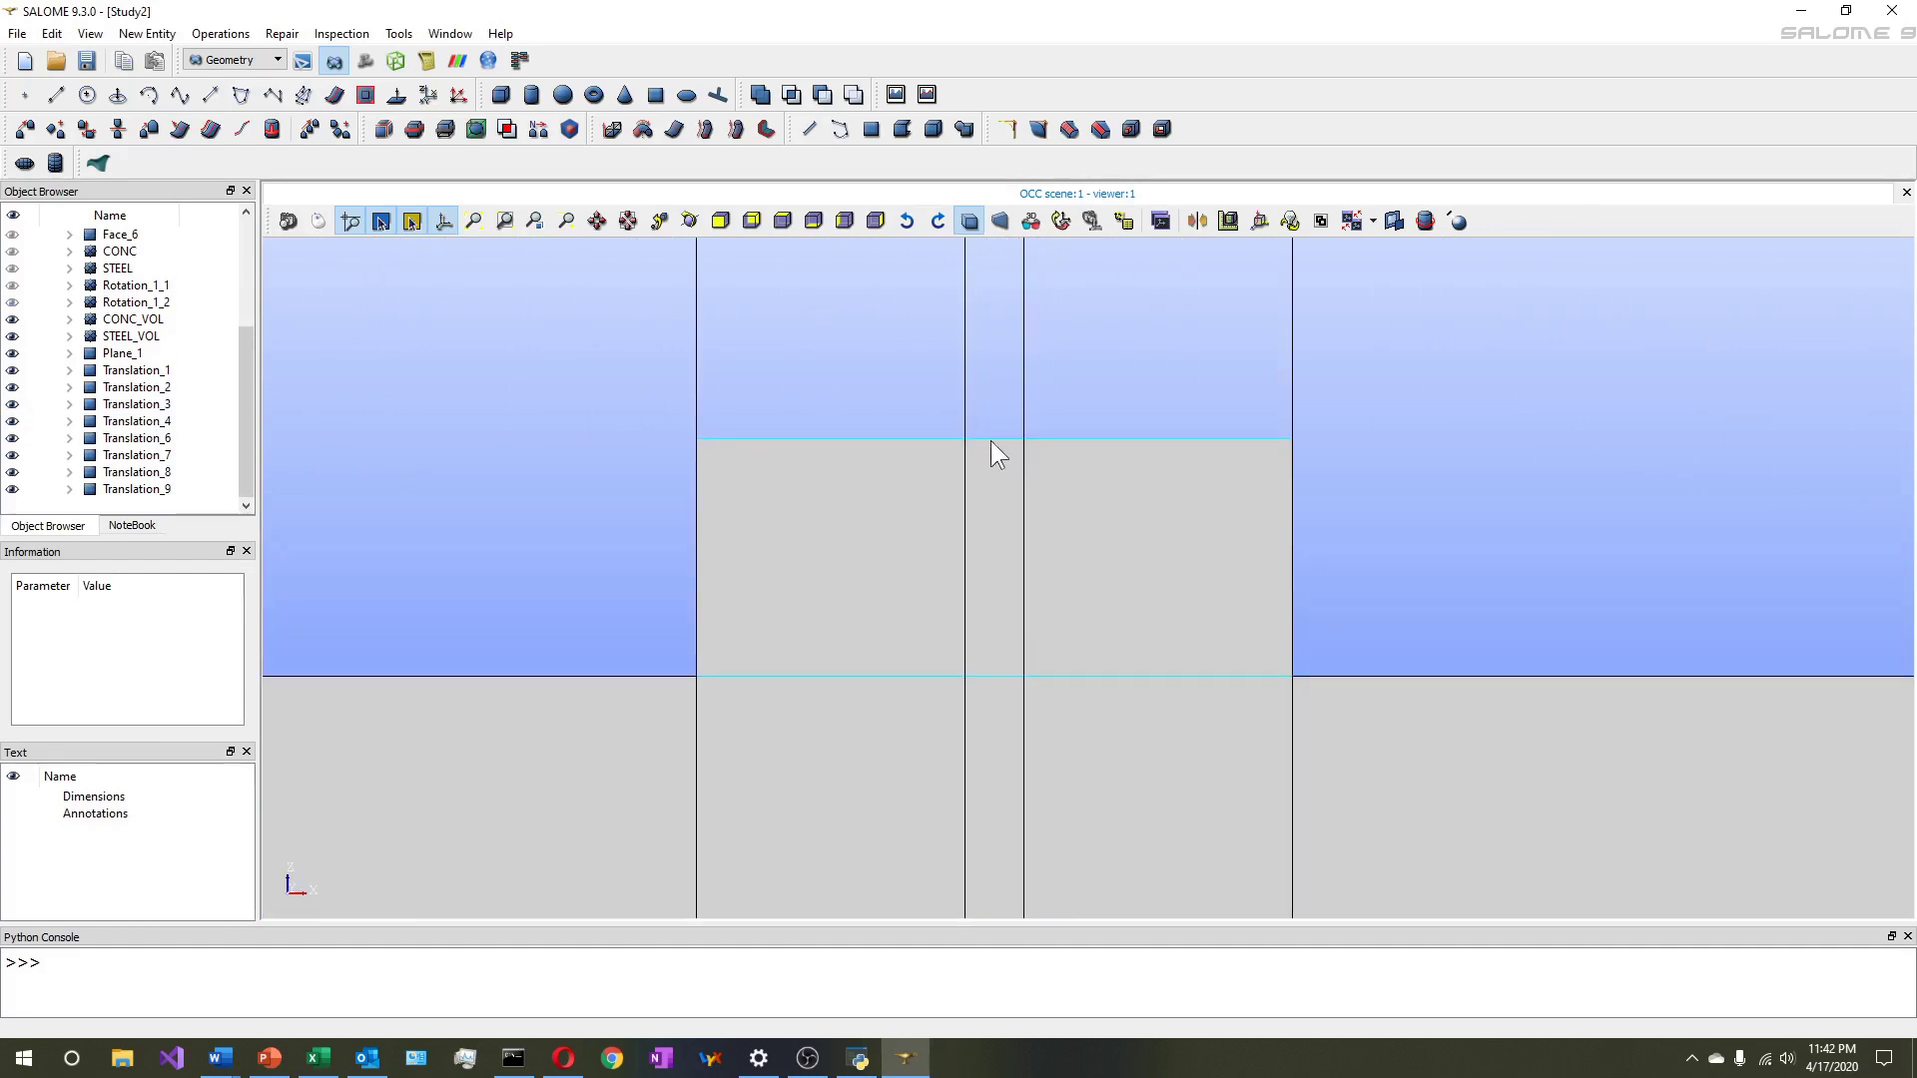
pyautogui.scroll(-5, 1002, 440)
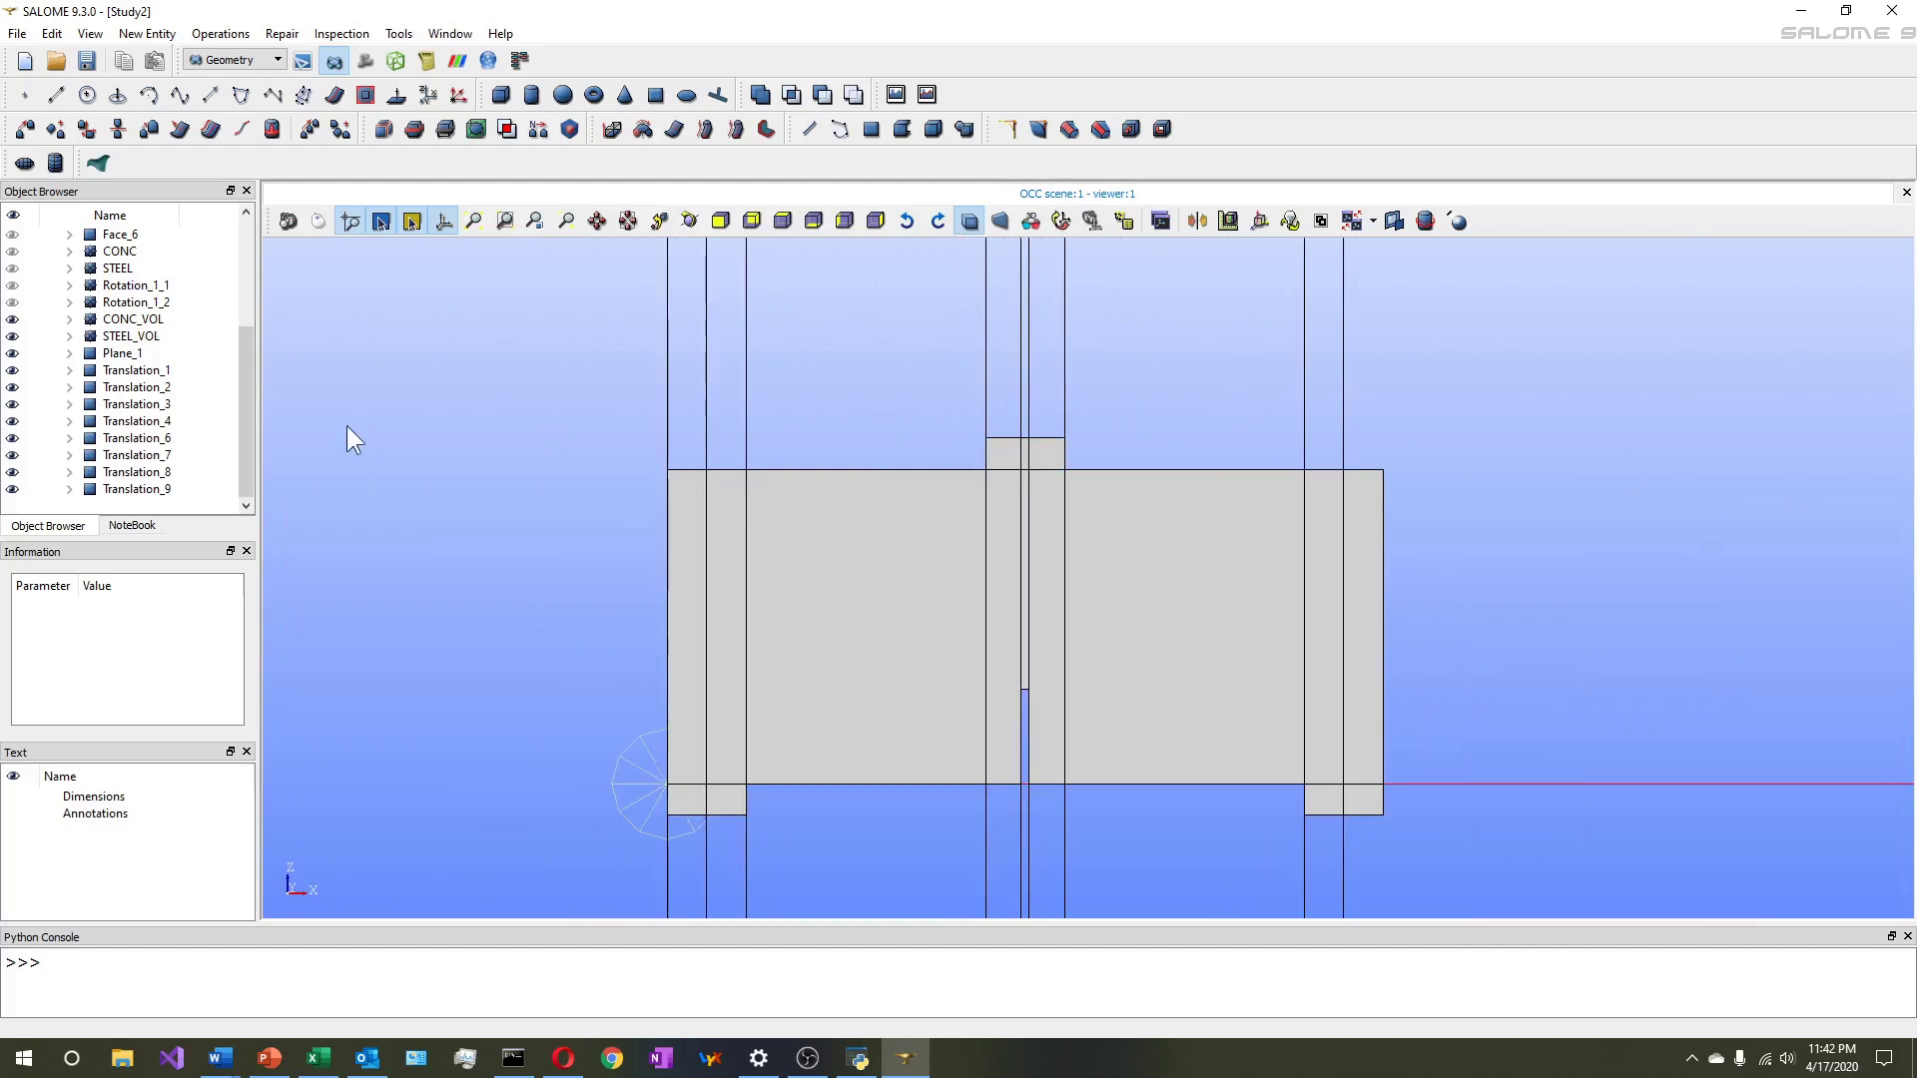
pyautogui.click(220, 33)
pyautogui.click(261, 136)
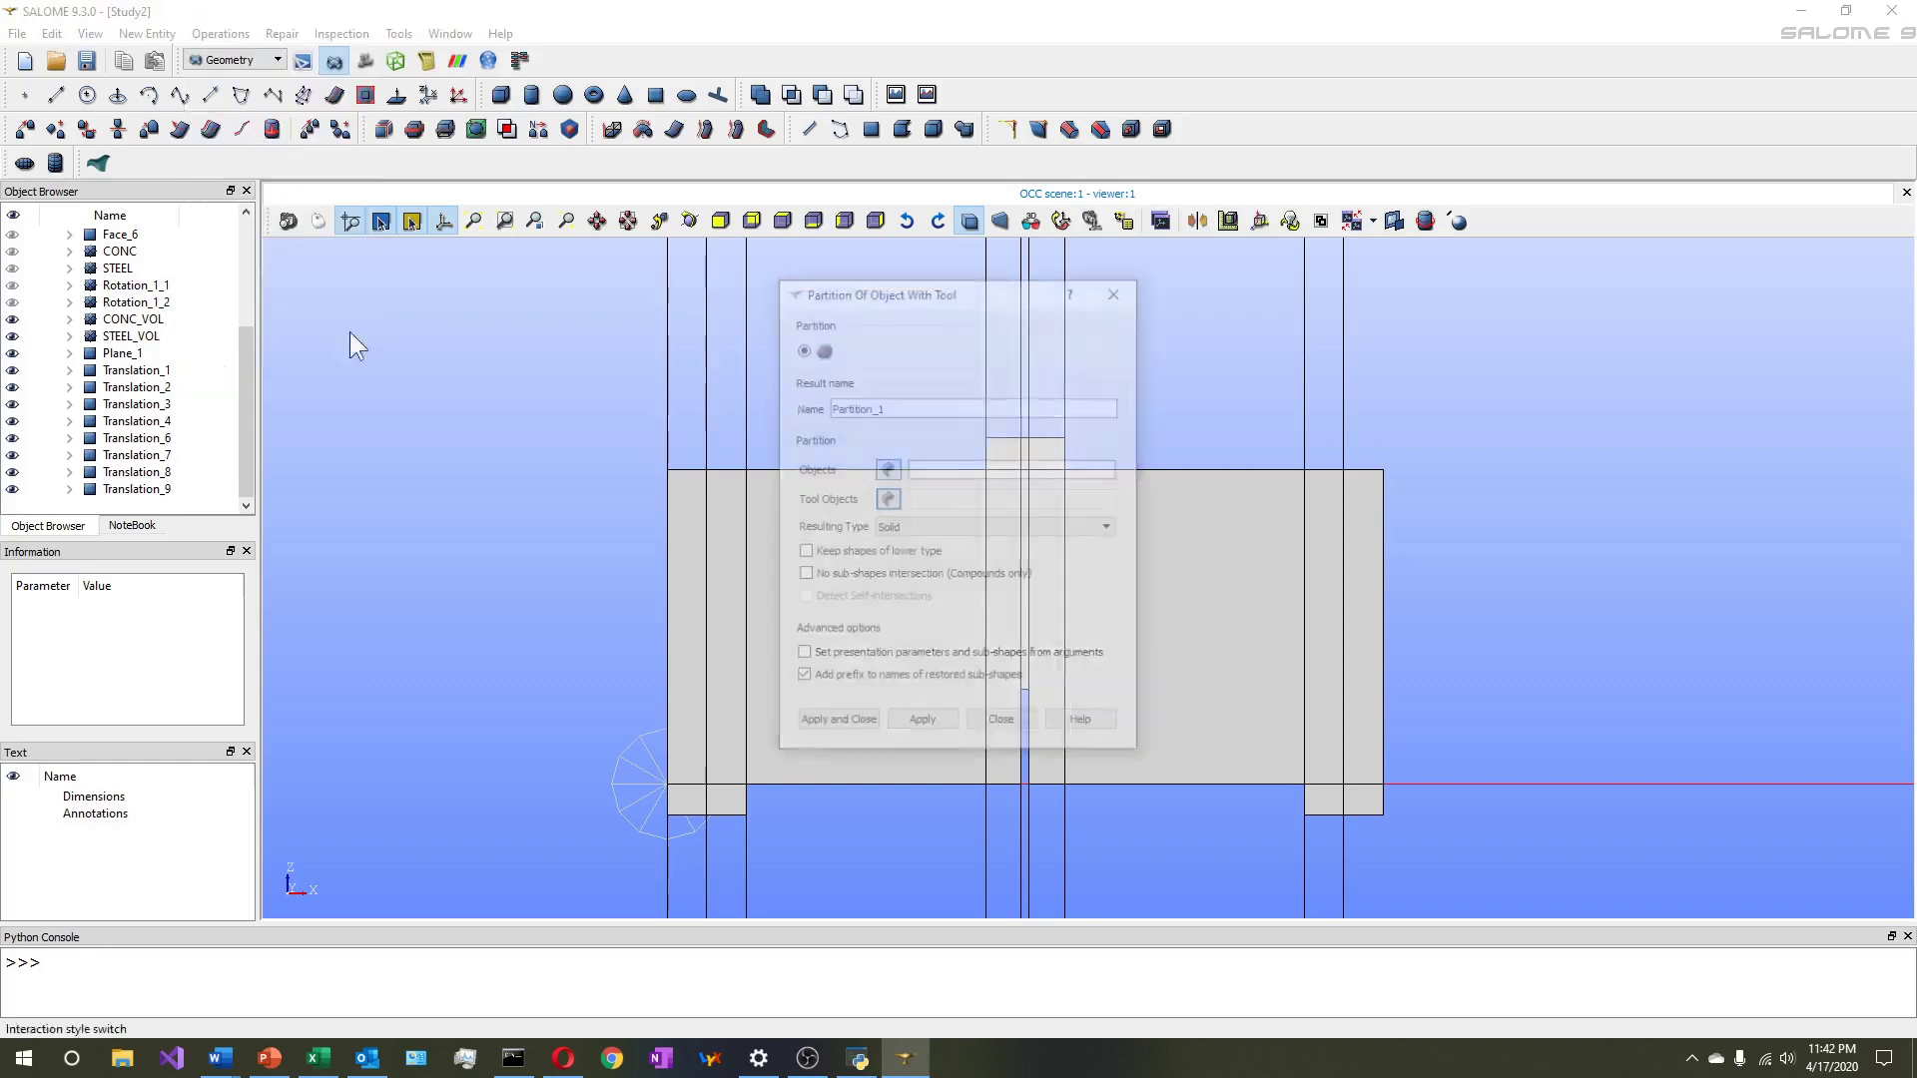
pyautogui.click(132, 319)
pyautogui.keyDown('ctrl'); pyautogui.click(131, 335); pyautogui.keyUp('ctrl')
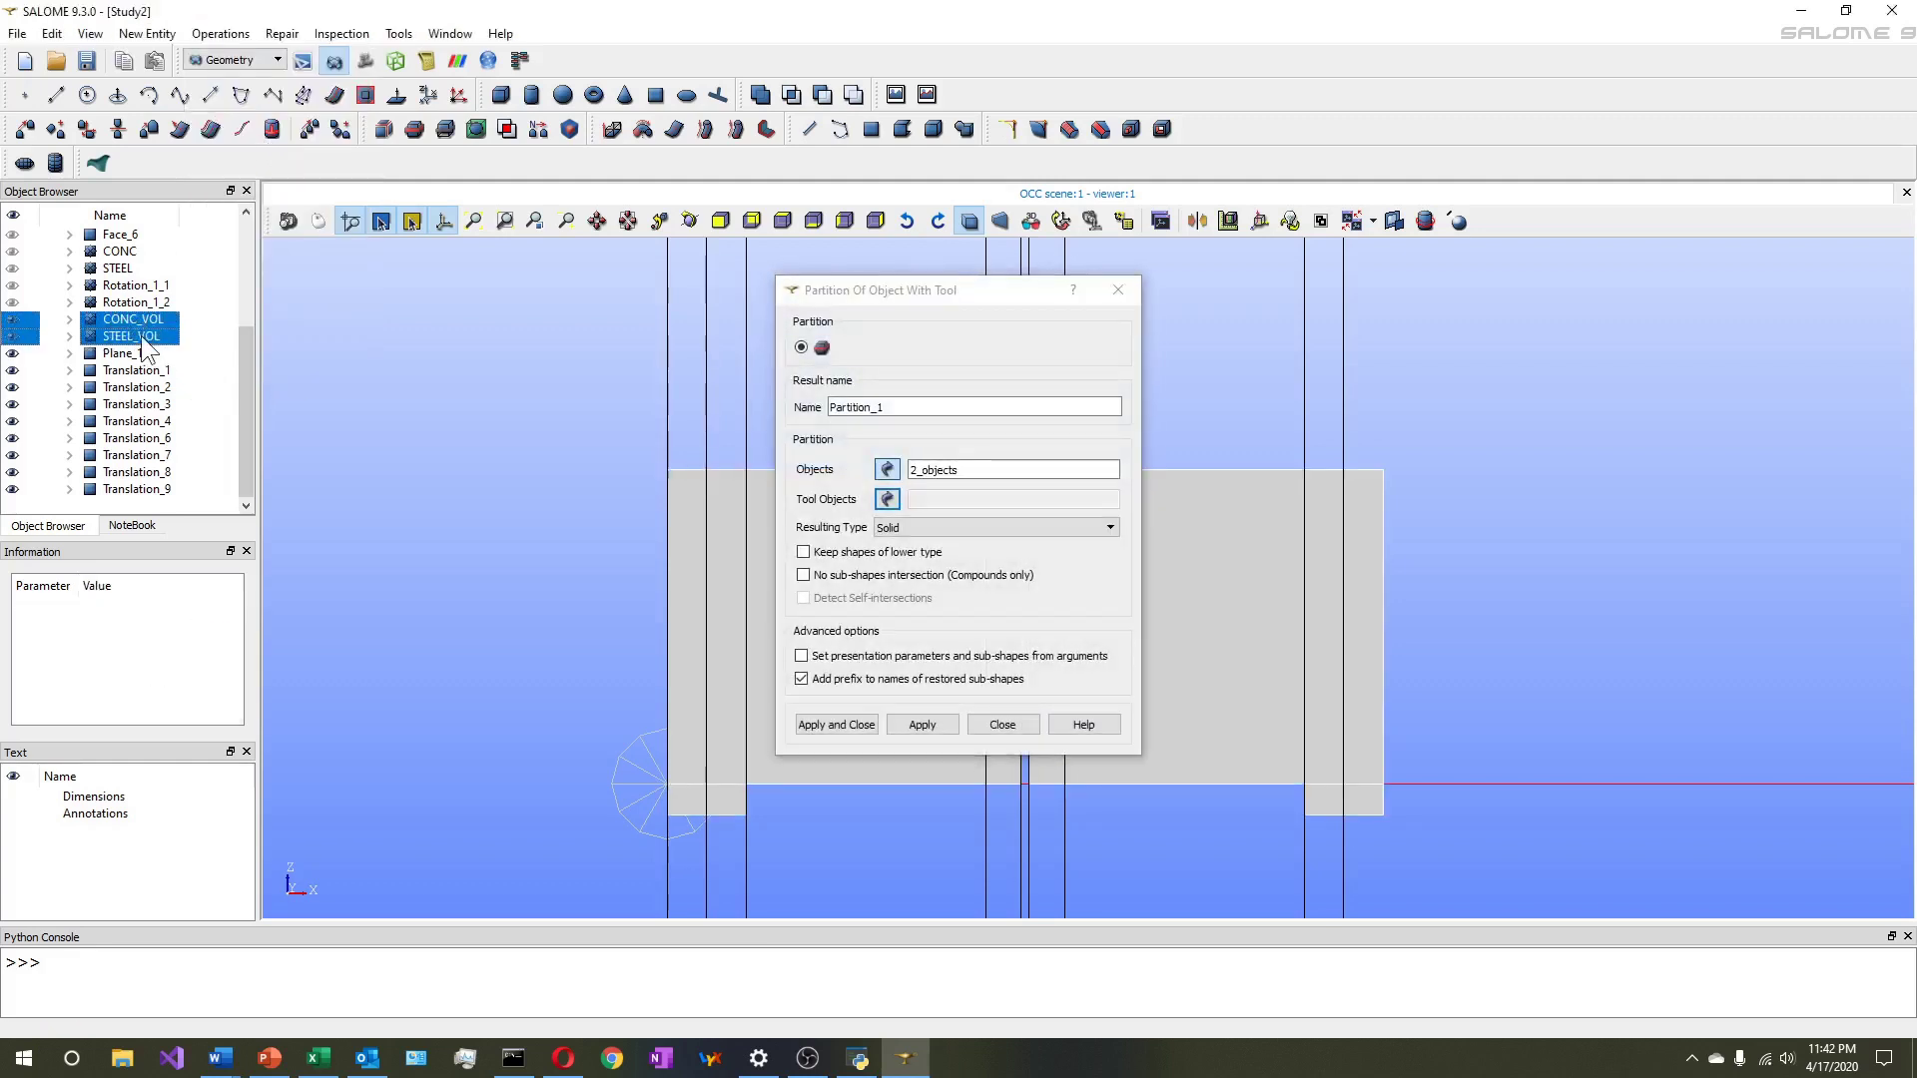
# Use Plane_1 and all its translated copies as tool objects, keep shapes of lower type, and create the partition as ALL_SOLID
pyautogui.click(886, 500)
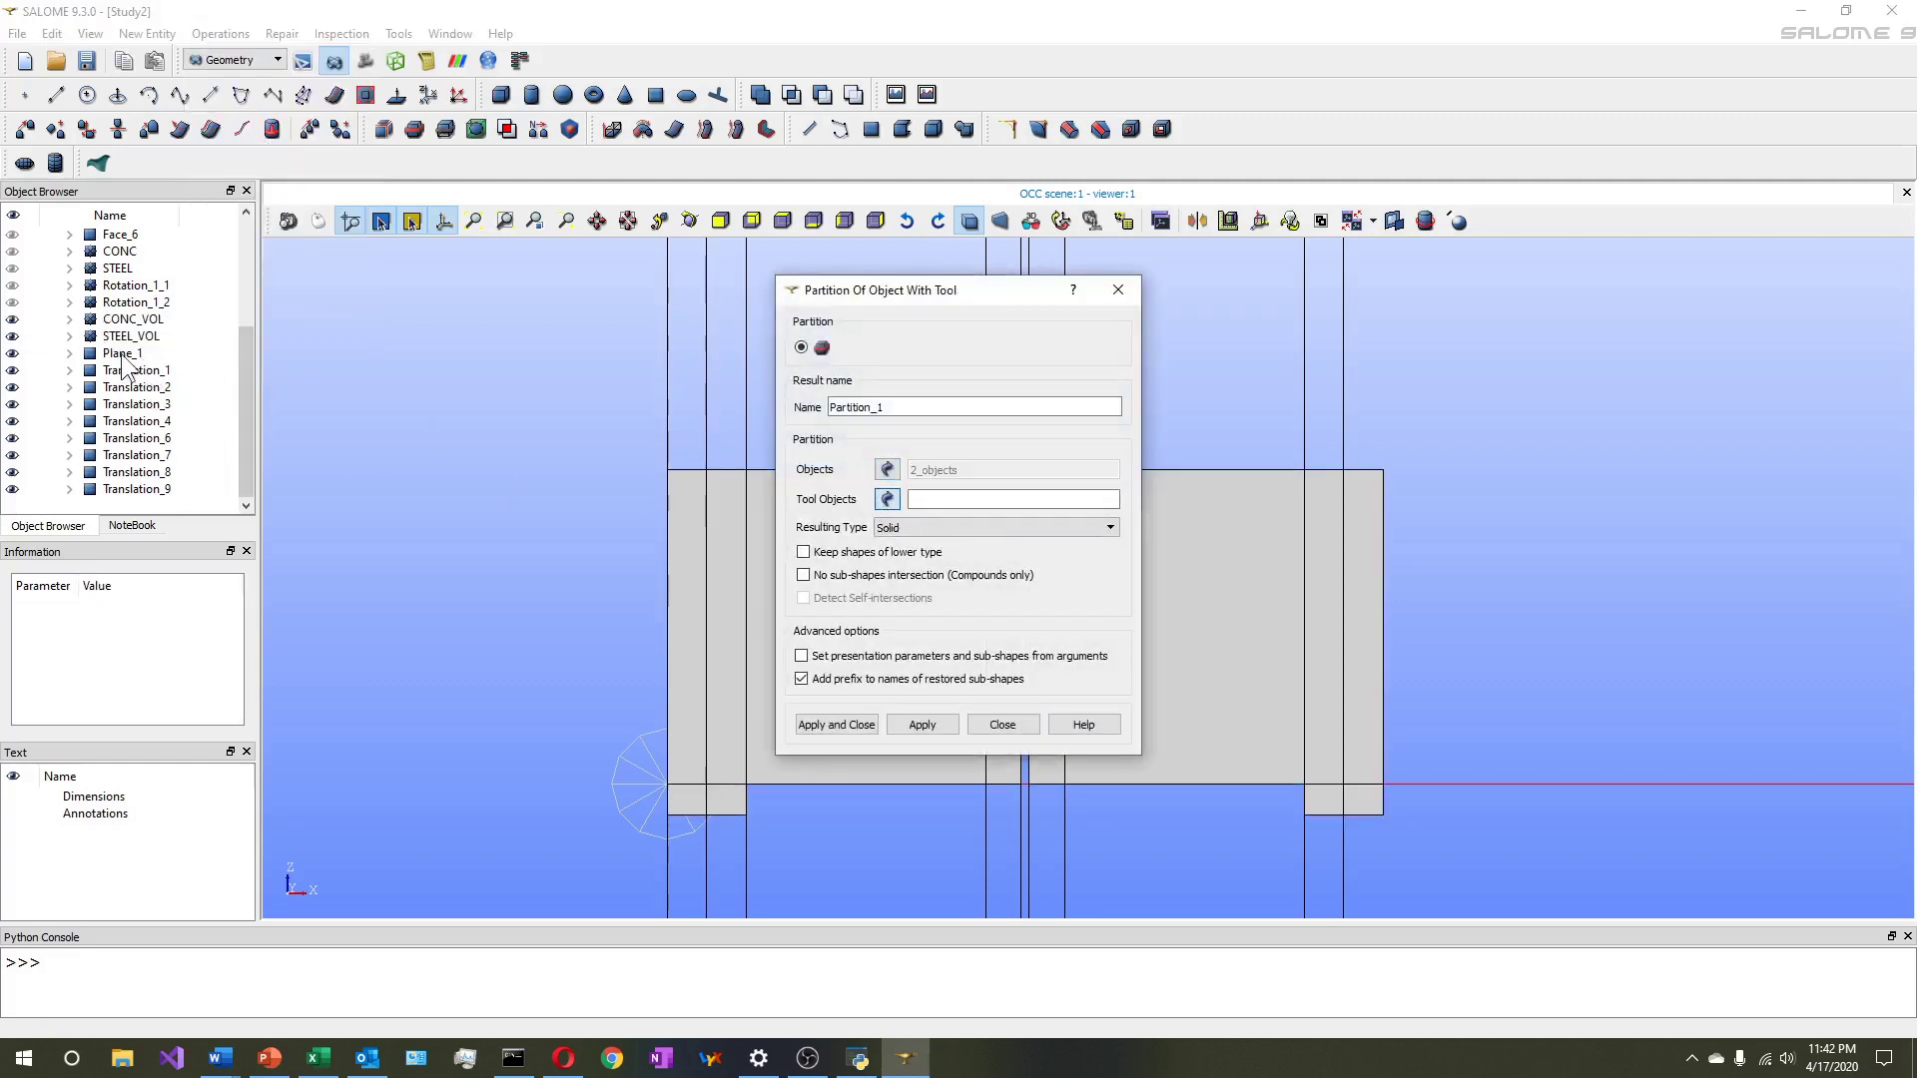
pyautogui.click(122, 353)
pyautogui.keyDown('shift'); pyautogui.click(140, 488); pyautogui.keyUp('shift')
pyautogui.click(907, 427)
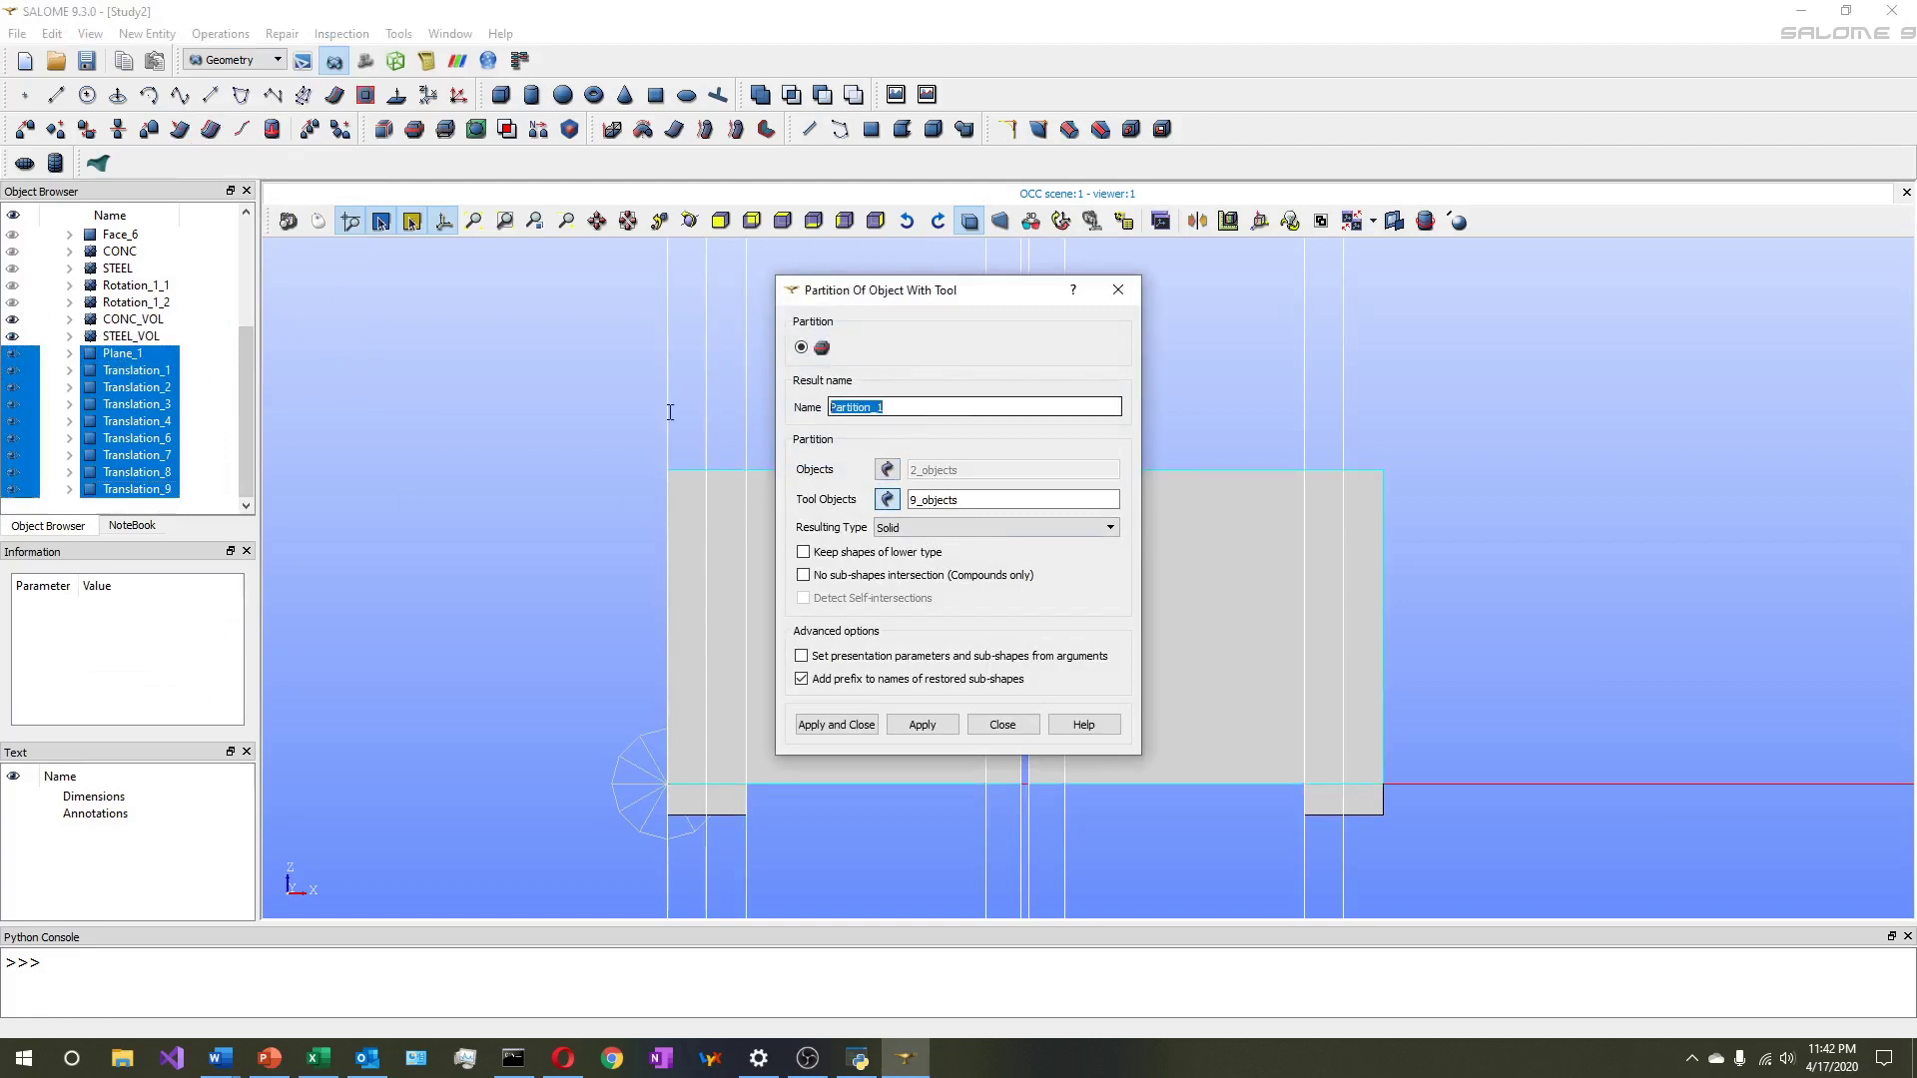
pyautogui.write('ALL_SOLID')
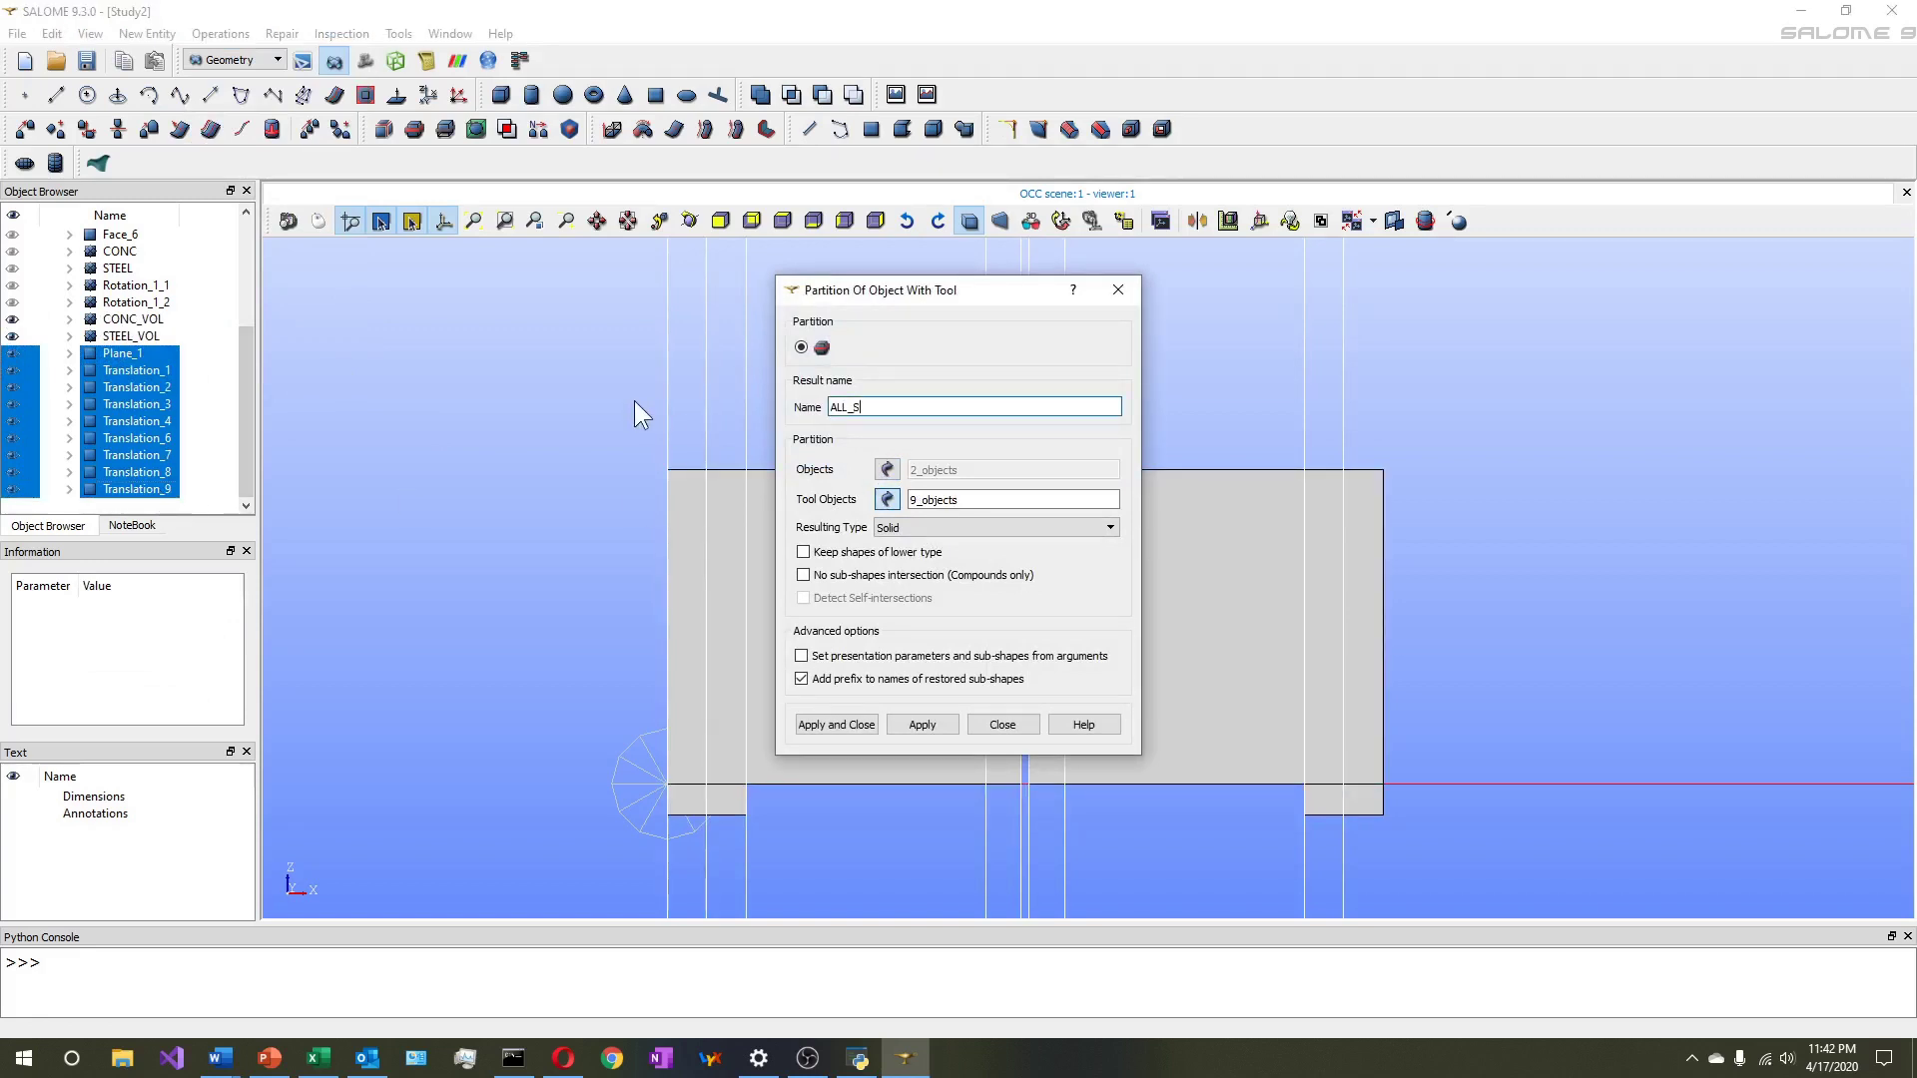
pyautogui.click(891, 554)
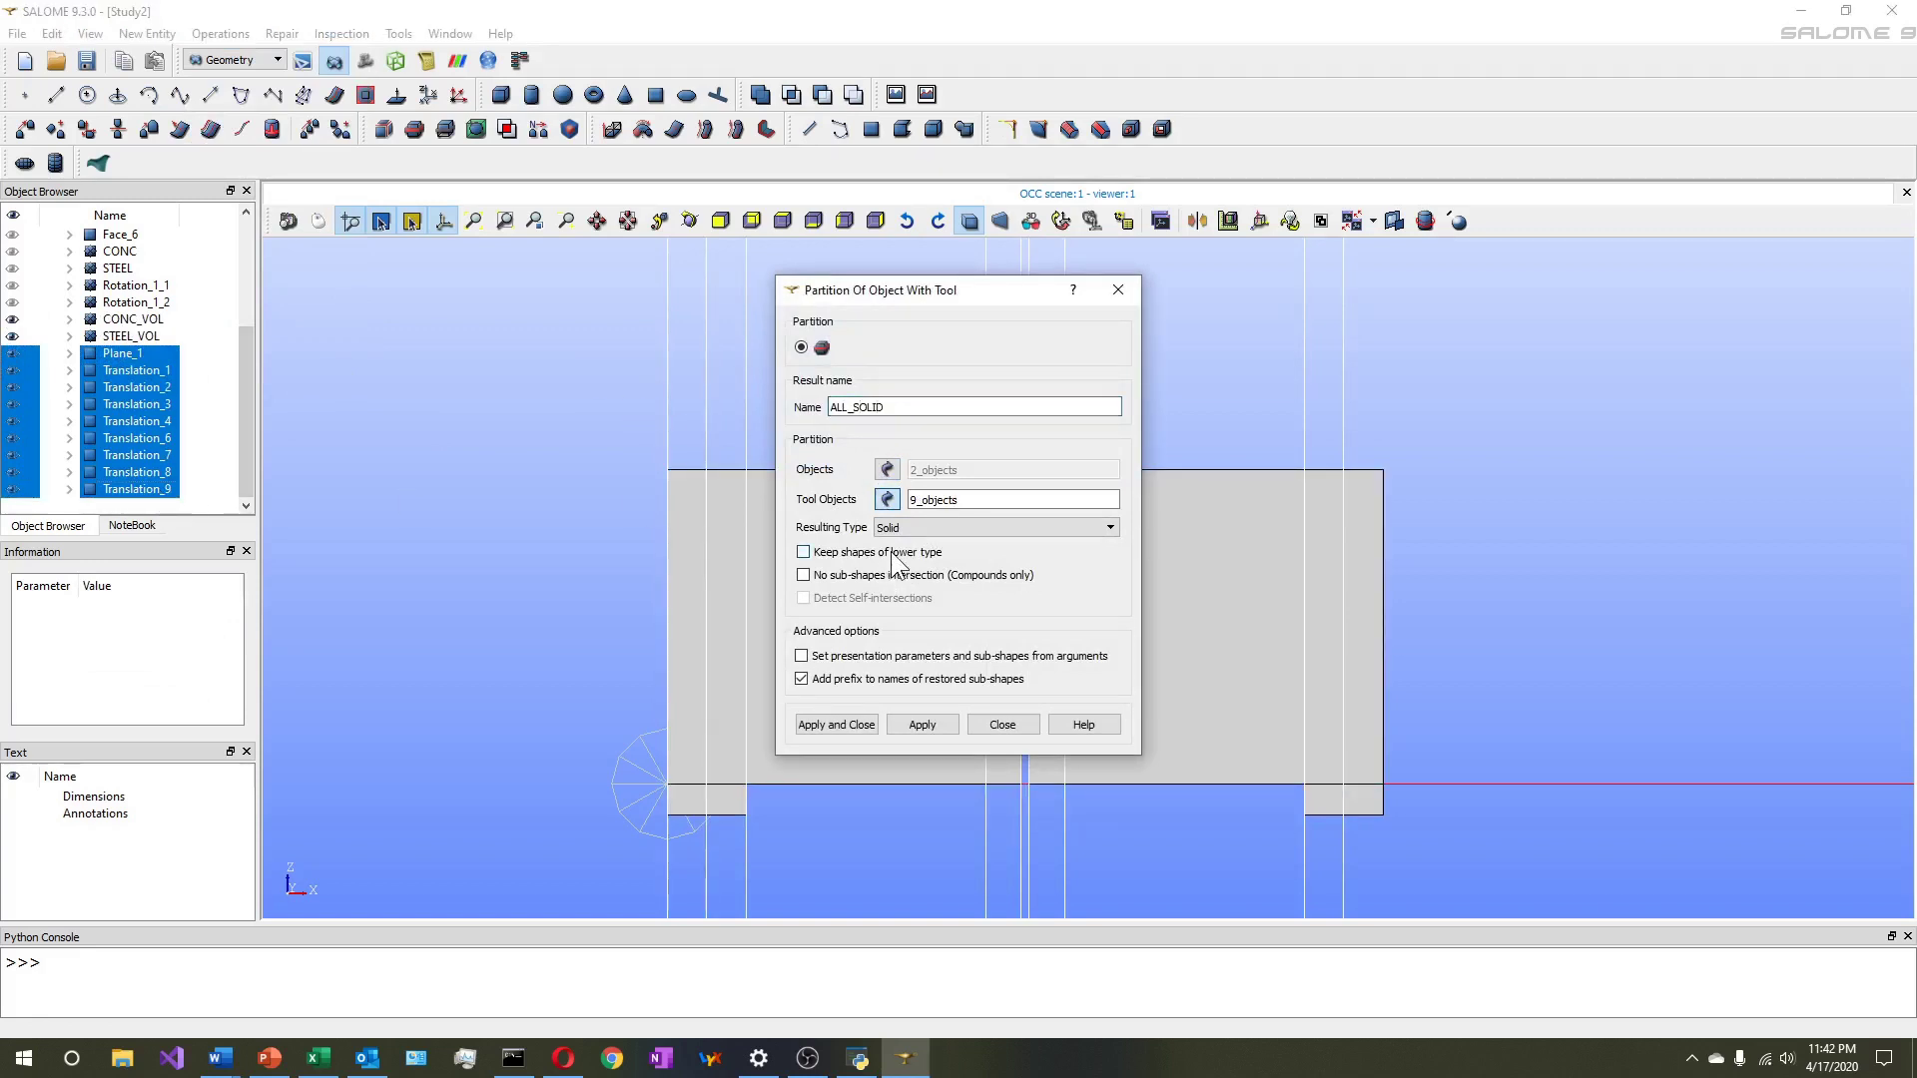
pyautogui.click(828, 726)
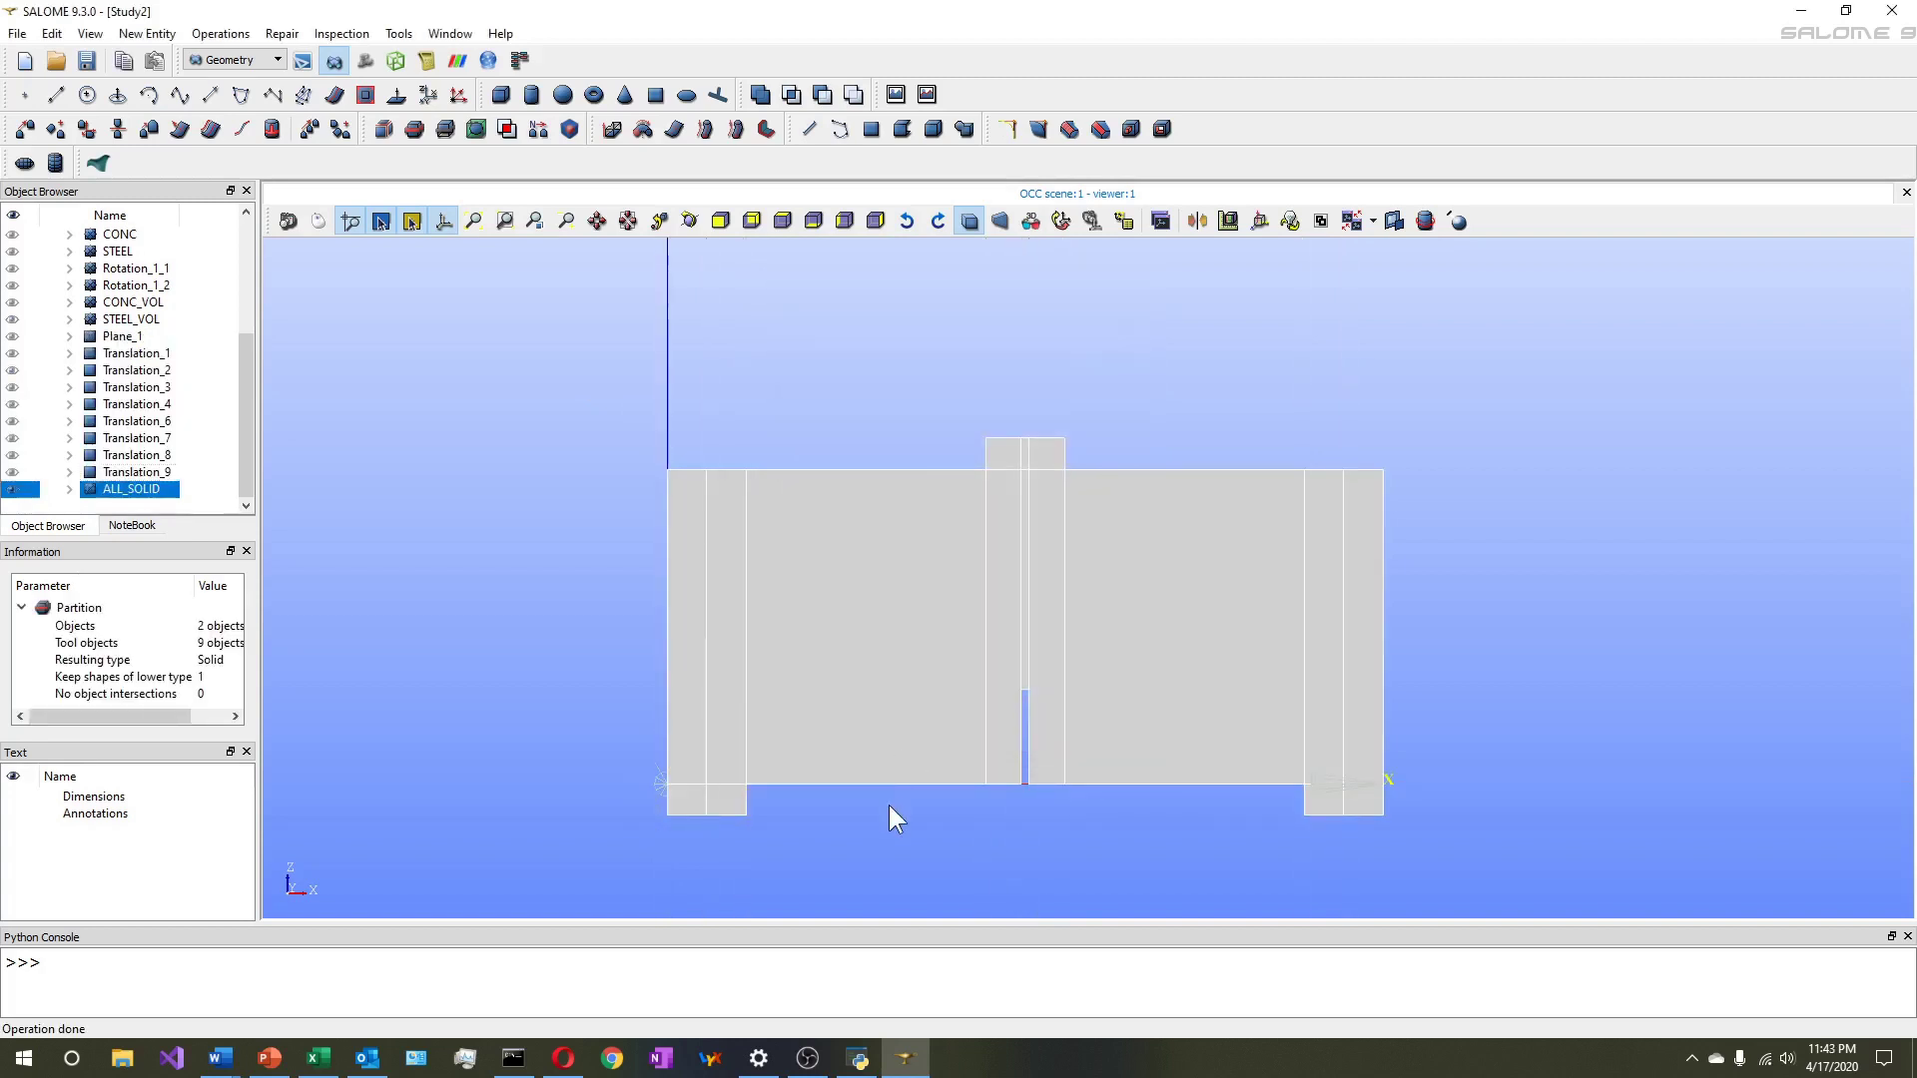
# Examine the partitioned beam and steel plates from an angle in perspective projection
pyautogui.click(889, 804)
pyautogui.scroll(-2, 888, 802)
pyautogui.scroll(2, 907, 748)
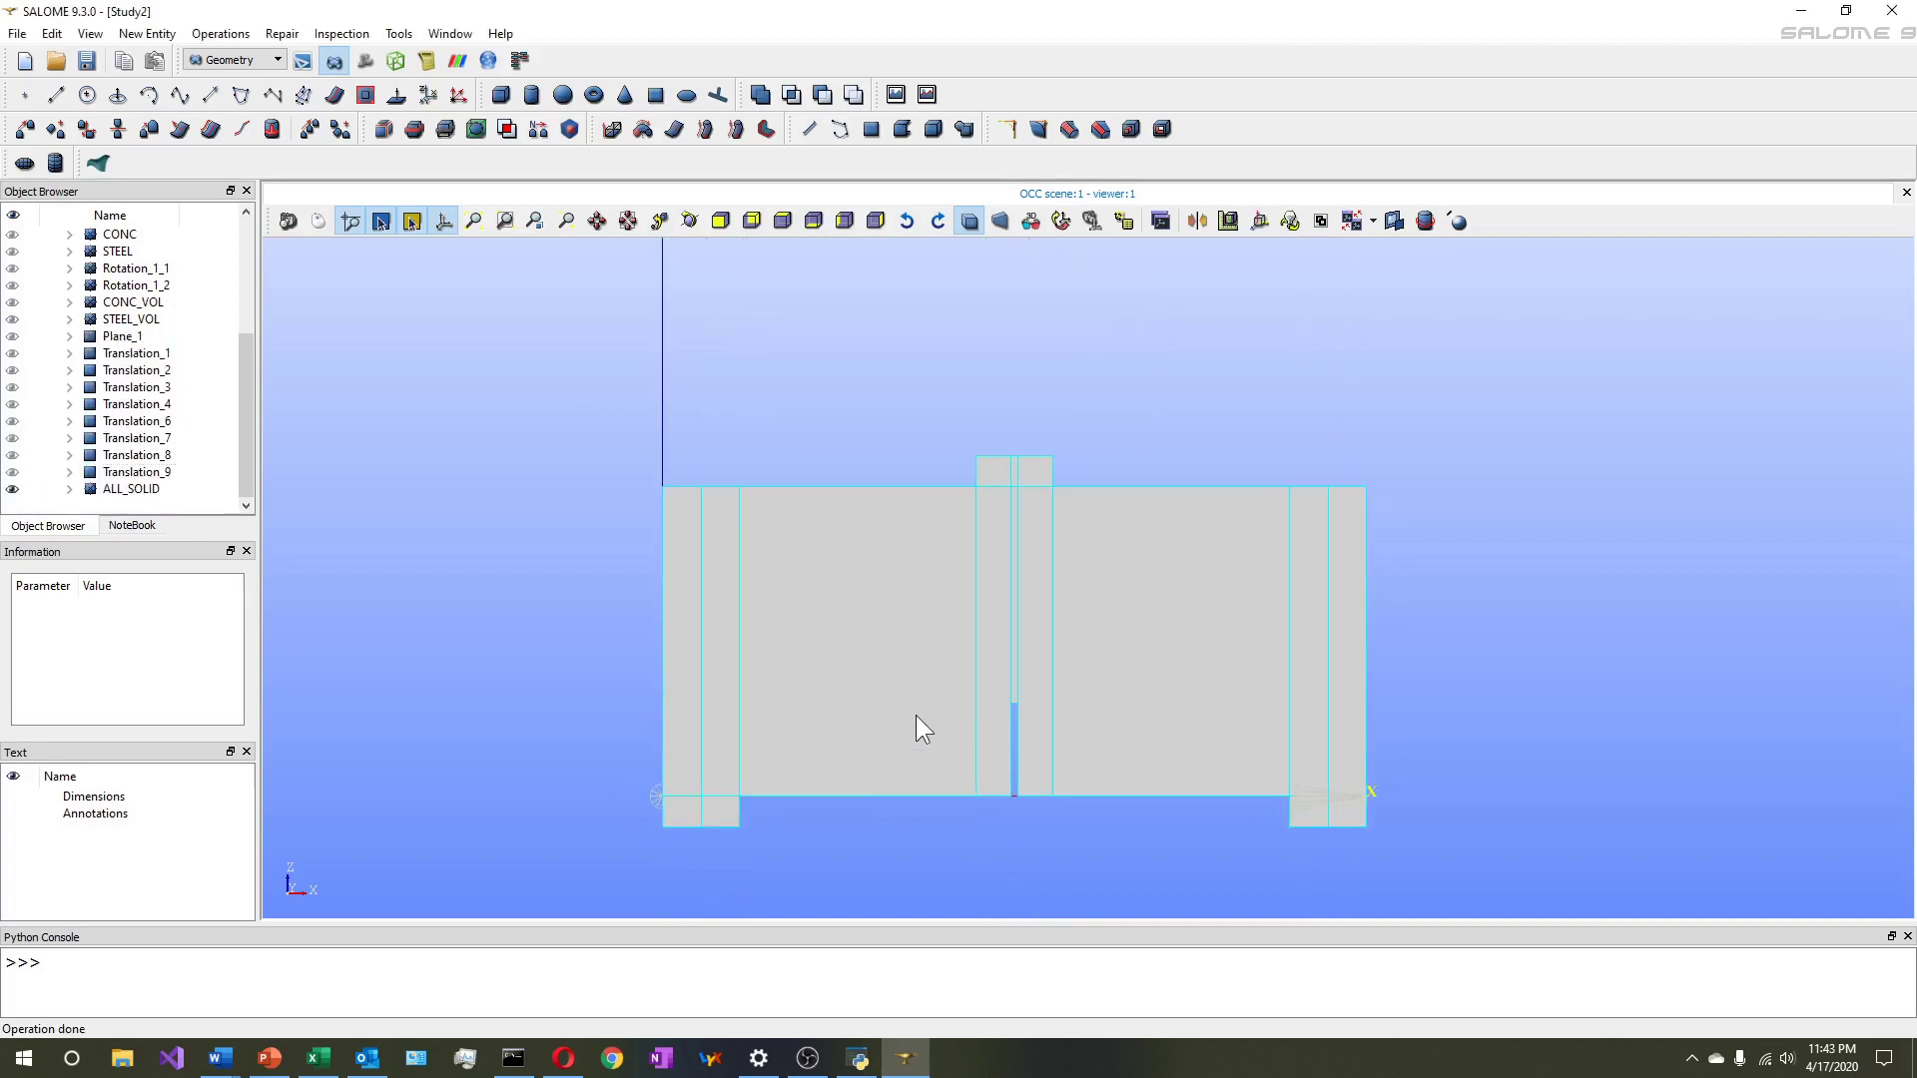
pyautogui.click(687, 226)
pyautogui.moveTo(1078, 644); pyautogui.dragTo(930, 661)
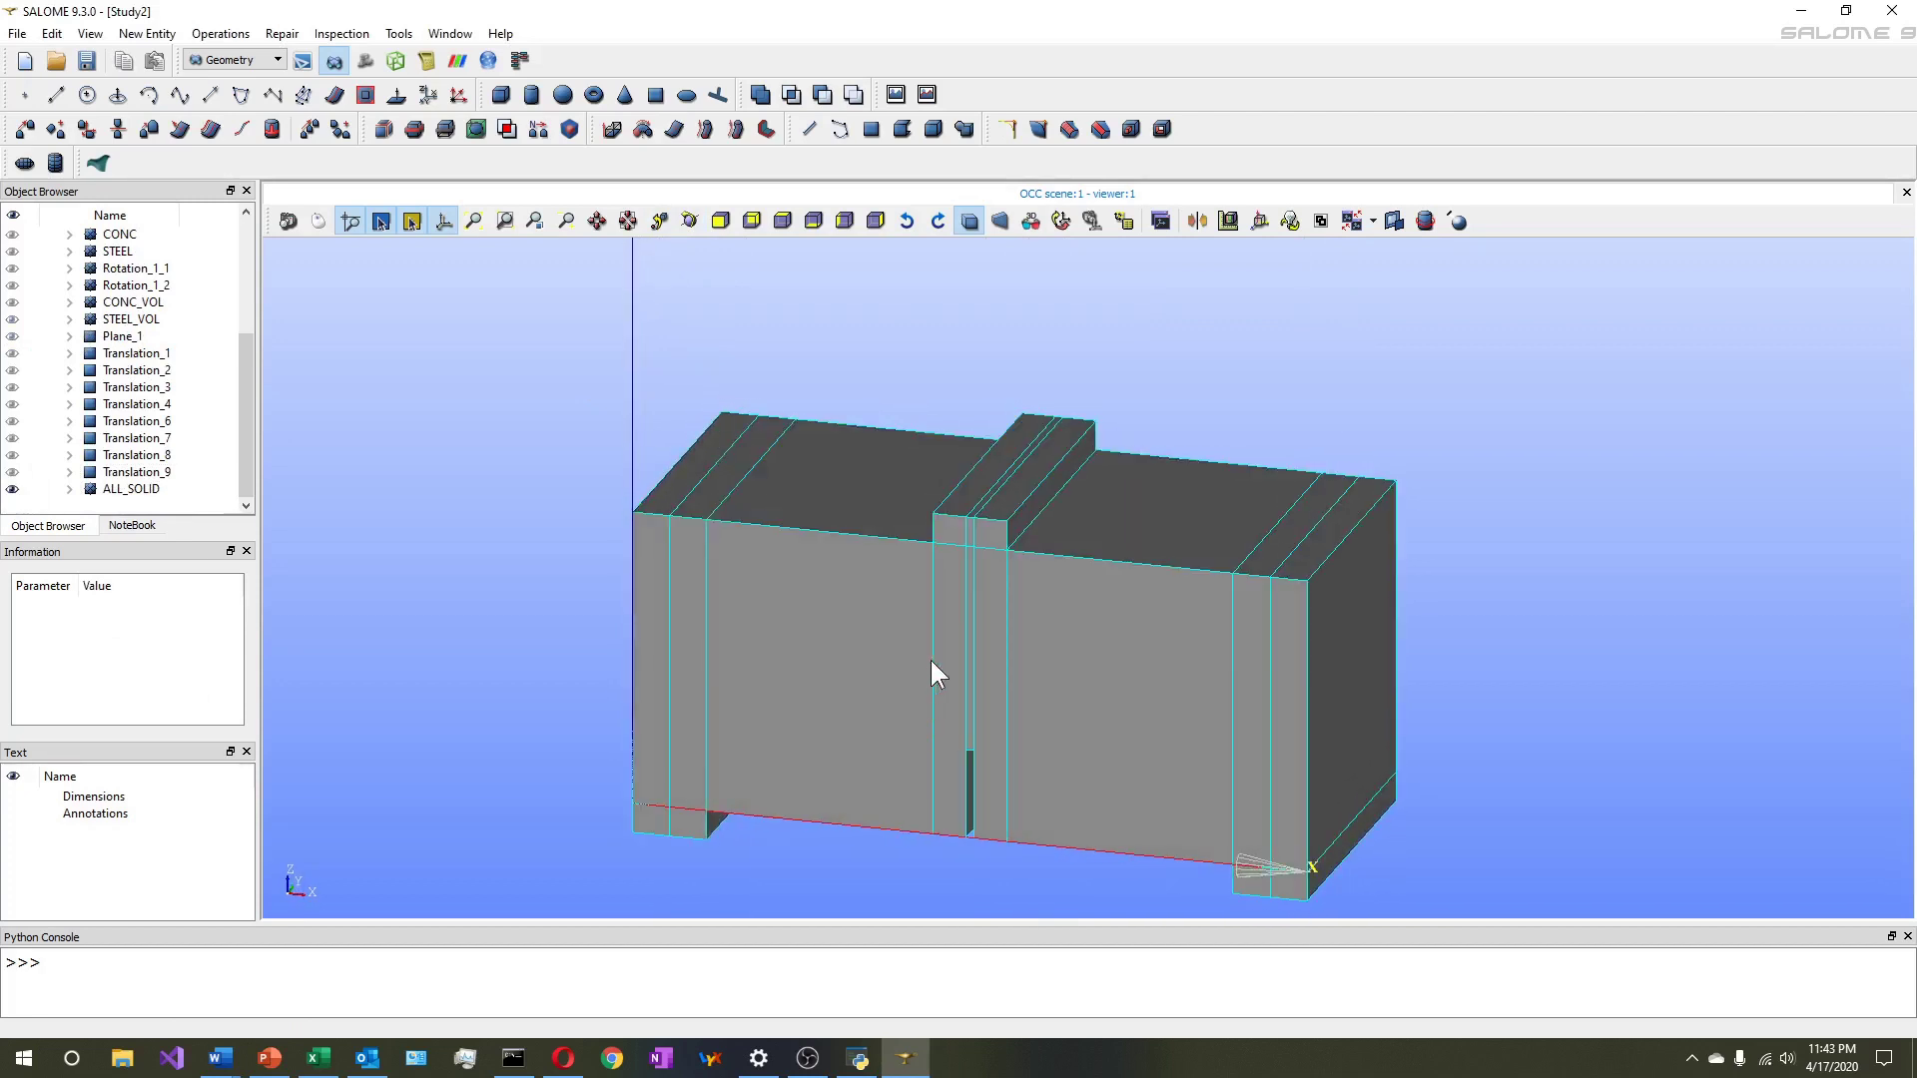
pyautogui.click(1001, 219)
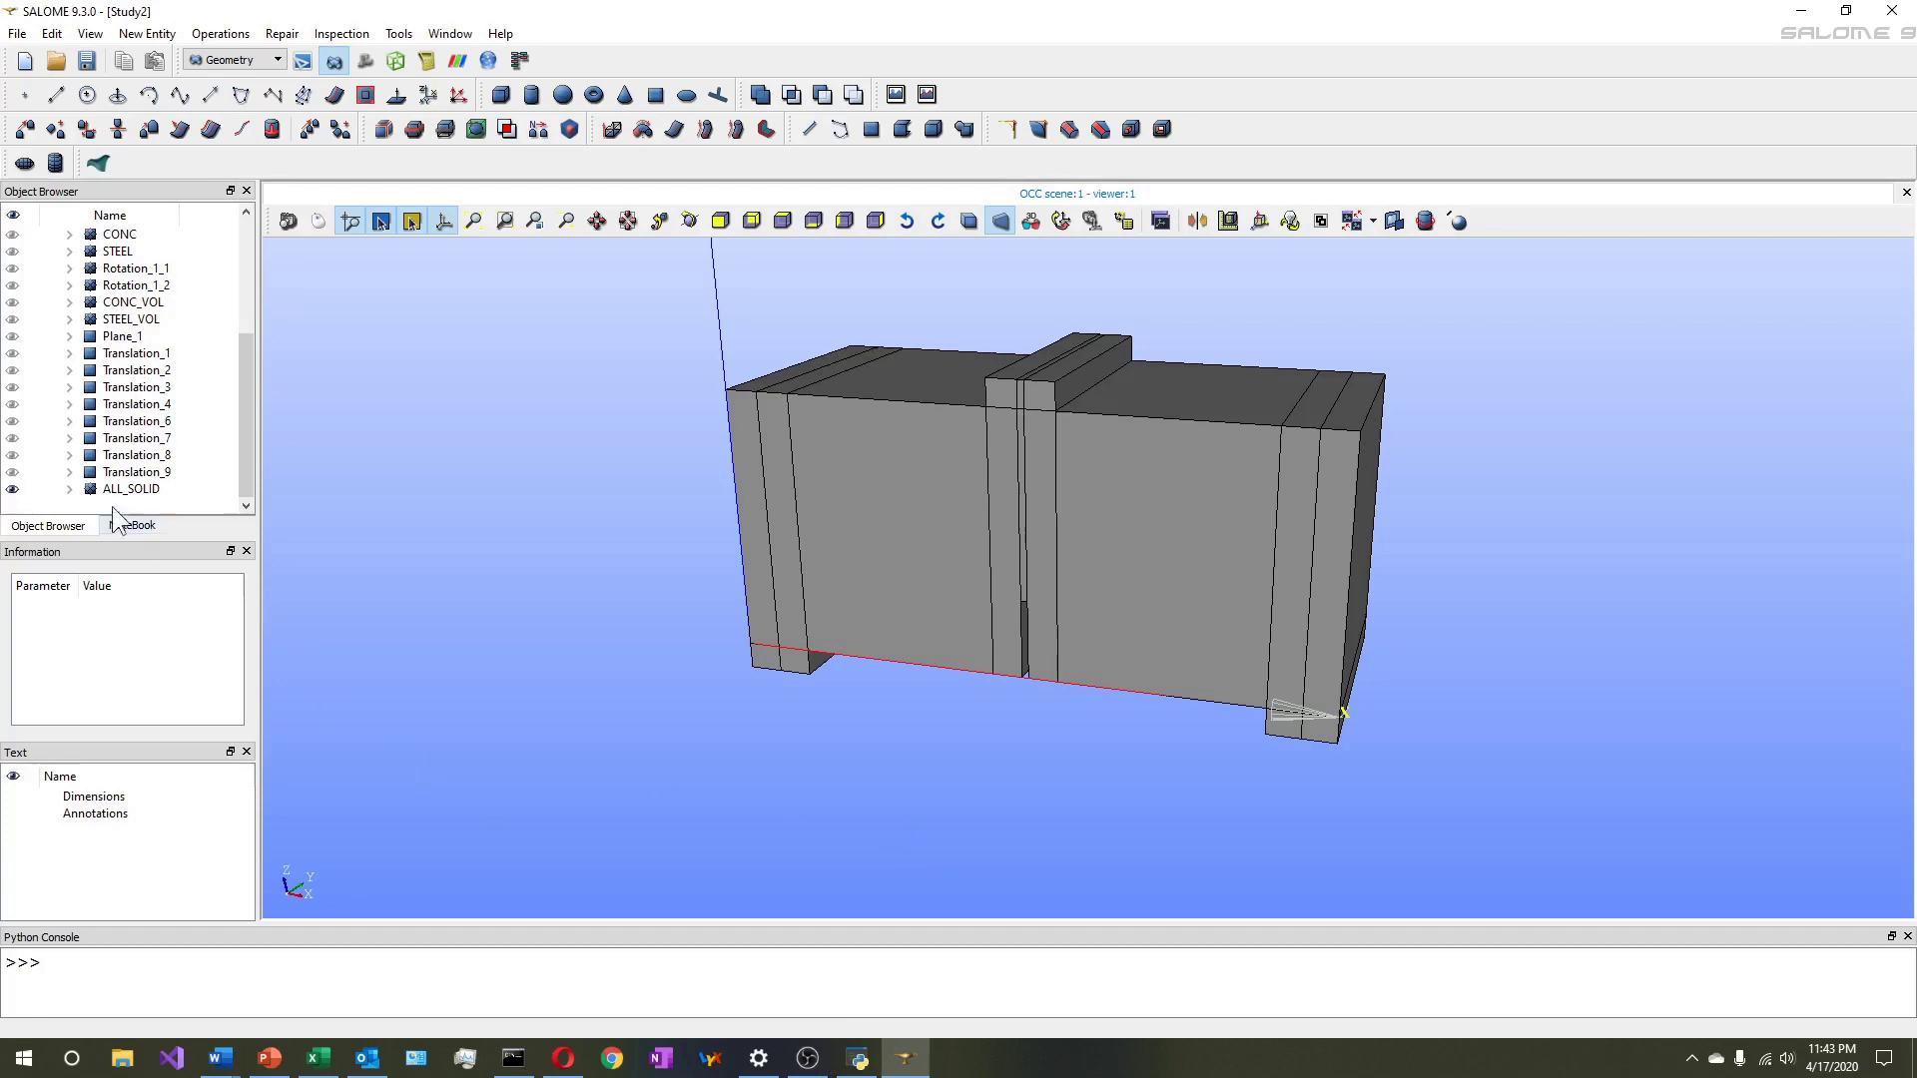
# Set up a new solid-type group named CONC with ALL_SOLID as its main shape
pyautogui.click(69, 488)
pyautogui.click(129, 486)
pyautogui.scroll(-2, 182, 483)
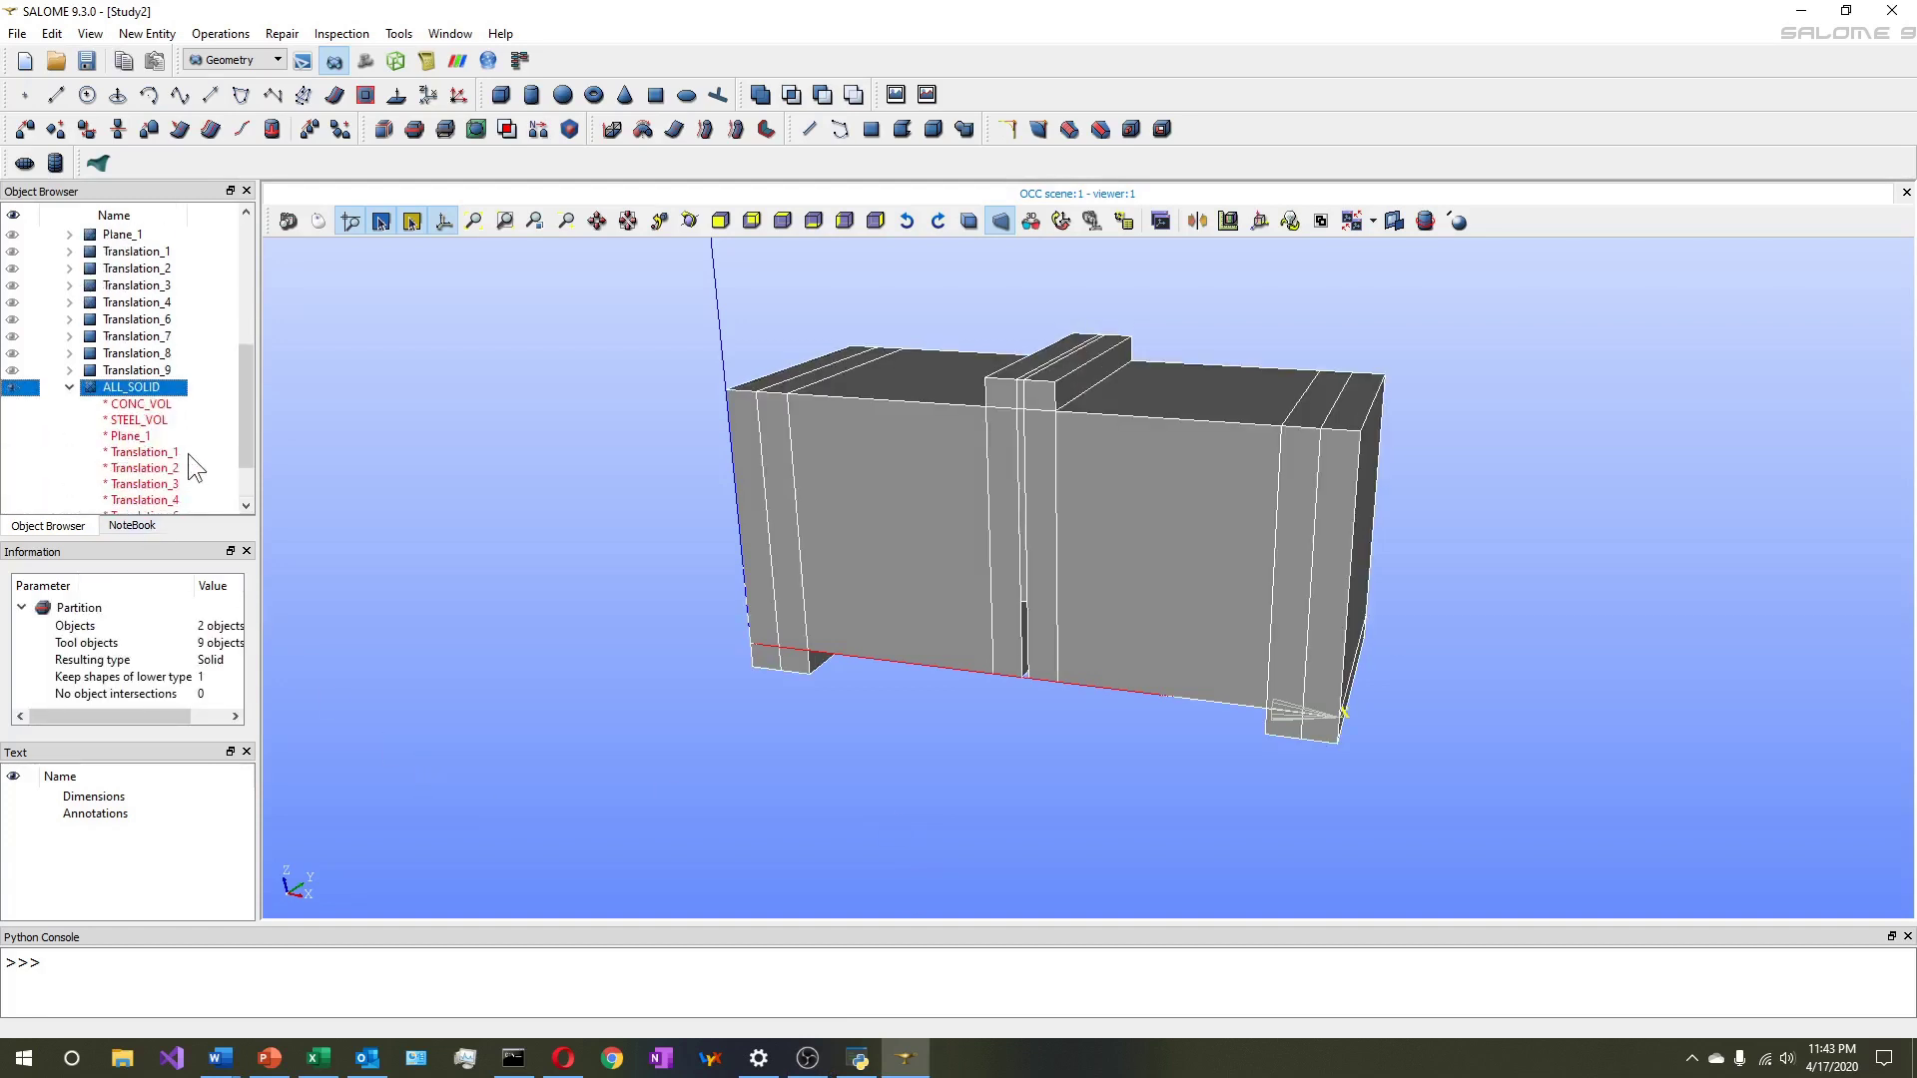
pyautogui.click(147, 33)
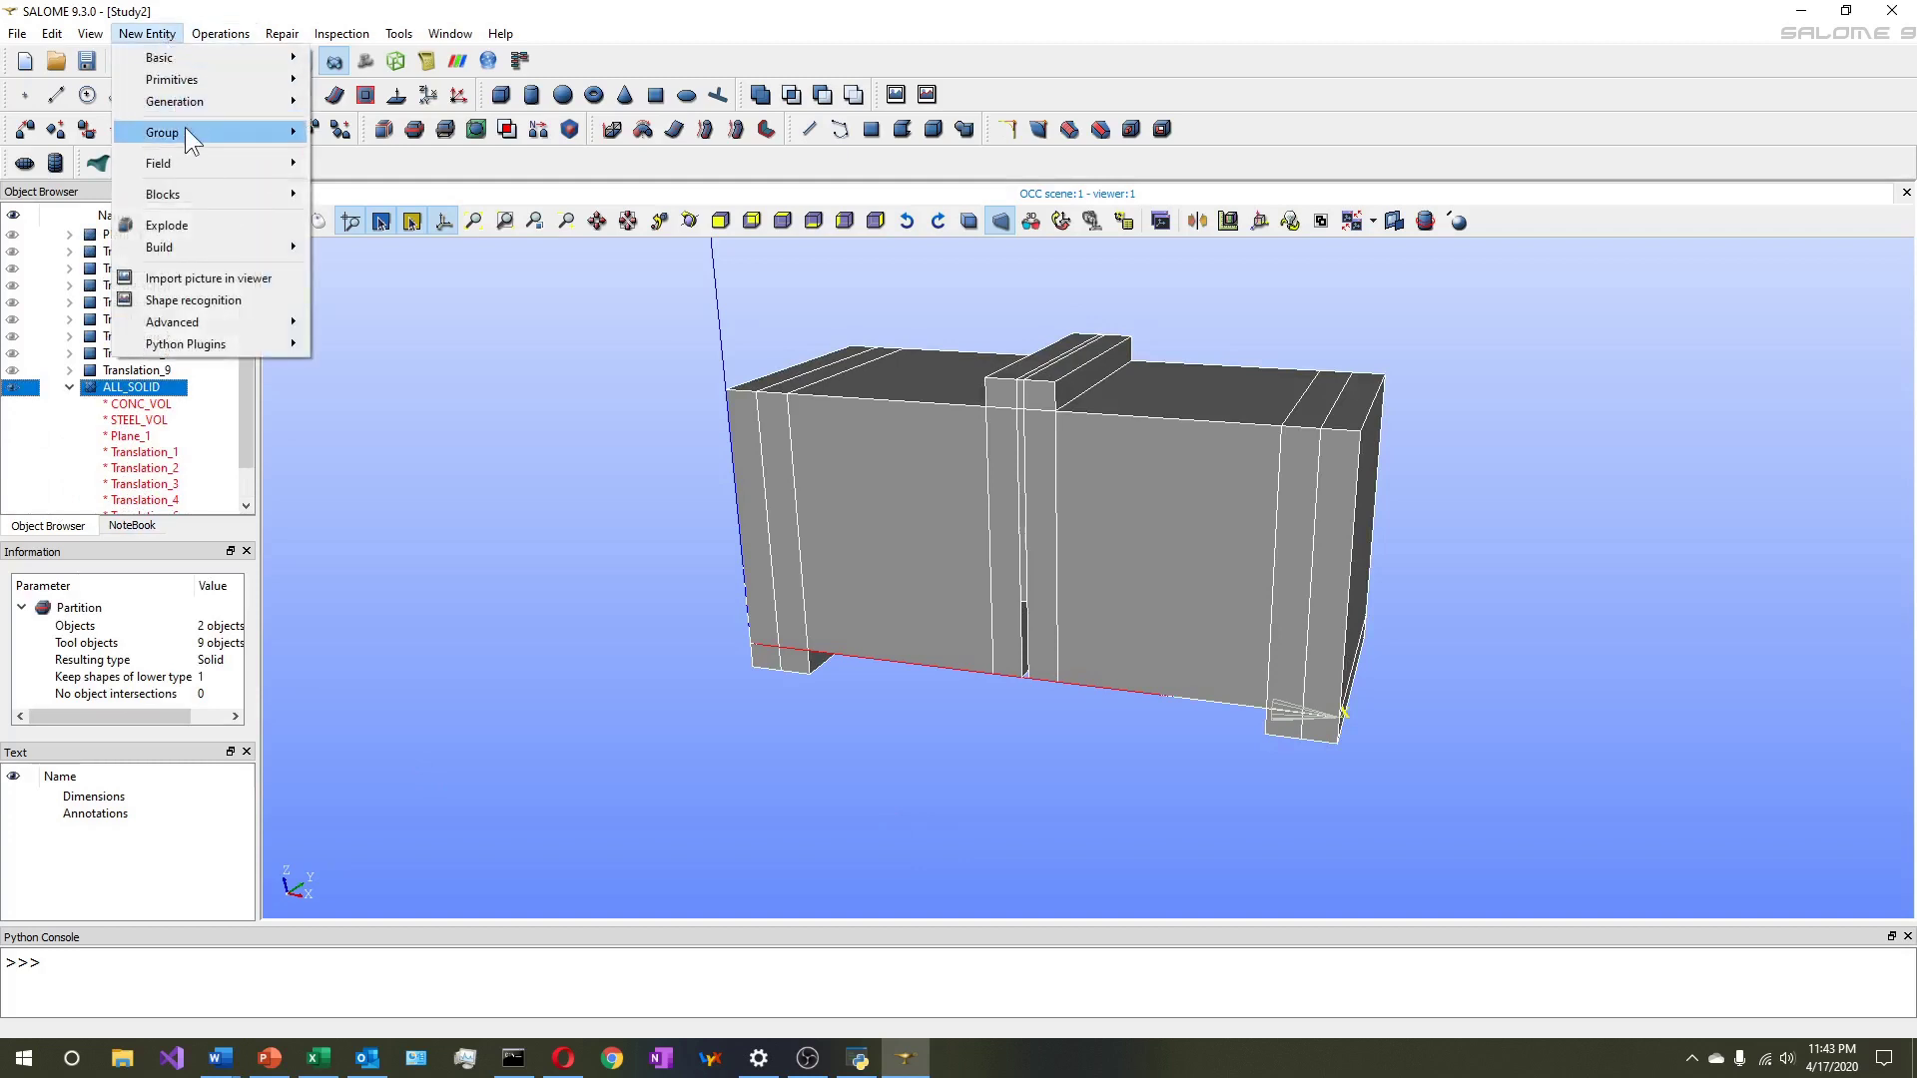
pyautogui.moveTo(186, 136)
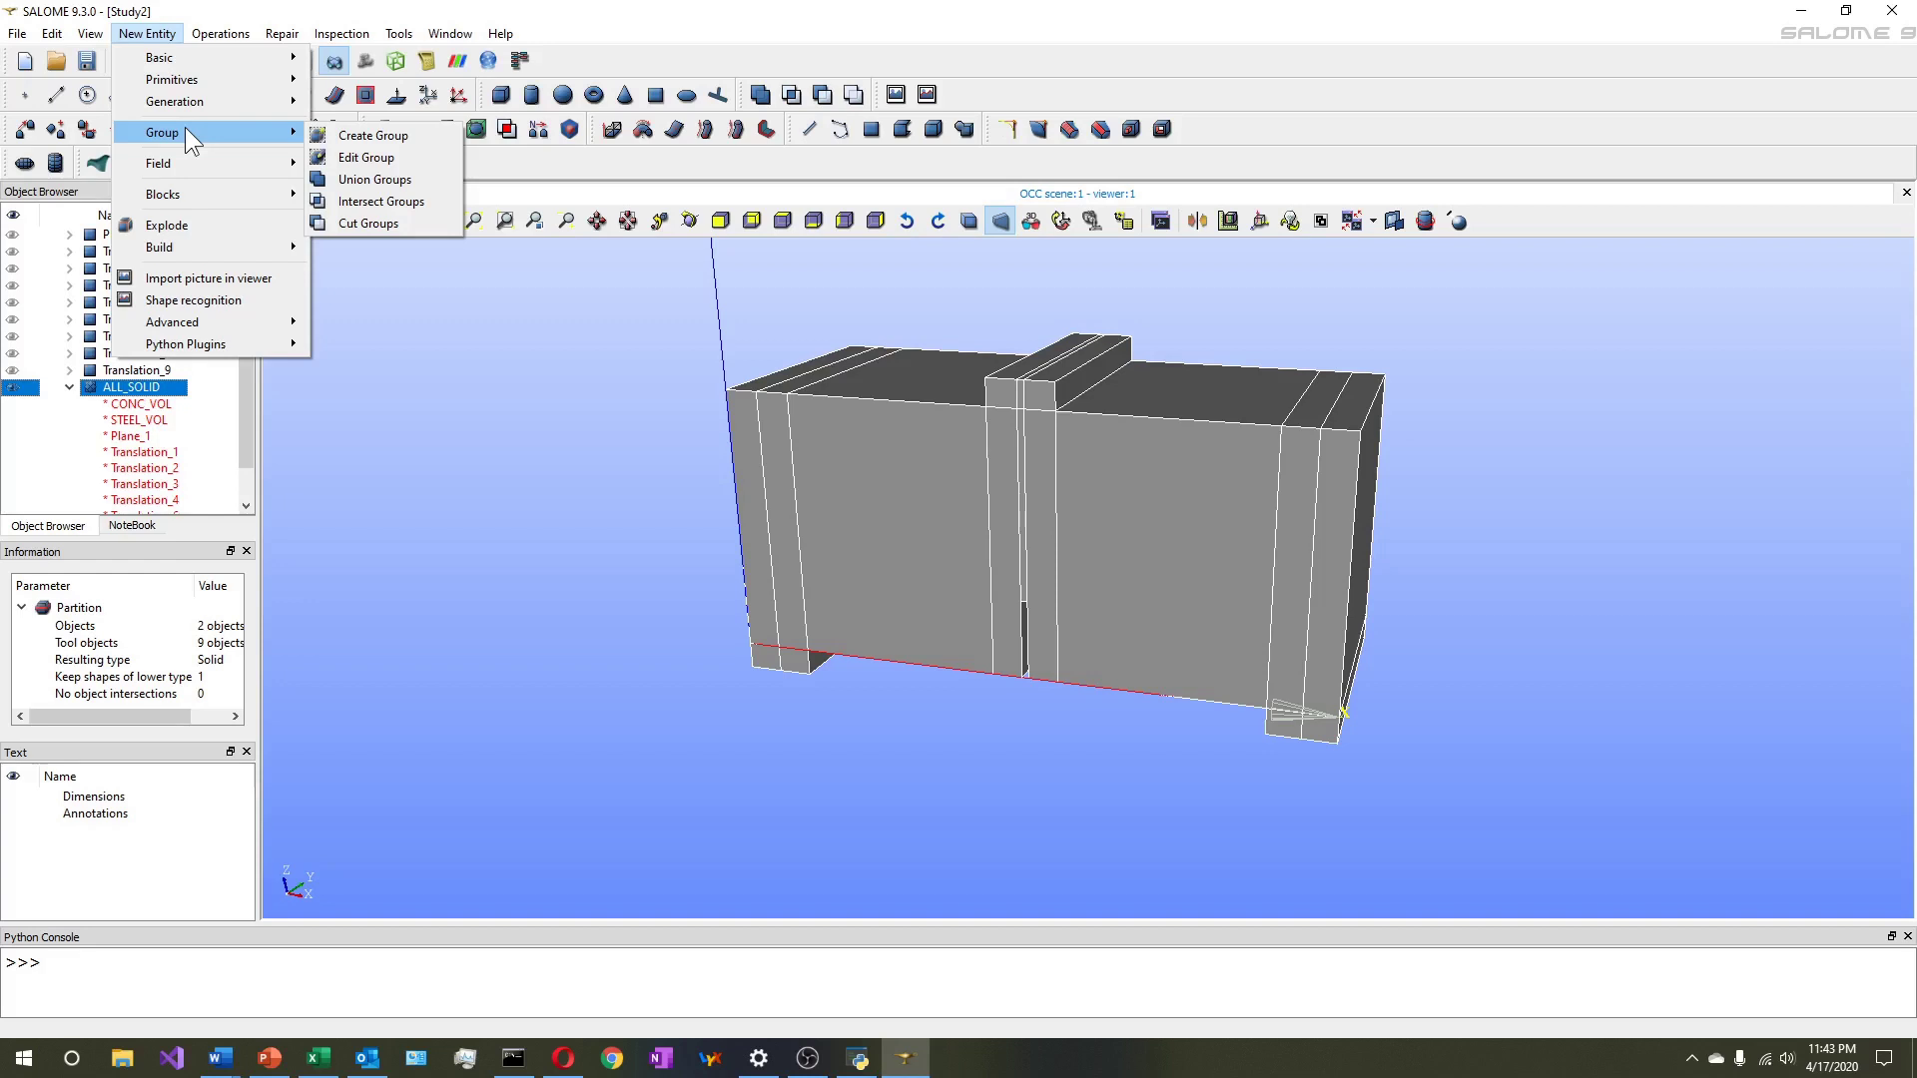
pyautogui.click(383, 140)
pyautogui.doubleClick(891, 349)
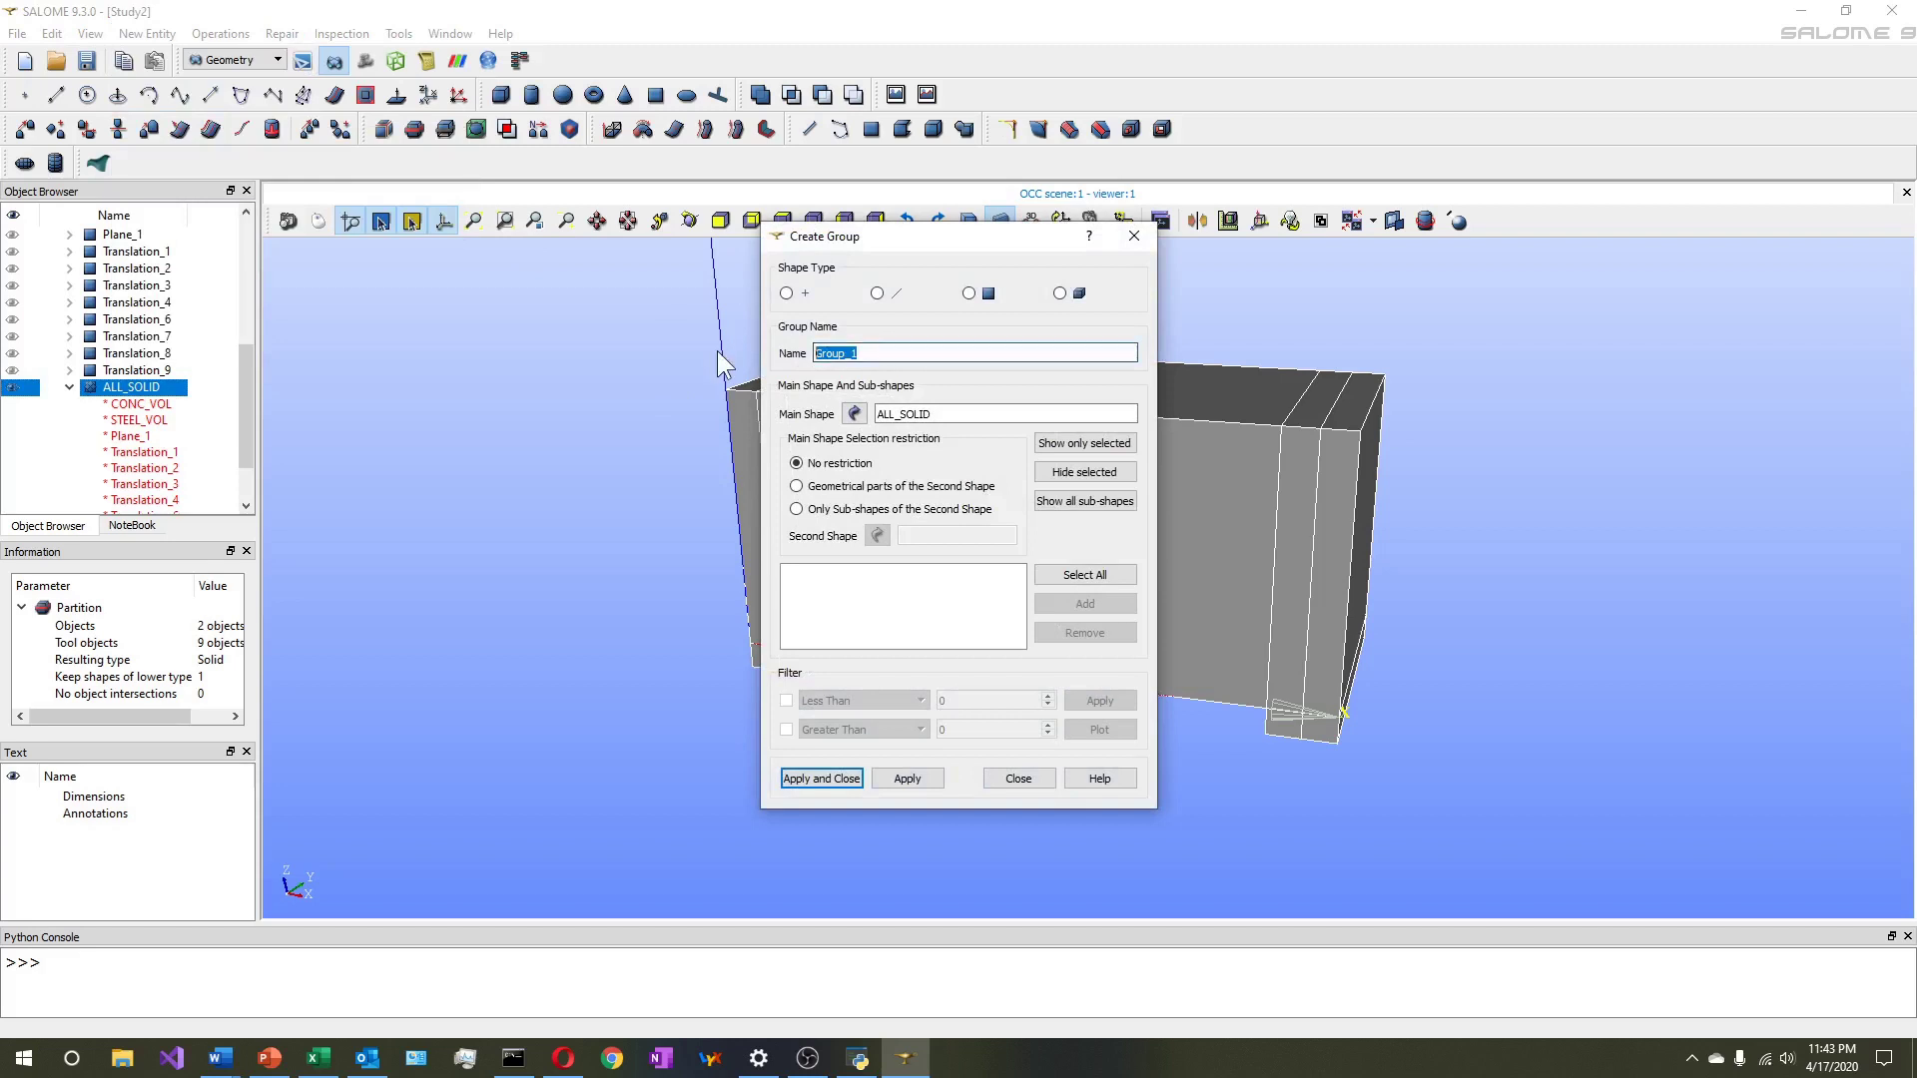
pyautogui.write('CONC')
pyautogui.moveTo(1010, 243); pyautogui.dragTo(724, 216)
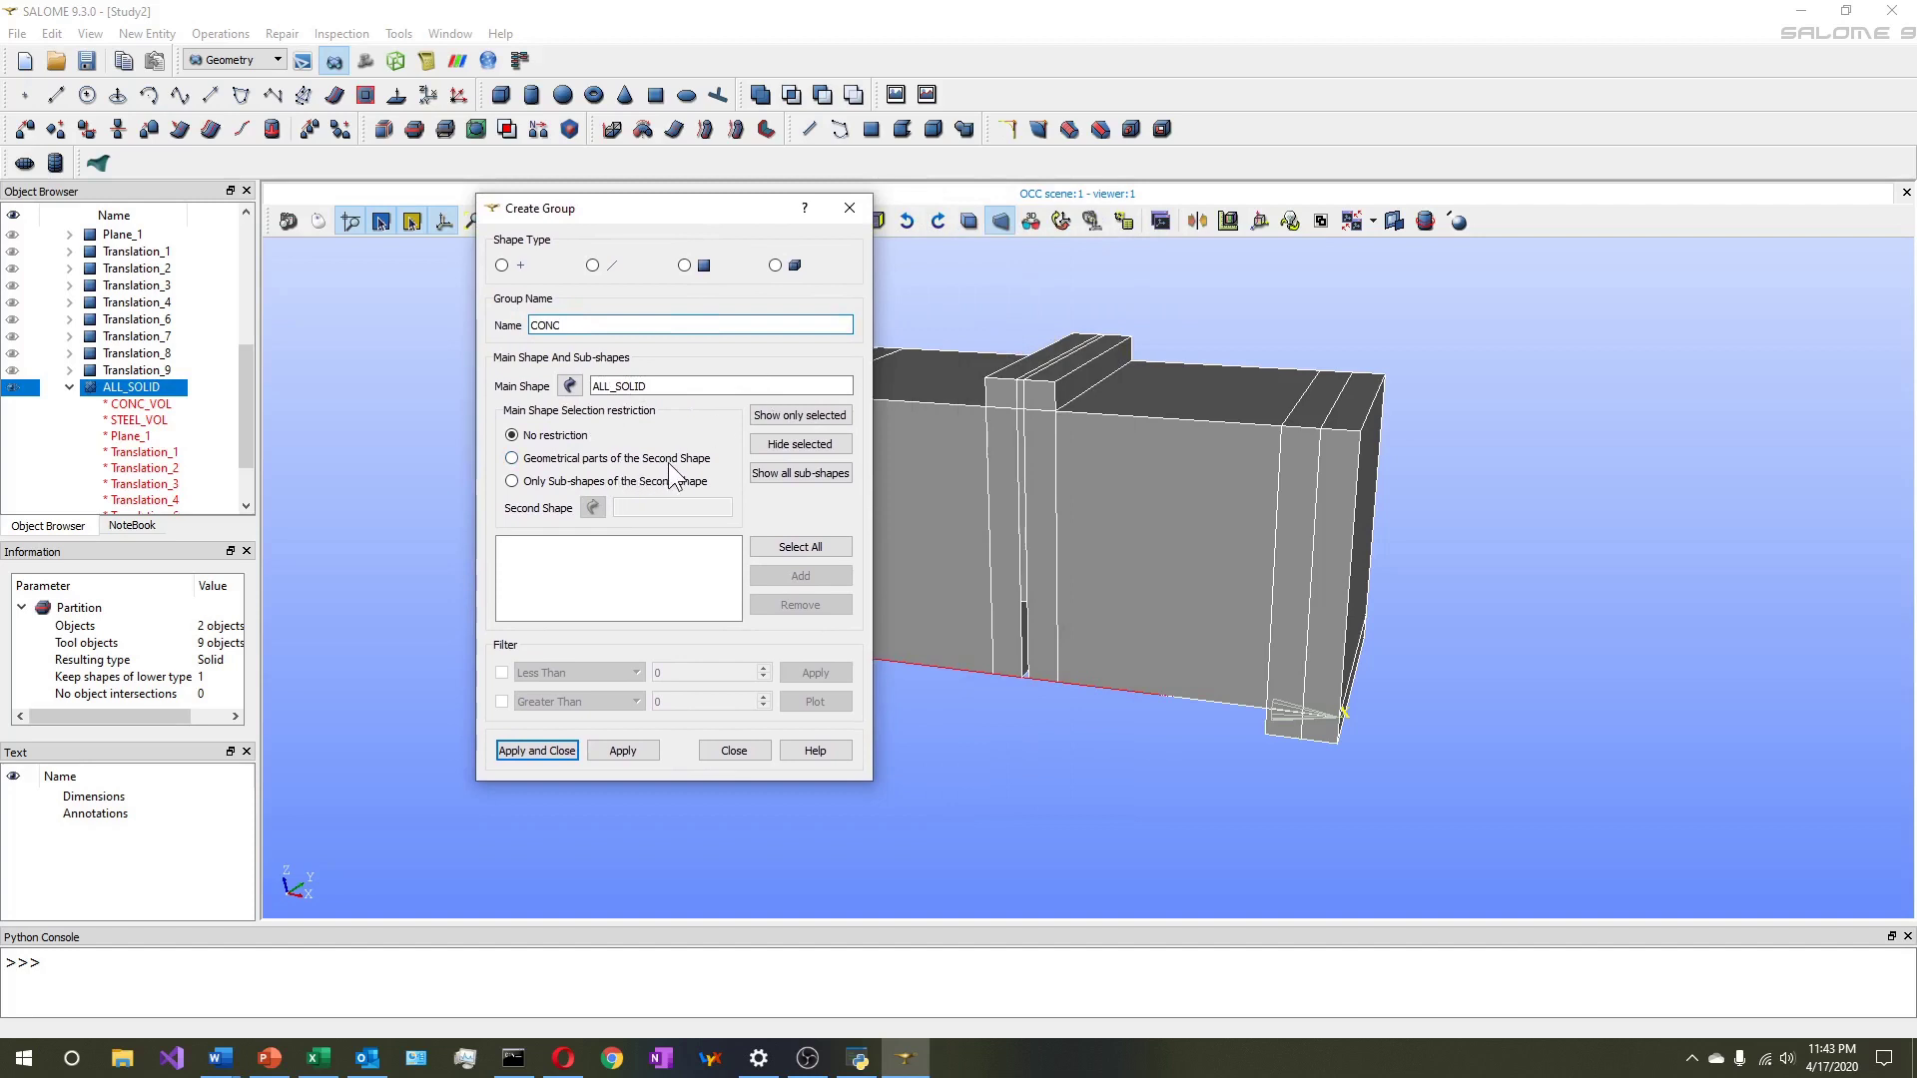
pyautogui.click(776, 266)
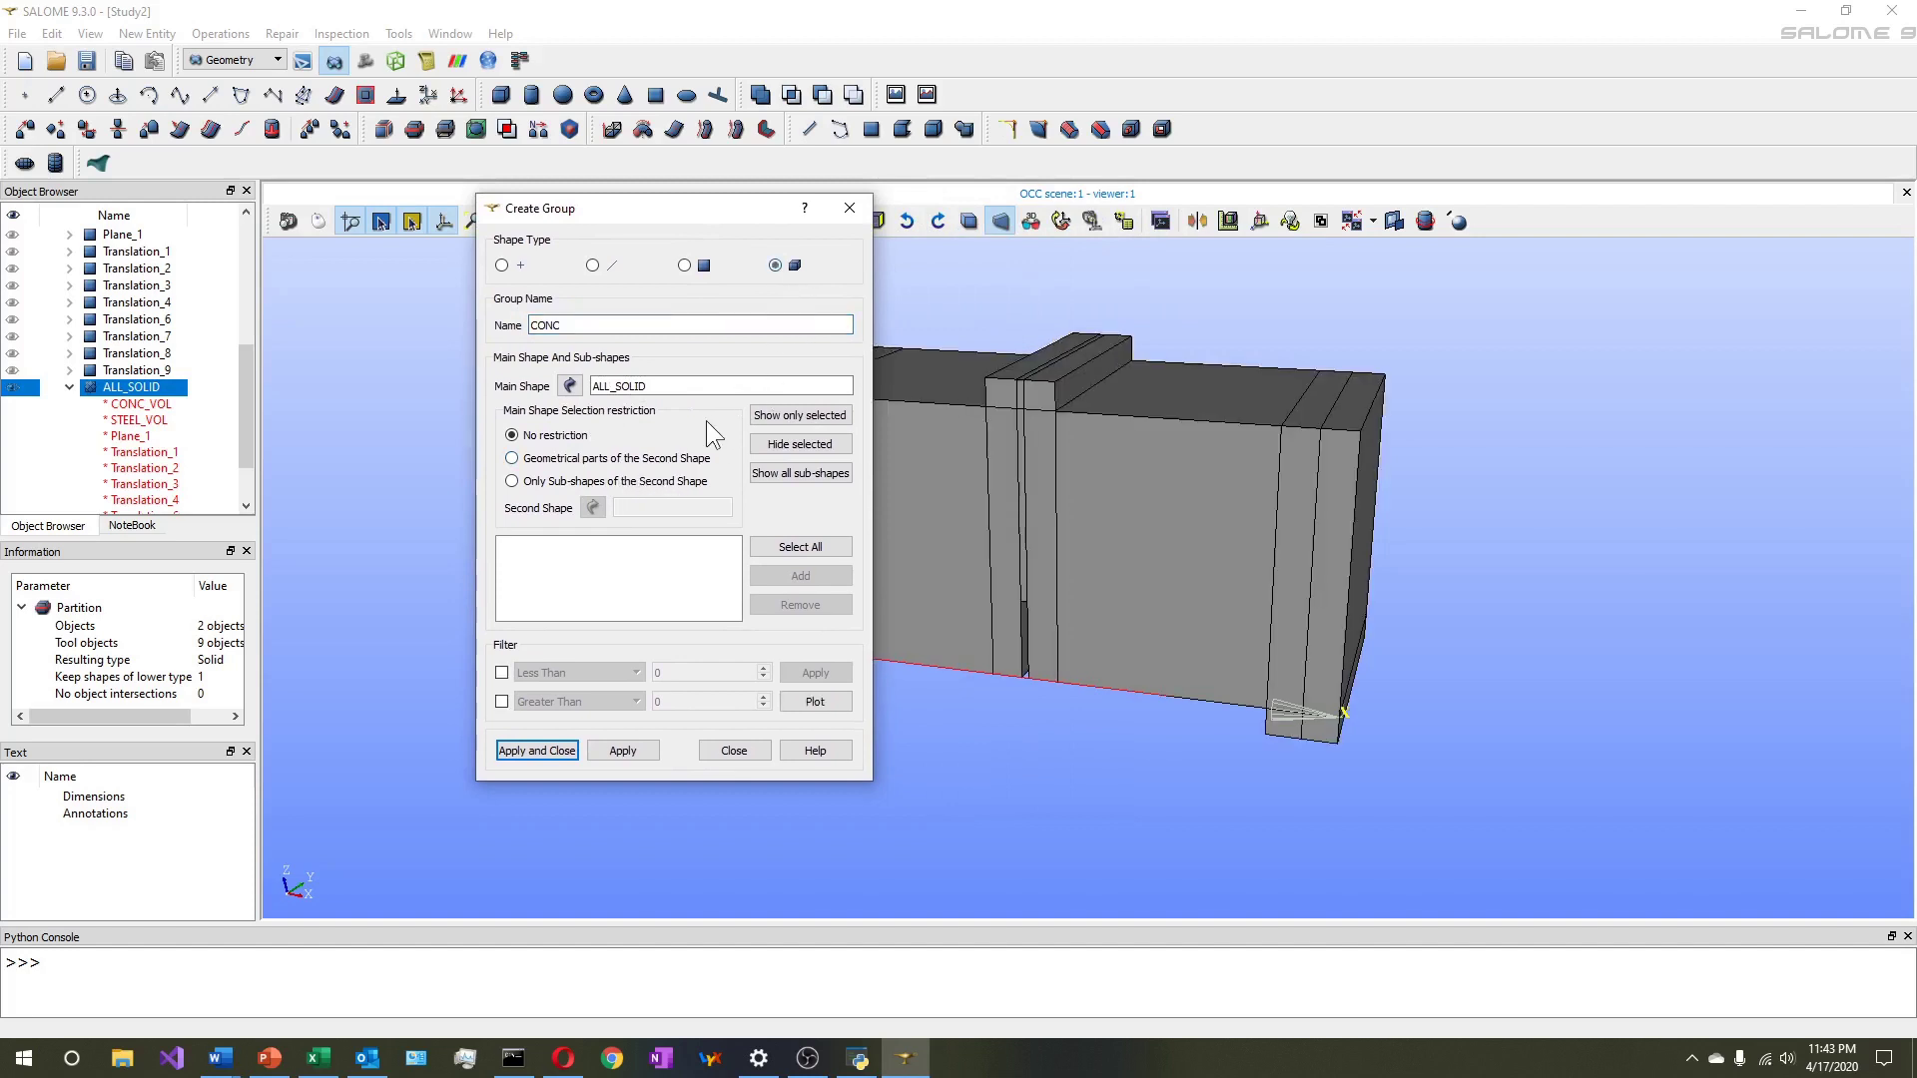
# Restrict the selection to geometrical parts of CONC_VOL, add all of its solids, and create the CONC group
pyautogui.click(584, 458)
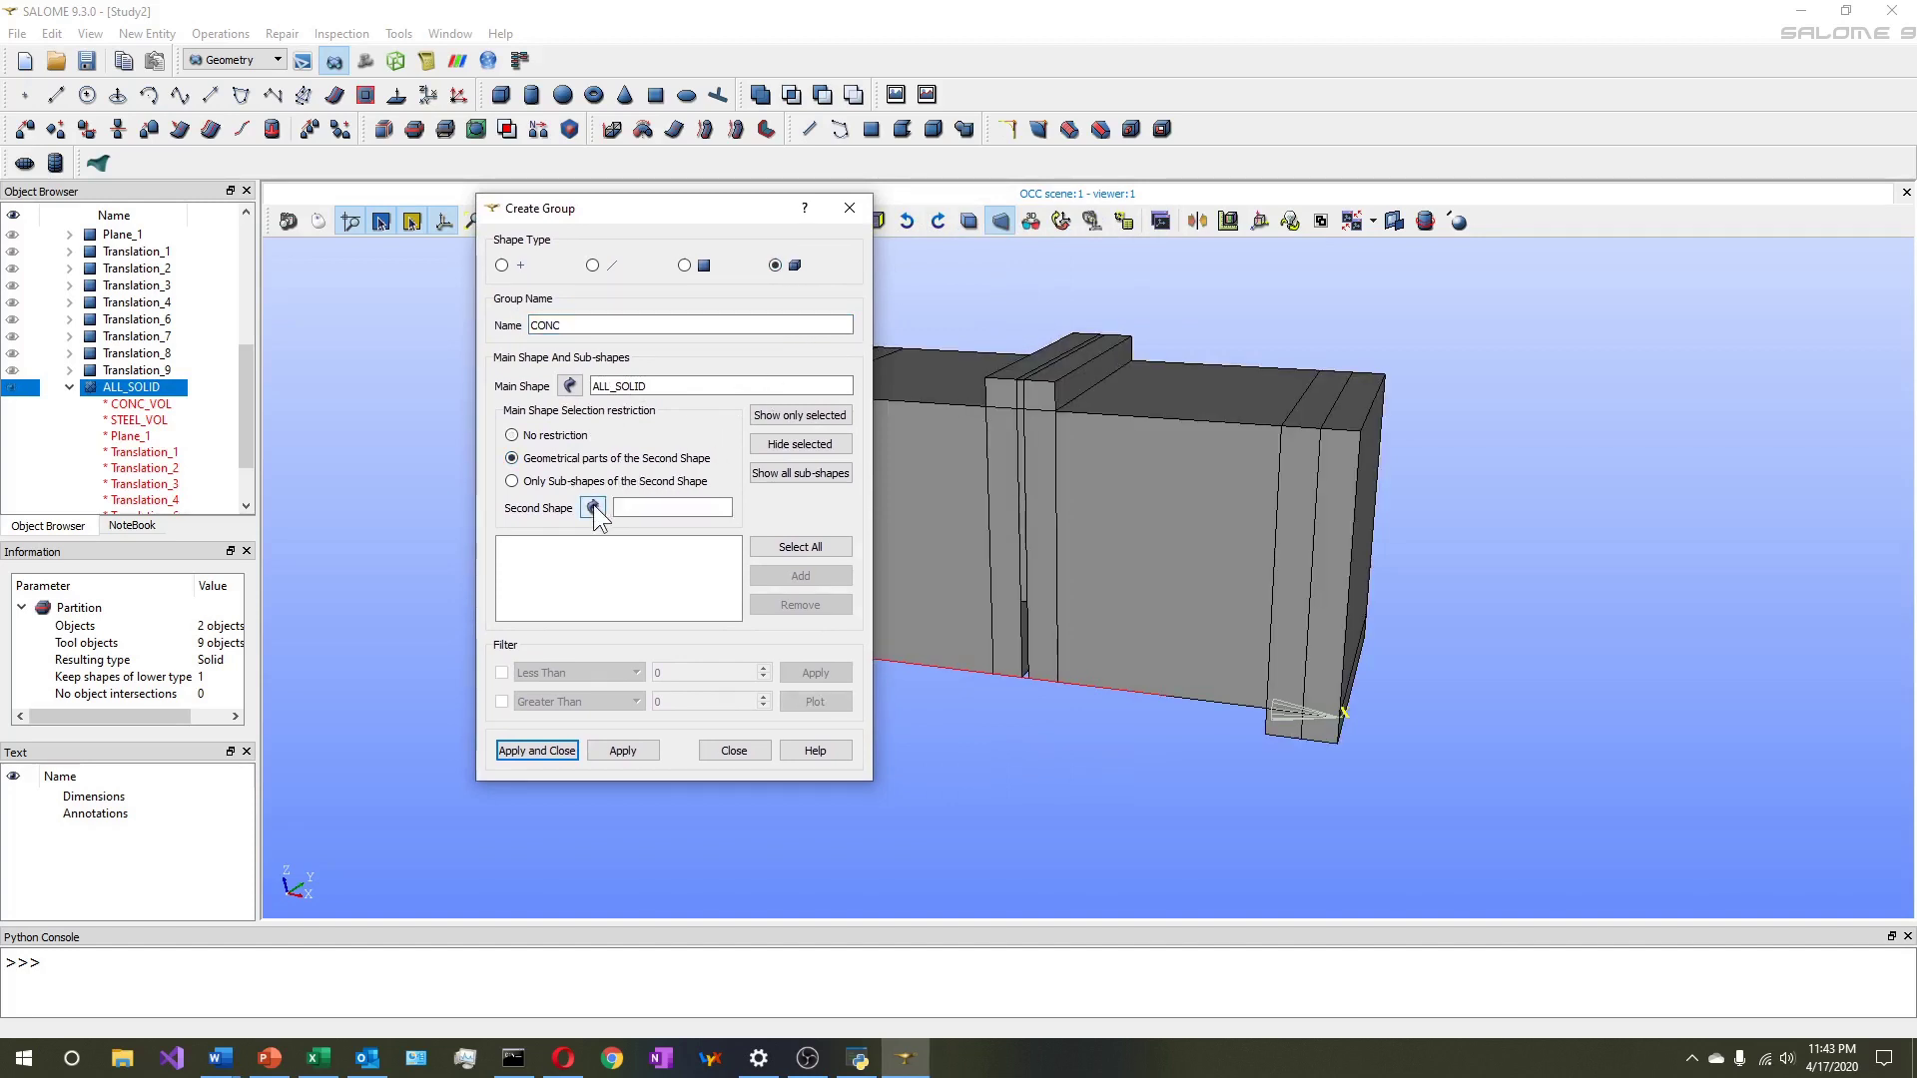
pyautogui.click(593, 507)
pyautogui.click(150, 404)
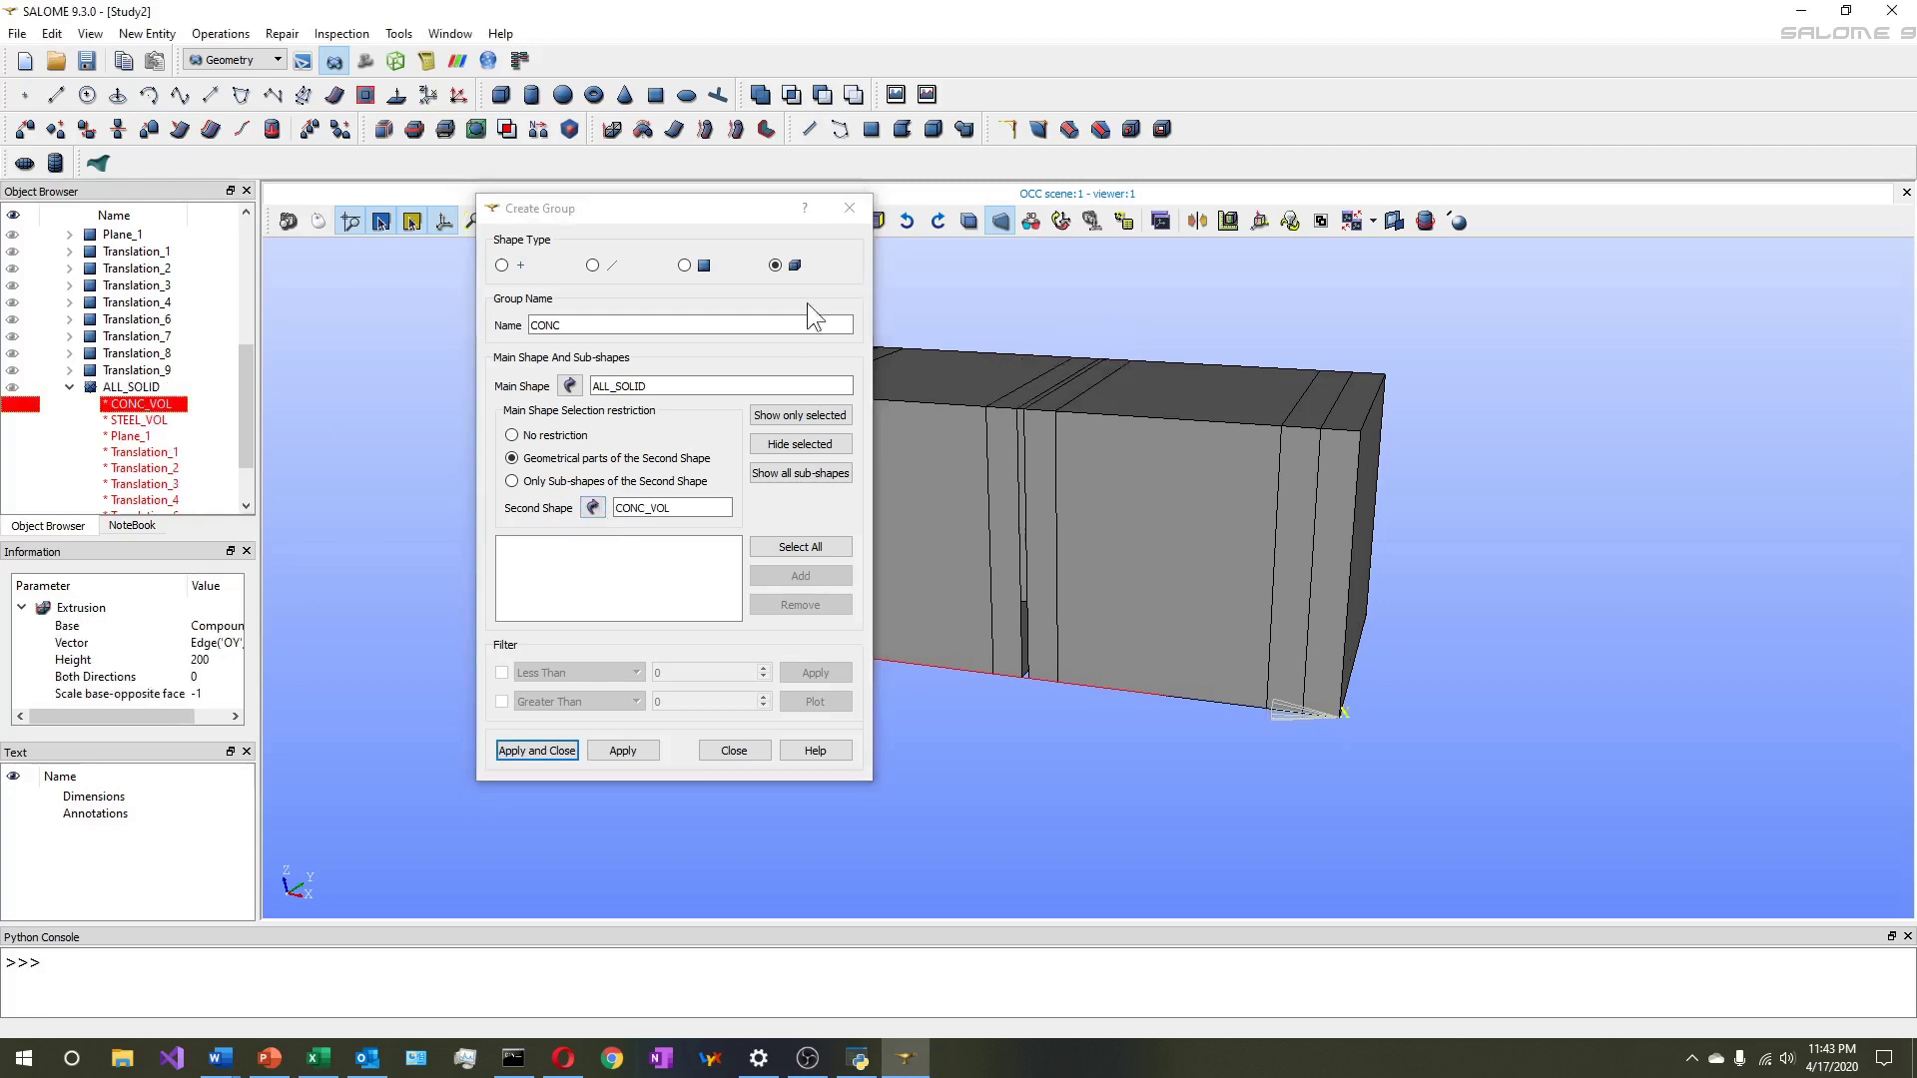
pyautogui.moveTo(693, 207); pyautogui.dragTo(395, 227)
pyautogui.moveTo(703, 317); pyautogui.dragTo(1387, 724)
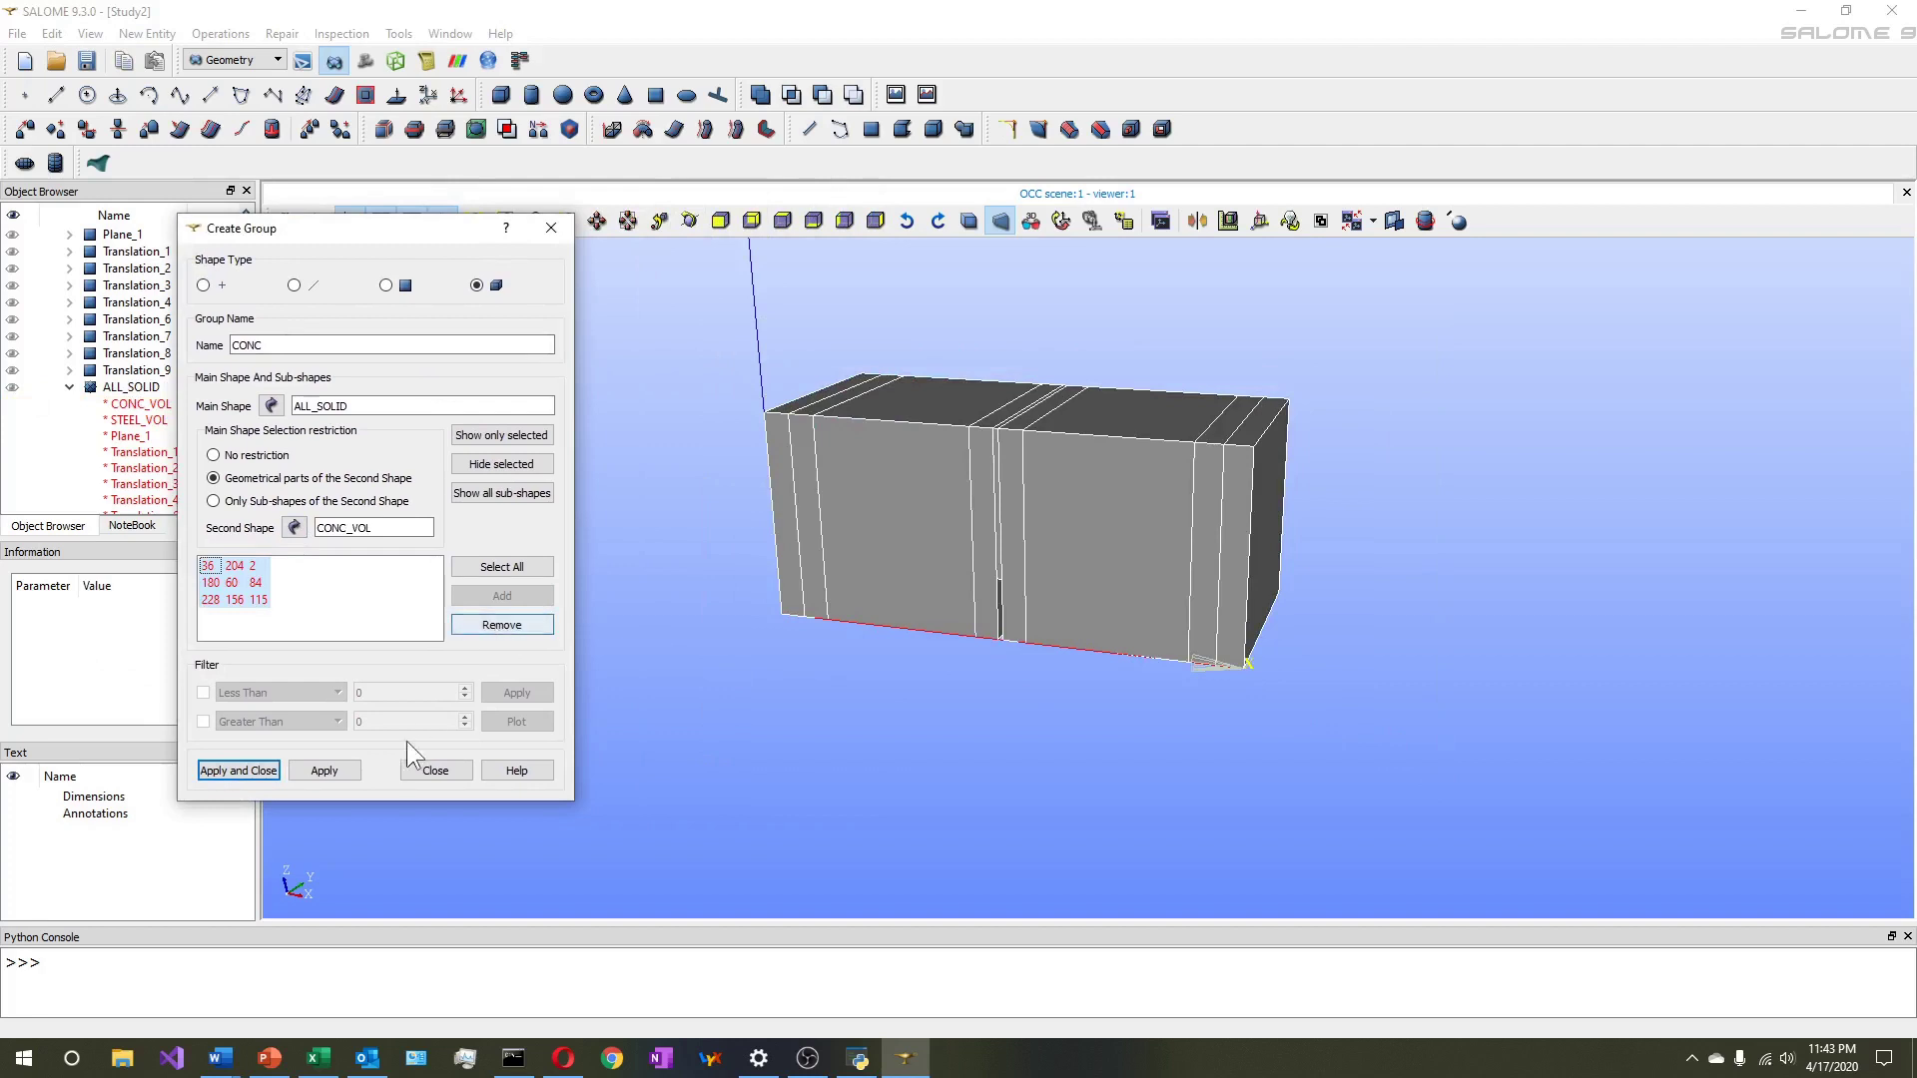
pyautogui.click(324, 769)
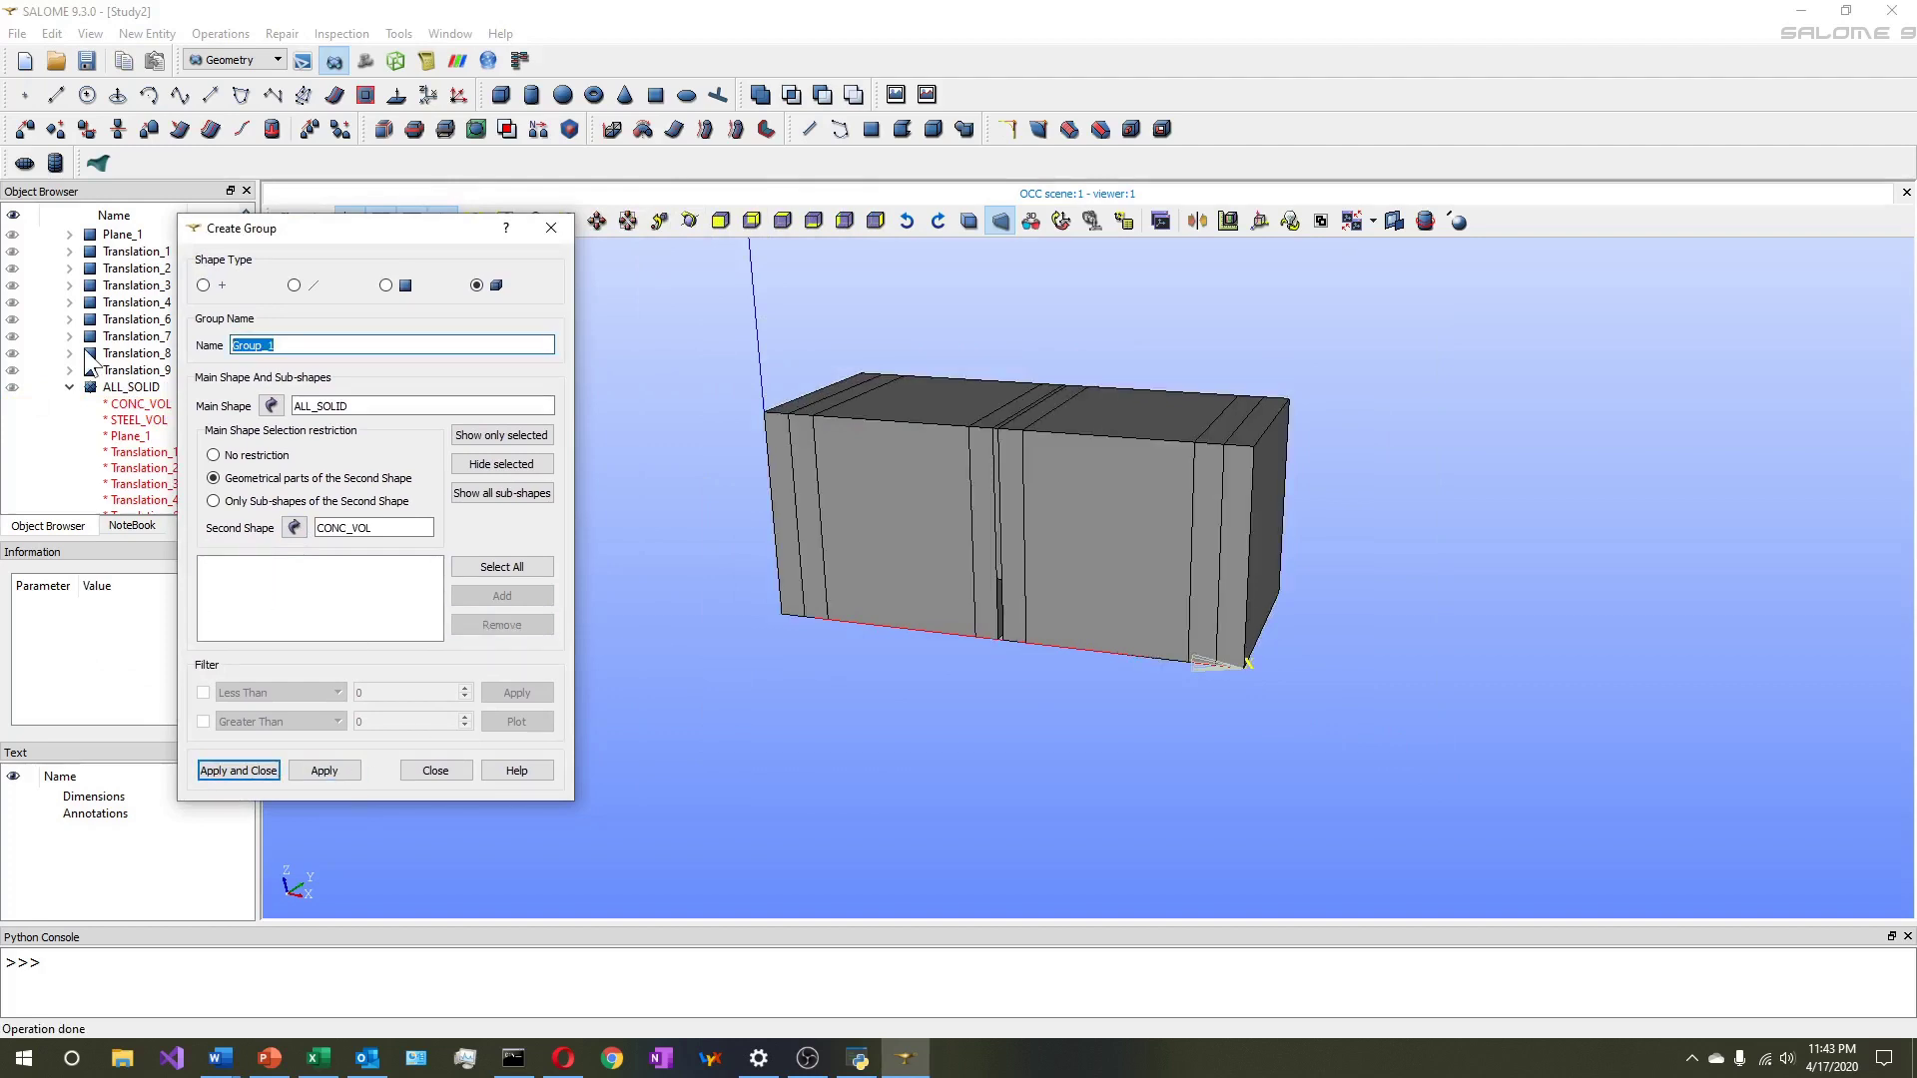
# Create a solid group named STEEL containing all solids of STEEL_VOL as the second shape
pyautogui.write('STEEL')
pyautogui.click(295, 527)
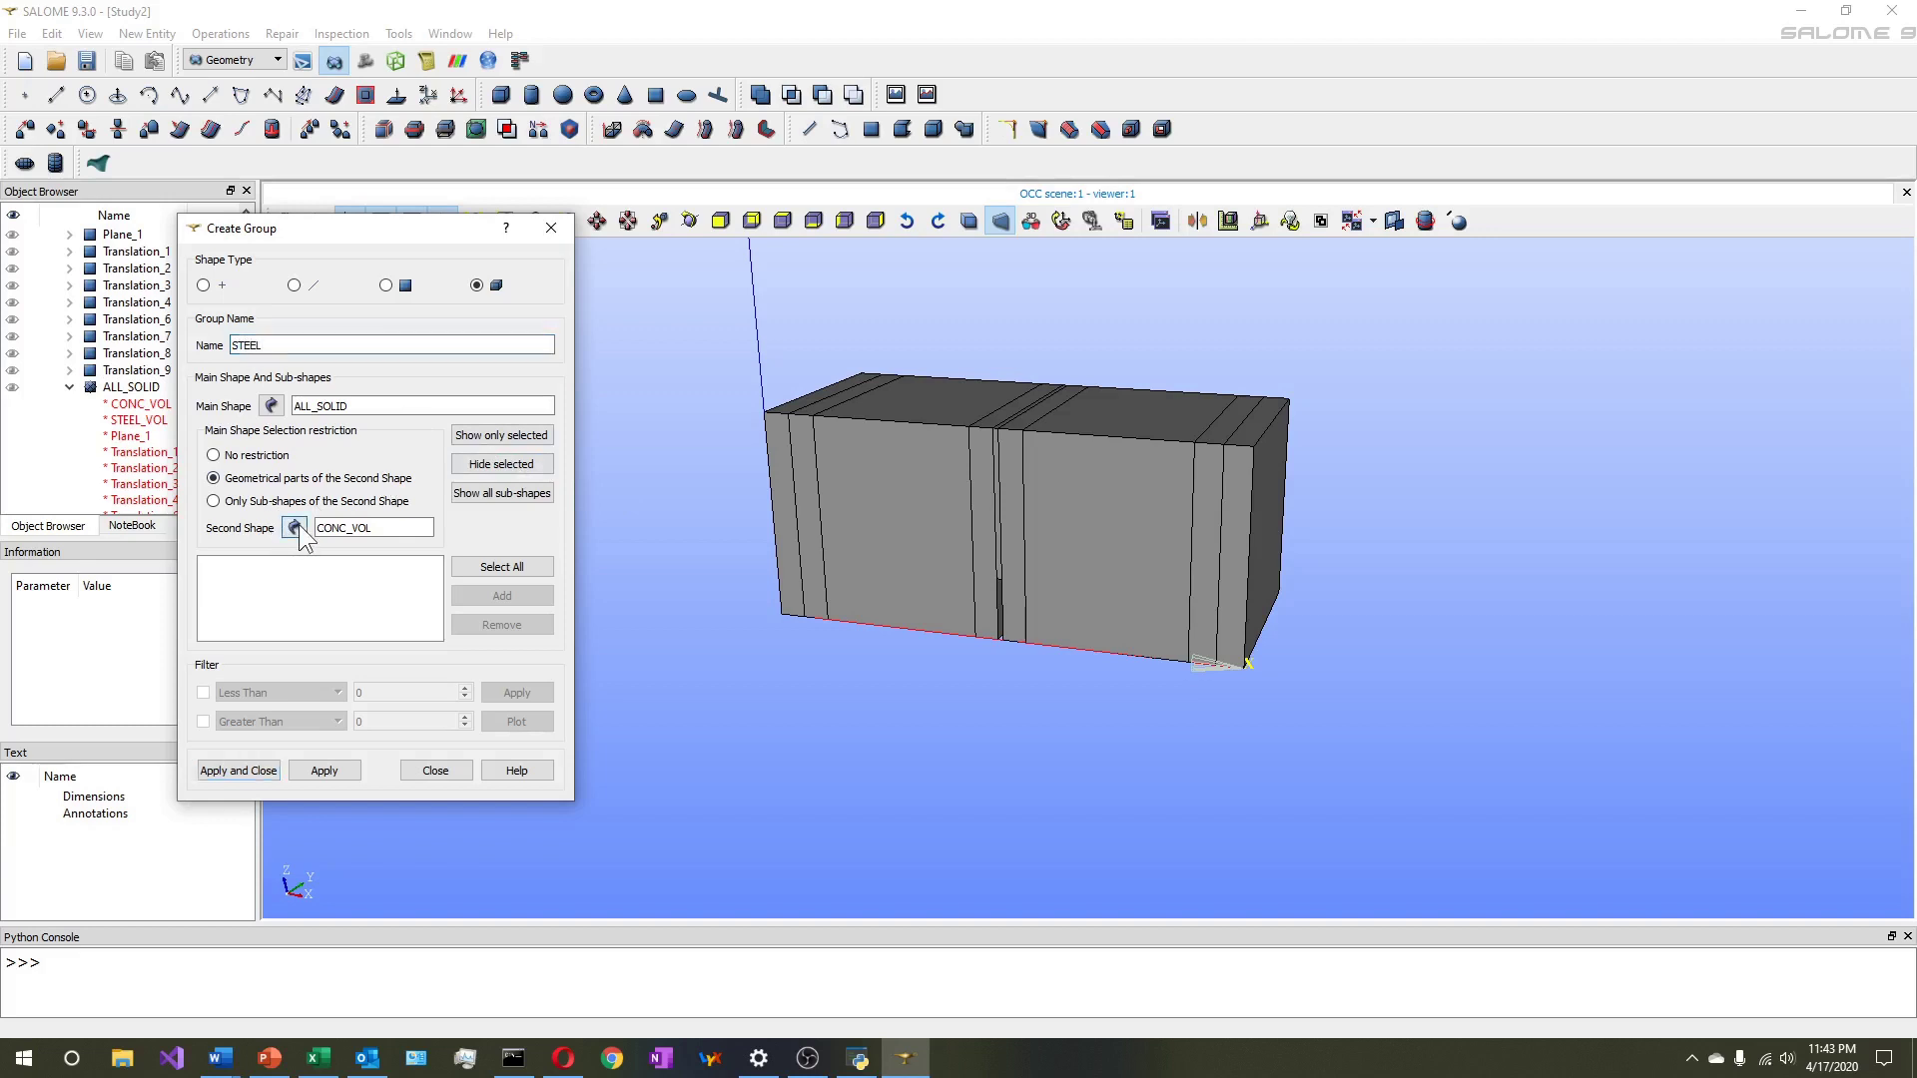
pyautogui.click(146, 421)
pyautogui.moveTo(682, 314); pyautogui.dragTo(1417, 865)
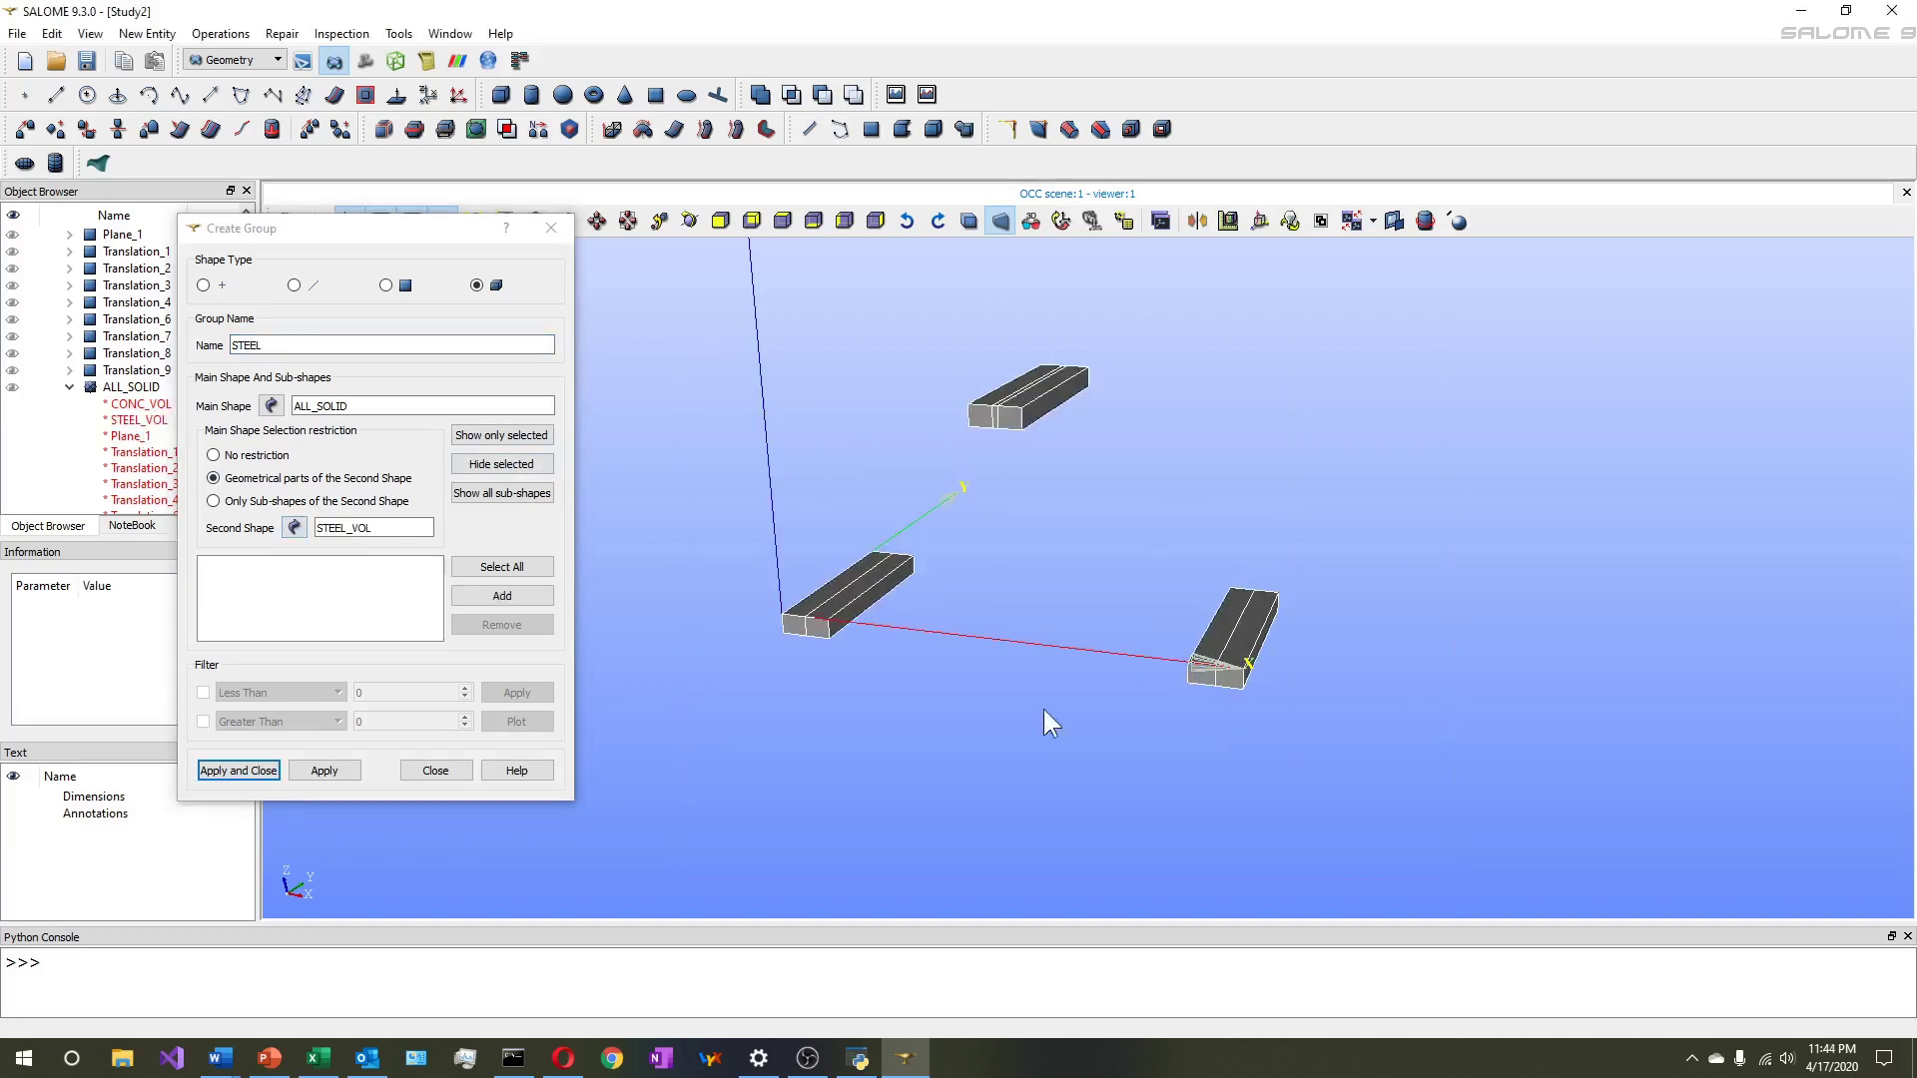
pyautogui.click(521, 593)
pyautogui.click(325, 771)
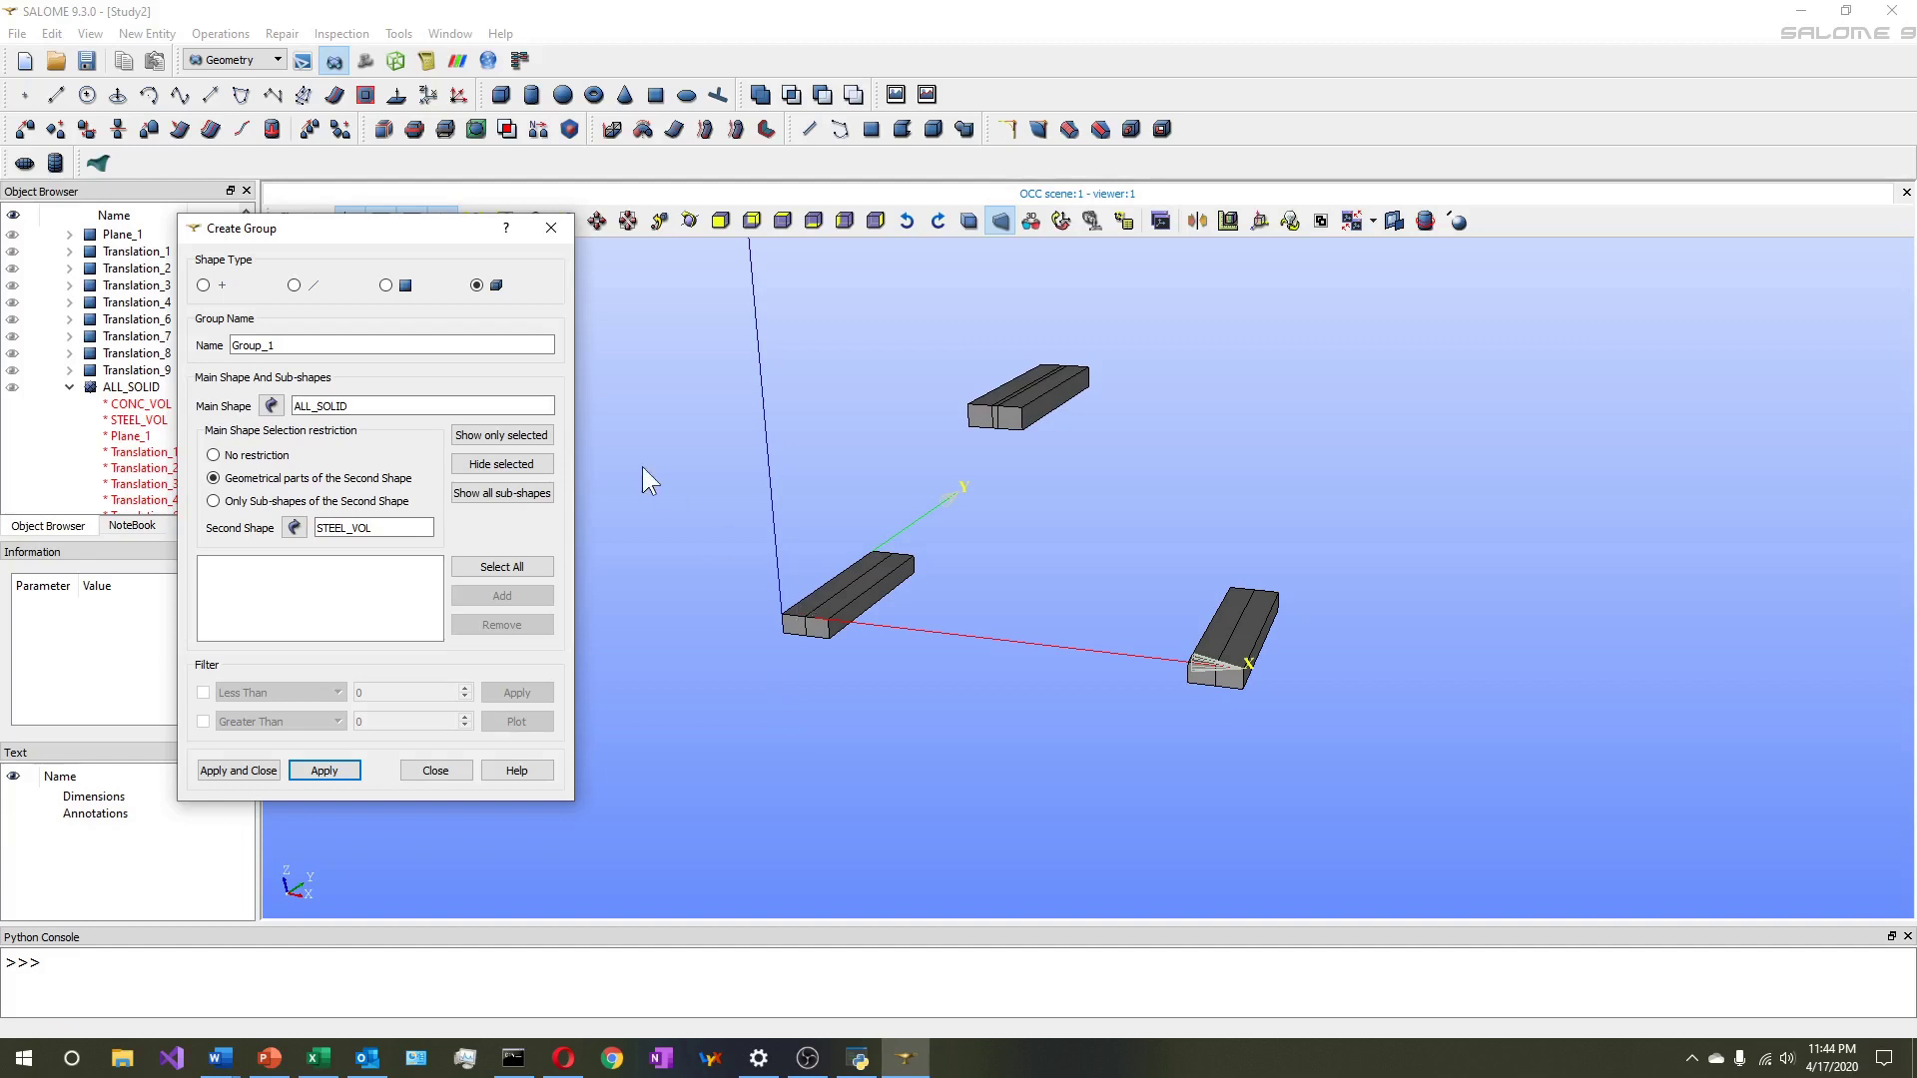
# Create an edge group named RESTZXY from the bottom middle edge of the support plate nearest the origin
pyautogui.click(293, 286)
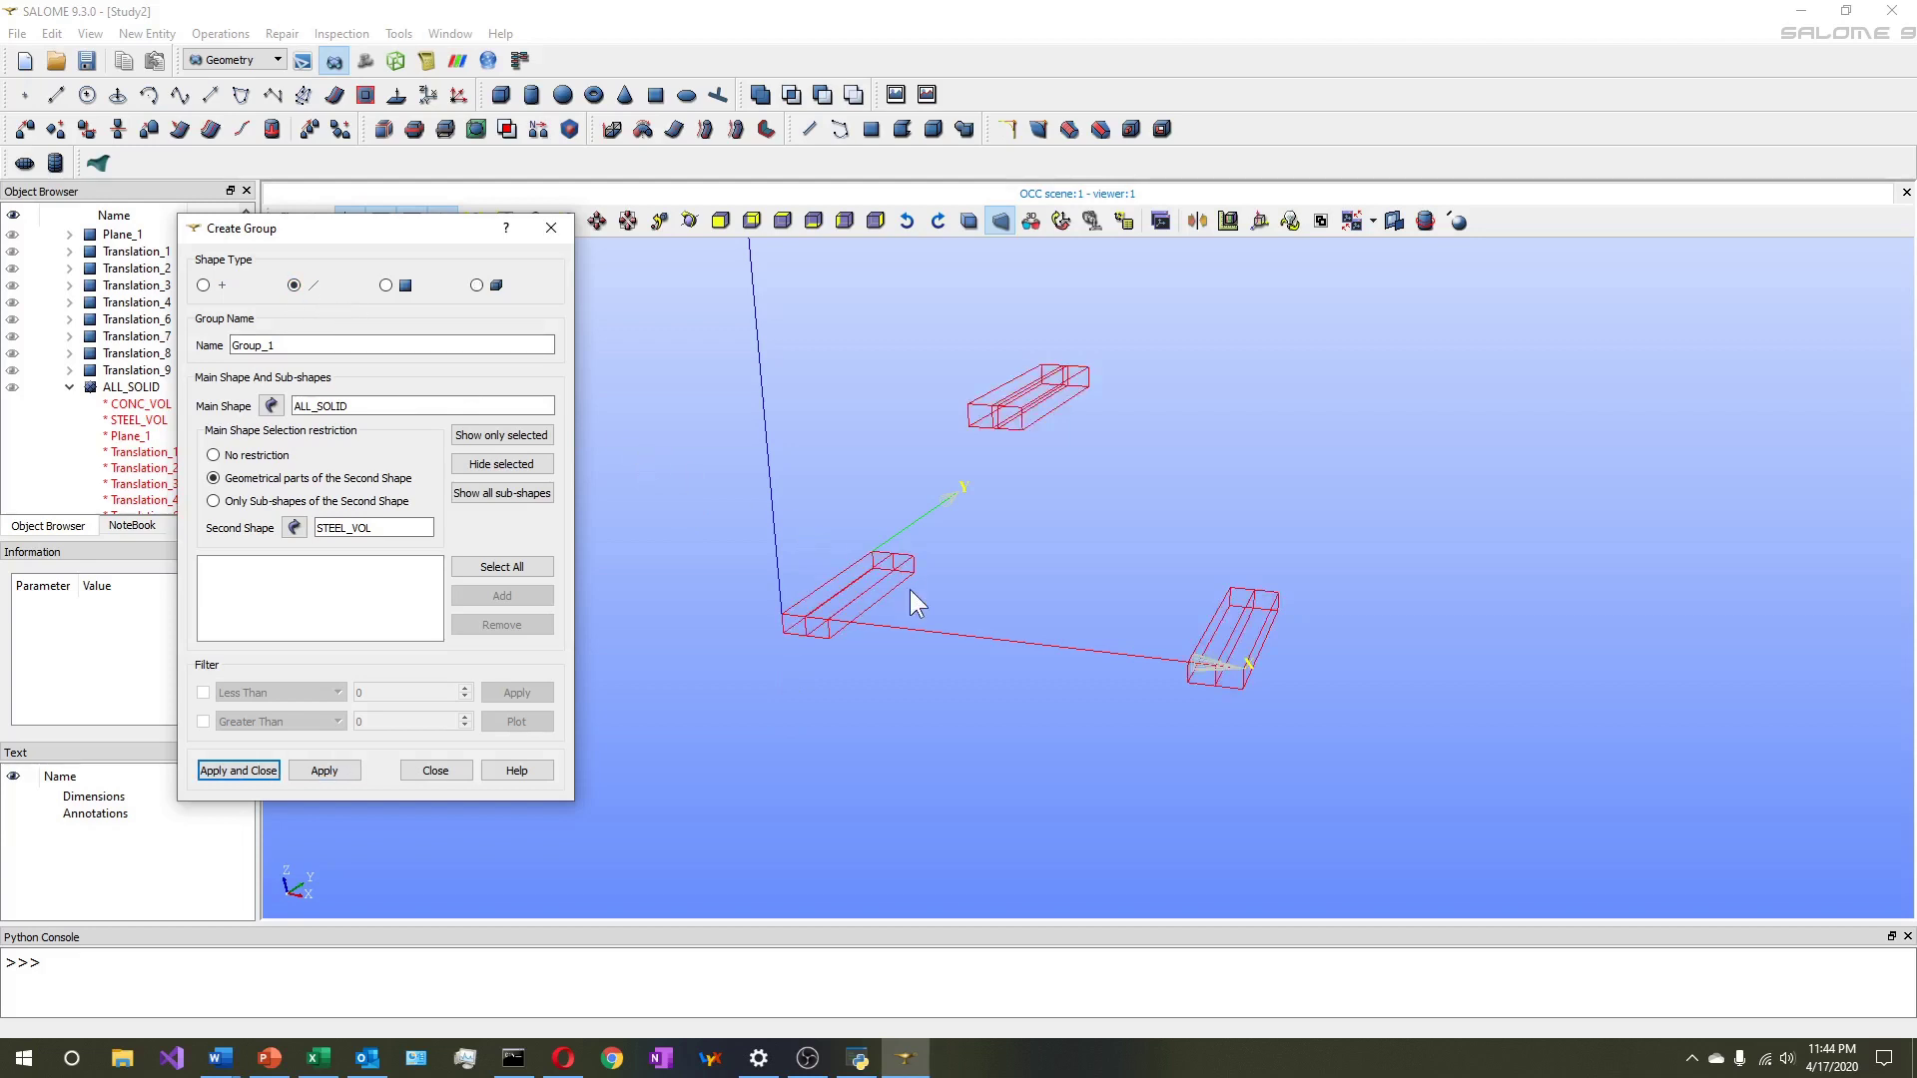
pyautogui.scroll(5, 909, 599)
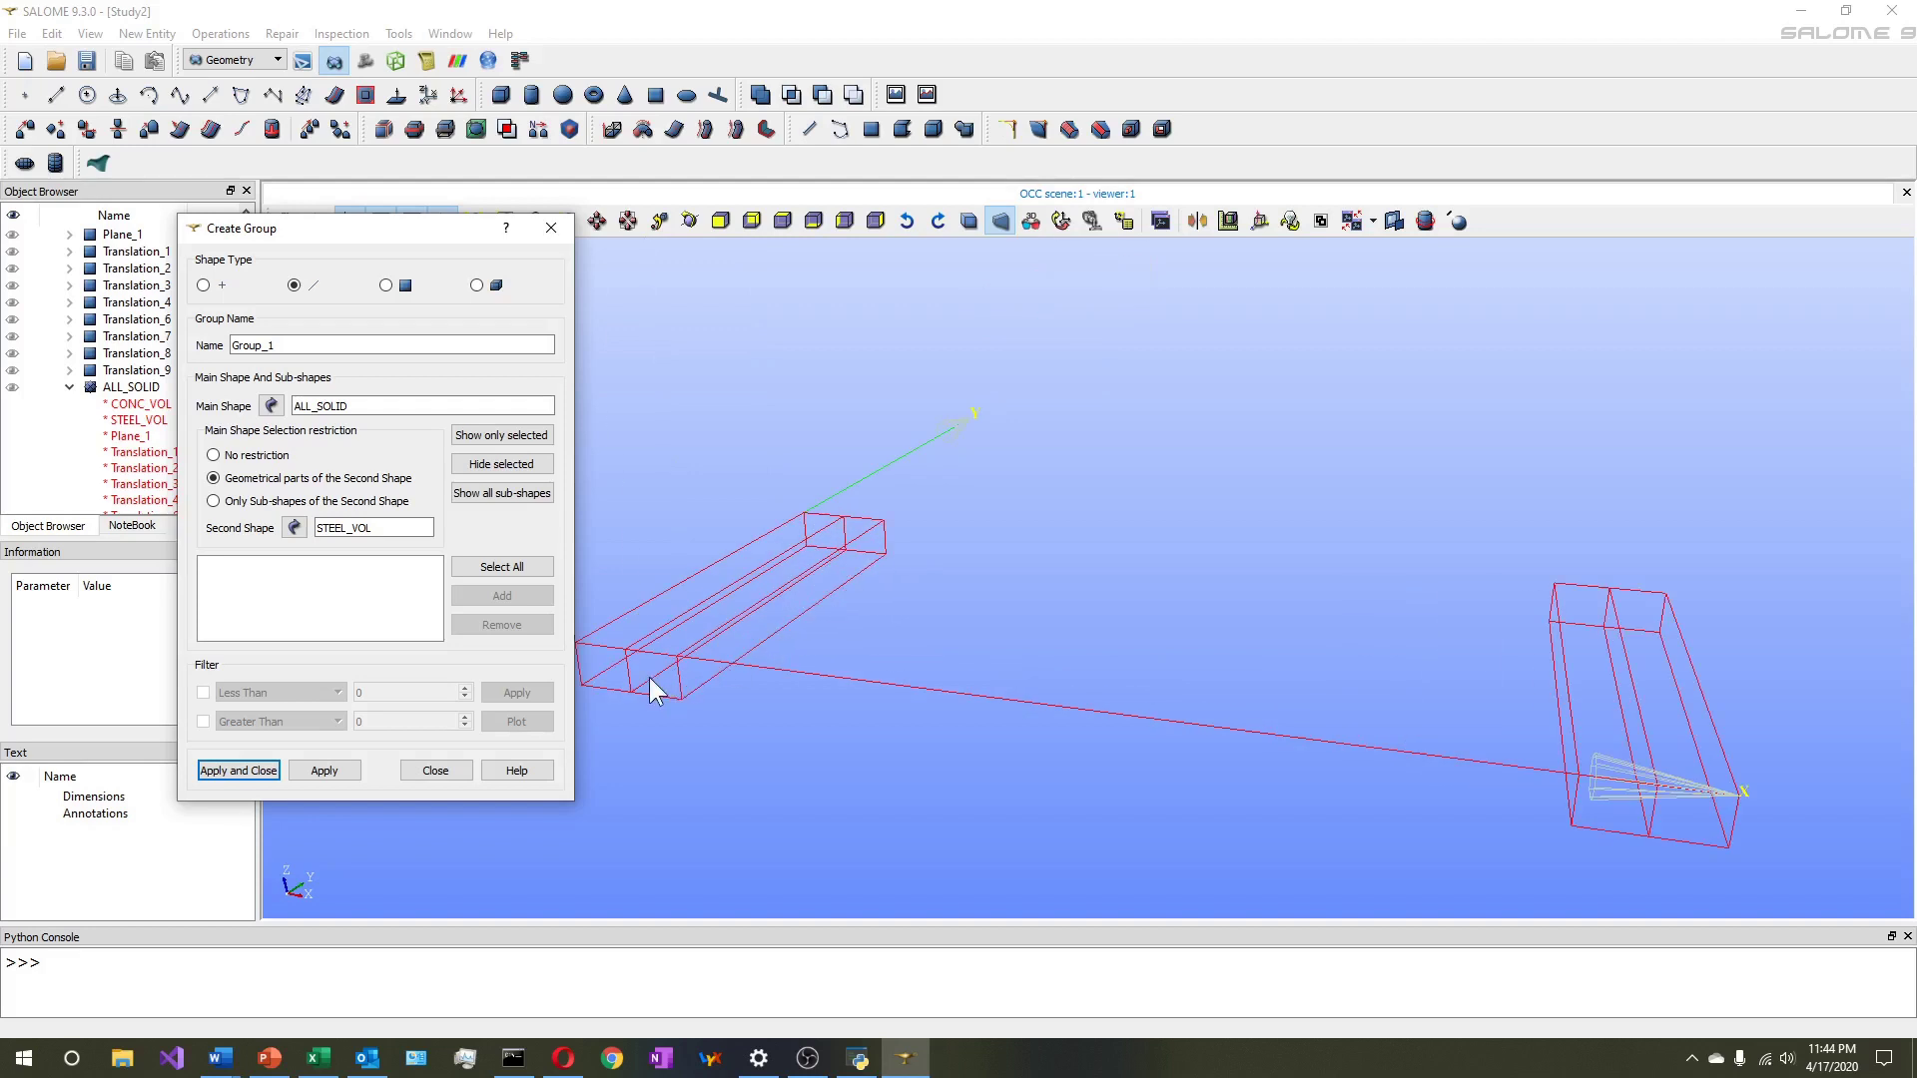
pyautogui.click(656, 677)
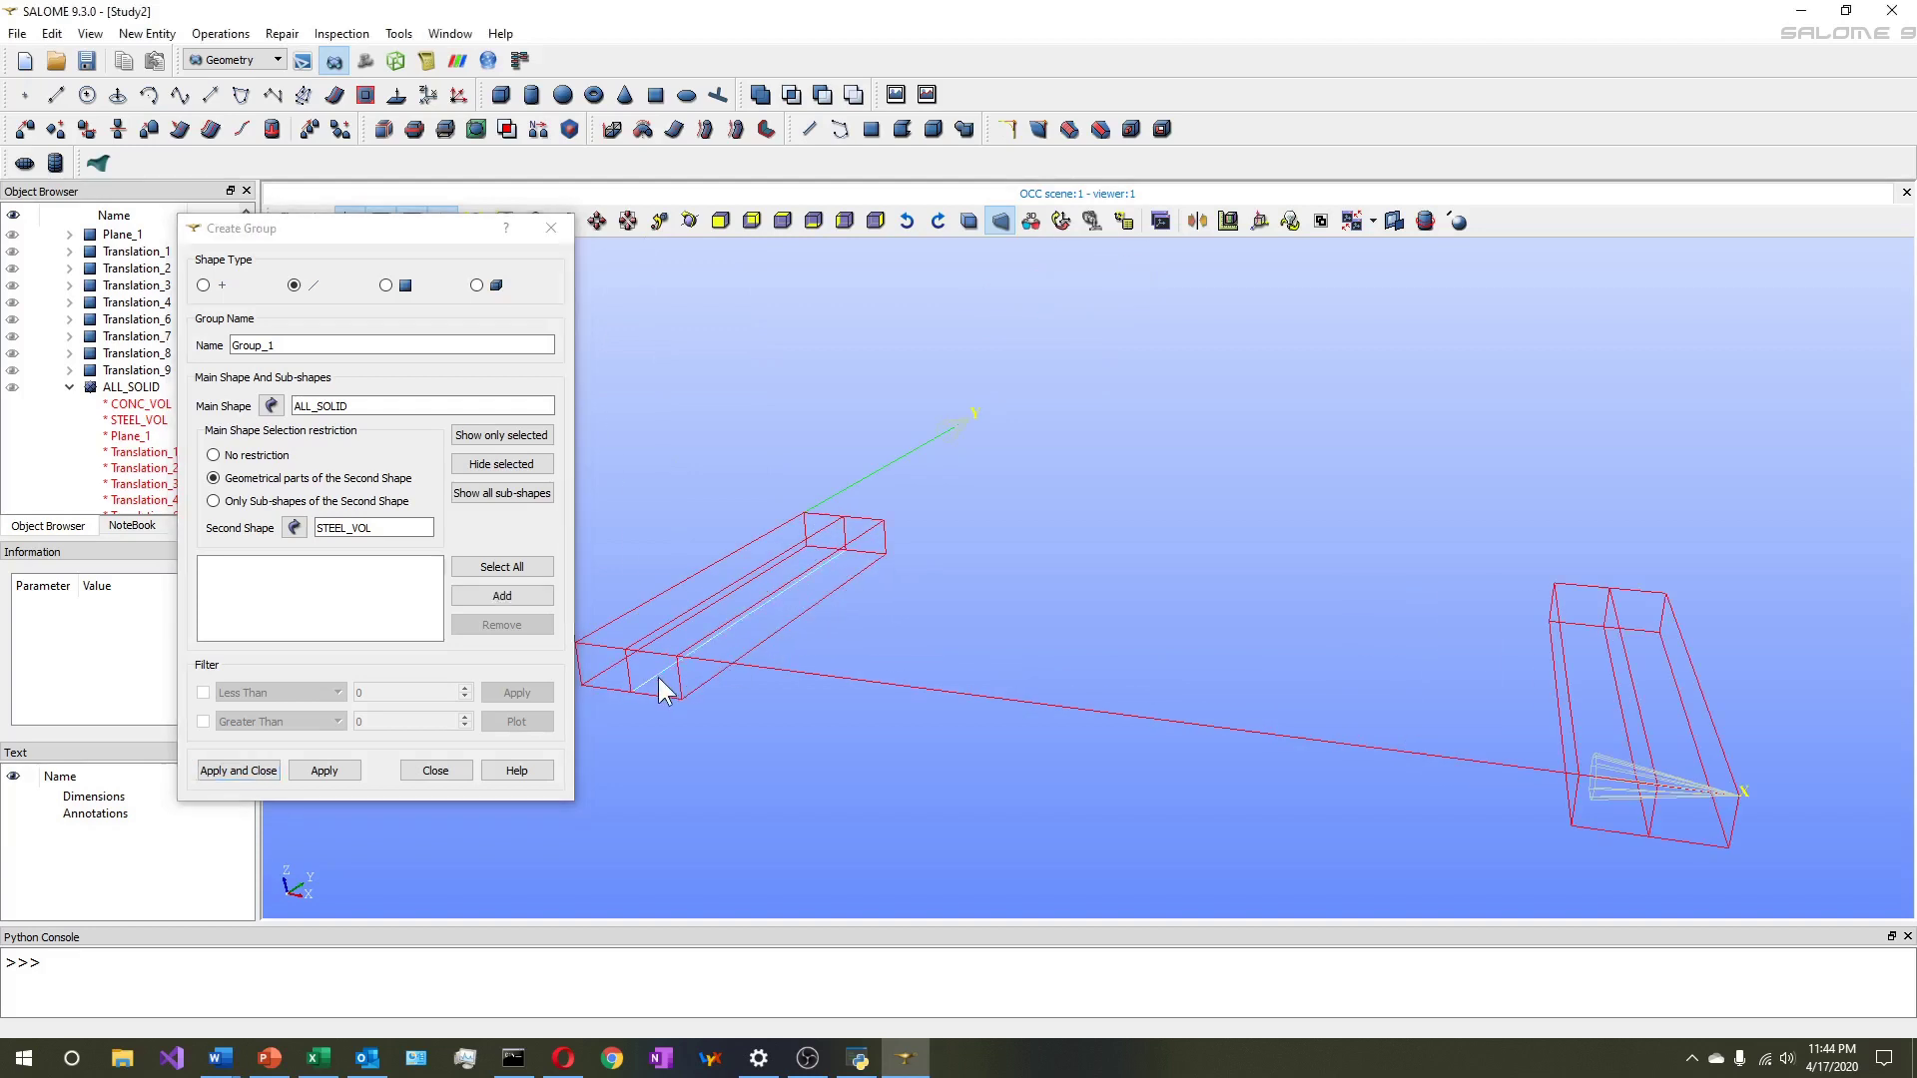
pyautogui.doubleClick(319, 346)
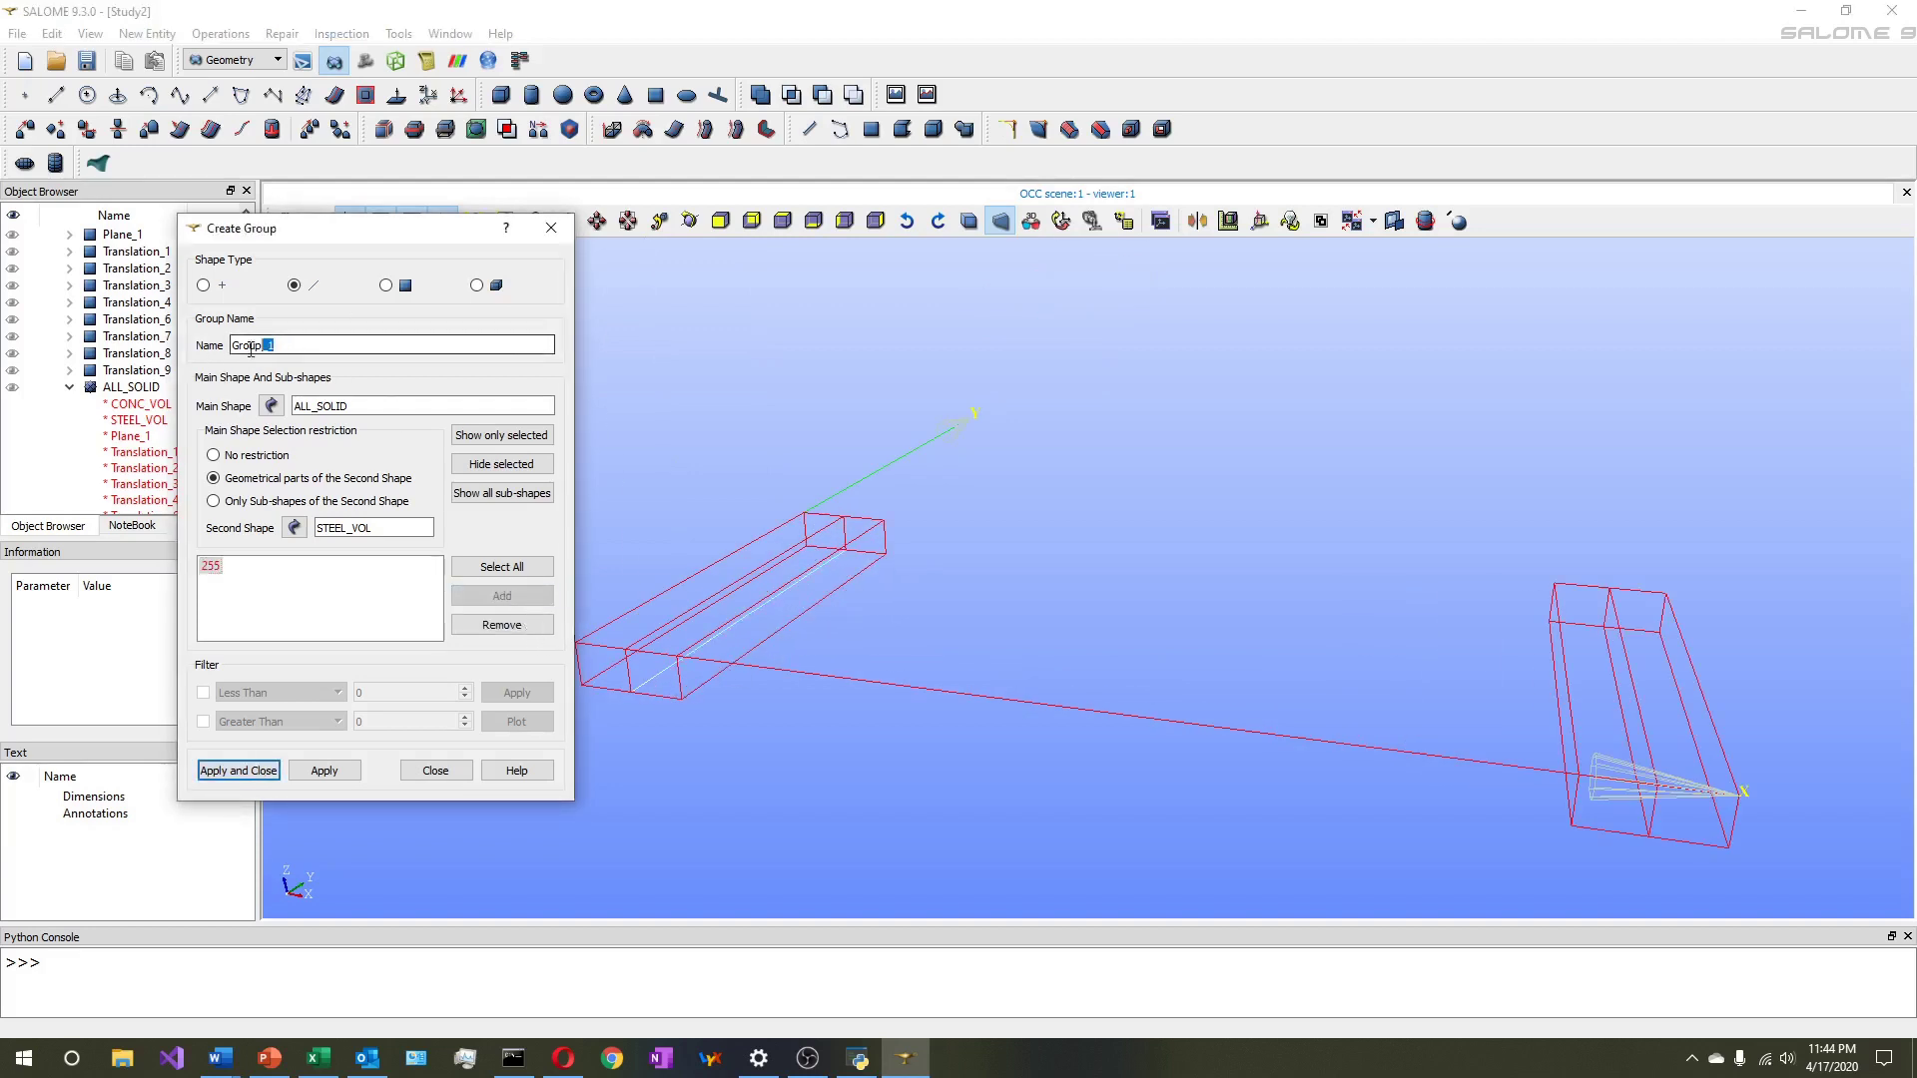
pyautogui.write('RESTZXY')
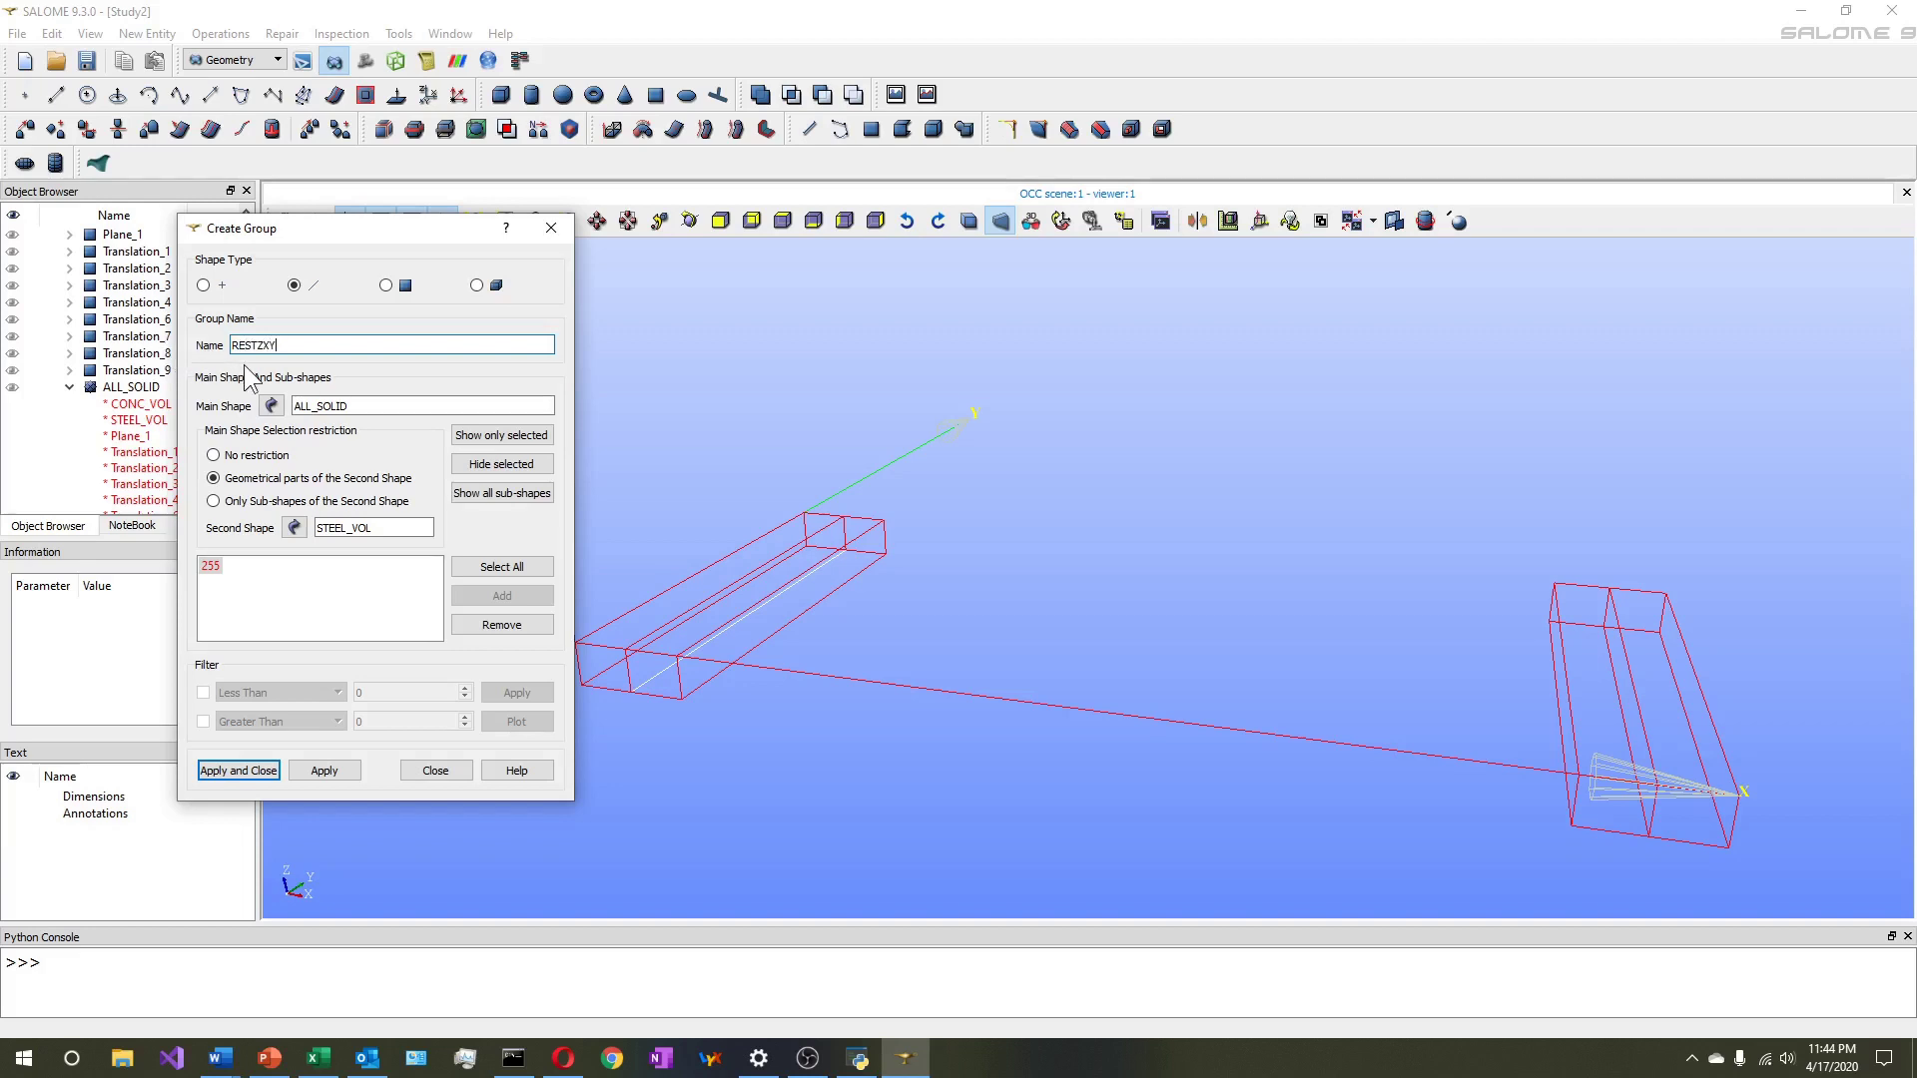
pyautogui.scroll(-2, 1021, 579)
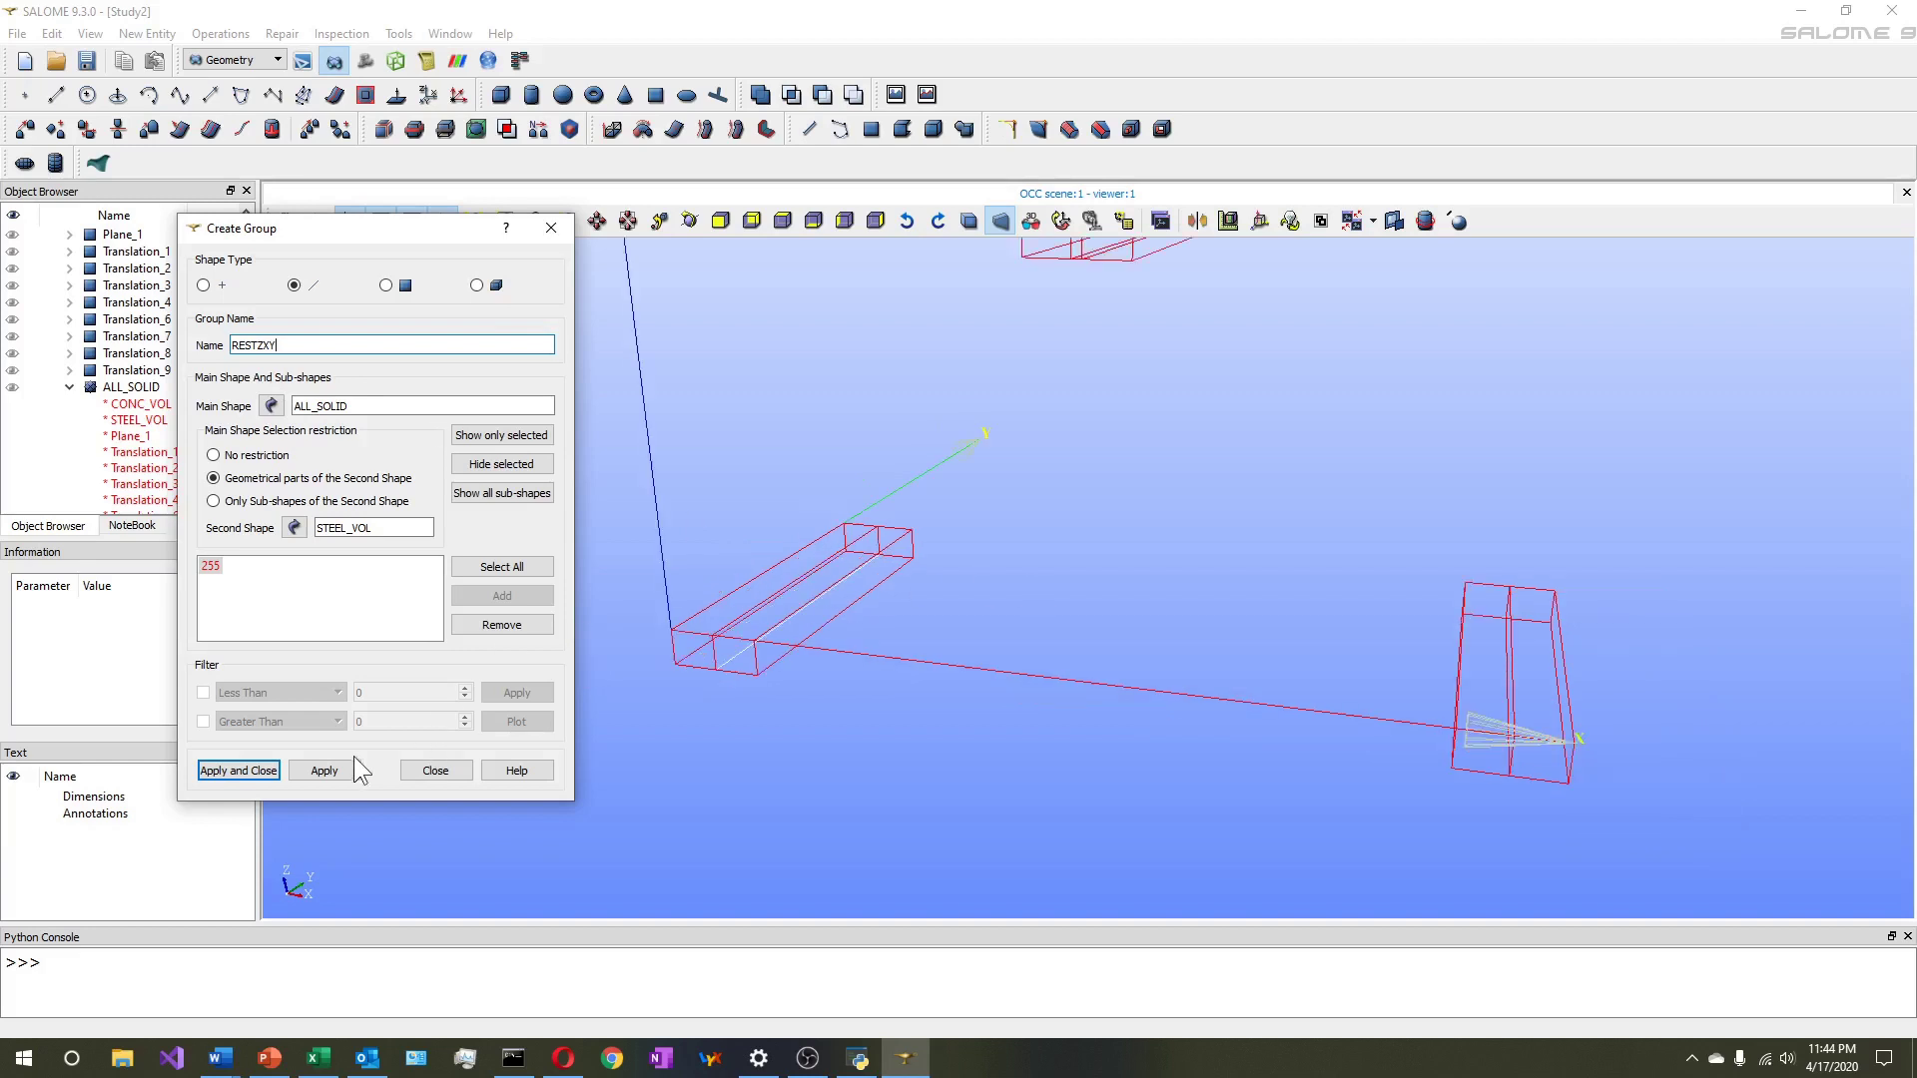
pyautogui.click(325, 772)
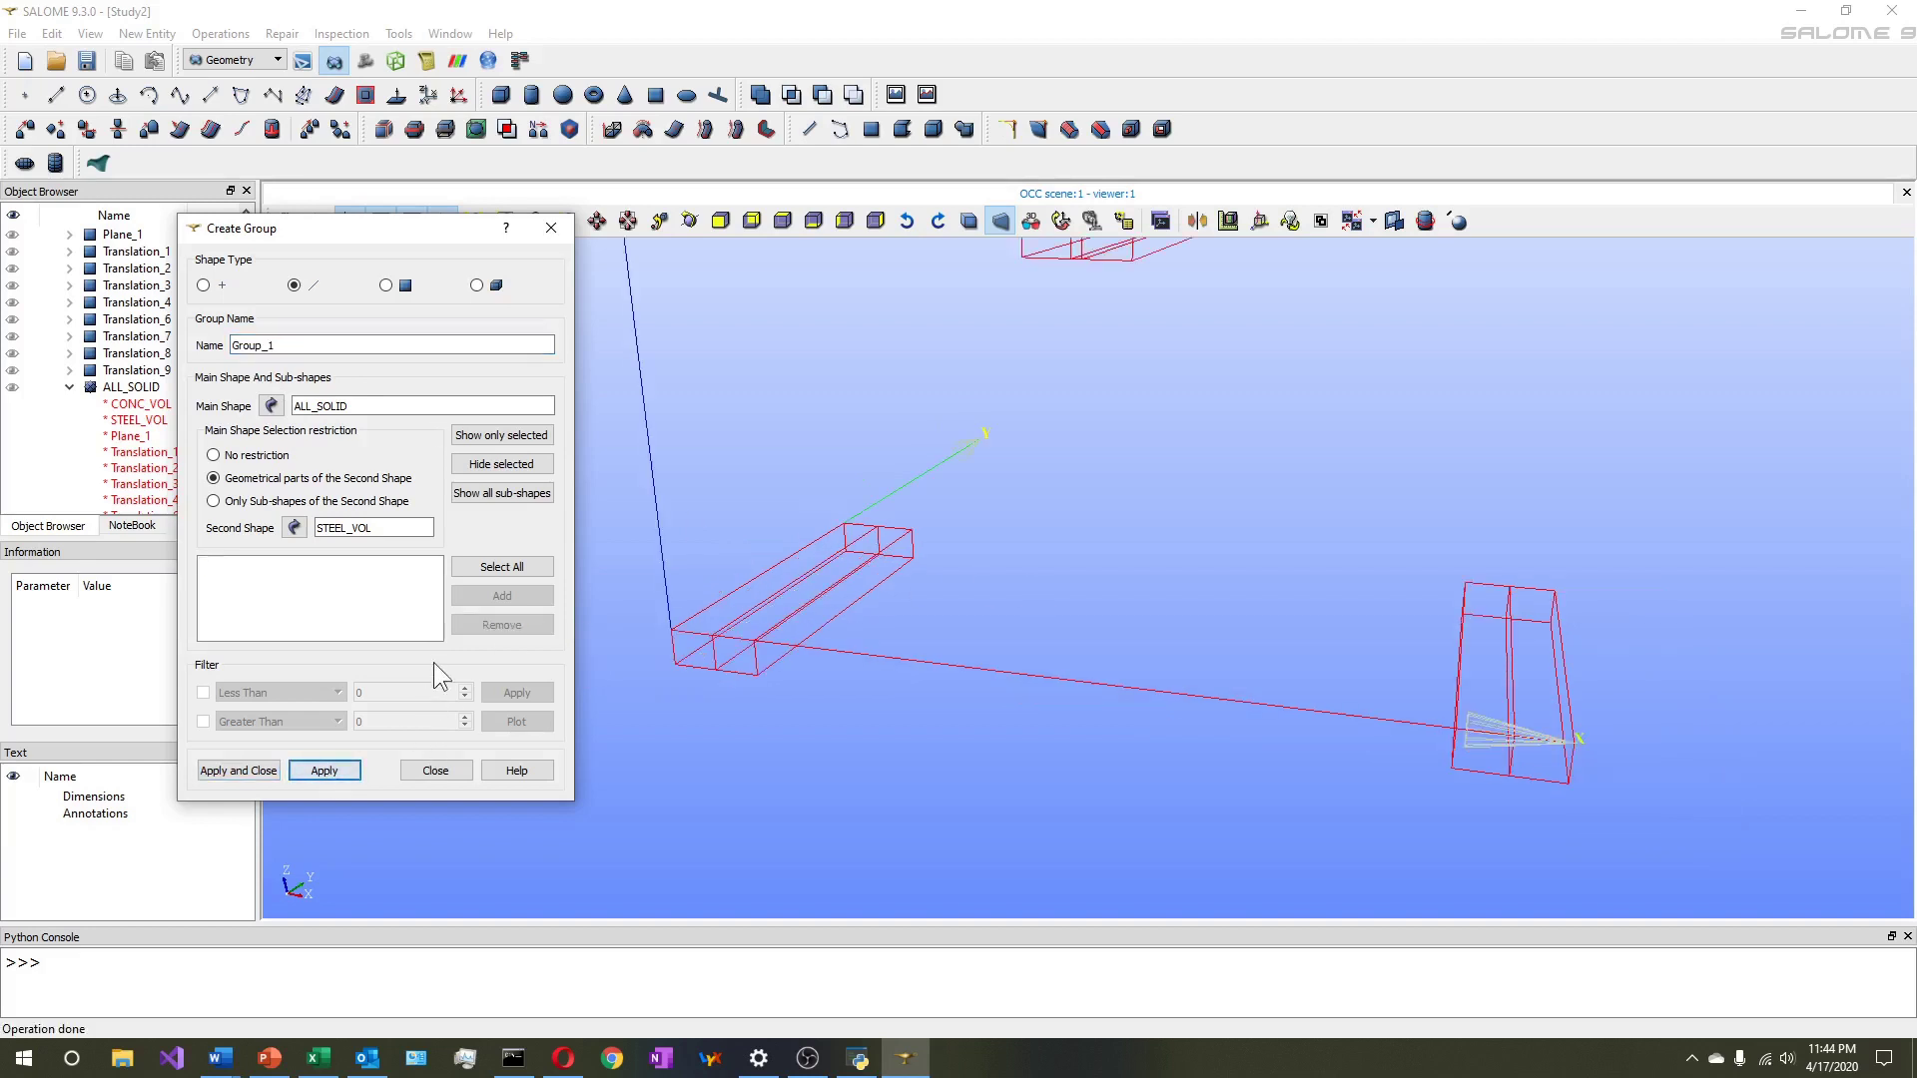
# Create an edge group named RESTYZ from the bottom middle edge of the support plate at the far X end
pyautogui.click(1507, 708)
pyautogui.moveTo(300, 346); pyautogui.dragTo(225, 349)
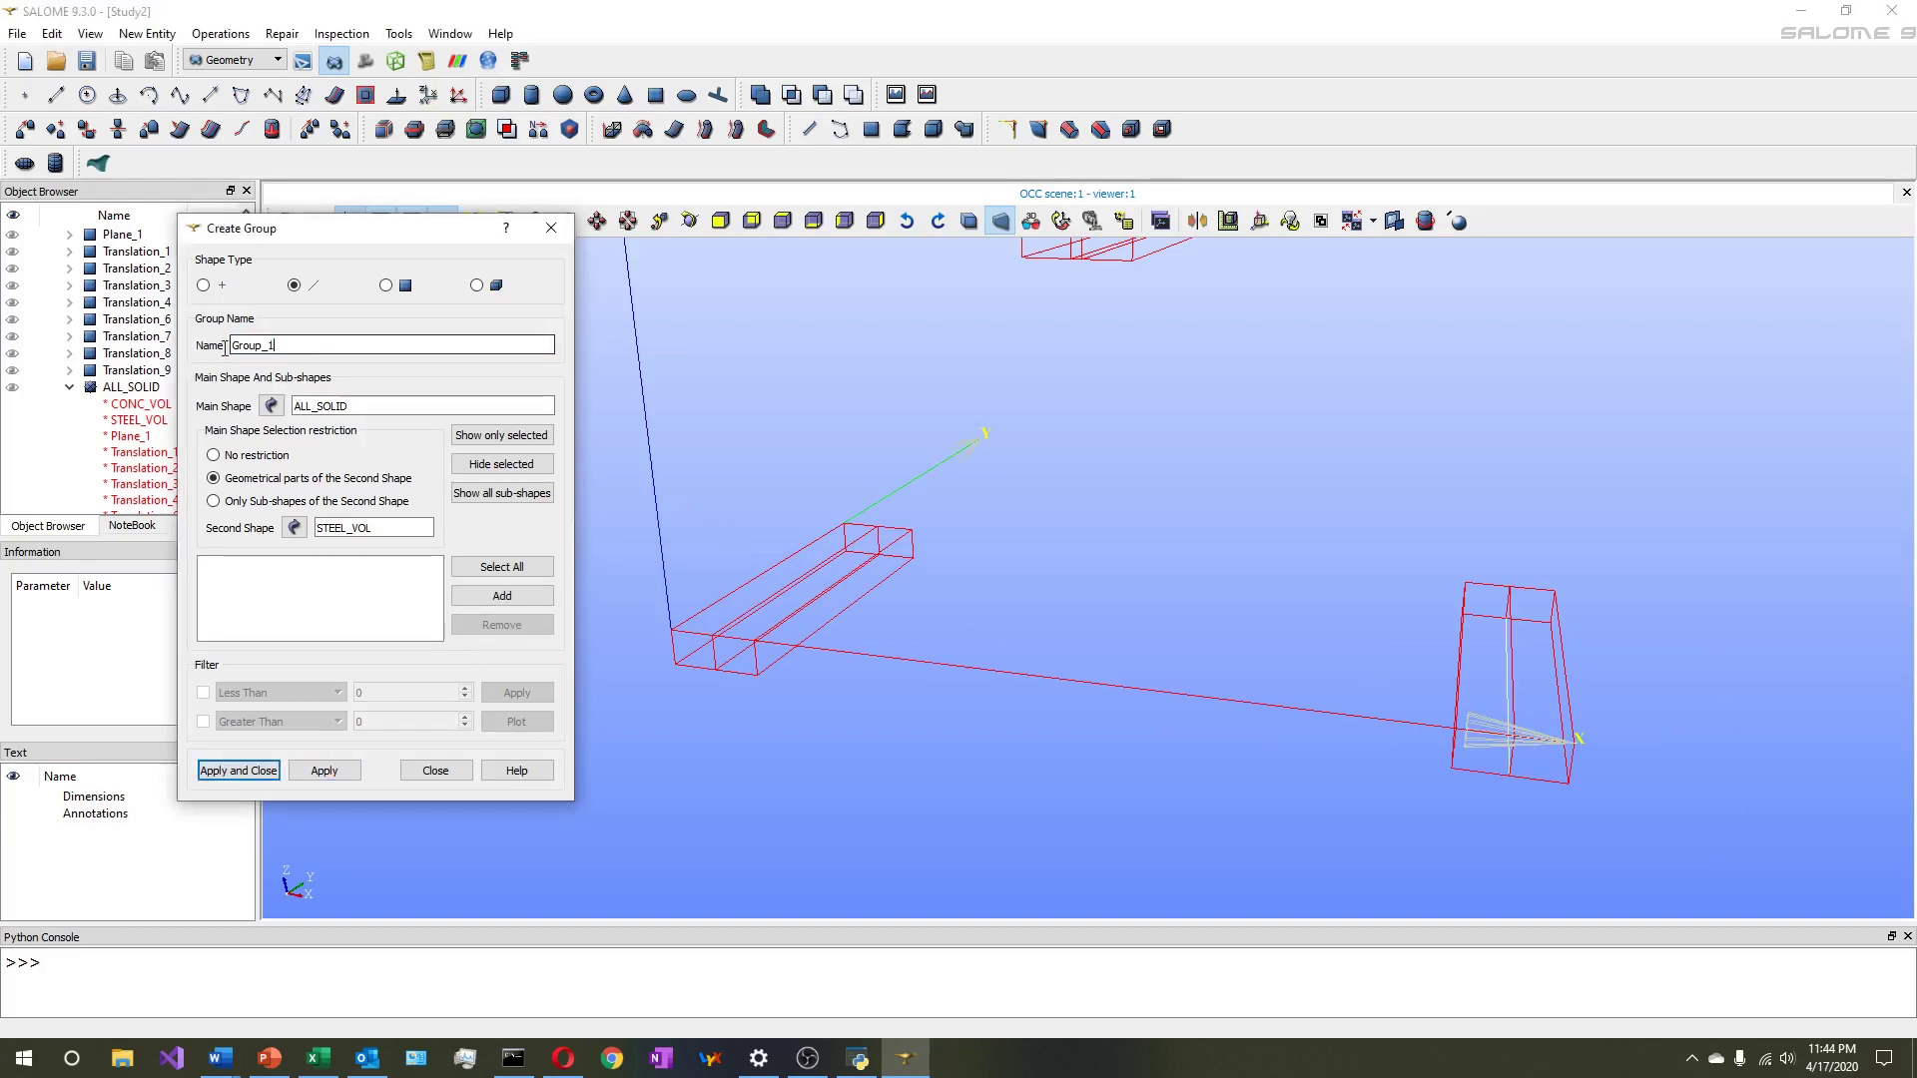
pyautogui.doubleClick(224, 349)
pyautogui.write('RES')
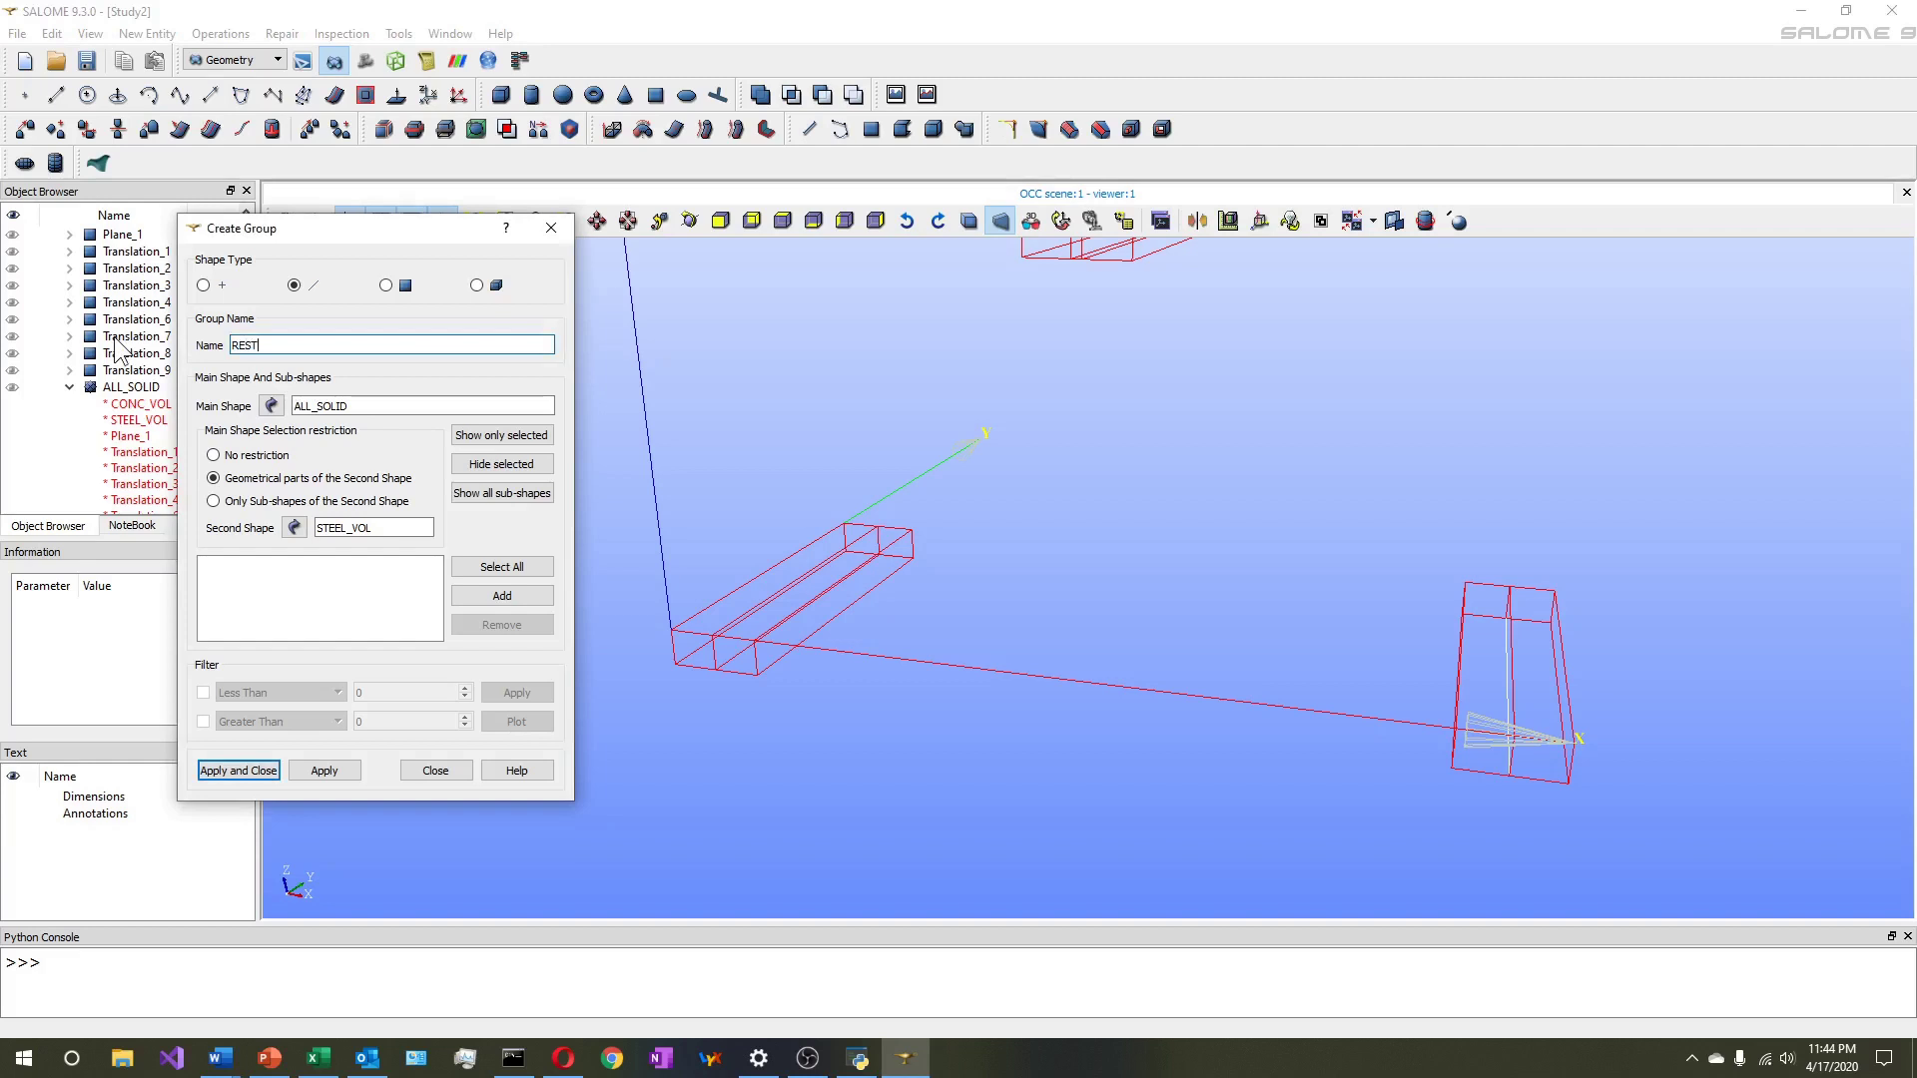
pyautogui.write('TZ')
pyautogui.click(469, 596)
# Create an edge group named DISP from the two middle edges on top of the loading plate
pyautogui.scroll(-1, 899, 587)
pyautogui.scroll(3, 1091, 334)
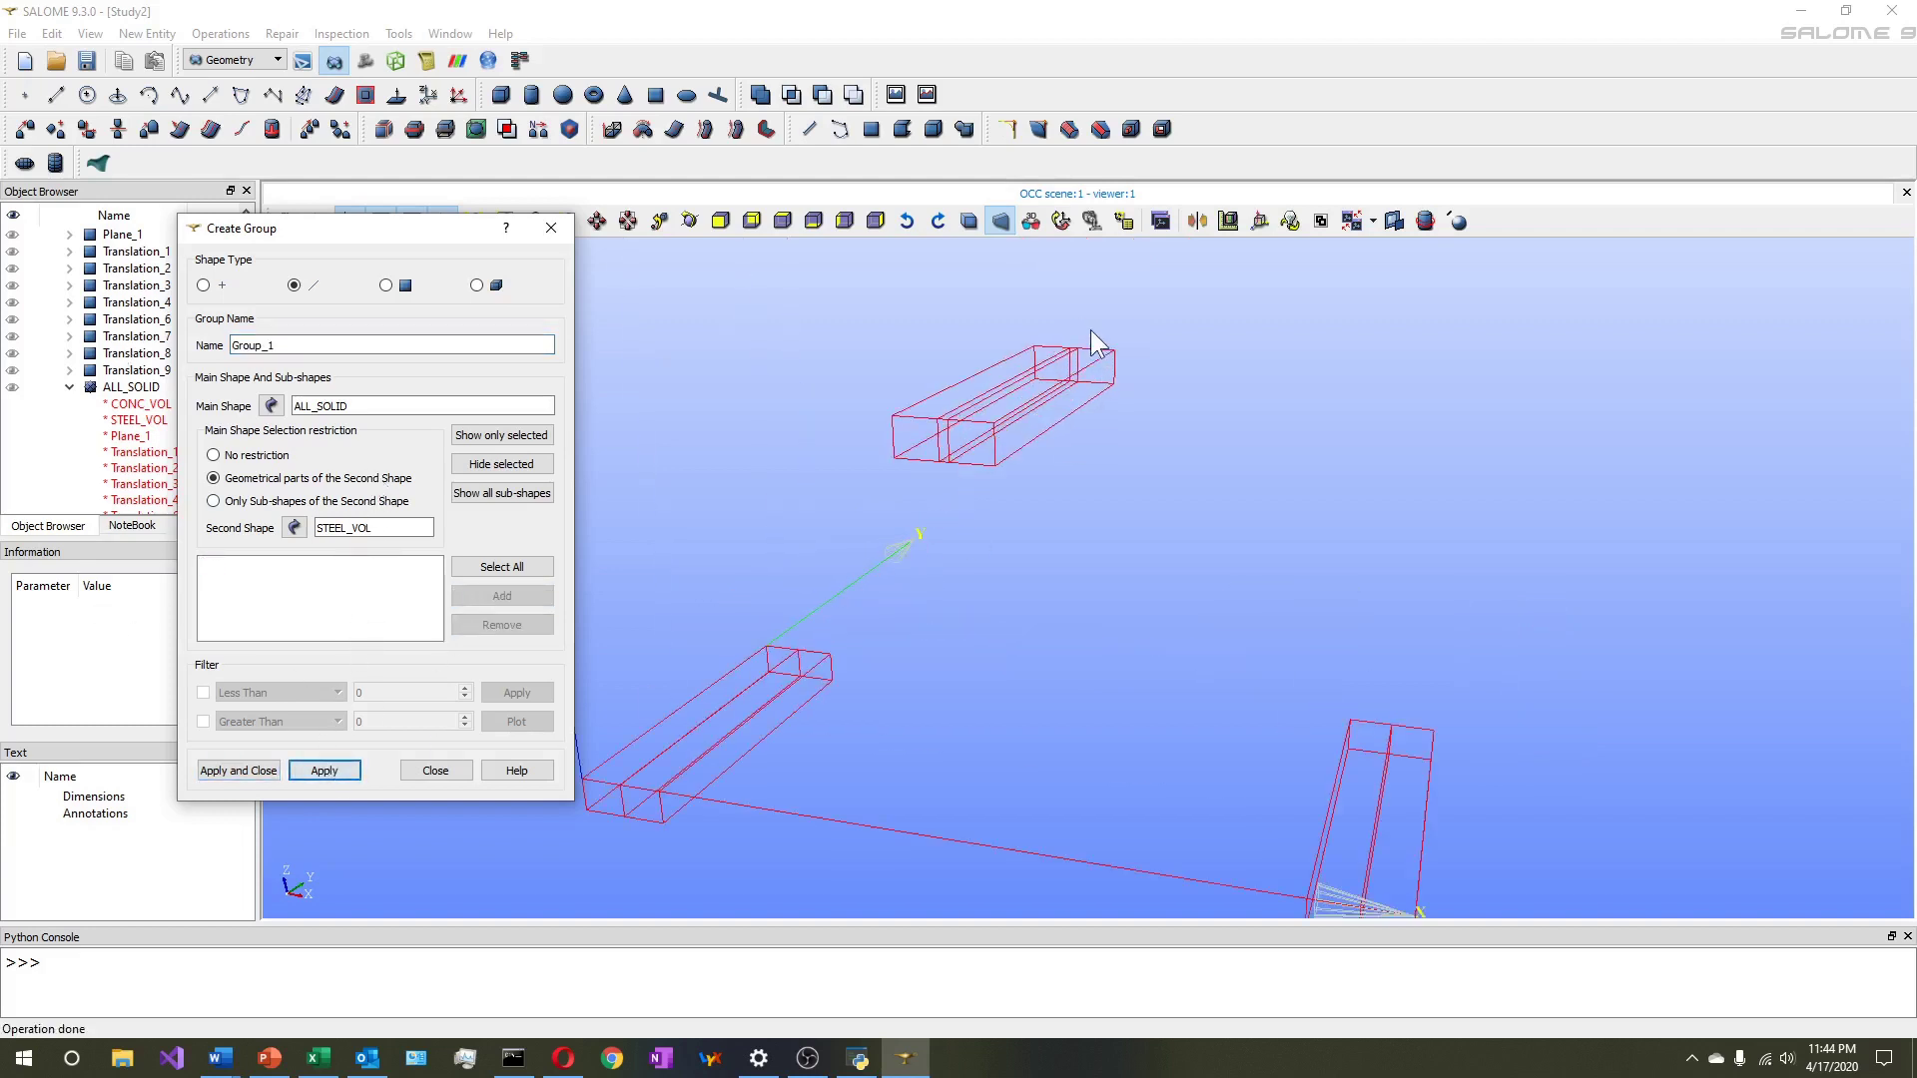
pyautogui.click(834, 340)
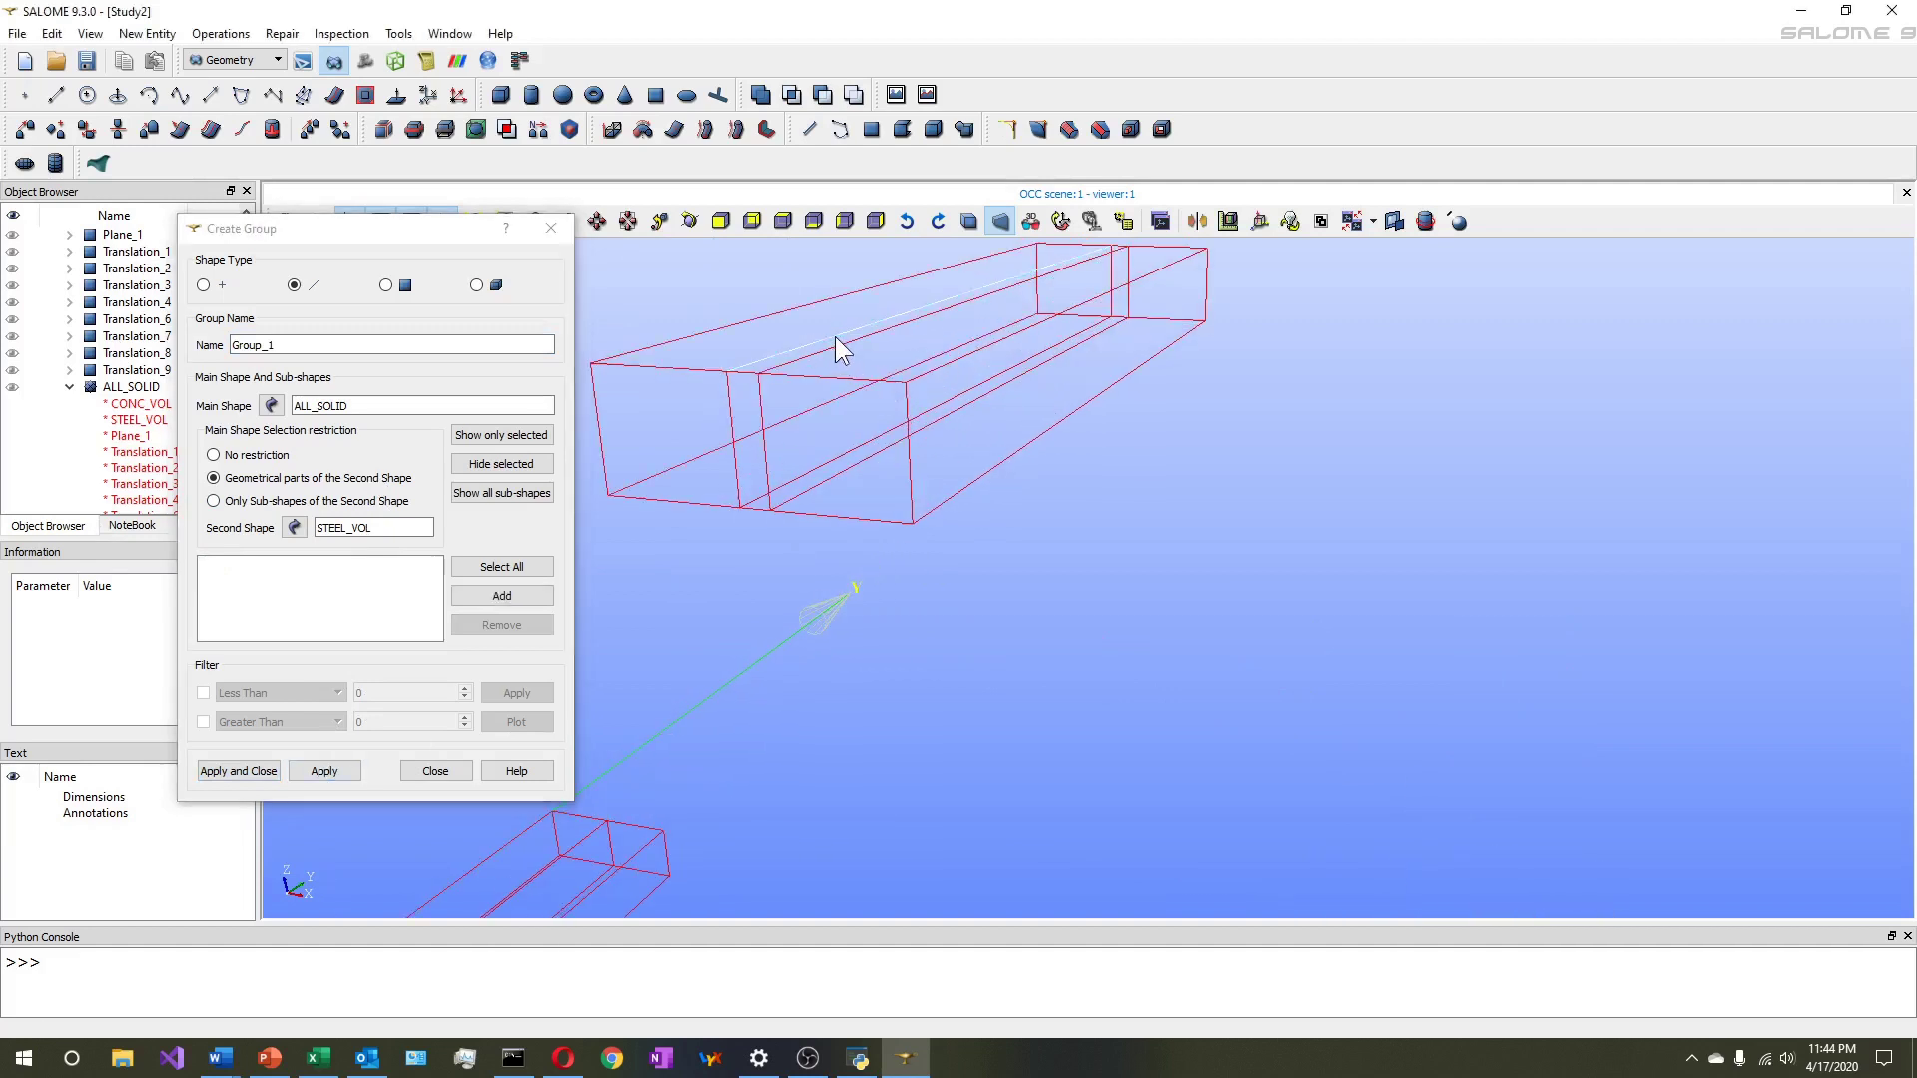
pyautogui.keyDown('shift'); pyautogui.click(843, 341); pyautogui.keyUp('shift')
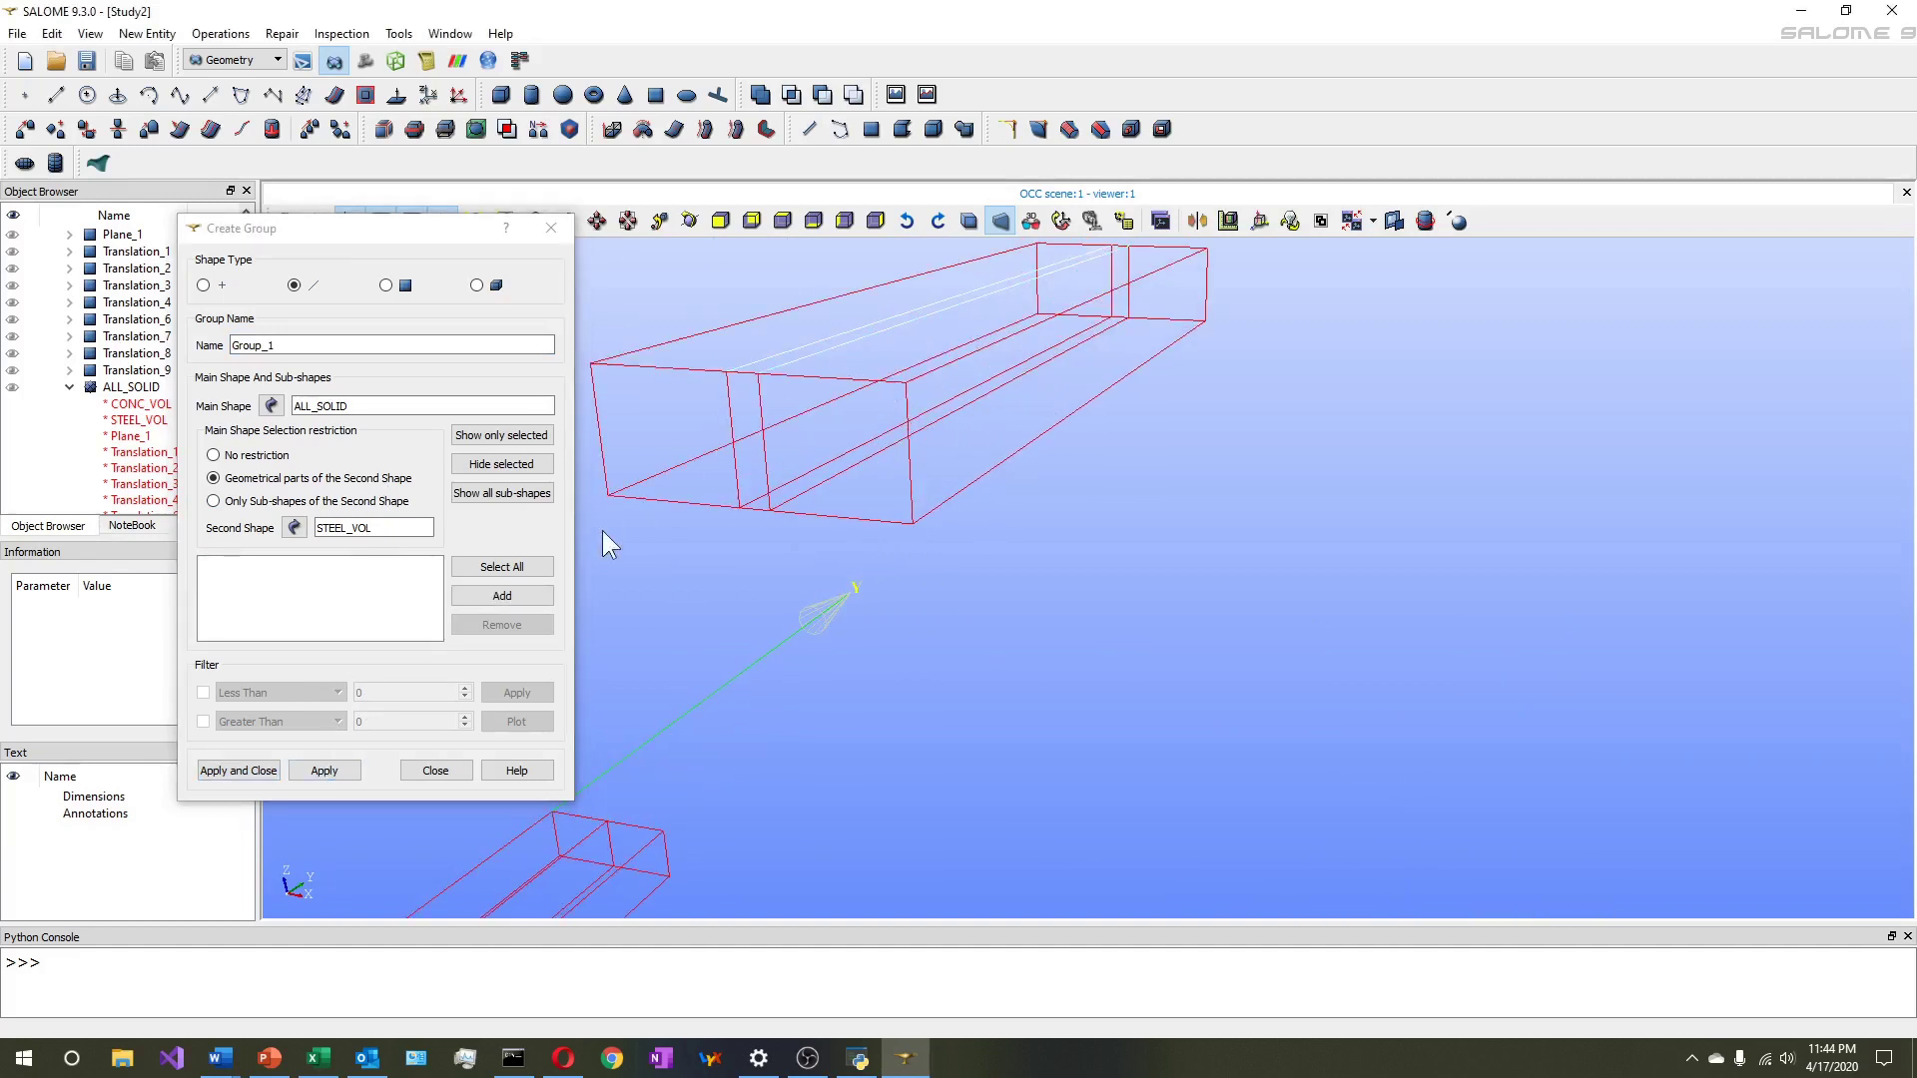
pyautogui.click(501, 596)
pyautogui.write('DISP')
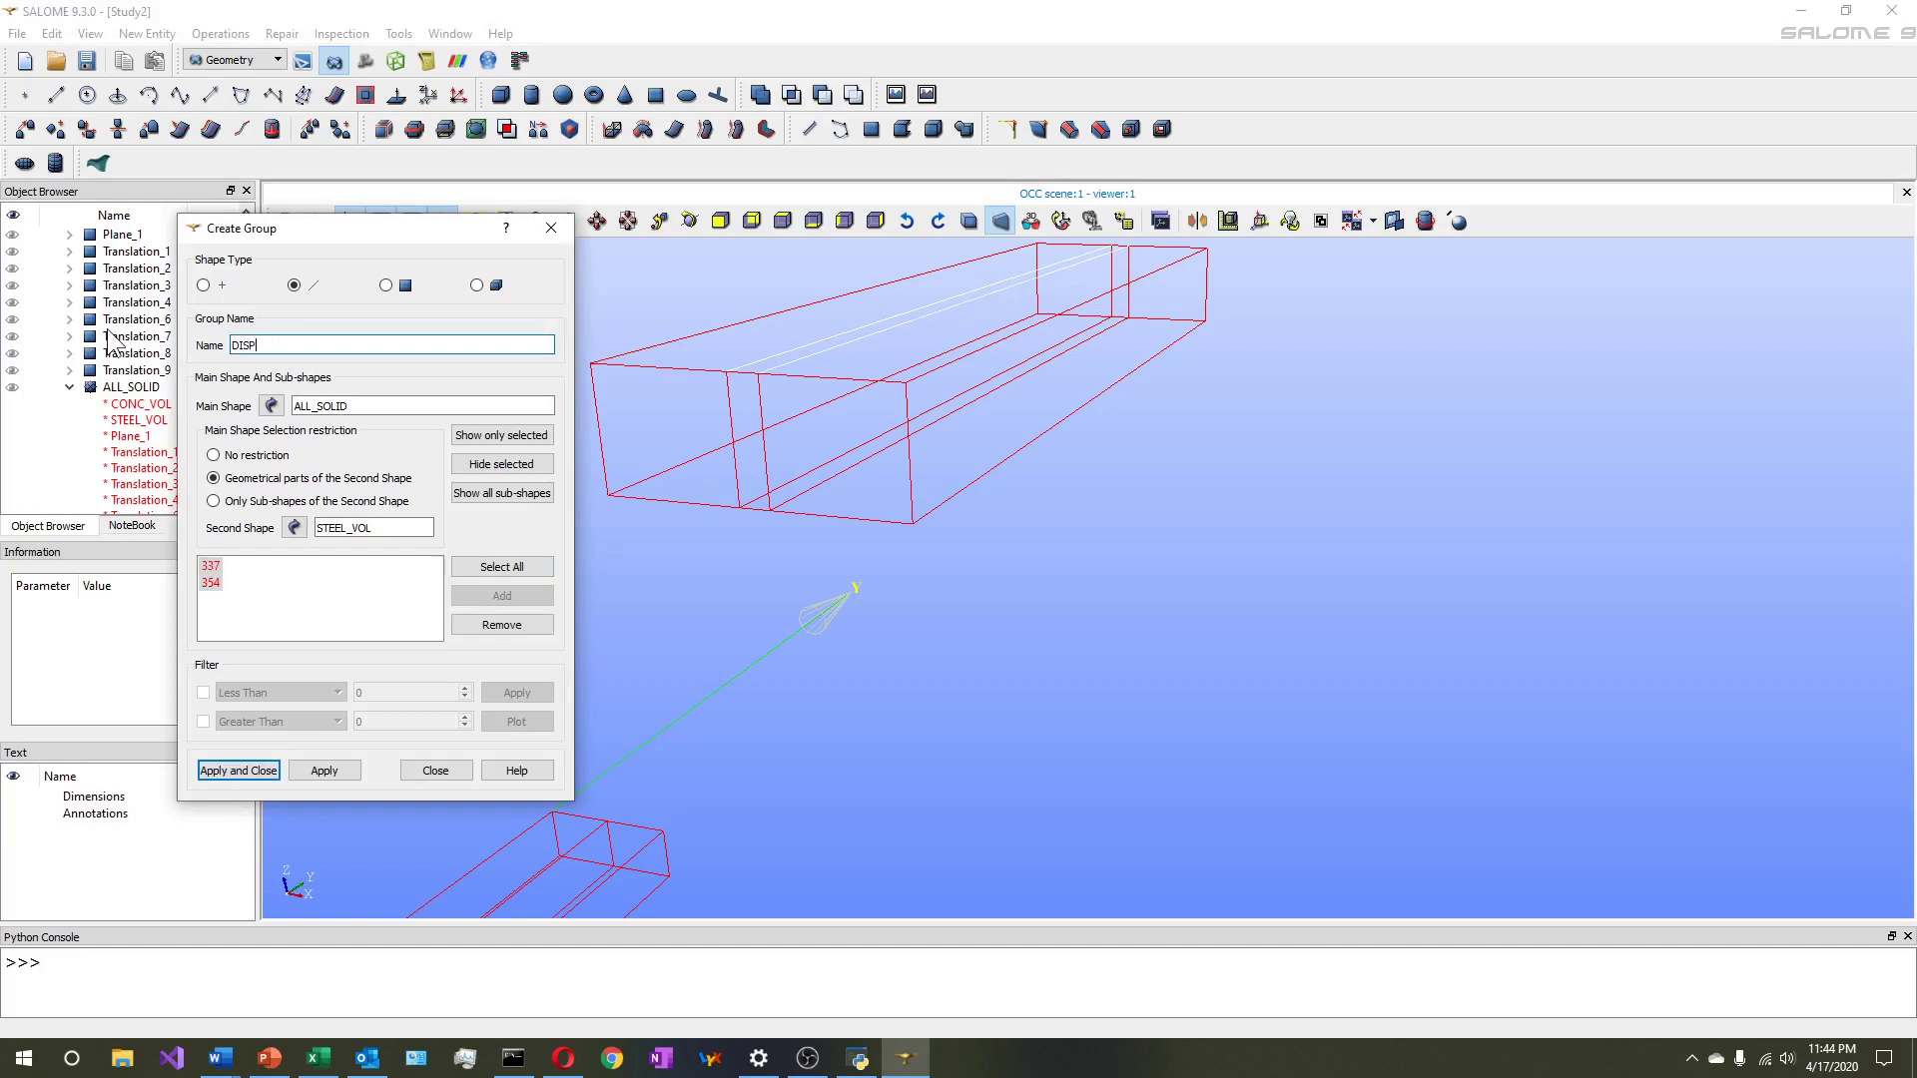
pyautogui.click(255, 769)
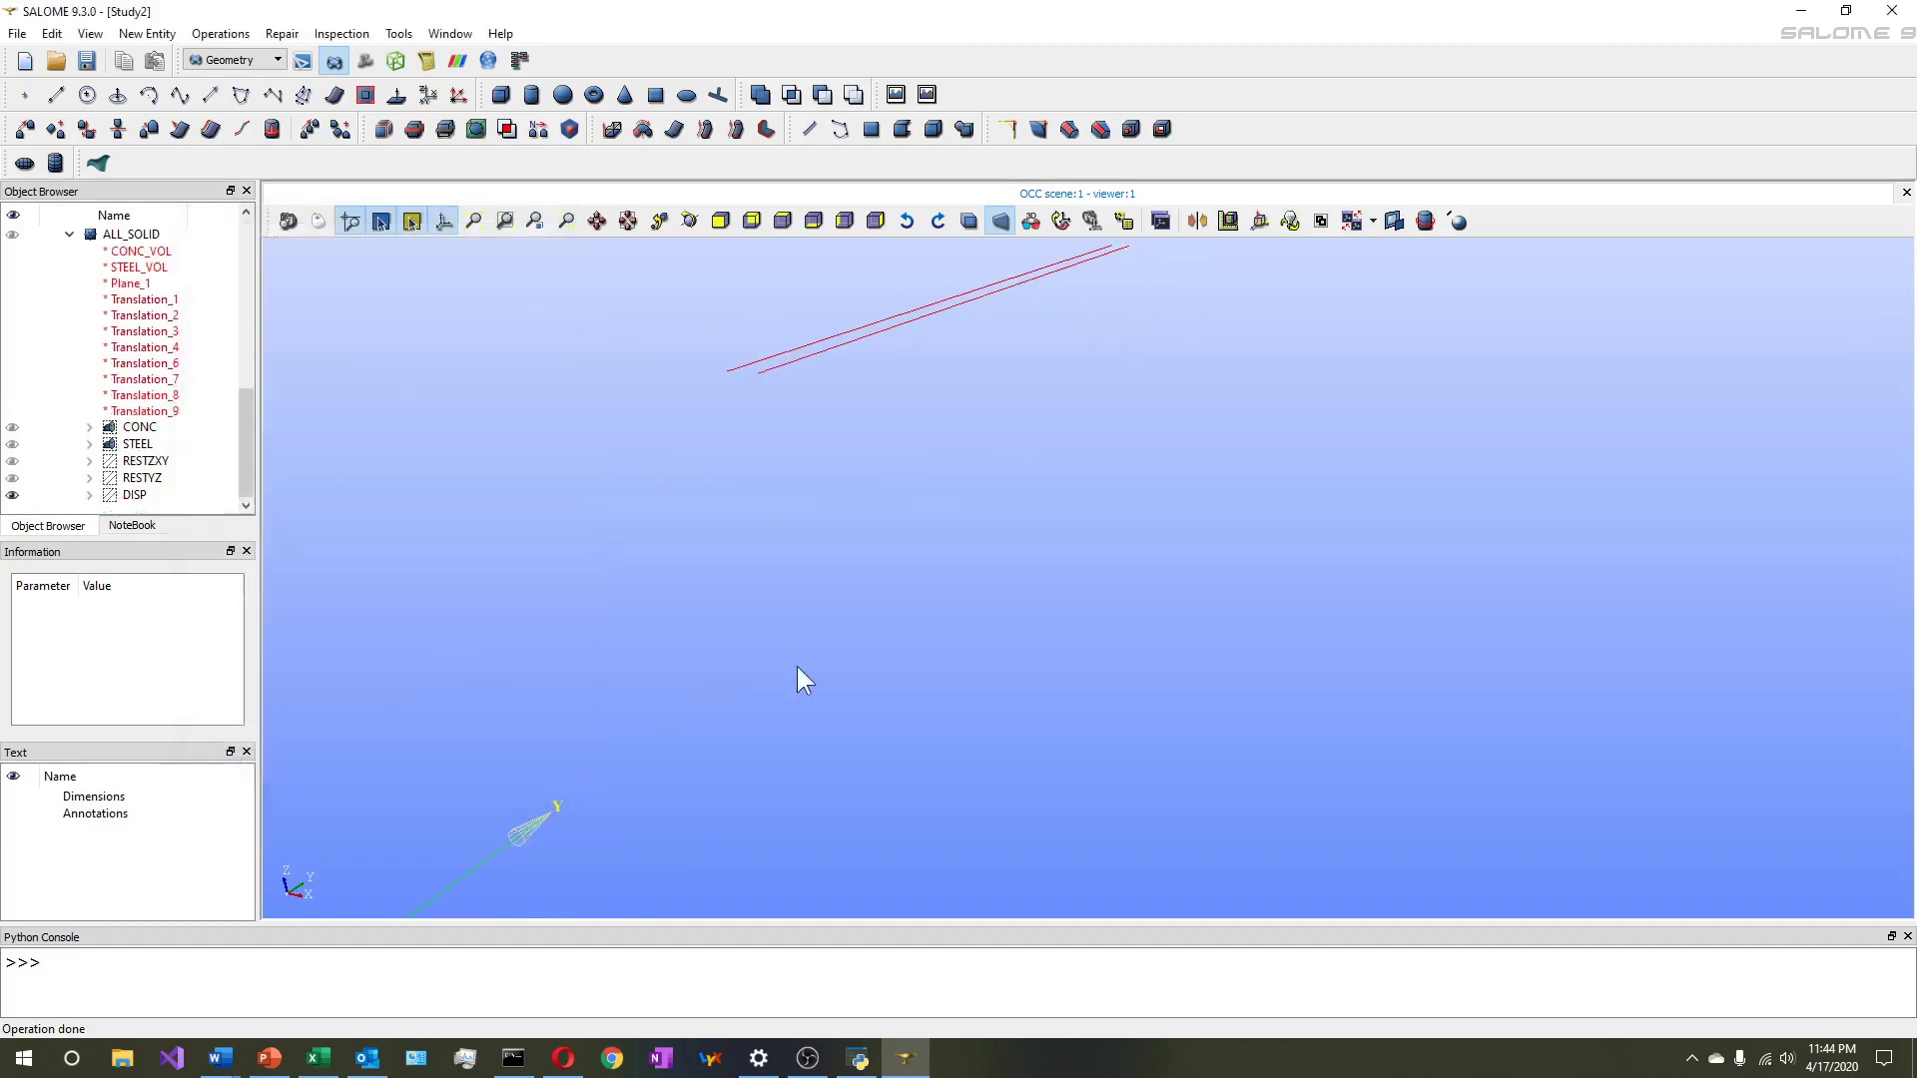
# Display ALL_SOLID together with the CONC, STEEL, RESTZXY and RESTYZ groups
pyautogui.click(12, 234)
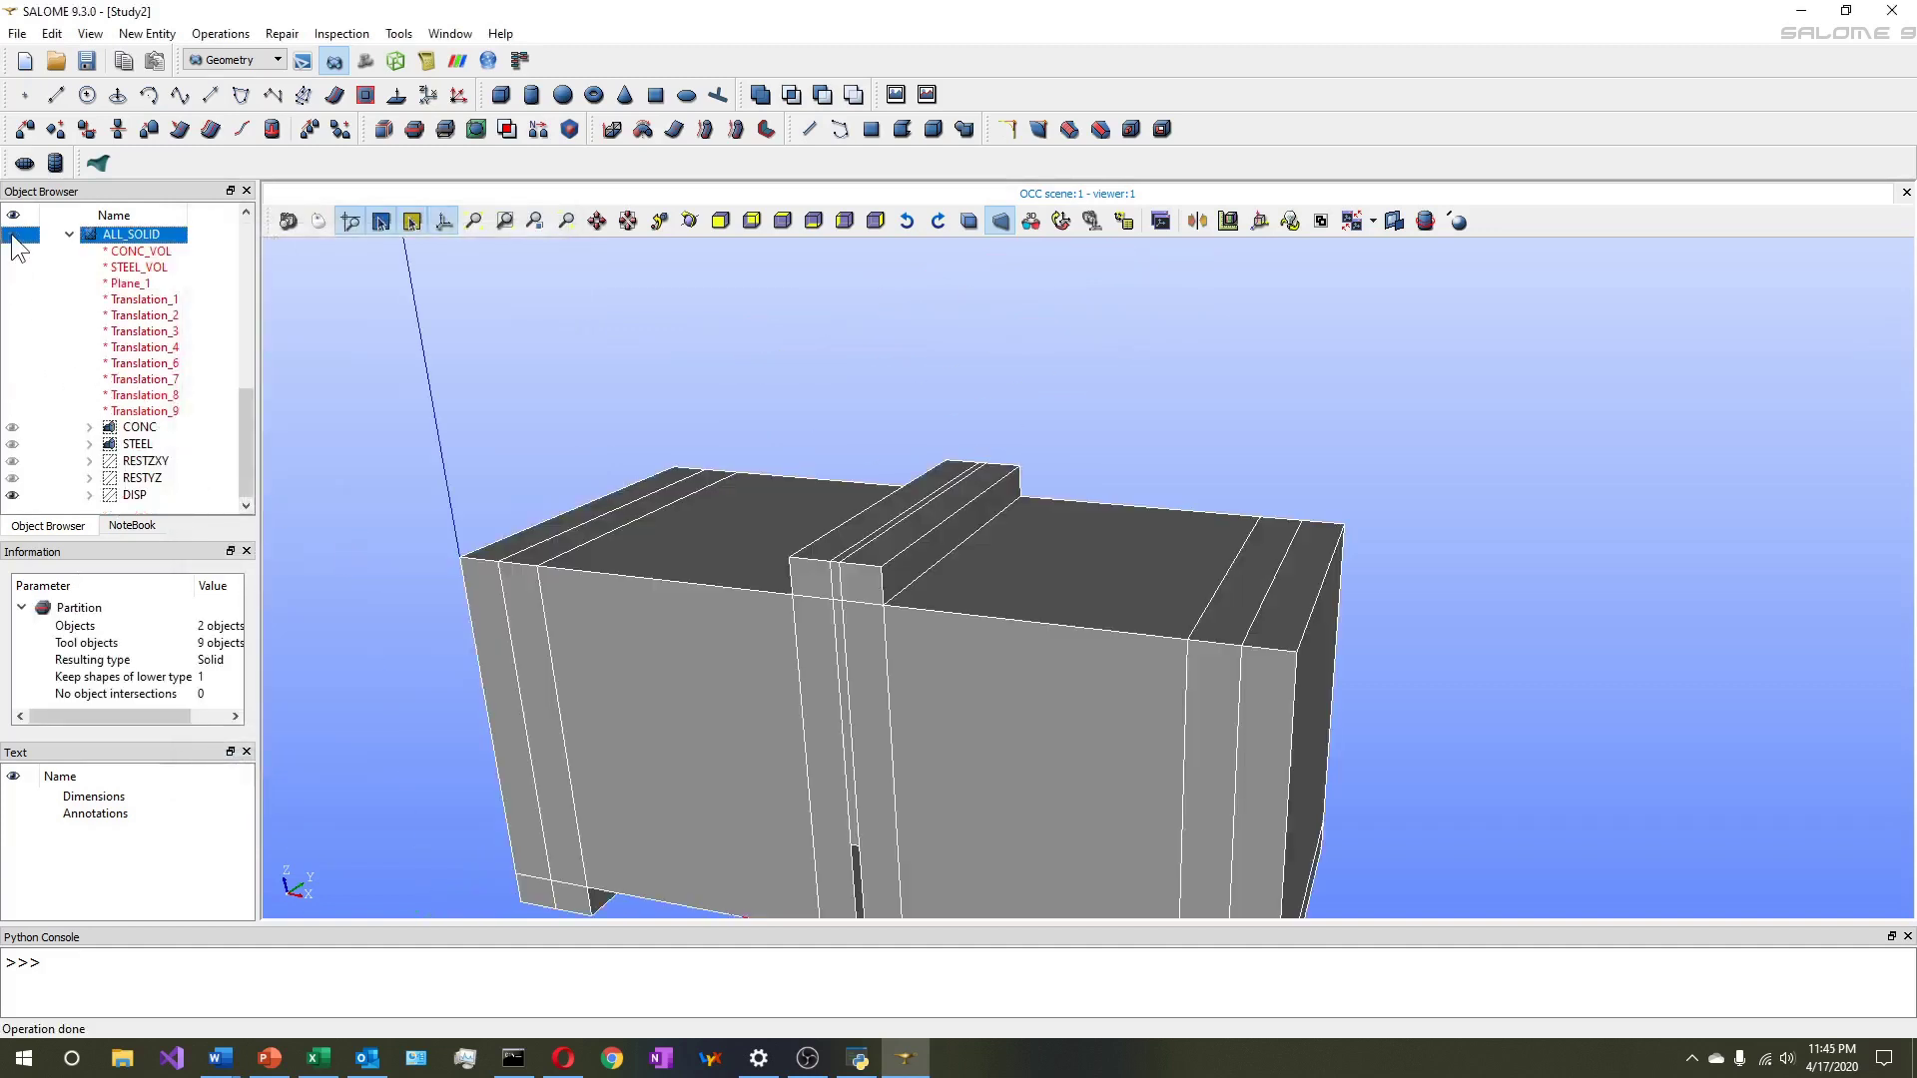
pyautogui.click(18, 428)
pyautogui.click(12, 444)
pyautogui.click(12, 460)
pyautogui.click(12, 477)
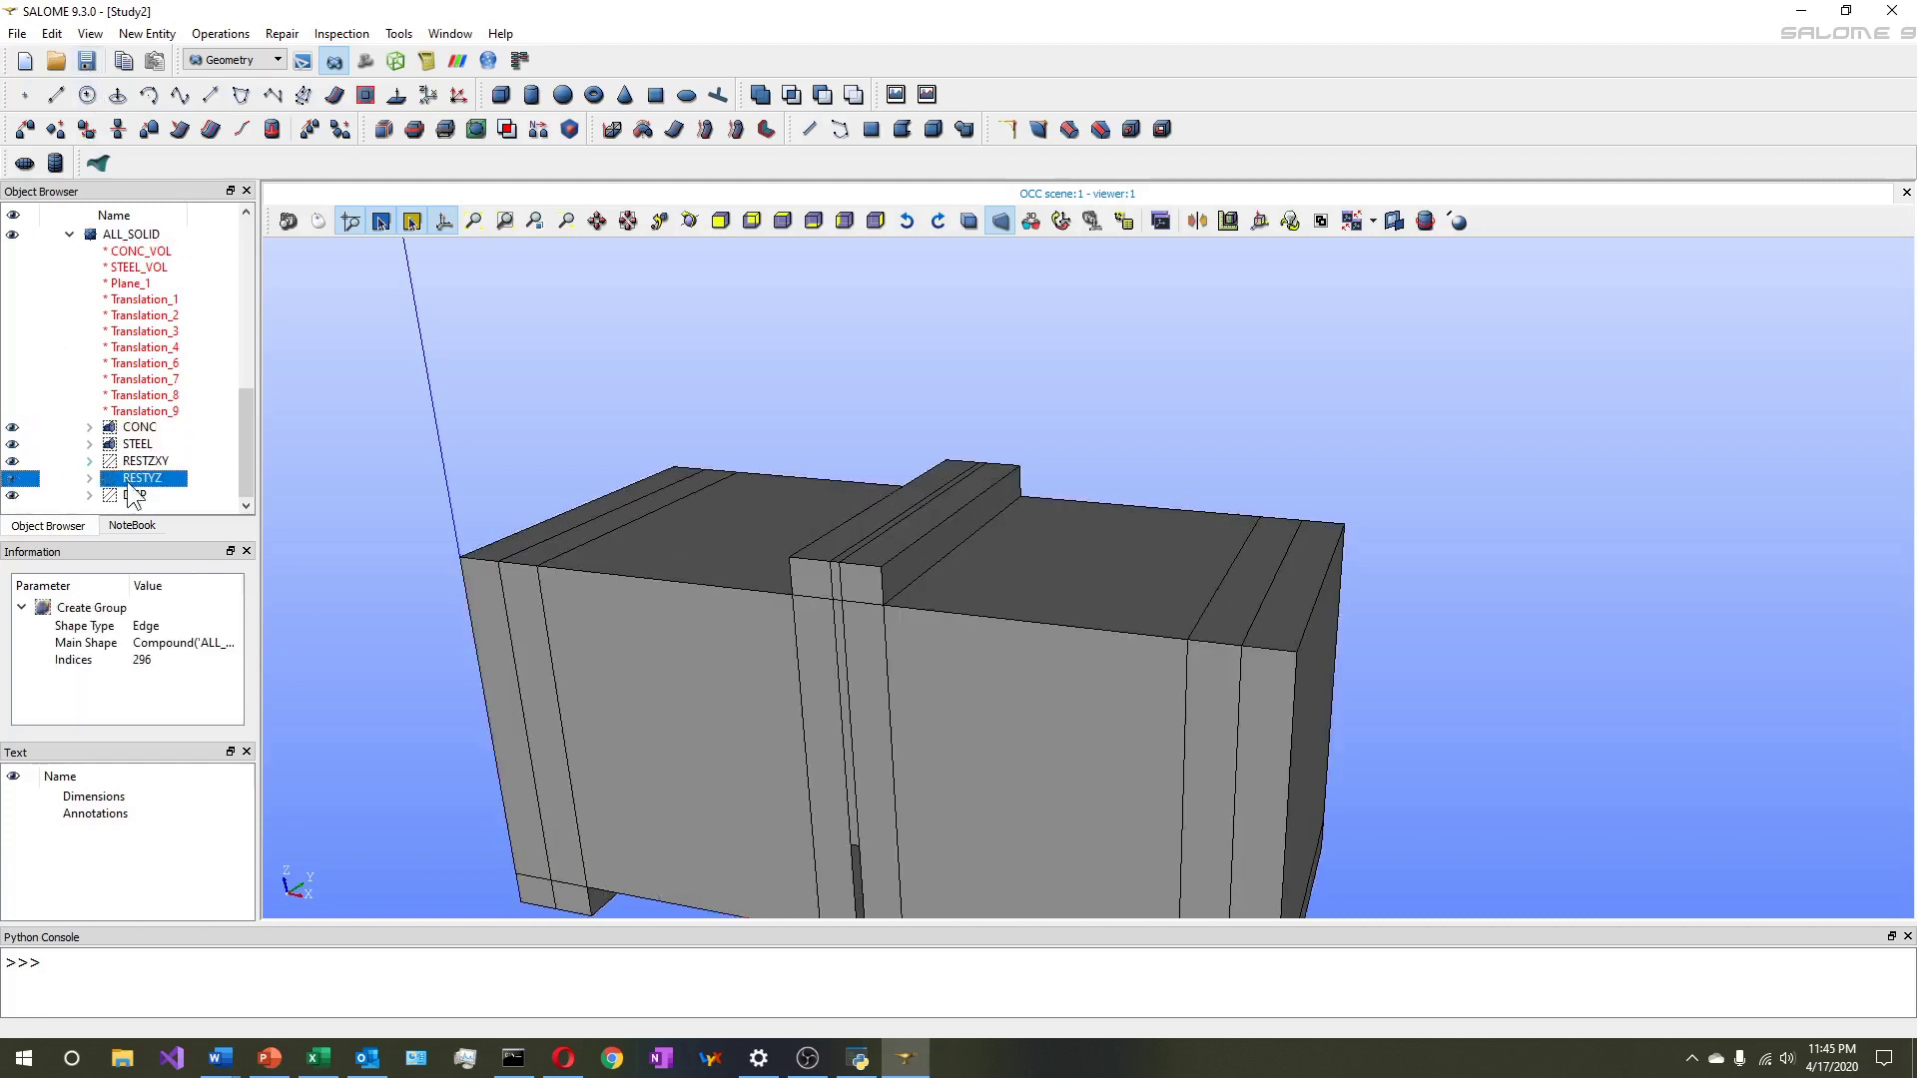
pyautogui.scroll(-4, 605, 482)
pyautogui.scroll(2, 607, 487)
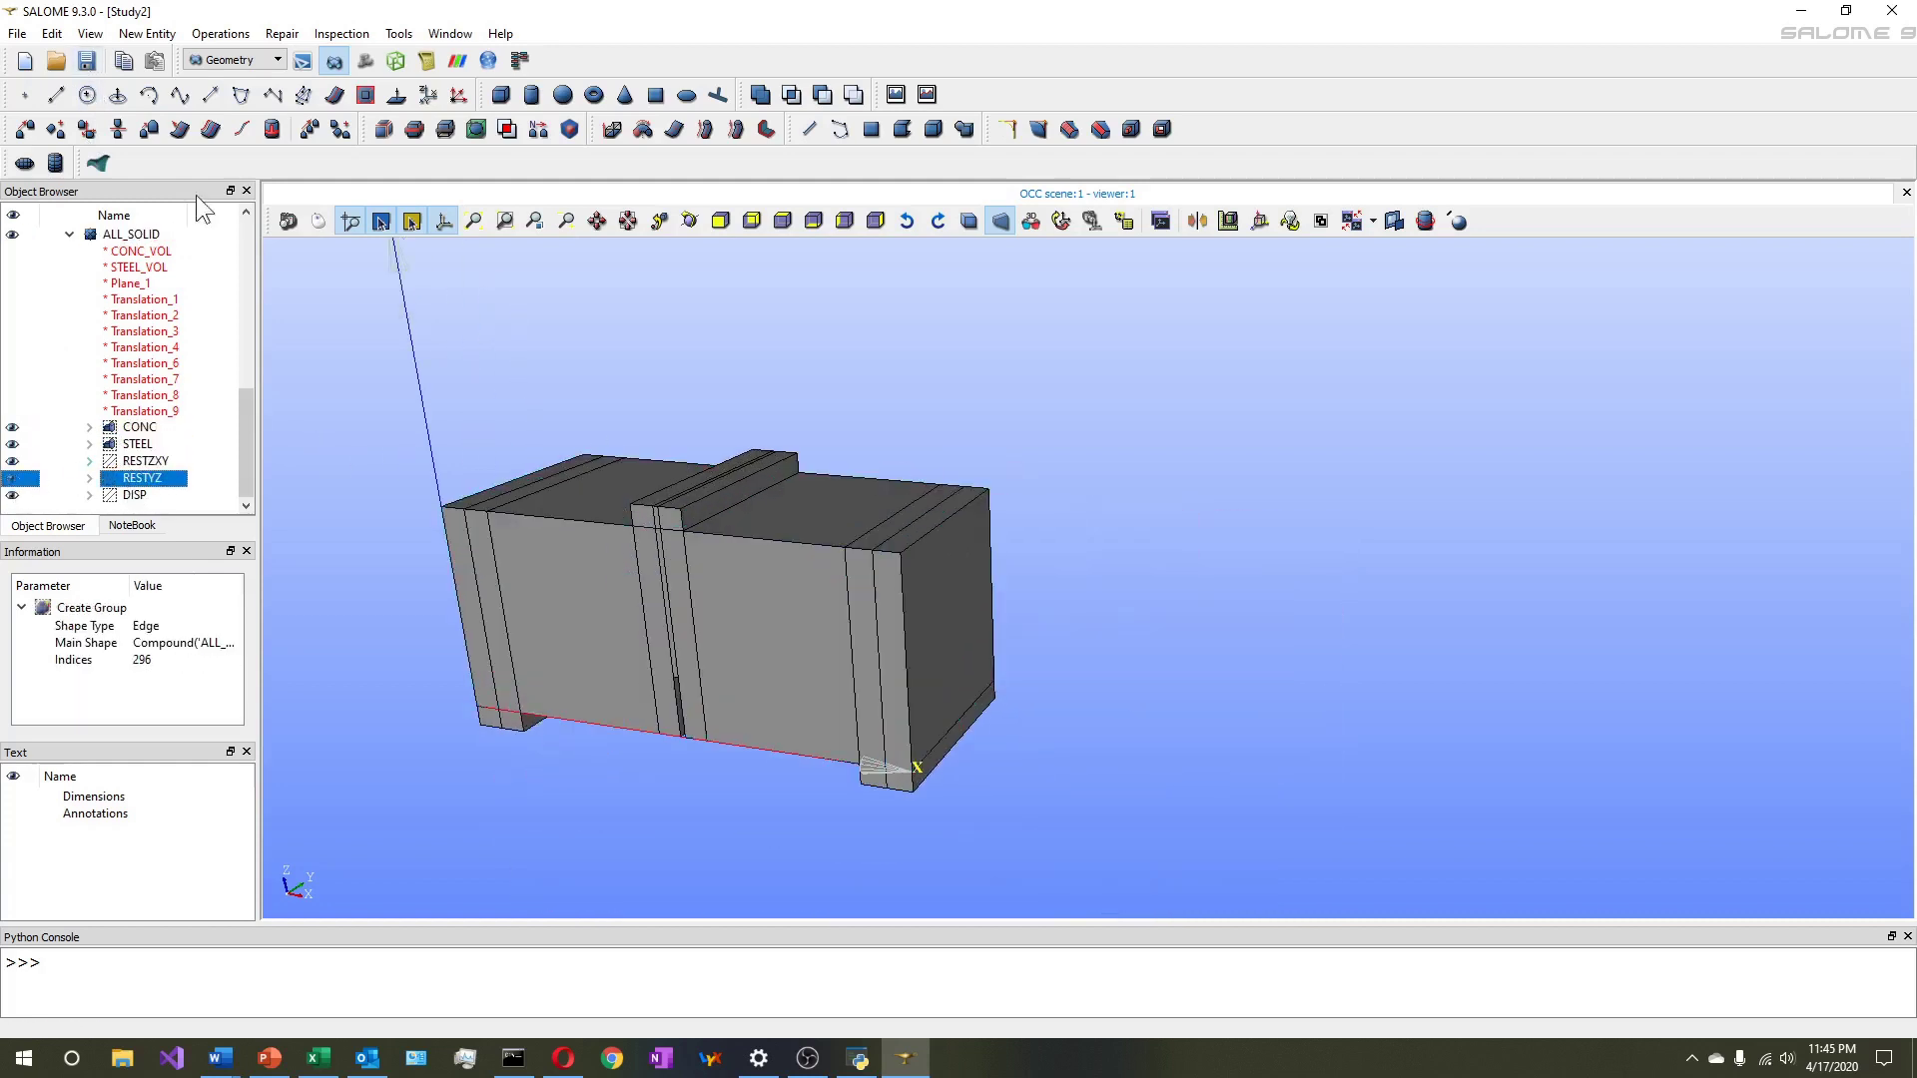
# Save the study as Study3 in the Tutorial Beam Notched folder
pyautogui.click(89, 65)
pyautogui.click(1149, 585)
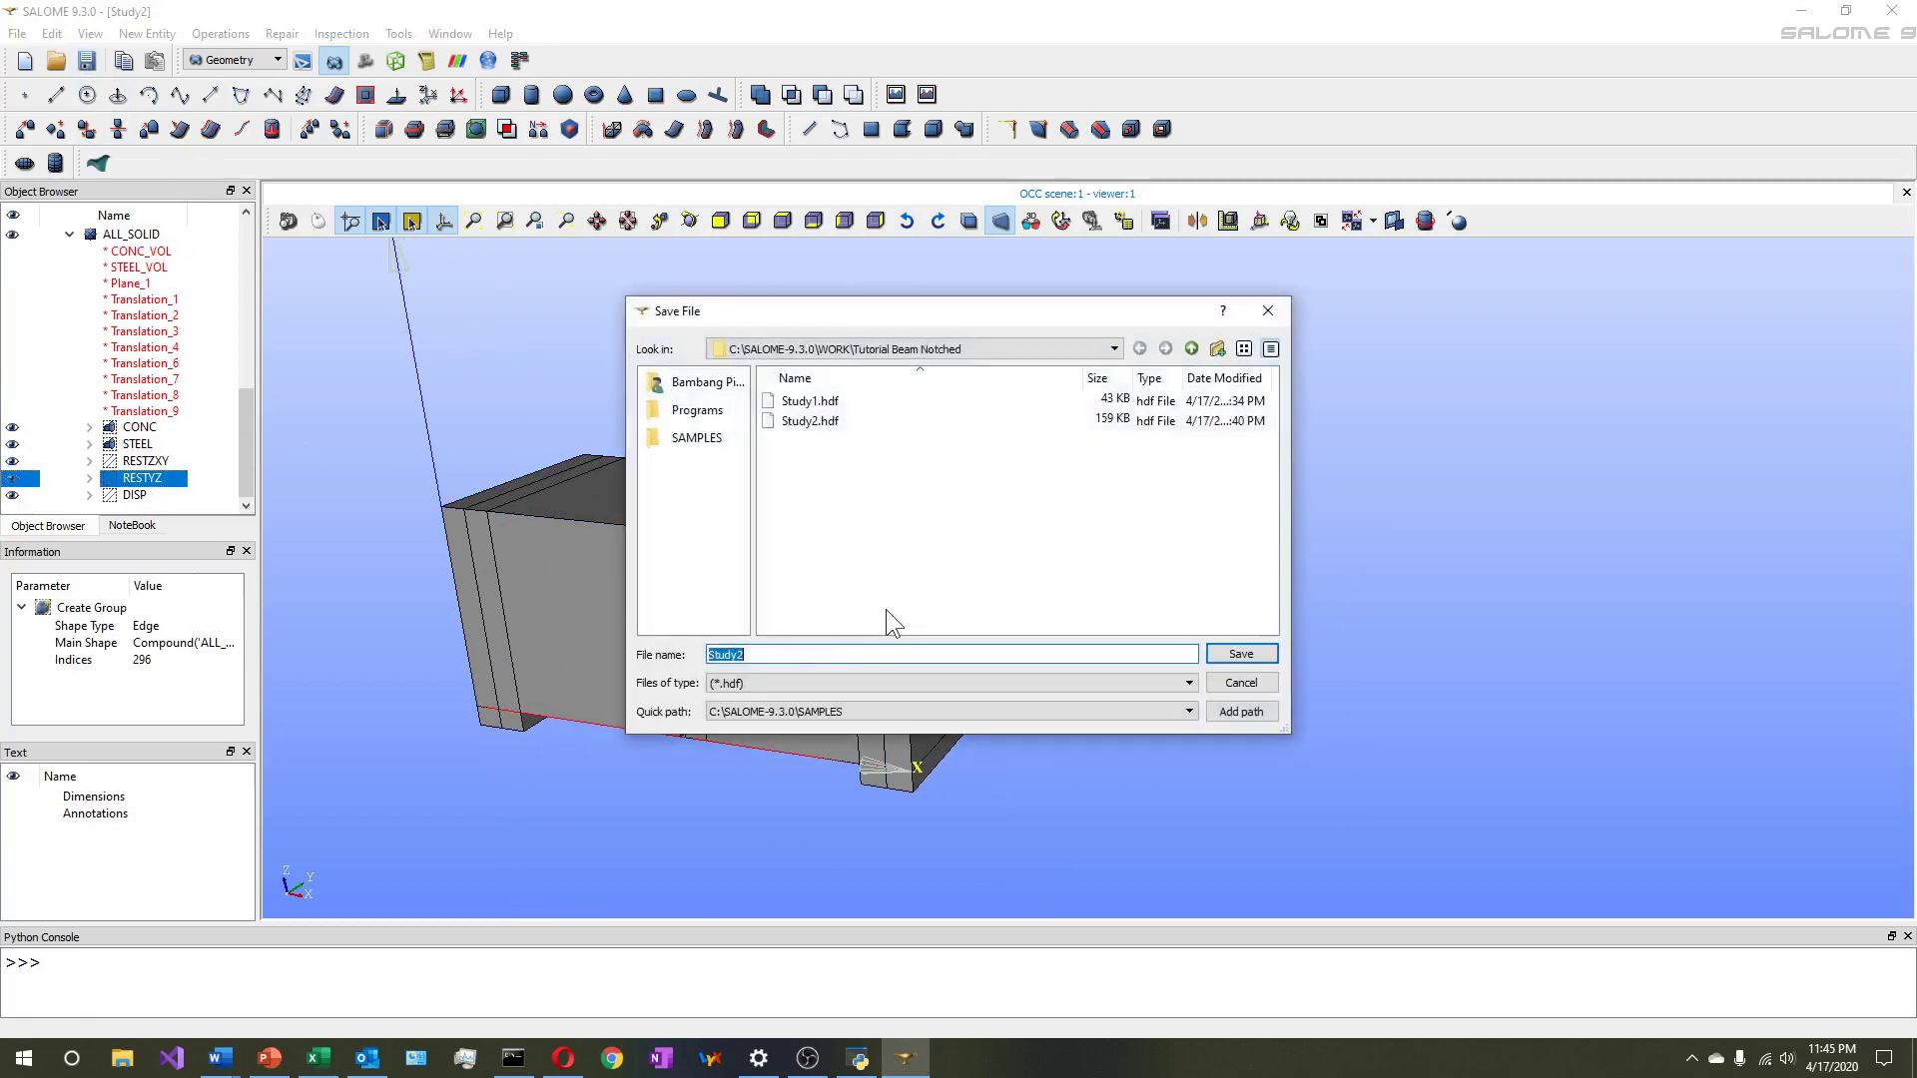
pyautogui.write('Study3')
pyautogui.press('Return')
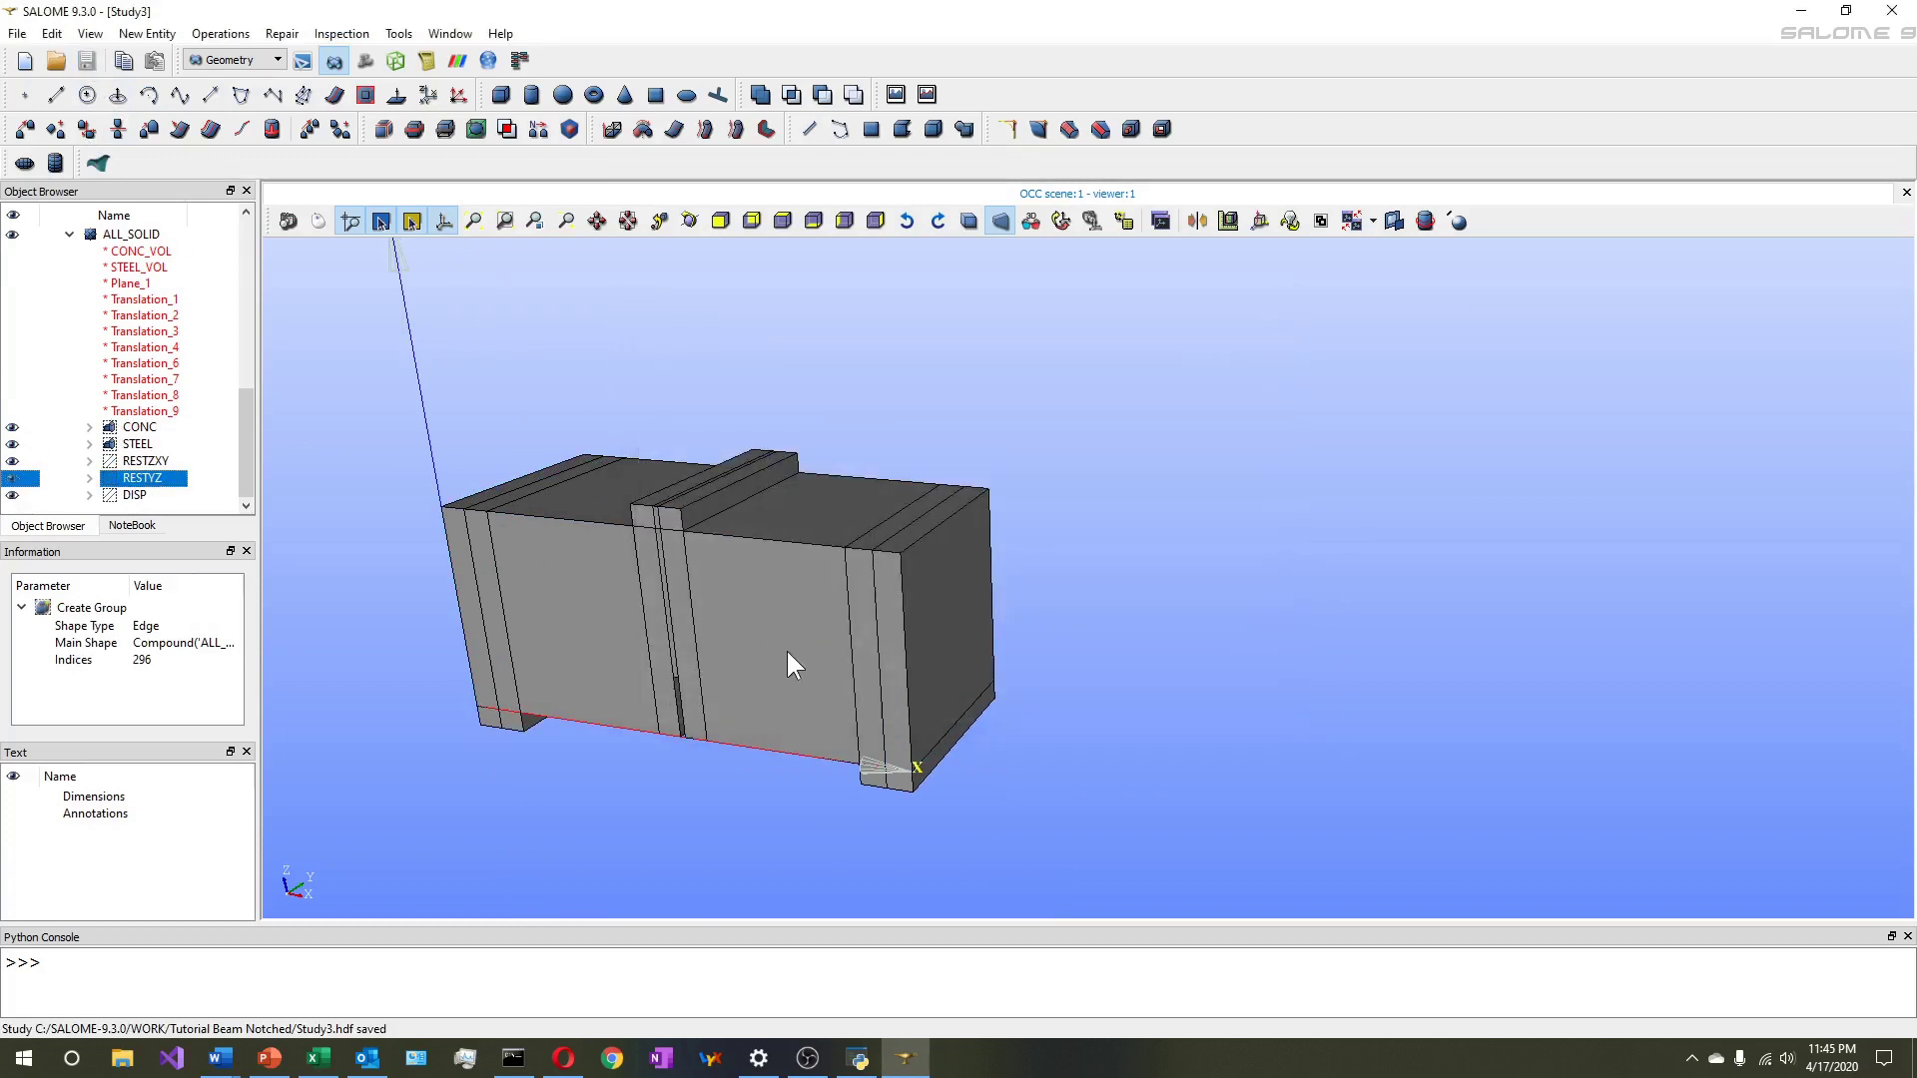
pyautogui.scroll(-3, 830, 523)
pyautogui.click(469, 225)
pyautogui.scroll(-5, 732, 372)
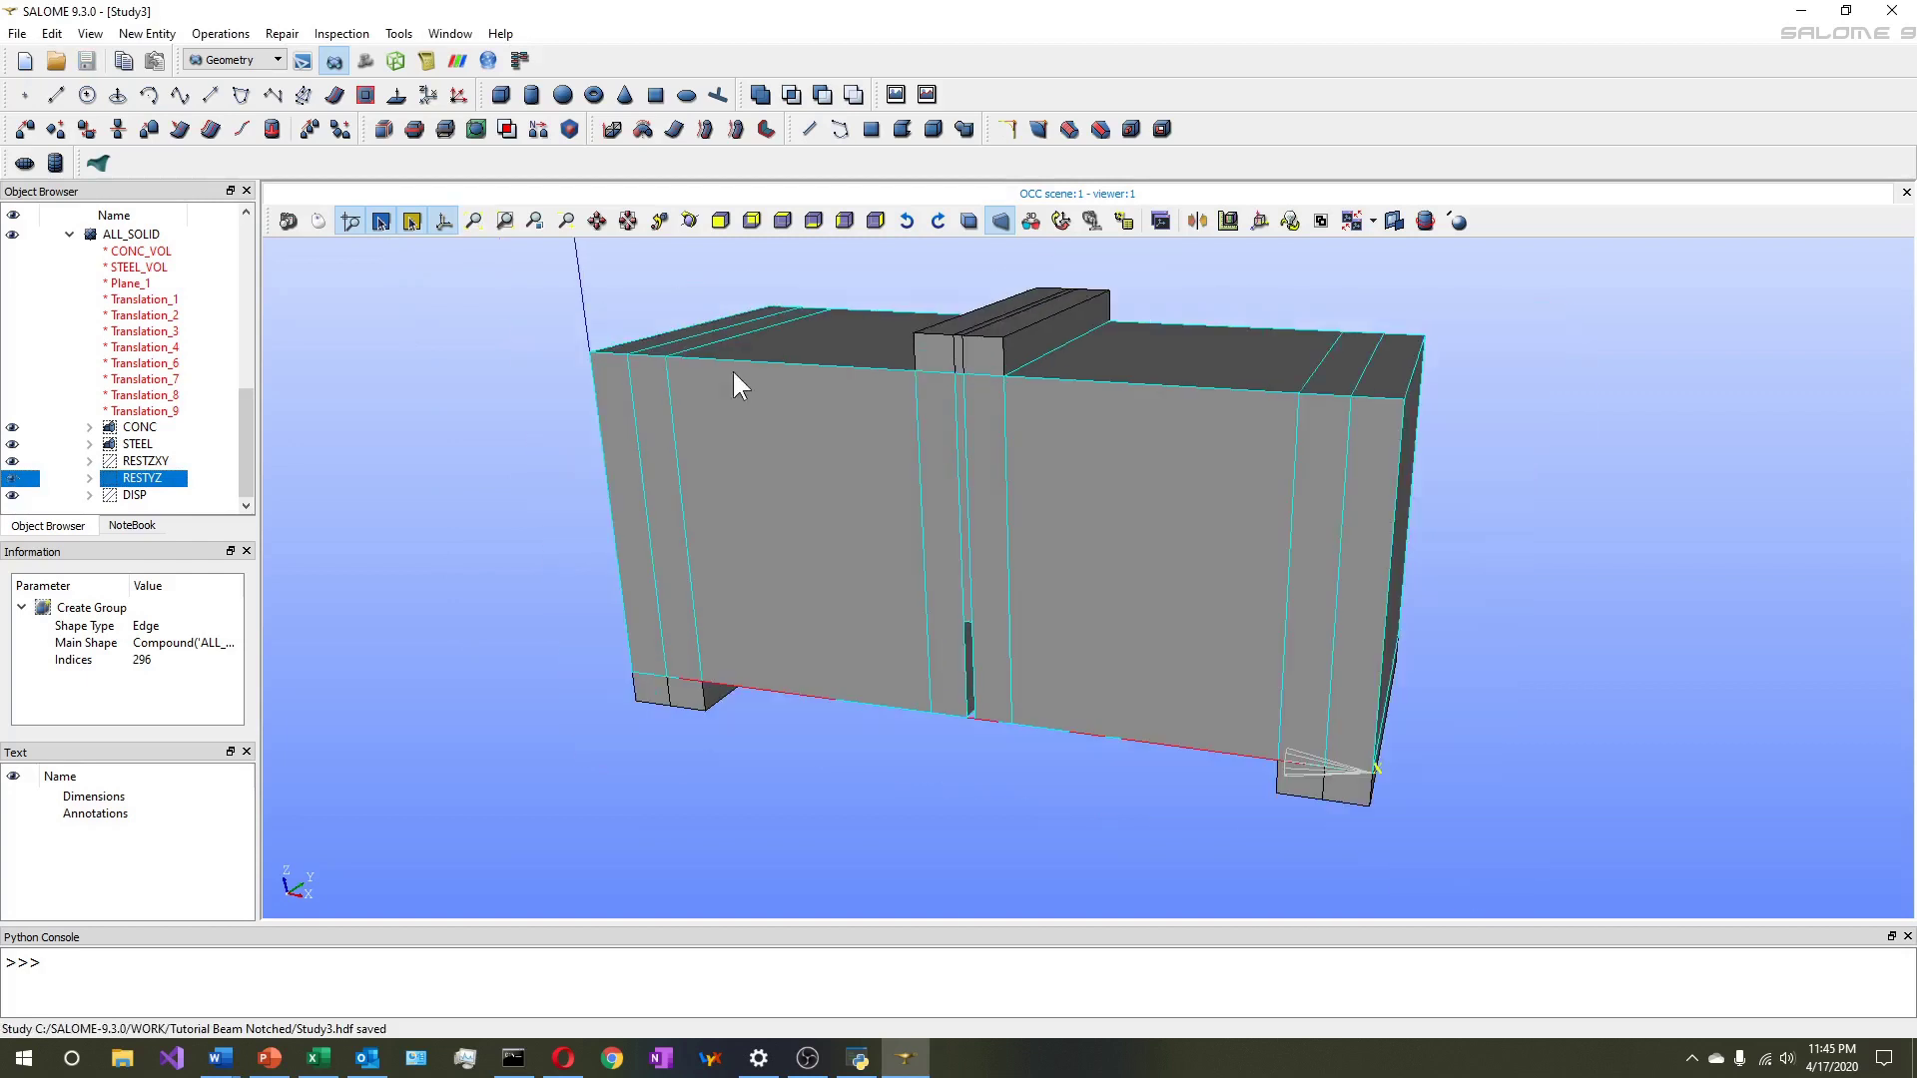
pyautogui.scroll(3, 751, 333)
pyautogui.click(689, 228)
pyautogui.moveTo(692, 242); pyautogui.dragTo(865, 609)
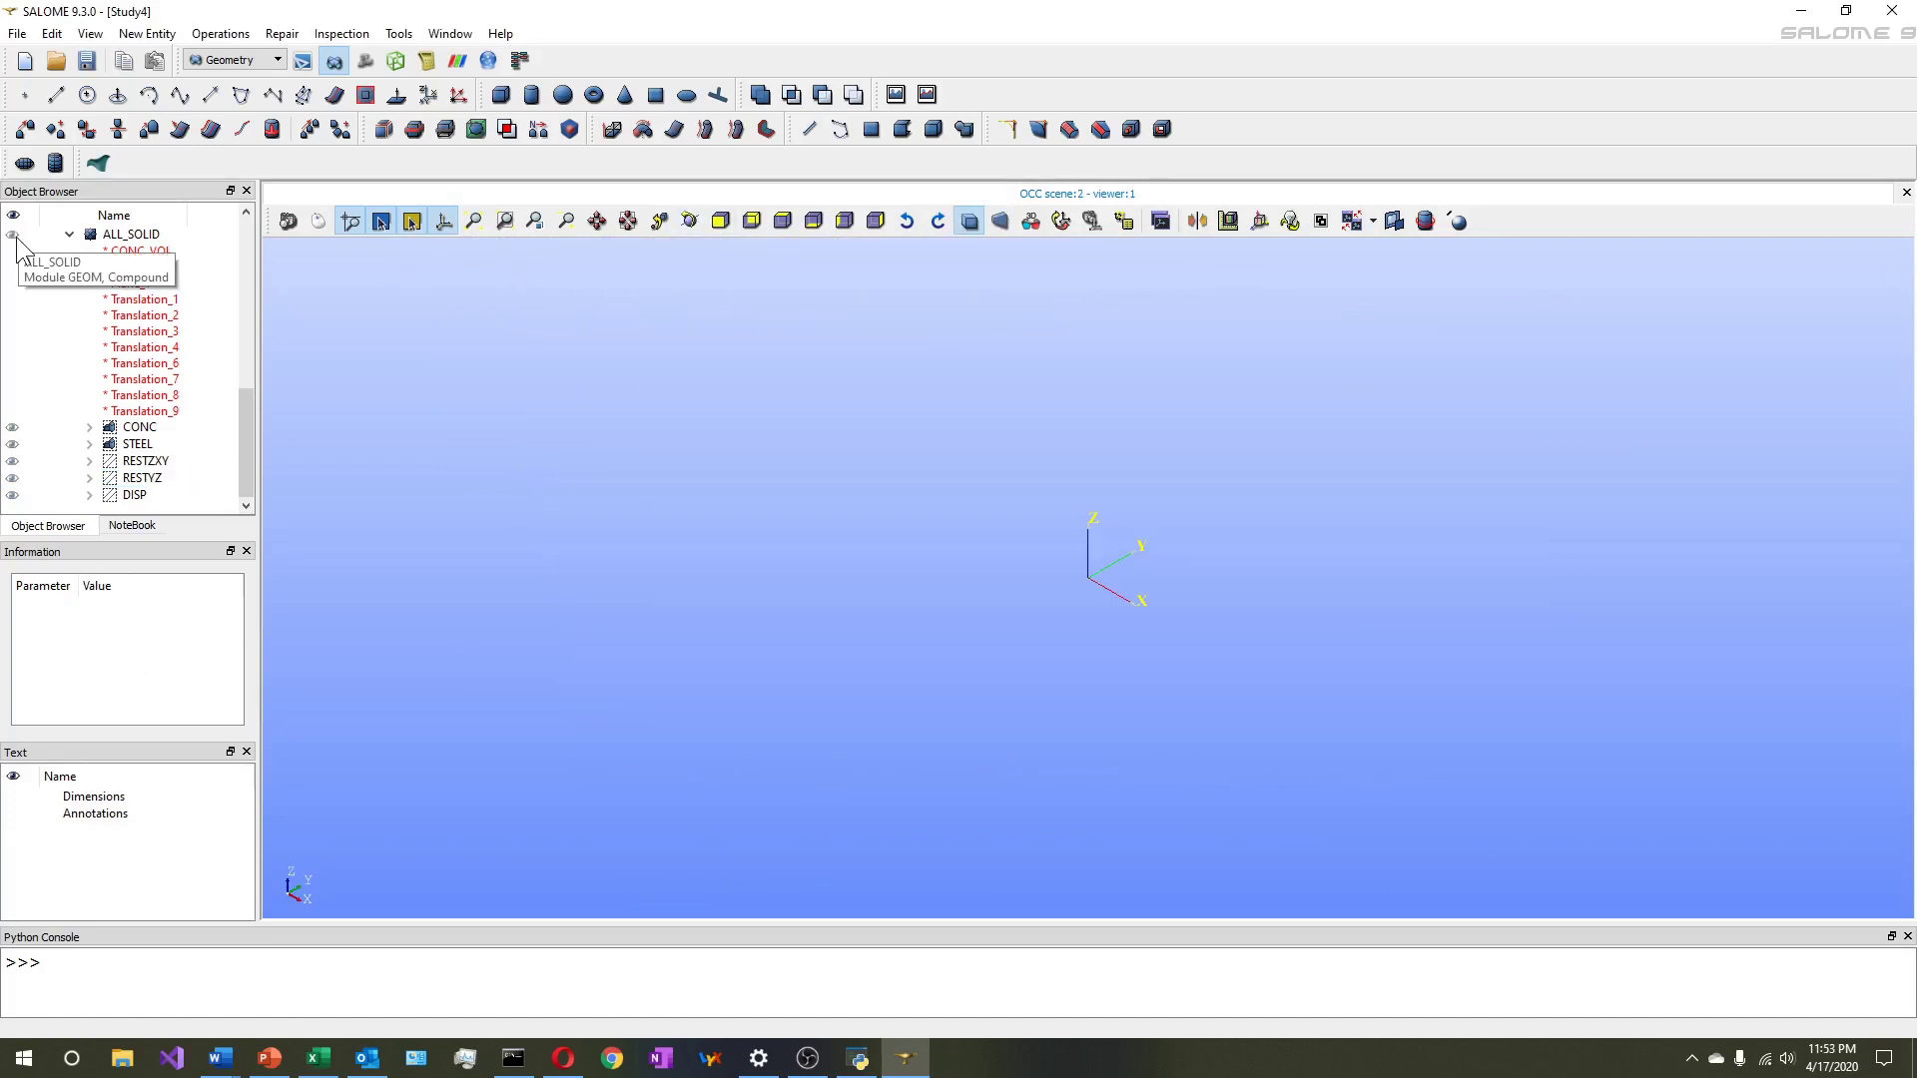
# Display ALL_SOLID and set up a new face-type group on it named FACE_1
pyautogui.click(13, 236)
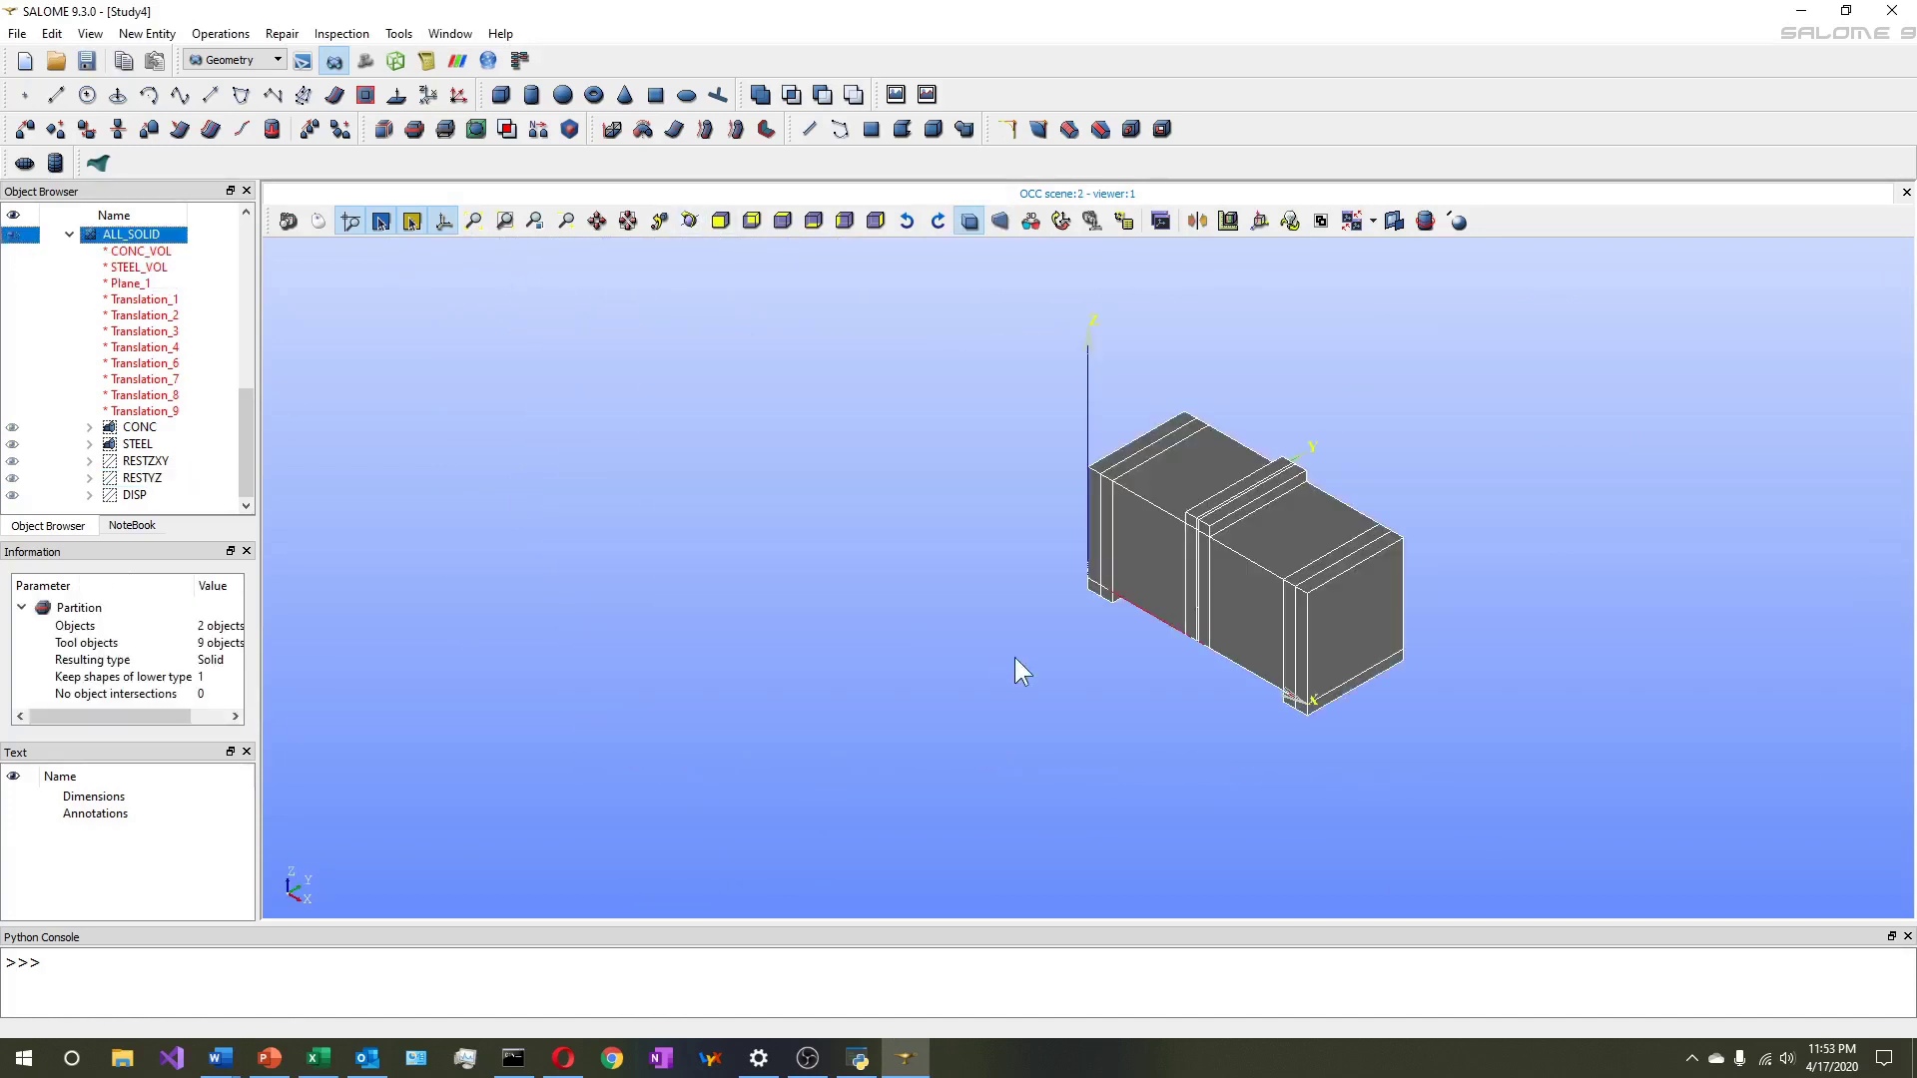
pyautogui.scroll(3, 1309, 627)
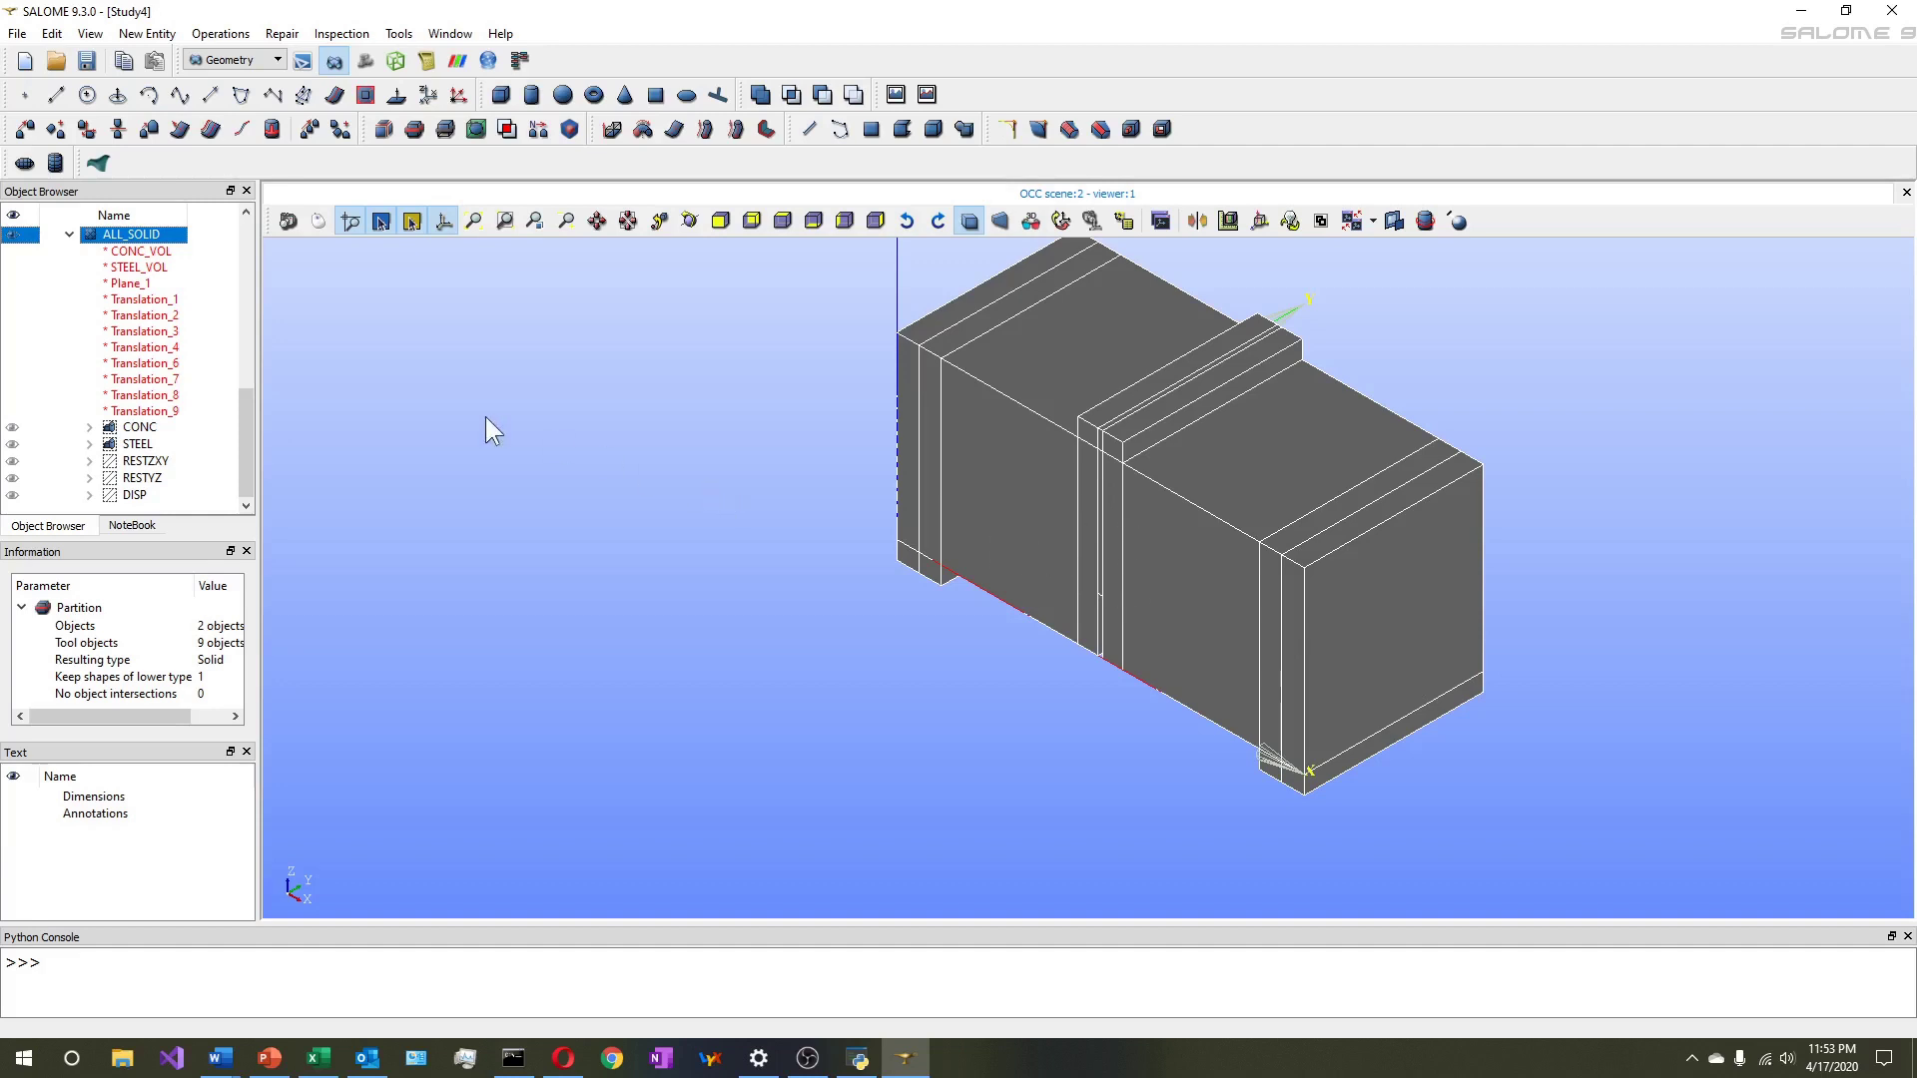
pyautogui.rightClick(142, 235)
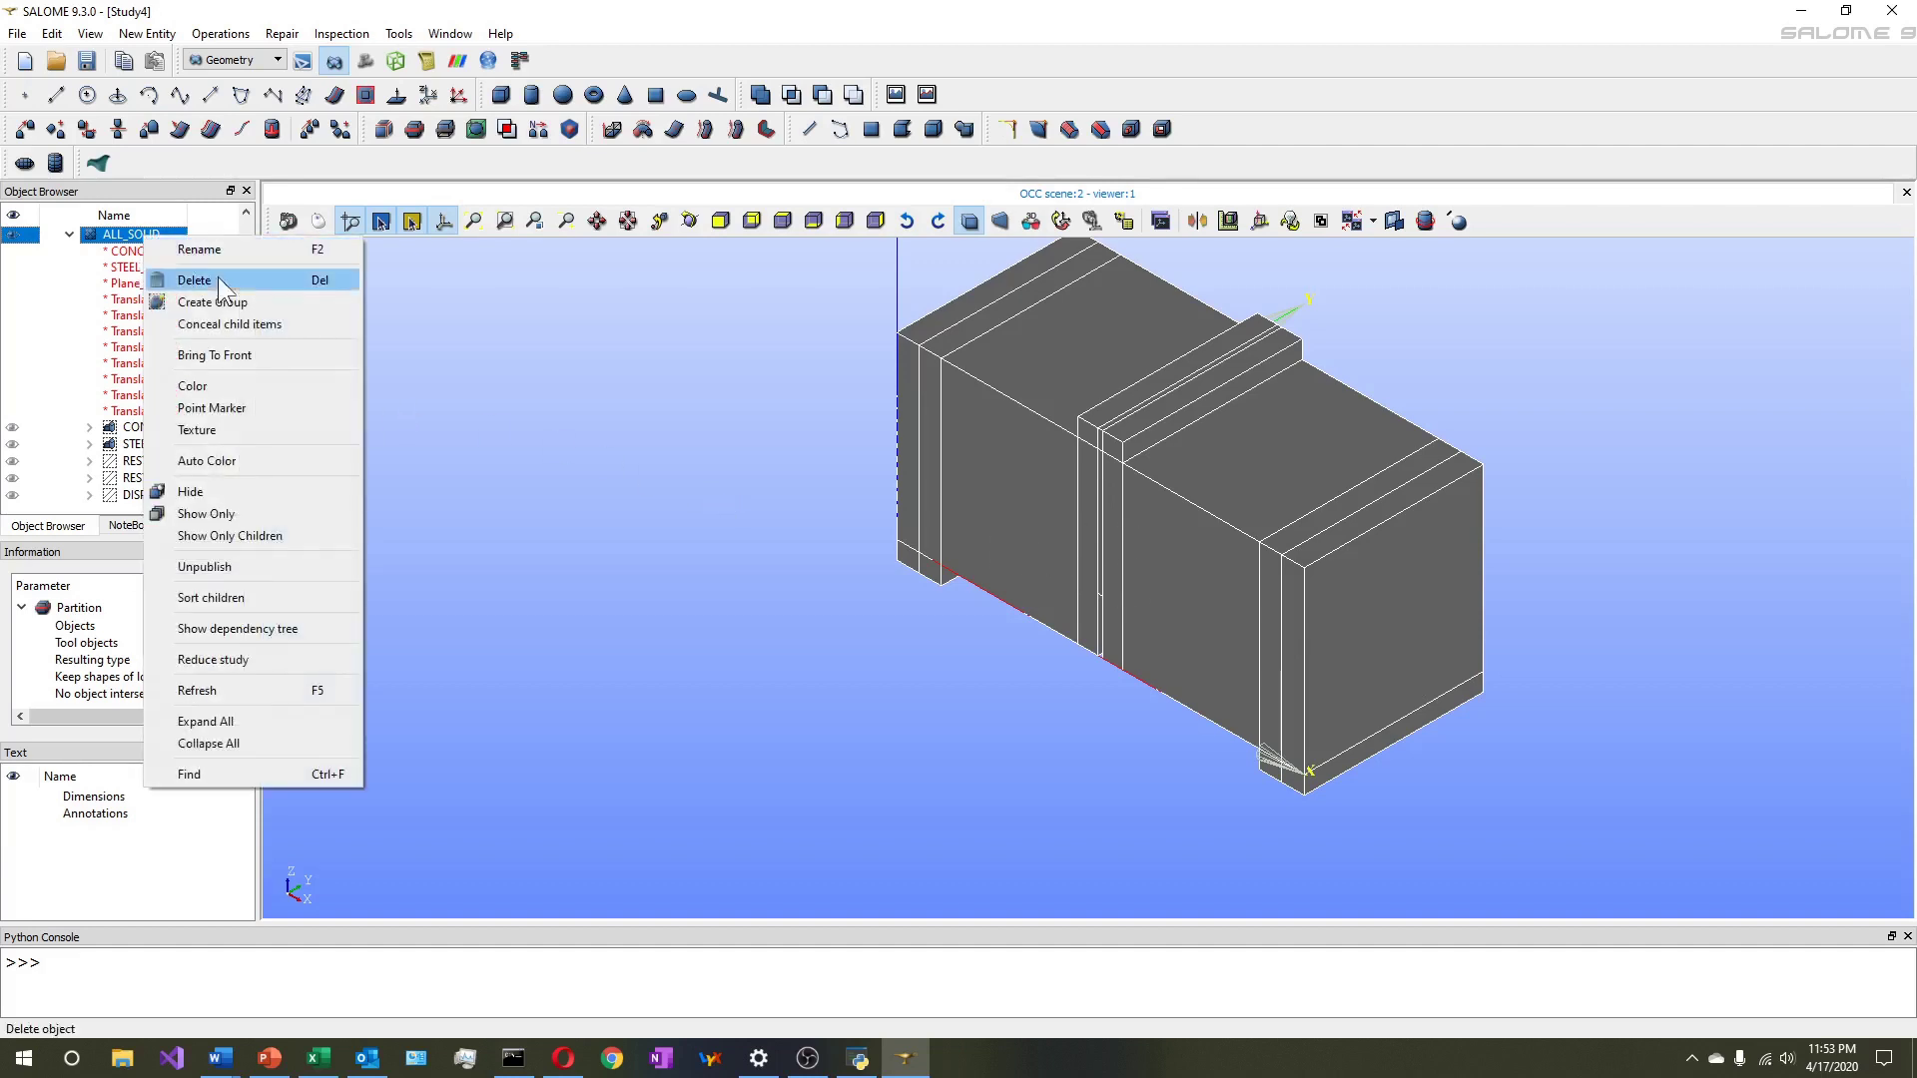
pyautogui.click(238, 302)
pyautogui.click(968, 292)
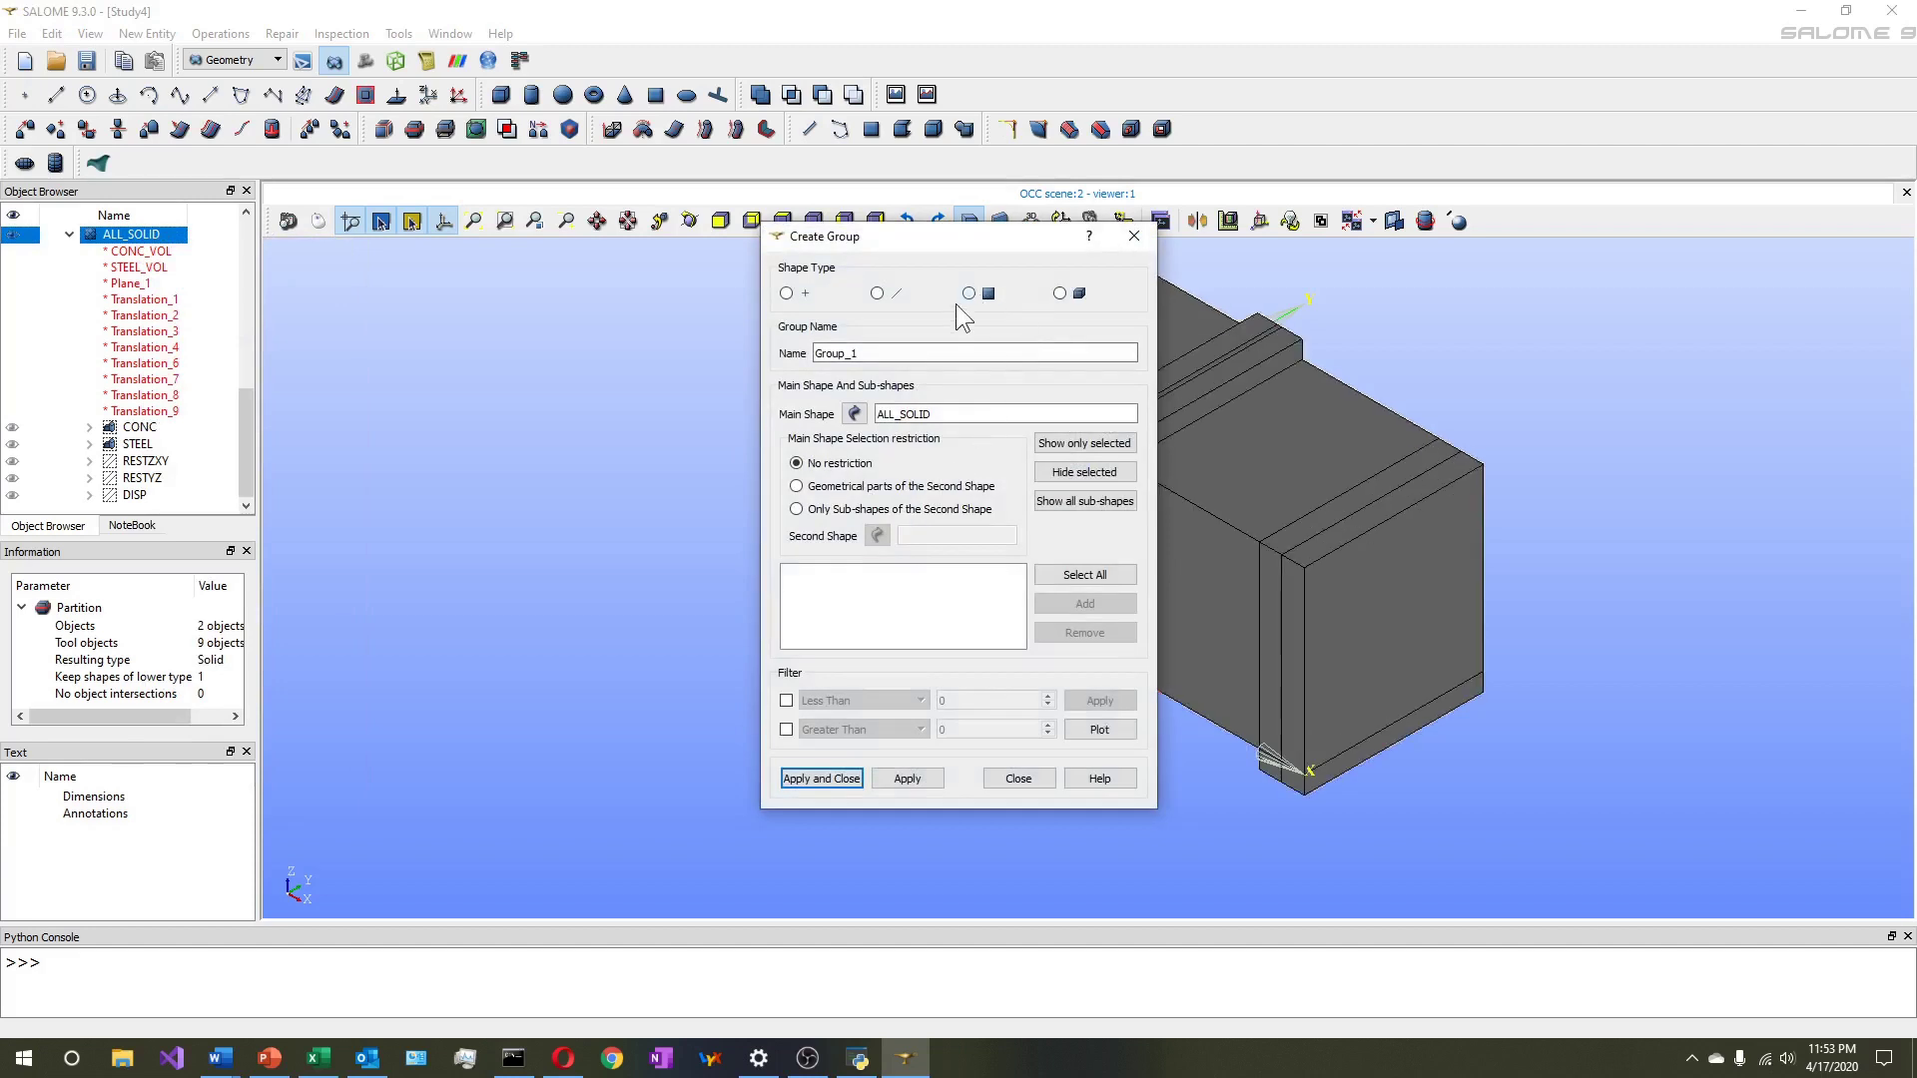
pyautogui.moveTo(959, 353); pyautogui.dragTo(651, 363)
pyautogui.write('FACE_1')
pyautogui.moveTo(932, 235); pyautogui.dragTo(439, 302)
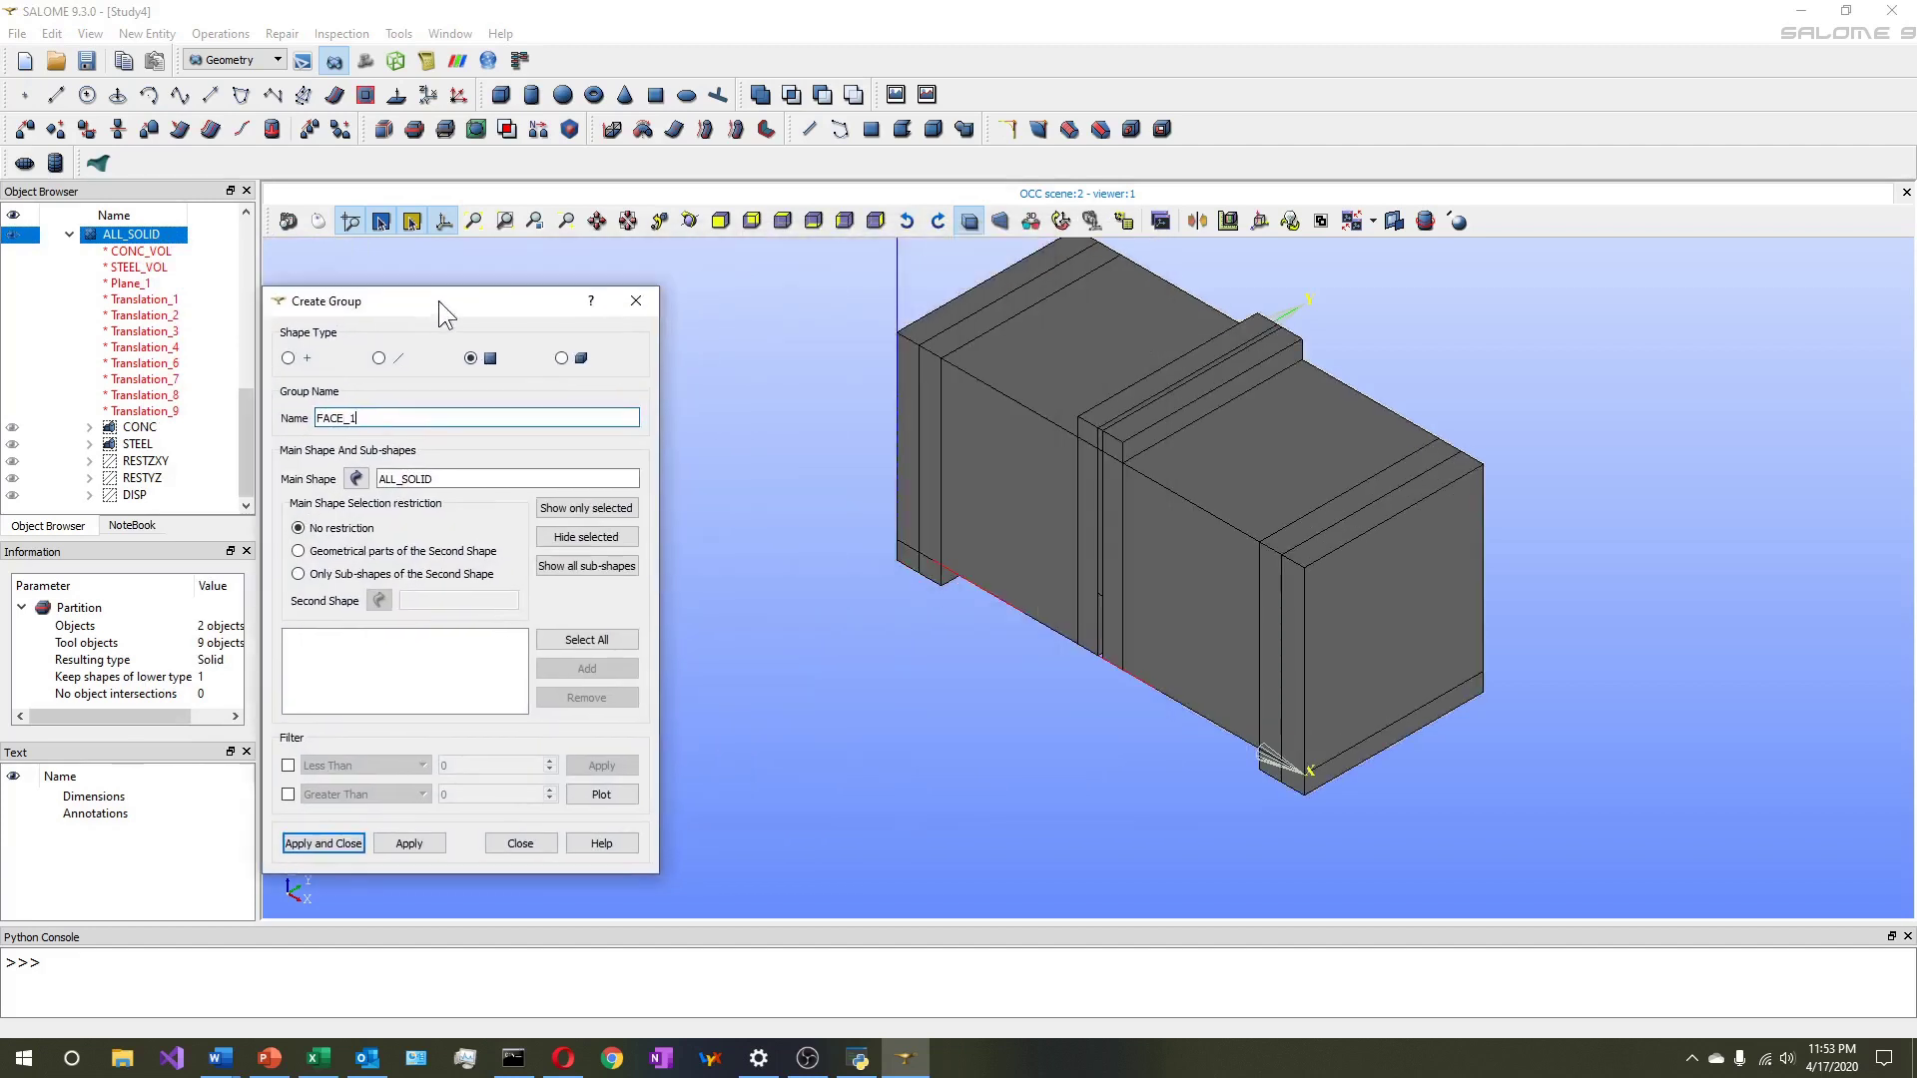
# Add all faces of the beam's long side at Y = 0, show only those faces, and create FACE_1
pyautogui.click(848, 220)
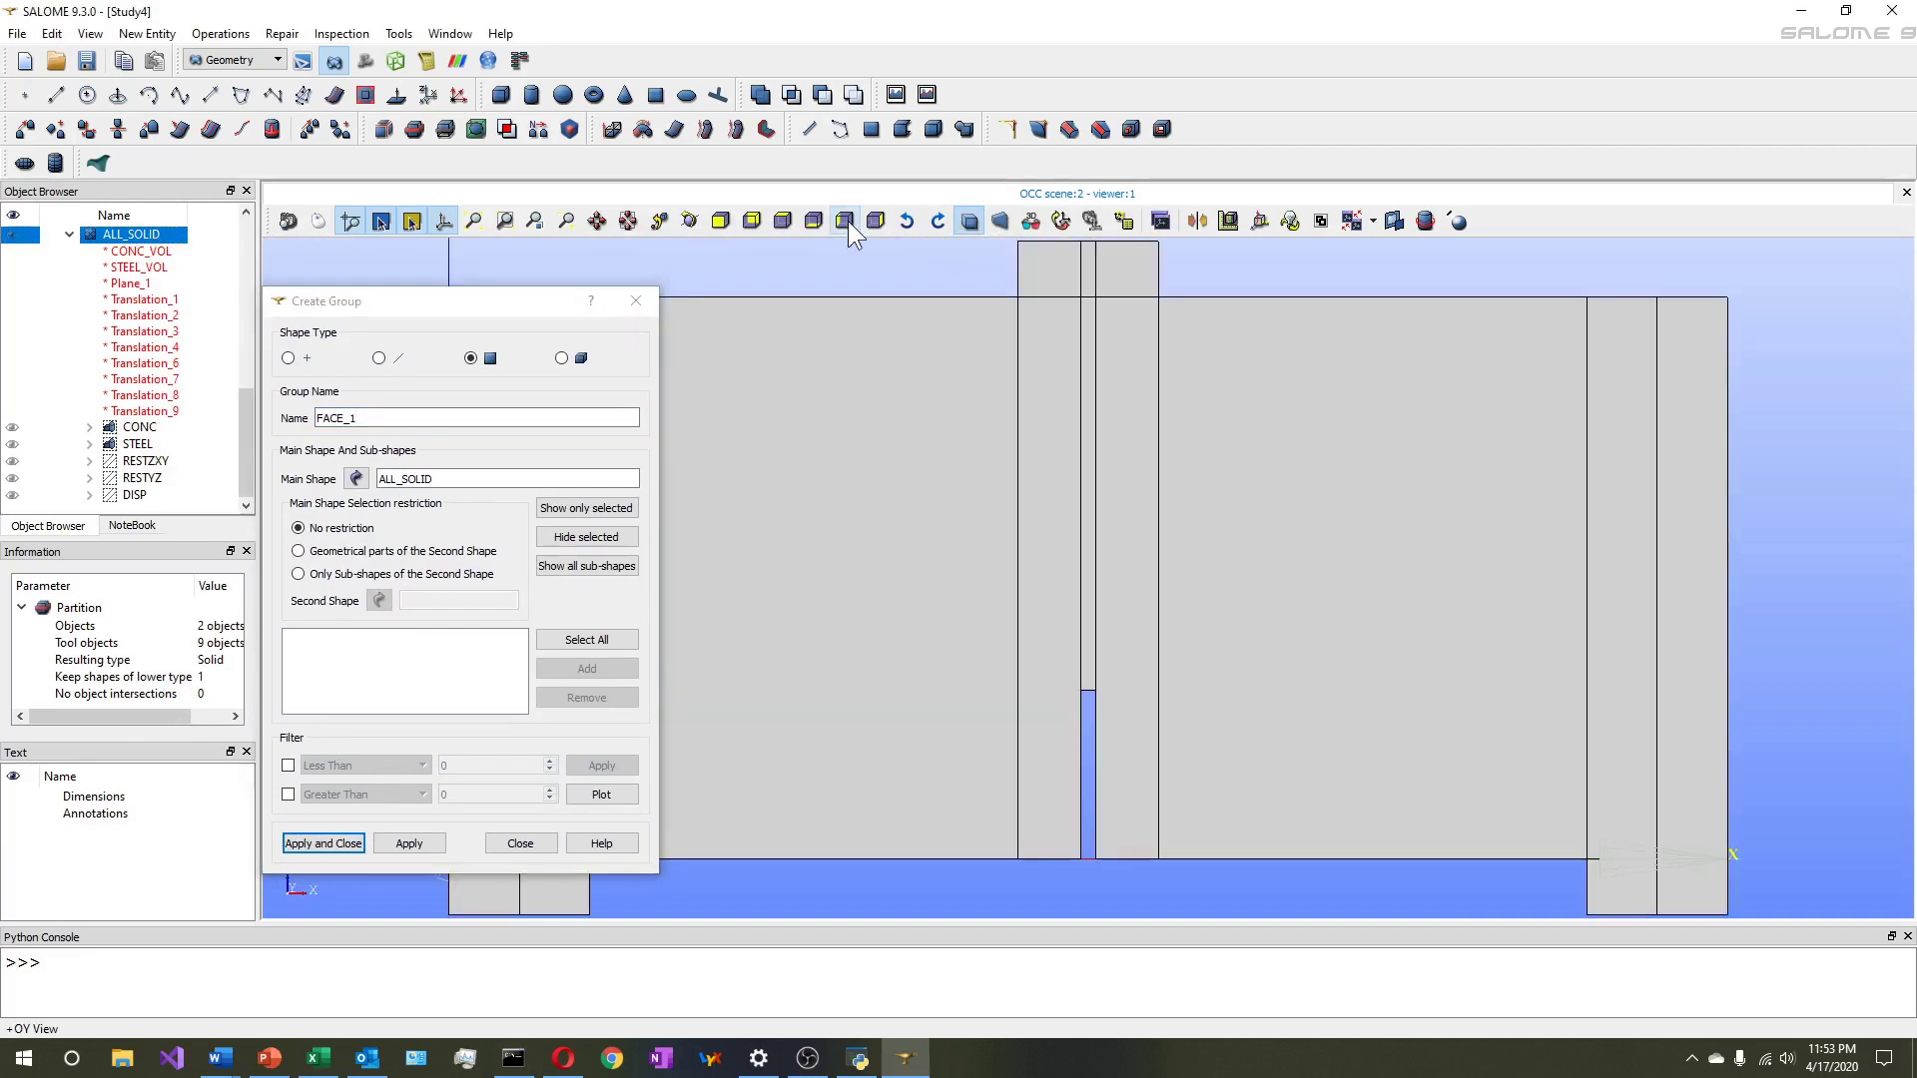
pyautogui.click(783, 221)
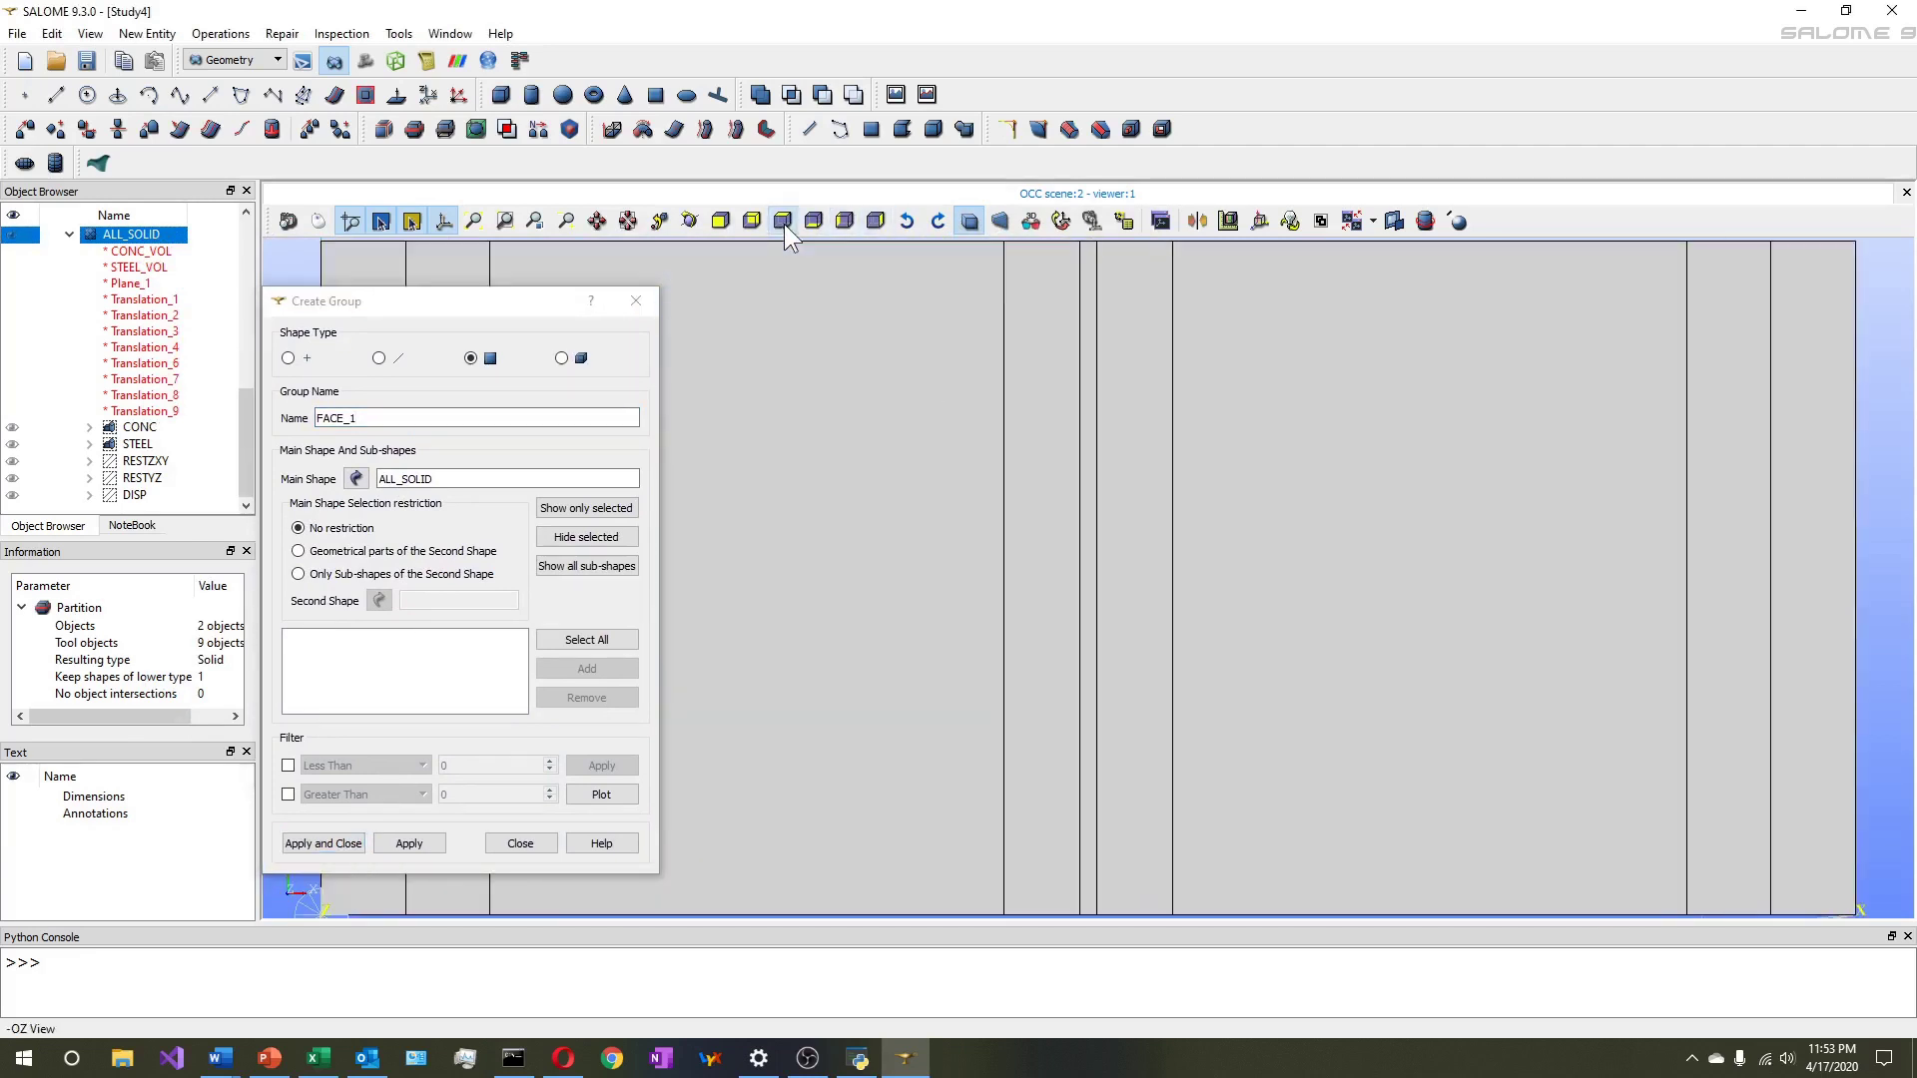
pyautogui.click(752, 222)
pyautogui.scroll(-3, 933, 487)
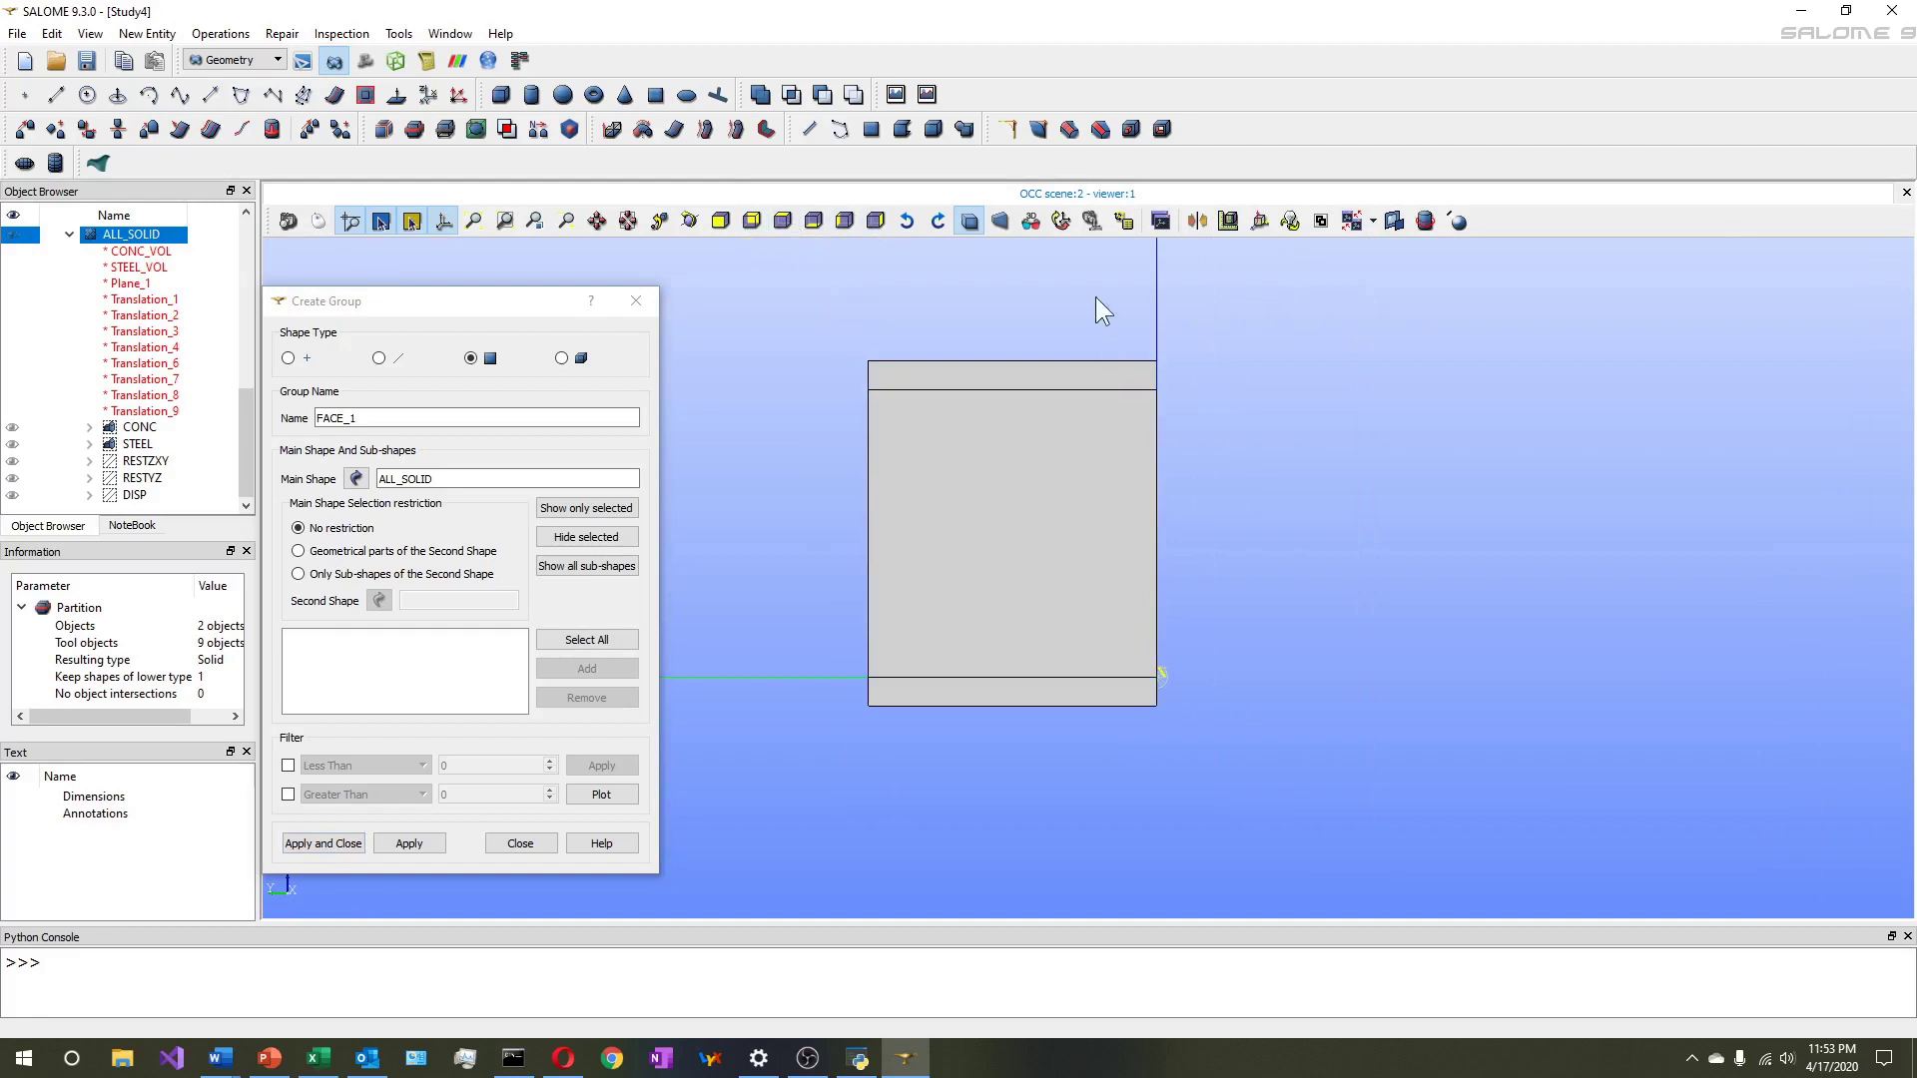
pyautogui.moveTo(1096, 309); pyautogui.dragTo(1290, 846)
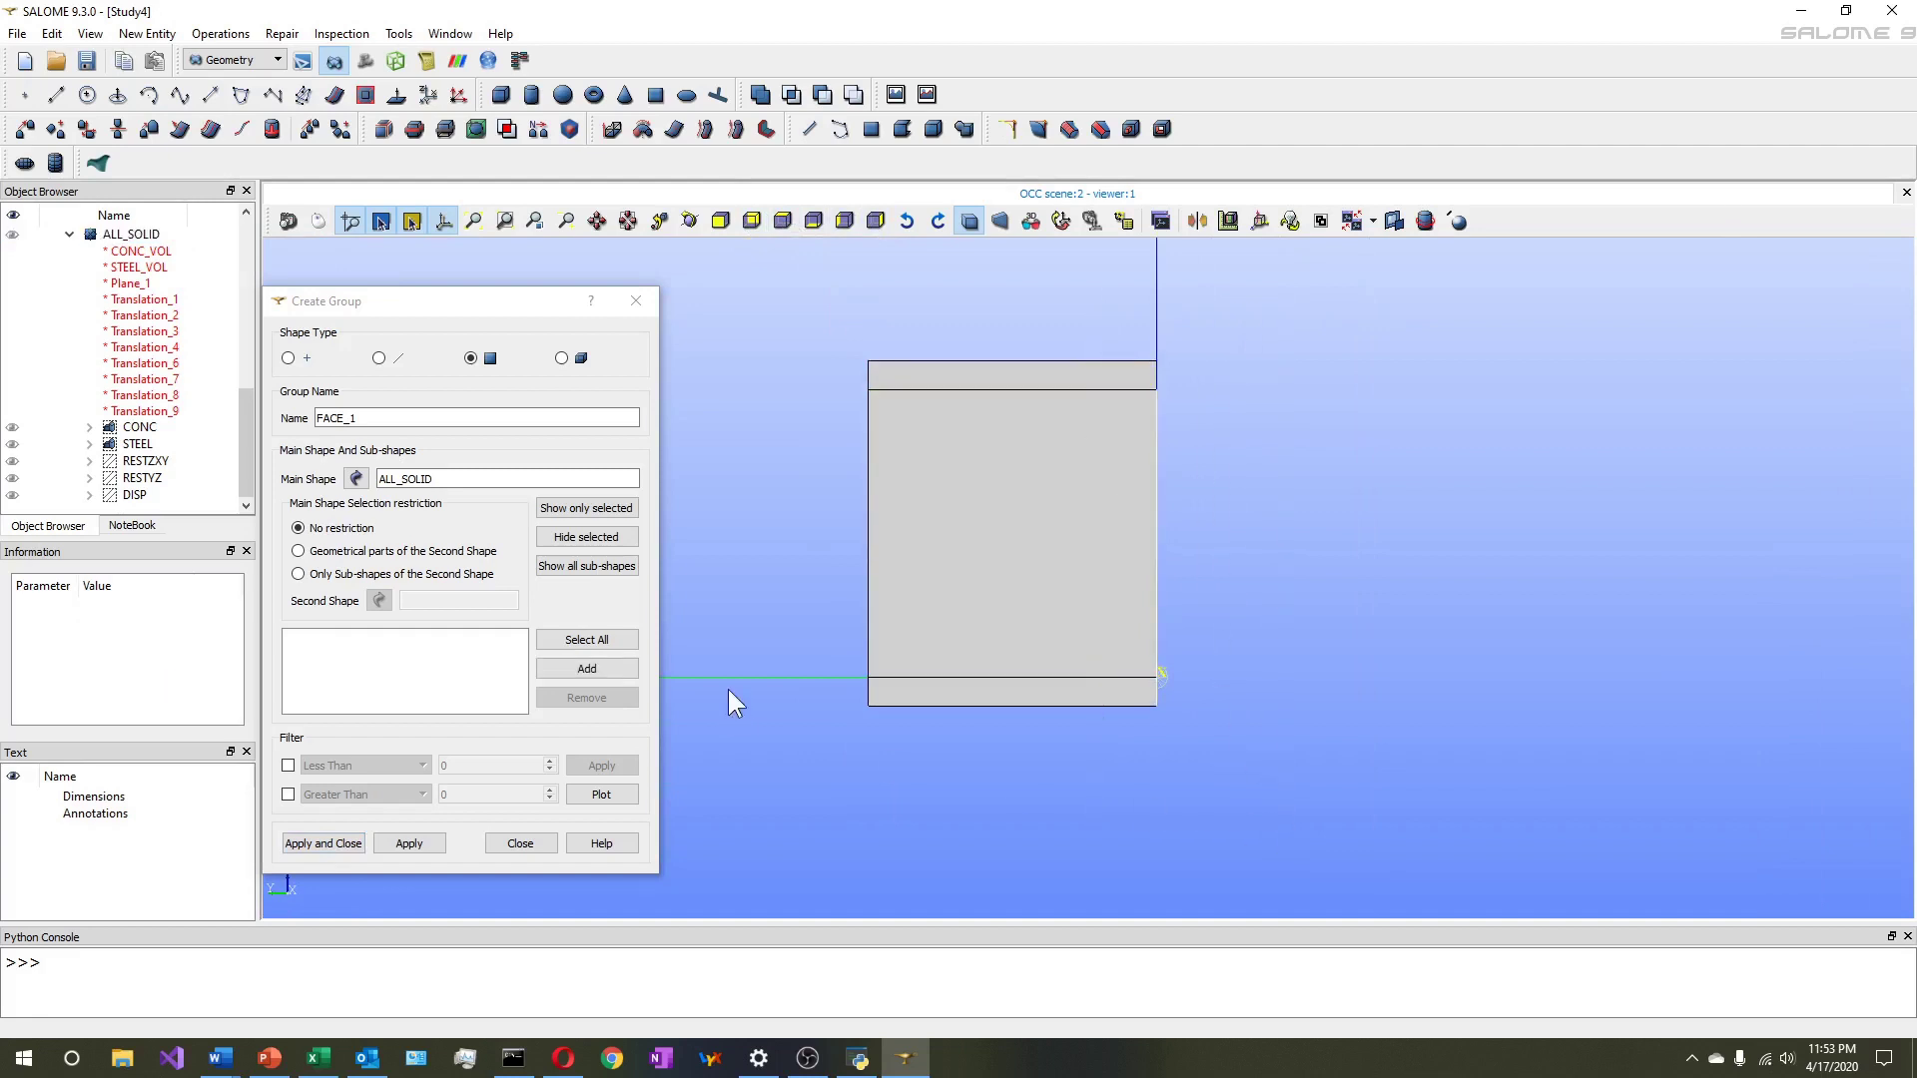
pyautogui.click(587, 668)
pyautogui.click(691, 221)
pyautogui.moveTo(1347, 599); pyautogui.dragTo(765, 636)
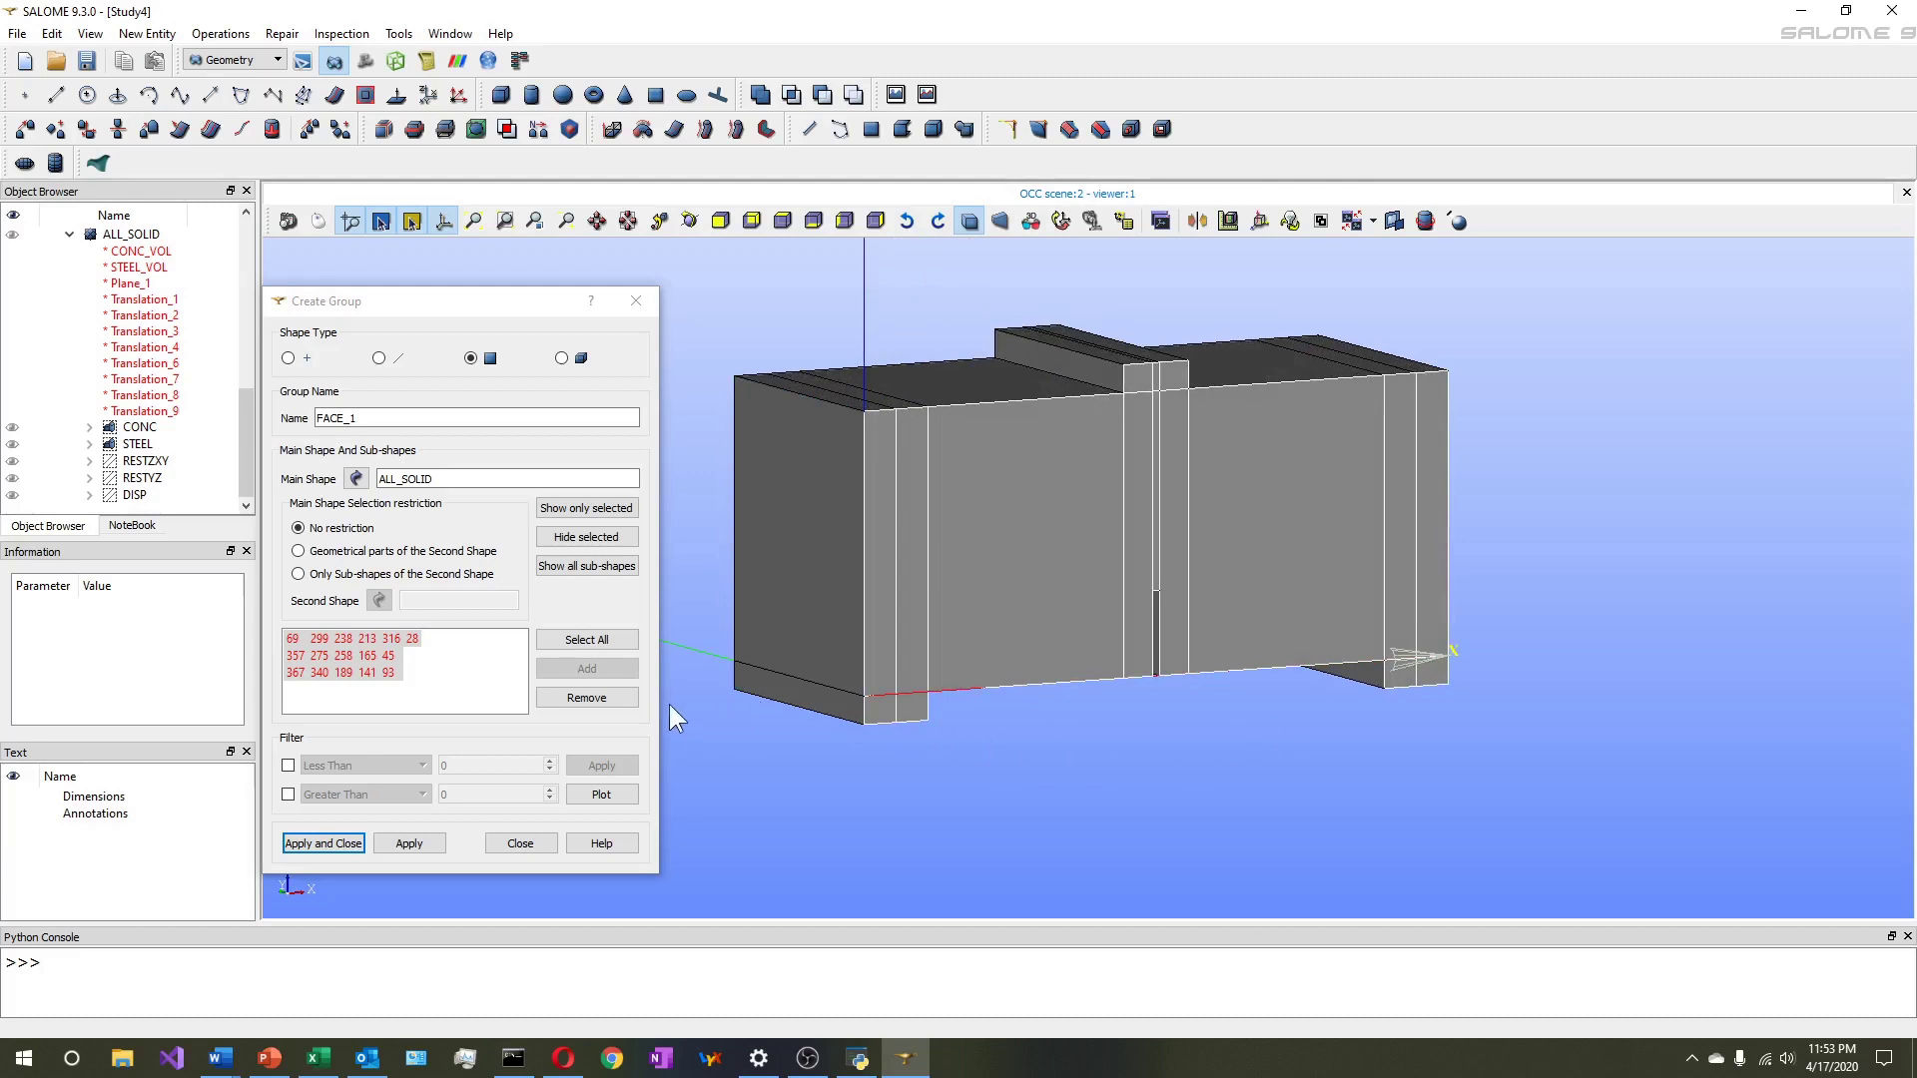
pyautogui.click(586, 508)
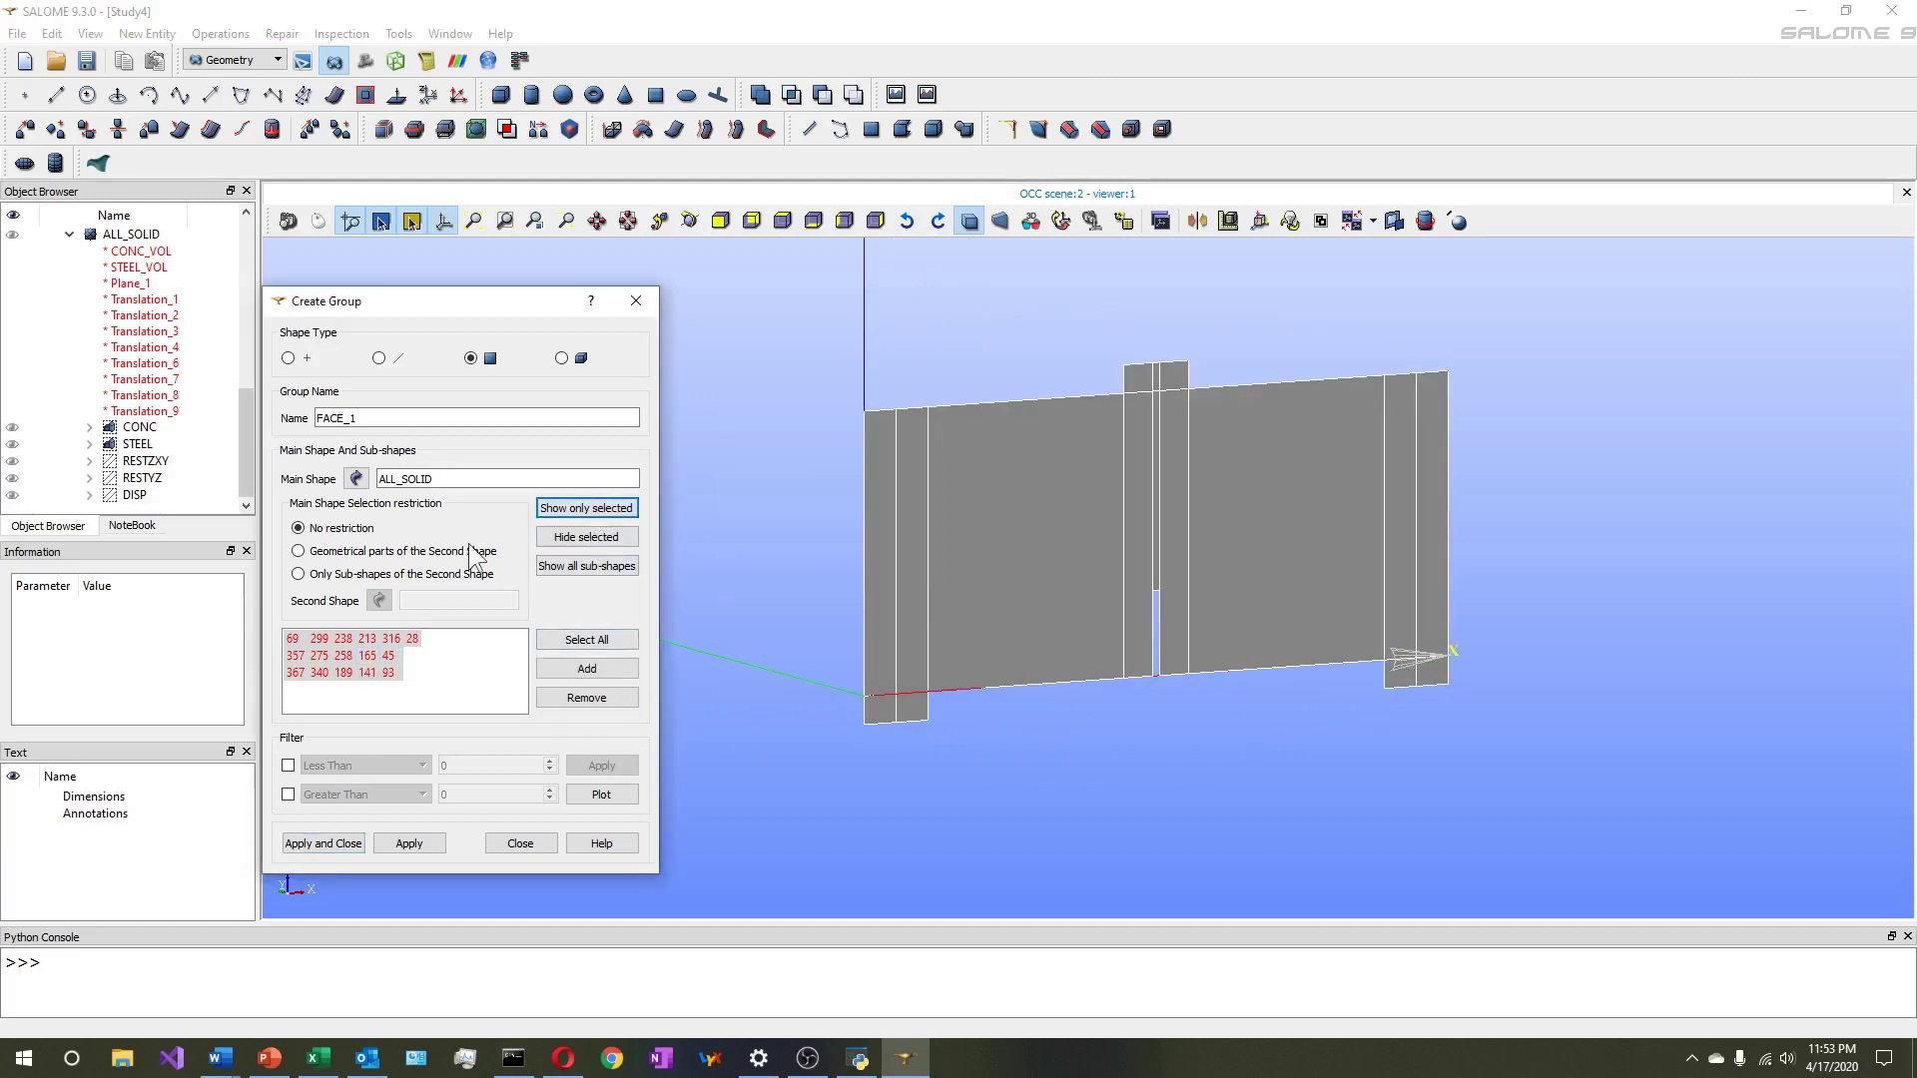
pyautogui.click(415, 843)
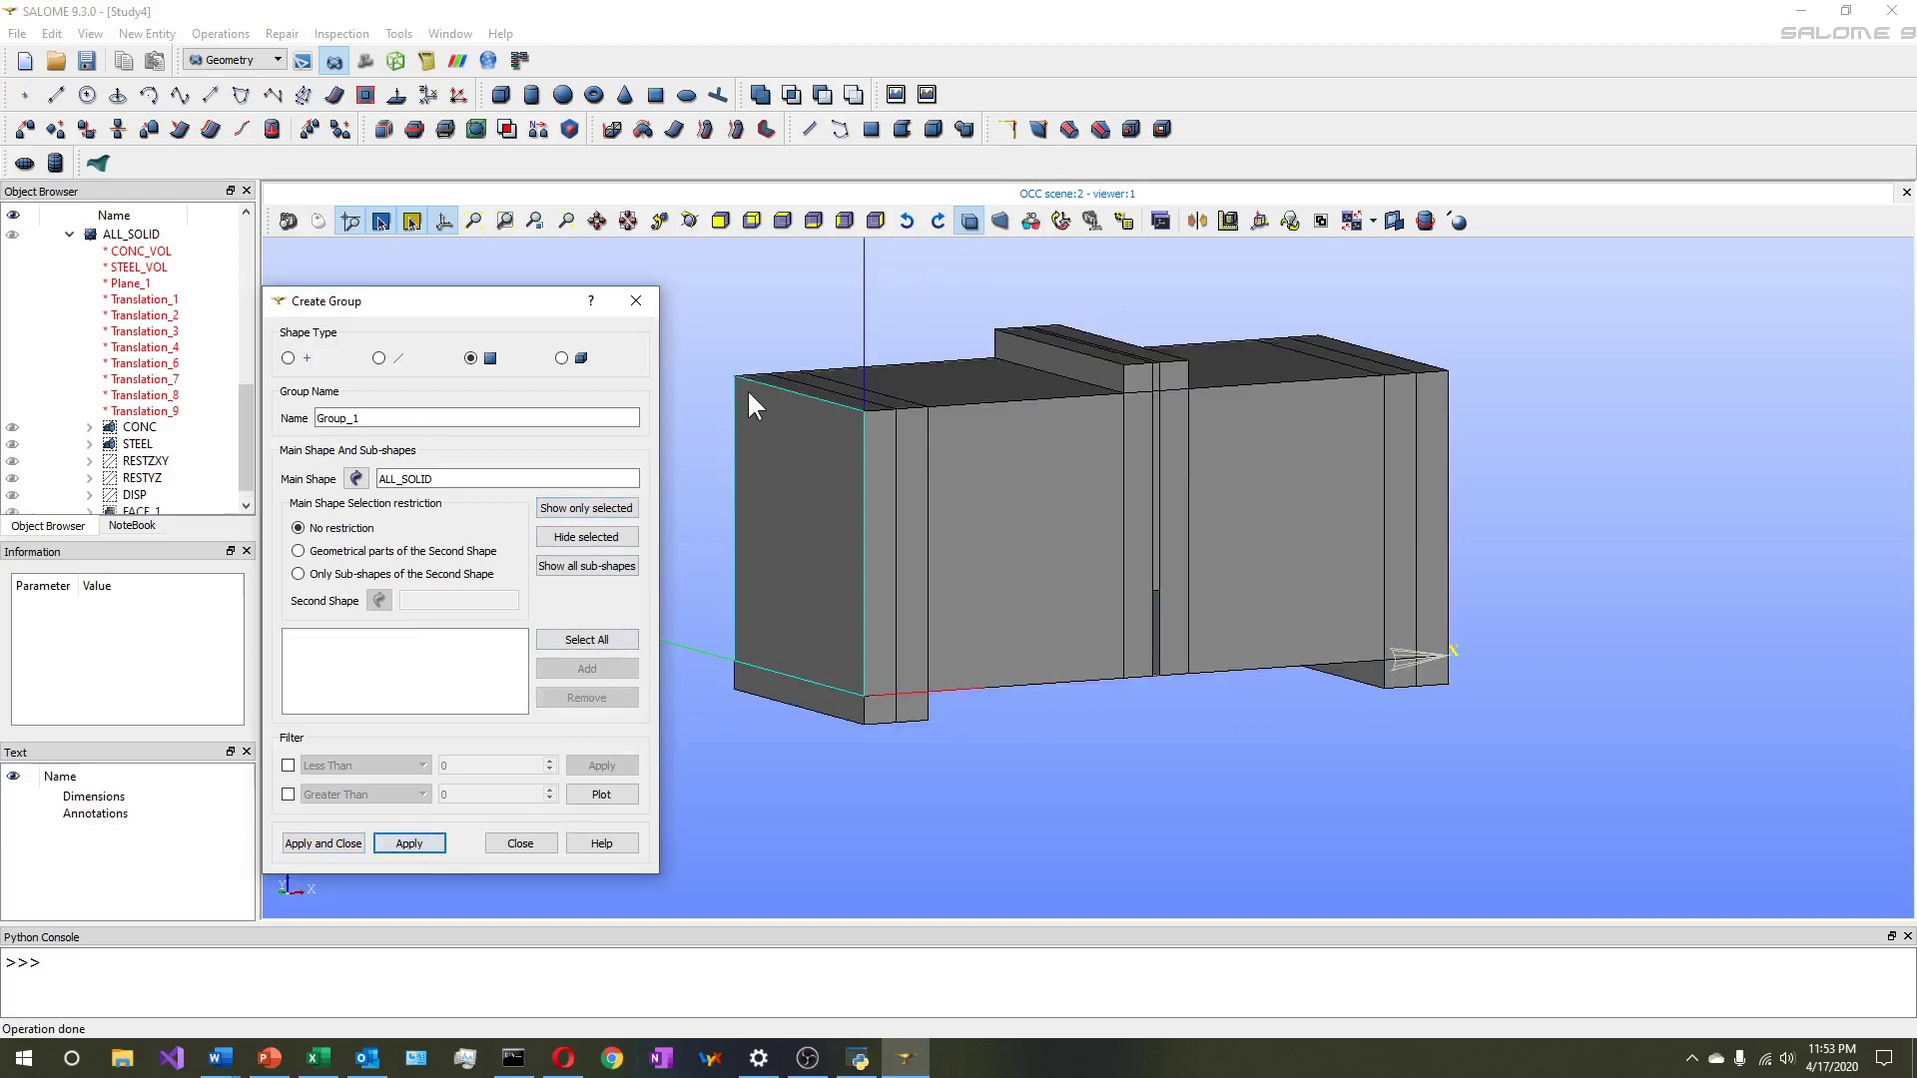
# Select all faces on the long side opposite FACE_1 and show only those faces
pyautogui.click(752, 217)
pyautogui.scroll(-3, 785, 450)
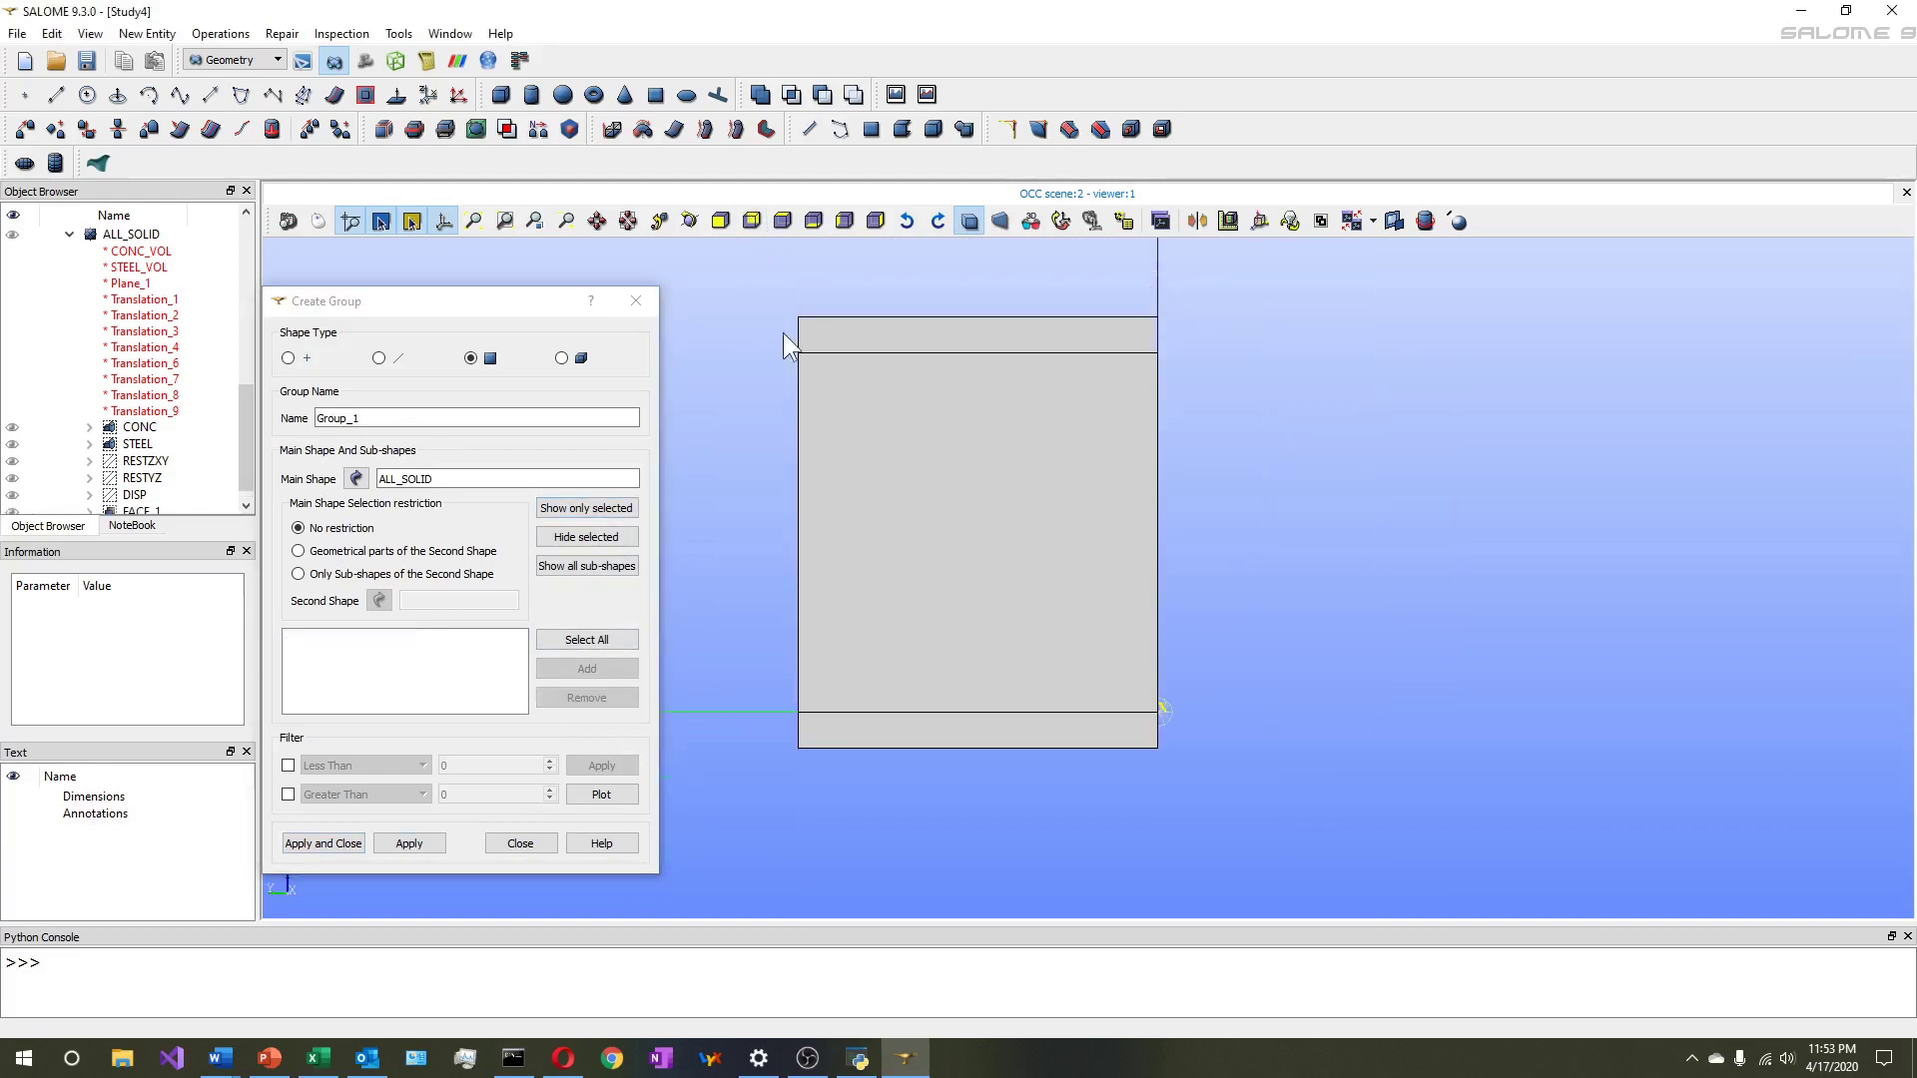
pyautogui.moveTo(750, 282); pyautogui.dragTo(858, 878)
pyautogui.scroll(-2, 715, 343)
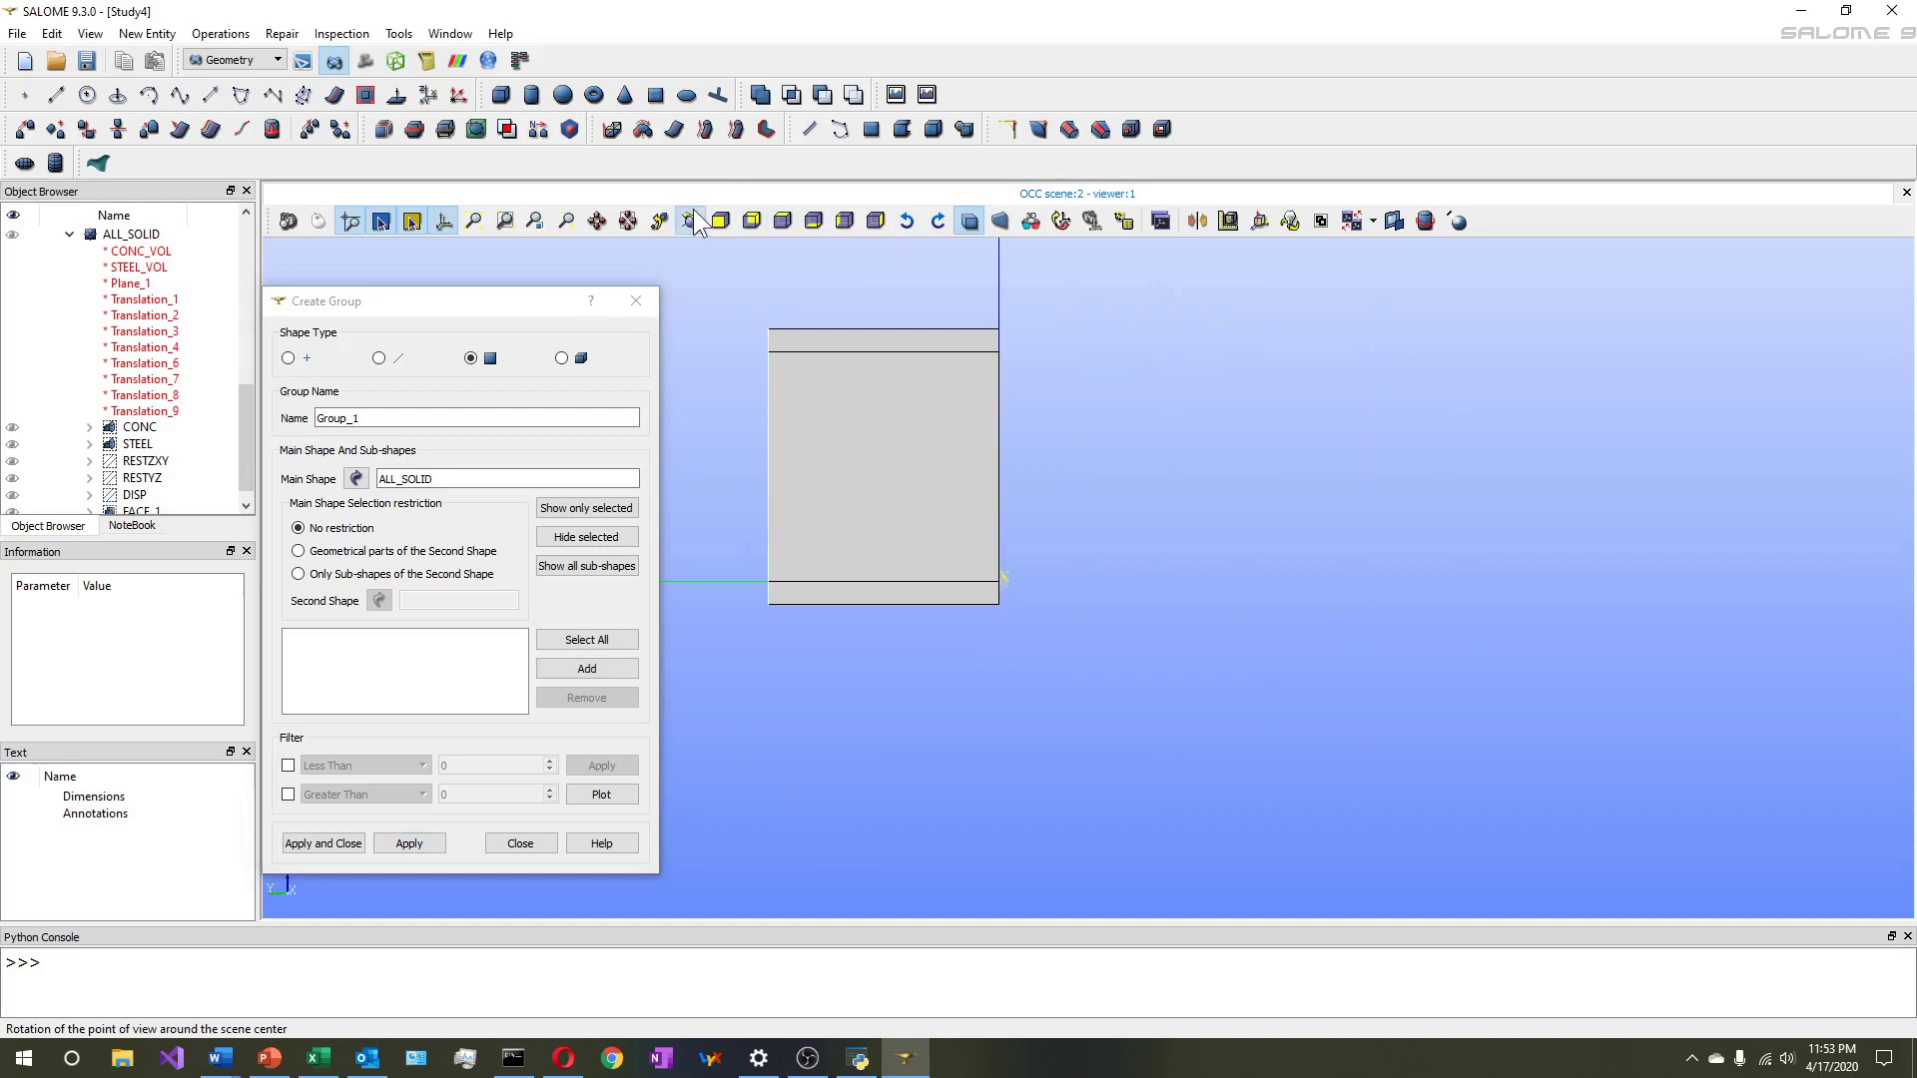
pyautogui.moveTo(776, 588); pyautogui.dragTo(1314, 629)
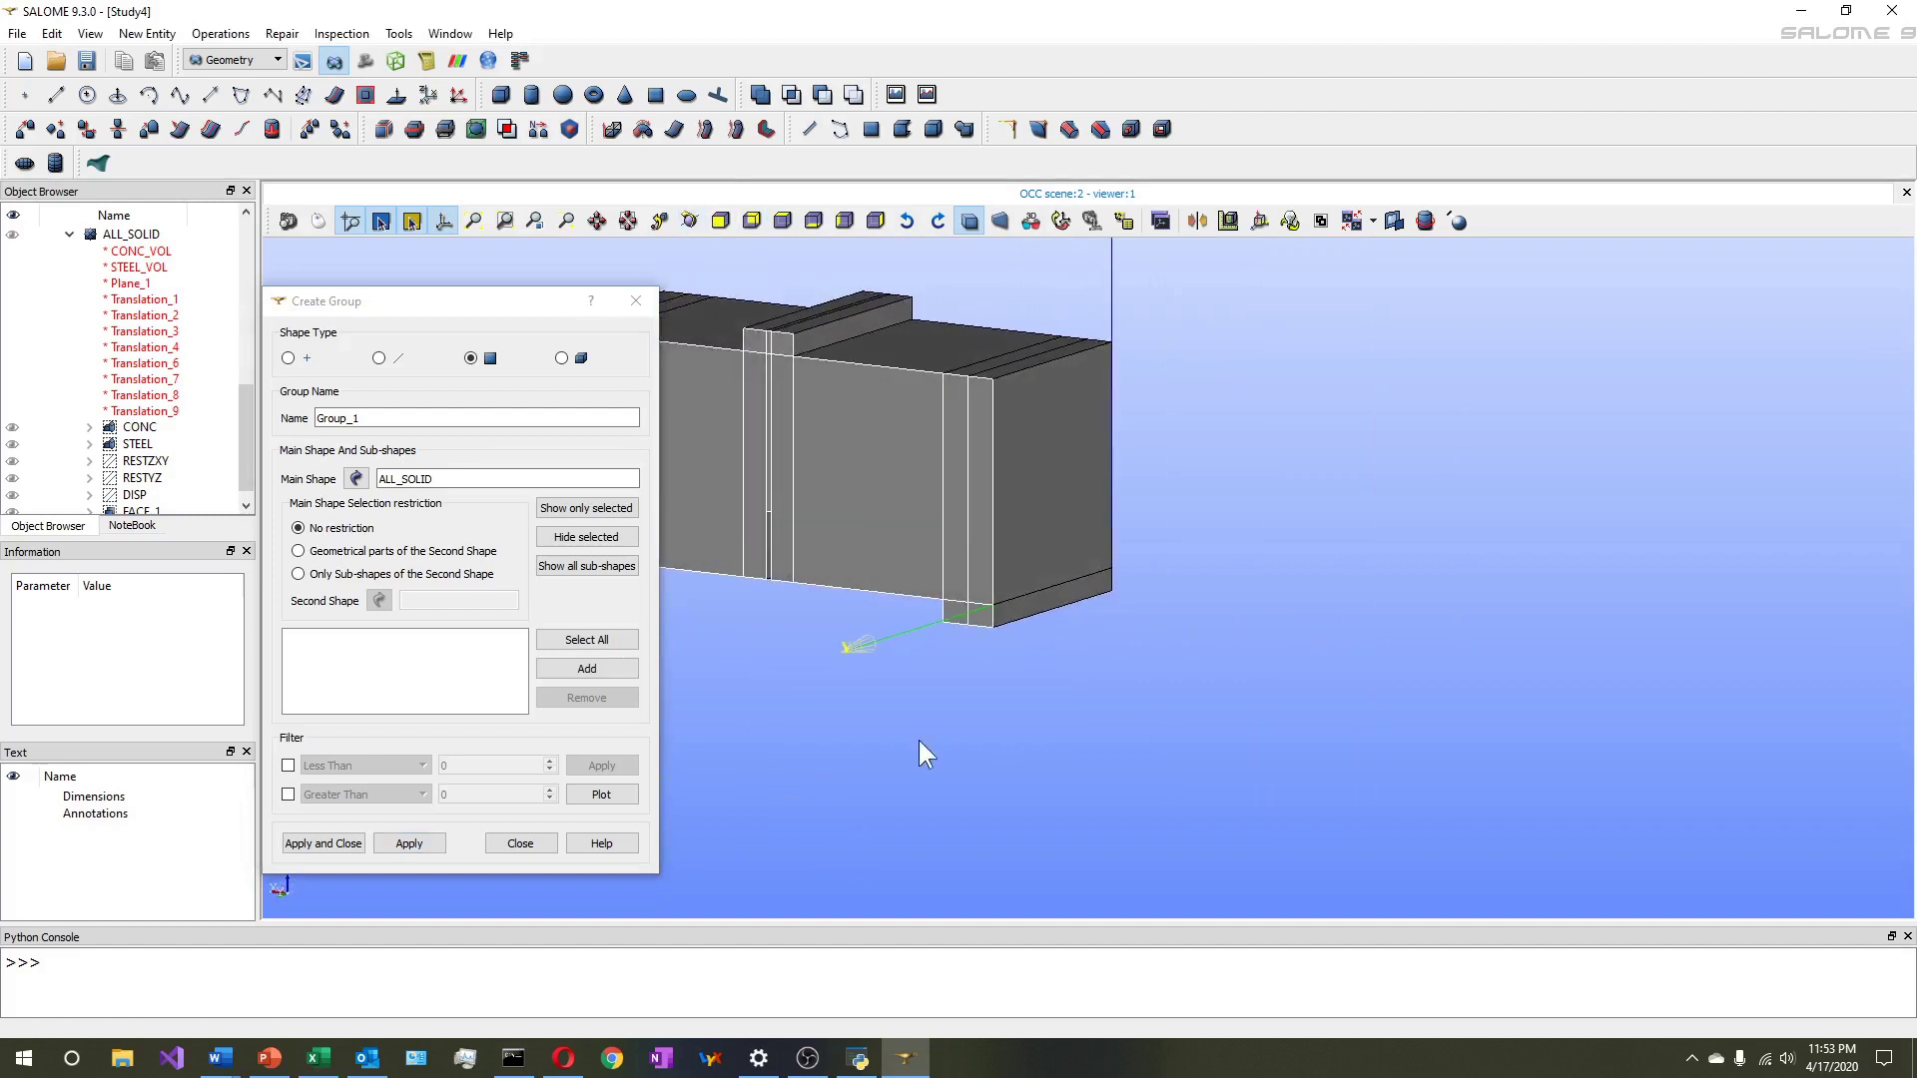
pyautogui.scroll(-2, 1066, 644)
pyautogui.scroll(-2, 934, 575)
pyautogui.scroll(4, 800, 583)
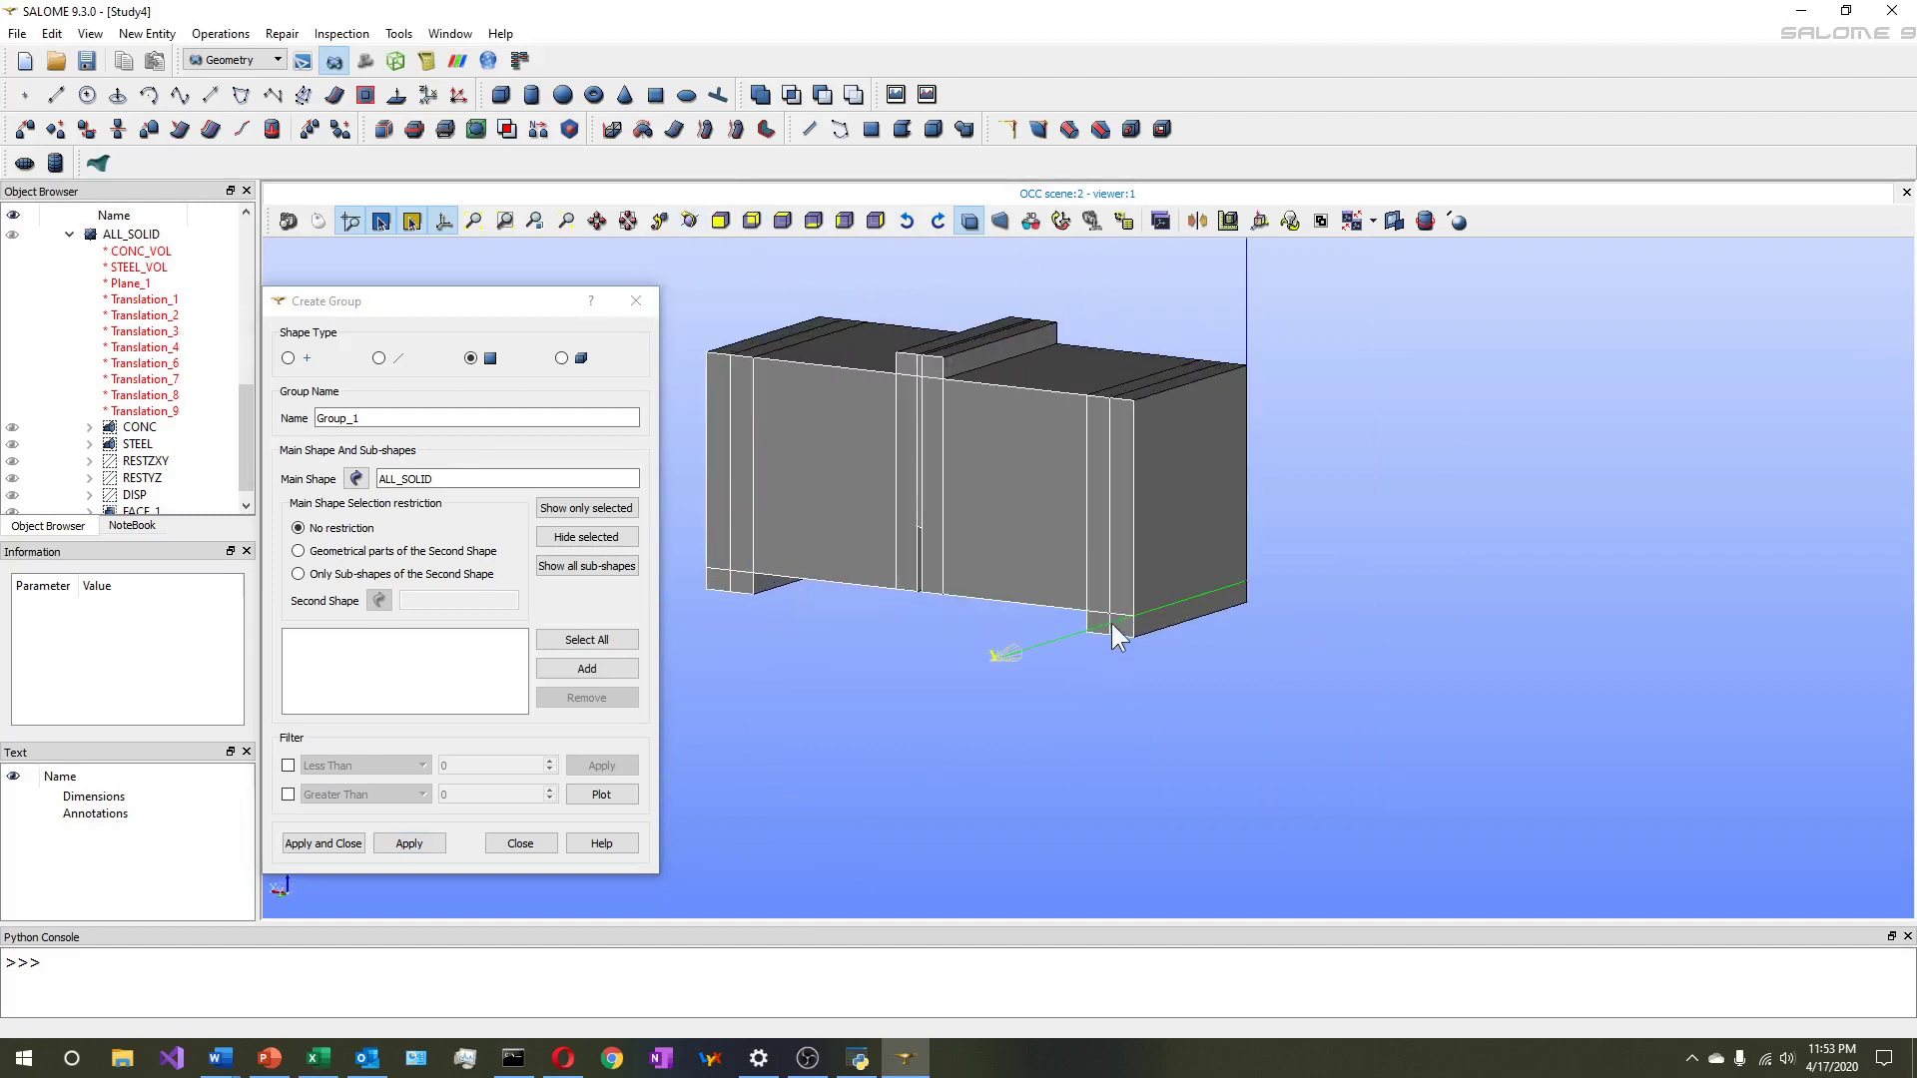
pyautogui.click(585, 514)
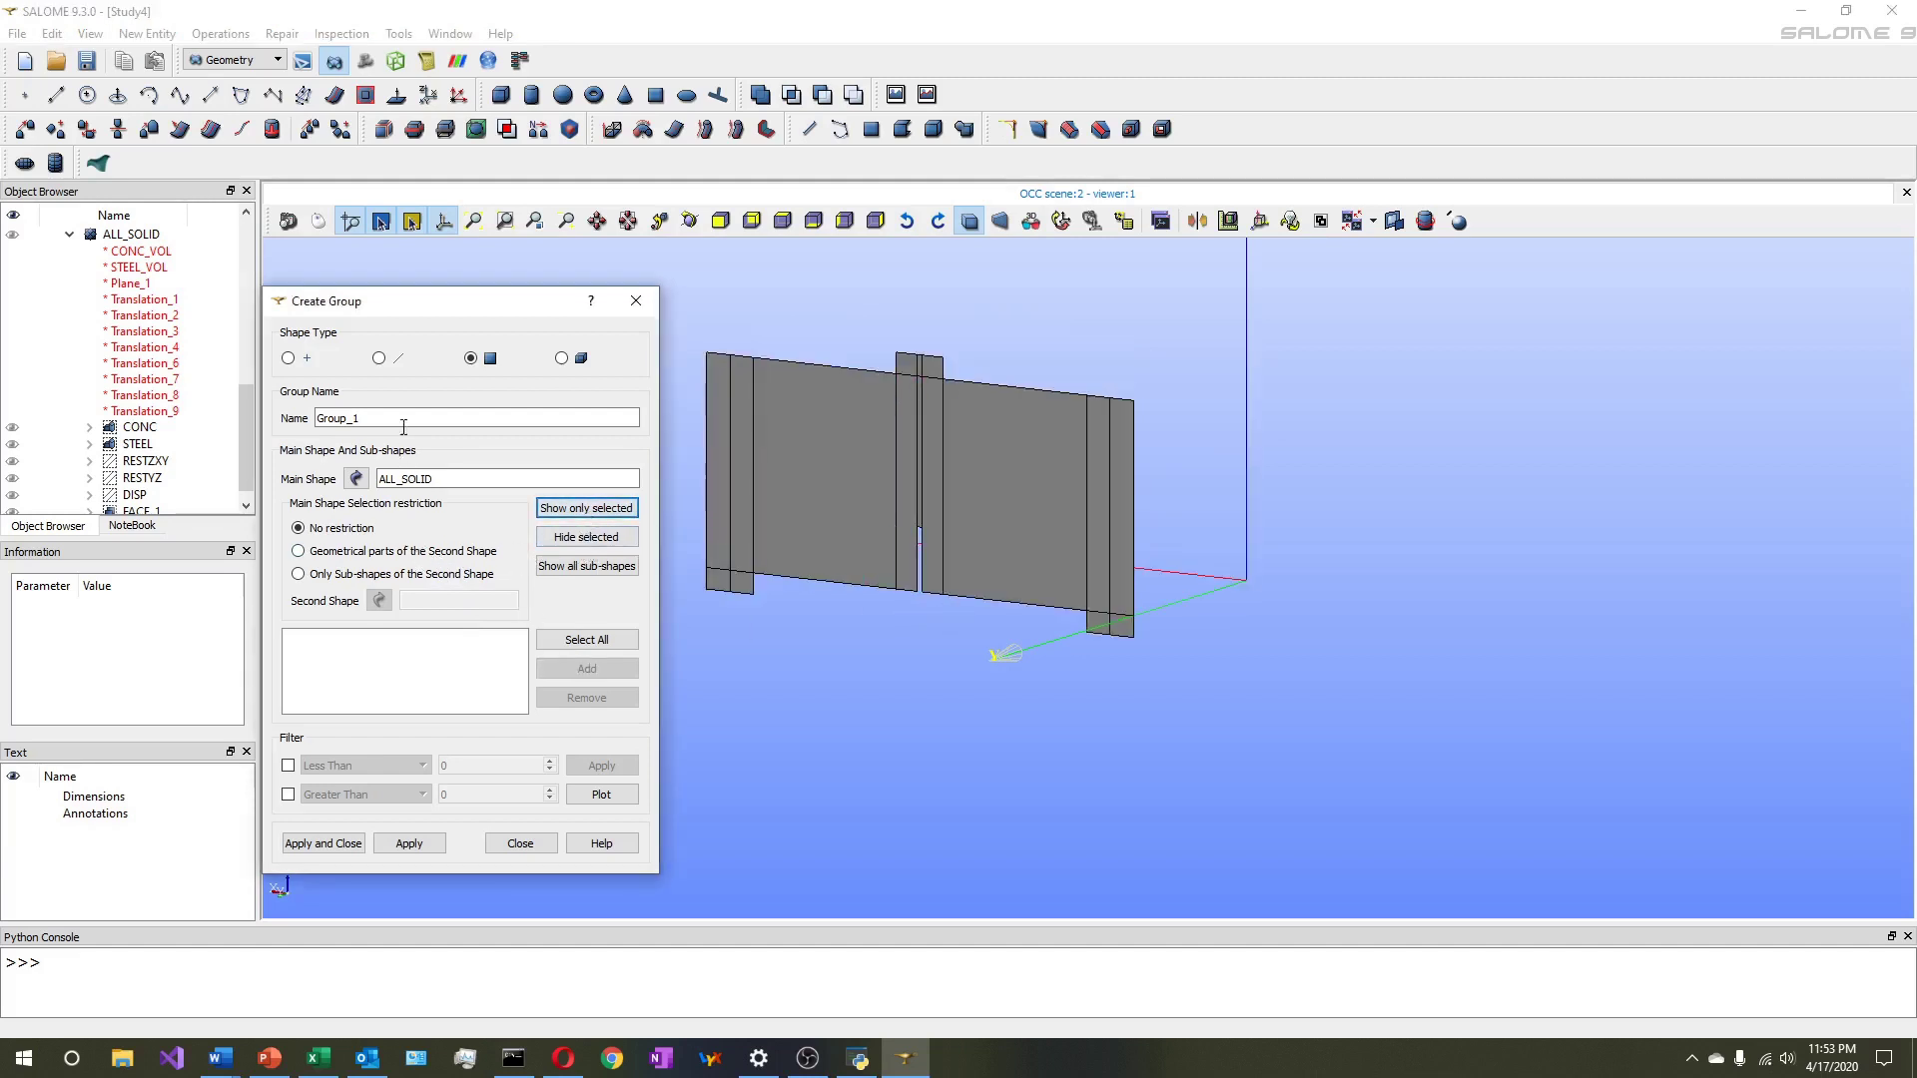
# Create the group FACE_2 from all the displayed faces and save the study
pyautogui.write('FACE_2')
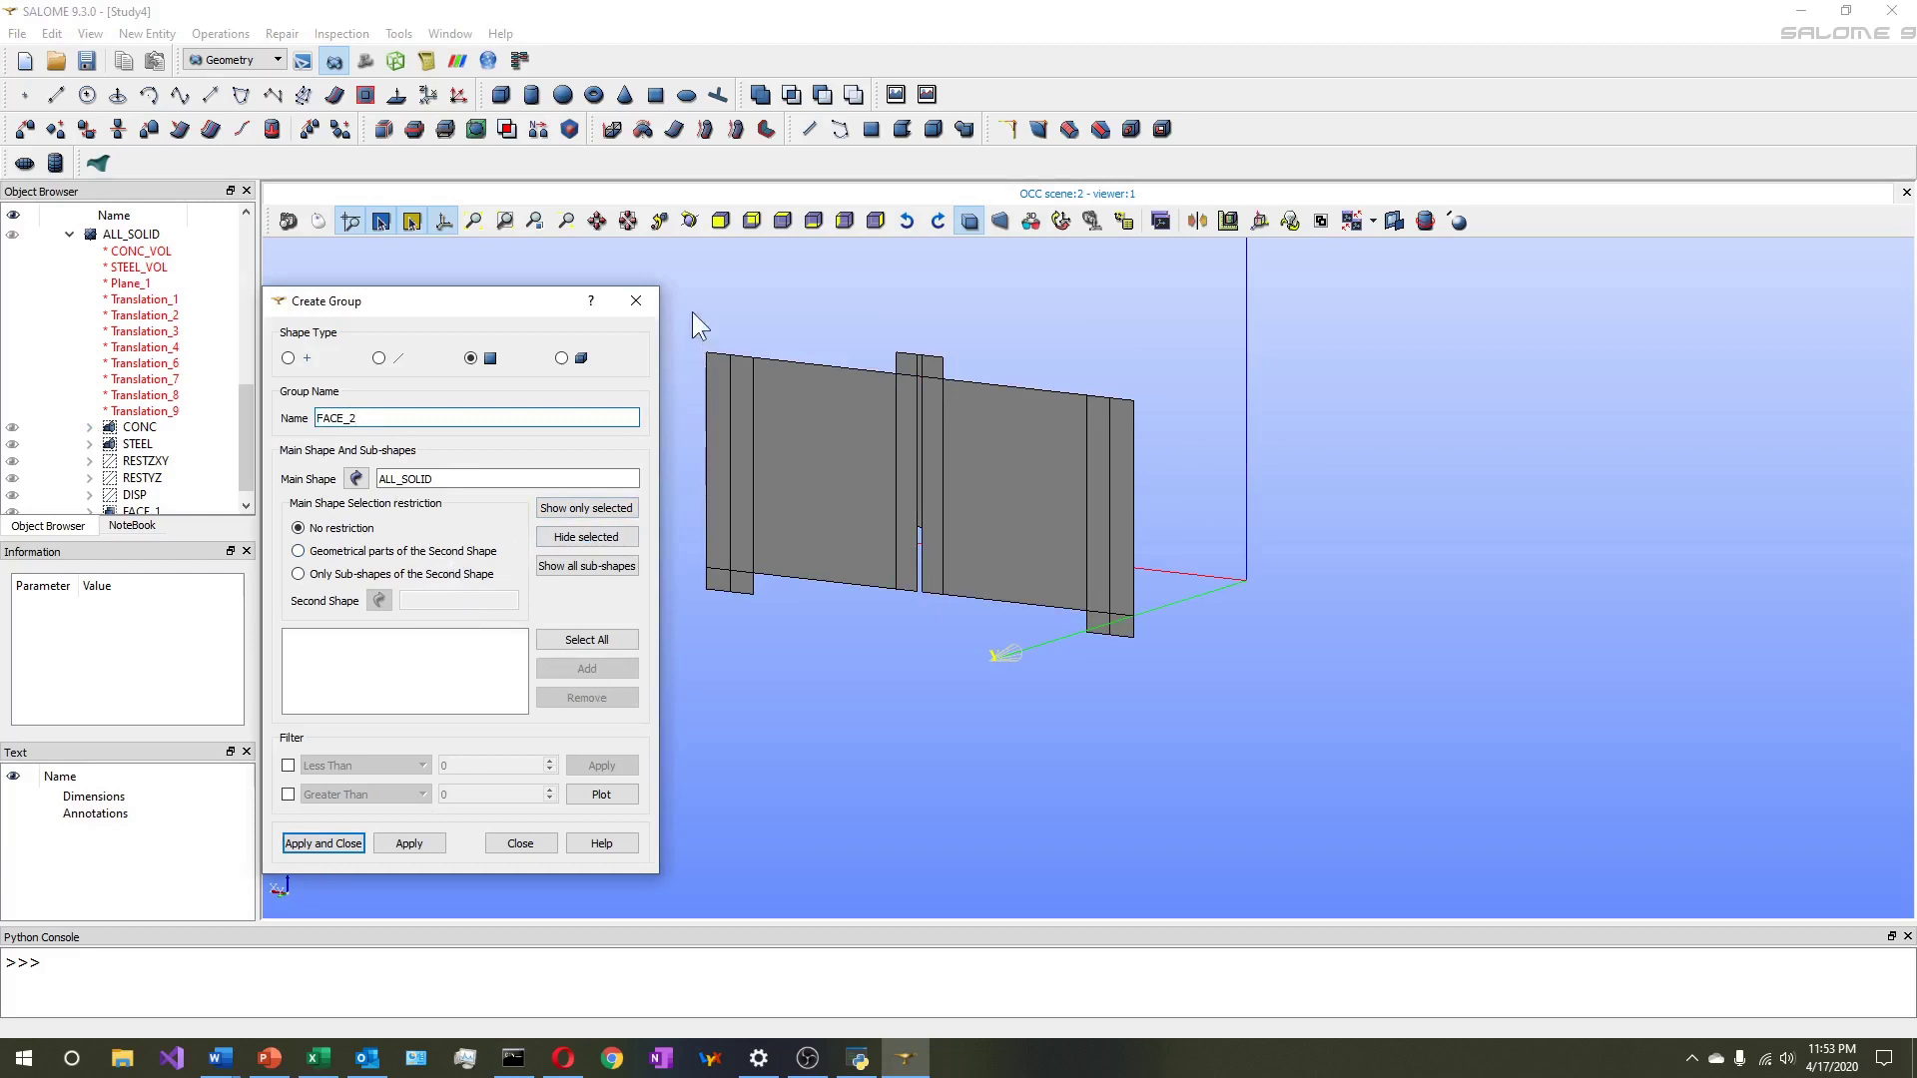
pyautogui.moveTo(693, 314); pyautogui.dragTo(1453, 833)
pyautogui.click(603, 666)
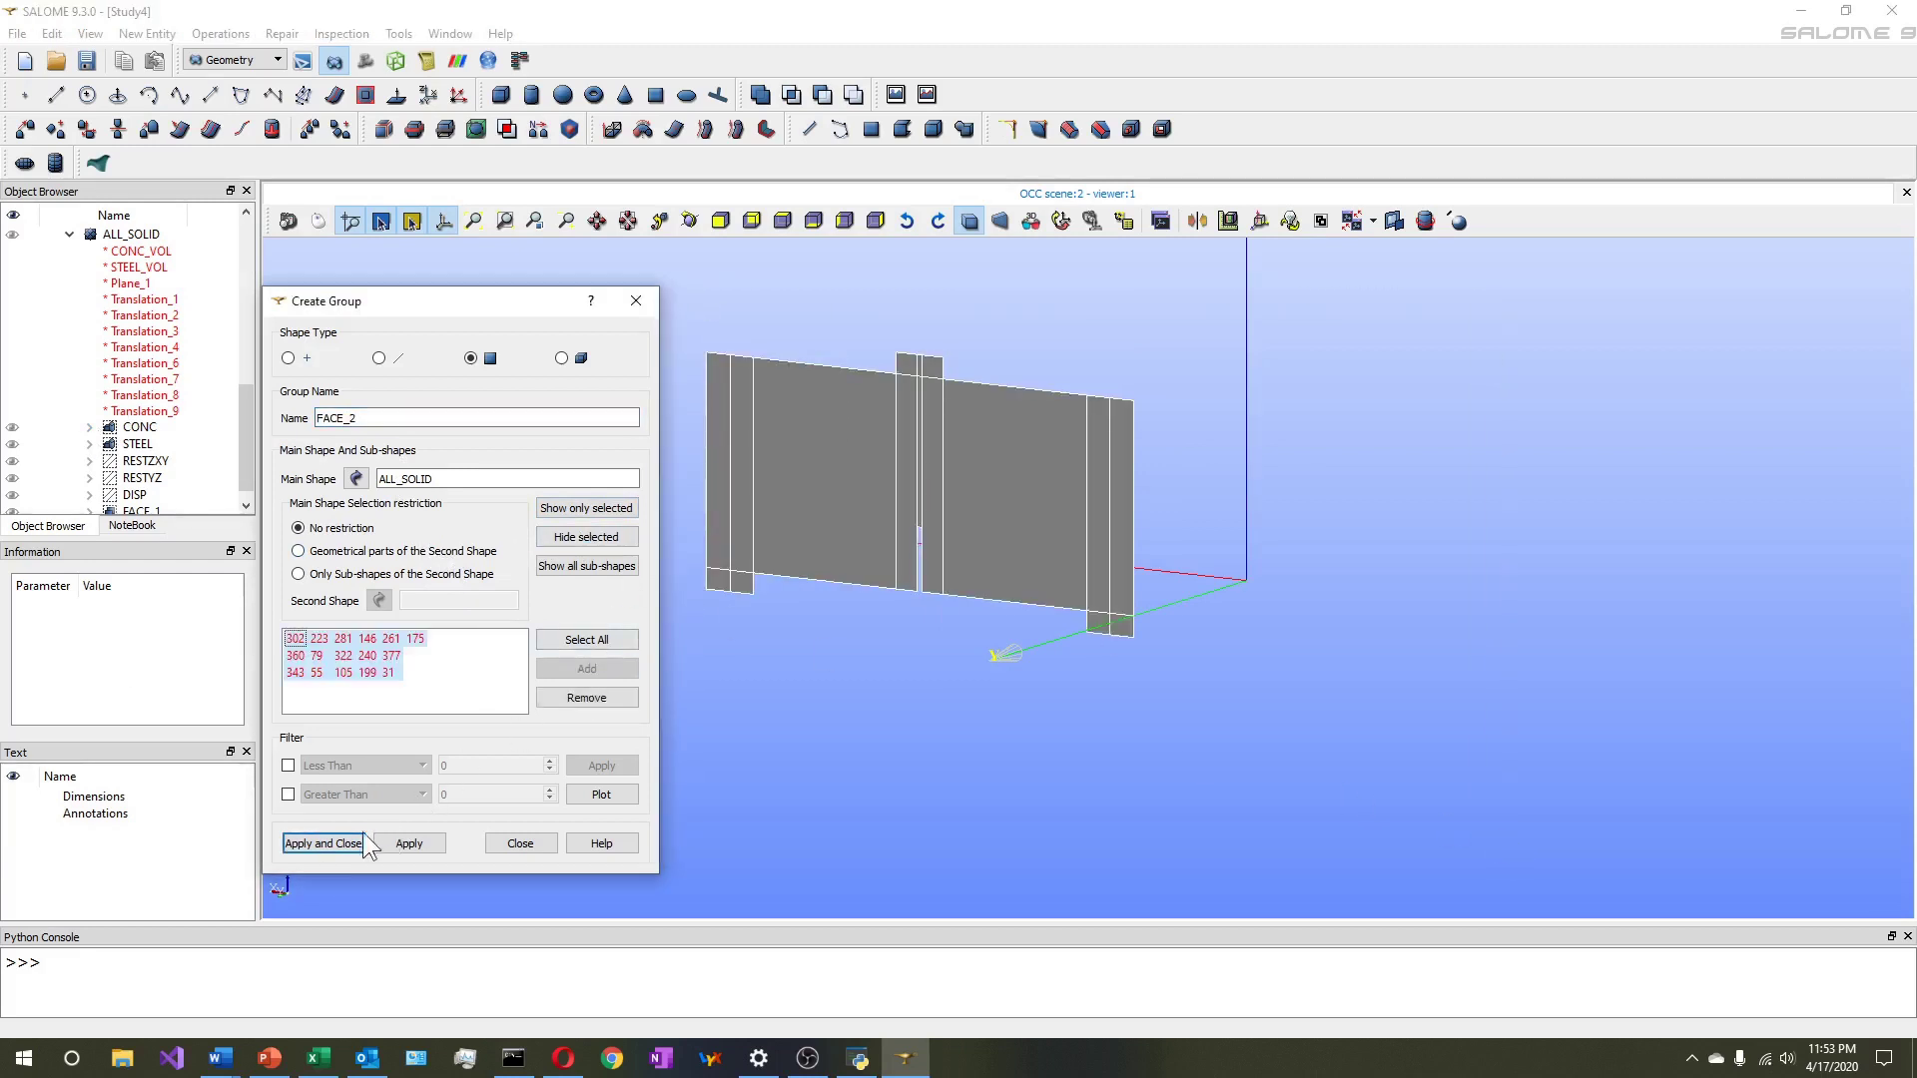
pyautogui.click(322, 843)
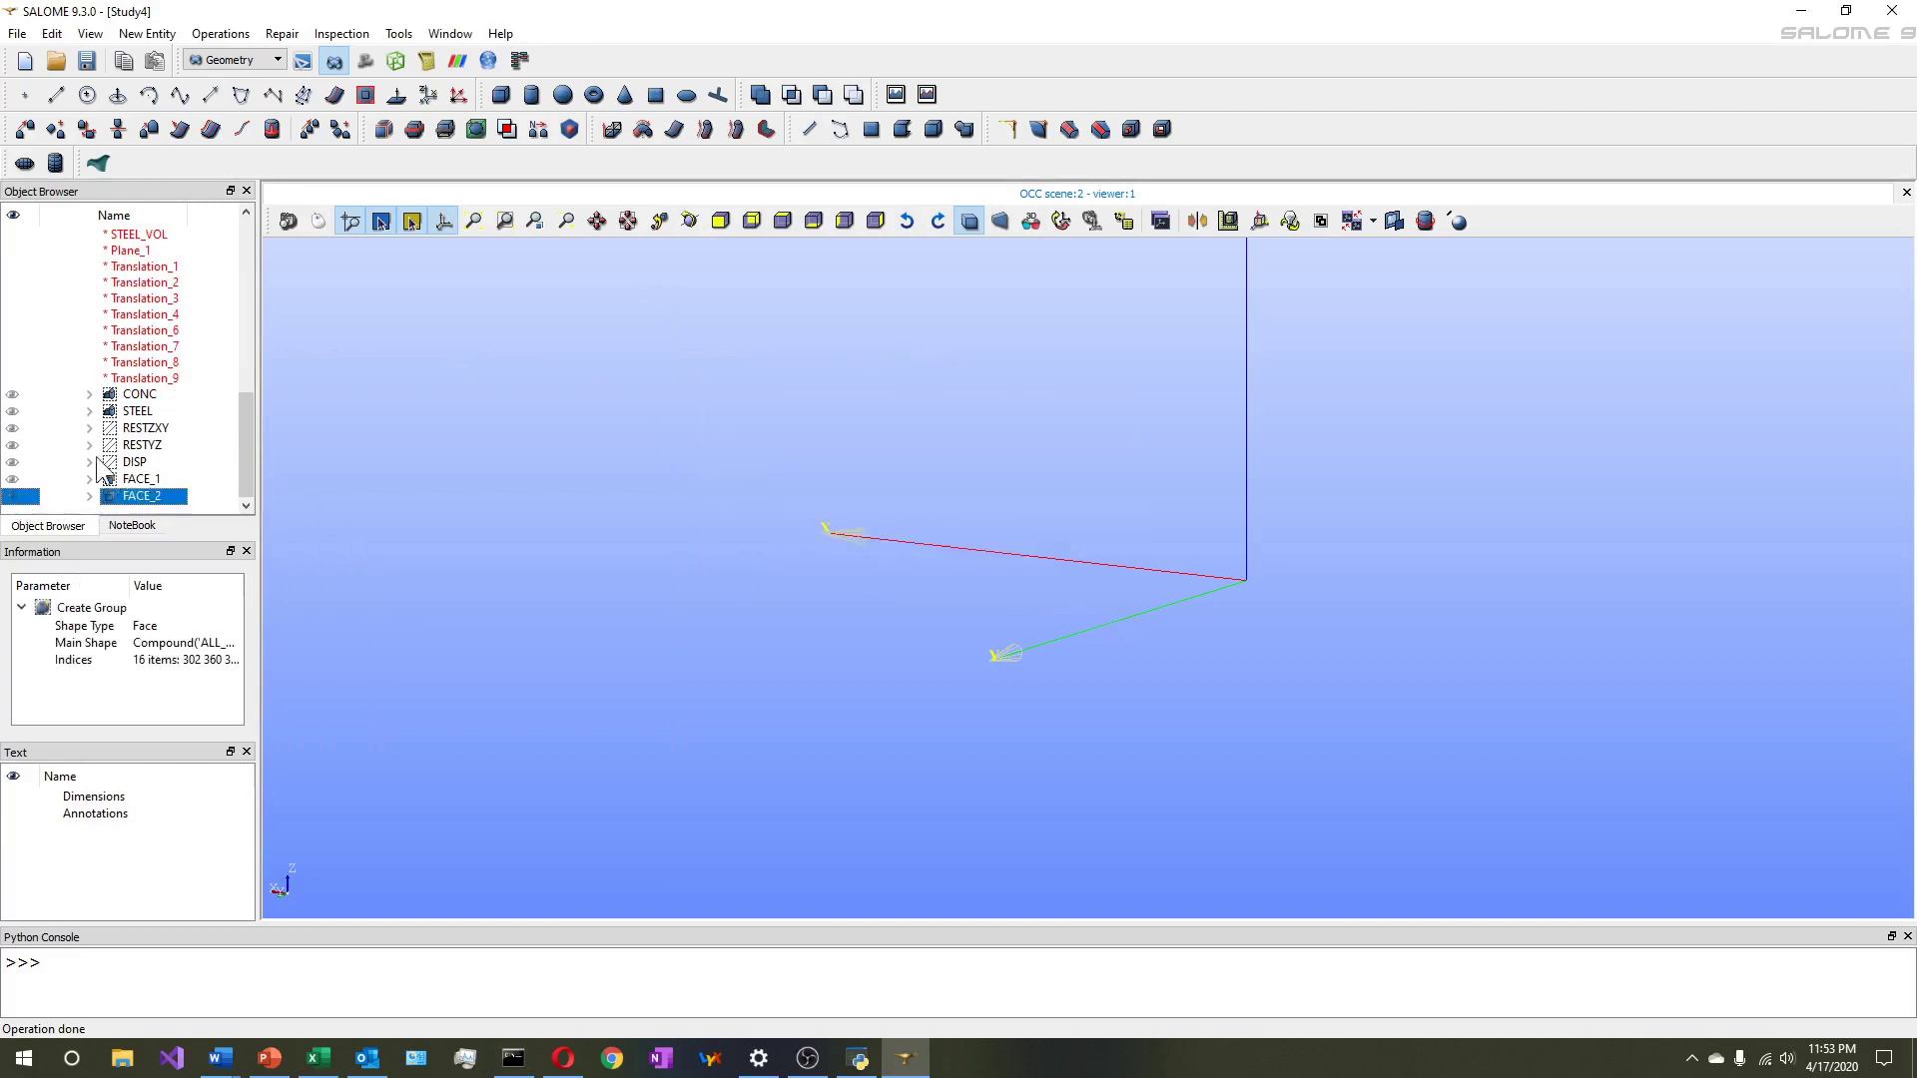
pyautogui.click(86, 63)
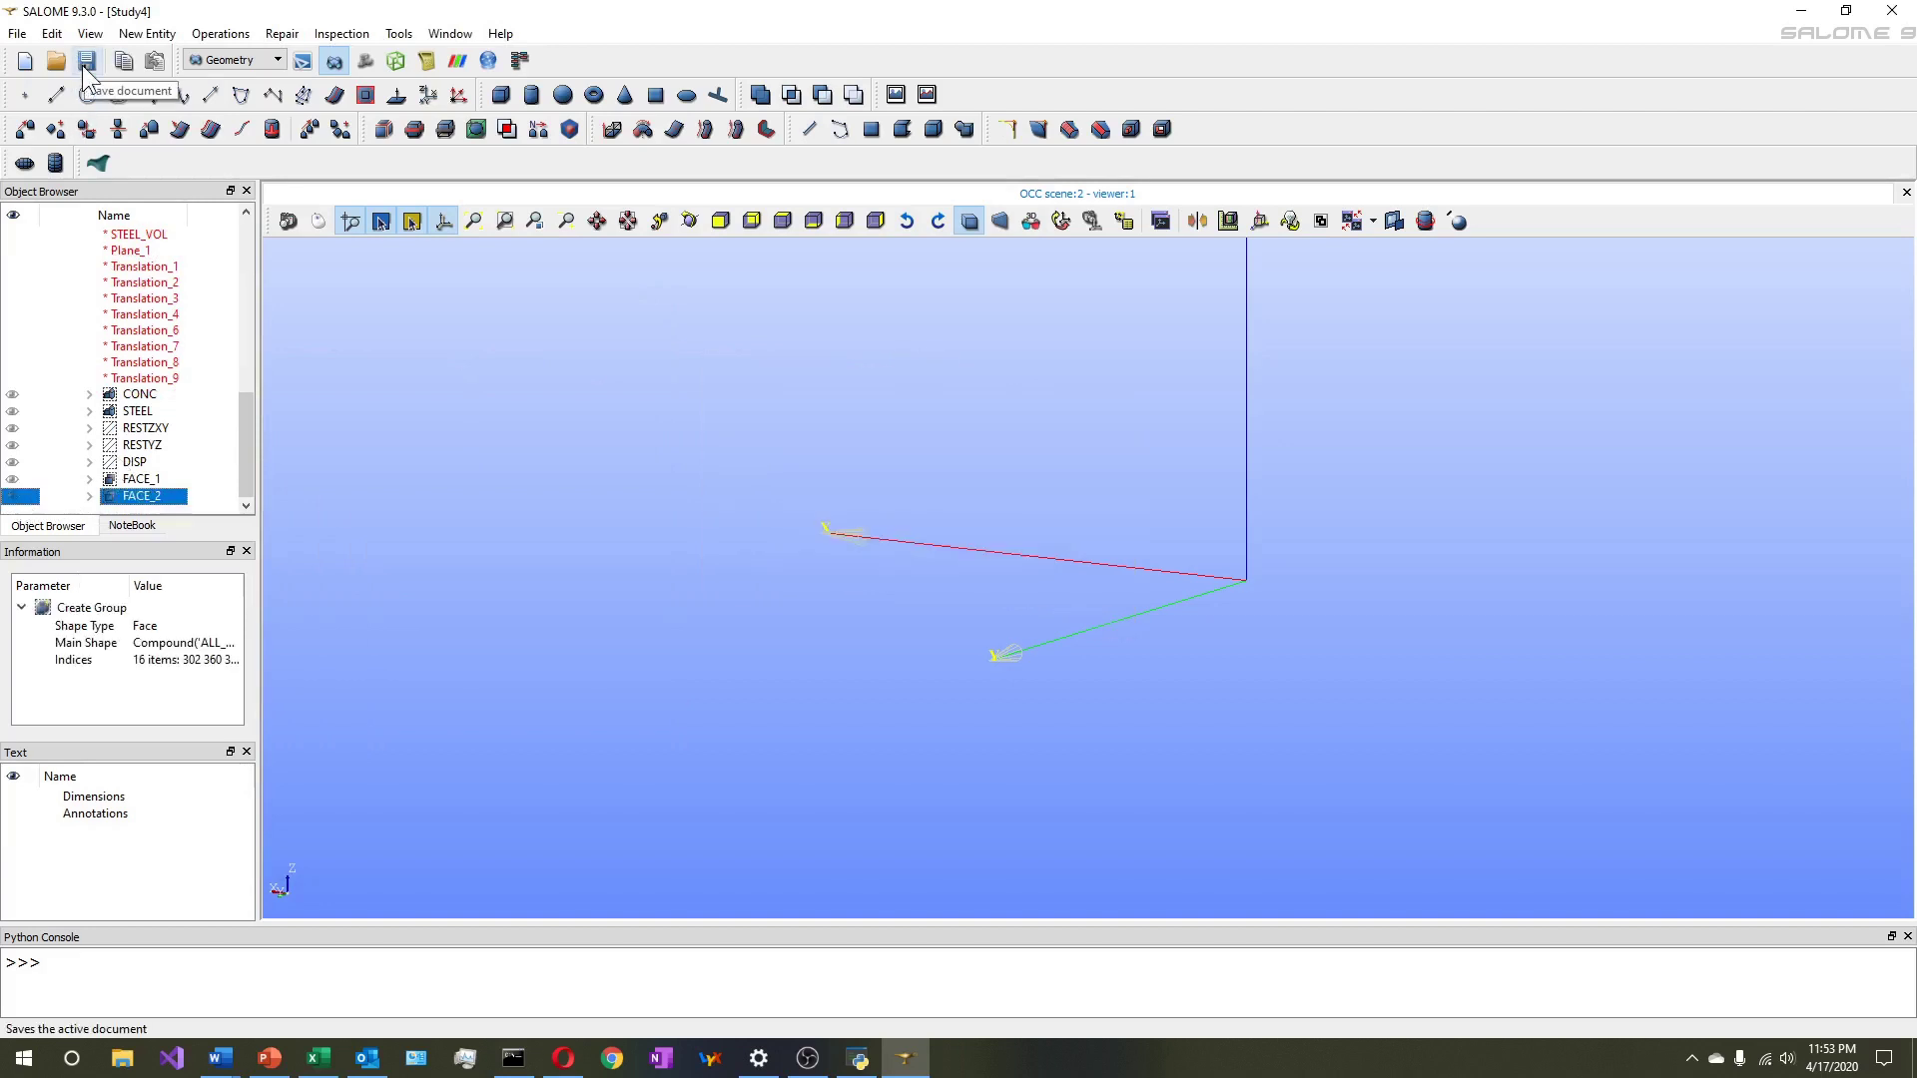
# Save the study under the file name Study5
pyautogui.click(1141, 582)
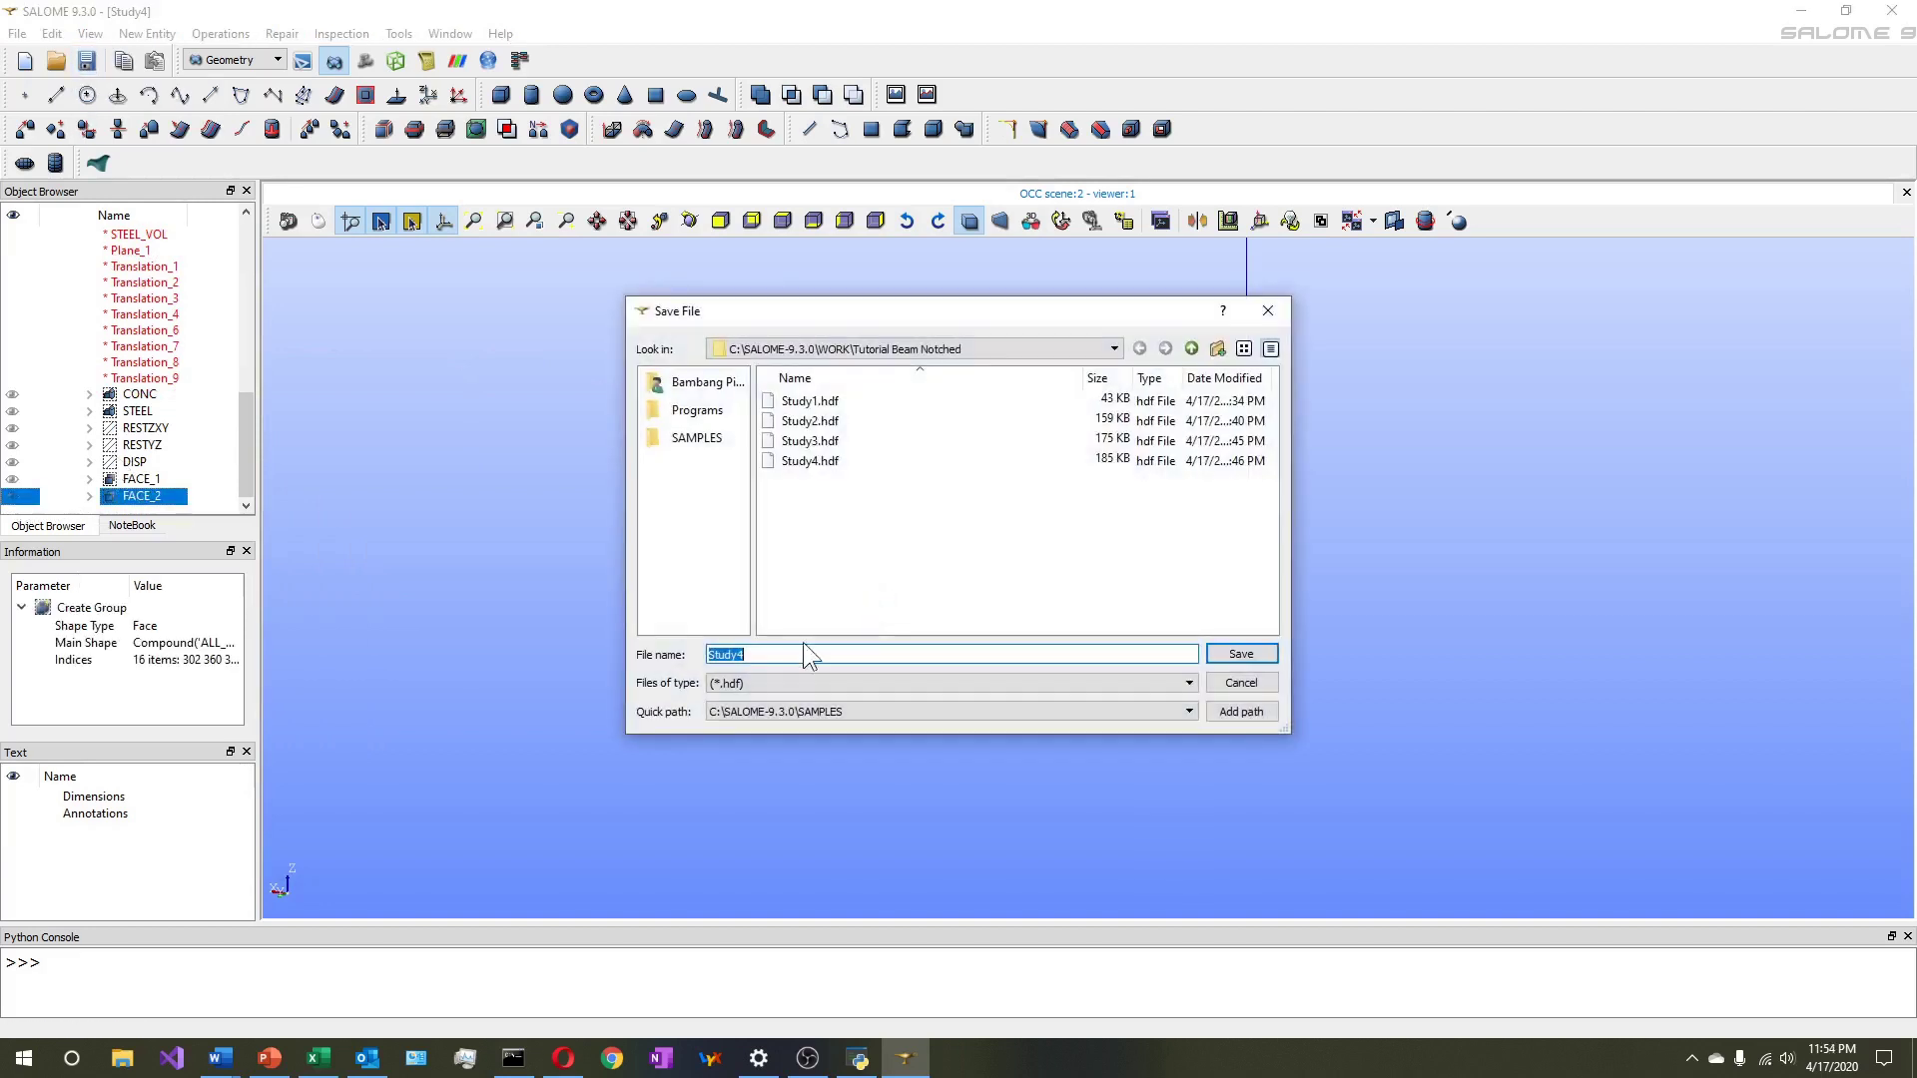
pyautogui.click(756, 657)
pyautogui.press('Return')
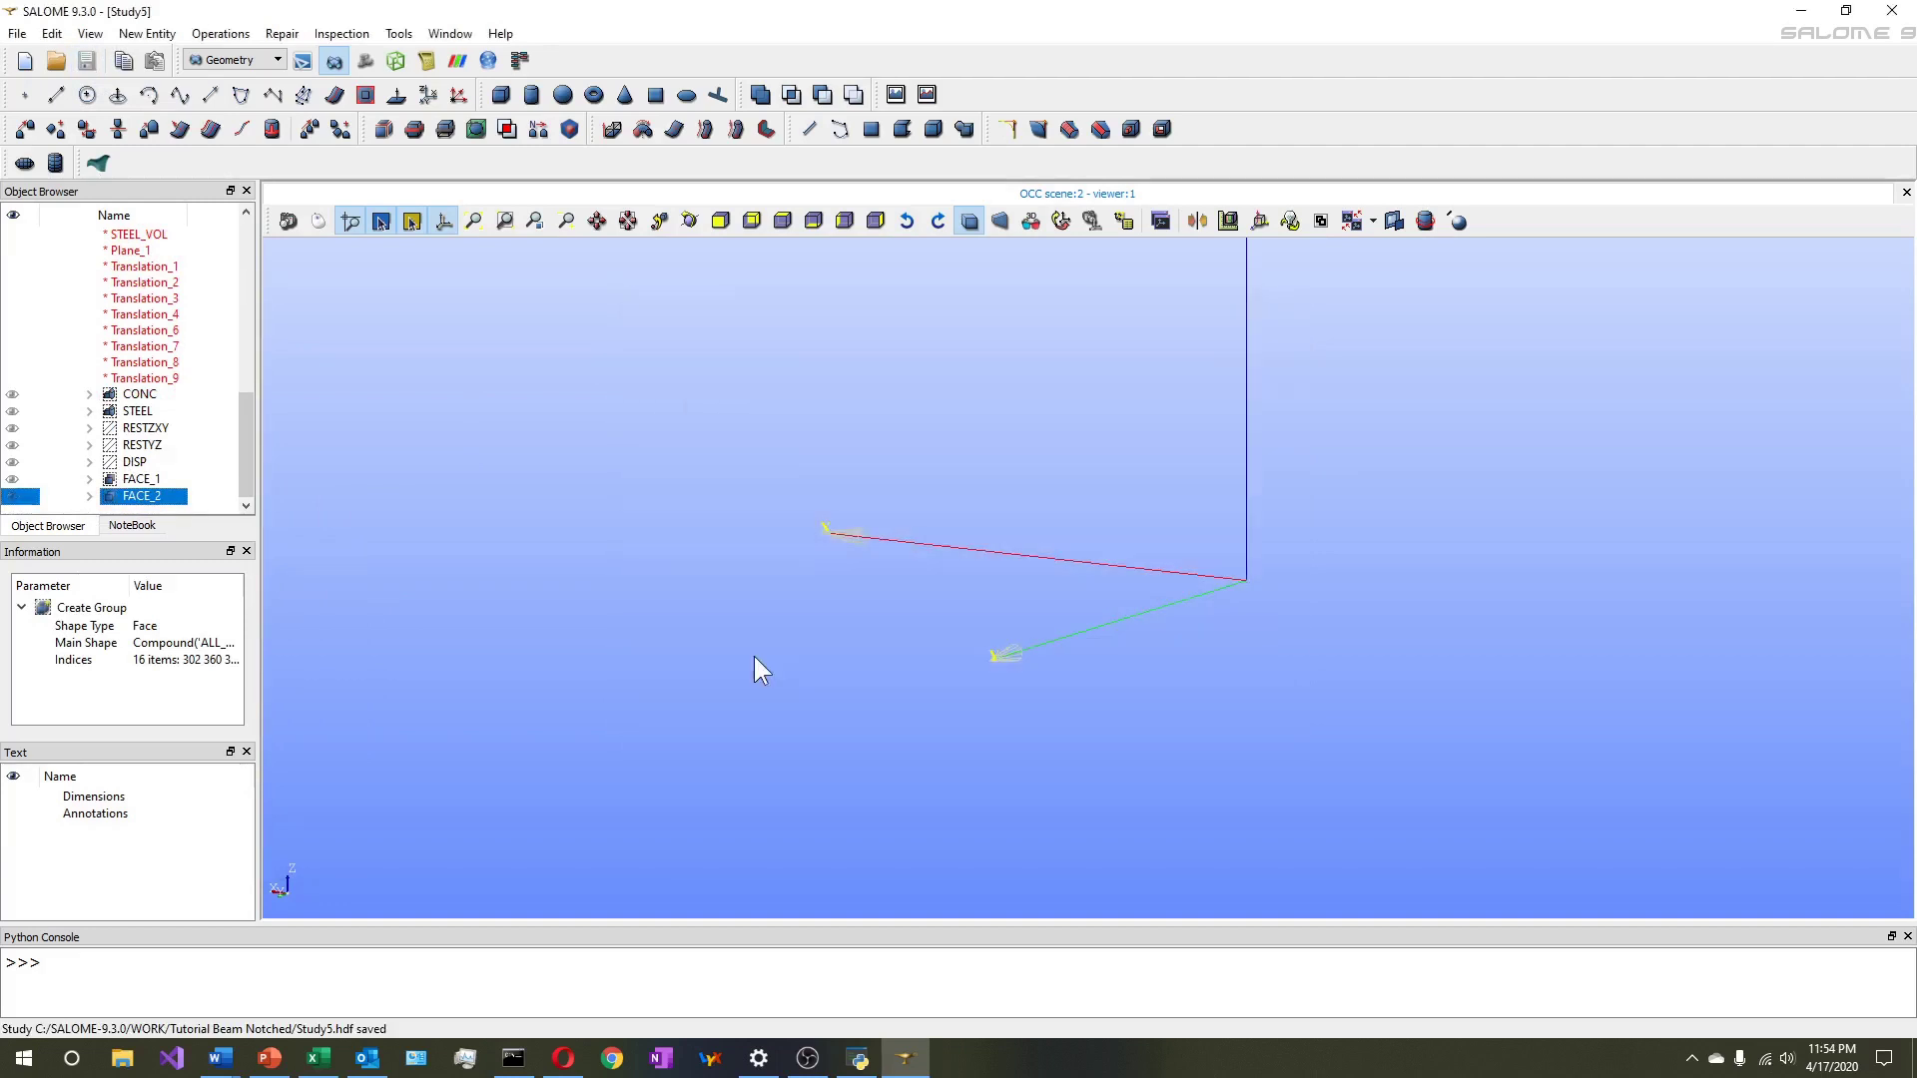
# In the Mesh module, start a new mesh on the FACE_1 group with Quadrangle: Mapping as its 2D algorithm
pyautogui.click(251, 59)
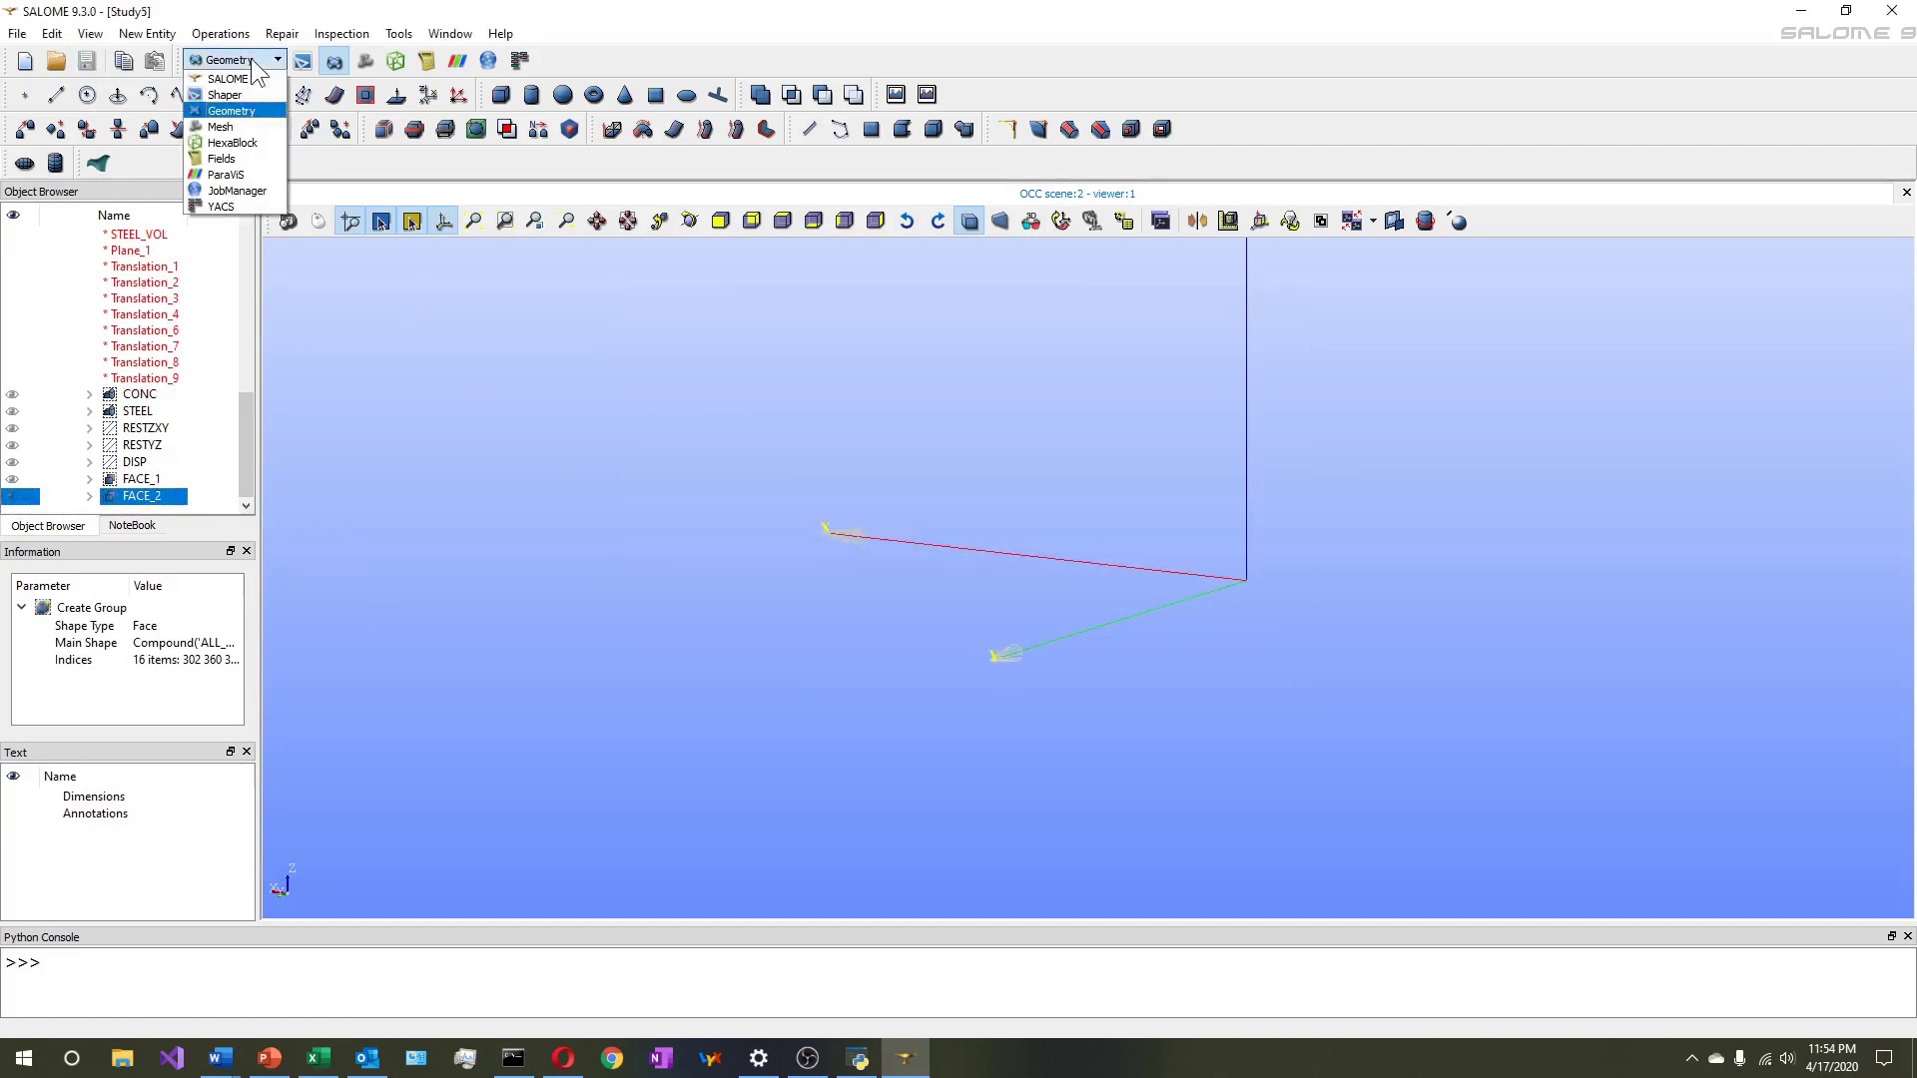
pyautogui.click(241, 123)
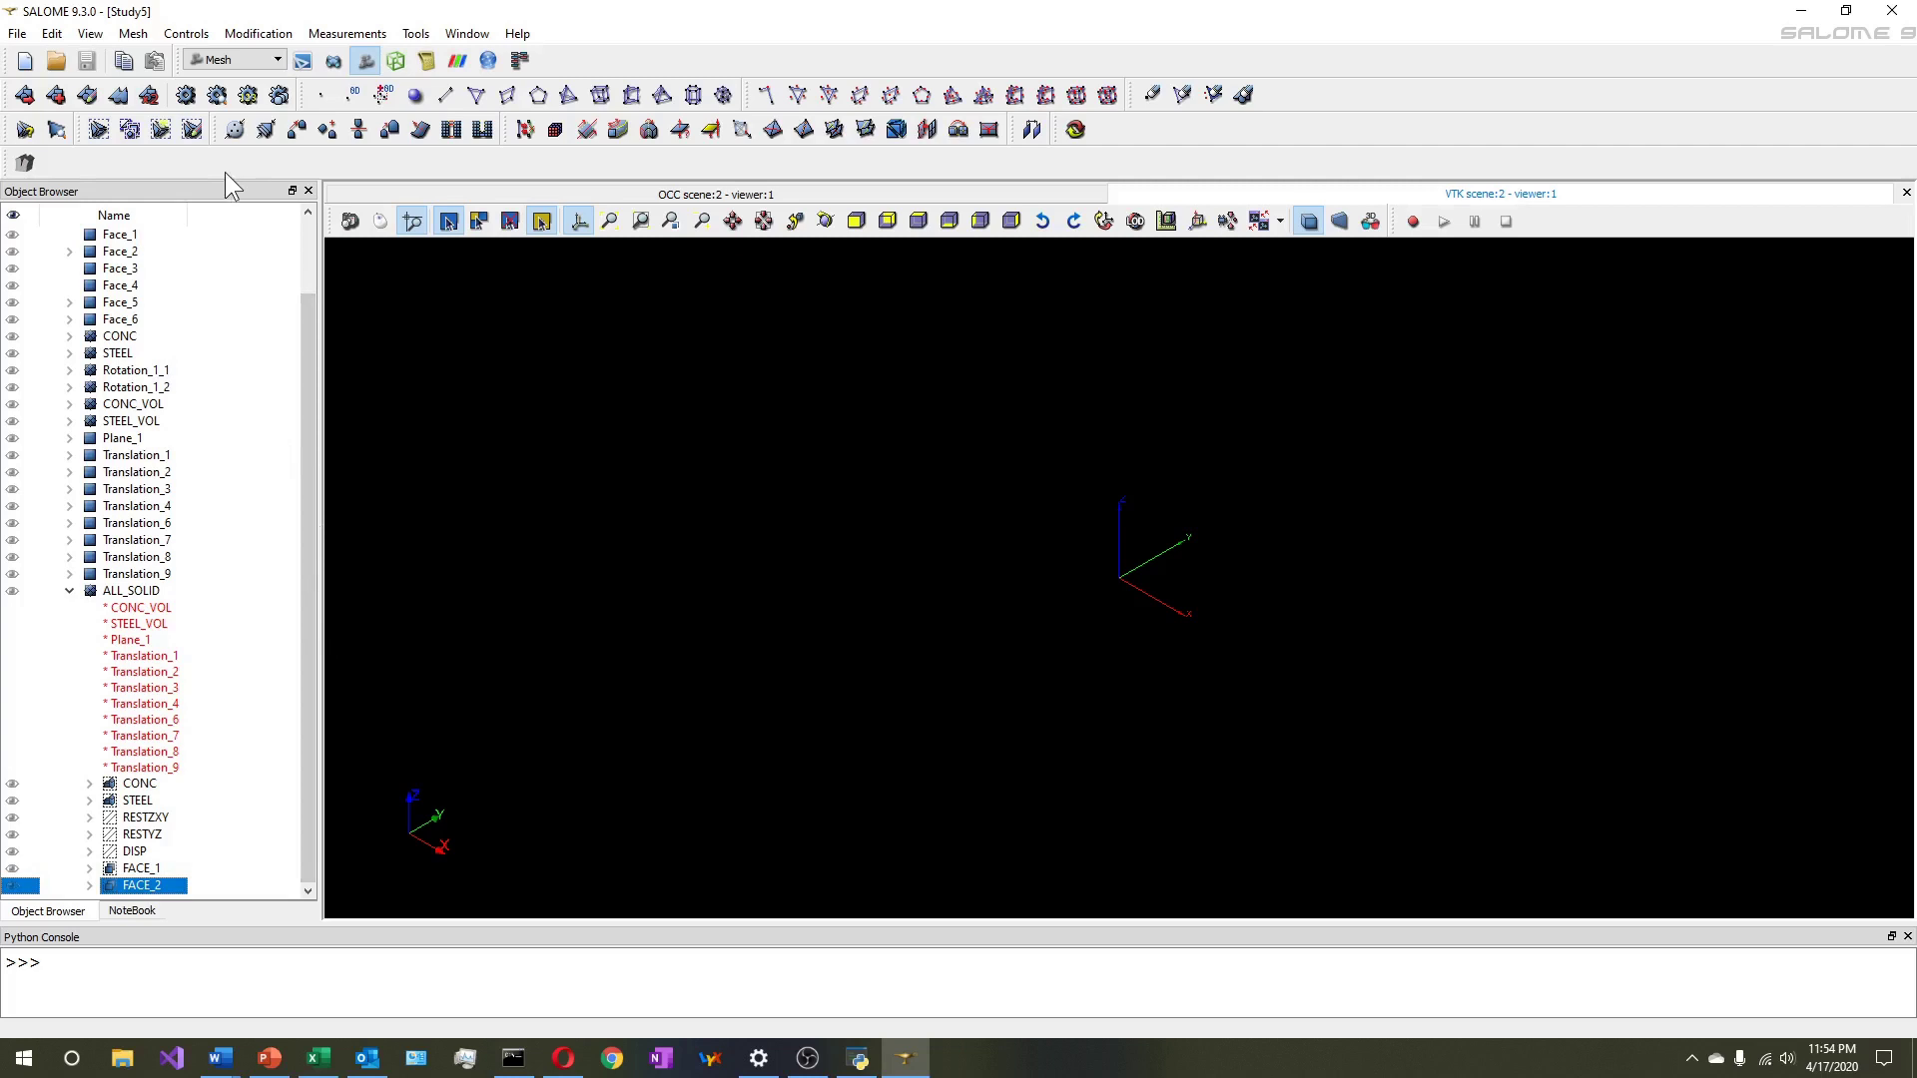
pyautogui.click(132, 33)
pyautogui.click(155, 56)
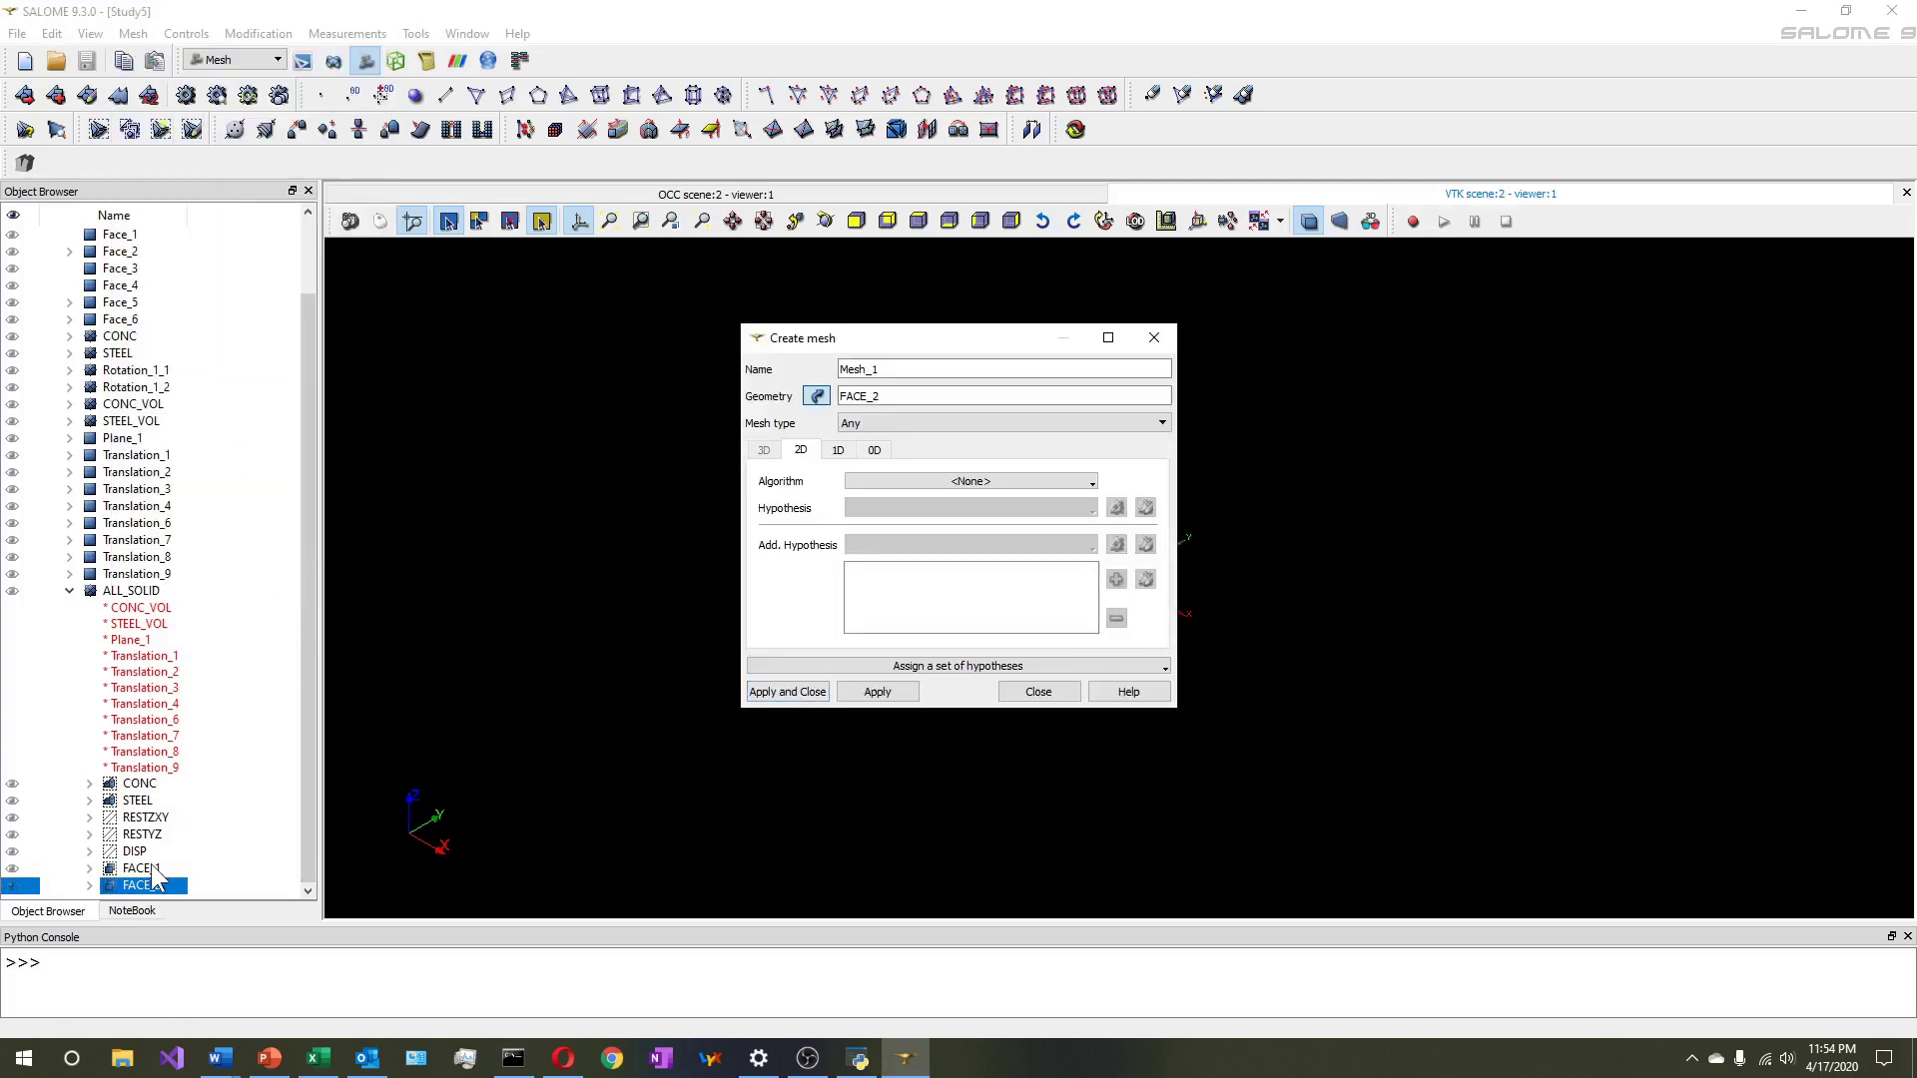
pyautogui.click(140, 868)
pyautogui.click(903, 479)
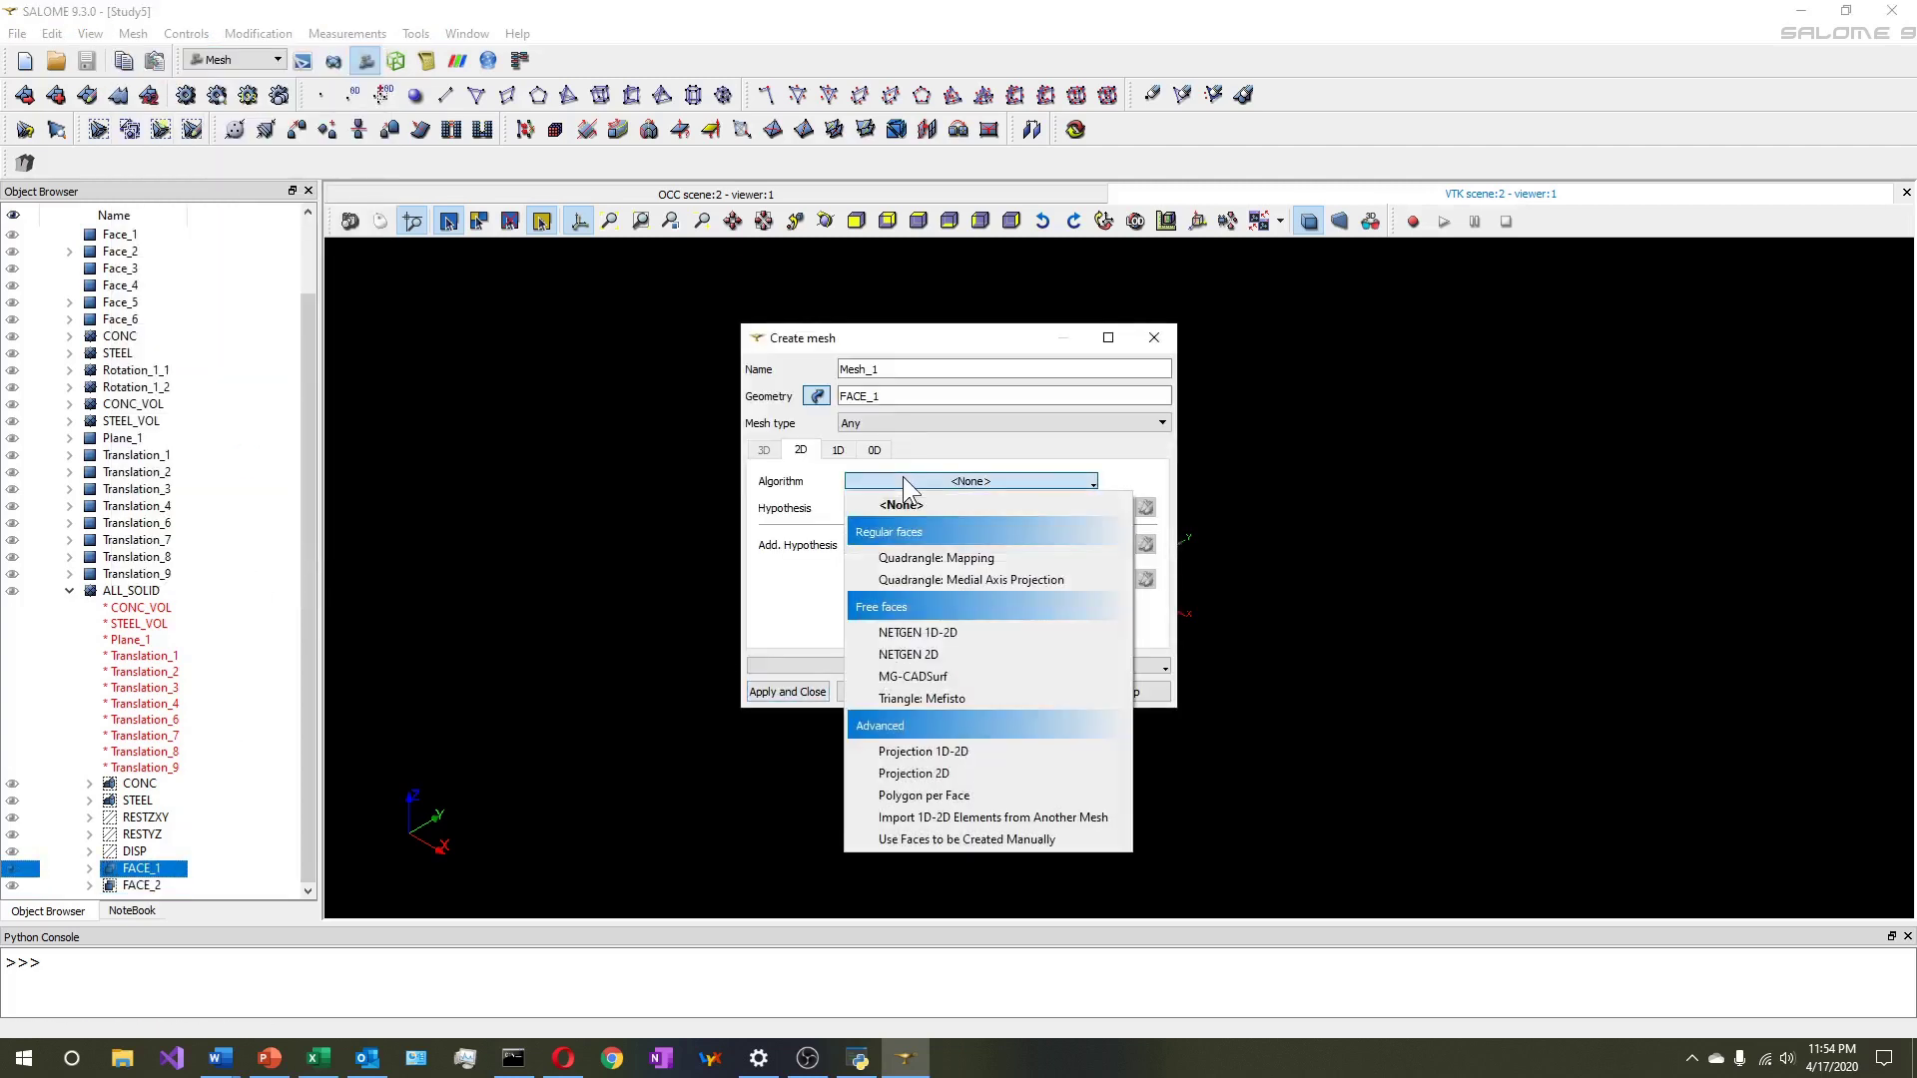
pyautogui.click(920, 558)
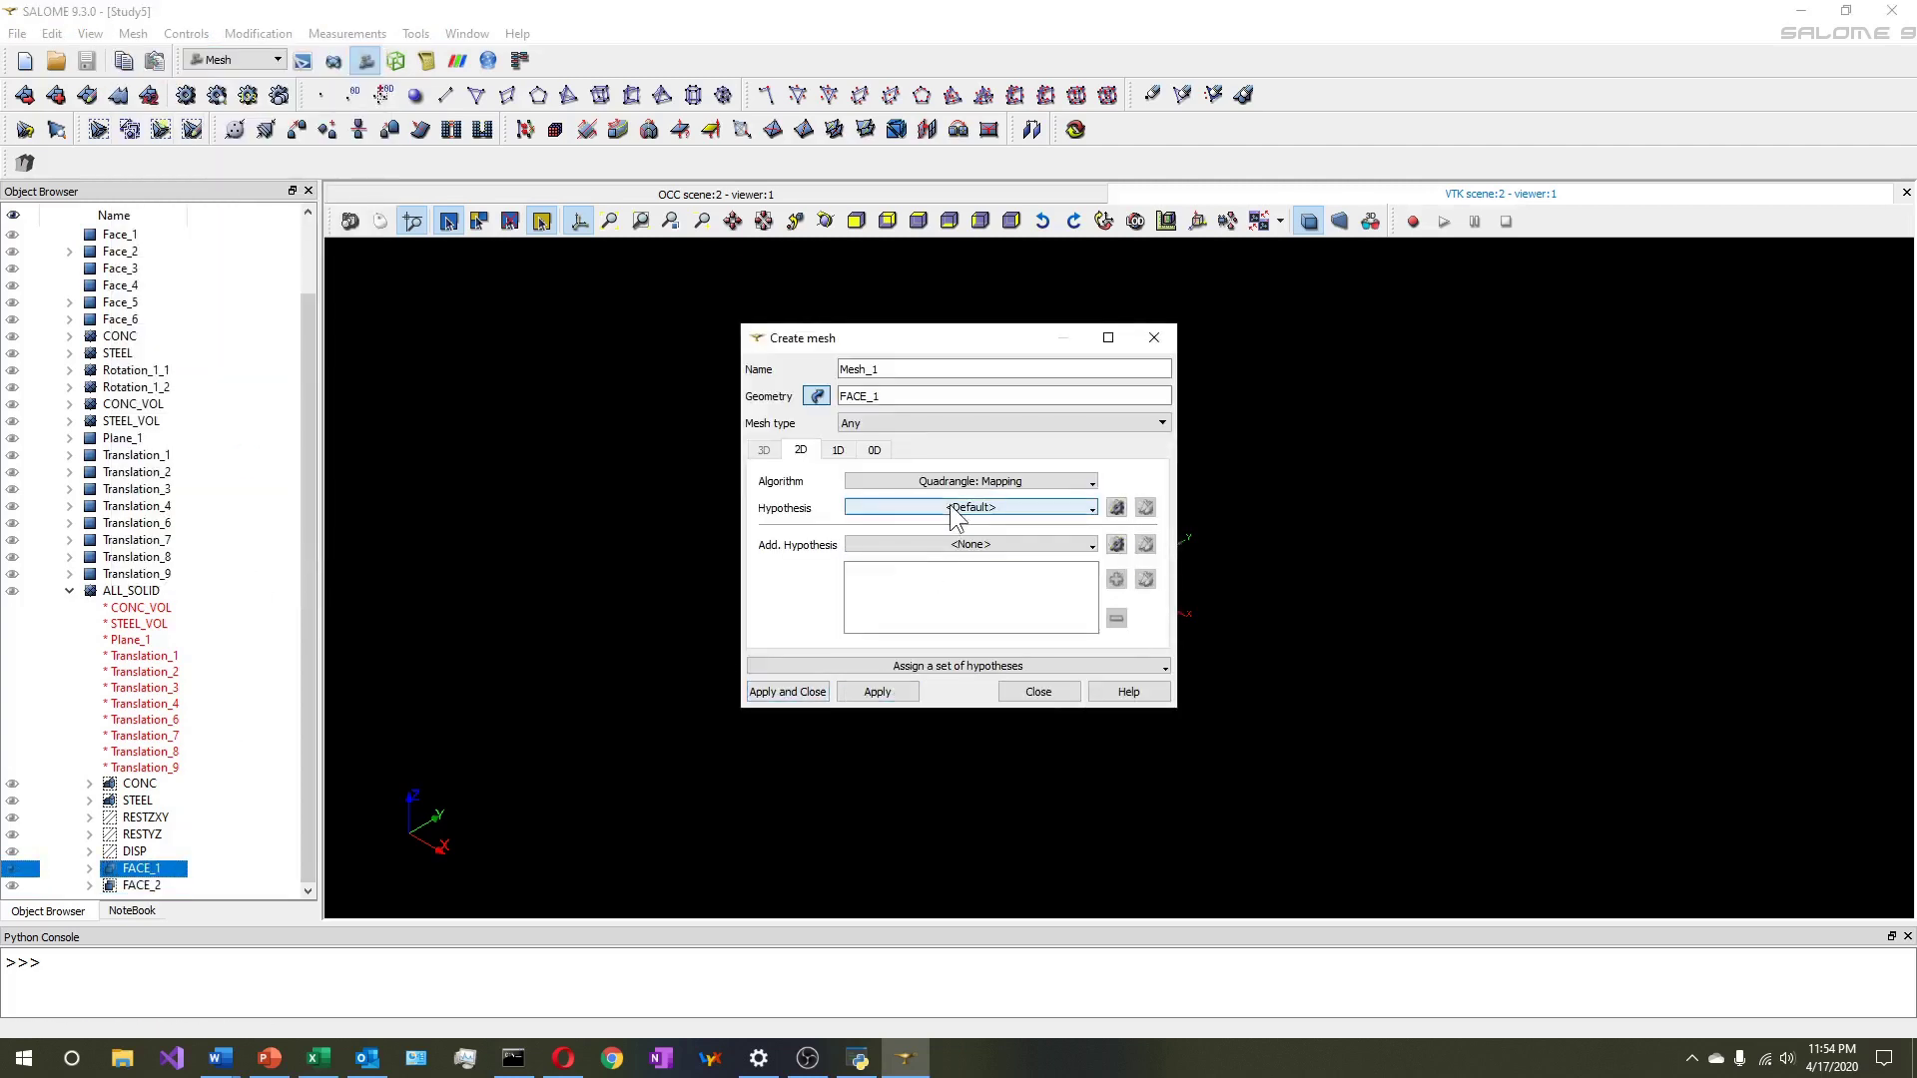
pyautogui.click(1117, 507)
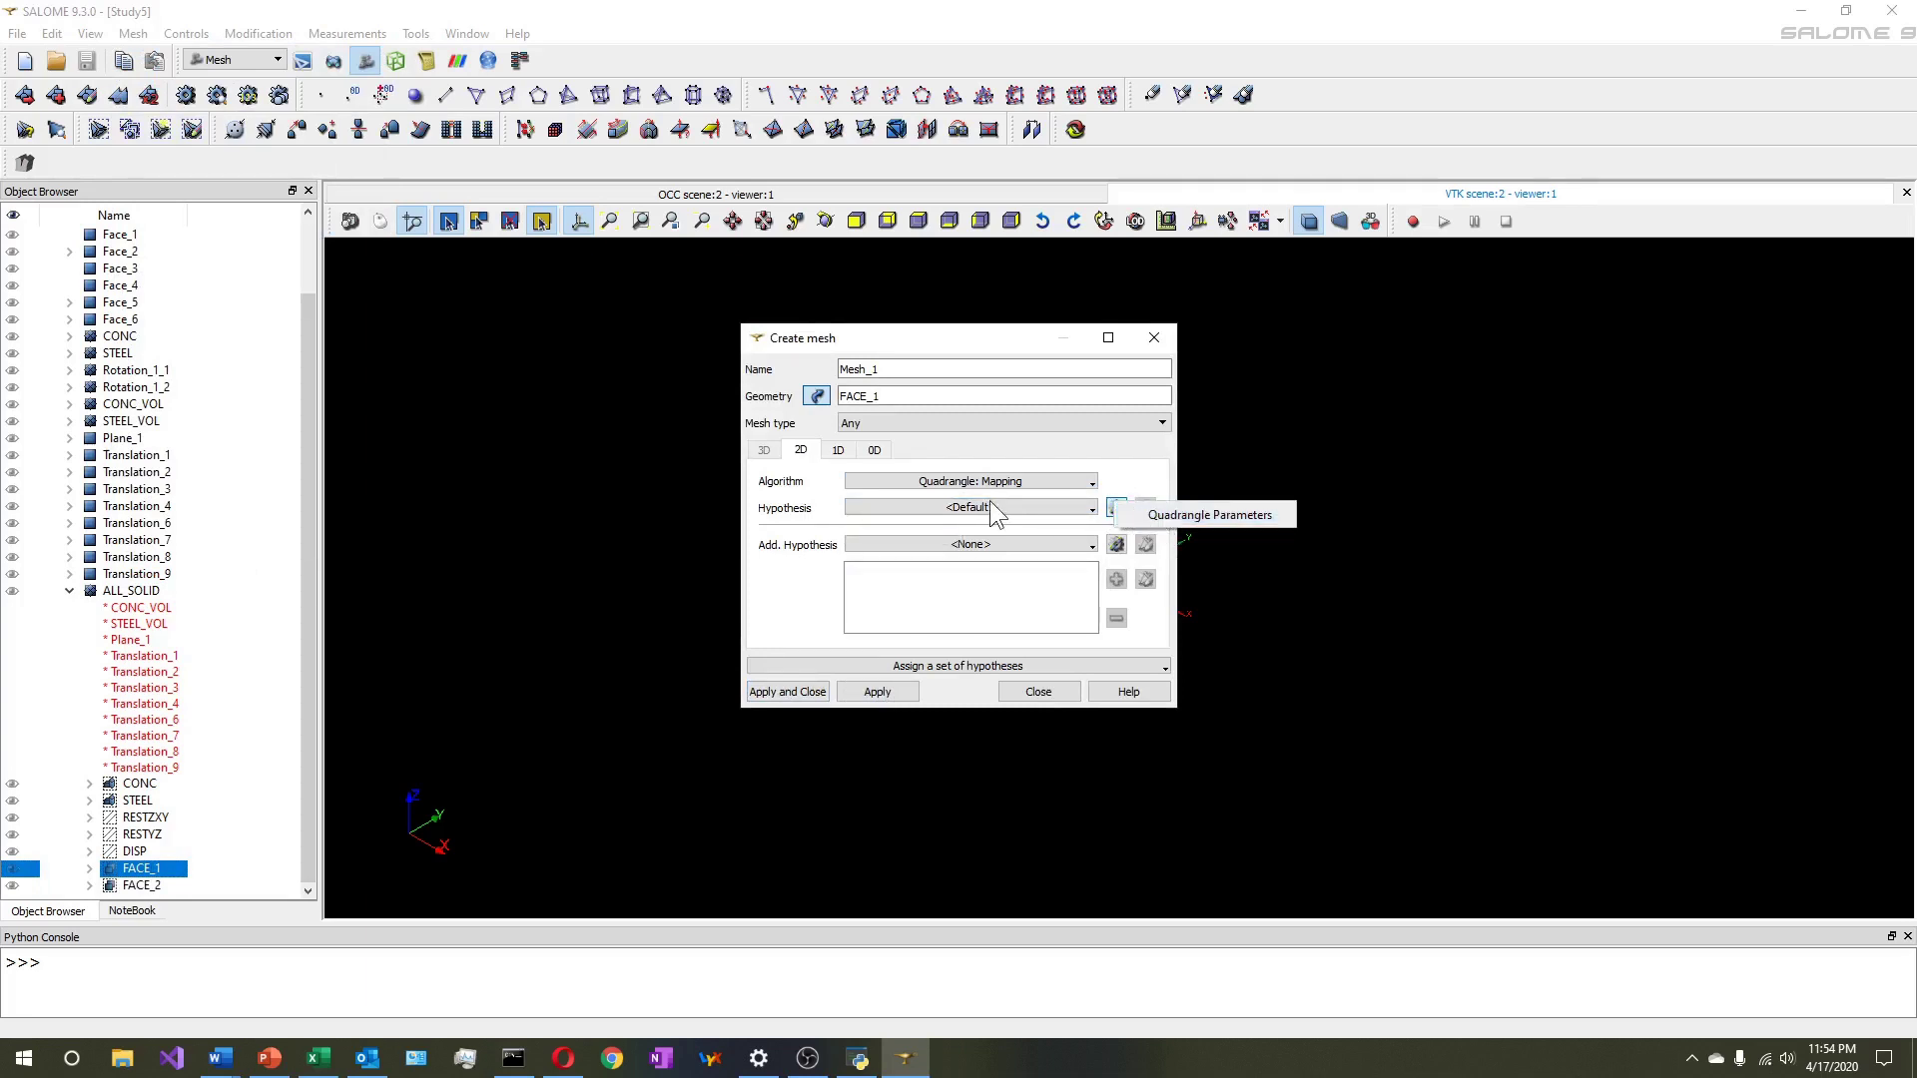
# Set the 1D algorithm of the new mesh to Wire Discretisation, with FACE_1 selected as the geometry
pyautogui.click(837, 448)
pyautogui.click(964, 482)
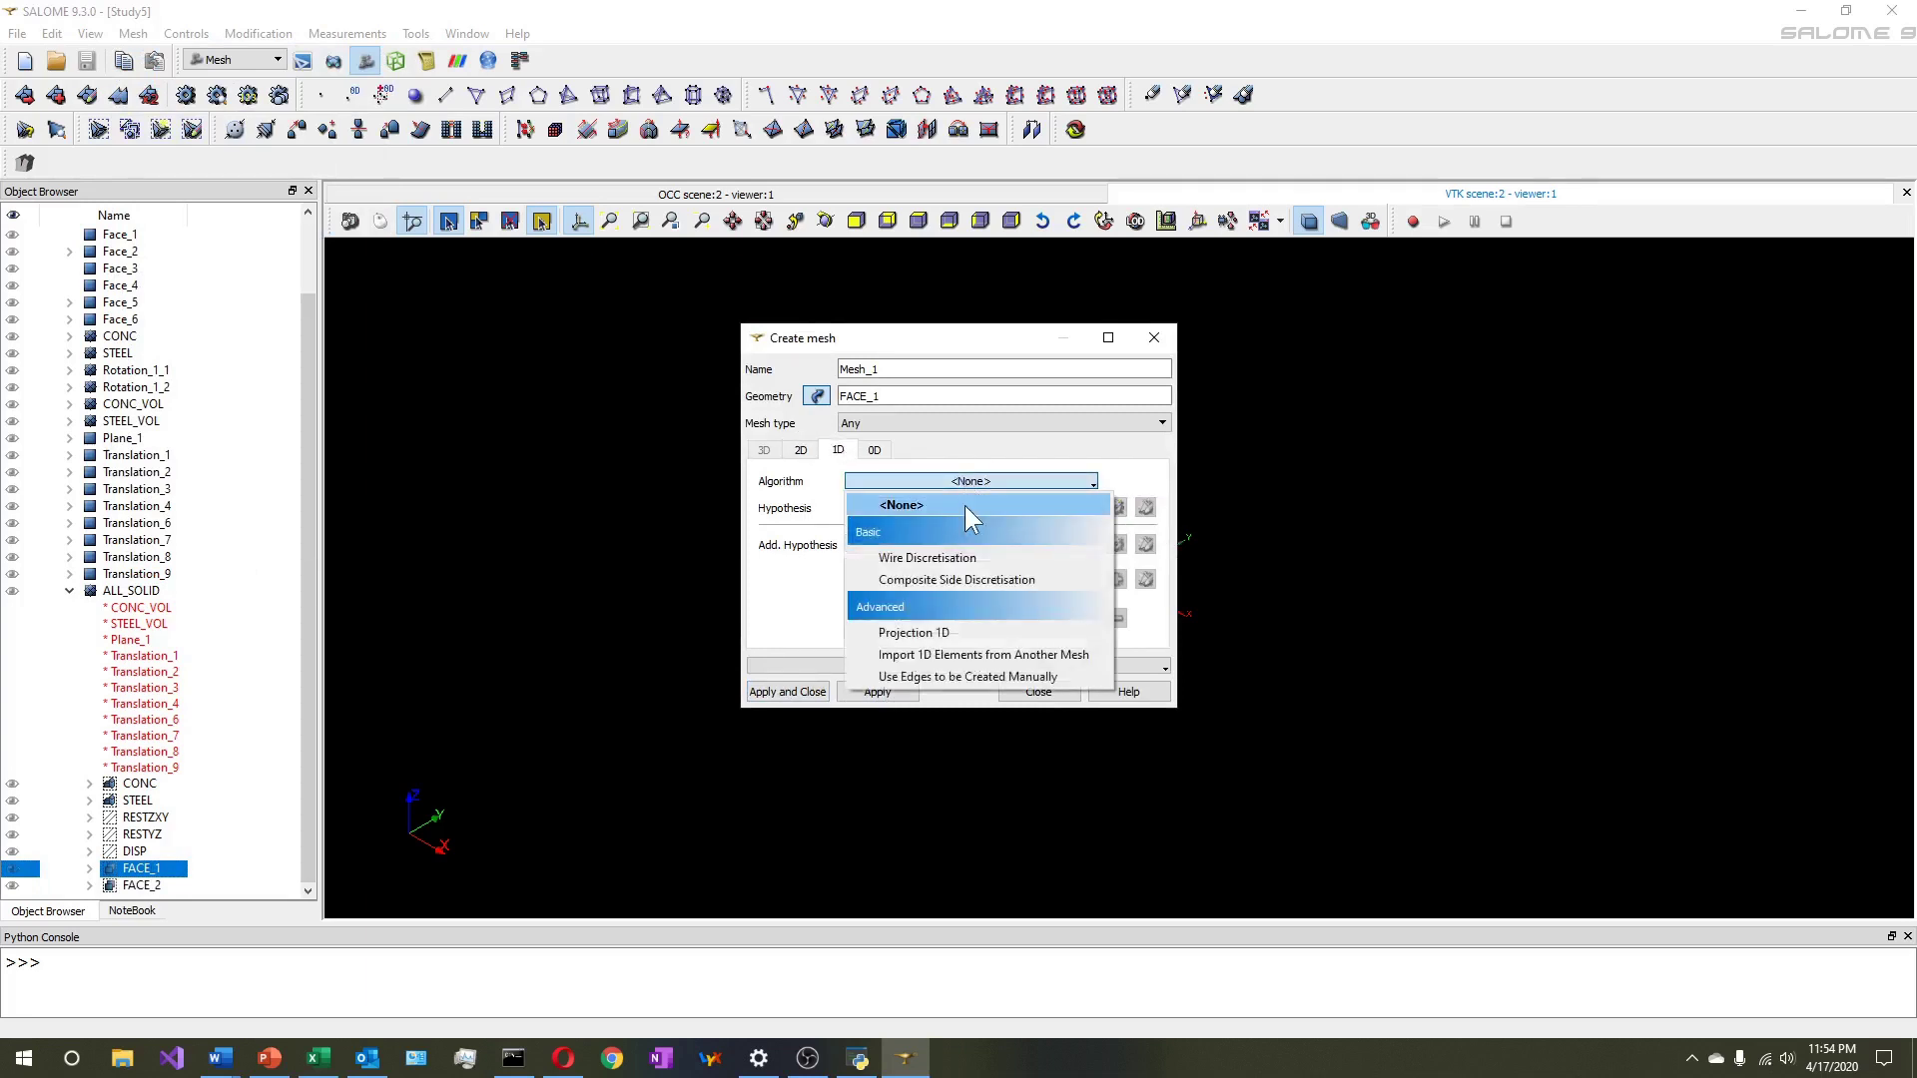
pyautogui.click(1005, 541)
pyautogui.click(1118, 509)
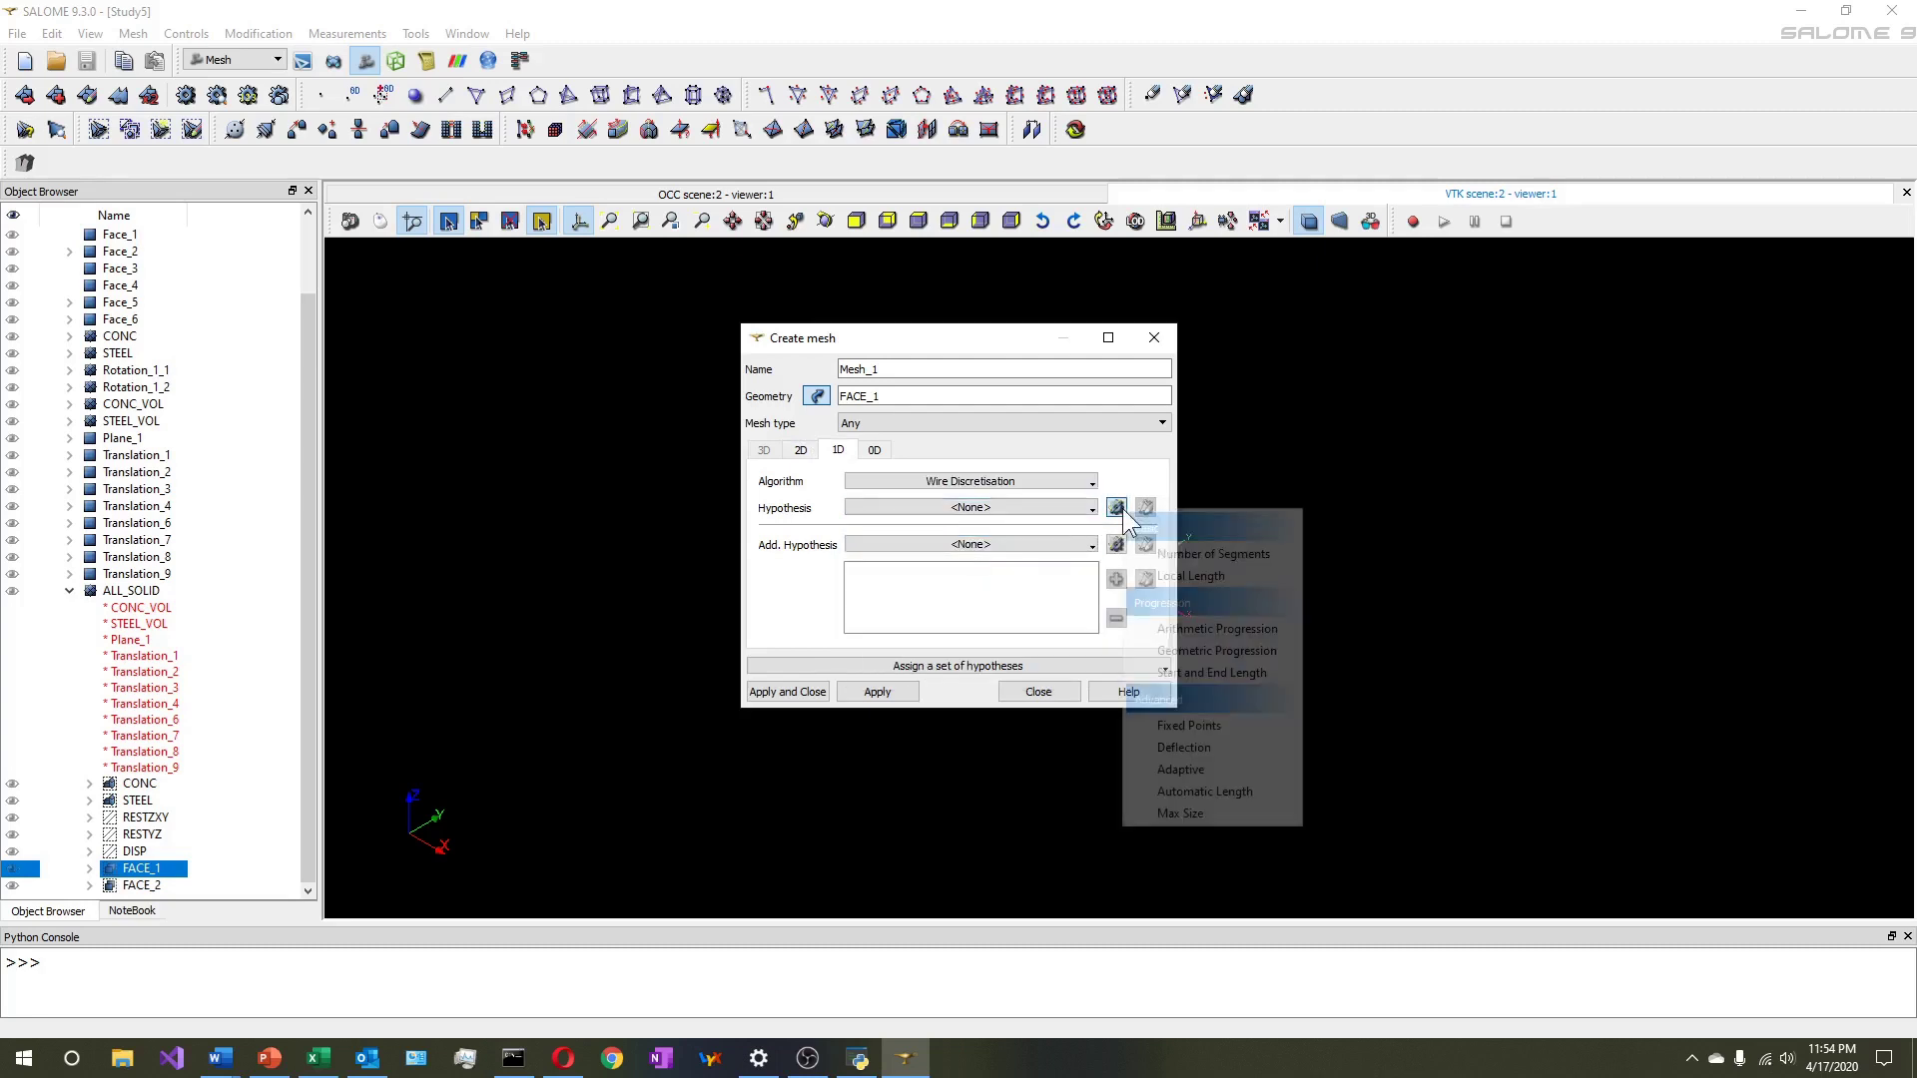
pyautogui.click(1181, 815)
pyautogui.click(978, 481)
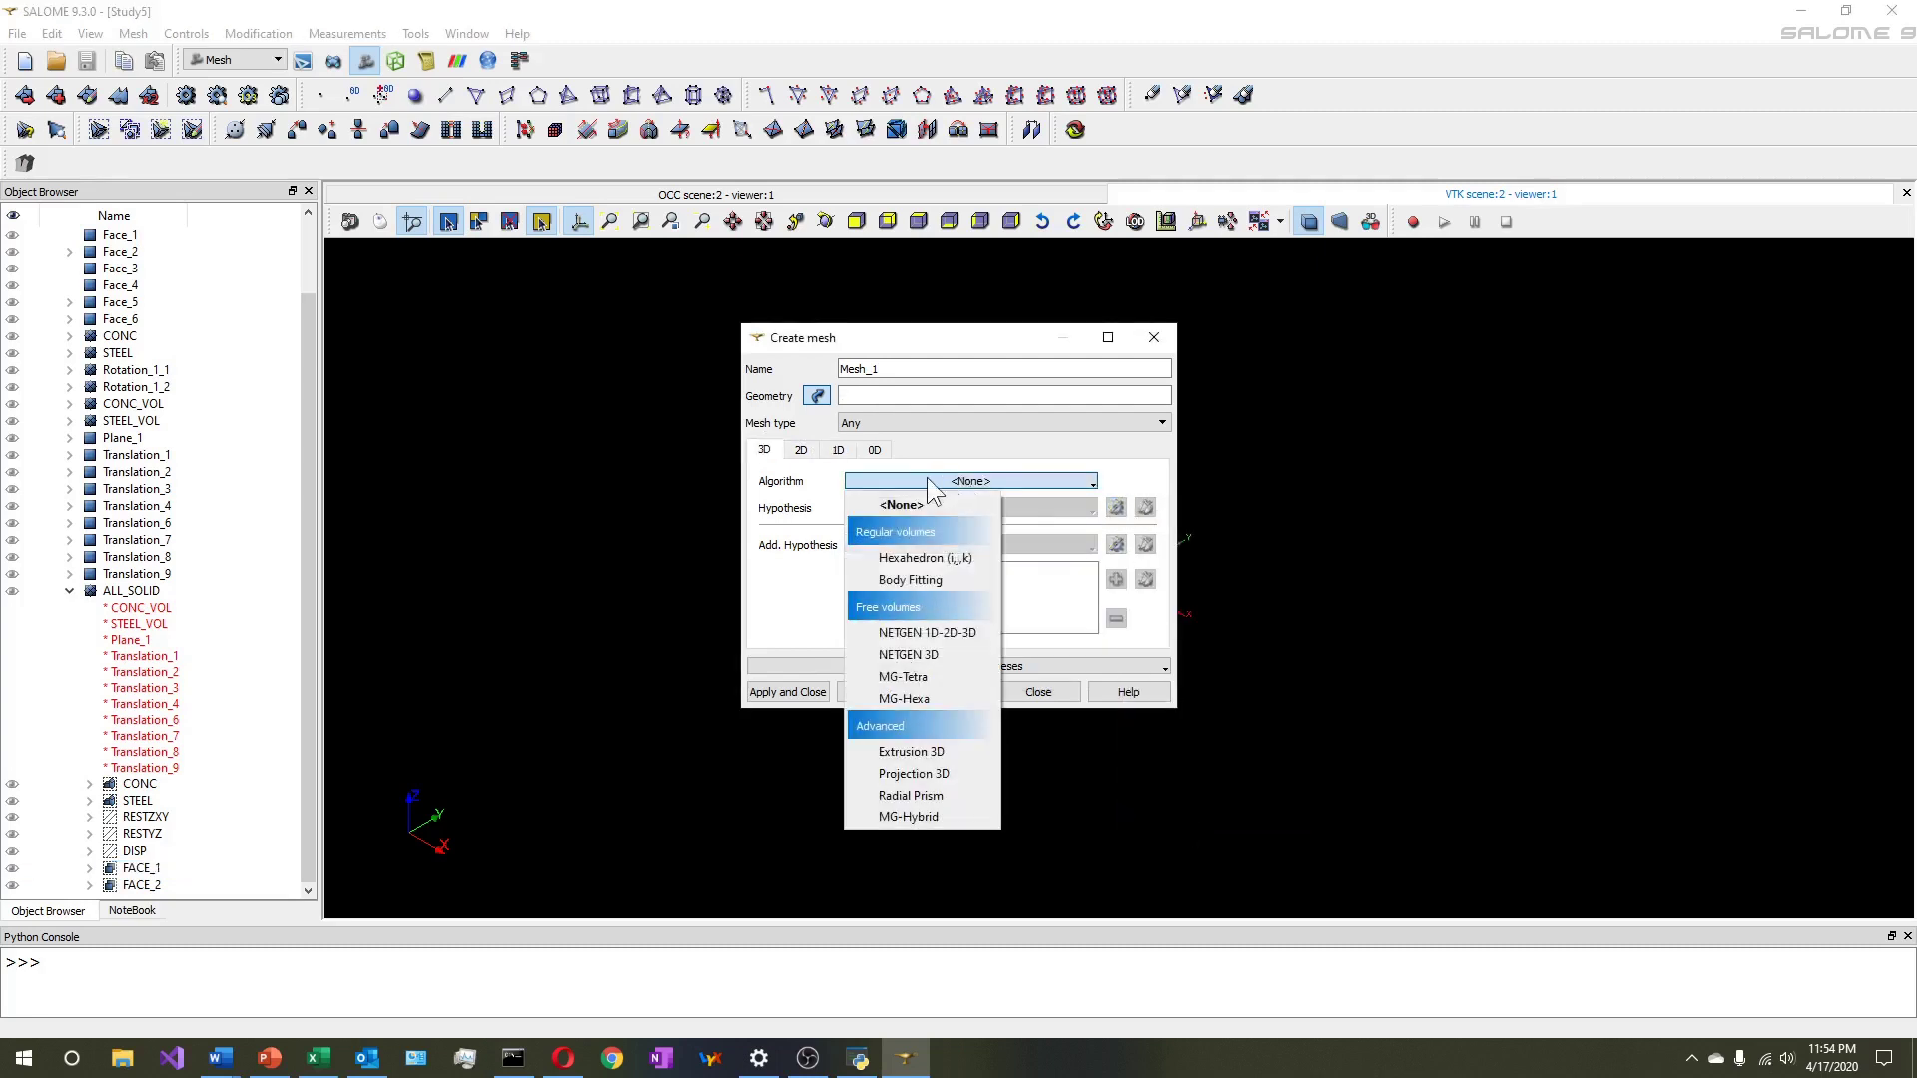
pyautogui.click(958, 464)
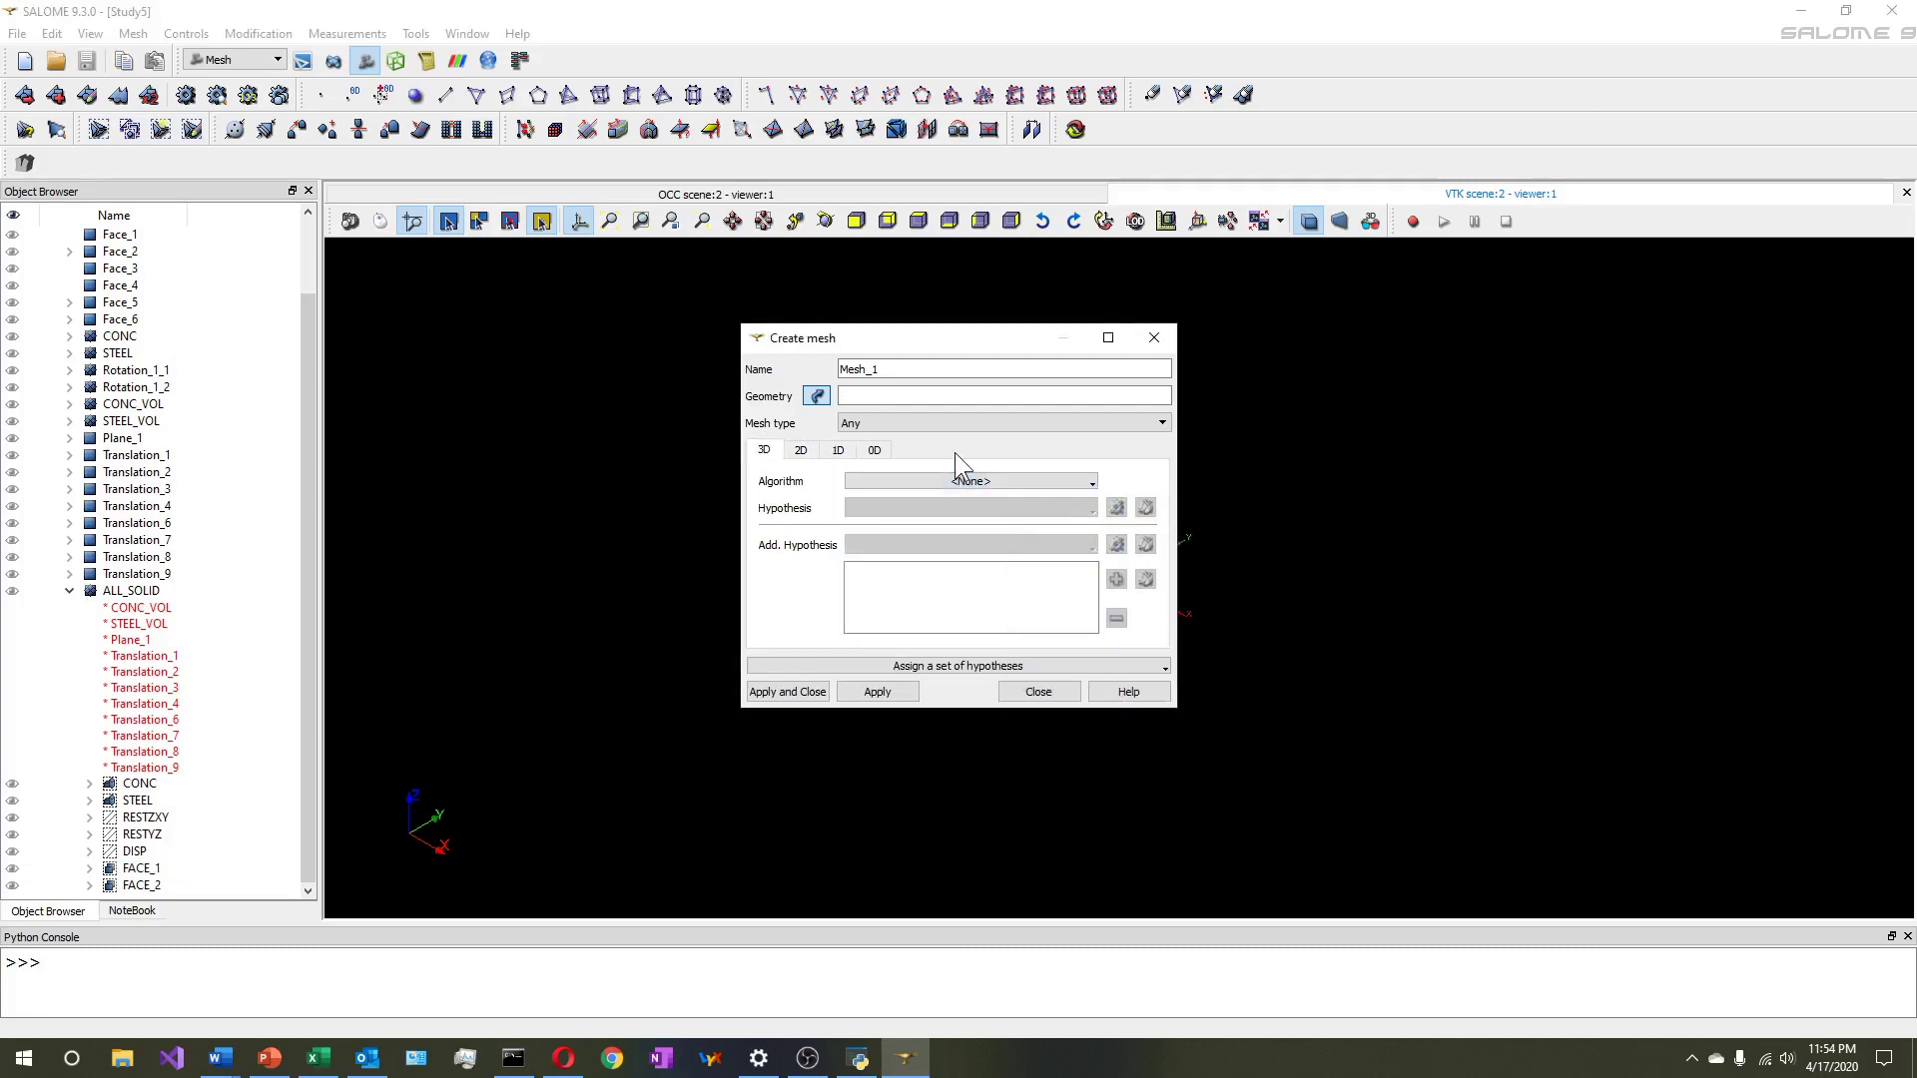
pyautogui.click(139, 869)
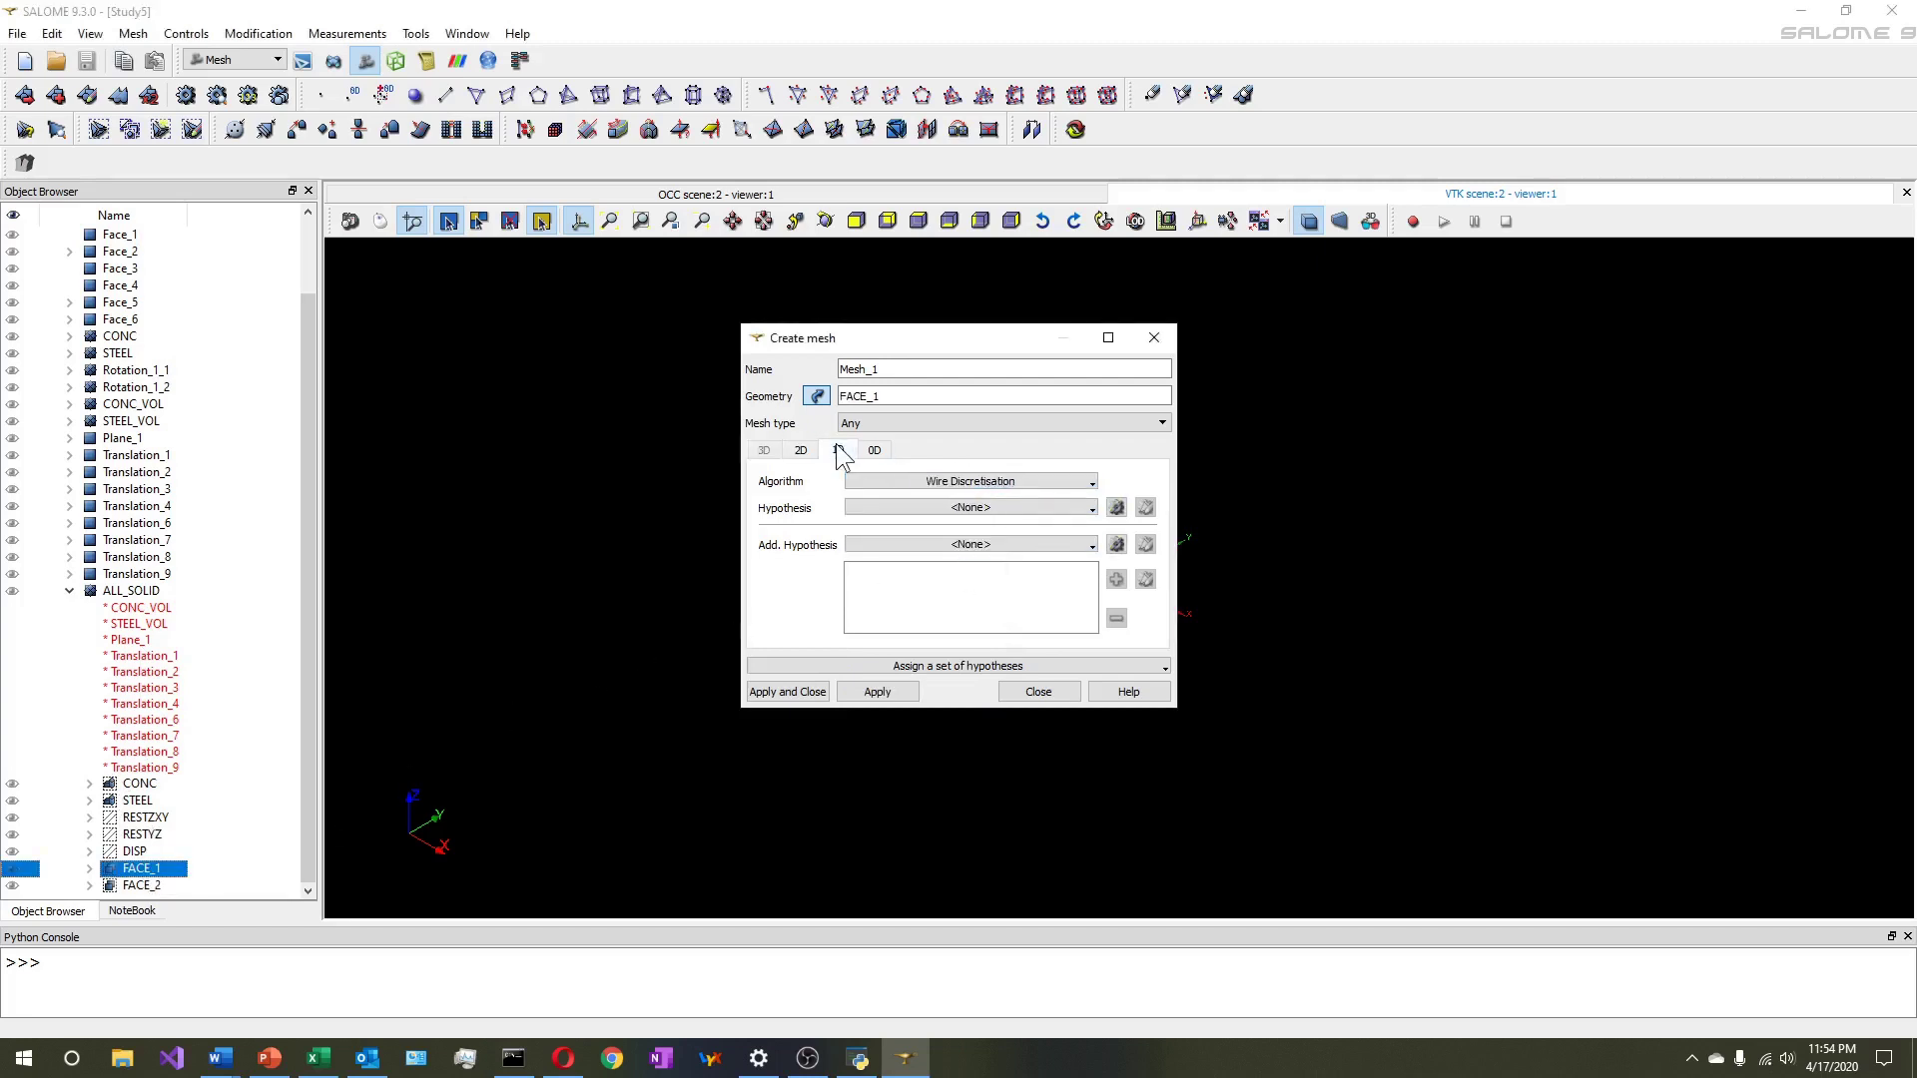
# Add a Max Size hypothesis with length 10 to the 1D settings and create the FACE_1 mesh
pyautogui.click(1116, 507)
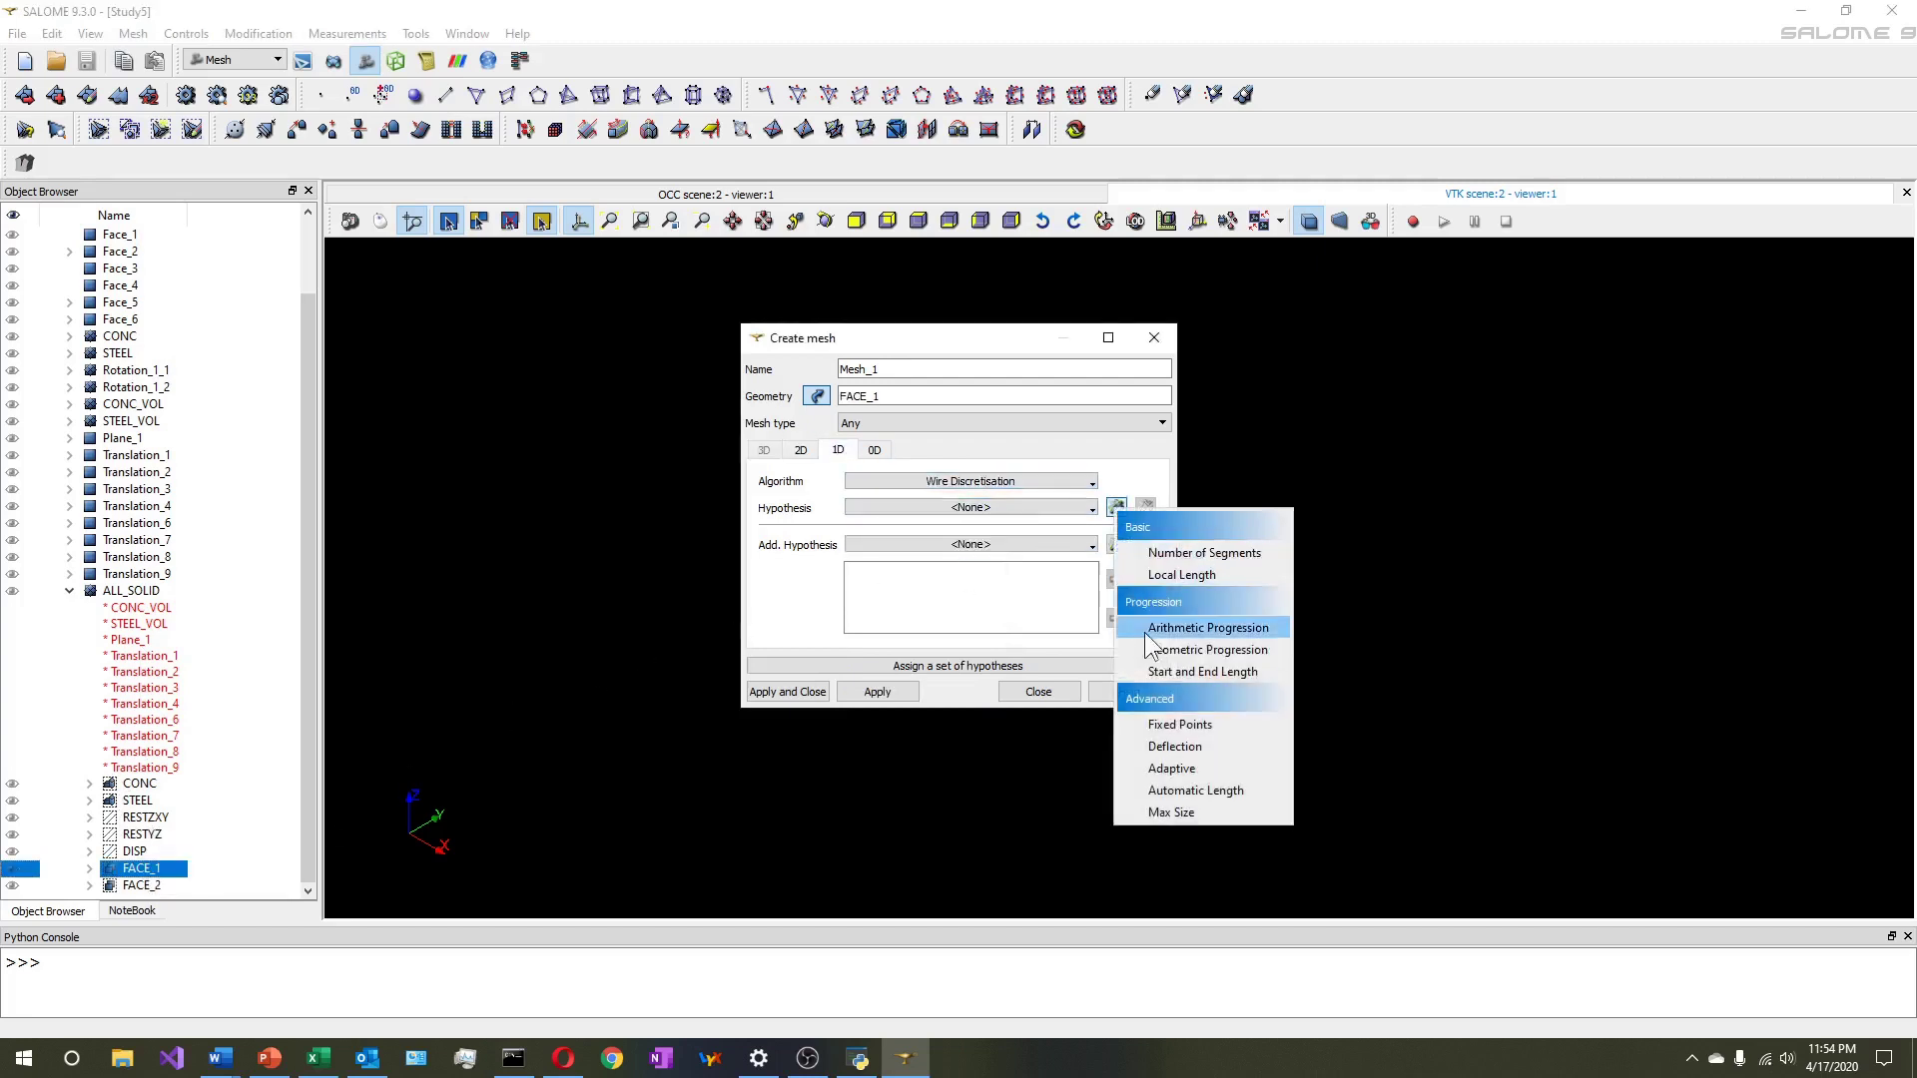
pyautogui.click(1160, 806)
pyautogui.moveTo(1039, 537); pyautogui.dragTo(943, 538)
pyautogui.write('10')
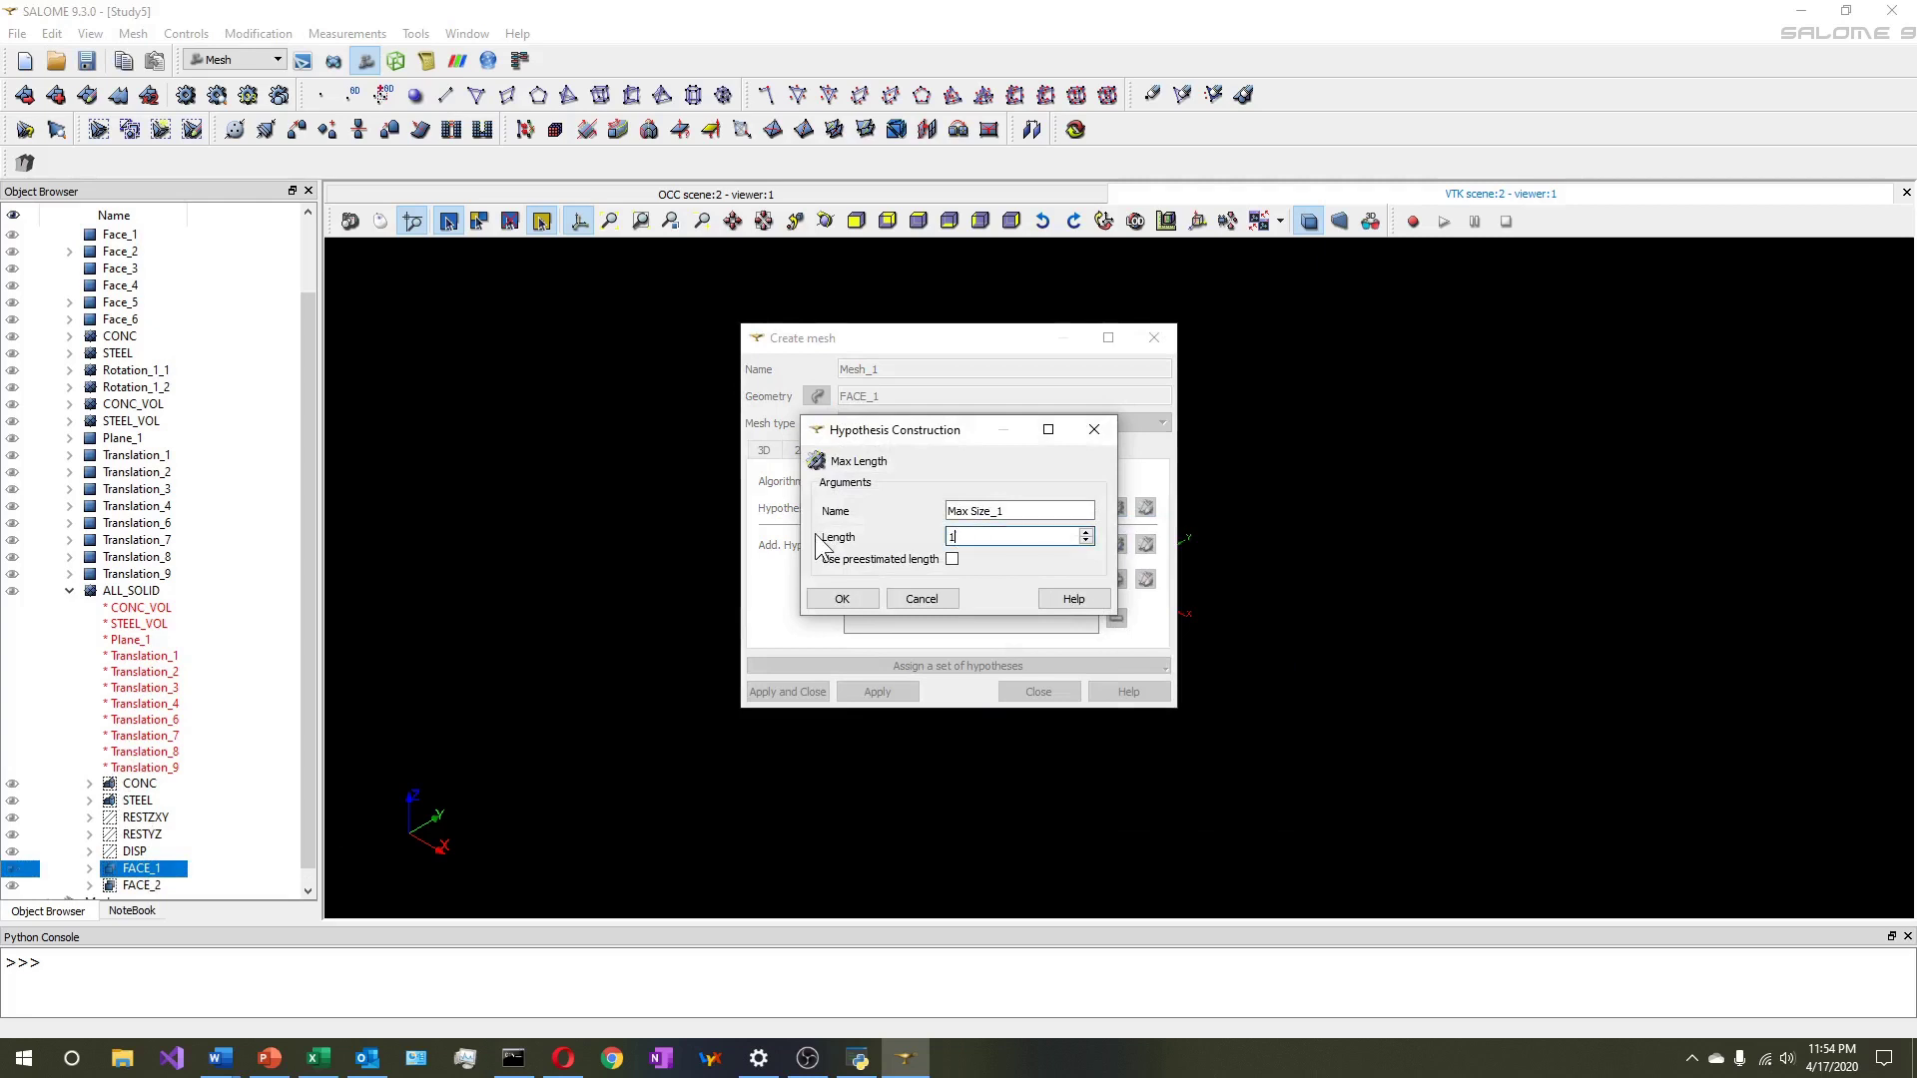
pyautogui.click(841, 597)
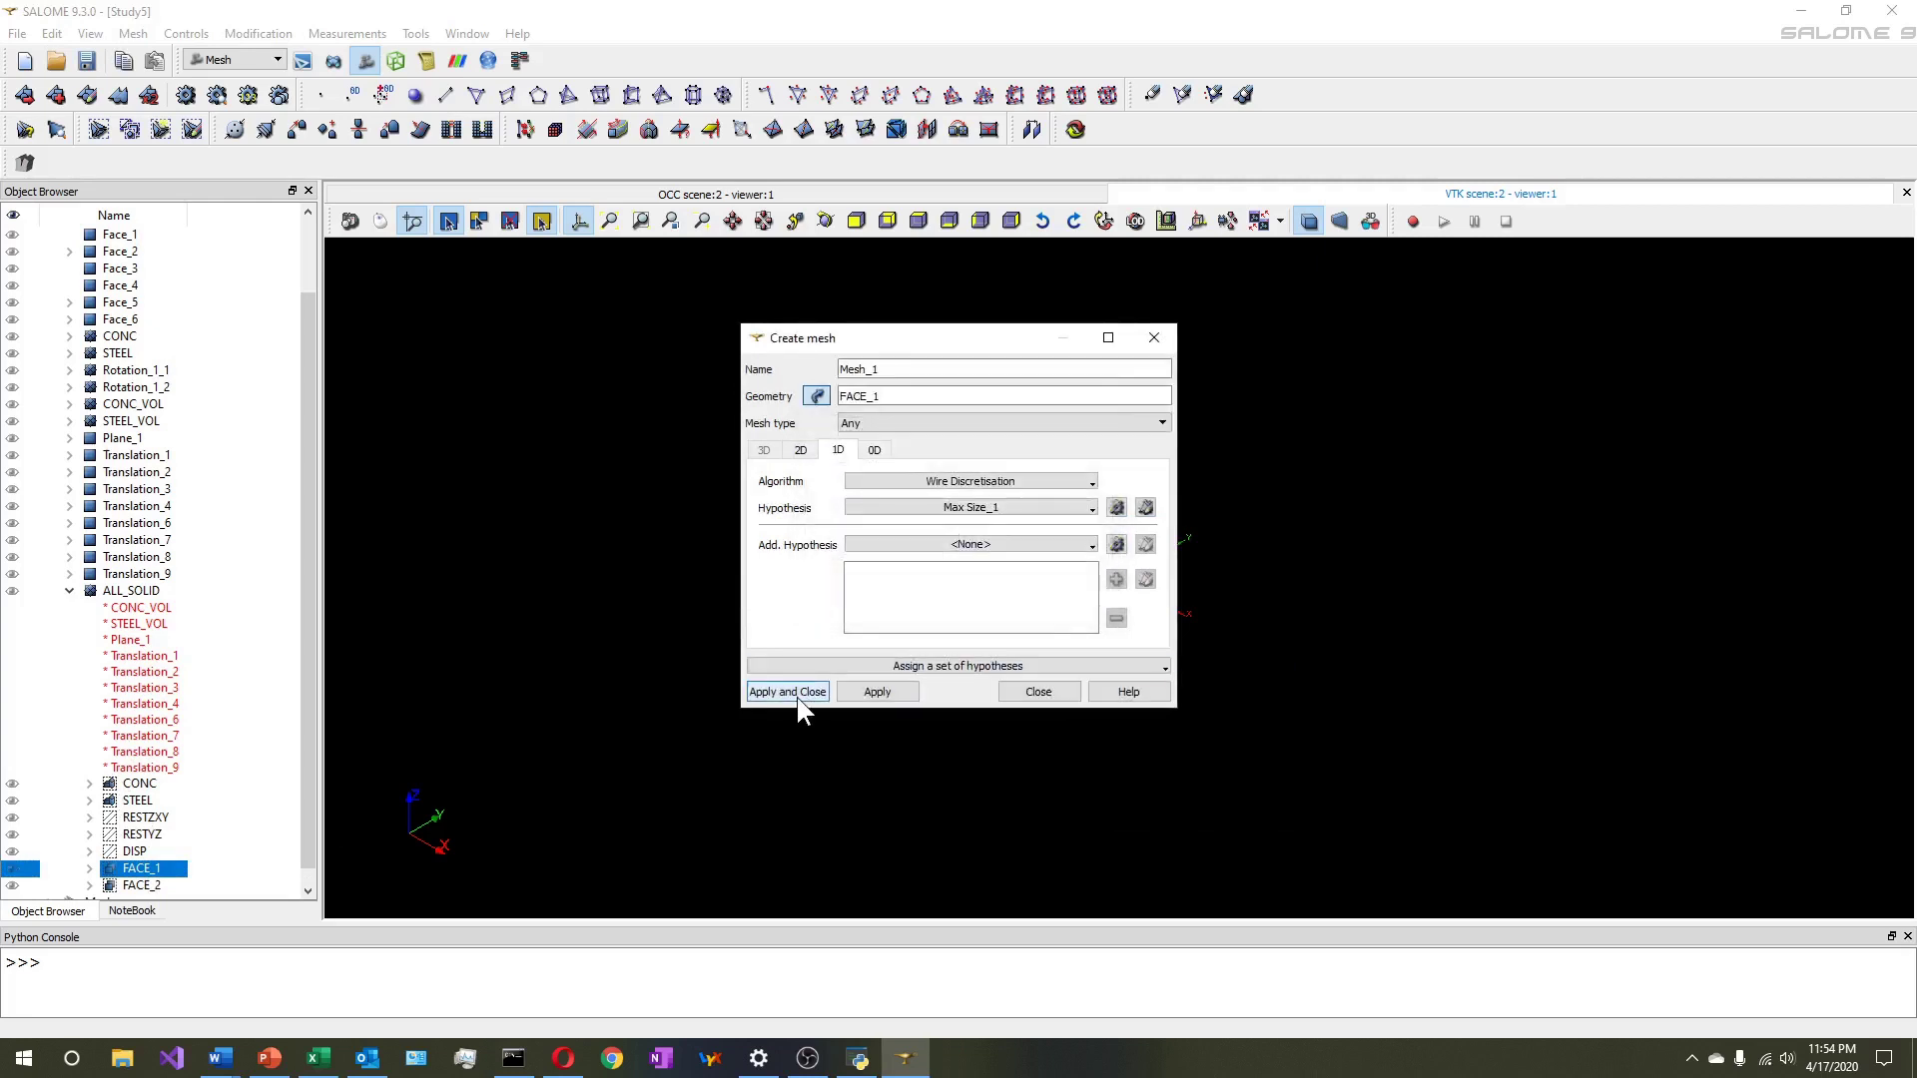
pyautogui.click(797, 697)
# Compute the FACE_1 mesh and dismiss the computation summary
pyautogui.rightClick(135, 883)
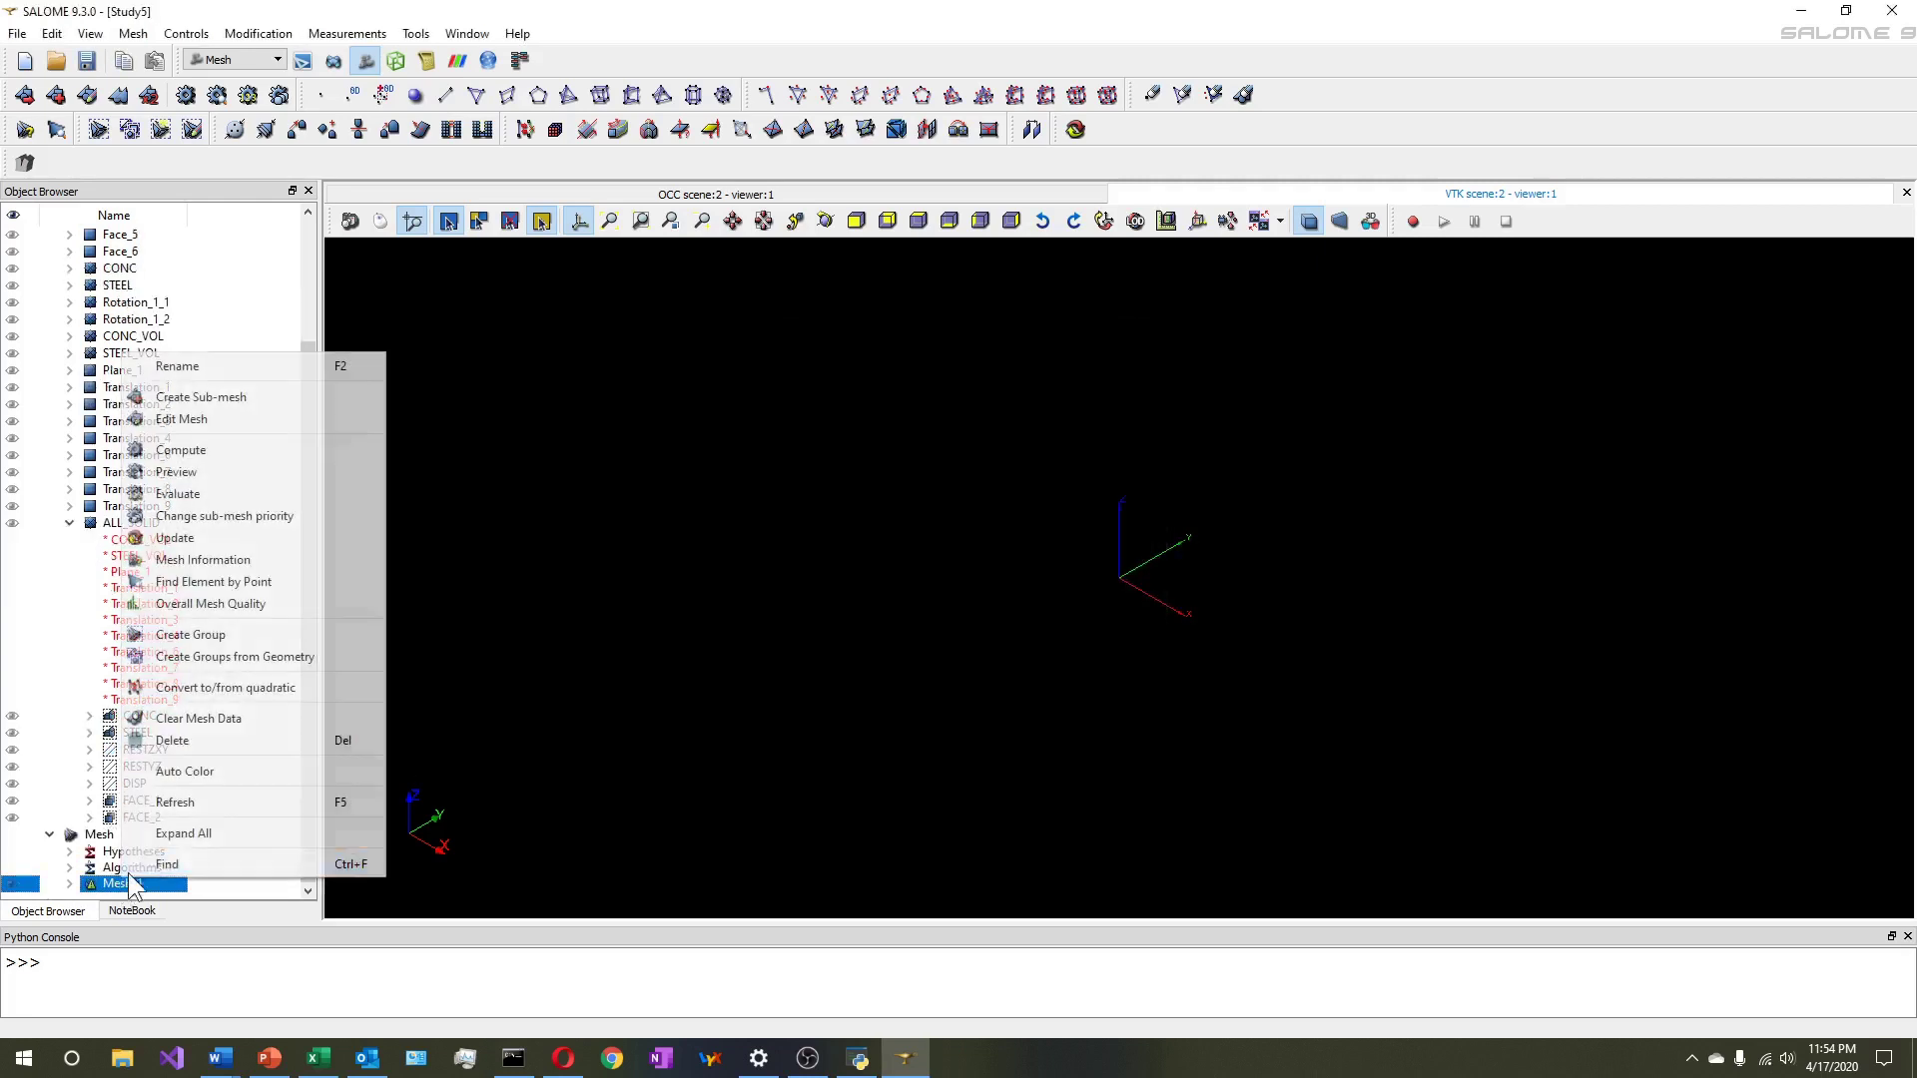
pyautogui.click(228, 456)
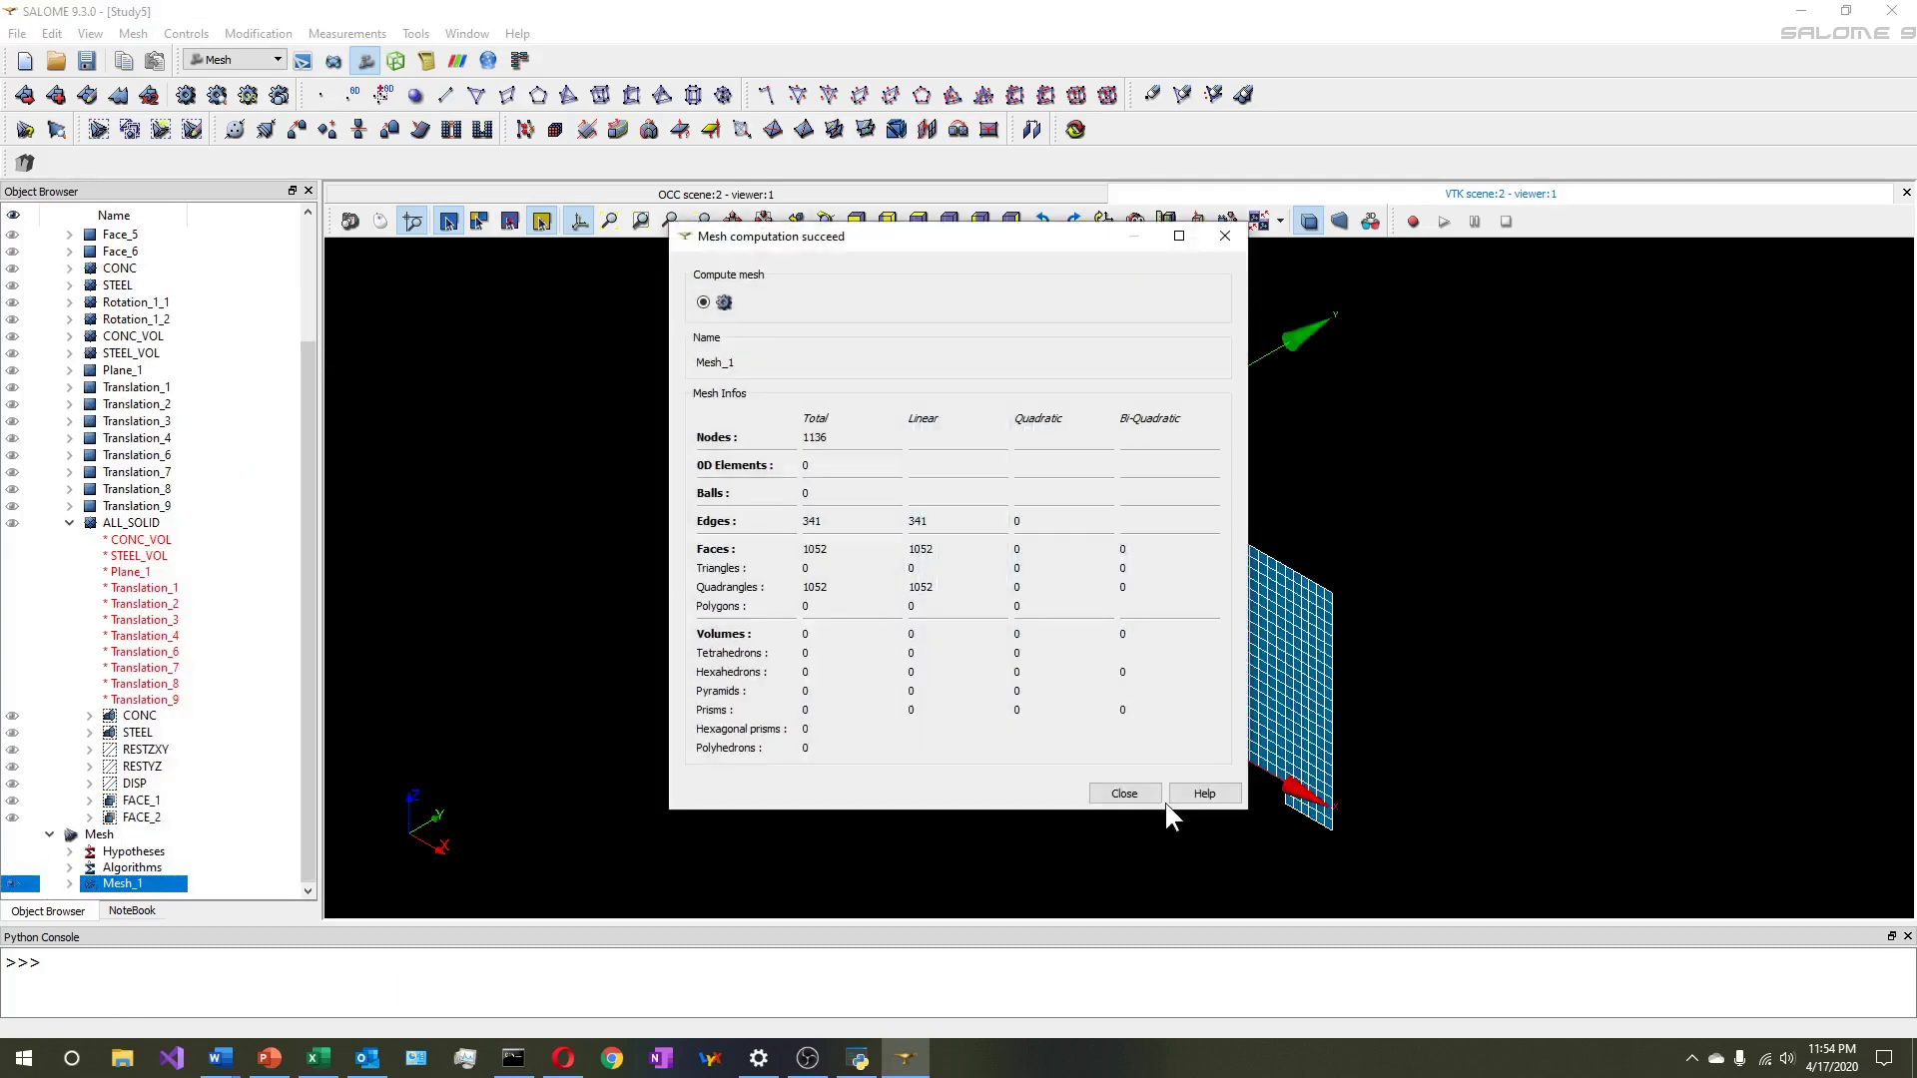
pyautogui.click(1160, 798)
# Examine the computed beam face mesh around the notch and the supports, rotated and in the +OY view
pyautogui.scroll(2, 1070, 695)
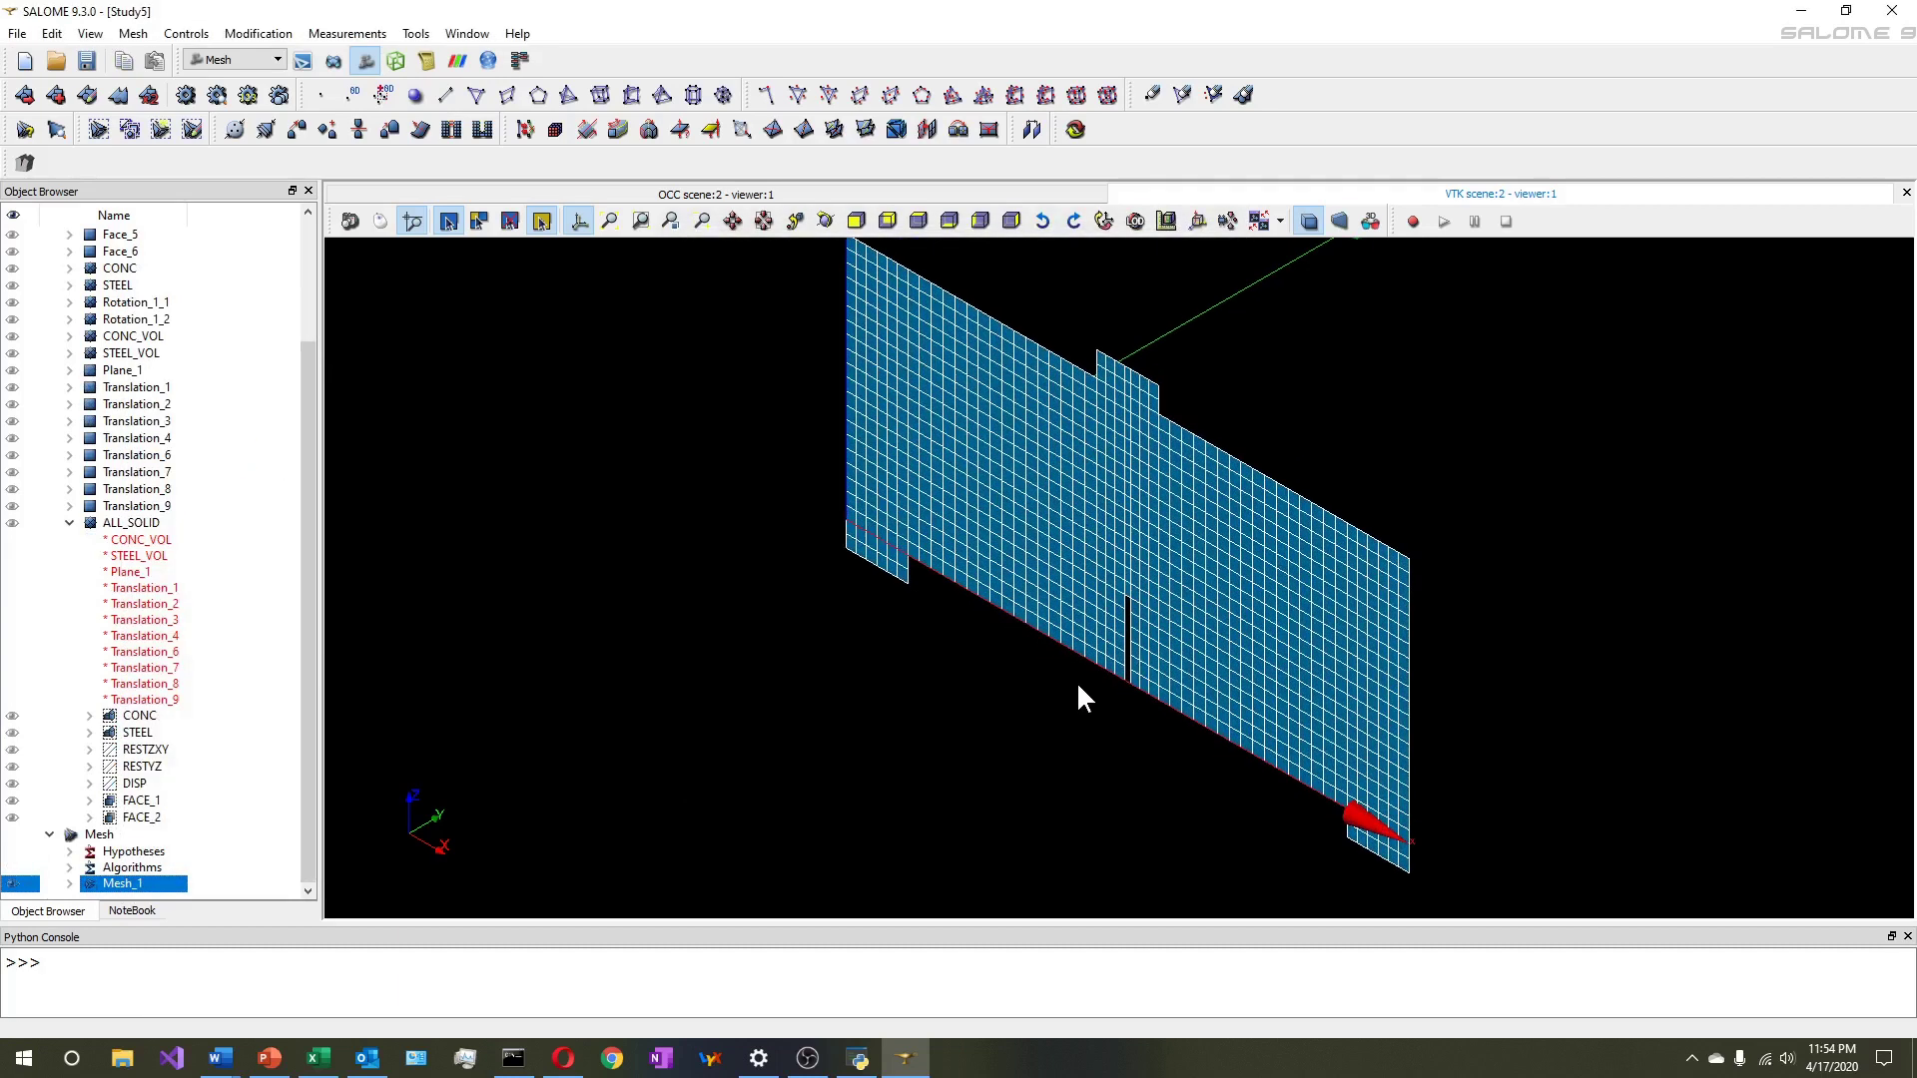
pyautogui.click(820, 223)
pyautogui.moveTo(989, 614); pyautogui.dragTo(938, 339)
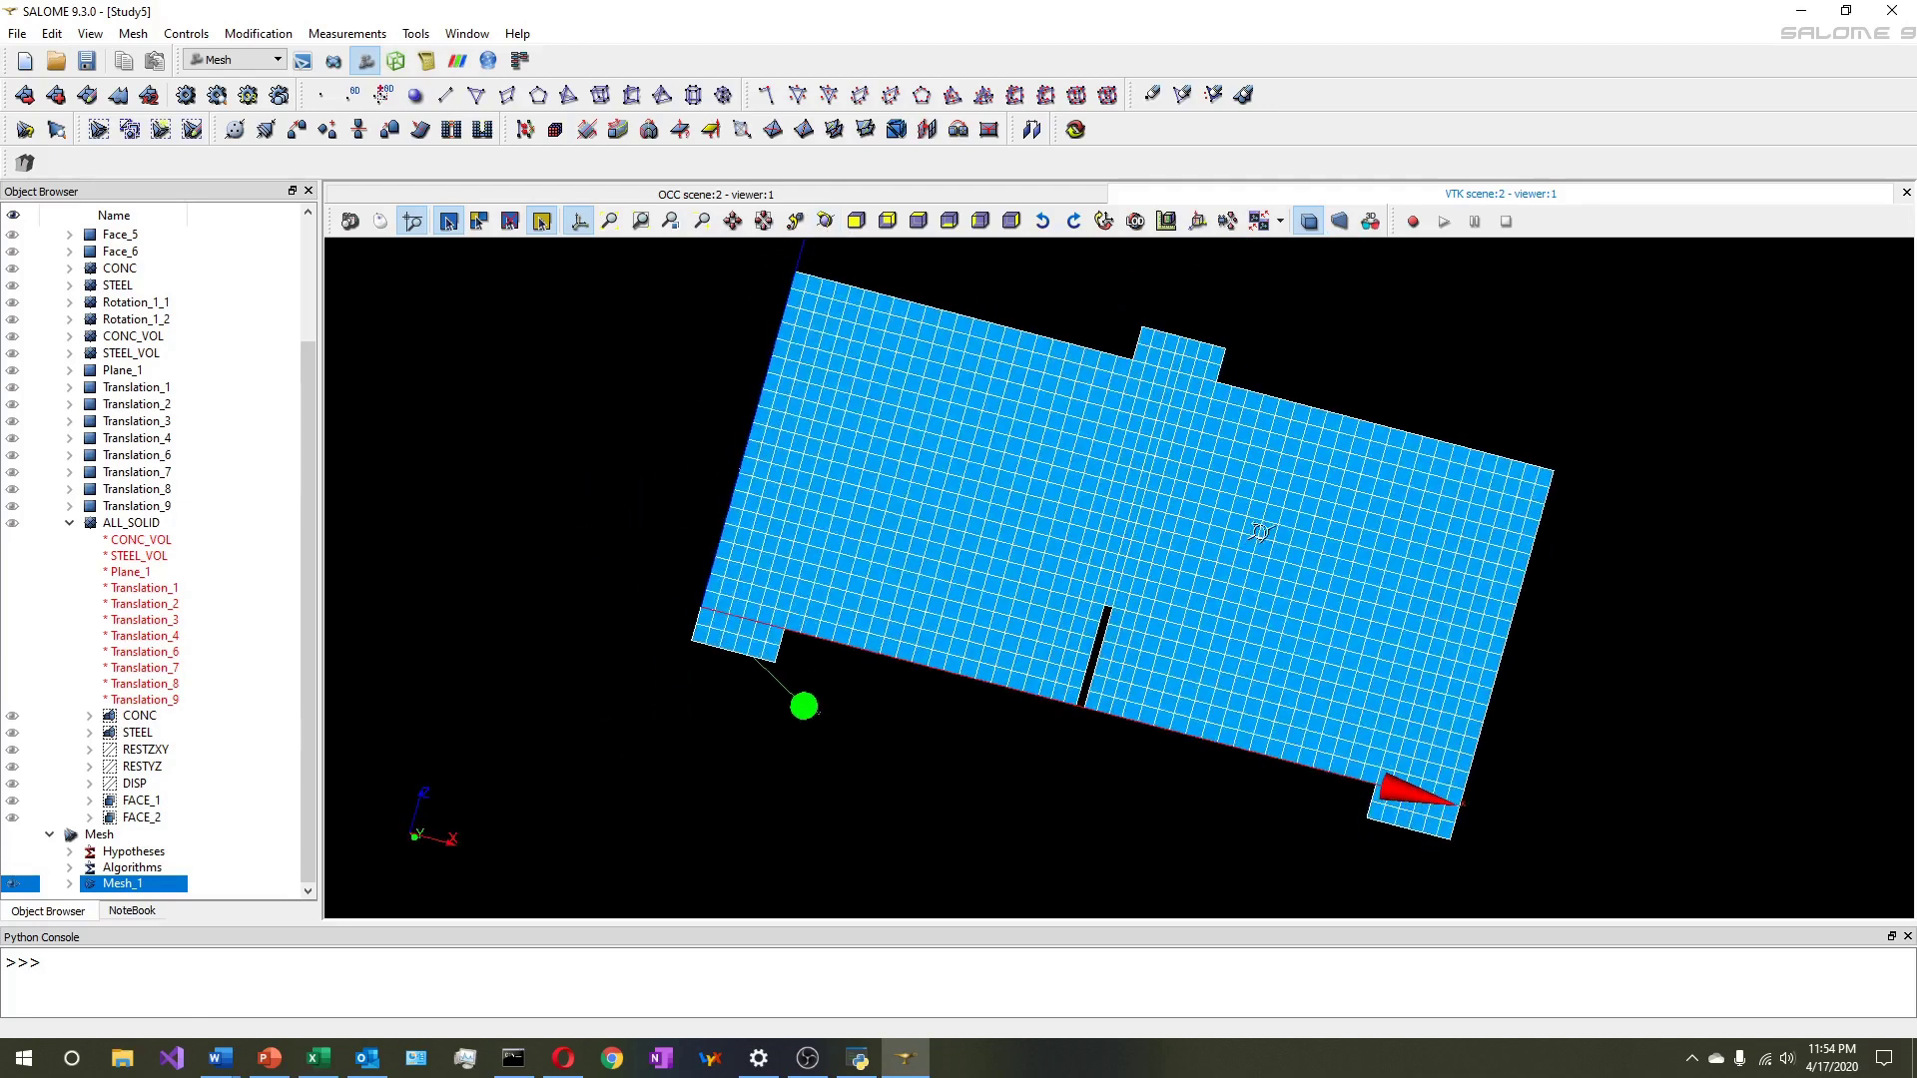
pyautogui.click(886, 221)
pyautogui.click(949, 220)
pyautogui.click(975, 220)
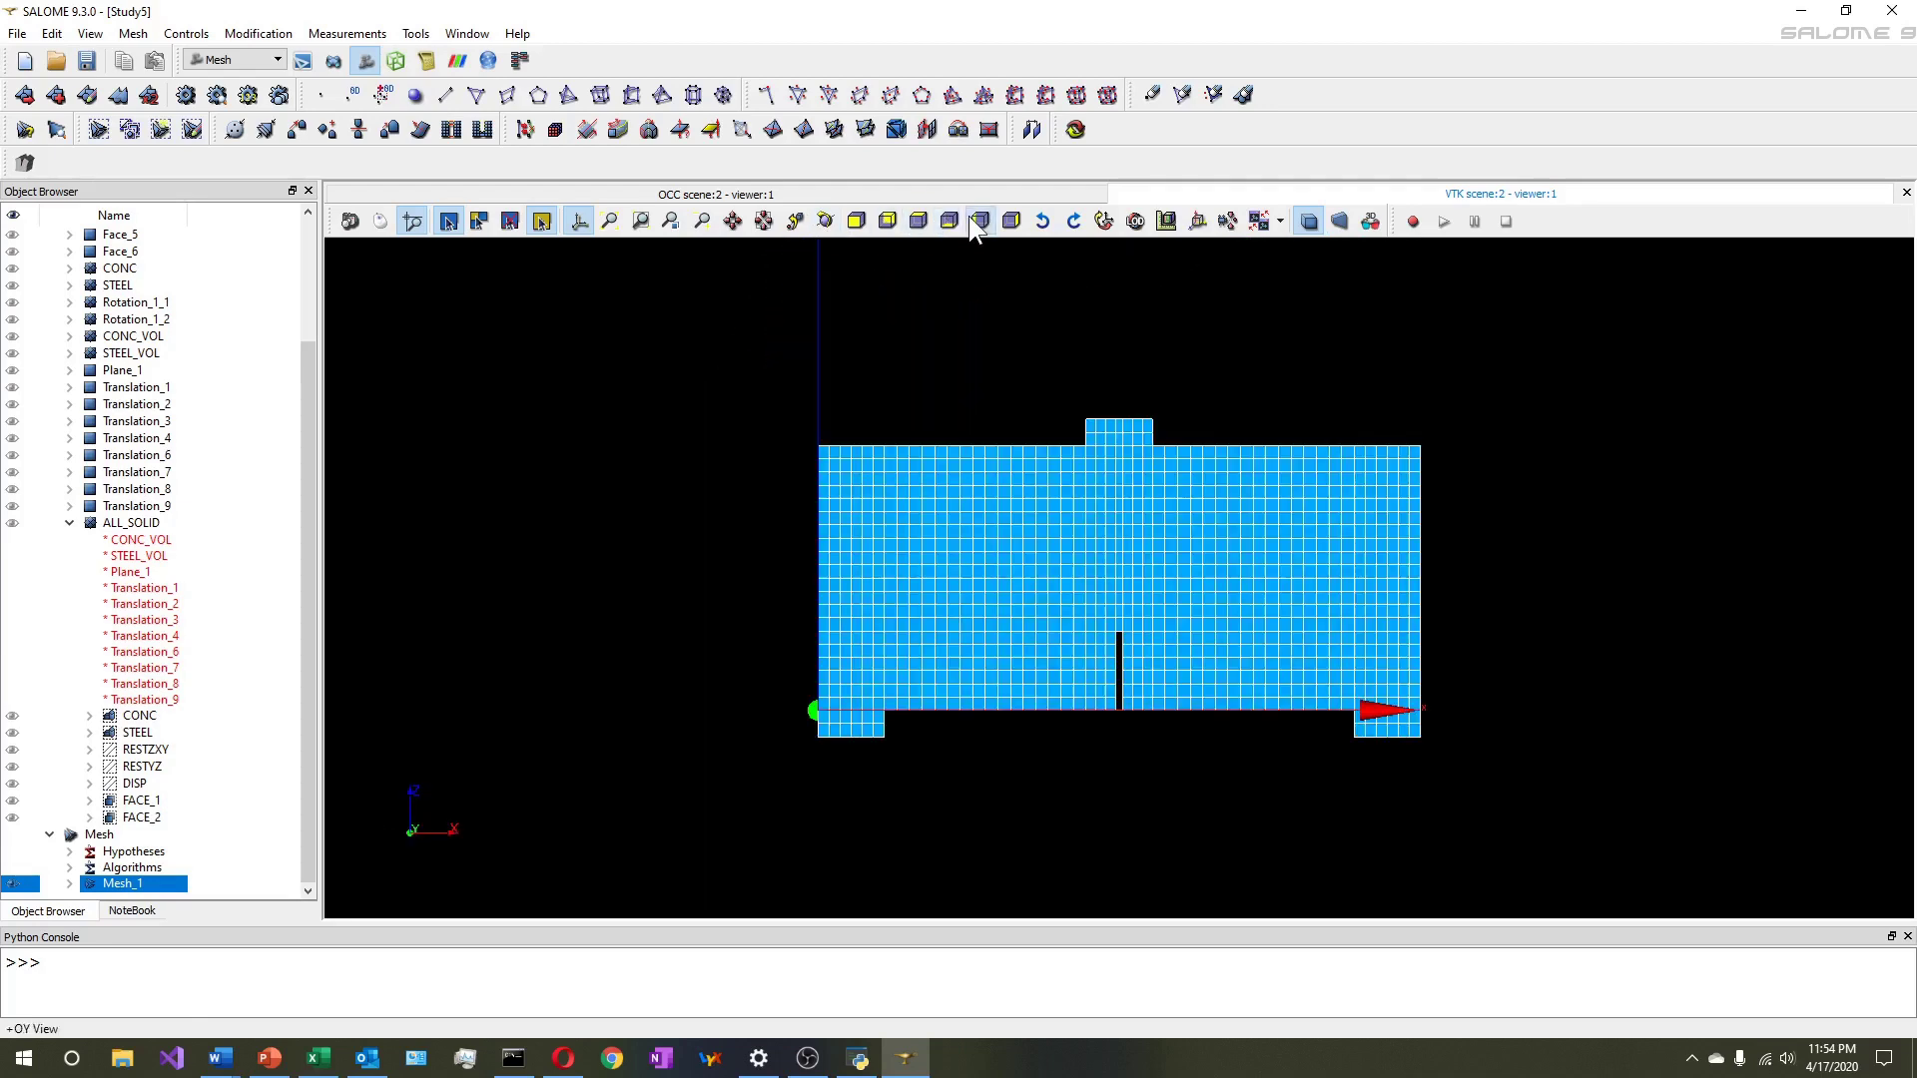
pyautogui.scroll(5, 1117, 709)
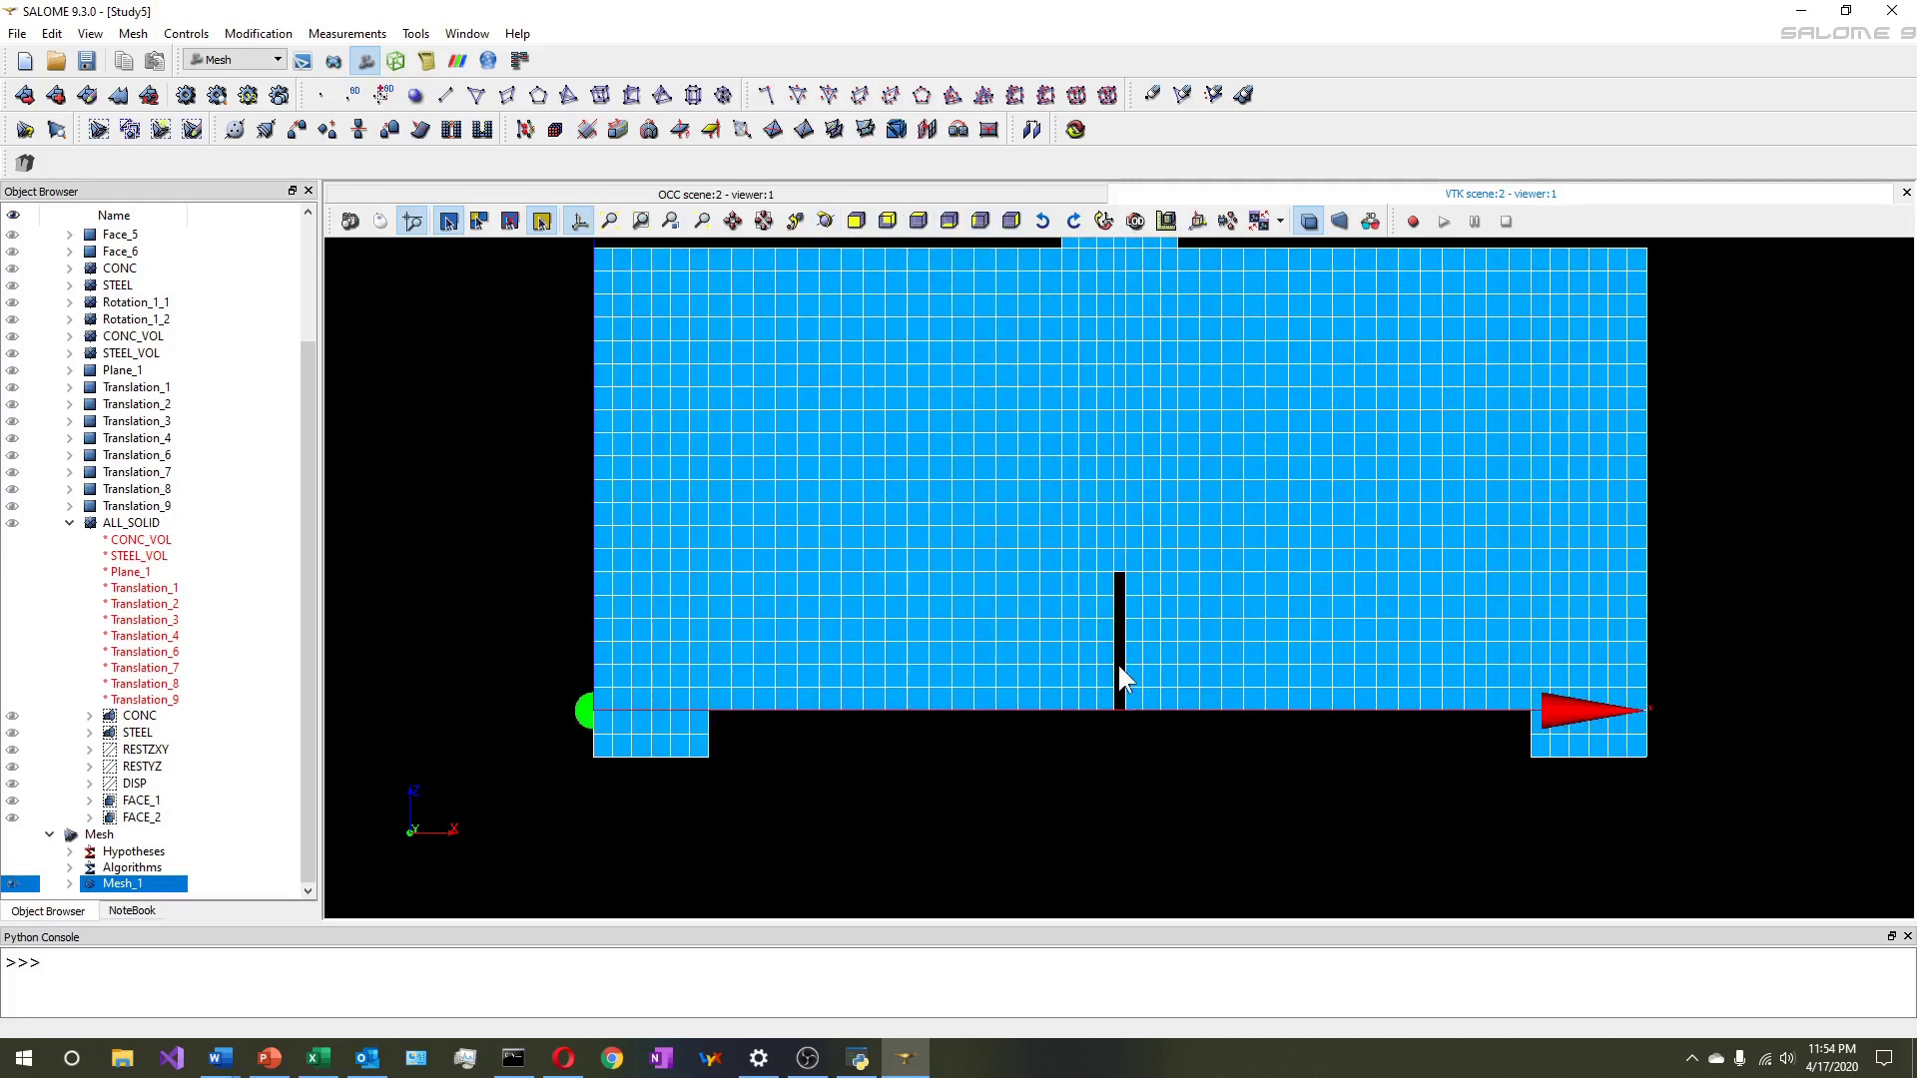
pyautogui.scroll(2, 1131, 355)
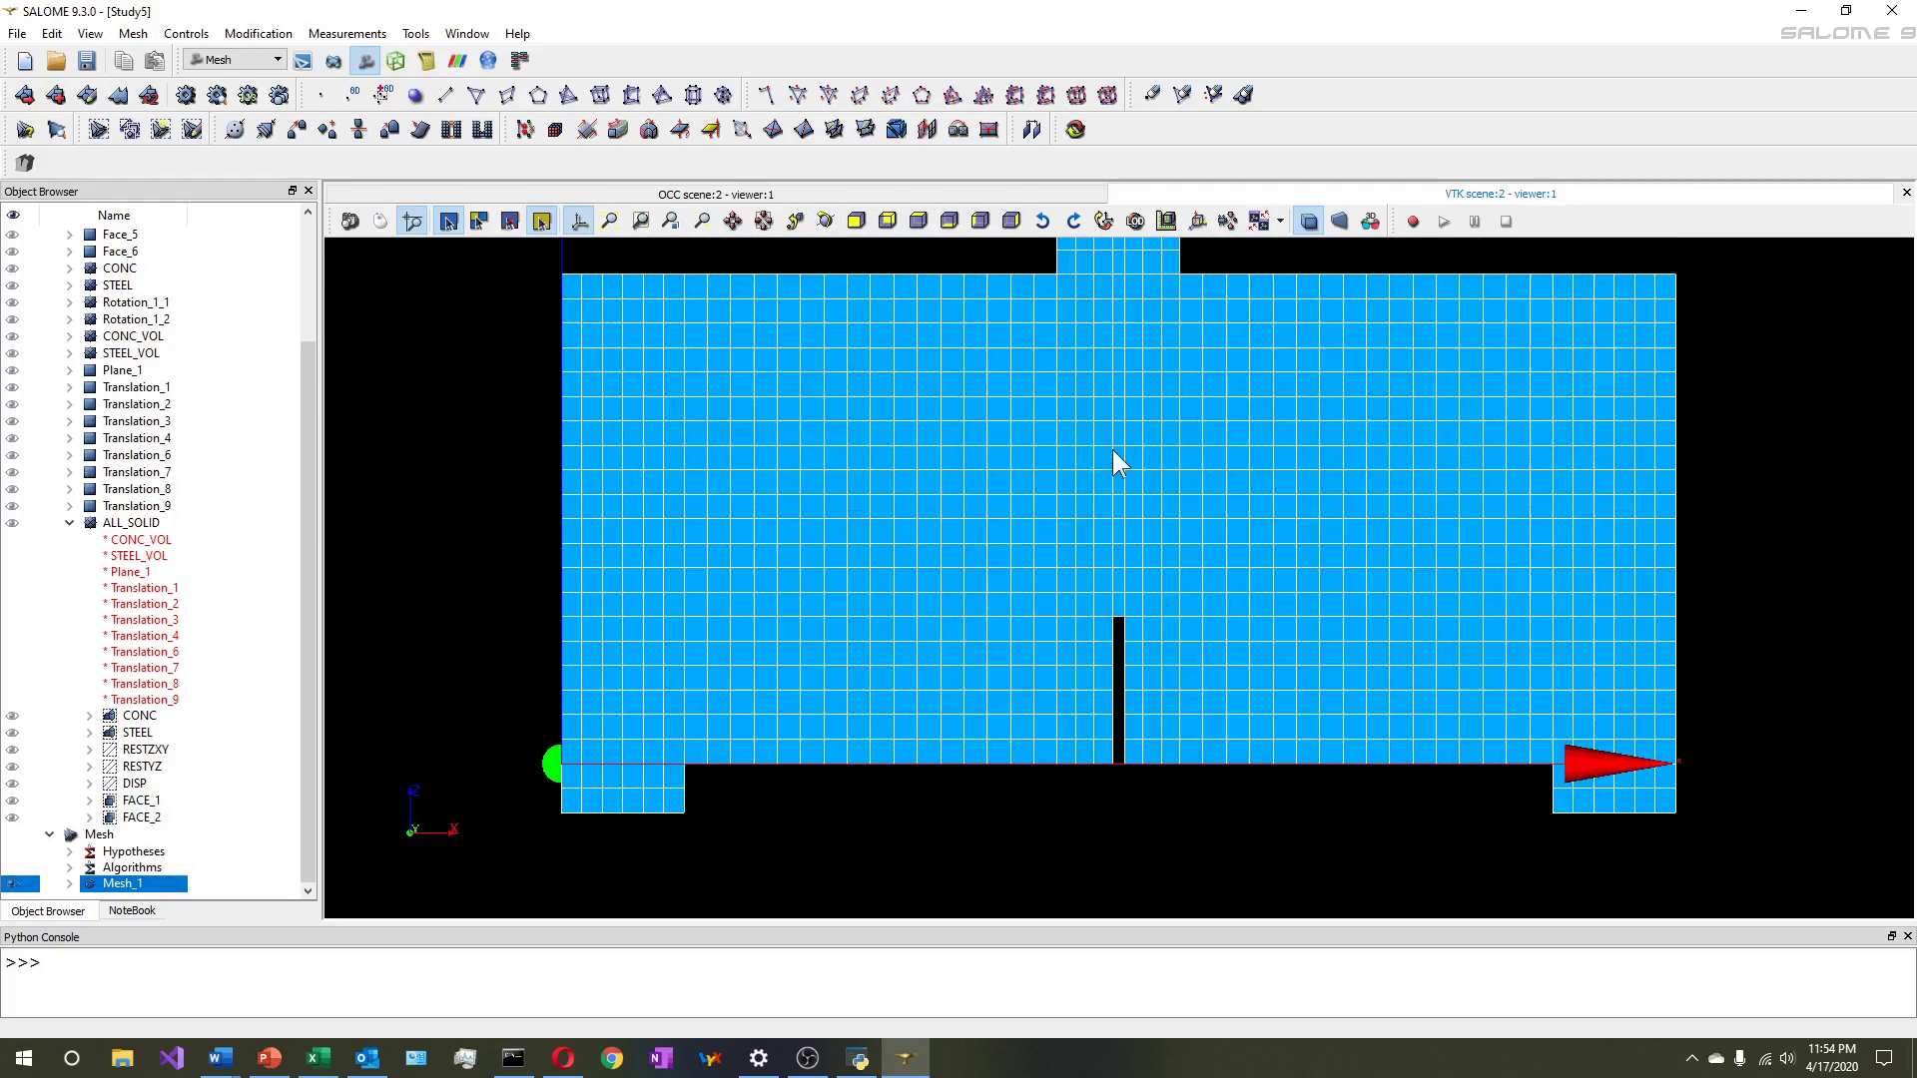
pyautogui.scroll(-2, 966, 671)
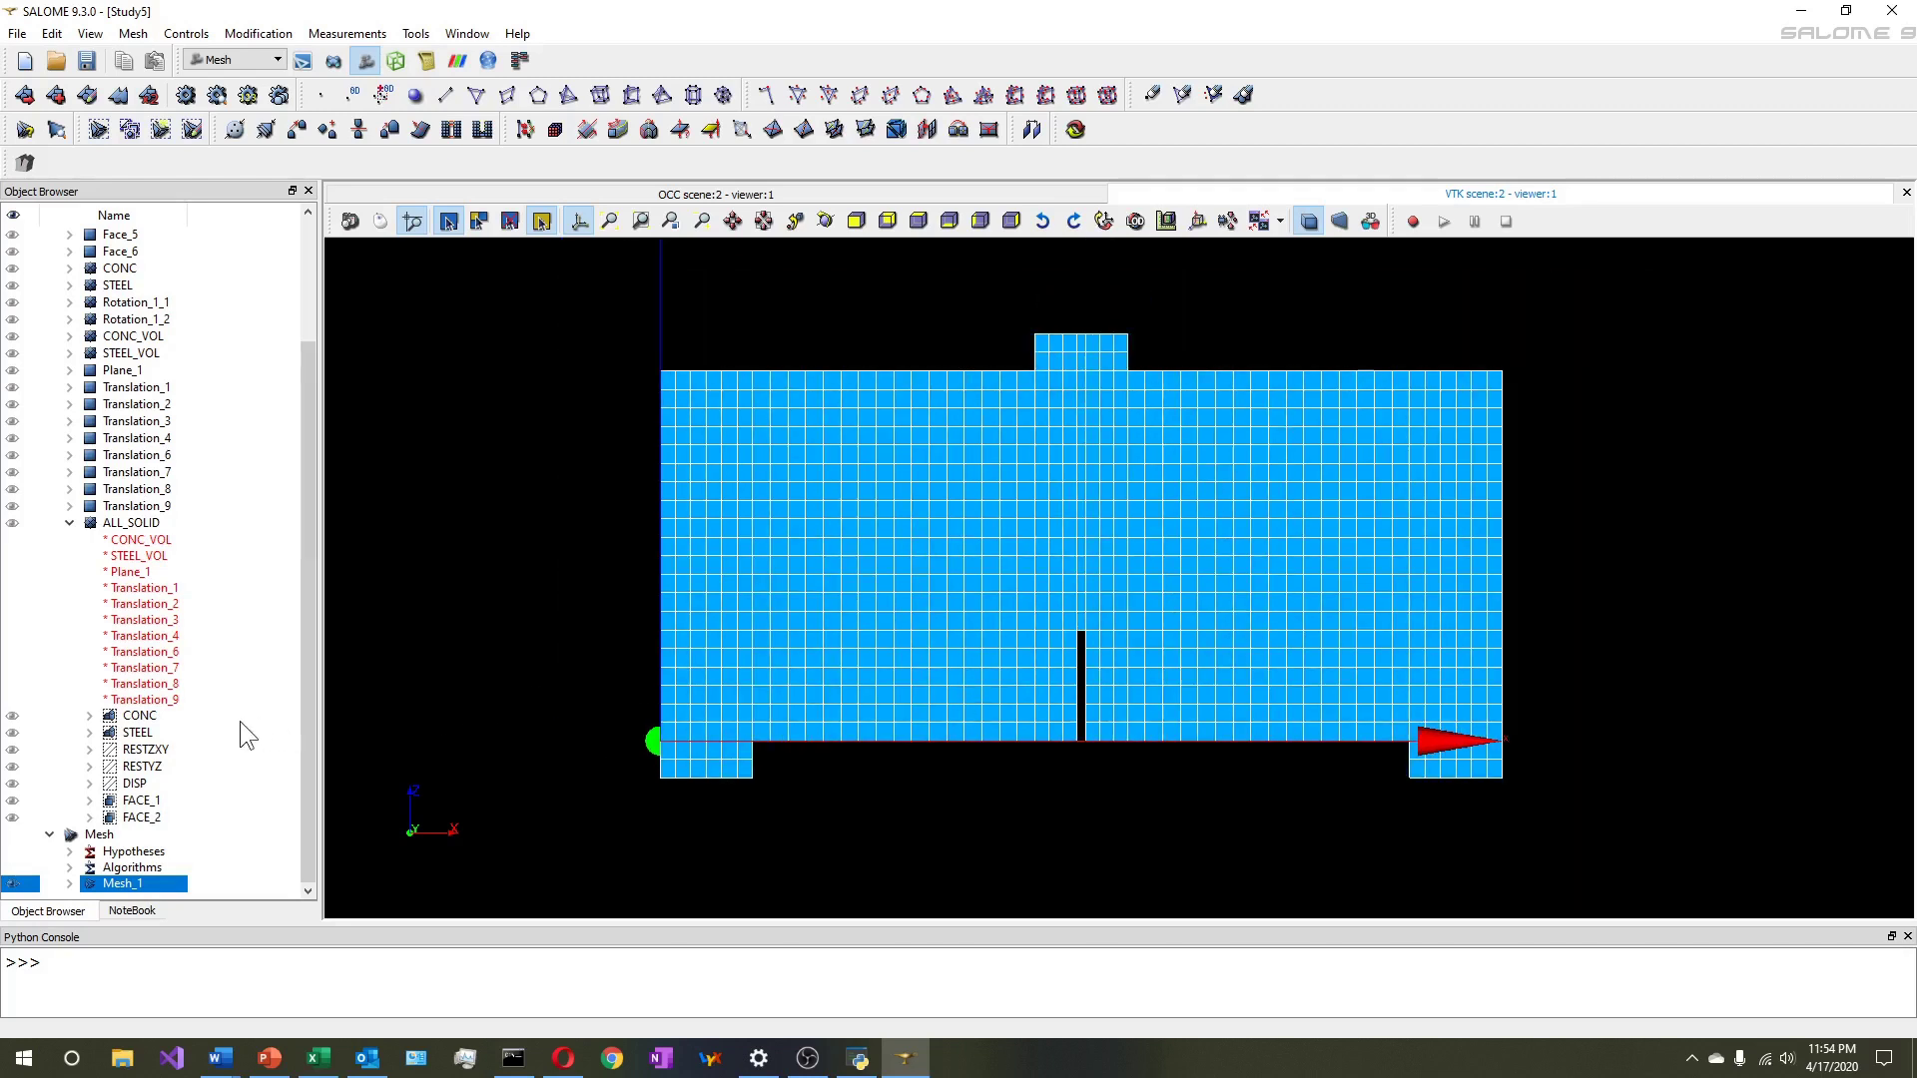
# Start a new mesh on ALL_SOLID with Extrusion 3D as the 3D algorithm and Quadrangle: Mapping as the 2D algorithm
pyautogui.click(134, 525)
pyautogui.click(133, 33)
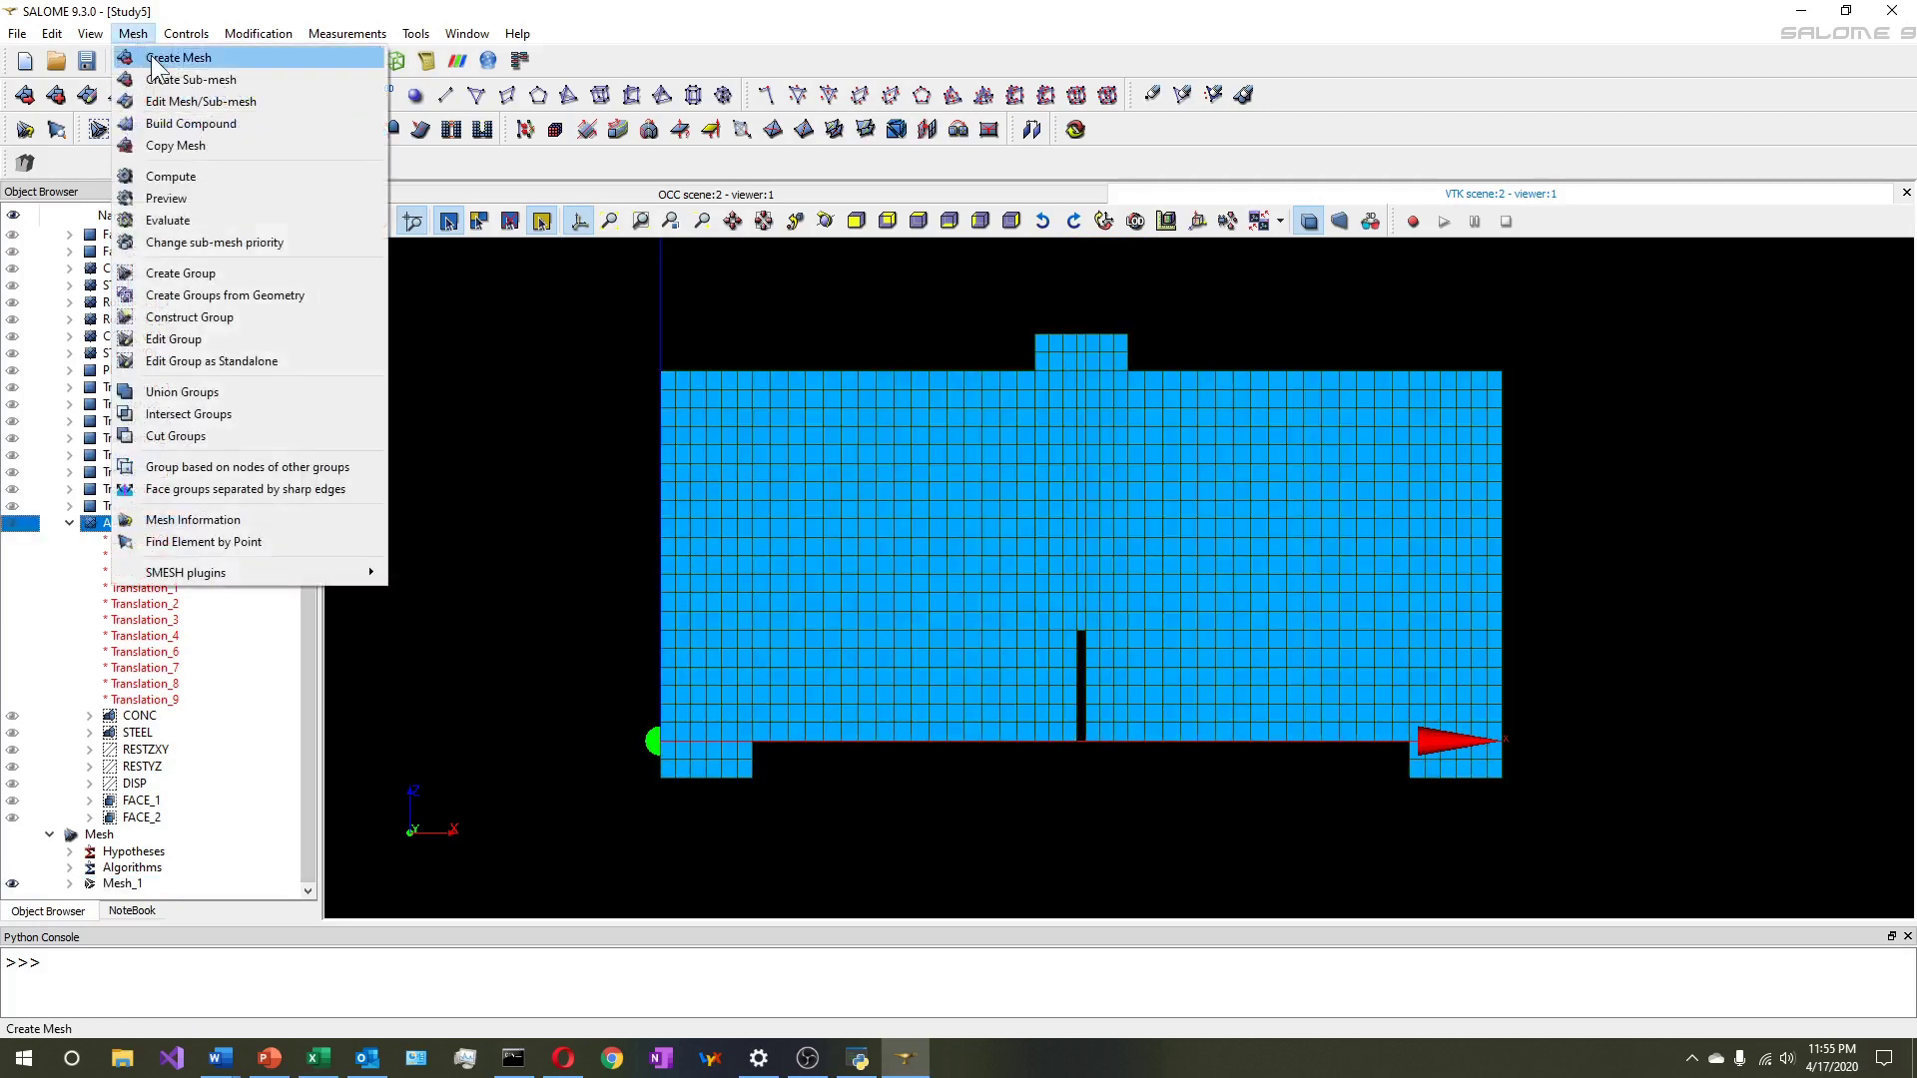
pyautogui.click(155, 60)
pyautogui.click(911, 482)
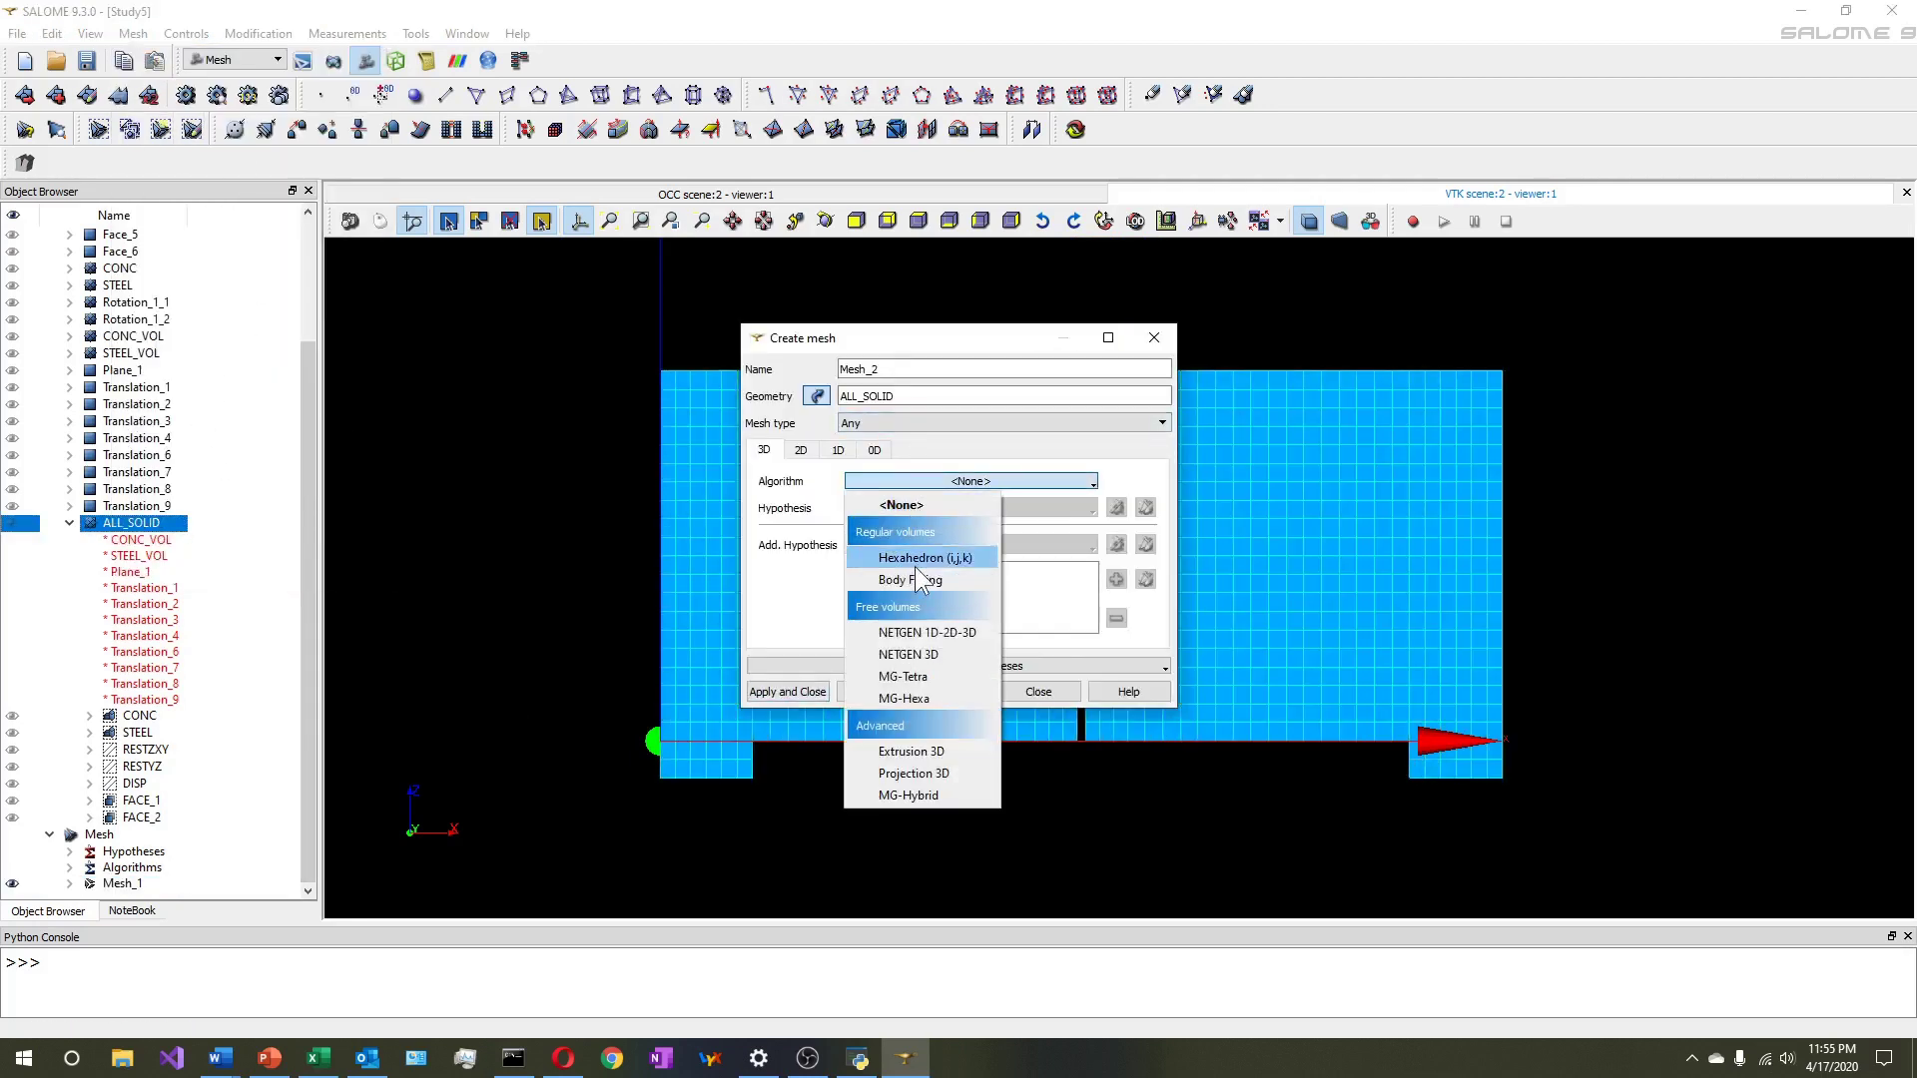
pyautogui.click(921, 753)
pyautogui.click(801, 450)
pyautogui.click(968, 482)
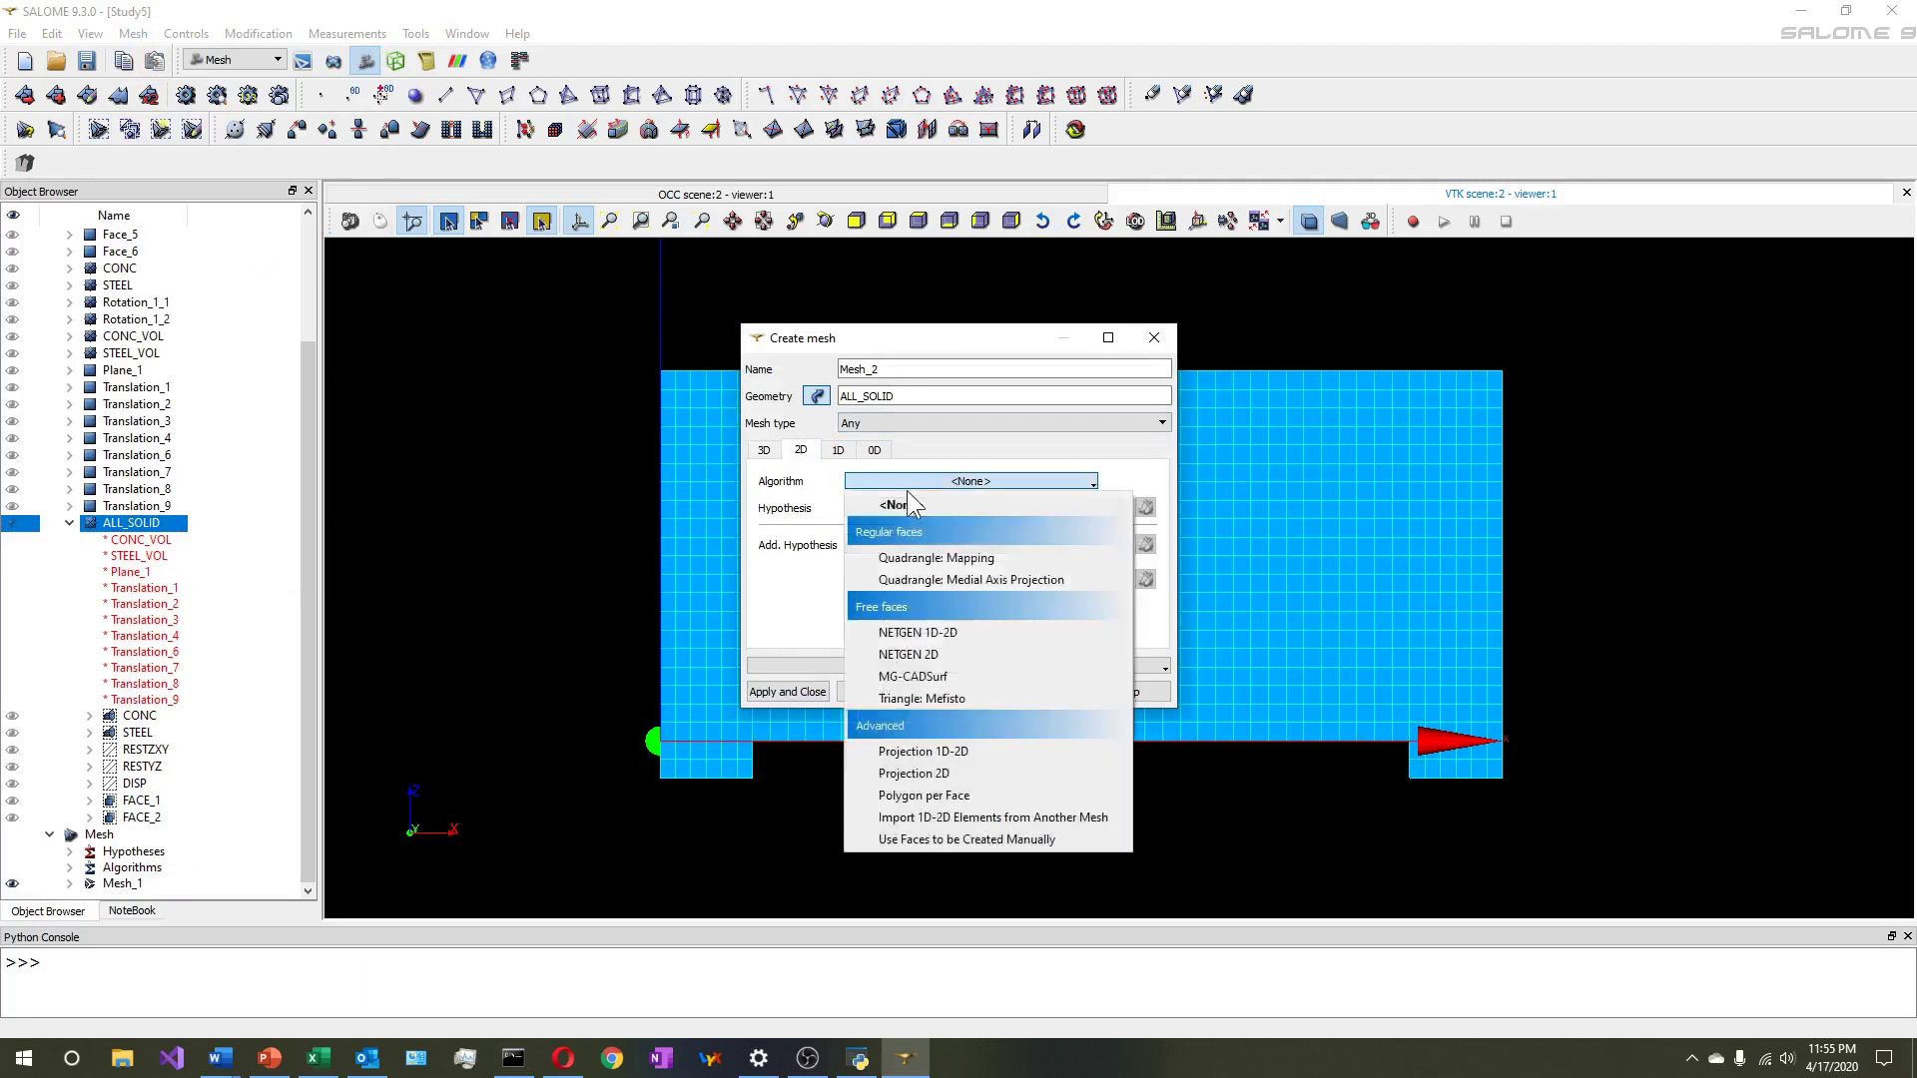
pyautogui.click(922, 559)
# Assign 1D Wire Discretisation with a new Max Size hypothesis of length 20 and create the ALL_SOLID mesh
pyautogui.click(837, 451)
pyautogui.click(969, 482)
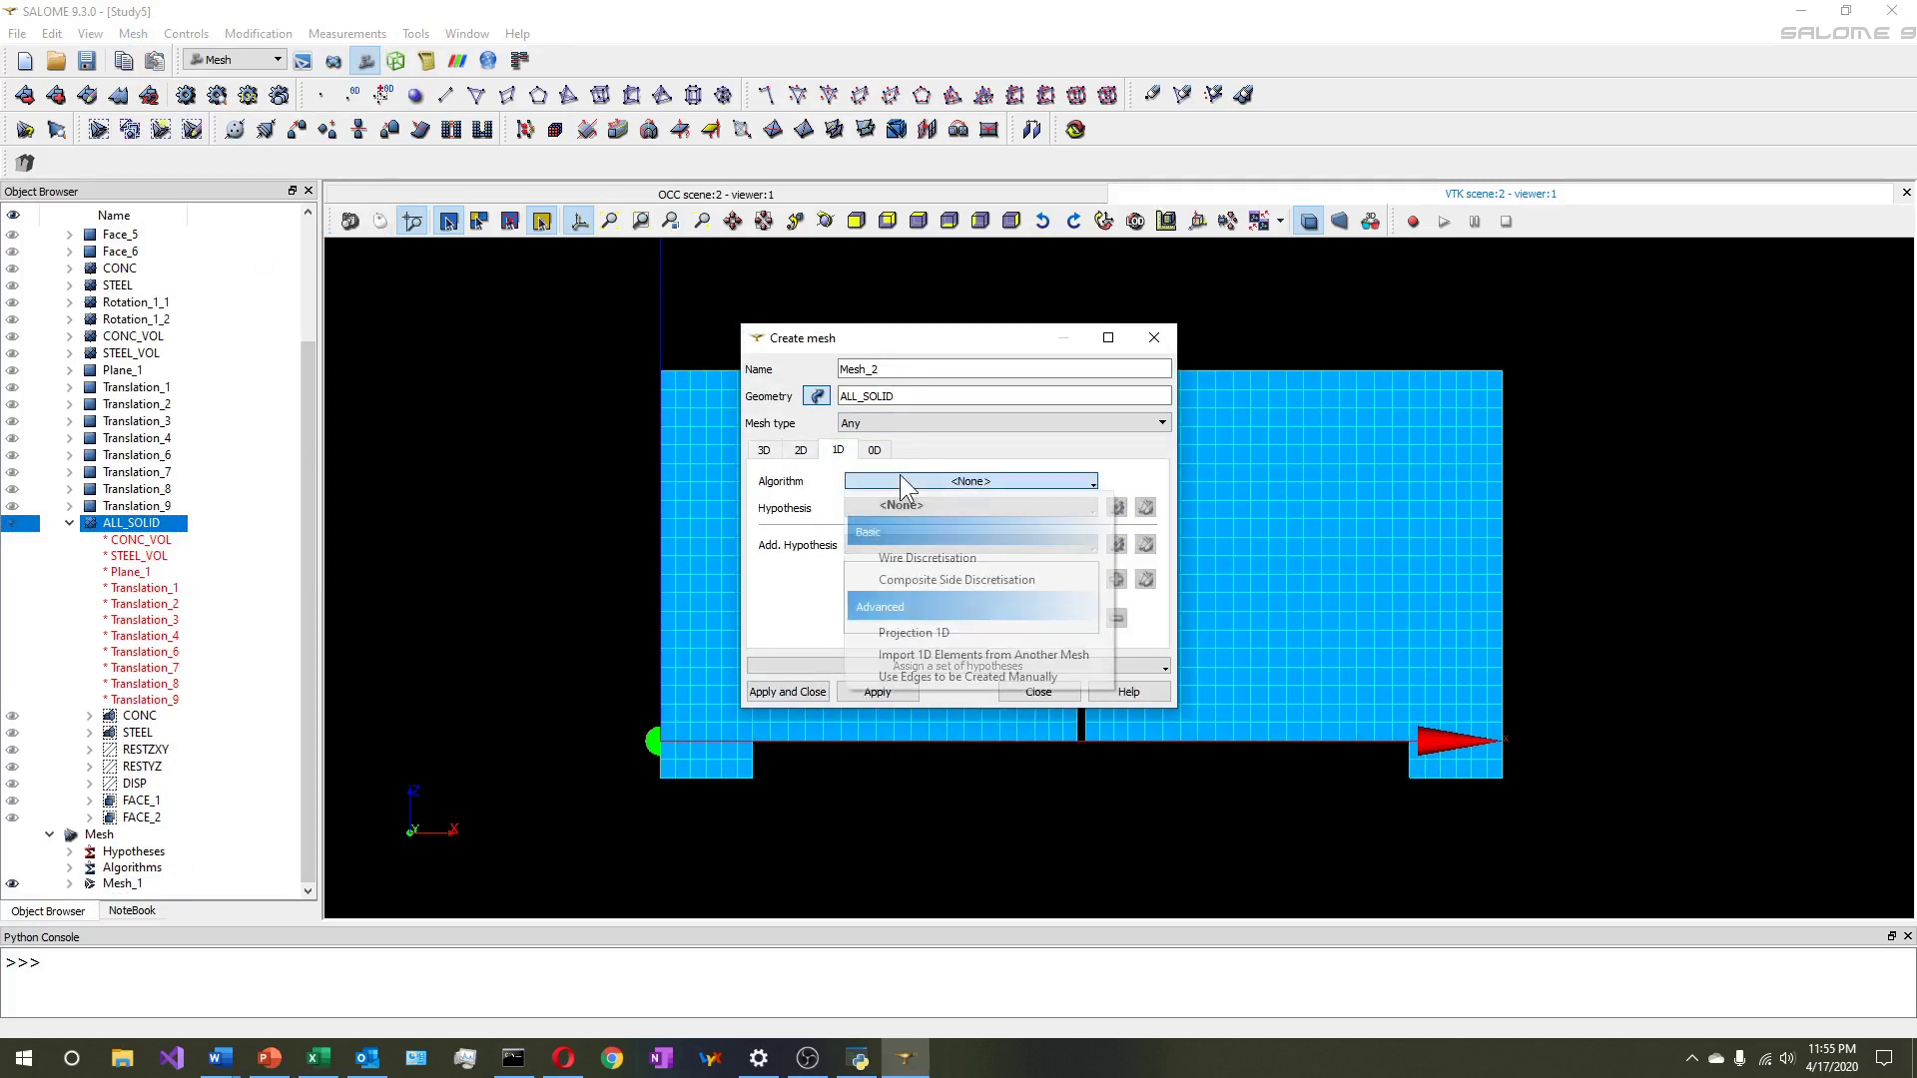
pyautogui.click(944, 557)
pyautogui.click(1119, 508)
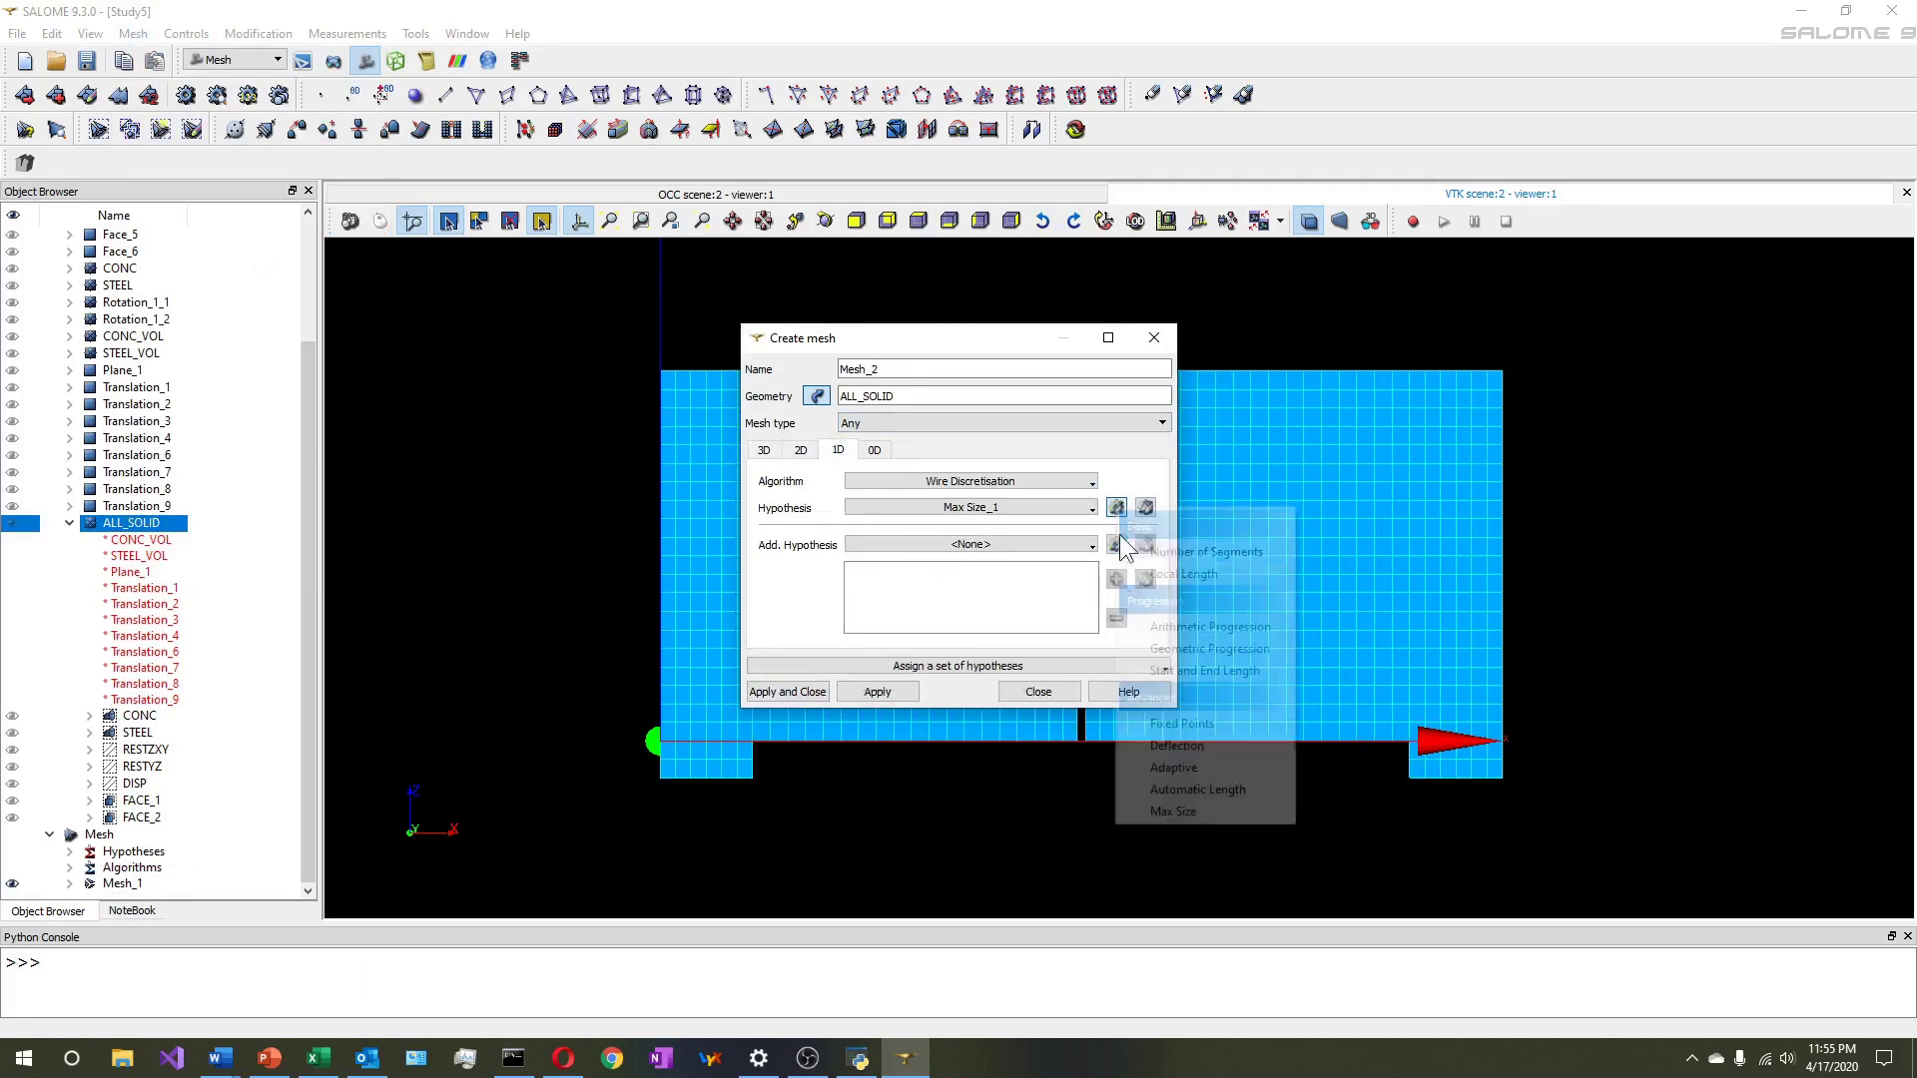
pyautogui.click(1153, 802)
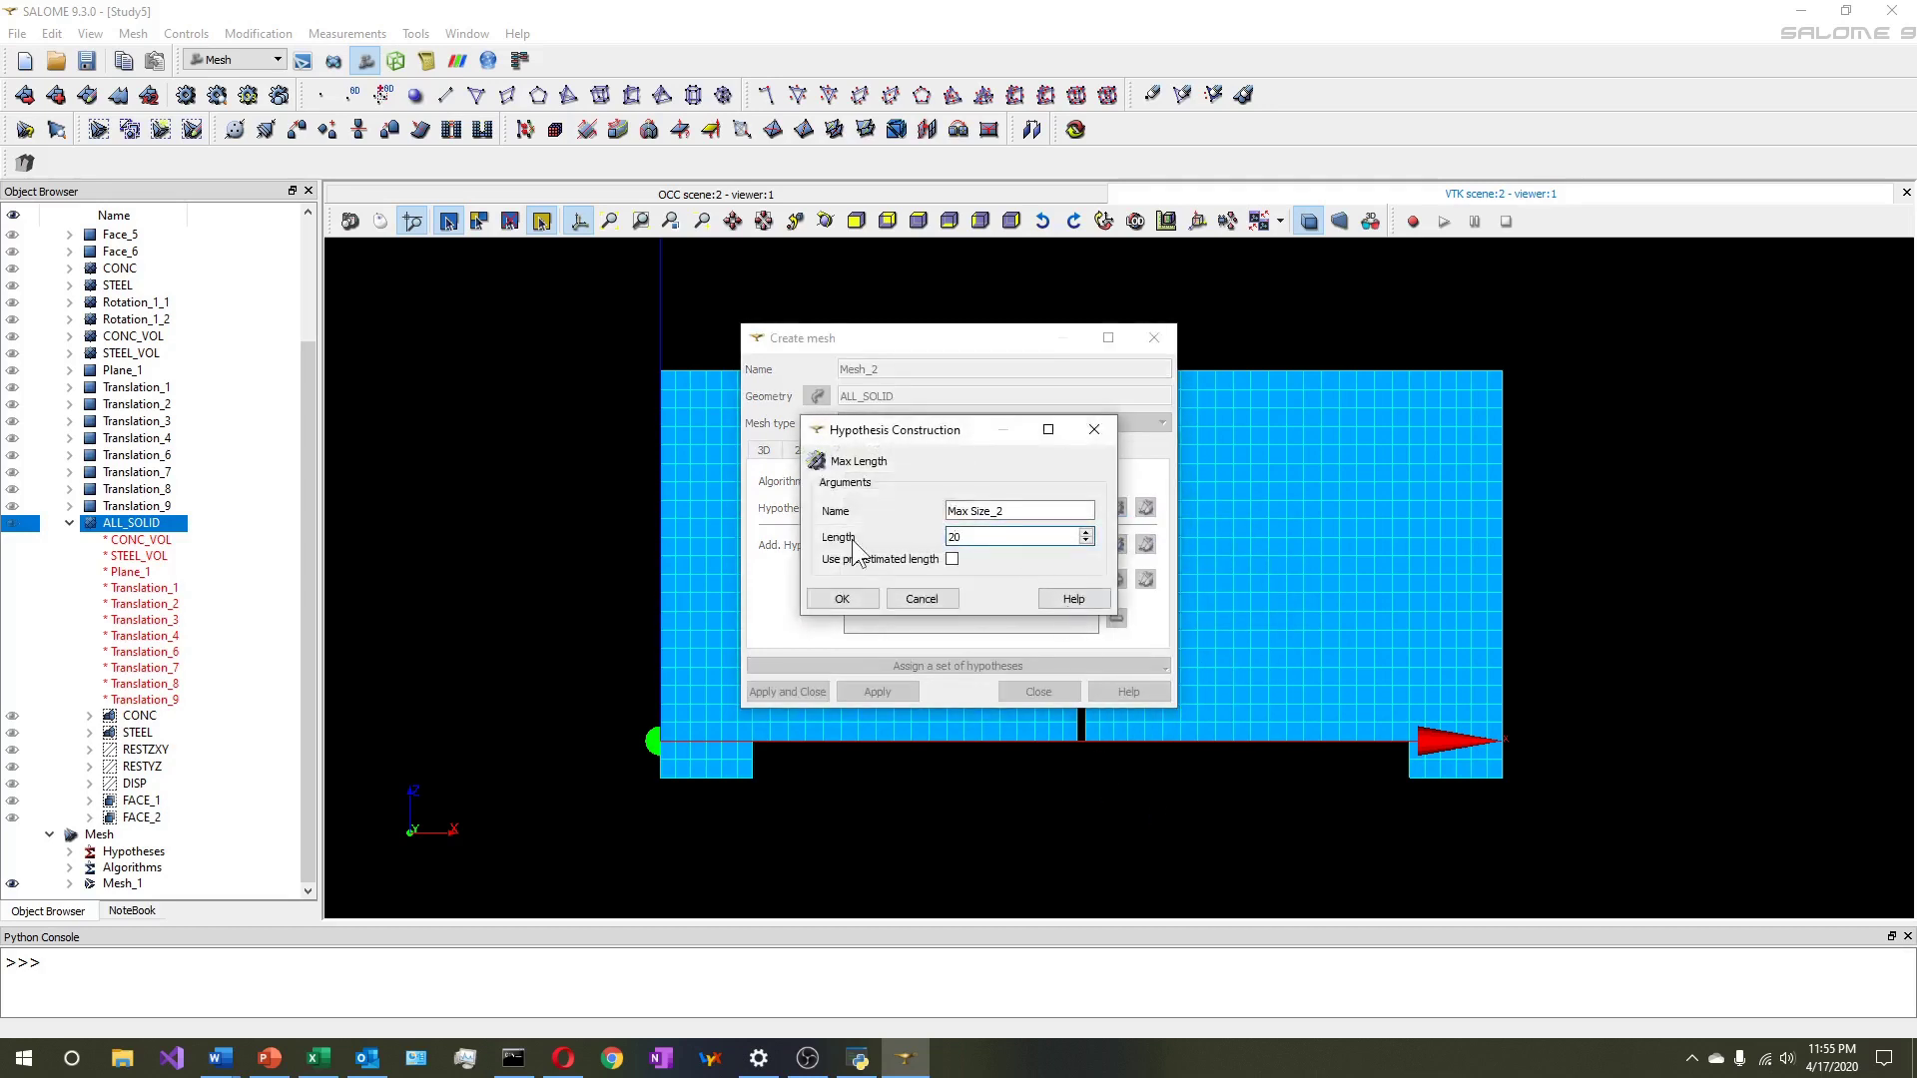
pyautogui.click(836, 595)
pyautogui.click(786, 691)
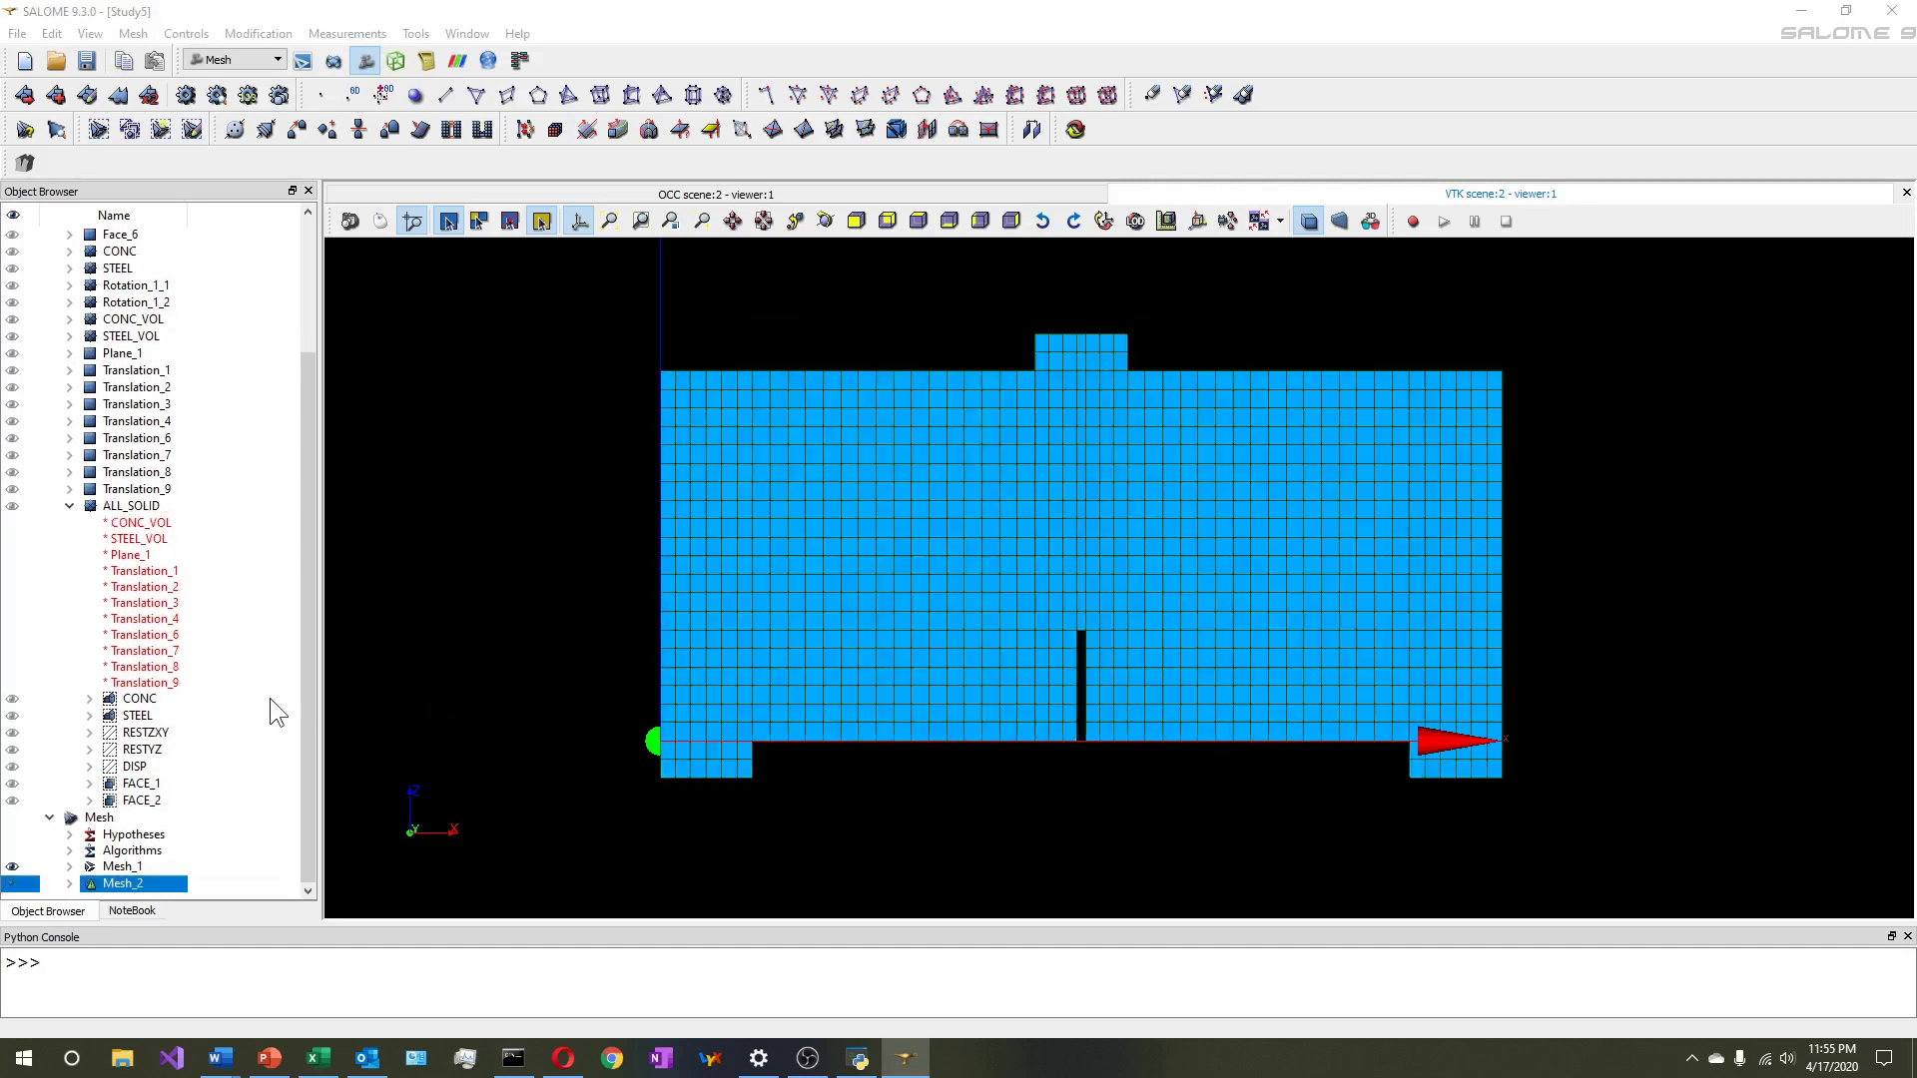
# Start a sub-mesh of Mesh_2 on FACE_1 with Projection 1D-2D as the 2D algorithm
pyautogui.rightClick(120, 889)
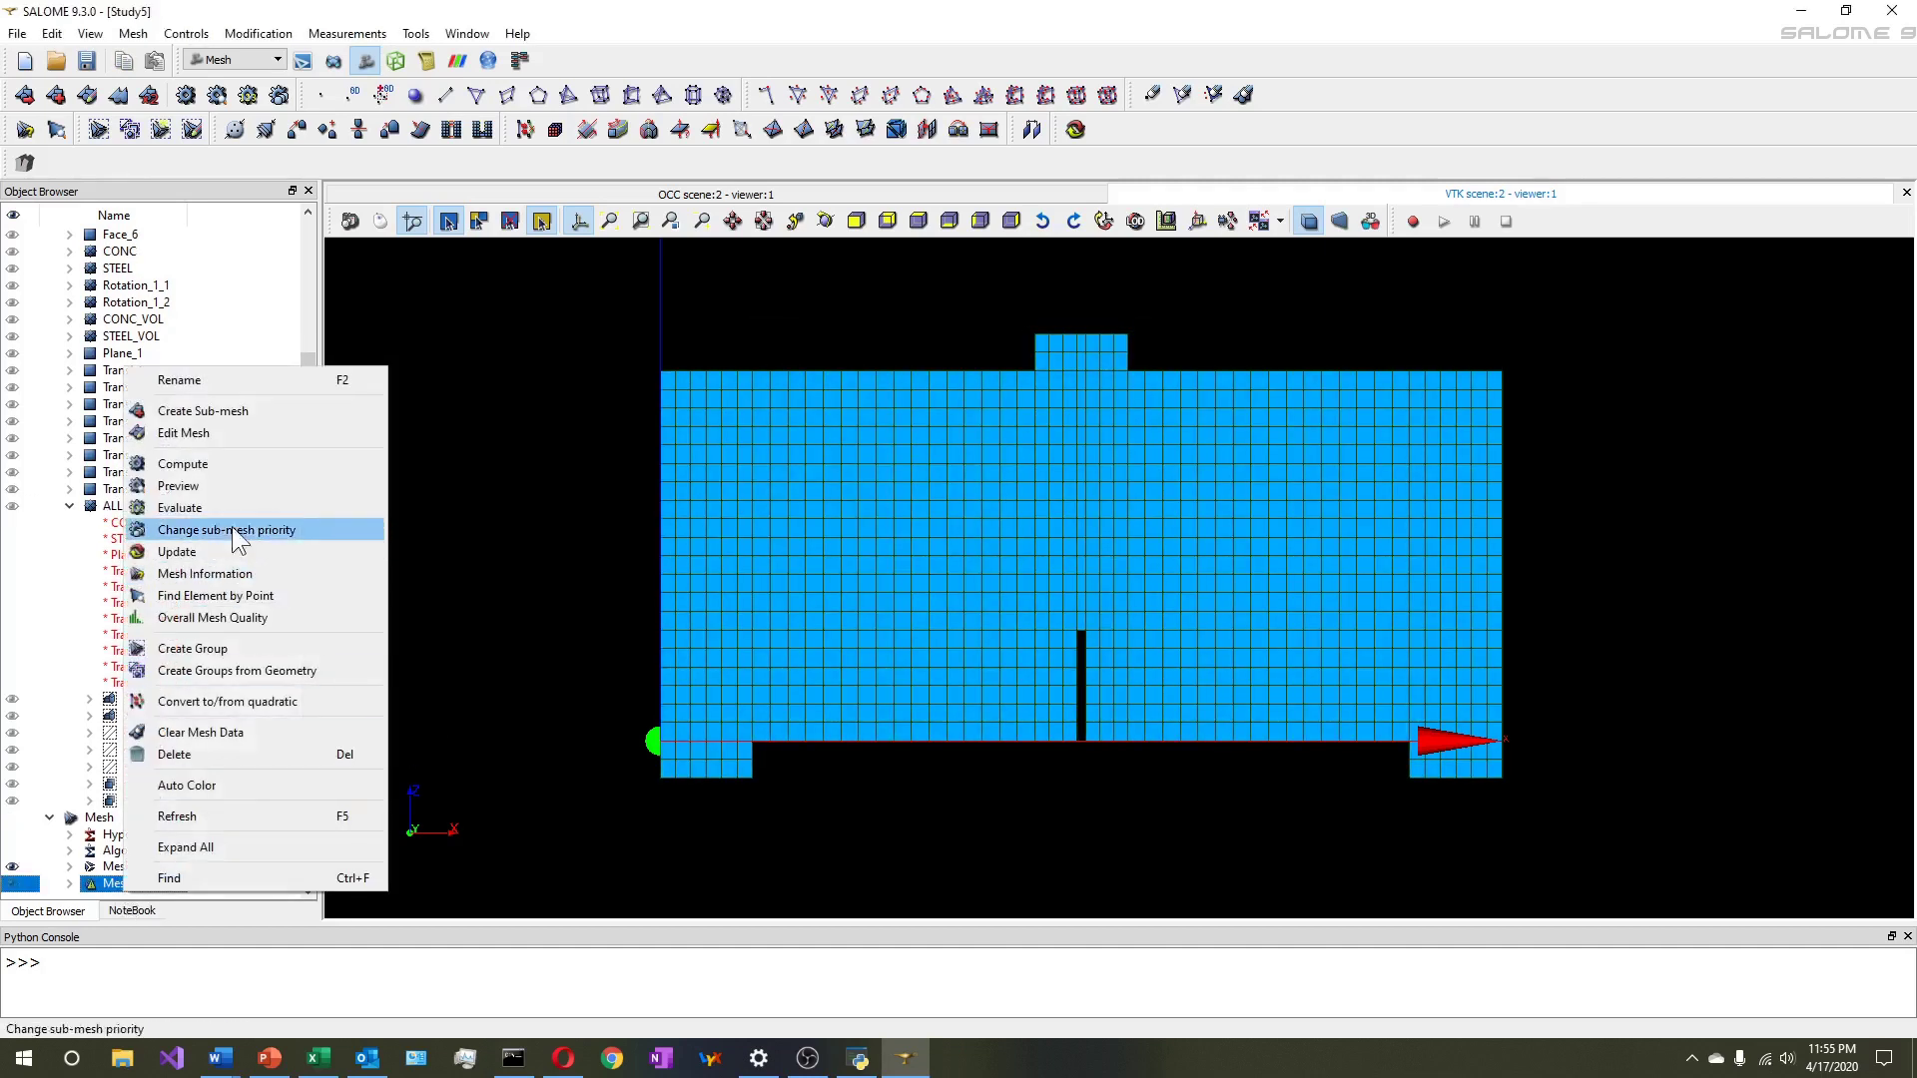
pyautogui.click(238, 412)
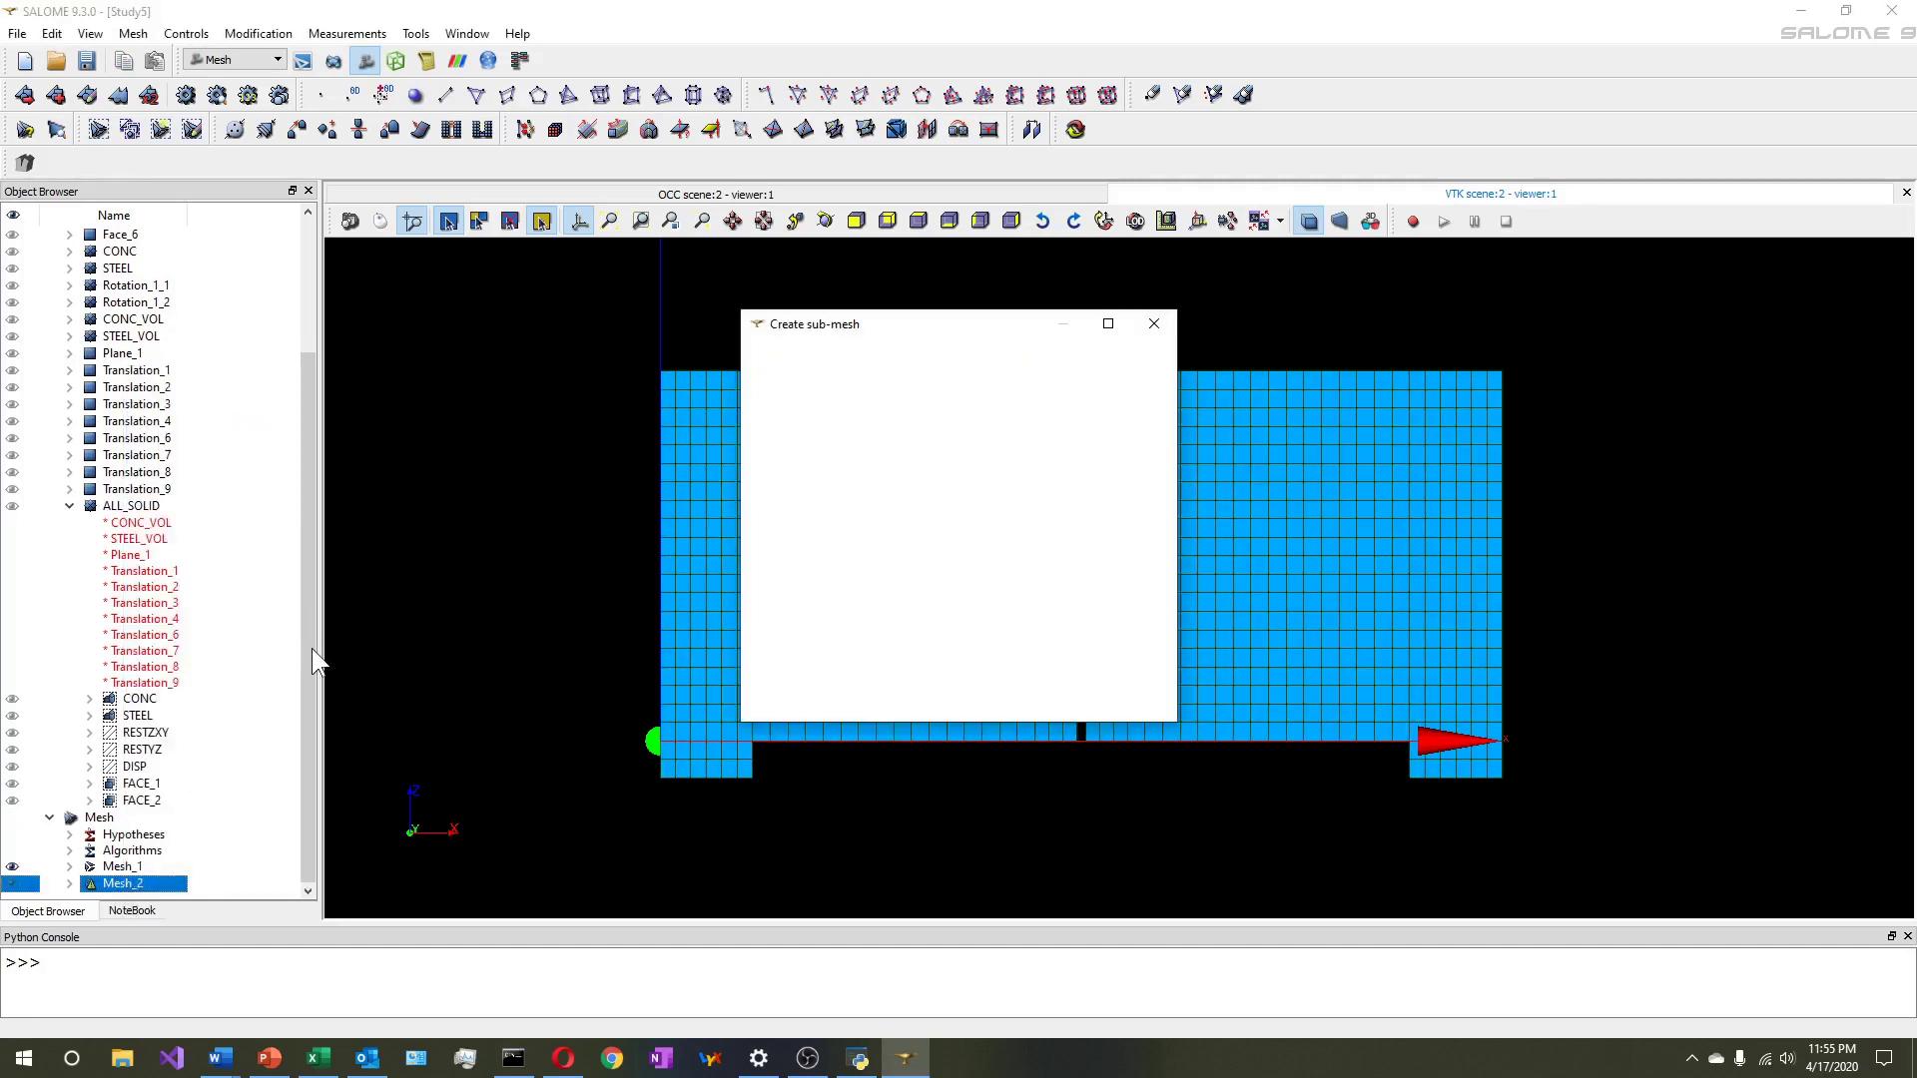
pyautogui.click(145, 783)
pyautogui.click(925, 495)
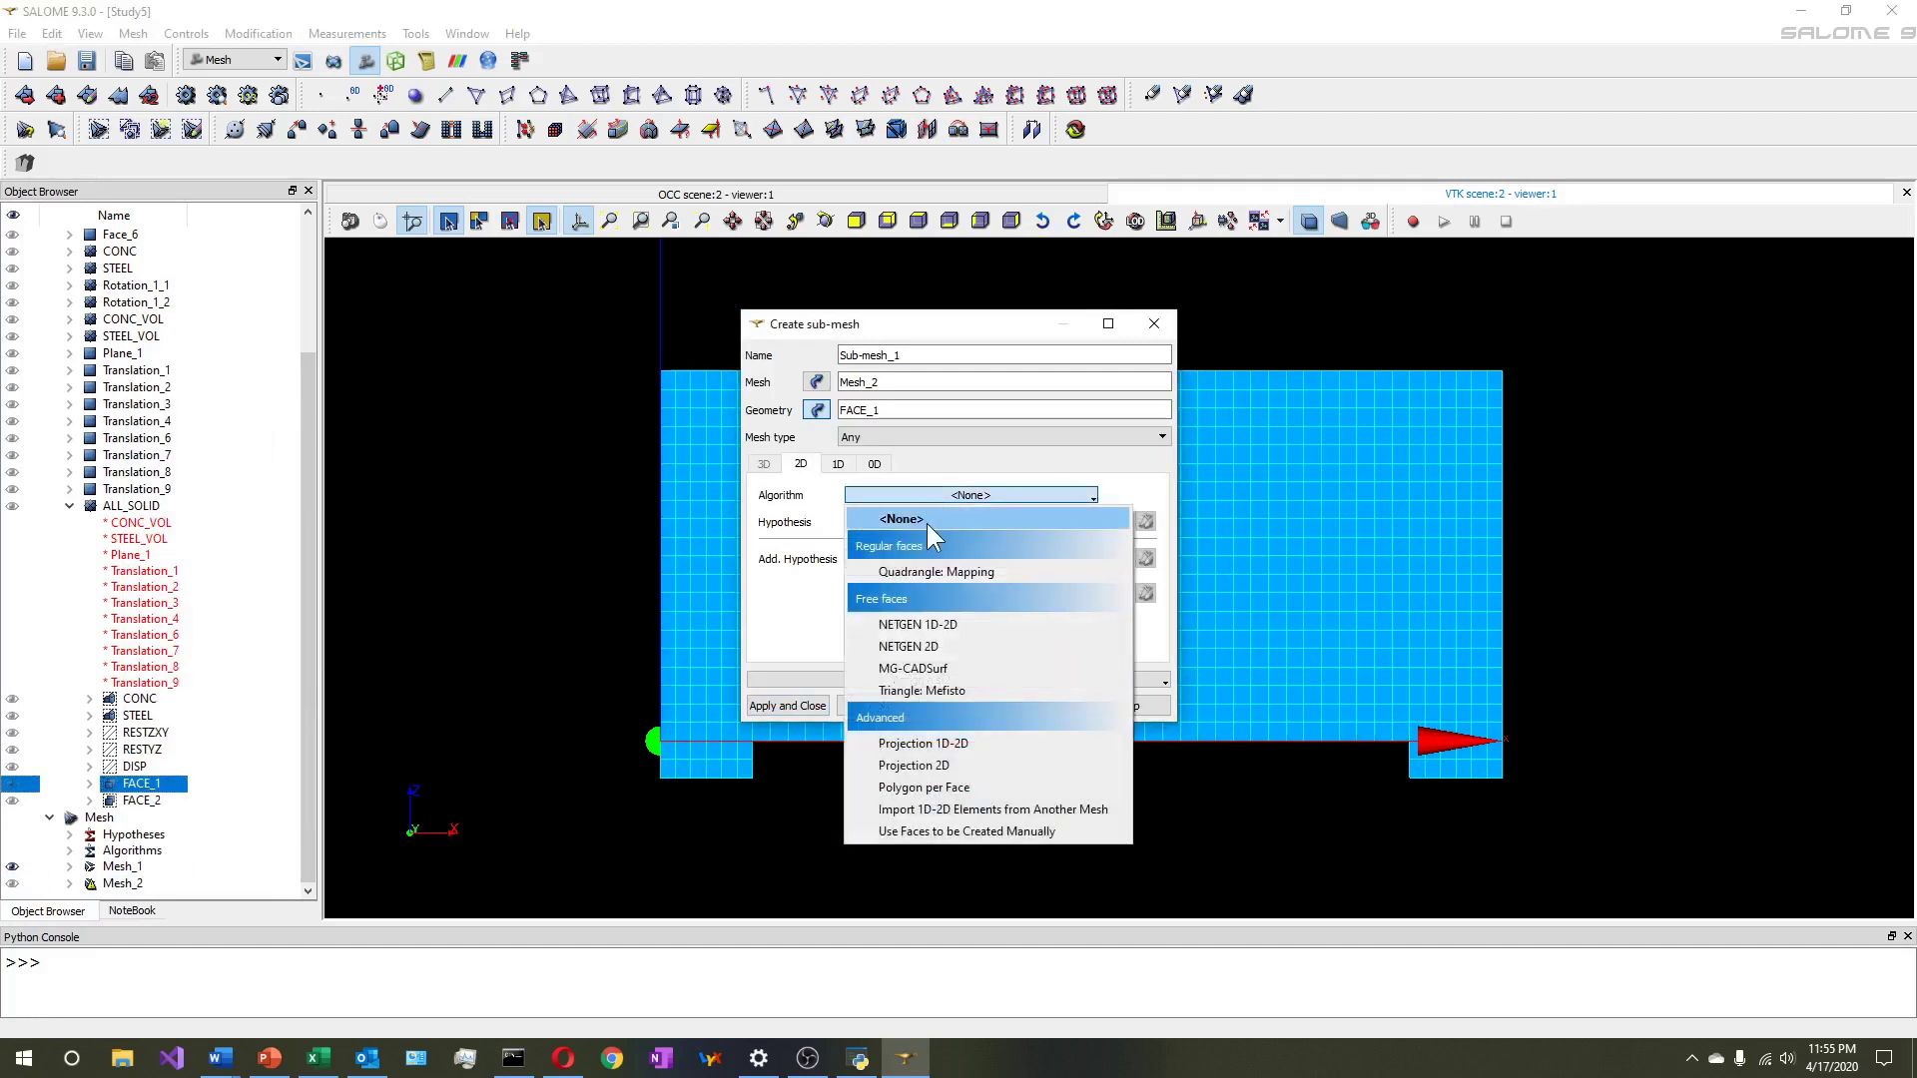
pyautogui.click(927, 747)
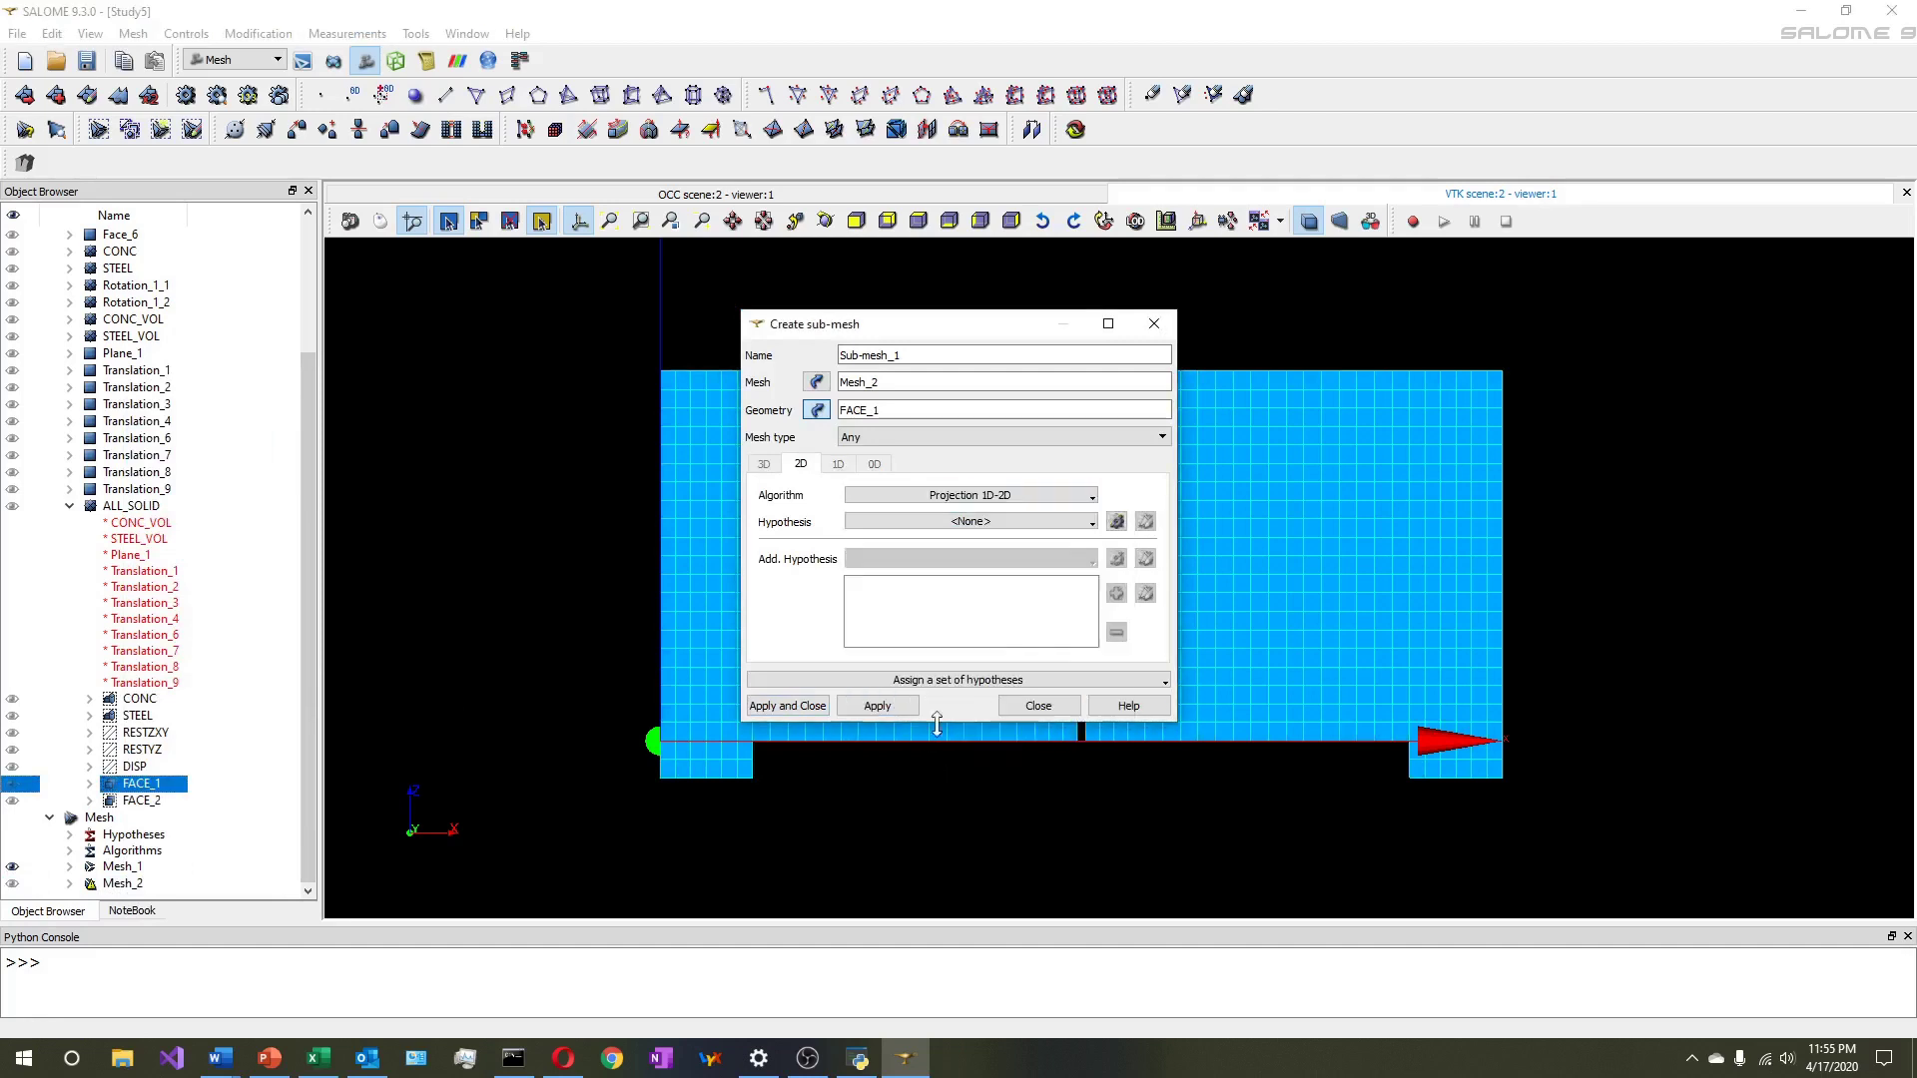
# Add a Projection Source 2D hypothesis with source face FACE_1 and source mesh Mesh_1, and create sub-meshes on FACE_1 and FACE_2 with it
pyautogui.click(1116, 522)
pyautogui.click(1168, 530)
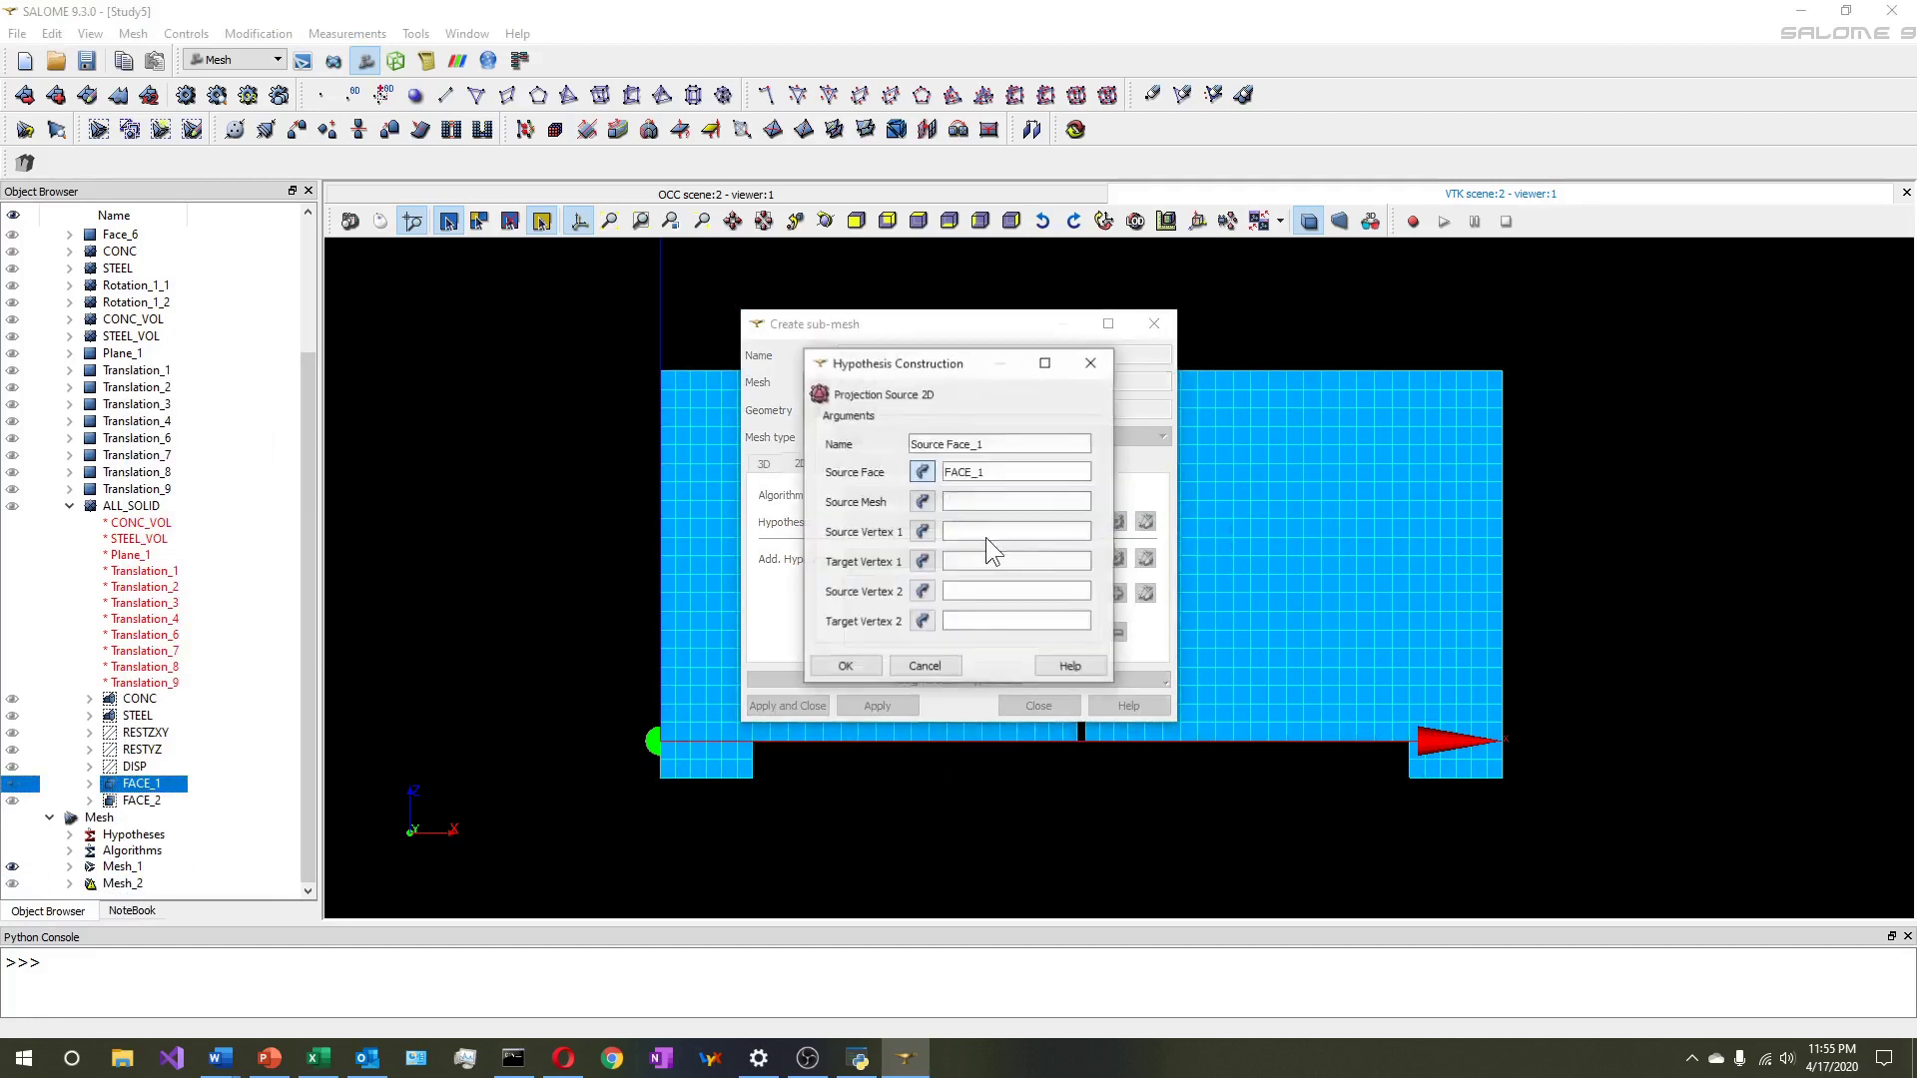
pyautogui.click(923, 501)
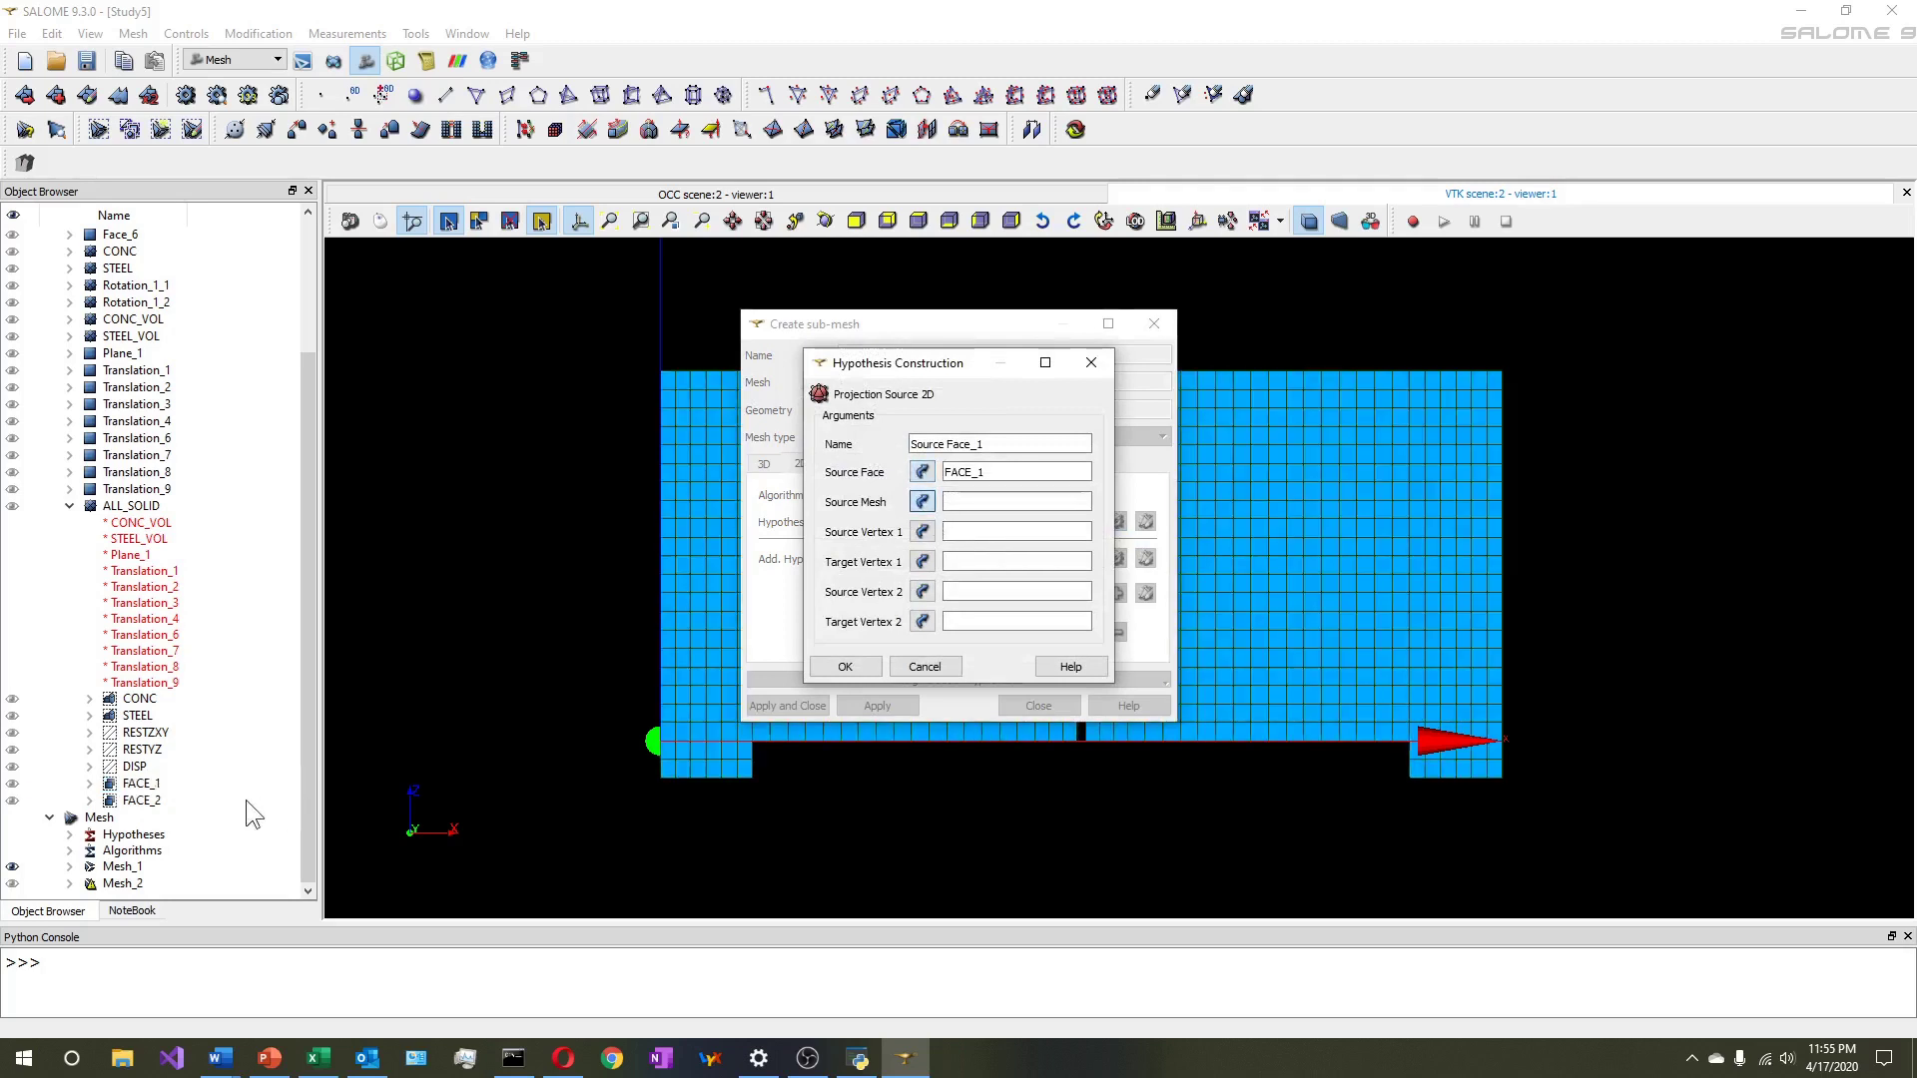
pyautogui.click(127, 869)
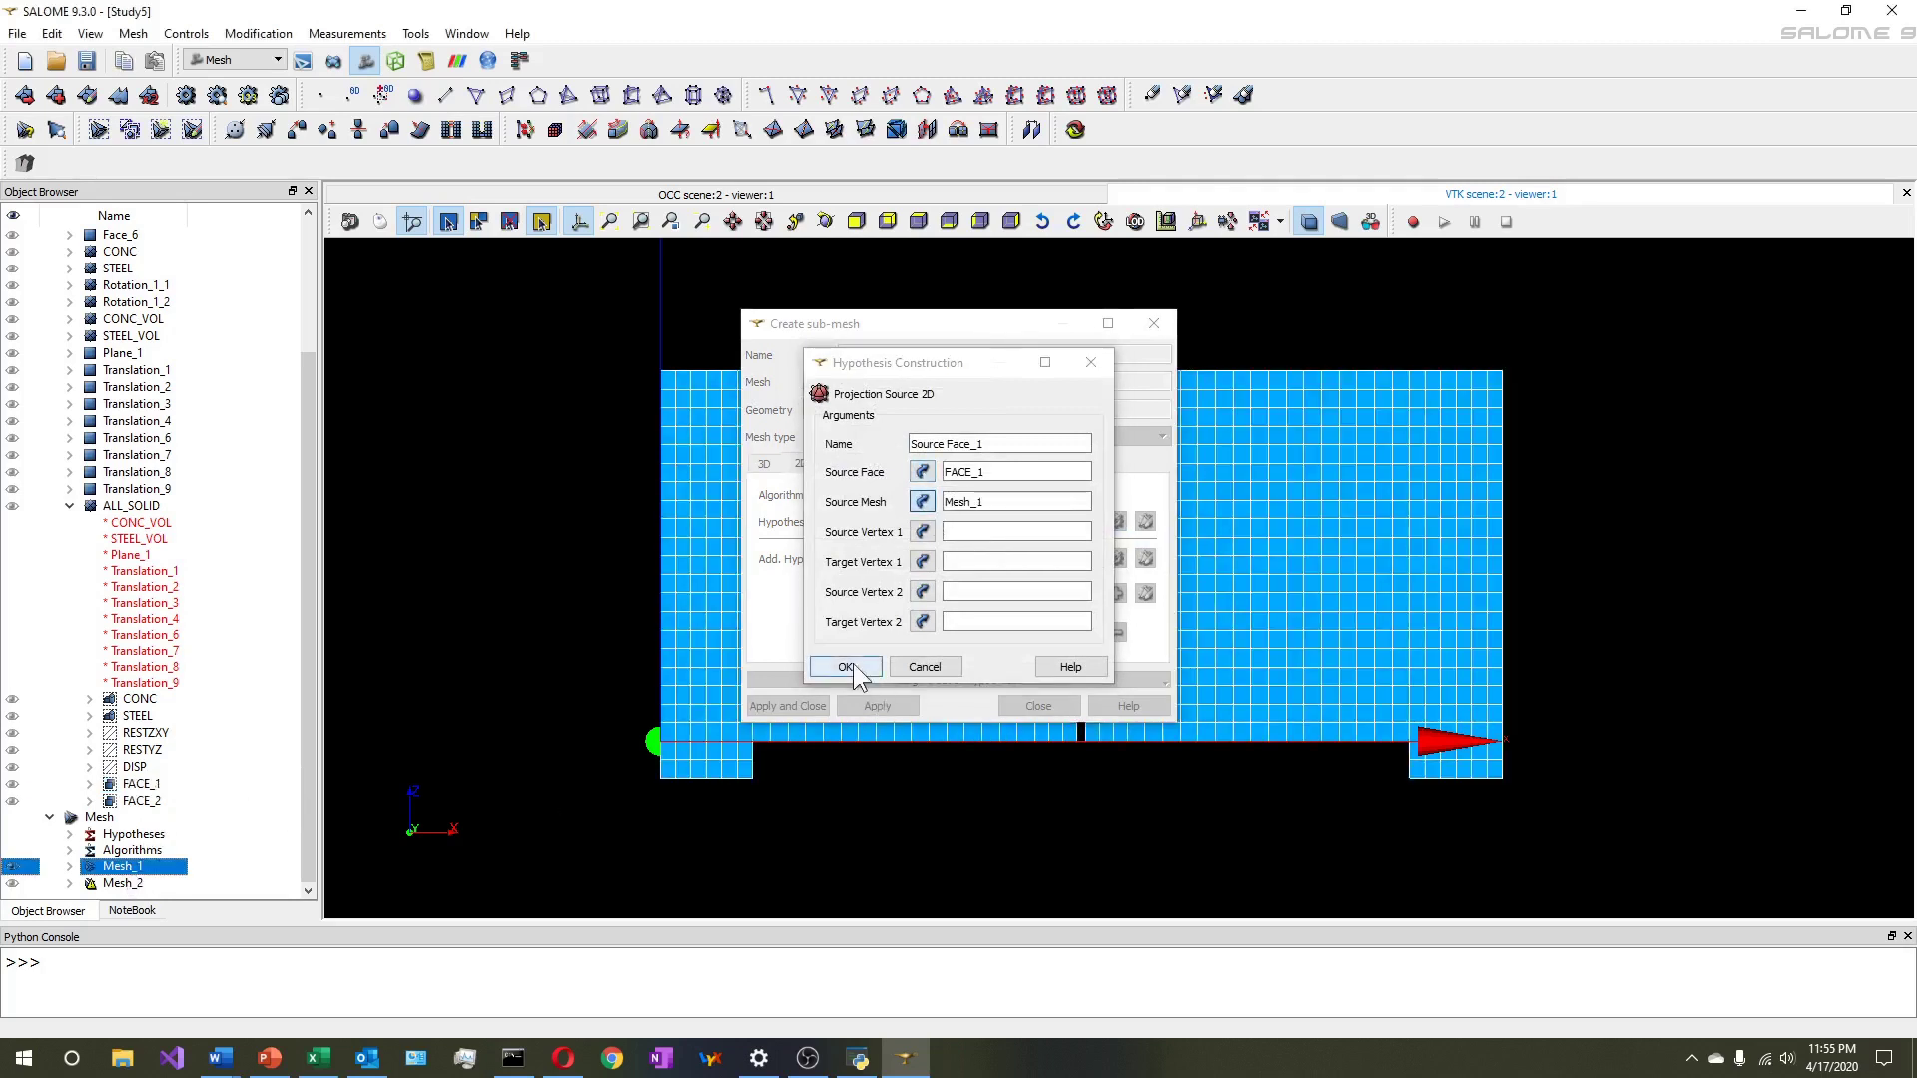
pyautogui.click(848, 666)
pyautogui.click(864, 705)
pyautogui.click(141, 799)
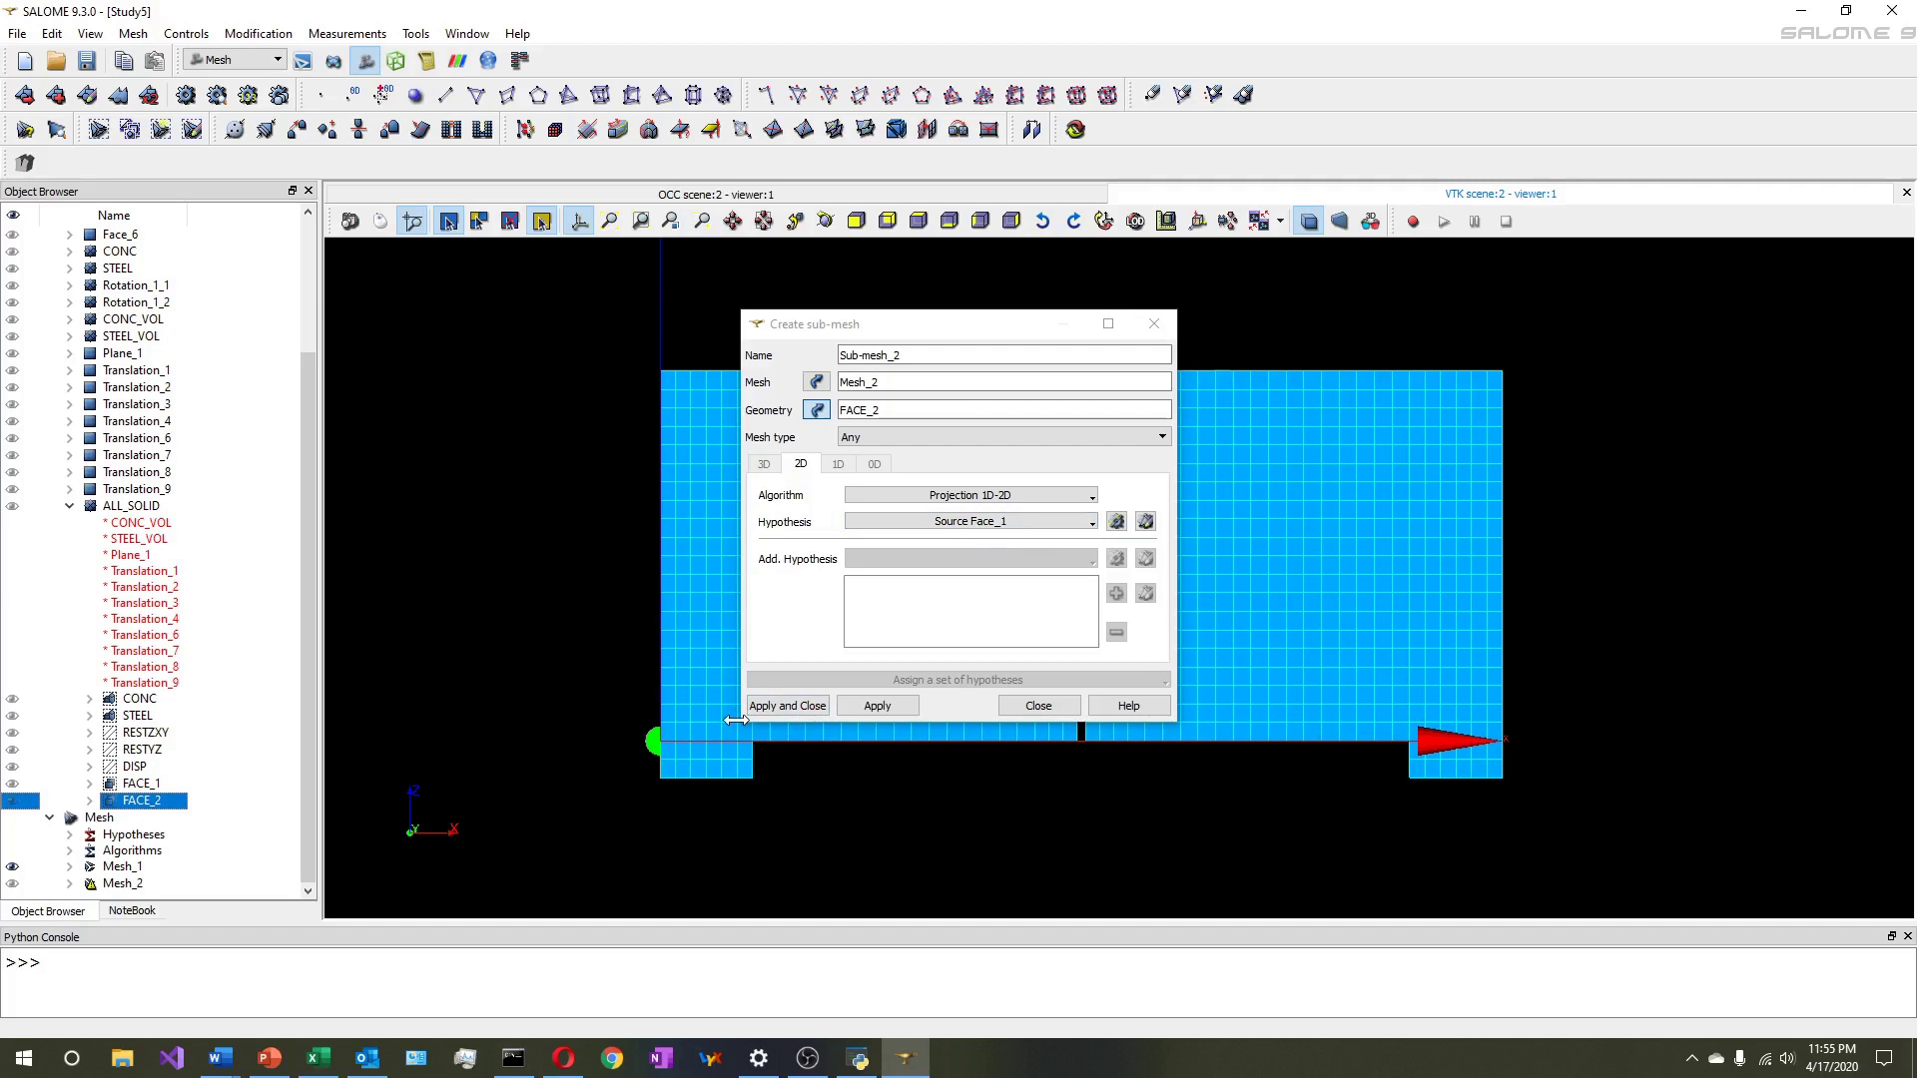
pyautogui.click(787, 706)
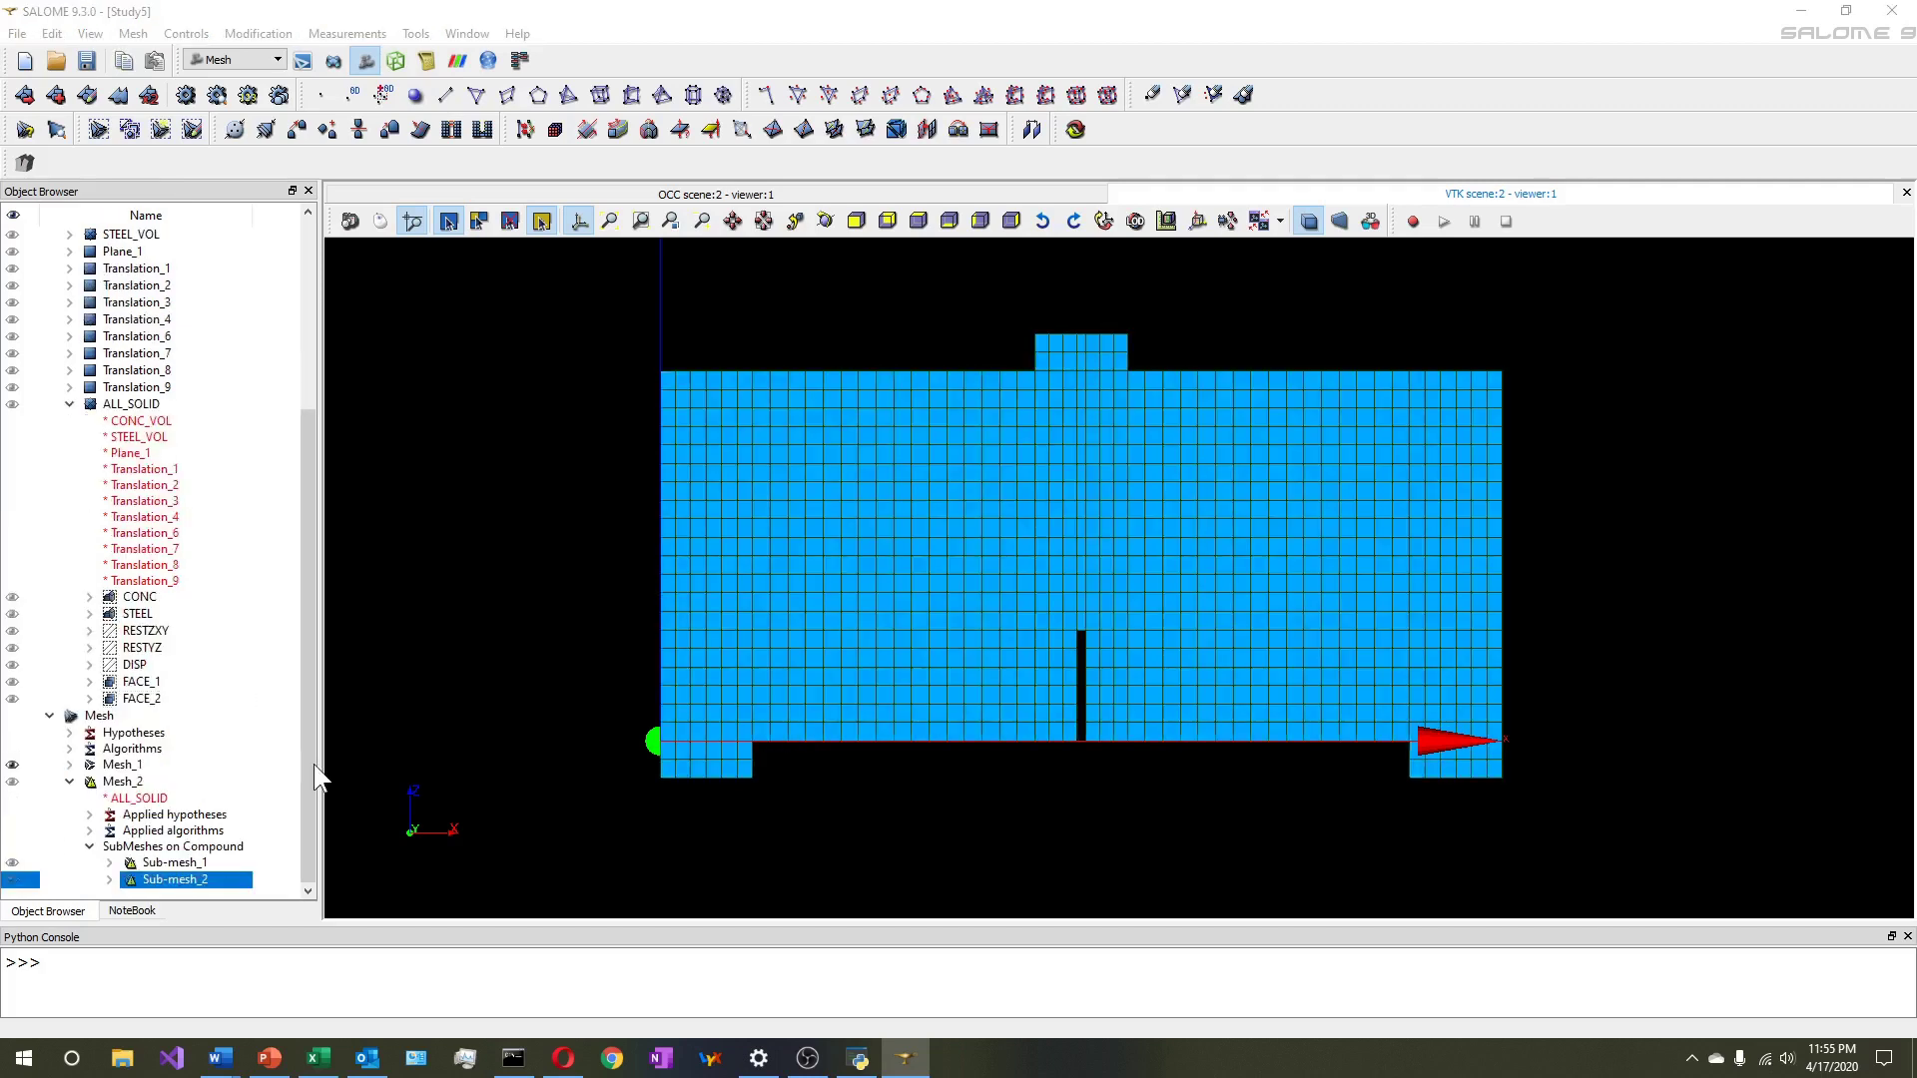
# Create element groups on Mesh_2 from the geometry groups CONC, STEEL, RESTZXY, RESTYZ and DISP
pyautogui.rightClick(137, 783)
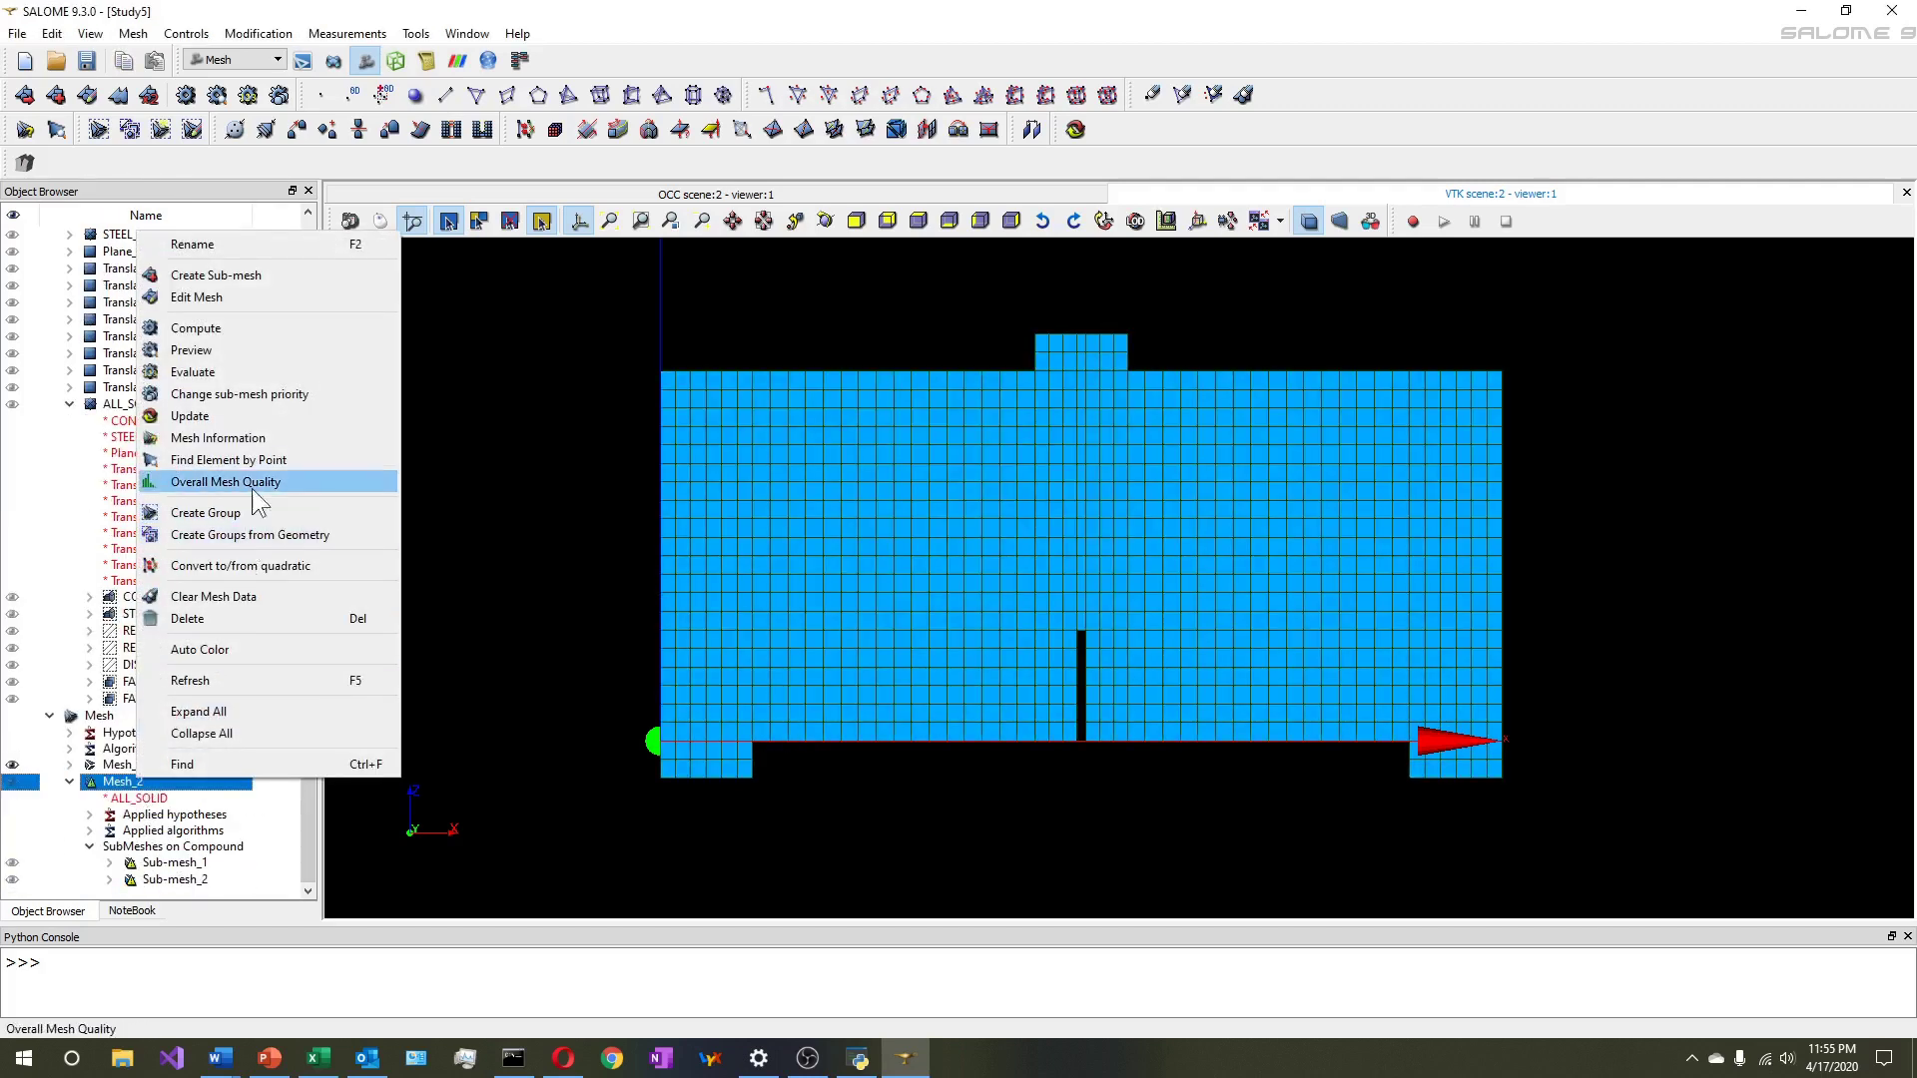
pyautogui.click(292, 533)
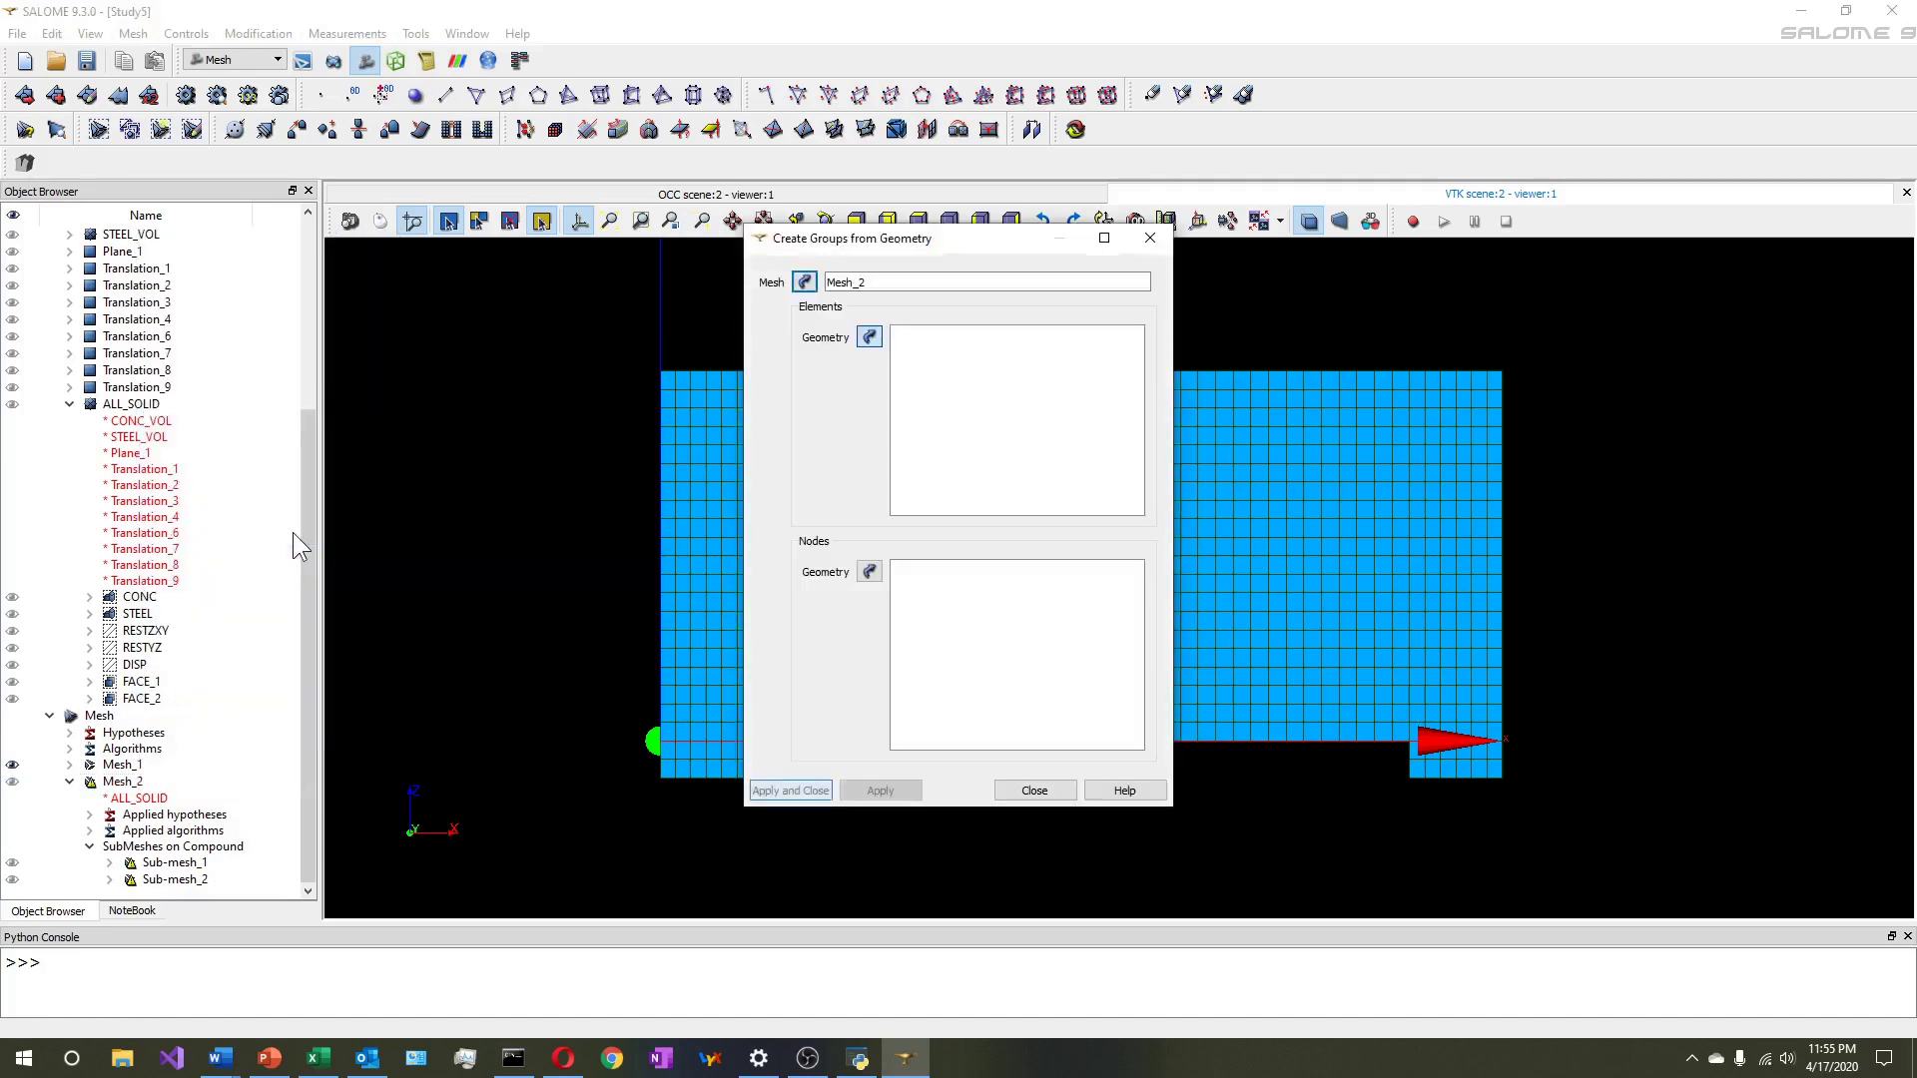
pyautogui.click(140, 597)
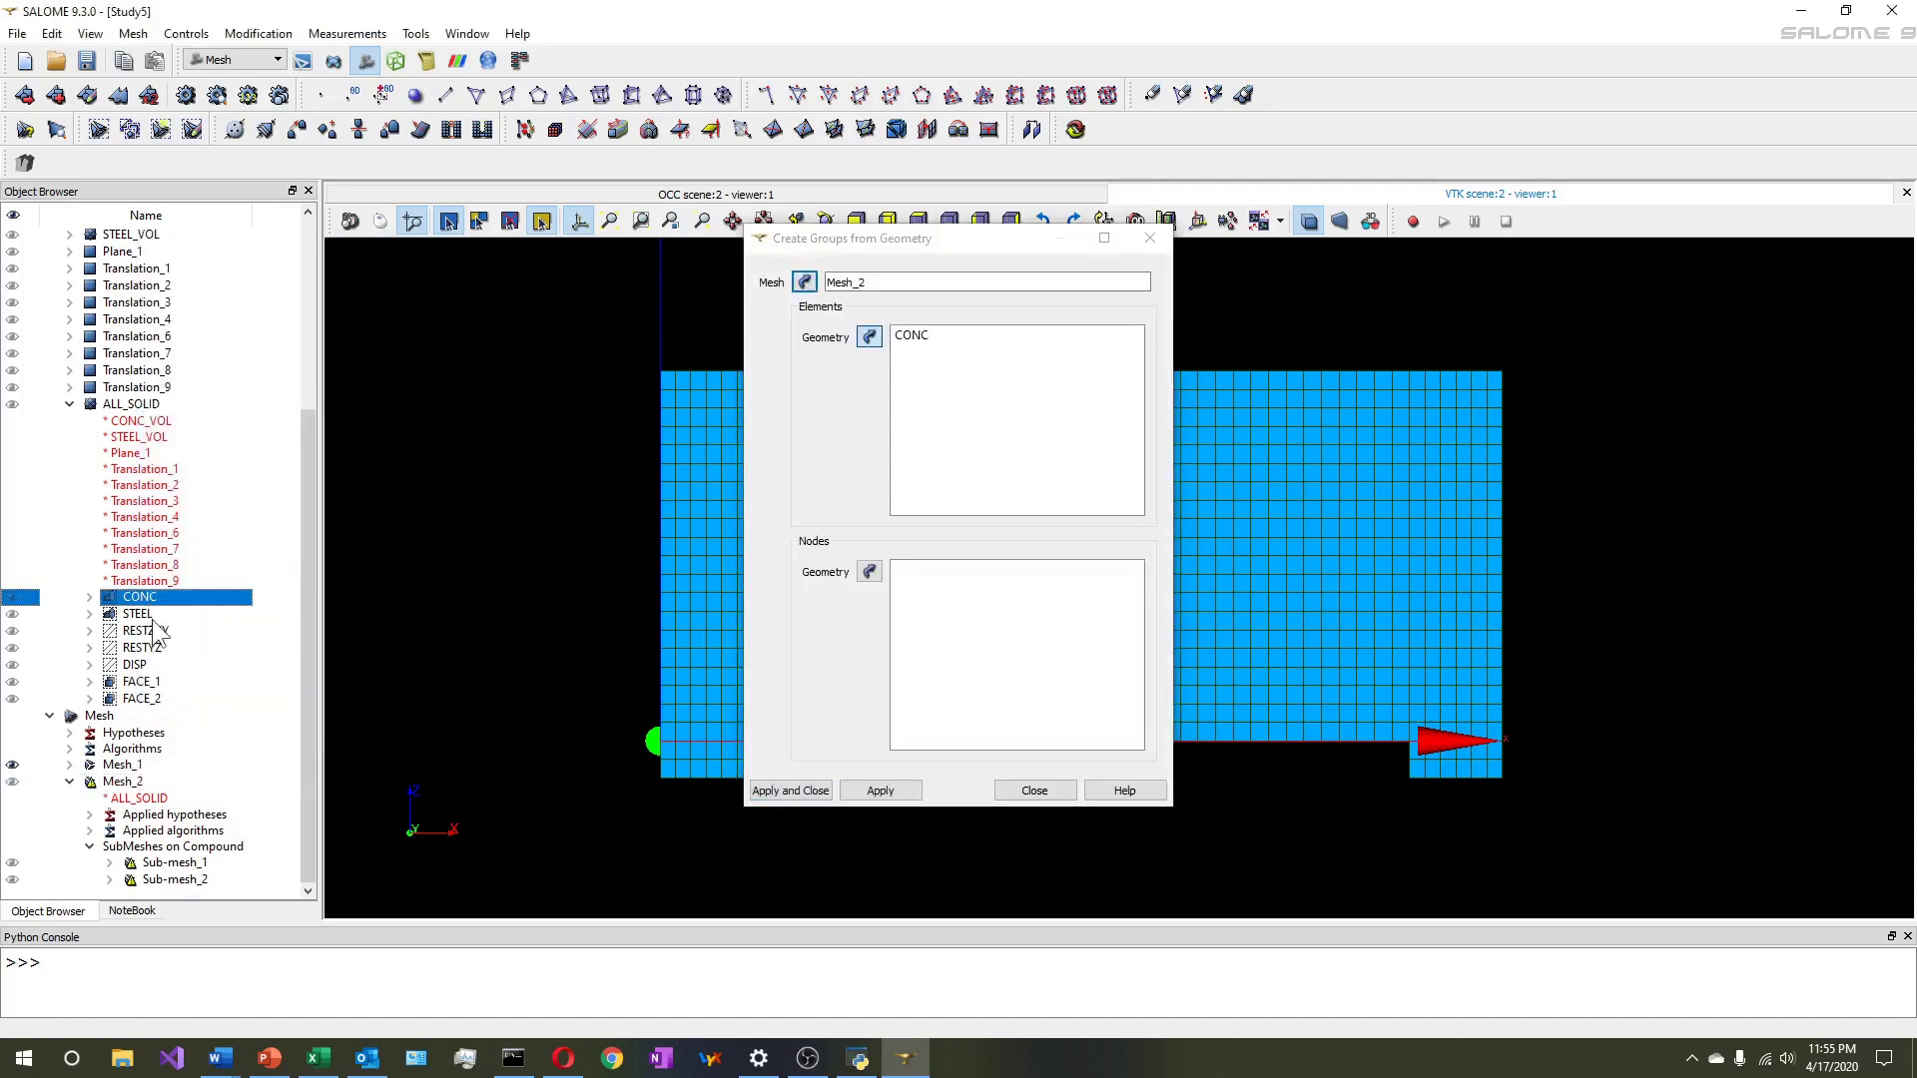
pyautogui.keyDown('shift'); pyautogui.click(152, 665); pyautogui.keyUp('shift')
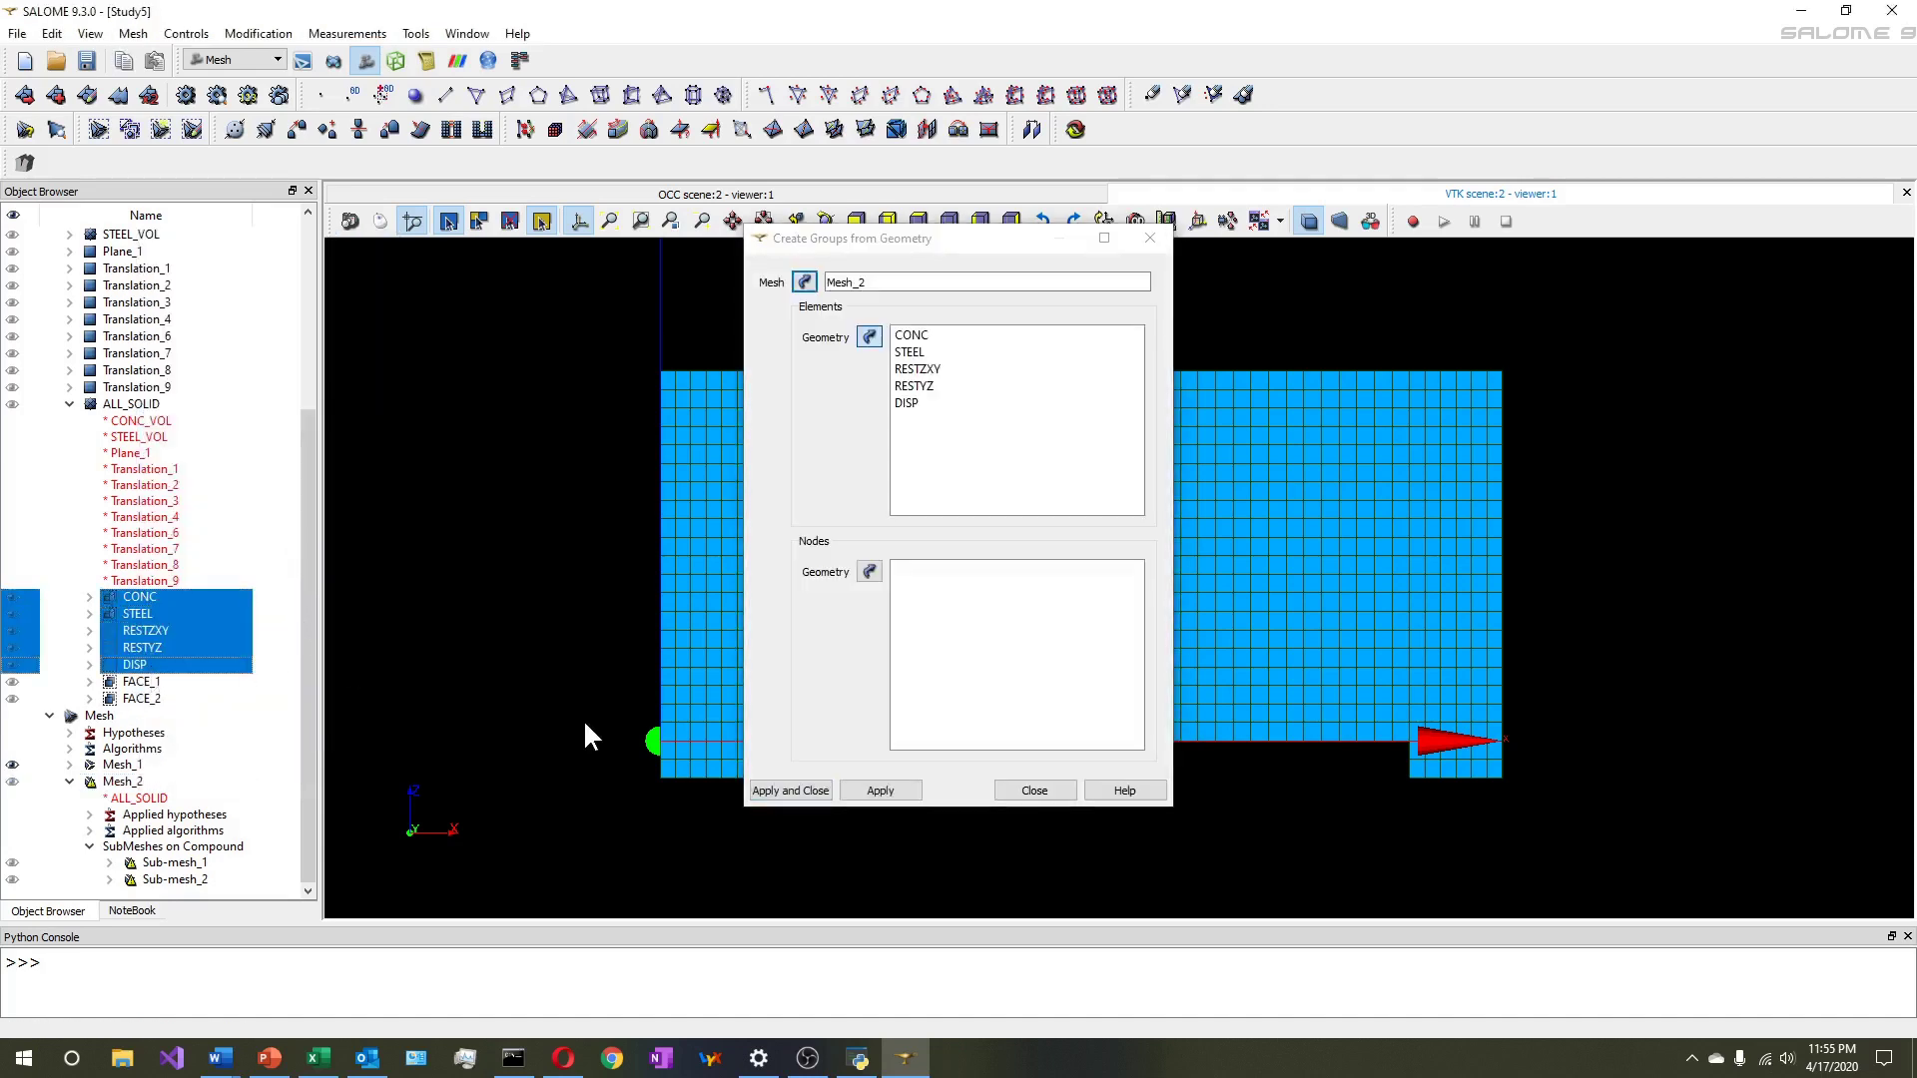
pyautogui.click(789, 790)
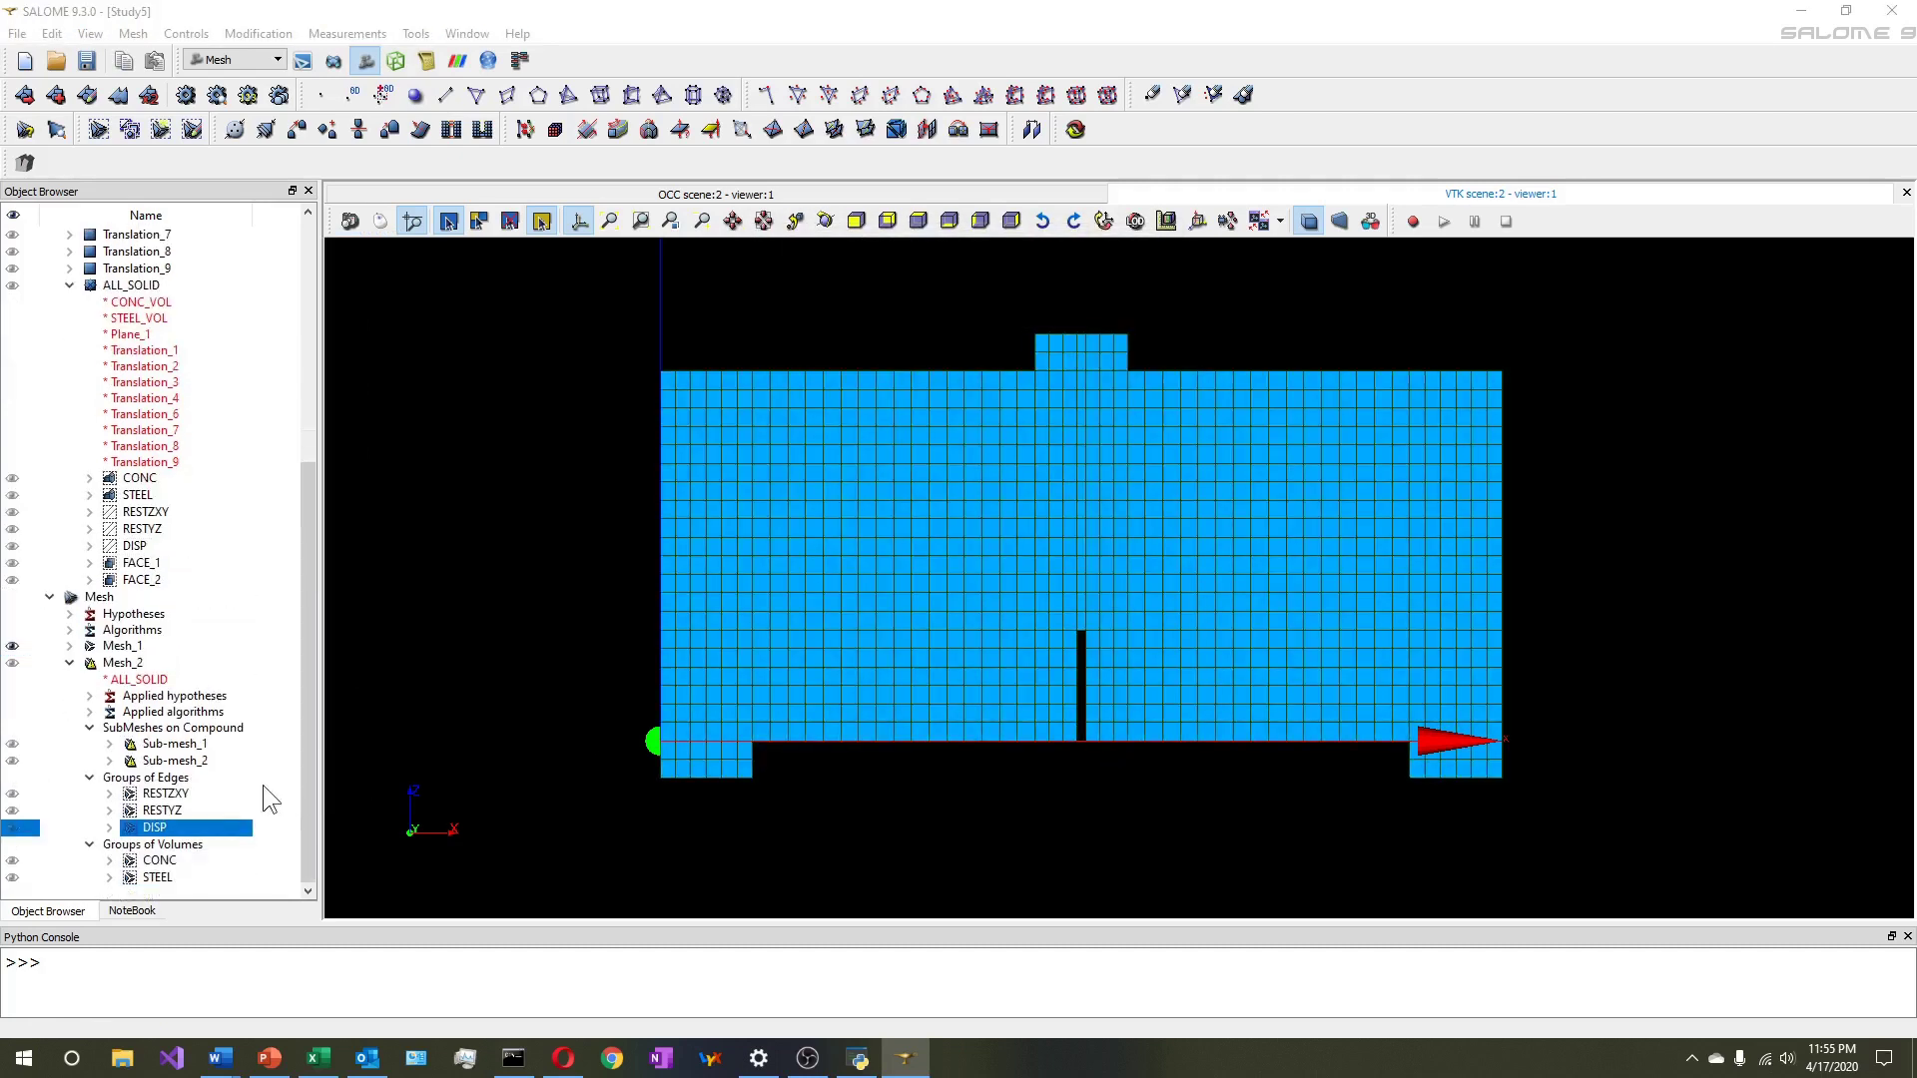
# Compute Mesh_2, dismiss the computation summary and rotate the view to show the solid beam mesh in 3D
pyautogui.rightClick(127, 663)
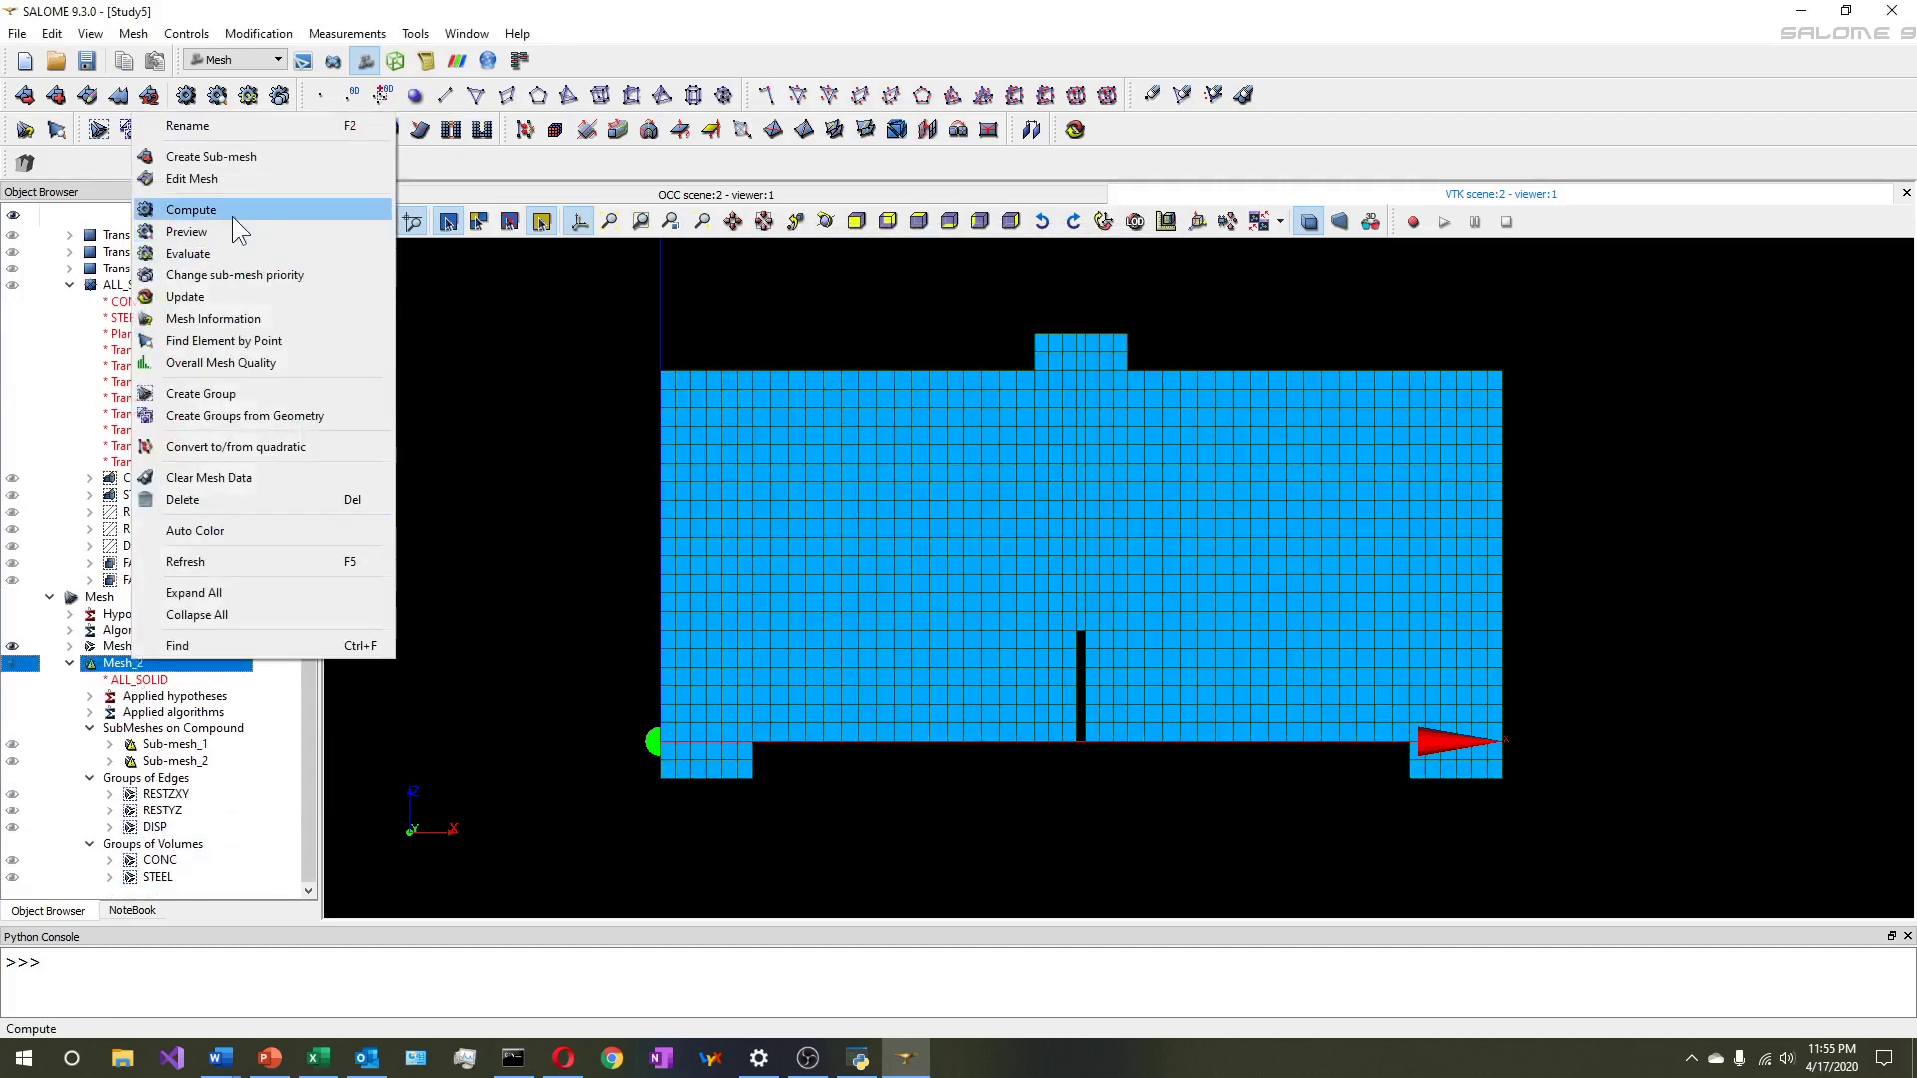
pyautogui.click(231, 214)
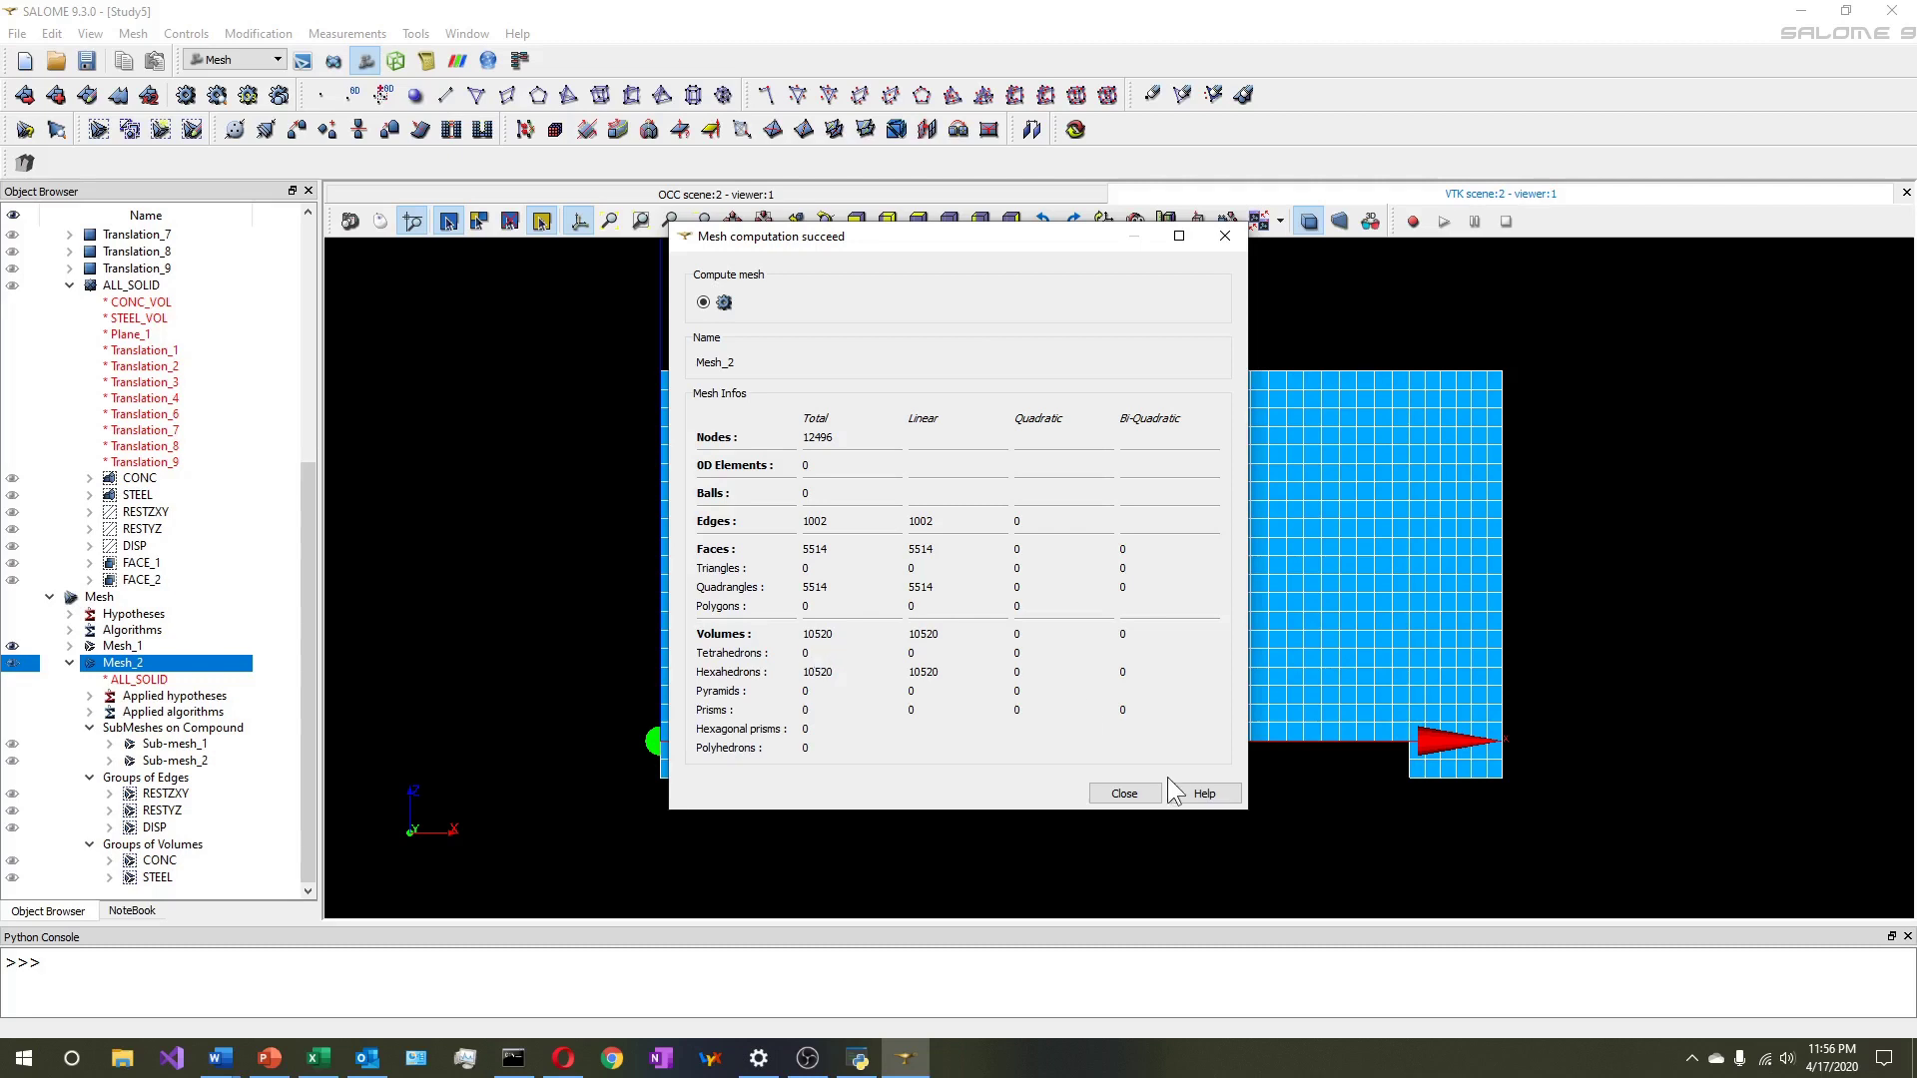
pyautogui.click(1123, 794)
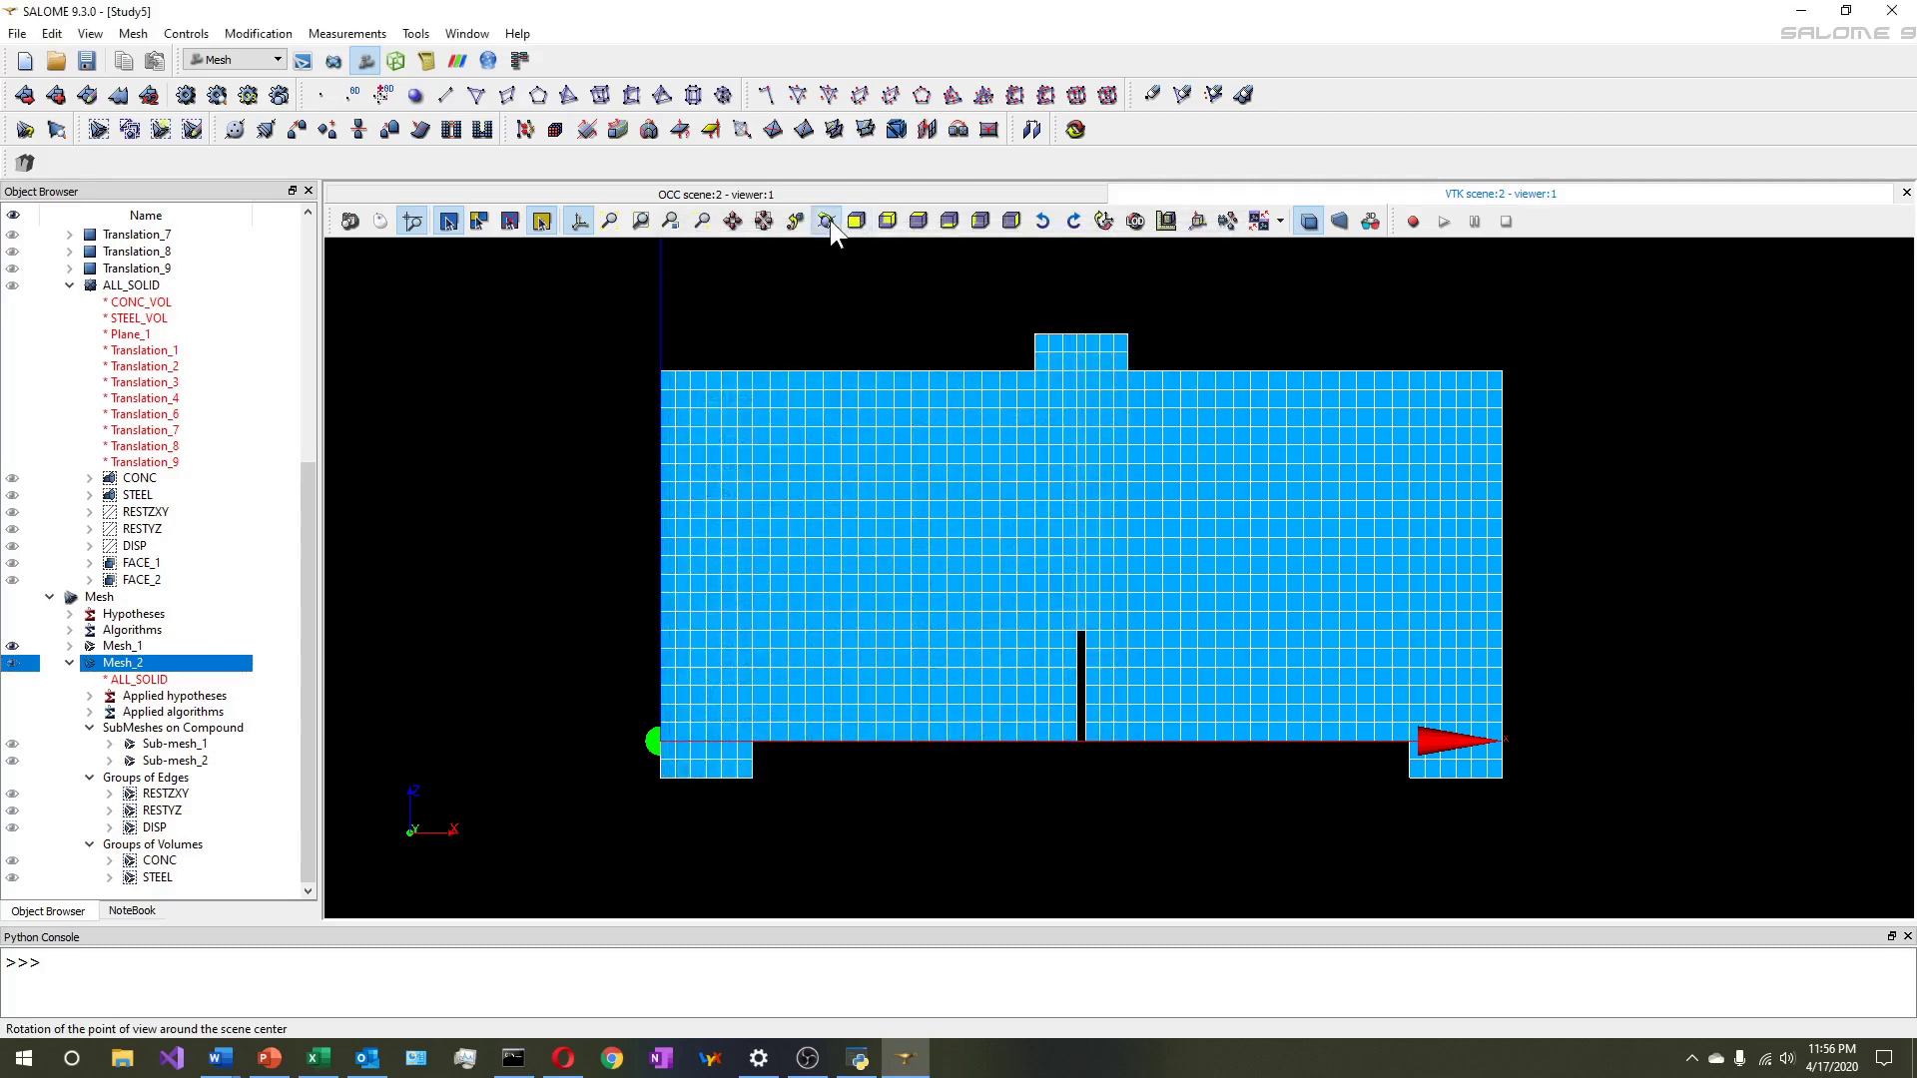
pyautogui.moveTo(1176, 436); pyautogui.dragTo(1048, 513)
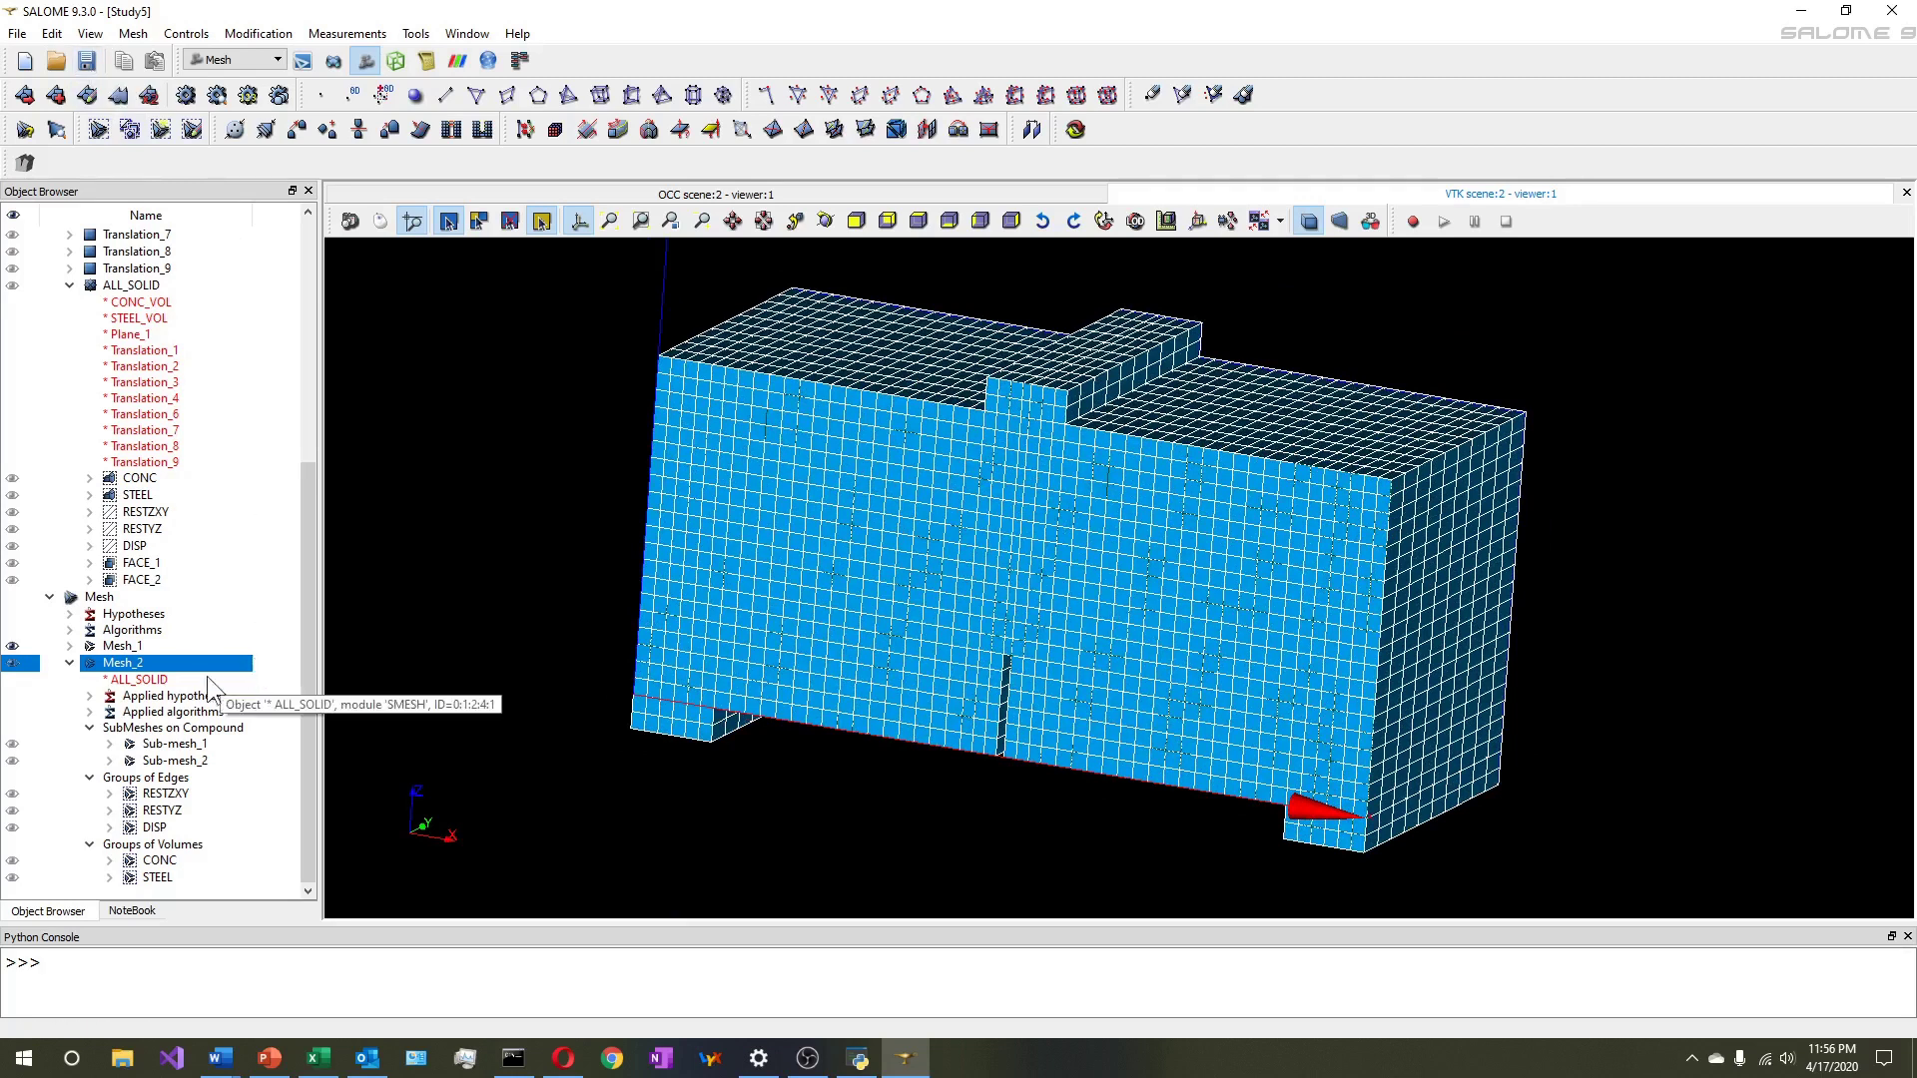
# Export Mesh_2 as a DAT file named Mesh_2 into a new folder DATA inside Tutorial Beam Notched
pyautogui.rightClick(143, 663)
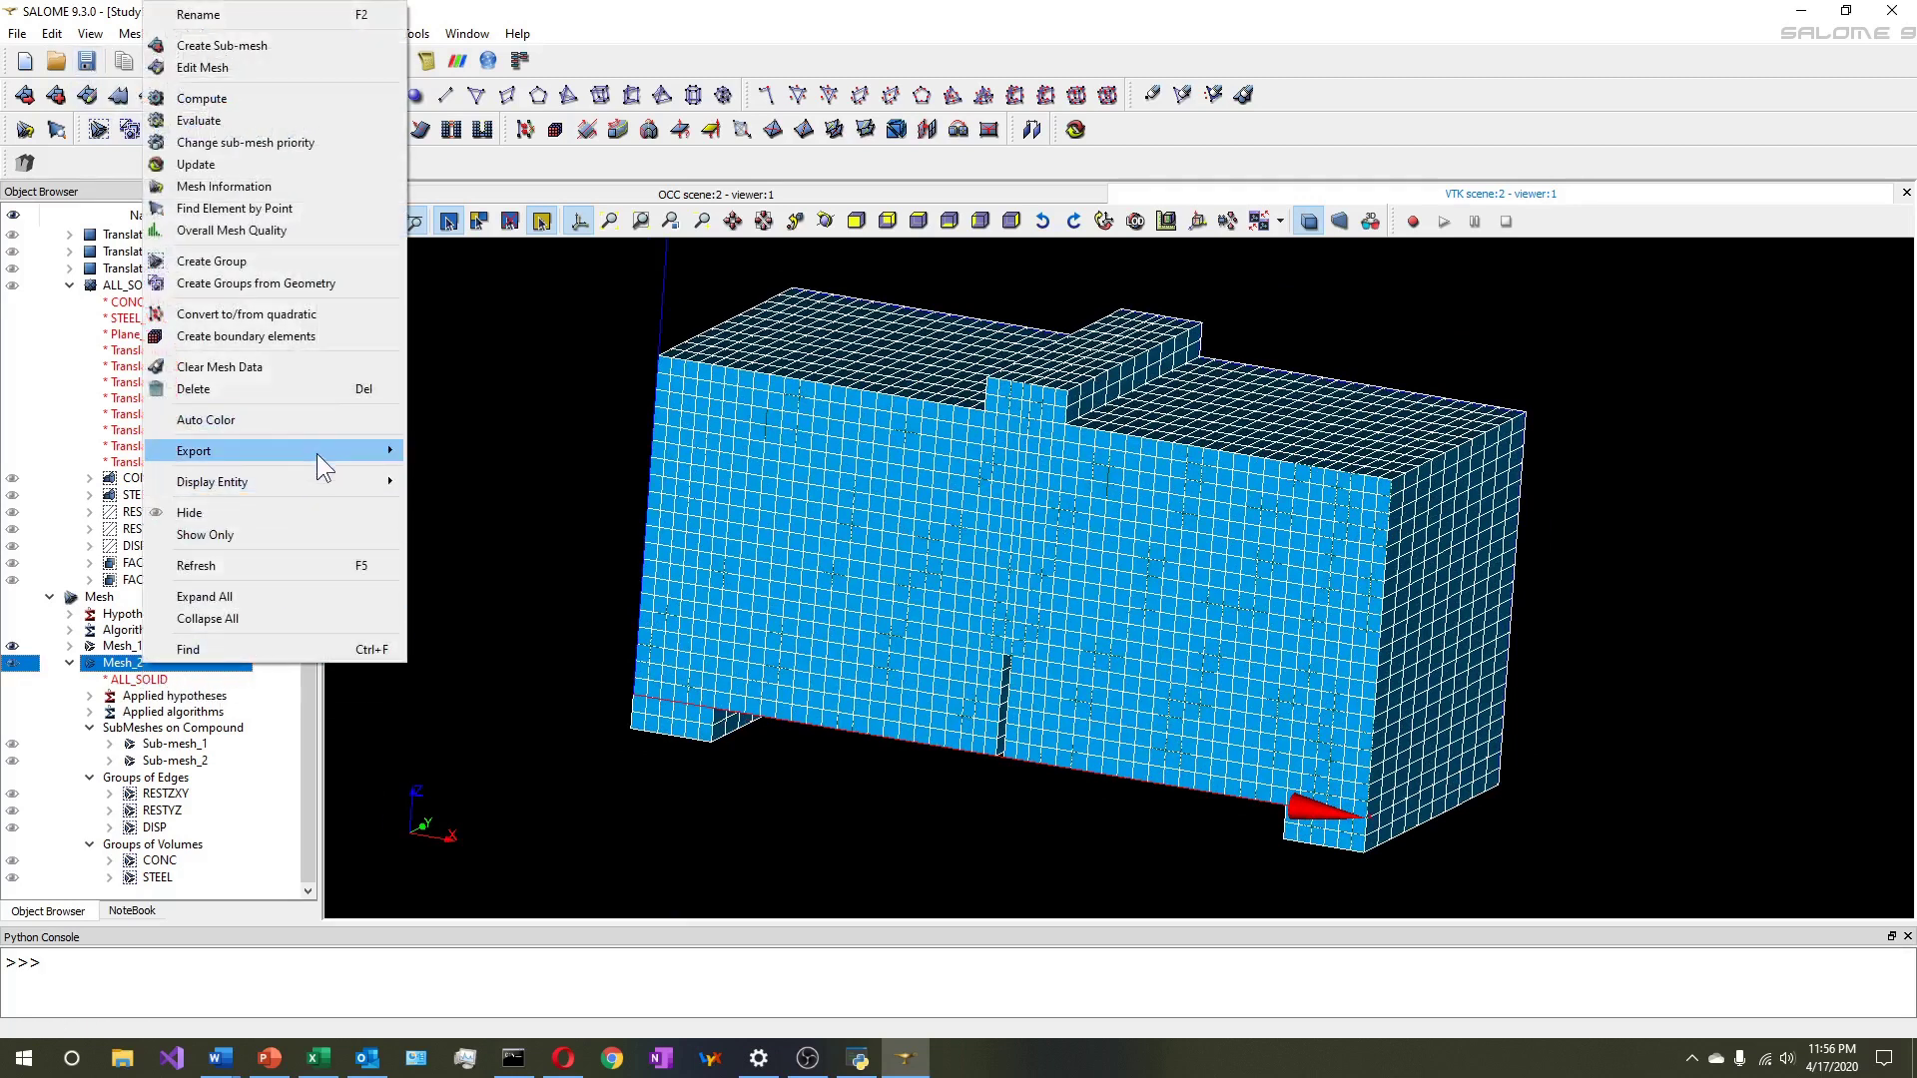
pyautogui.moveTo(315, 452)
pyautogui.click(471, 579)
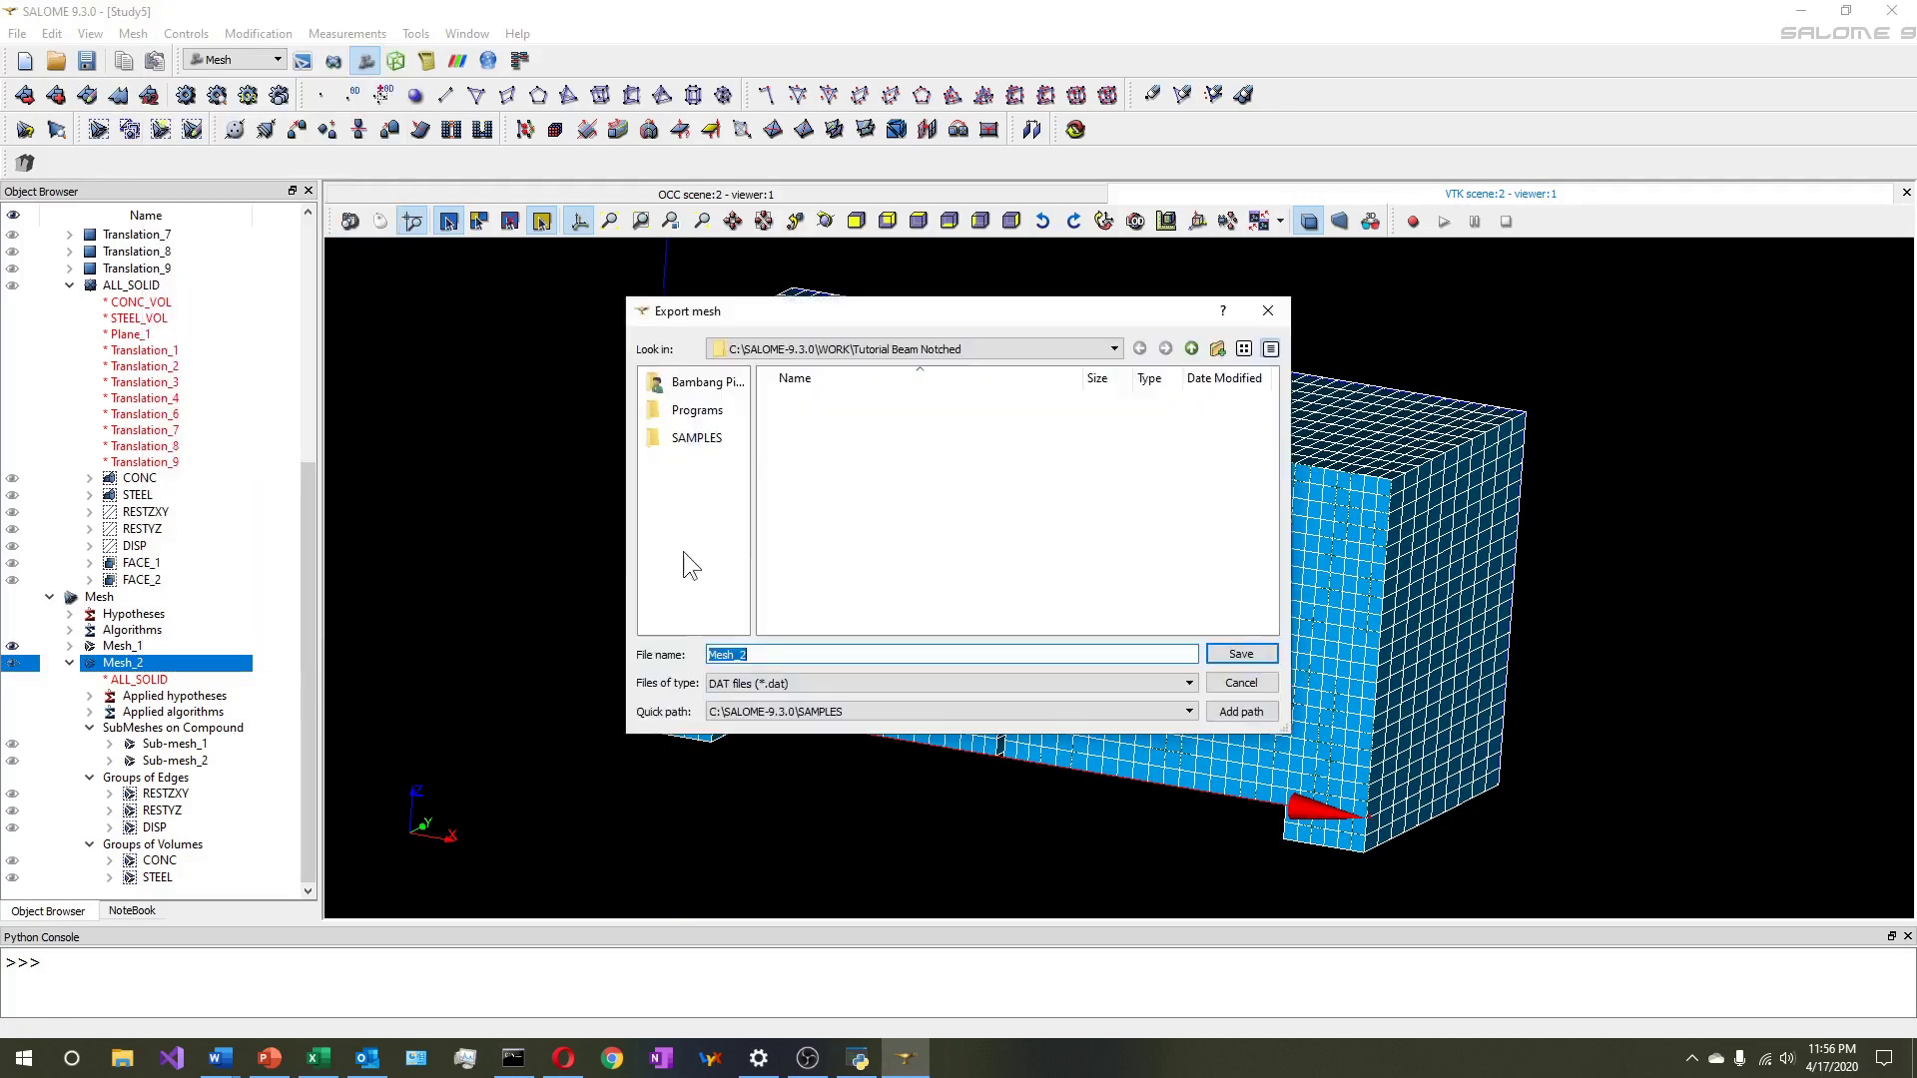
pyautogui.click(1217, 348)
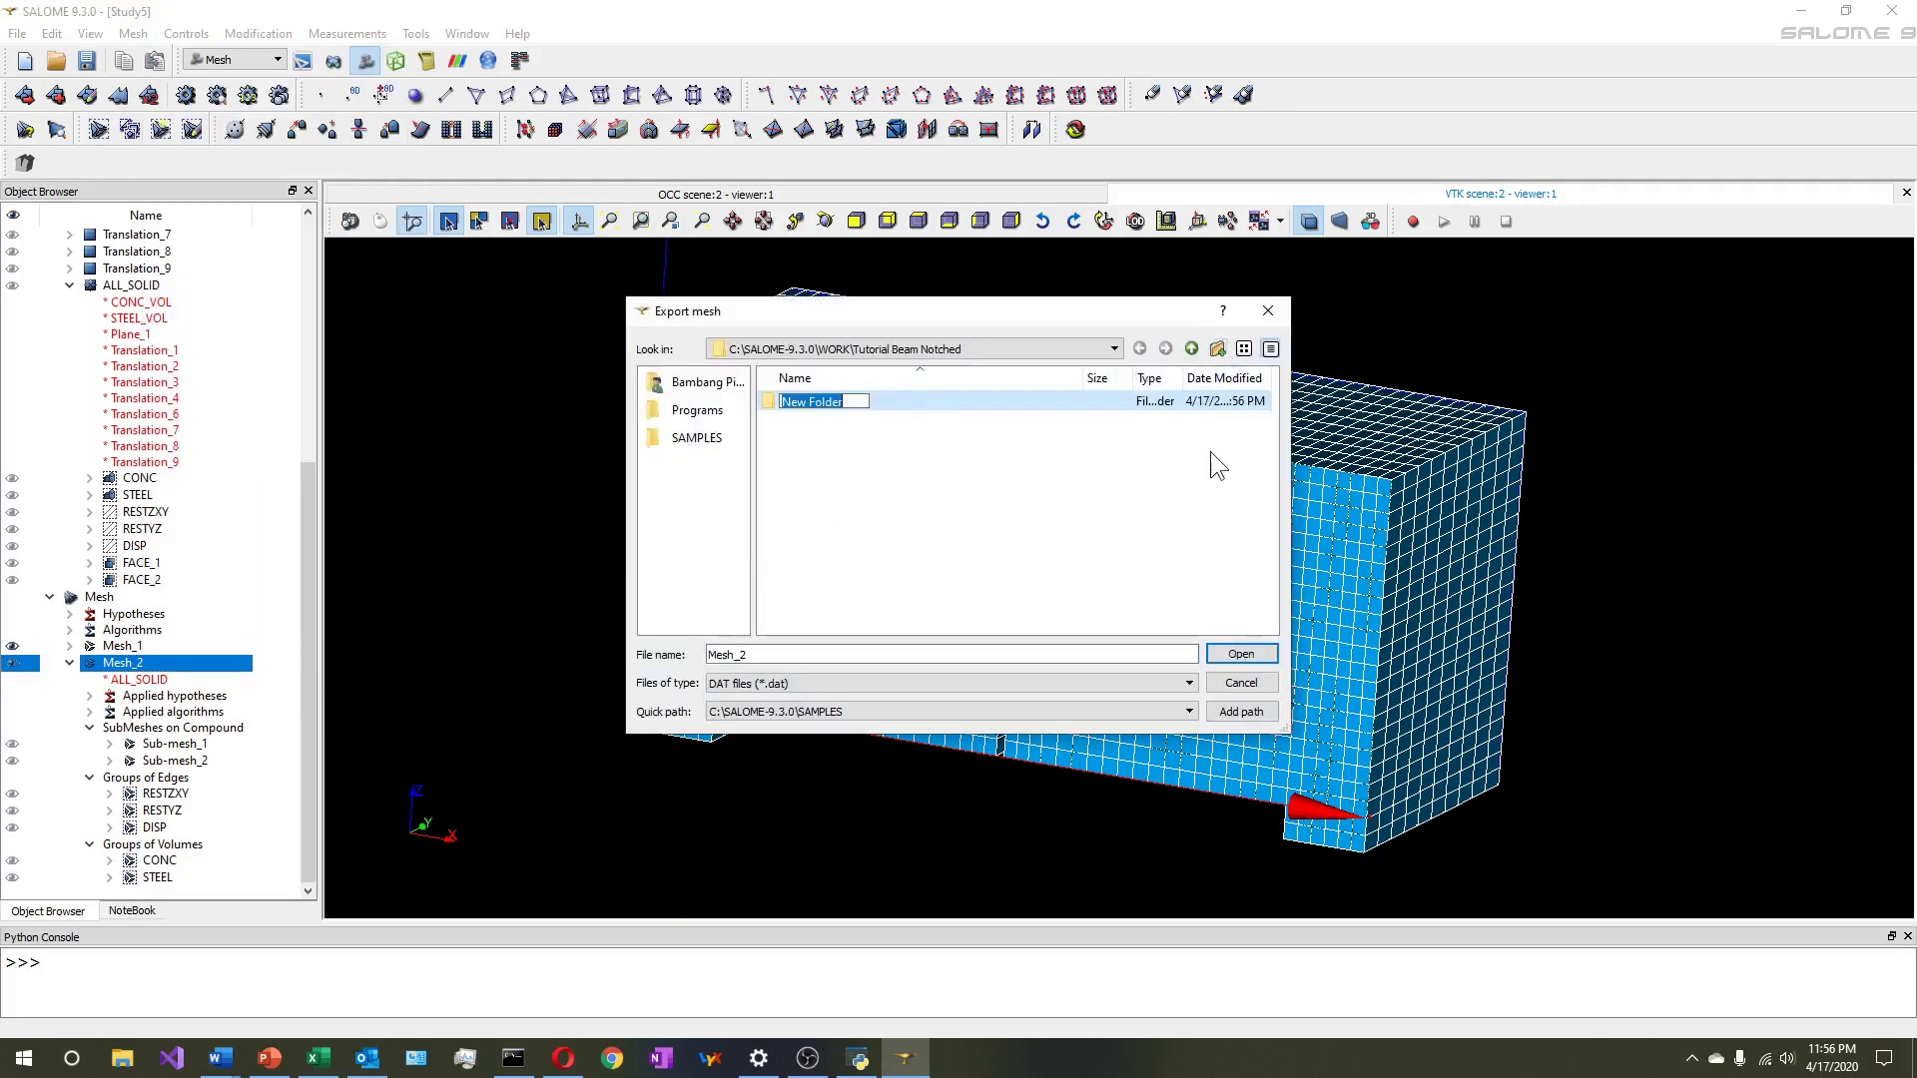
pyautogui.write('DATA')
pyautogui.press('Return')
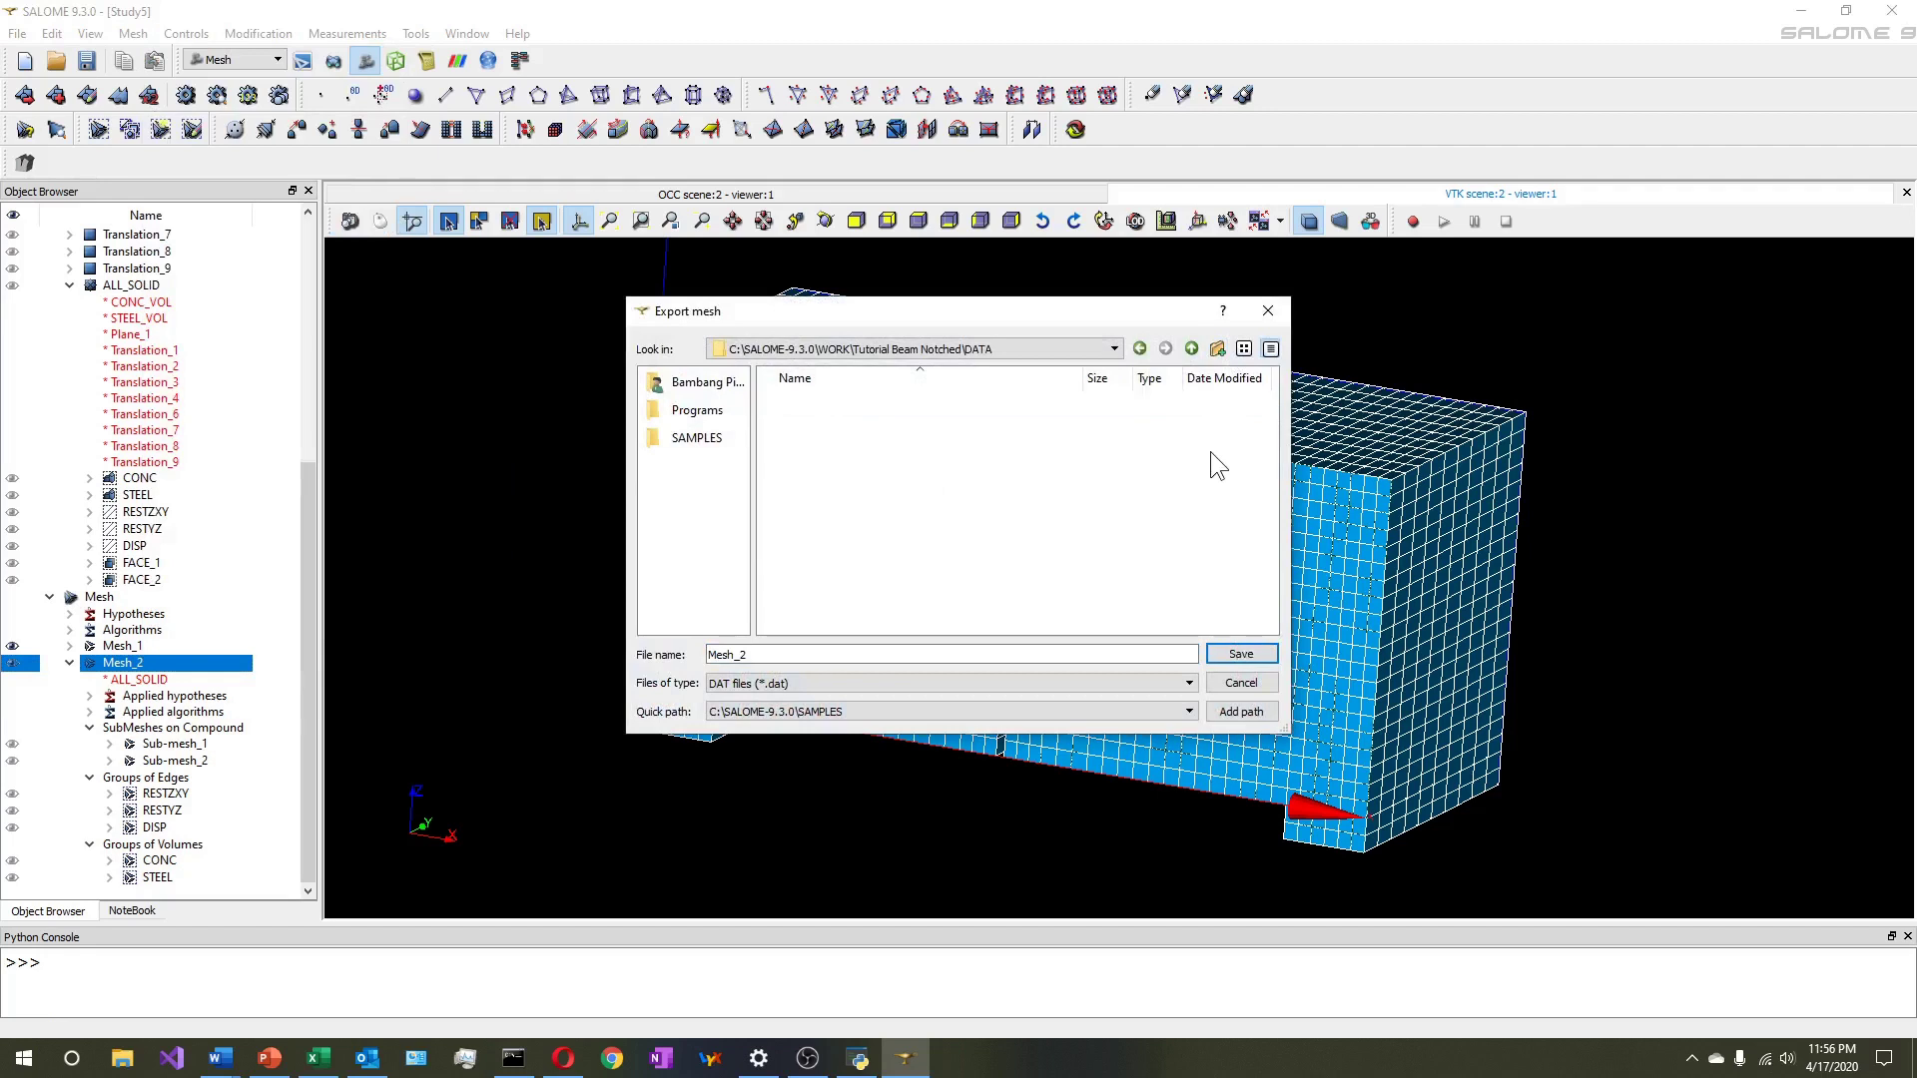
pyautogui.click(1230, 655)
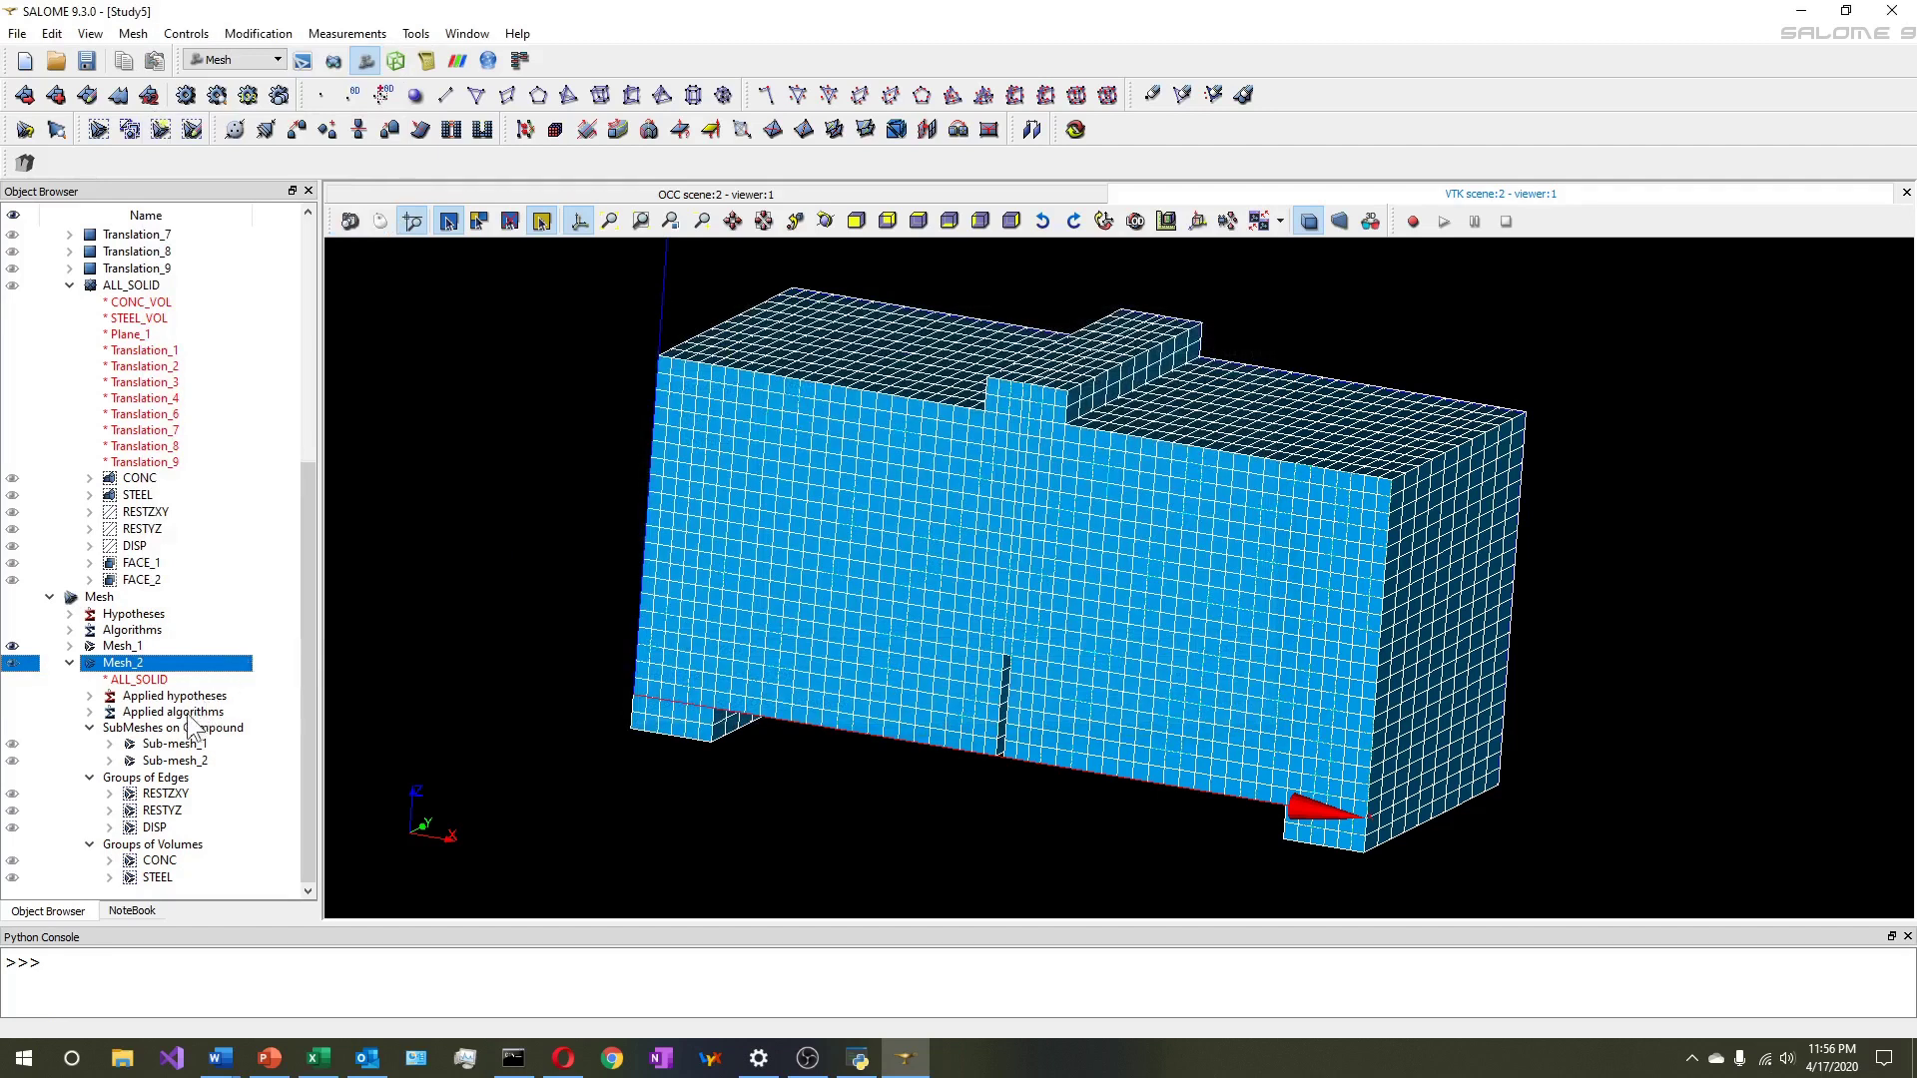
# Export the volume groups CONC and STEEL as separate DAT files into the DATA folder
pyautogui.rightClick(160, 861)
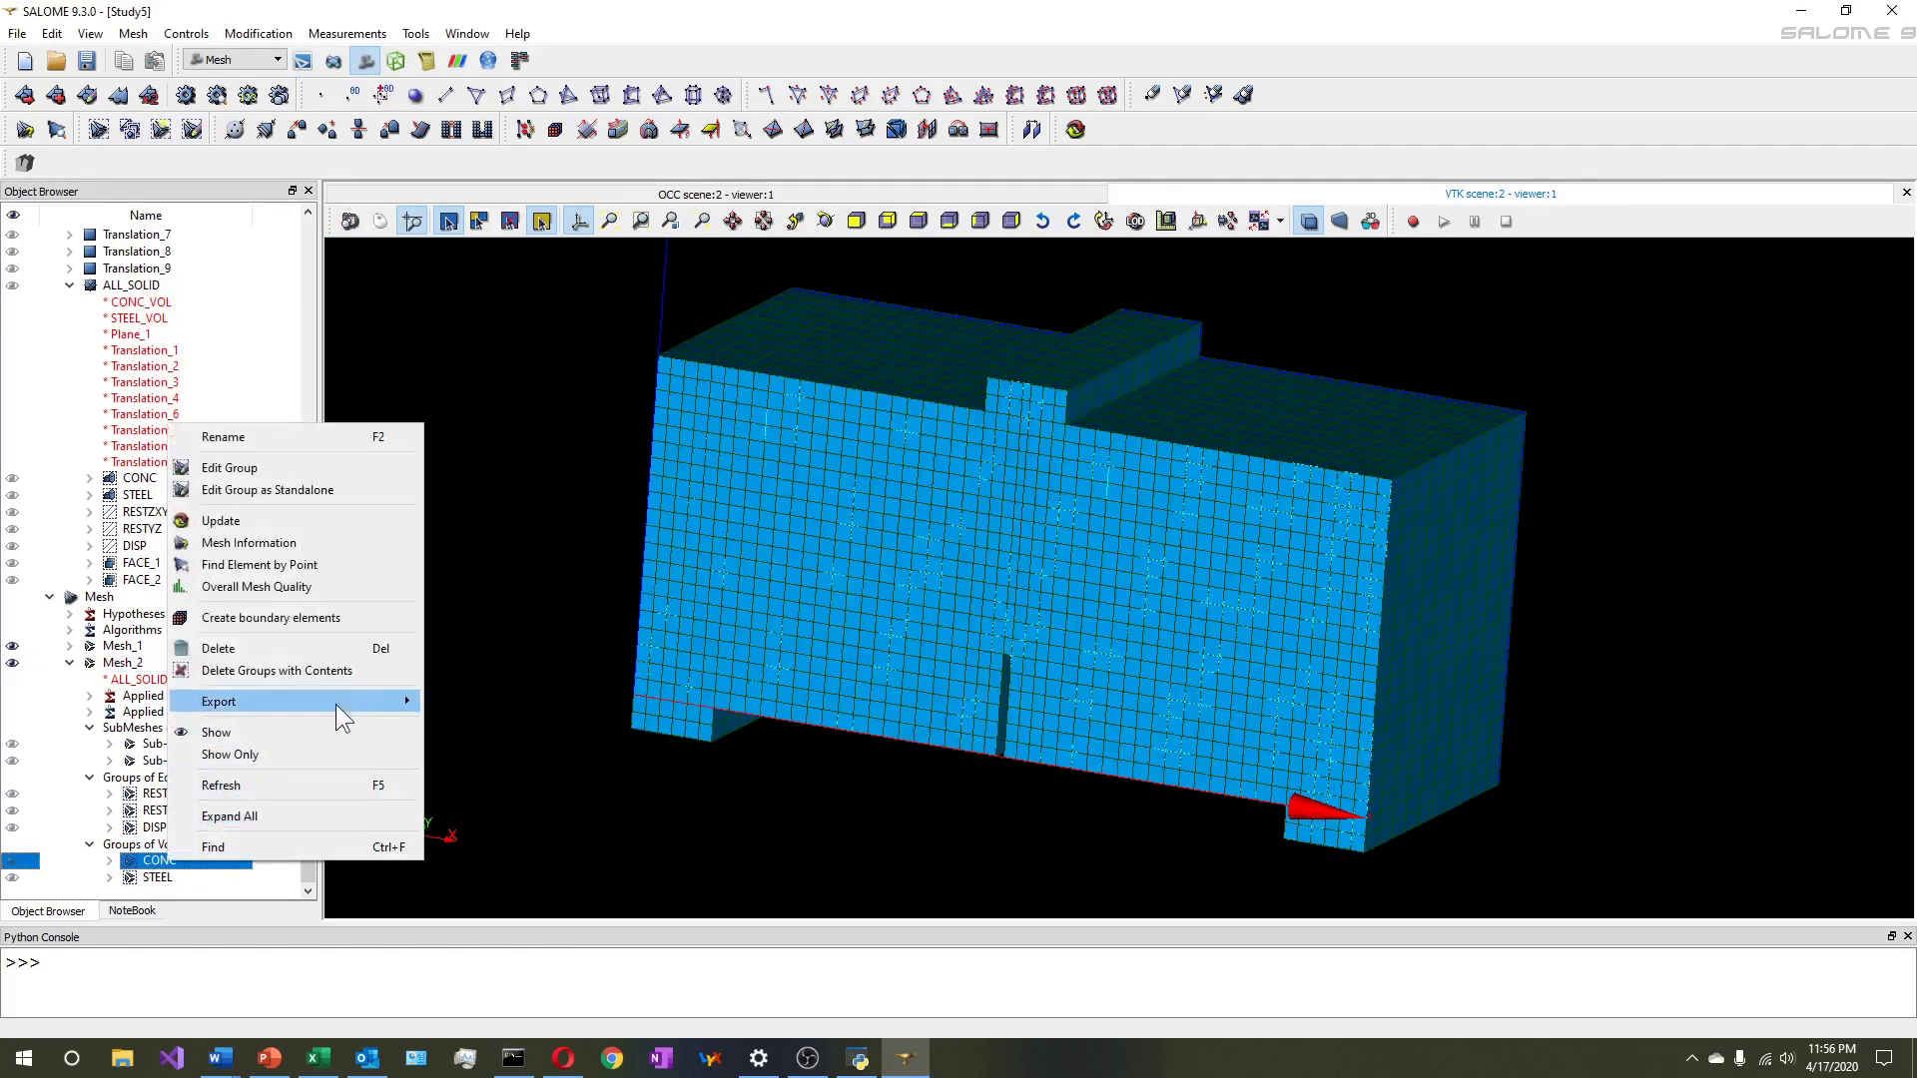
pyautogui.moveTo(335, 704)
pyautogui.click(470, 837)
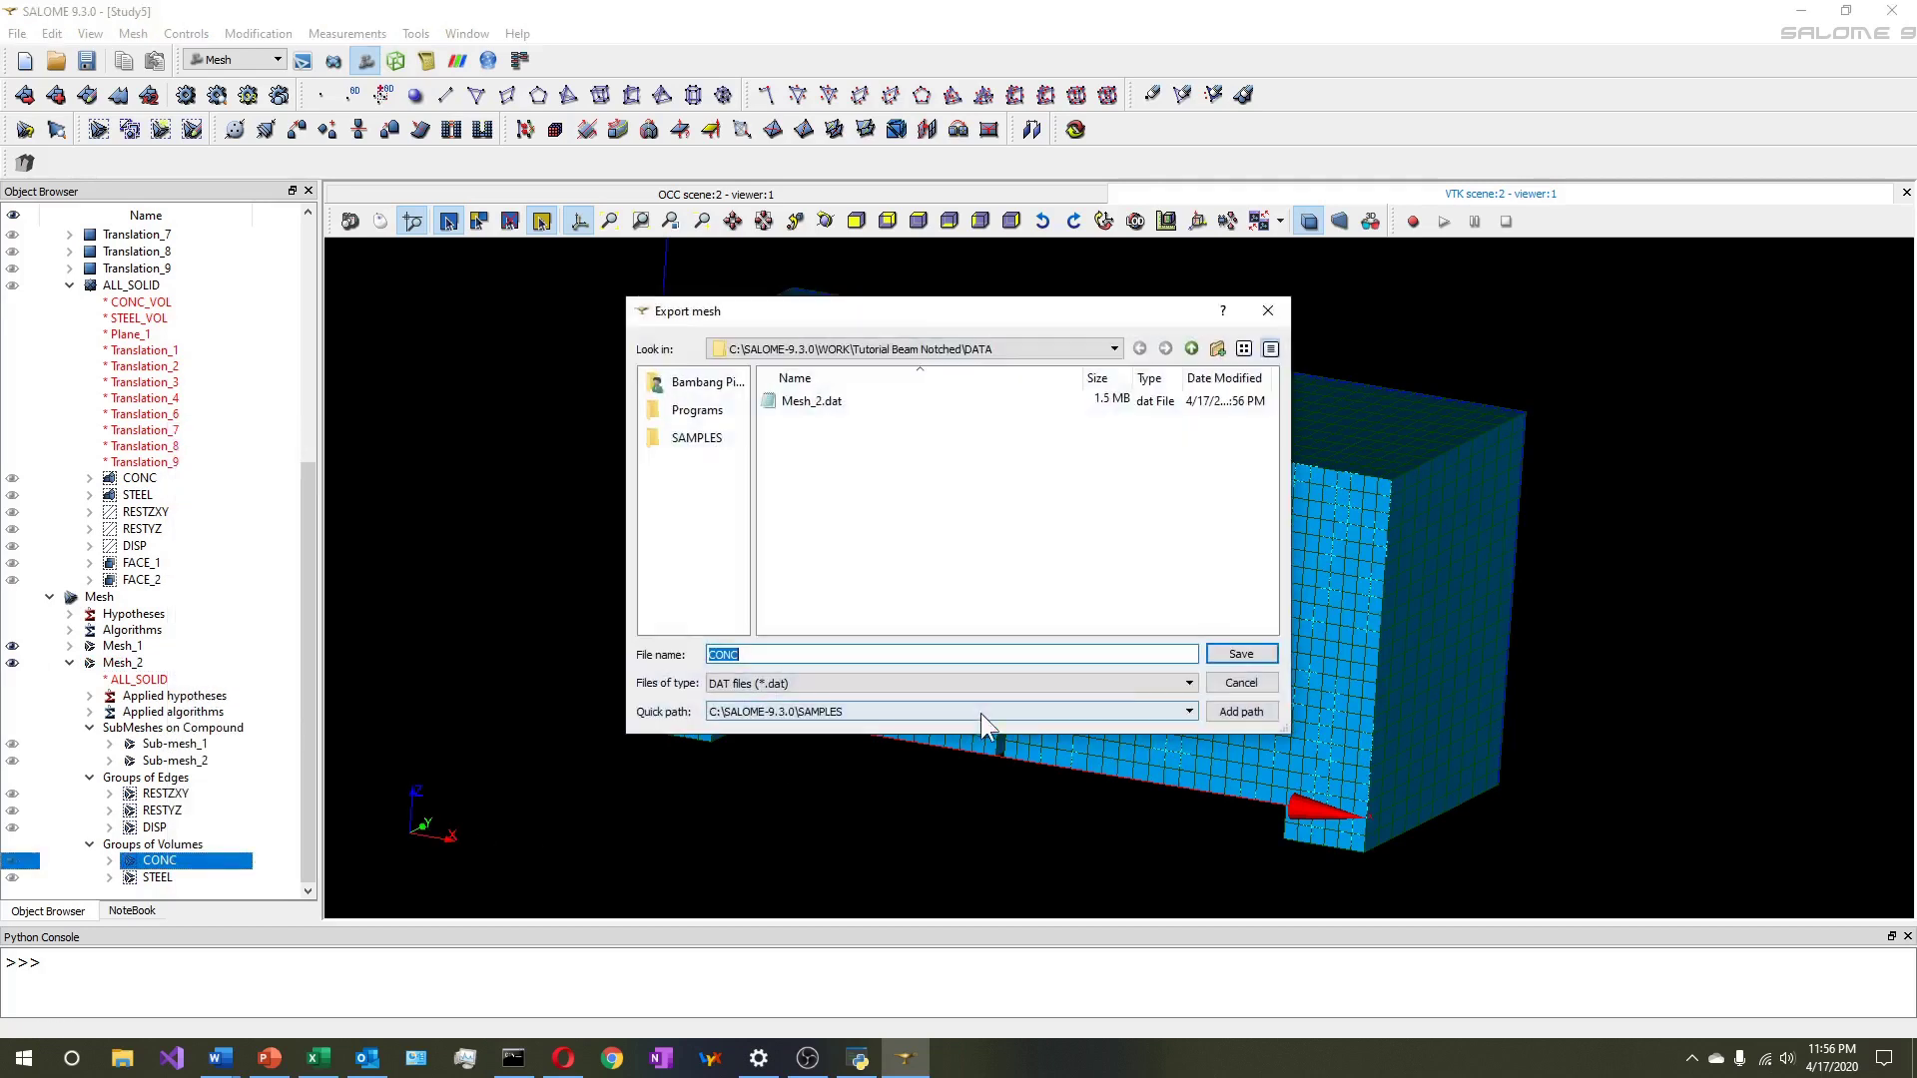
pyautogui.click(1269, 654)
pyautogui.rightClick(158, 877)
pyautogui.moveTo(302, 717)
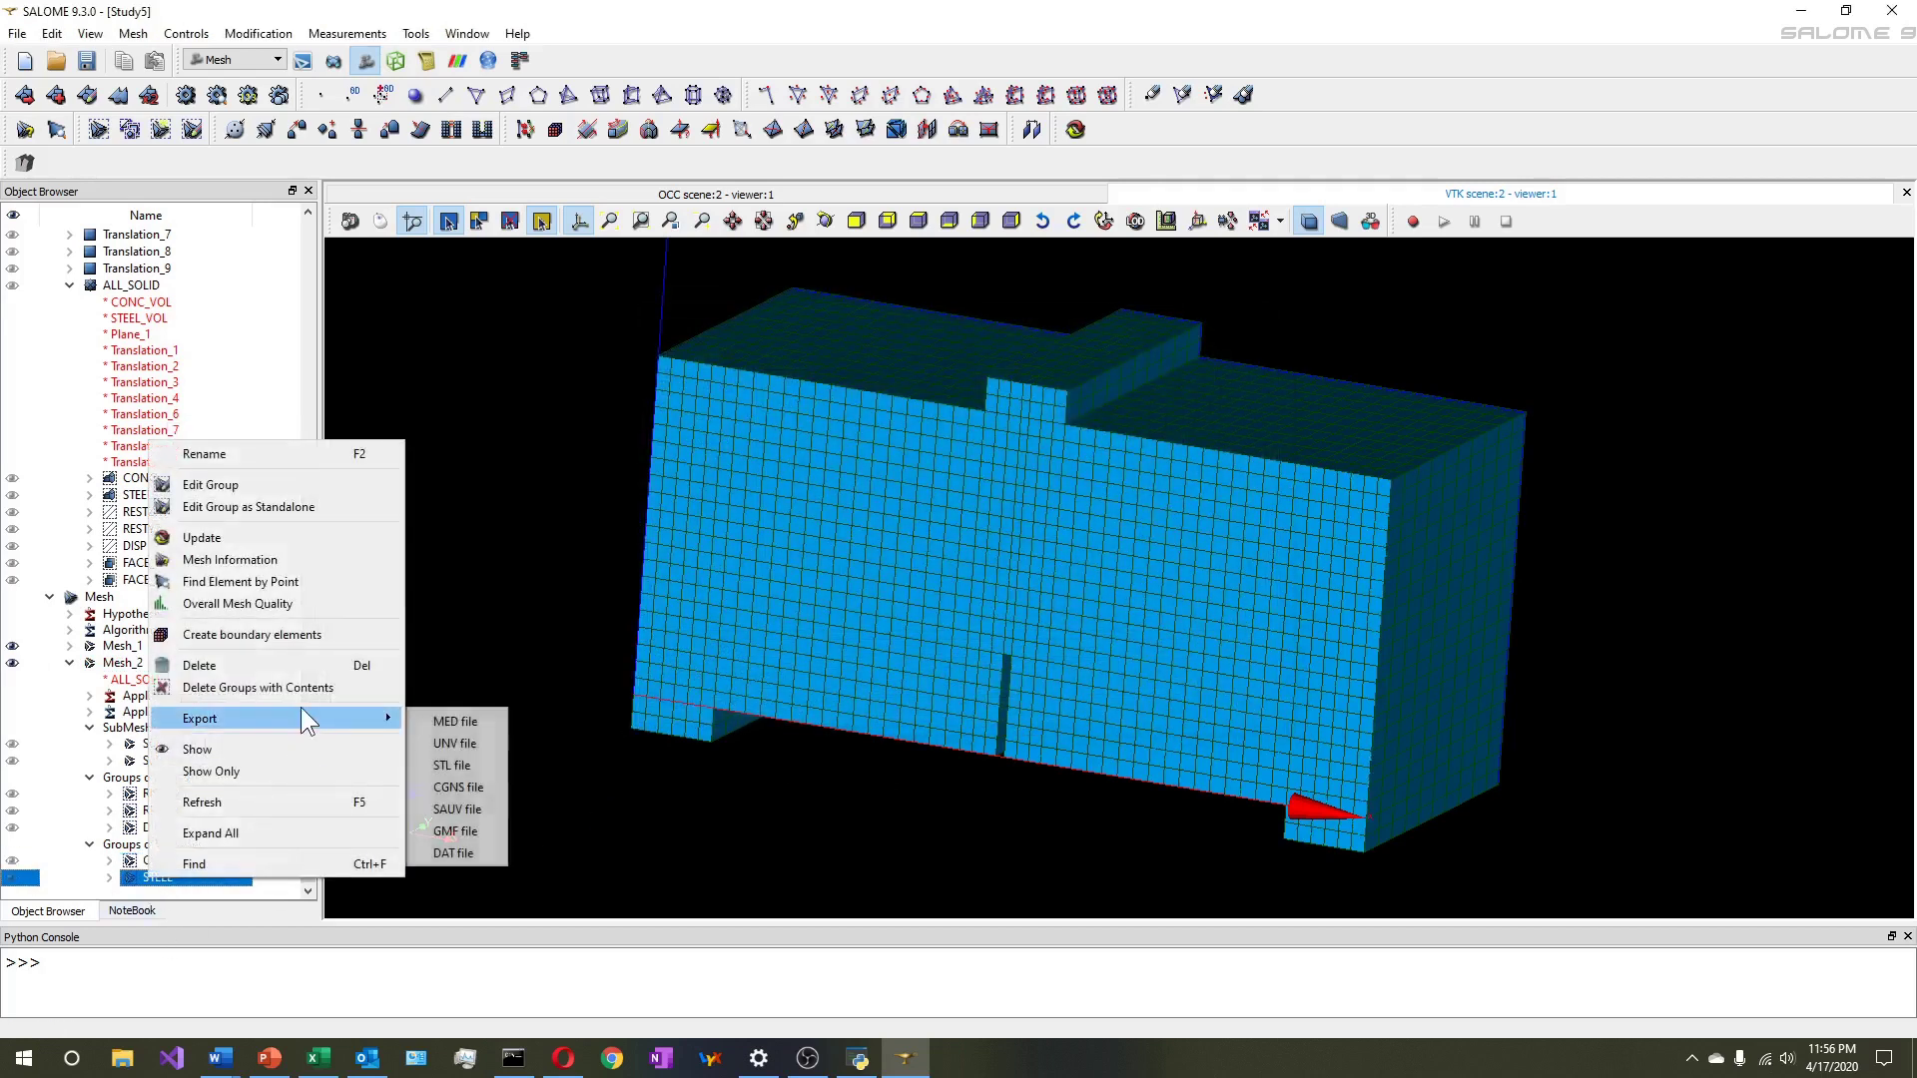
pyautogui.click(452, 851)
pyautogui.click(1228, 645)
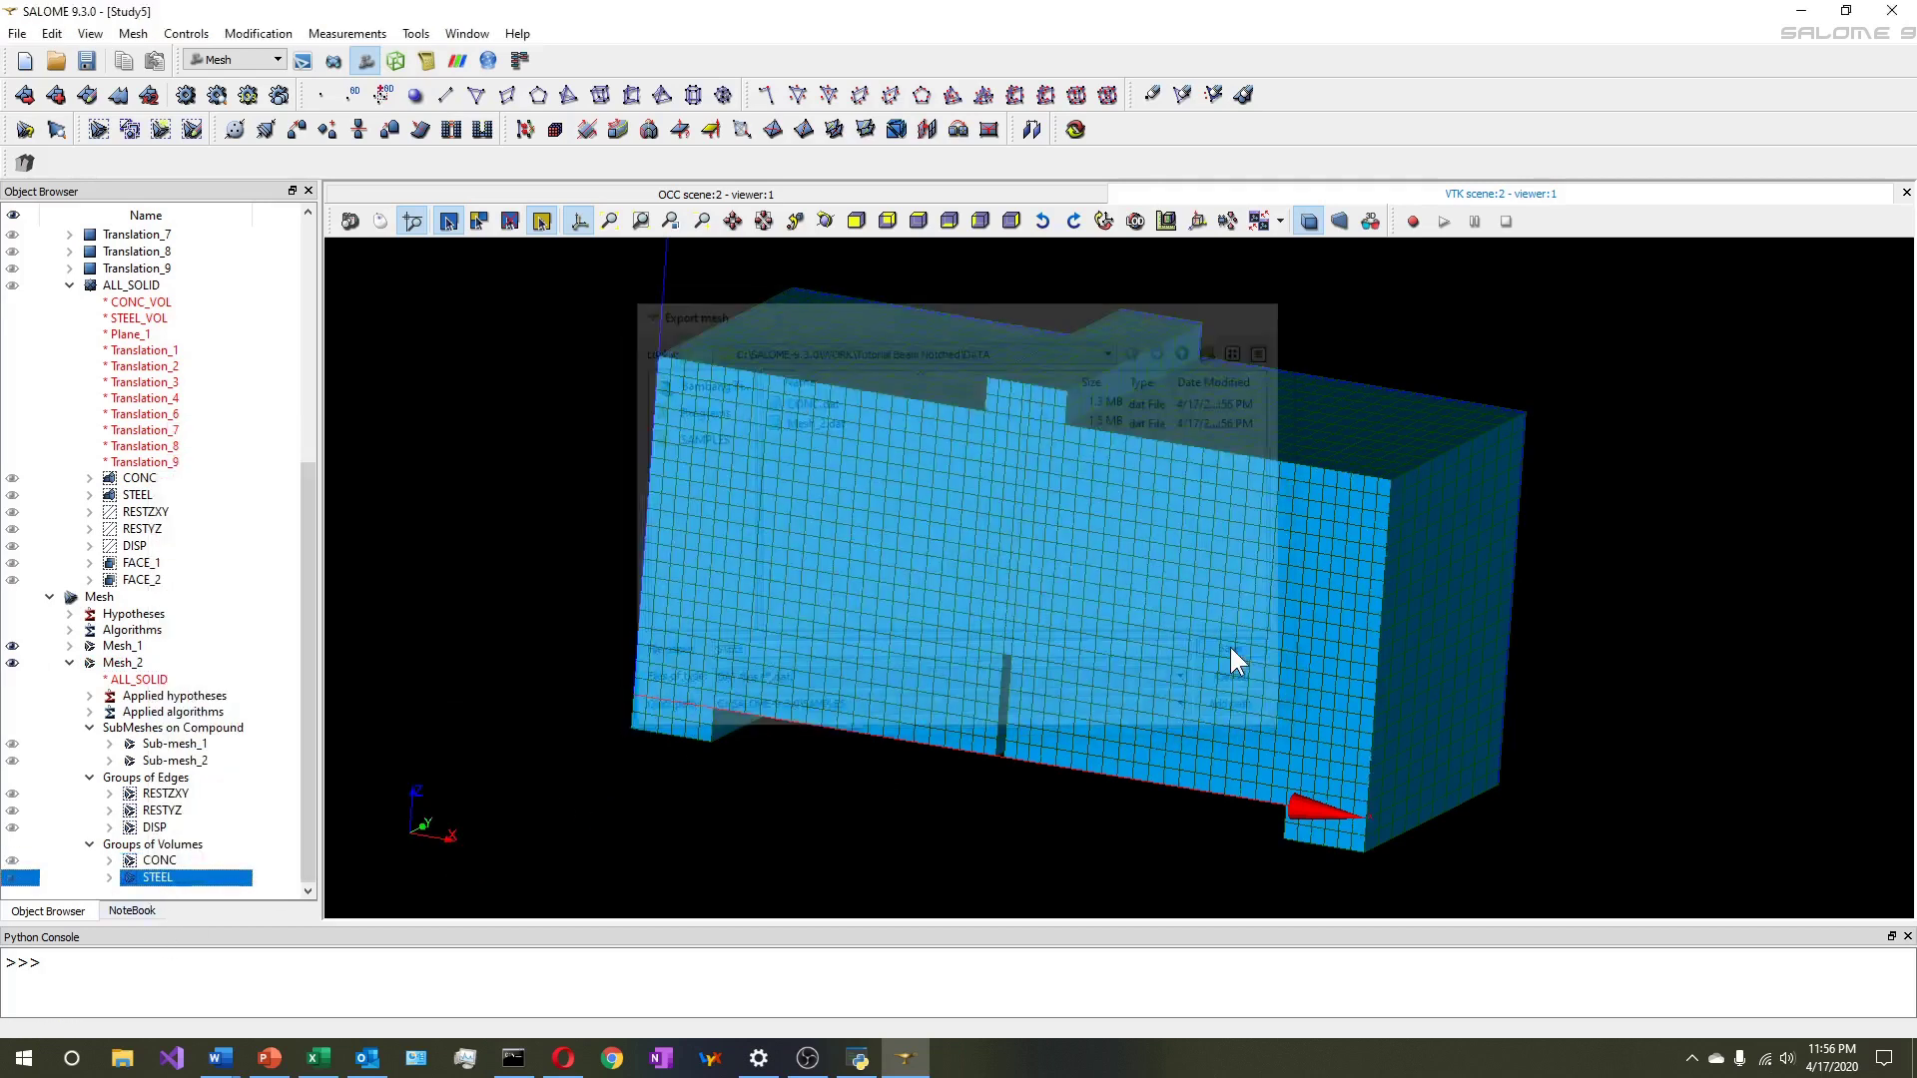
# Export the edge groups RESTZXY and RESTYZ as separate DAT files into the DATA folder
pyautogui.rightClick(183, 795)
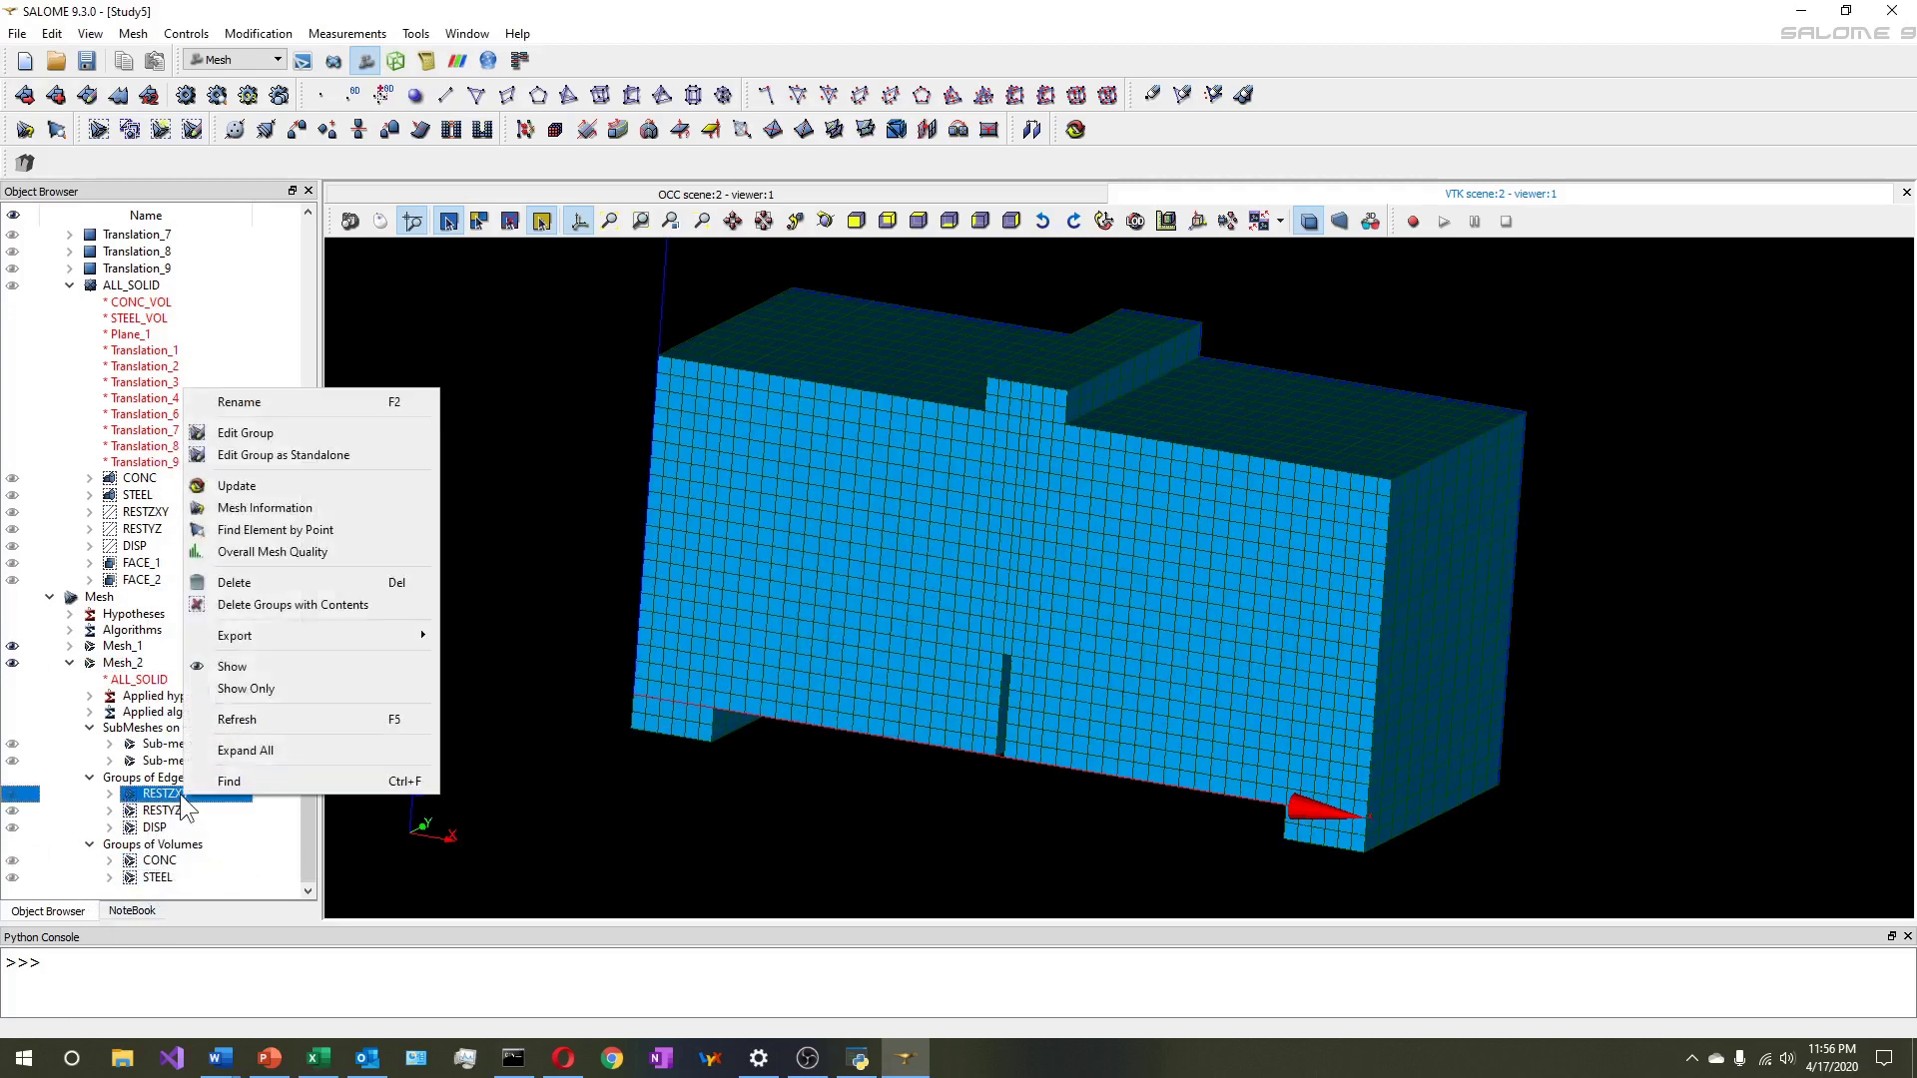
pyautogui.moveTo(338, 636)
pyautogui.click(504, 749)
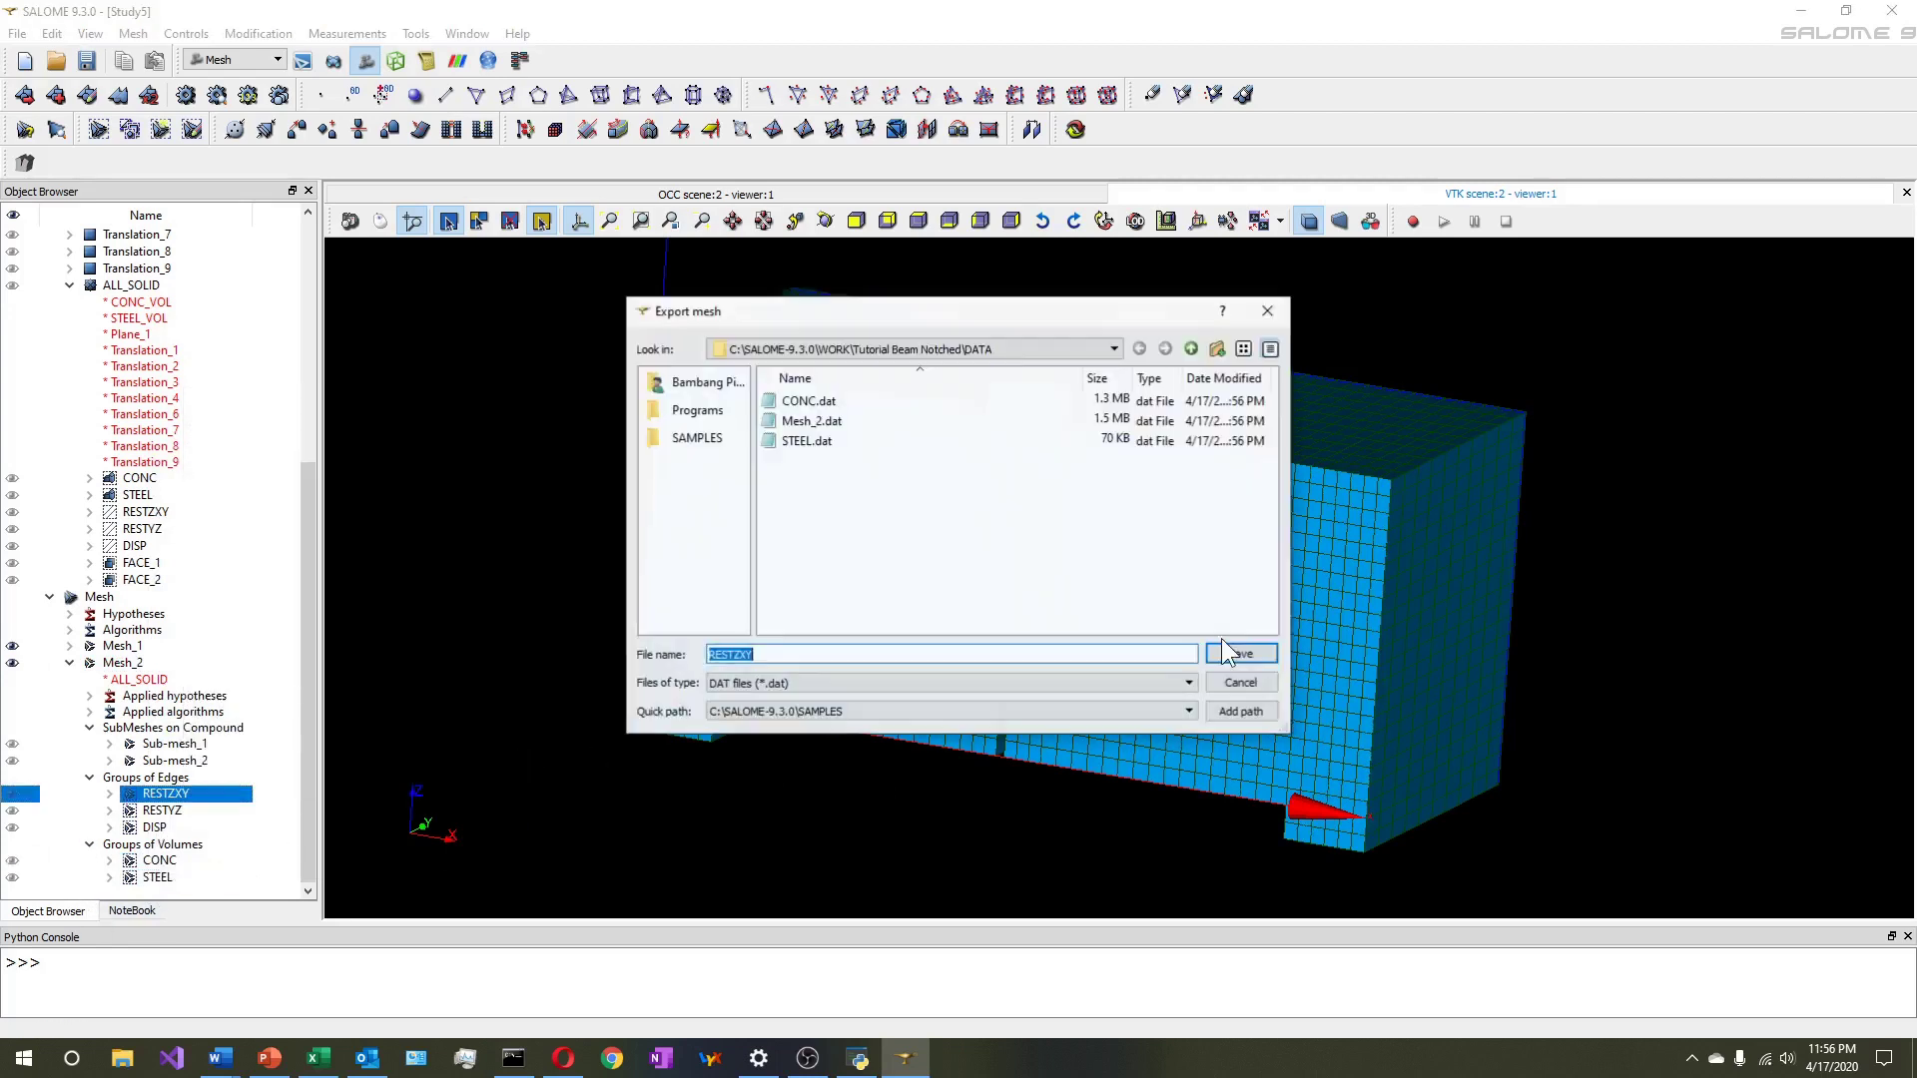
pyautogui.click(1226, 654)
pyautogui.rightClick(148, 810)
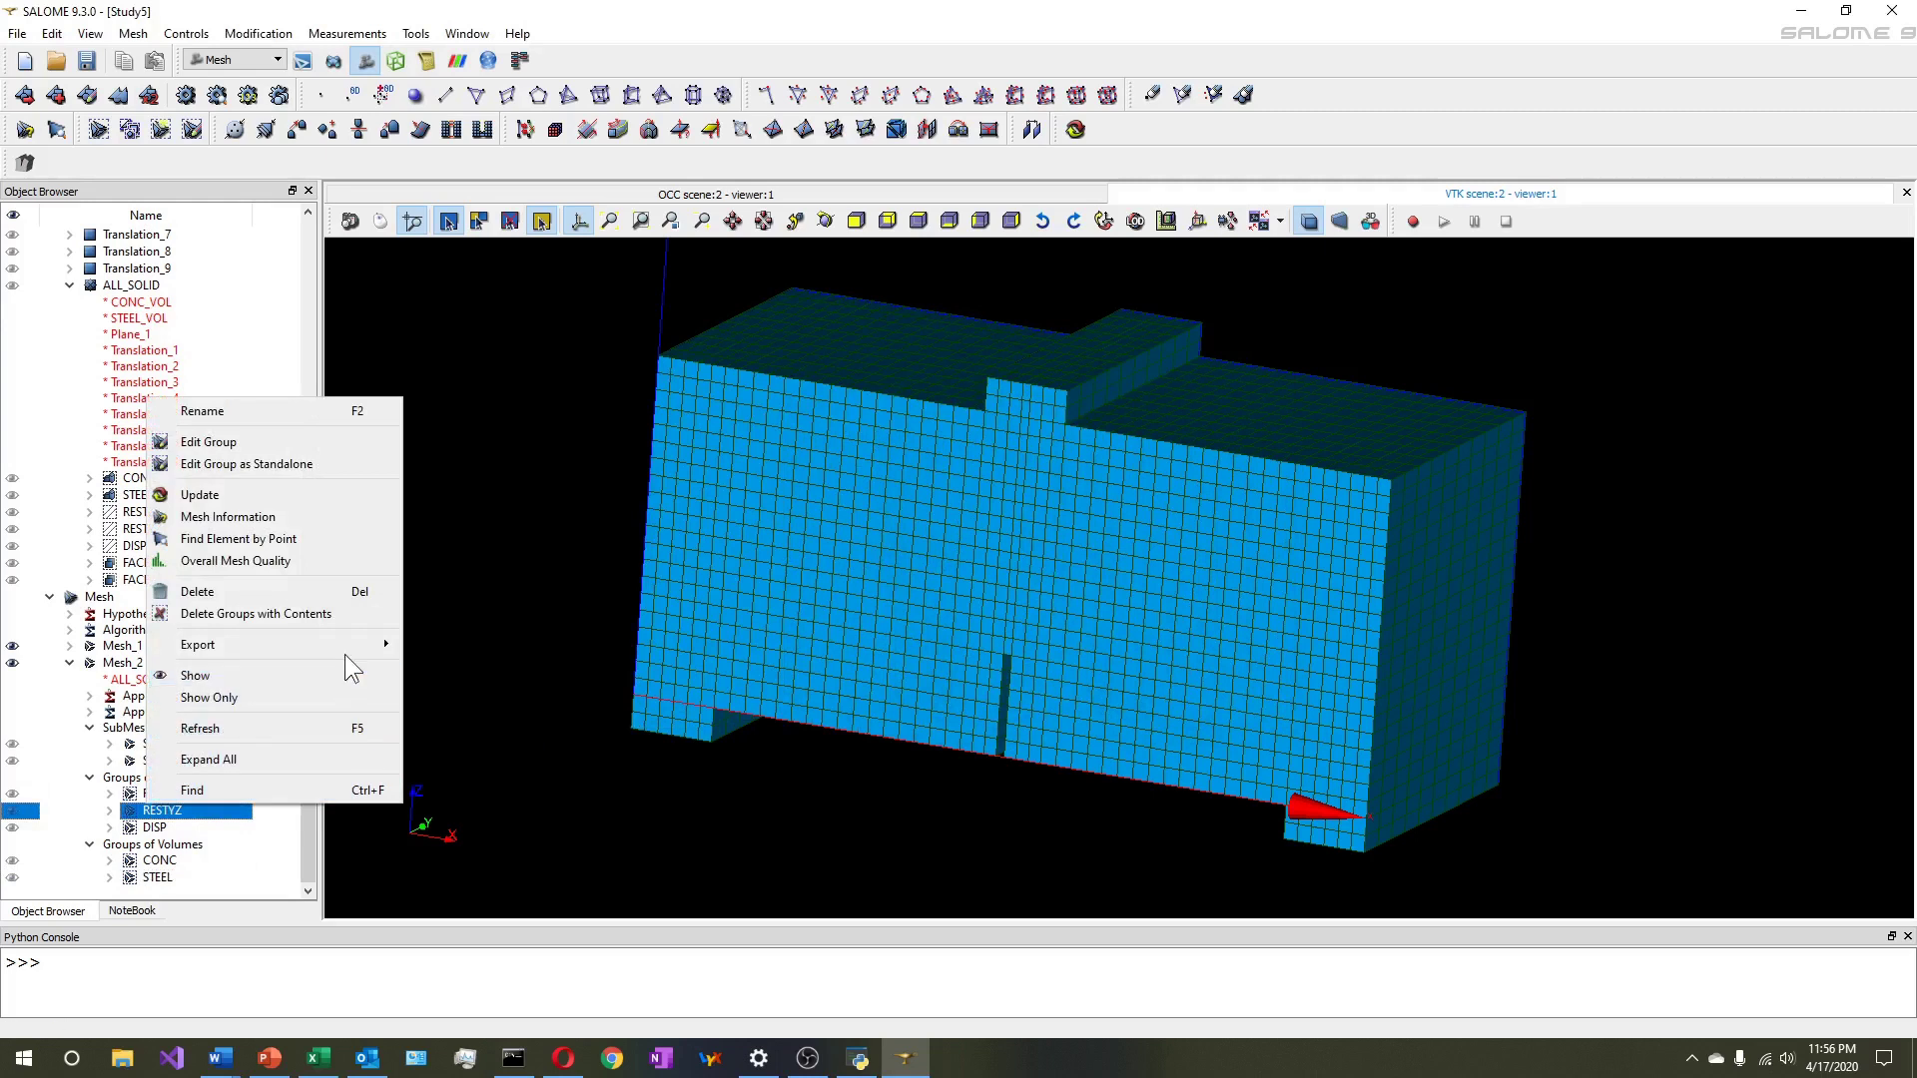
pyautogui.moveTo(339, 645)
pyautogui.click(463, 767)
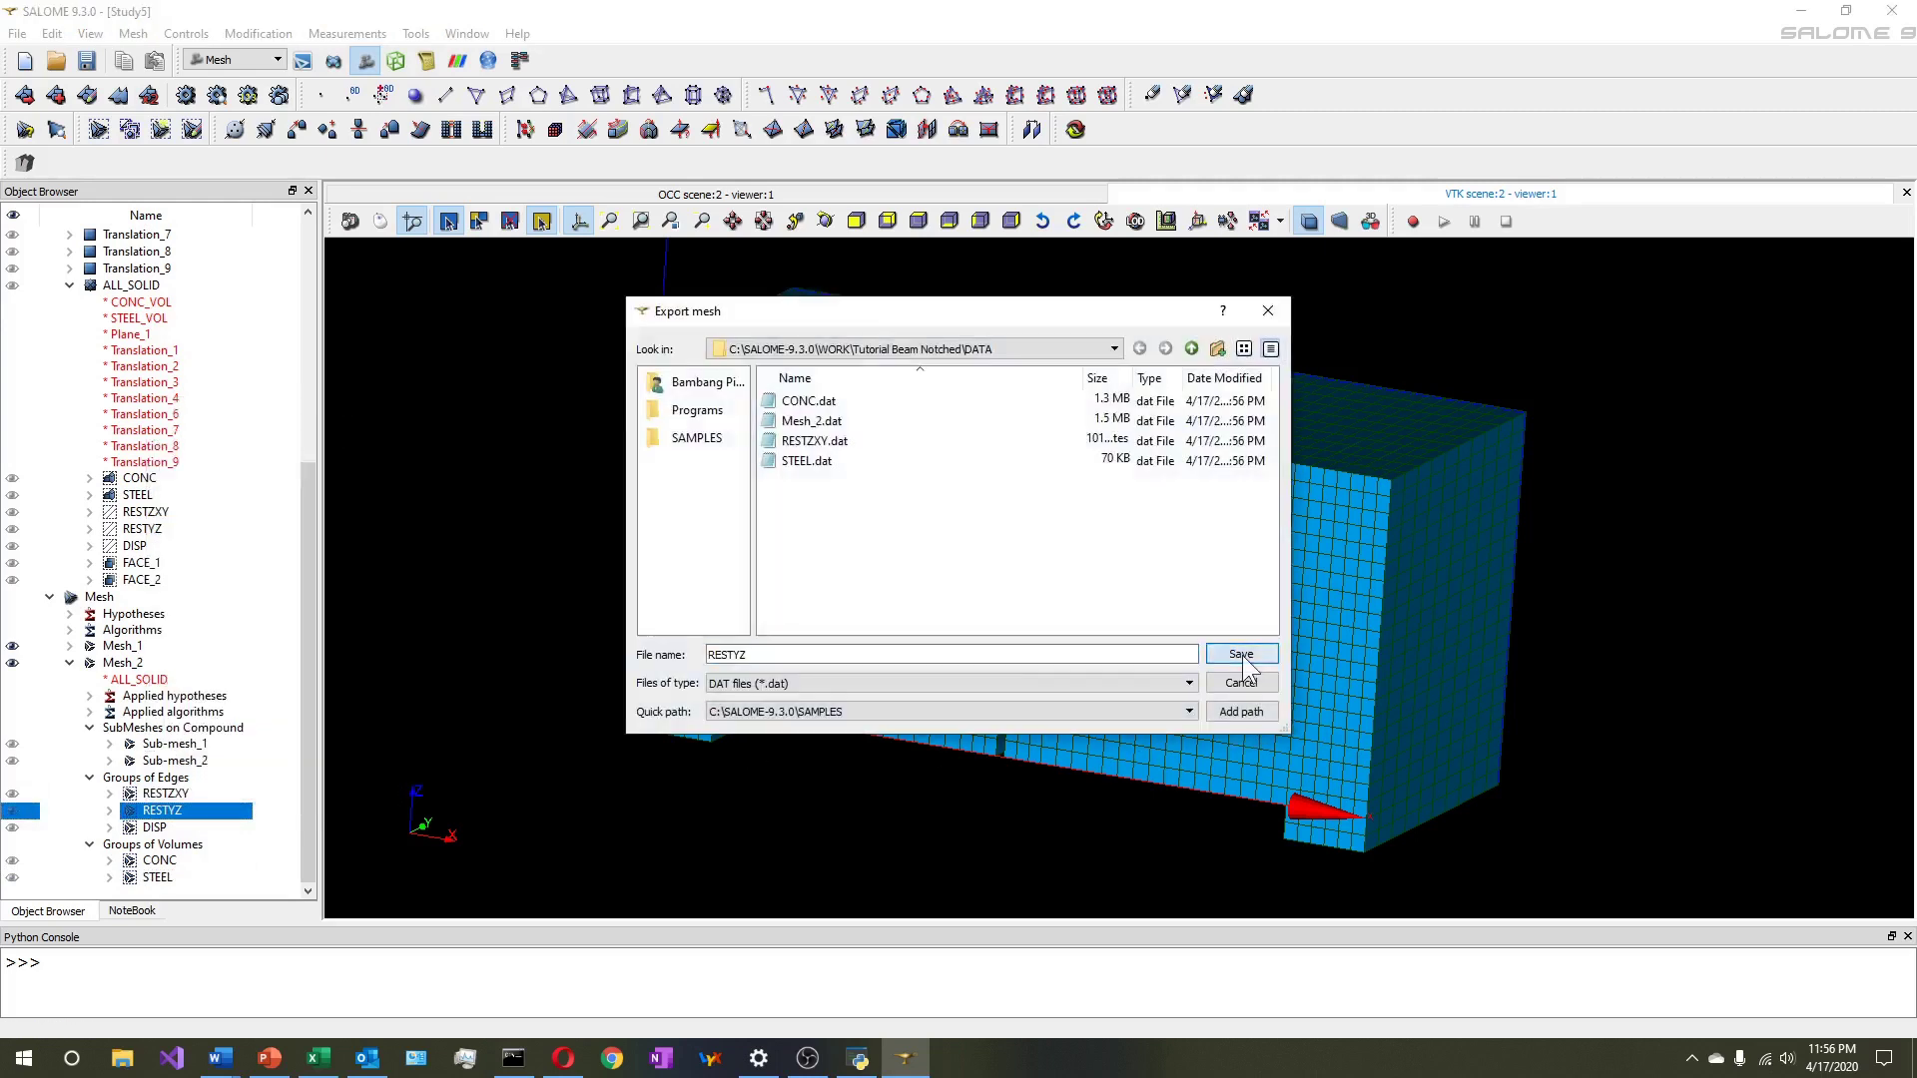
pyautogui.click(1236, 651)
# Export the edge group DISP as a DAT file into the DATA folder and clear the selection
pyautogui.rightClick(161, 819)
pyautogui.rightClick(161, 826)
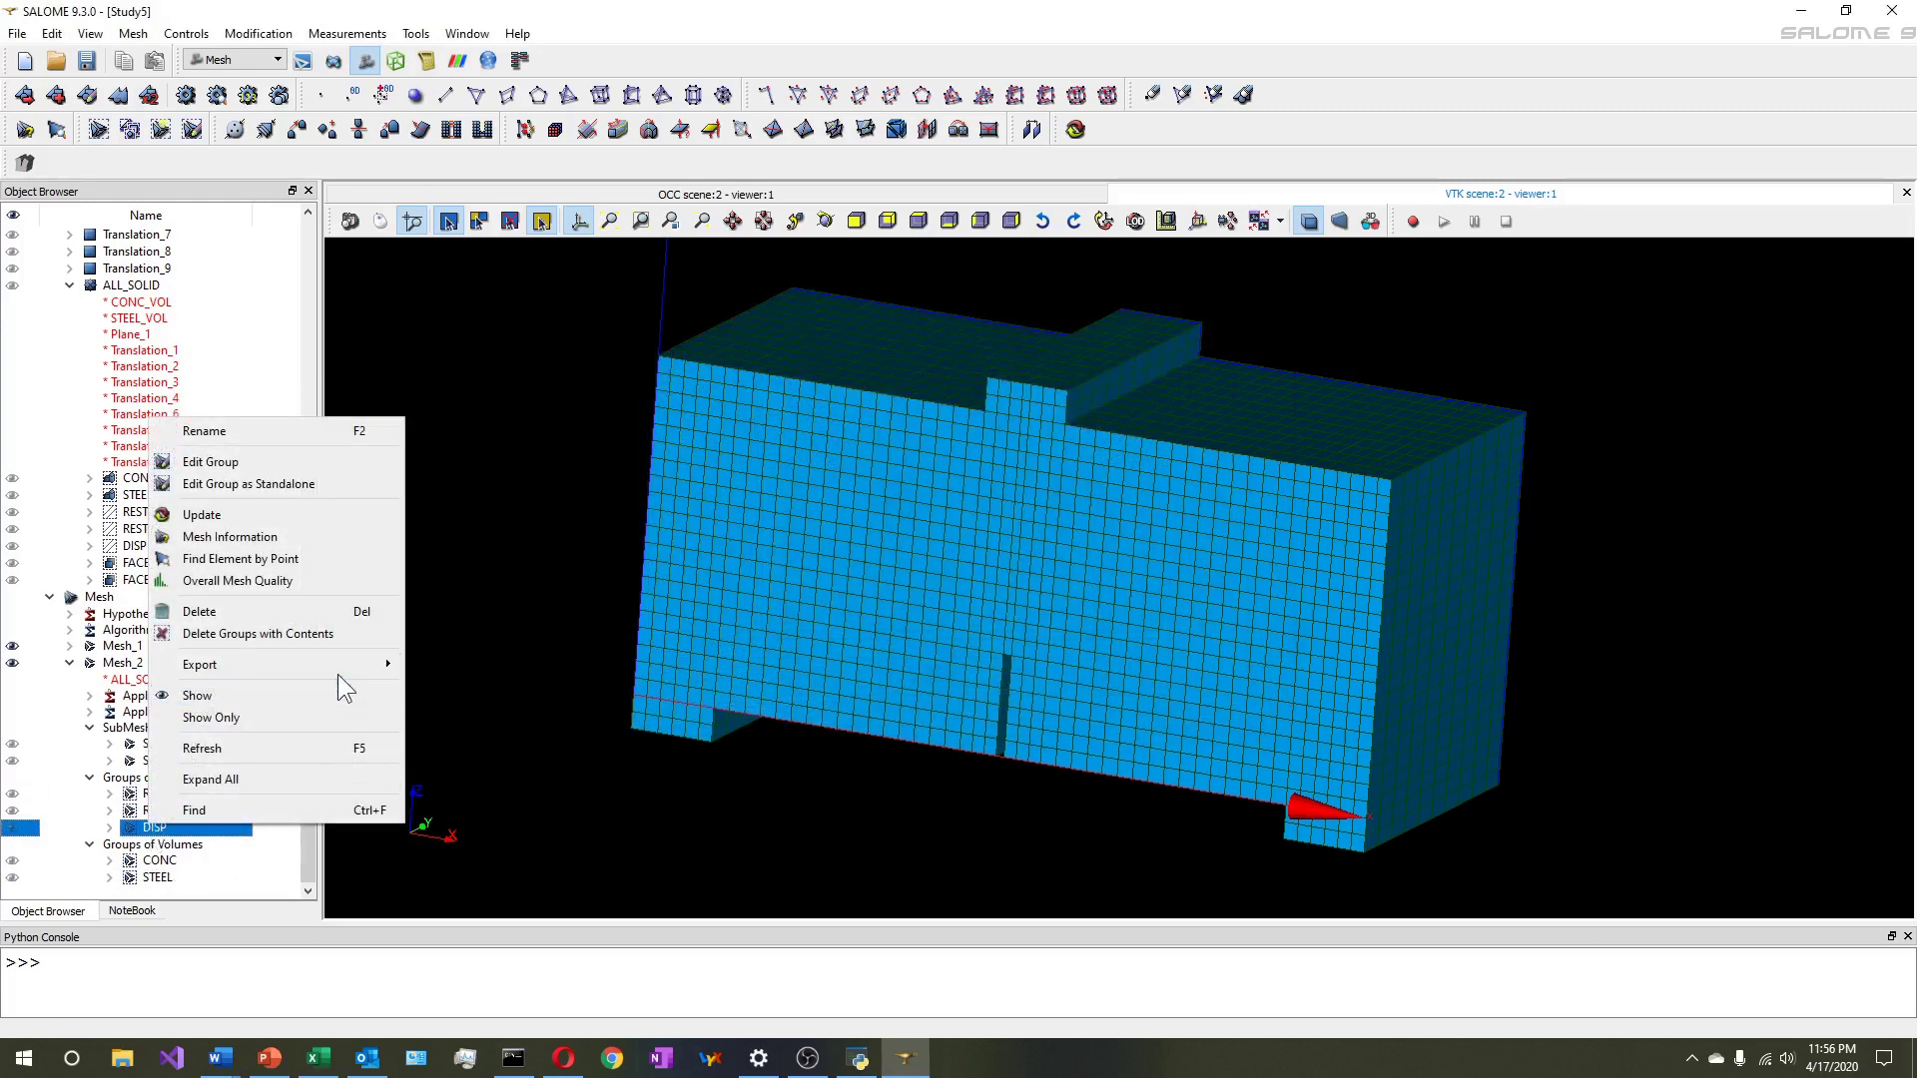
pyautogui.moveTo(340, 664)
pyautogui.click(462, 778)
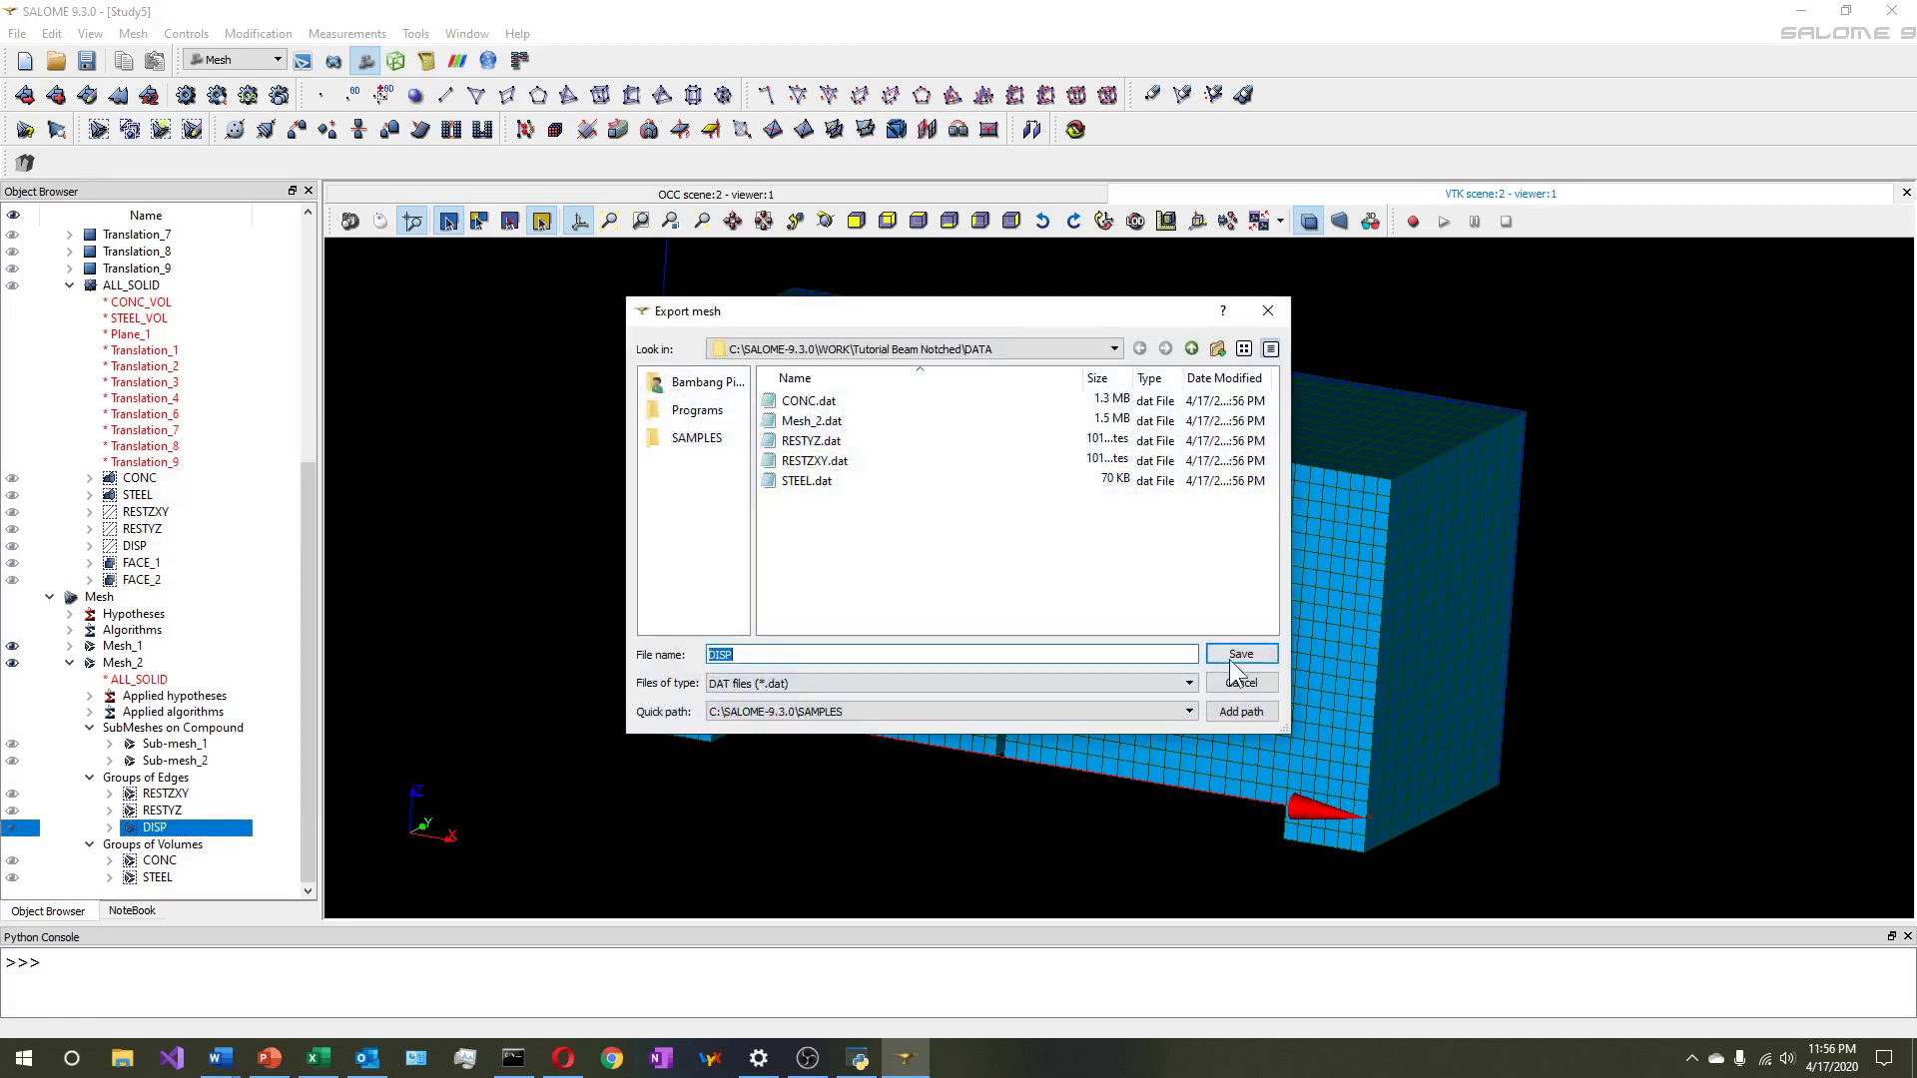
pyautogui.click(1235, 651)
pyautogui.click(795, 836)
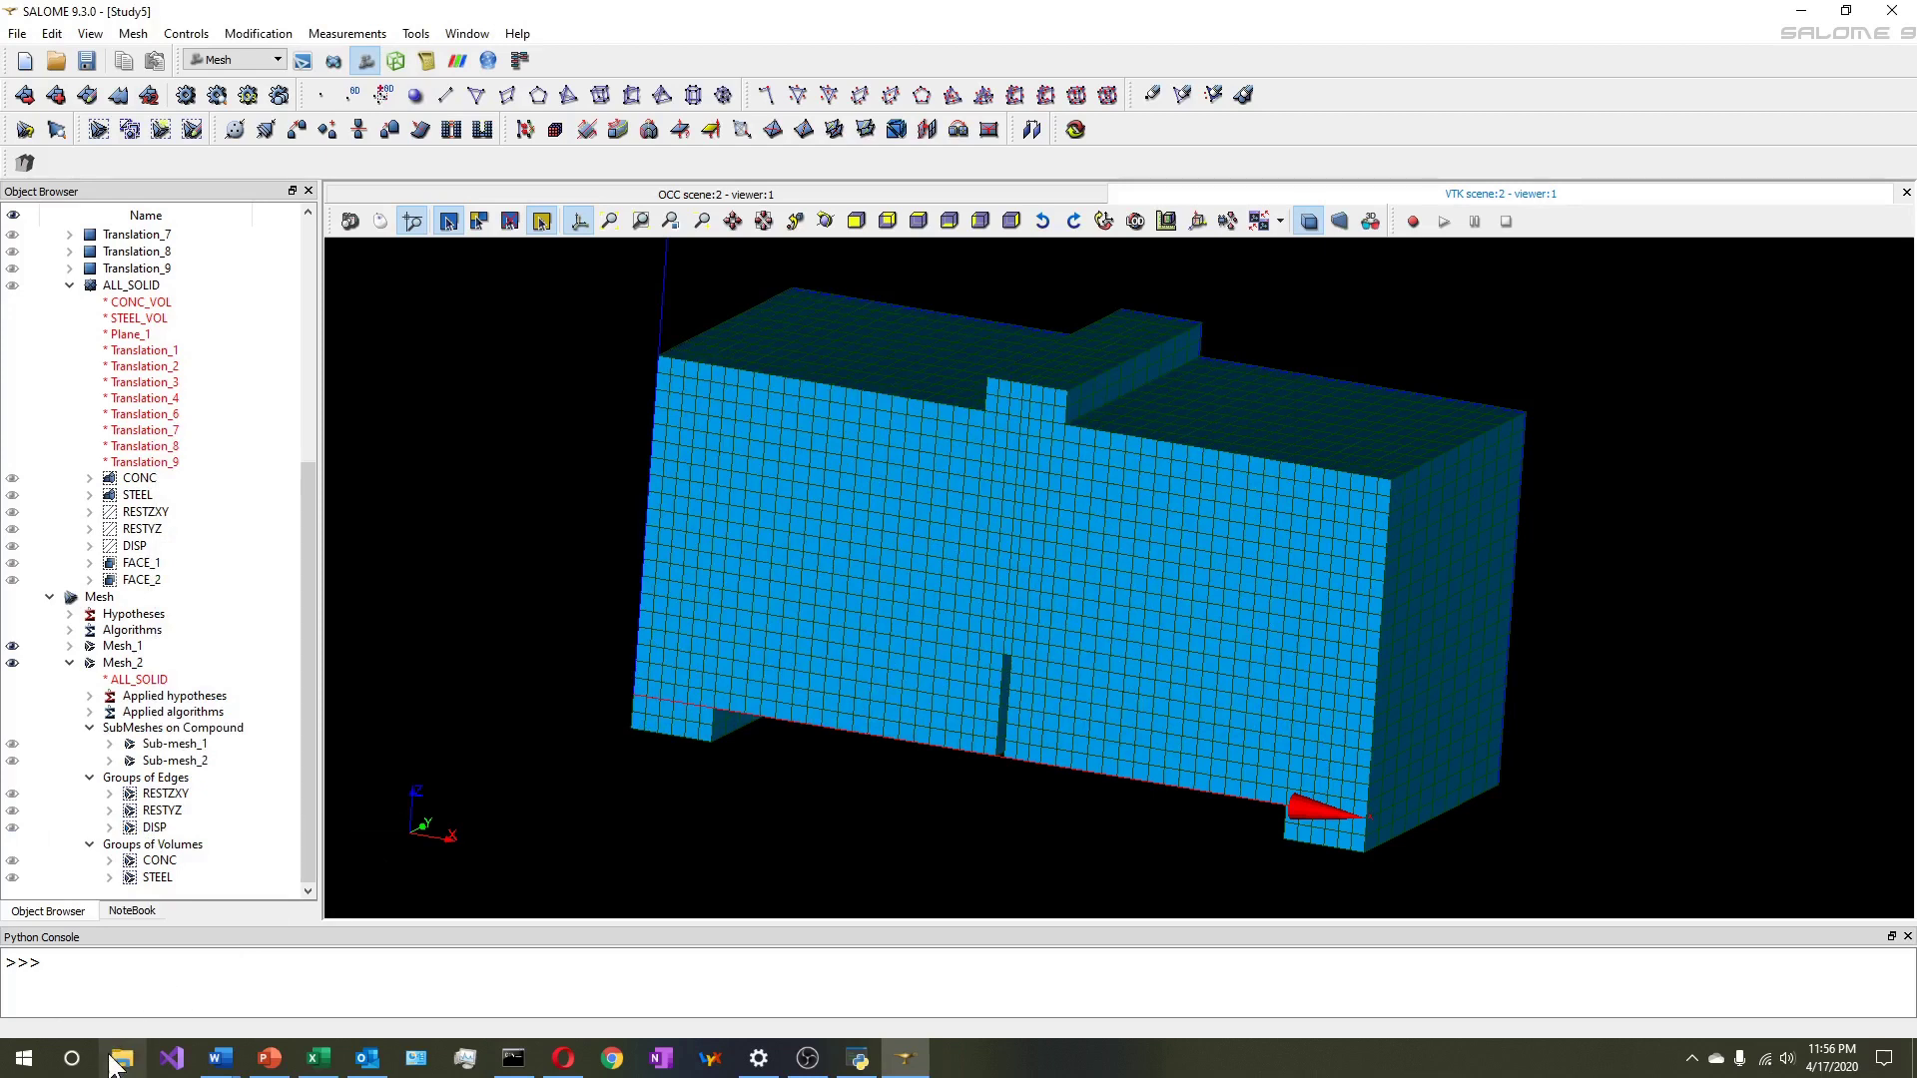
# Switch to File Explorer, open 3DV2.7.1_BEAM.xlsm from the MAKSUM folder and go to its 2ACOORD sheet
pyautogui.click(118, 1060)
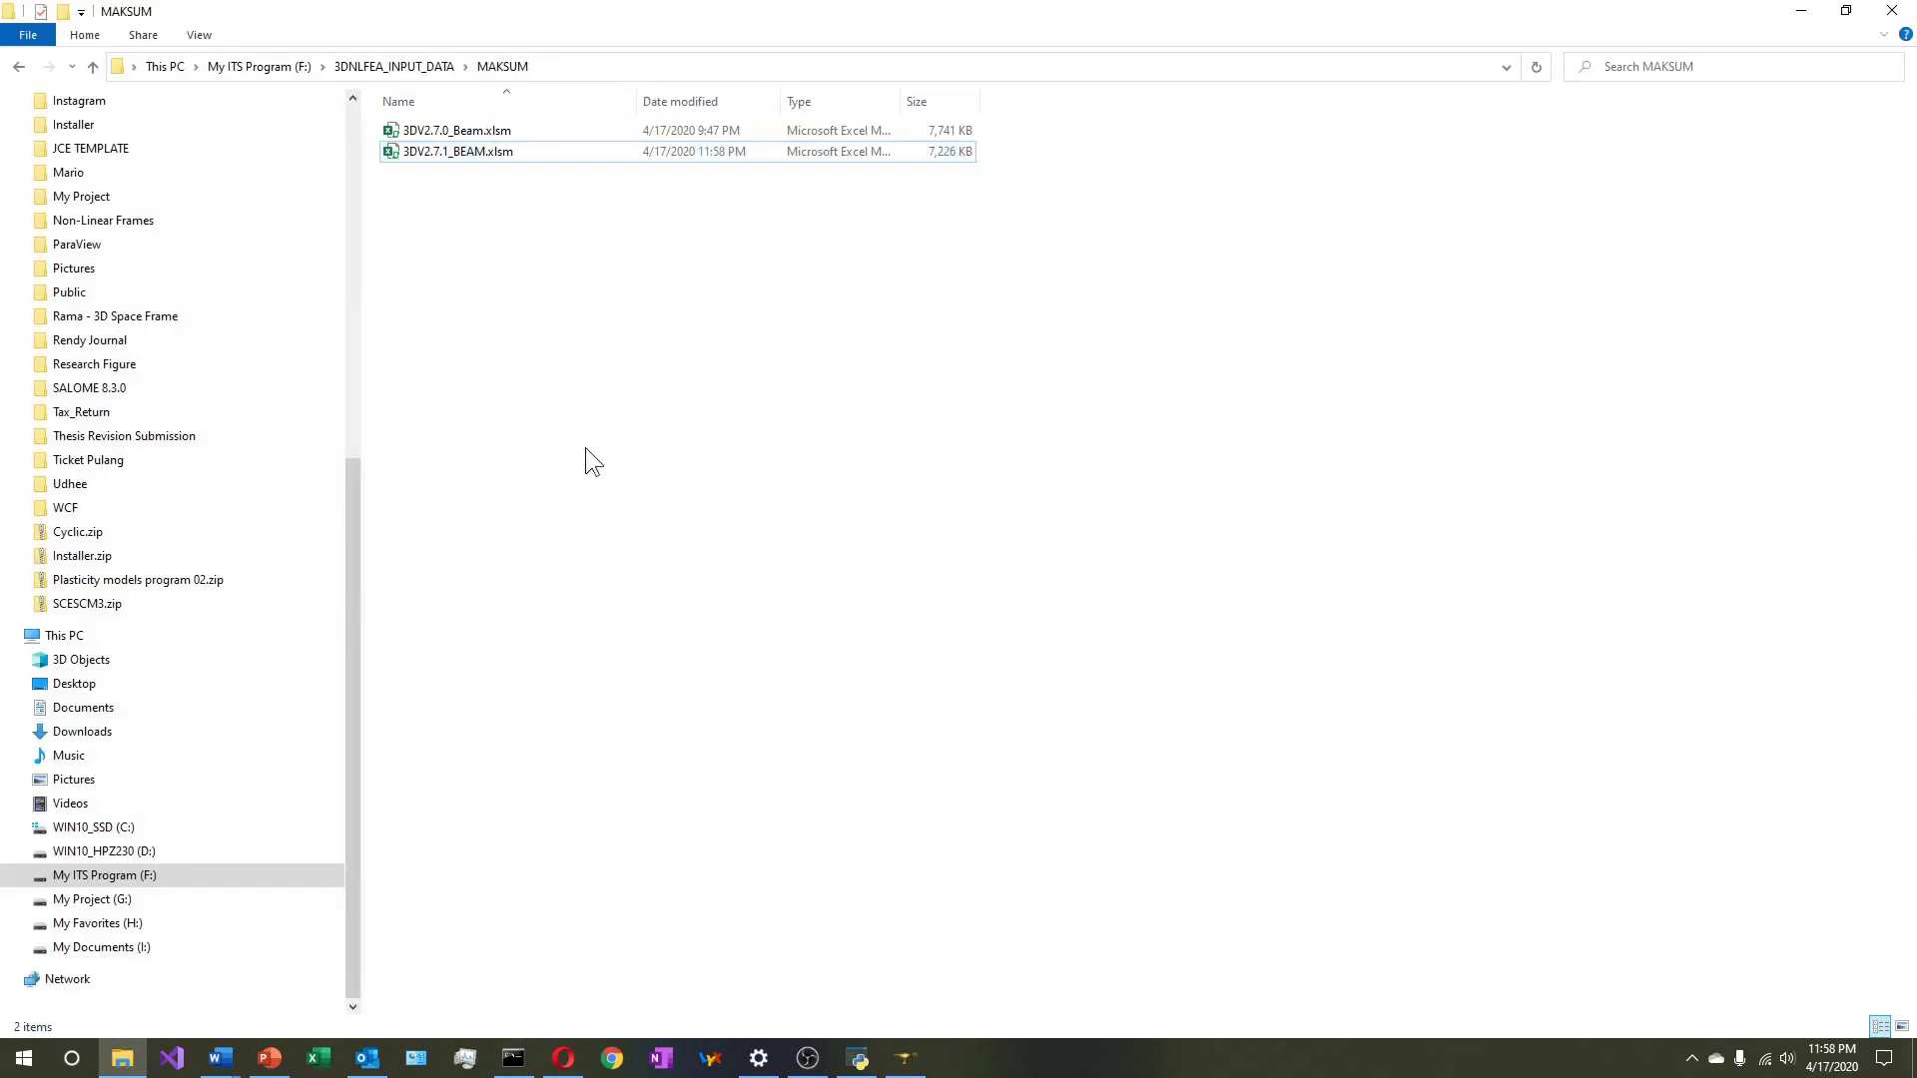
pyautogui.doubleClick(479, 154)
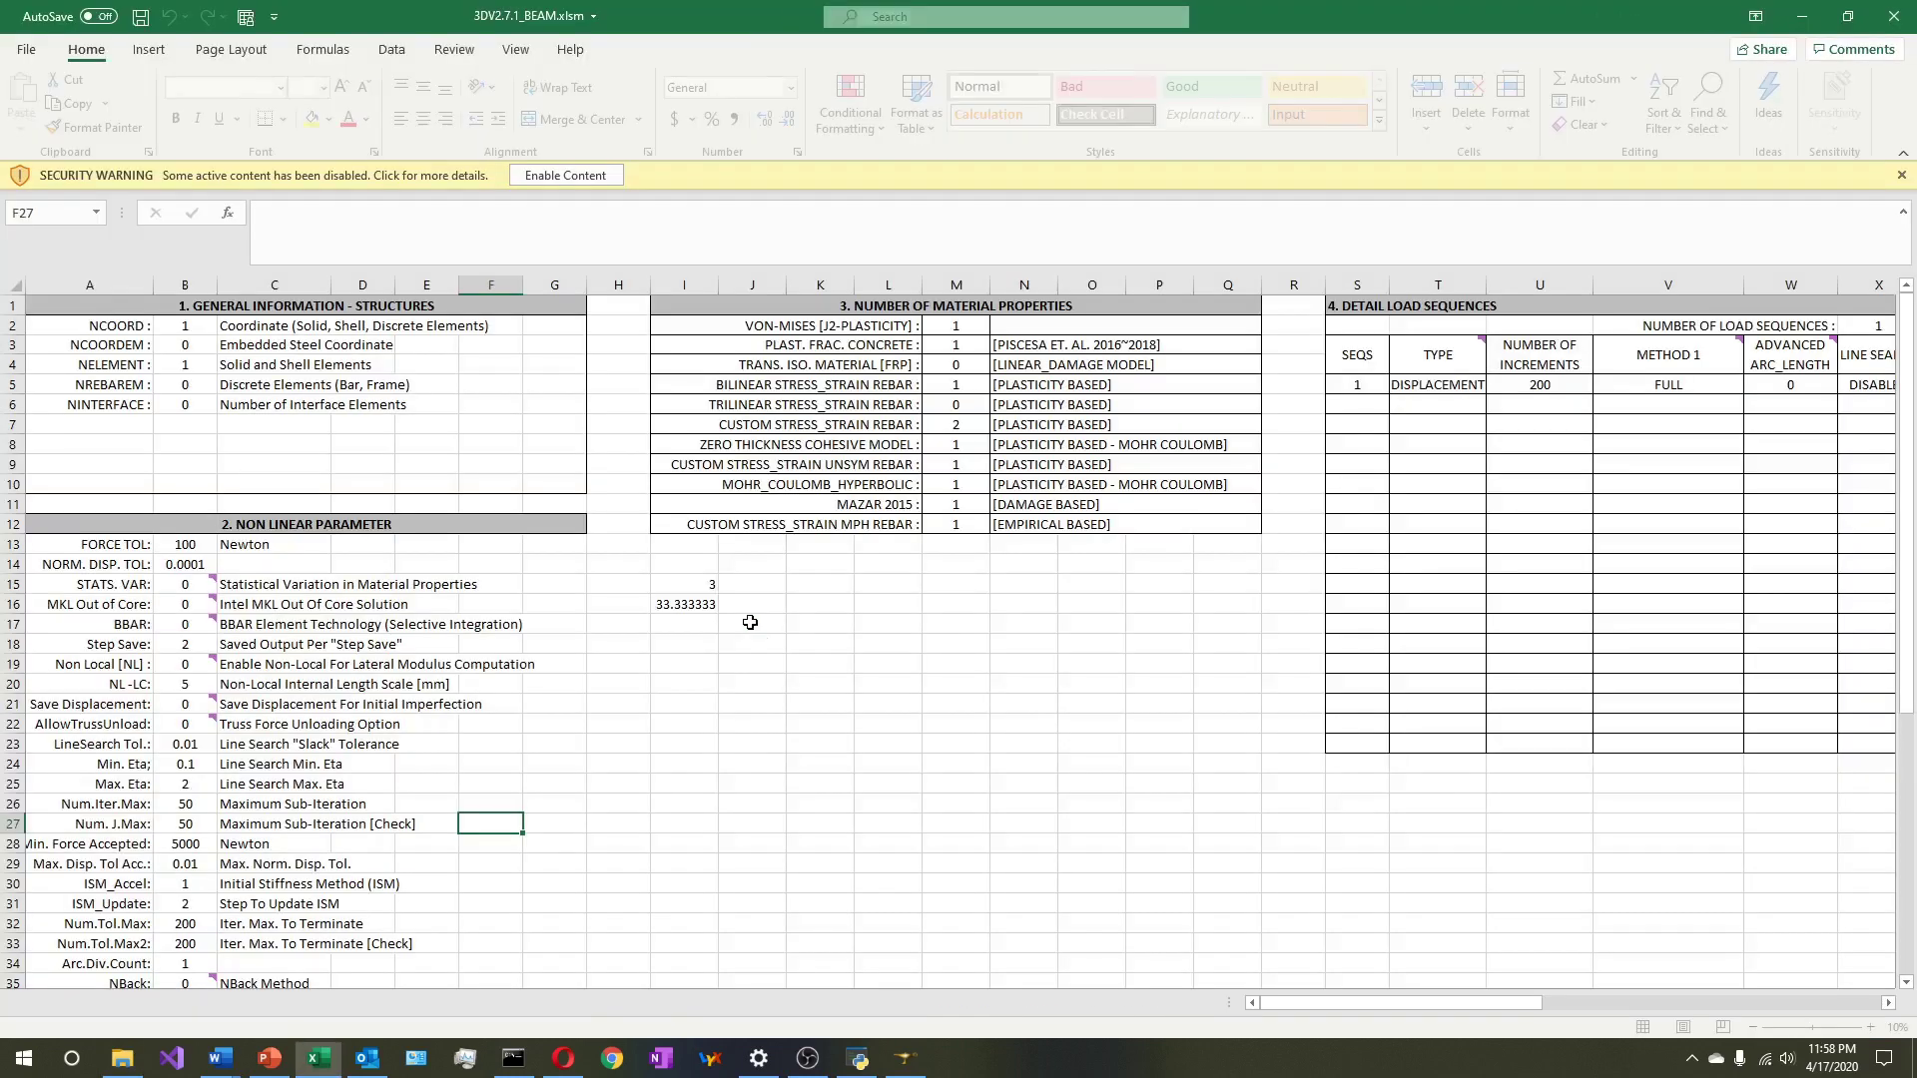
pyautogui.click(689, 661)
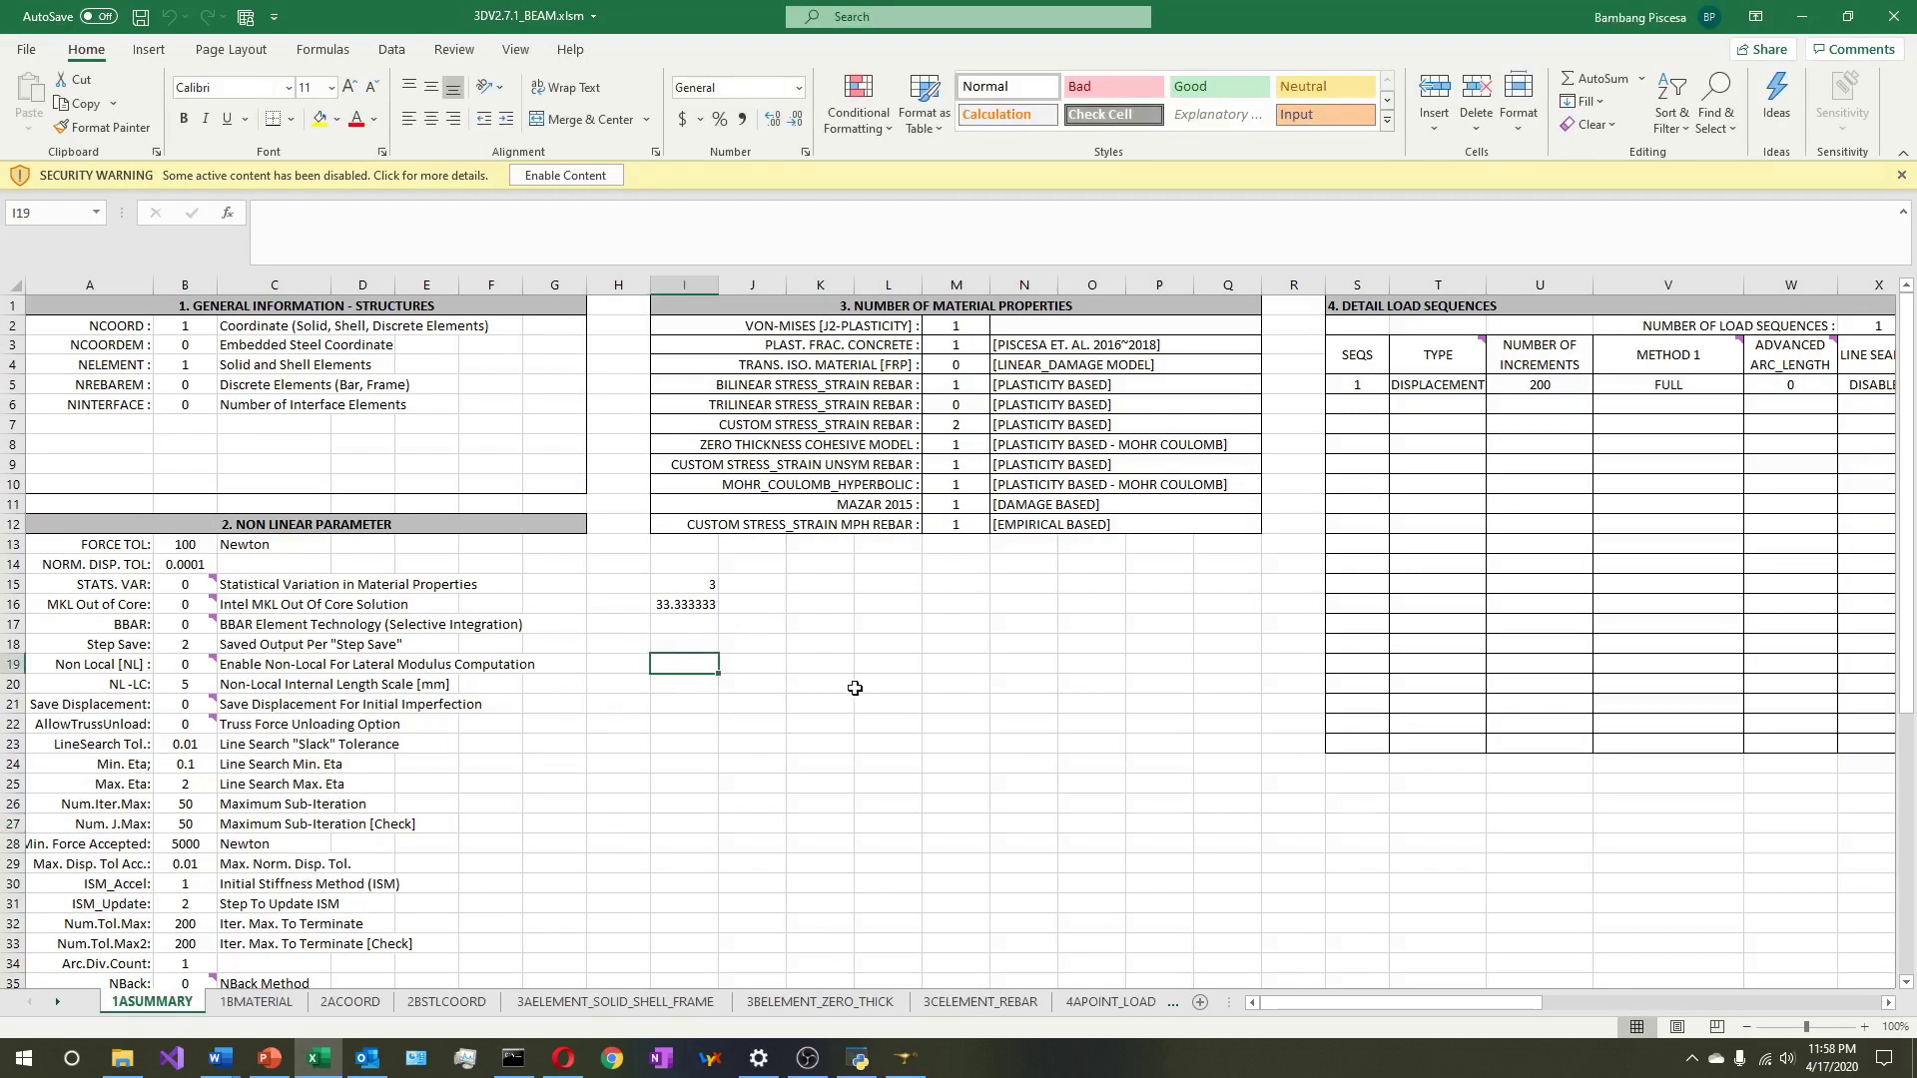
pyautogui.hotkey('ctrl', 'pagedown')
pyautogui.hotkey('ctrl', 'pagedown')
pyautogui.click(187, 958)
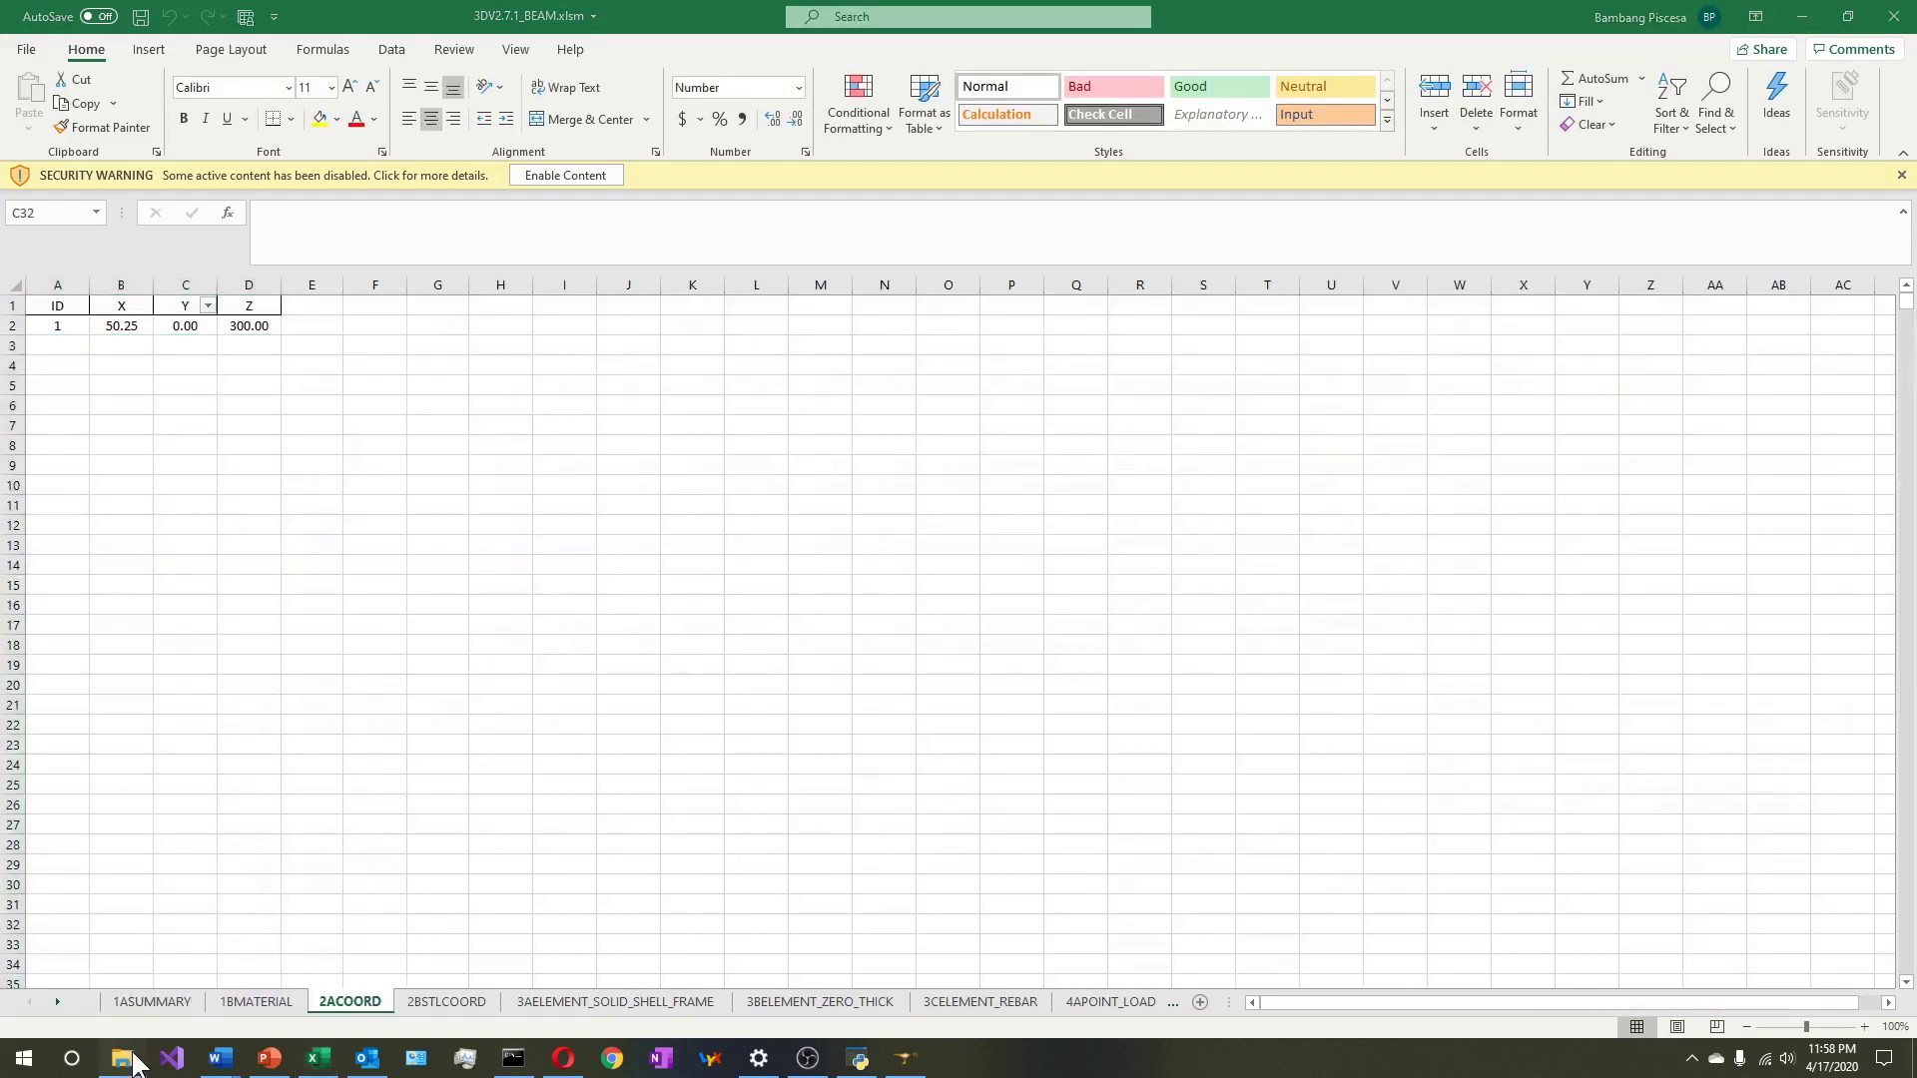
# In File Explorer, open Mesh_2.dat from C:, SALOME-9.3.0, WORK, Tutorial Beam Notched, DATA
pyautogui.click(121, 1058)
pyautogui.click(122, 879)
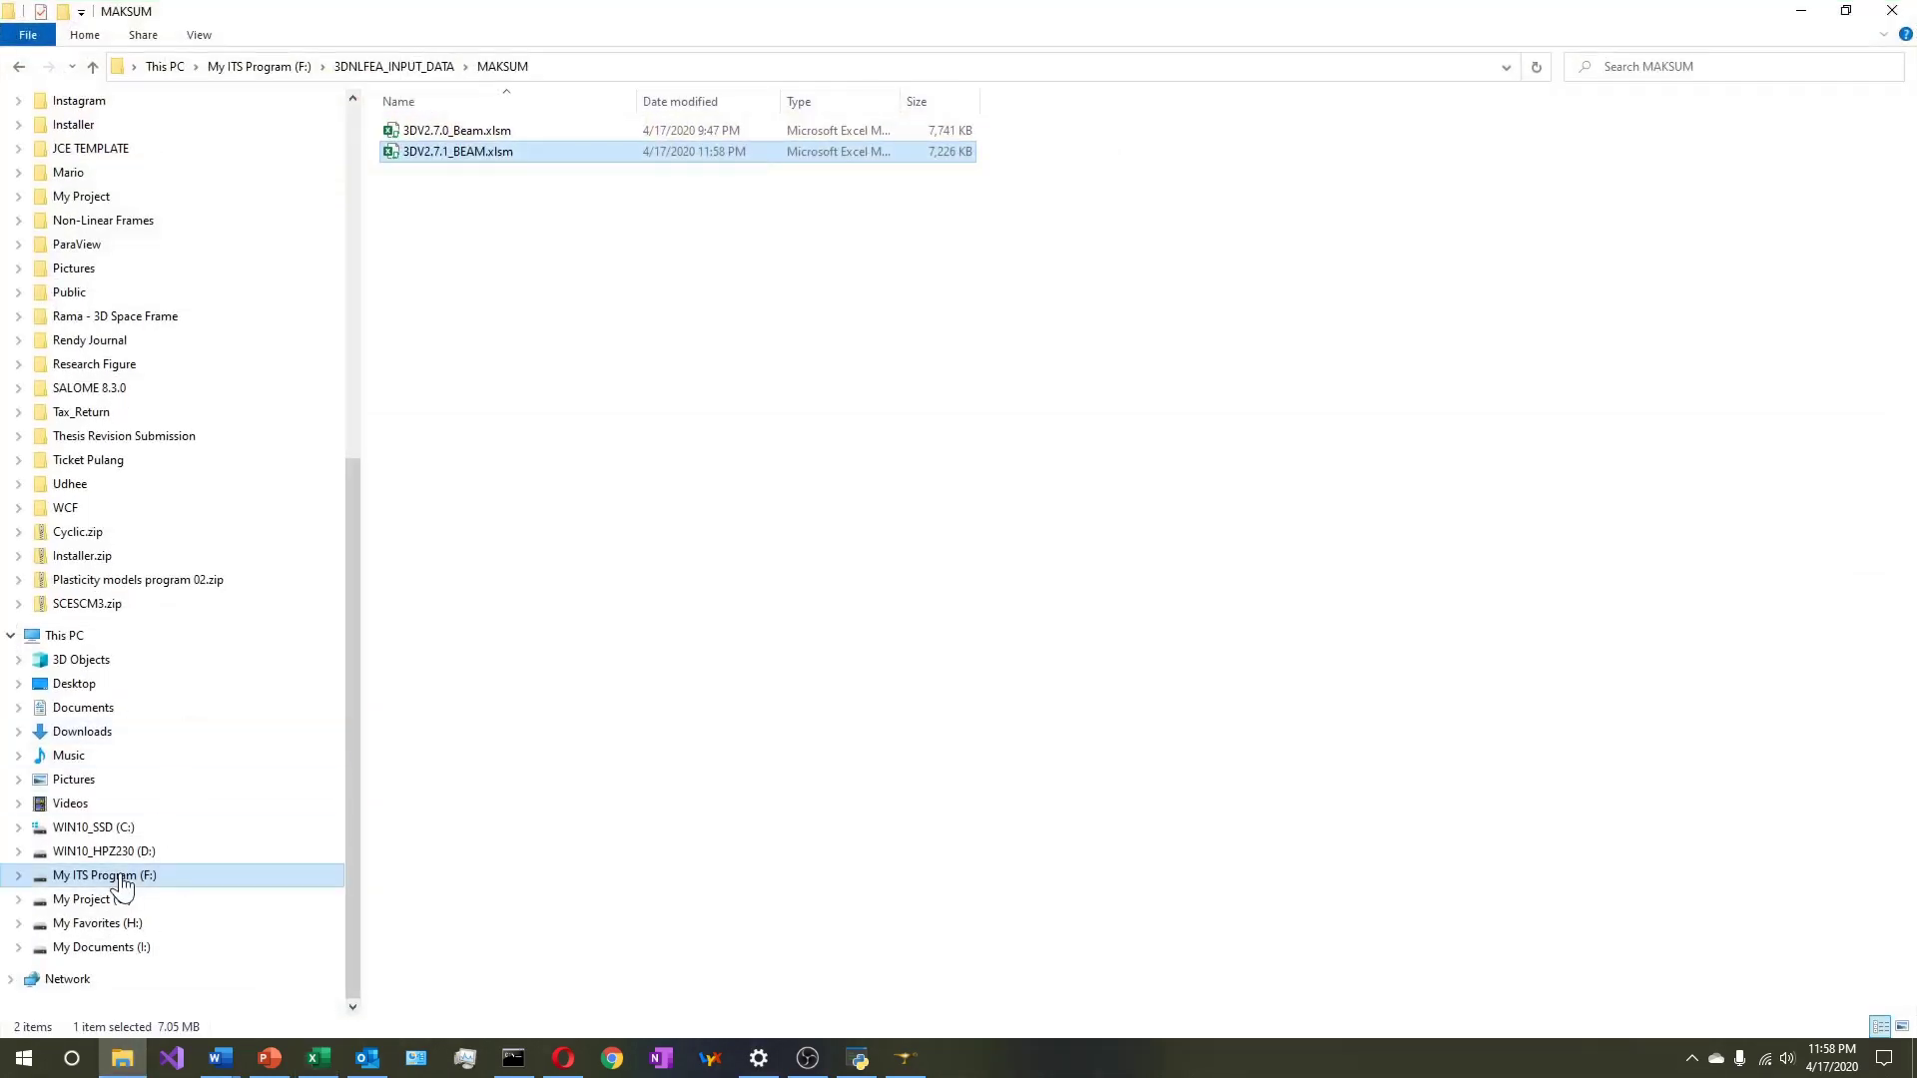
pyautogui.click(140, 828)
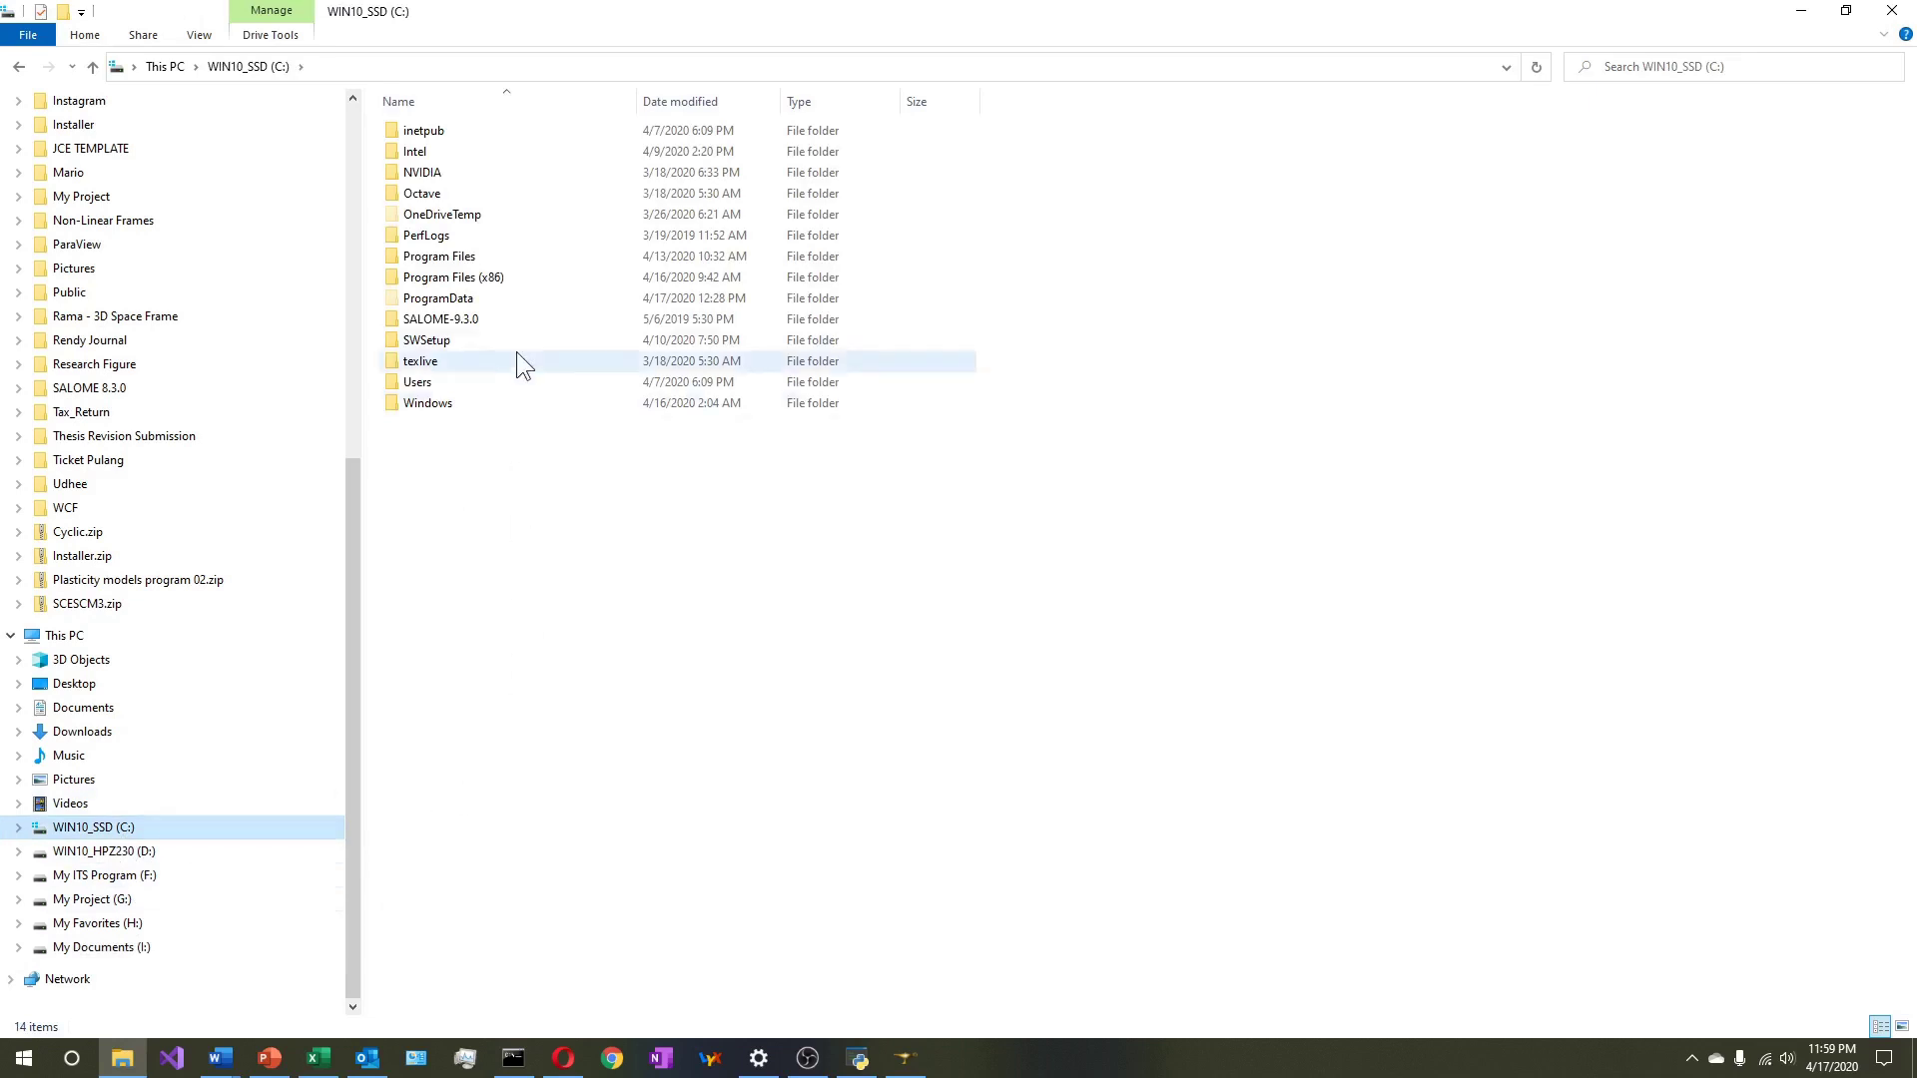
pyautogui.doubleClick(485, 322)
pyautogui.doubleClick(433, 212)
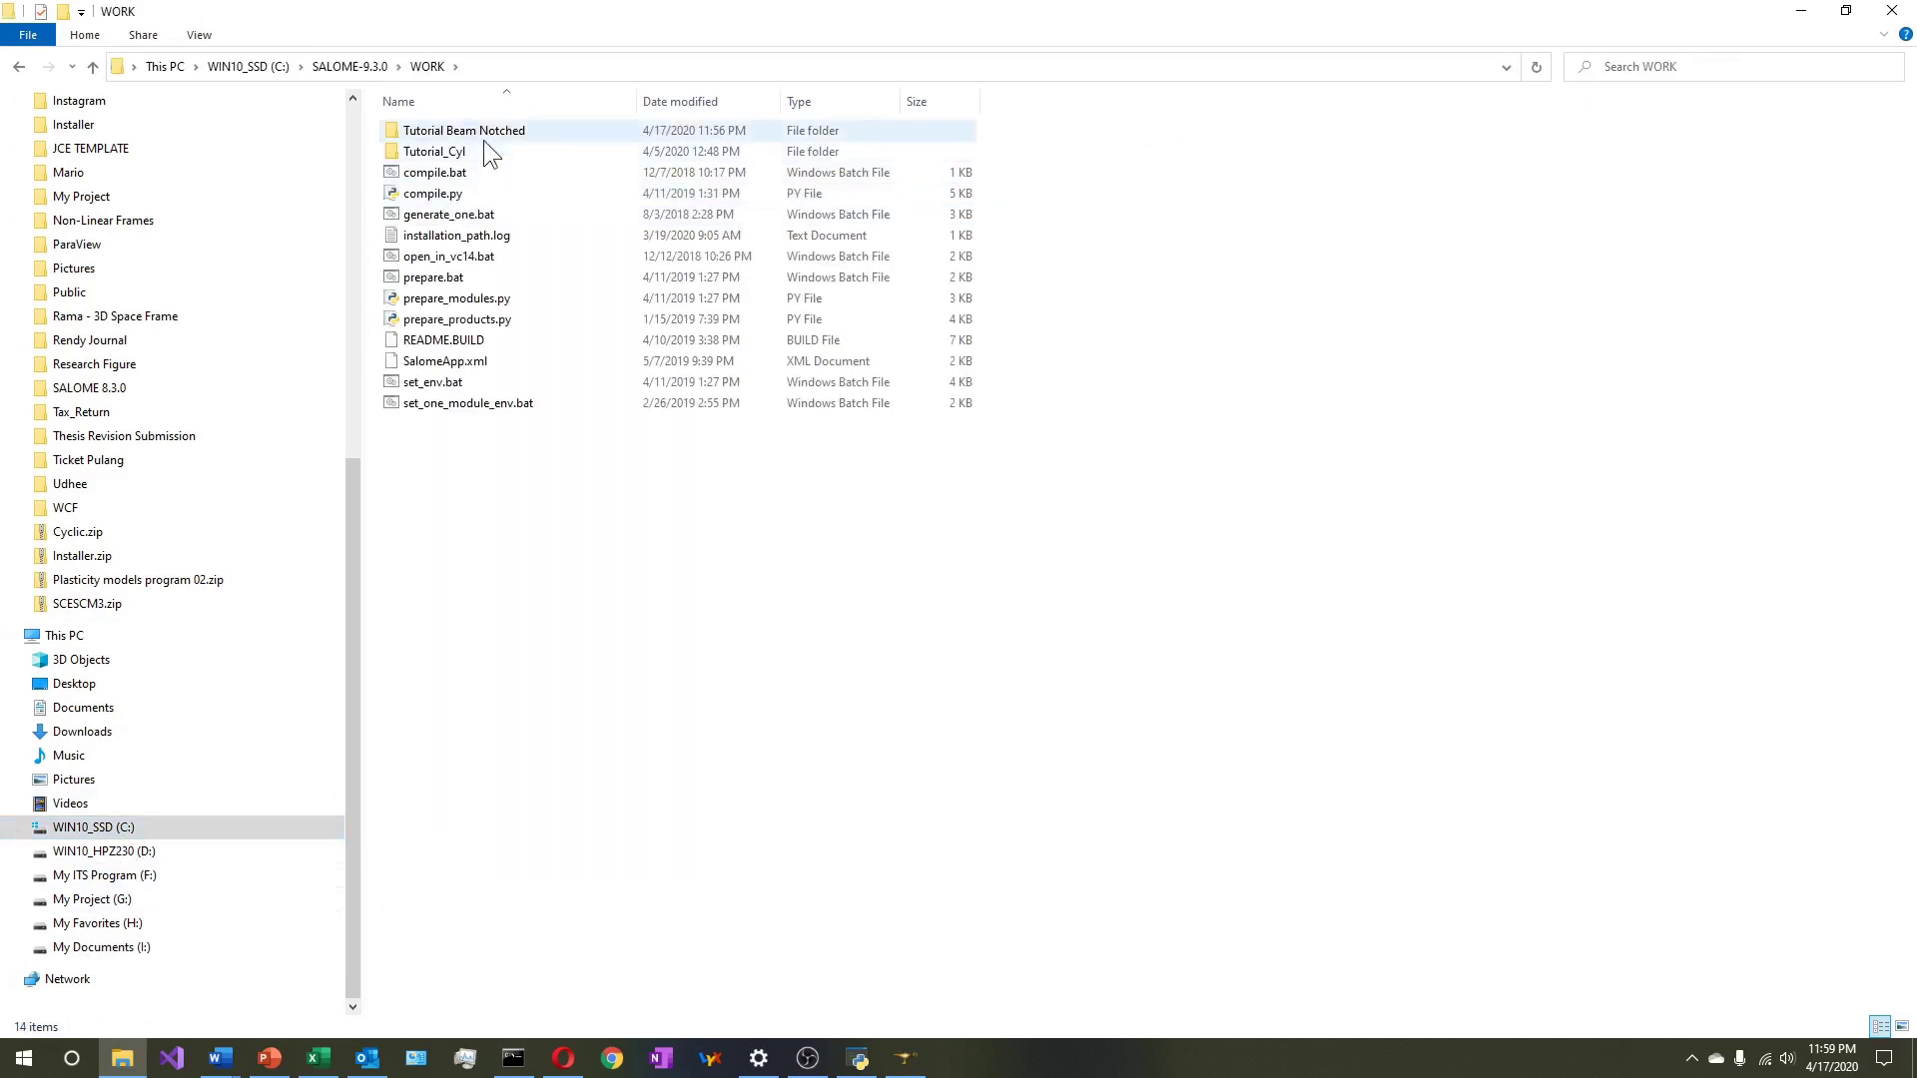
pyautogui.doubleClick(477, 131)
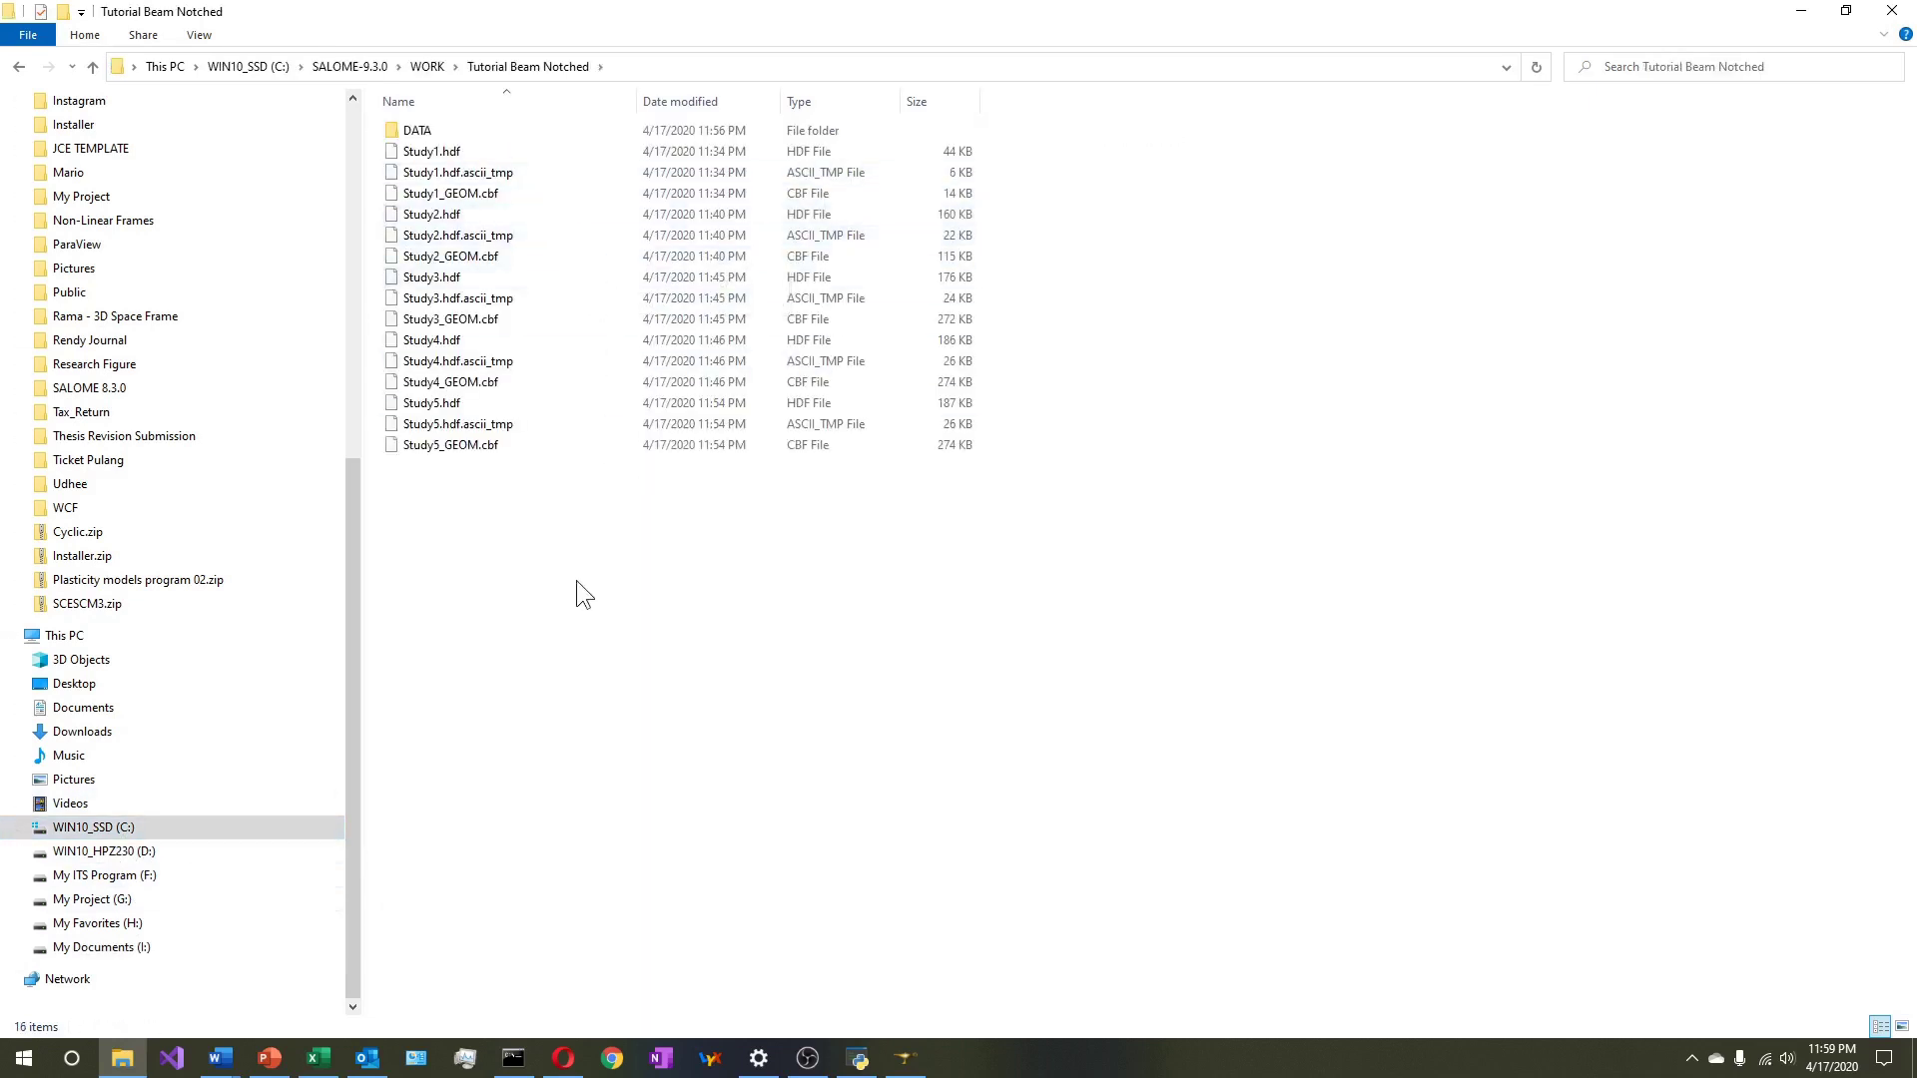
pyautogui.doubleClick(427, 127)
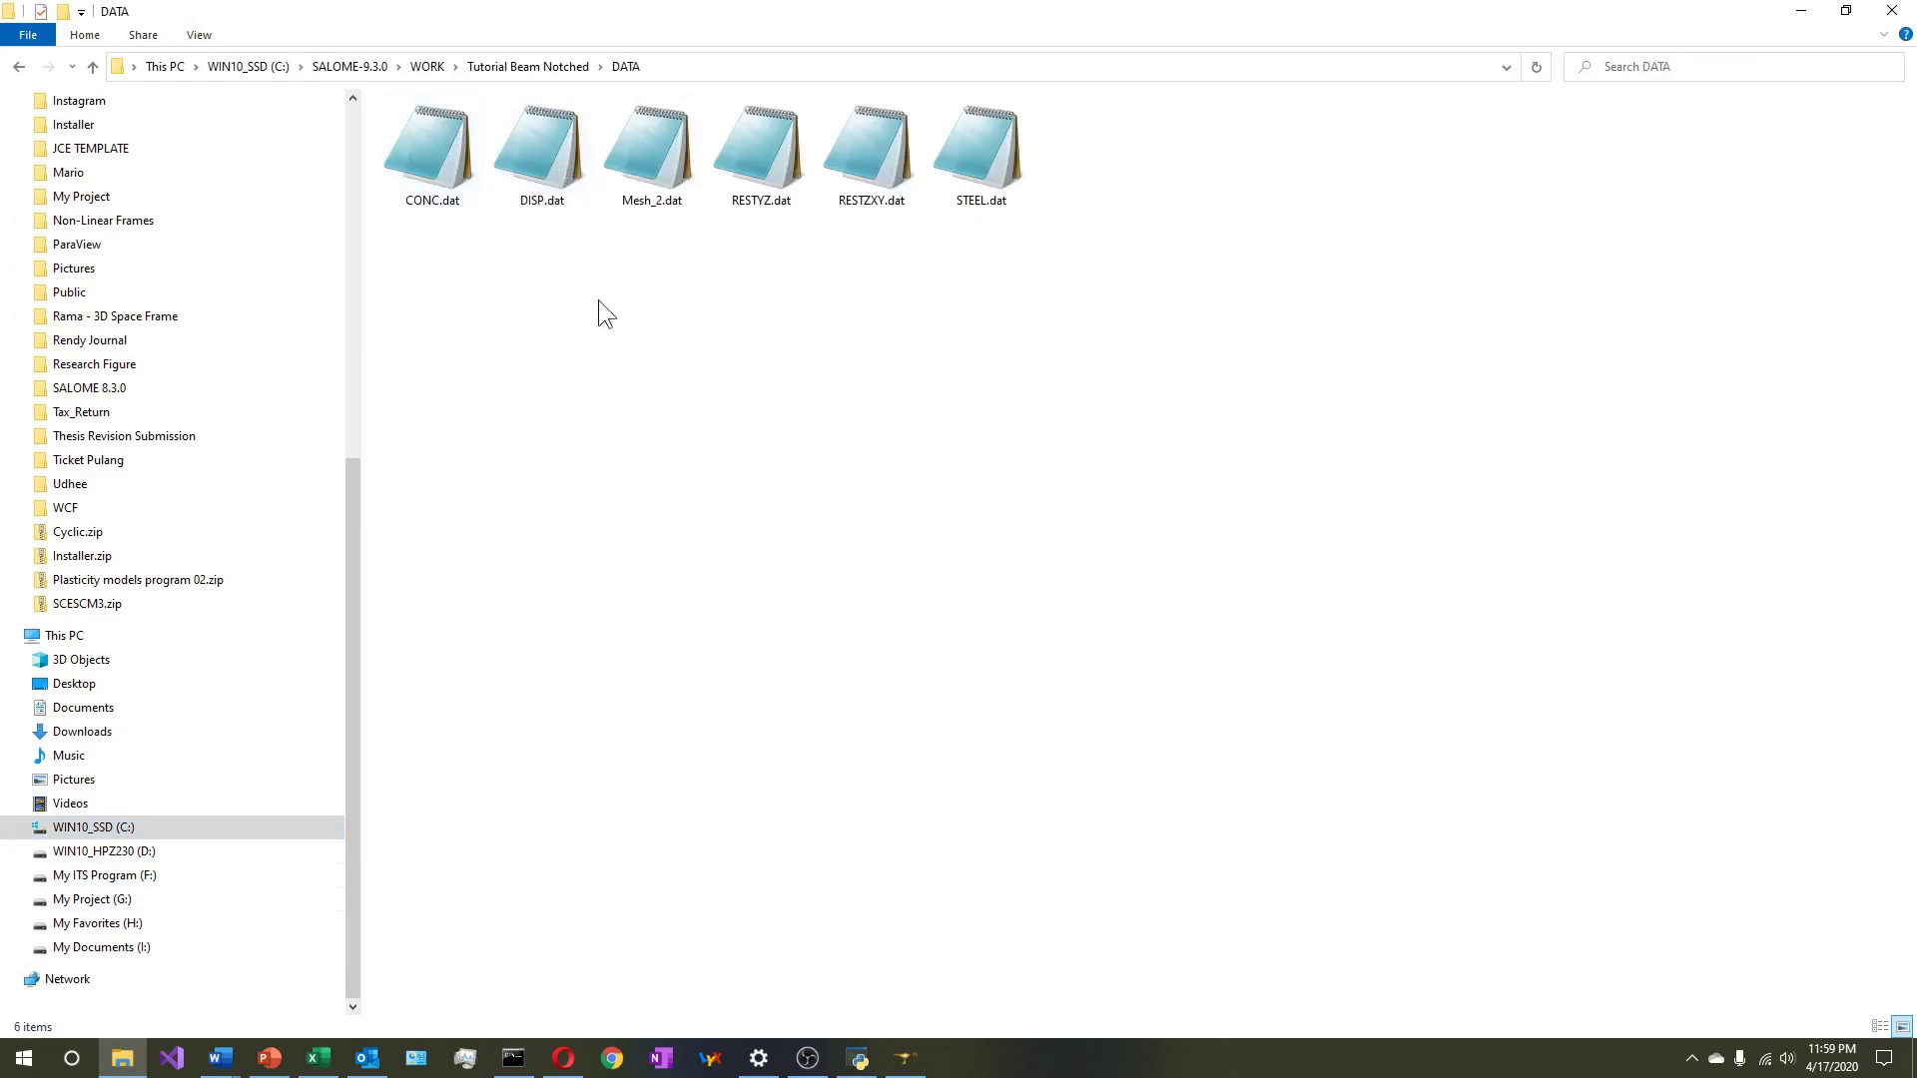
pyautogui.click(661, 164)
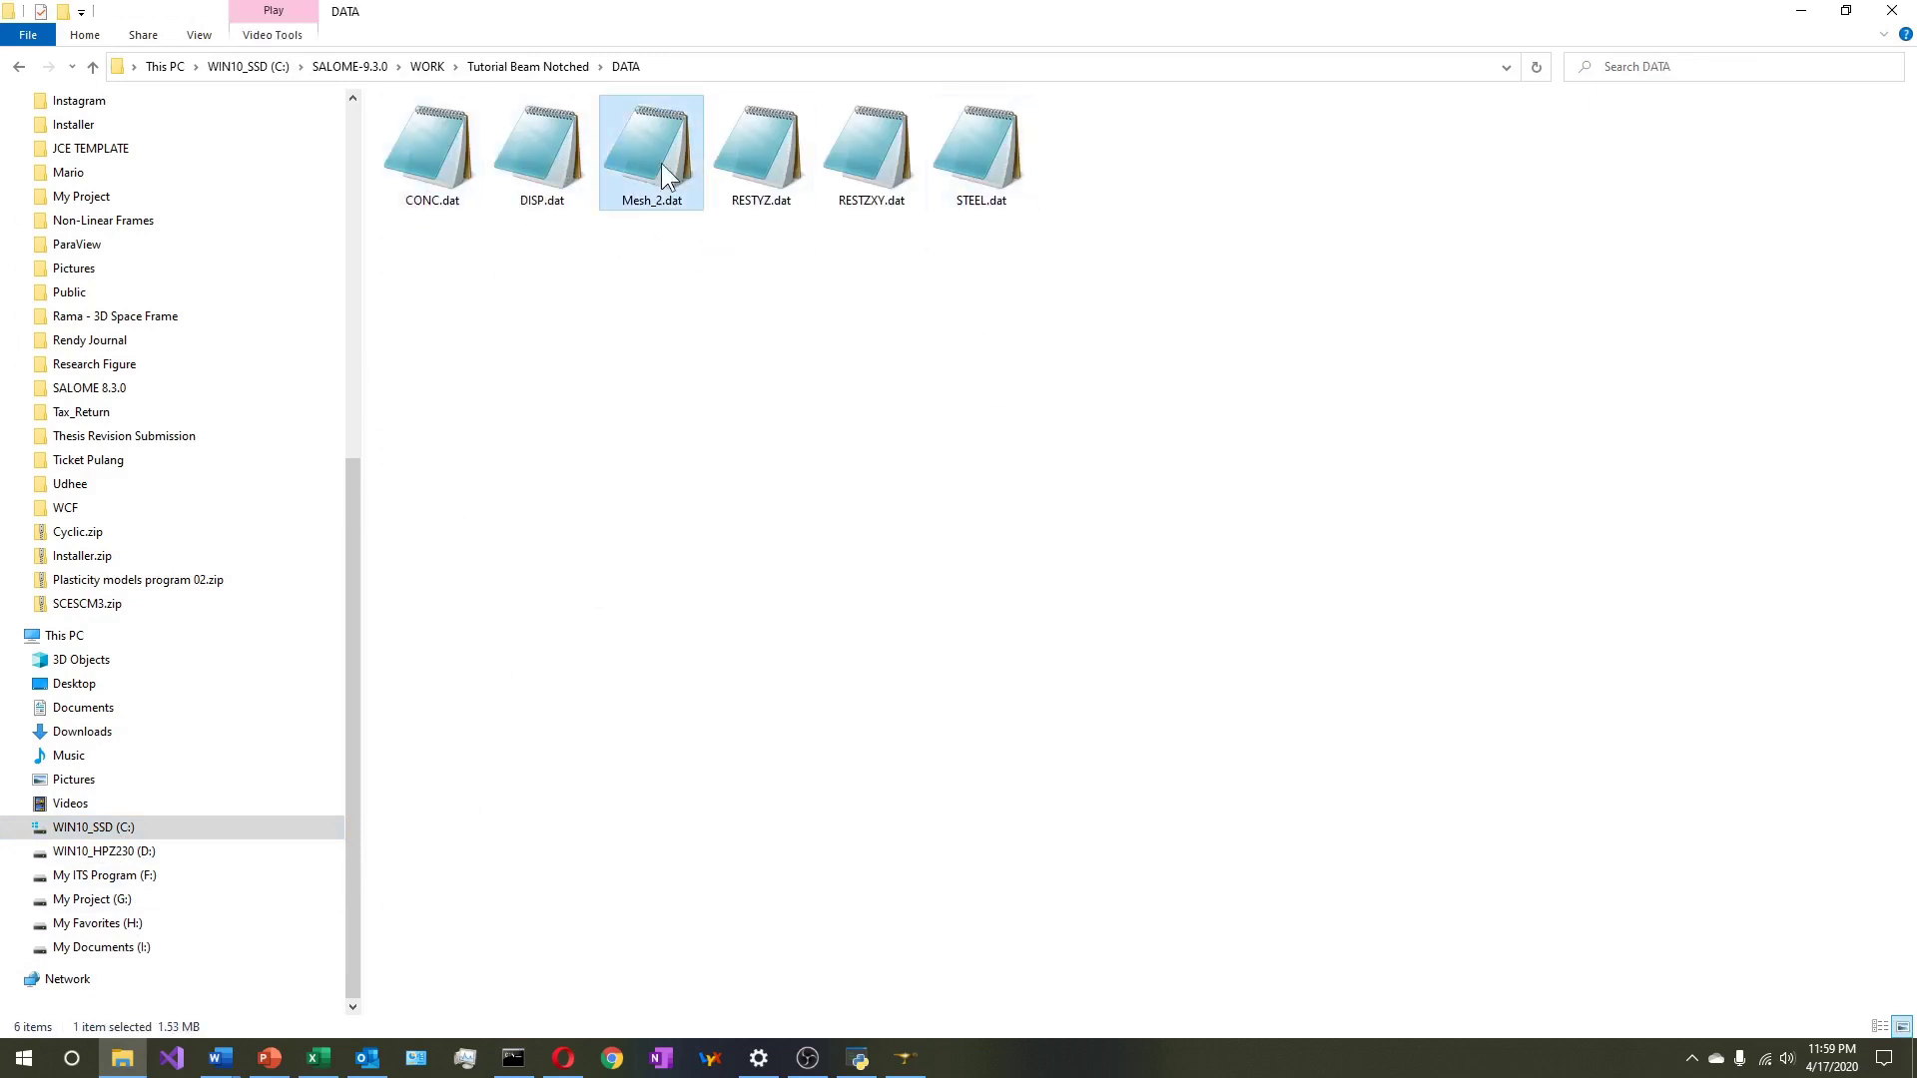
pyautogui.doubleClick(661, 164)
# Copy all the node coordinate rows from Mesh_2.dat, from node 1 to the last node, leaving out the header line
pyautogui.click(864, 417)
pyautogui.click(996, 611)
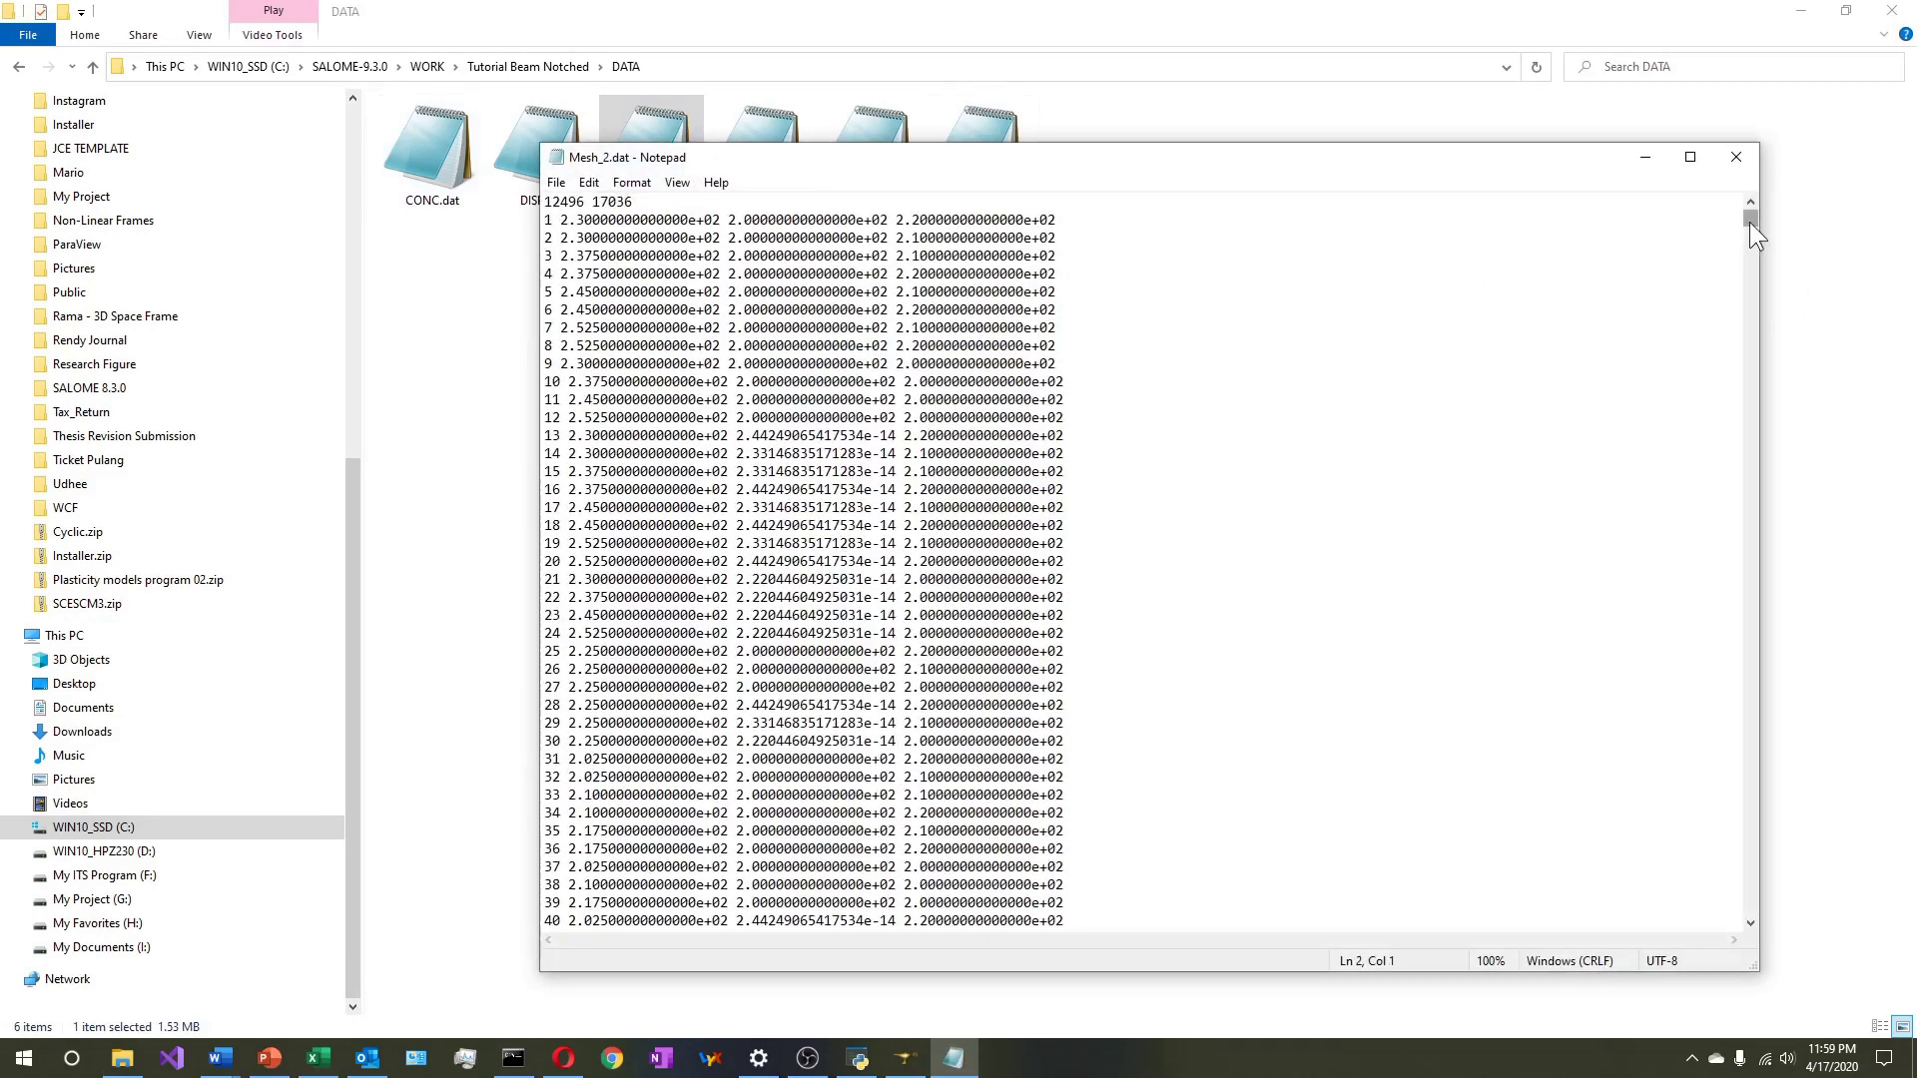
pyautogui.moveTo(1749, 221); pyautogui.dragTo(1742, 511)
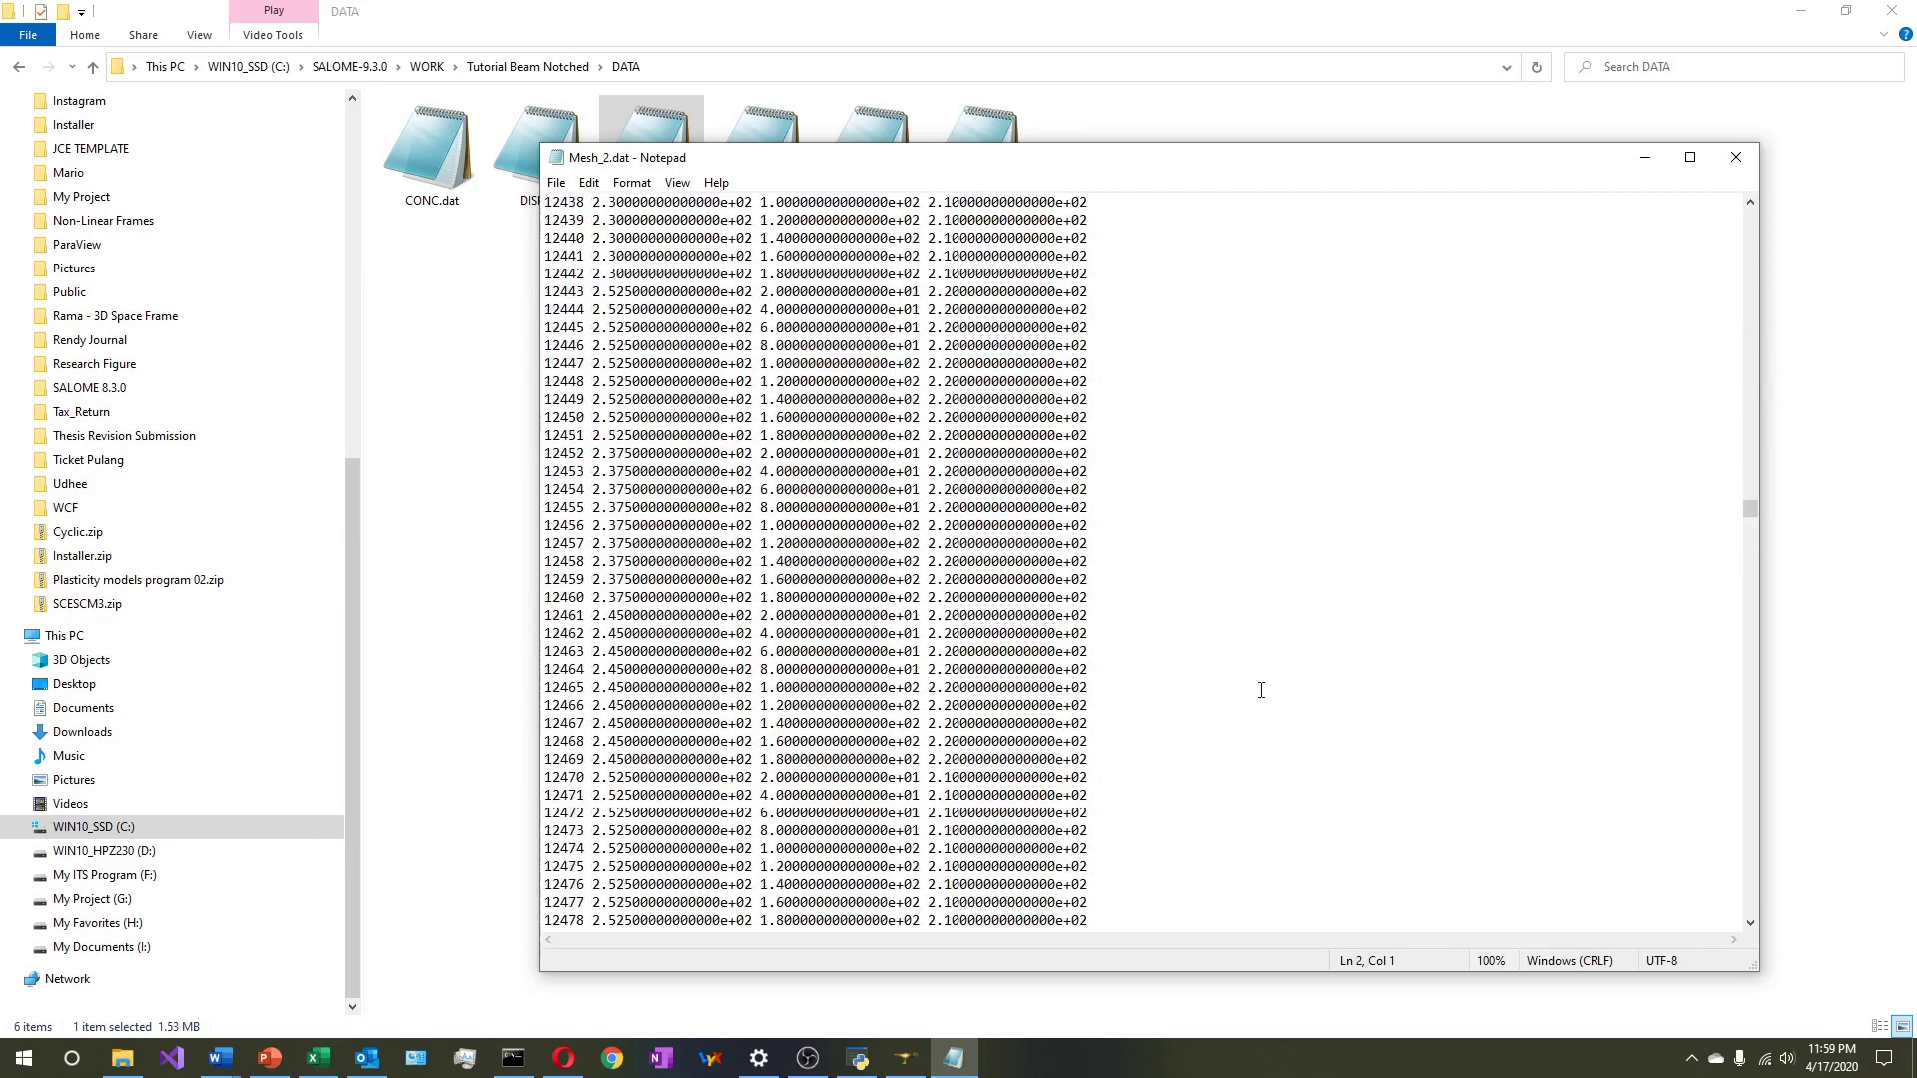
pyautogui.keyDown('shift'); pyautogui.click(1112, 380); pyautogui.keyUp('shift')
# Switch to Excel and paste the copied node coordinates into 2ACOORD from cell A2 as delimited text with the Text Import Wizard
pyautogui.click(318, 1058)
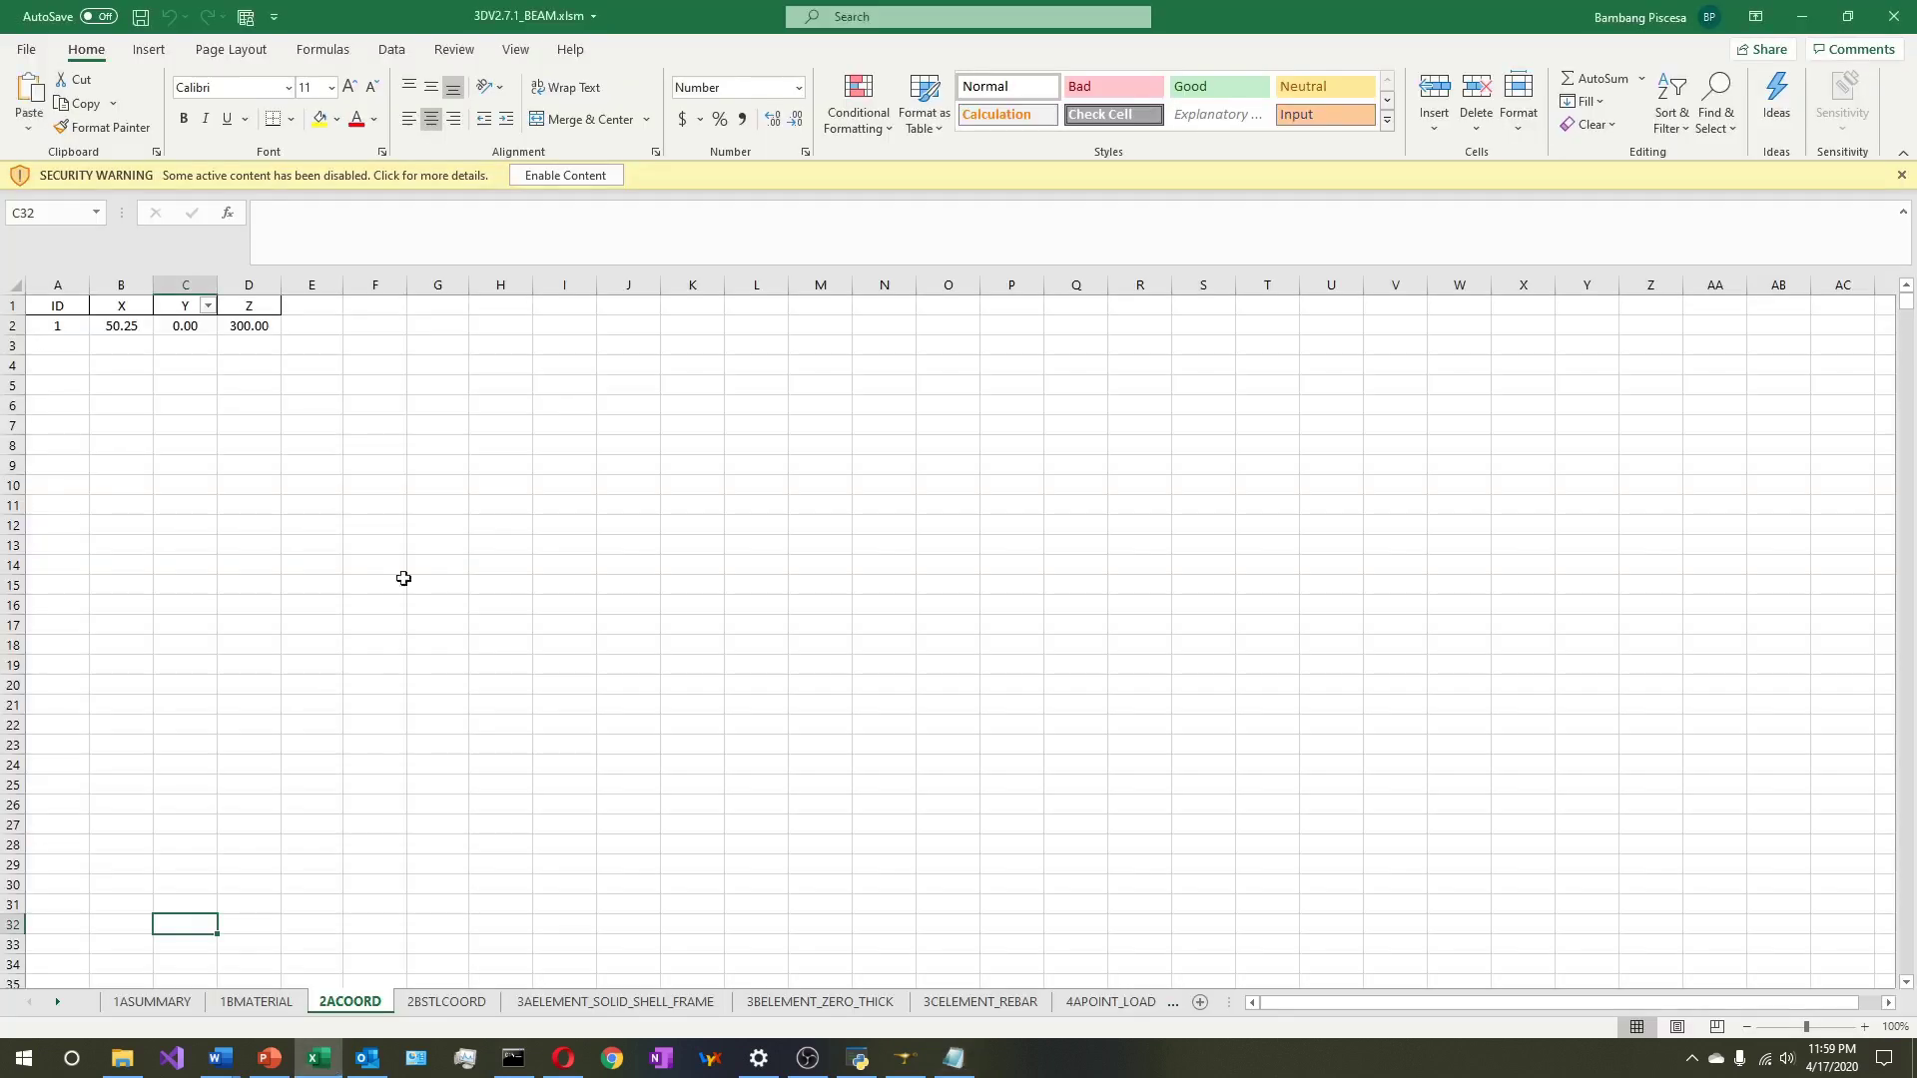
pyautogui.click(76, 321)
pyautogui.click(28, 128)
pyautogui.click(80, 244)
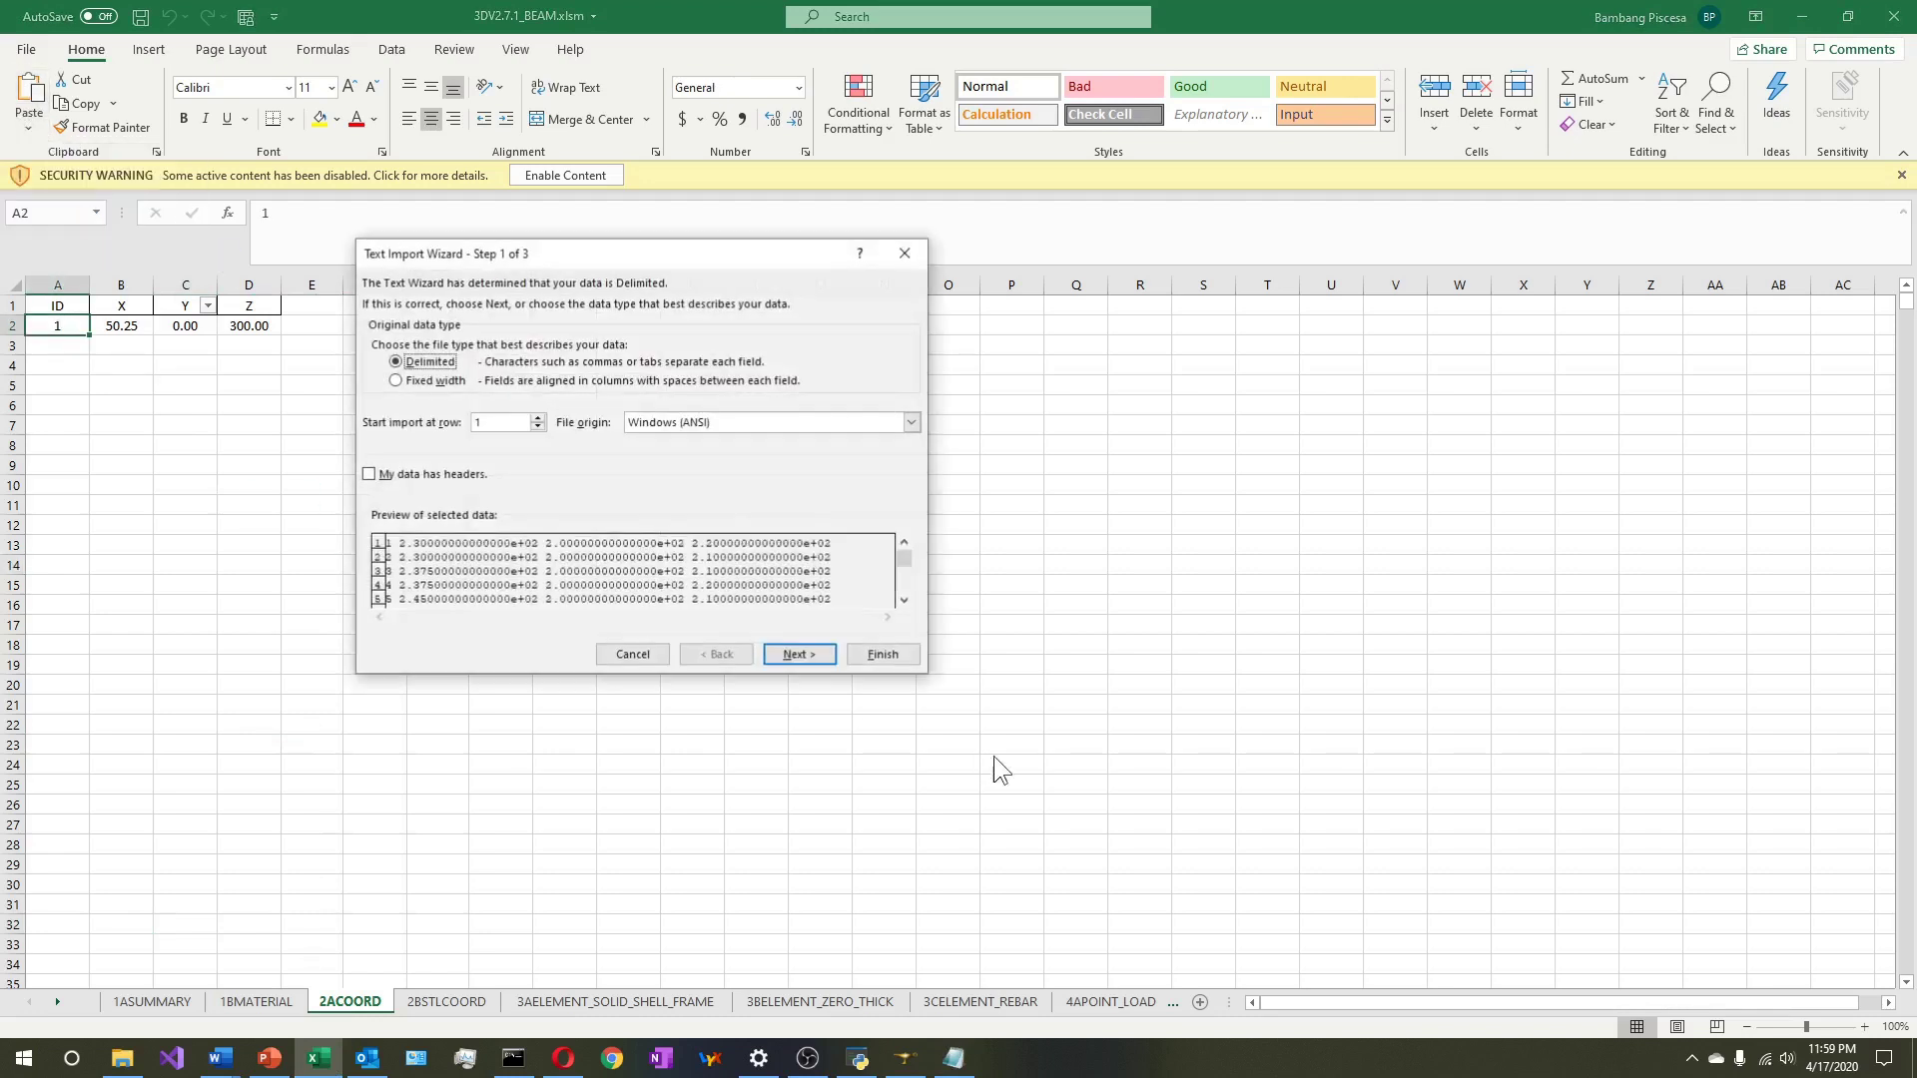
pyautogui.click(799, 654)
pyautogui.click(883, 653)
pyautogui.click(950, 586)
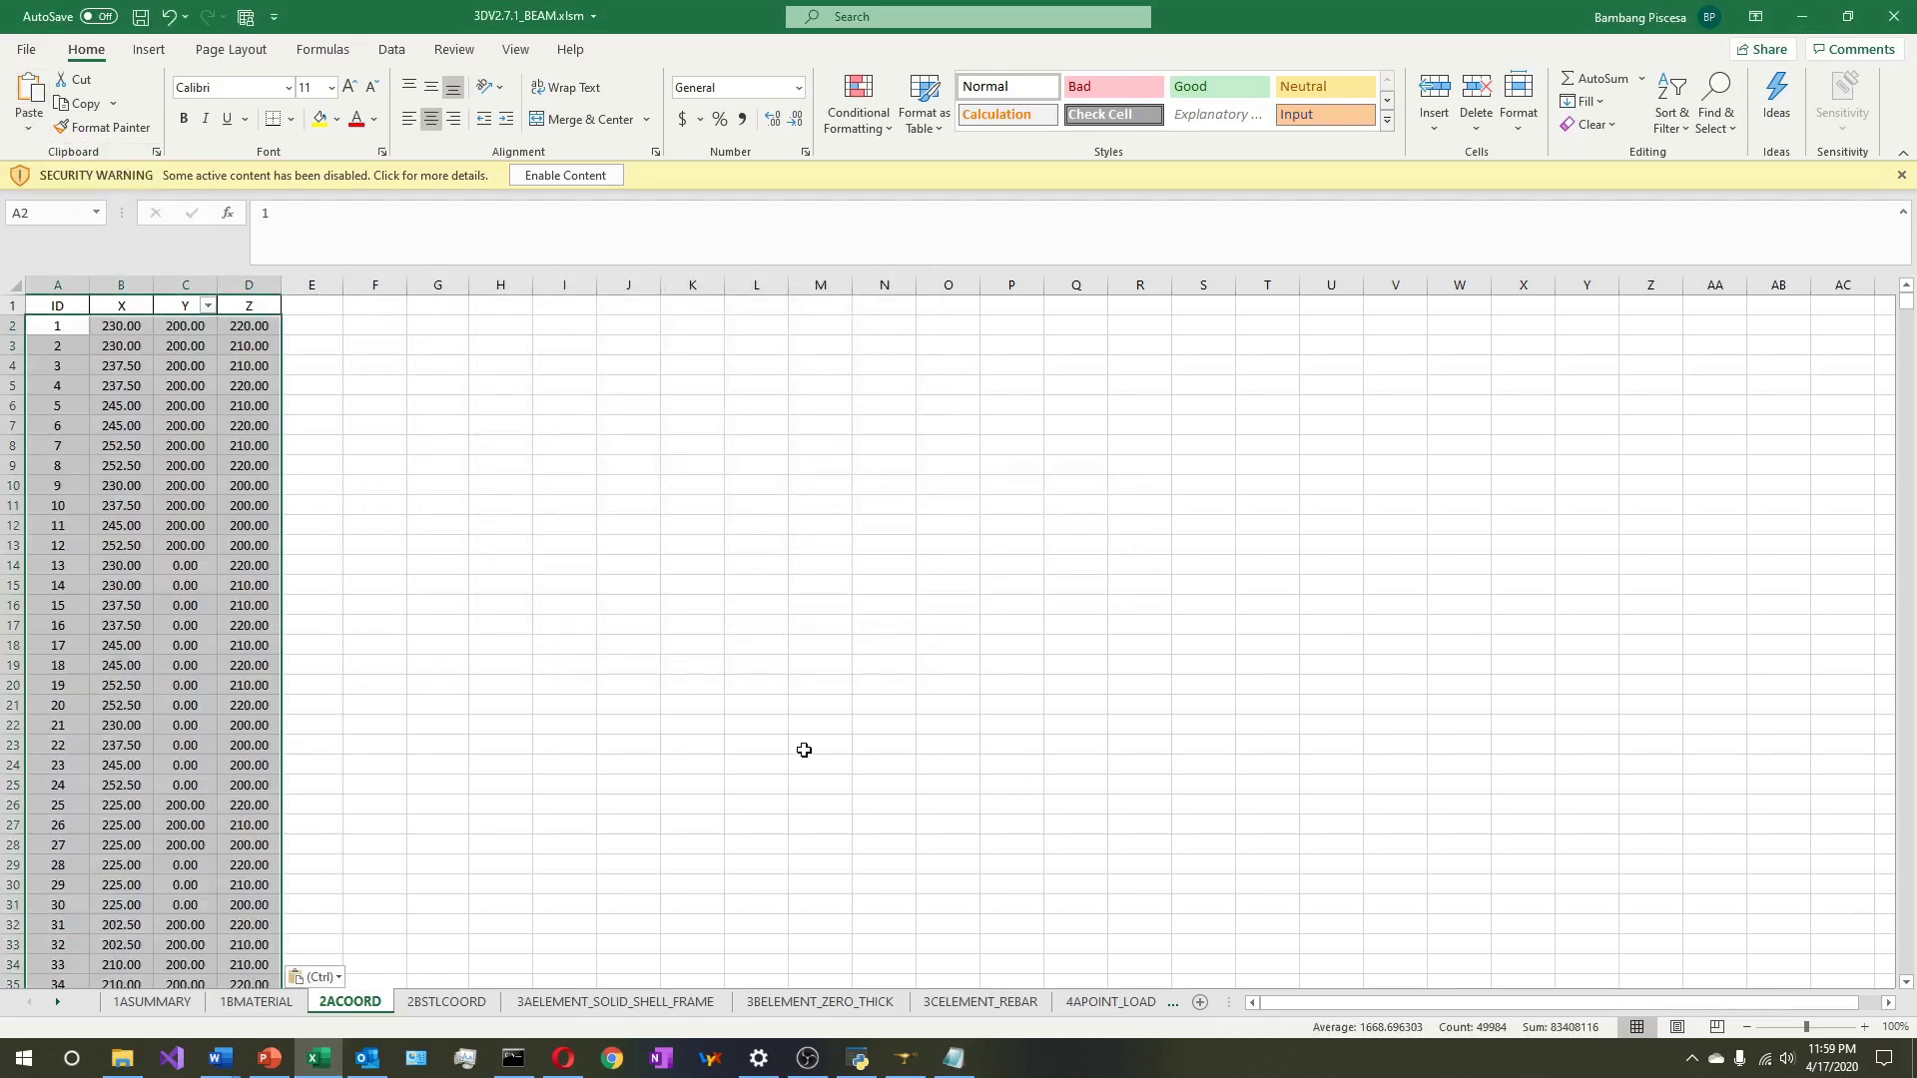
pyautogui.click(804, 749)
# Show the 3AELEMENT_SOLID_SHELL_FRAME sheet and open CONC.dat from the DATA folder in place of Mesh_2.dat
pyautogui.click(548, 997)
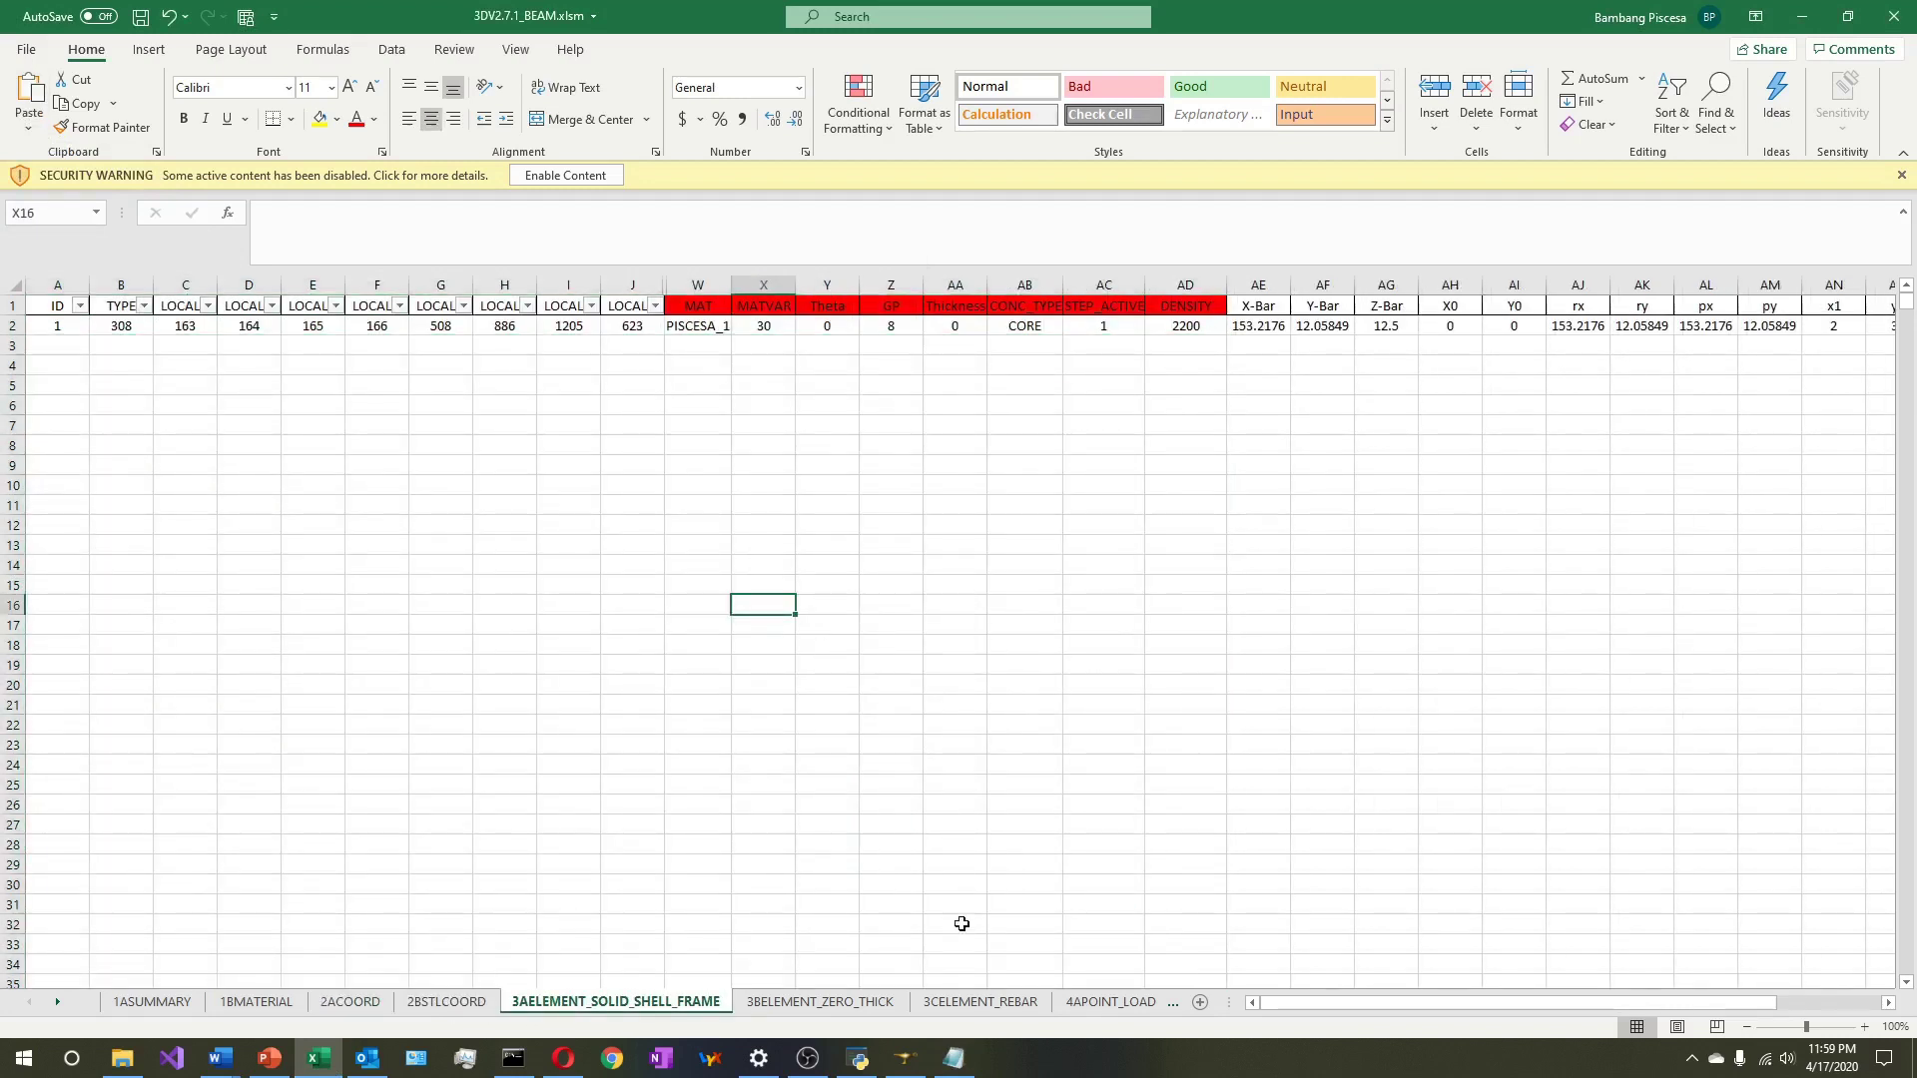
pyautogui.click(953, 1057)
pyautogui.click(1742, 147)
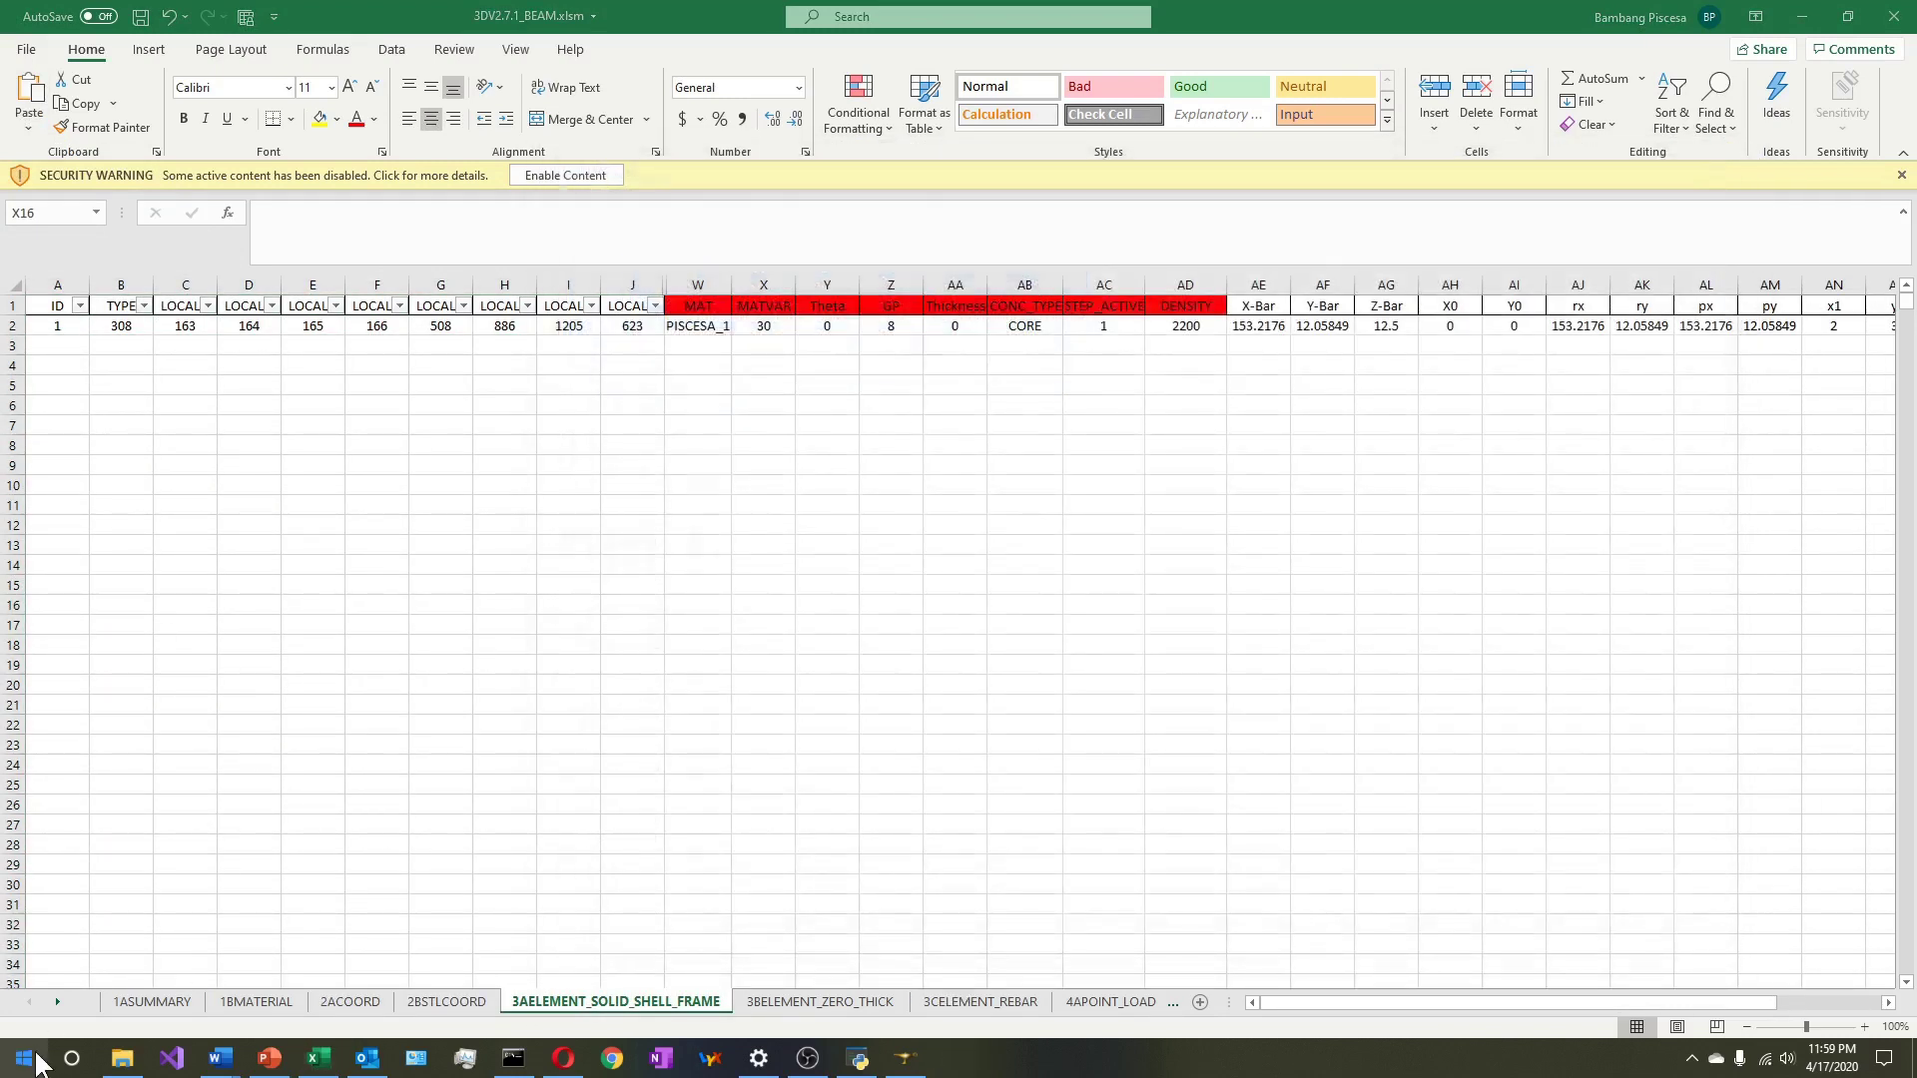
pyautogui.click(122, 1058)
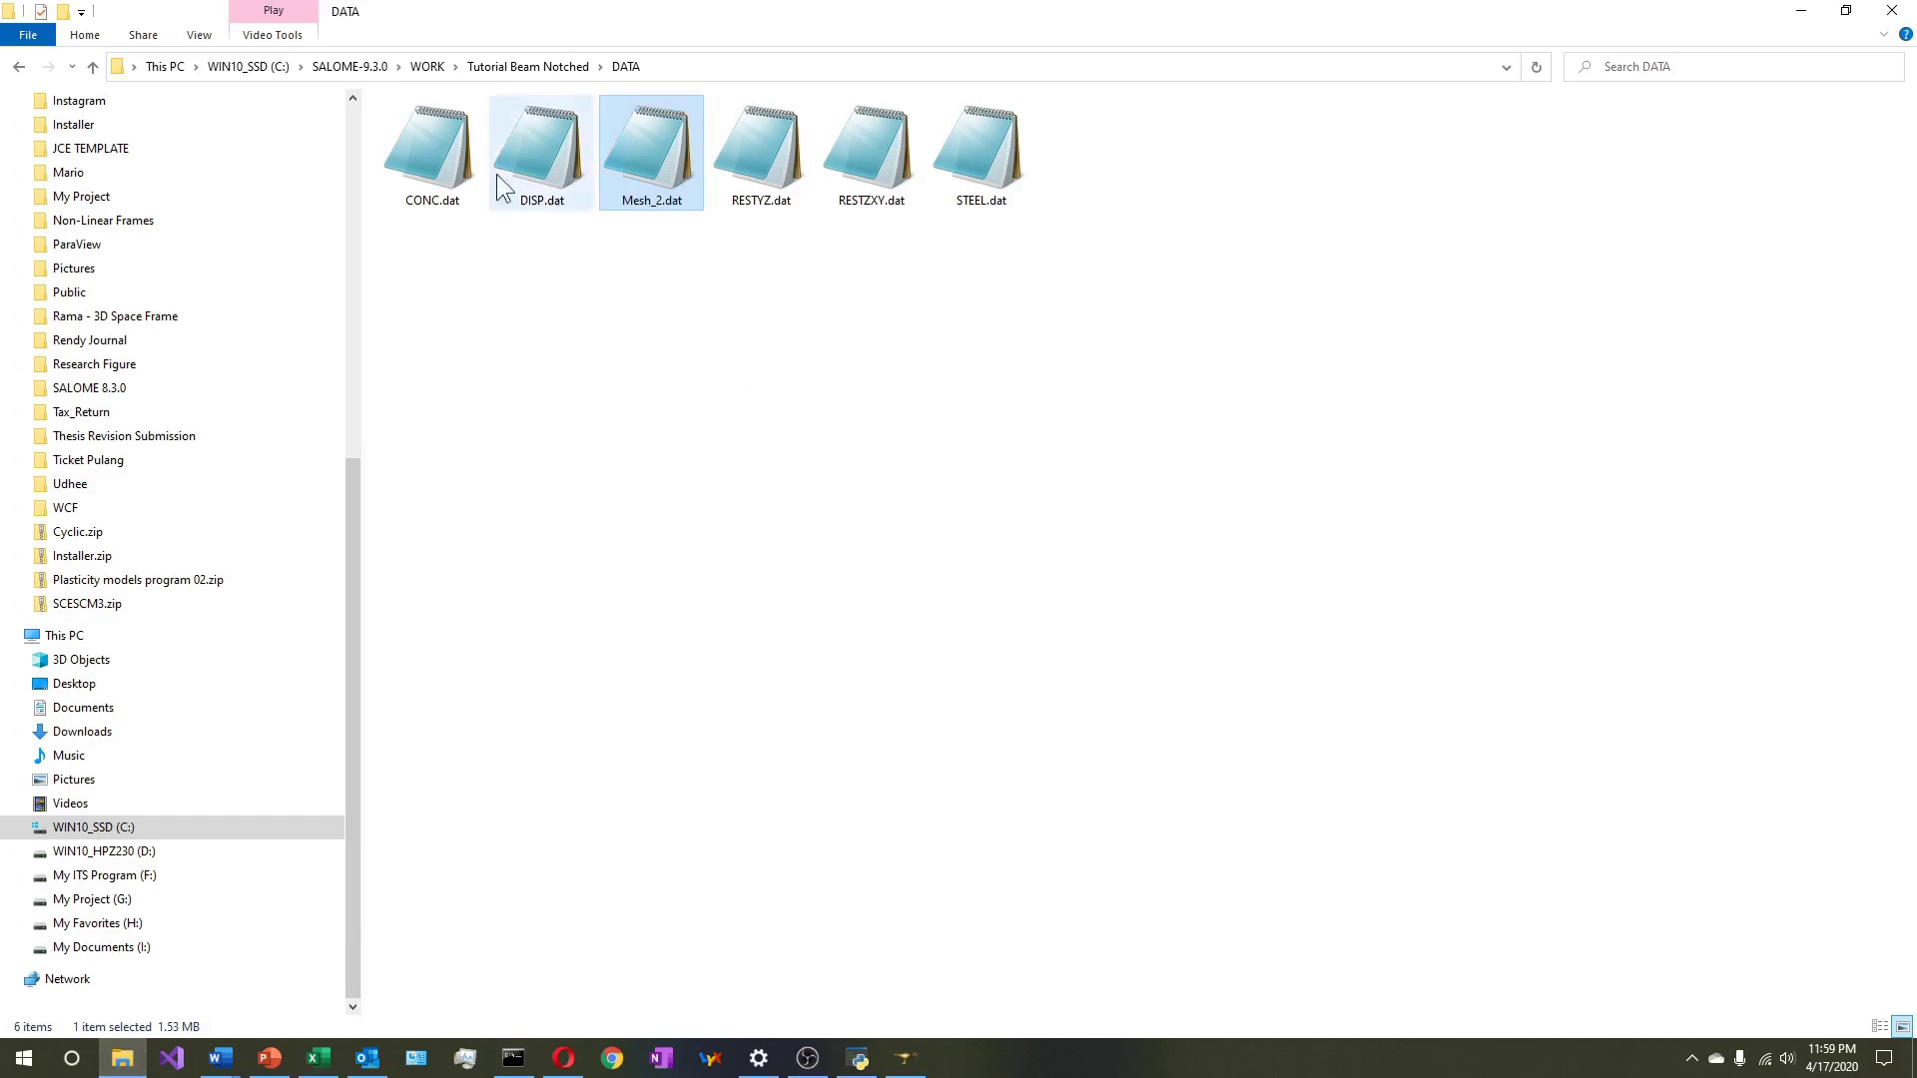
pyautogui.doubleClick(425, 172)
pyautogui.click(1690, 160)
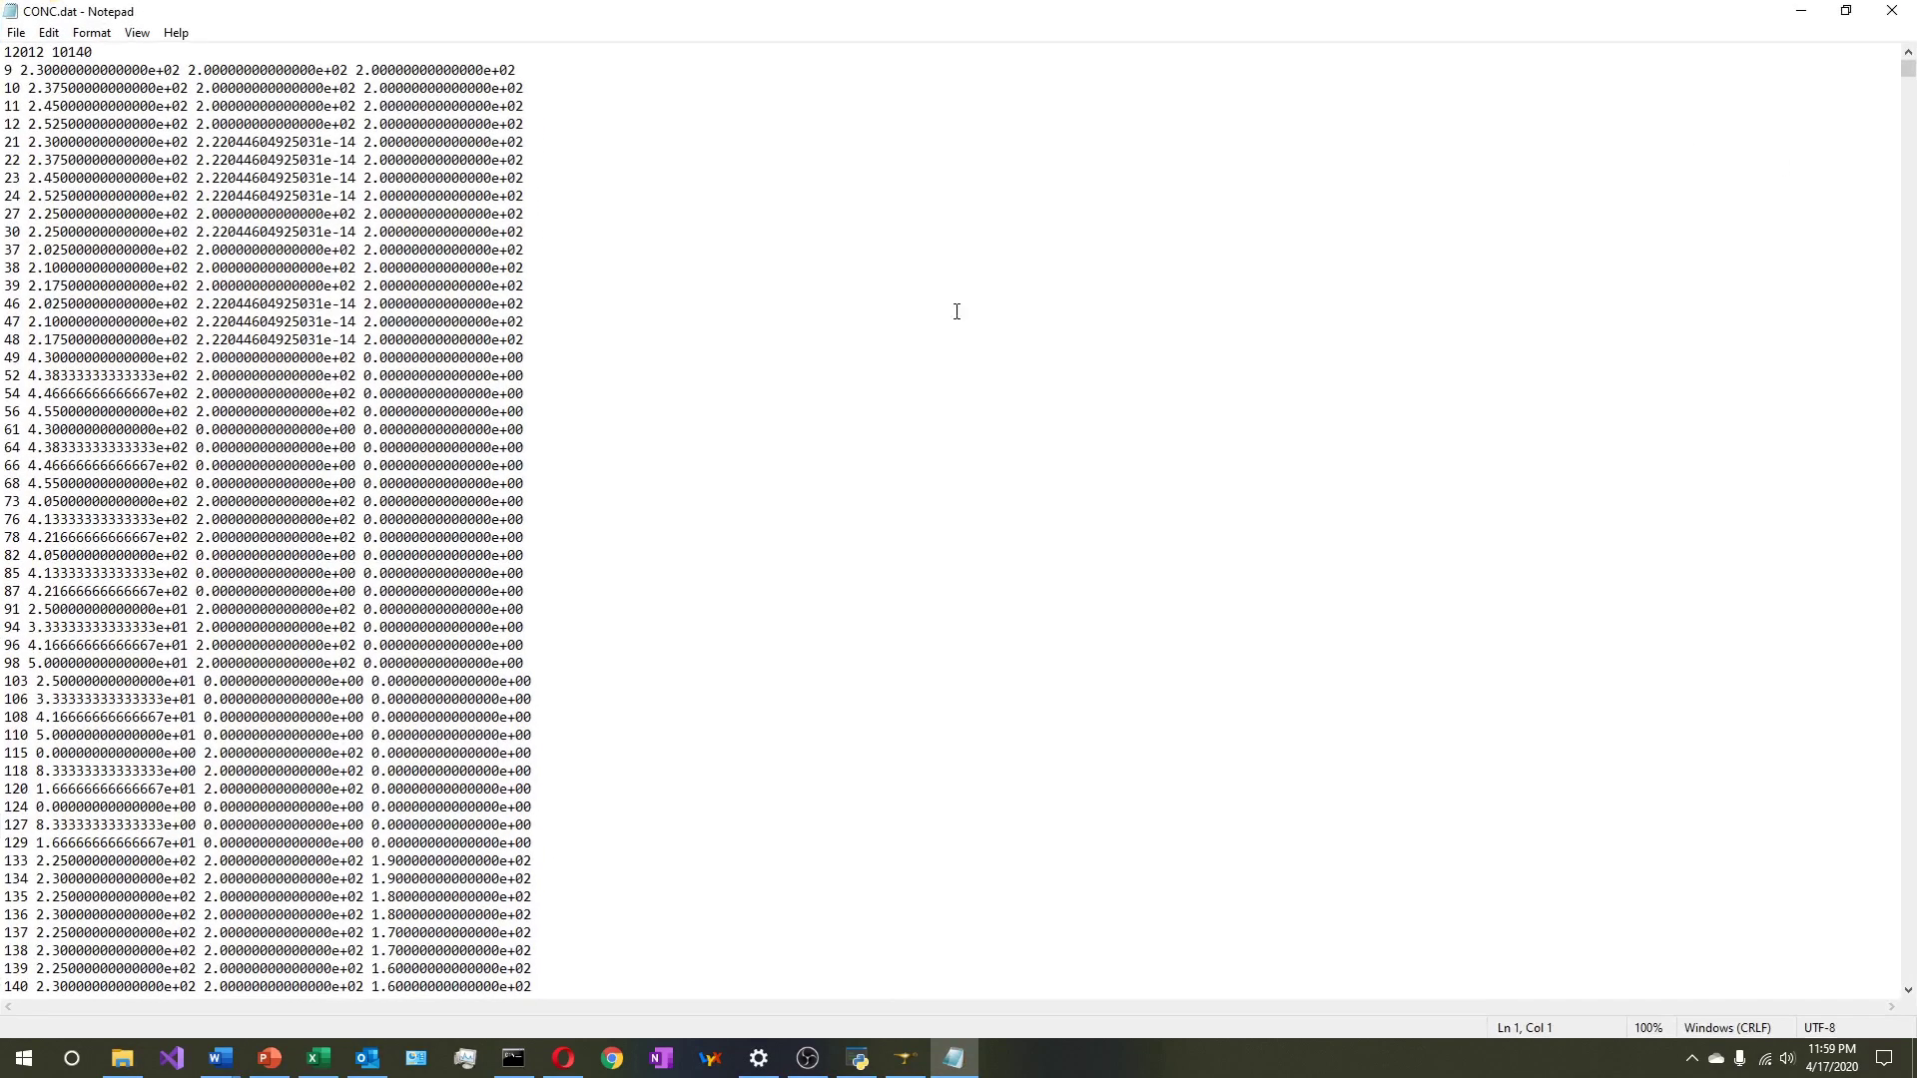
# Find the first type 308 element row in CONC.dat and copy all element rows from there to the end of the file
pyautogui.hotkey('ctrl', 'f')
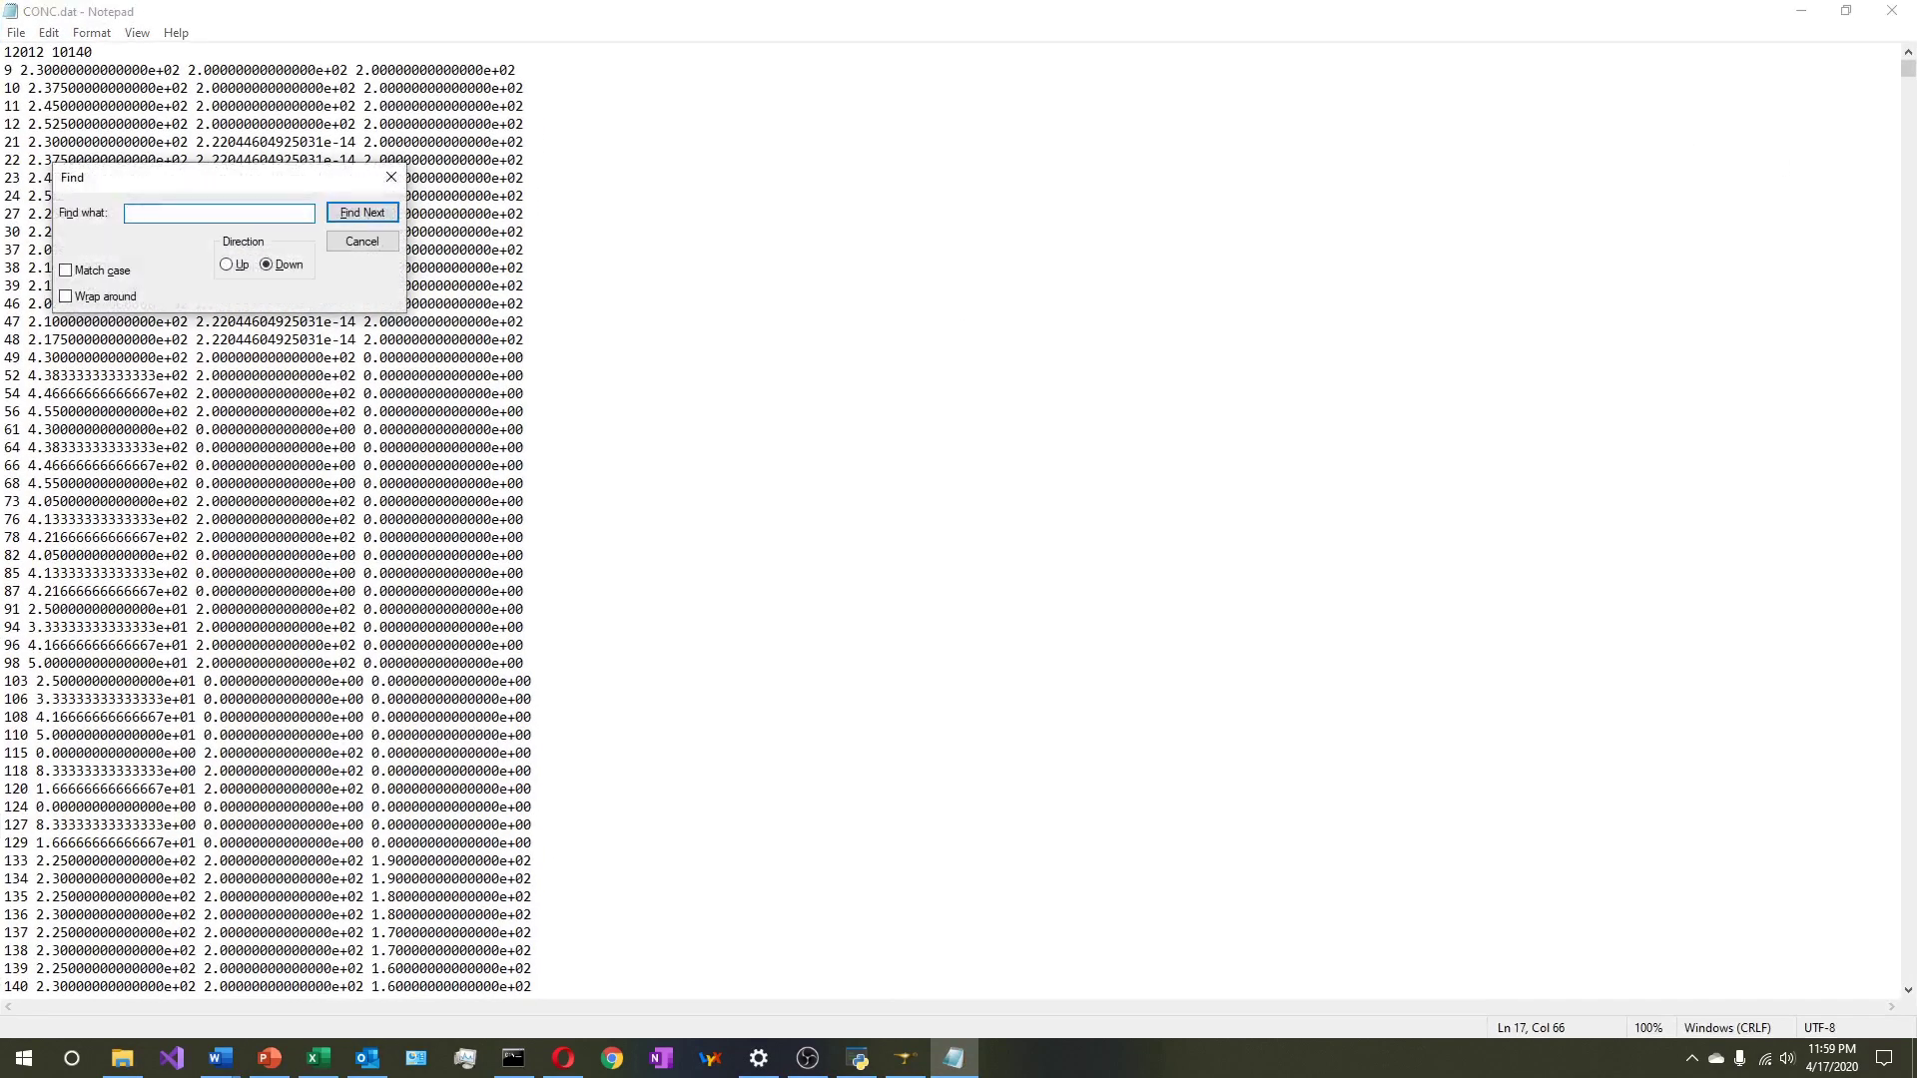
pyautogui.write('8')
pyautogui.press('Return')
pyautogui.press('Escape')
pyautogui.scroll(-6, 689, 607)
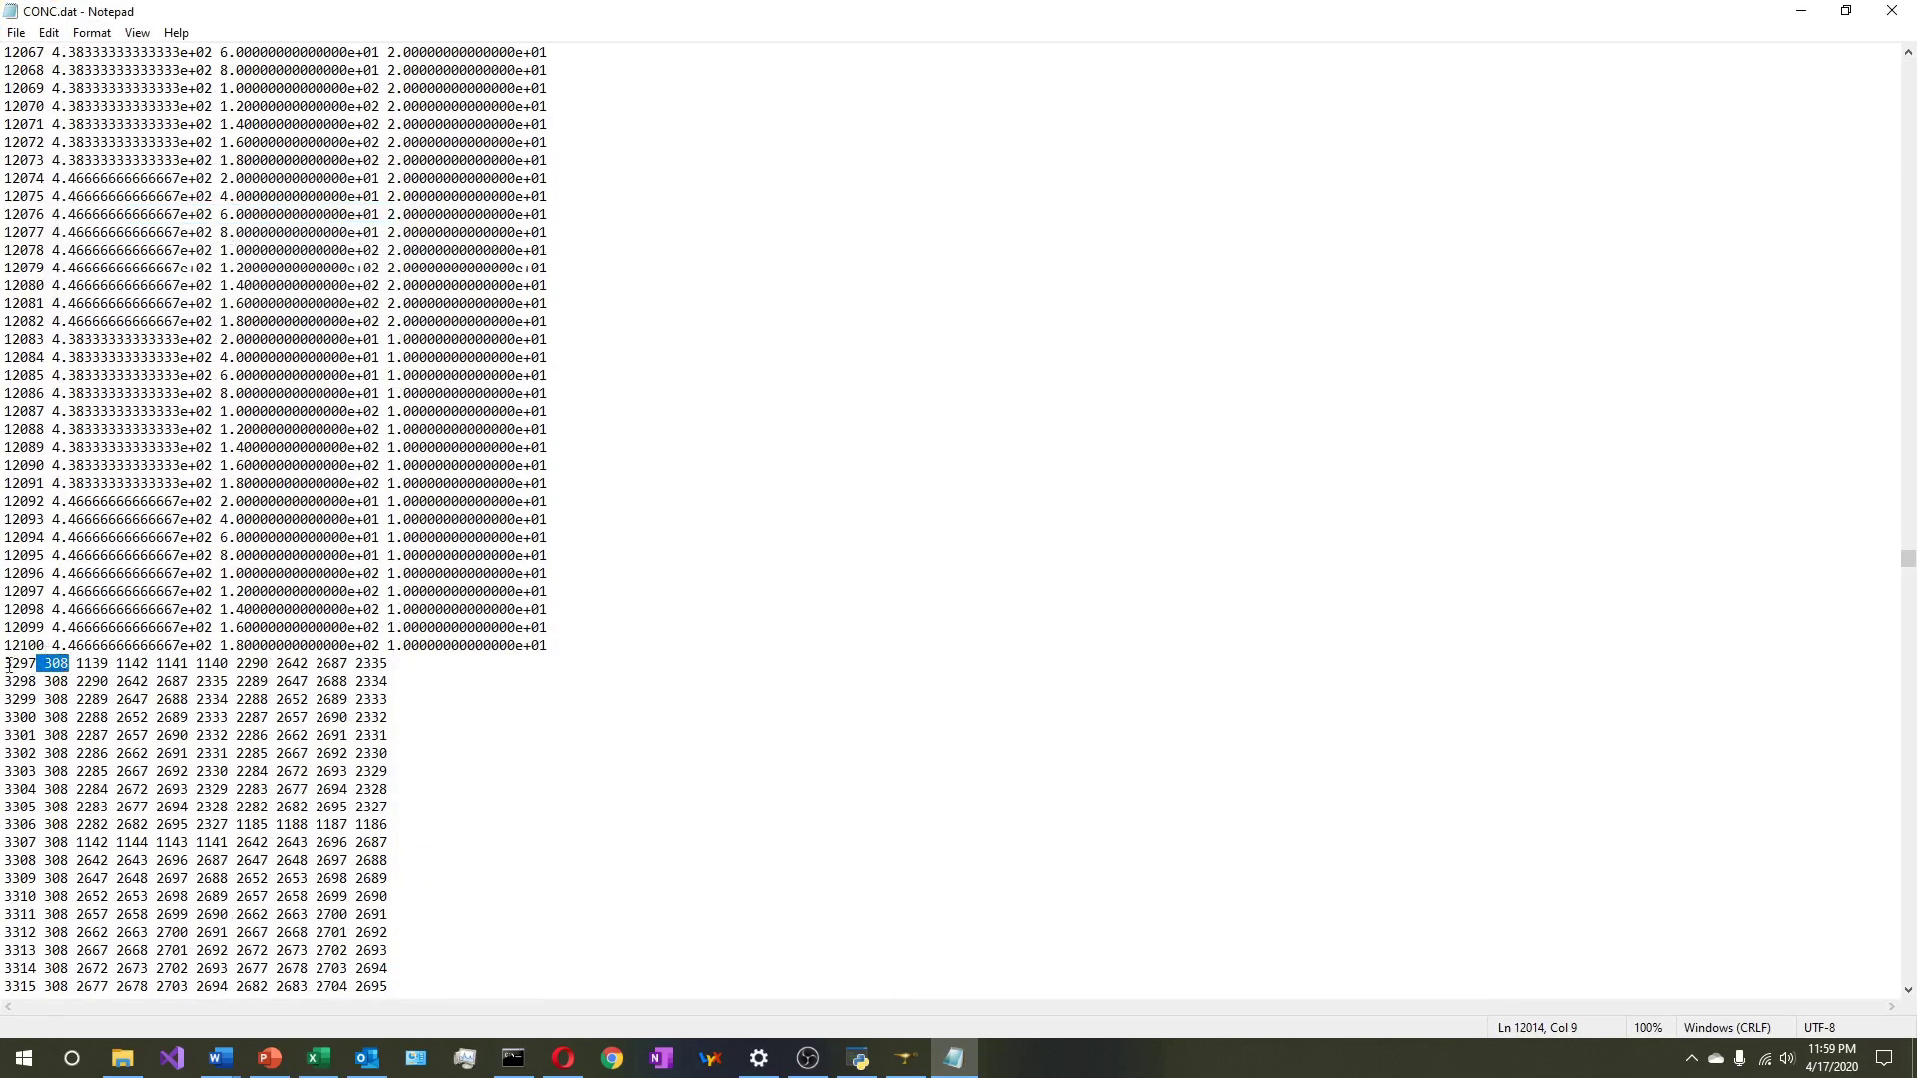
pyautogui.moveTo(1908, 567); pyautogui.dragTo(1914, 995)
pyautogui.hotkey('ctrl', 'a')
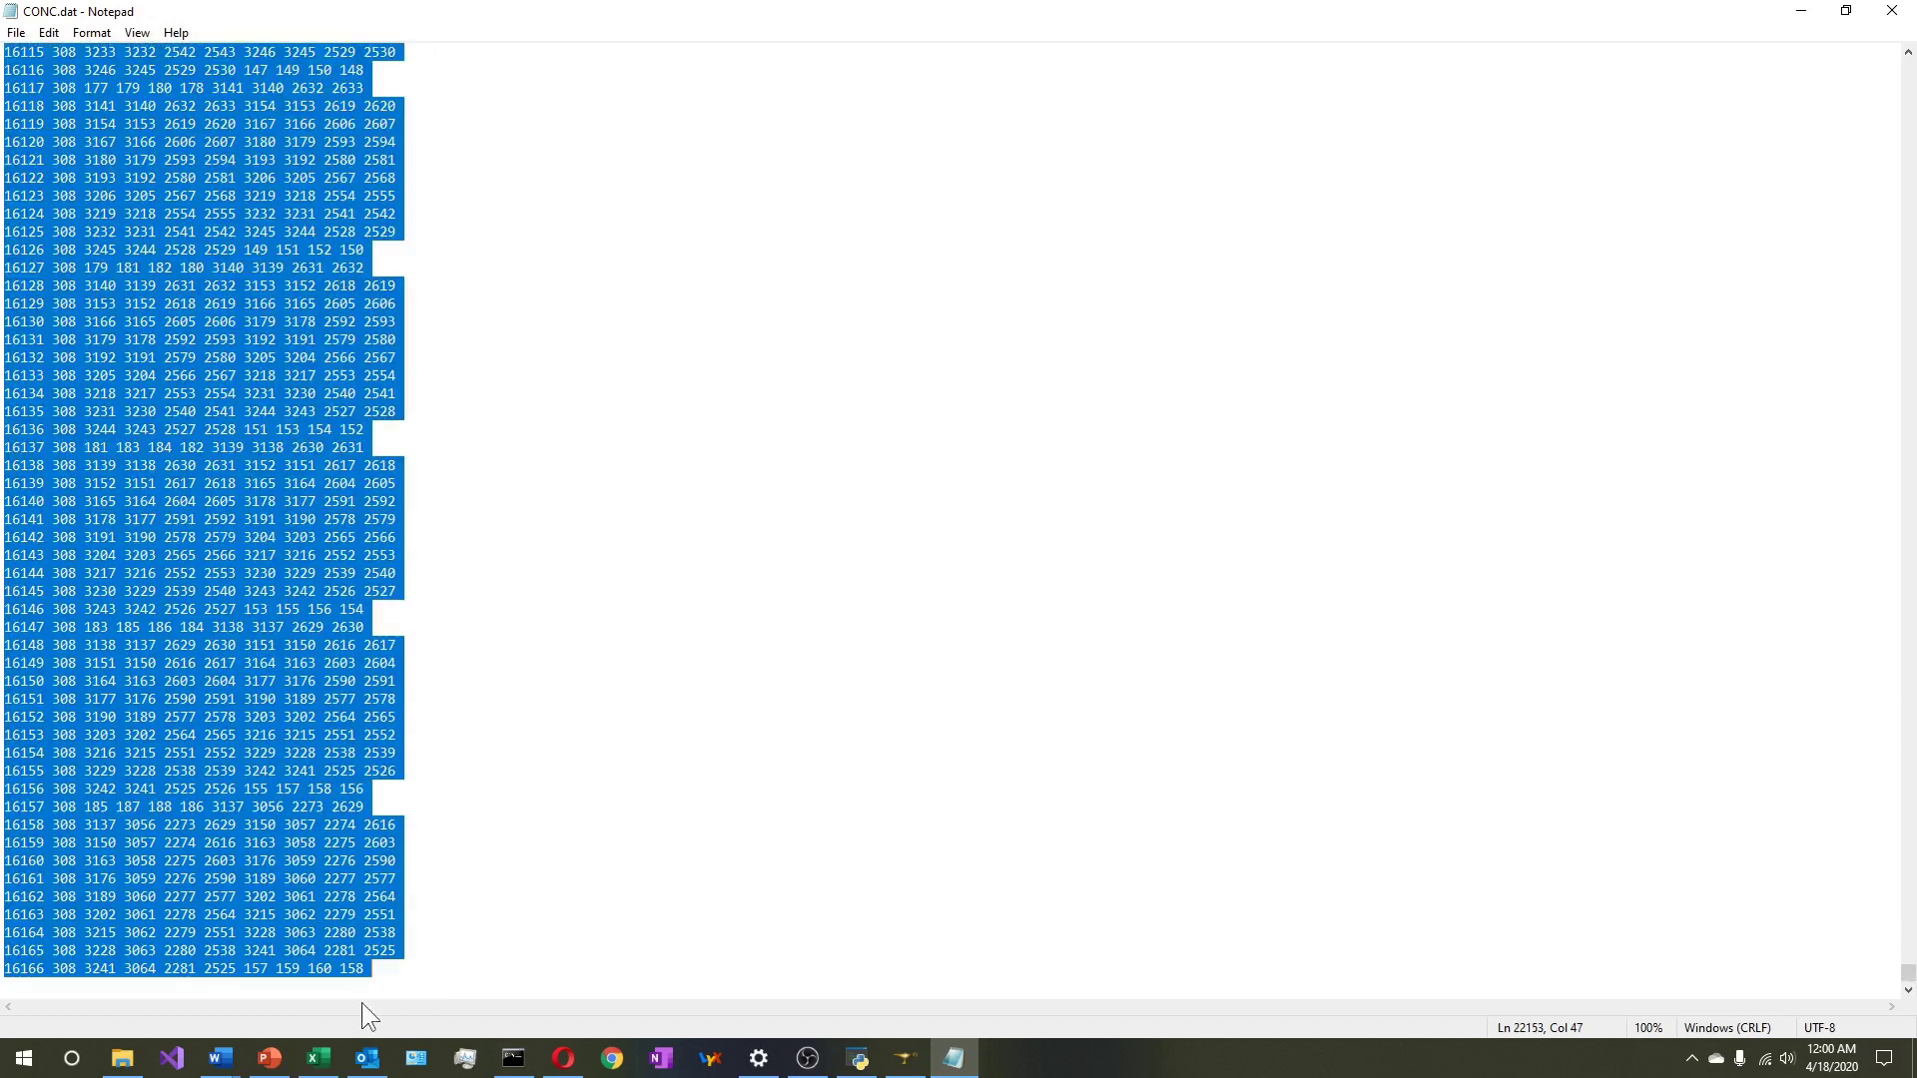
# Paste the CONC element rows into 3AELEMENT_SOLID_SHELL_FRAME from cell A2 with the Text Import Wizard, using space as the delimiter
pyautogui.click(318, 1058)
pyautogui.click(60, 329)
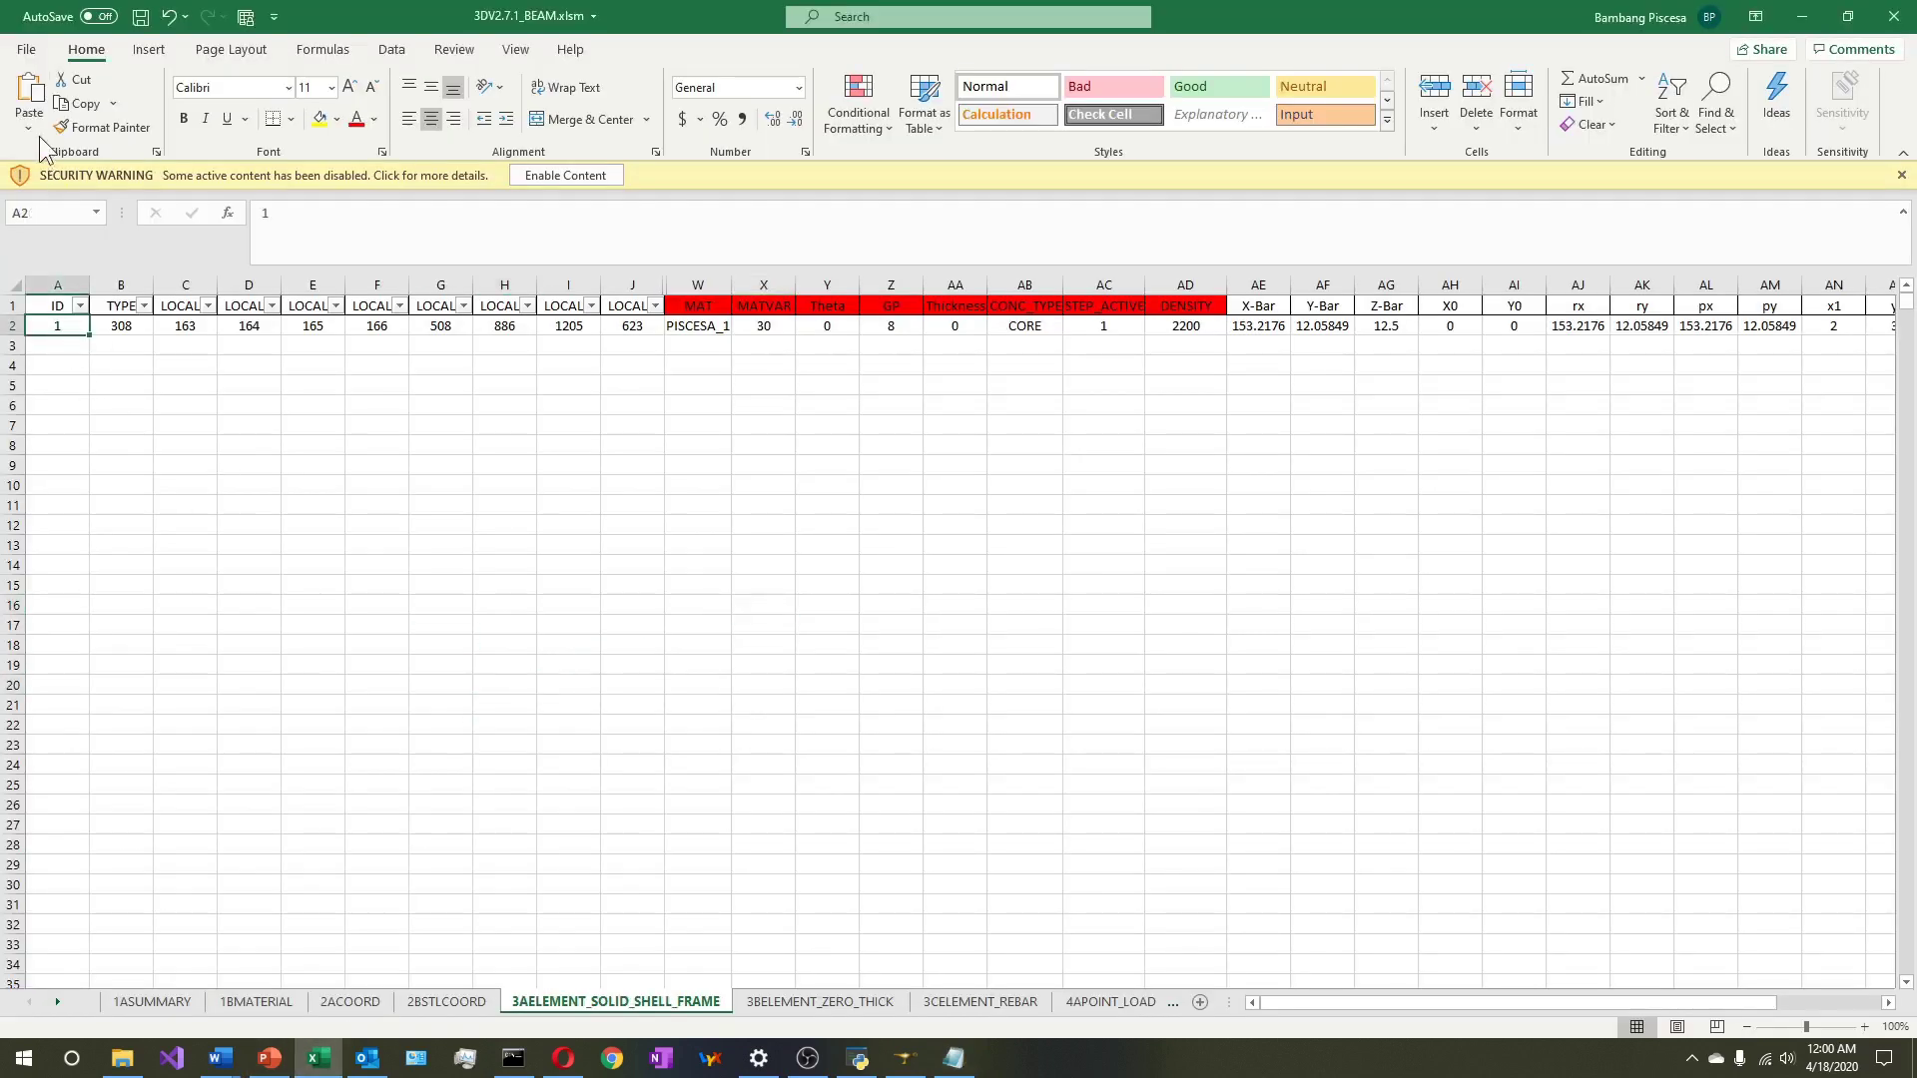
pyautogui.click(30, 125)
pyautogui.click(62, 205)
pyautogui.click(799, 654)
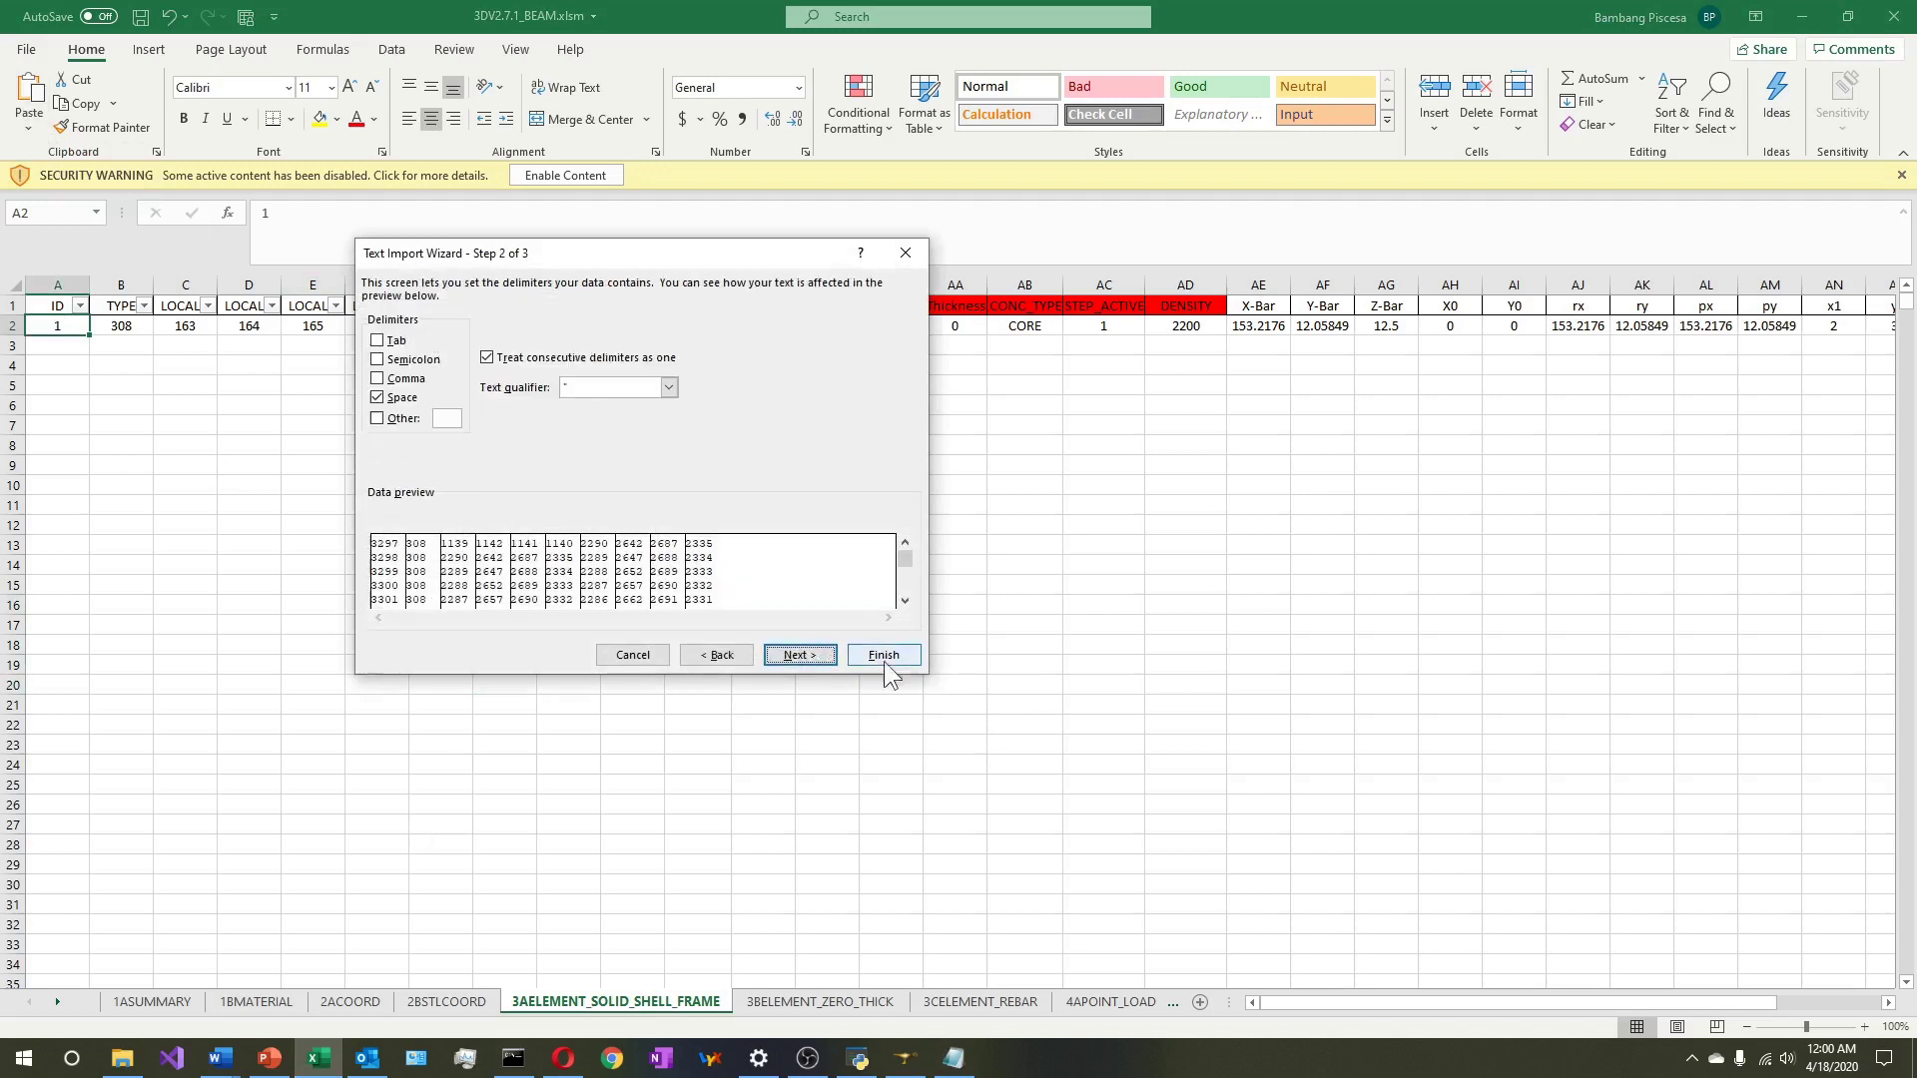
pyautogui.click(883, 654)
pyautogui.click(924, 584)
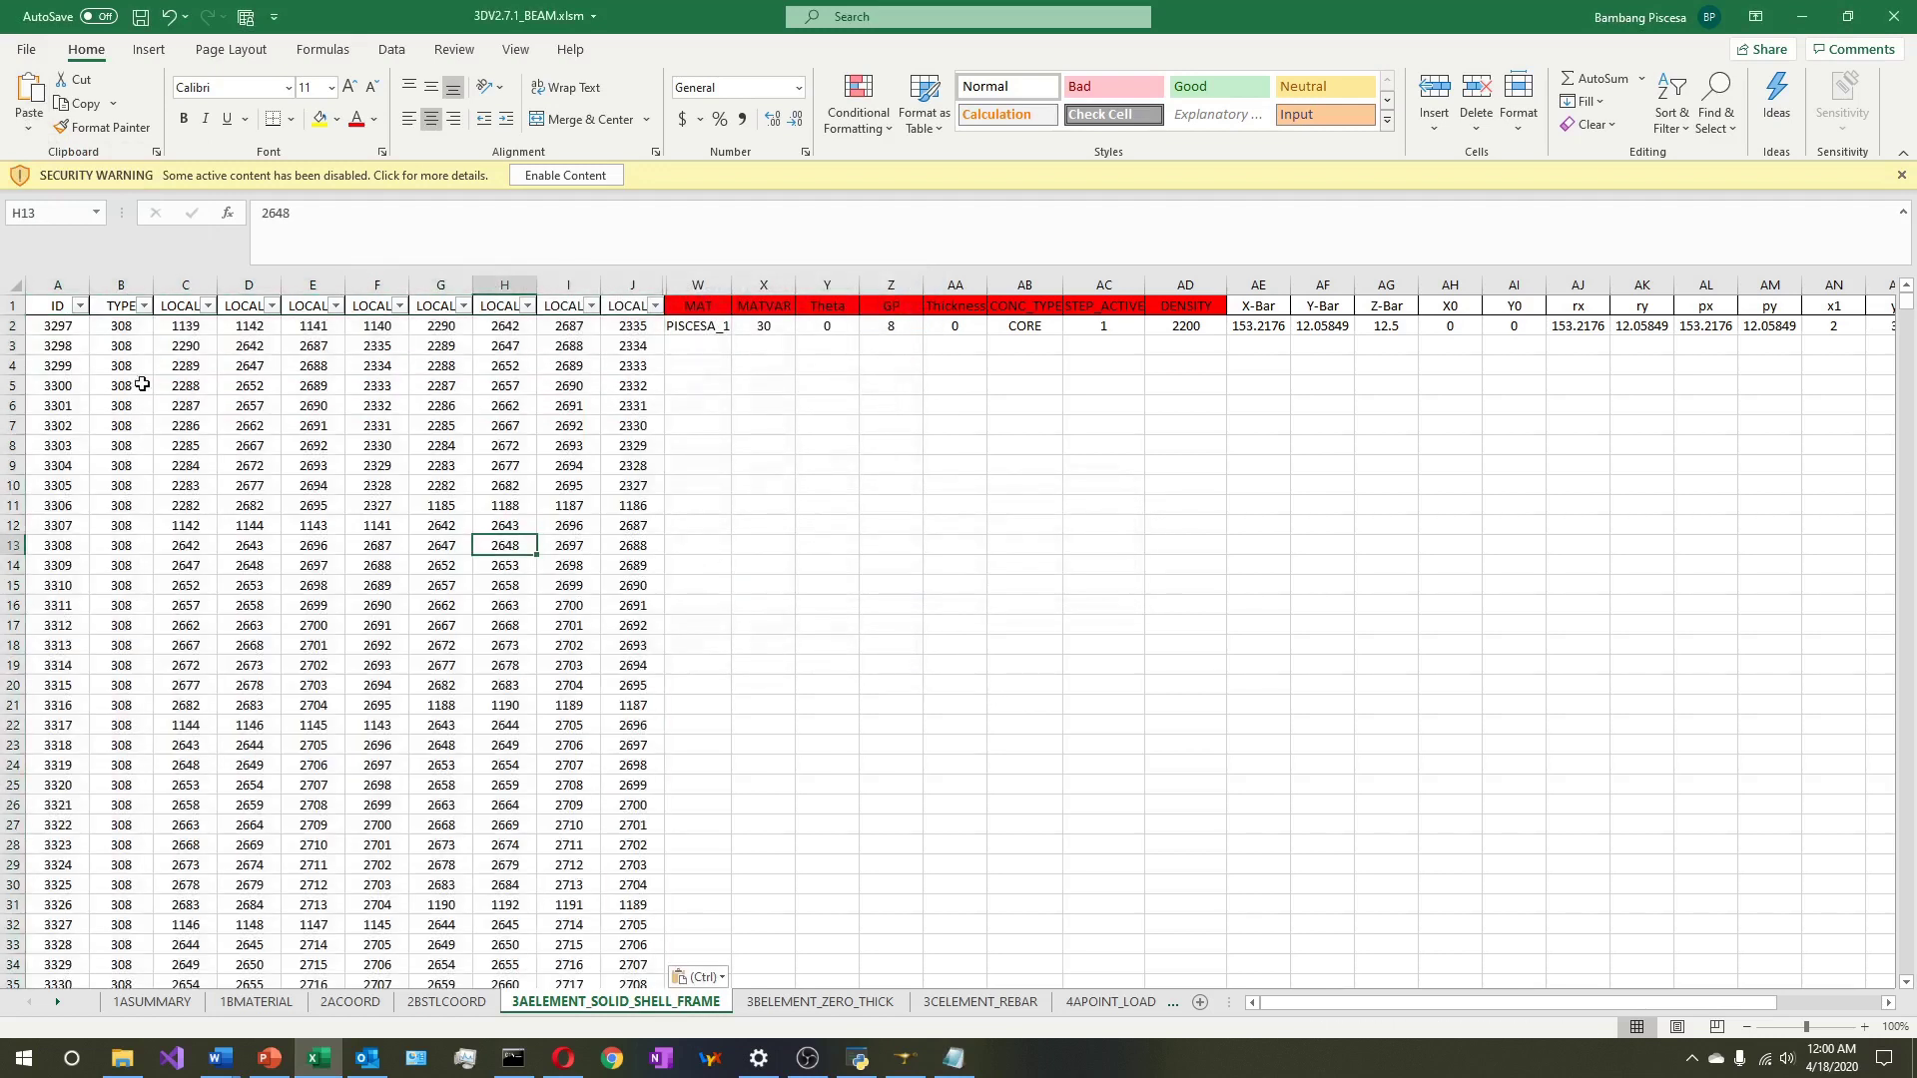
# Renumber the element IDs consecutively by entering 1 and 2 in A2 and A3 and filling the series down
pyautogui.click(75, 342)
pyautogui.click(68, 328)
pyautogui.write('1')
pyautogui.press('Return')
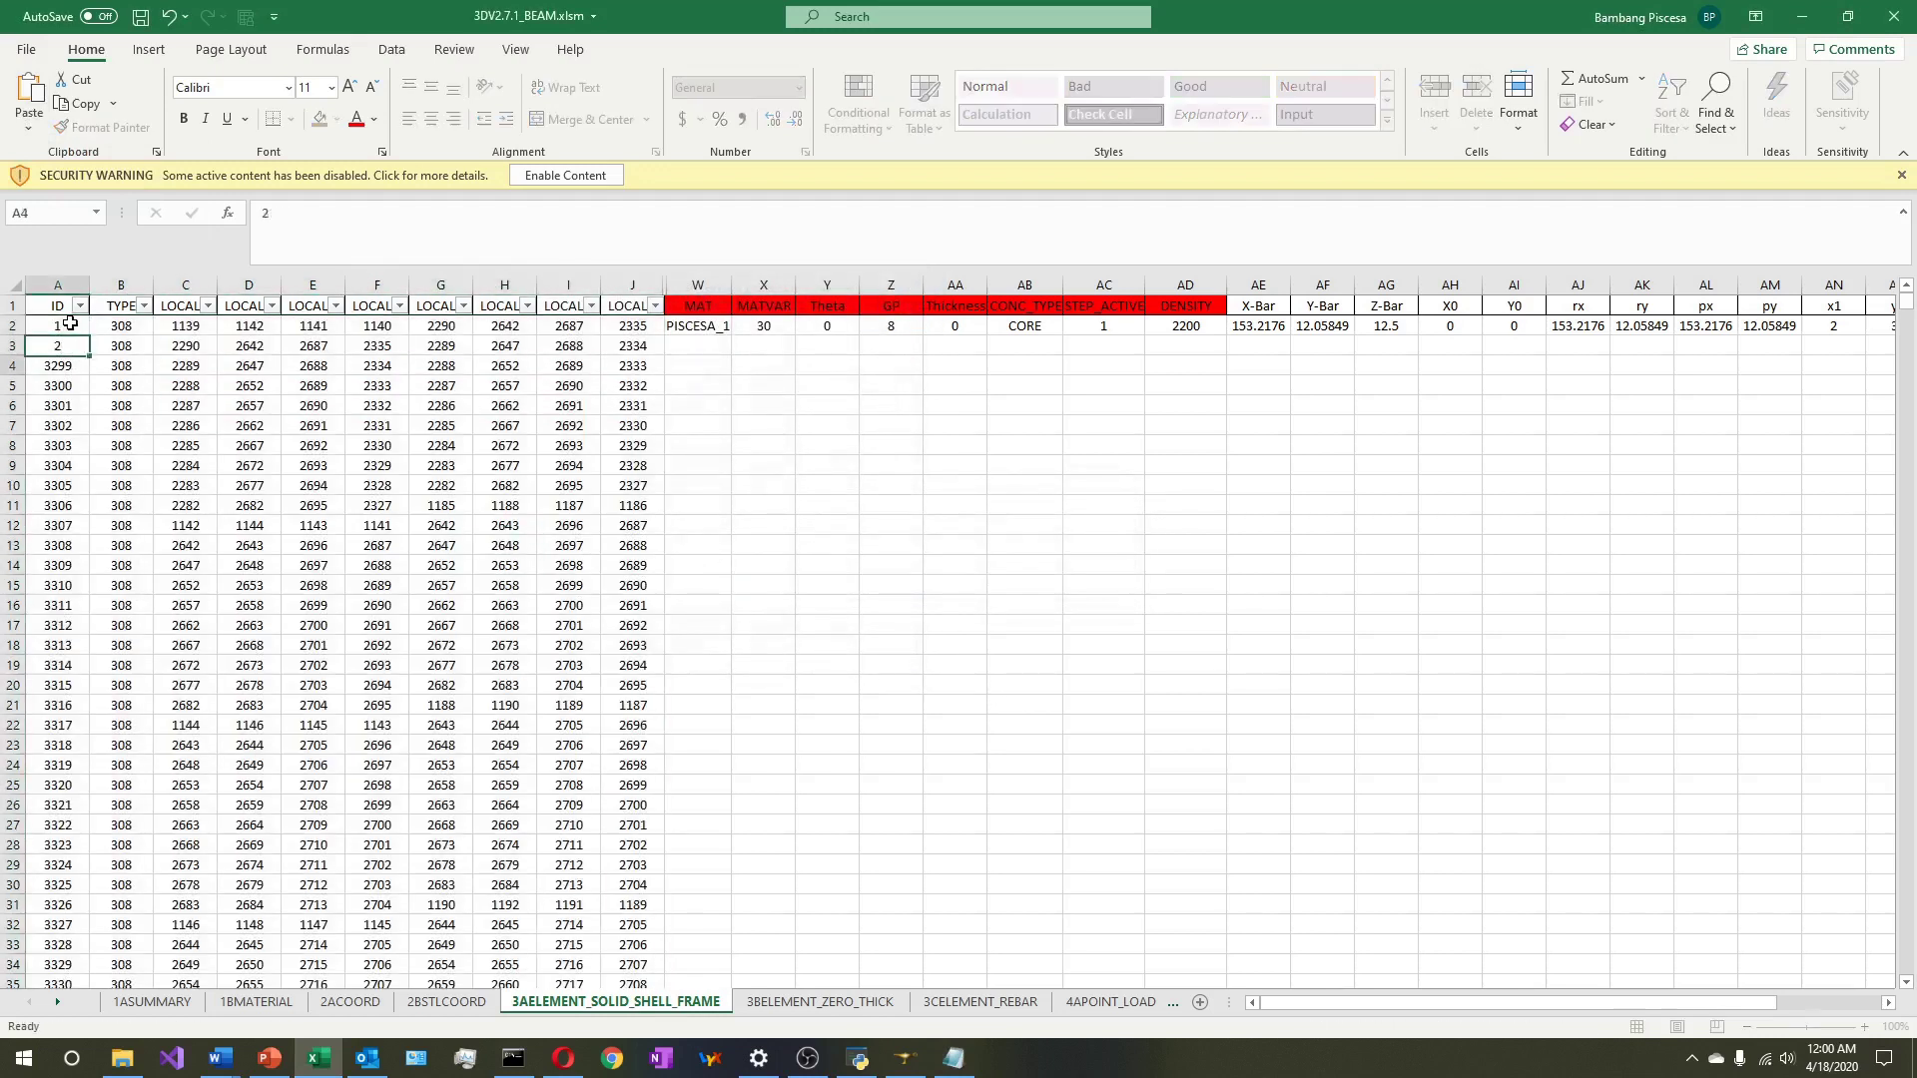
pyautogui.write('2')
pyautogui.moveTo(68, 328); pyautogui.dragTo(75, 349)
pyautogui.doubleClick(76, 351)
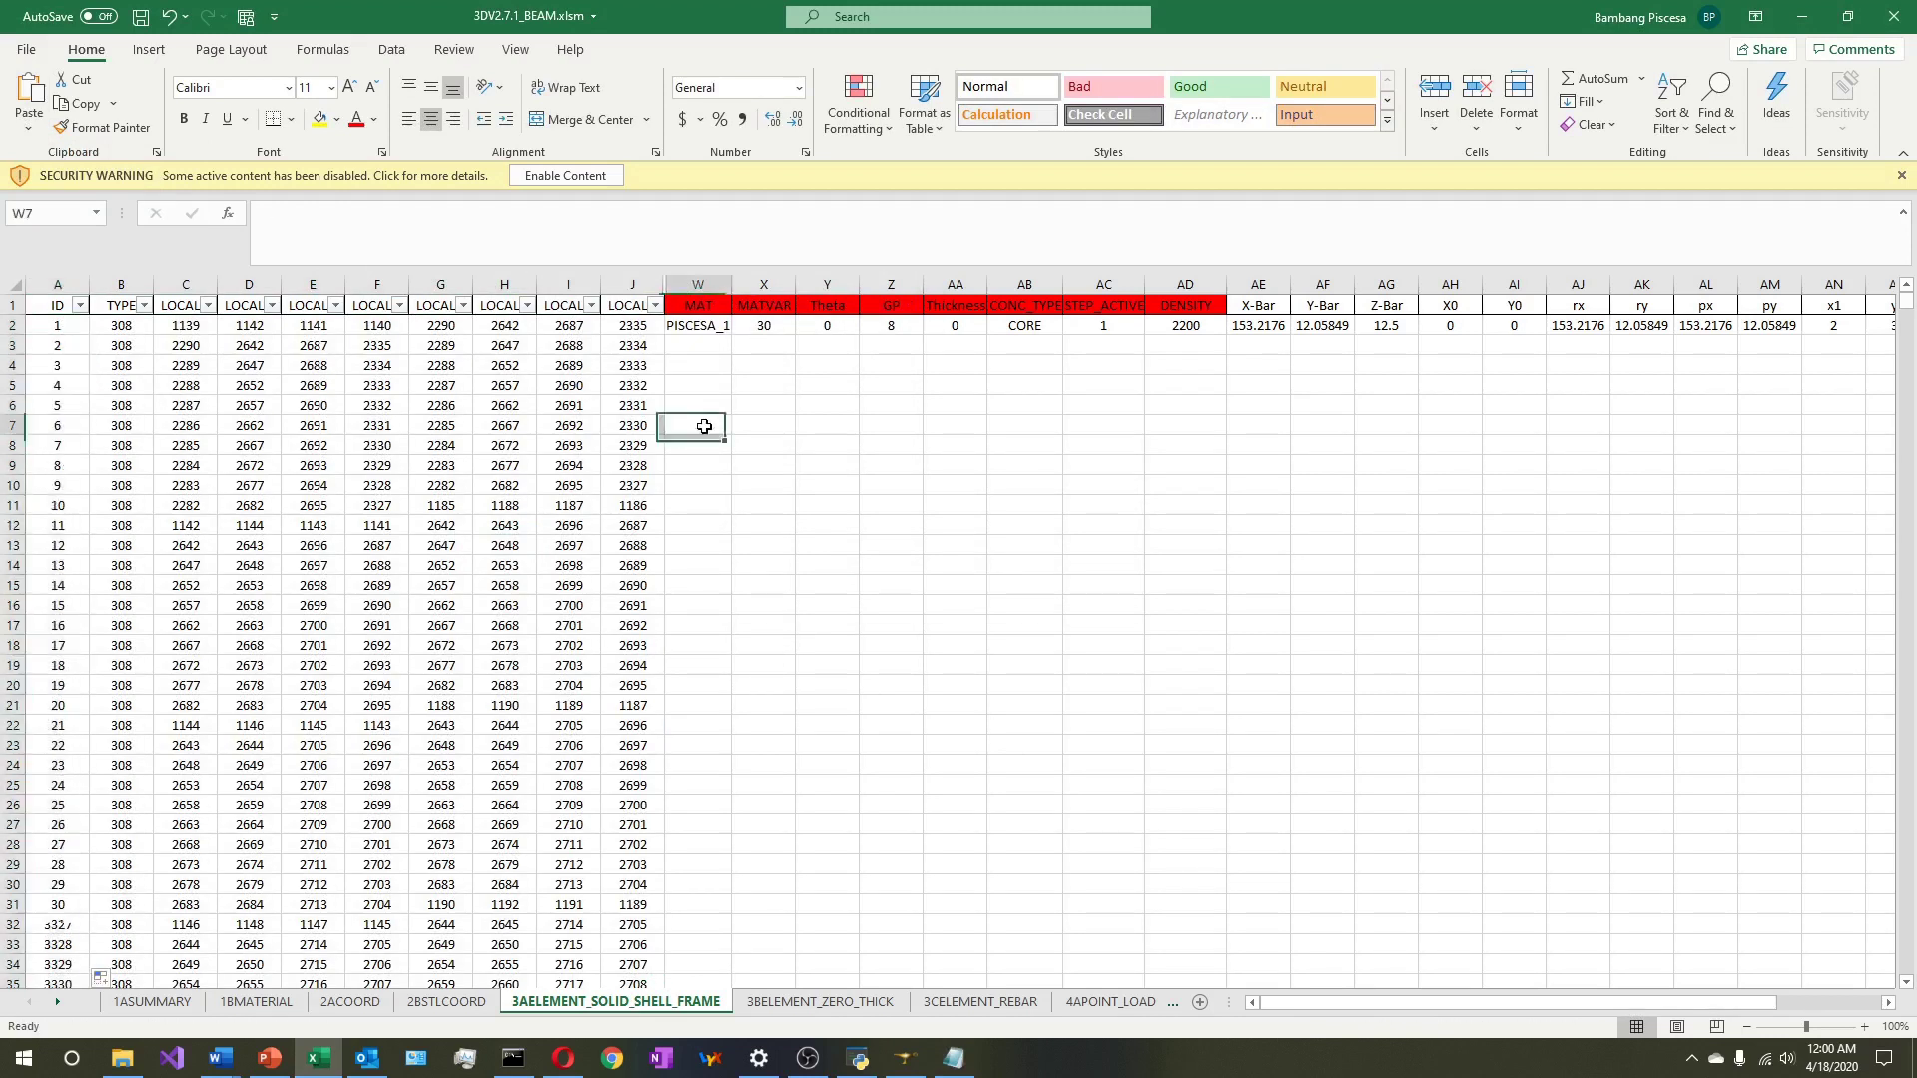
# Fill the first element's properties from MAT through DENSITY down to all the element rows
pyautogui.click(710, 329)
pyautogui.keyDown('shift'); pyautogui.click(1179, 324); pyautogui.keyUp('shift')
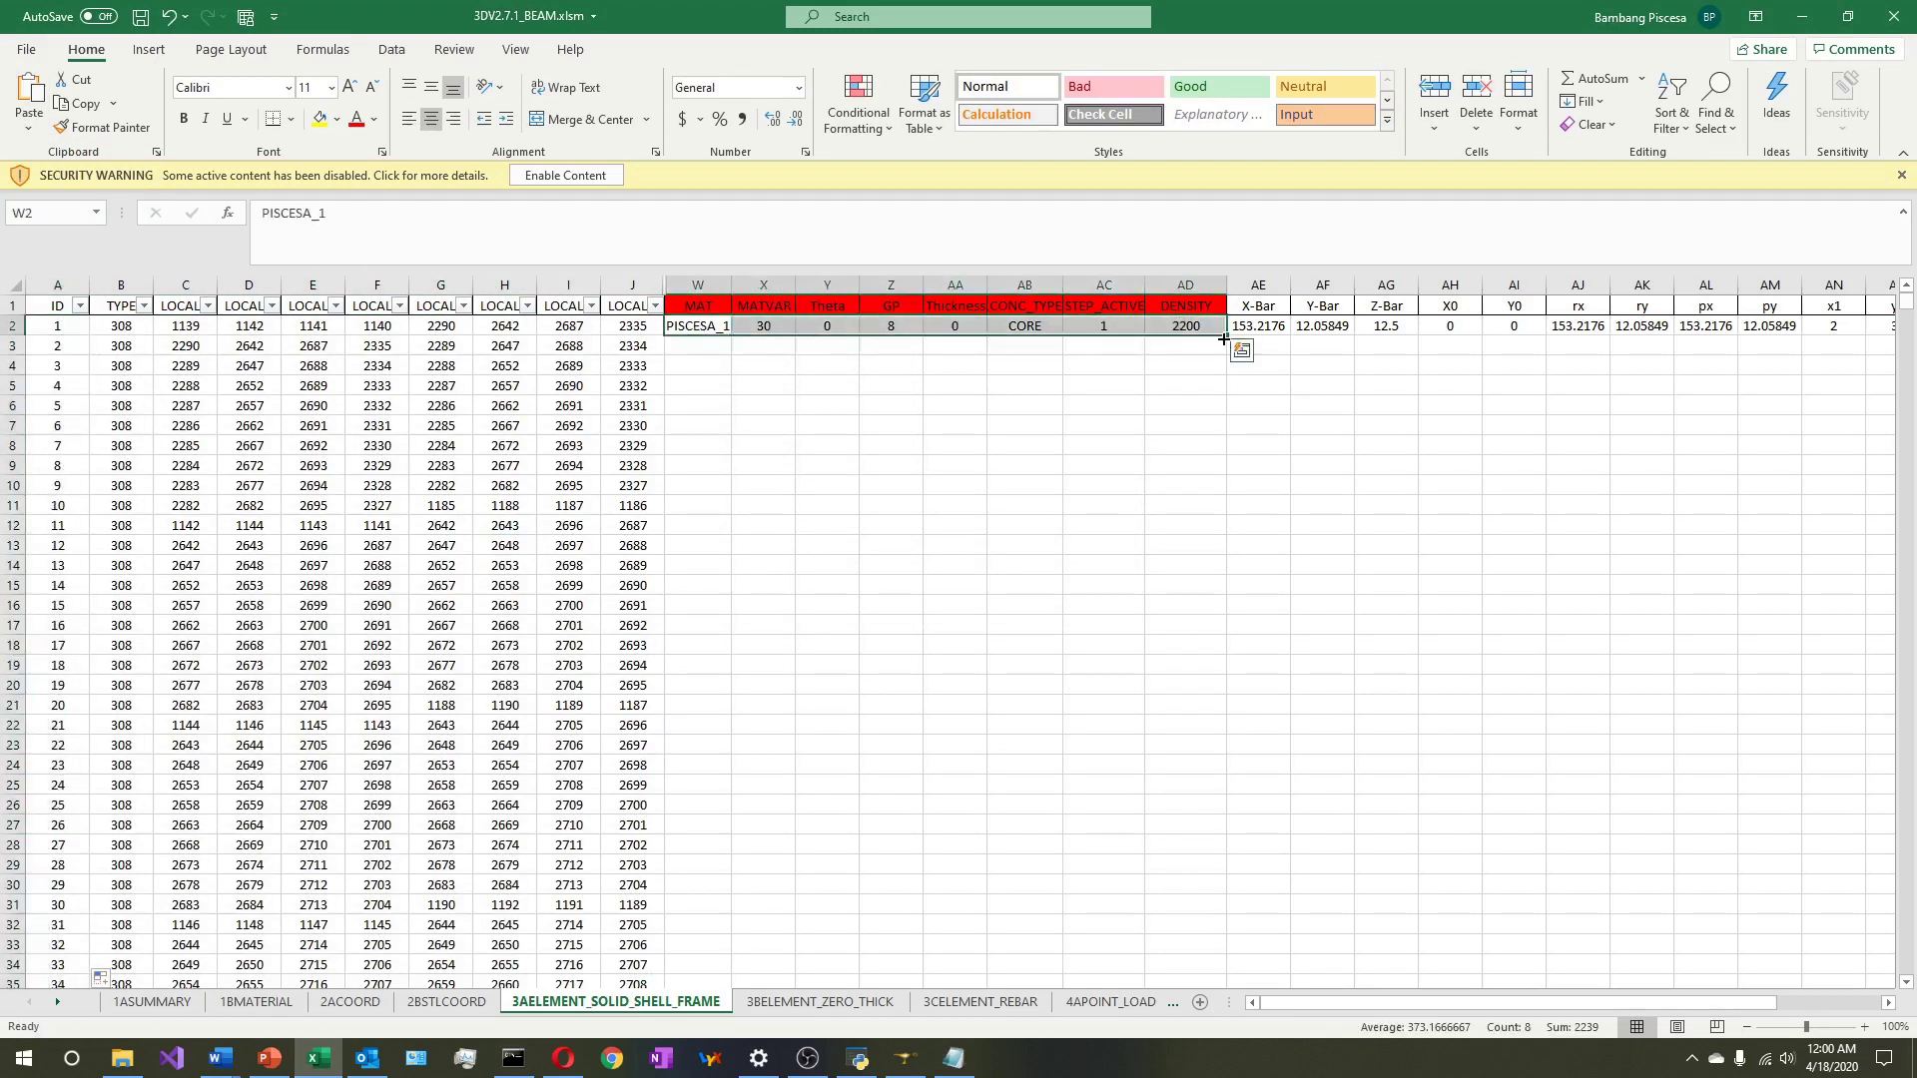
pyautogui.doubleClick(1224, 338)
# Set the MAT entry to PISCESA_1 for every element row instead of the incrementing series
pyautogui.click(699, 327)
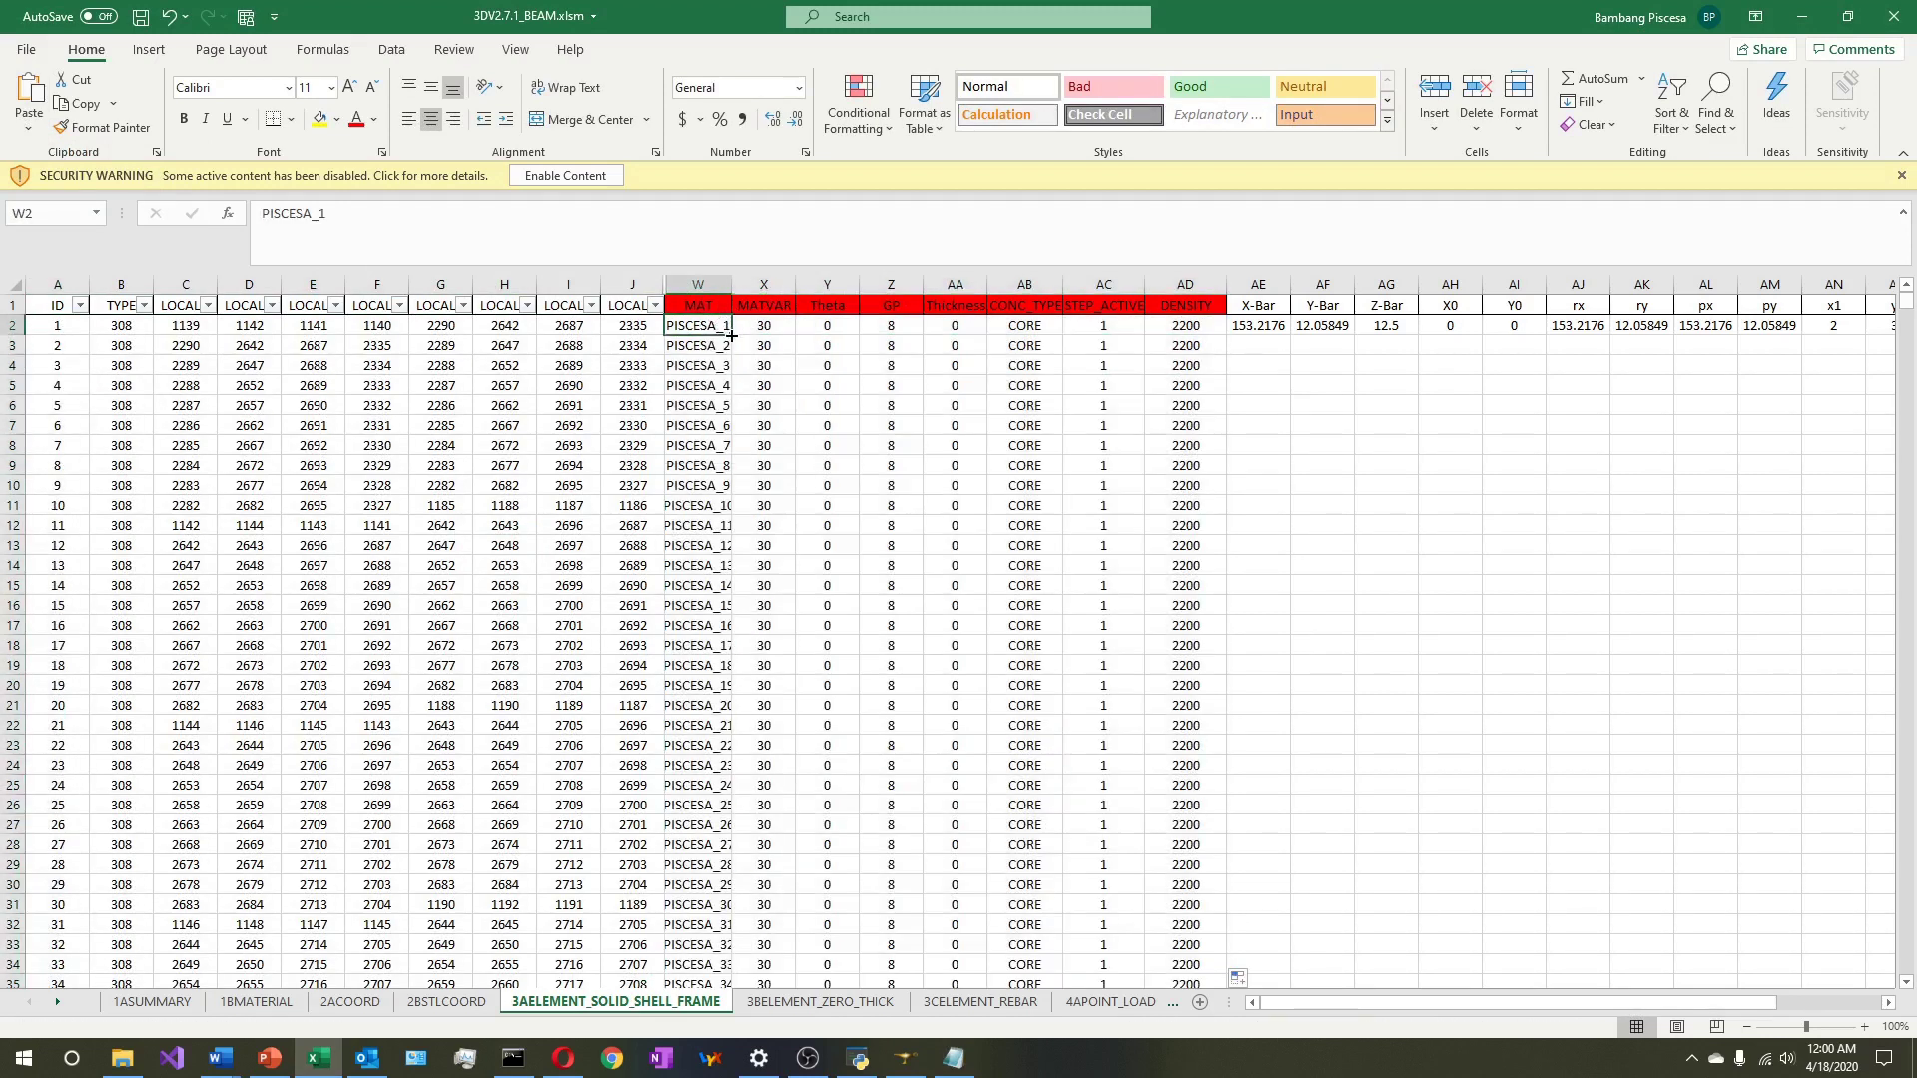
pyautogui.doubleClick(732, 337)
pyautogui.click(710, 327)
pyautogui.keyDown('shift'); pyautogui.click(722, 347); pyautogui.keyUp('shift')
pyautogui.hotkey('ctrl', 'd')
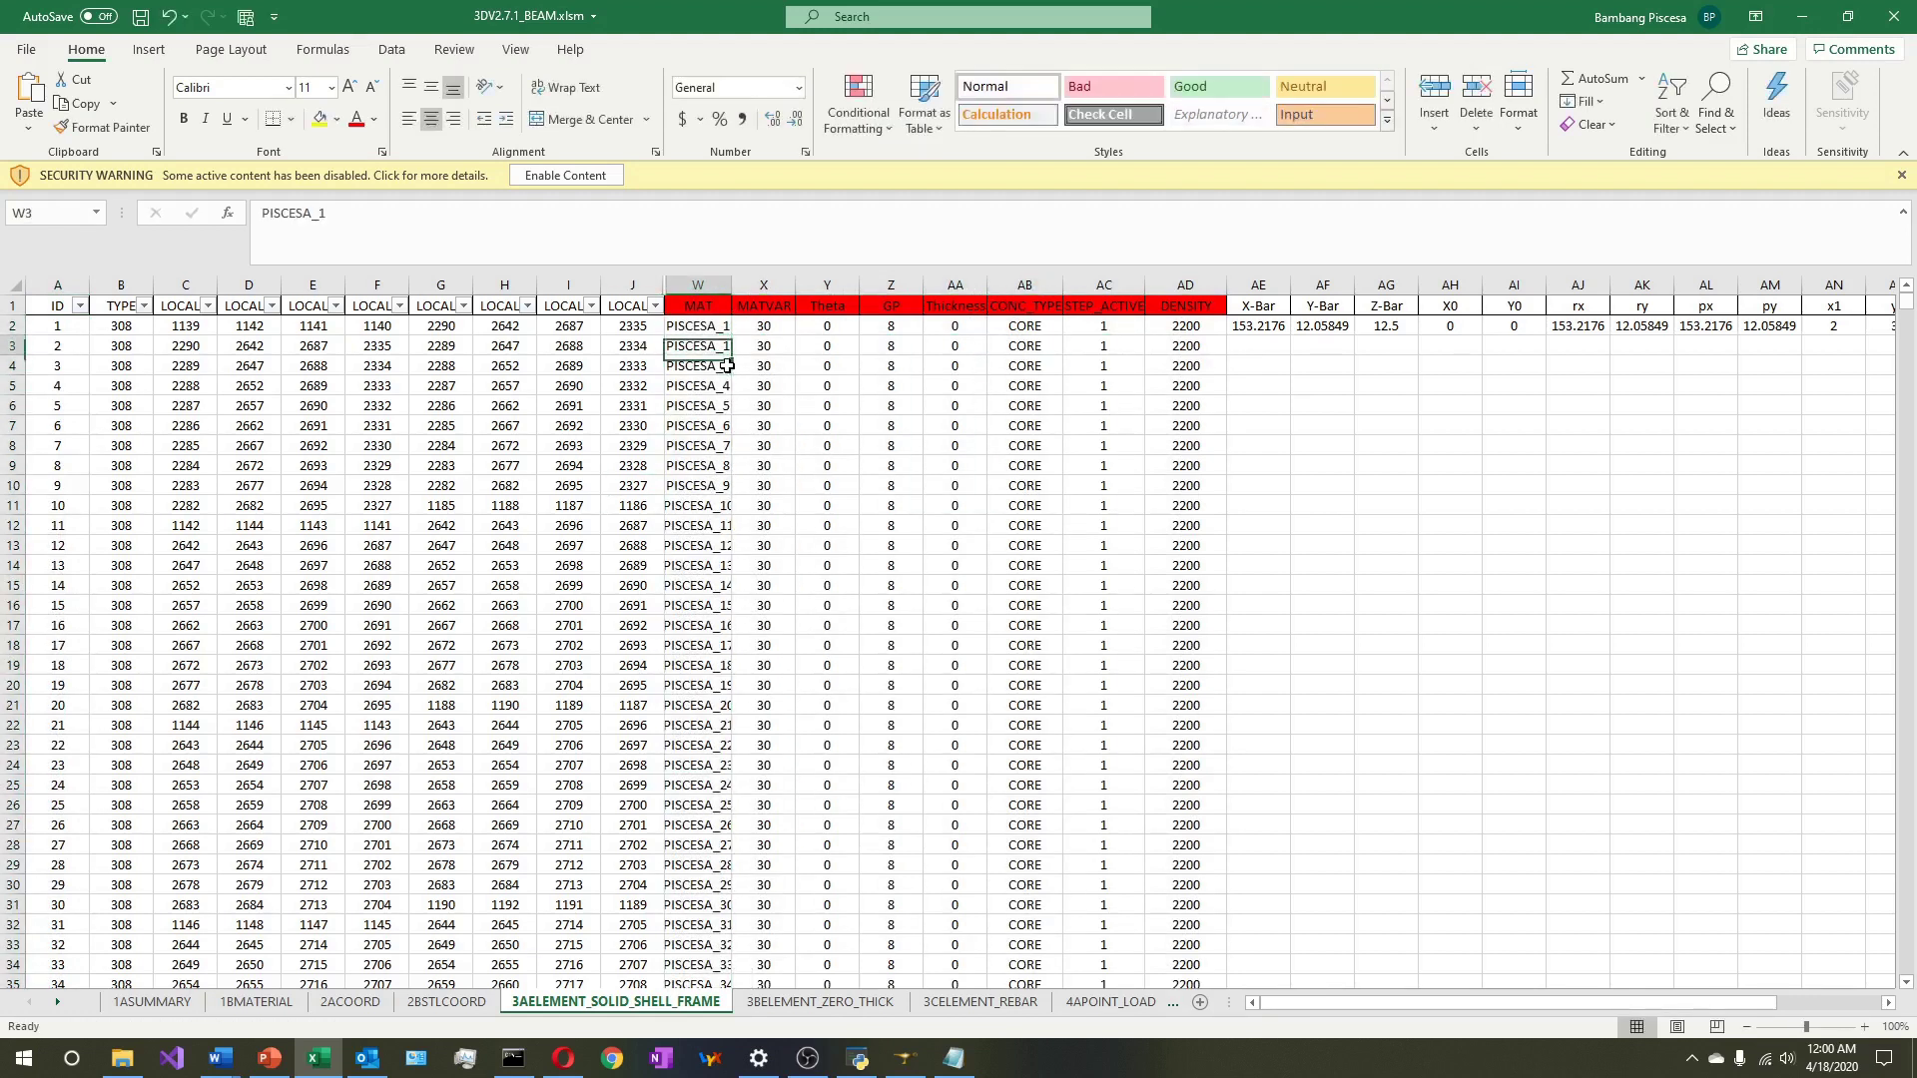
pyautogui.doubleClick(736, 353)
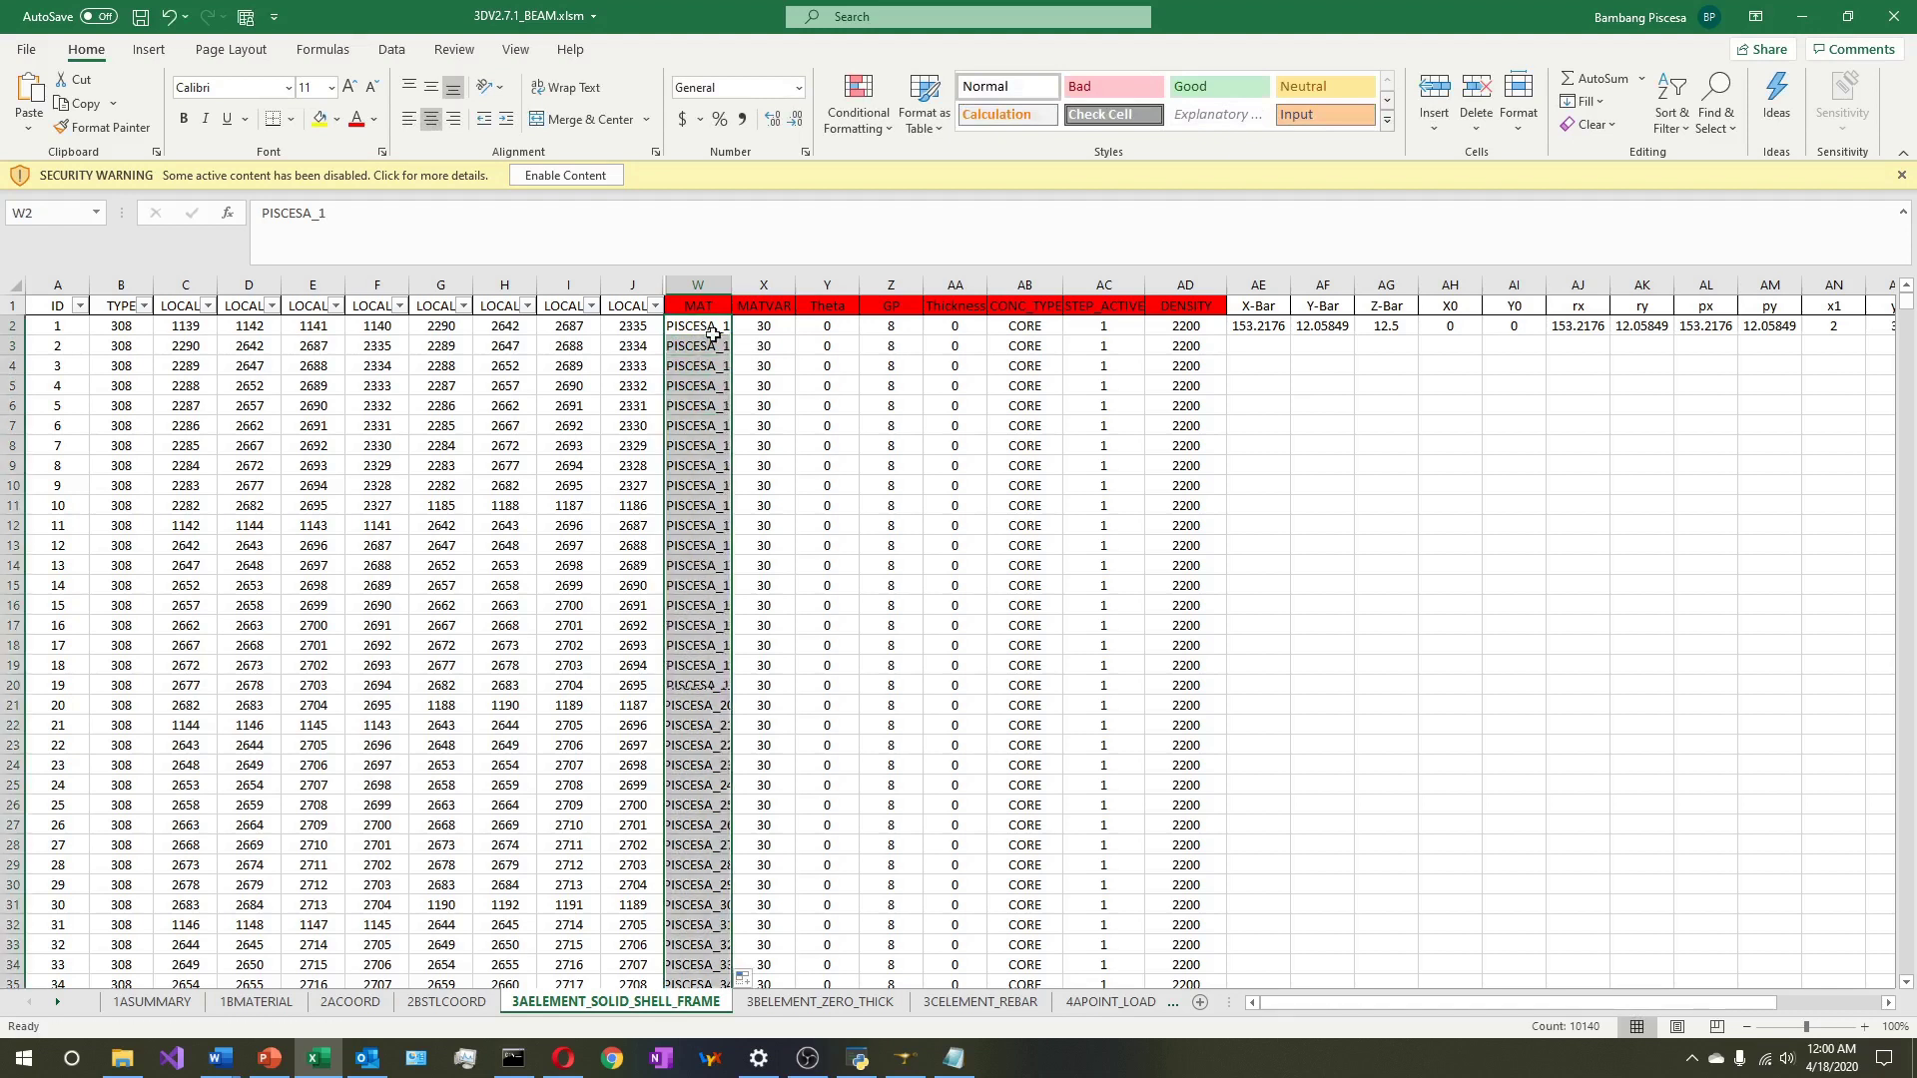
# Enable the workbook's active content and save the workbook
pyautogui.click(539, 178)
pyautogui.click(913, 589)
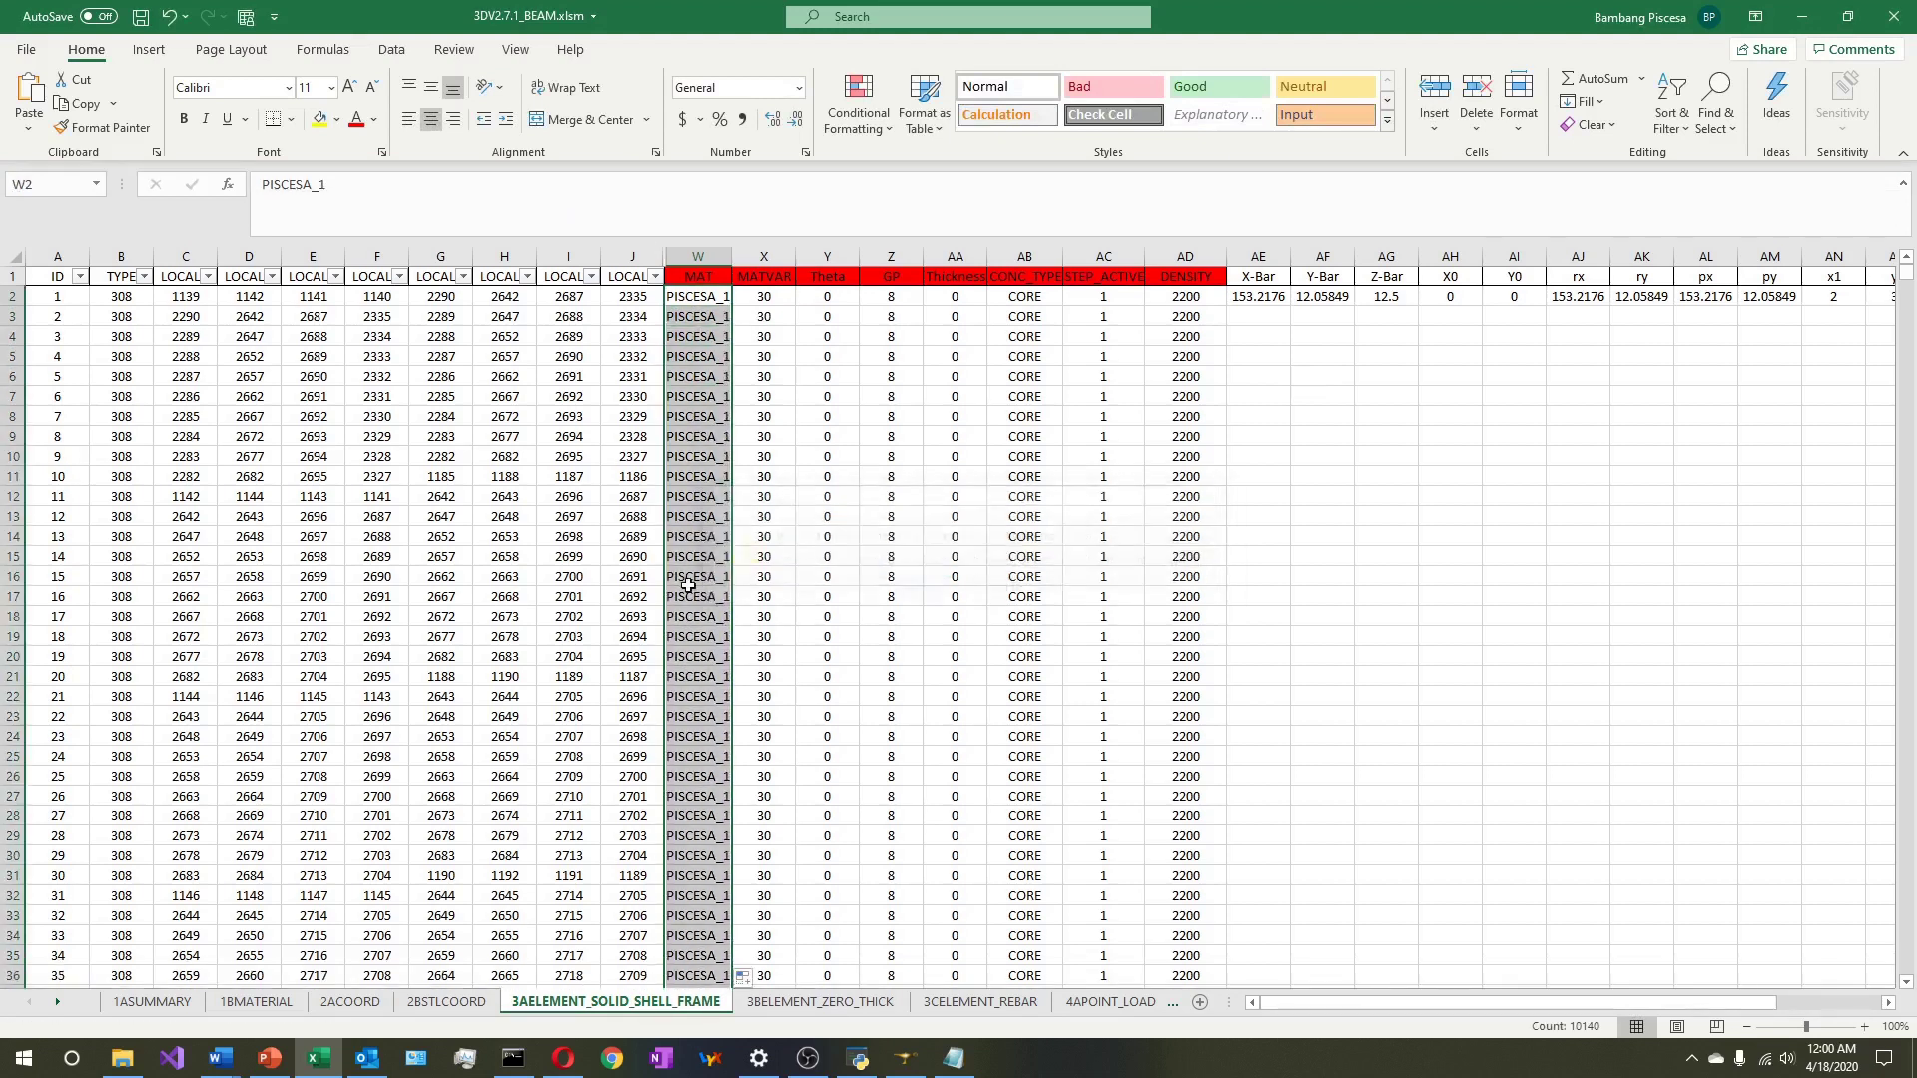
pyautogui.click(689, 596)
pyautogui.hotkey('ctrl', 'Down')
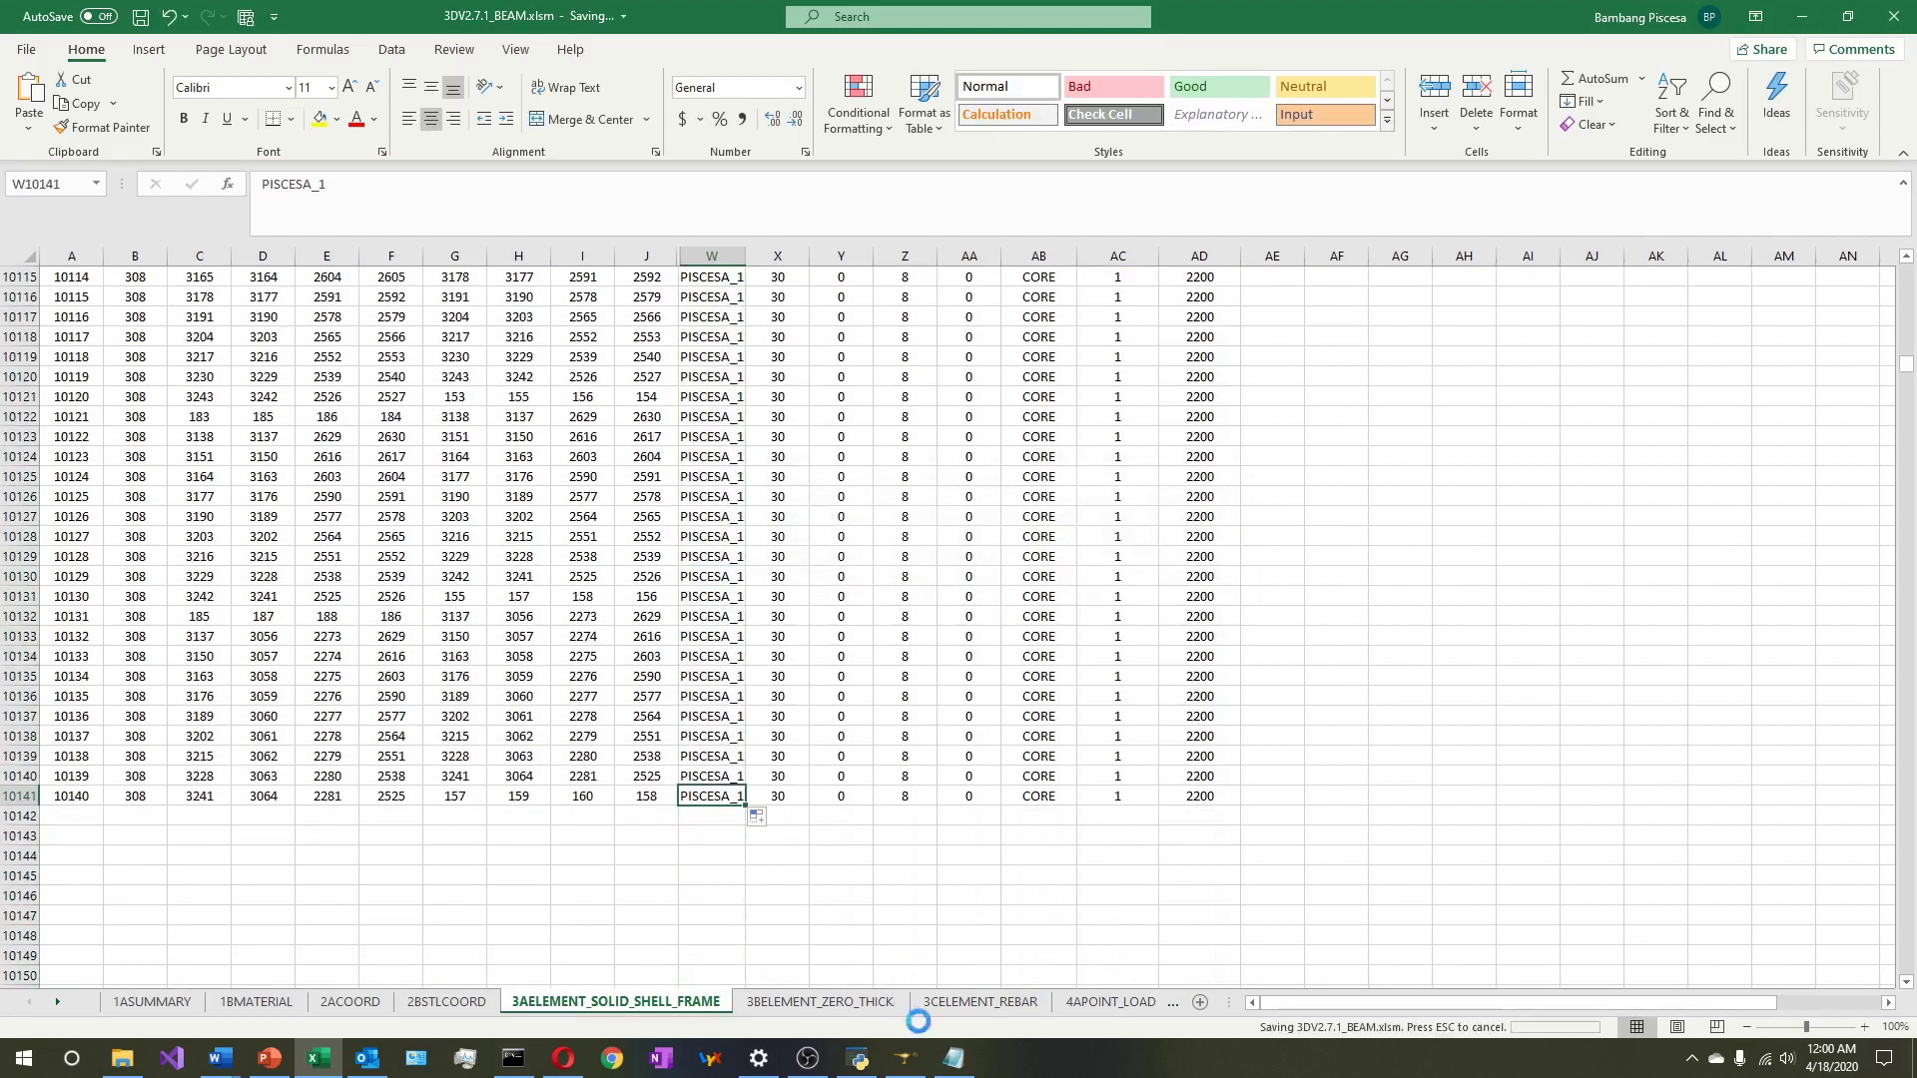
# Close CONC.dat and return to the DATA folder in File Explorer
pyautogui.click(953, 1057)
pyautogui.click(1891, 10)
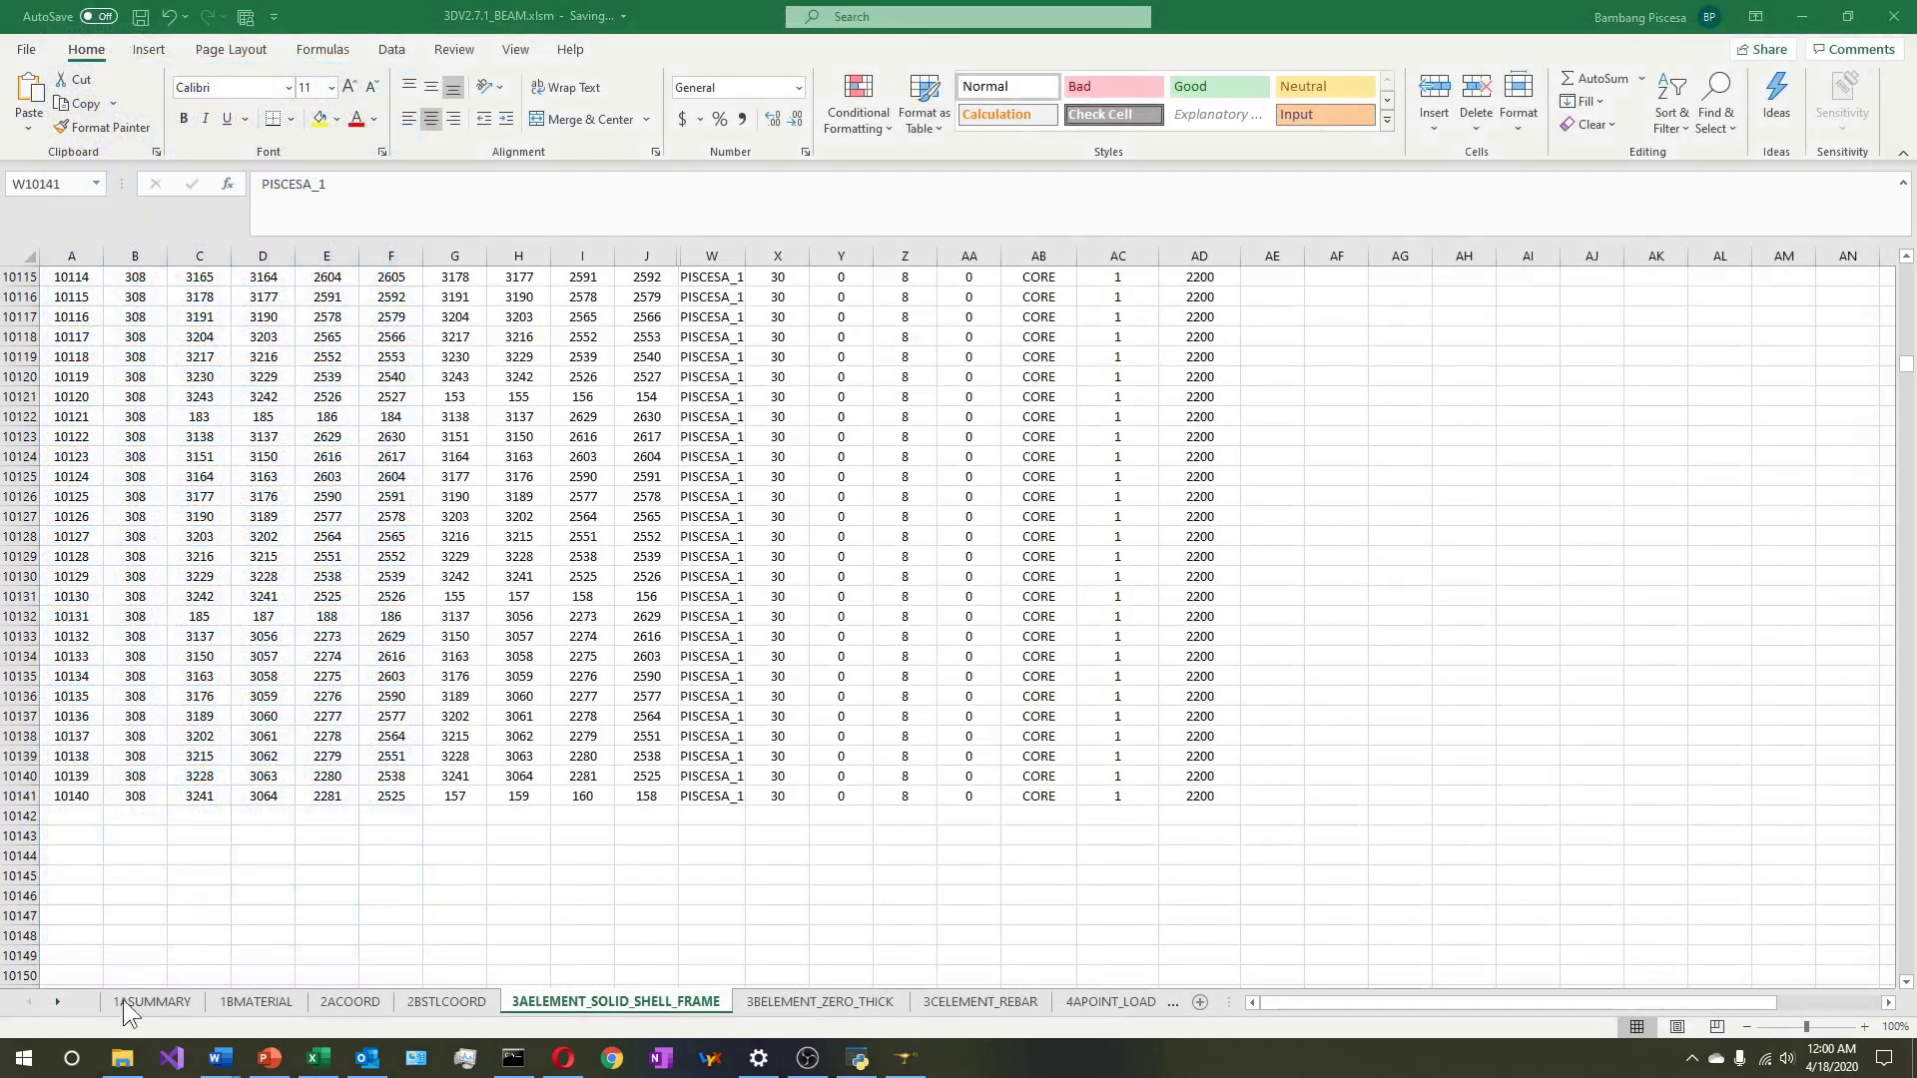
pyautogui.click(122, 1058)
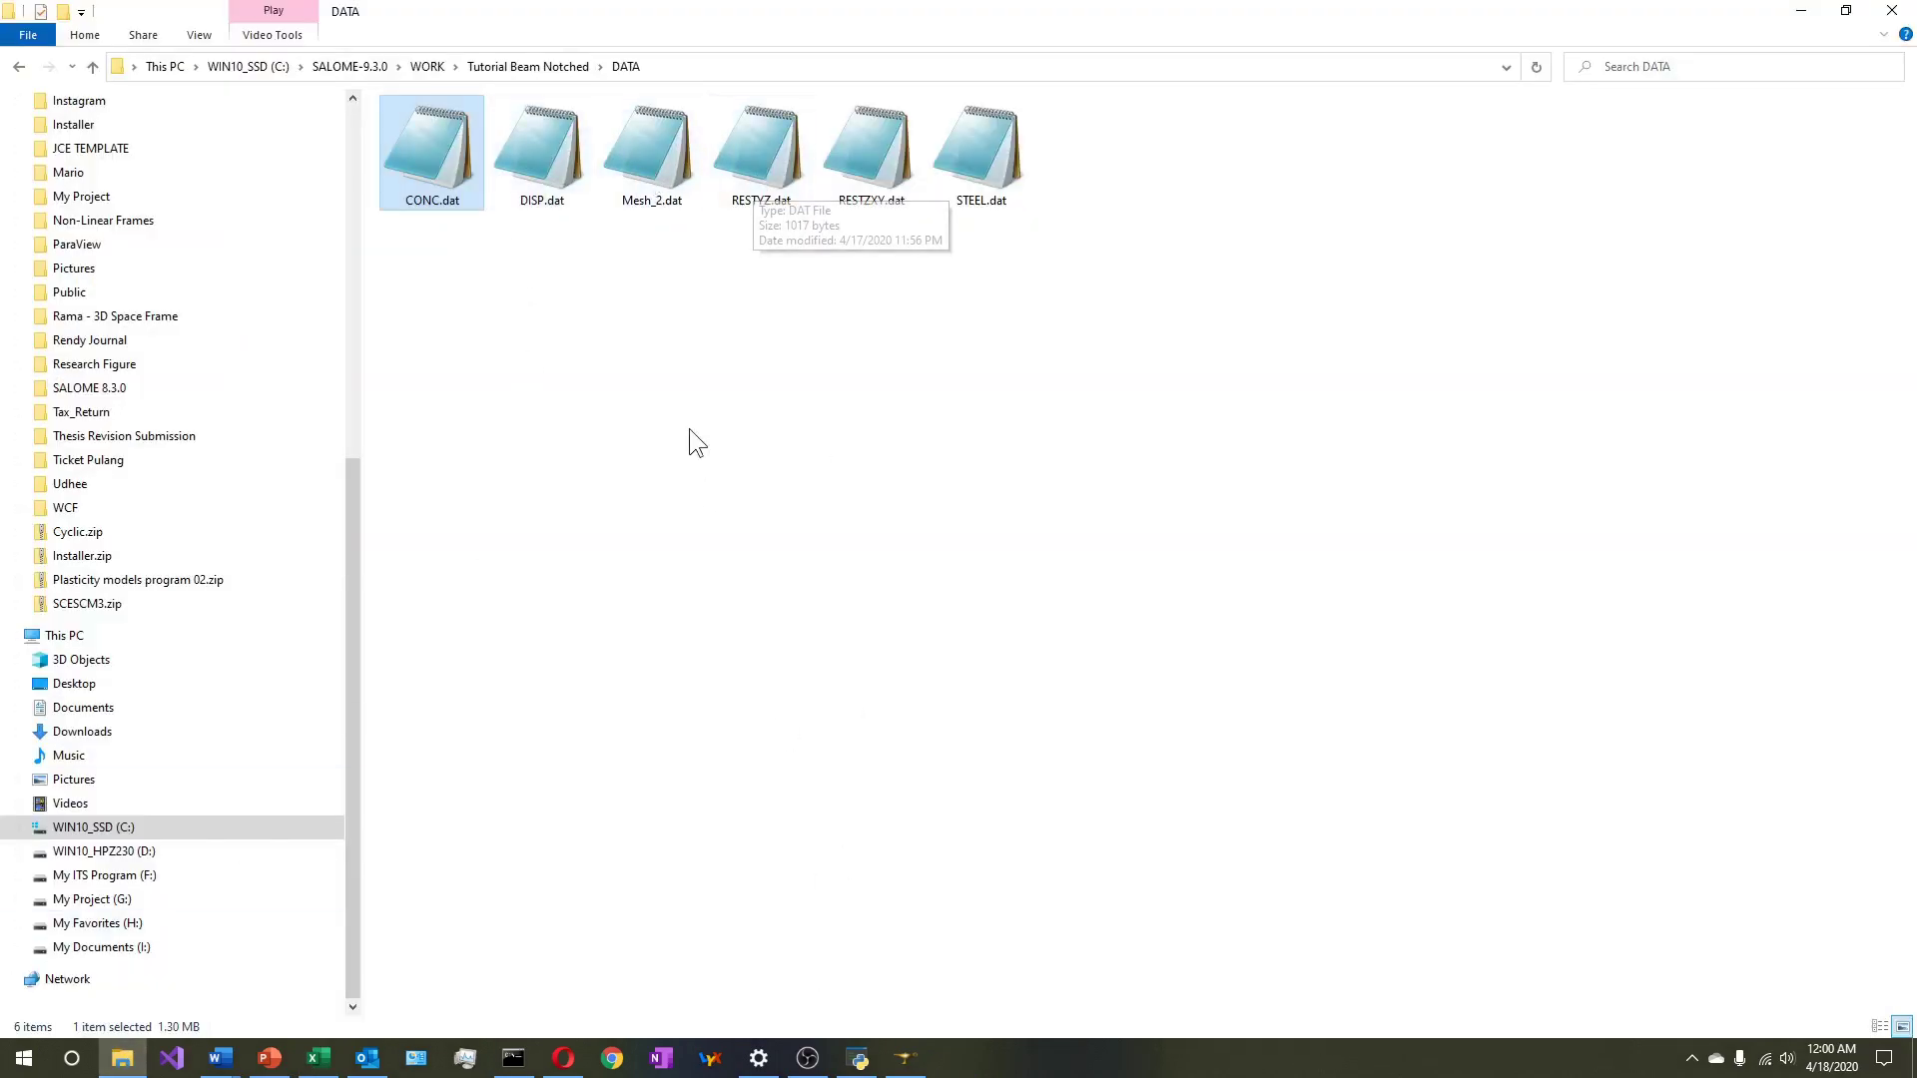
# Open STEEL.dat and copy its element connectivity rows, from element 16257 to the final element 17036
pyautogui.doubleClick(979, 194)
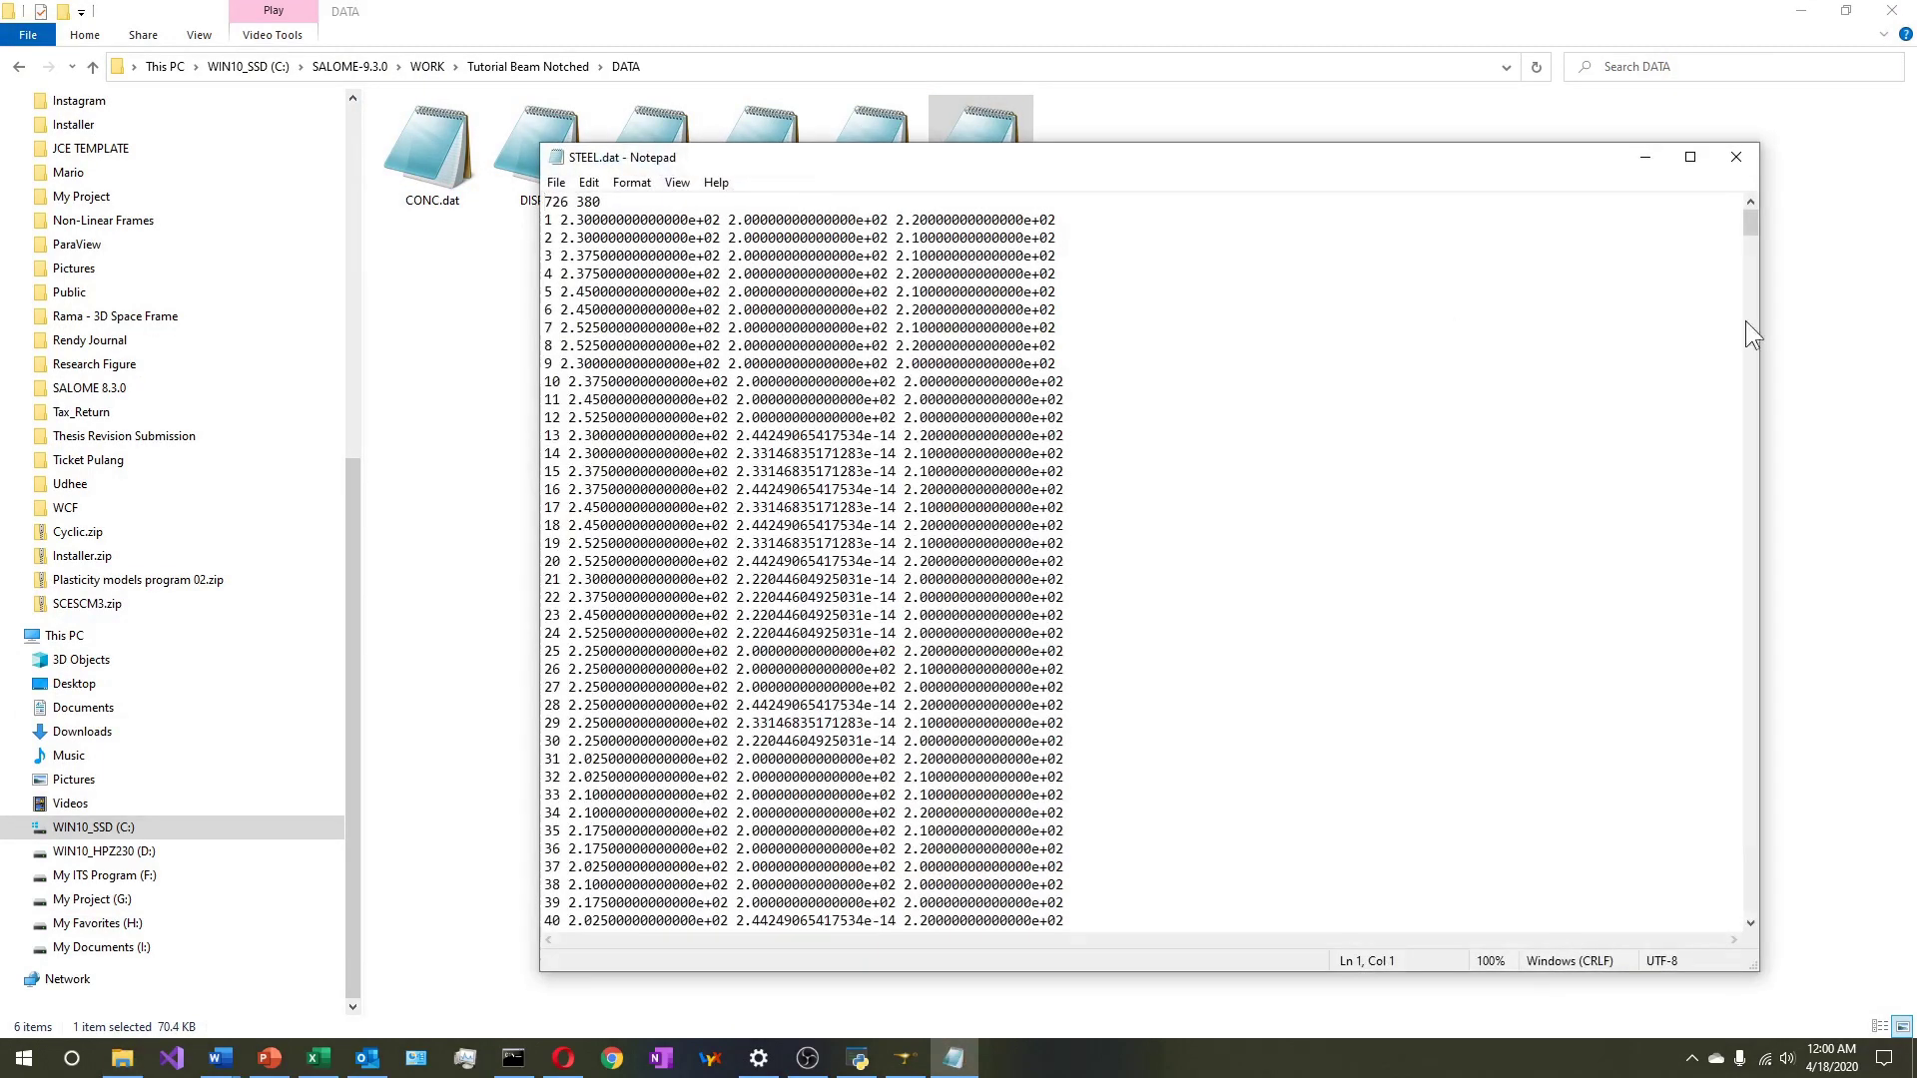
pyautogui.moveTo(1751, 223); pyautogui.dragTo(1747, 916)
pyautogui.keyDown('shift'); pyautogui.click(1013, 902); pyautogui.keyUp('shift')
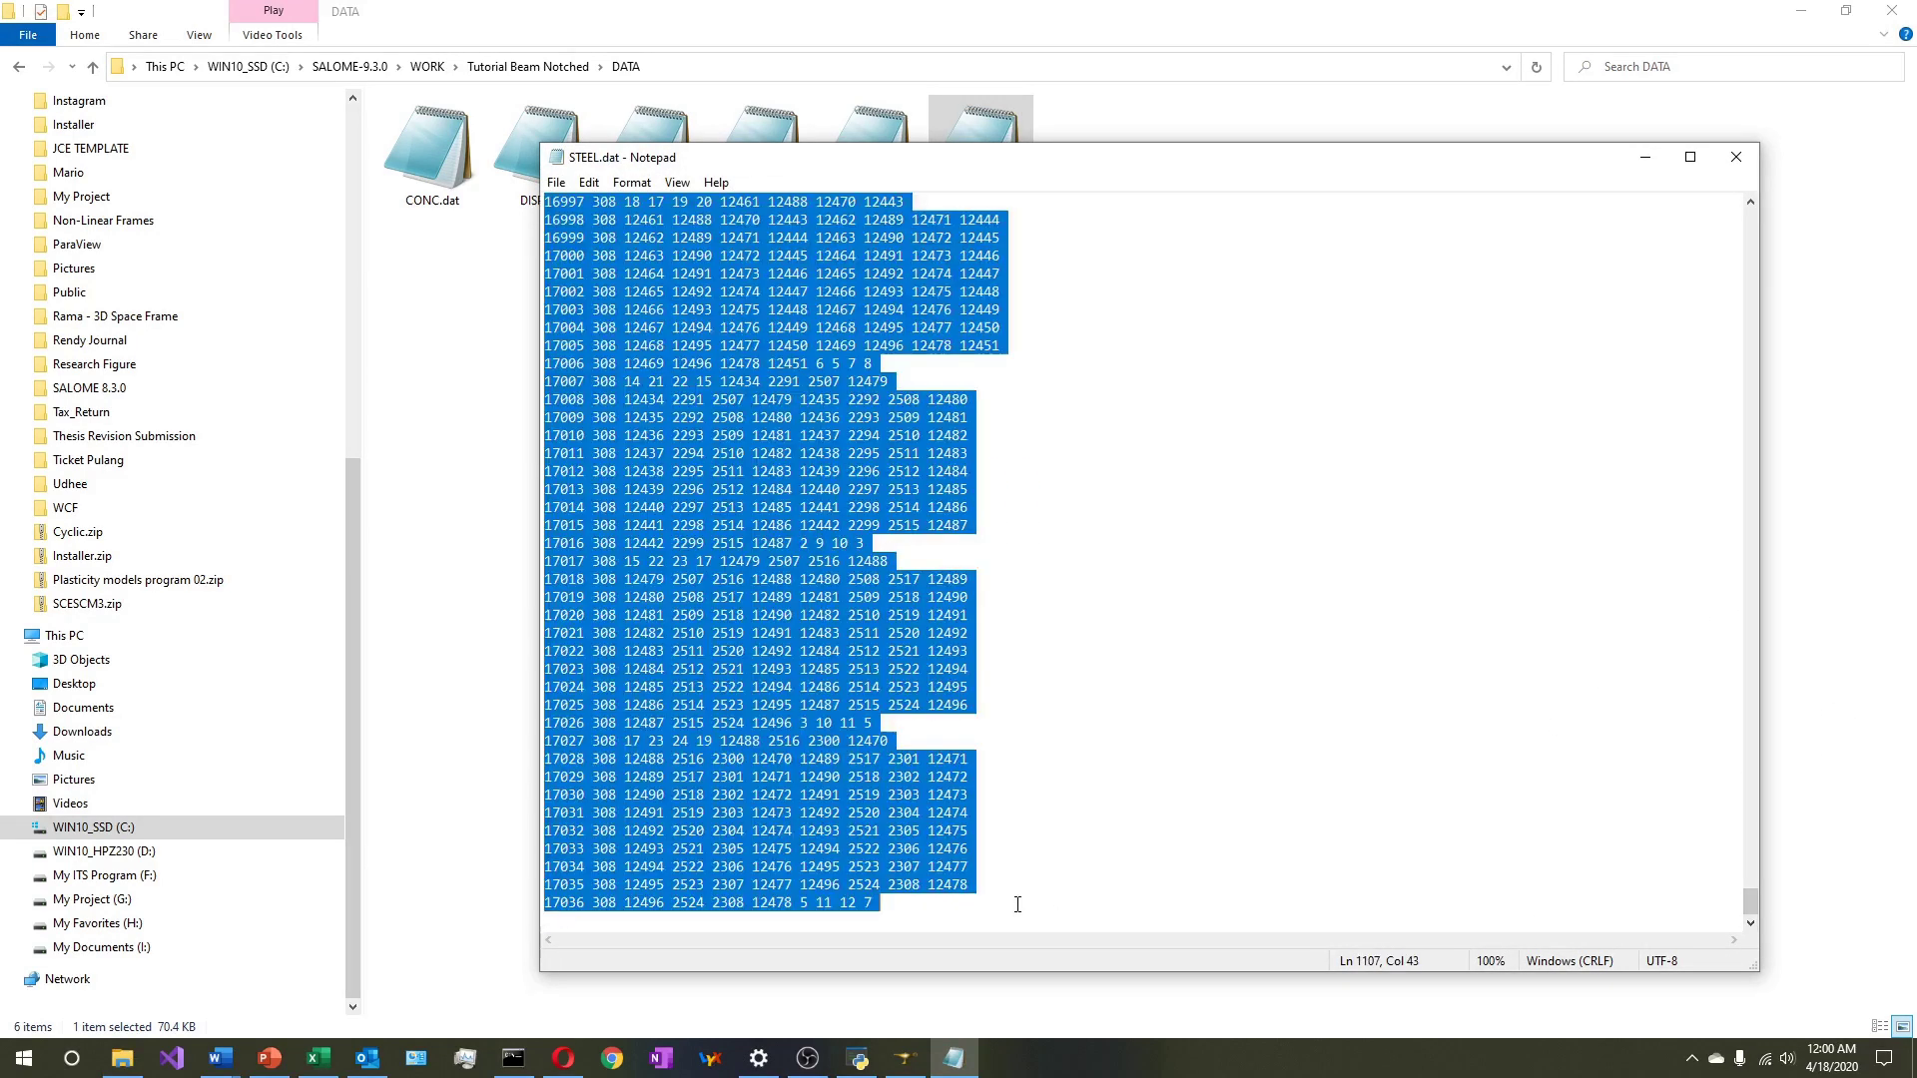
# Import the copied steel elements into the workbook's solid element sheet at cell A10142, below the last concrete element, using the Text Import Wizard
pyautogui.click(318, 1058)
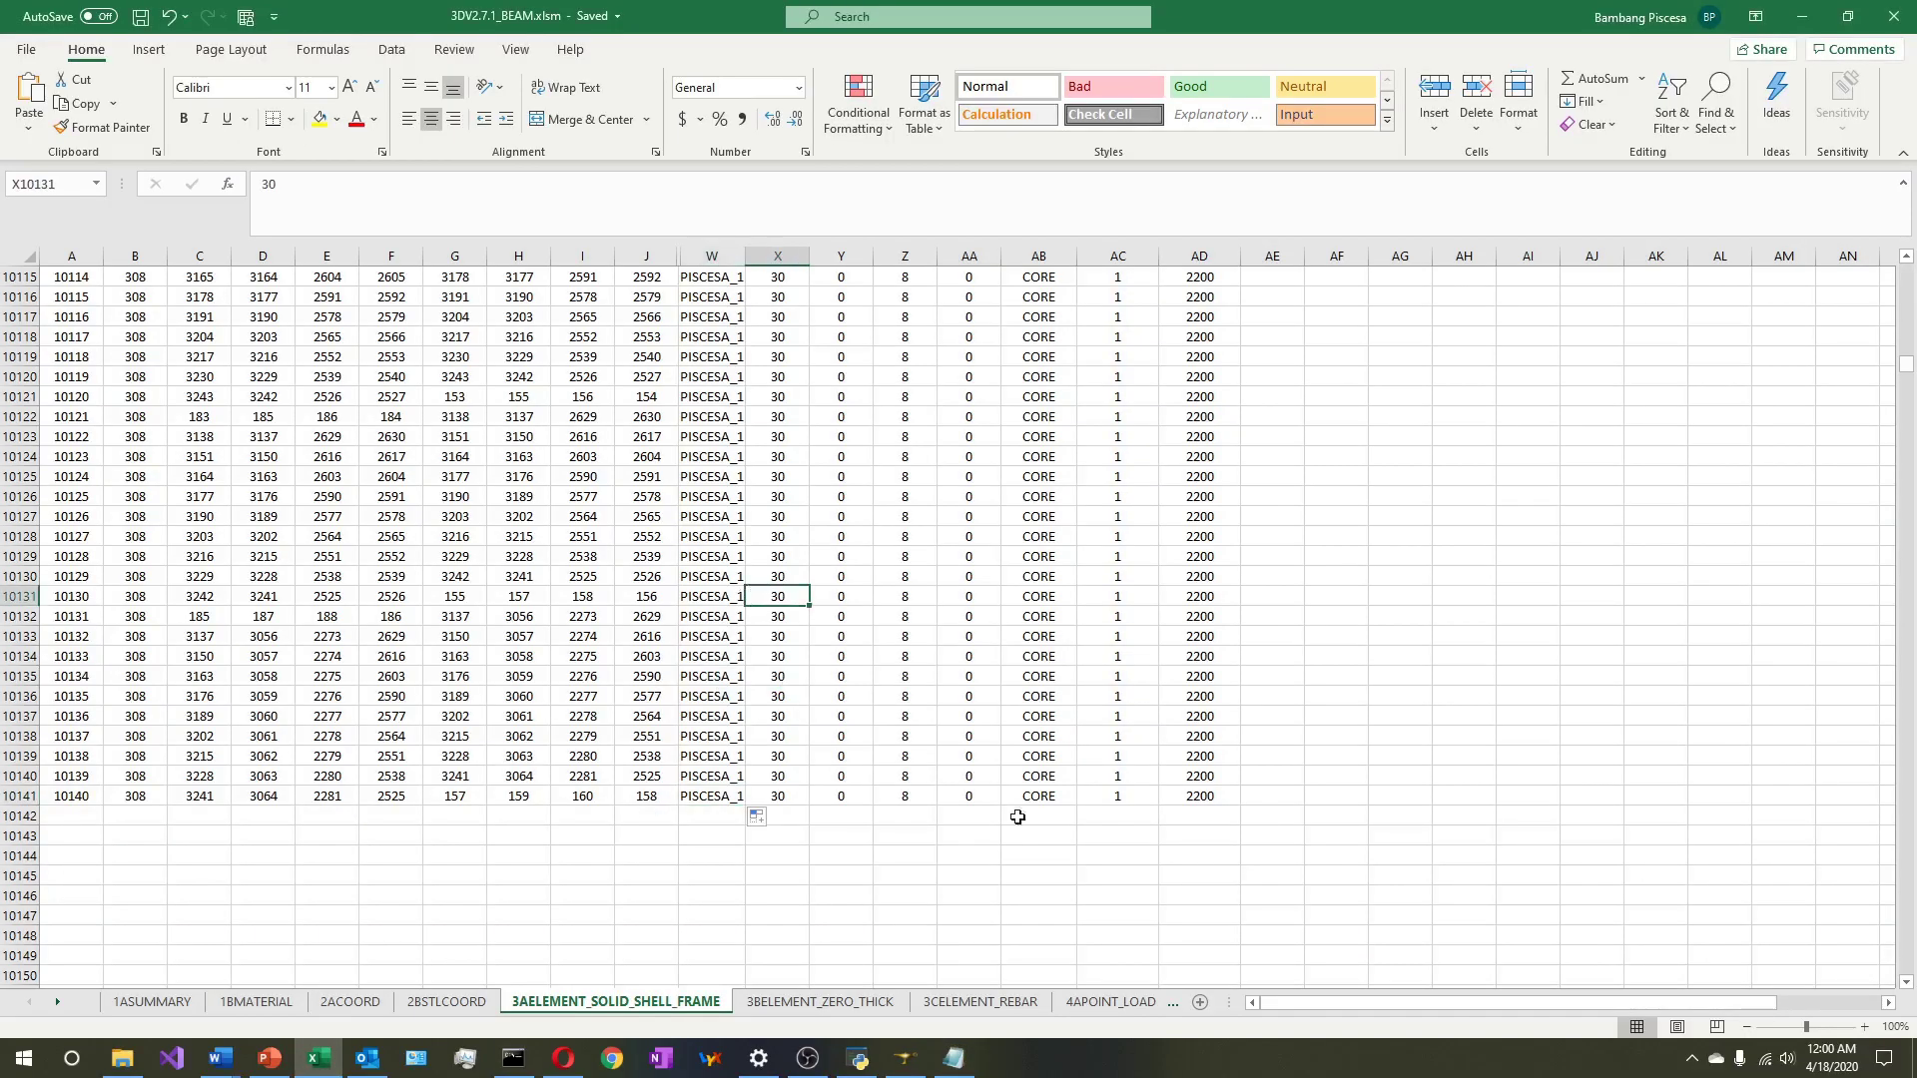
pyautogui.scroll(-2, 543, 752)
pyautogui.click(72, 695)
pyautogui.click(29, 128)
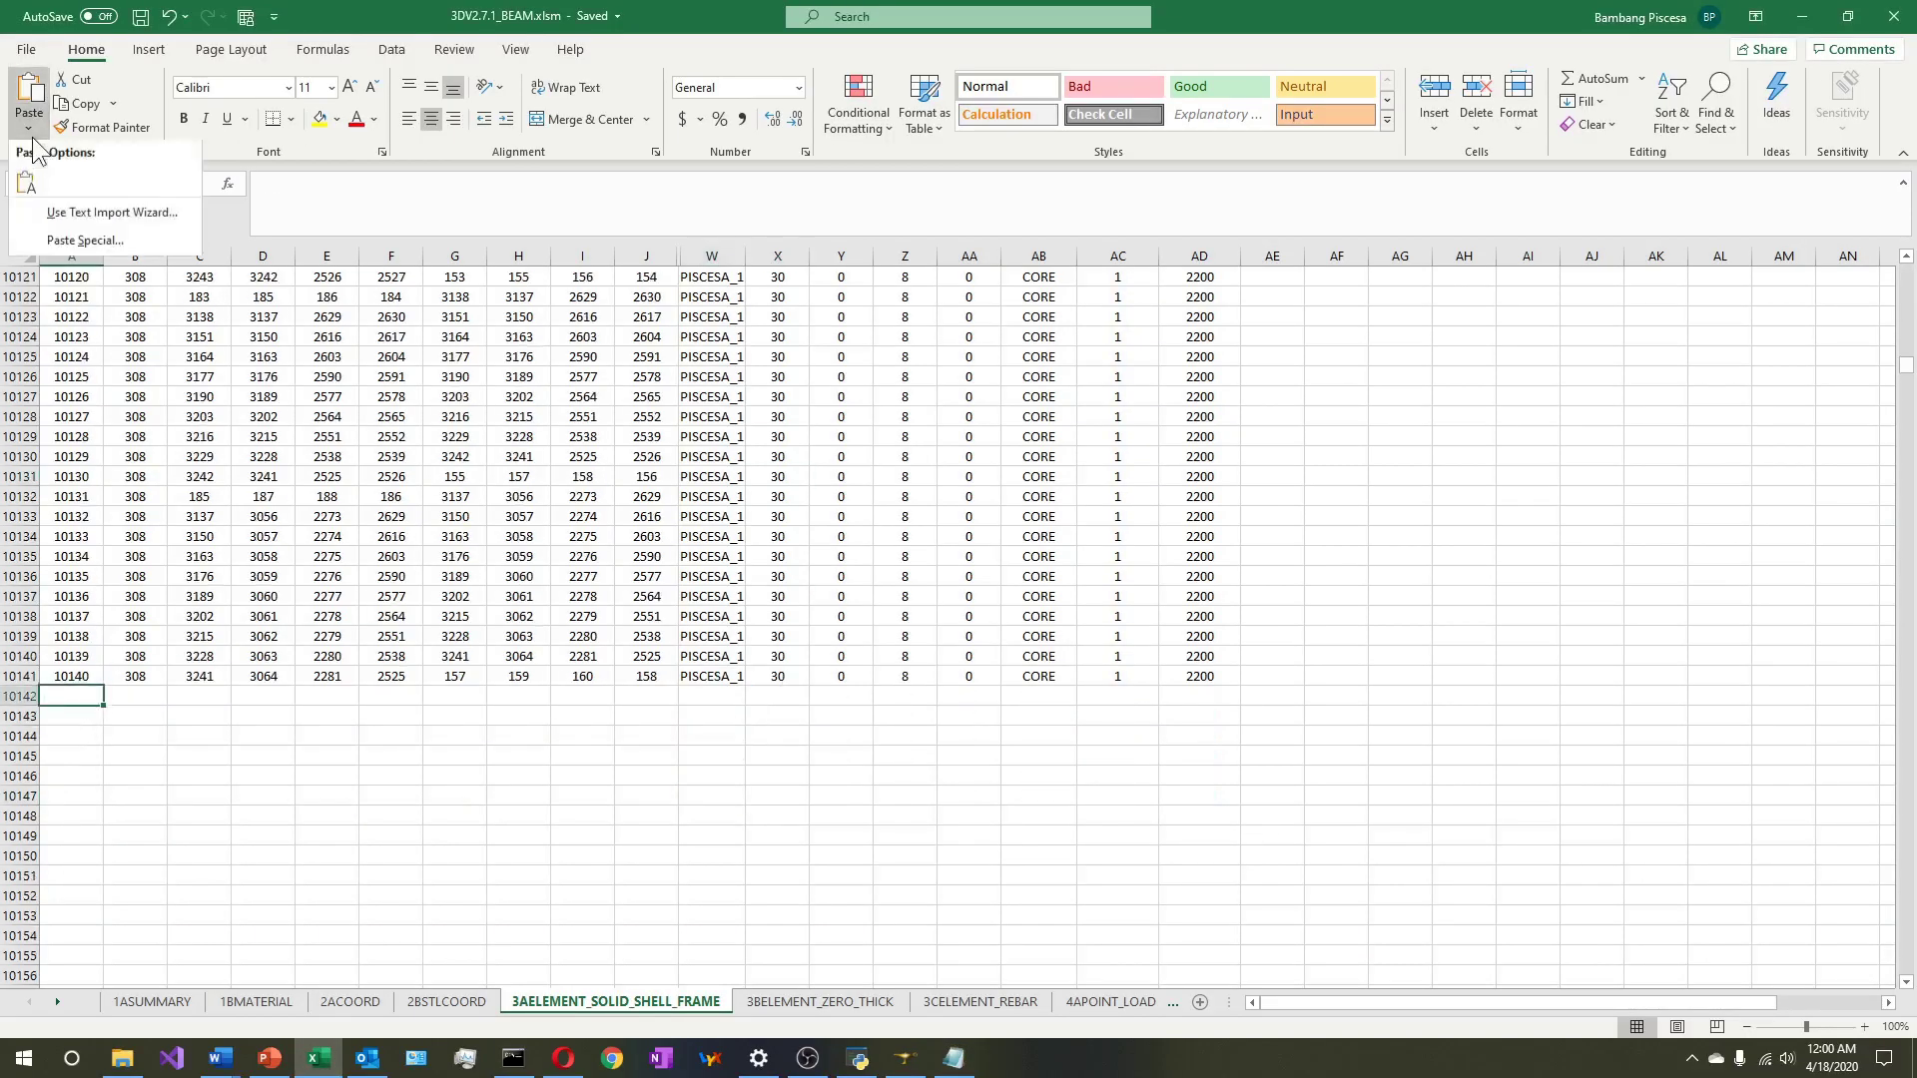
pyautogui.click(75, 215)
pyautogui.click(878, 655)
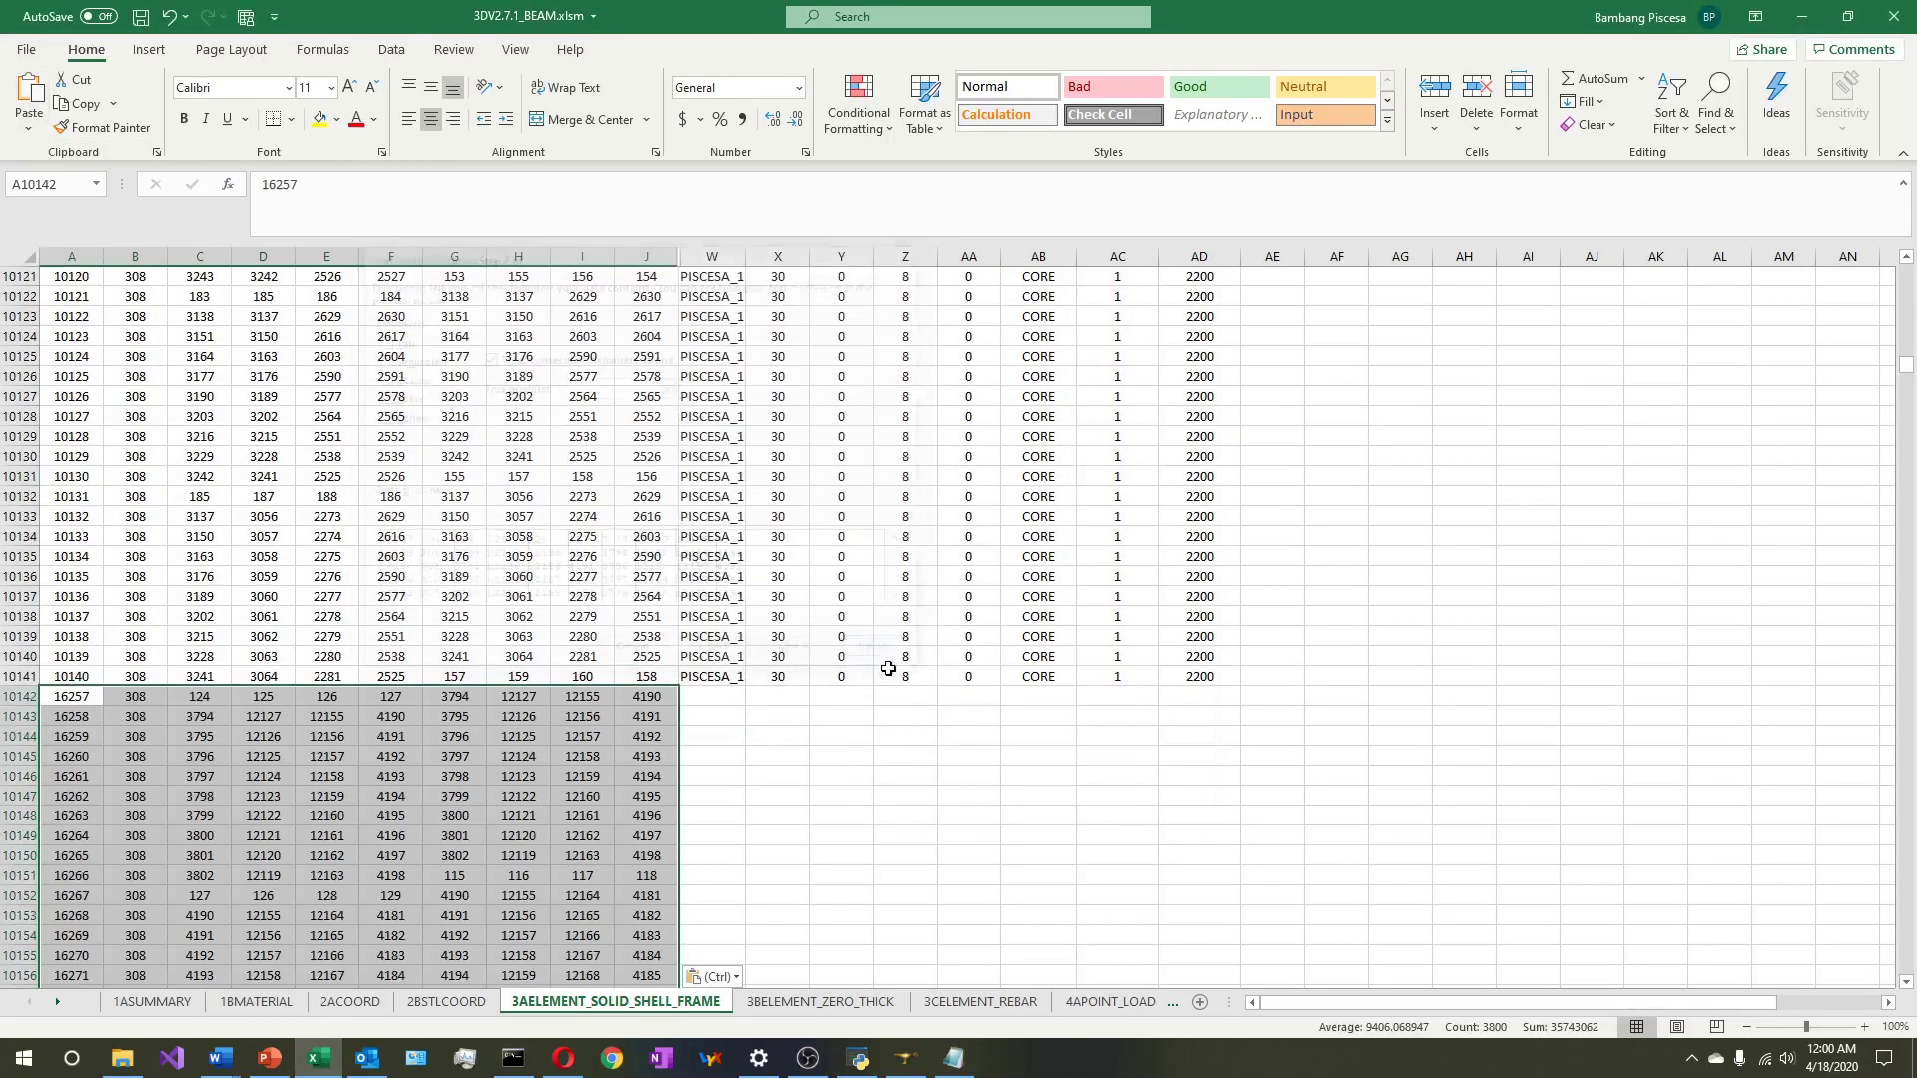
# Renumber the IDs of the imported steel elements so they continue sequentially from 10140
pyautogui.click(400, 779)
pyautogui.moveTo(90, 660); pyautogui.dragTo(83, 674)
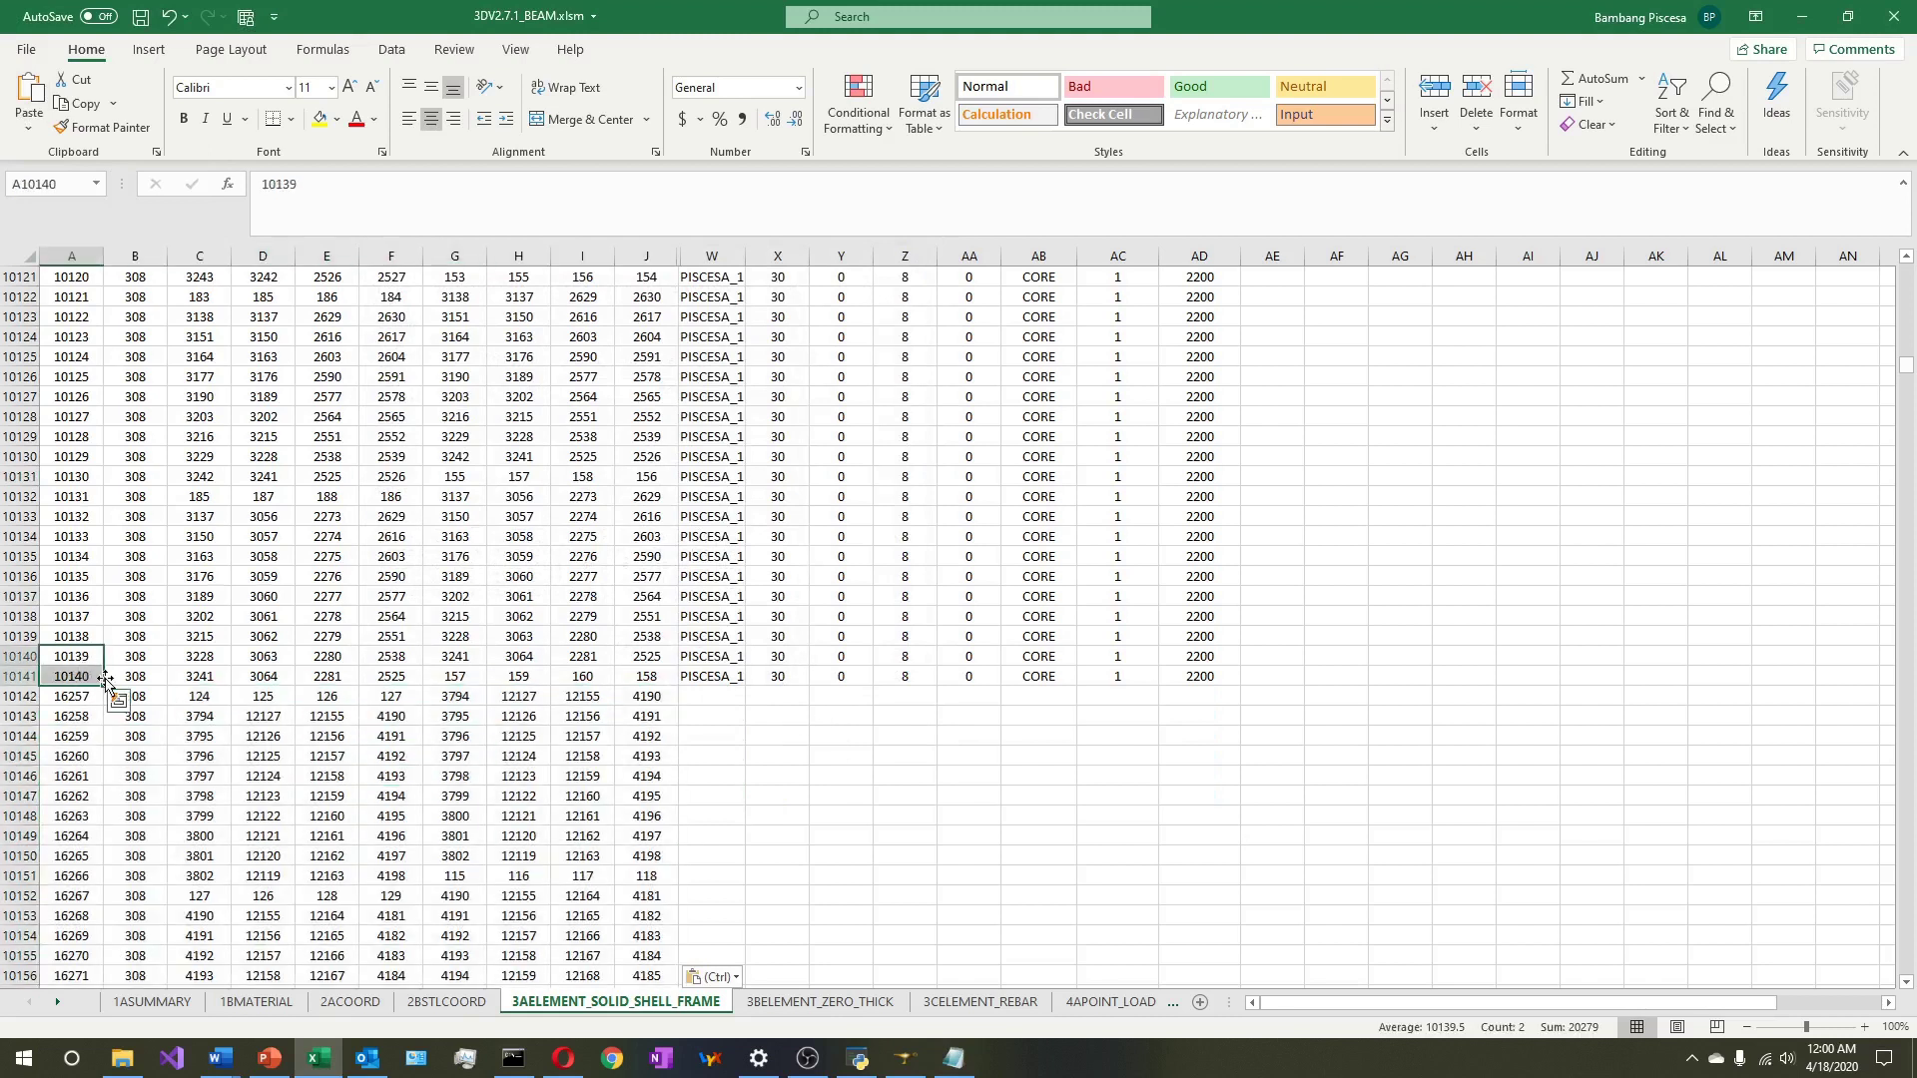
pyautogui.doubleClick(104, 685)
# Enter MISES_1 as the material of the first steel element in W10142 and fill it down the steel rows
pyautogui.click(709, 699)
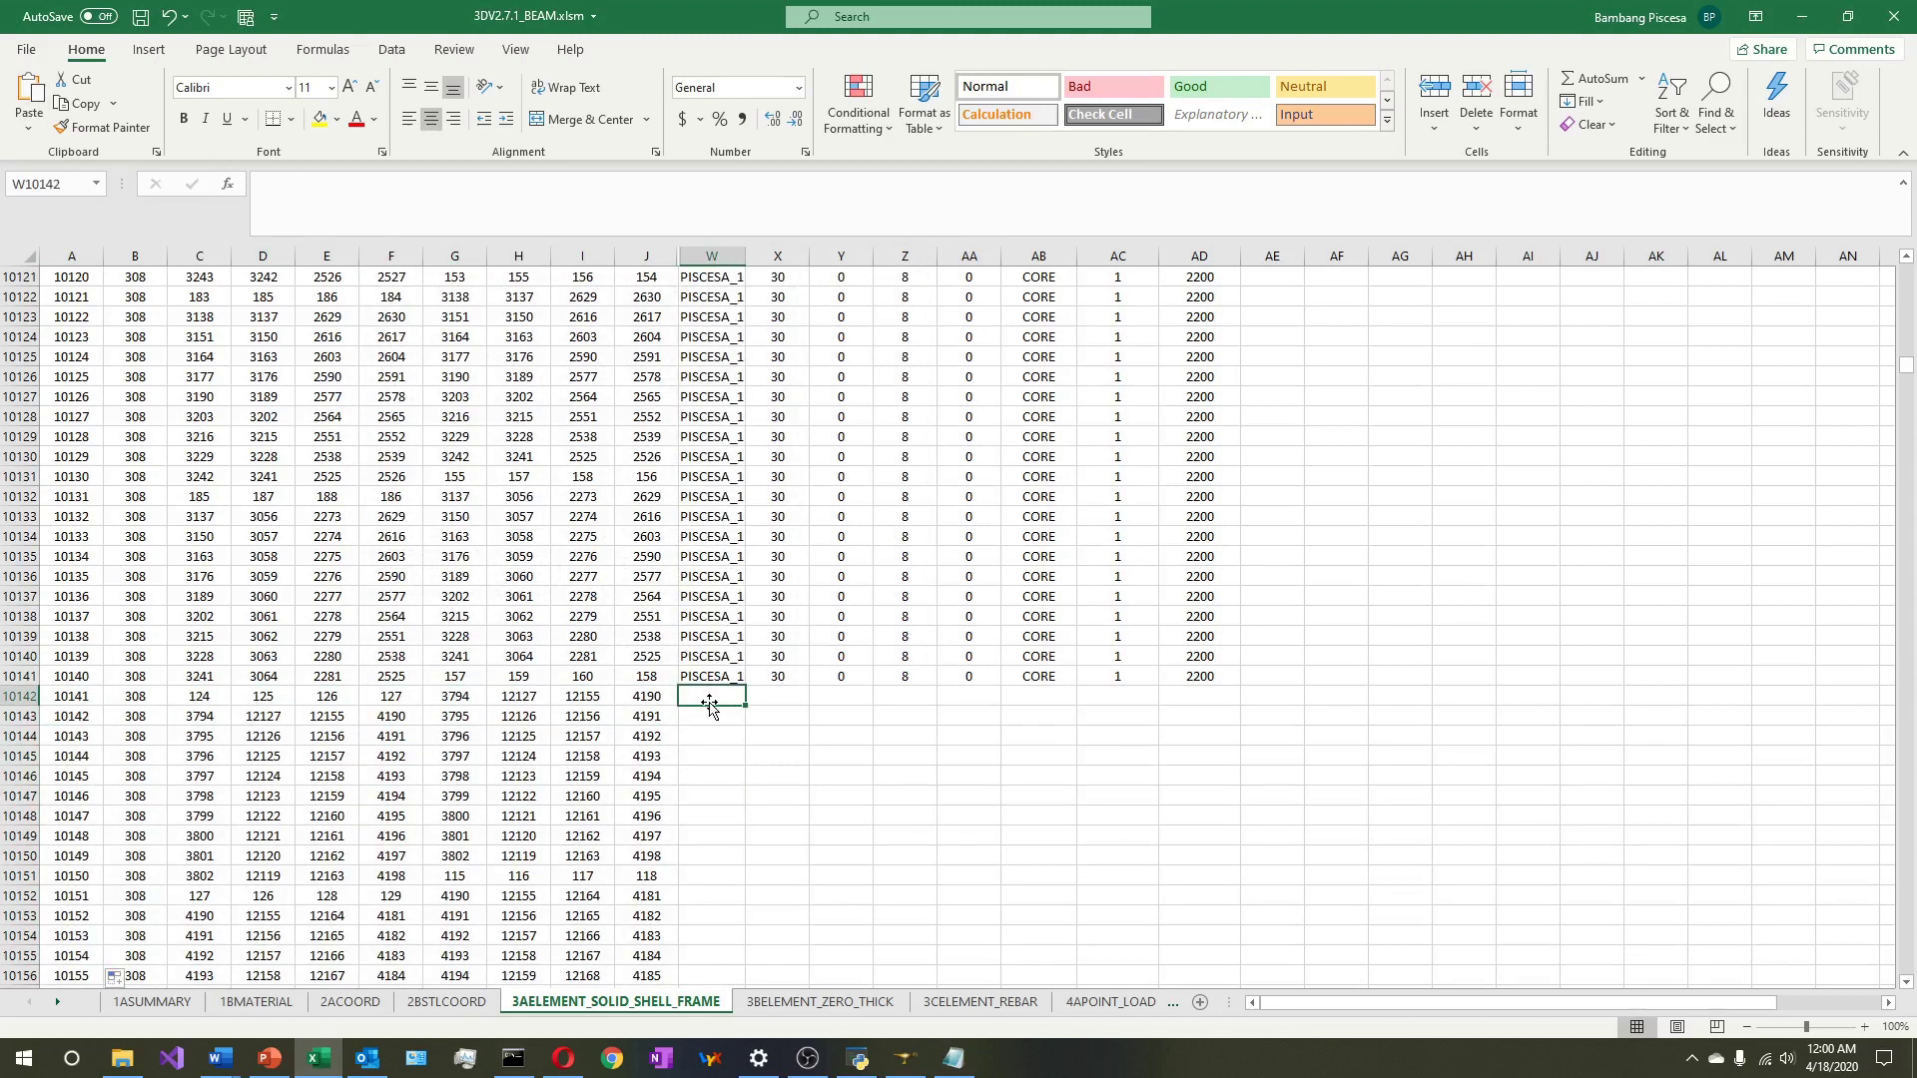
pyautogui.write('MISES_1')
pyautogui.press('Return')
pyautogui.click(711, 705)
pyautogui.doubleClick(745, 706)
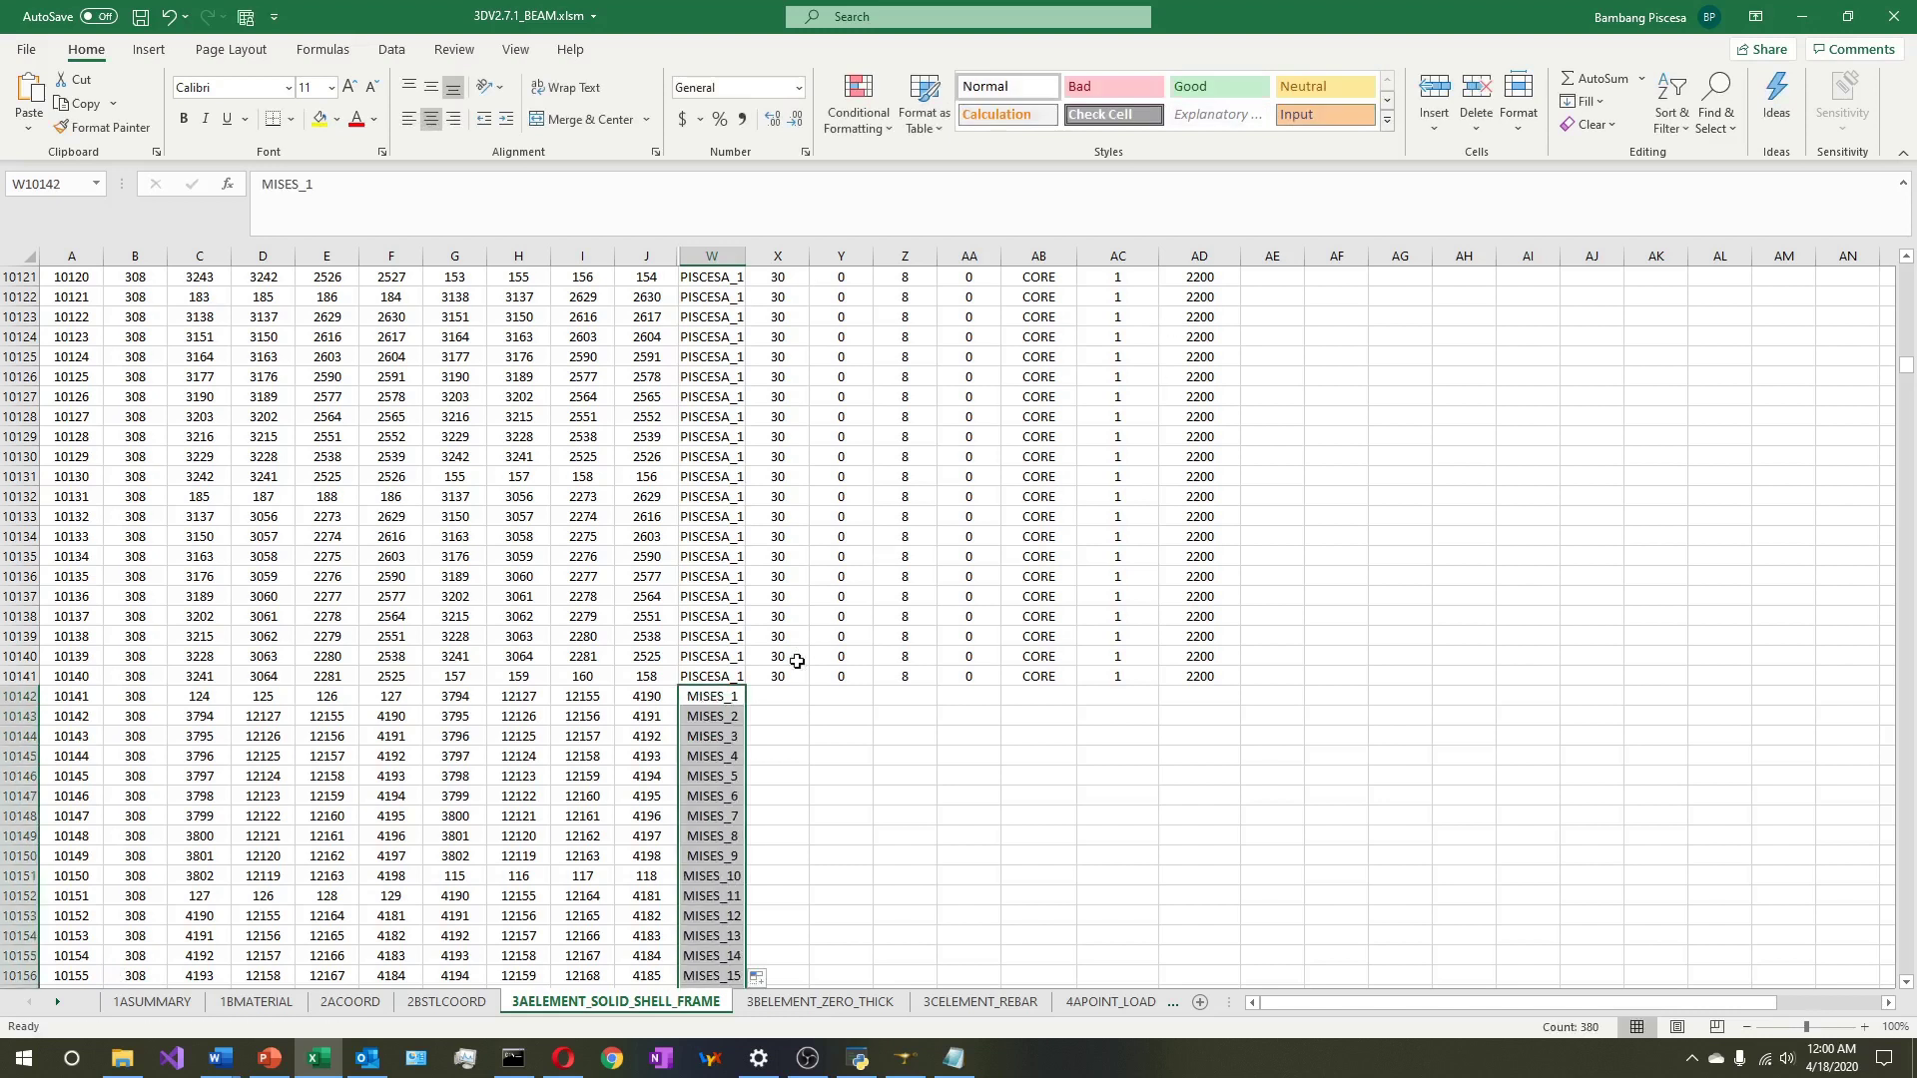
# Replace the incrementing material series with a constant MISES_1 for every steel element row
pyautogui.click(743, 717)
pyautogui.press('F1')
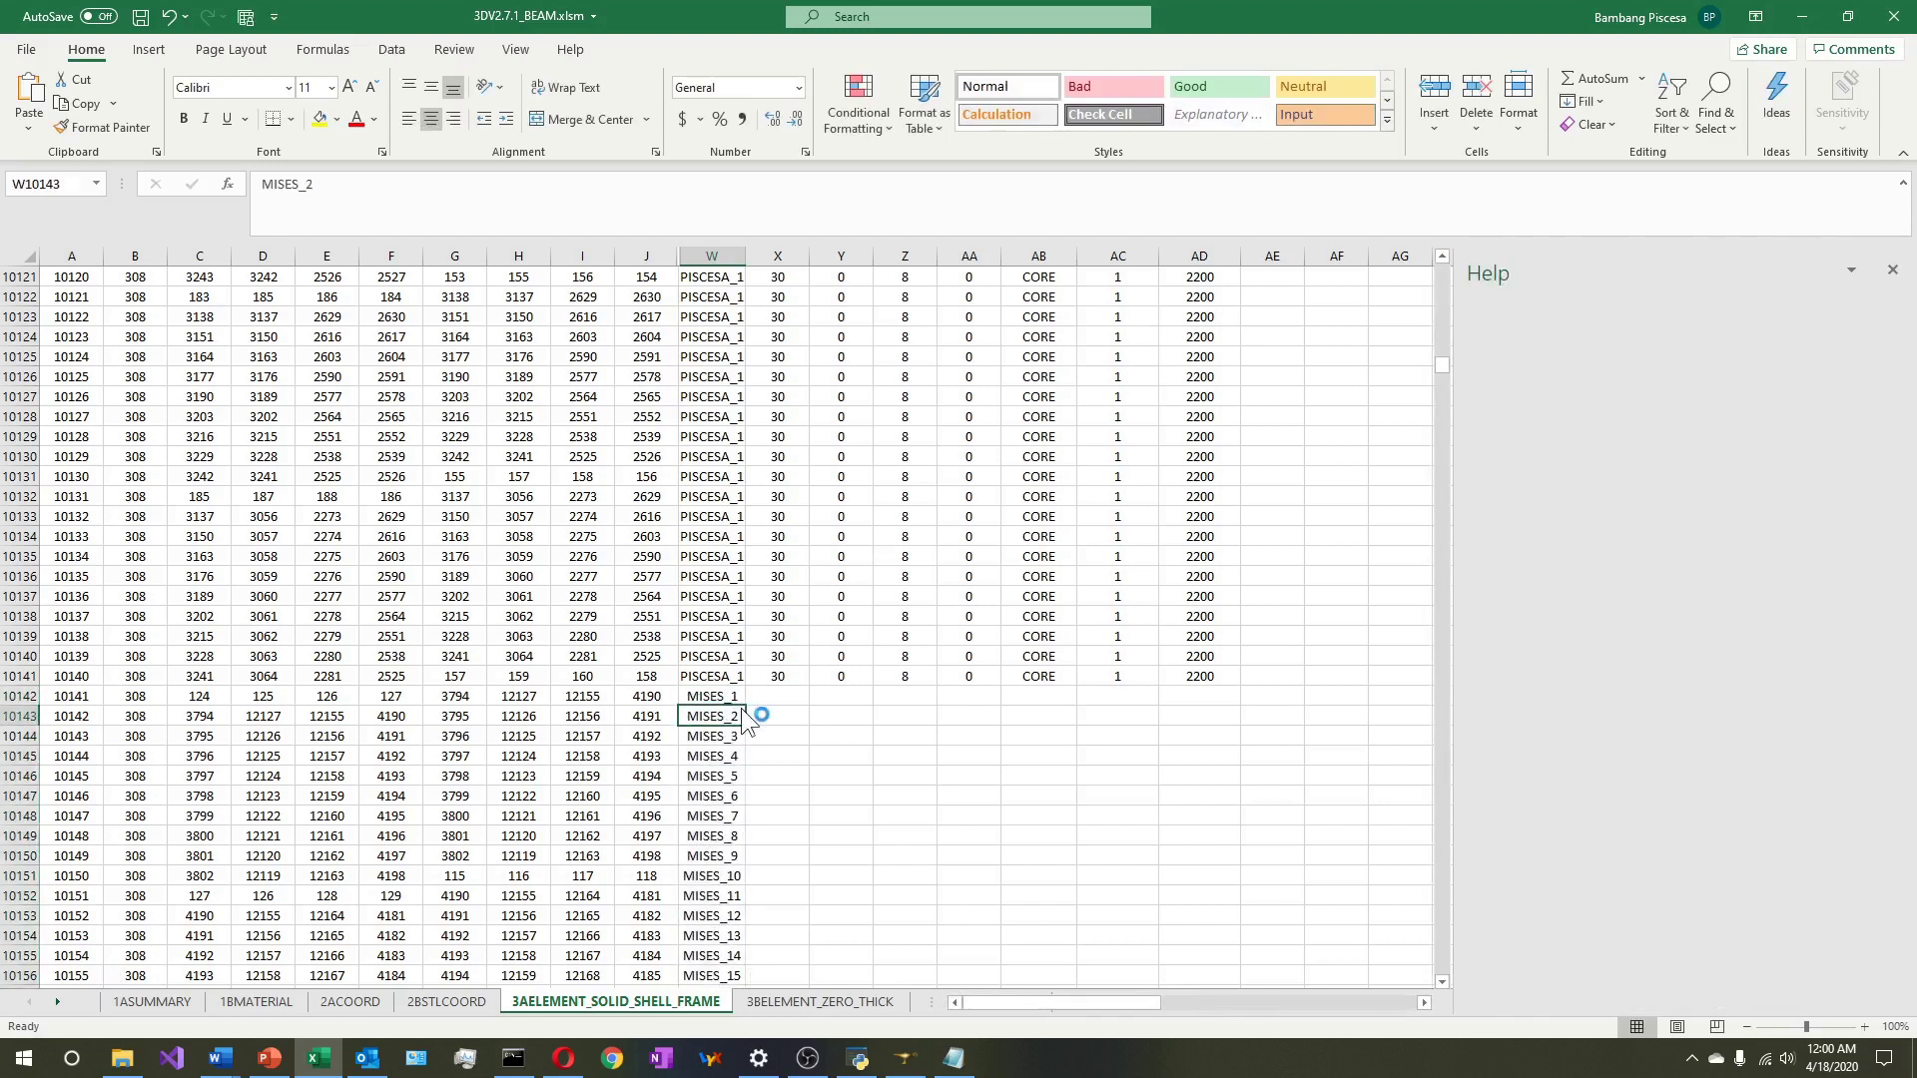
pyautogui.click(1893, 271)
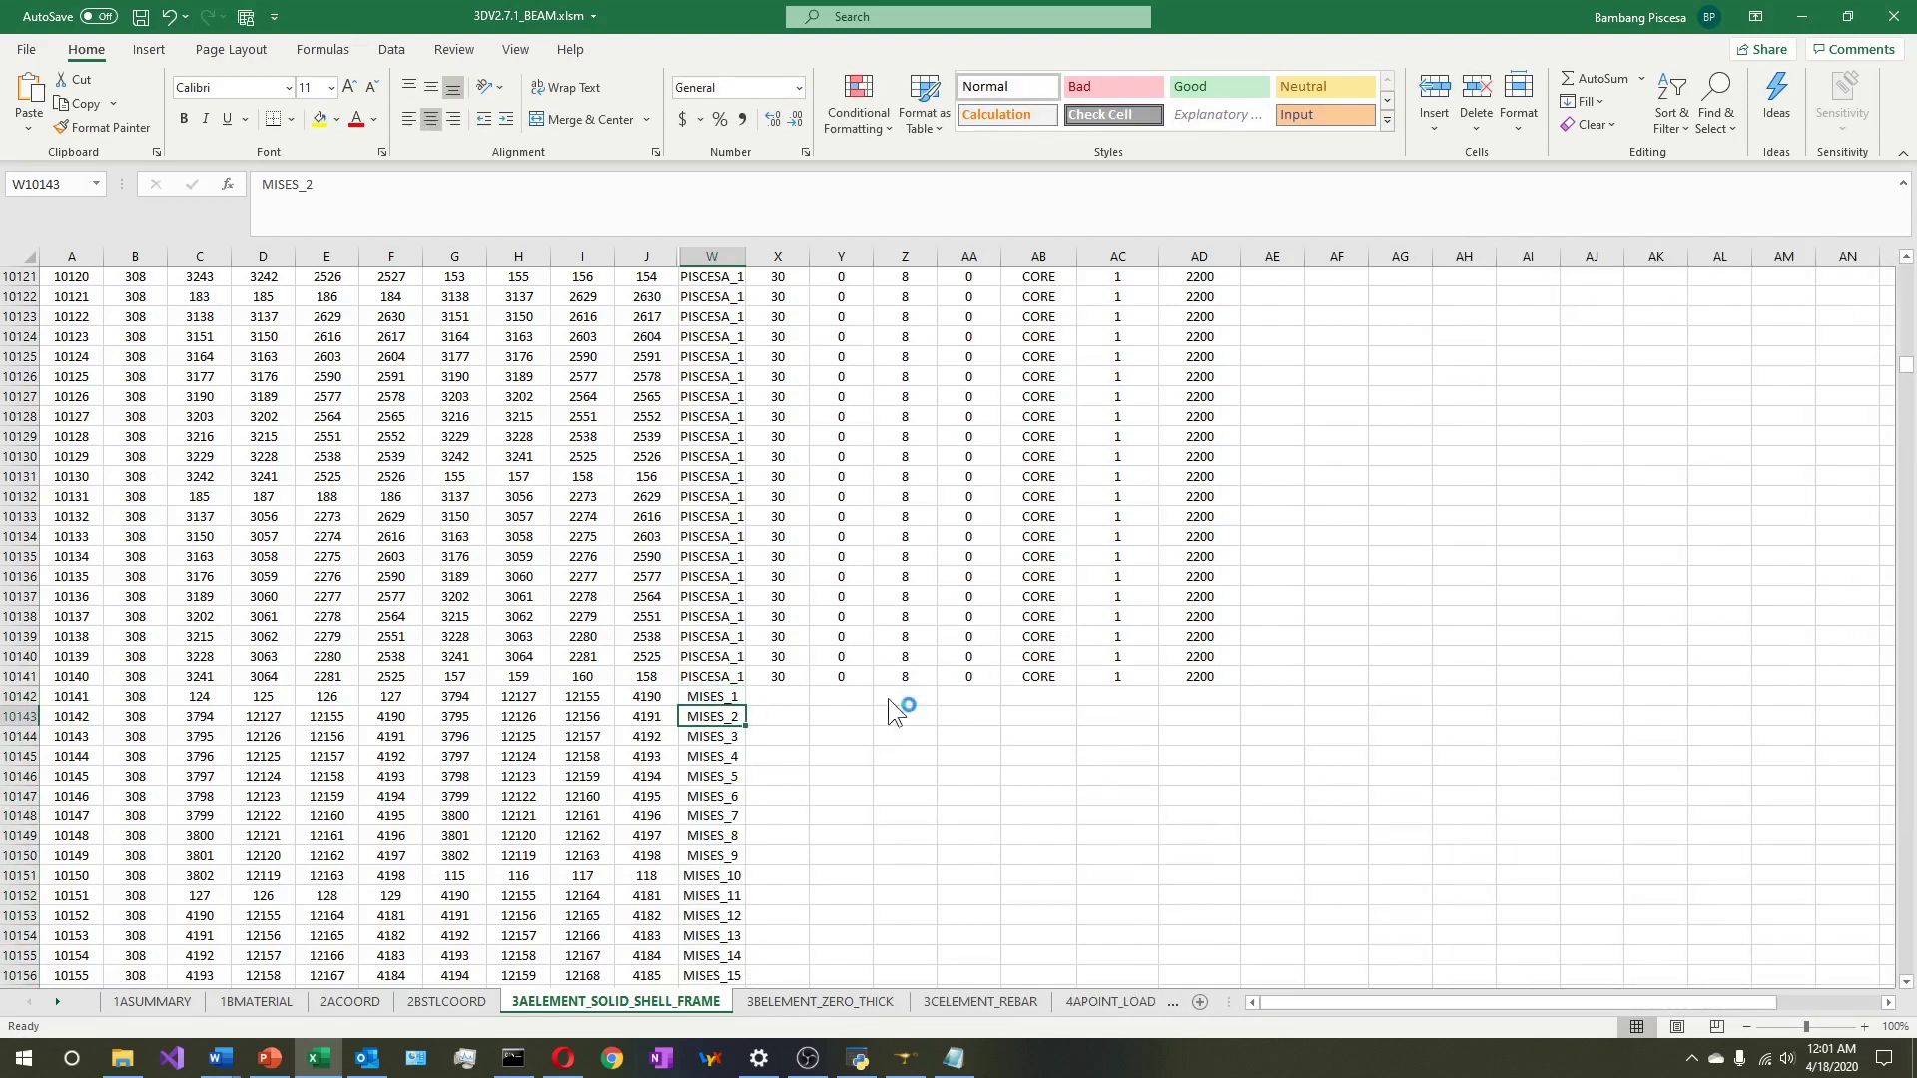
pyautogui.press('F2')
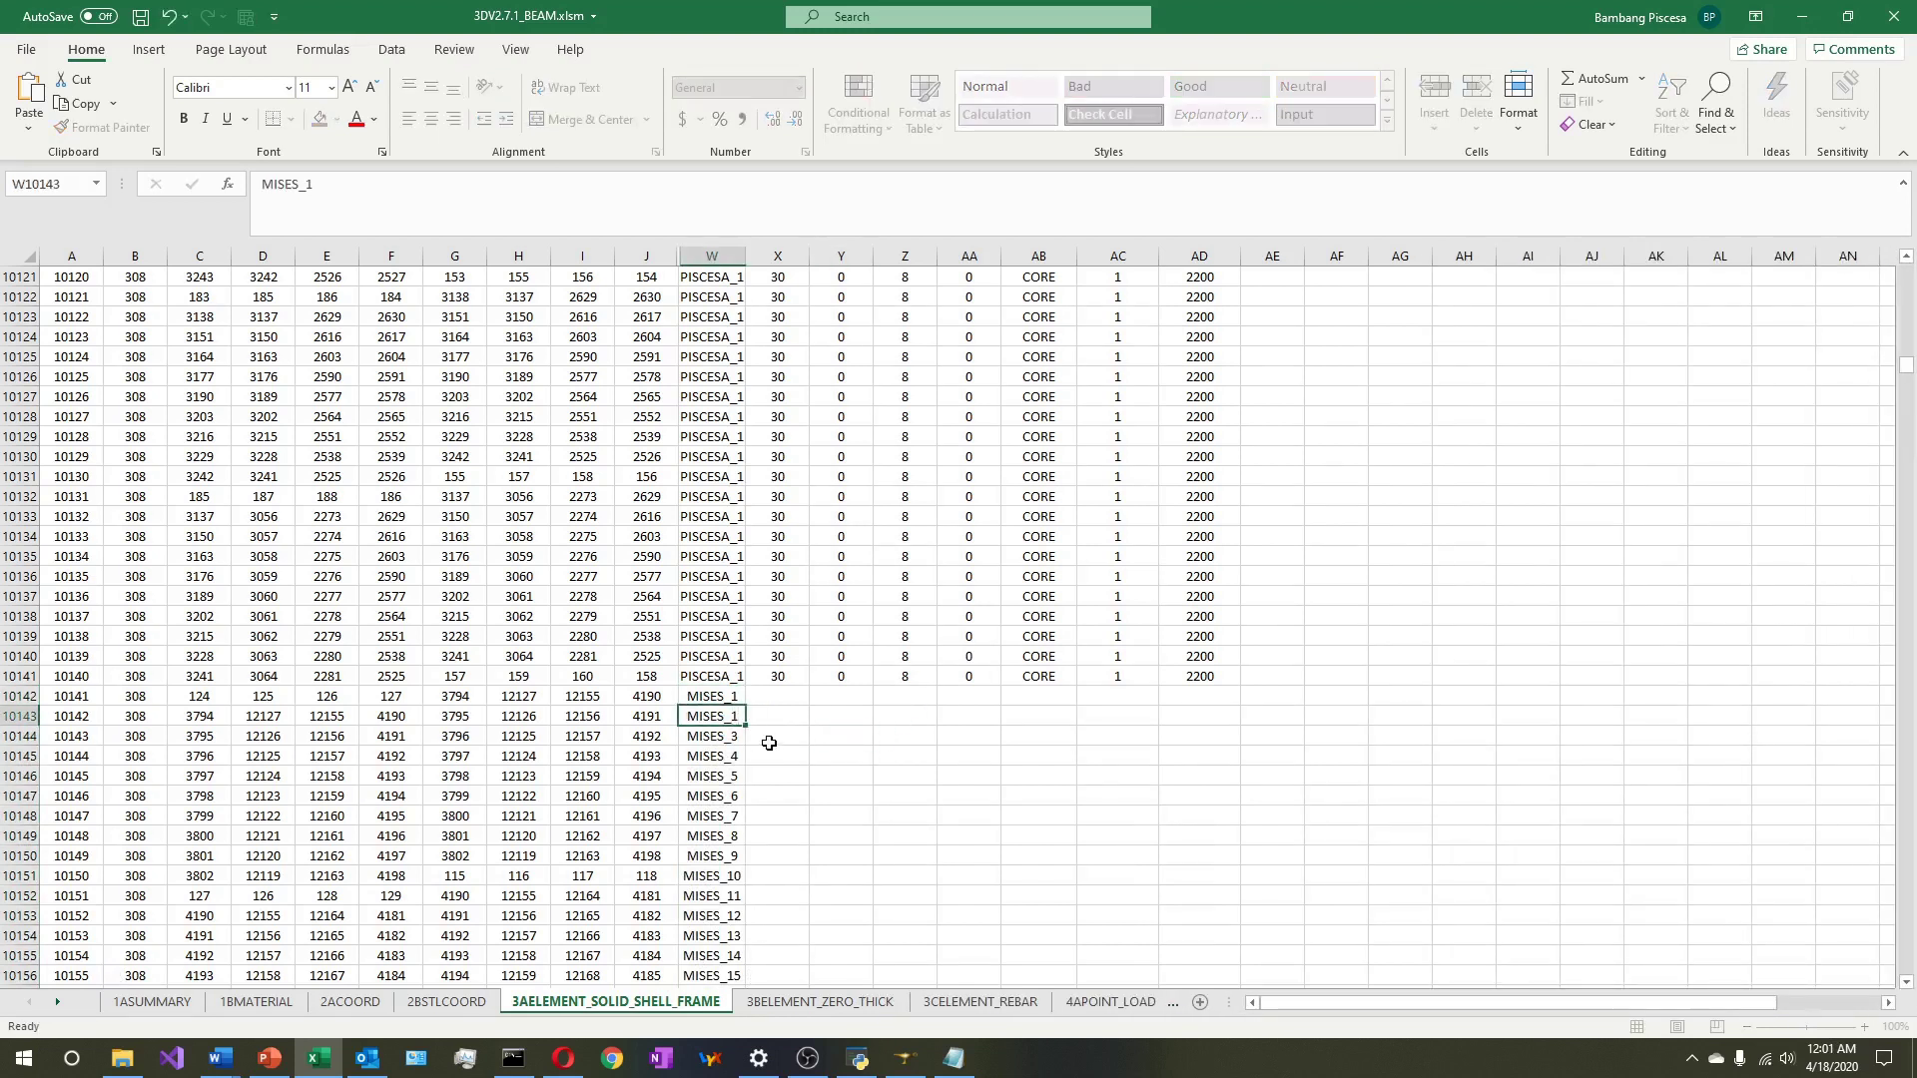
pyautogui.press('Return')
pyautogui.press('Up')
pyautogui.press('Up')
pyautogui.hotkey('shift', 'Down')
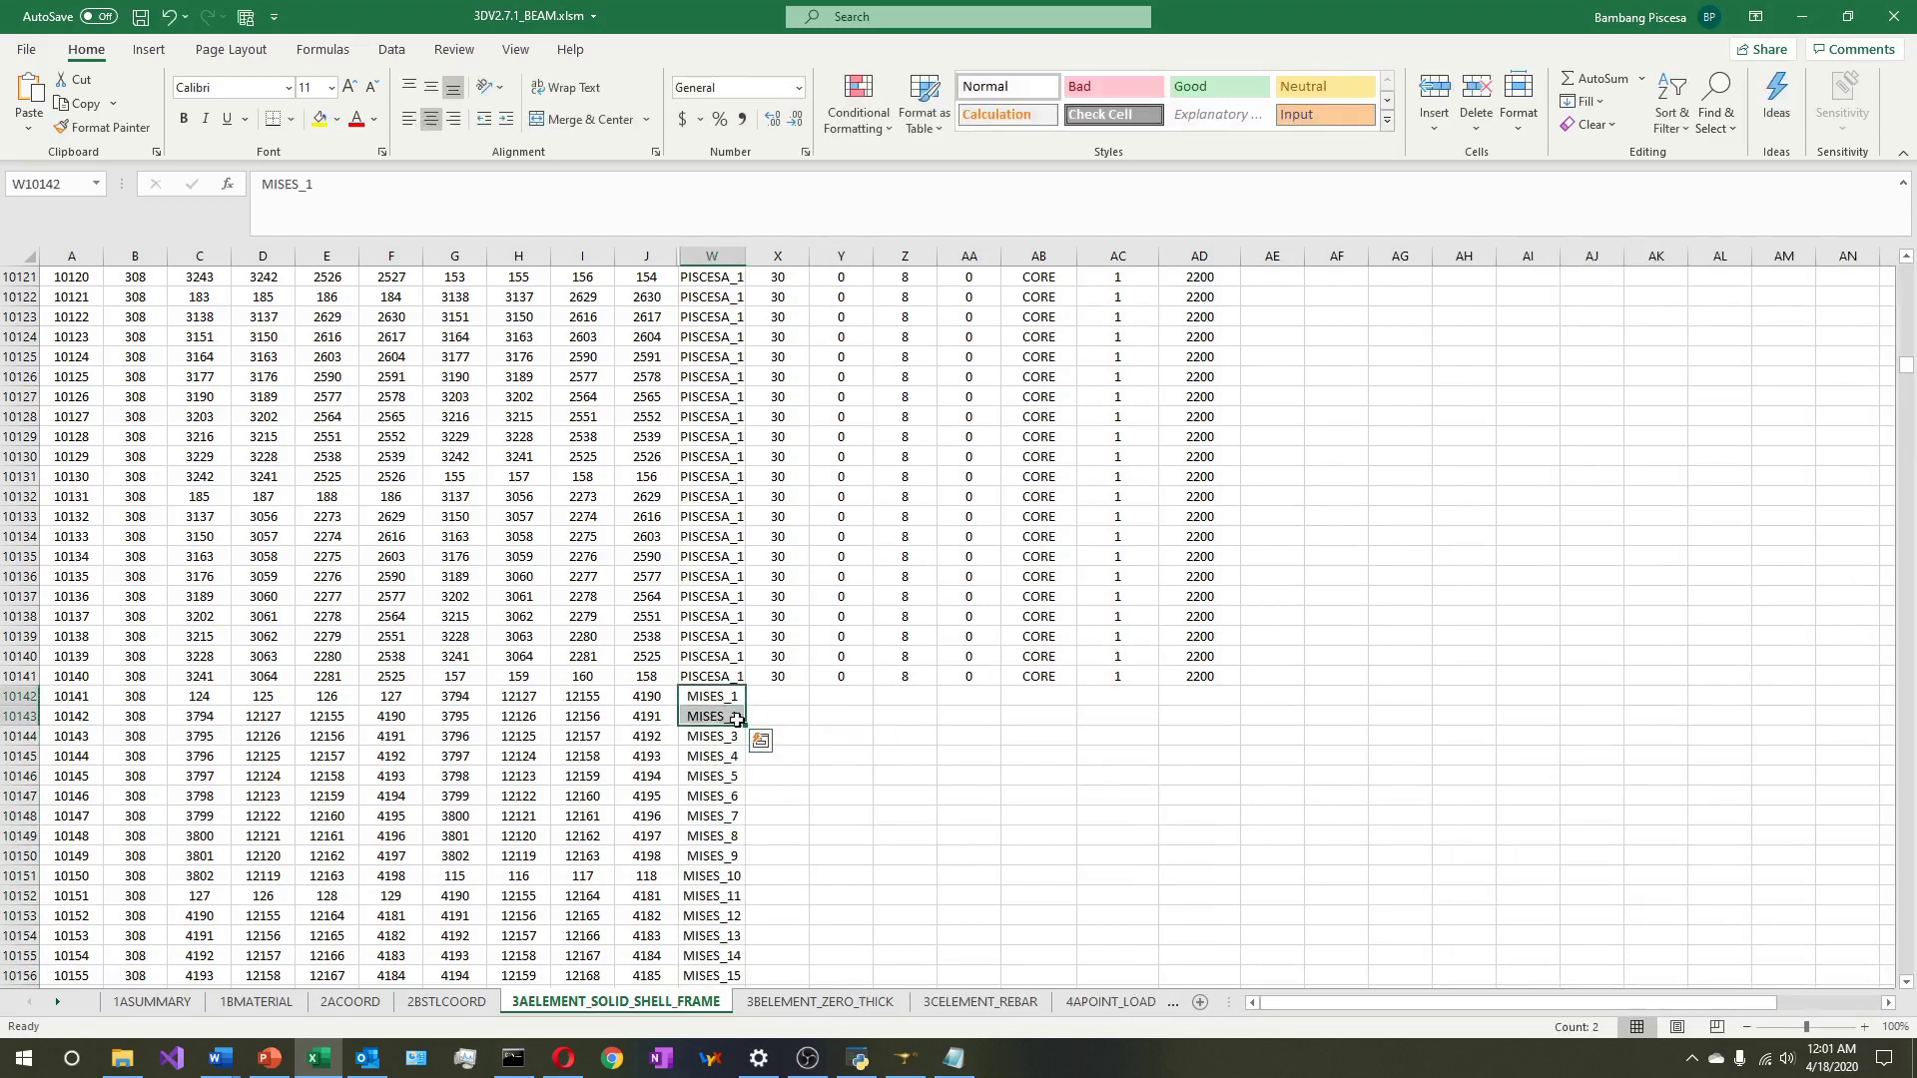
pyautogui.moveTo(744, 725); pyautogui.dragTo(744, 979)
# Enter 400 in column X for the first steel element, in row 10142
pyautogui.moveTo(777, 676); pyautogui.dragTo(1232, 687)
pyautogui.click(778, 699)
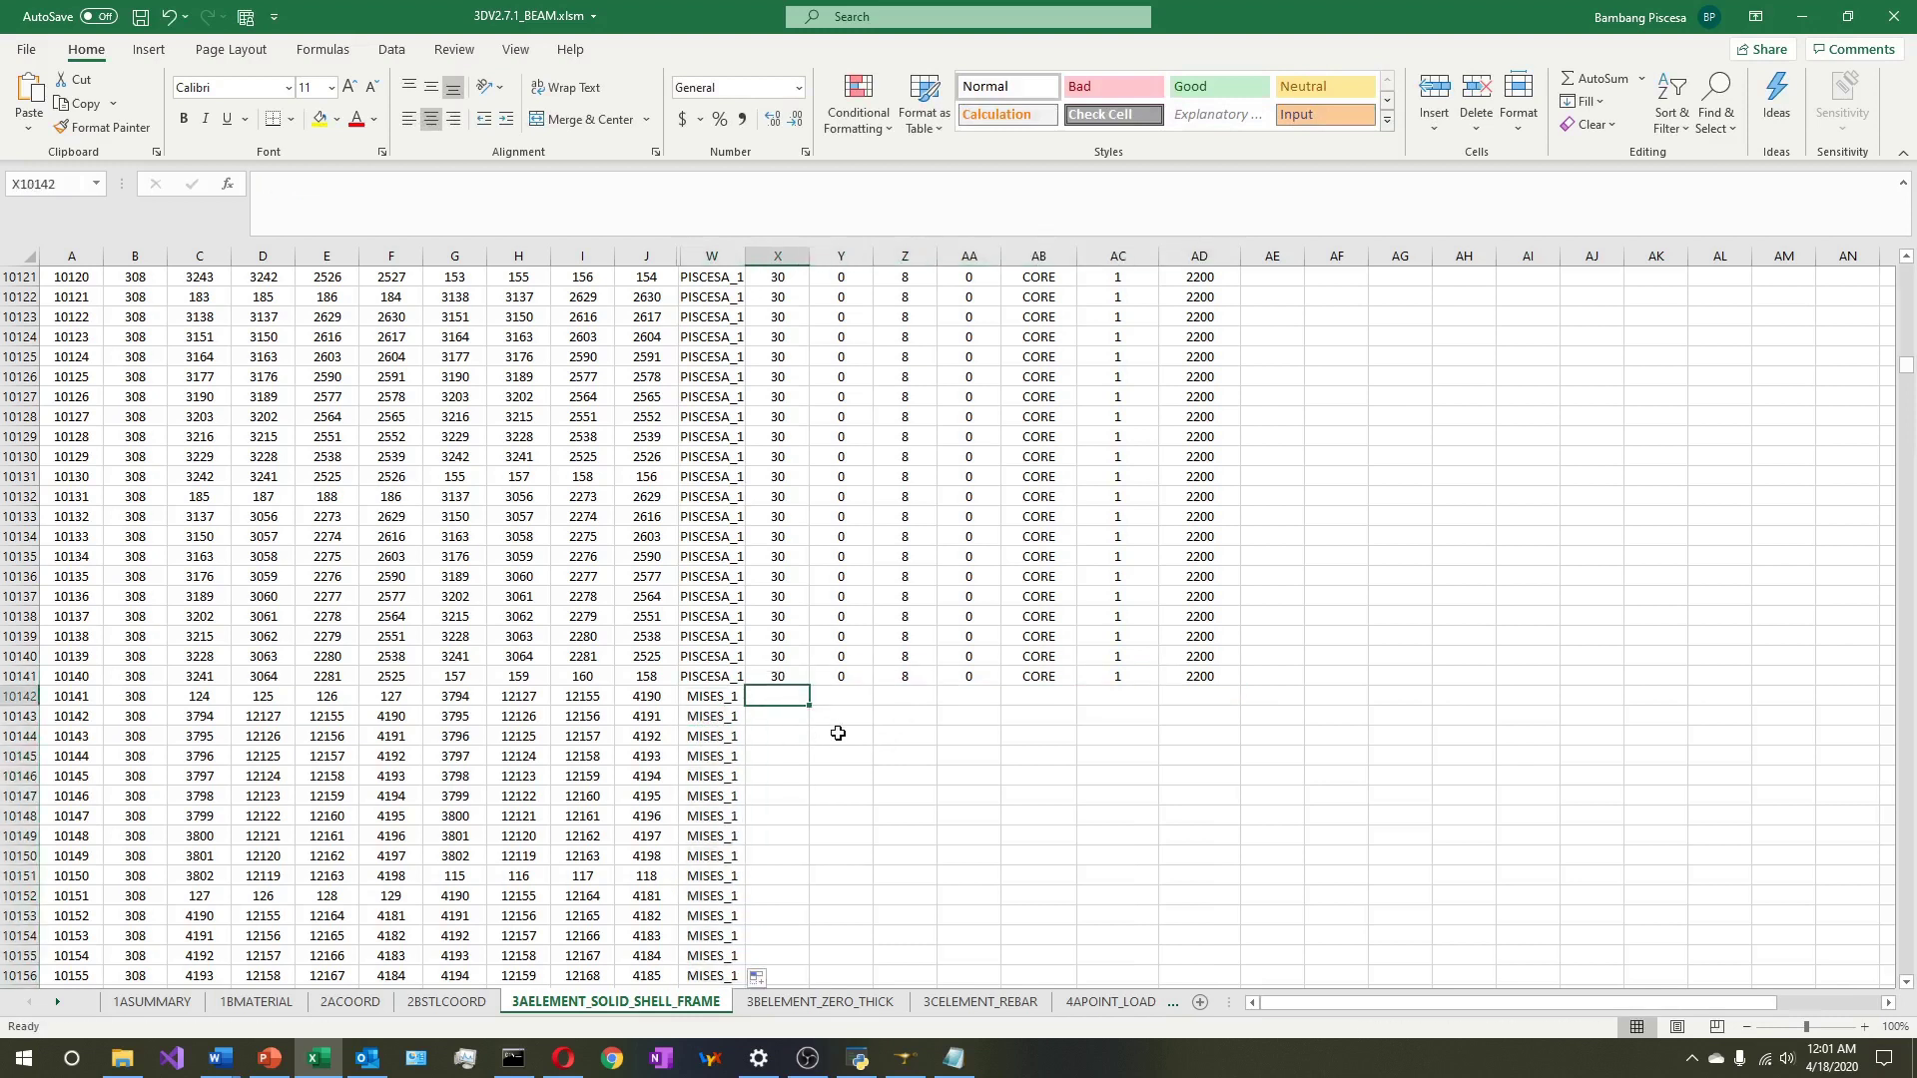
pyautogui.write('400')
pyautogui.press('Return')
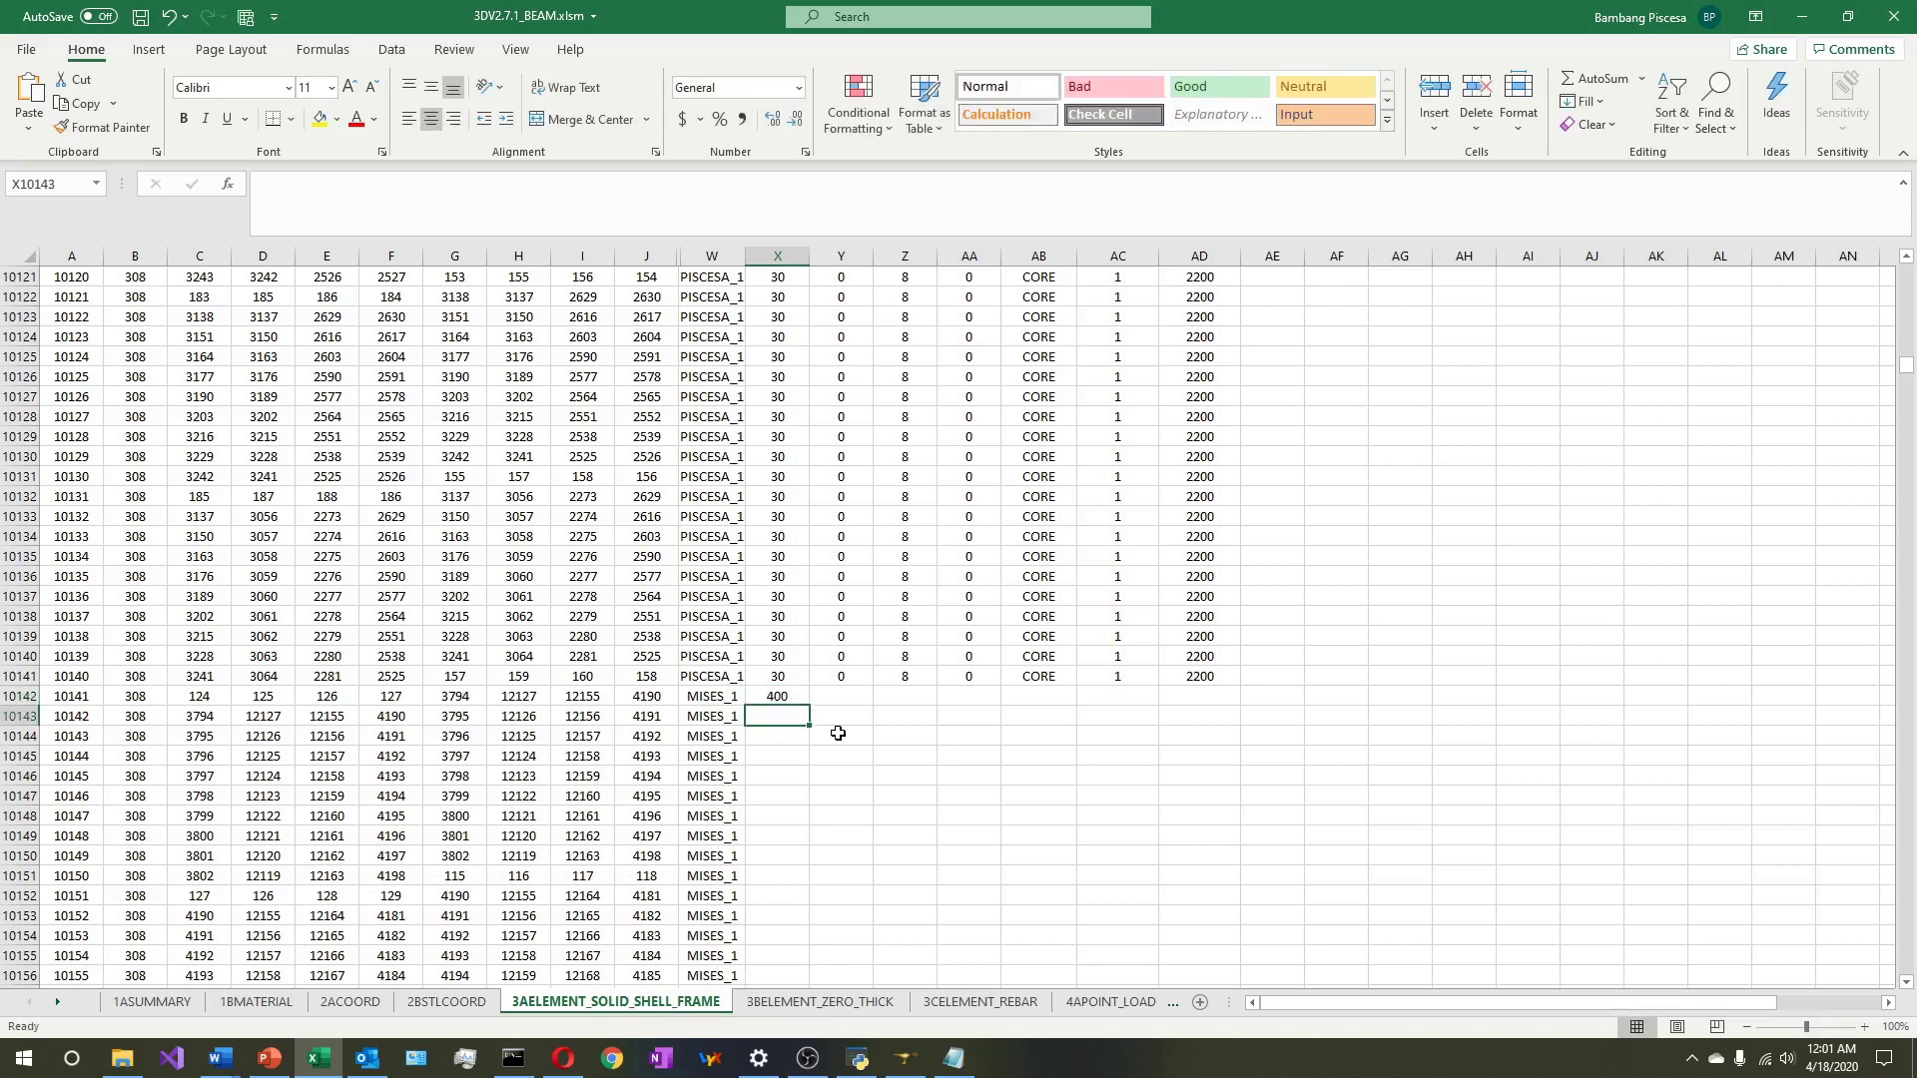
# Copy columns Y to AD of the last concrete element into the first steel element's row and set its density to 7850
pyautogui.moveTo(851, 678); pyautogui.dragTo(1210, 677)
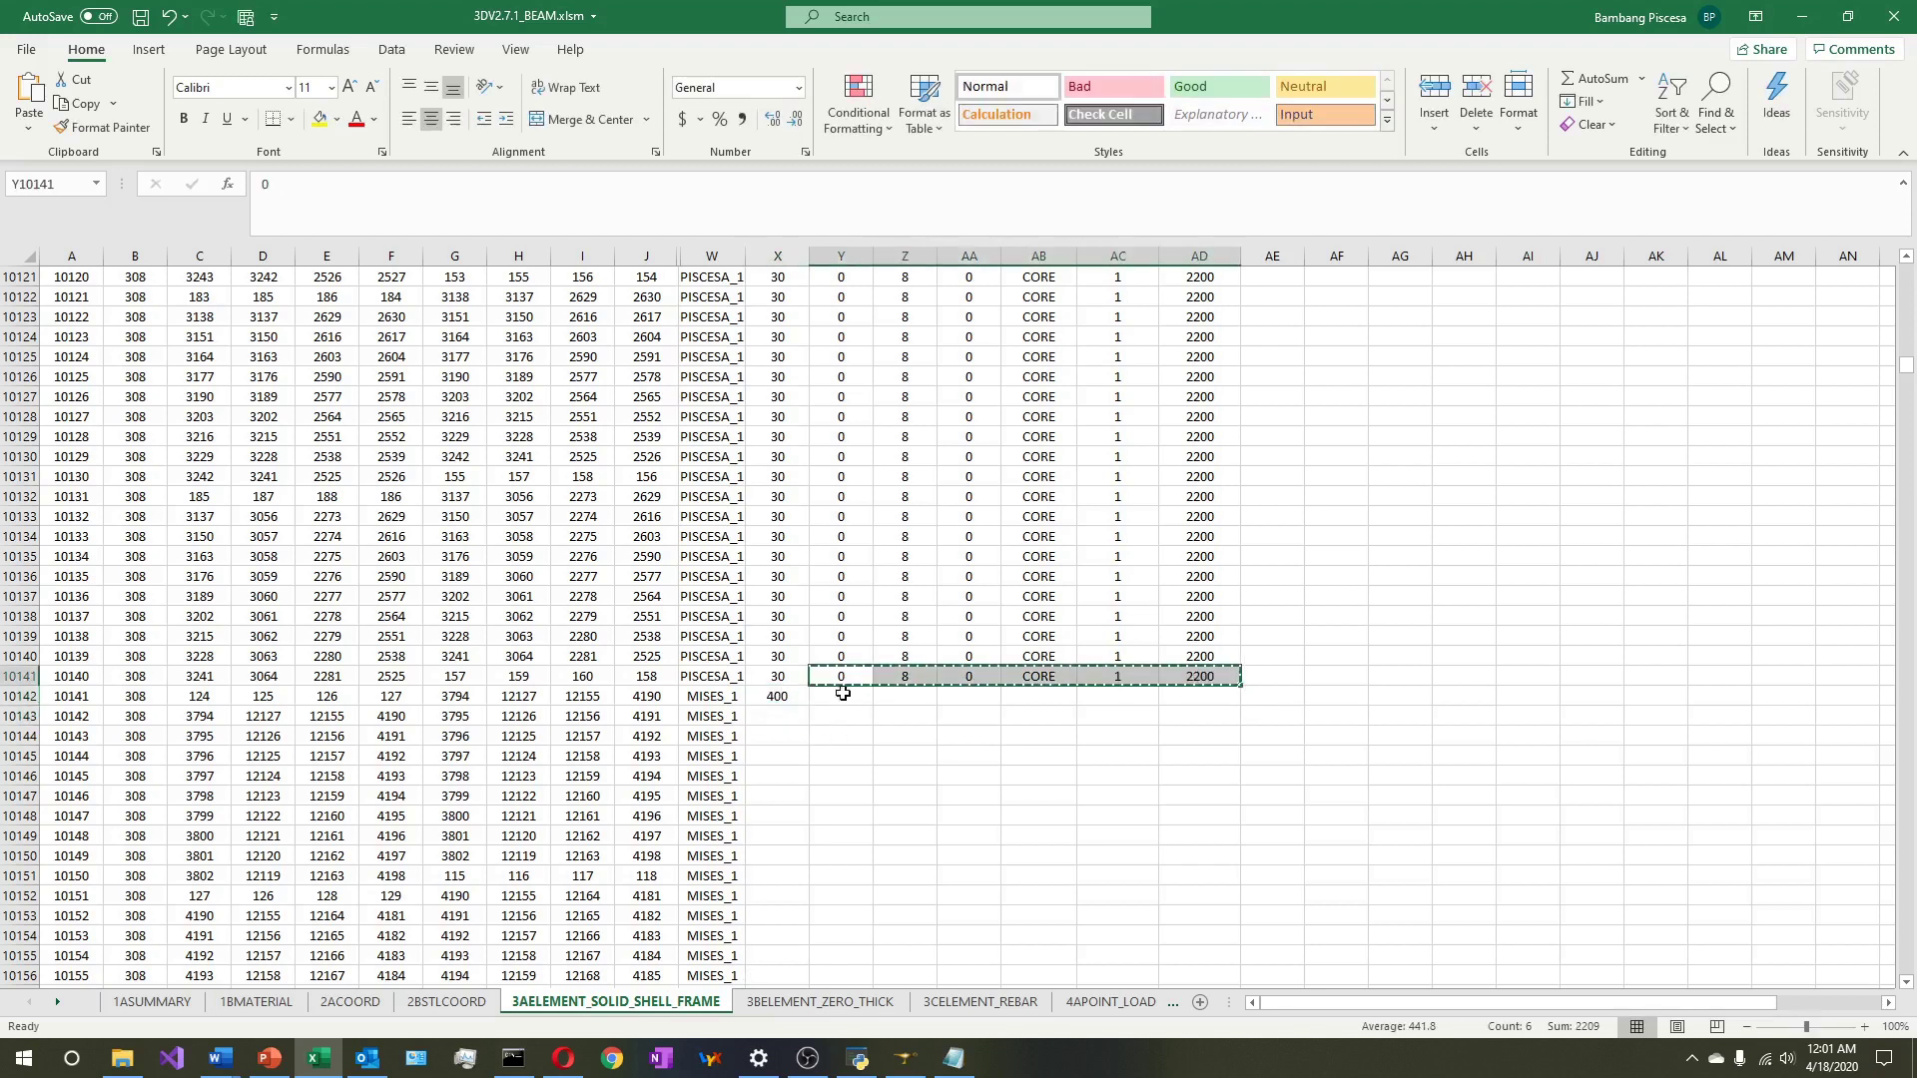
pyautogui.hotkey('ctrl', 'c')
pyautogui.click(843, 694)
pyautogui.hotkey('ctrl', 'v')
pyautogui.press('Escape')
pyautogui.click(1191, 692)
pyautogui.write('7850')
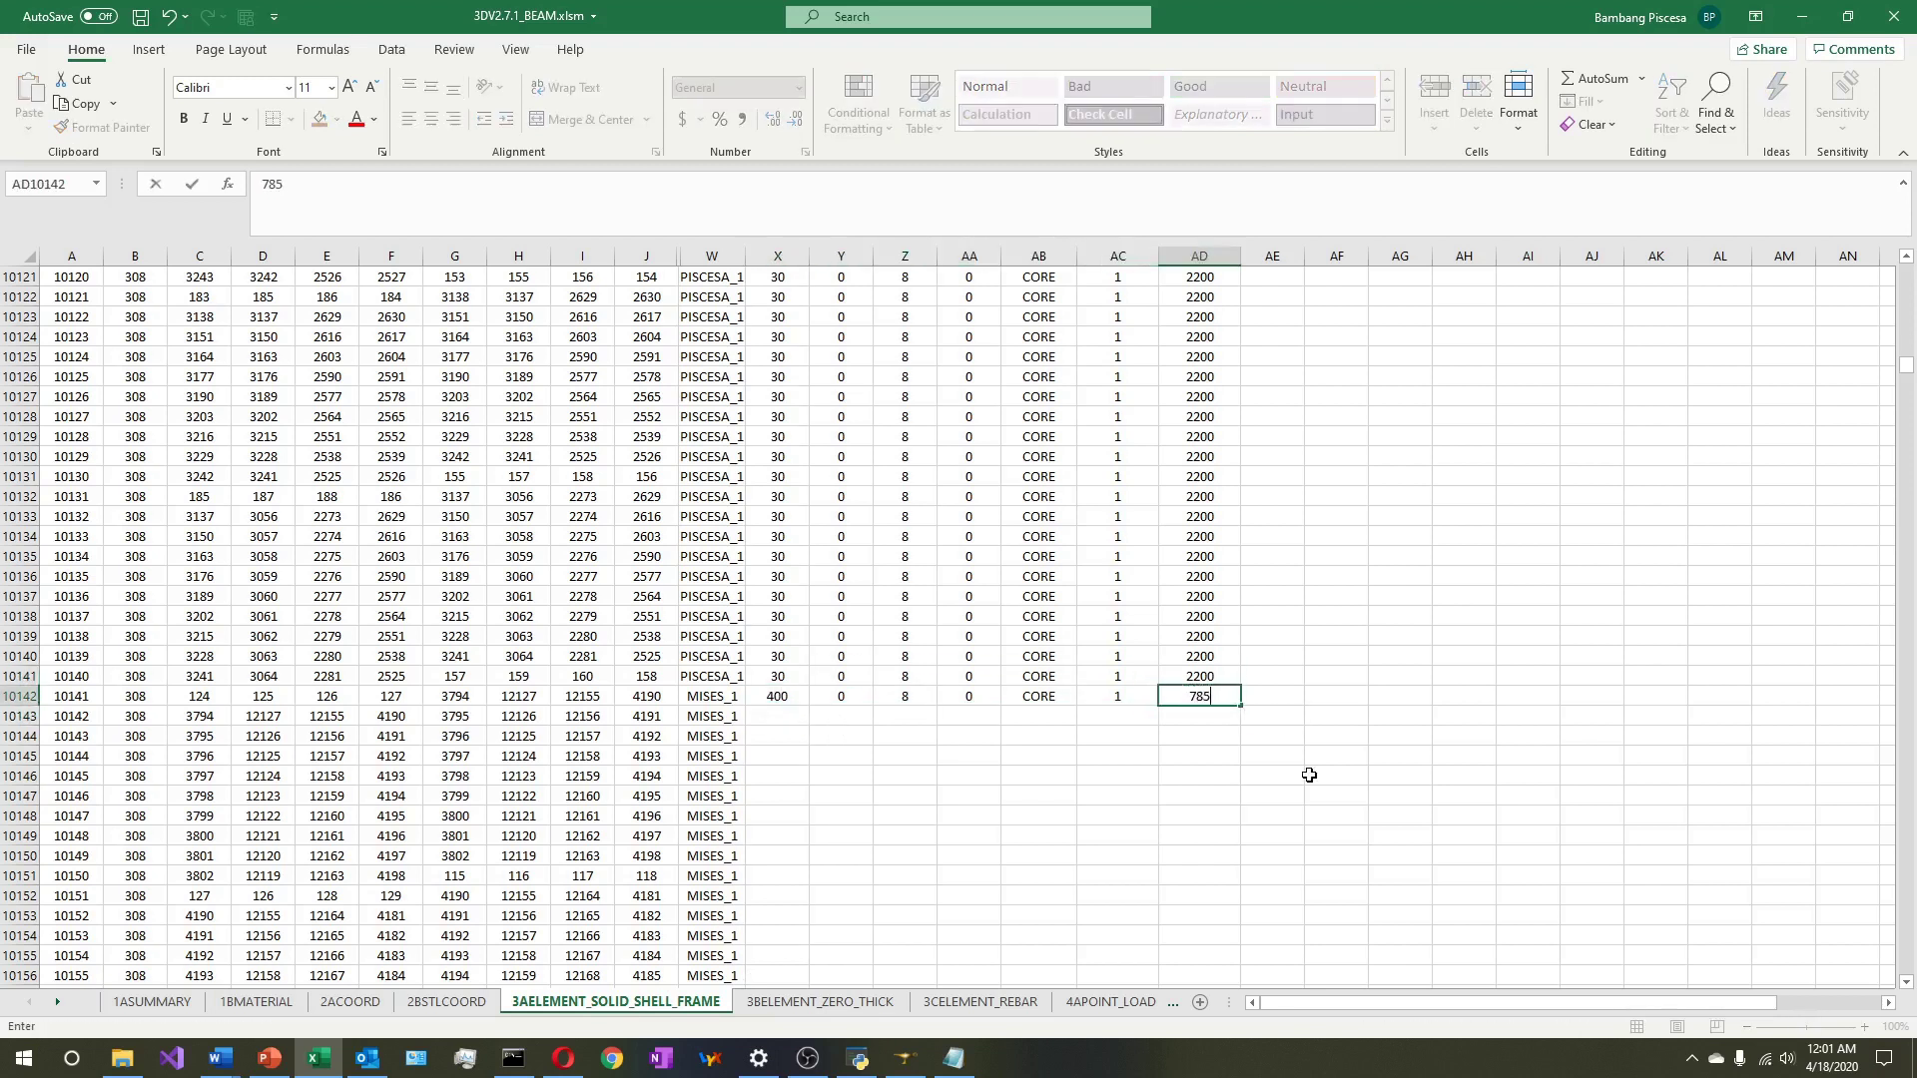
pyautogui.press('Return')
# Fill the first steel element's properties in columns X to AD down to all steel rows and save the workbook
pyautogui.click(782, 696)
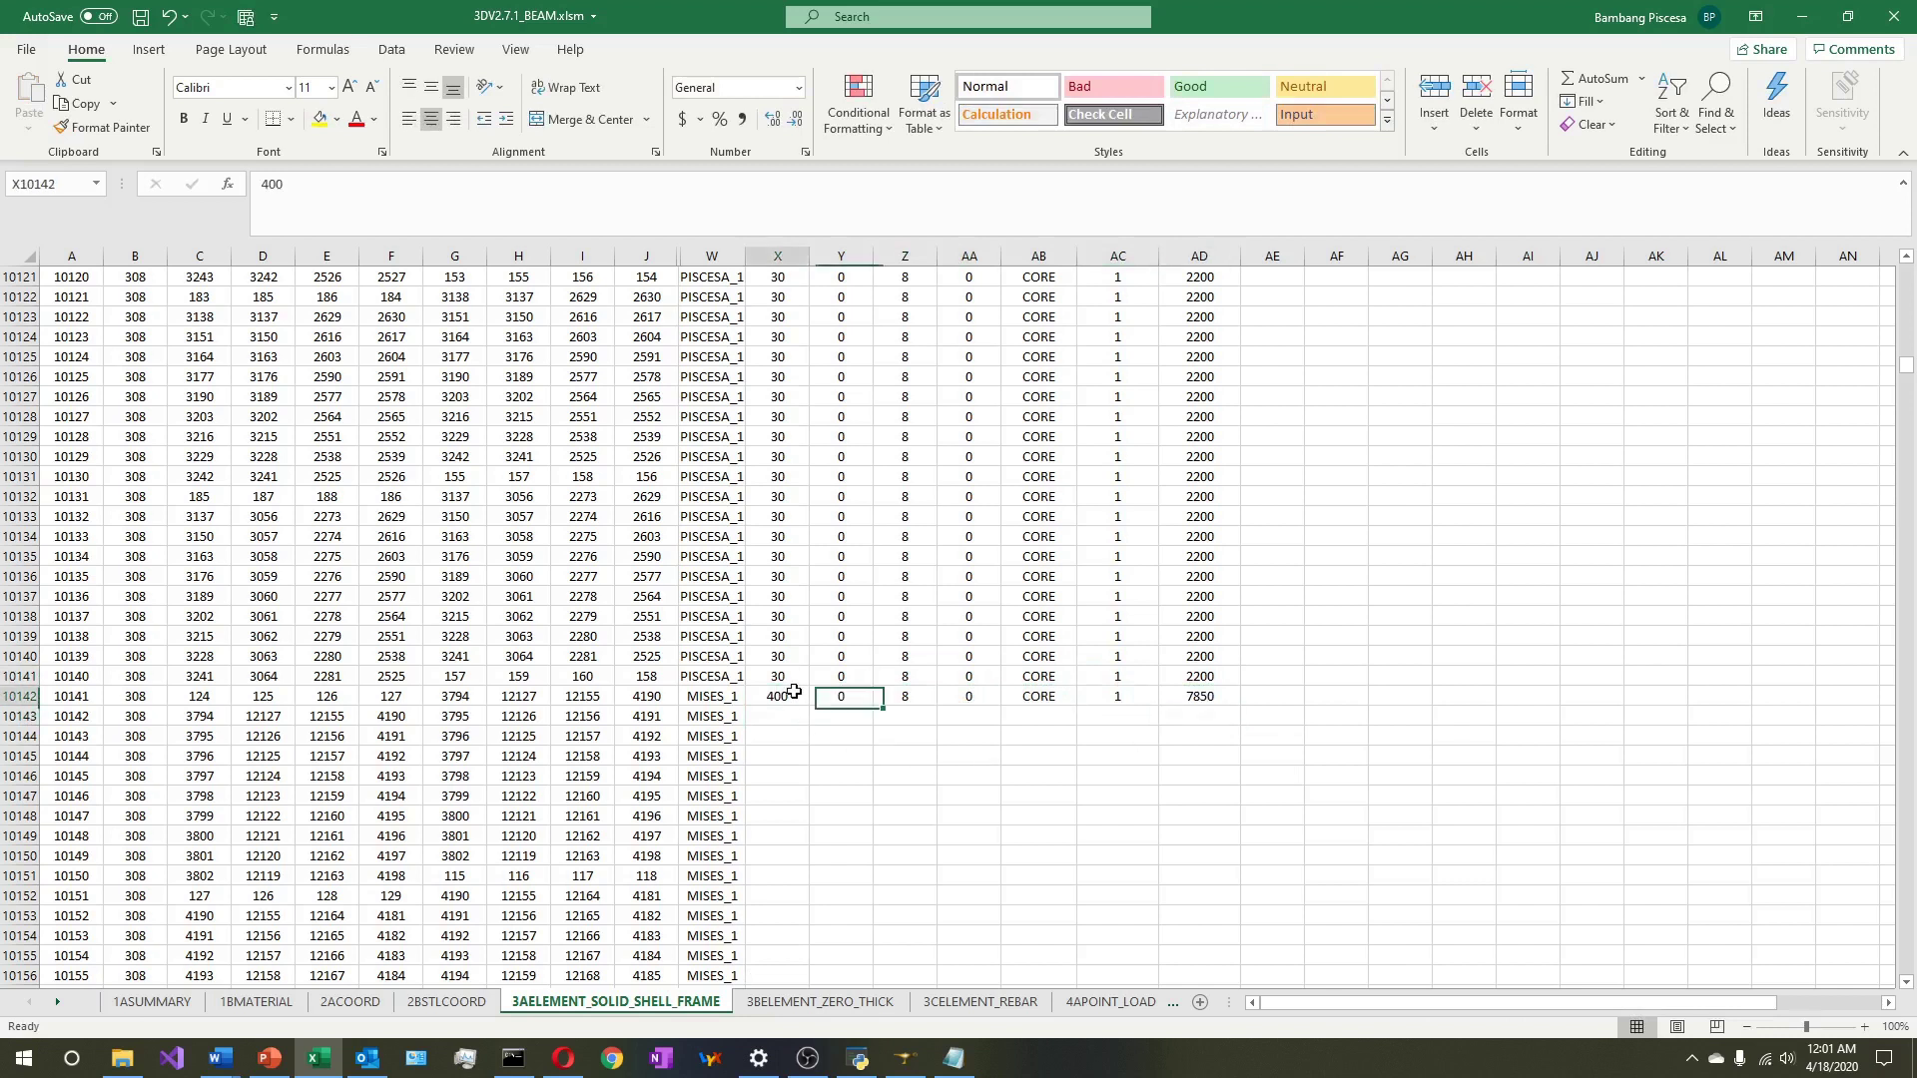
pyautogui.keyDown('shift'); pyautogui.click(1222, 696); pyautogui.keyUp('shift')
pyautogui.doubleClick(1240, 706)
pyautogui.click(1009, 759)
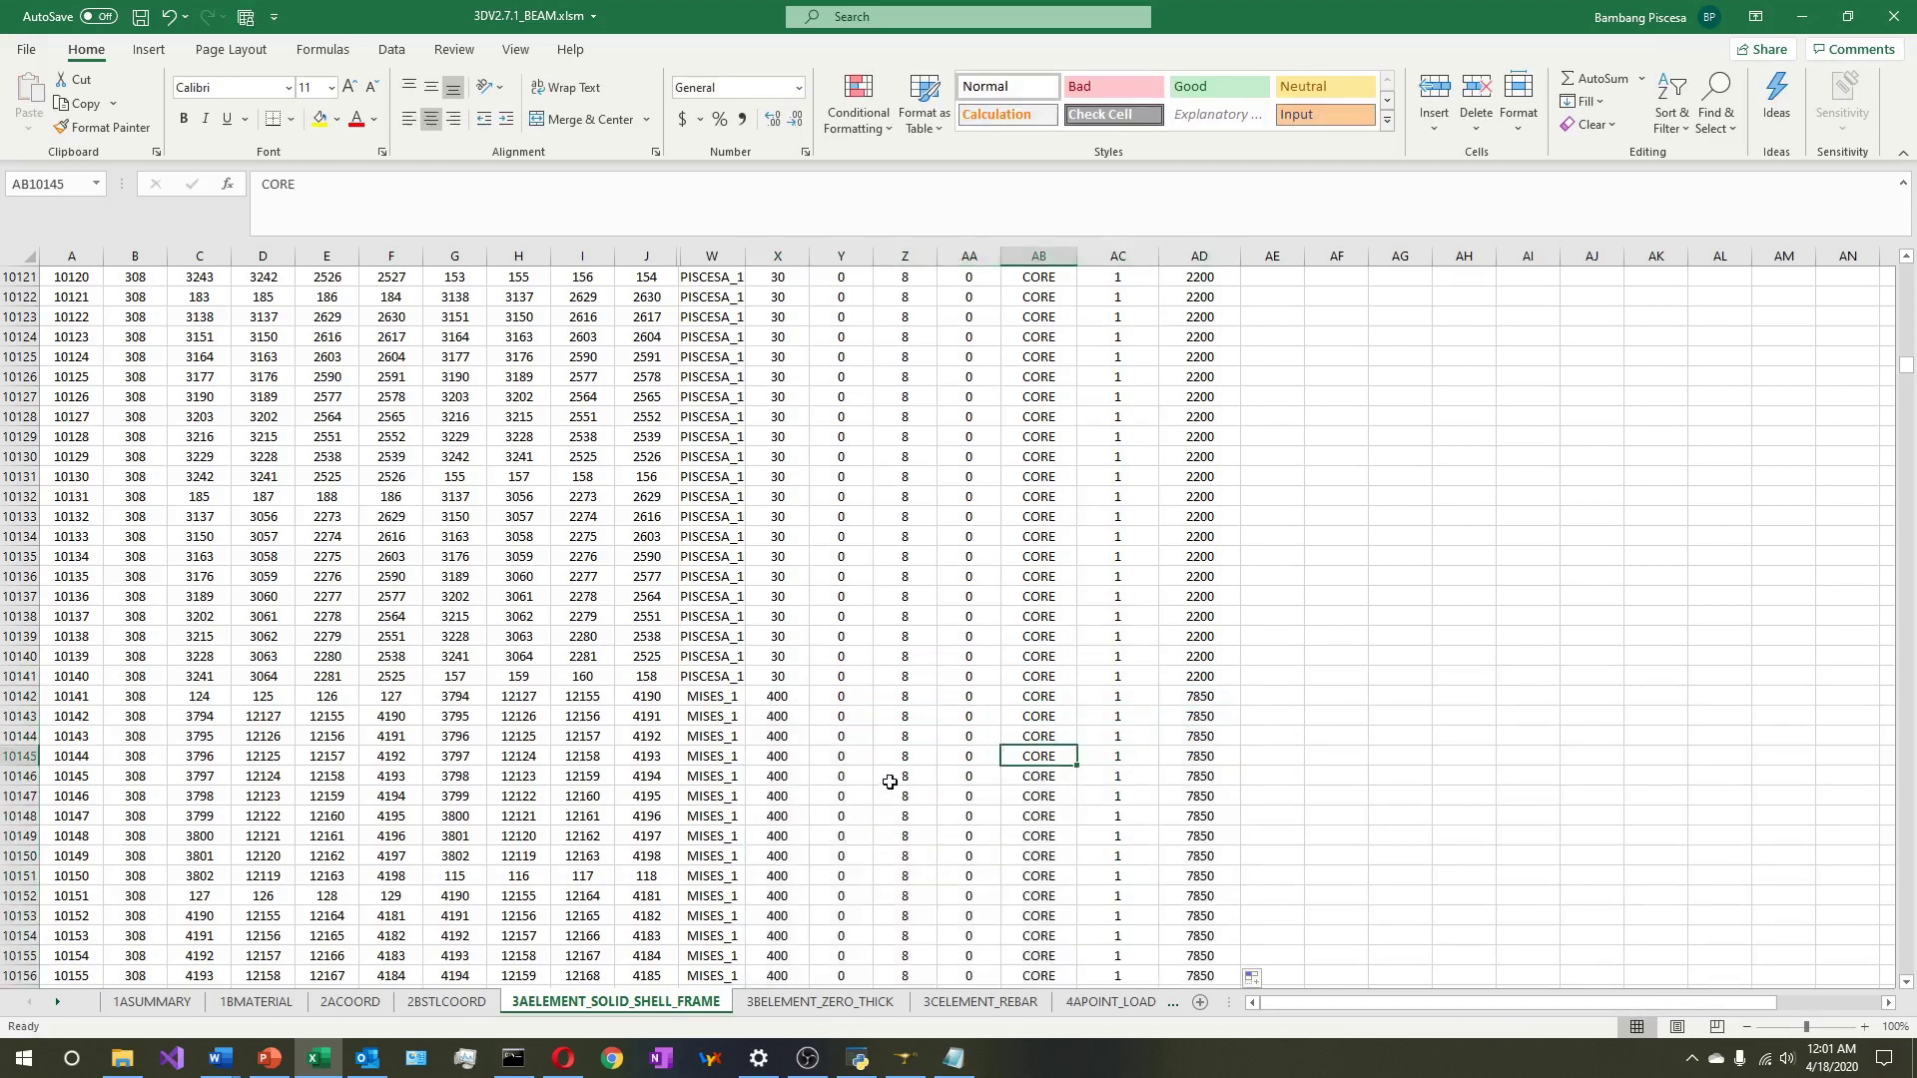
pyautogui.hotkey('ctrl', 's')
# Go through the rebar and load sheets to the 5RESTRAINT sheet
pyautogui.click(881, 1004)
pyautogui.click(981, 1003)
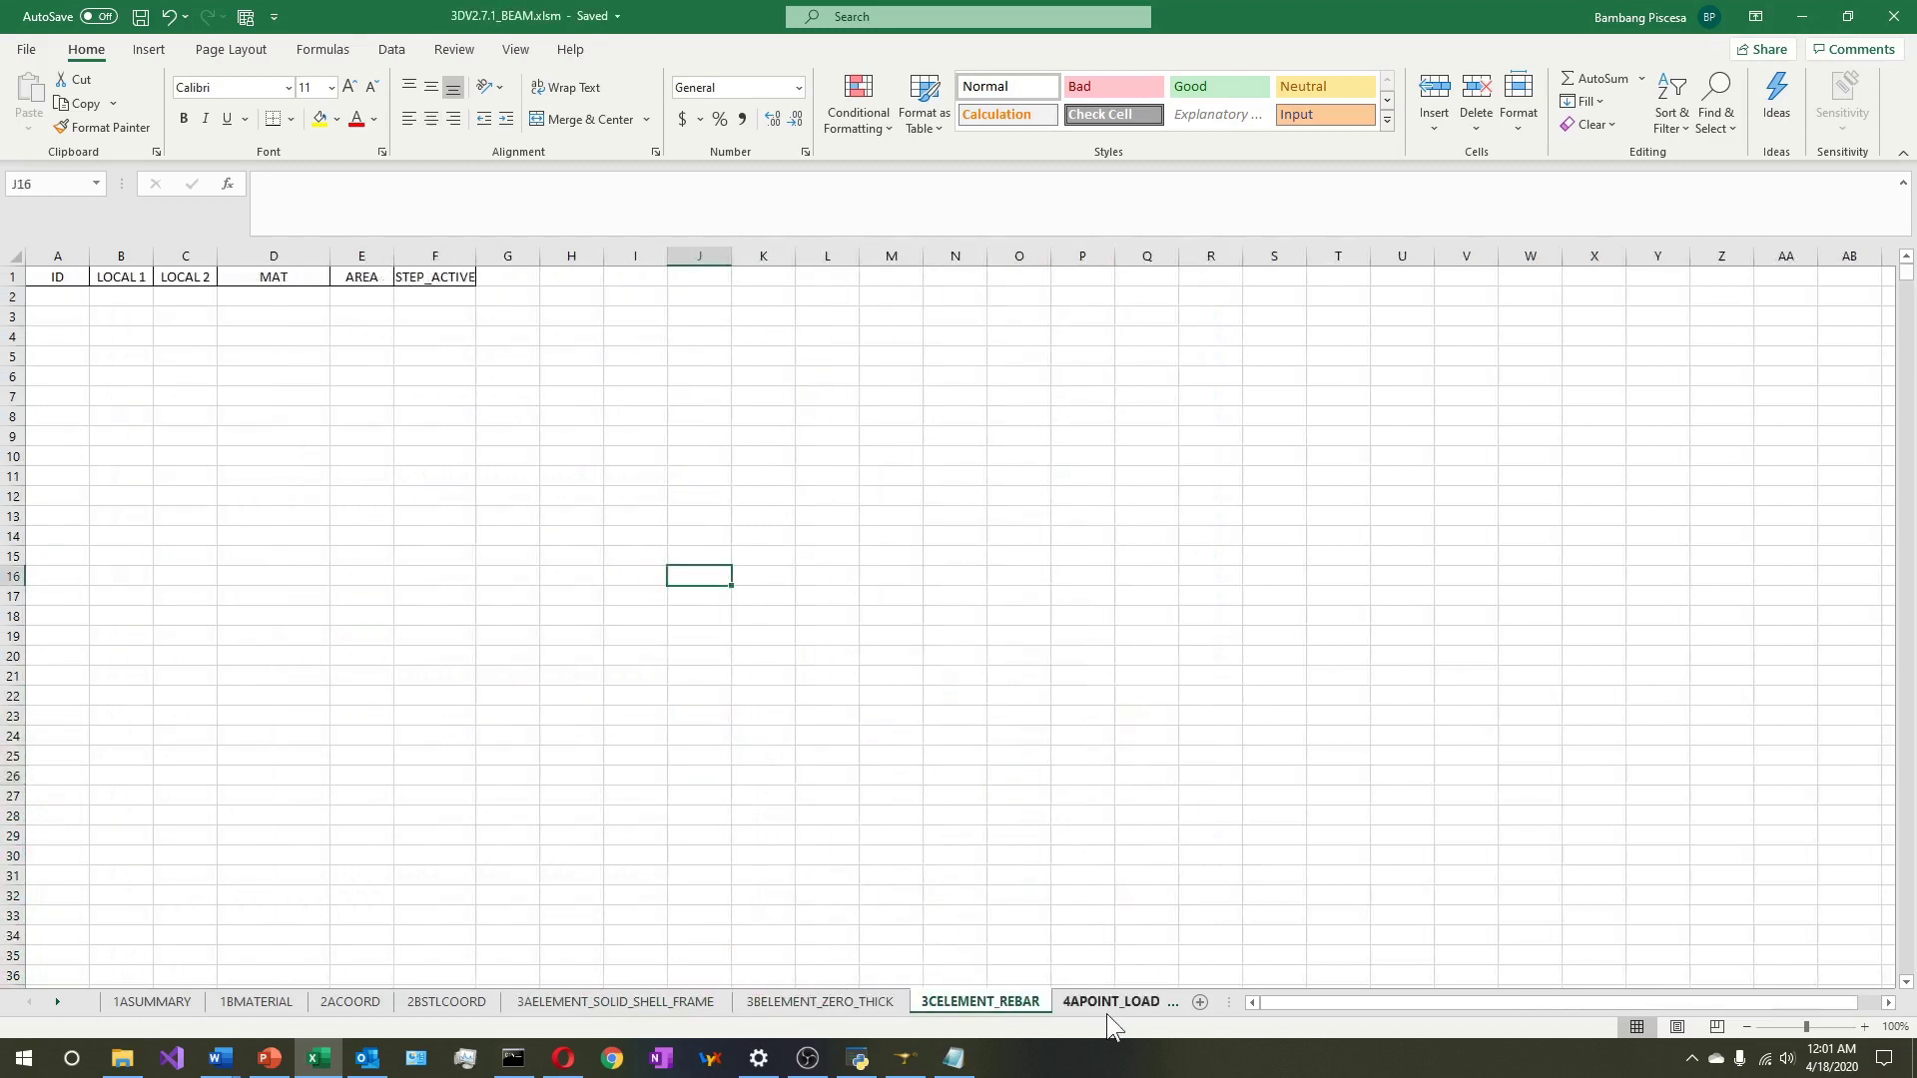
pyautogui.click(1107, 1009)
pyautogui.click(1130, 1006)
pyautogui.click(1128, 1006)
pyautogui.click(1168, 999)
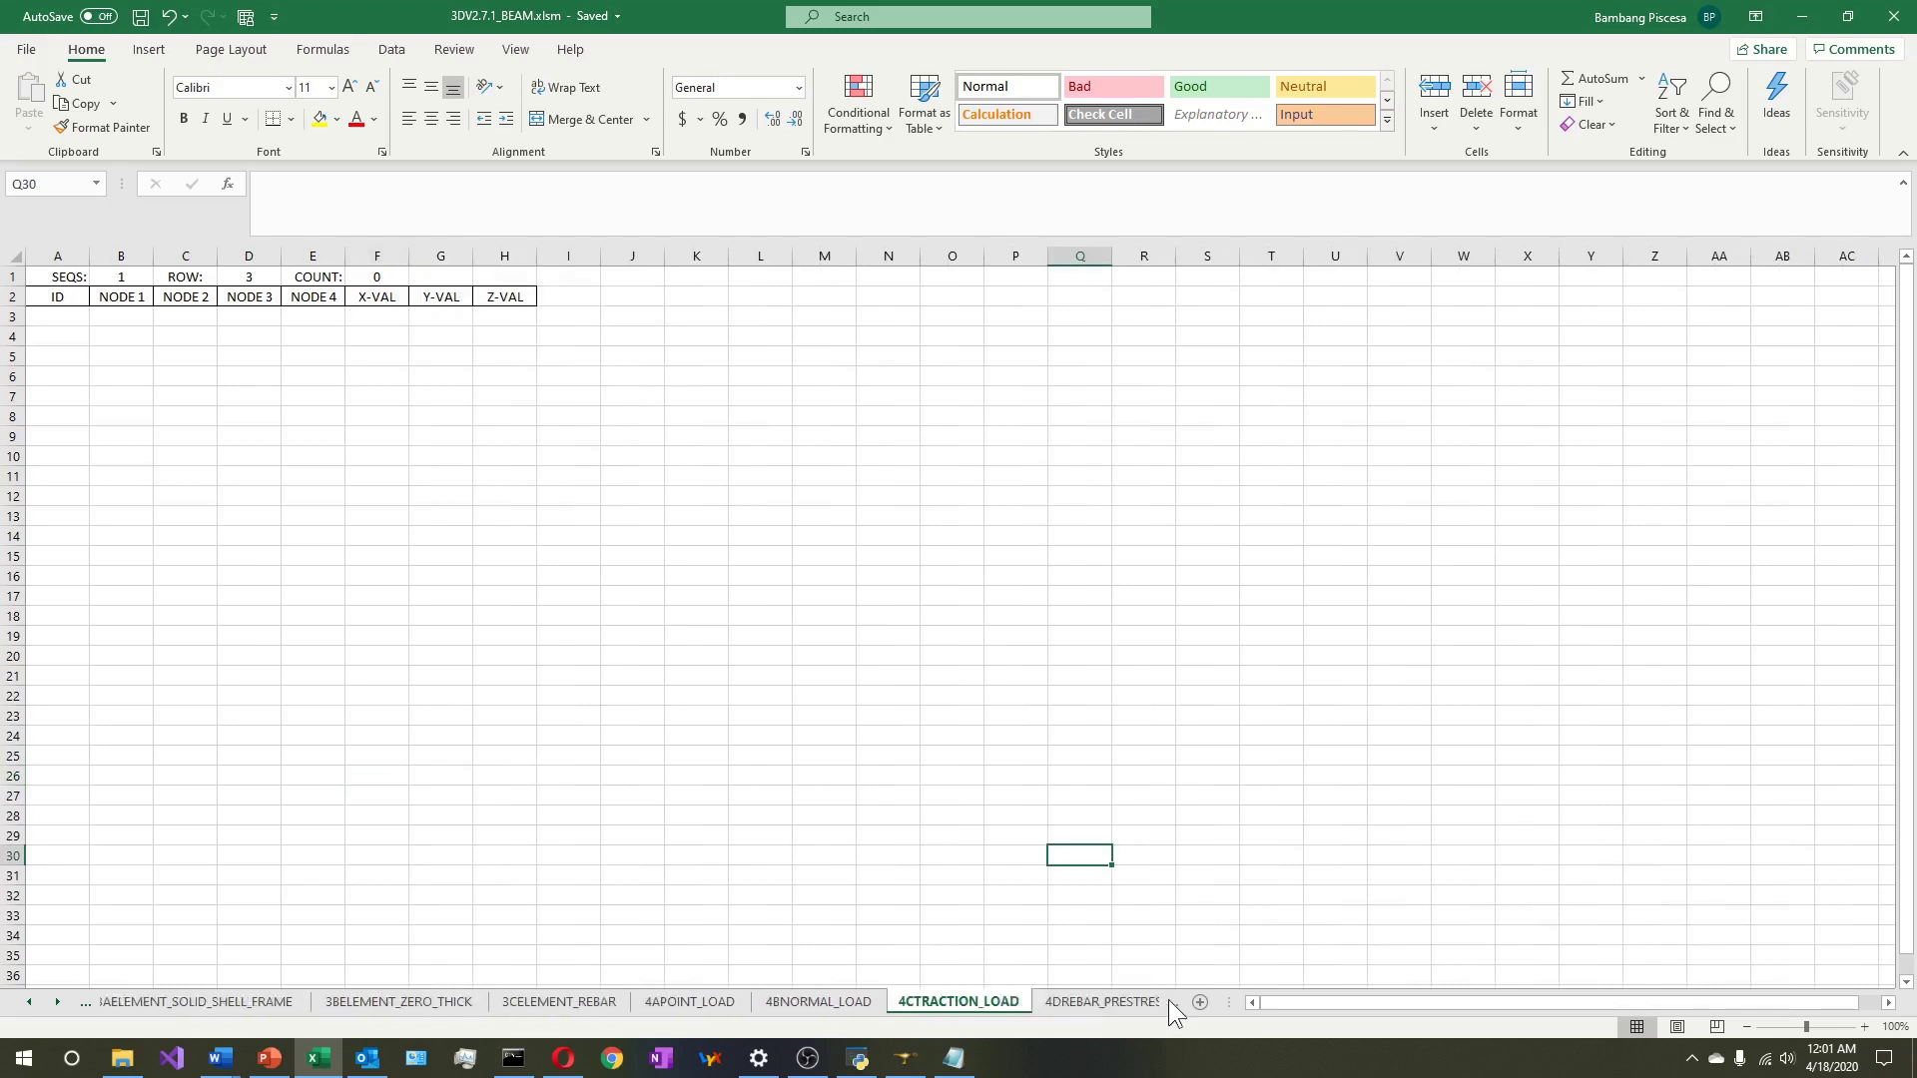
pyautogui.click(1168, 999)
pyautogui.click(992, 1003)
pyautogui.click(759, 696)
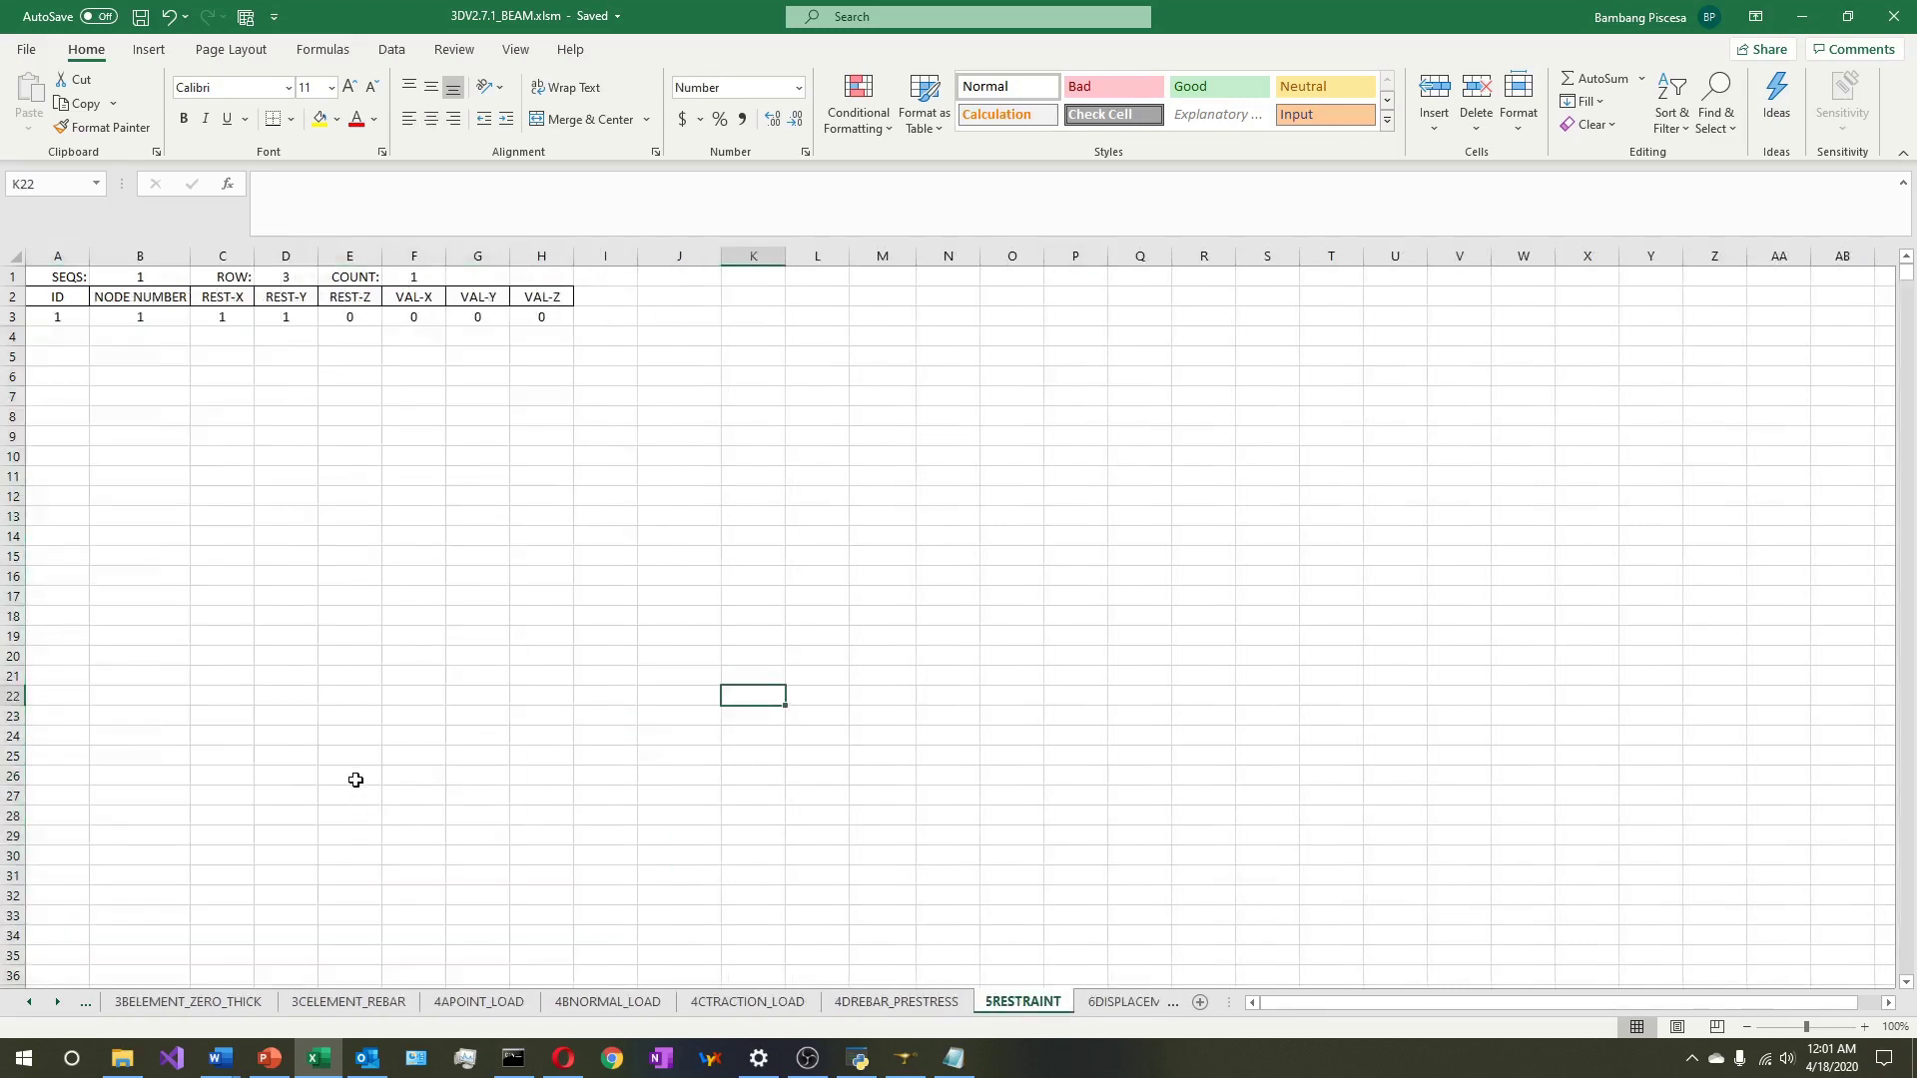
# Copy the node coordinate rows from RESTZXY.dat and select cell K3 of the 5RESTRAINT sheet as the destination
pyautogui.click(121, 1058)
pyautogui.doubleClick(893, 187)
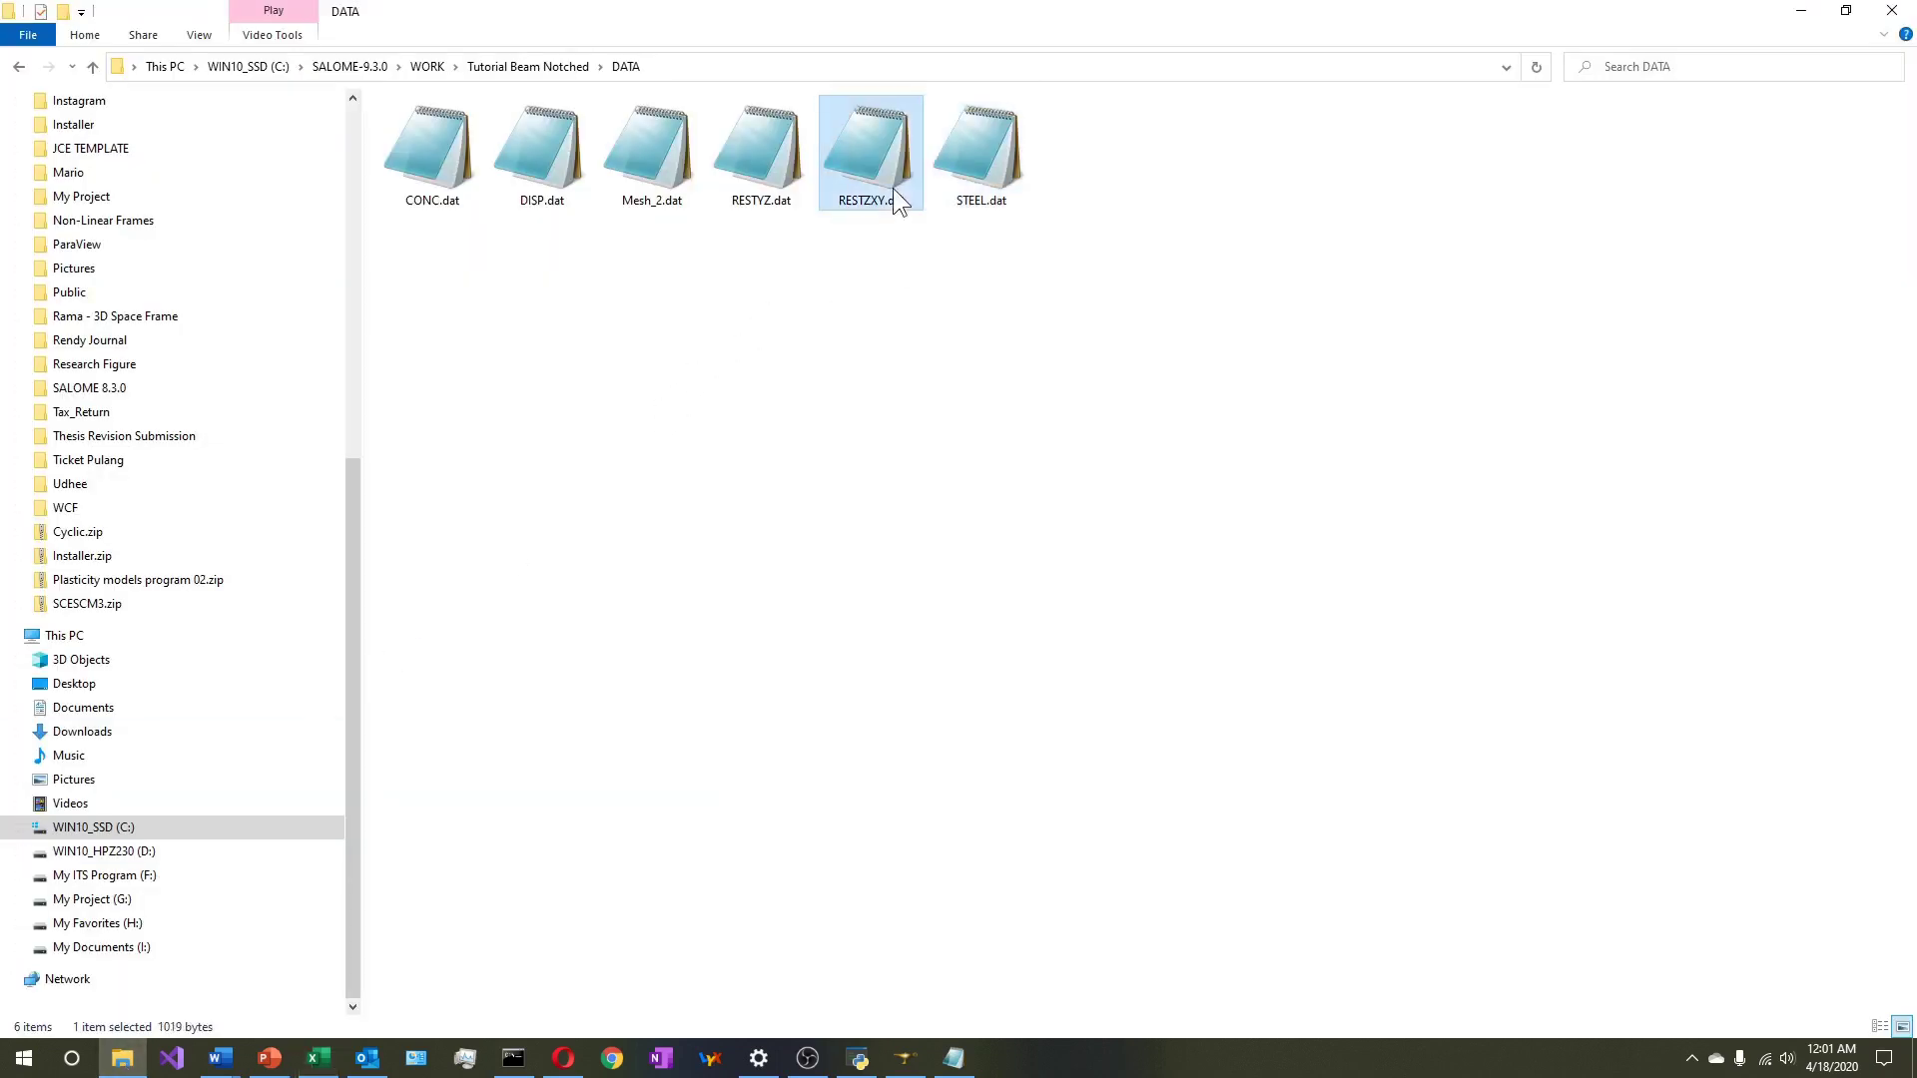
pyautogui.moveTo(1096, 400); pyautogui.dragTo(517, 223)
pyautogui.click(317, 1058)
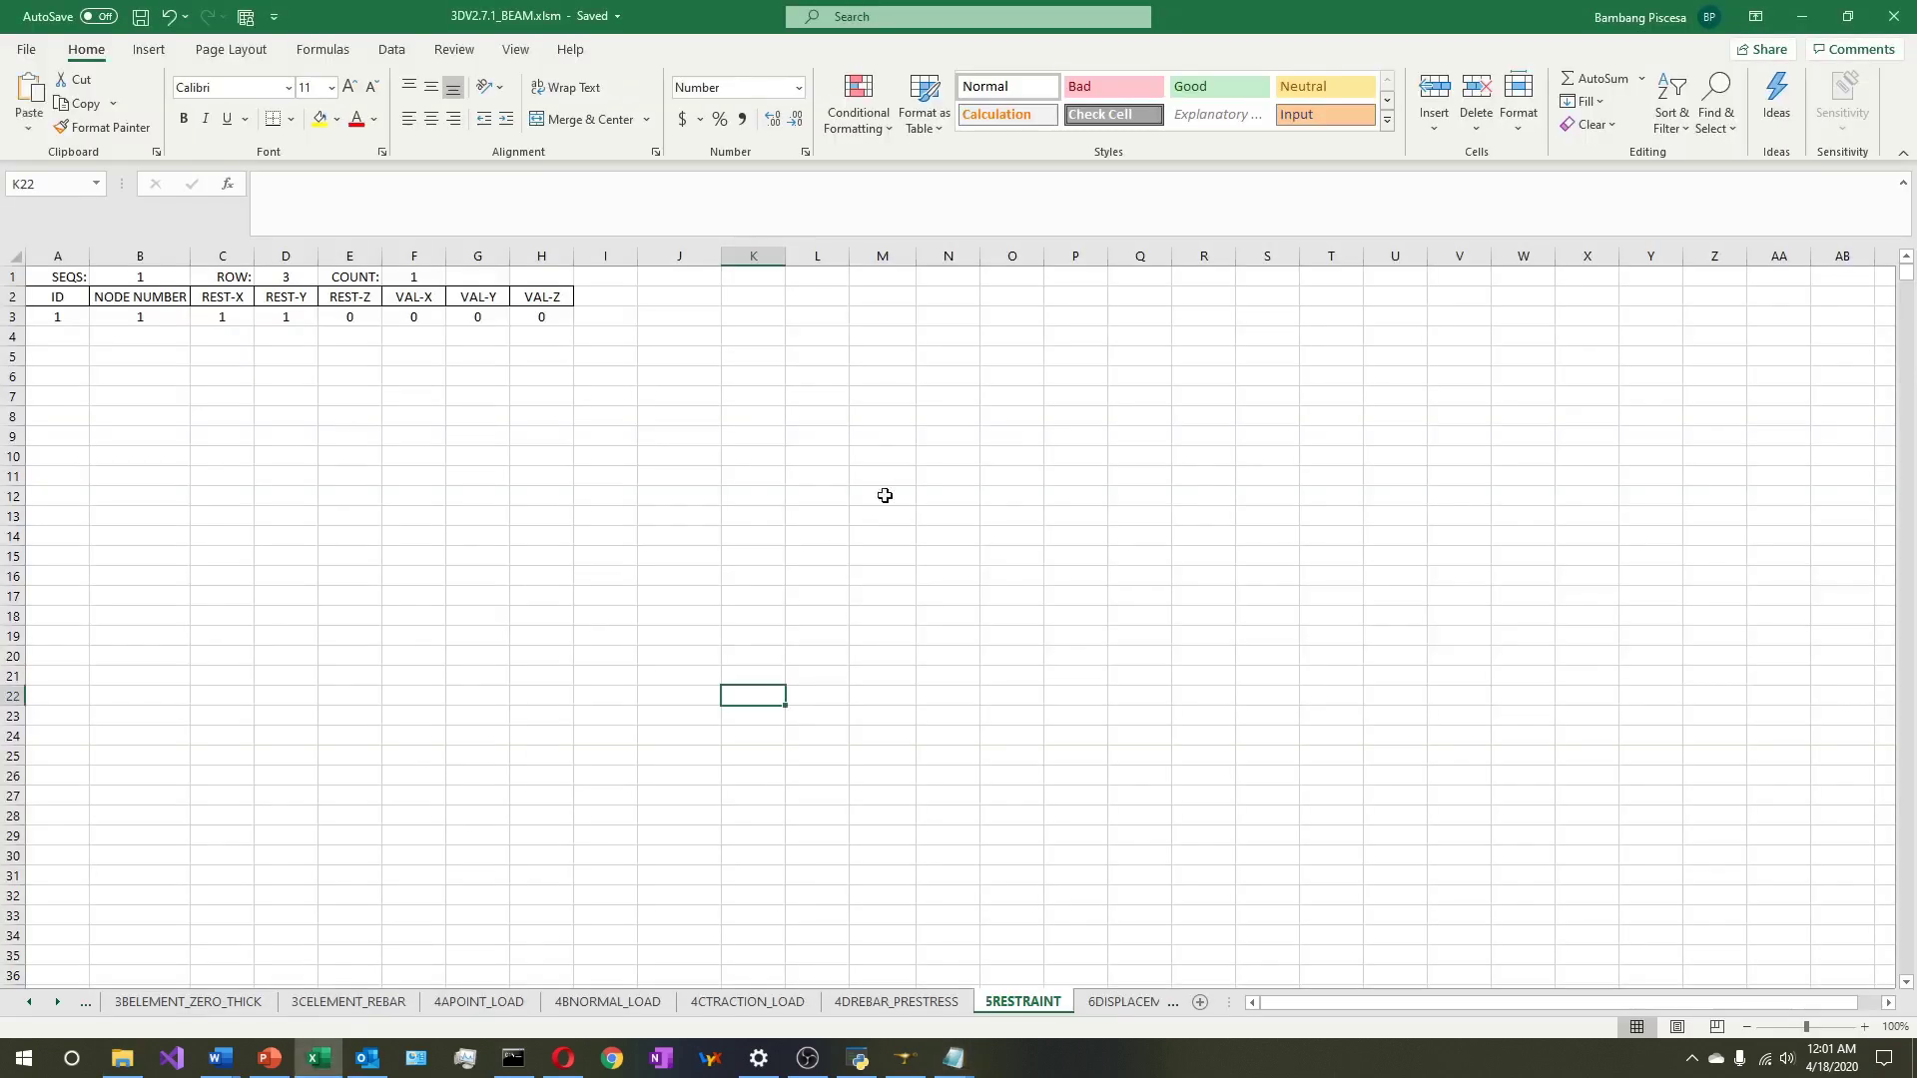
pyautogui.click(749, 322)
# Try to paste the copied restraint node rows directly at cell K3 without splitting them into columns
pyautogui.rightClick(750, 327)
pyautogui.click(788, 425)
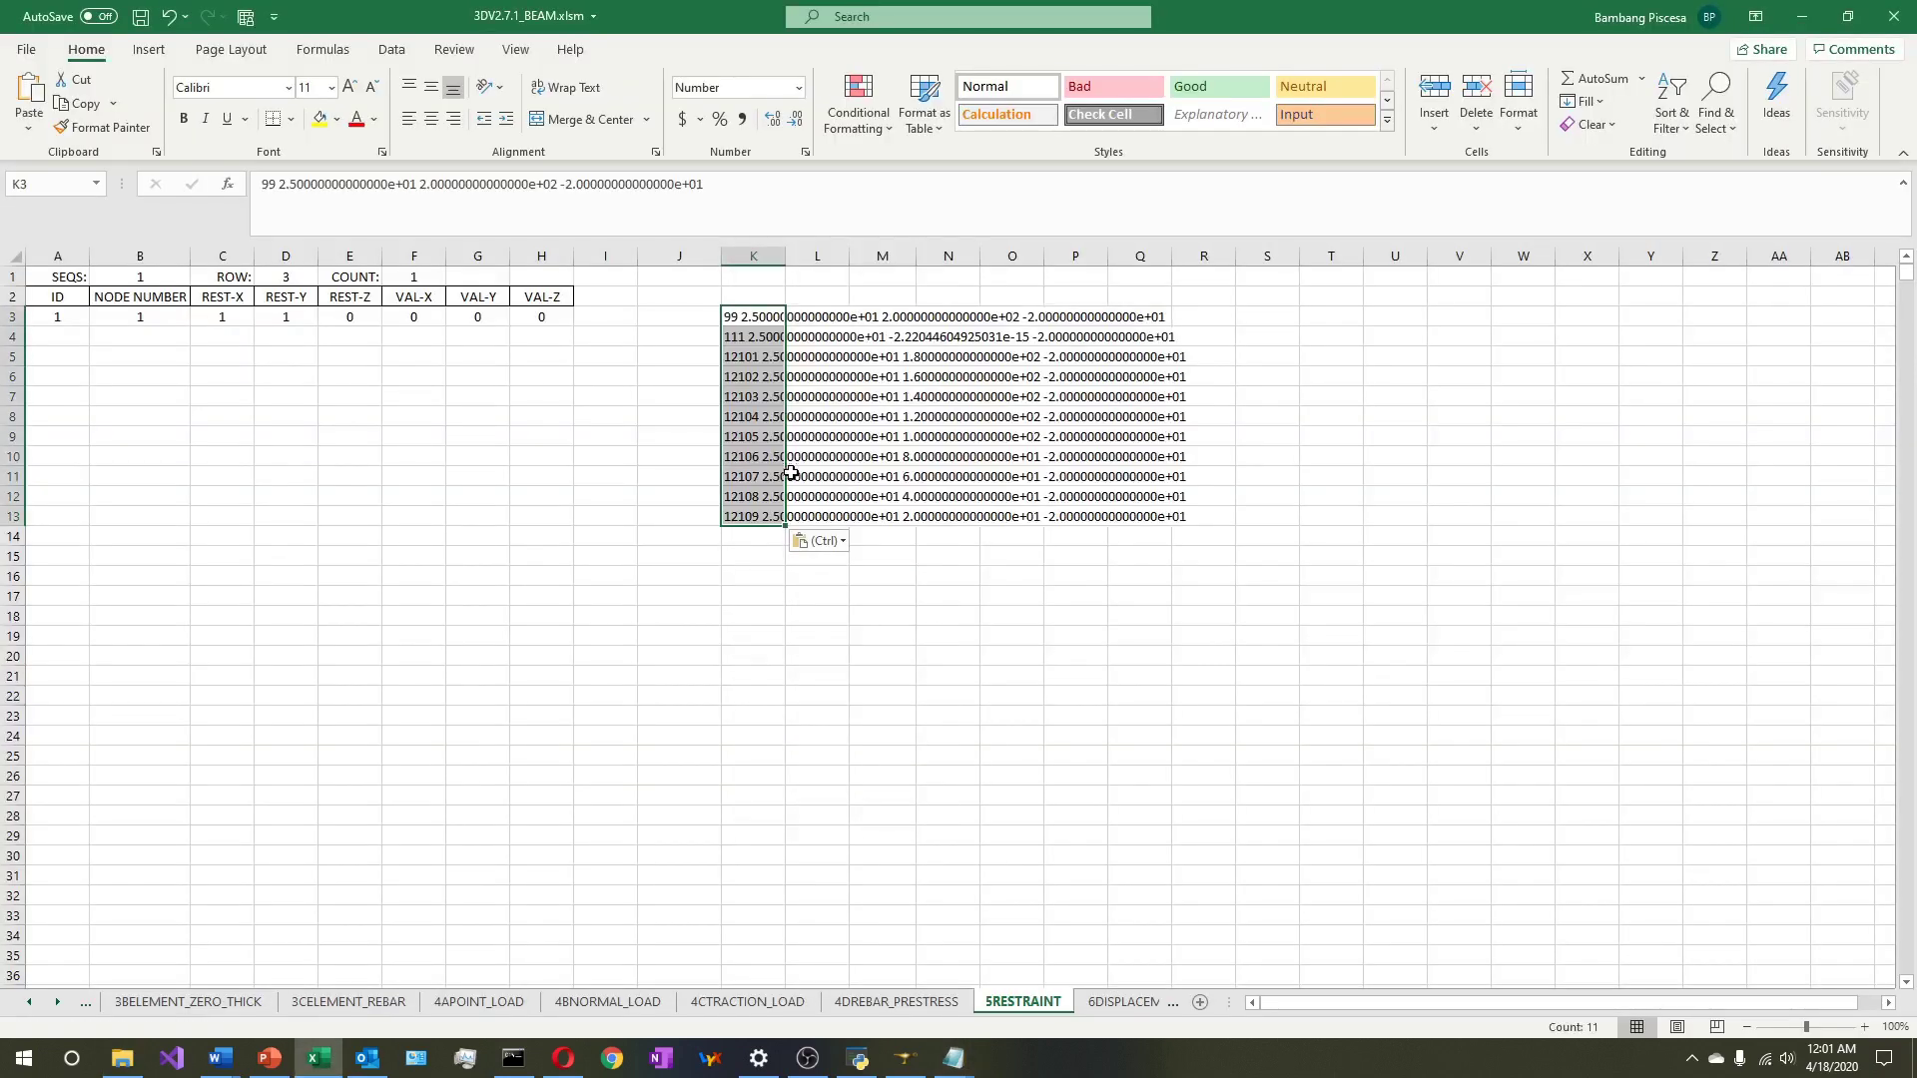
pyautogui.hotkey('ctrl', 'z')
# Import the copied node rows at cell K3 as separate columns using the Text Import Wizard
pyautogui.click(28, 125)
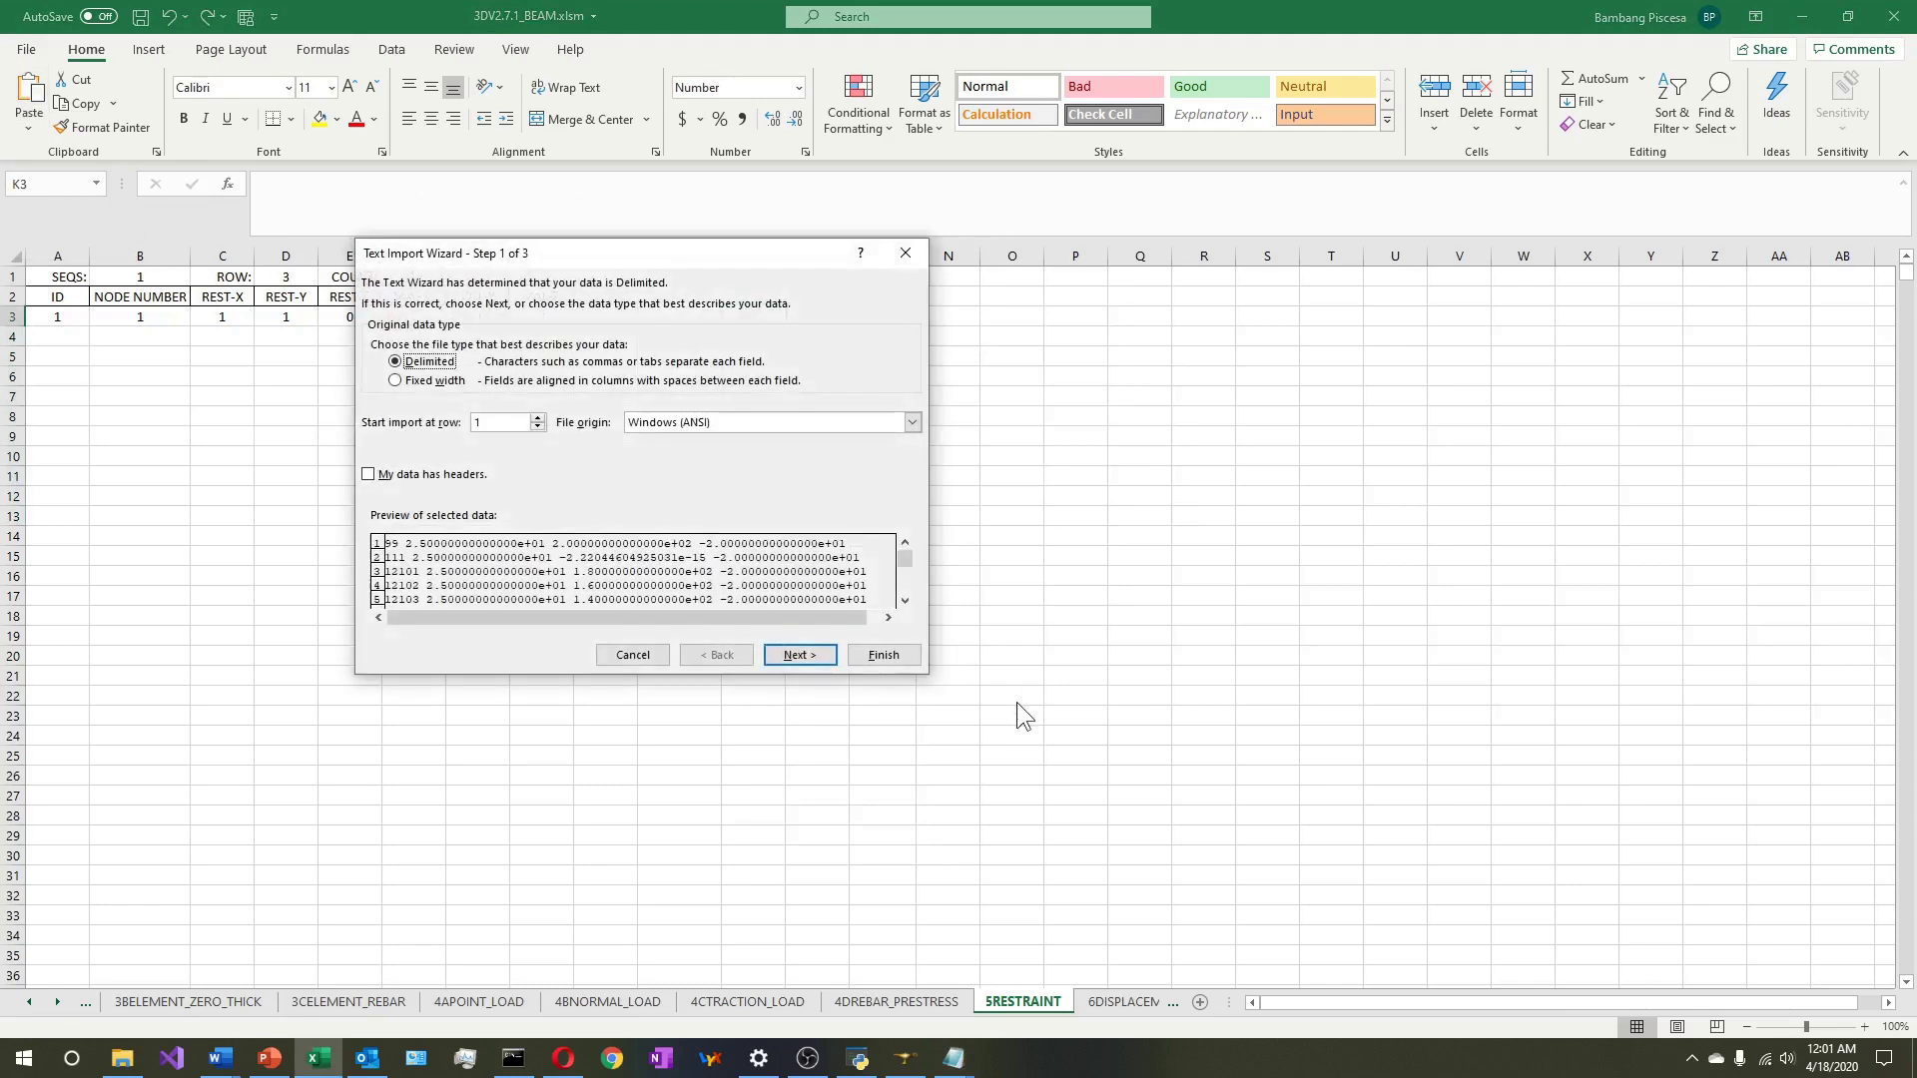
pyautogui.click(794, 655)
pyautogui.click(882, 655)
# Copy the imported node numbers from K3:K13 into the NODE NUMBER column starting at B3, keeping the destination's number format
pyautogui.moveTo(758, 315); pyautogui.dragTo(758, 512)
pyautogui.hotkey('ctrl', 'c')
pyautogui.rightClick(123, 317)
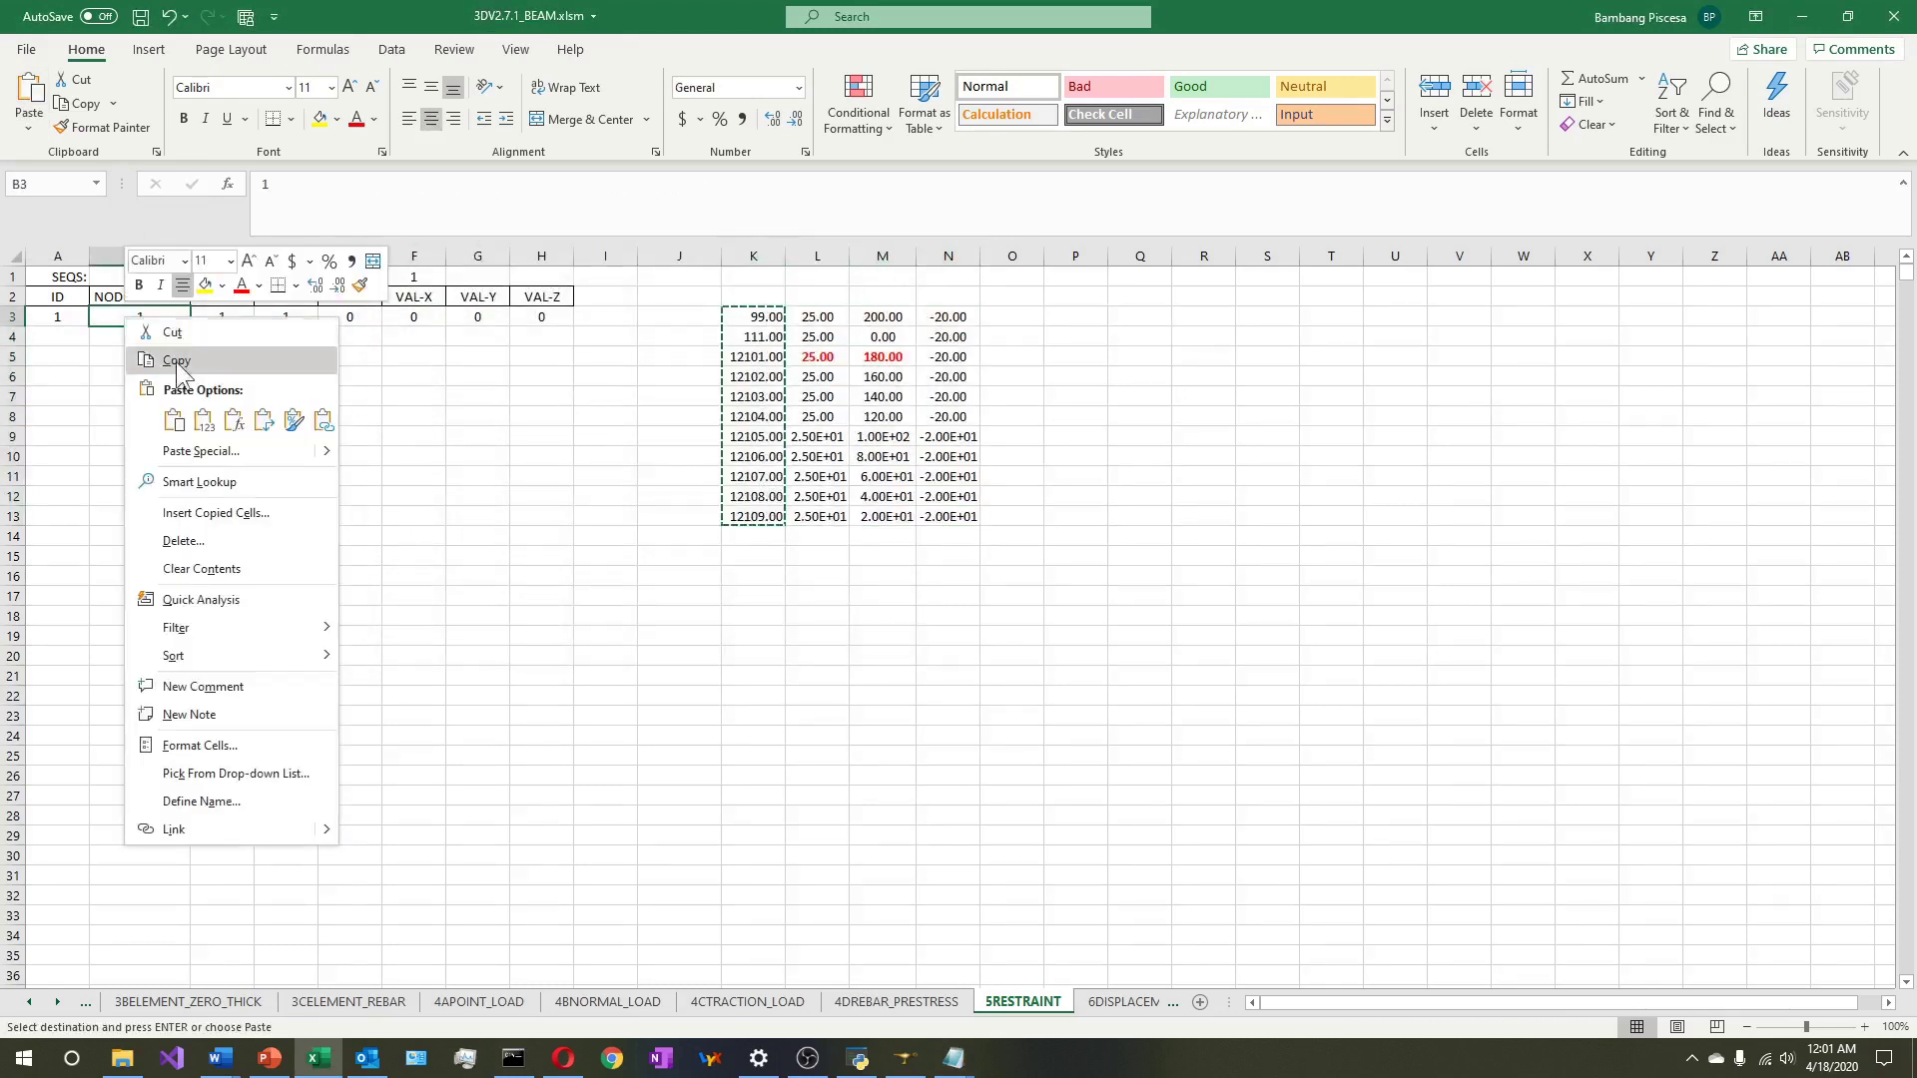
pyautogui.click(303, 416)
pyautogui.click(539, 417)
# Set REST-Z of node 99 to 1 and fill its REST-X through VAL-Z entries down to all listed nodes
pyautogui.click(349, 317)
pyautogui.write('1')
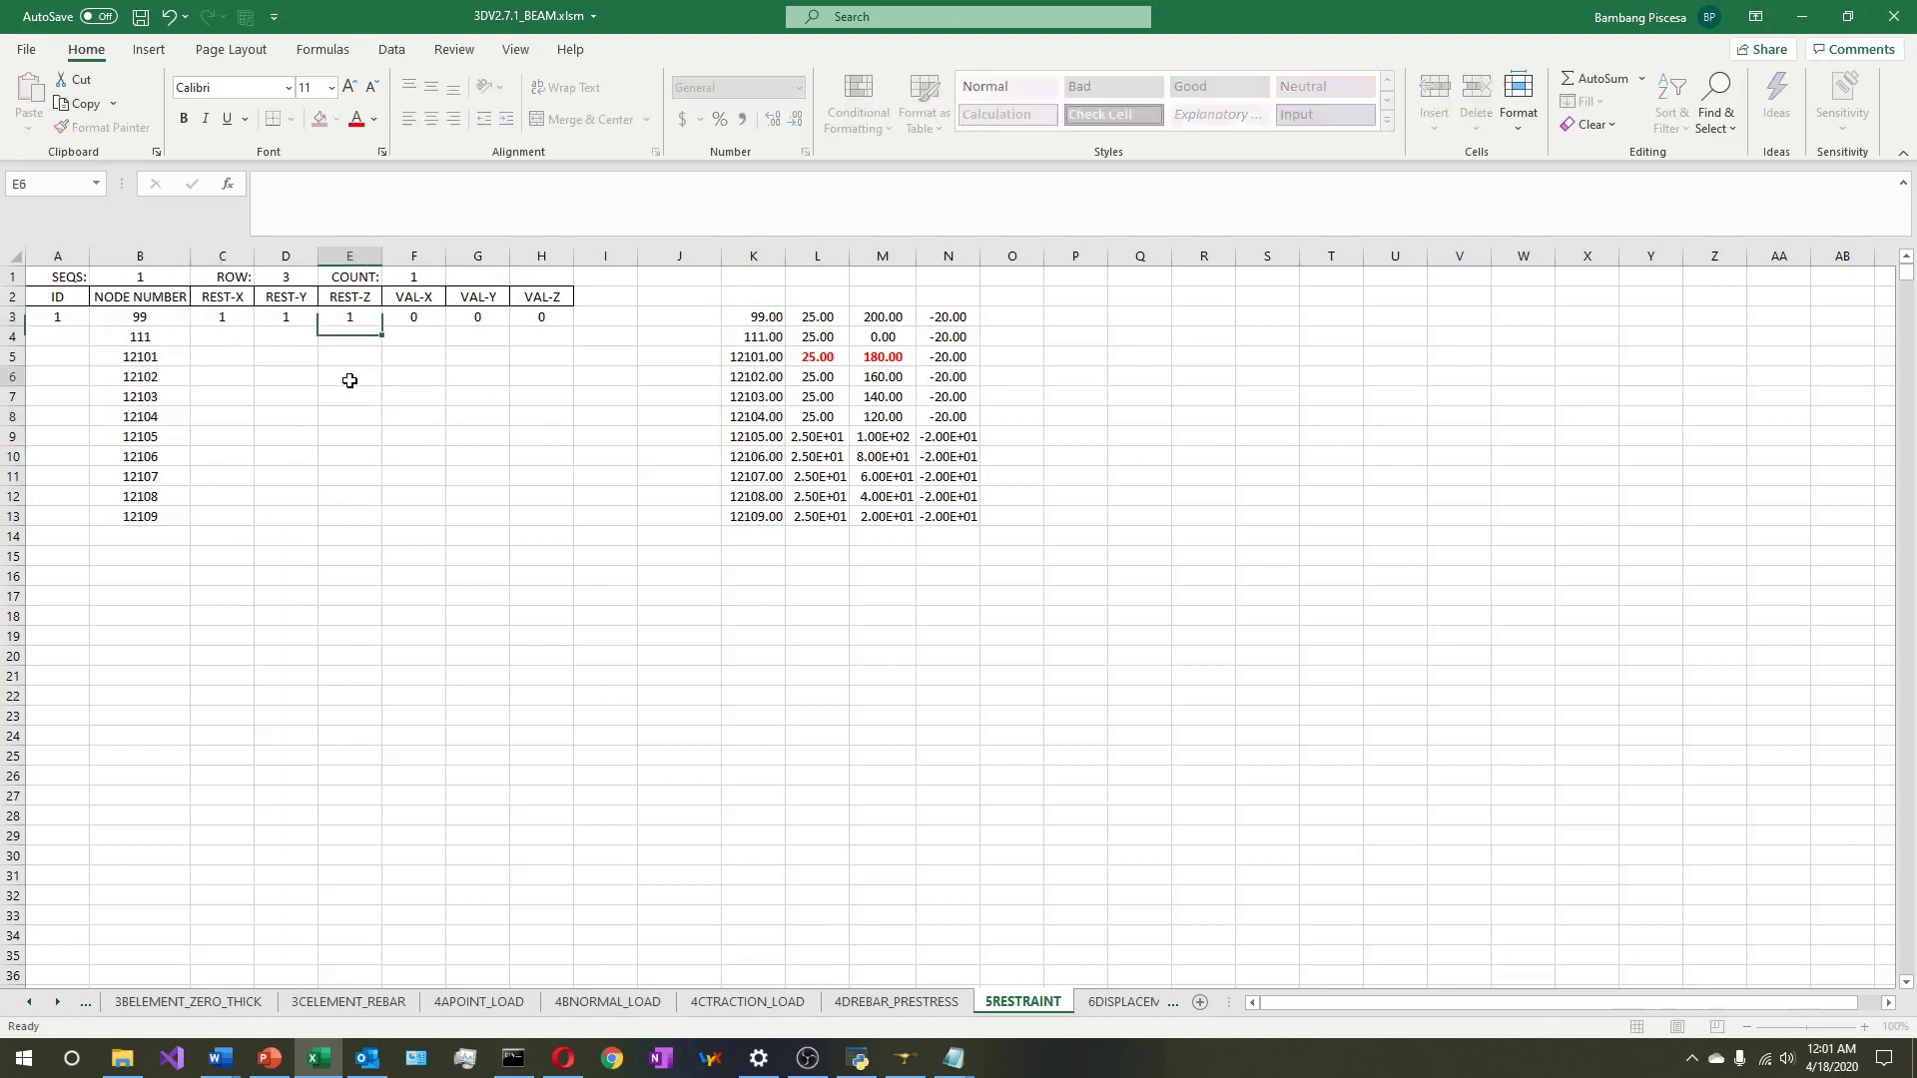
pyautogui.moveTo(224, 316); pyautogui.dragTo(522, 315)
pyautogui.click(578, 323)
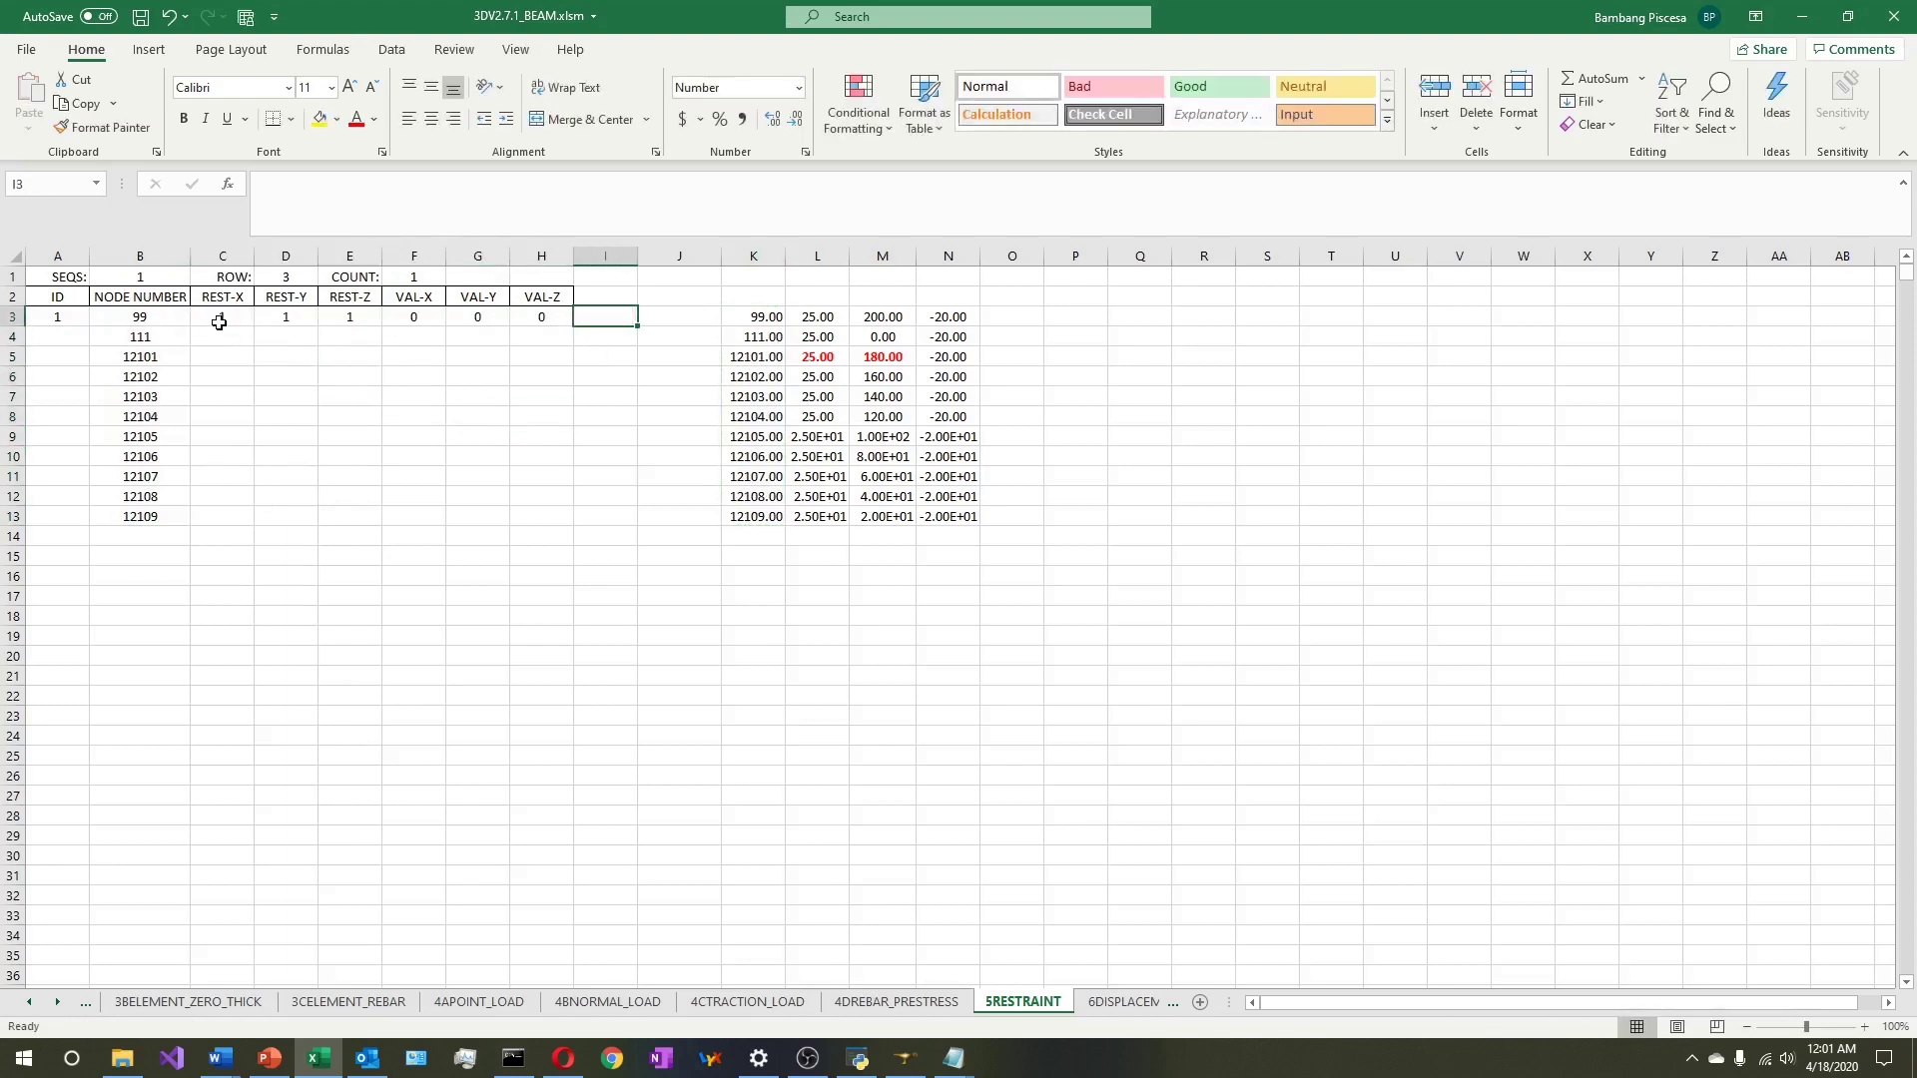
pyautogui.moveTo(222, 316); pyautogui.dragTo(539, 316)
pyautogui.doubleClick(574, 326)
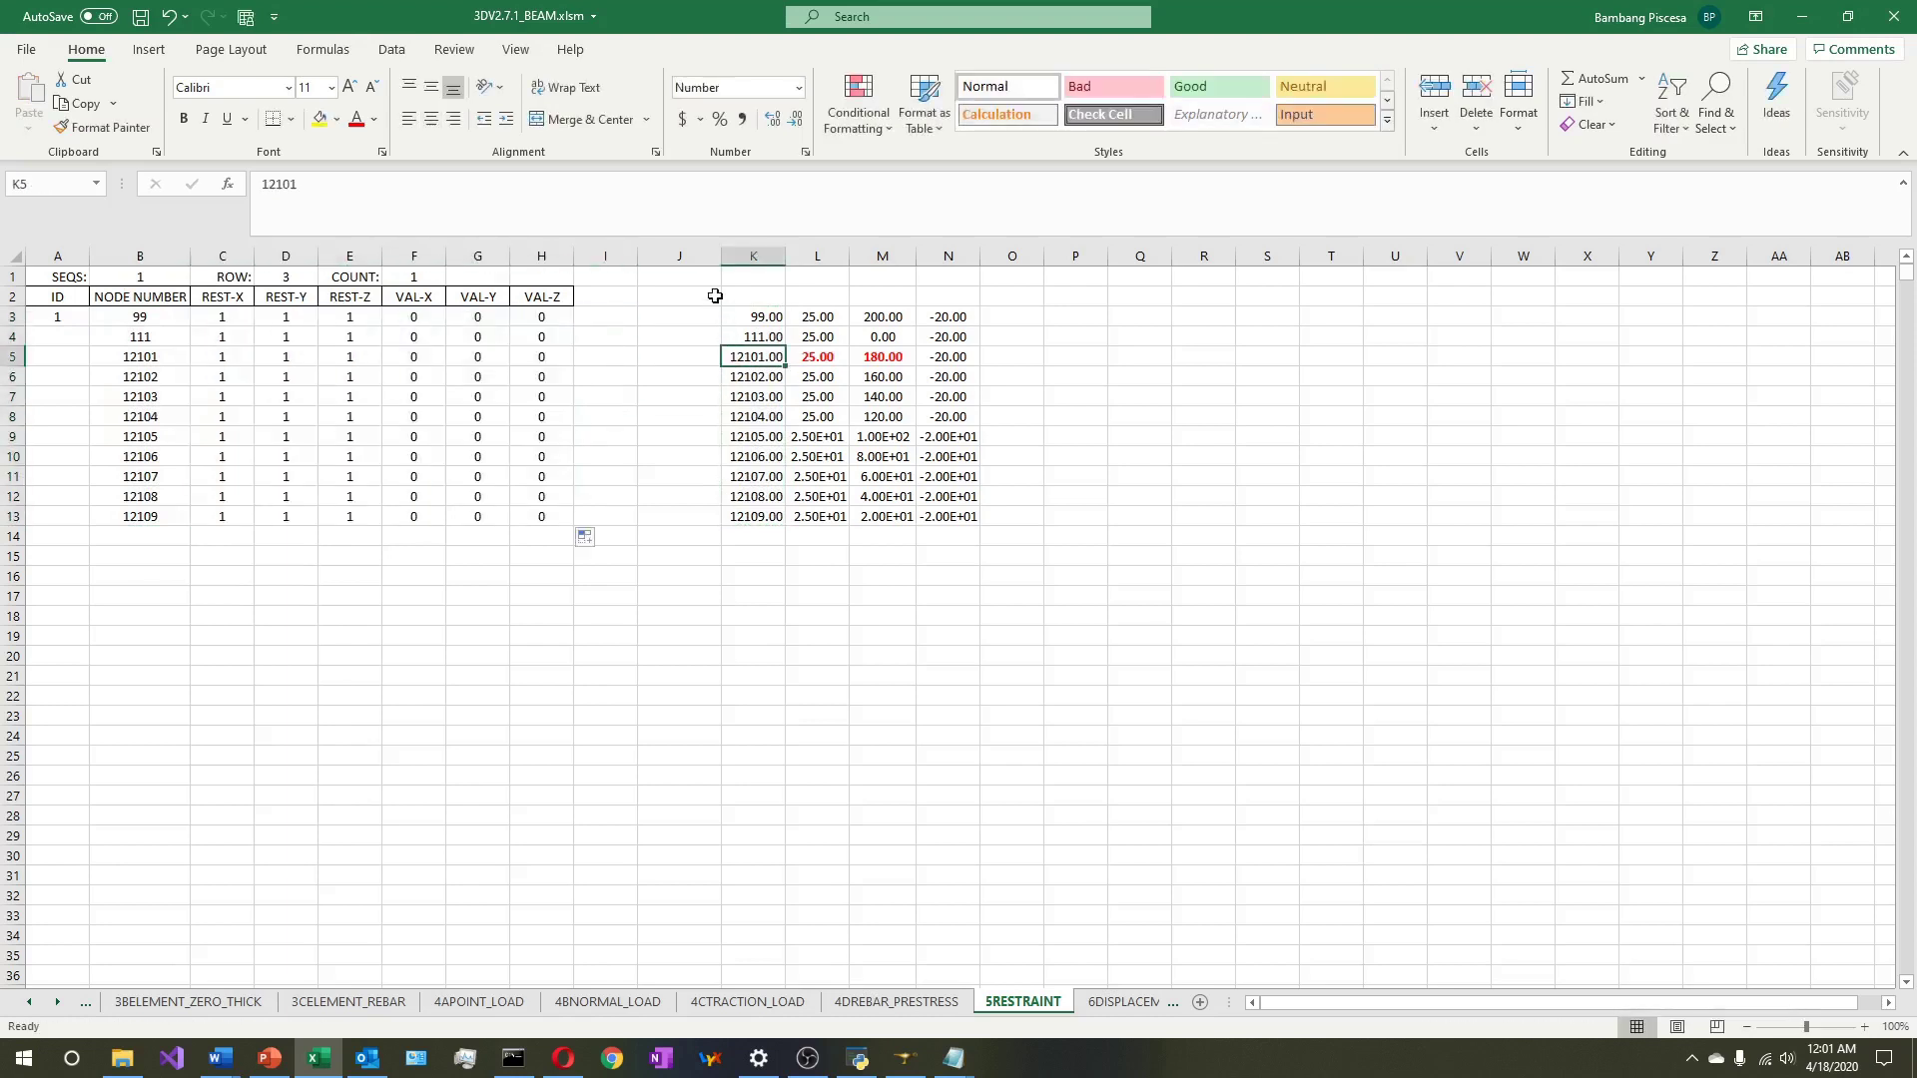
# Delete the temporary imported node data from columns K to N
pyautogui.moveTo(754, 258); pyautogui.dragTo(948, 258)
pyautogui.press('Delete')
pyautogui.click(949, 636)
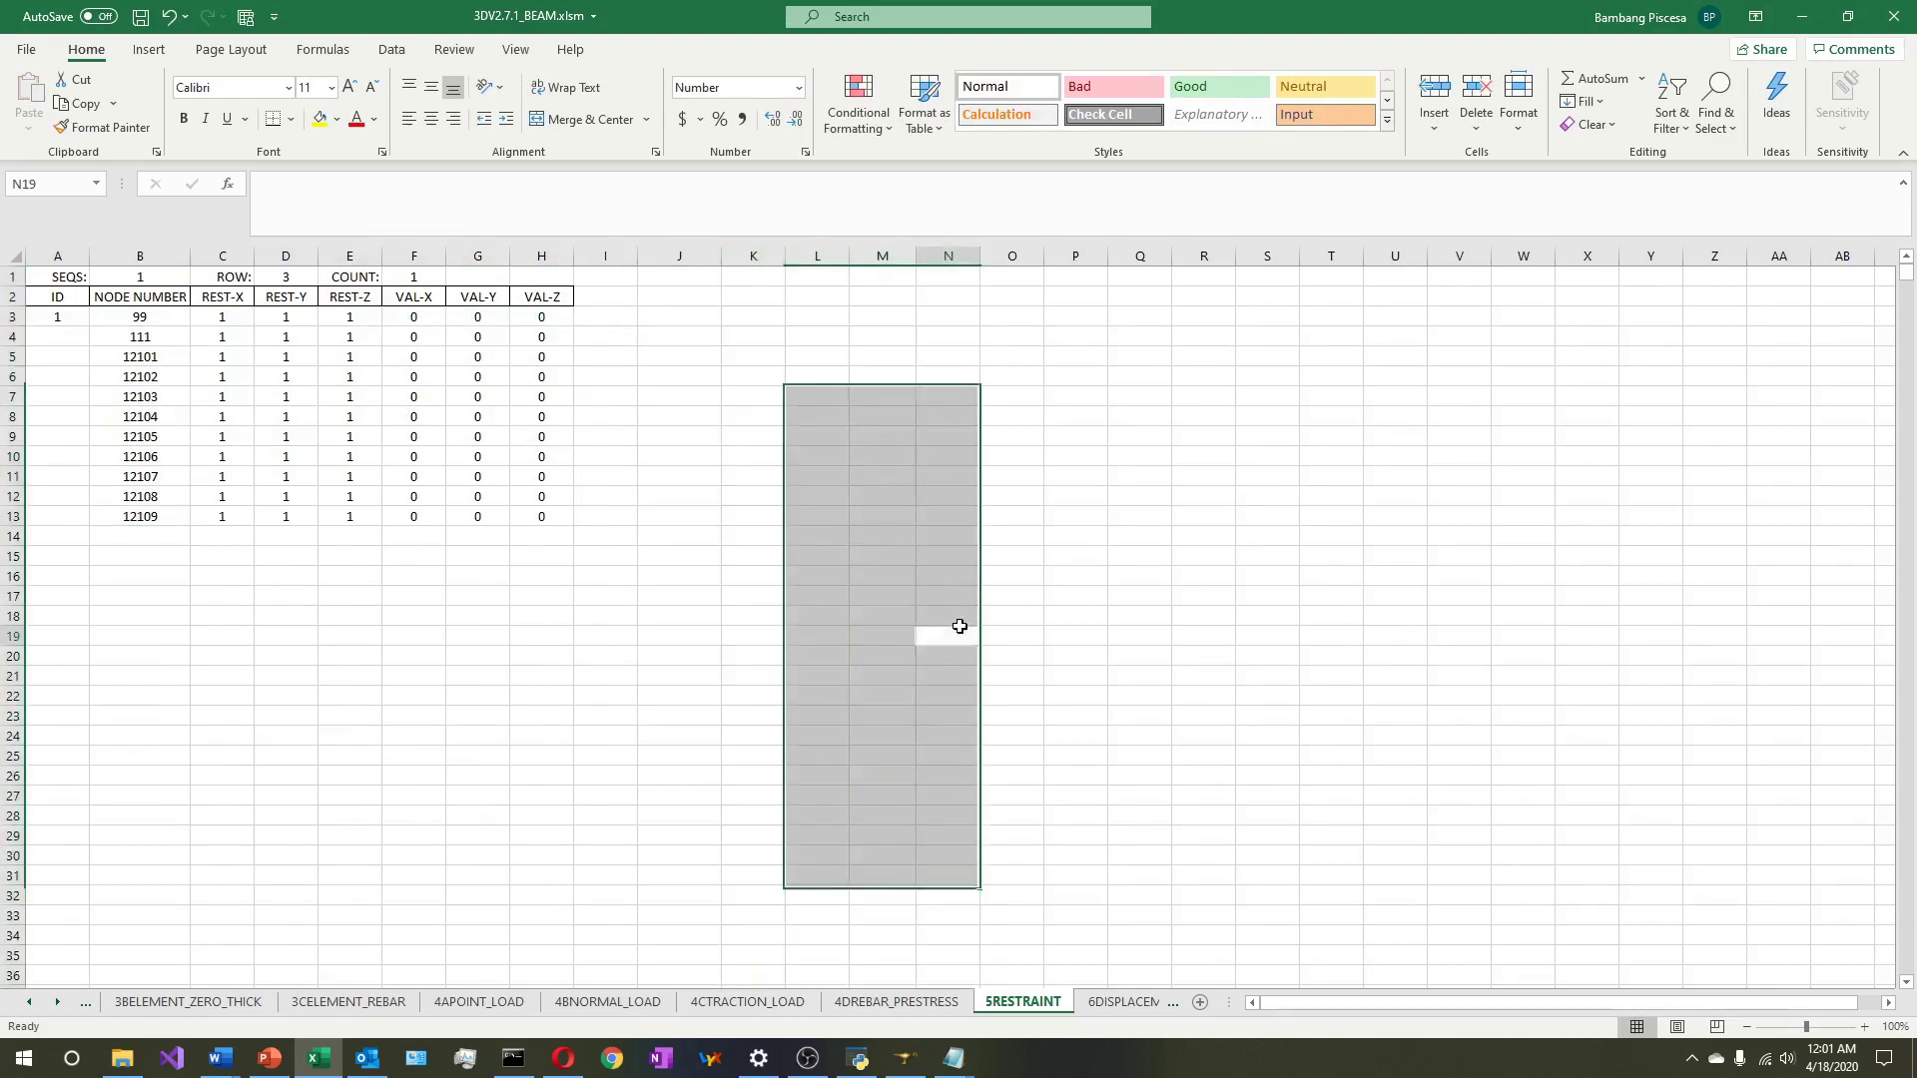
# Close the open Notepad files and copy the node coordinate rows from RESTYZ.dat, from node 57 to node 12235
pyautogui.rightClick(954, 1059)
pyautogui.click(948, 1016)
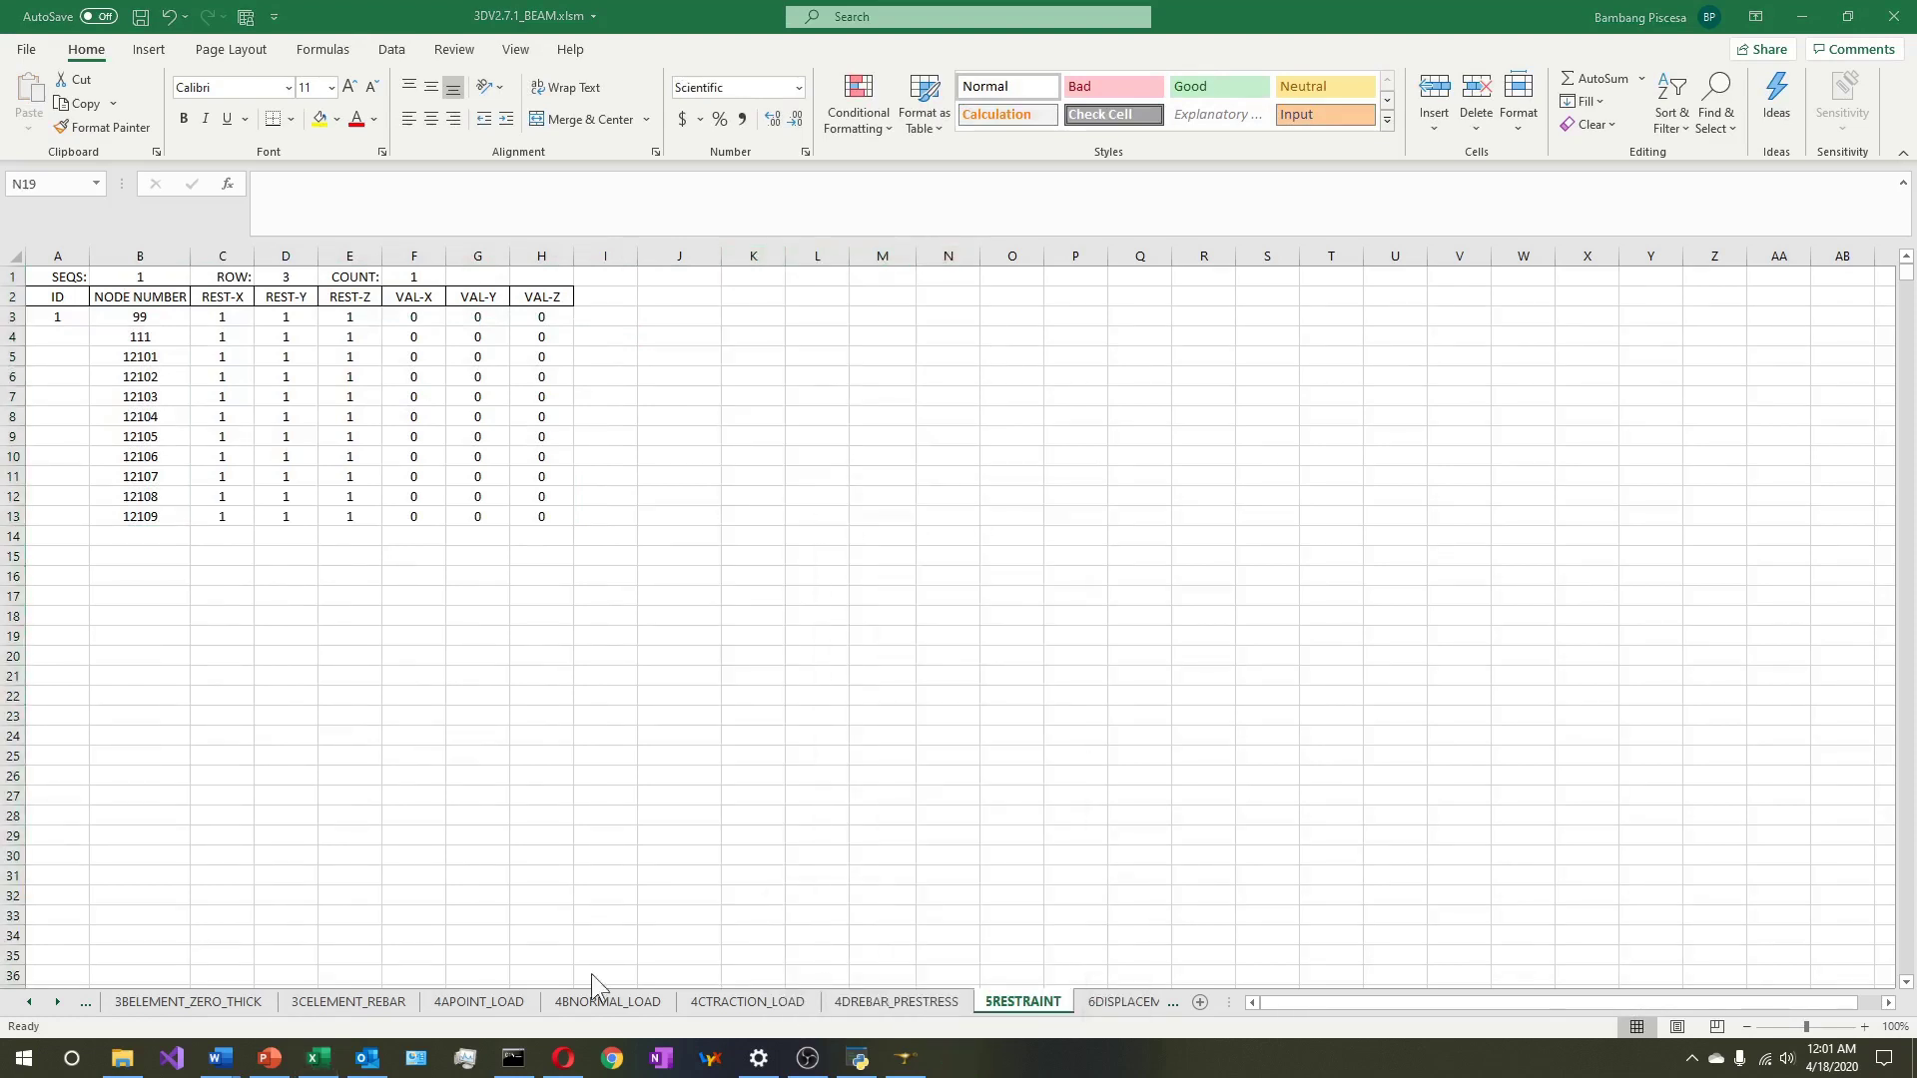
pyautogui.click(123, 1056)
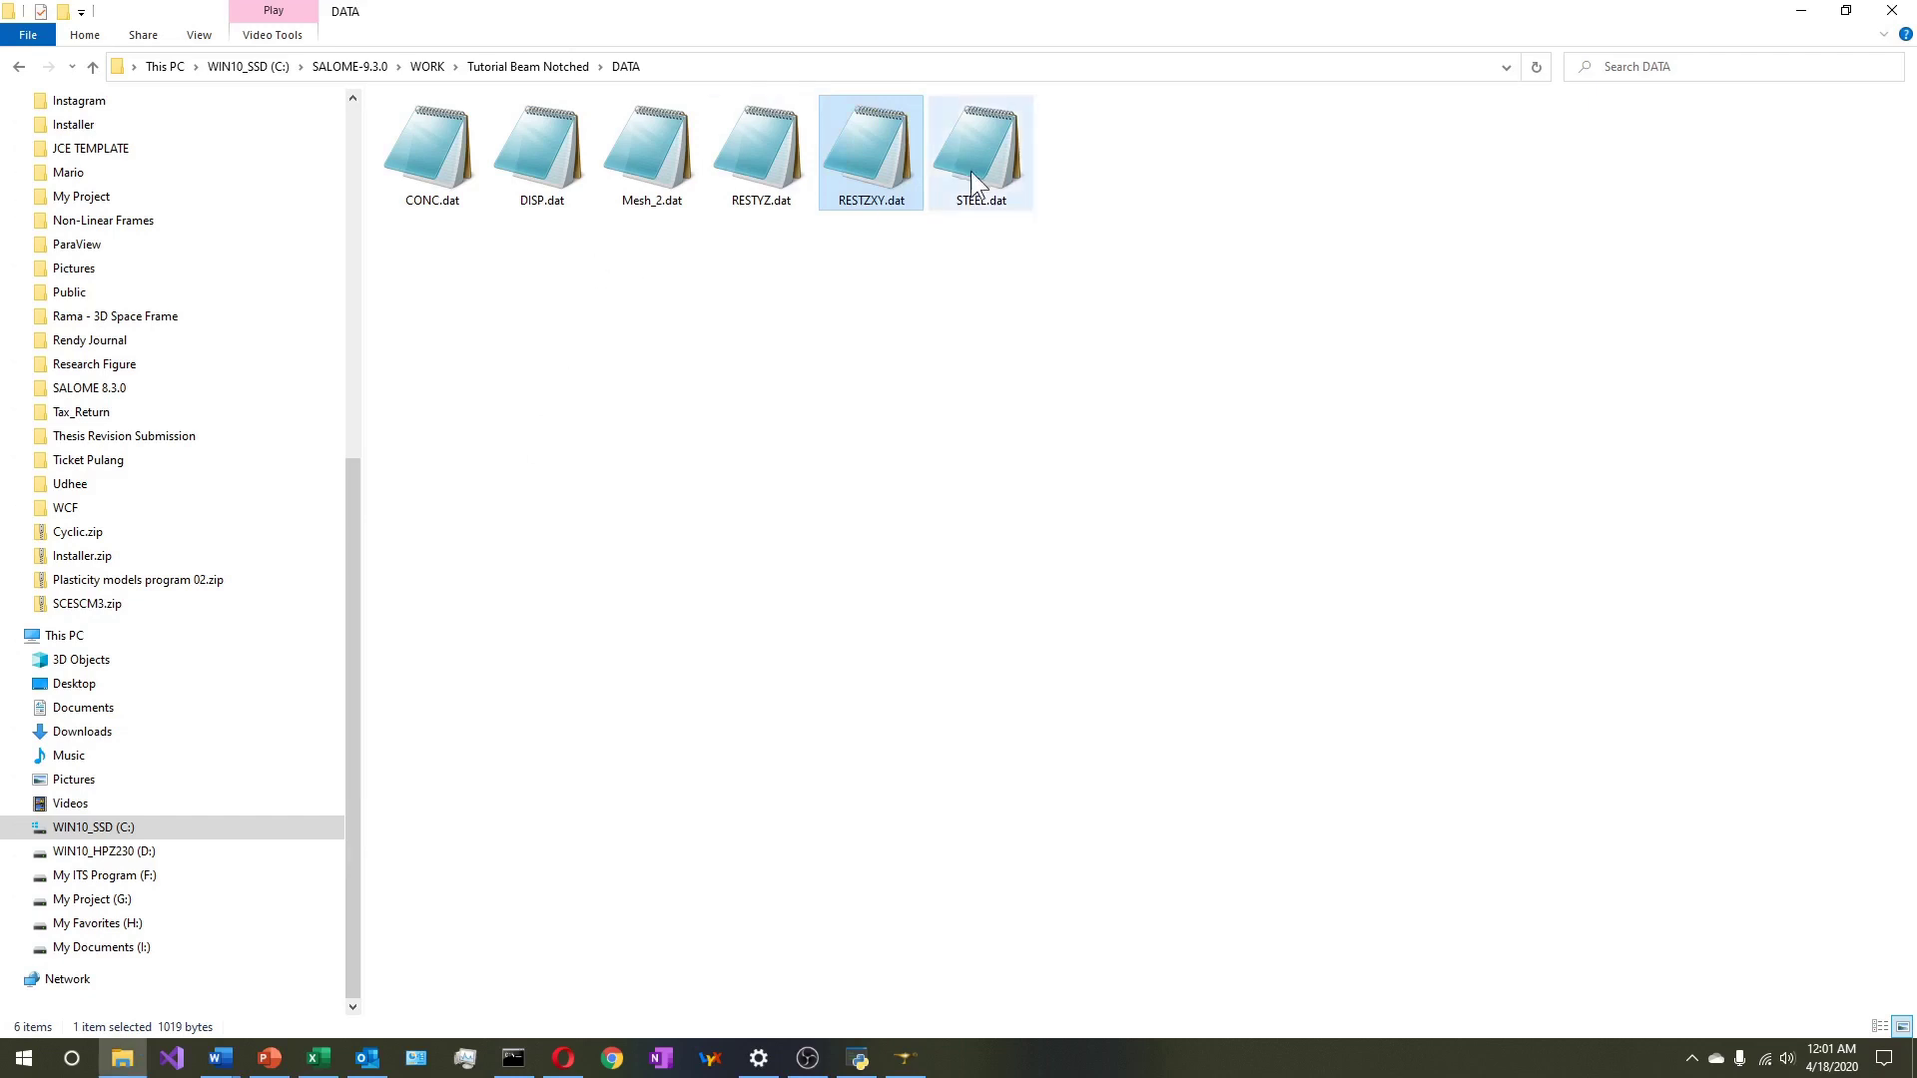
pyautogui.click(727, 165)
pyautogui.moveTo(1097, 399); pyautogui.dragTo(495, 226)
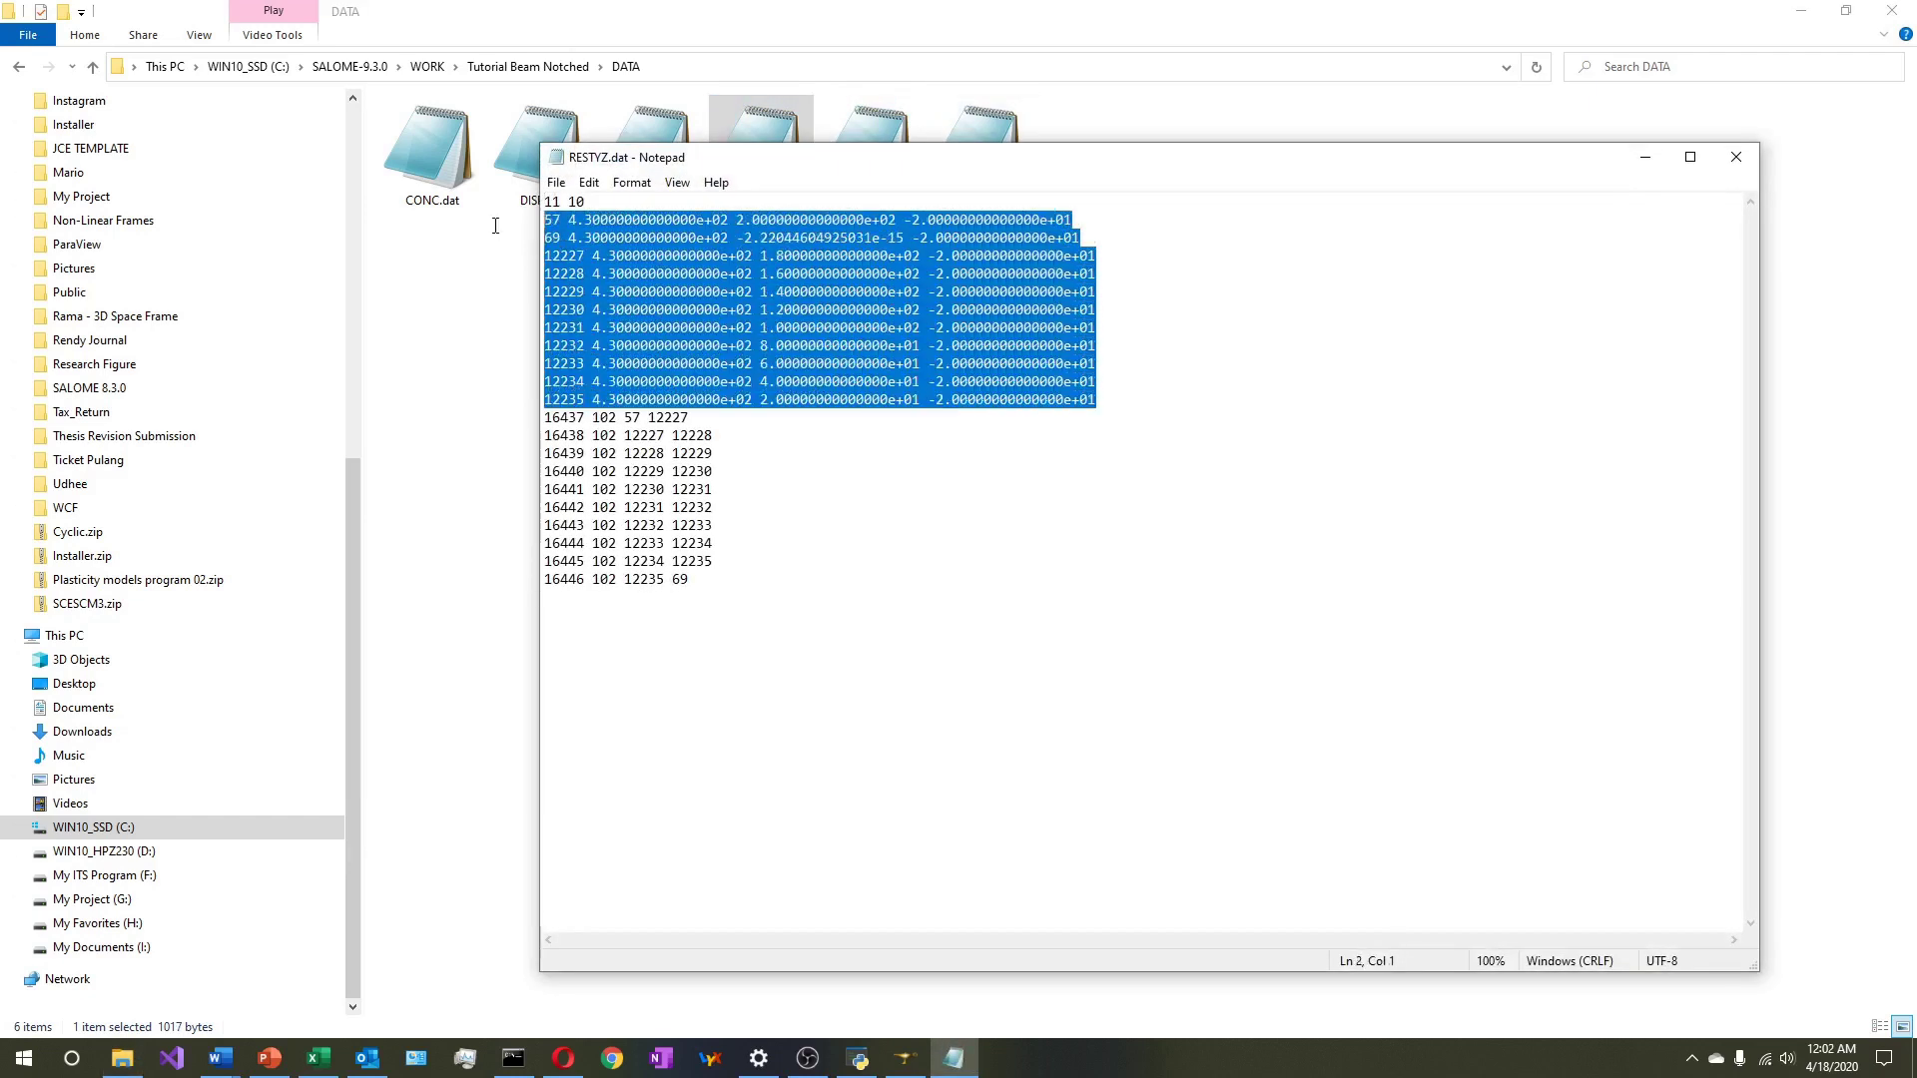
# Import the copied RESTYZ.dat rows at K14 of the restraint sheet as delimited text using the Text Import Wizard
pyautogui.click(318, 1058)
pyautogui.click(759, 537)
pyautogui.rightClick(761, 547)
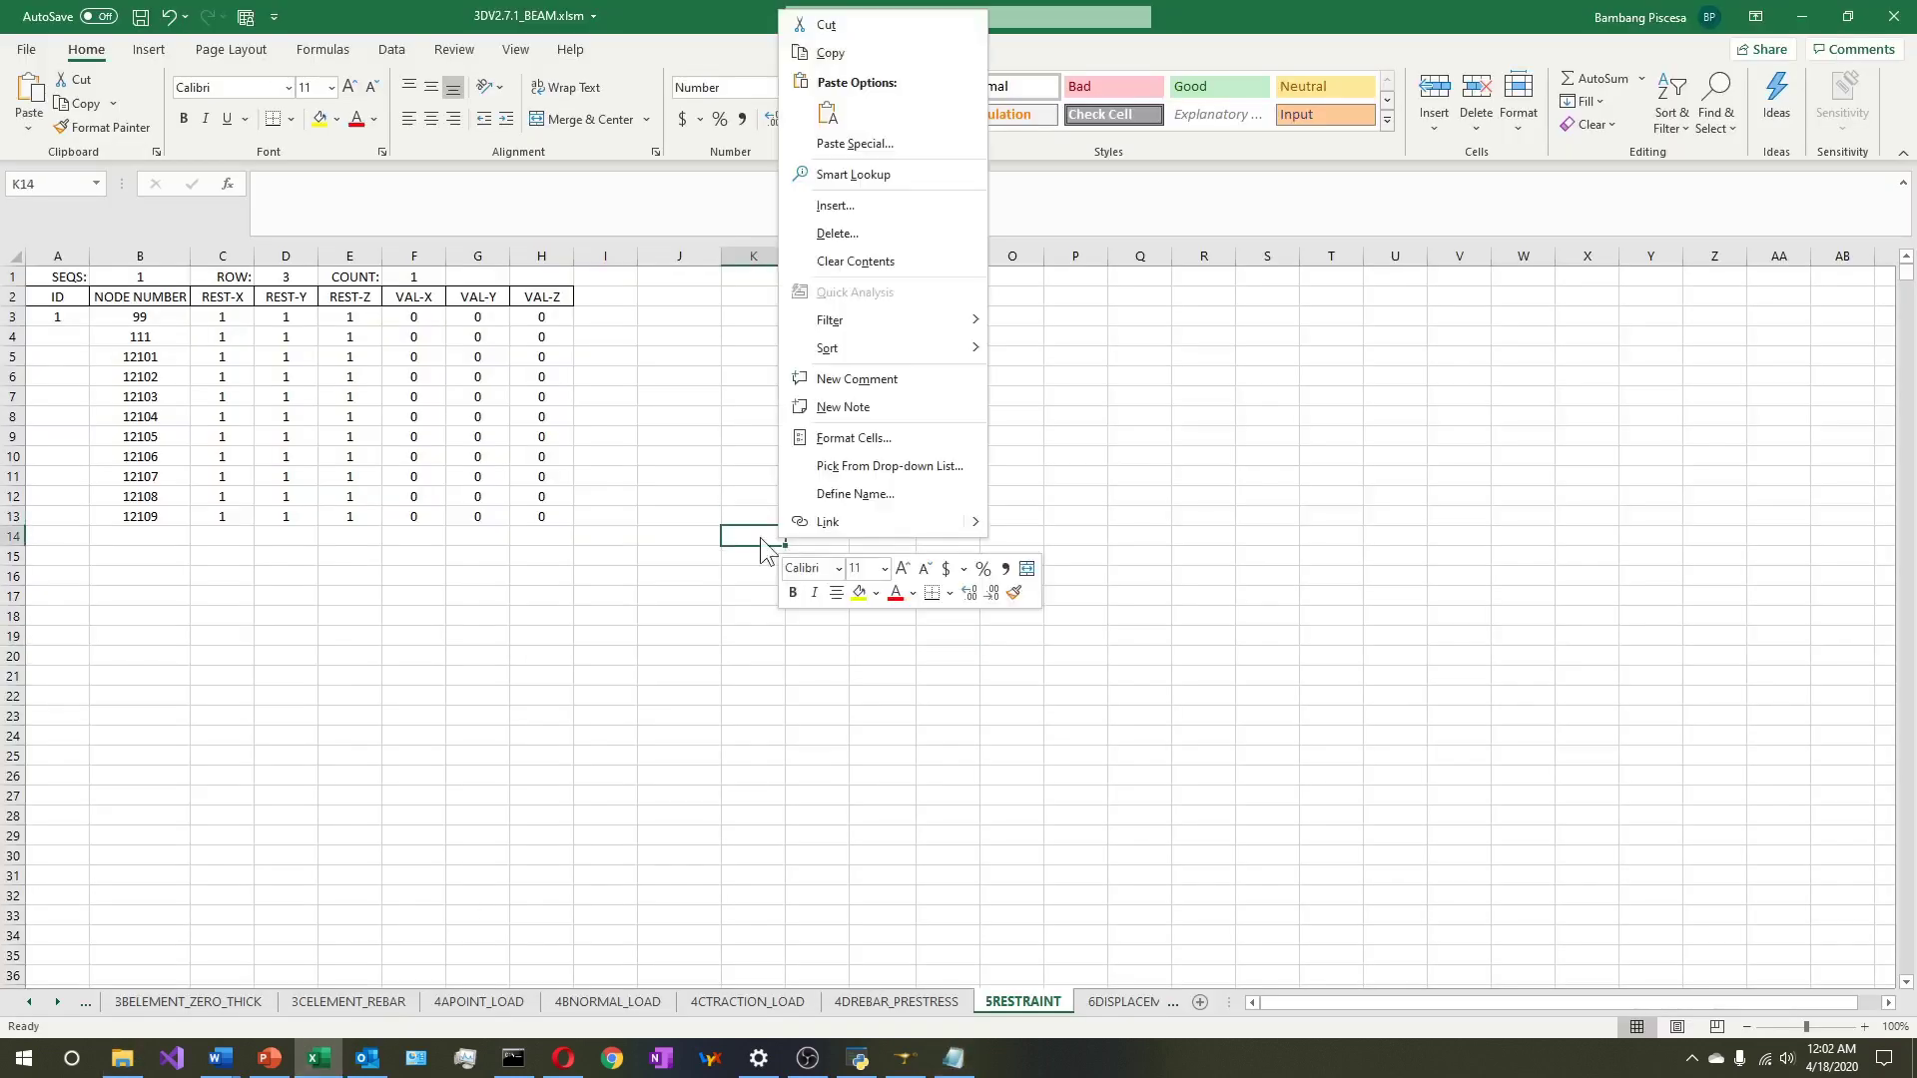
pyautogui.click(24, 127)
pyautogui.click(90, 218)
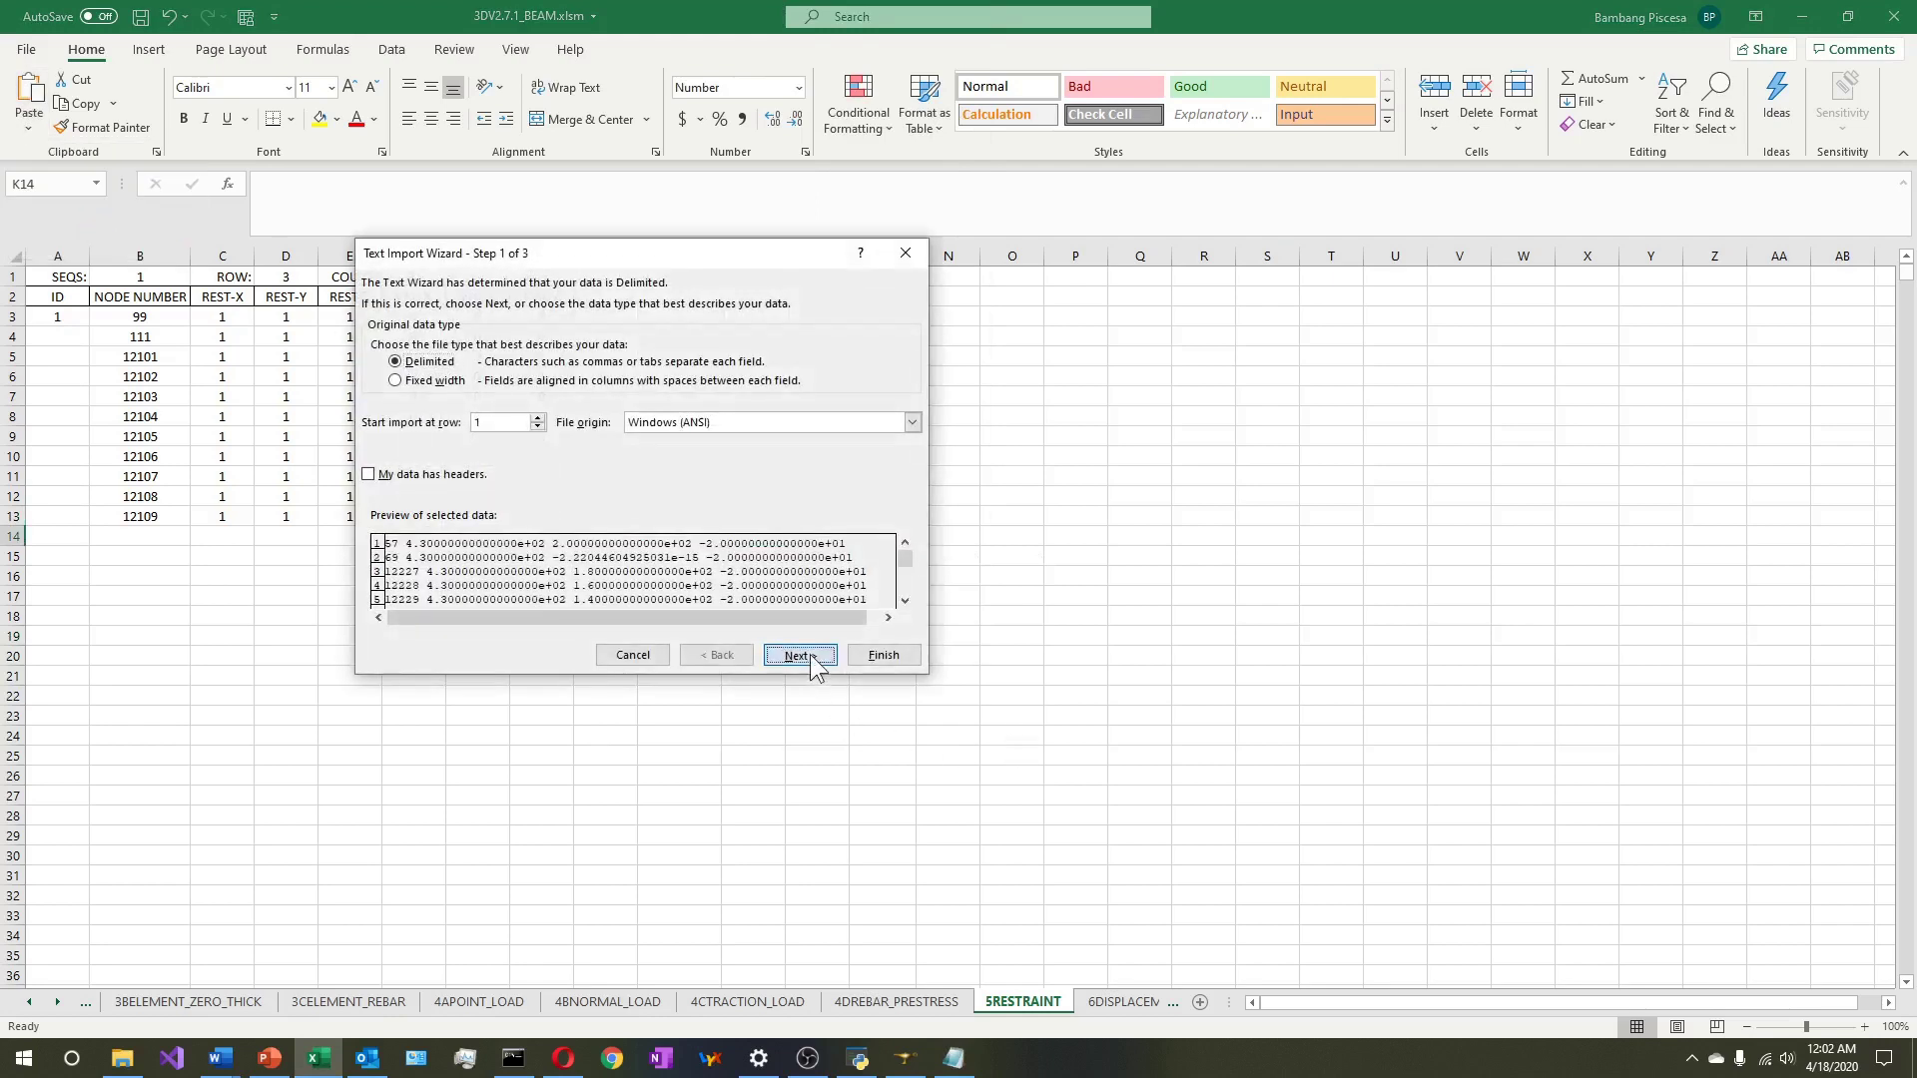
pyautogui.click(811, 656)
pyautogui.click(880, 656)
# Copy the imported node numbers from K14:K24 into the NODE NUMBER column starting at B14, keeping the destination's number format
pyautogui.moveTo(754, 537); pyautogui.dragTo(759, 735)
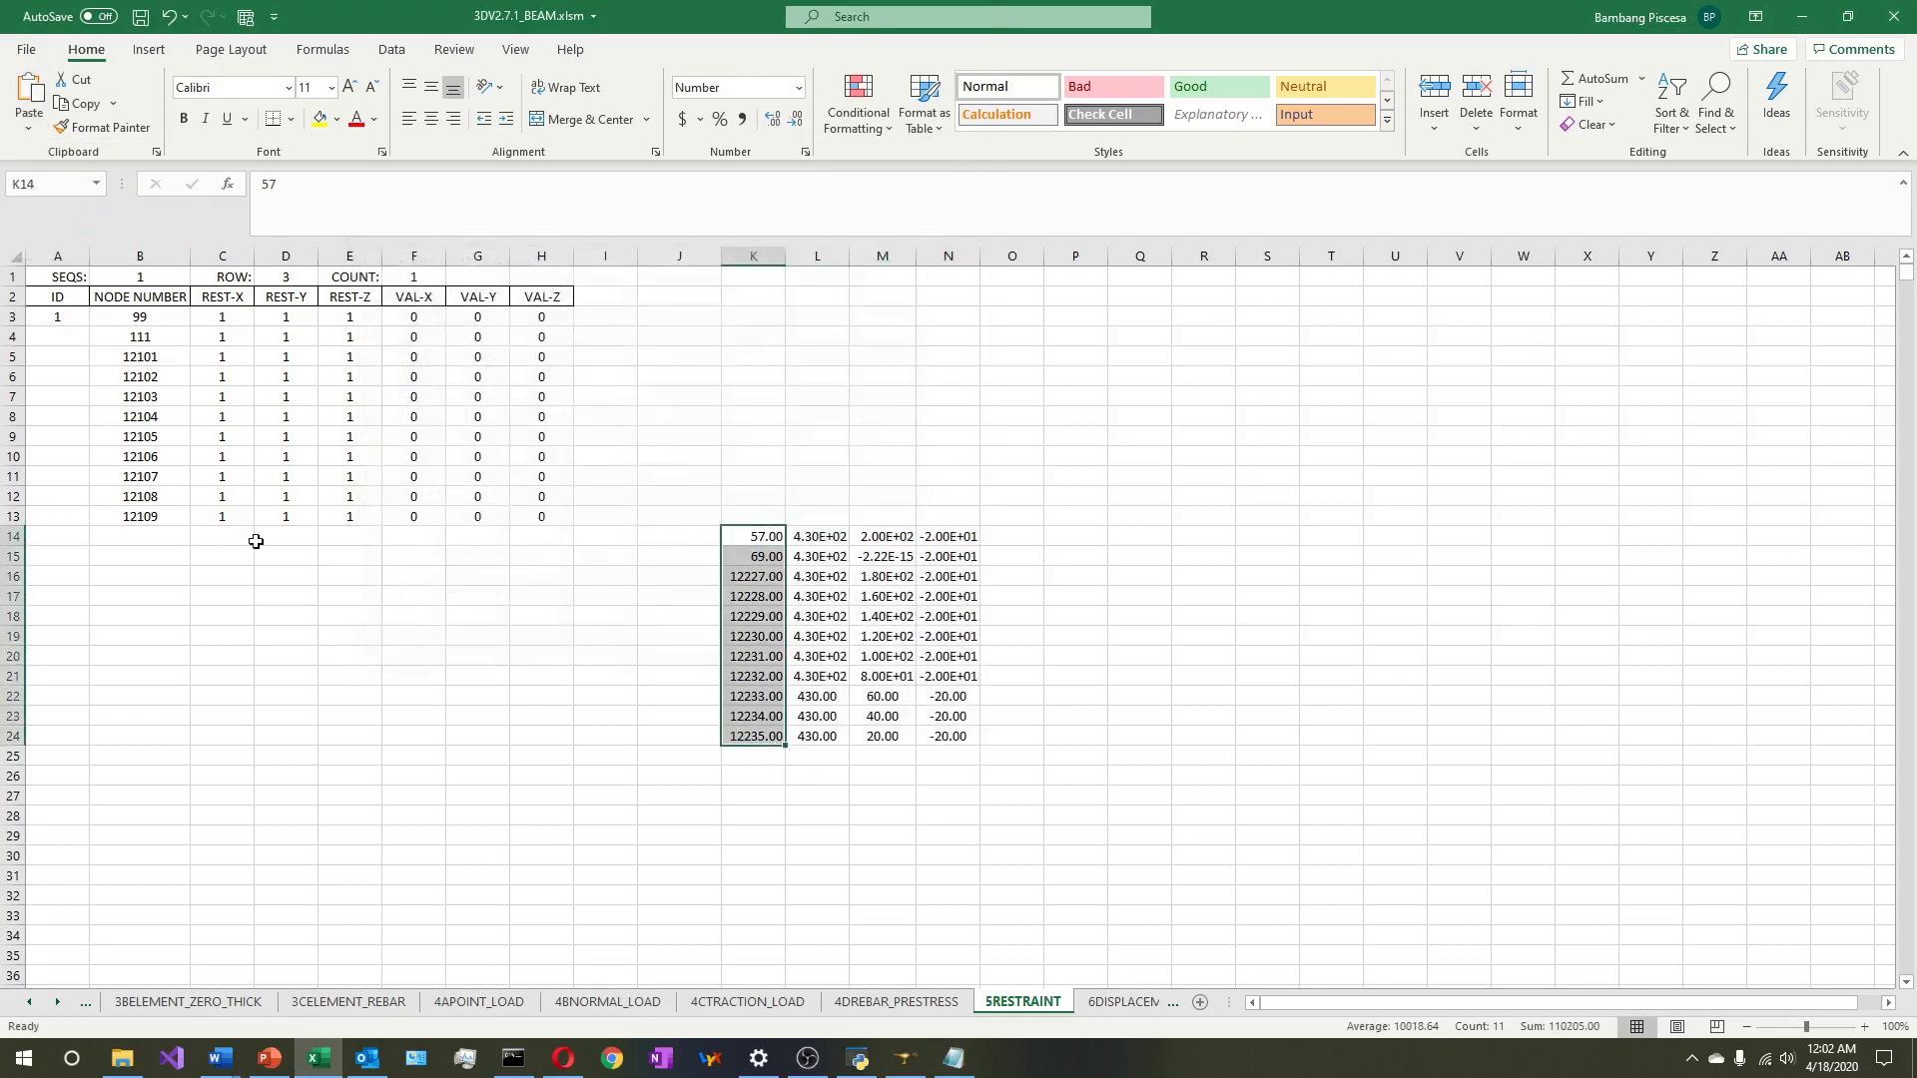
pyautogui.hotkey('ctrl', 'c')
pyautogui.rightClick(163, 542)
pyautogui.click(243, 117)
# For node 57, set REST-X to 0, REST-Y and REST-Z to 1, and VAL-X, VAL-Y and VAL-Z to 0
pyautogui.click(222, 536)
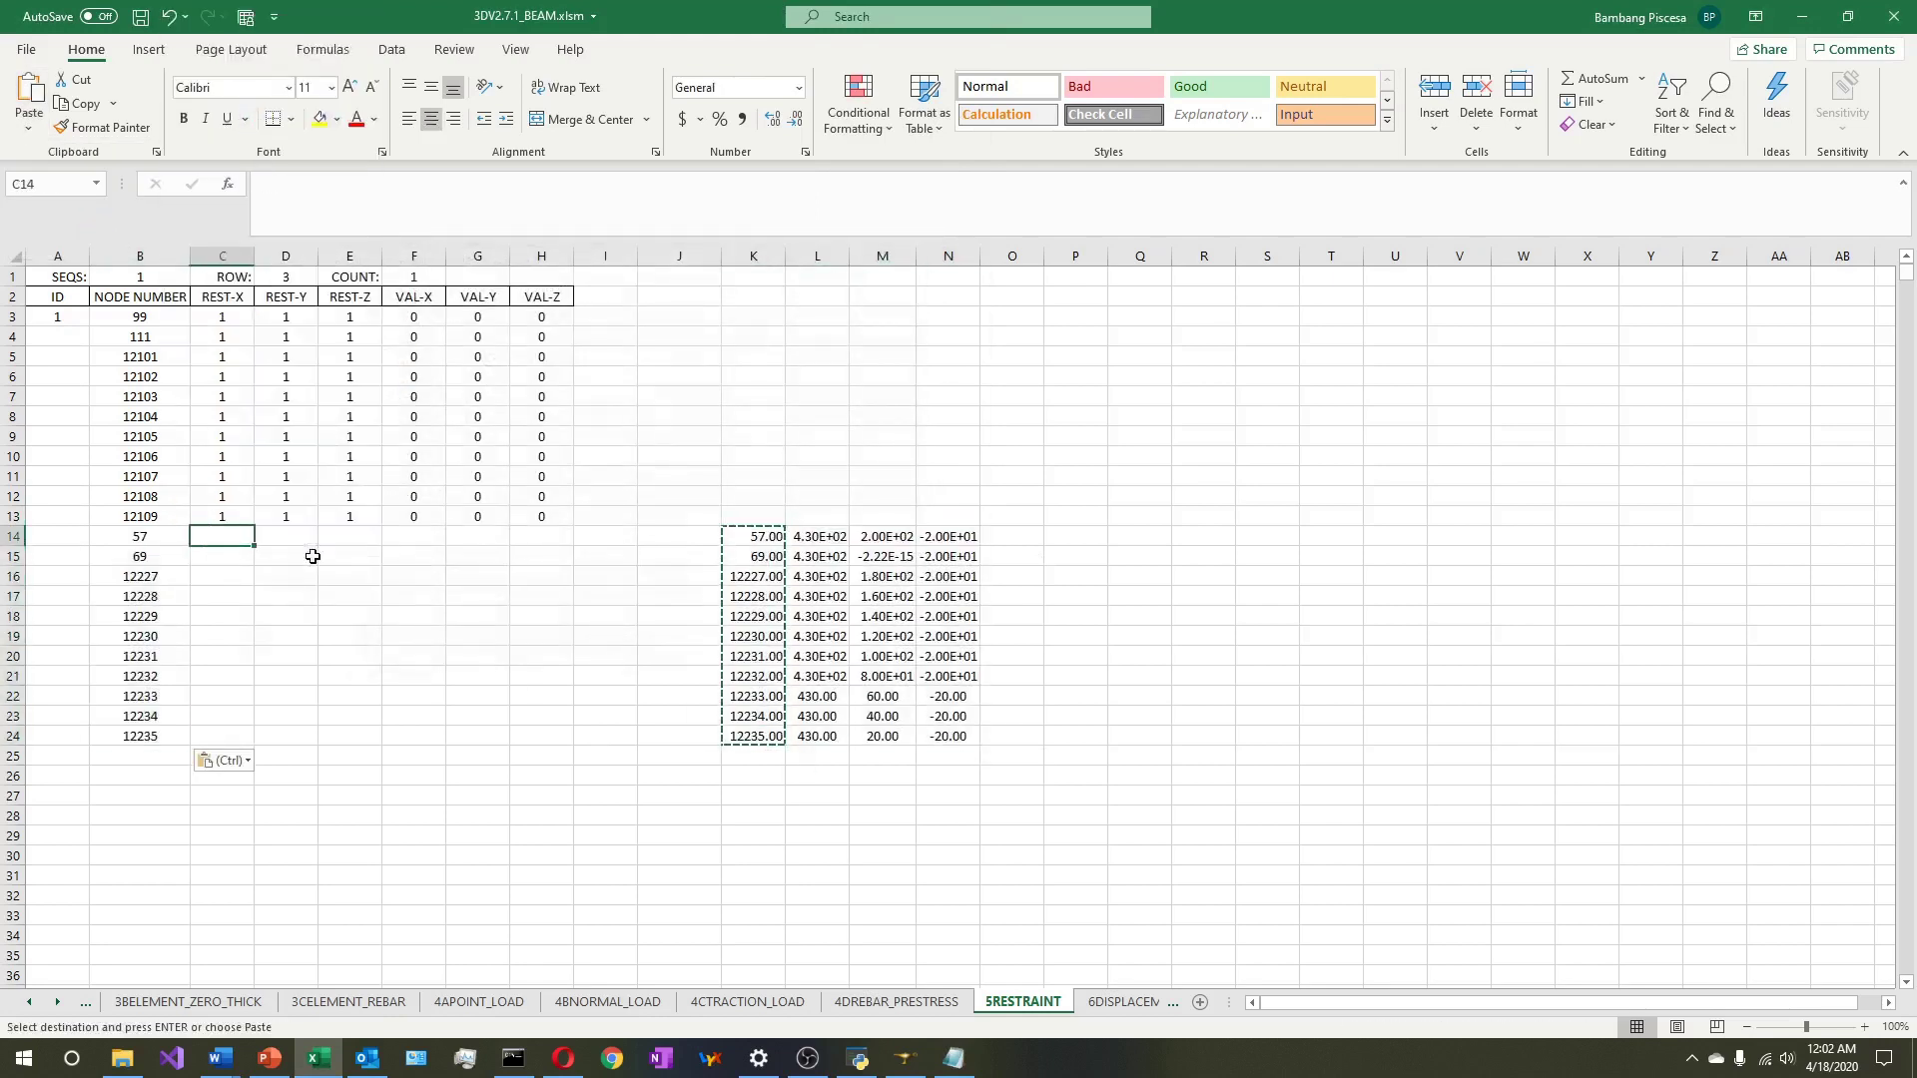
pyautogui.write('0')
pyautogui.press('Tab')
pyautogui.write('1')
pyautogui.press('Tab')
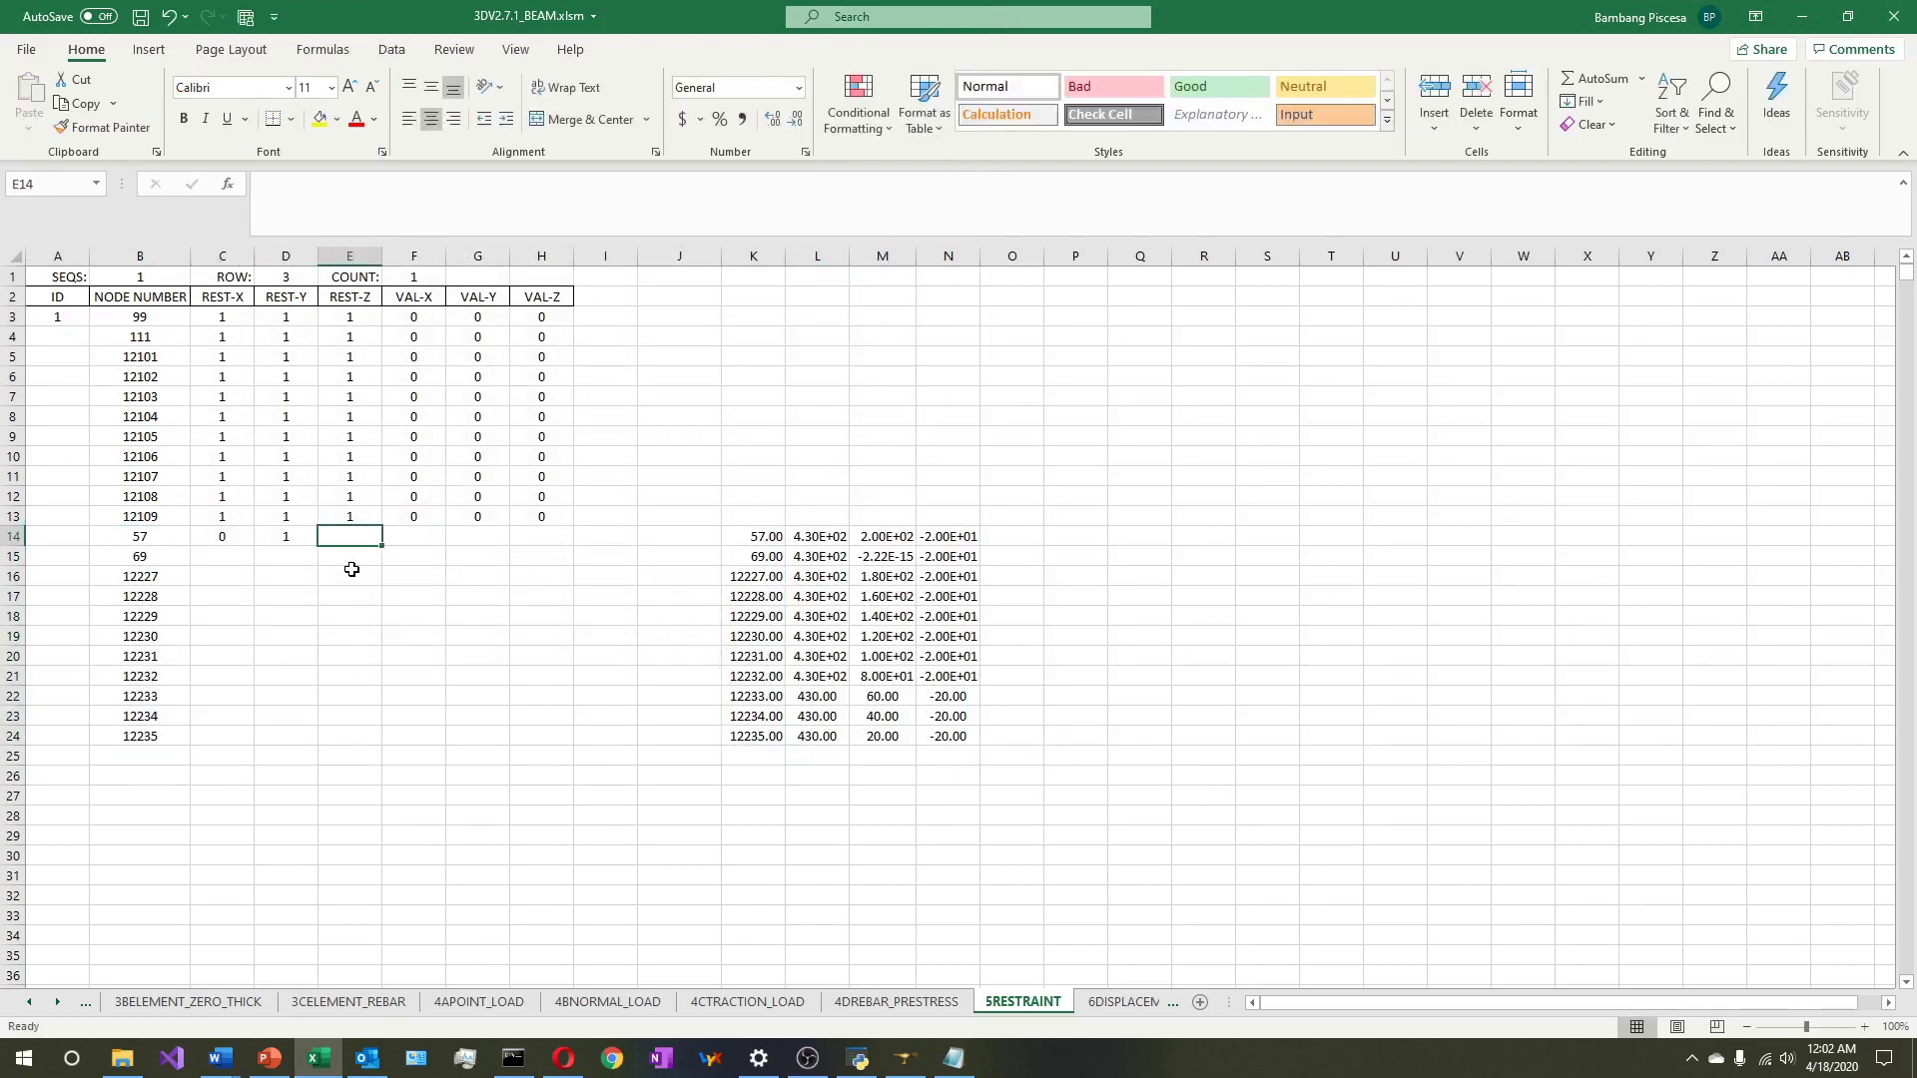
pyautogui.write('1')
pyautogui.press('Tab')
pyautogui.write('0')
pyautogui.press('Tab')
pyautogui.write('0')
pyautogui.press('Tab')
pyautogui.write('0')
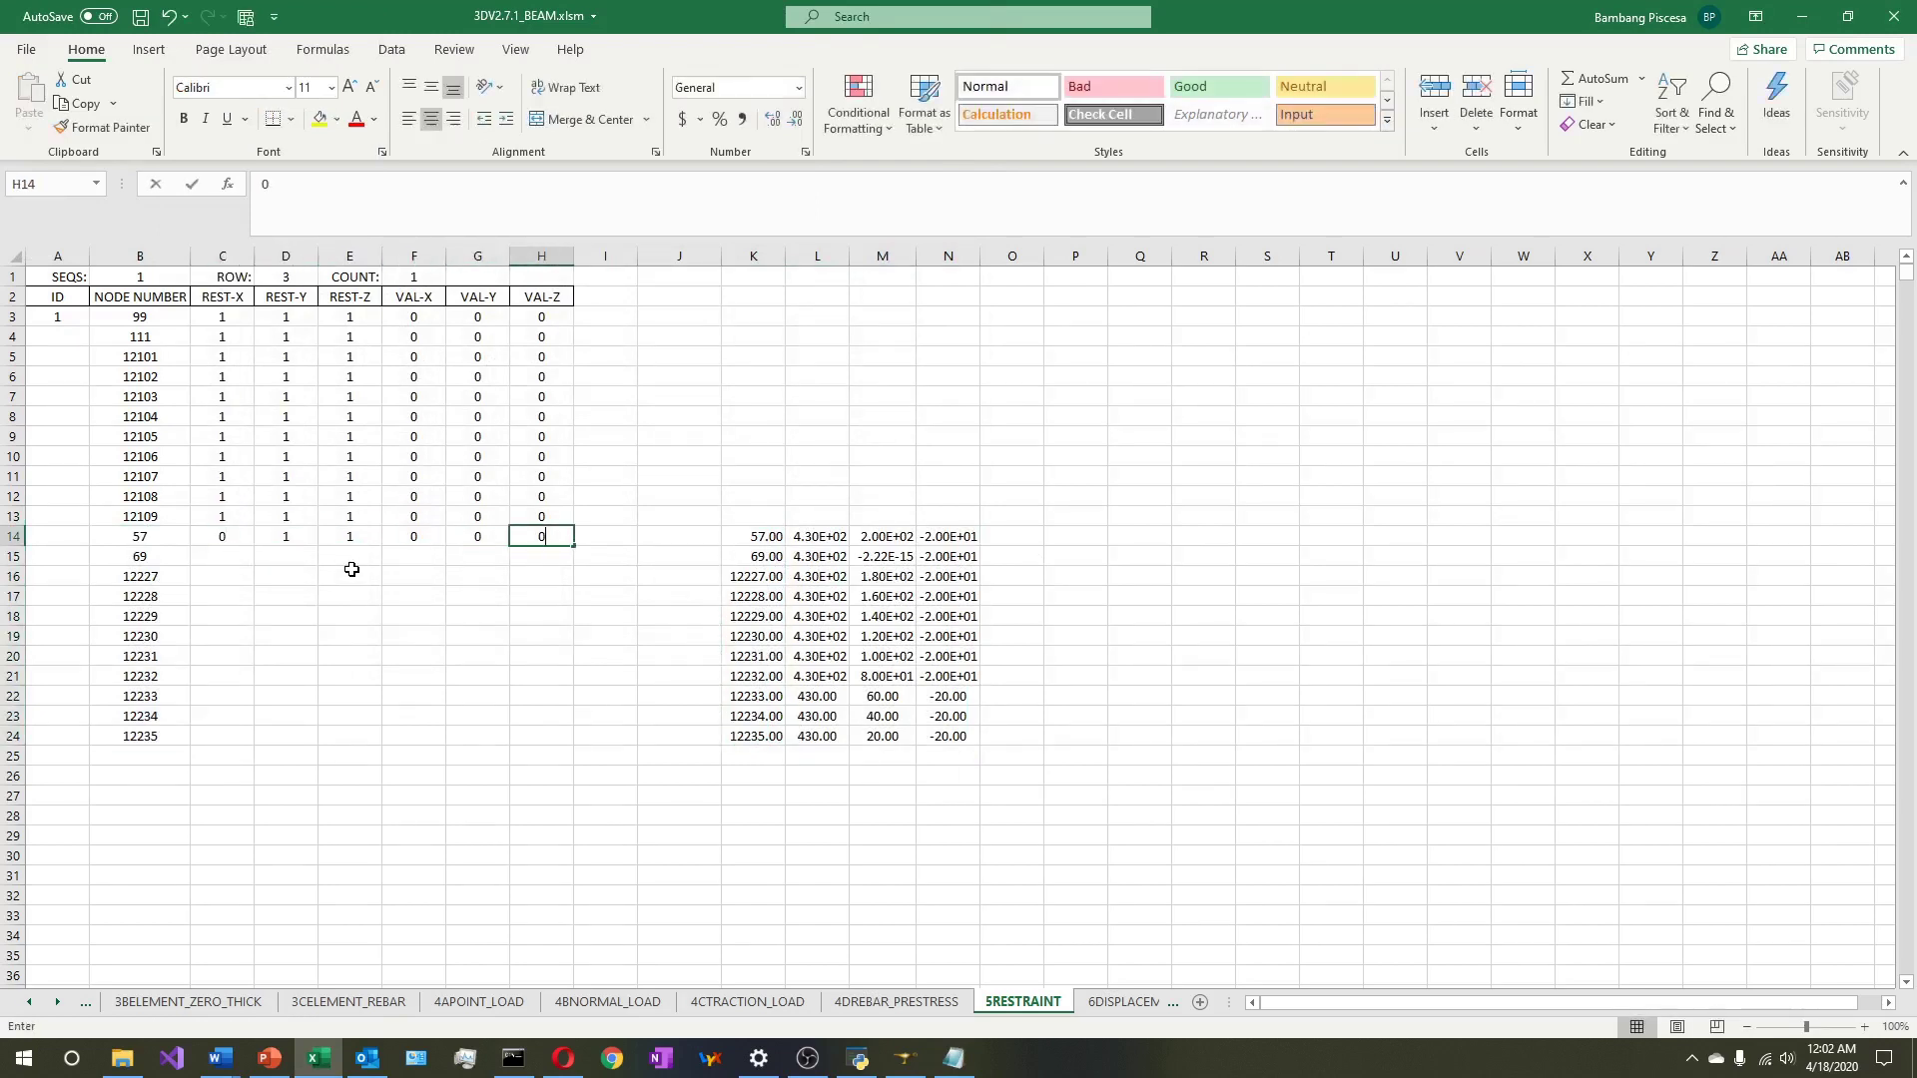
pyautogui.click(351, 569)
# Fill node 57's restraint and value entries down to node 12235 and delete the temporary imported data from columns K to N
pyautogui.moveTo(221, 536); pyautogui.dragTo(559, 536)
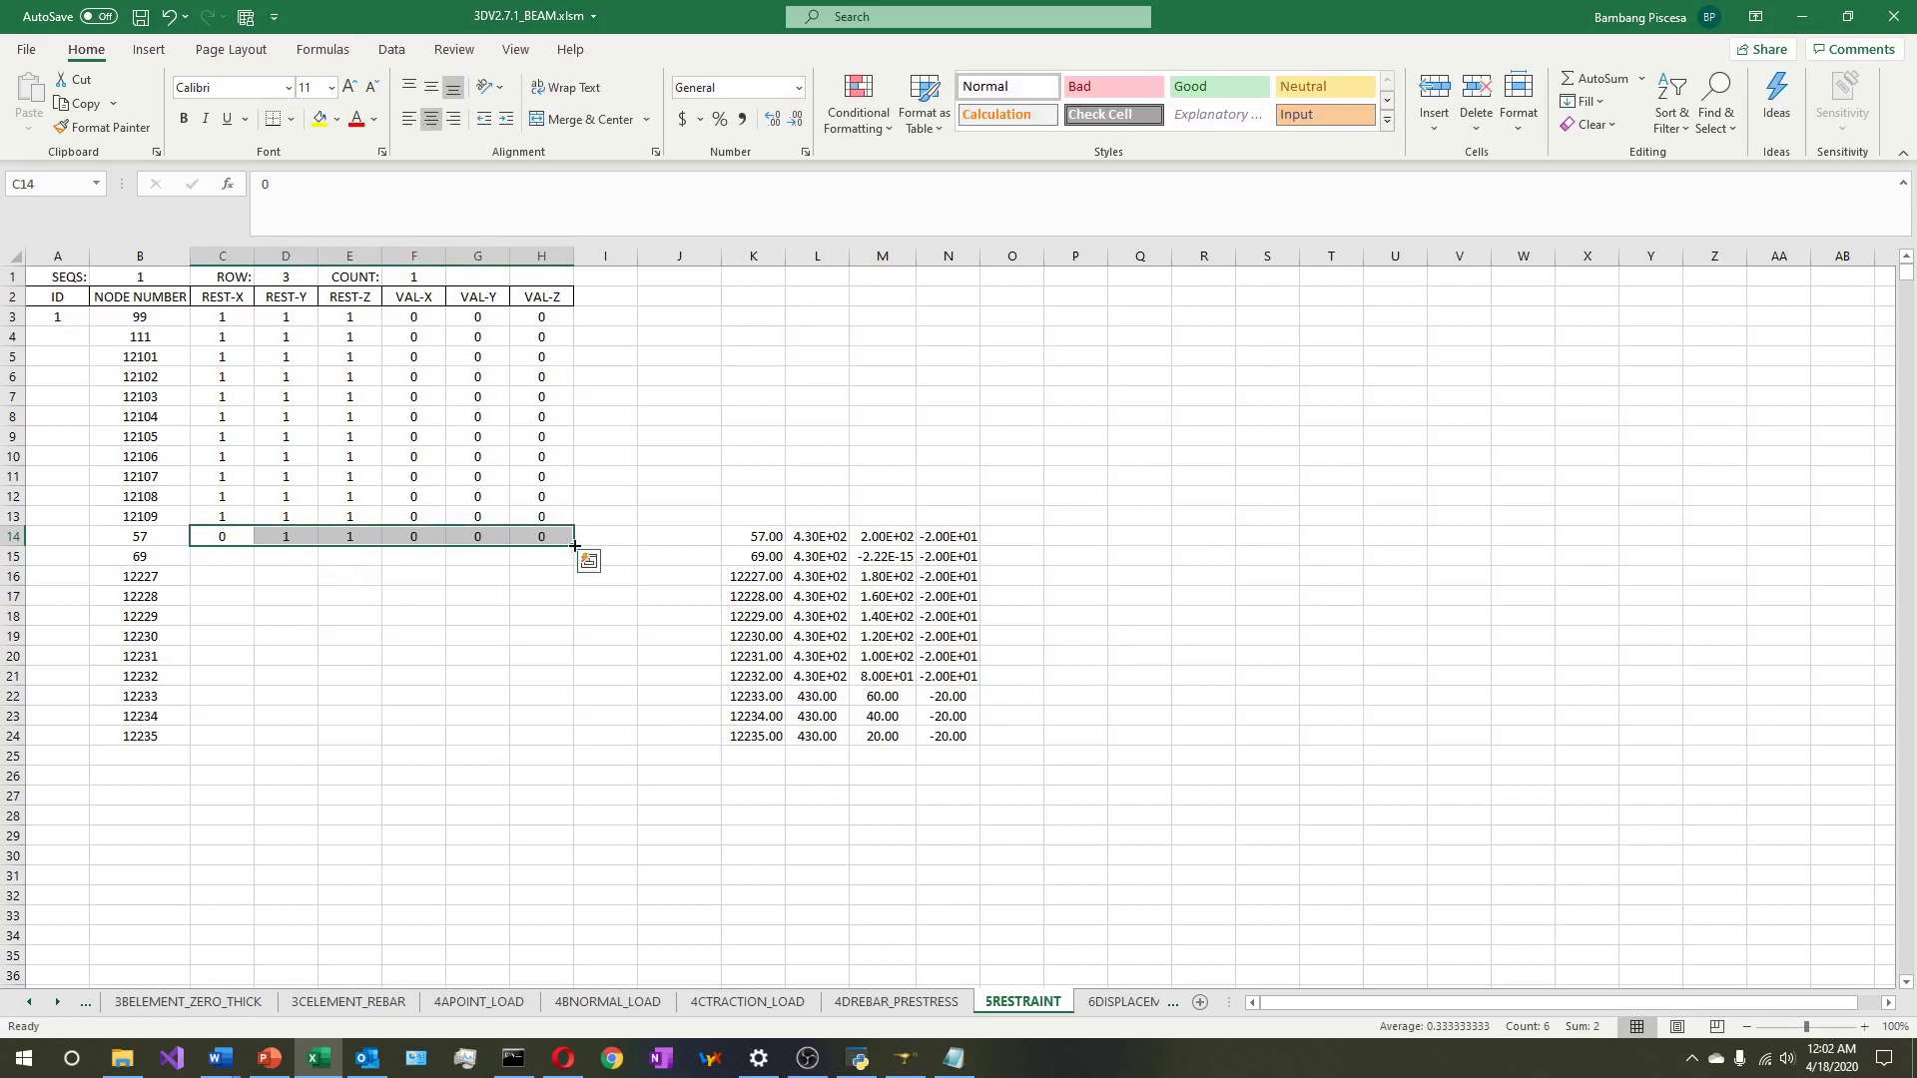
pyautogui.doubleClick(574, 546)
pyautogui.click(670, 496)
pyautogui.moveTo(702, 436); pyautogui.dragTo(1134, 841)
pyautogui.press('Delete')
pyautogui.click(689, 716)
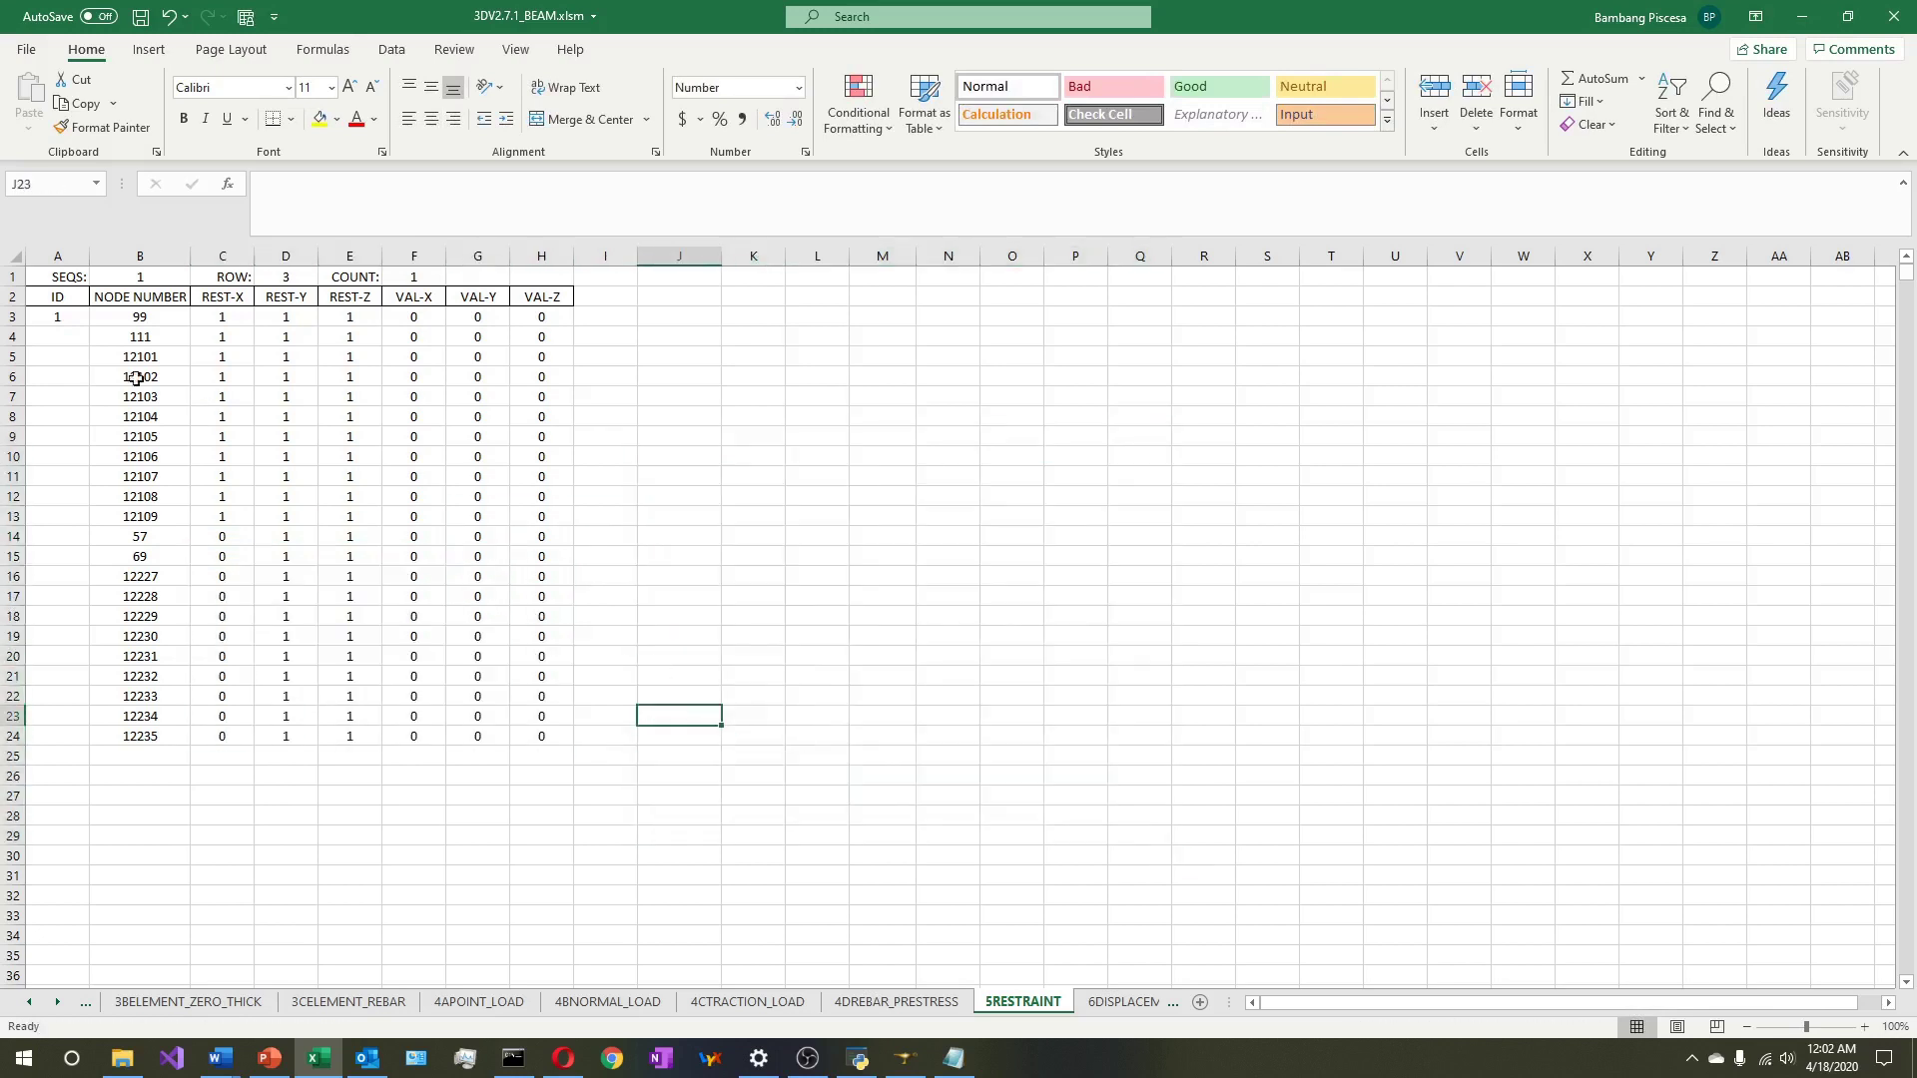
# Enter ID 2 for node 111, continue the ID numbering down to node 12235, and save the workbook
pyautogui.moveTo(57, 320); pyautogui.dragTo(78, 333)
pyautogui.click(70, 336)
pyautogui.write('2')
pyautogui.press('Return')
pyautogui.press('Return')
pyautogui.press('Return')
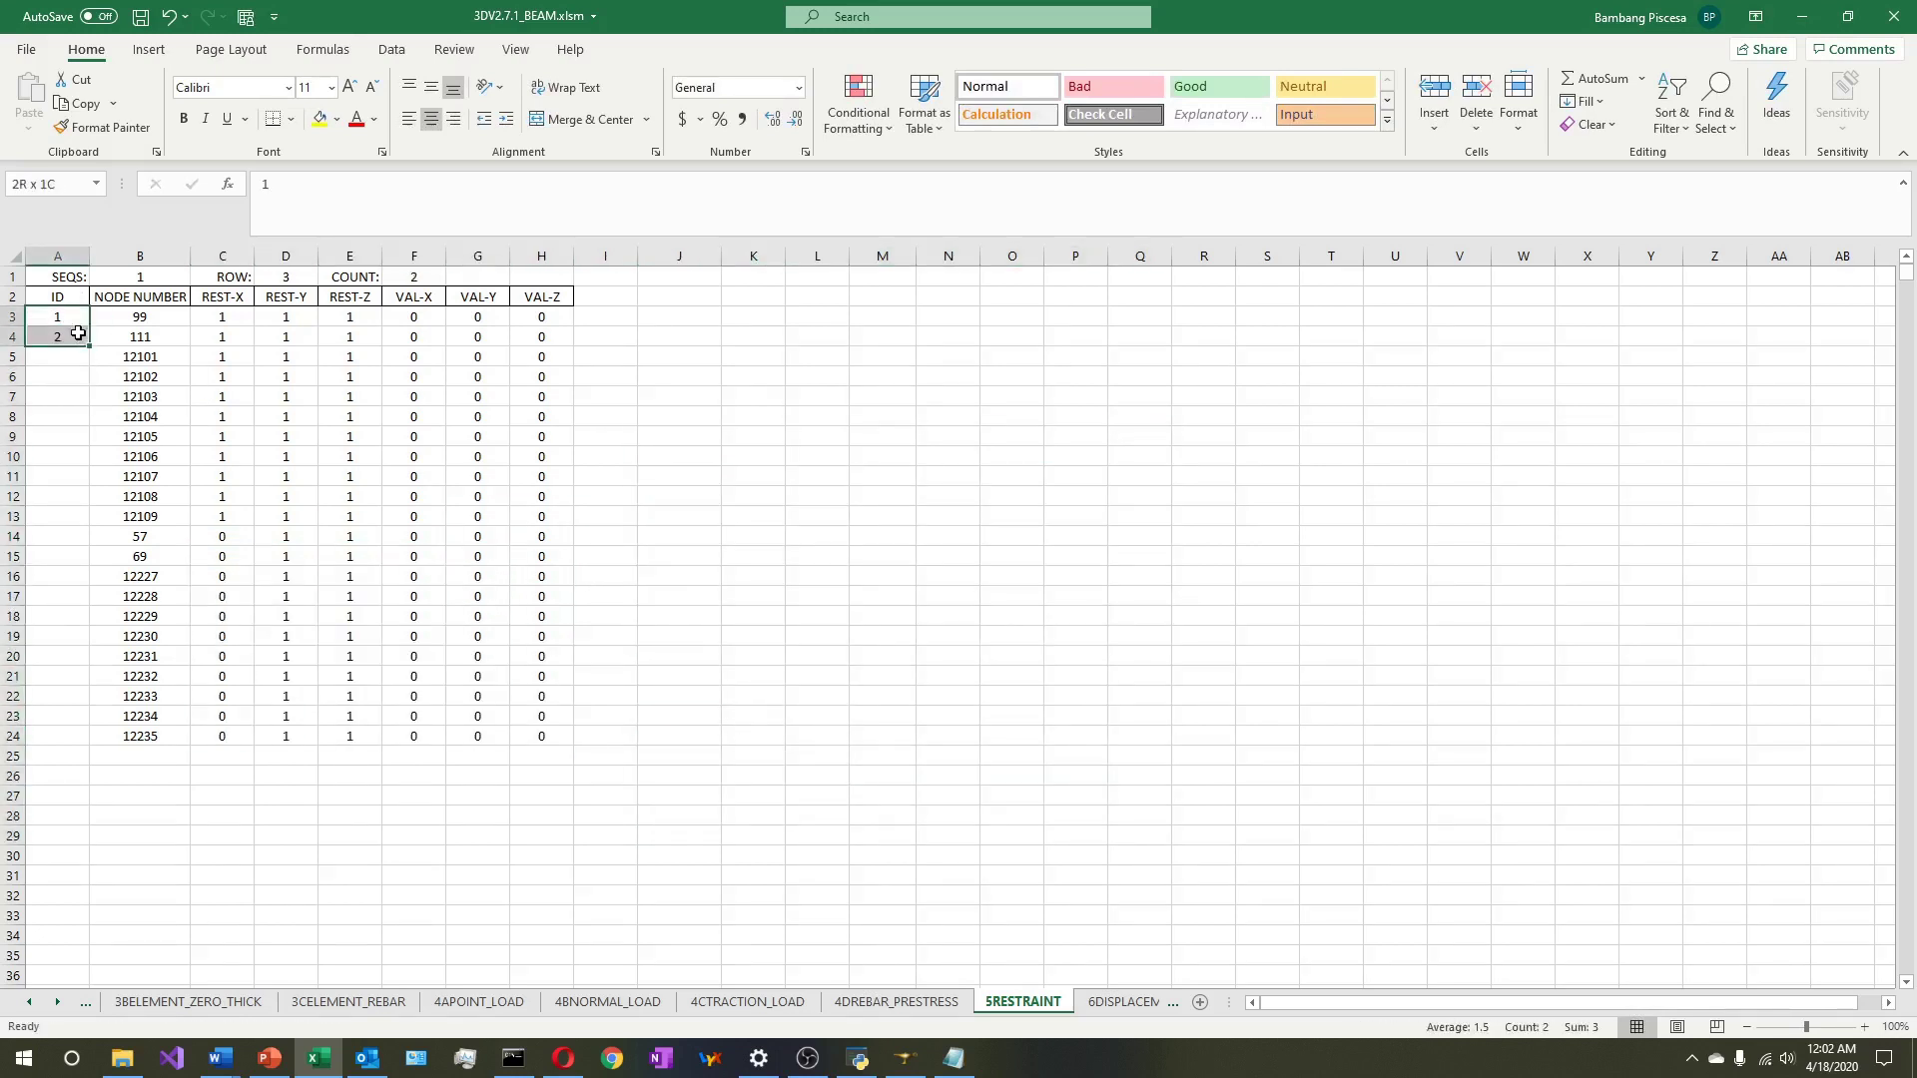
pyautogui.doubleClick(92, 349)
pyautogui.moveTo(406, 477); pyautogui.dragTo(404, 461)
pyautogui.click(406, 279)
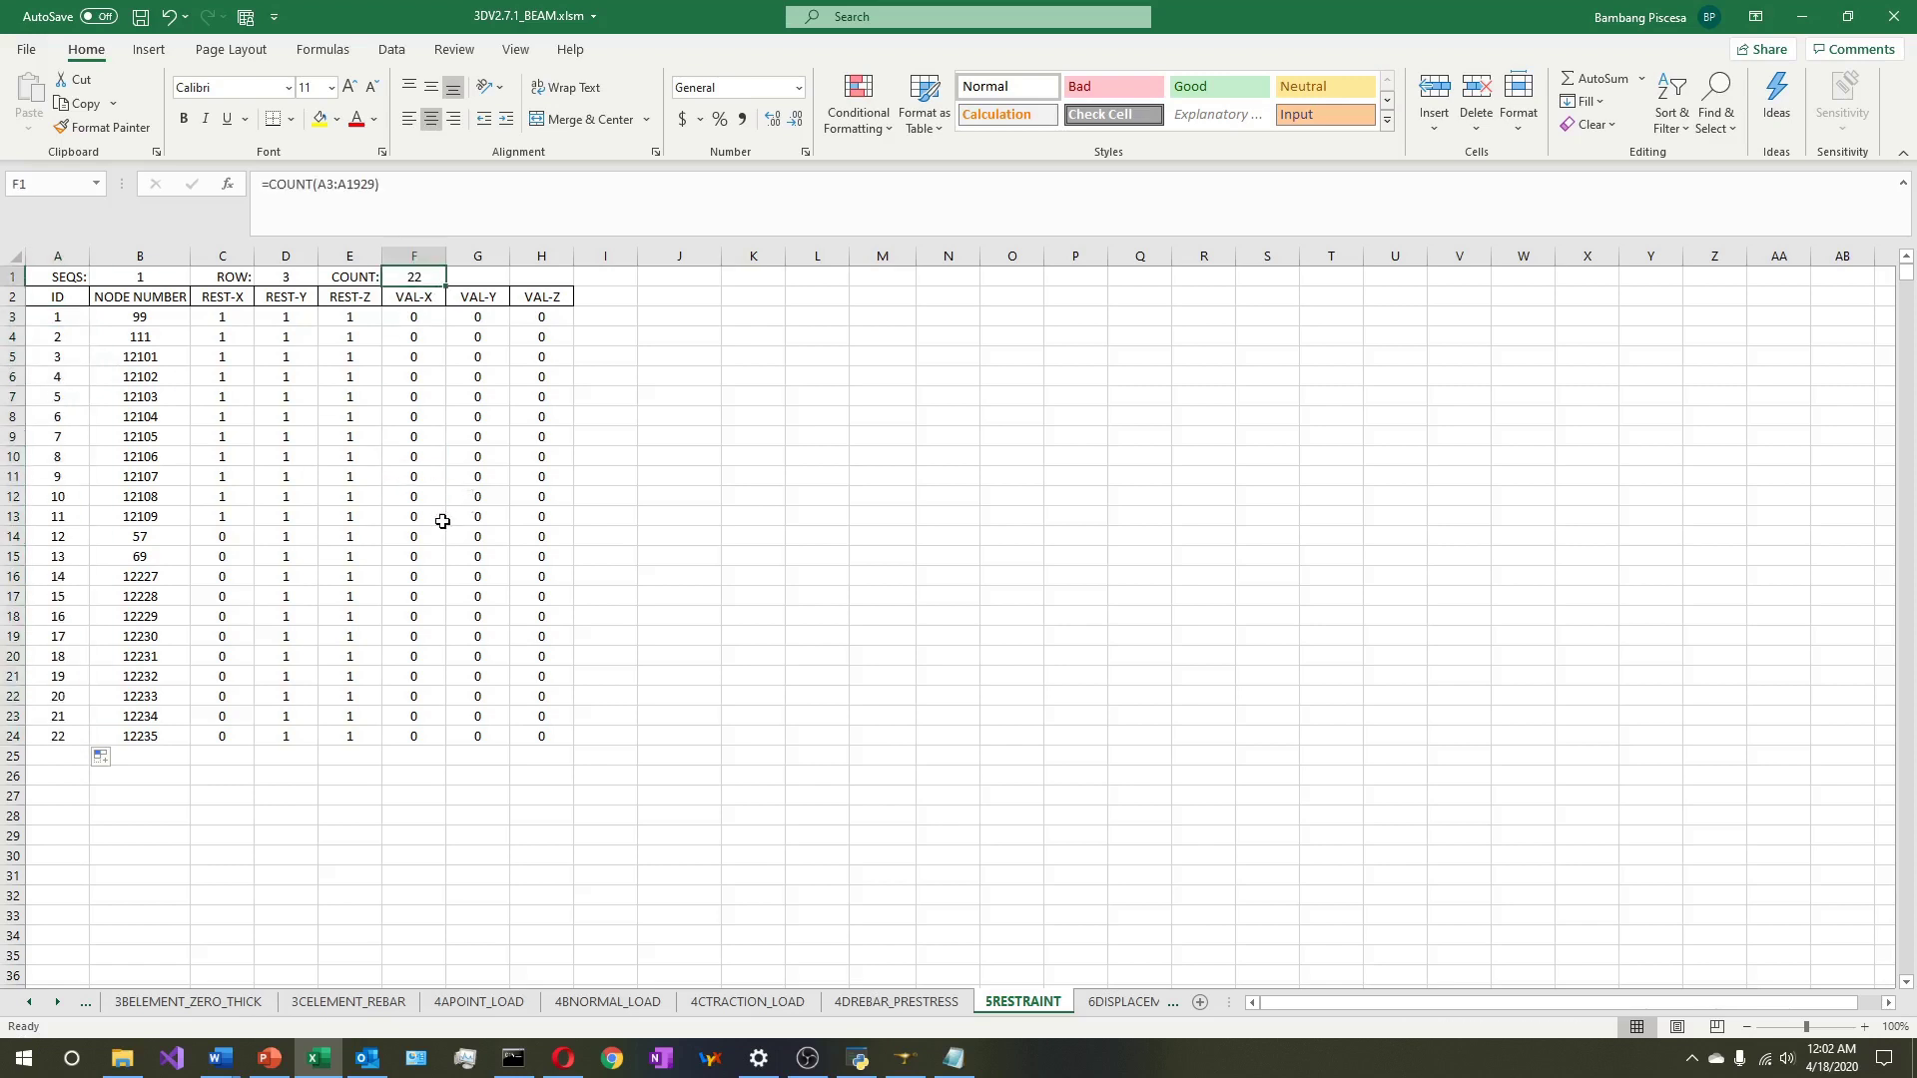
pyautogui.click(517, 554)
pyautogui.hotkey('ctrl', 's')
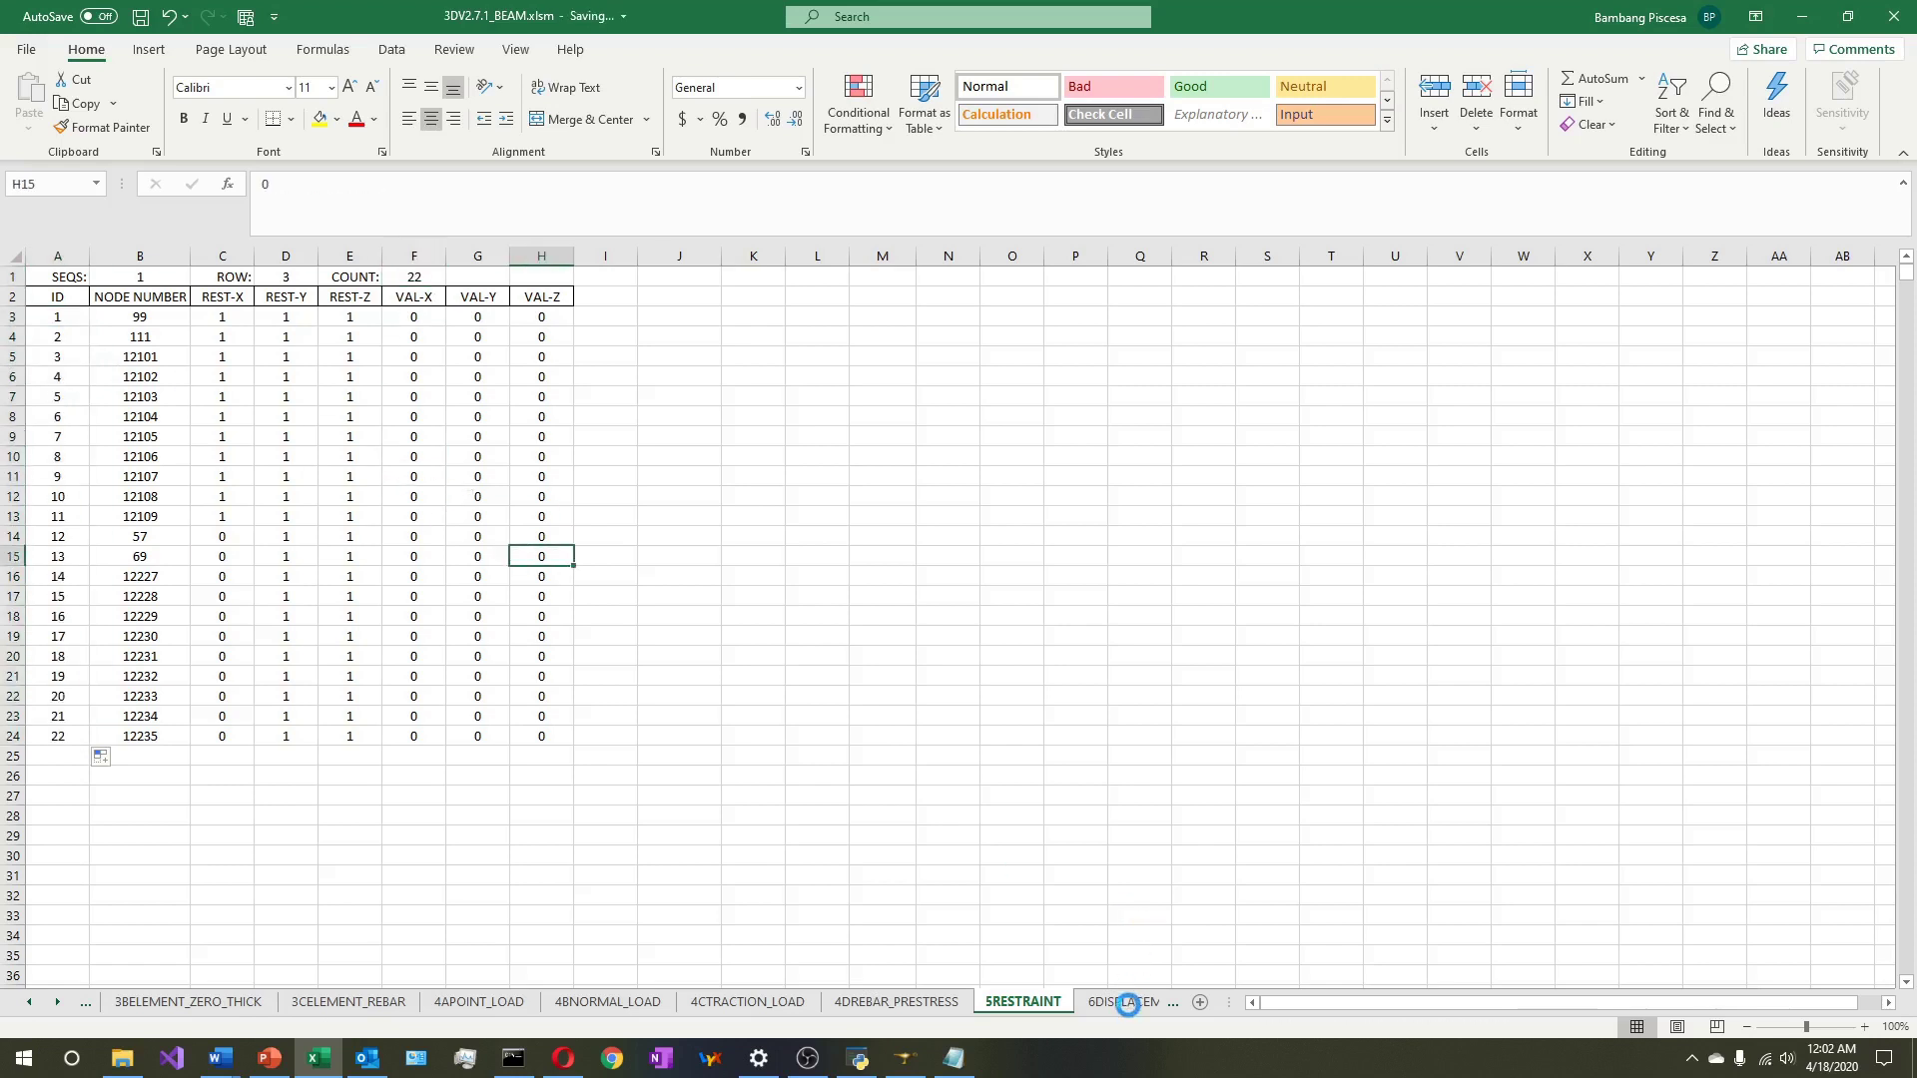
# Open the 6DISPLACEMENT sheet and close the RESTYZ.dat file in Notepad
pyautogui.click(1128, 1004)
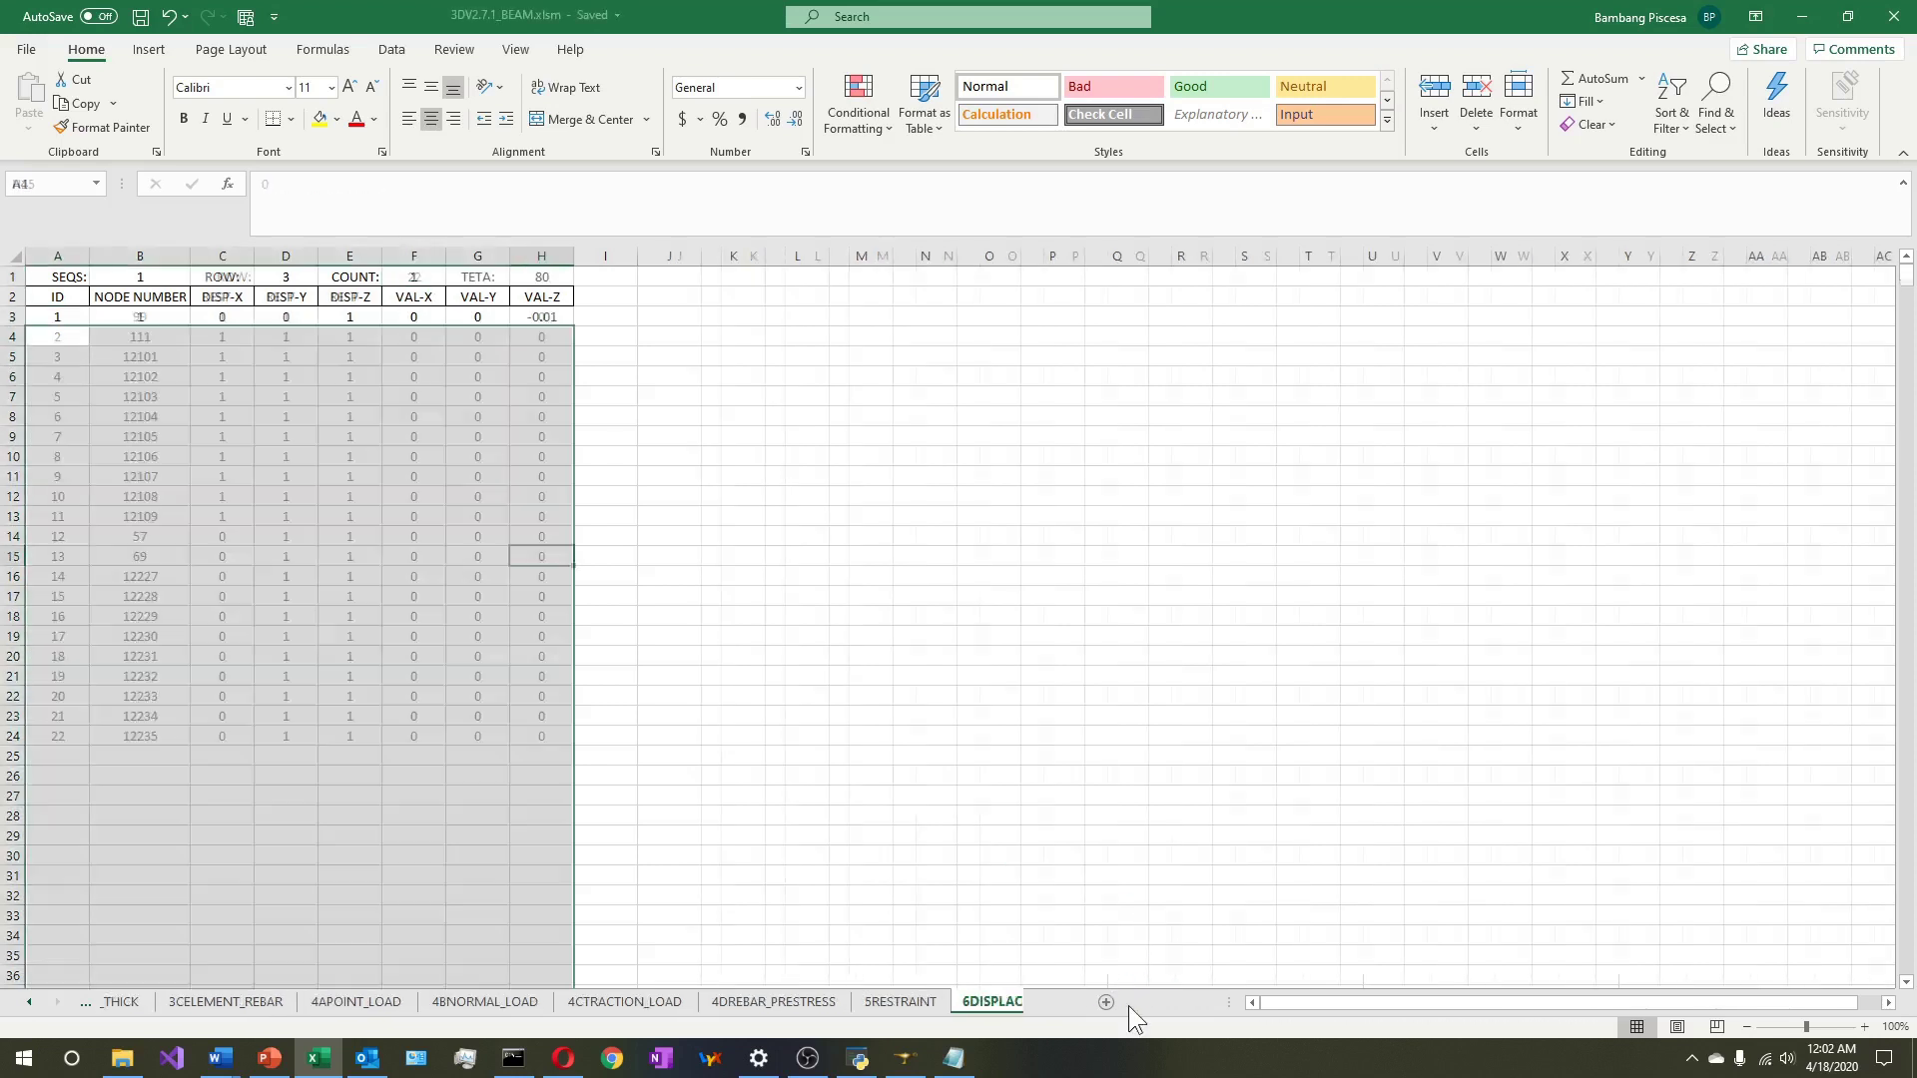
pyautogui.click(953, 1058)
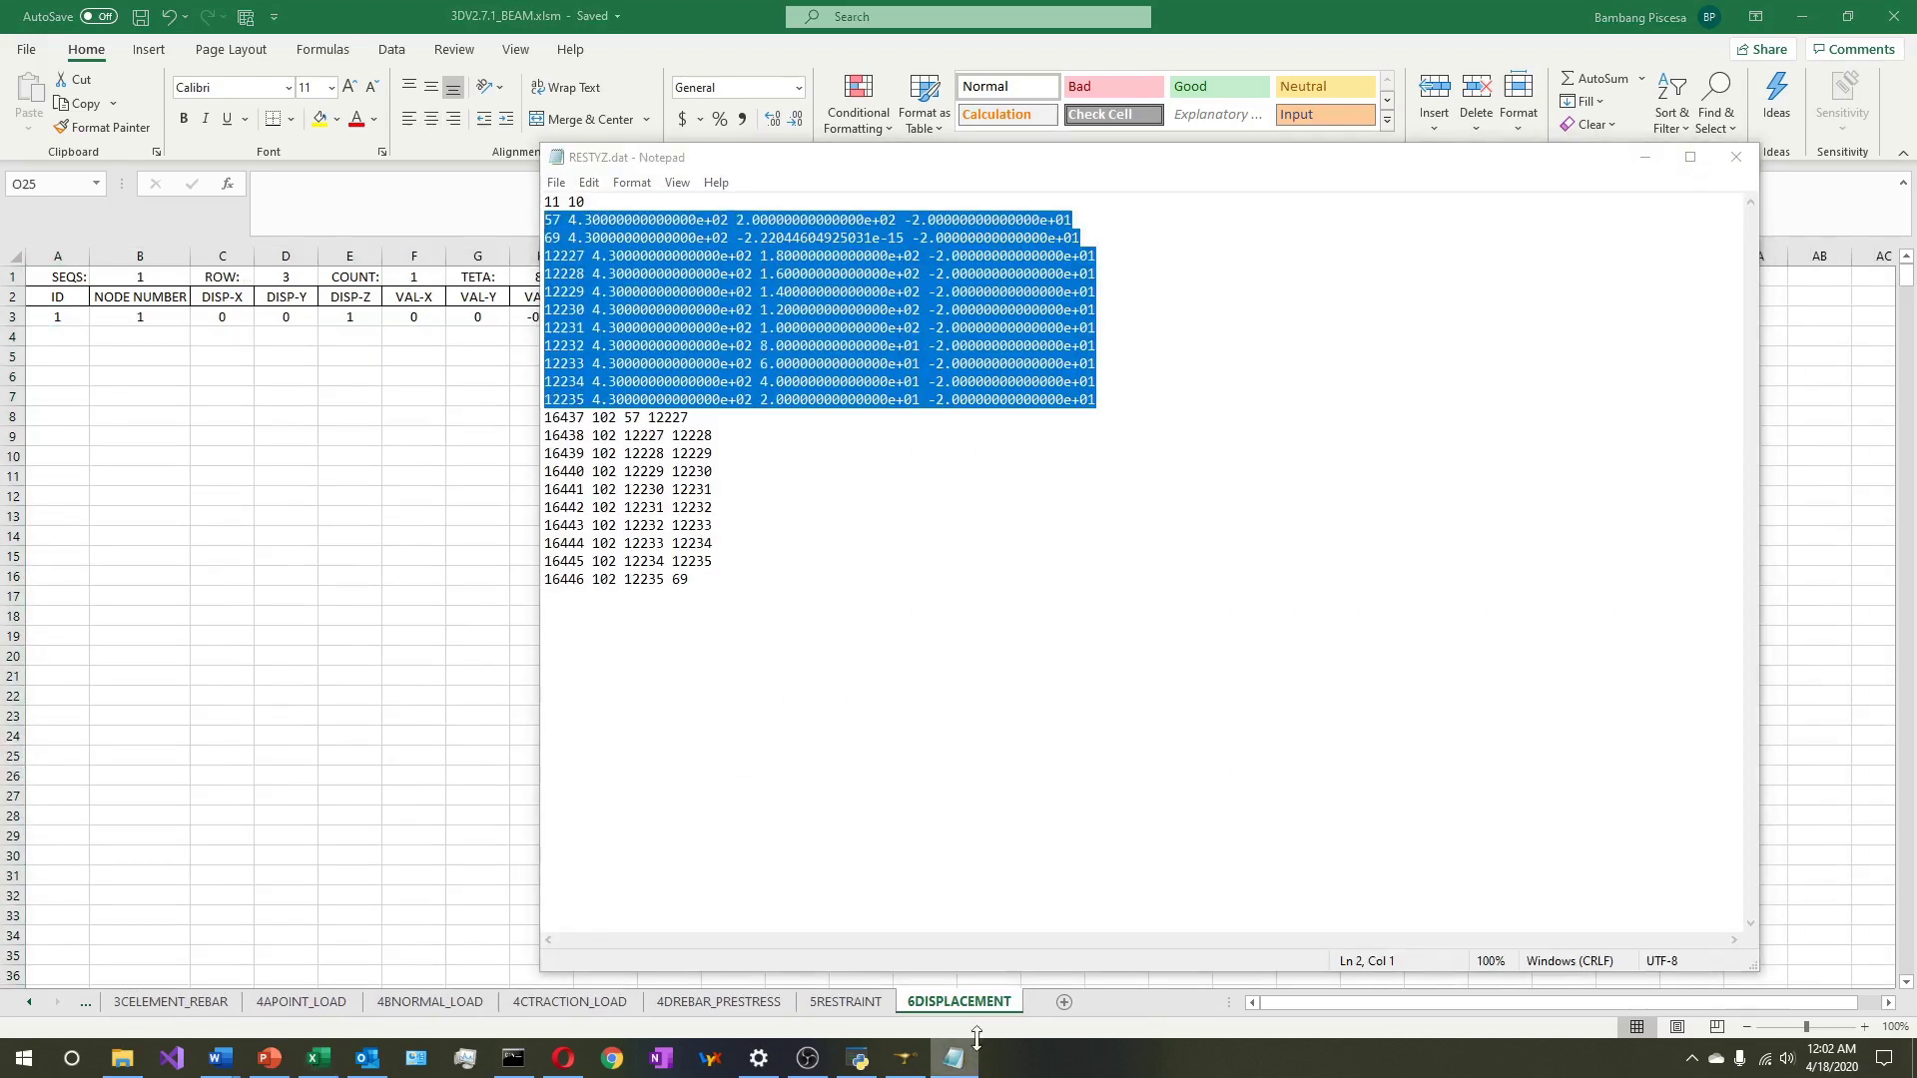
pyautogui.rightClick(953, 1058)
pyautogui.click(953, 1016)
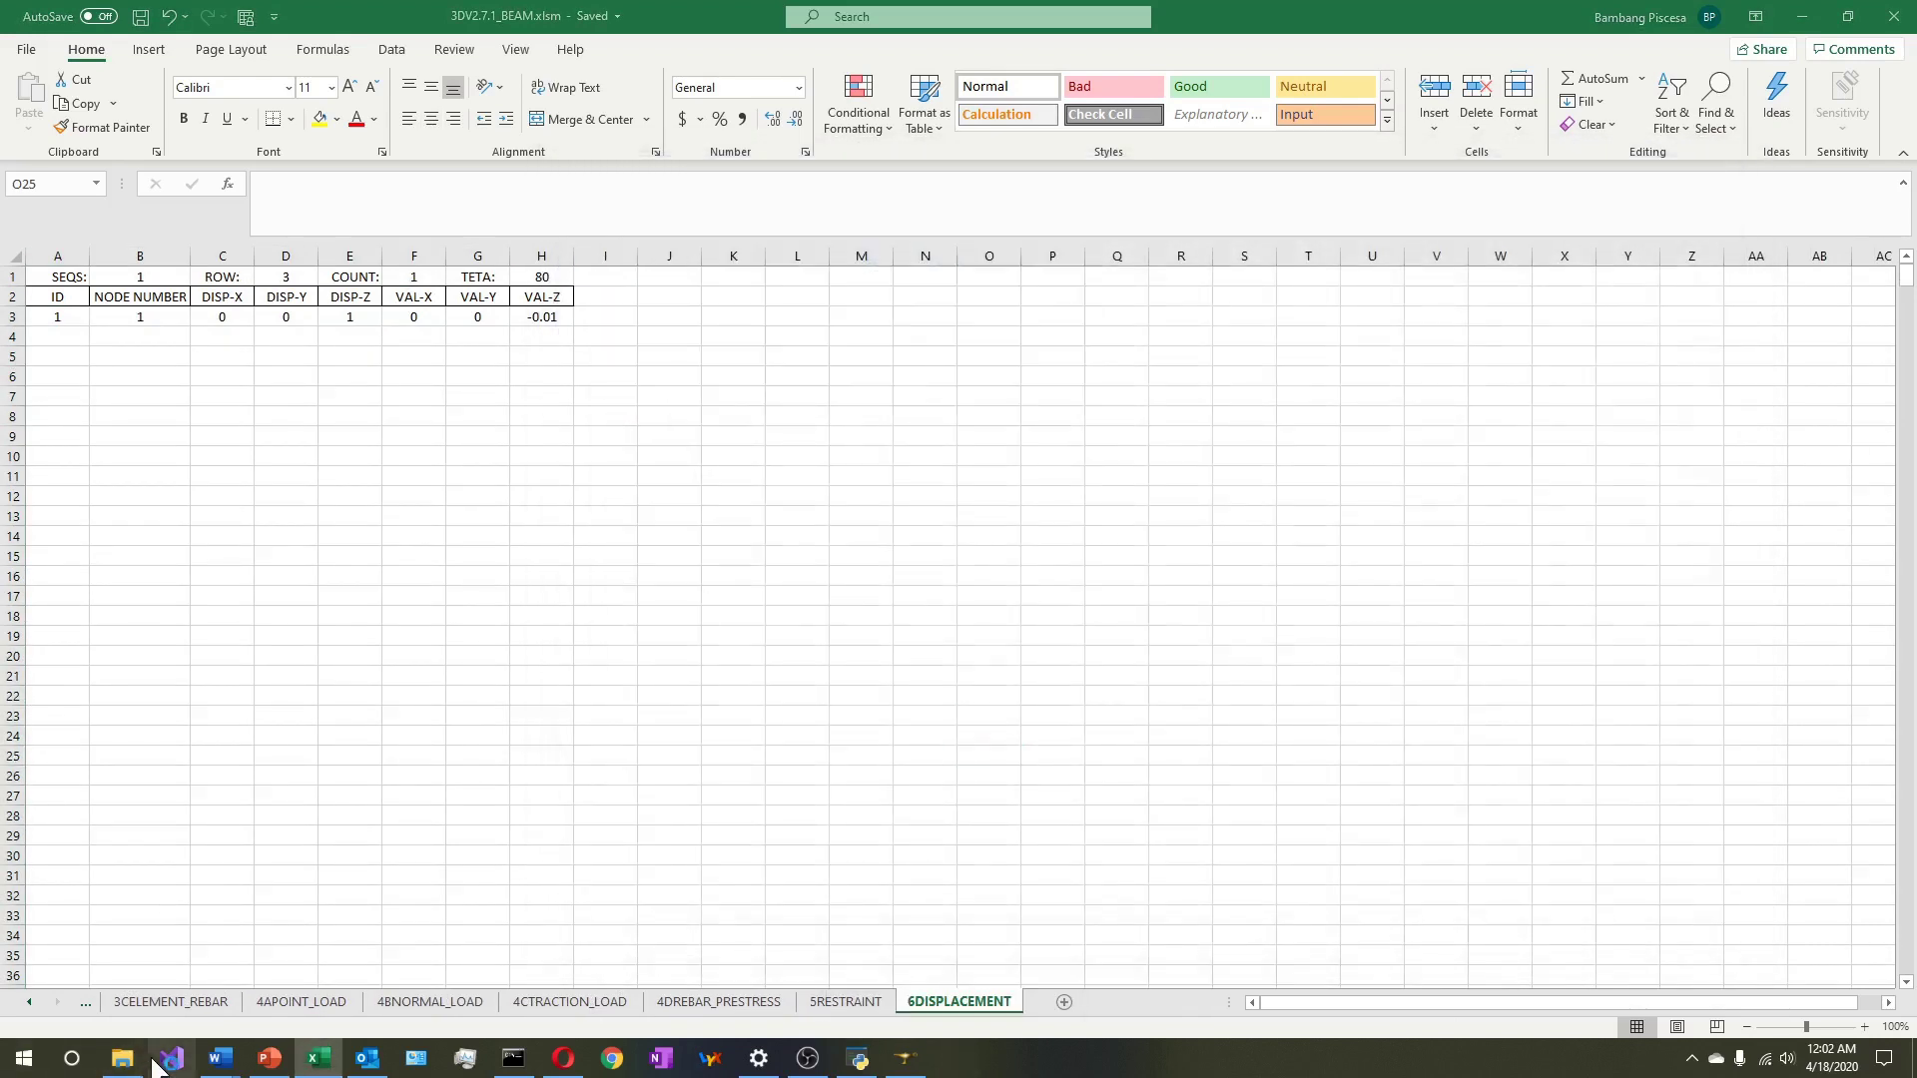
# Open DISP.dat from the DATA folder and copy its node coordinate rows from node 1 to node 12433
pyautogui.click(135, 1058)
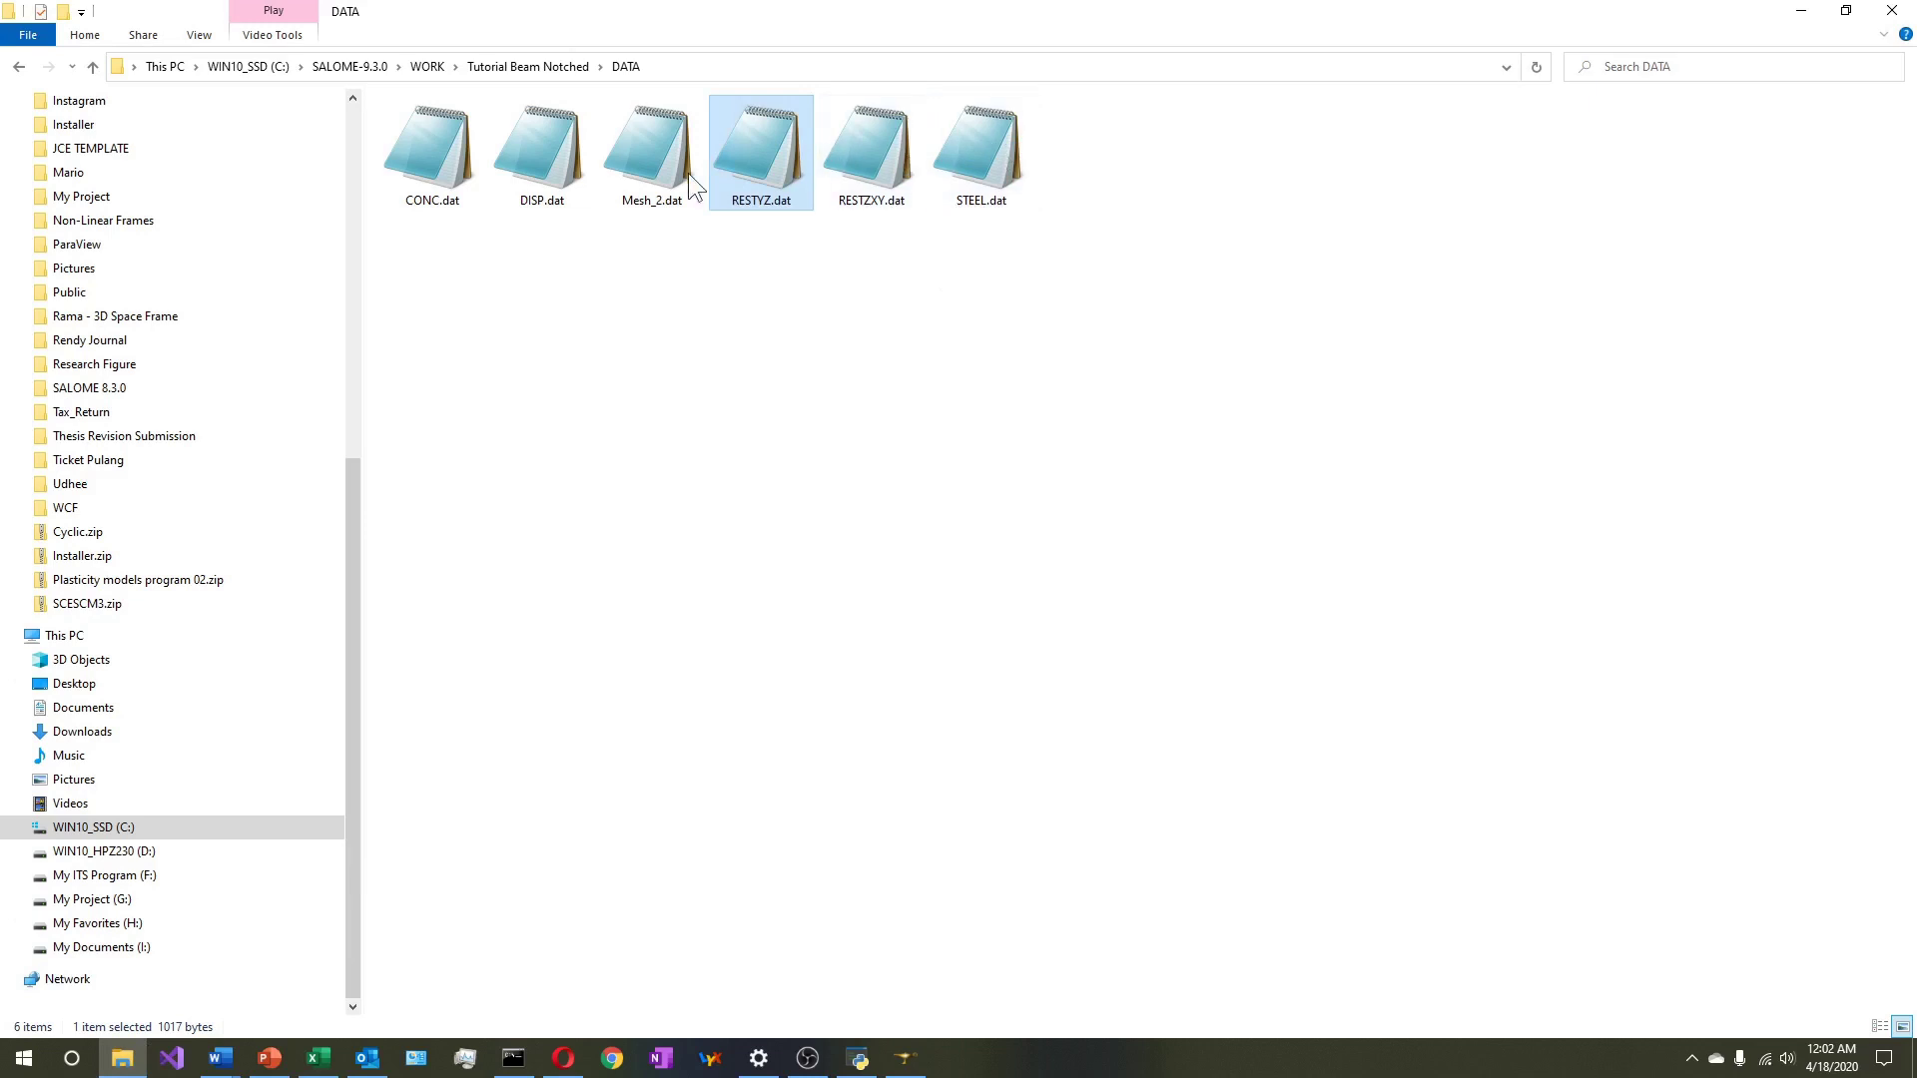
pyautogui.doubleClick(549, 184)
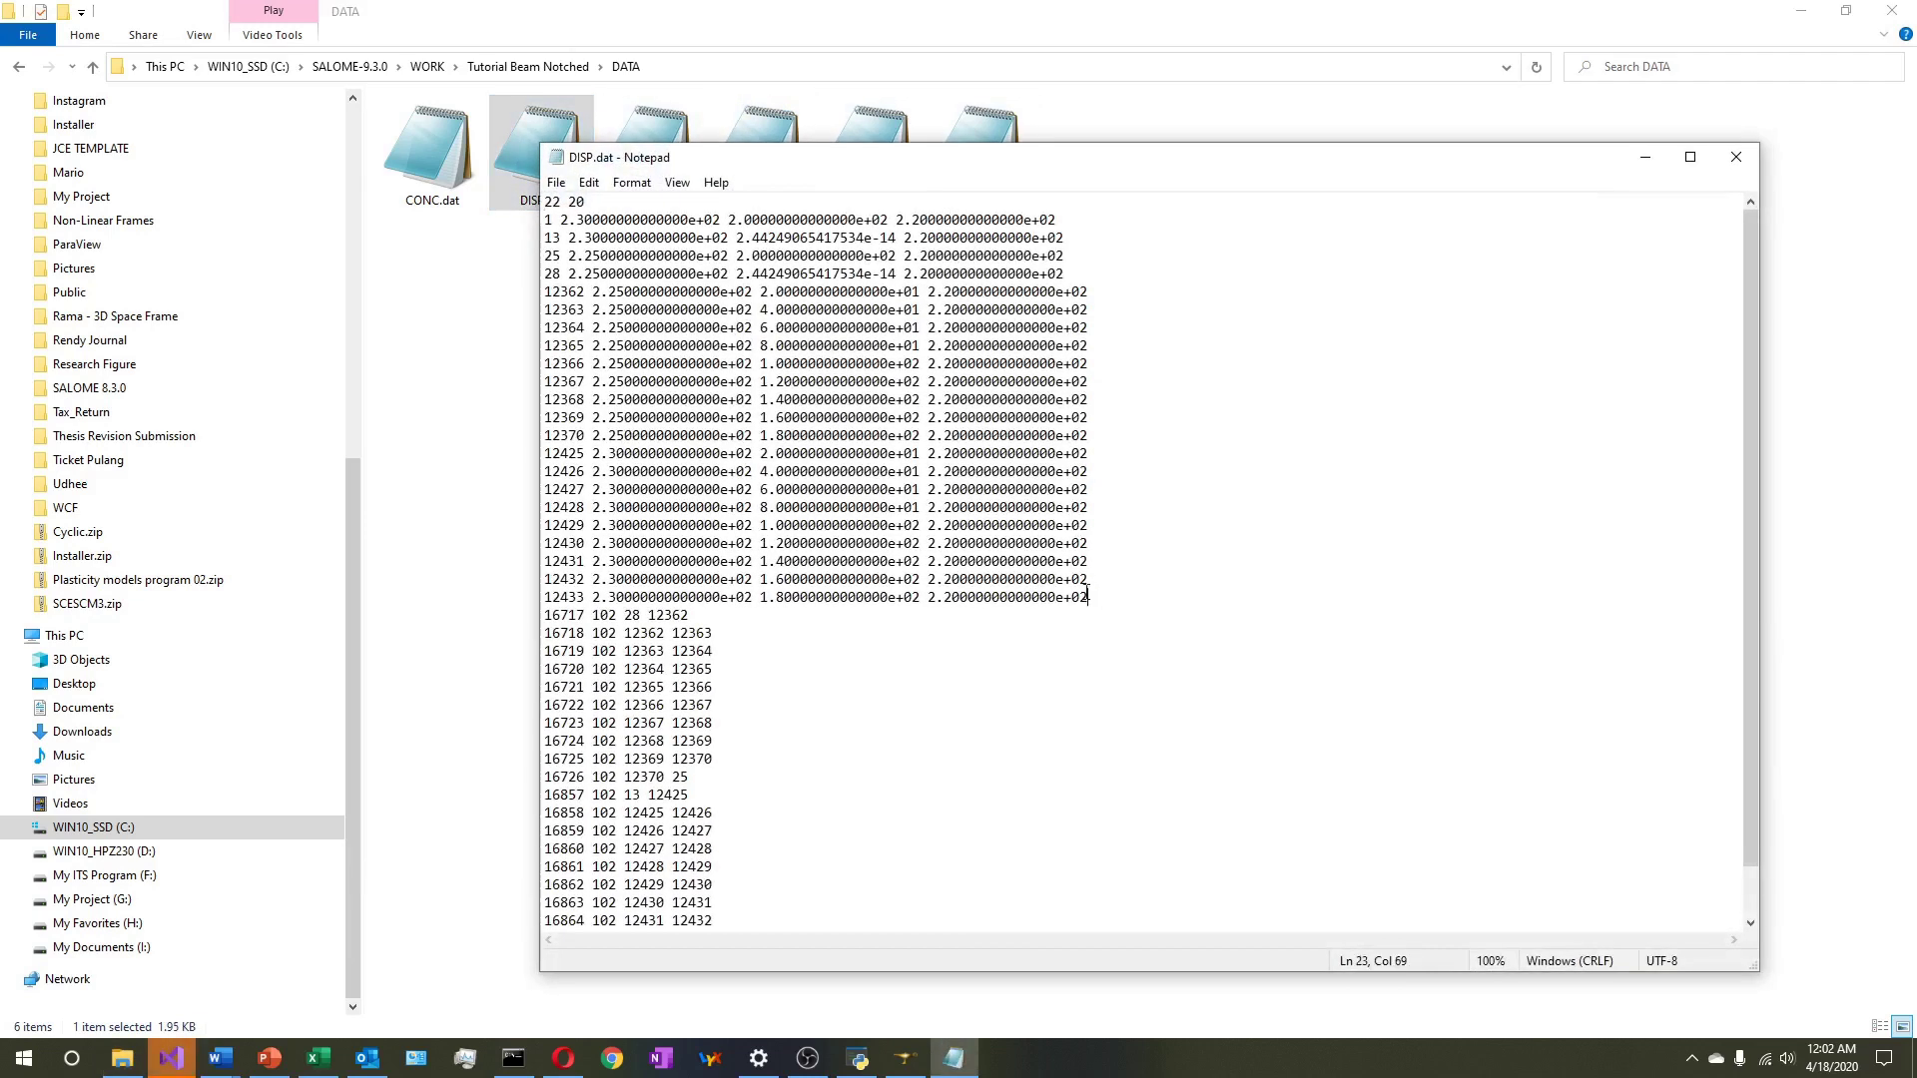
pyautogui.moveTo(1087, 596); pyautogui.dragTo(507, 236)
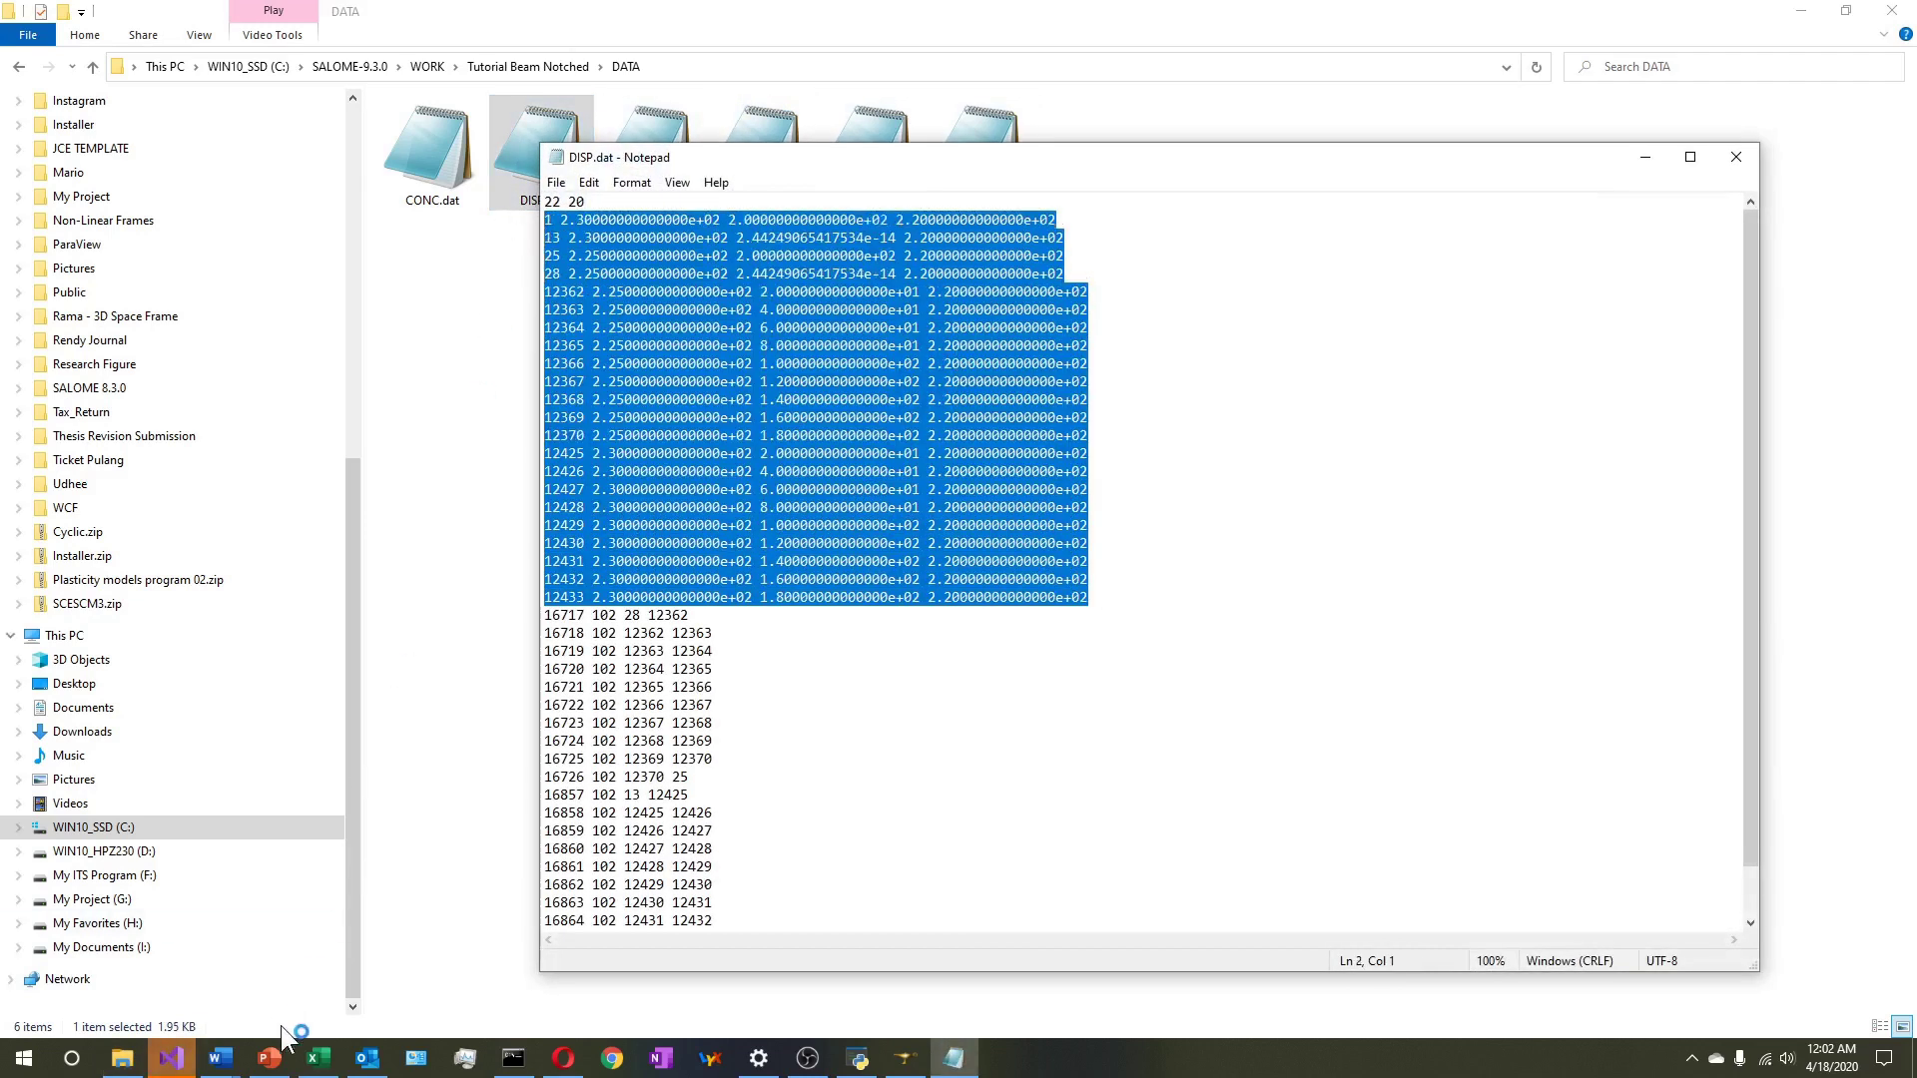
# Import the copied DISP.dat rows at K3 of the displacement sheet as delimited text using the Text Import Wizard
pyautogui.click(318, 1058)
pyautogui.click(711, 316)
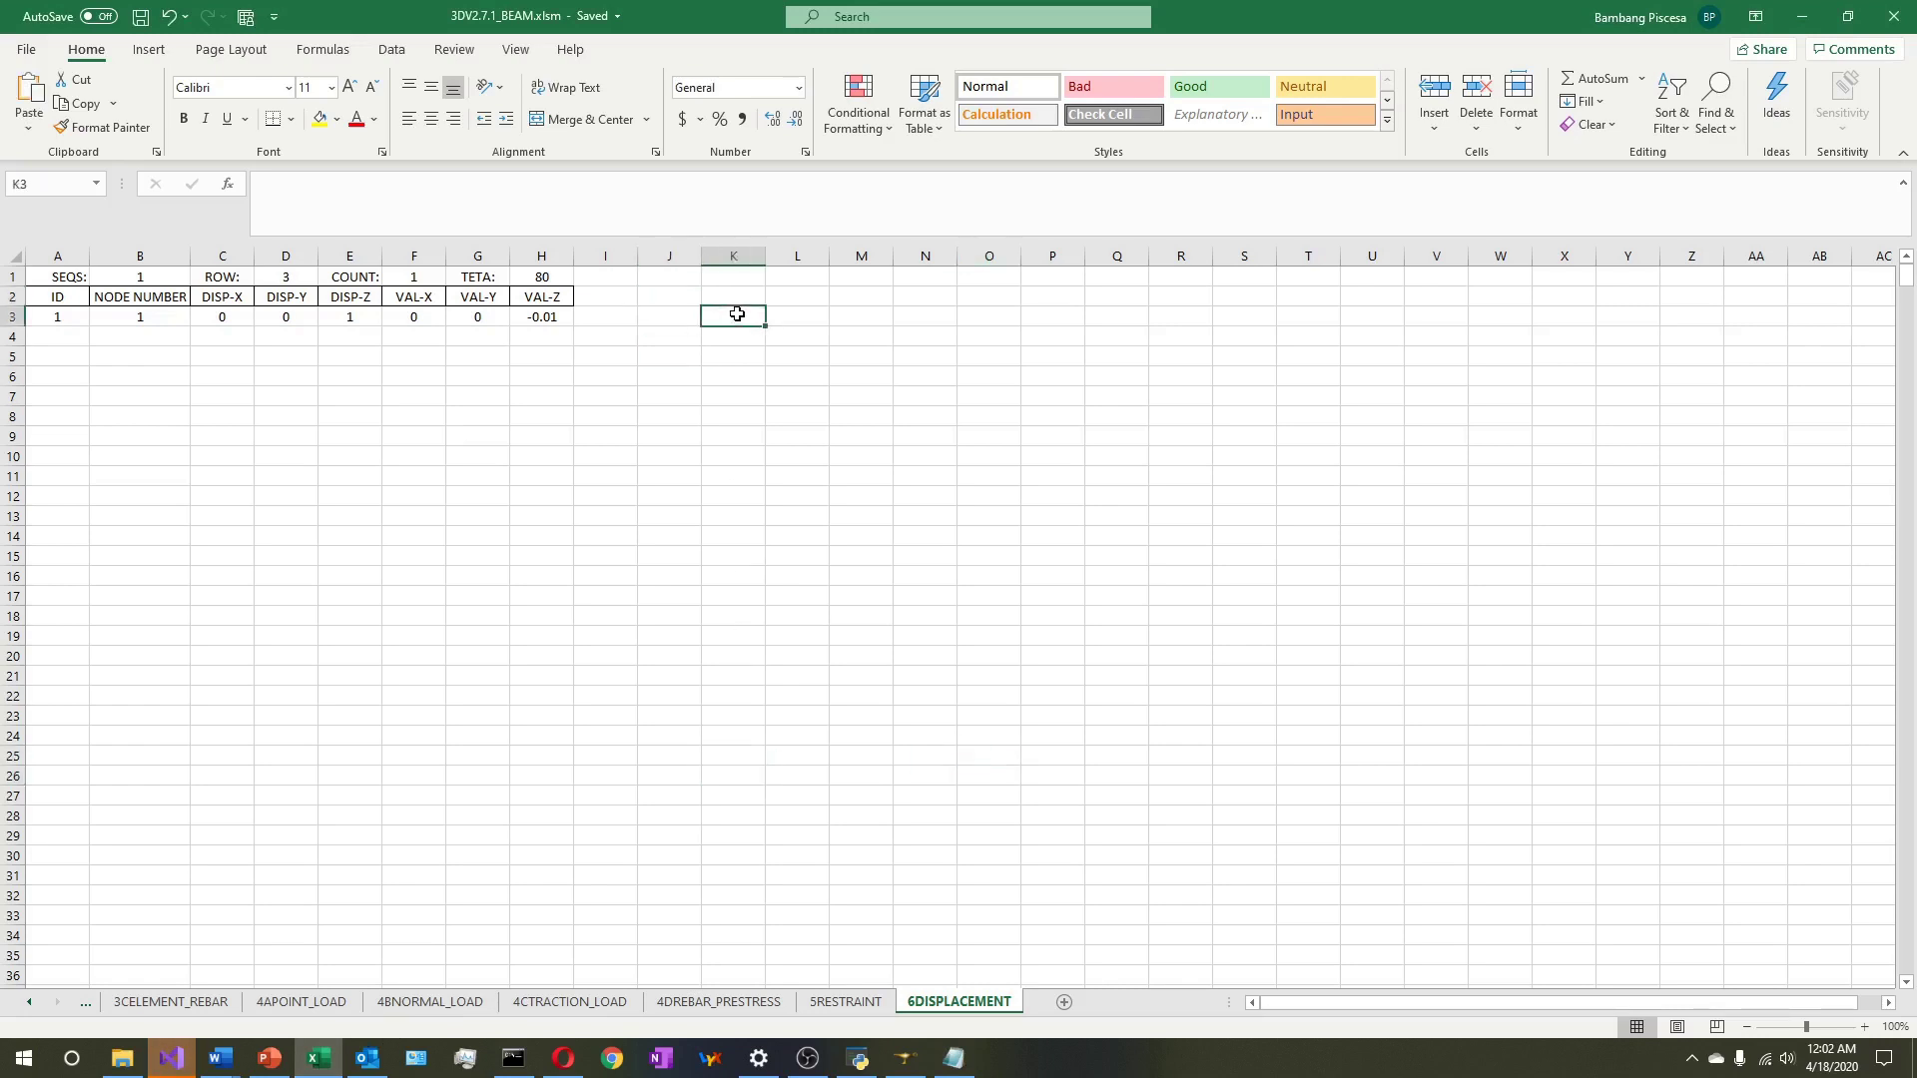
pyautogui.click(20, 130)
pyautogui.click(100, 215)
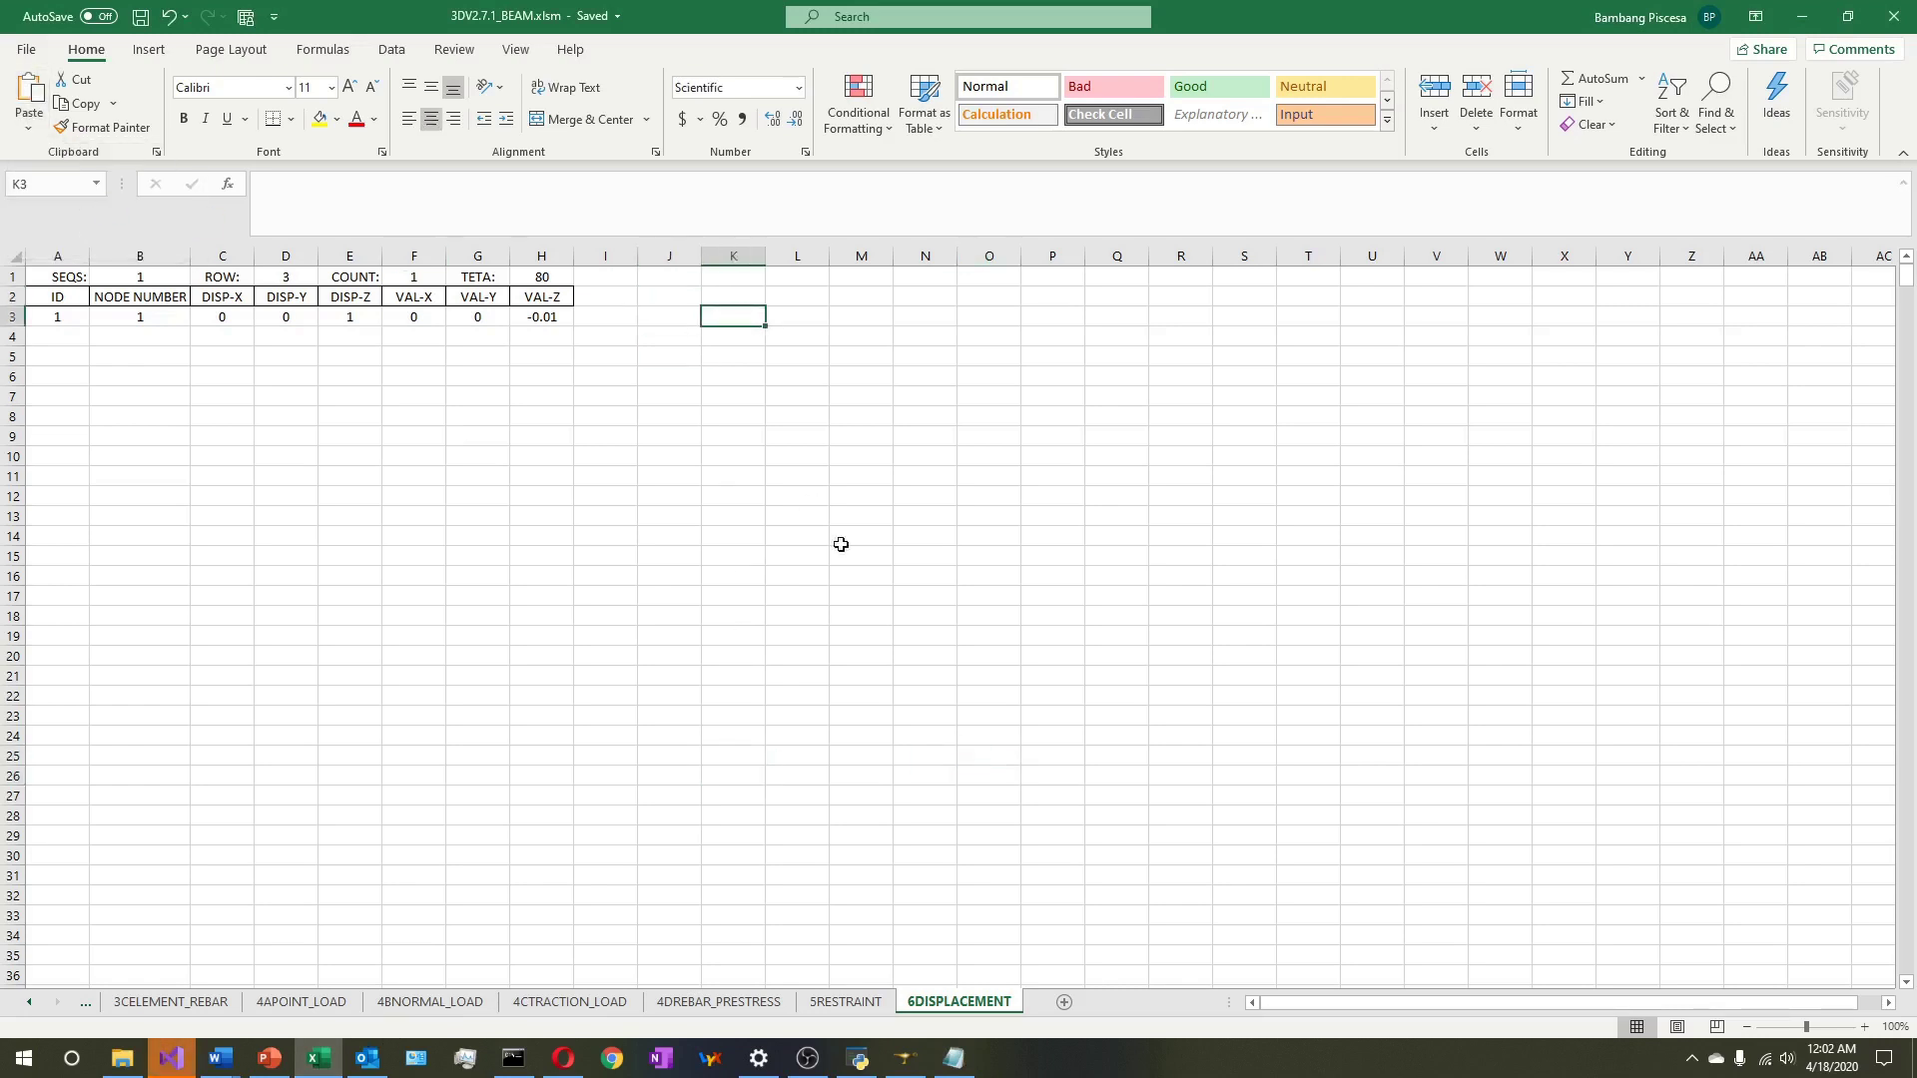
pyautogui.click(813, 657)
pyautogui.click(885, 655)
pyautogui.click(864, 767)
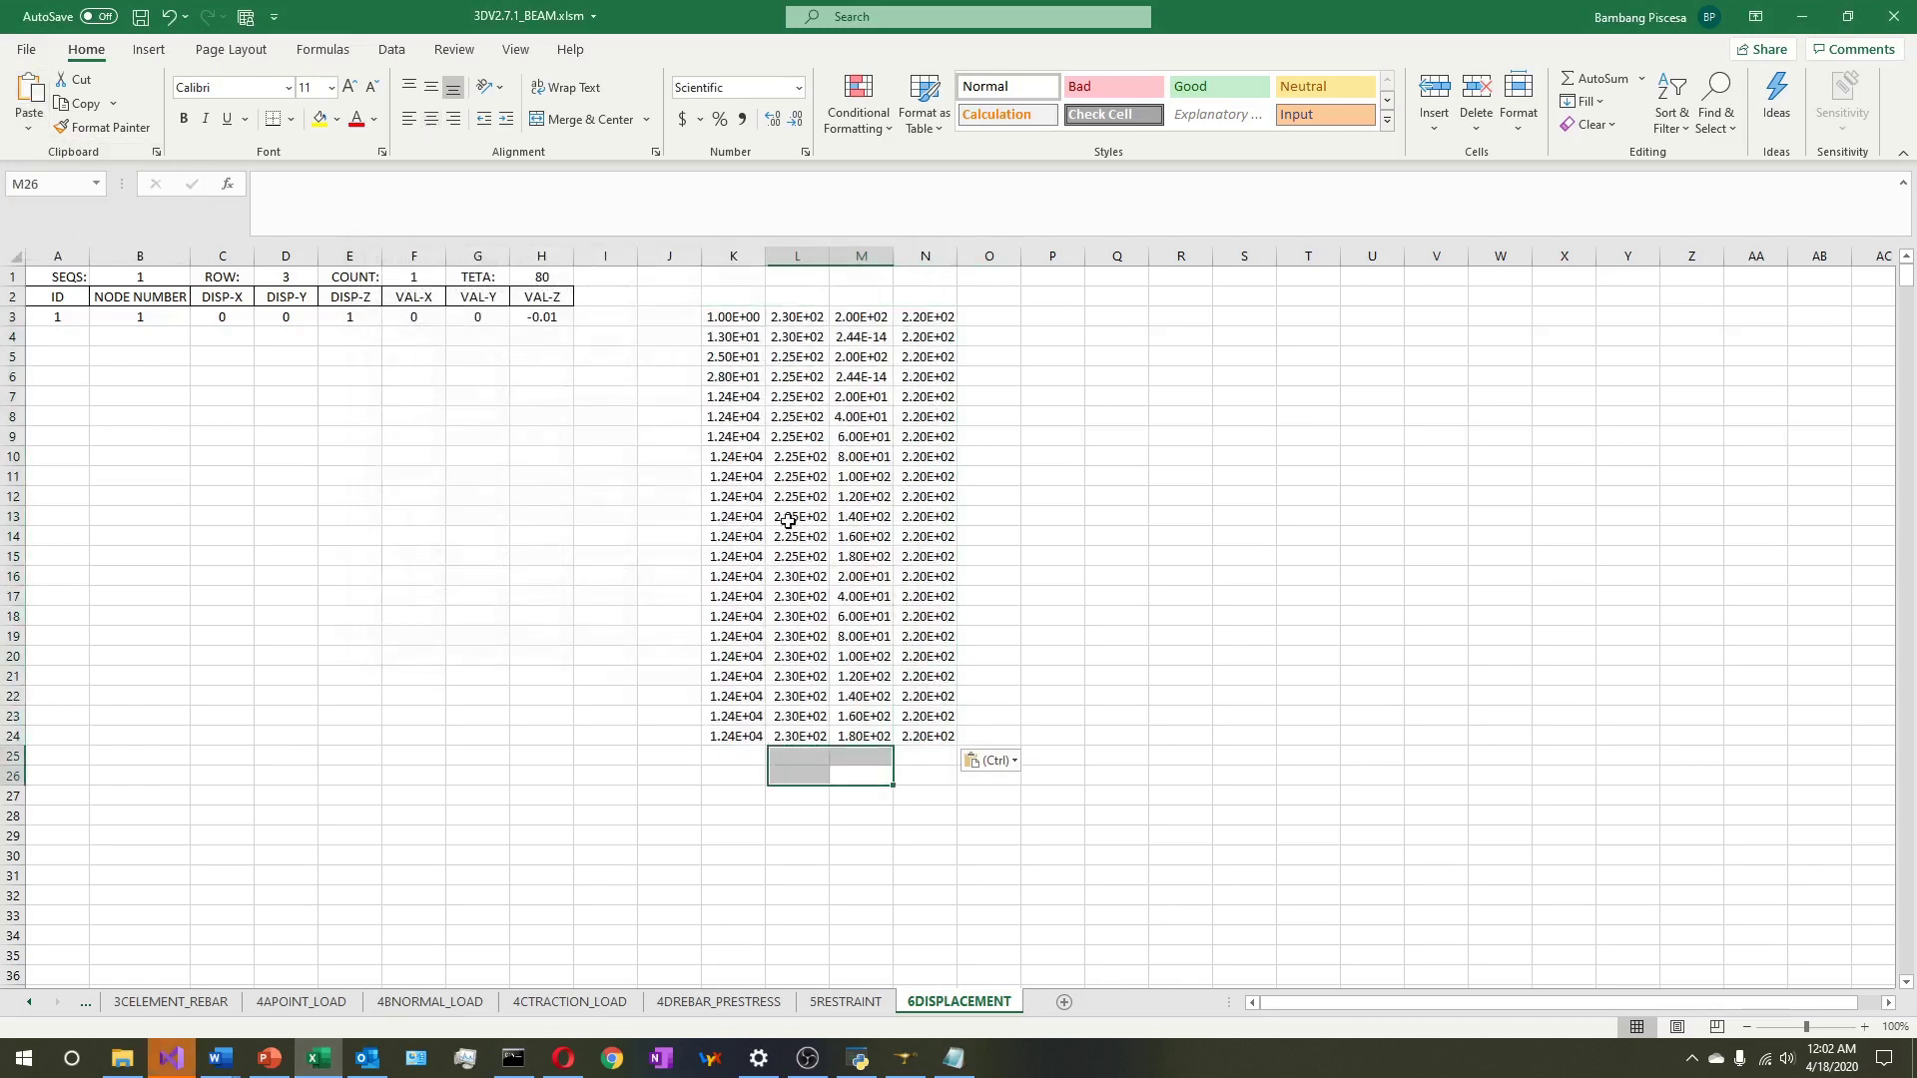
# Copy the imported node numbers from K3:K24 into the NODE NUMBER column starting at B3, keeping the destination's formatting
pyautogui.moveTo(732, 317); pyautogui.dragTo(735, 736)
pyautogui.hotkey('ctrl', 'c')
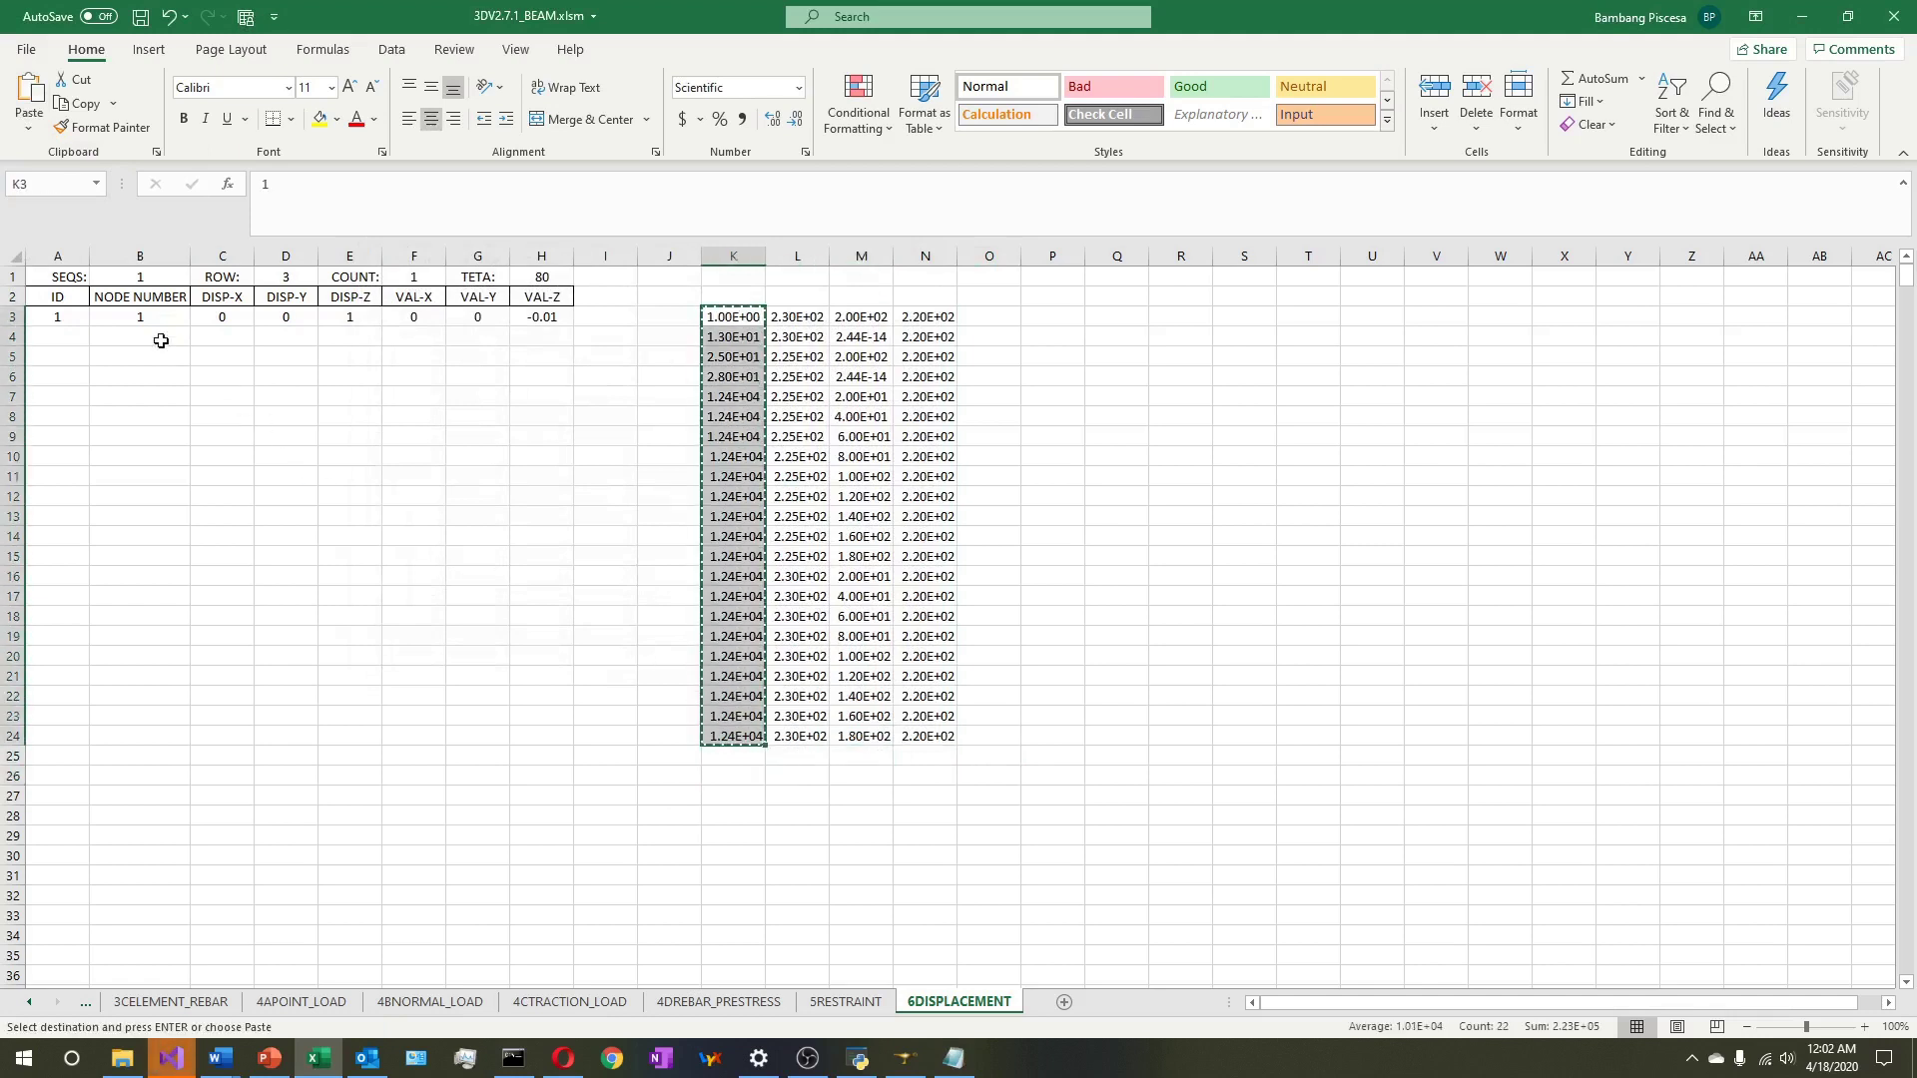
pyautogui.rightClick(135, 317)
pyautogui.click(254, 423)
pyautogui.click(539, 456)
# Delete the temporary data from columns K to N and fill node 1's DISP-X through VAL-Z entries down to node 12433
pyautogui.moveTo(669, 296); pyautogui.dragTo(1203, 821)
pyautogui.press('Delete')
pyautogui.moveTo(497, 633); pyautogui.dragTo(477, 616)
pyautogui.moveTo(222, 317); pyautogui.dragTo(568, 332)
pyautogui.doubleClick(574, 327)
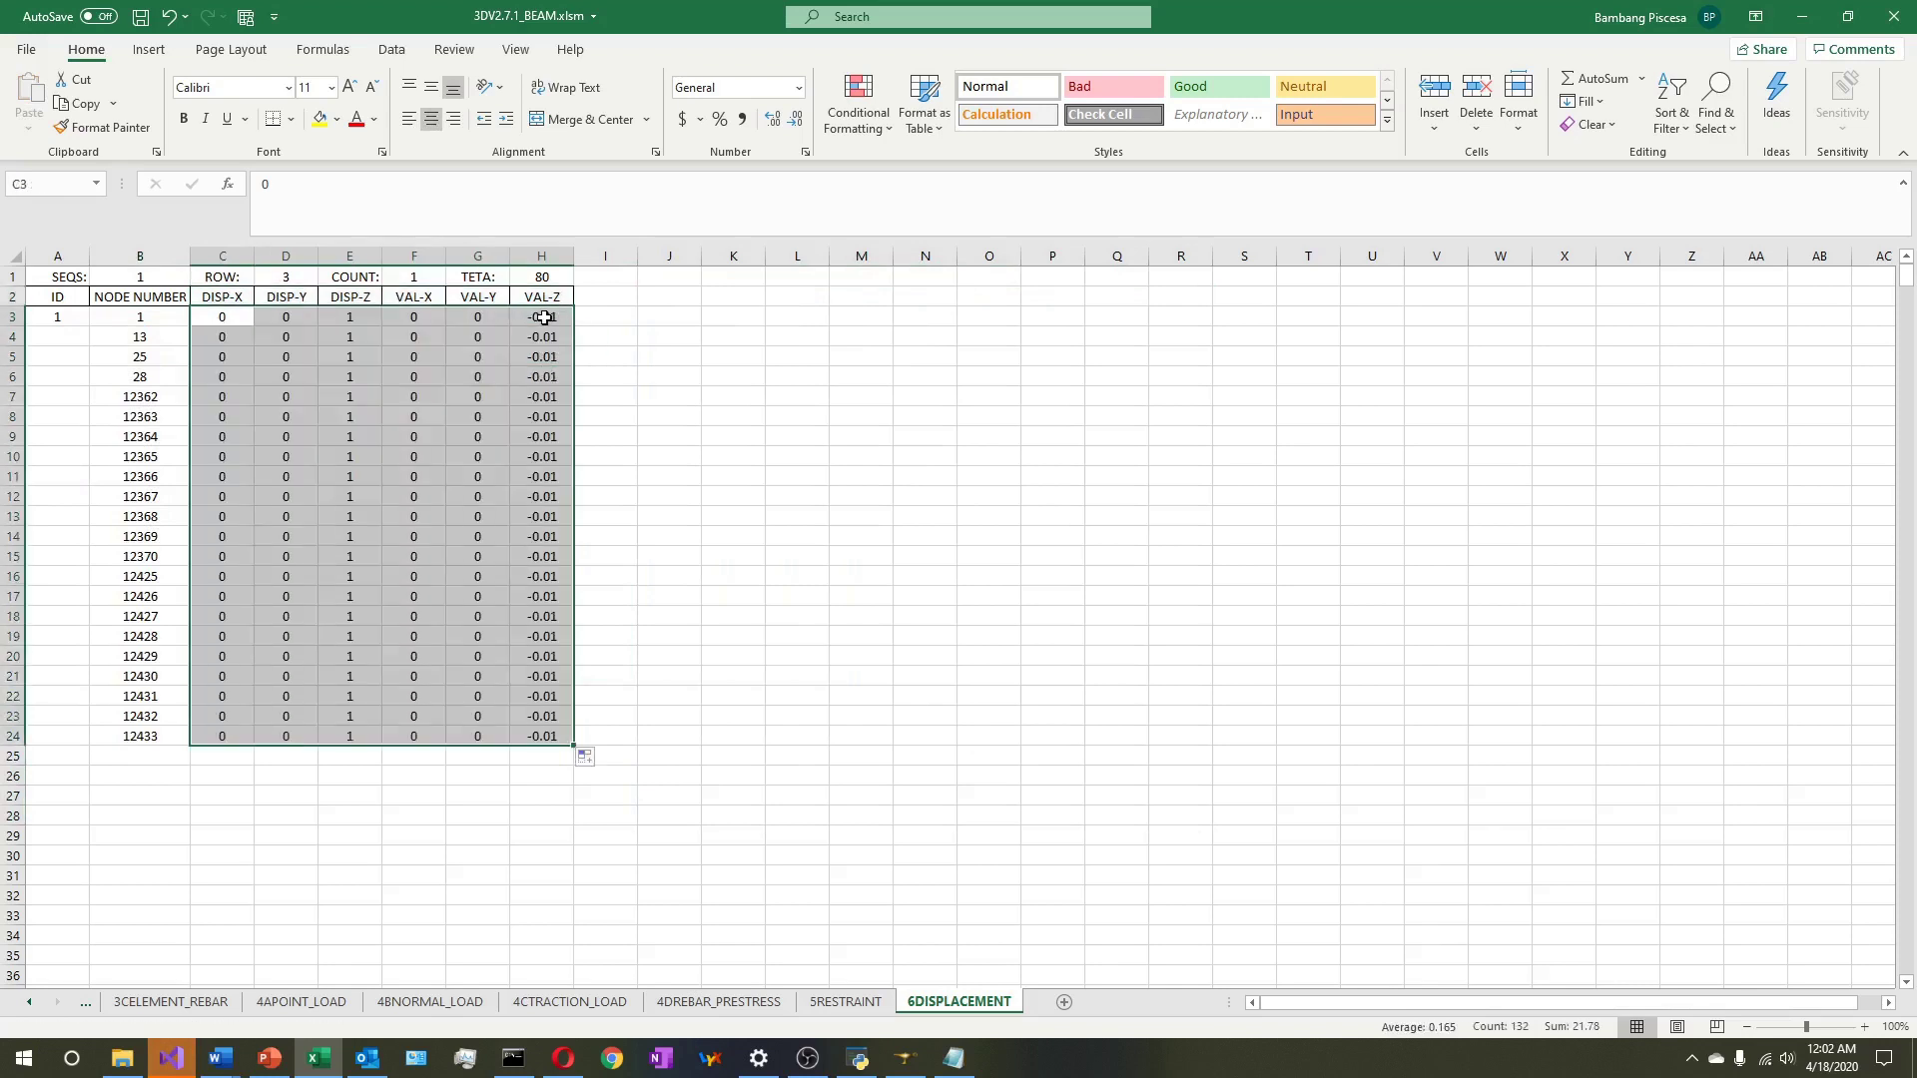
pyautogui.click(752, 385)
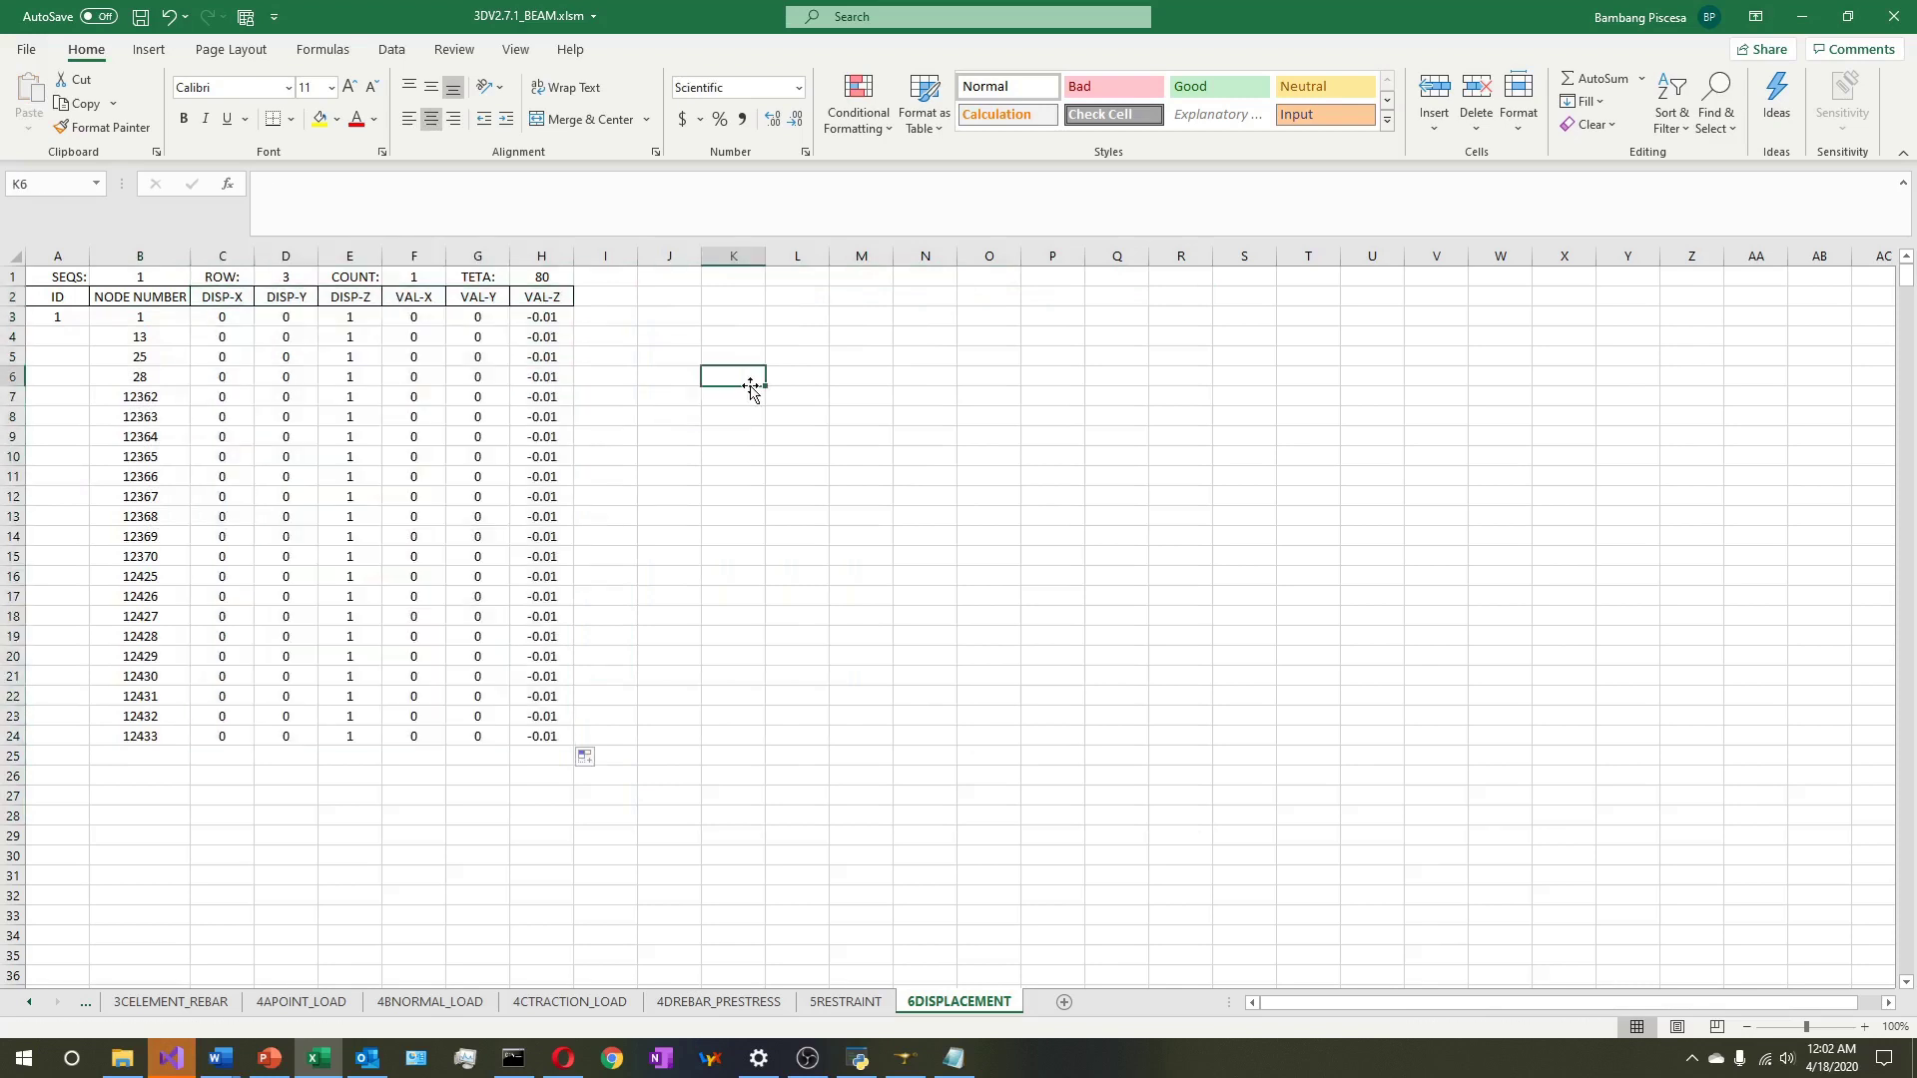
# Enter IDs 1 and 2 for the first two displacement nodes, continue the numbering down to node 12433, and save the workbook
pyautogui.click(58, 316)
pyautogui.write('1')
pyautogui.press('Return')
pyautogui.write('2')
pyautogui.press('Return')
pyautogui.click(59, 320)
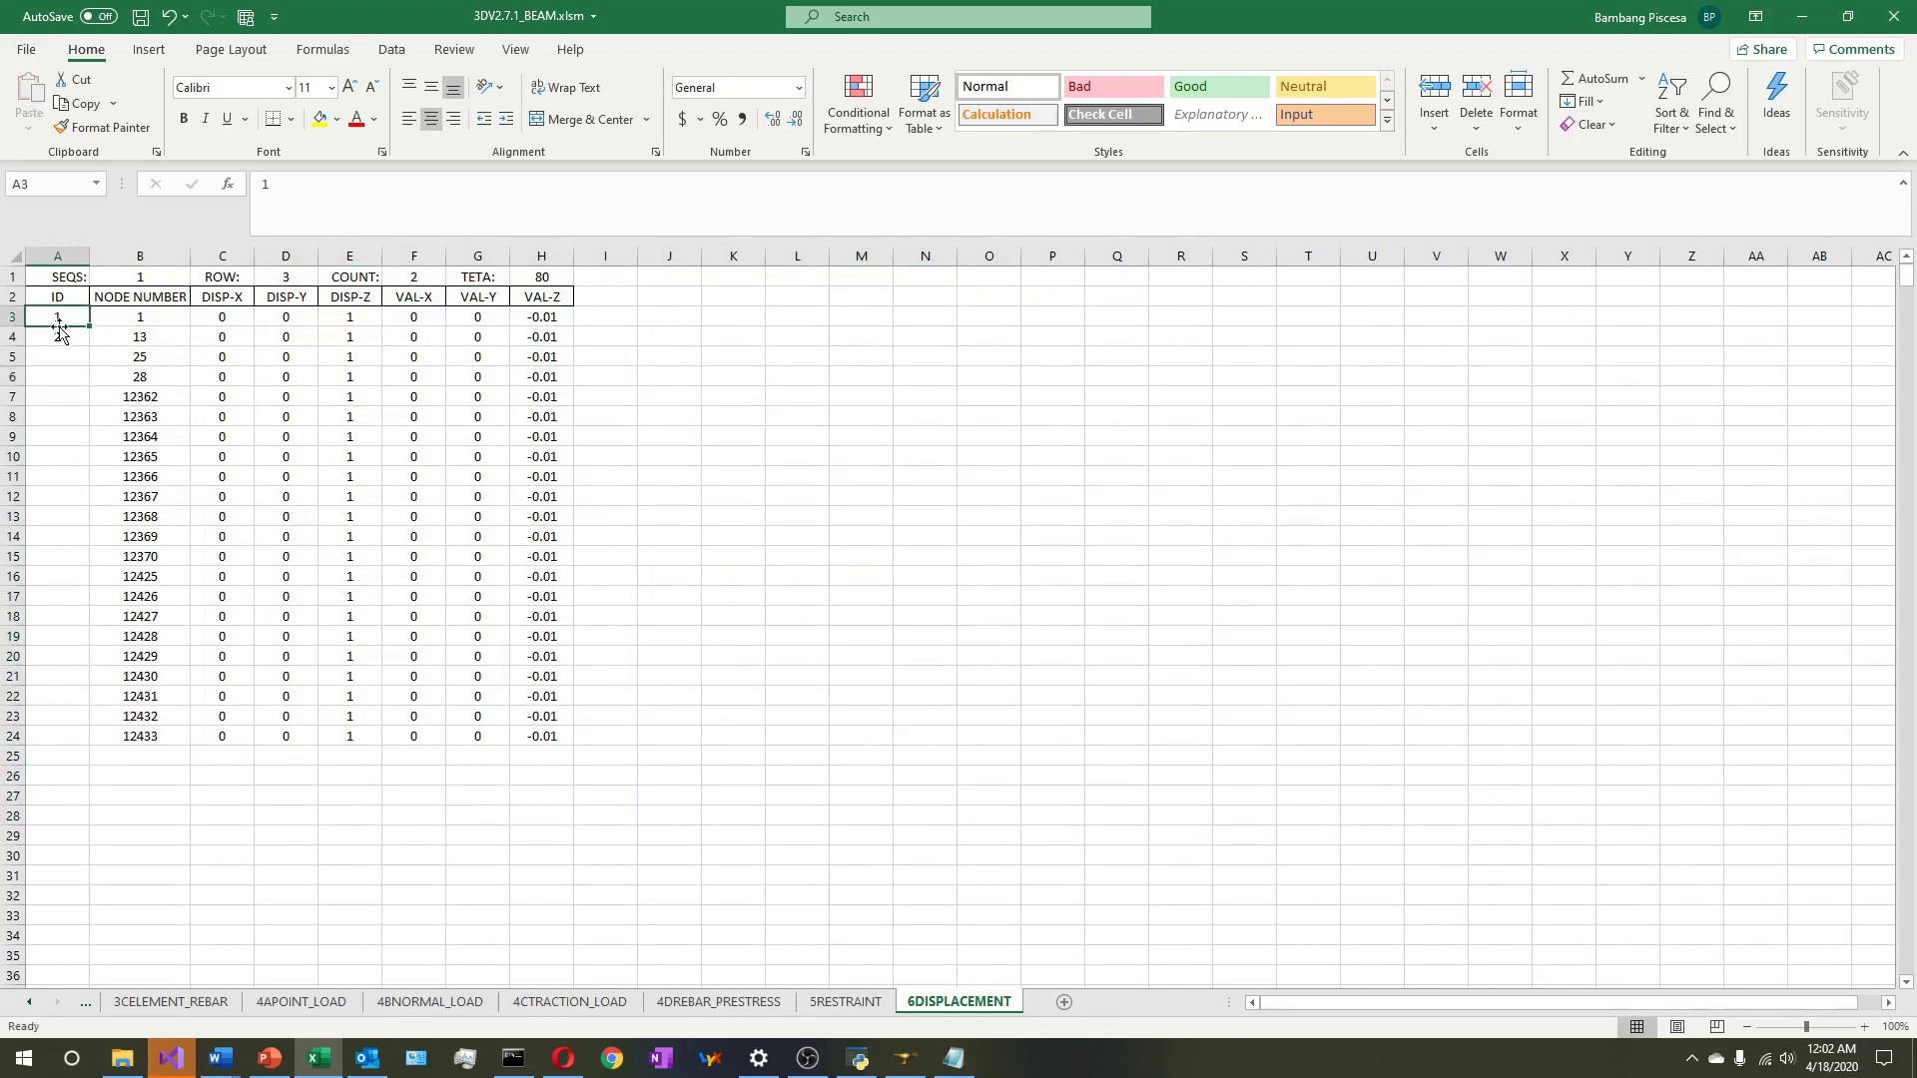
pyautogui.moveTo(59, 327); pyautogui.dragTo(84, 344)
pyautogui.doubleClick(89, 344)
pyautogui.click(644, 451)
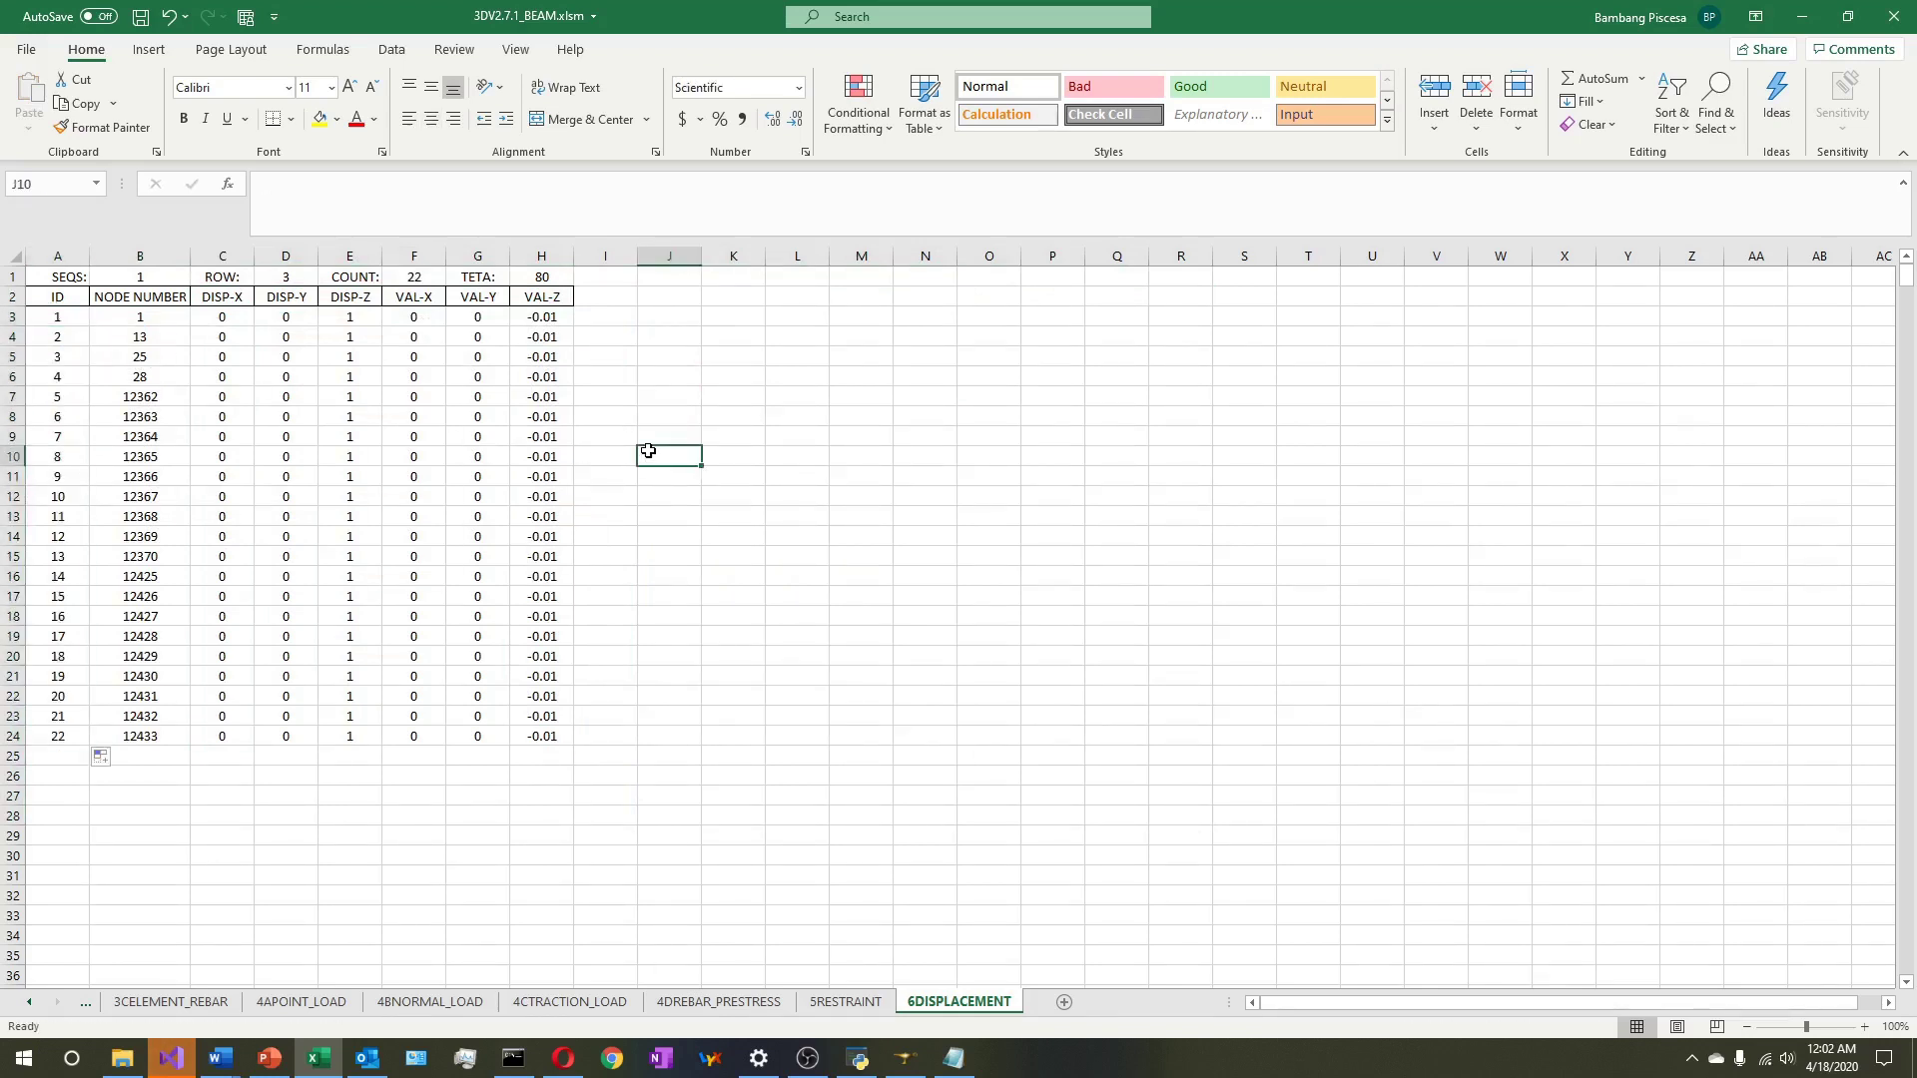
pyautogui.hotkey('ctrl', 's')
# Calculate 20 divided by node 1's VAL-Z in cell J3 with the formula =20/H3
pyautogui.click(674, 323)
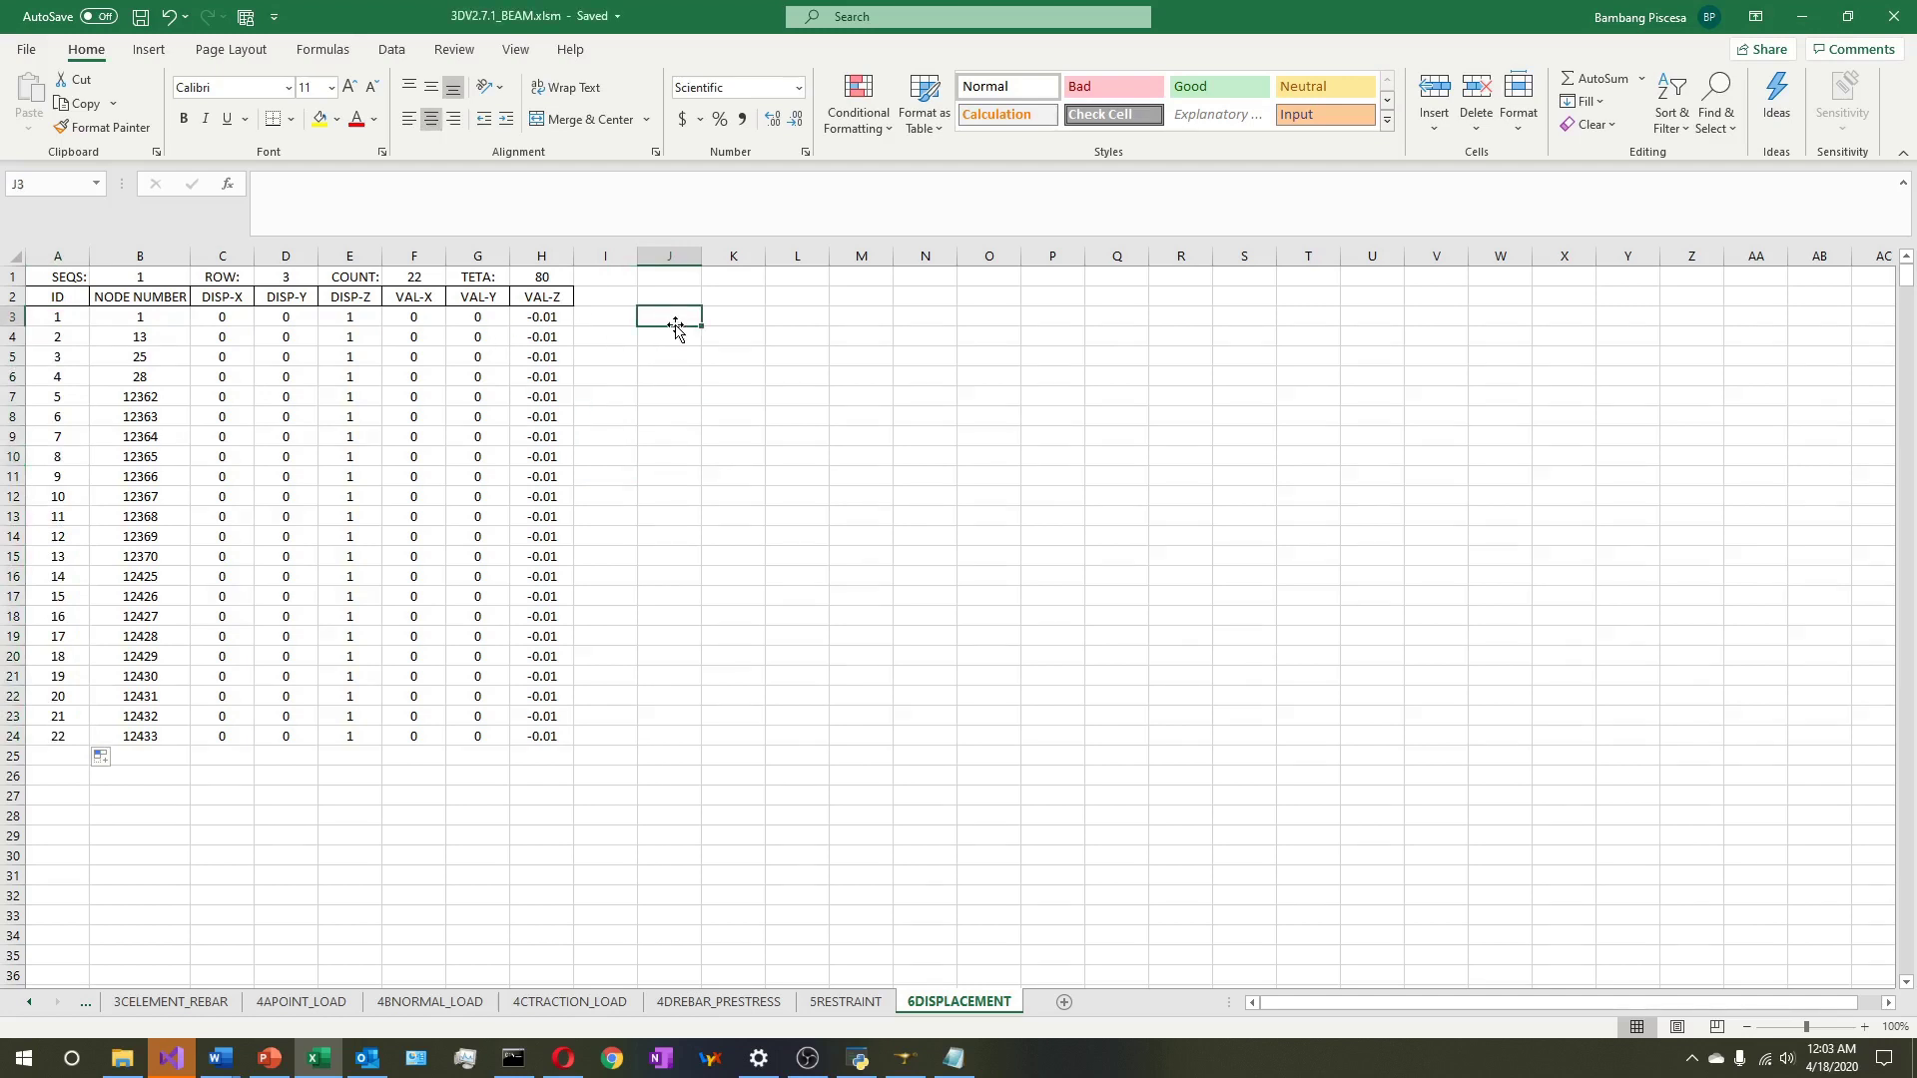
pyautogui.write('=')
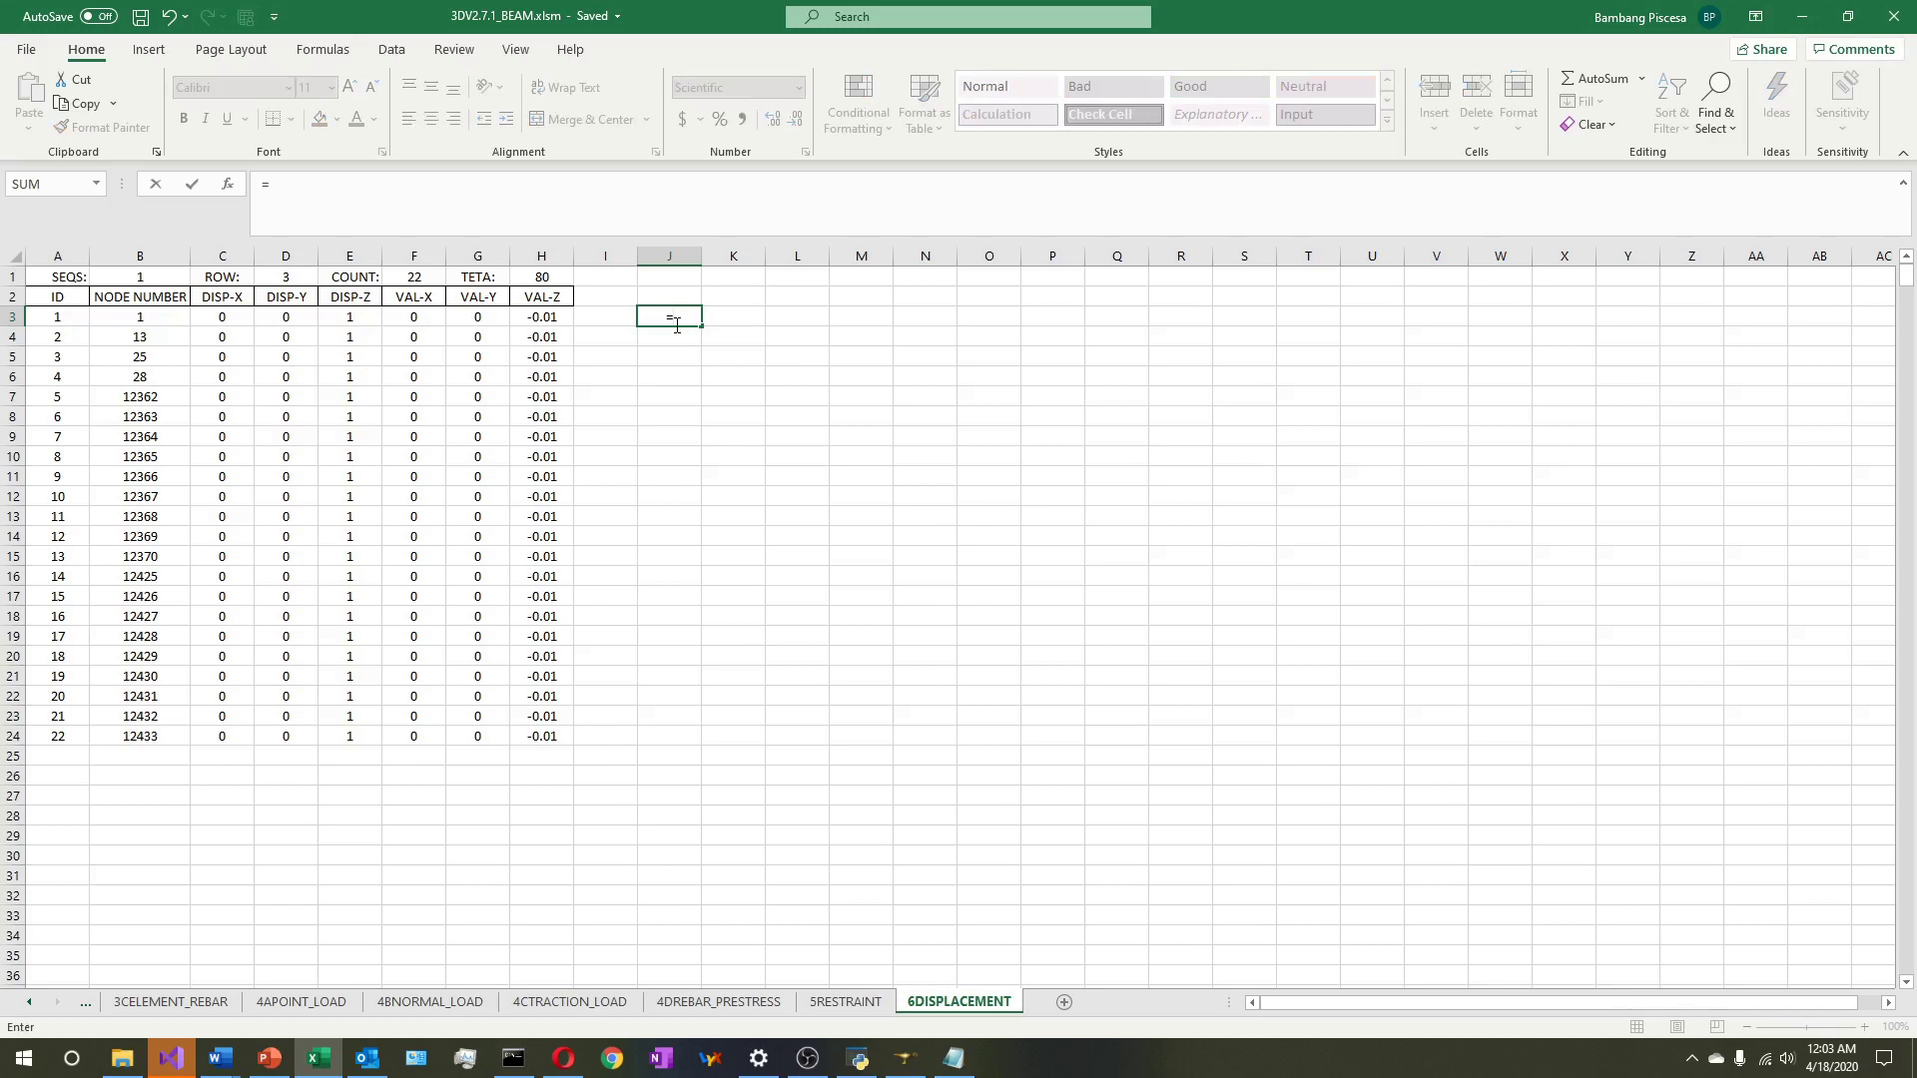
pyautogui.write('20/h3')
pyautogui.press('Return')
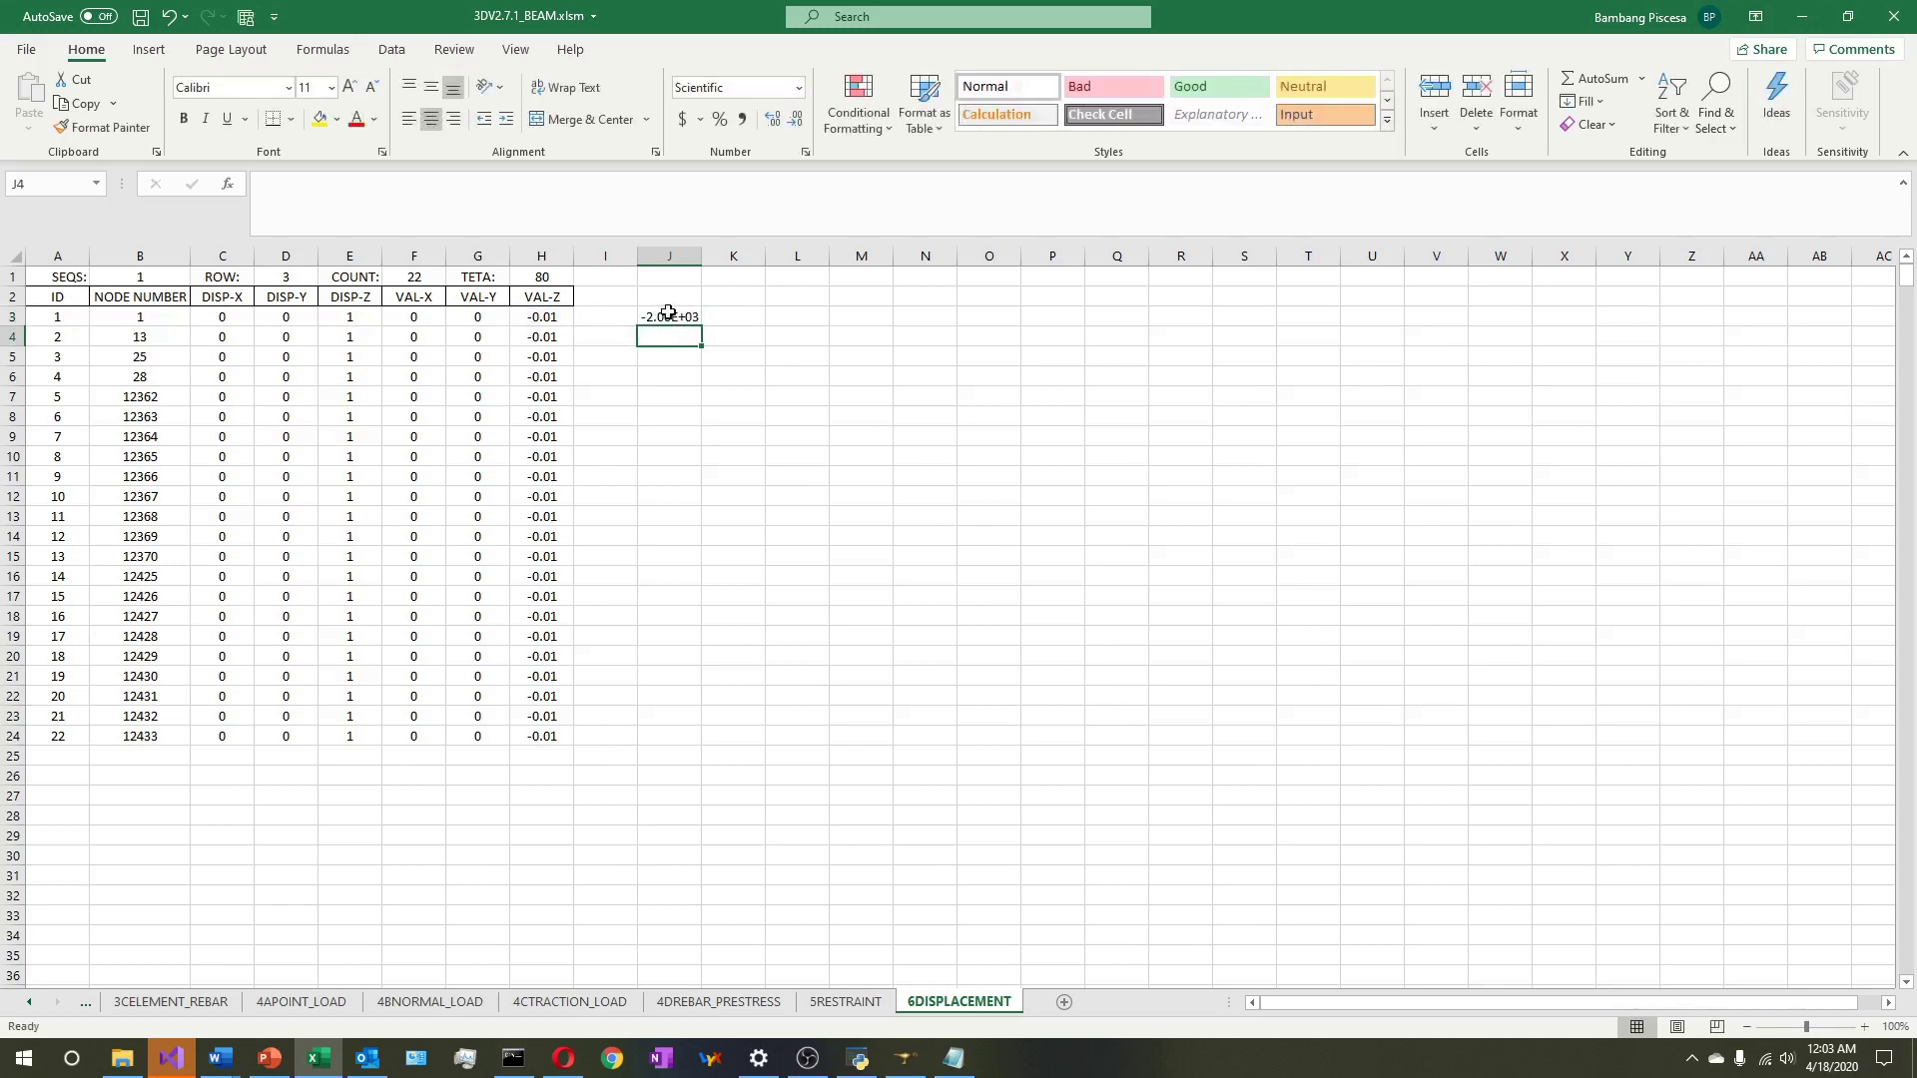
pyautogui.click(668, 315)
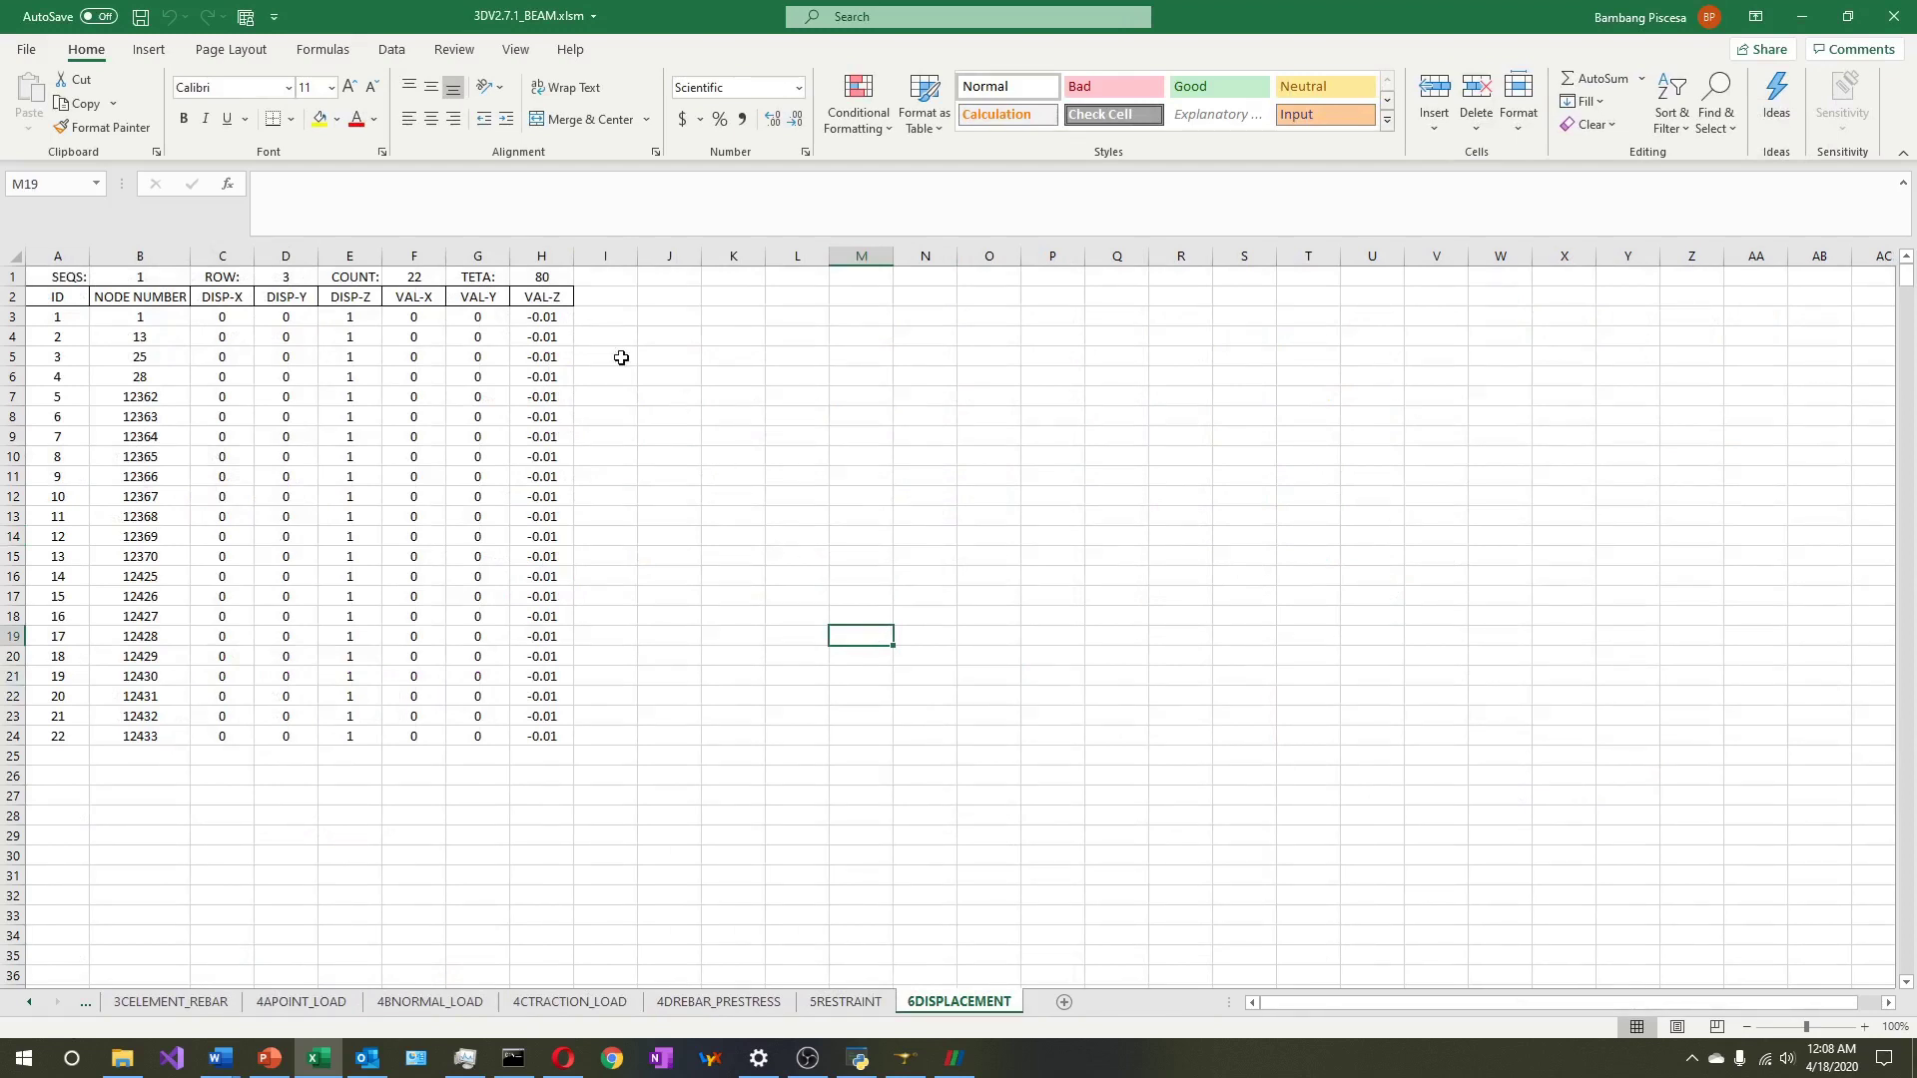
# Set node 1's VAL-Z to -0.001, fill it down to node 12433, and save the workbook
pyautogui.click(555, 320)
pyautogui.click(288, 190)
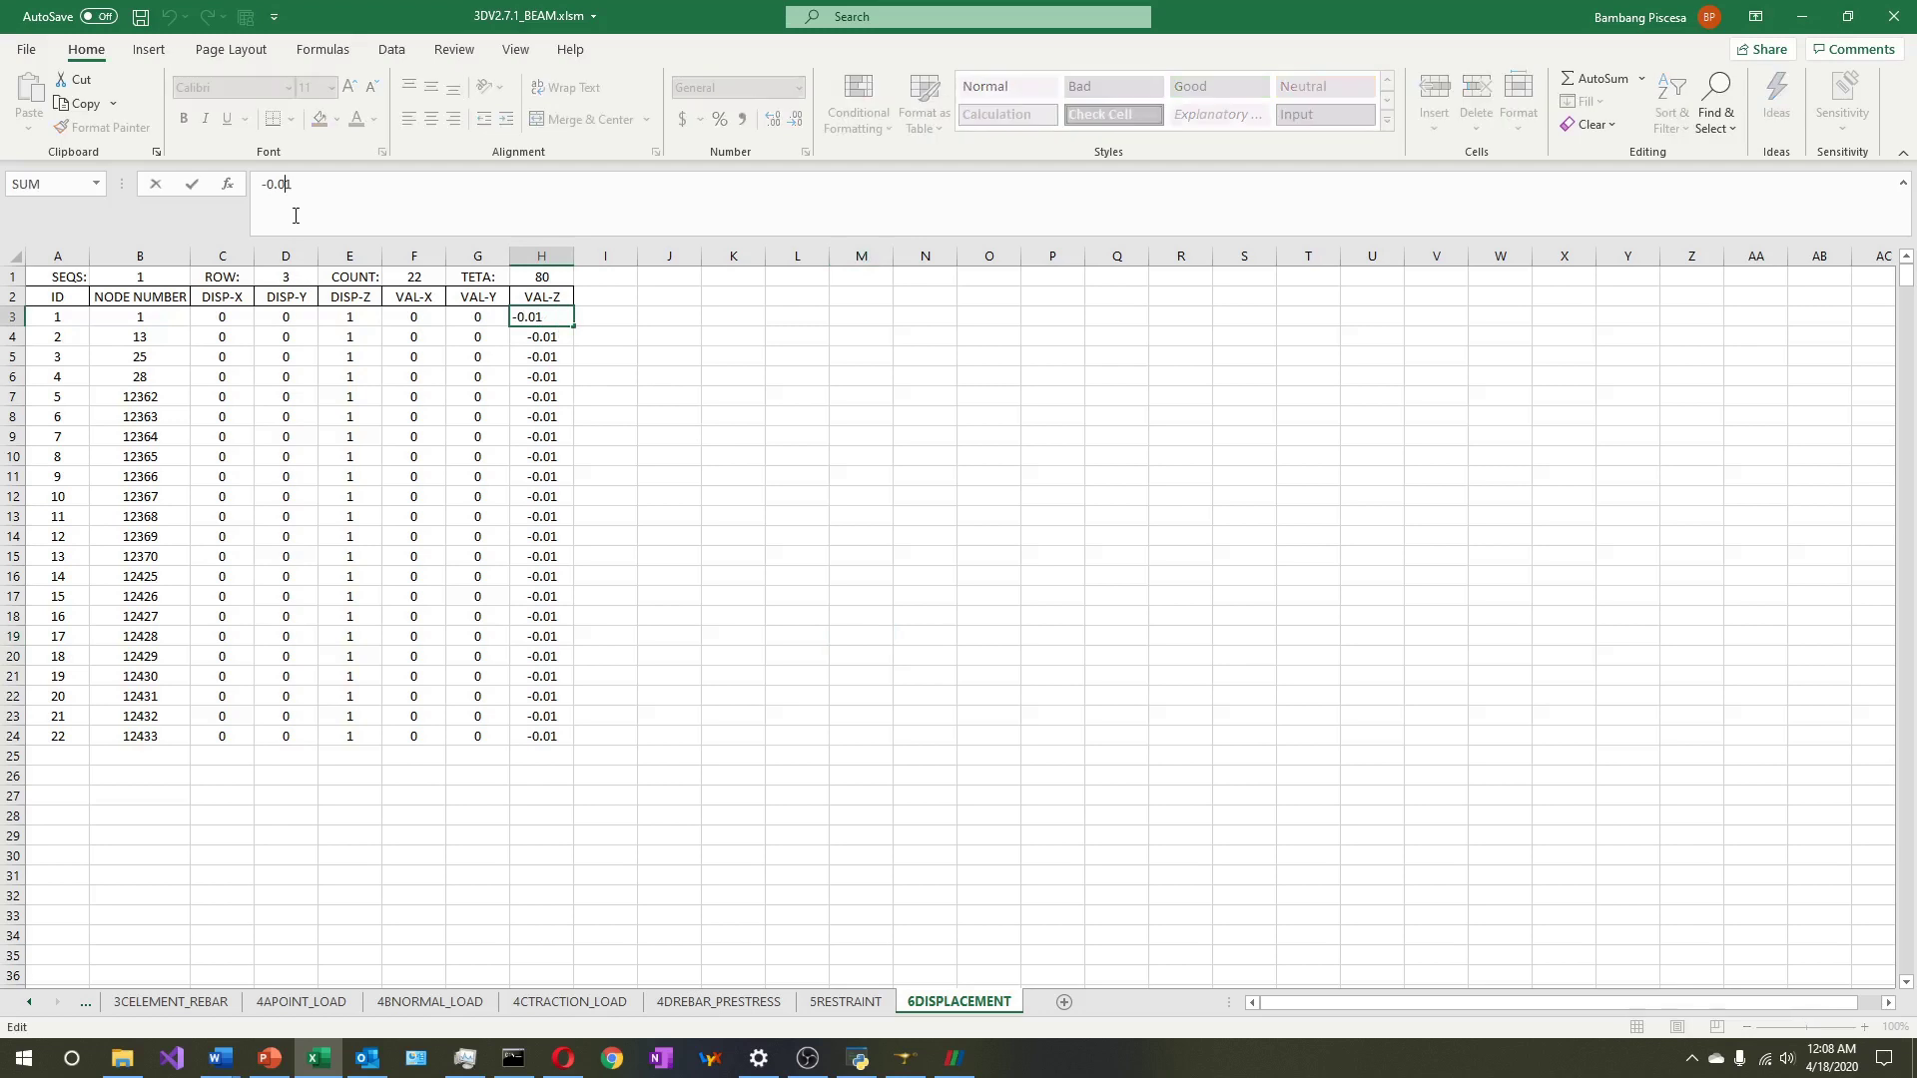
pyautogui.write('0')
pyautogui.press('Return')
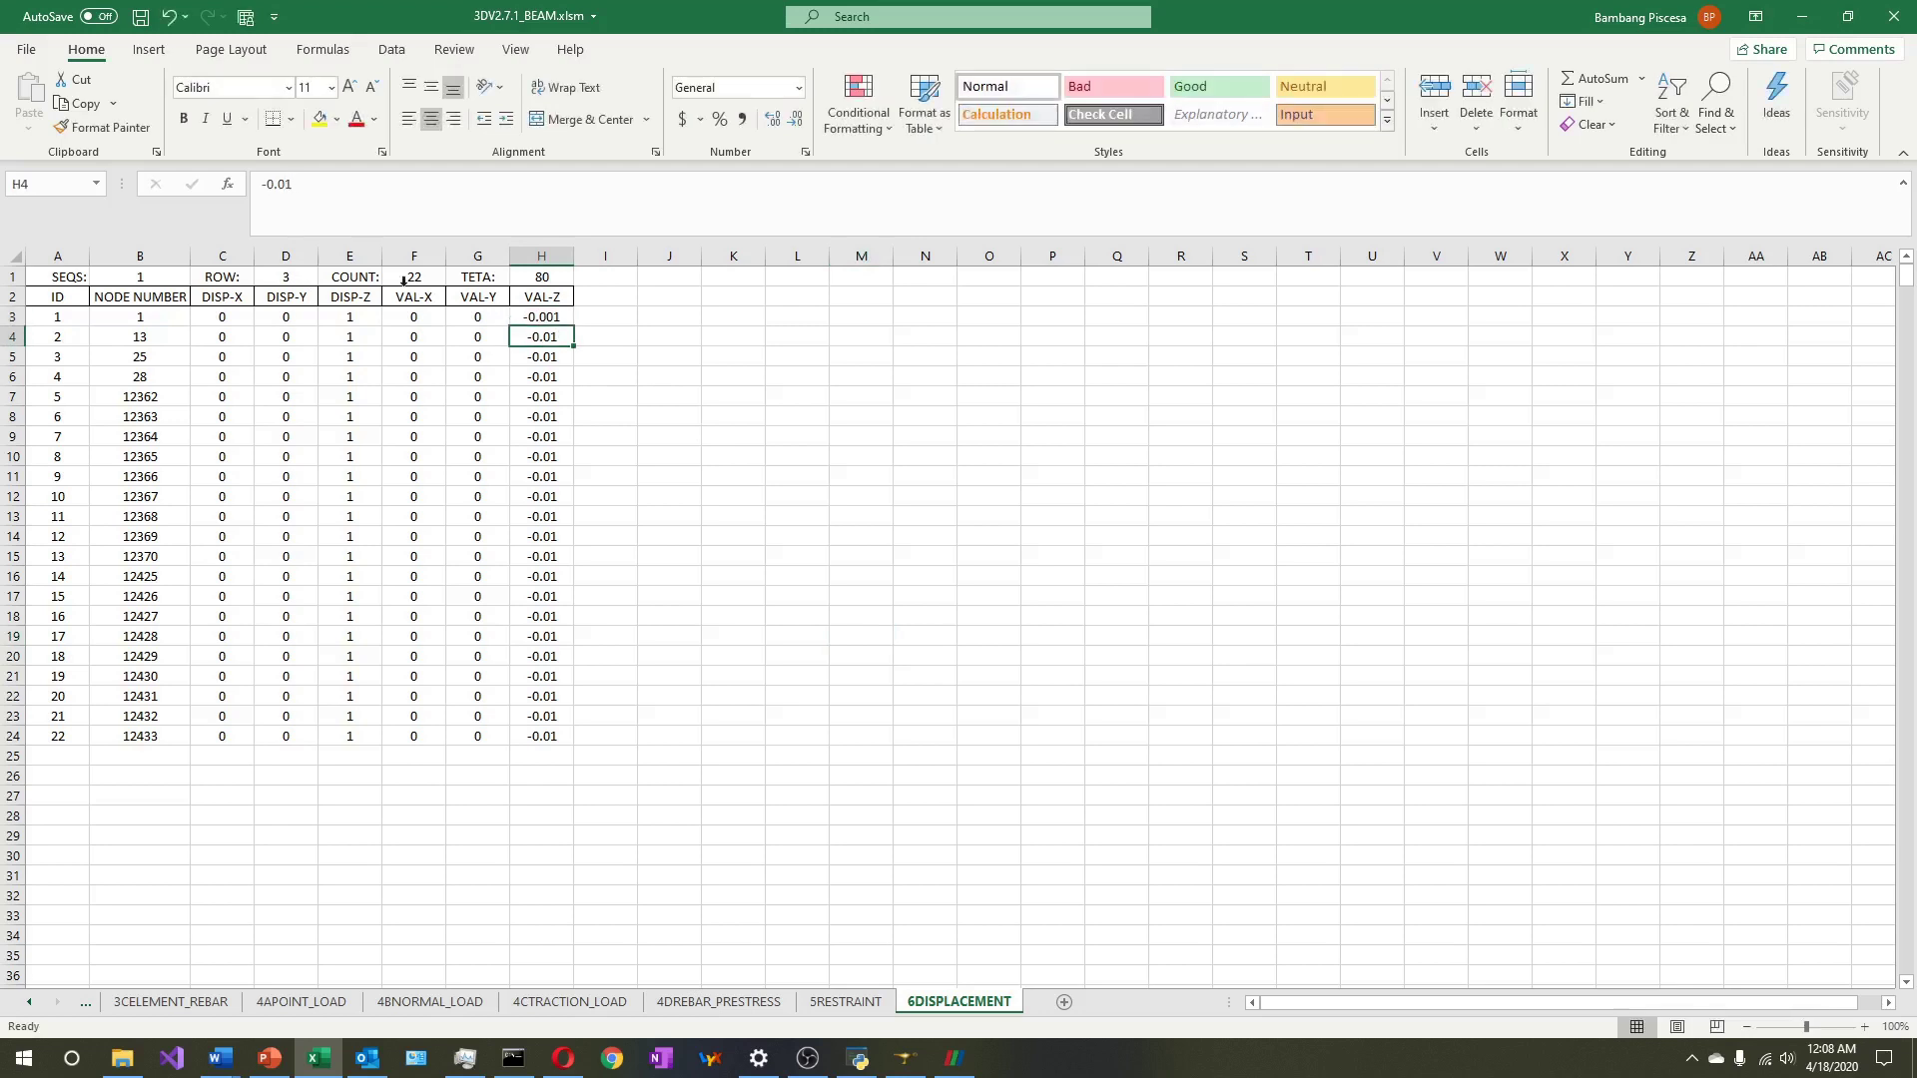
pyautogui.click(551, 320)
pyautogui.doubleClick(574, 326)
pyautogui.click(788, 436)
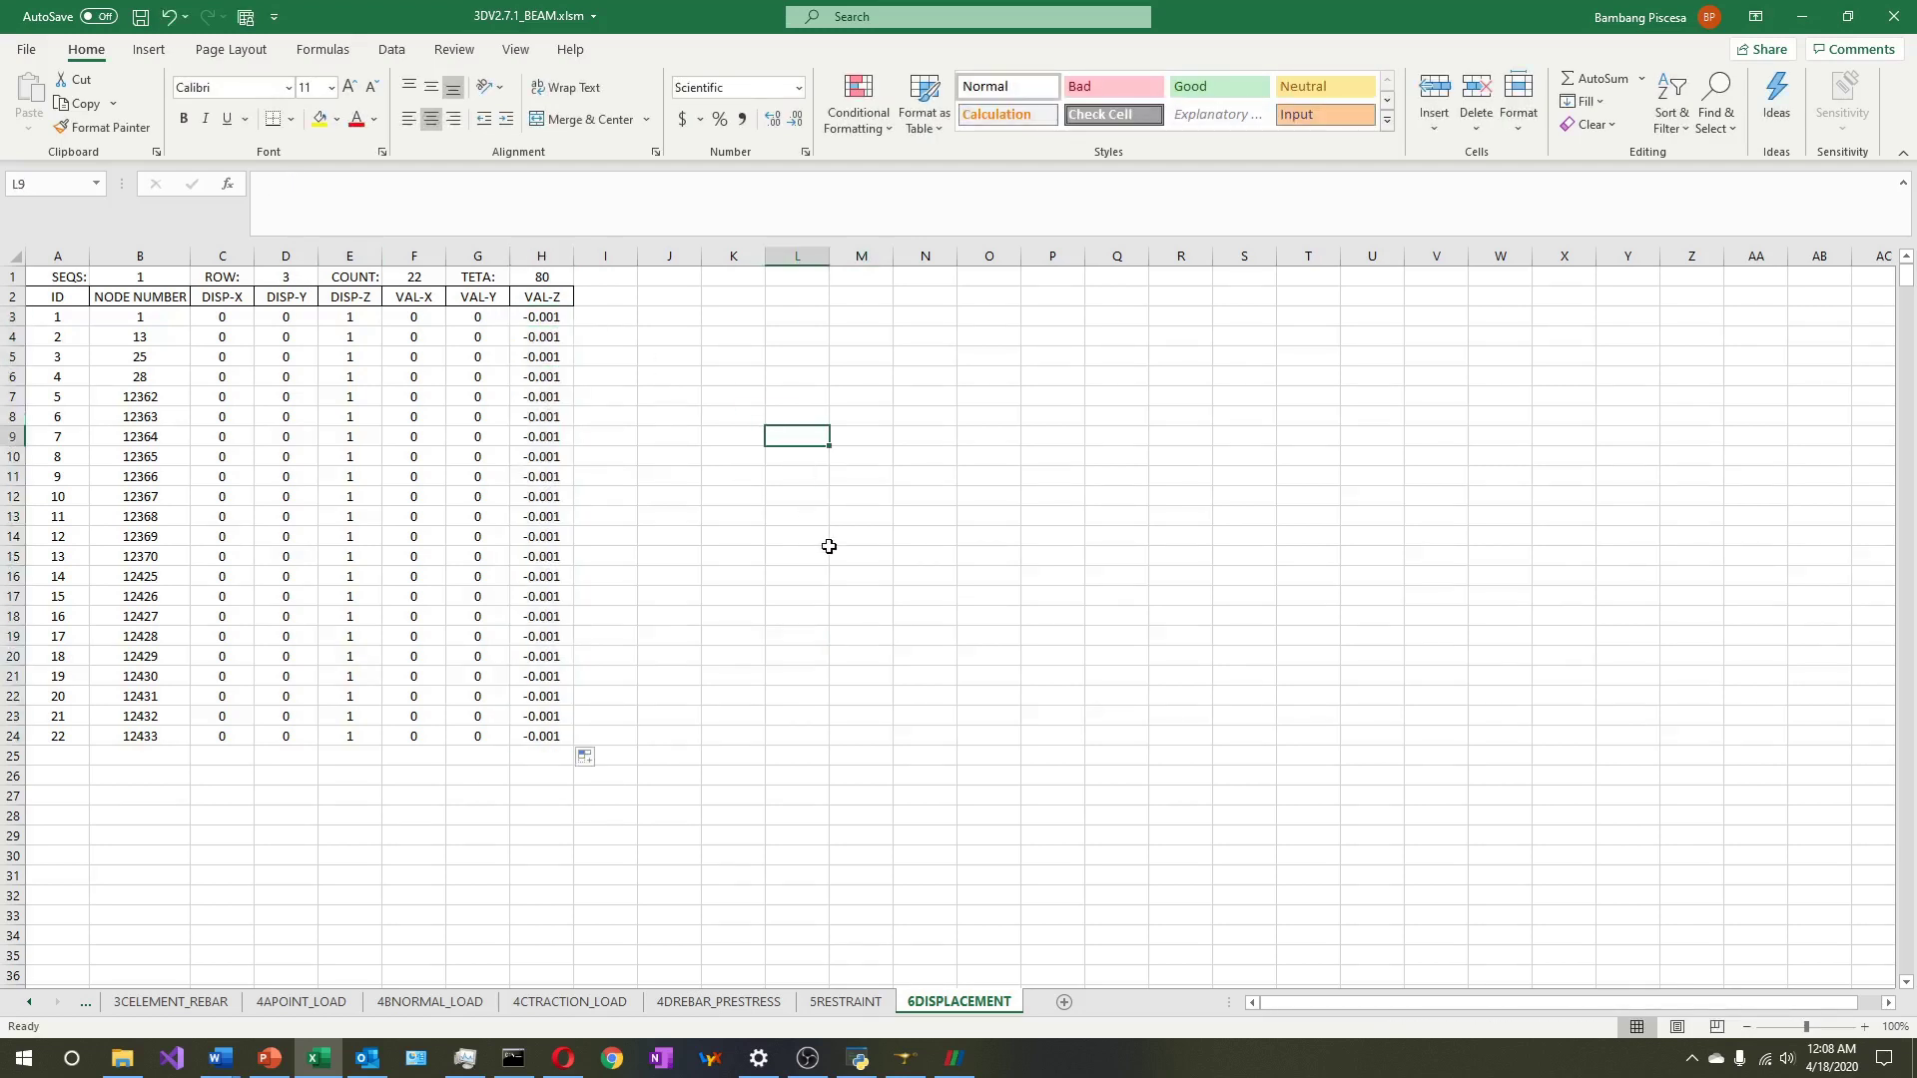
pyautogui.hotkey('ctrl', 's')
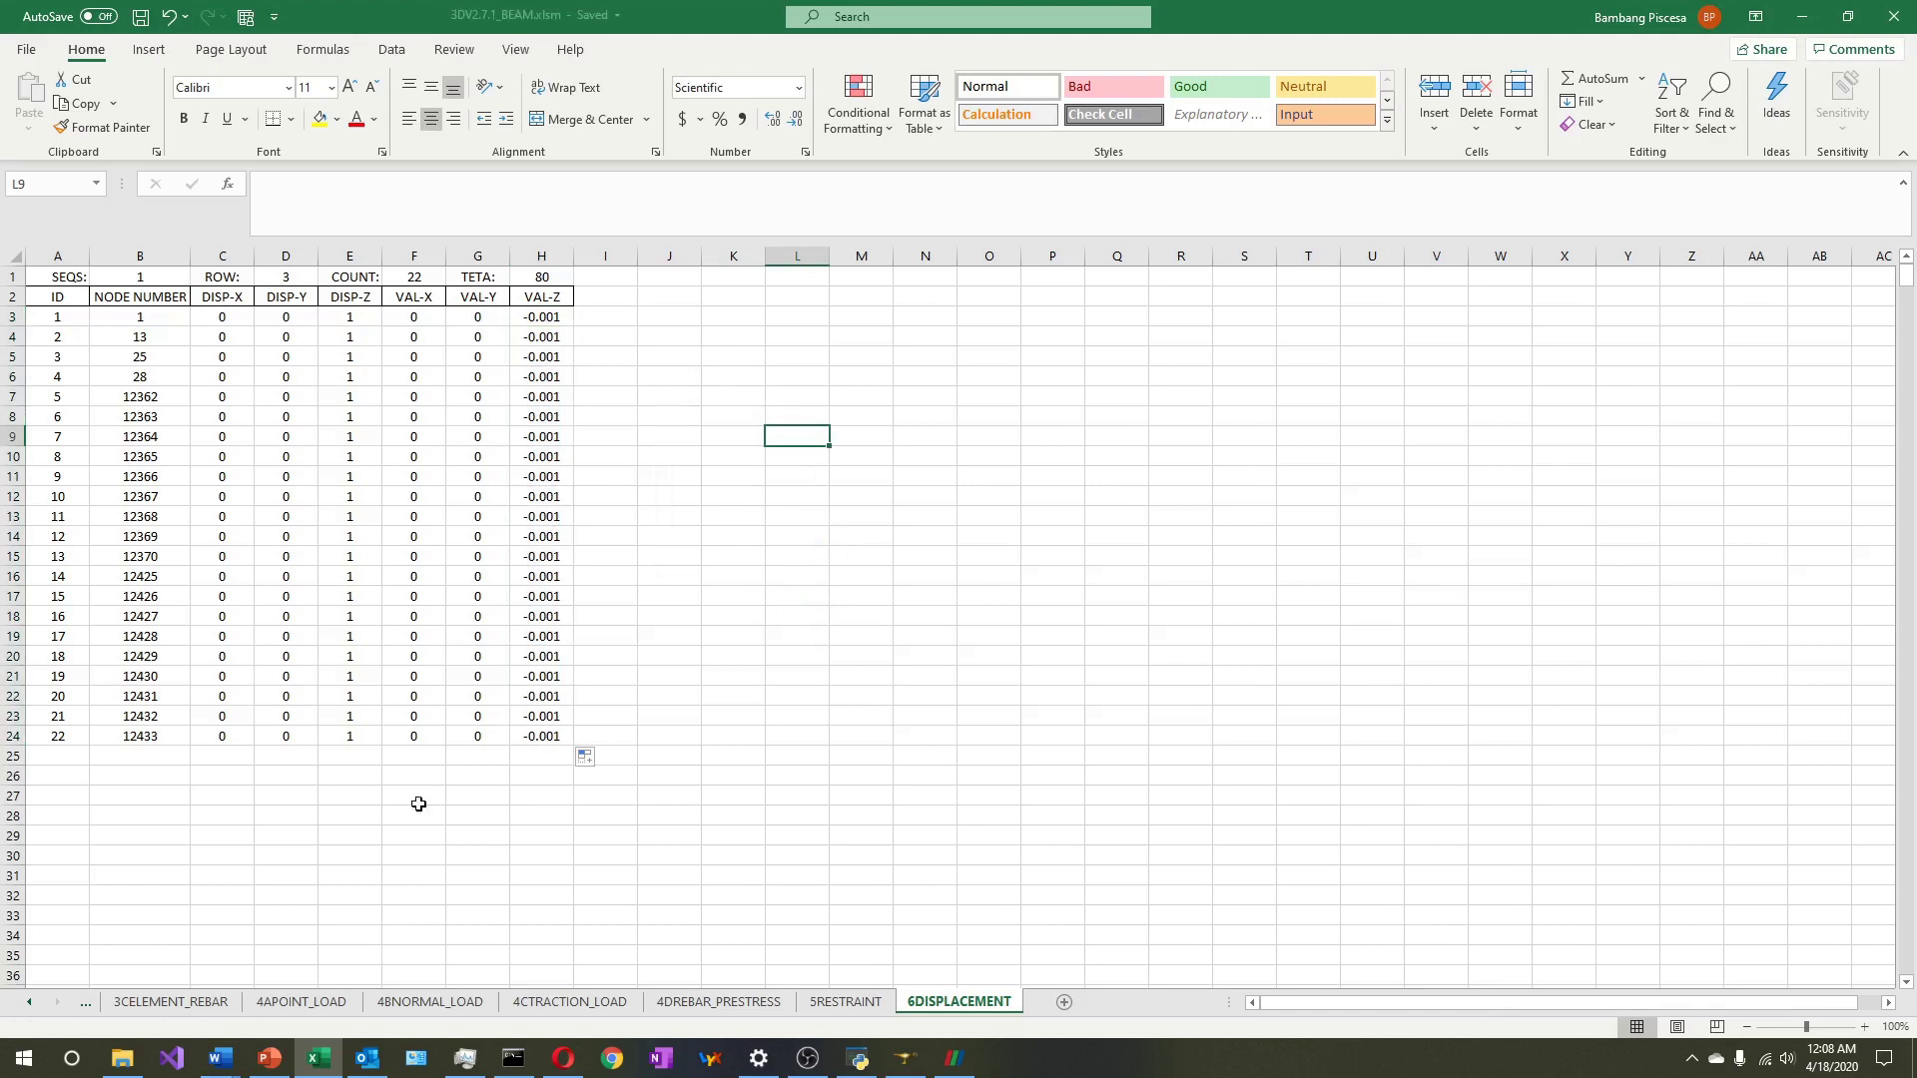
# Return to the beginning of the workbook's sheets and open the 1ASUMMARY sheet
pyautogui.click(30, 1004)
pyautogui.click(30, 1003)
pyautogui.click(30, 1004)
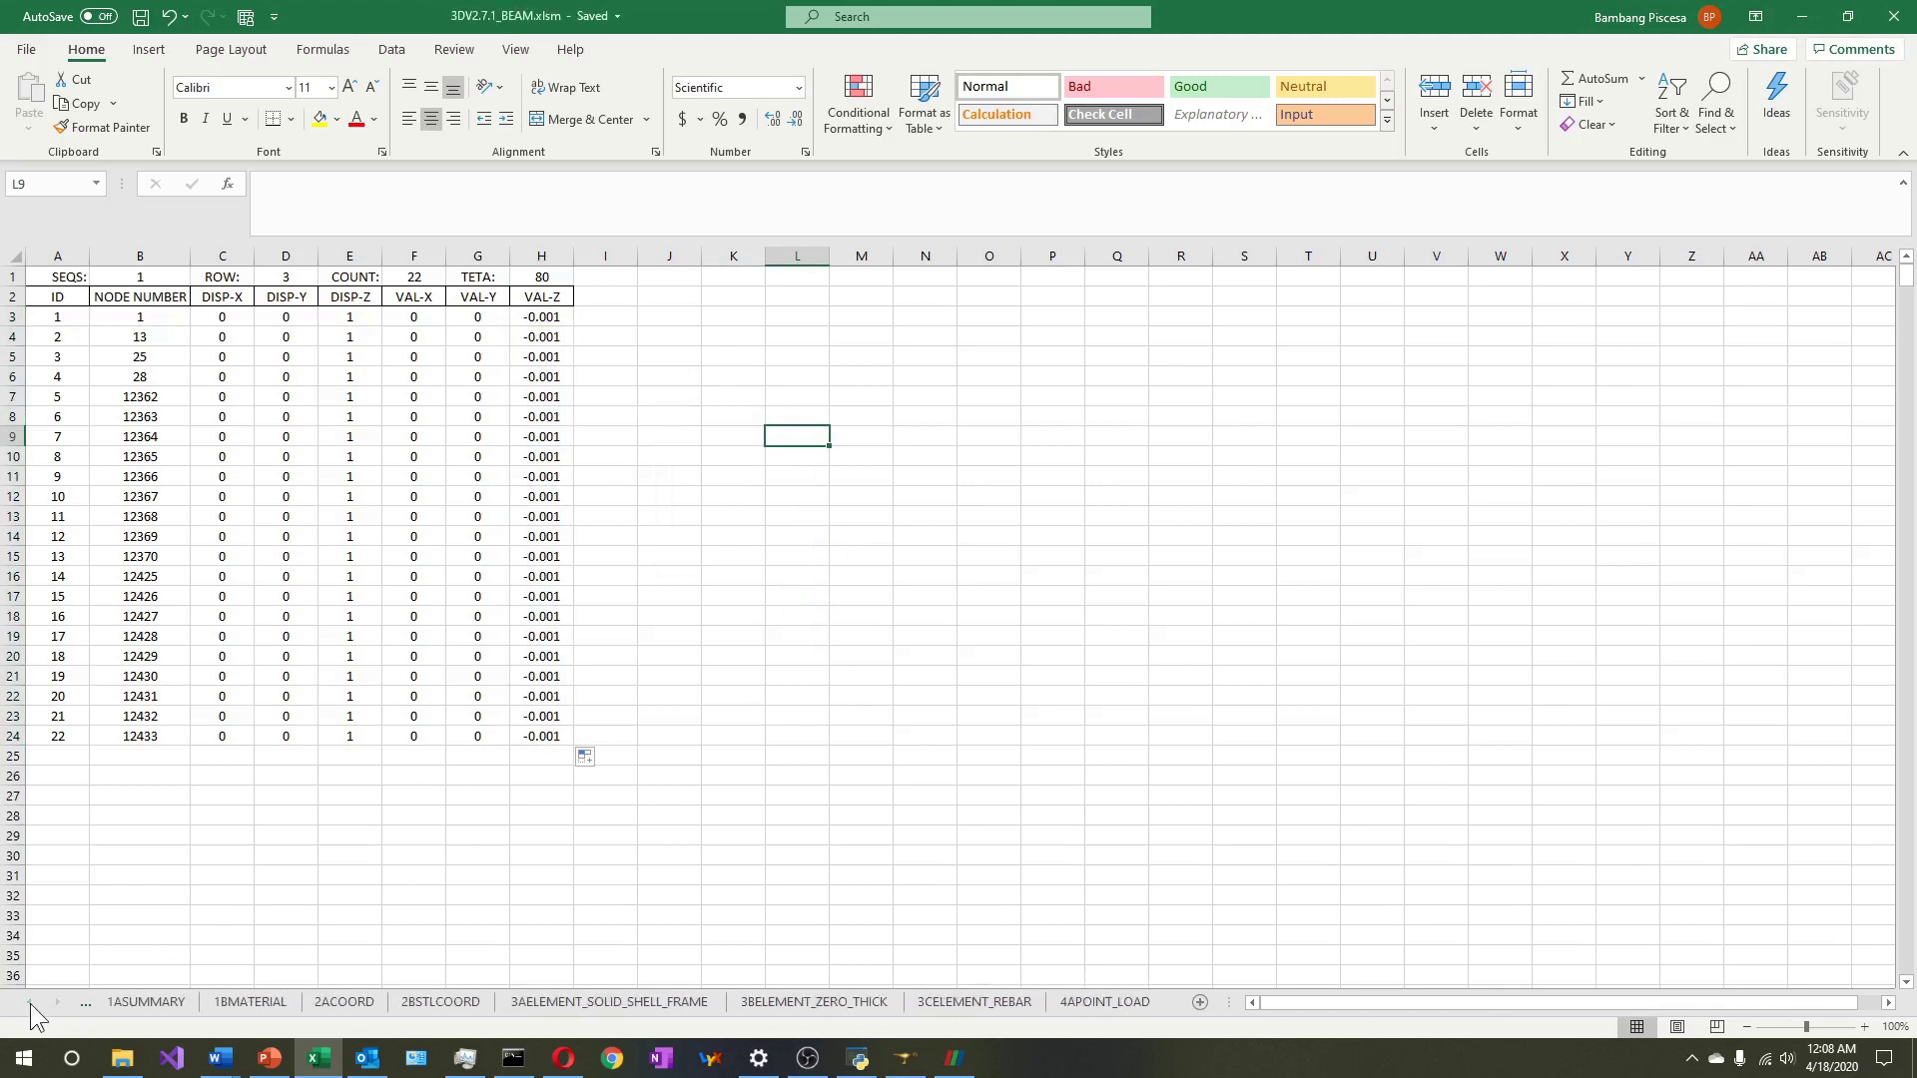
pyautogui.click(30, 1003)
pyautogui.click(155, 1002)
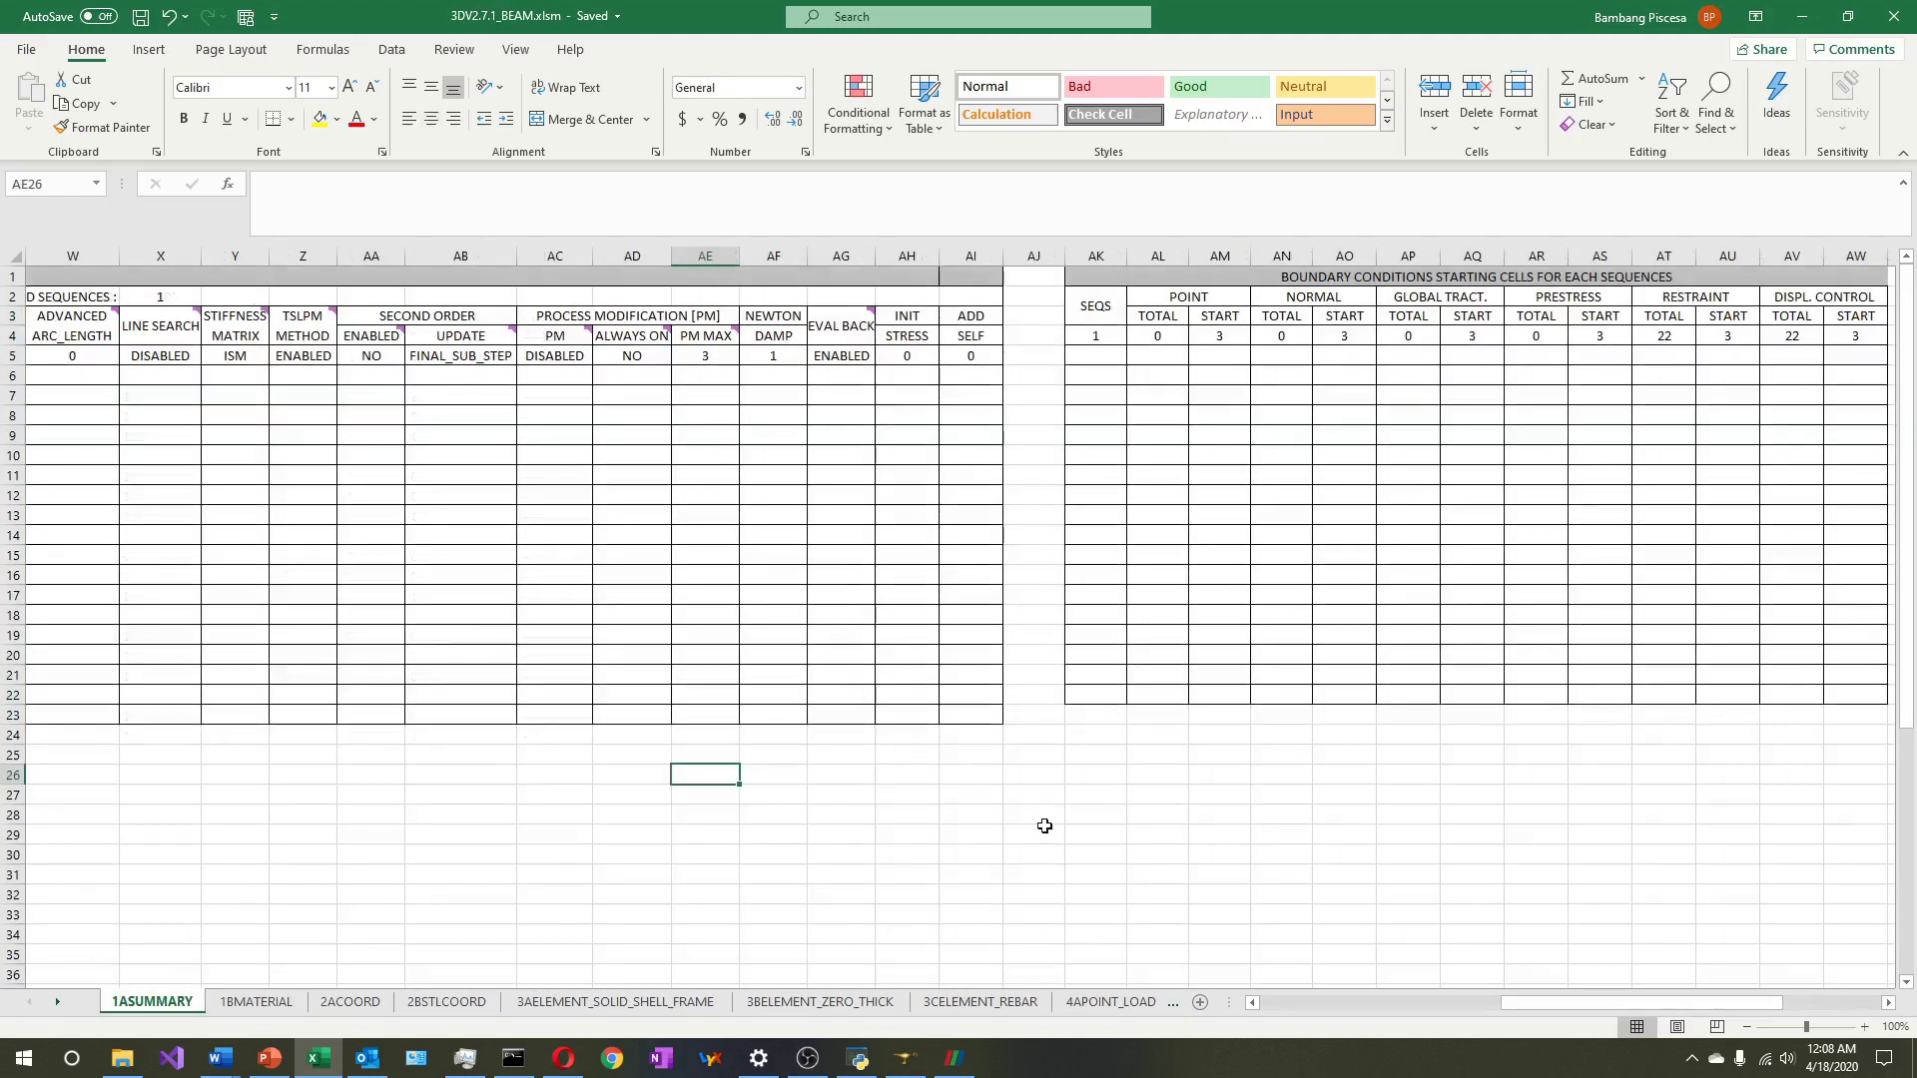
# Set the number of increments for load sequence 1 to 2000 and save the workbook
pyautogui.moveTo(1517, 1002); pyautogui.dragTo(1373, 1002)
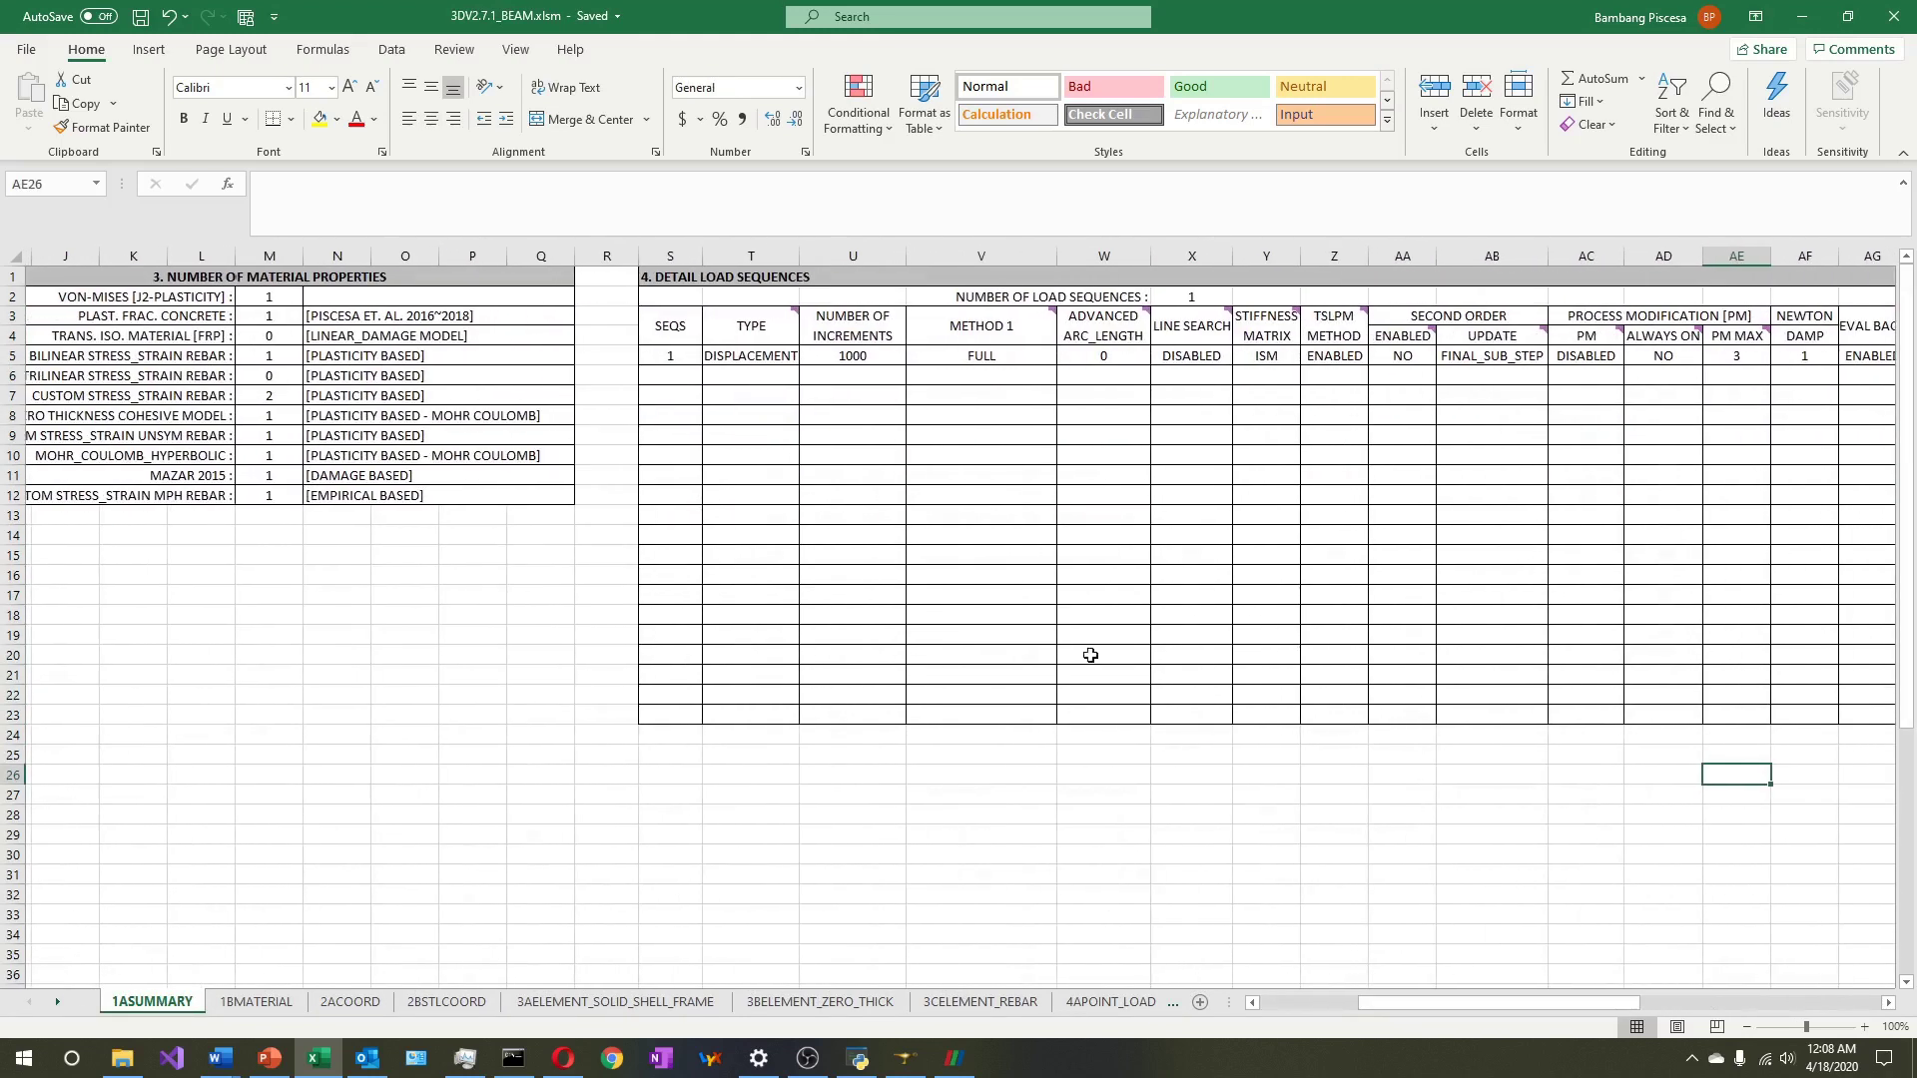
pyautogui.click(959, 513)
pyautogui.click(870, 376)
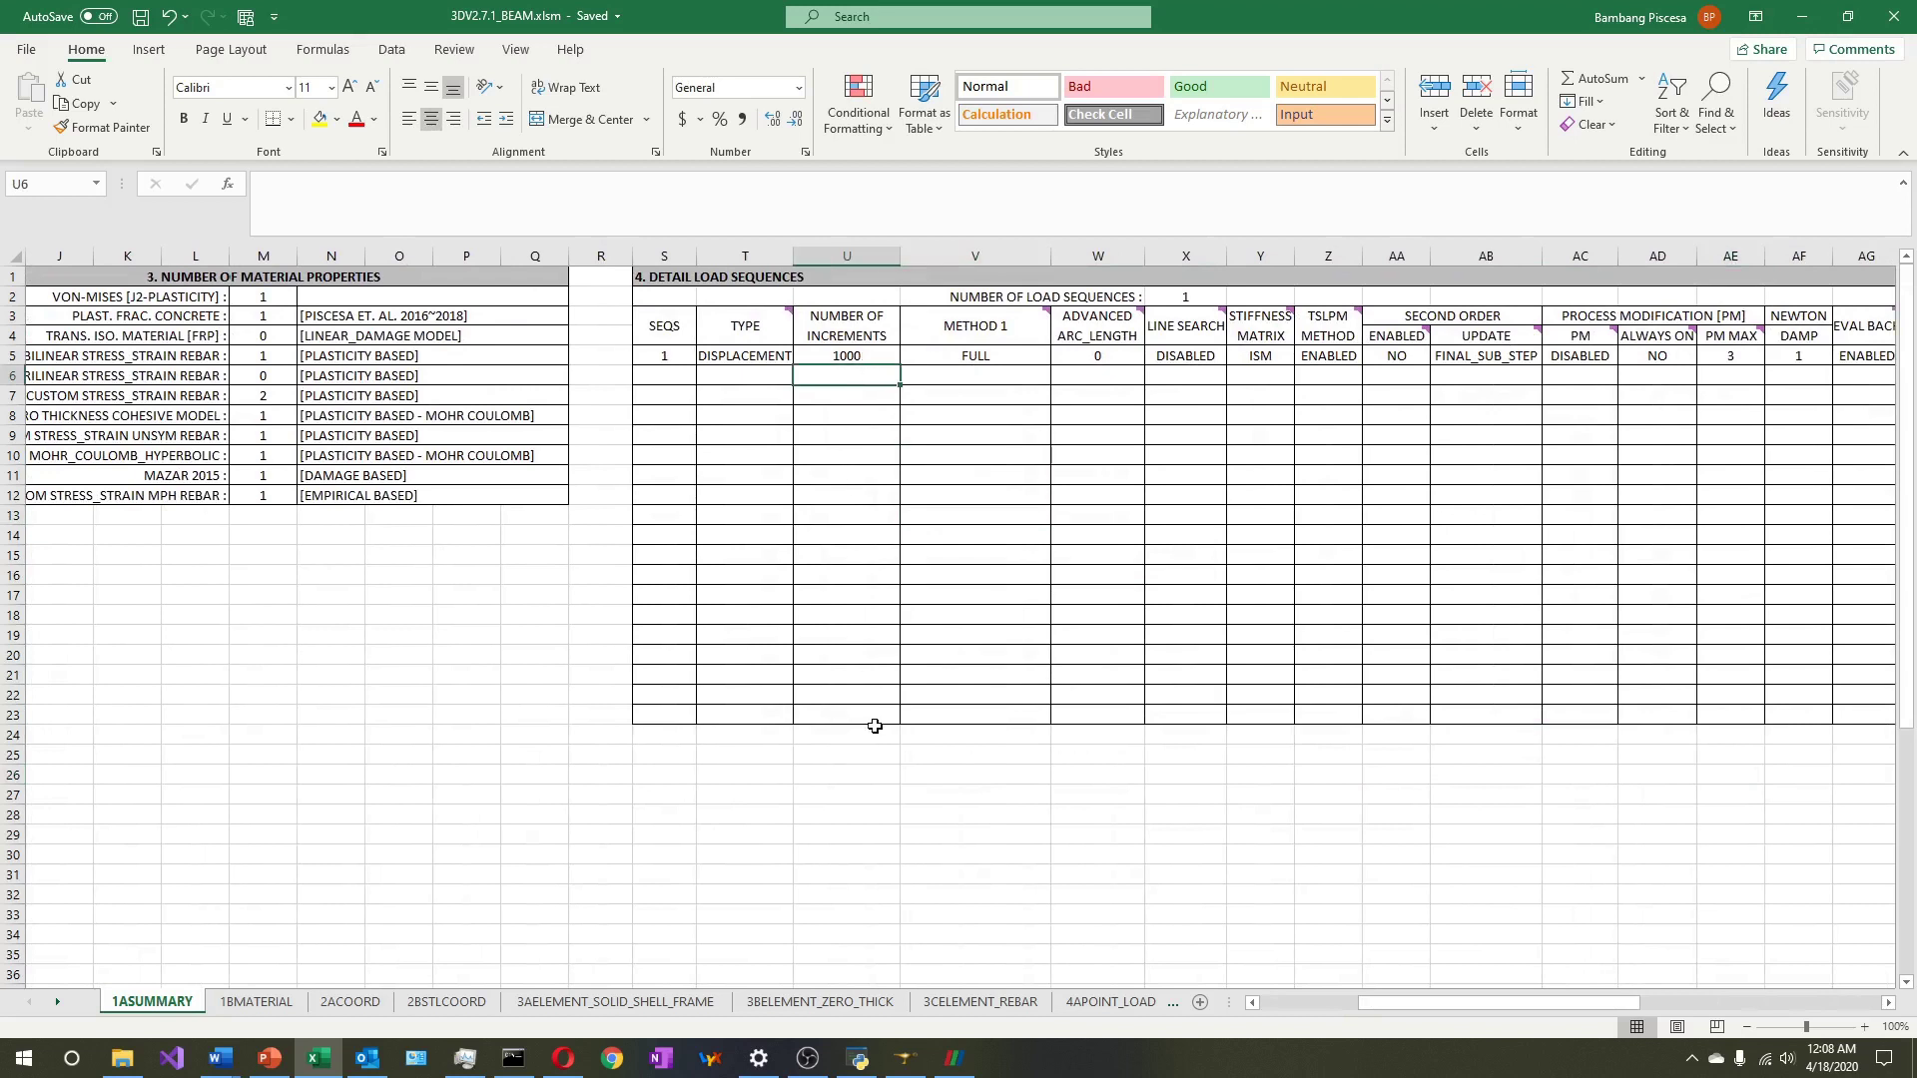
pyautogui.click(859, 357)
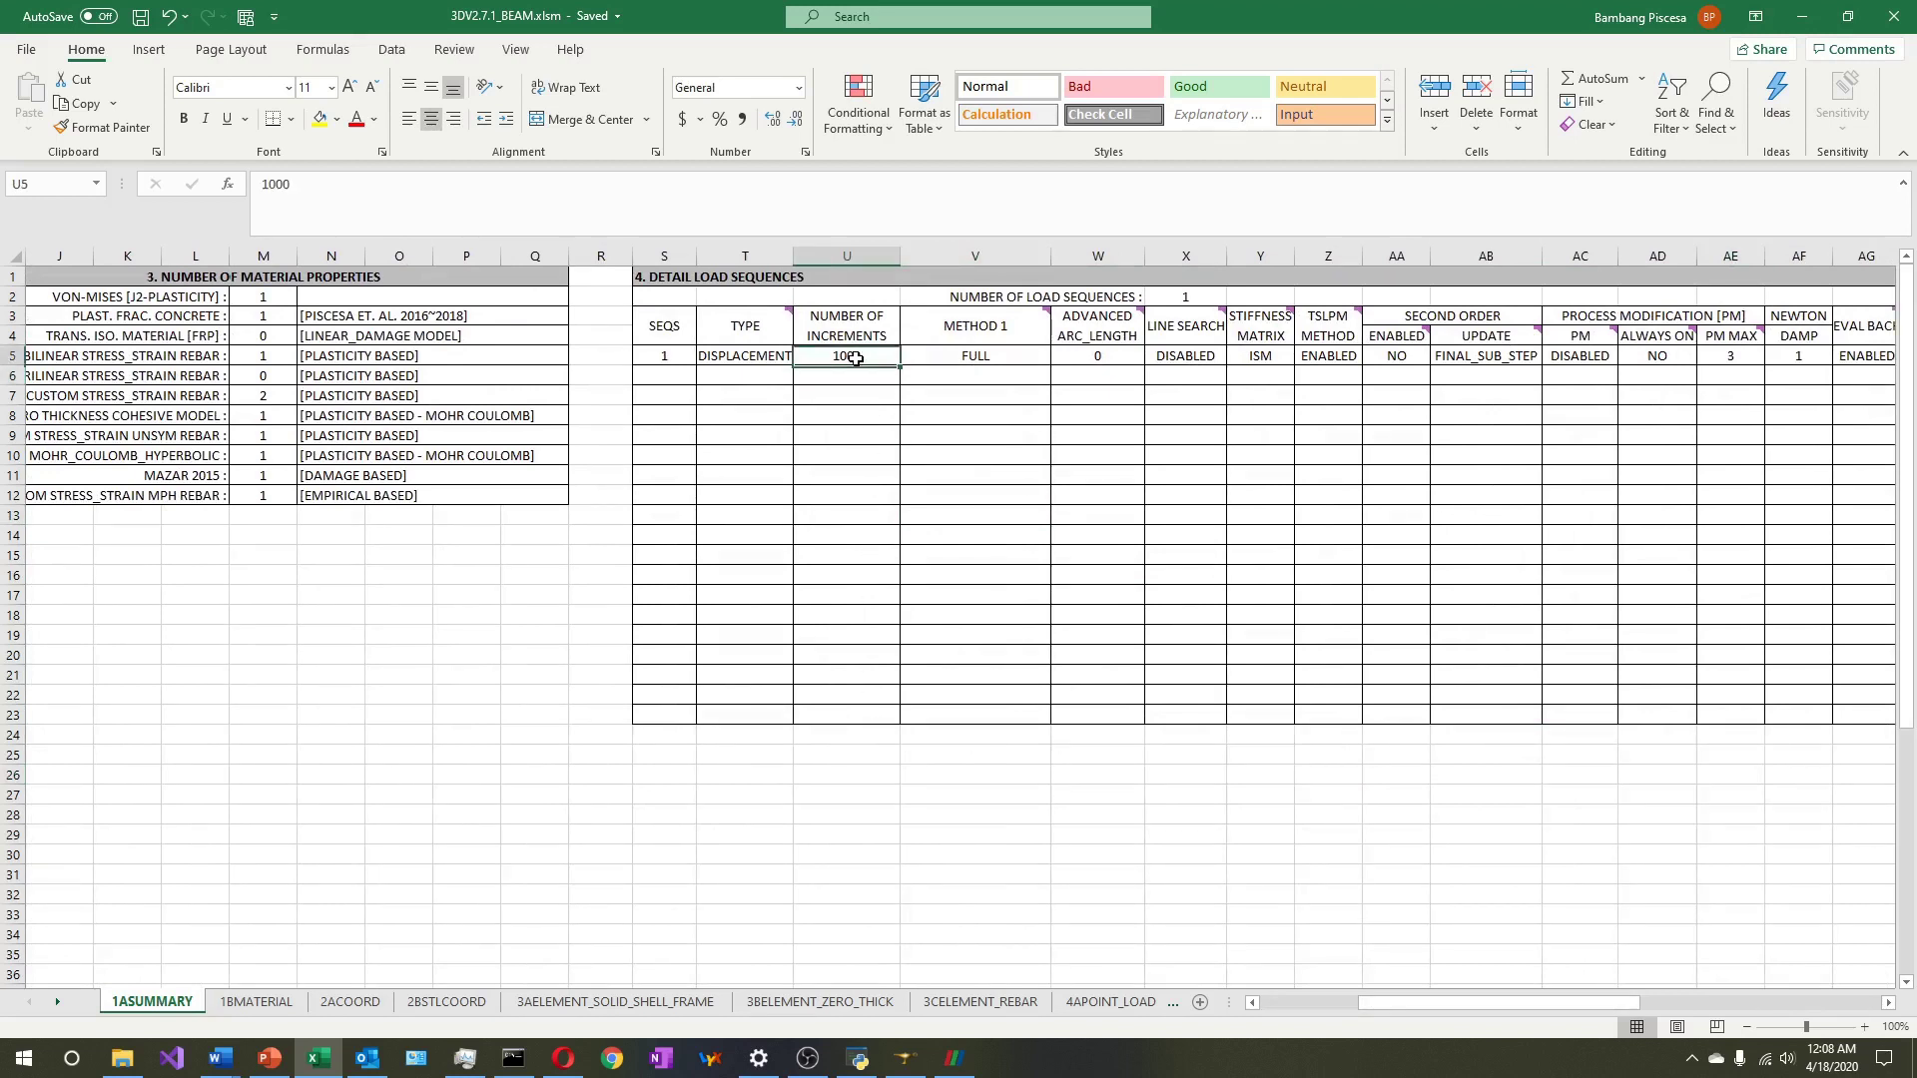
pyautogui.write('200')
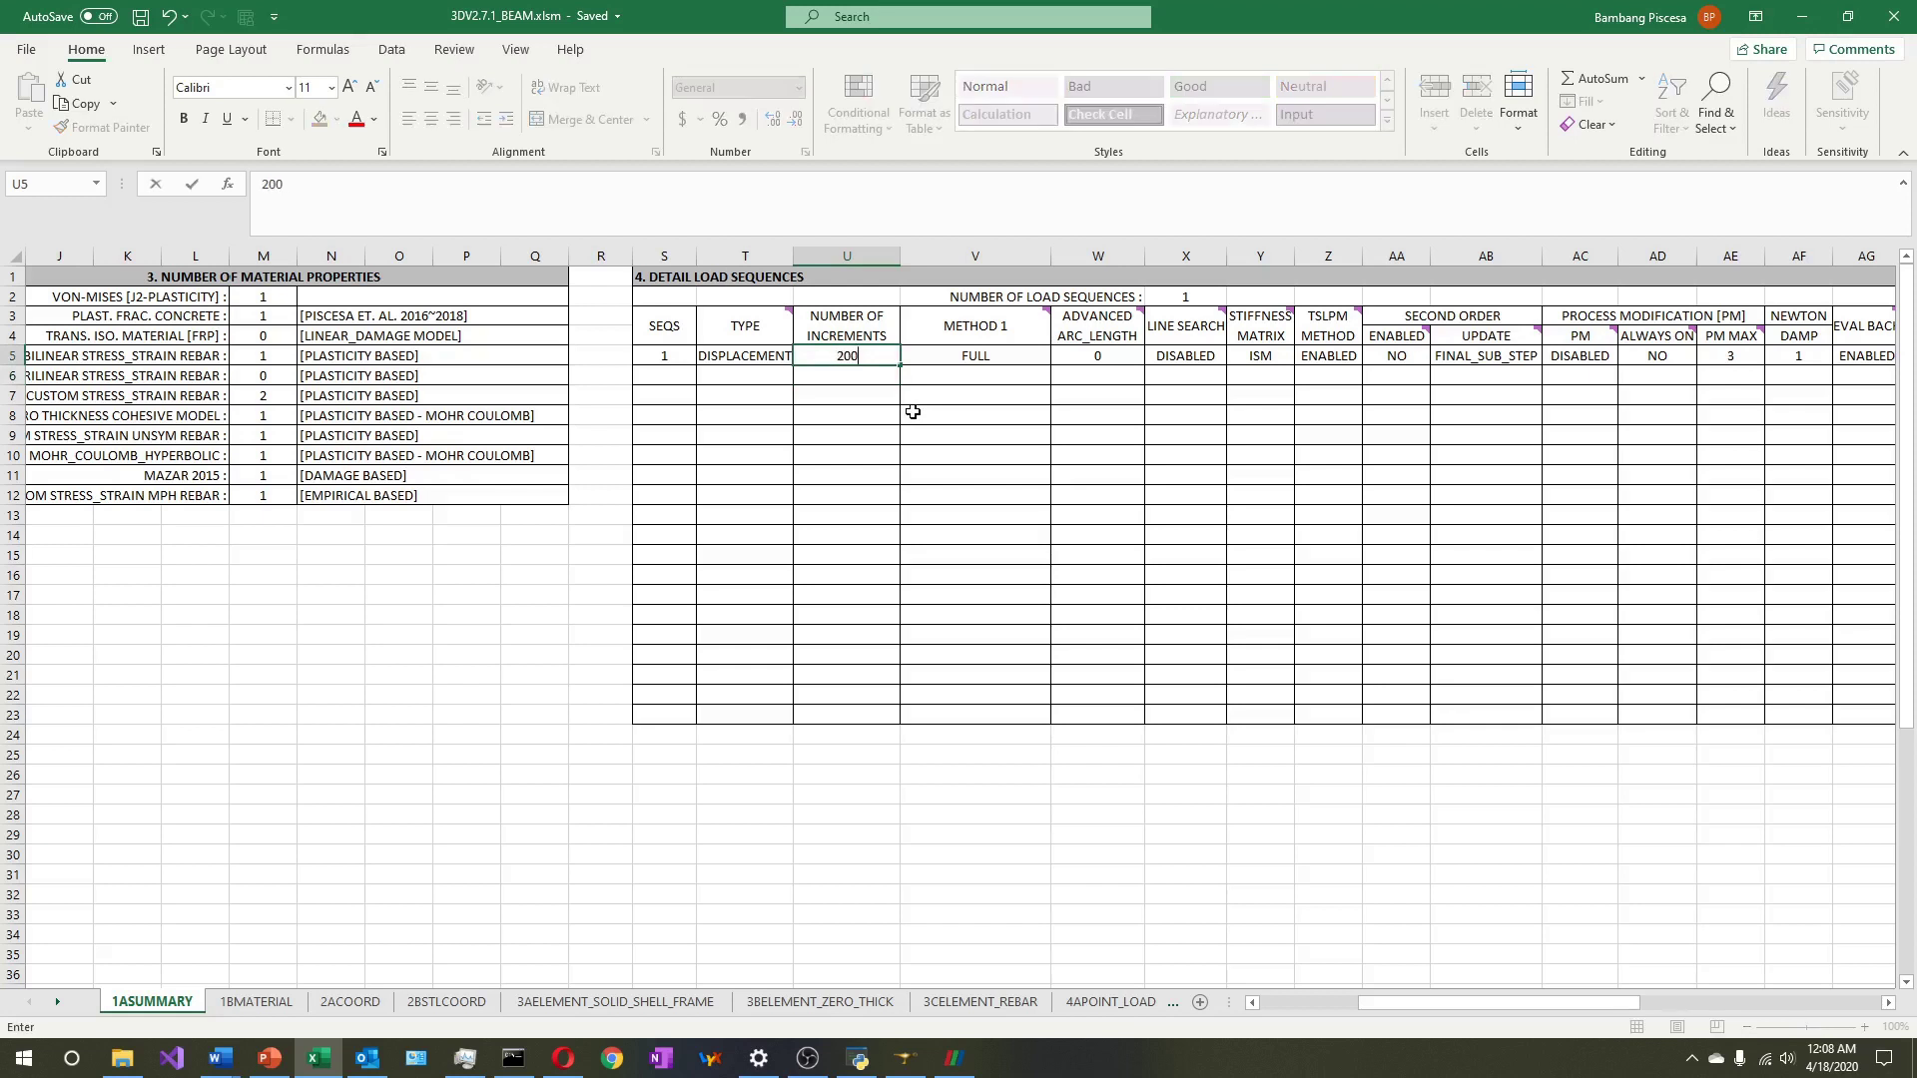
pyautogui.press('Return')
pyautogui.hotkey('ctrl', 's')
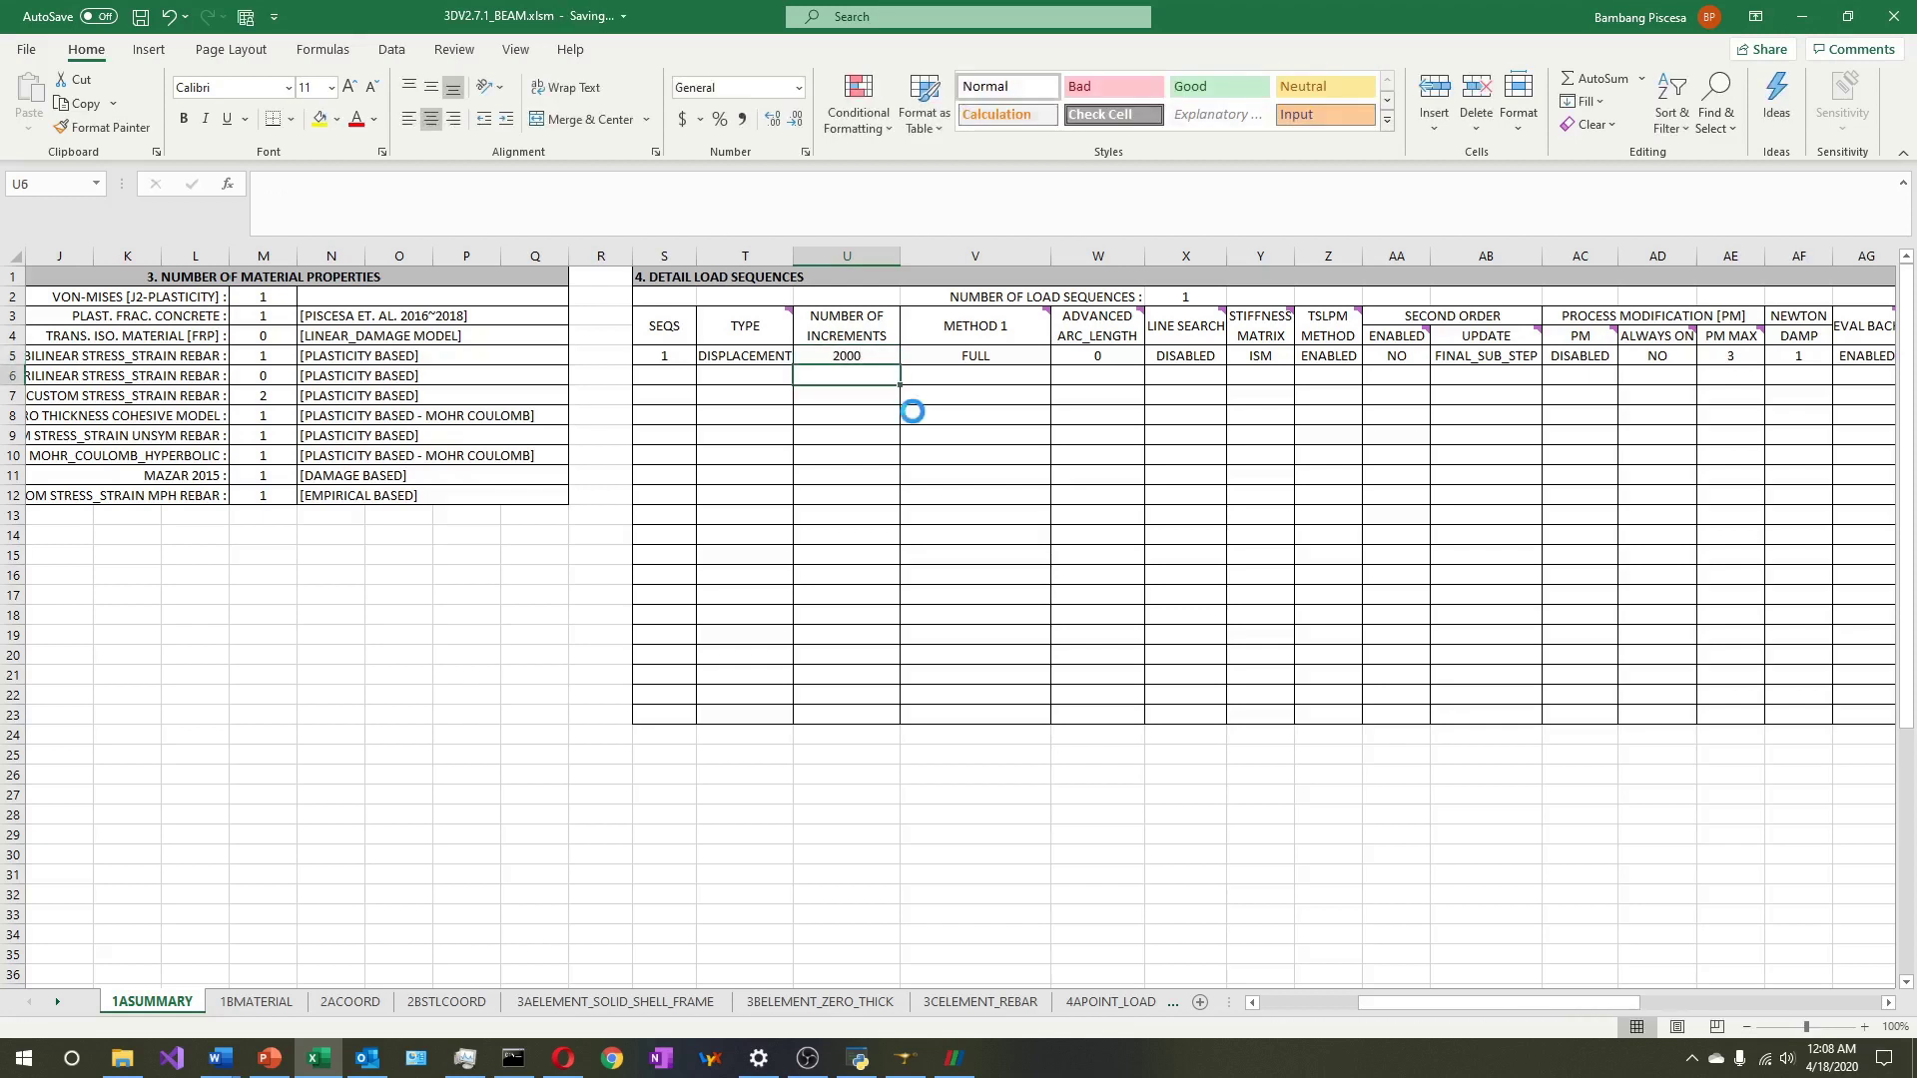
# On the 6DISPLACEMENT sheet, set node 1's VAL-Z to -0.0025, fill it down to node 12433, and save the workbook
pyautogui.click(58, 1001)
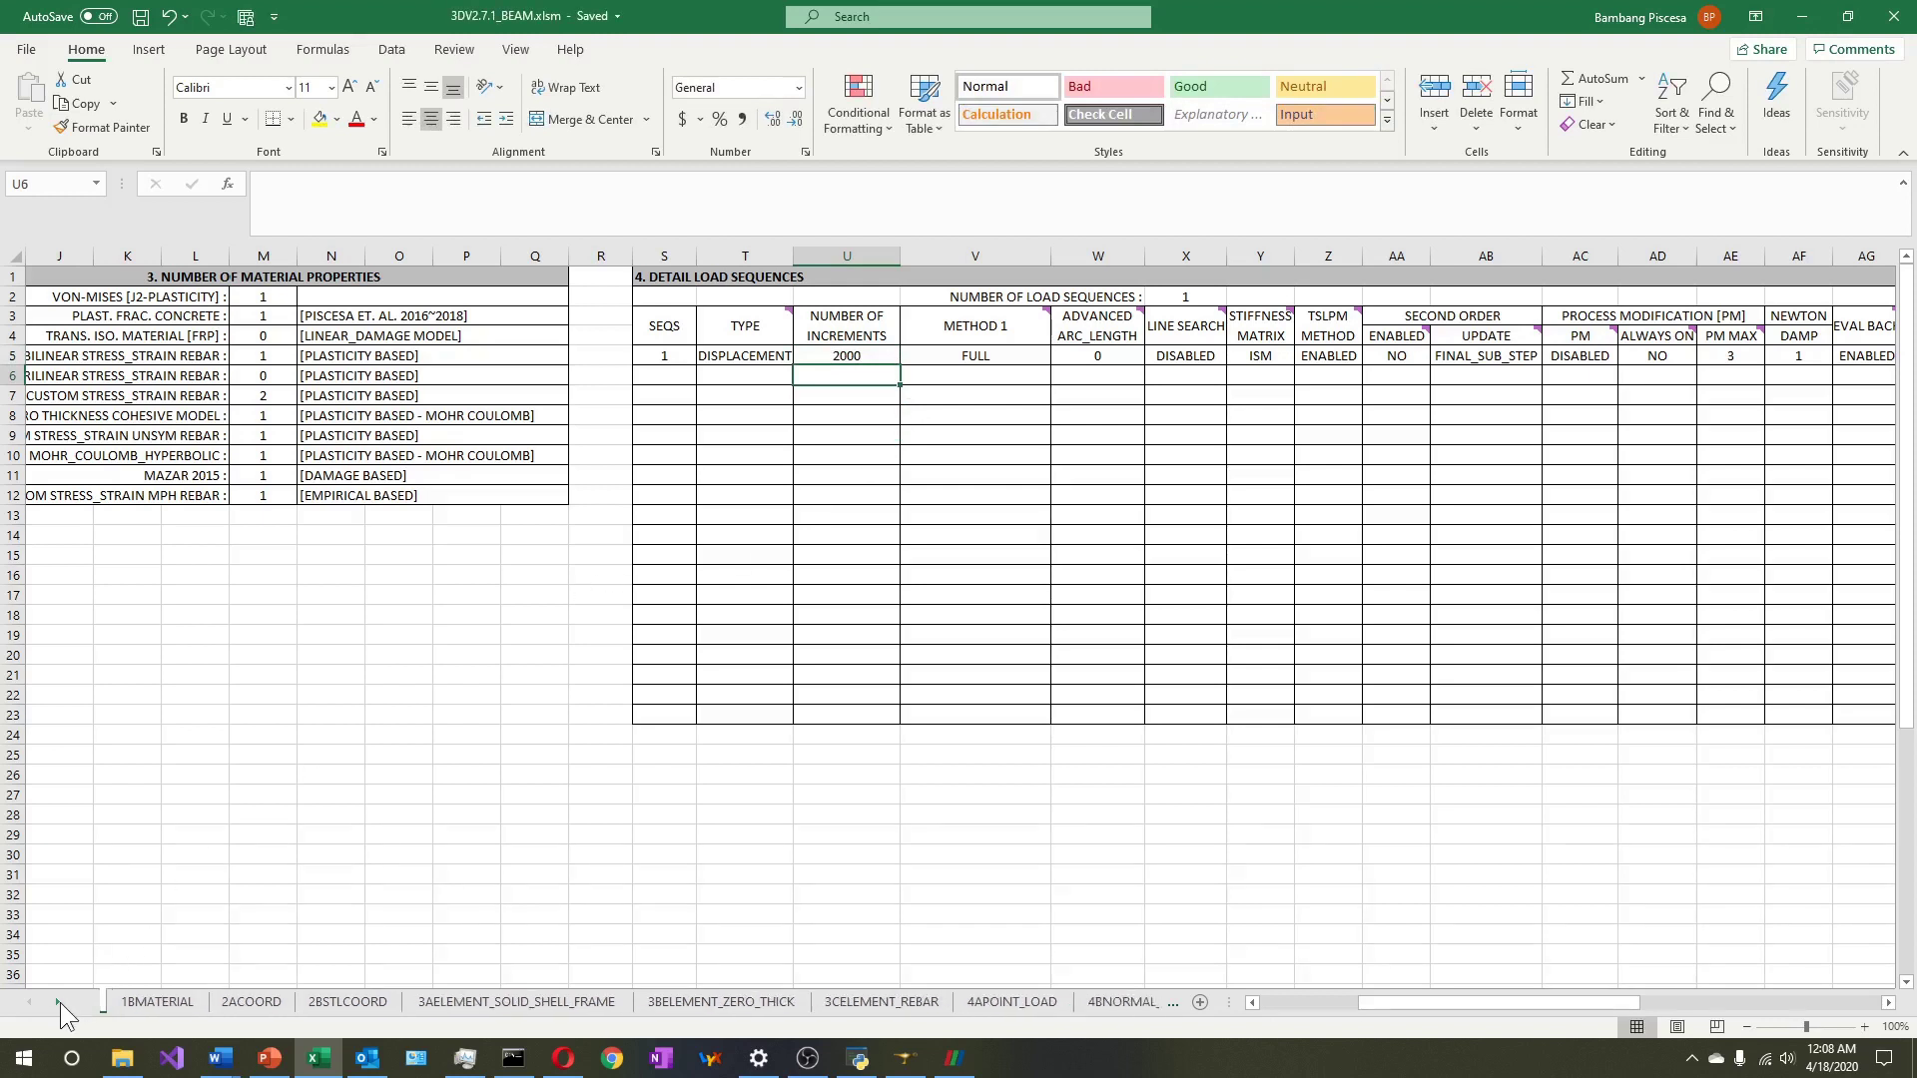
pyautogui.click(60, 1002)
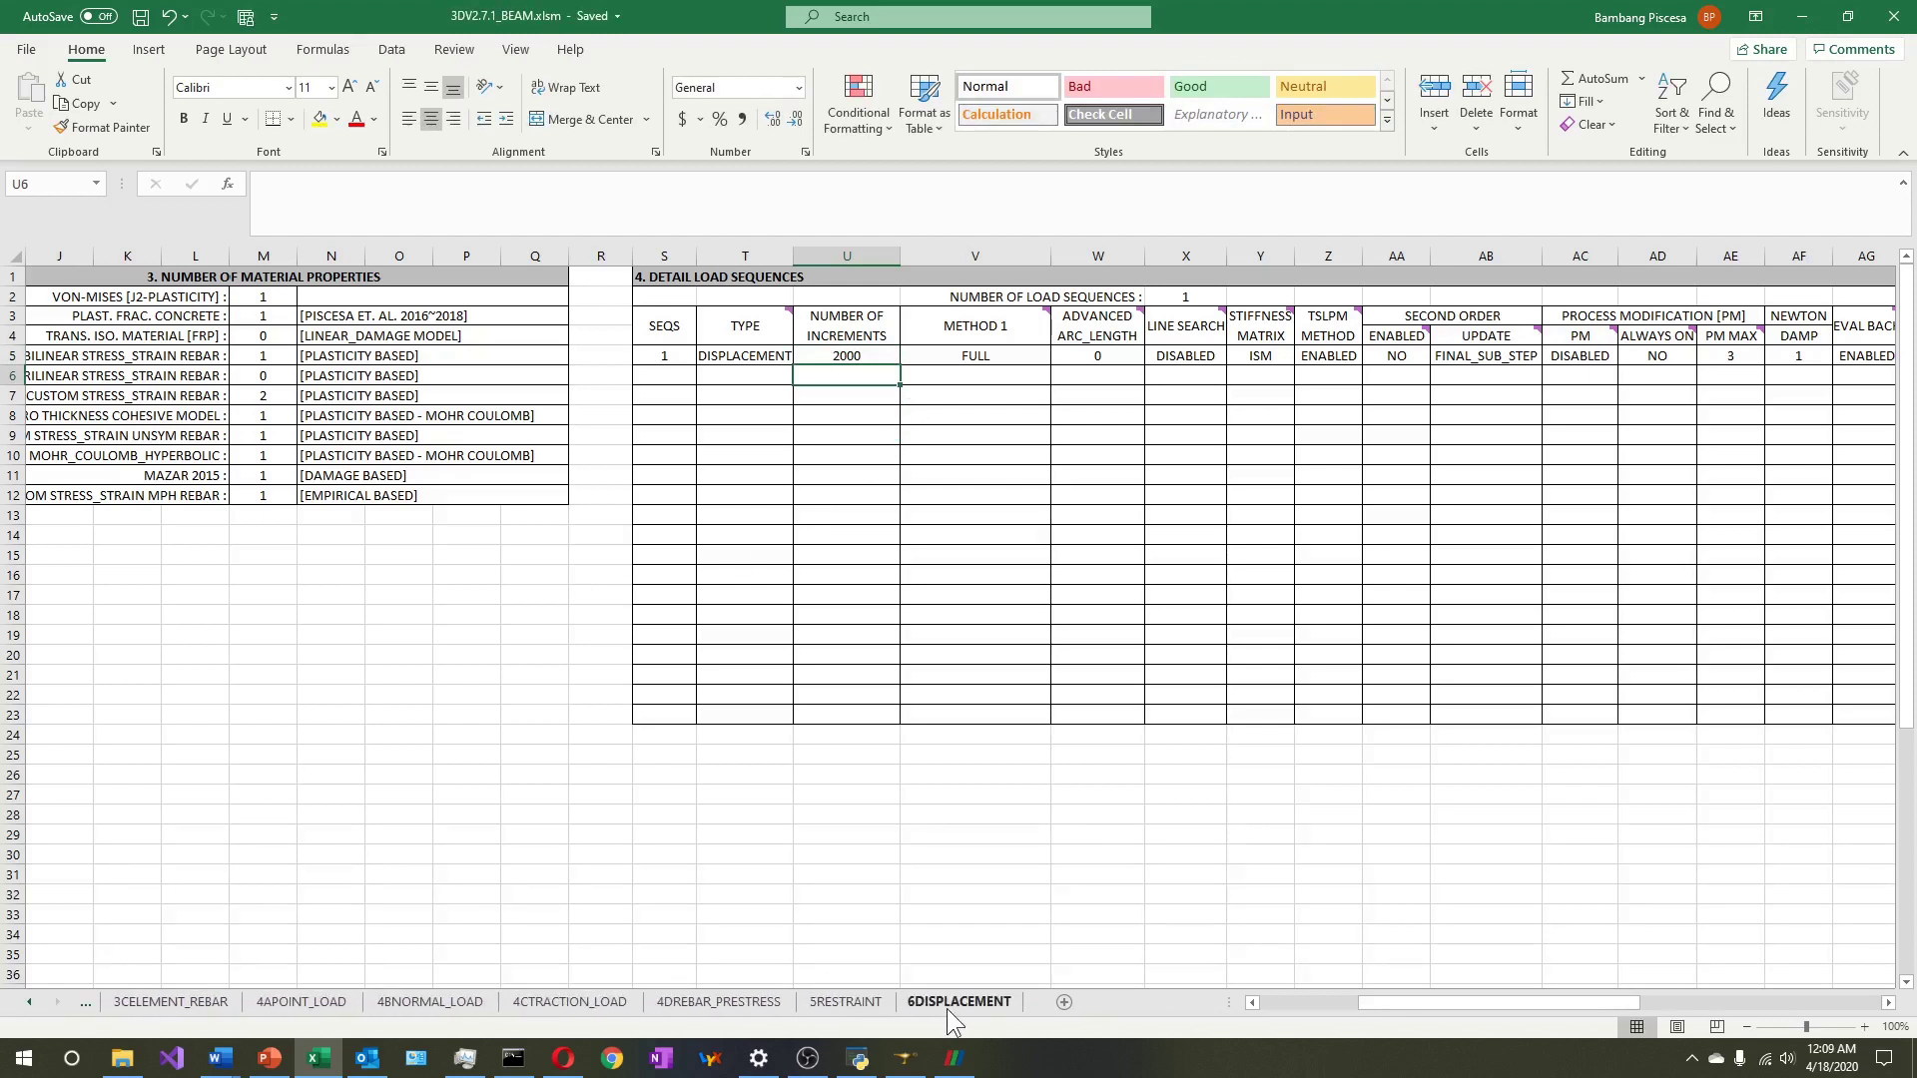
pyautogui.click(947, 1002)
pyautogui.click(795, 516)
pyautogui.click(547, 318)
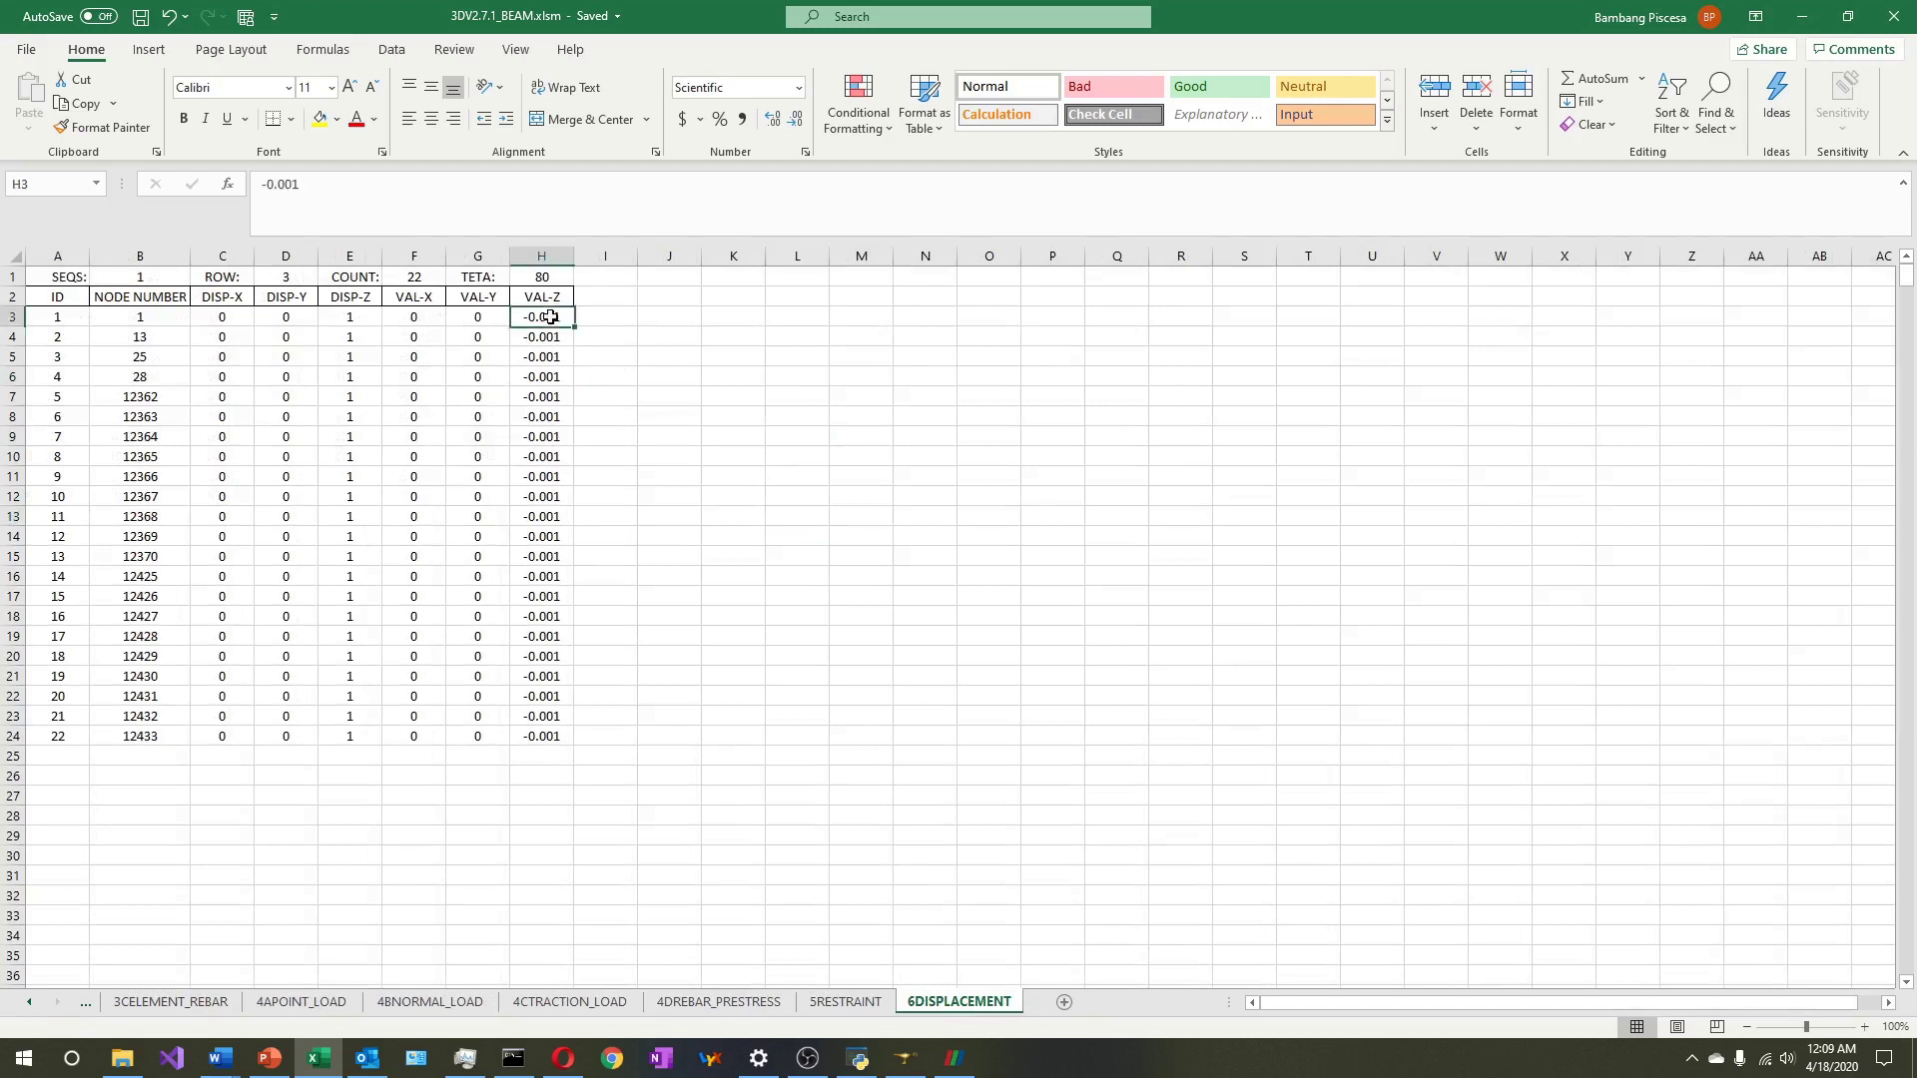
pyautogui.moveTo(293, 184); pyautogui.dragTo(310, 185)
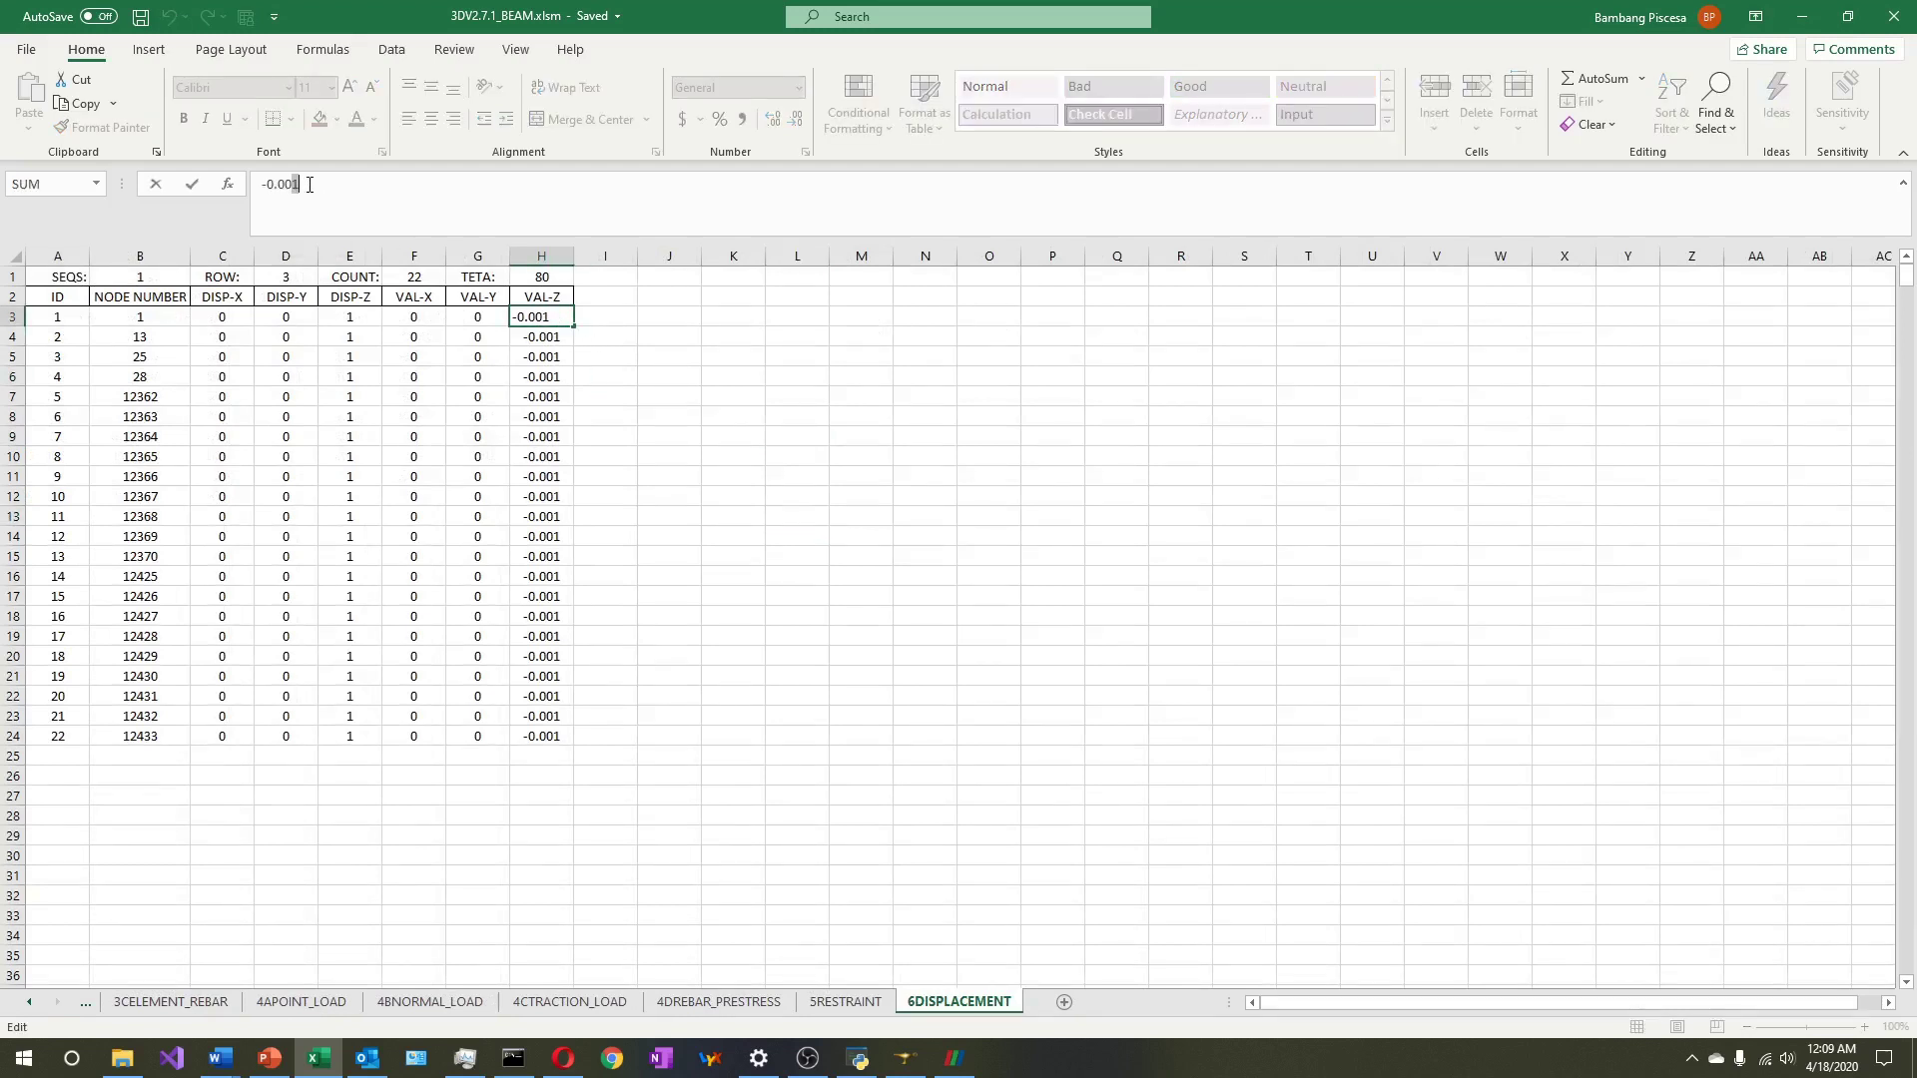
pyautogui.write('25')
pyautogui.press('Return')
pyautogui.click(569, 321)
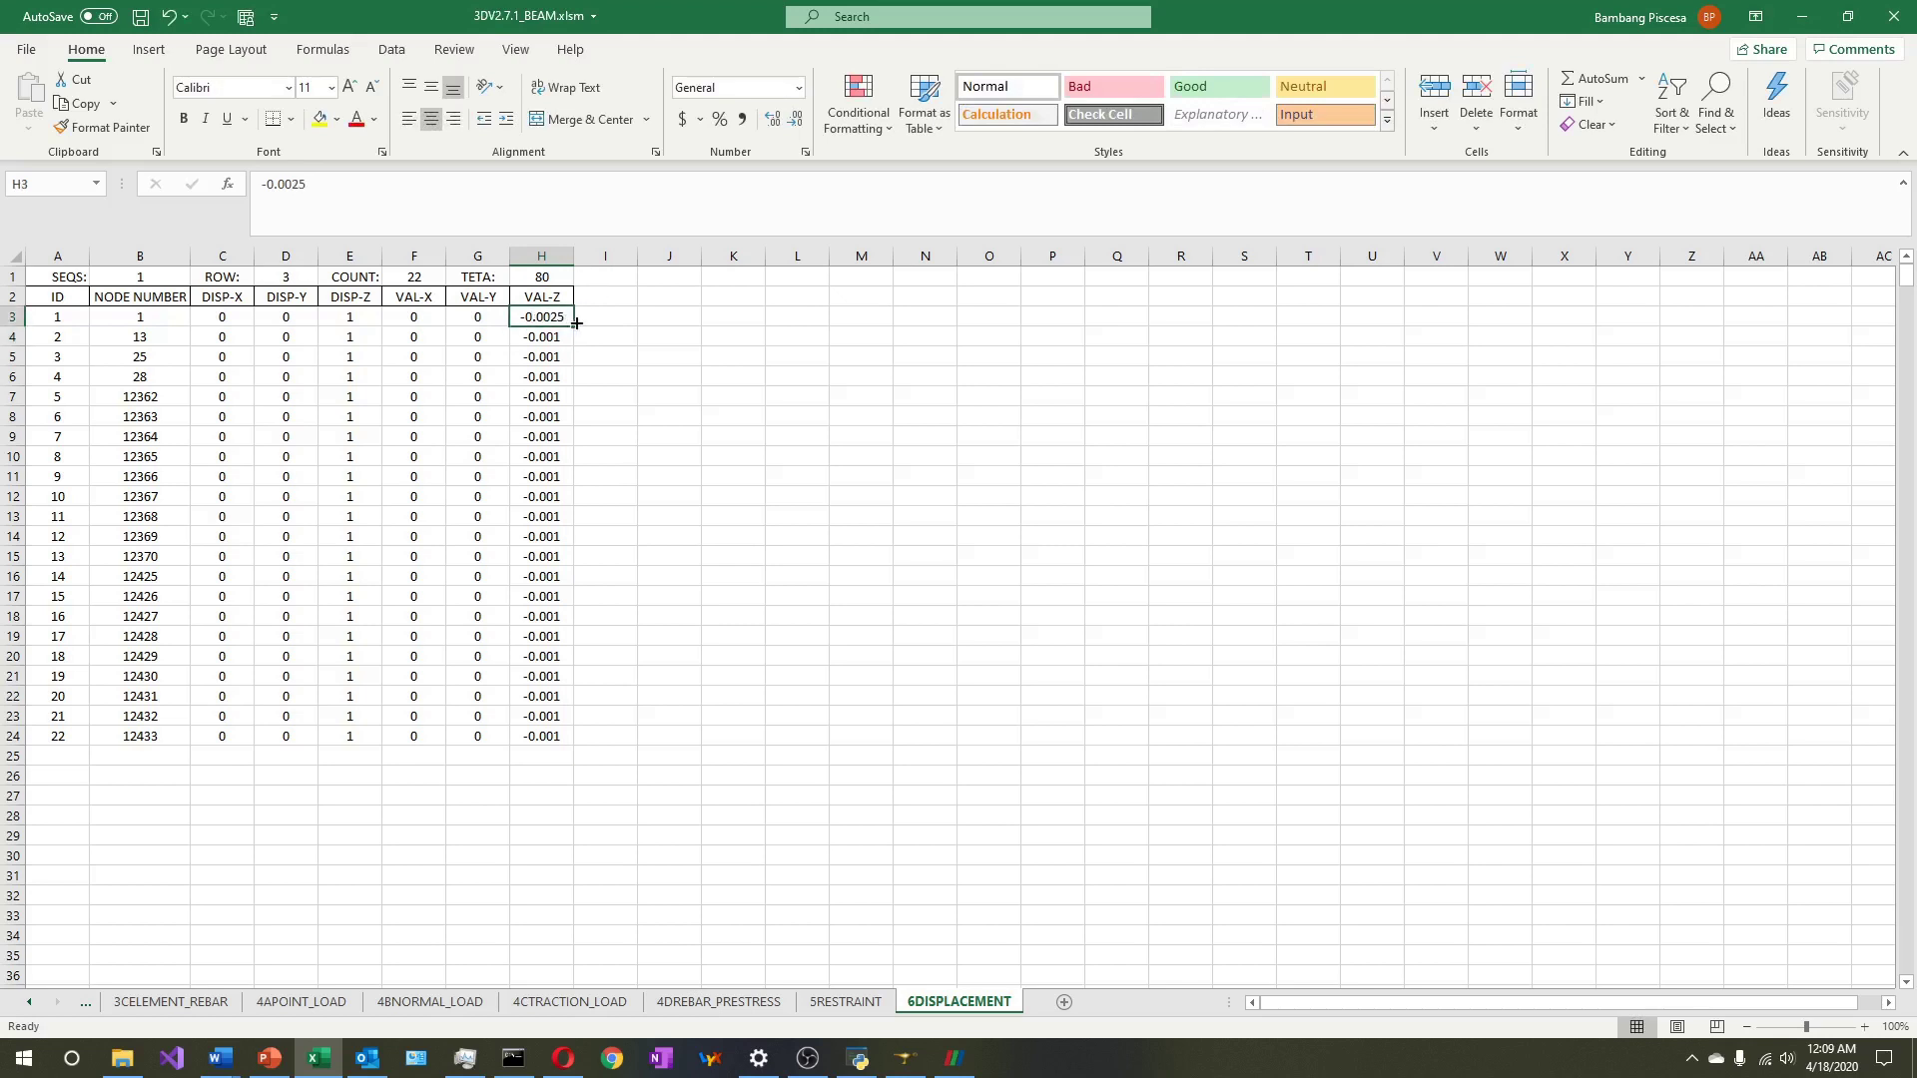
pyautogui.moveTo(576, 323); pyautogui.dragTo(579, 744)
pyautogui.click(669, 336)
pyautogui.hotkey('ctrl', 's')
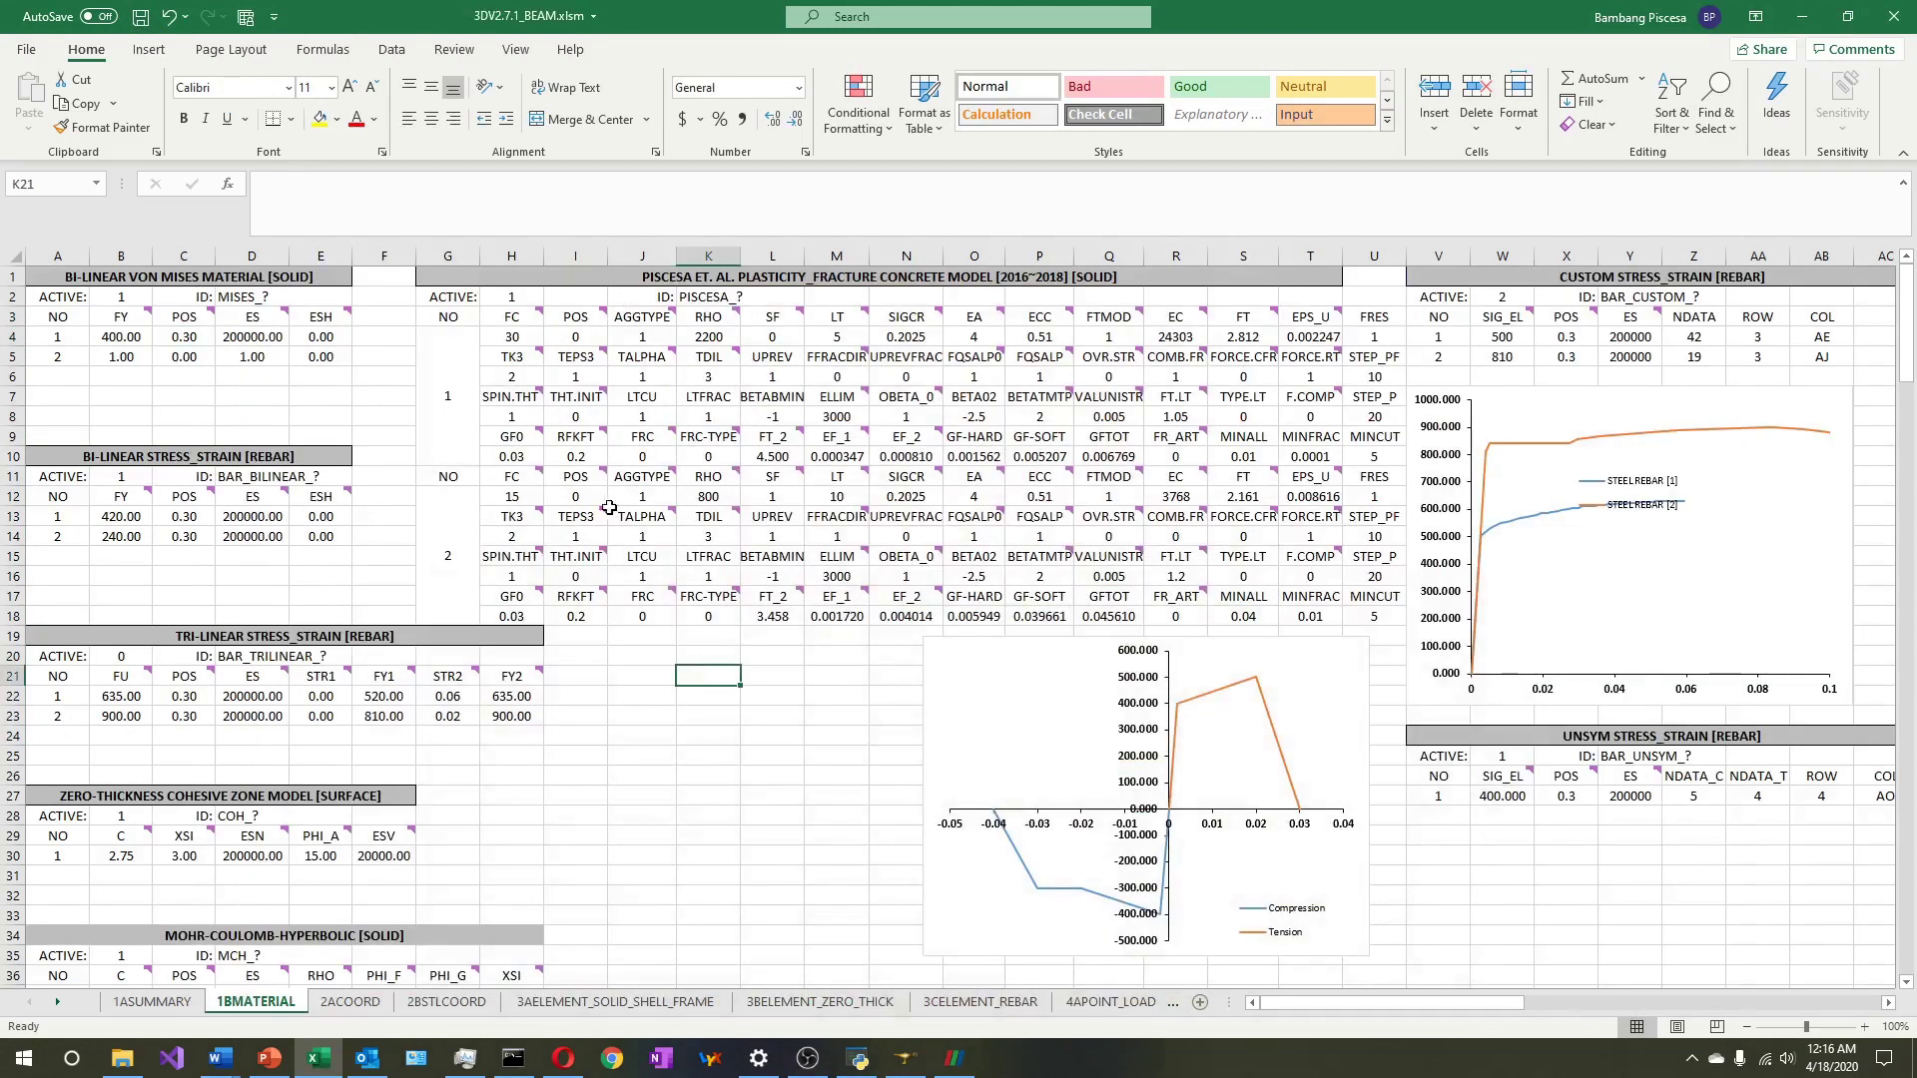
# Review the first bi-linear von Mises material's yield strength, Poisson's ratio and elastic modulus on the 1BMATERIAL sheet
pyautogui.click(506, 533)
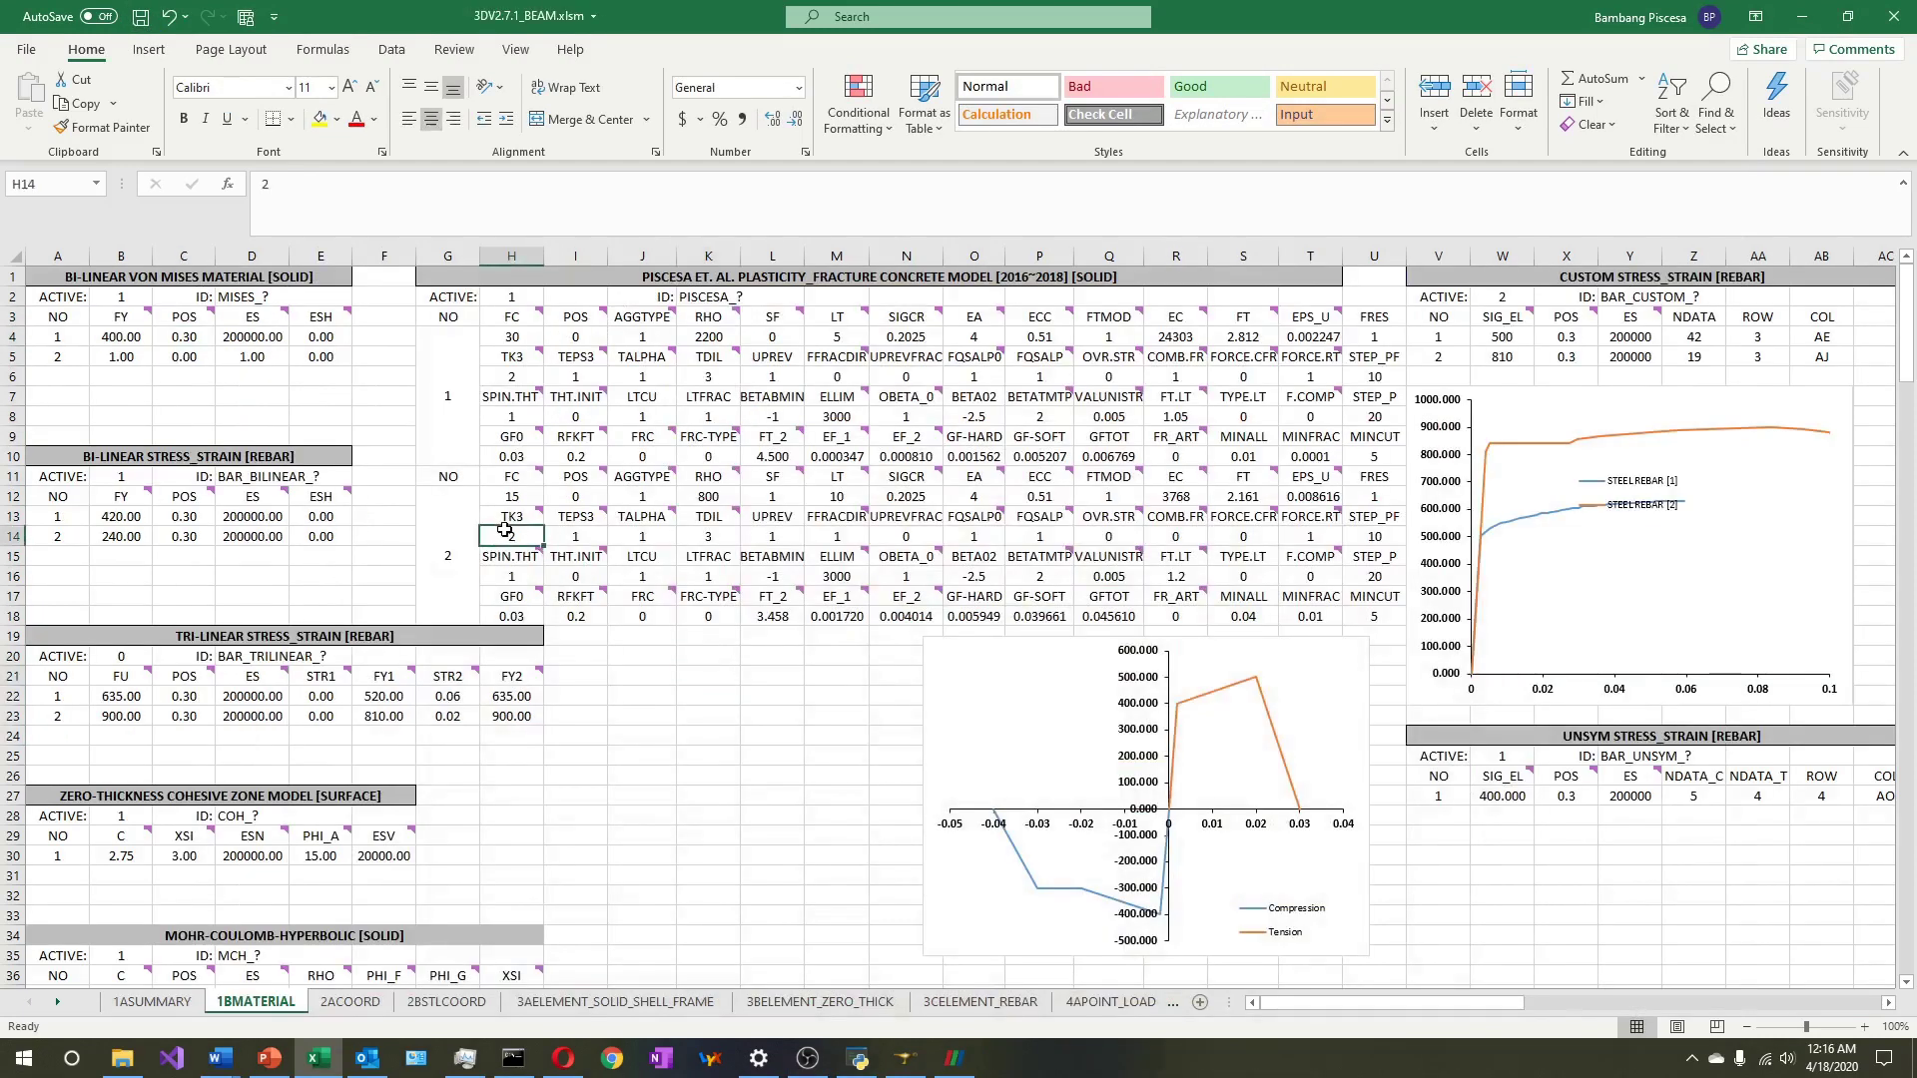
pyautogui.click(160, 396)
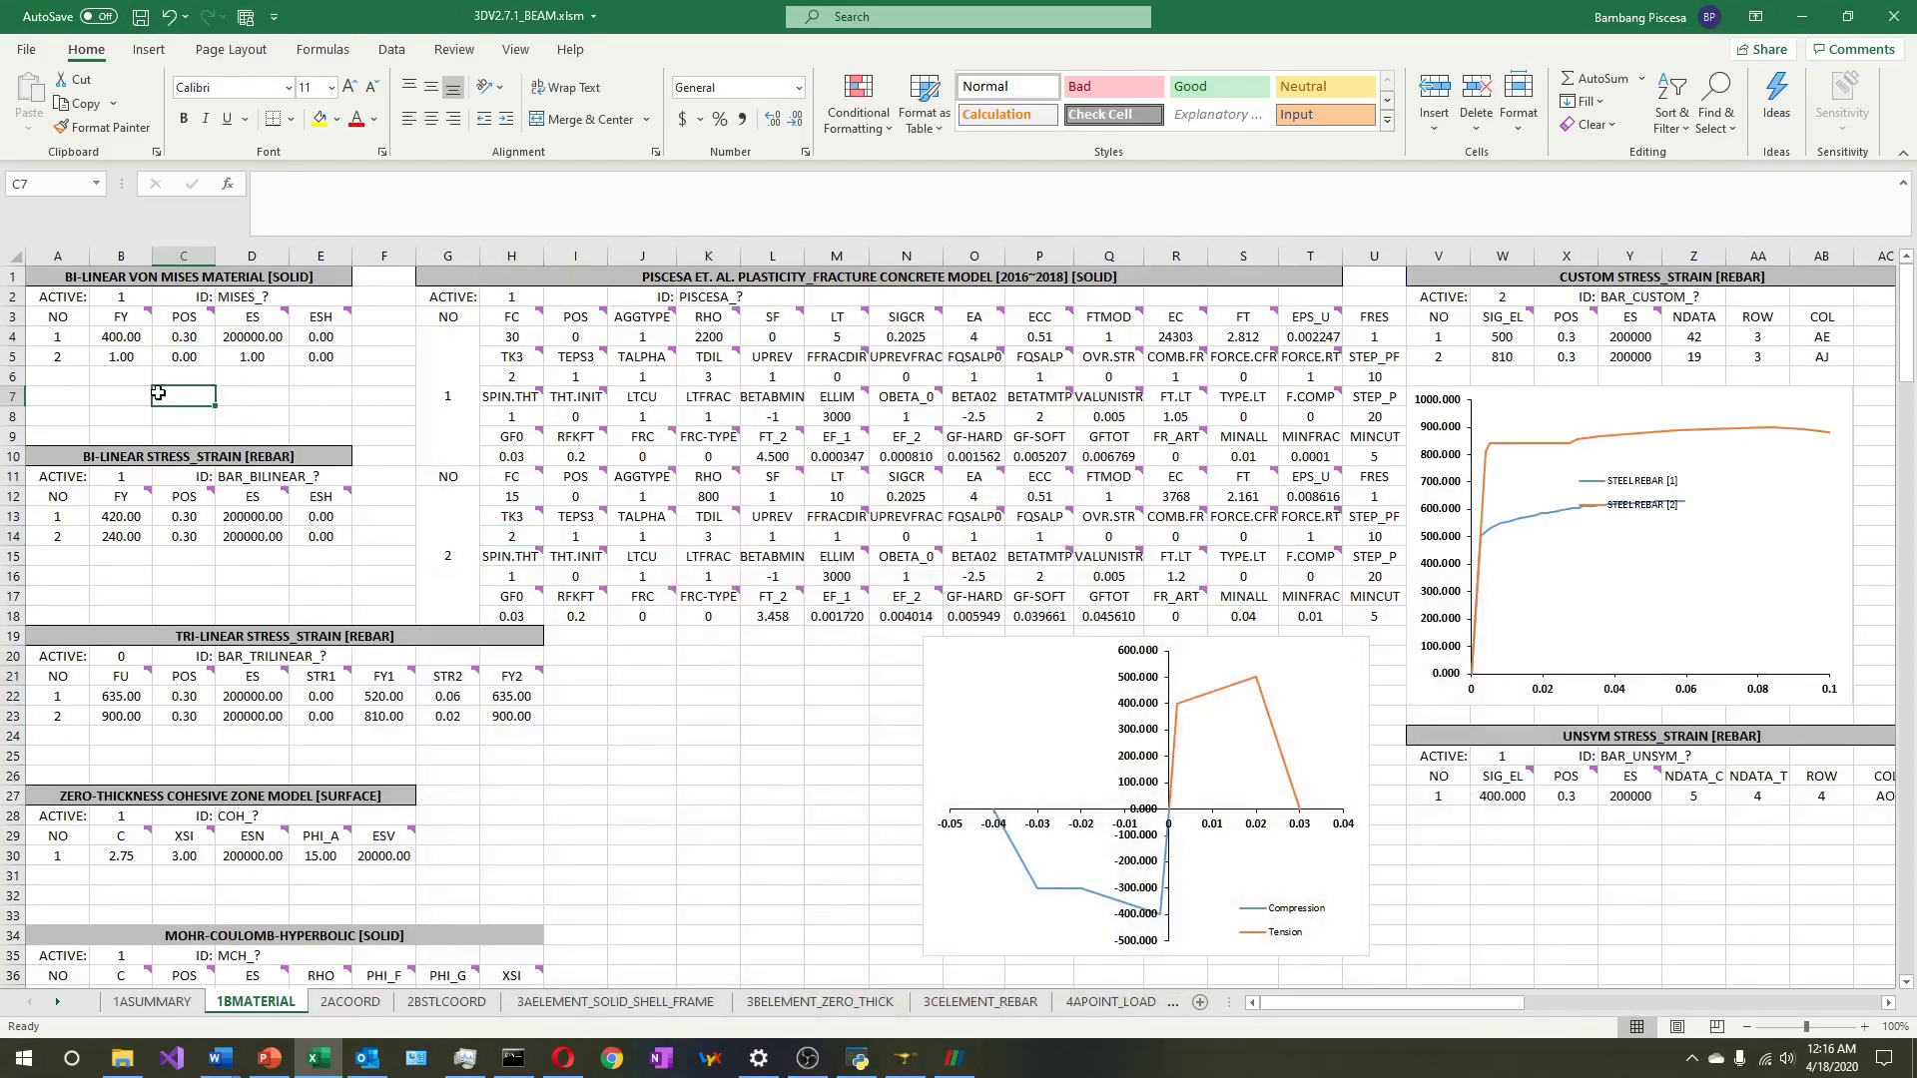
pyautogui.click(145, 336)
pyautogui.click(247, 411)
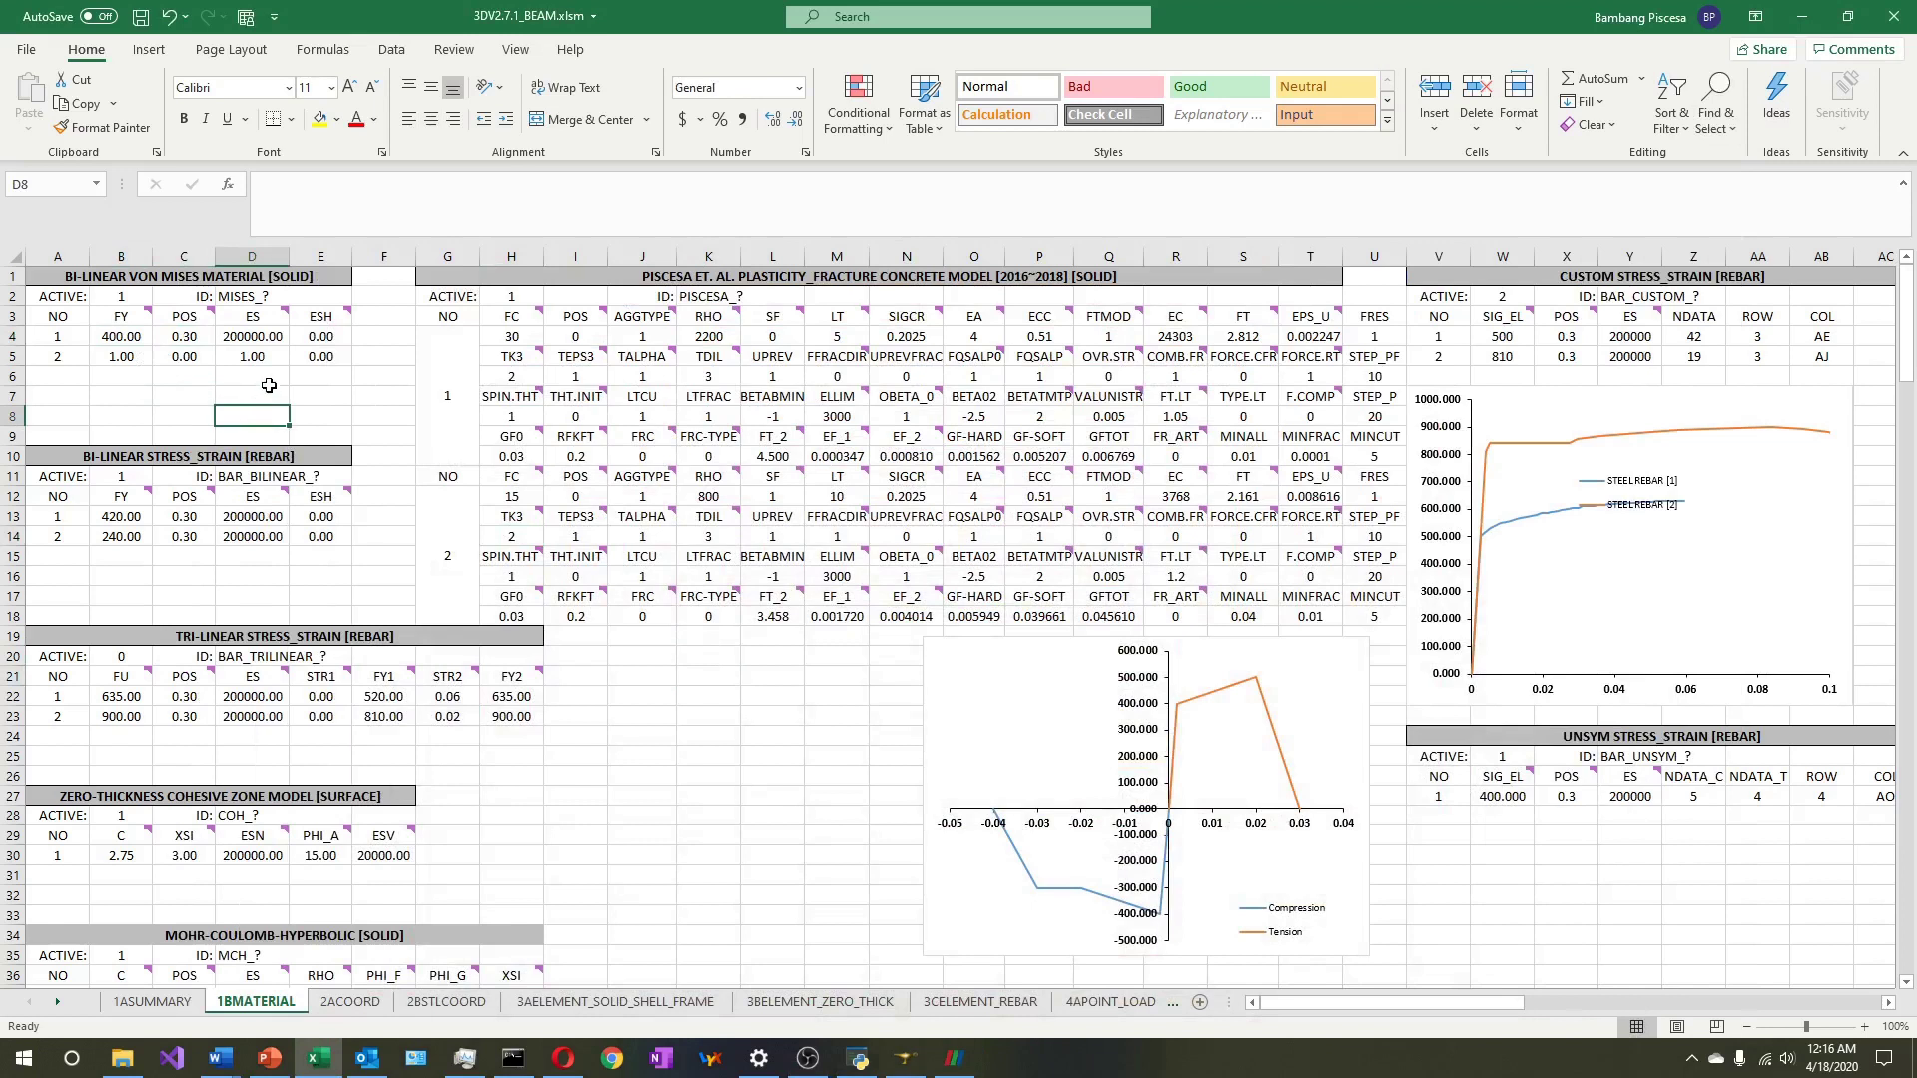
pyautogui.click(190, 337)
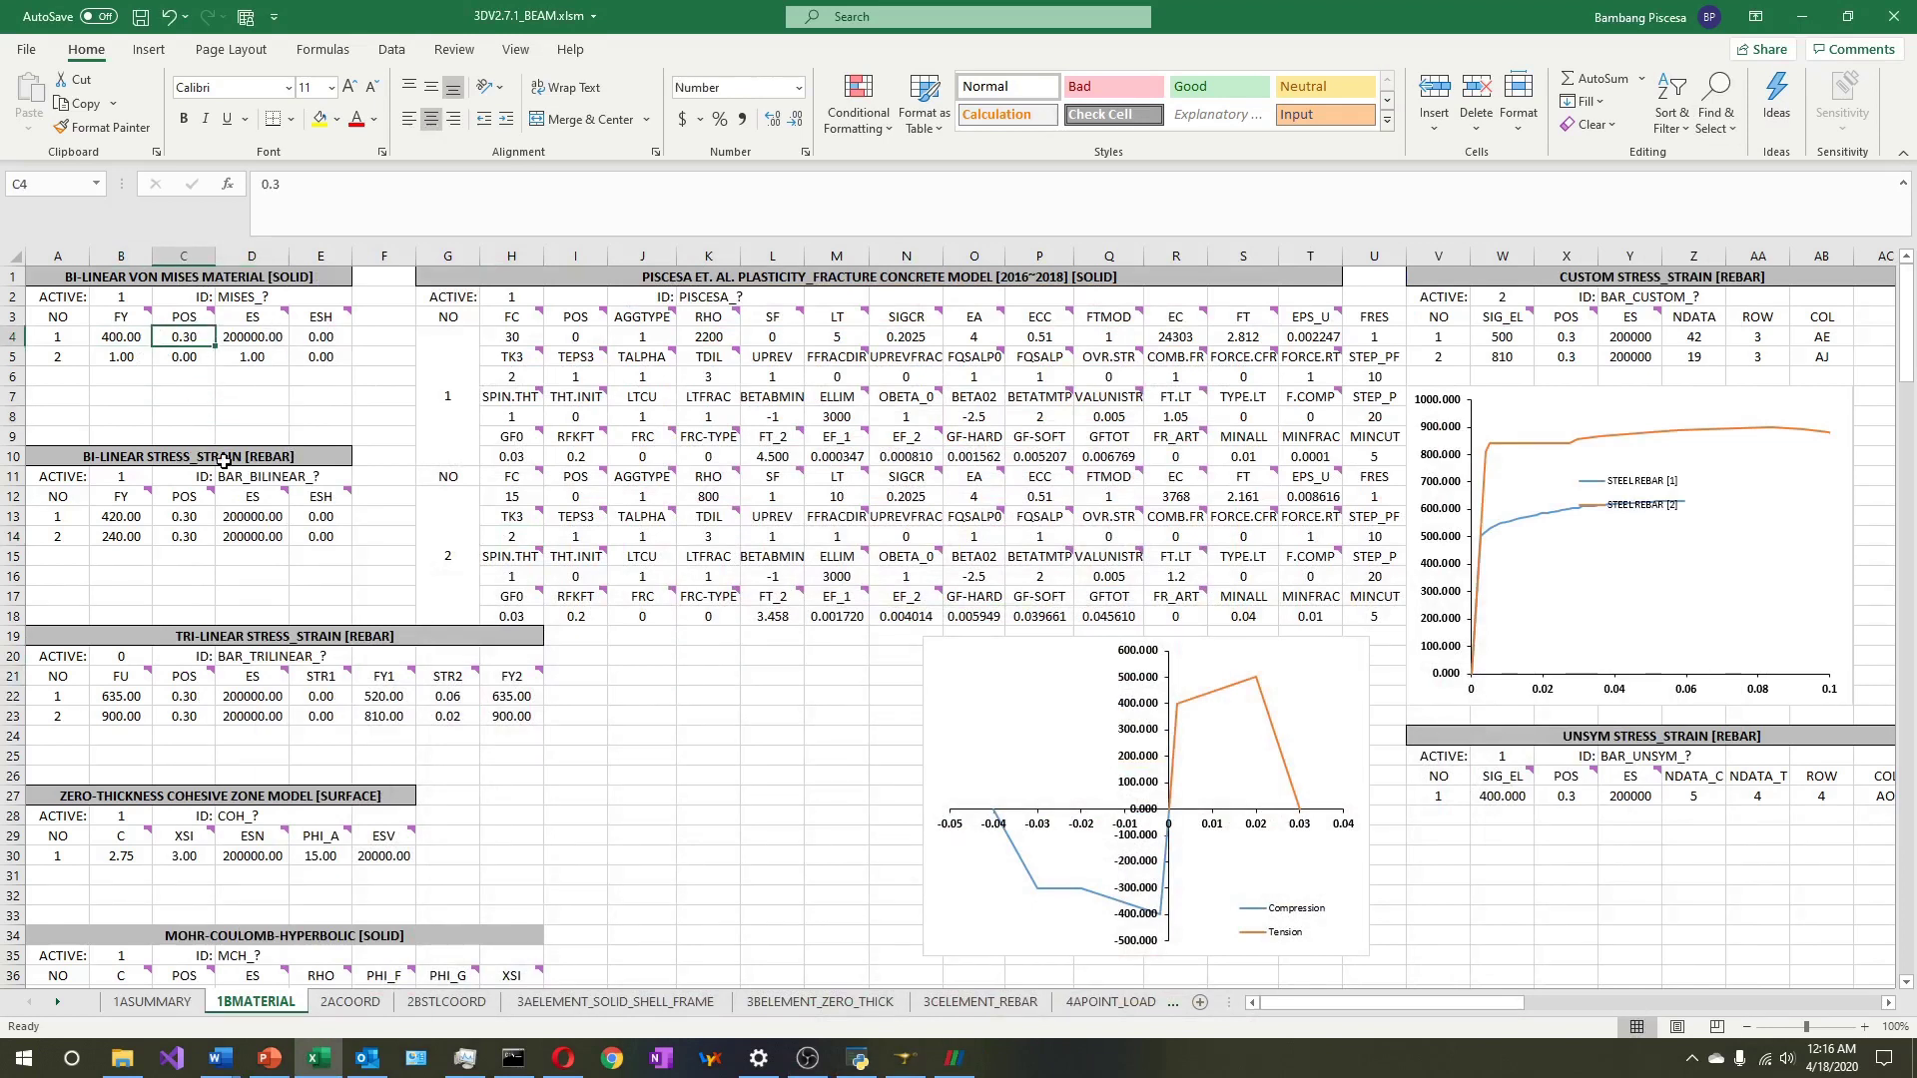
pyautogui.click(259, 340)
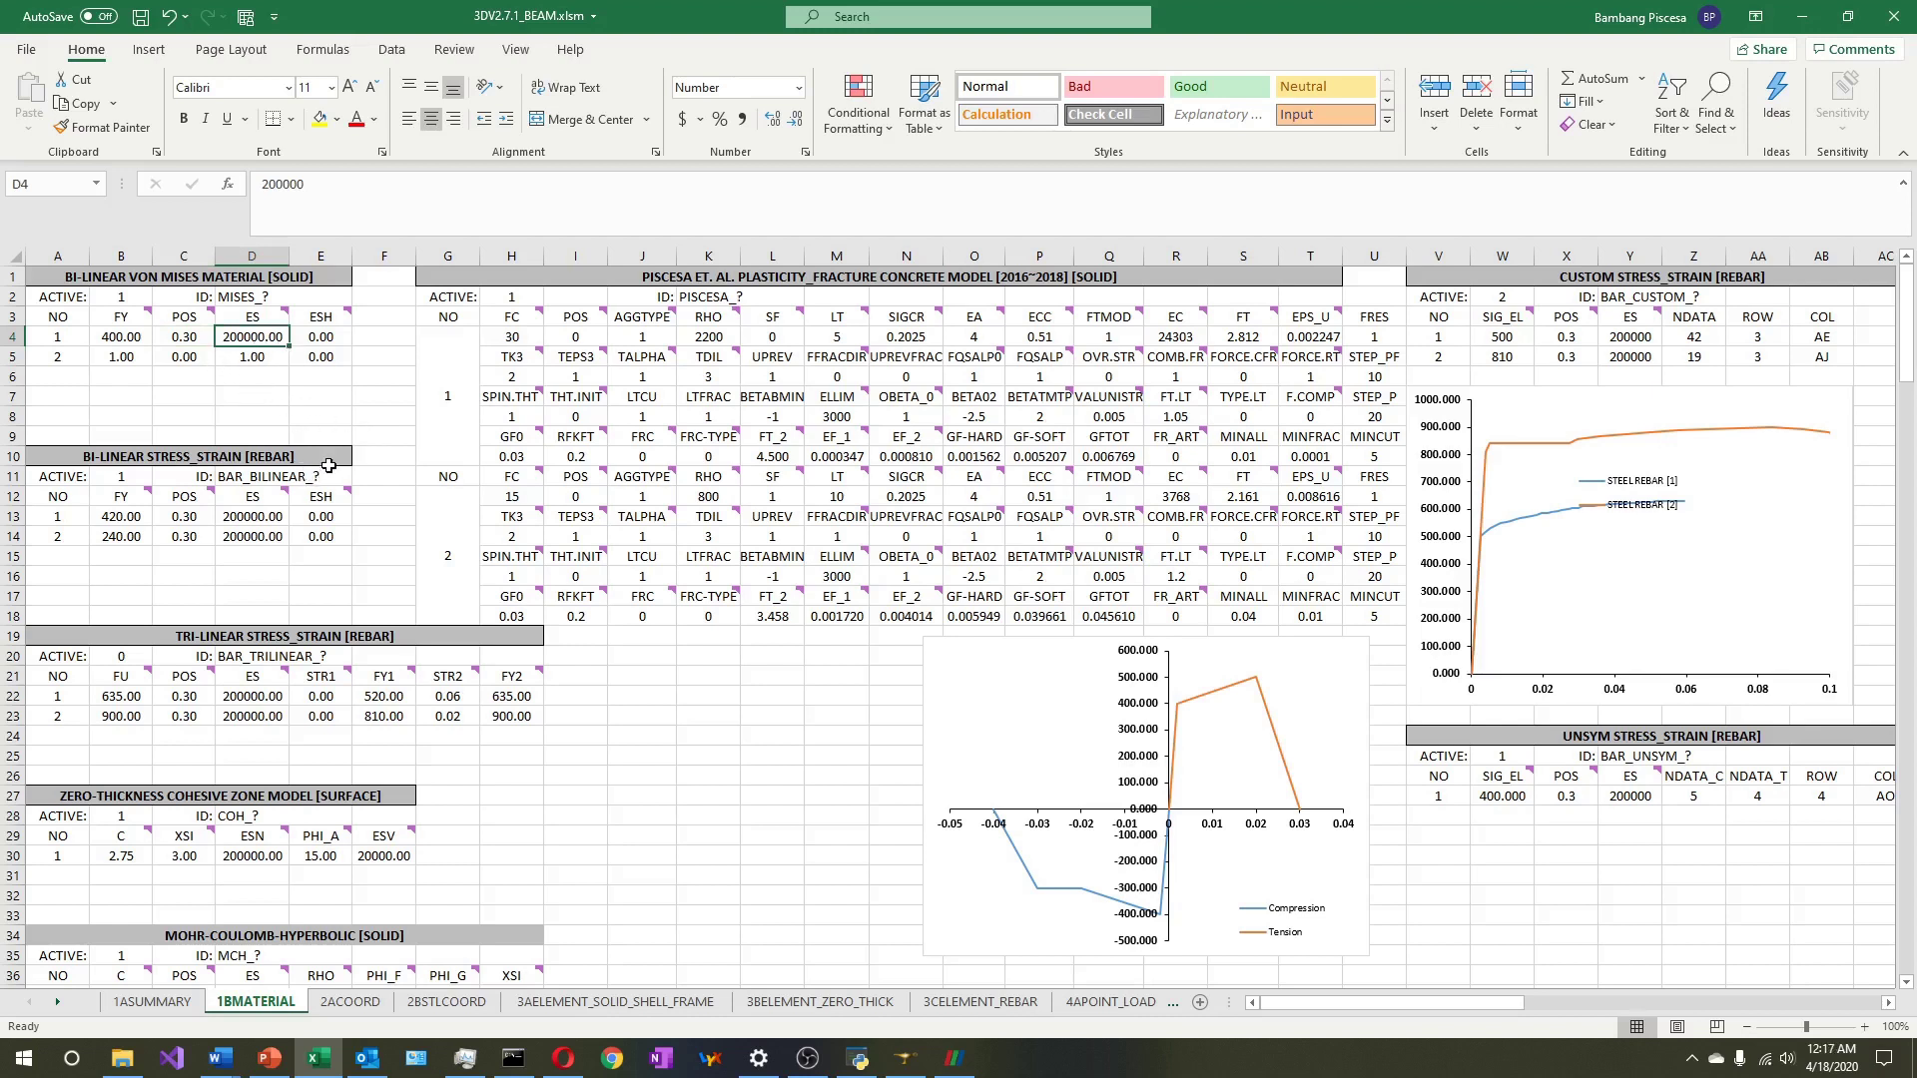
# Examine the parameters of material 1 in the plasticity-fracture concrete model, including the EC and EF_2 formulas
pyautogui.click(509, 337)
pyautogui.click(705, 341)
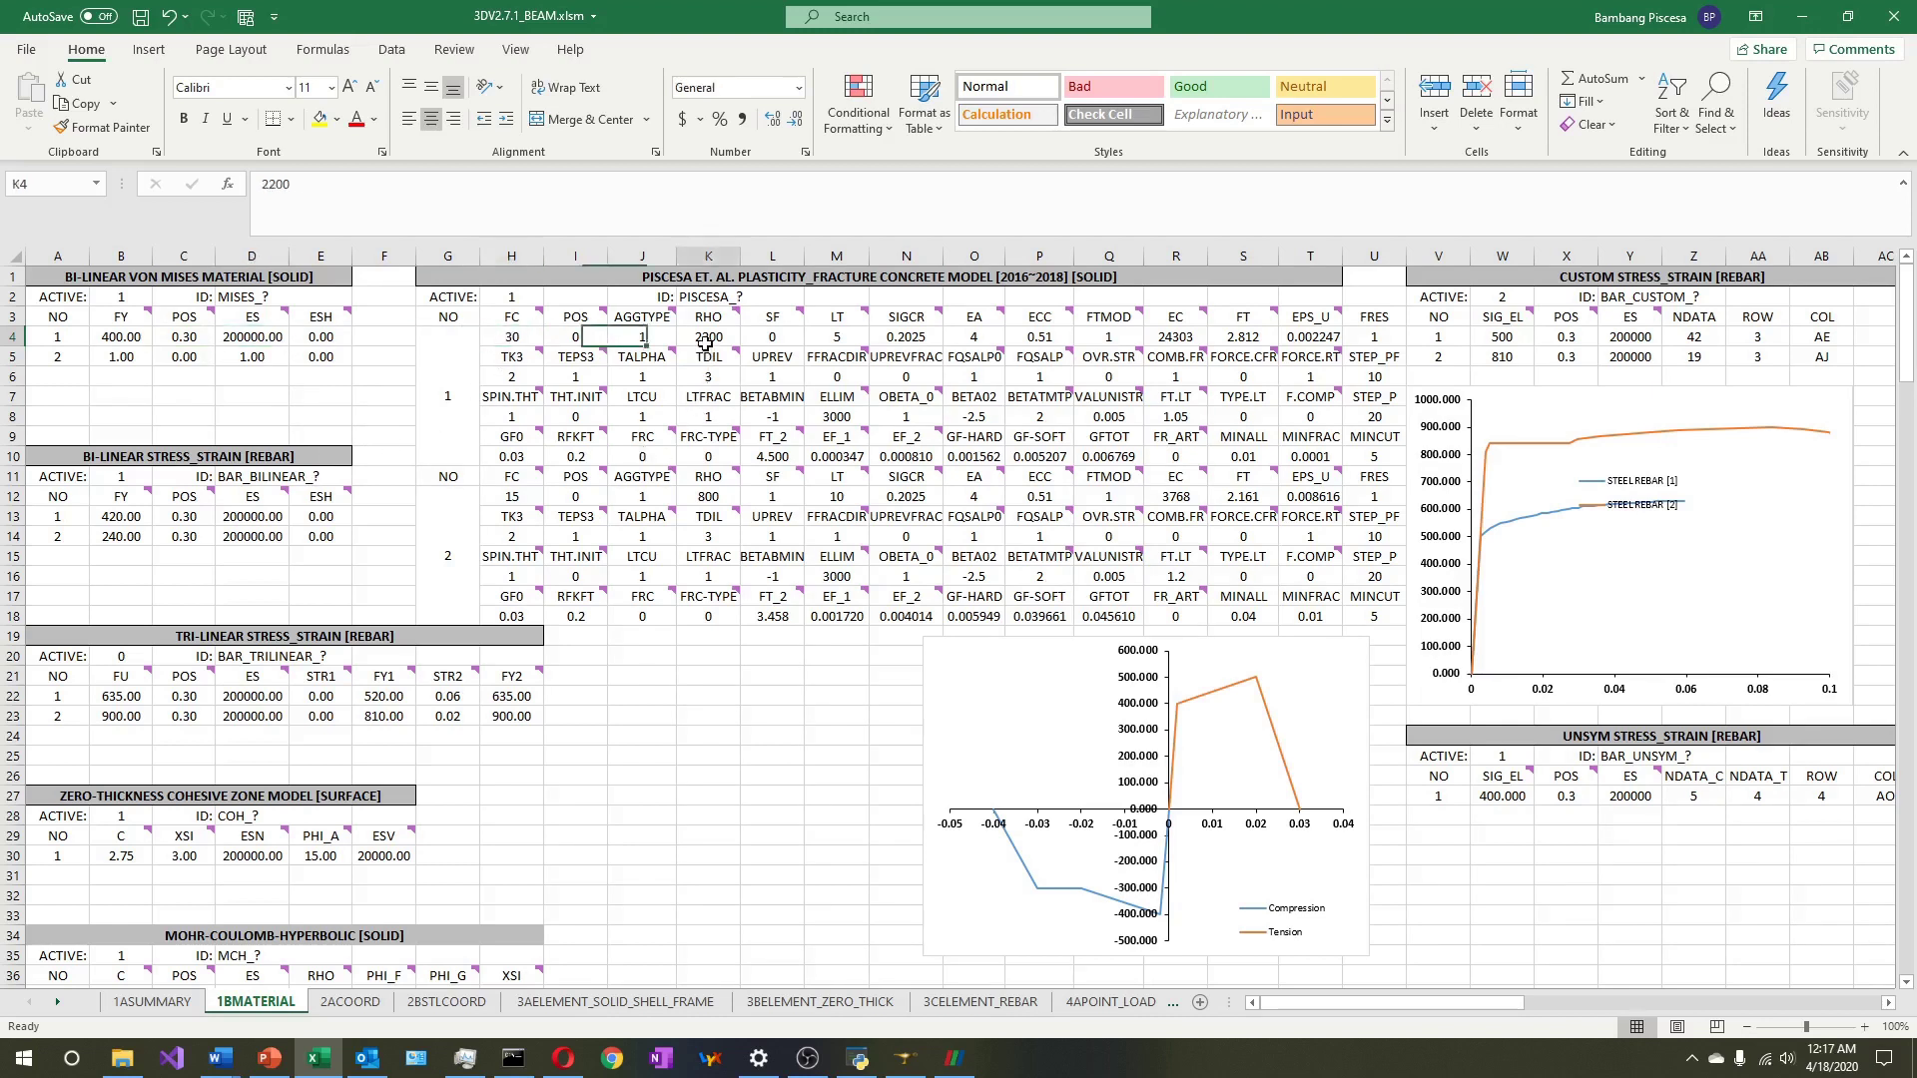
pyautogui.click(842, 334)
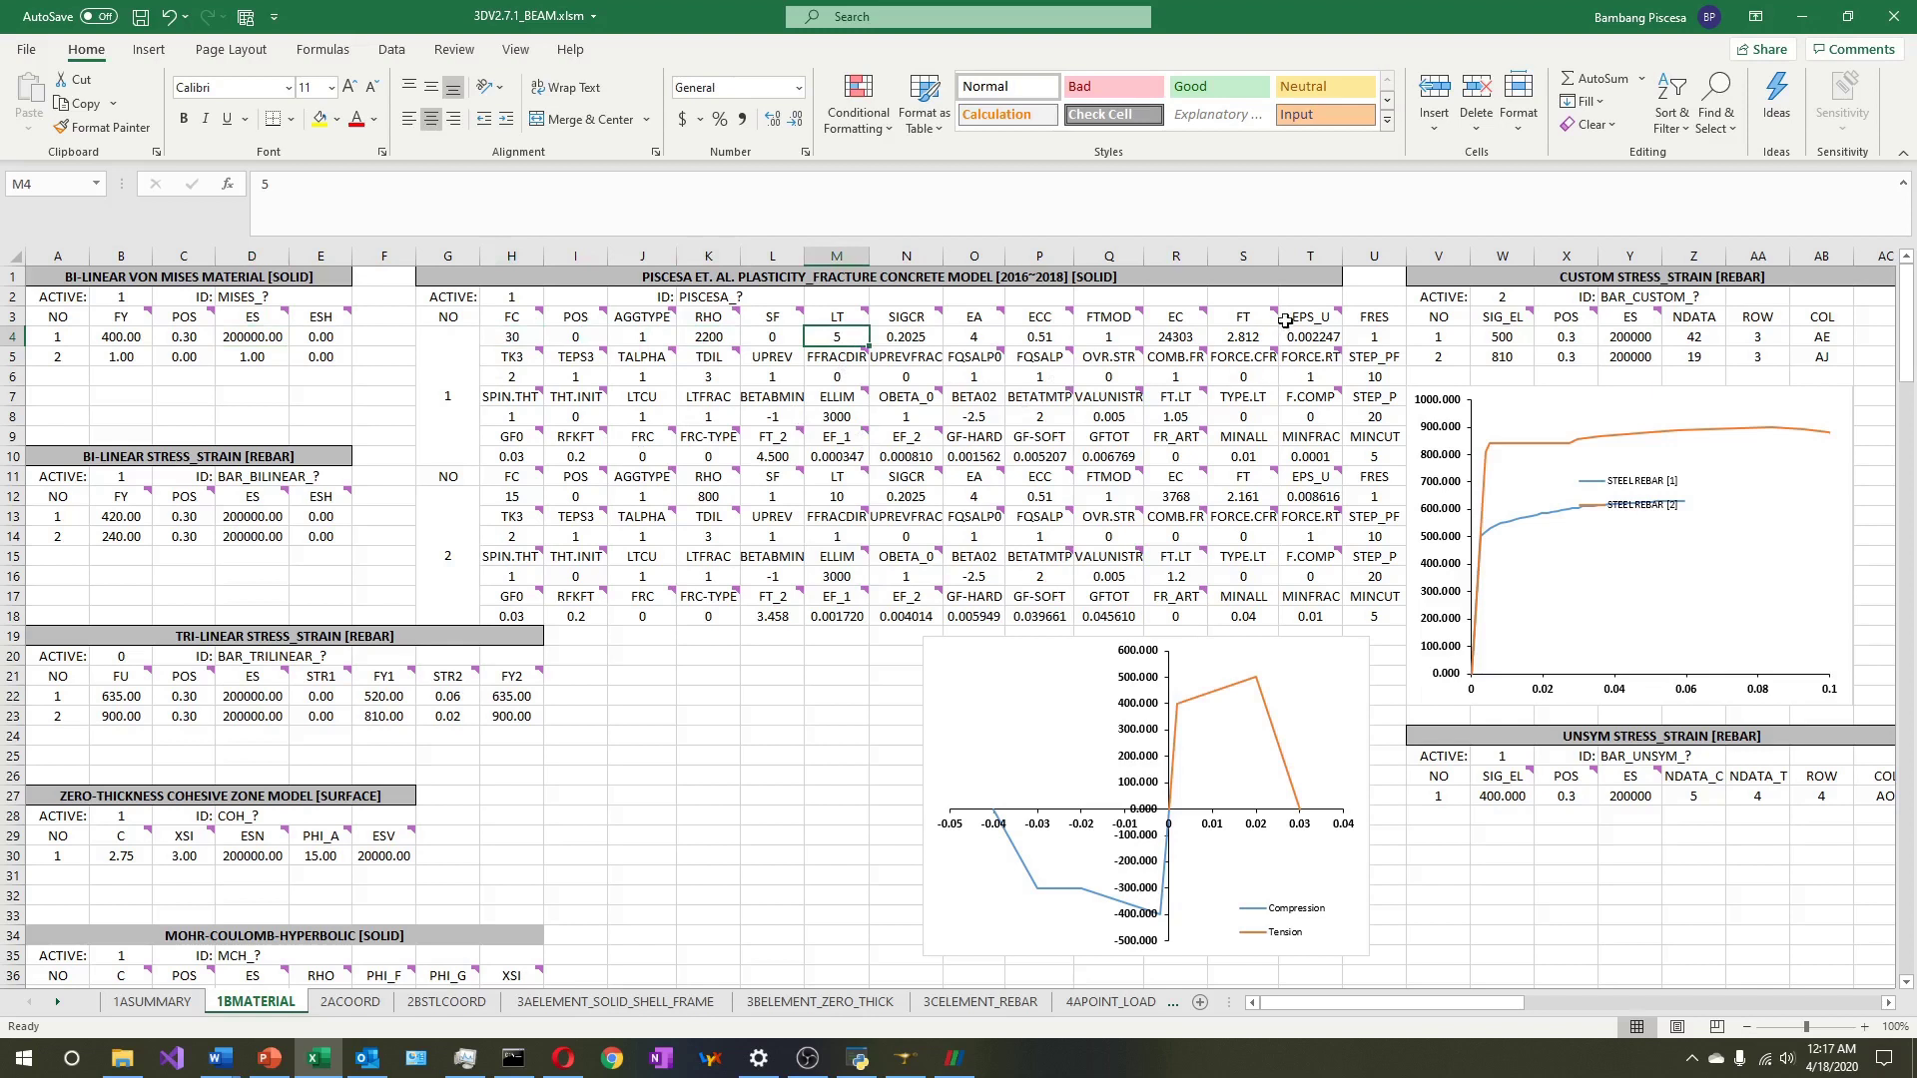
pyautogui.click(1182, 342)
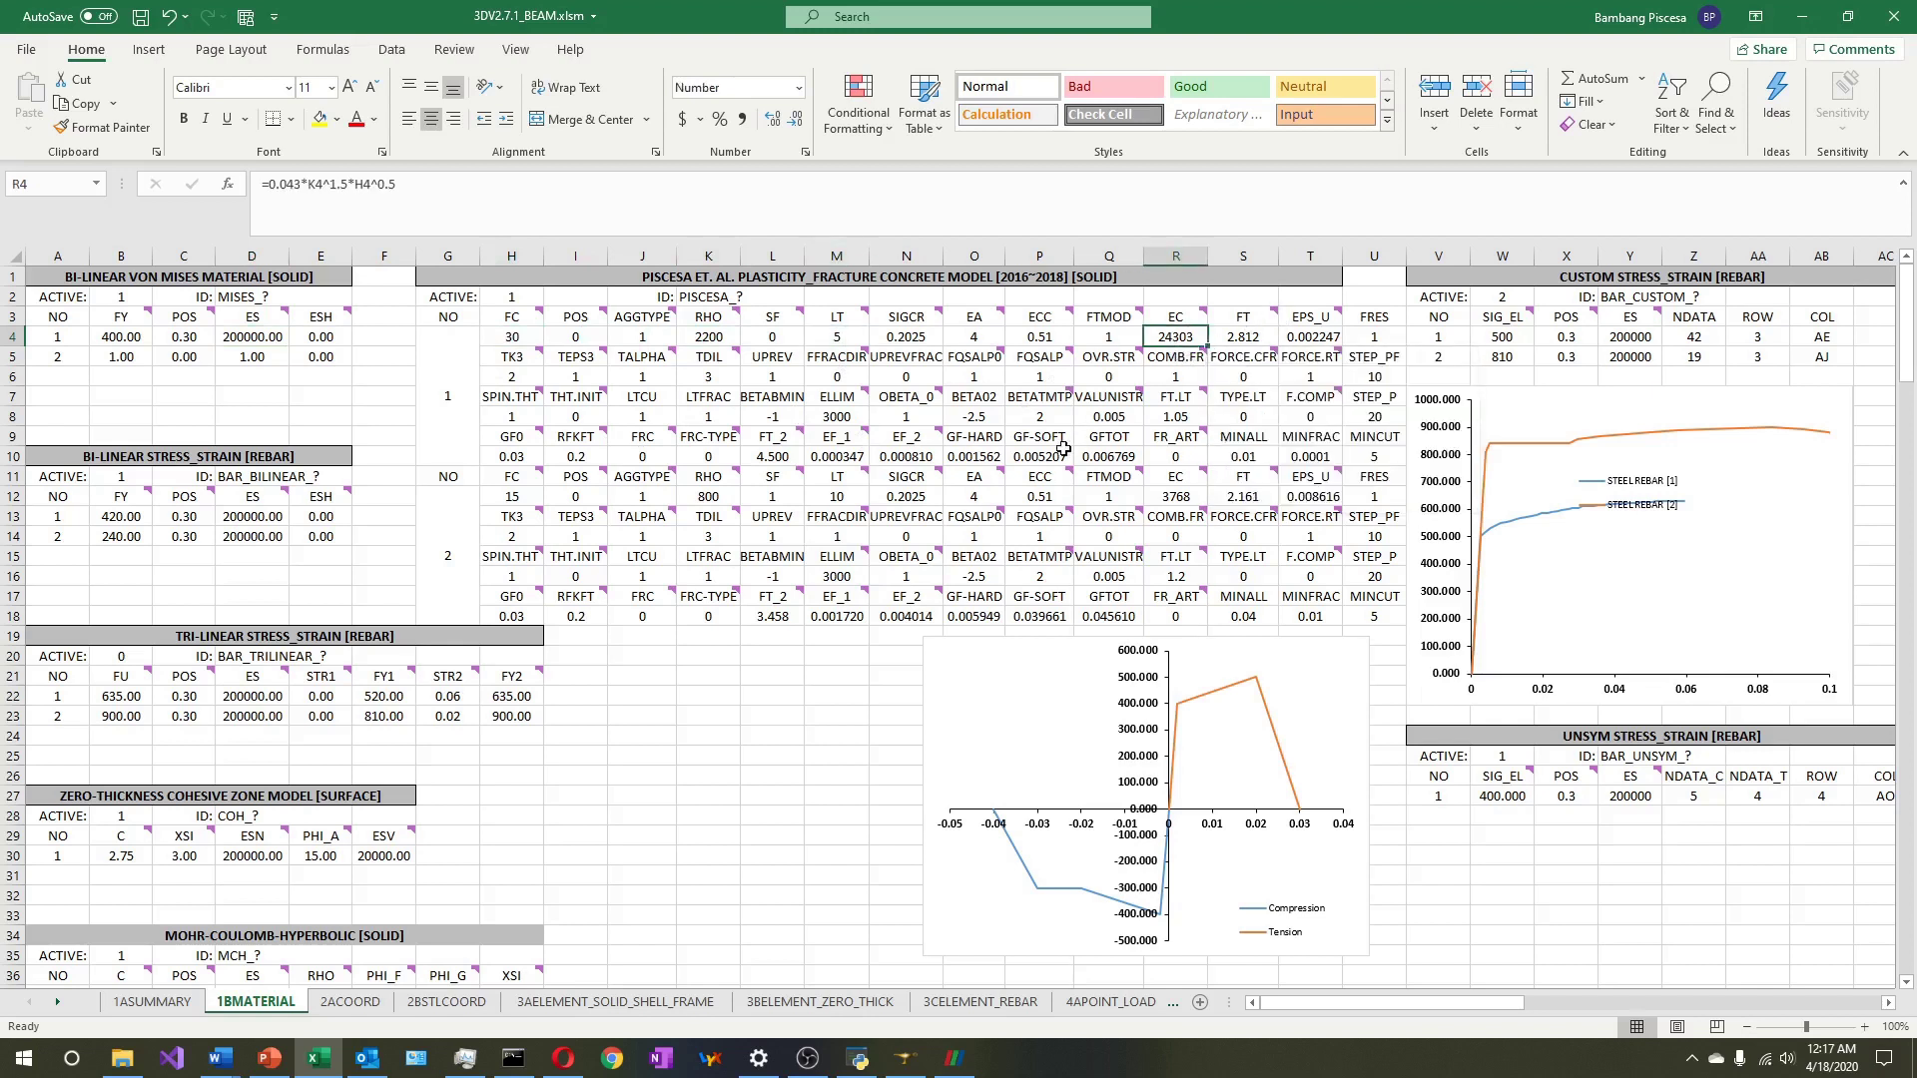
pyautogui.moveTo(514, 337); pyautogui.dragTo(1364, 459)
pyautogui.moveTo(903, 476)
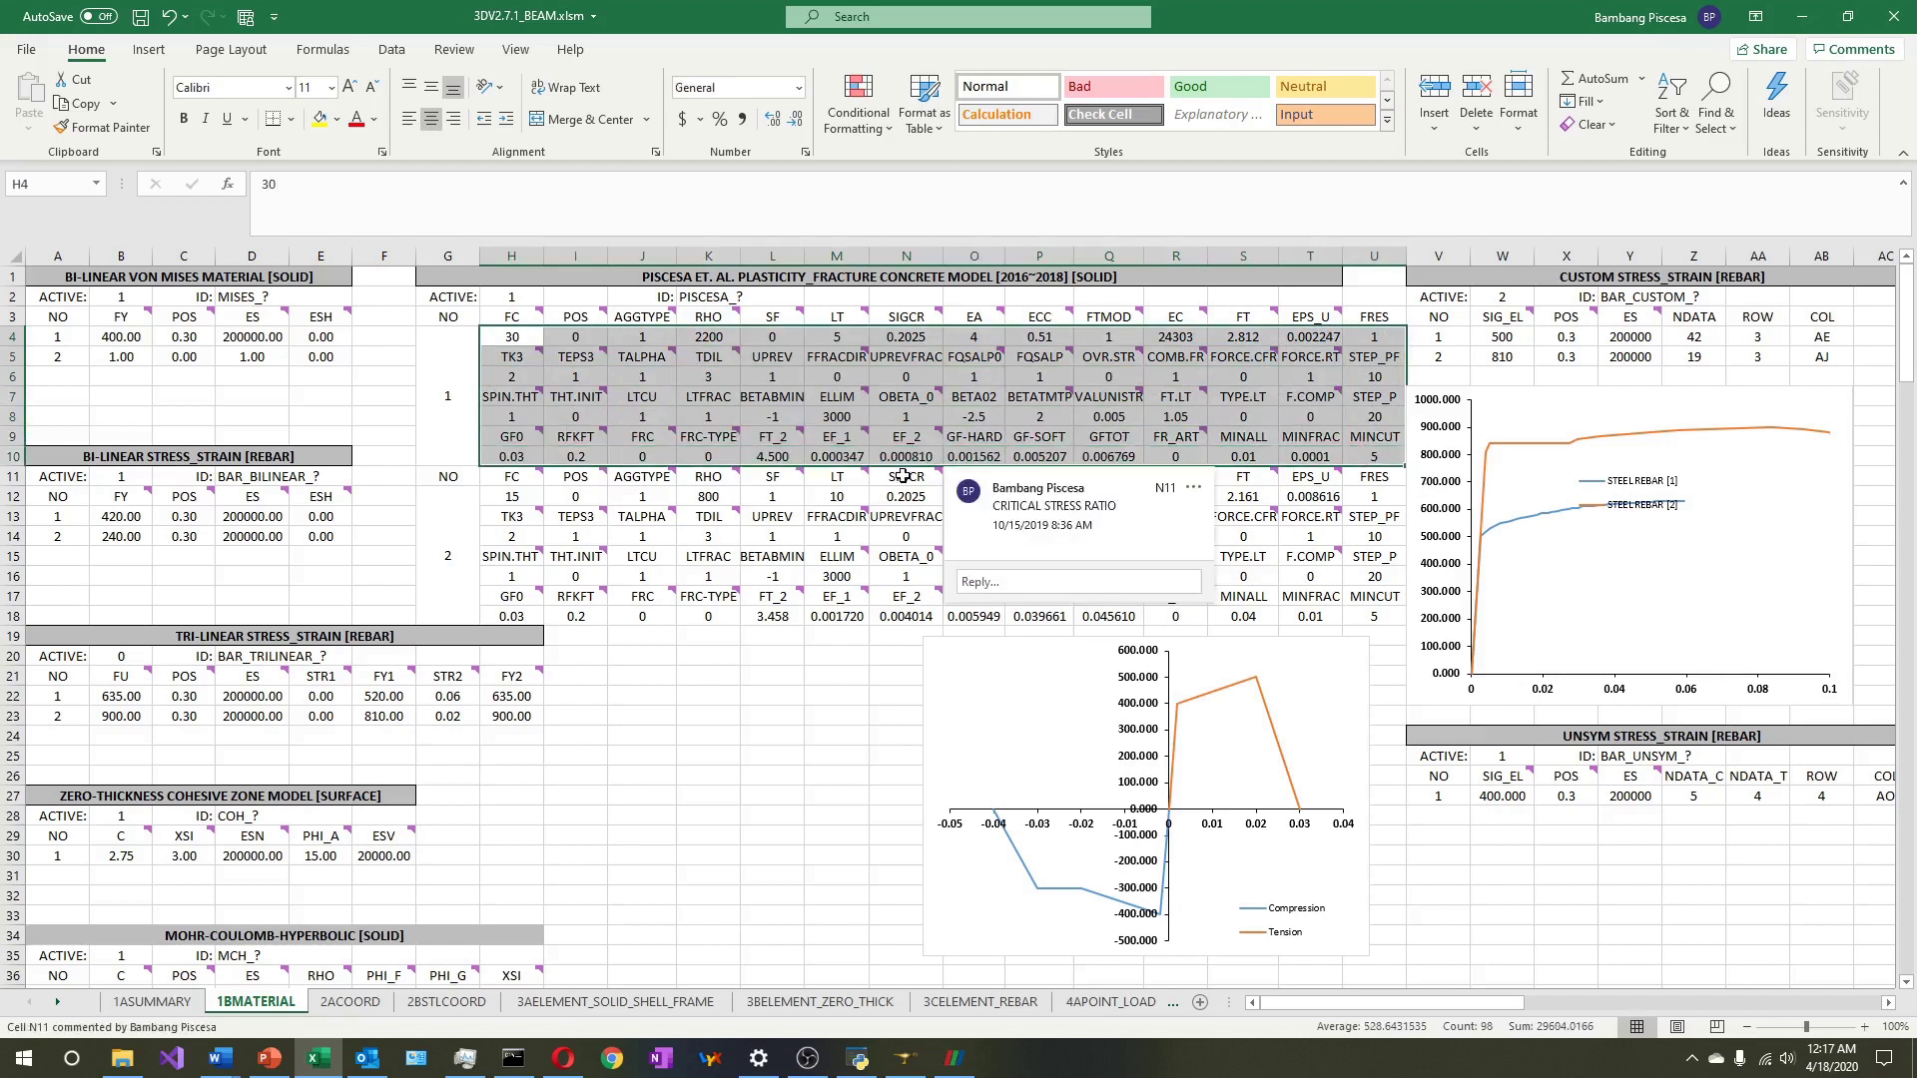
pyautogui.click(1030, 418)
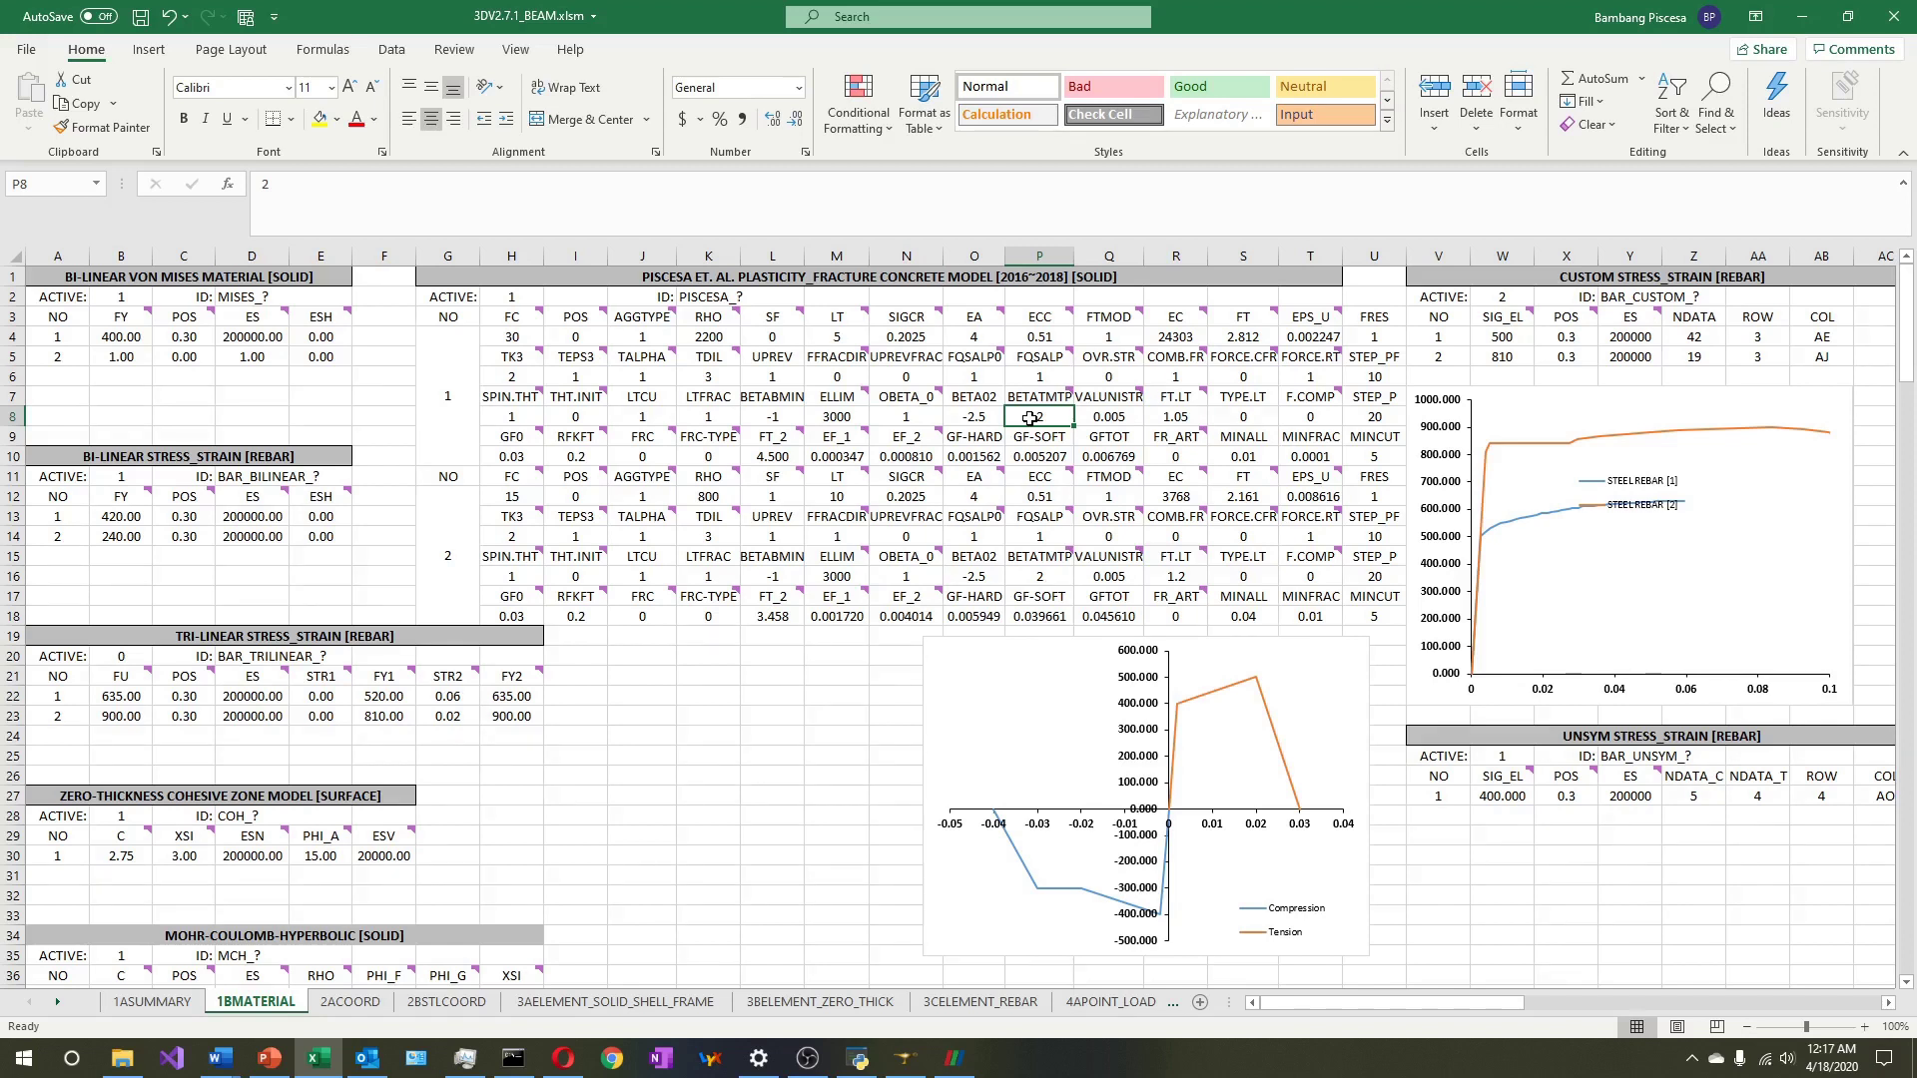
pyautogui.click(921, 457)
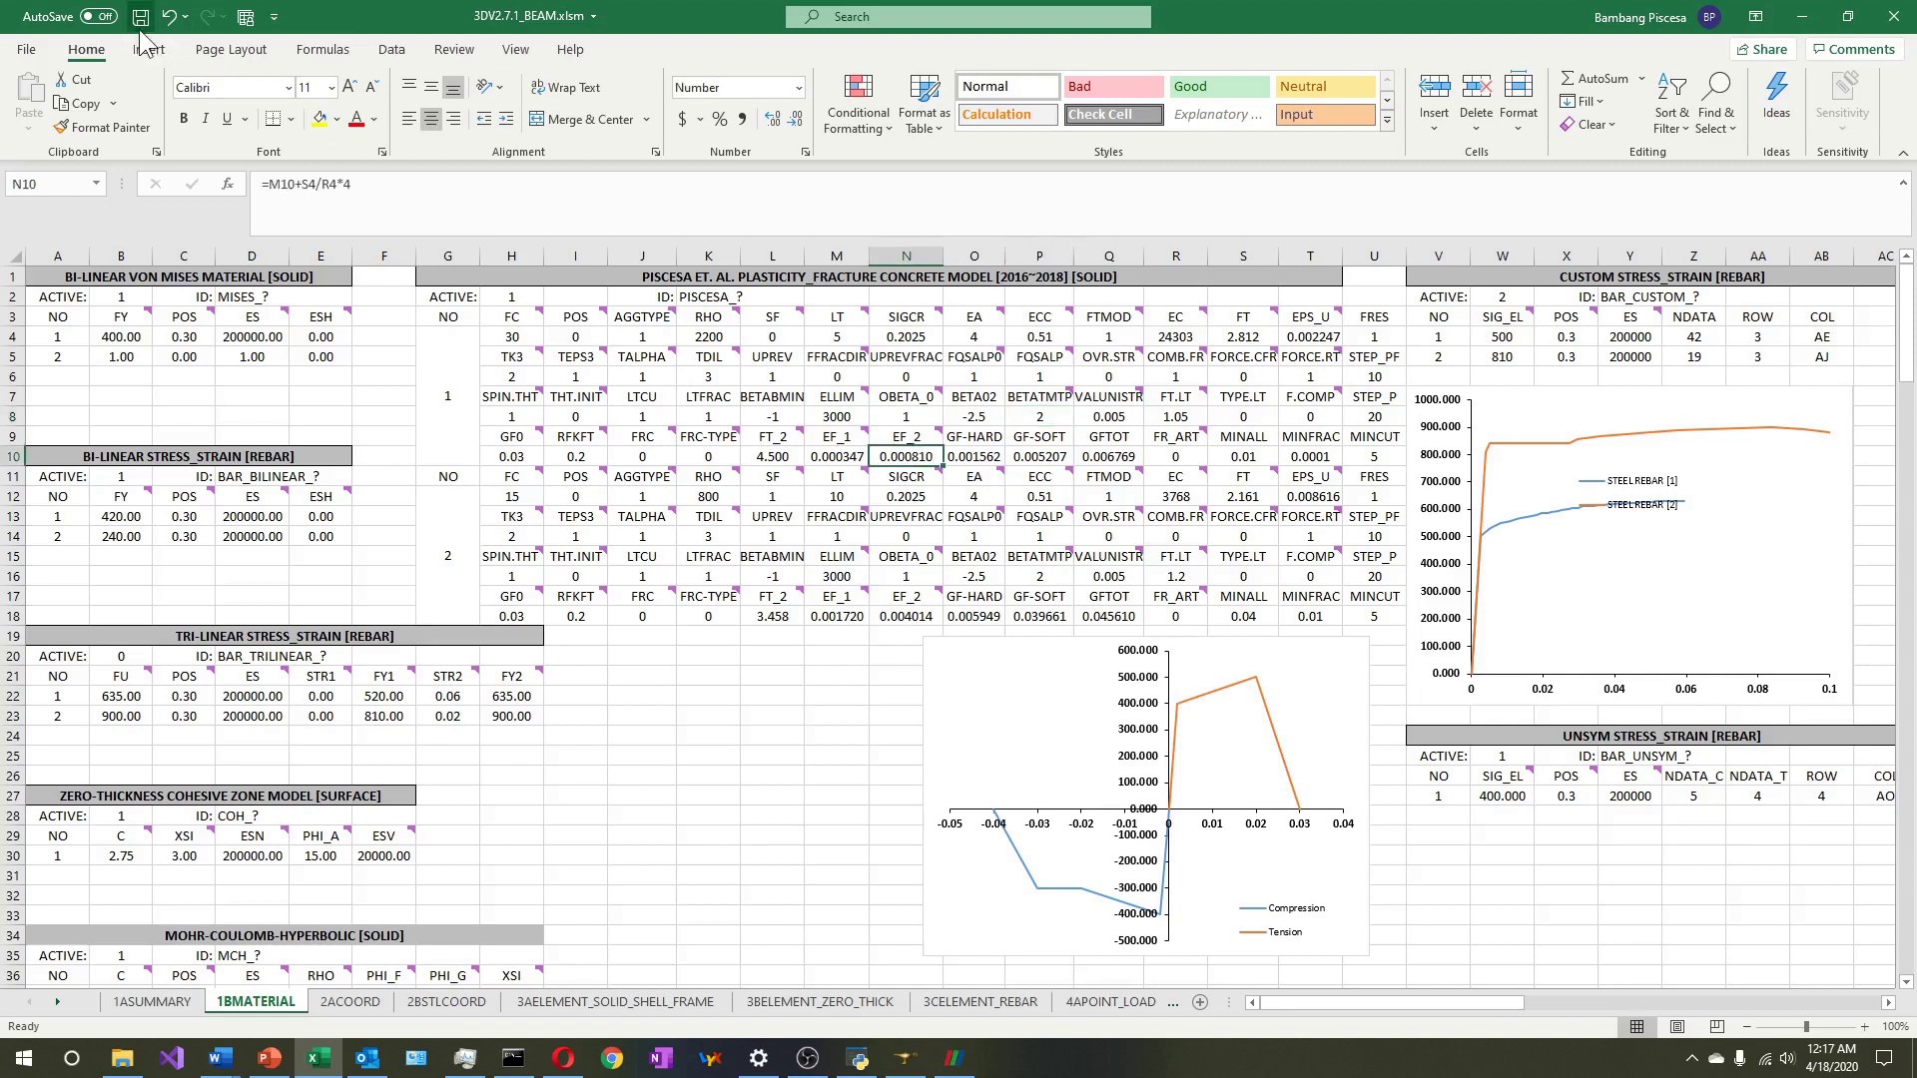
# Save the workbook and close it, declining the further save on exit
pyautogui.hotkey('ctrl', 's')
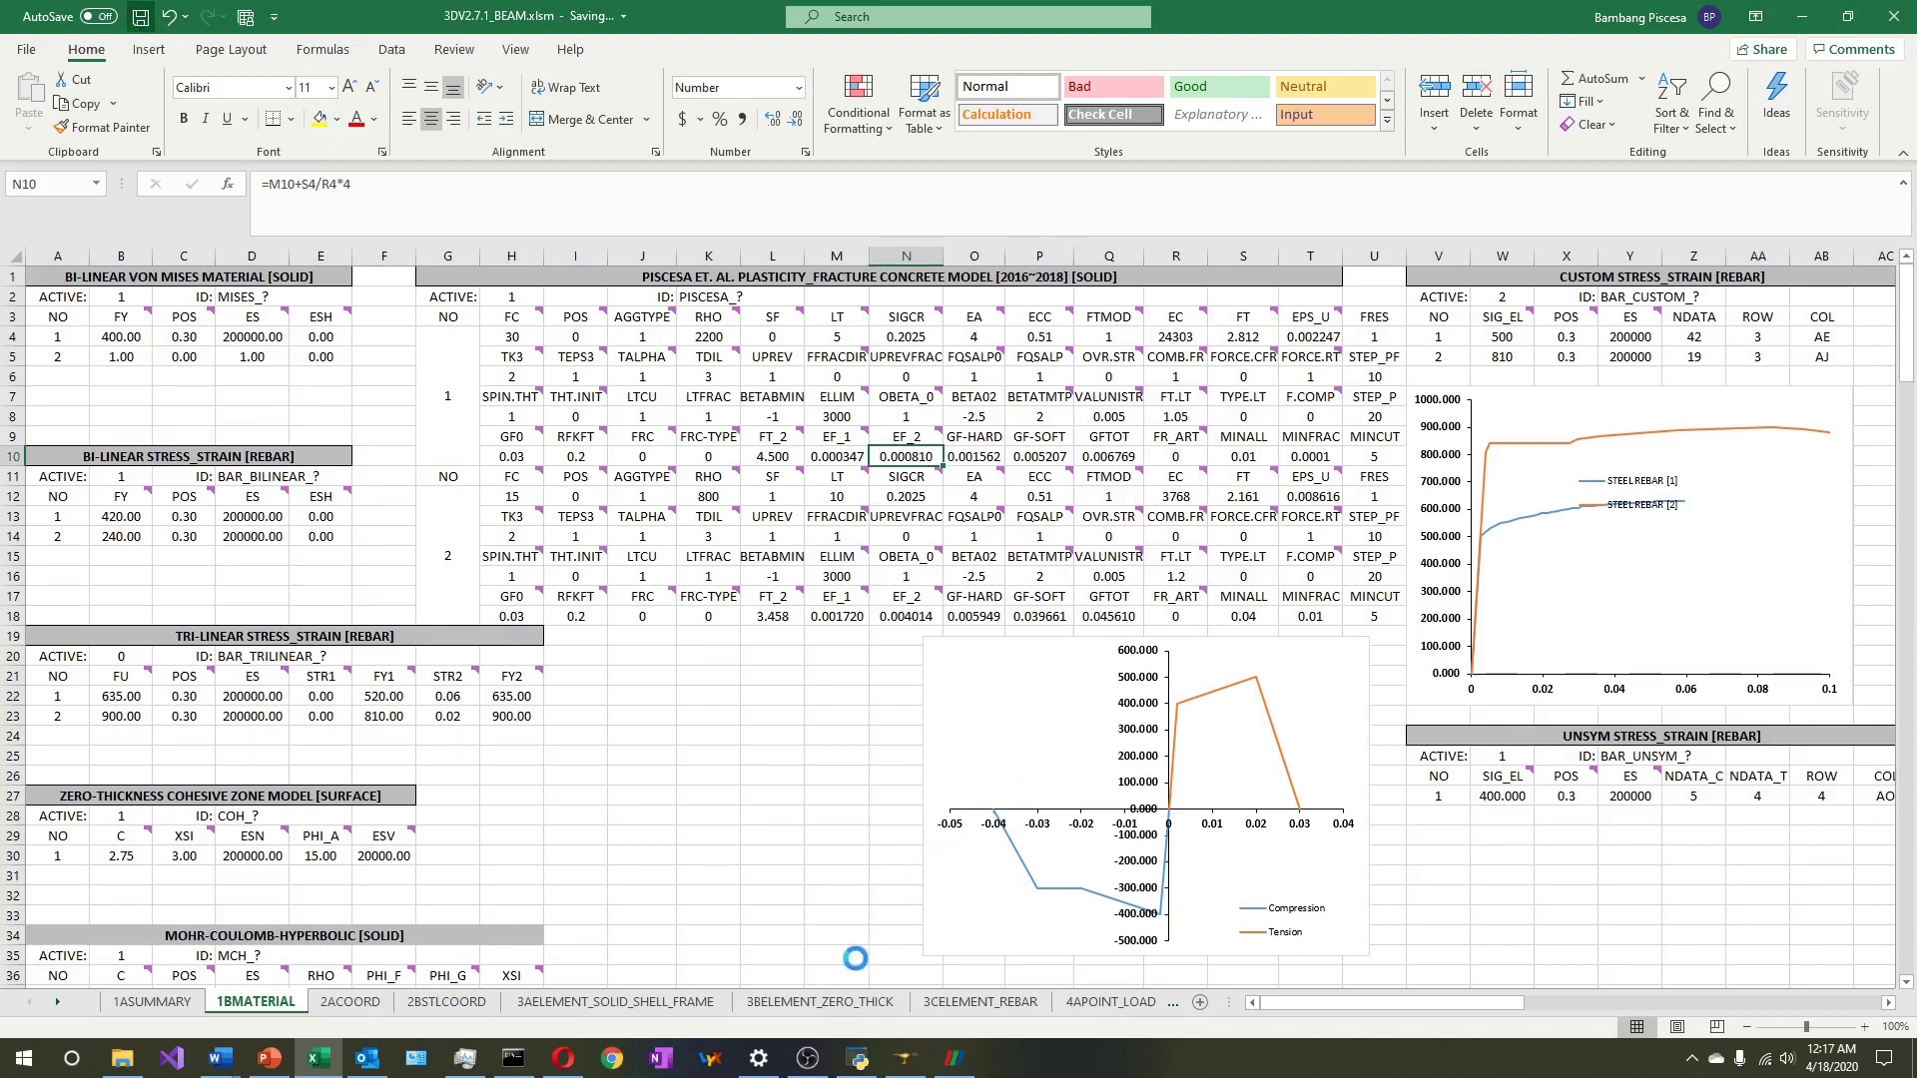
pyautogui.click(1890, 14)
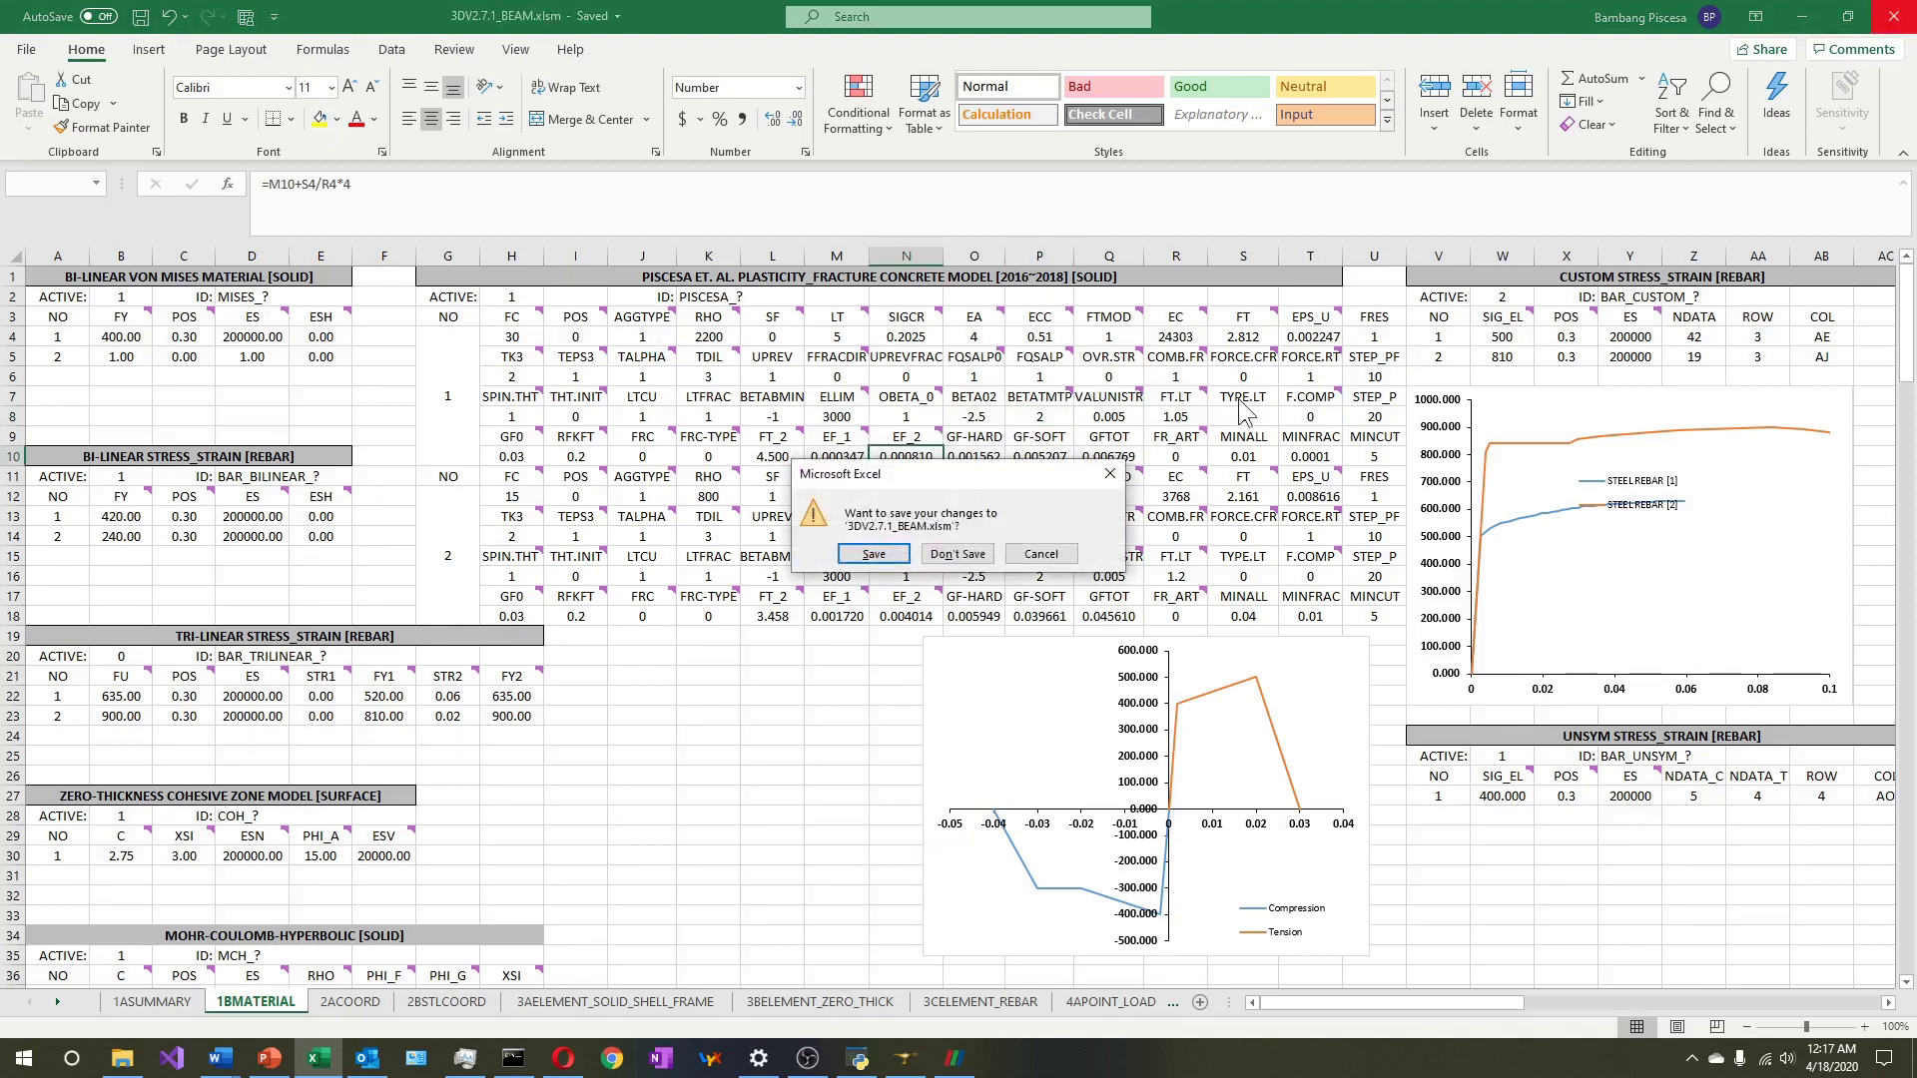
pyautogui.click(948, 557)
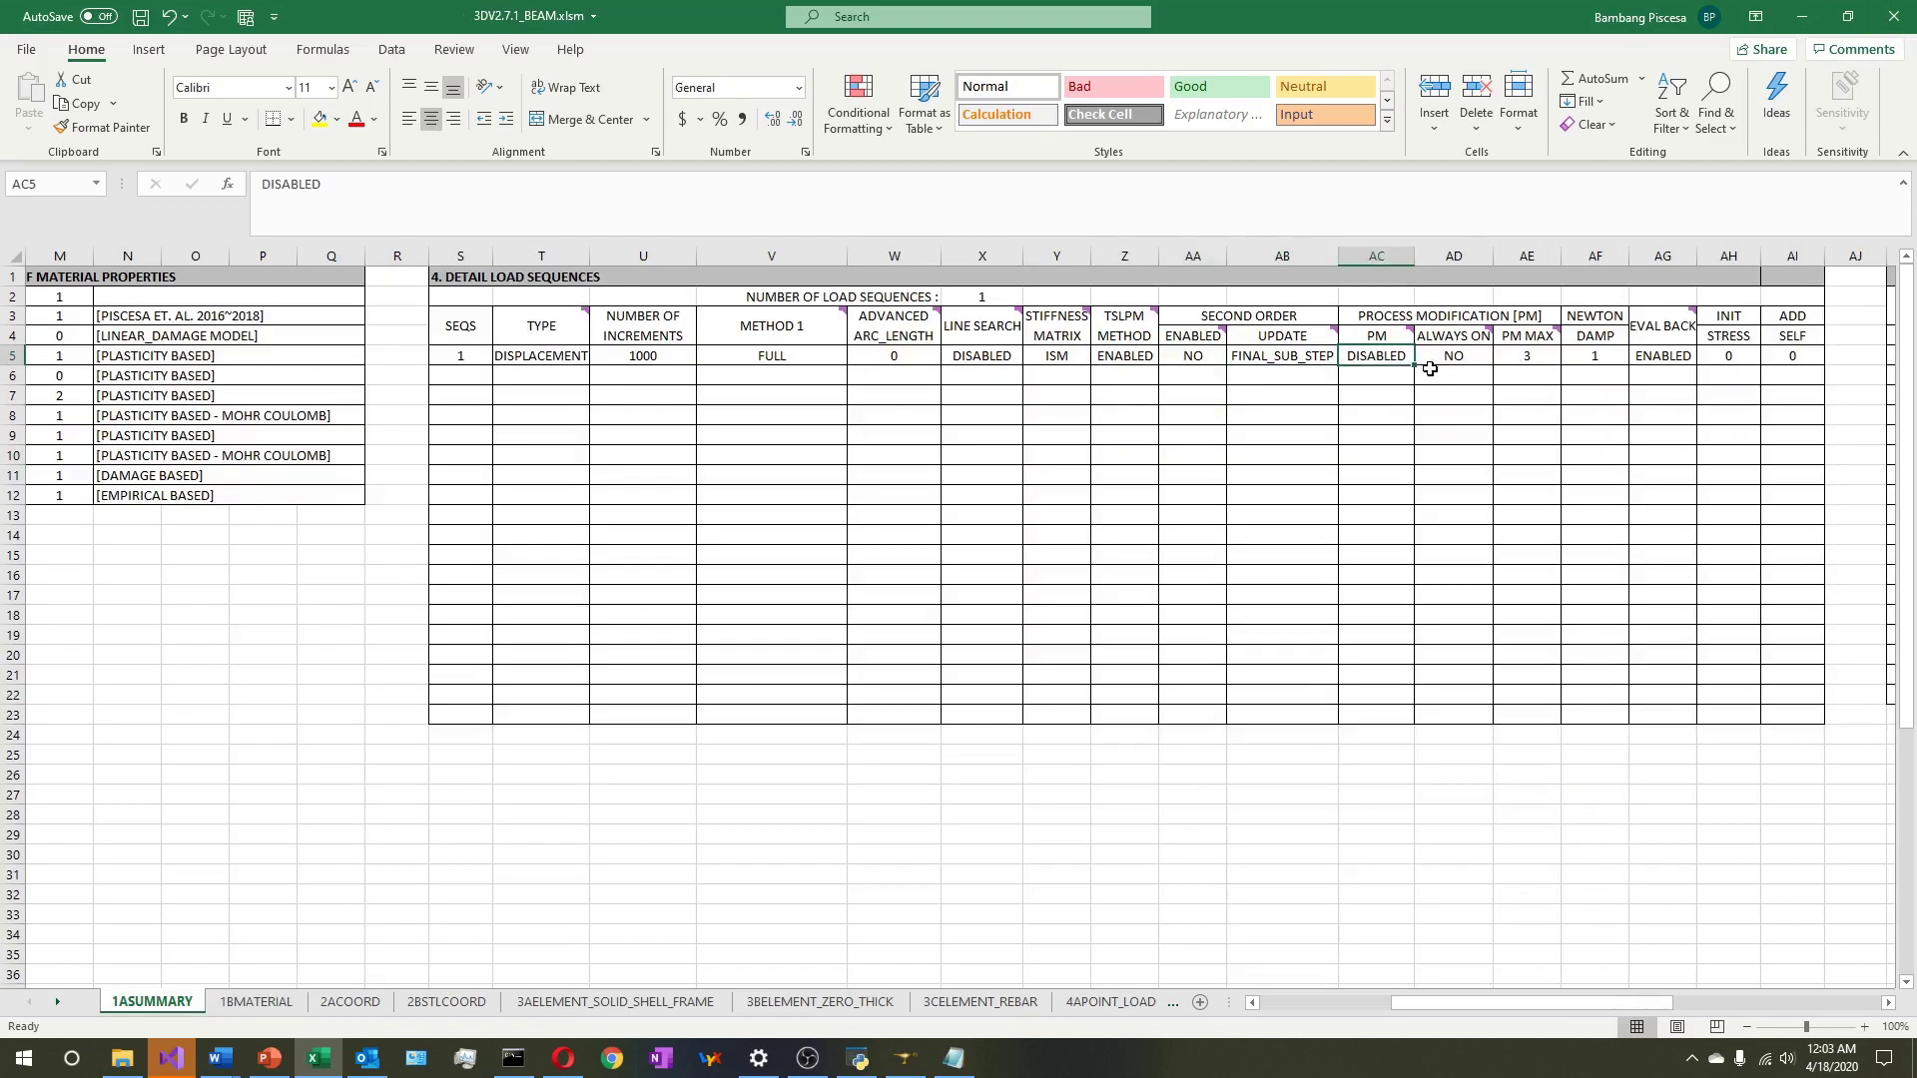
# Save the workbook from the 1ASUMMARY sheet and close it, keeping the changes
pyautogui.click(1429, 370)
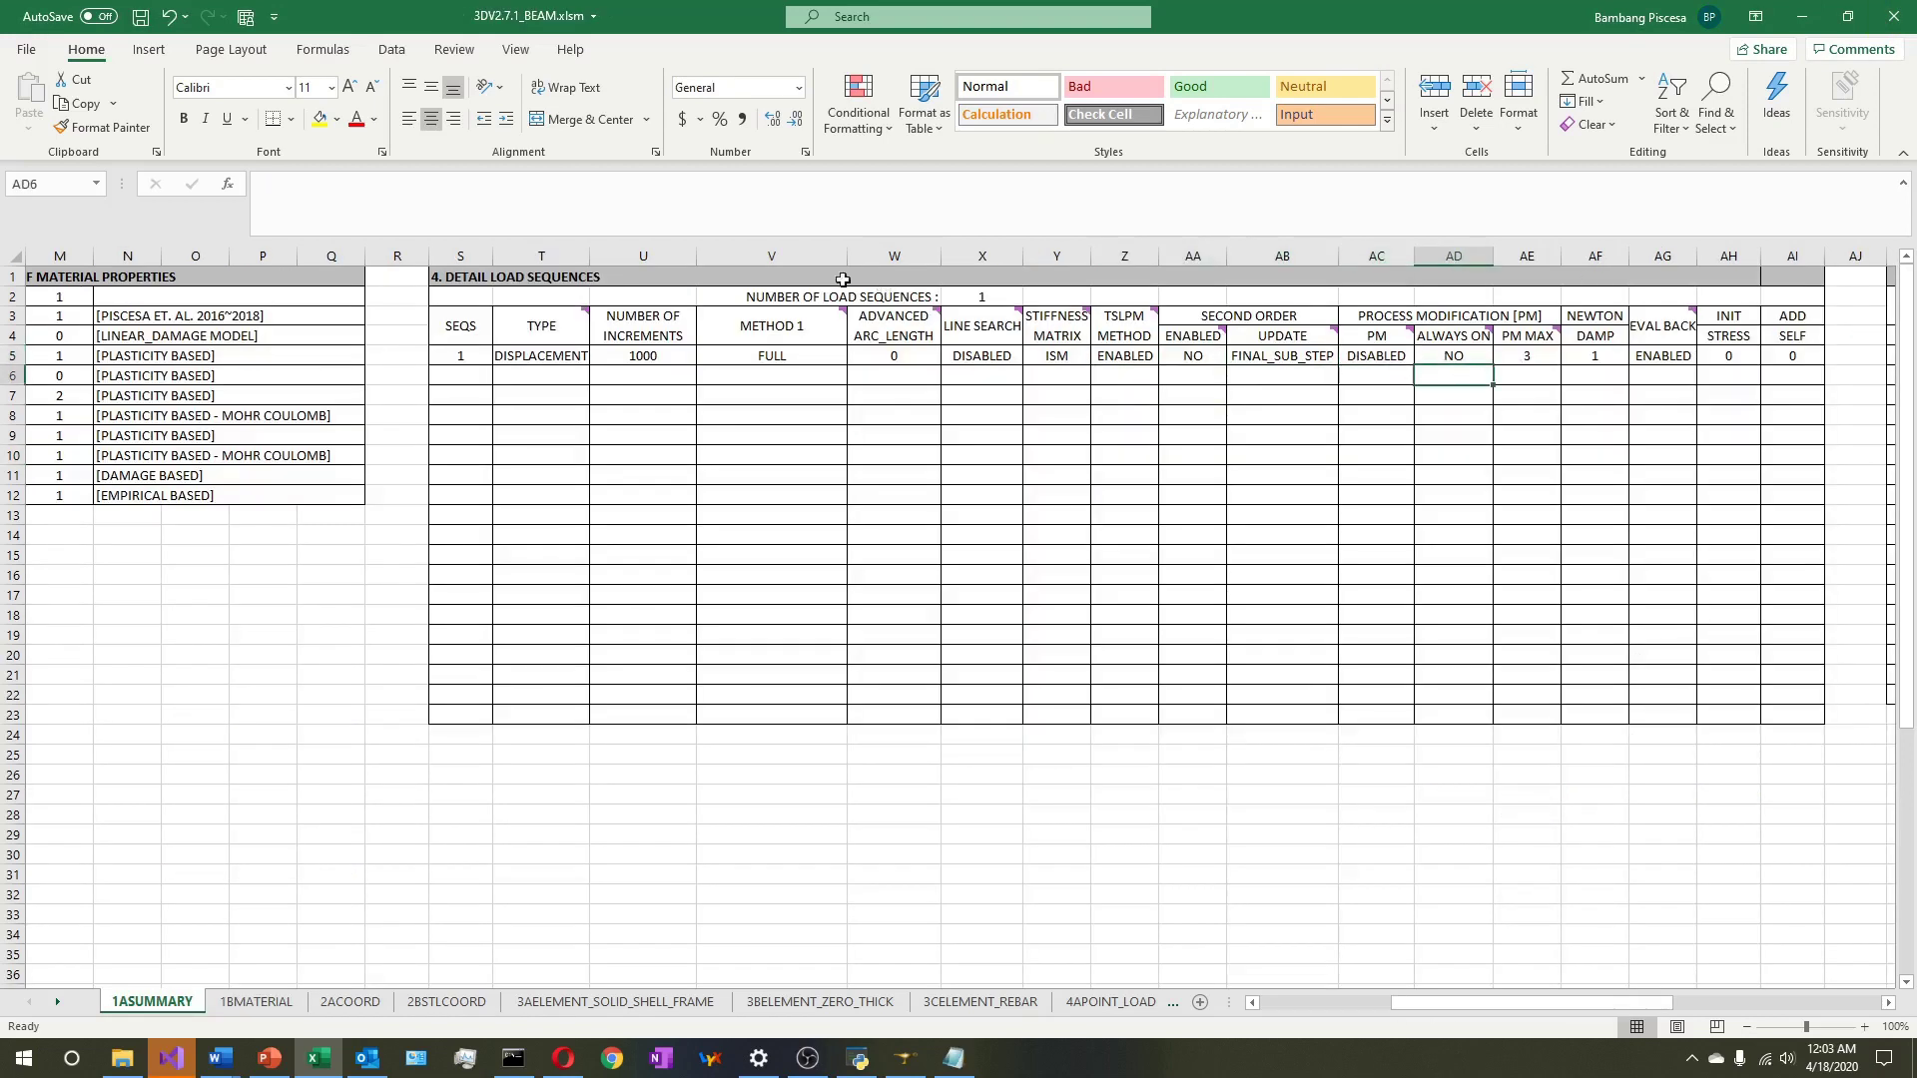
pyautogui.click(141, 17)
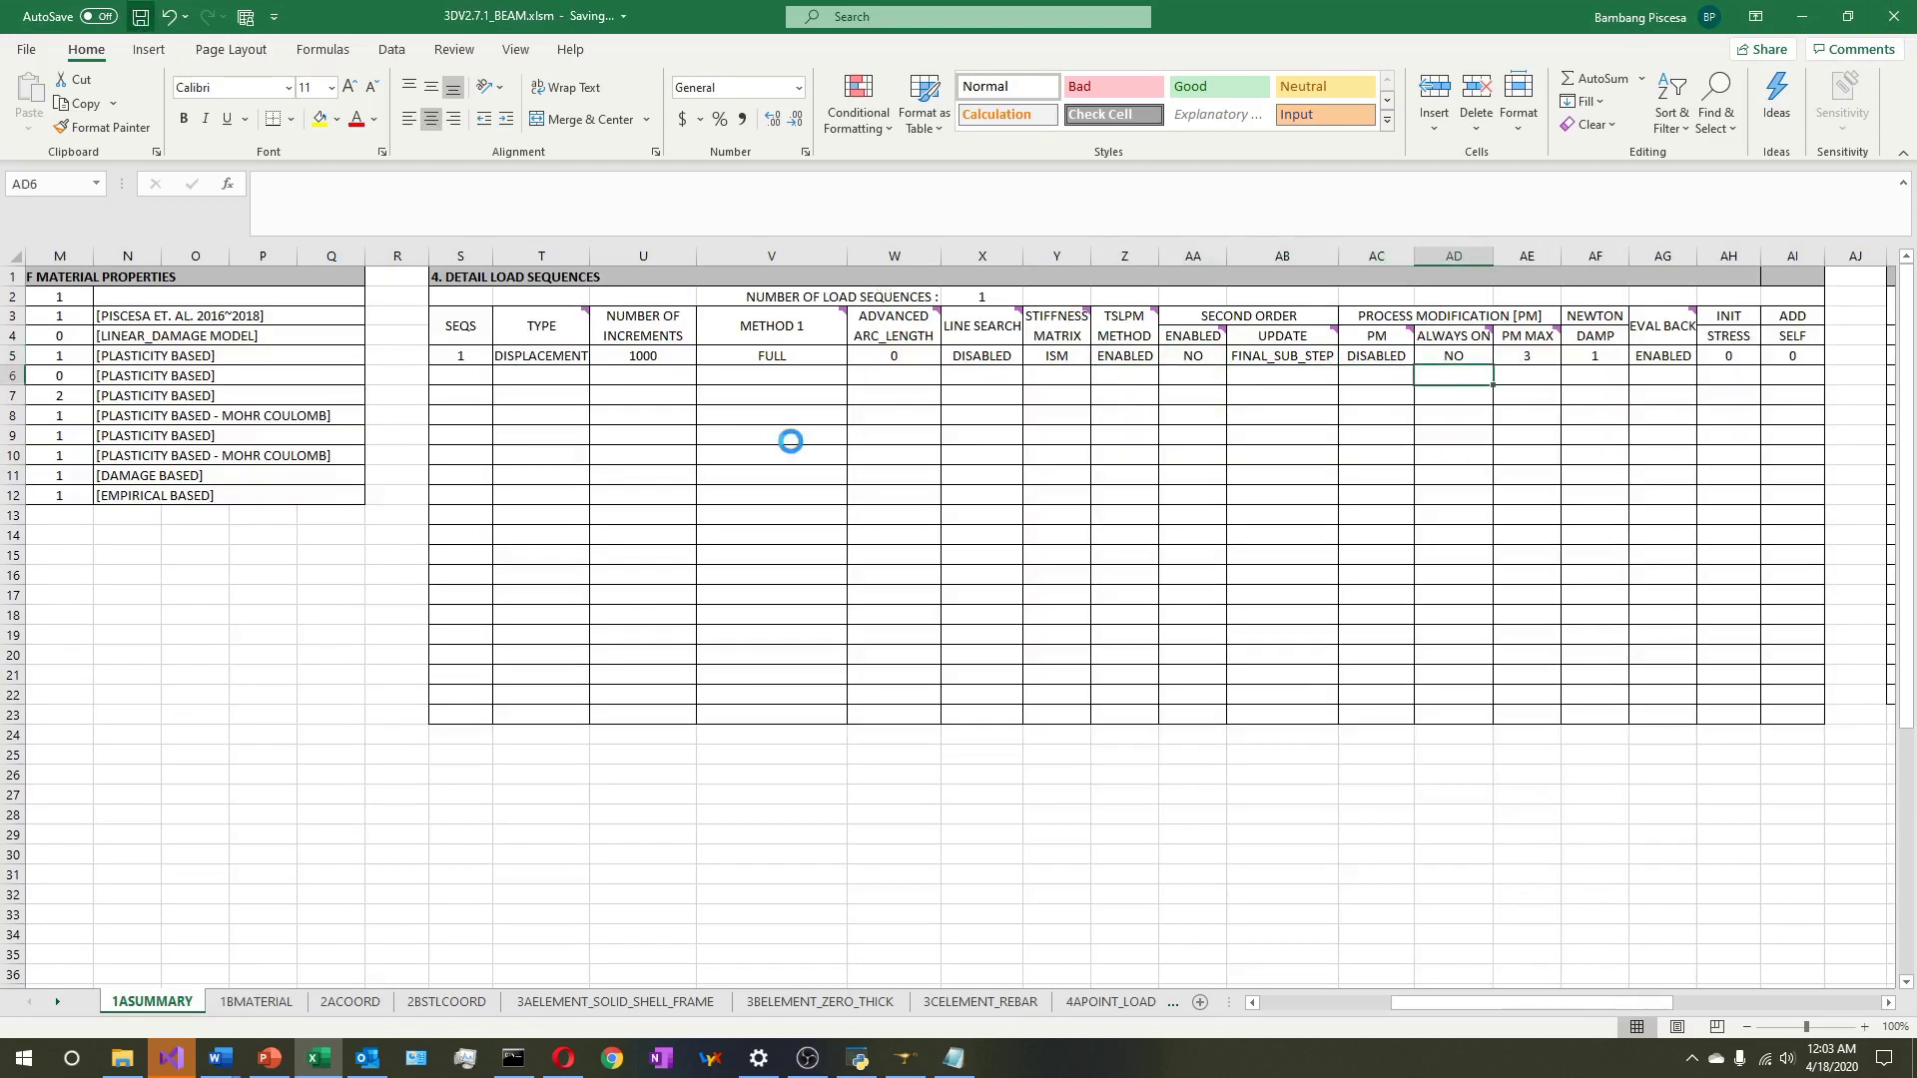
pyautogui.click(737, 547)
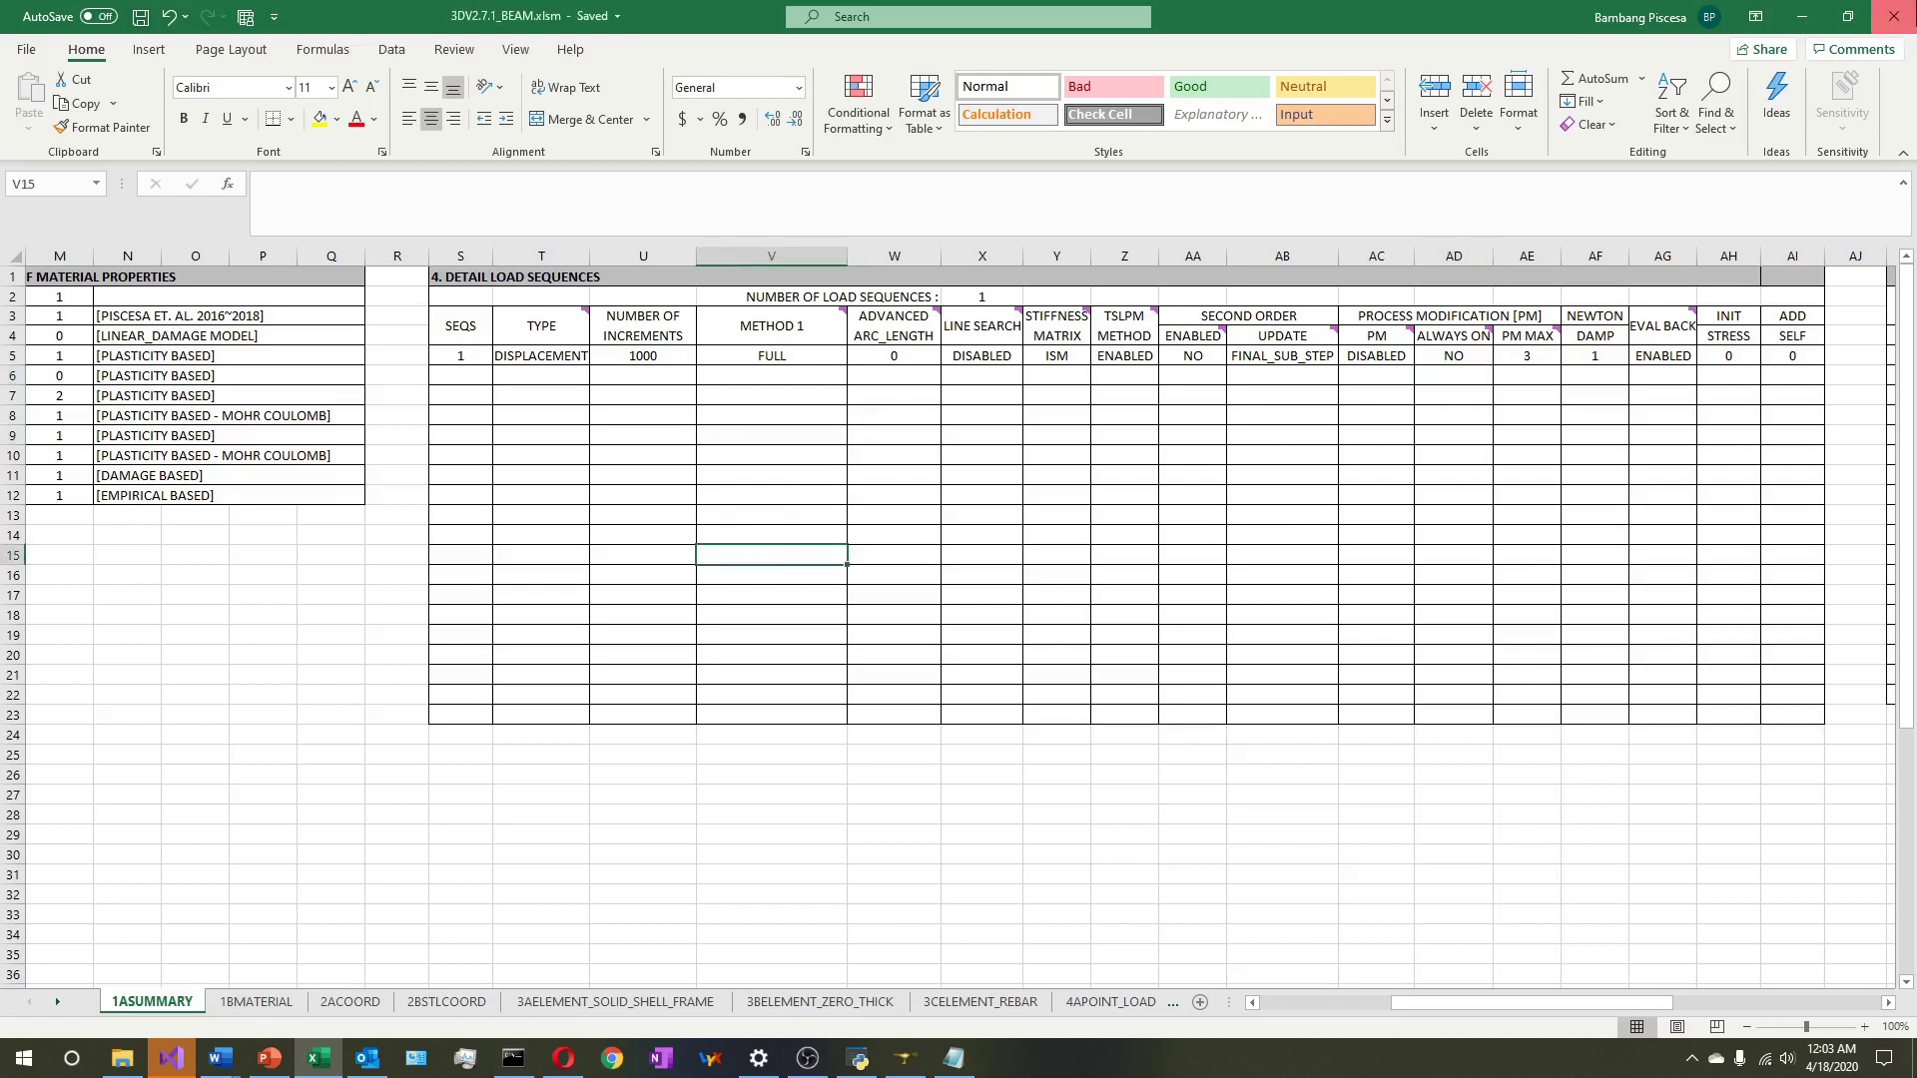
pyautogui.click(1894, 16)
pyautogui.click(872, 555)
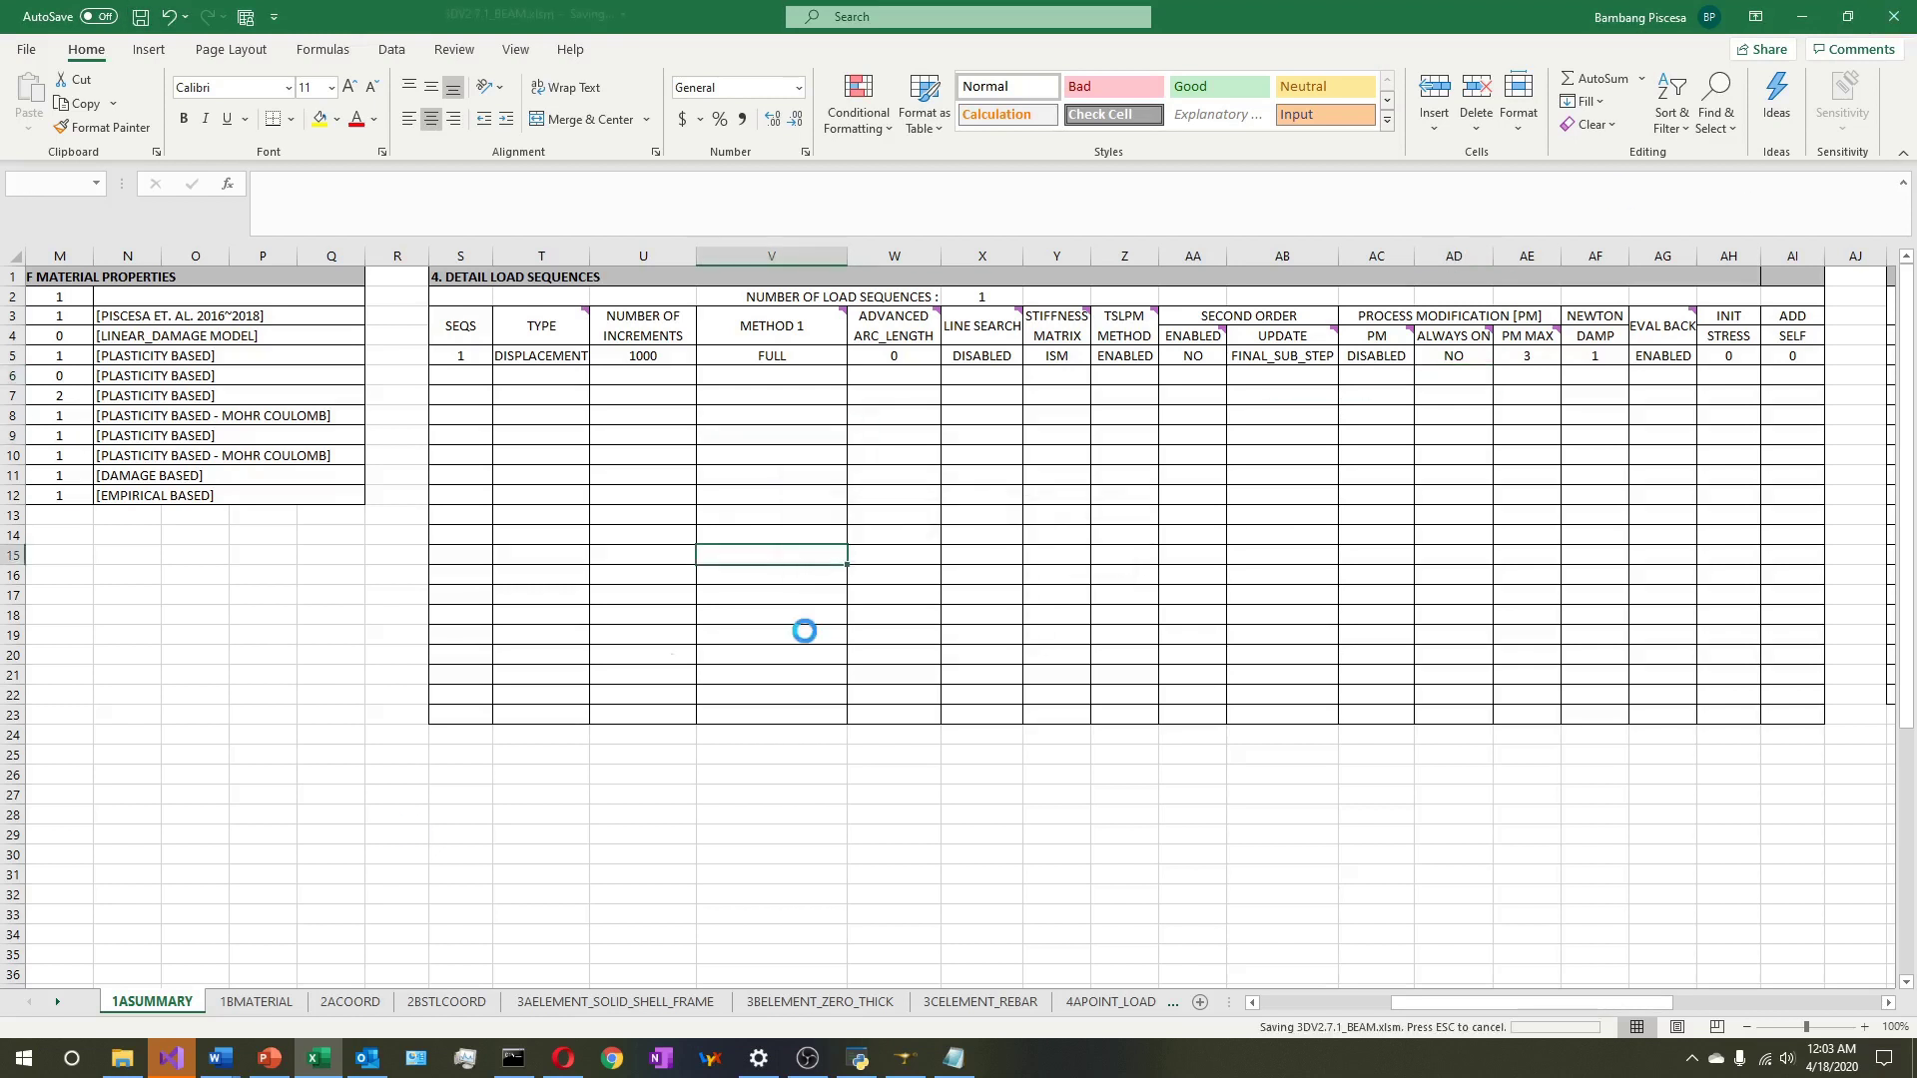
# Close the Visual Studio 2019 start window and DISP.dat in Notepad, and show the desktop
pyautogui.click(171, 1058)
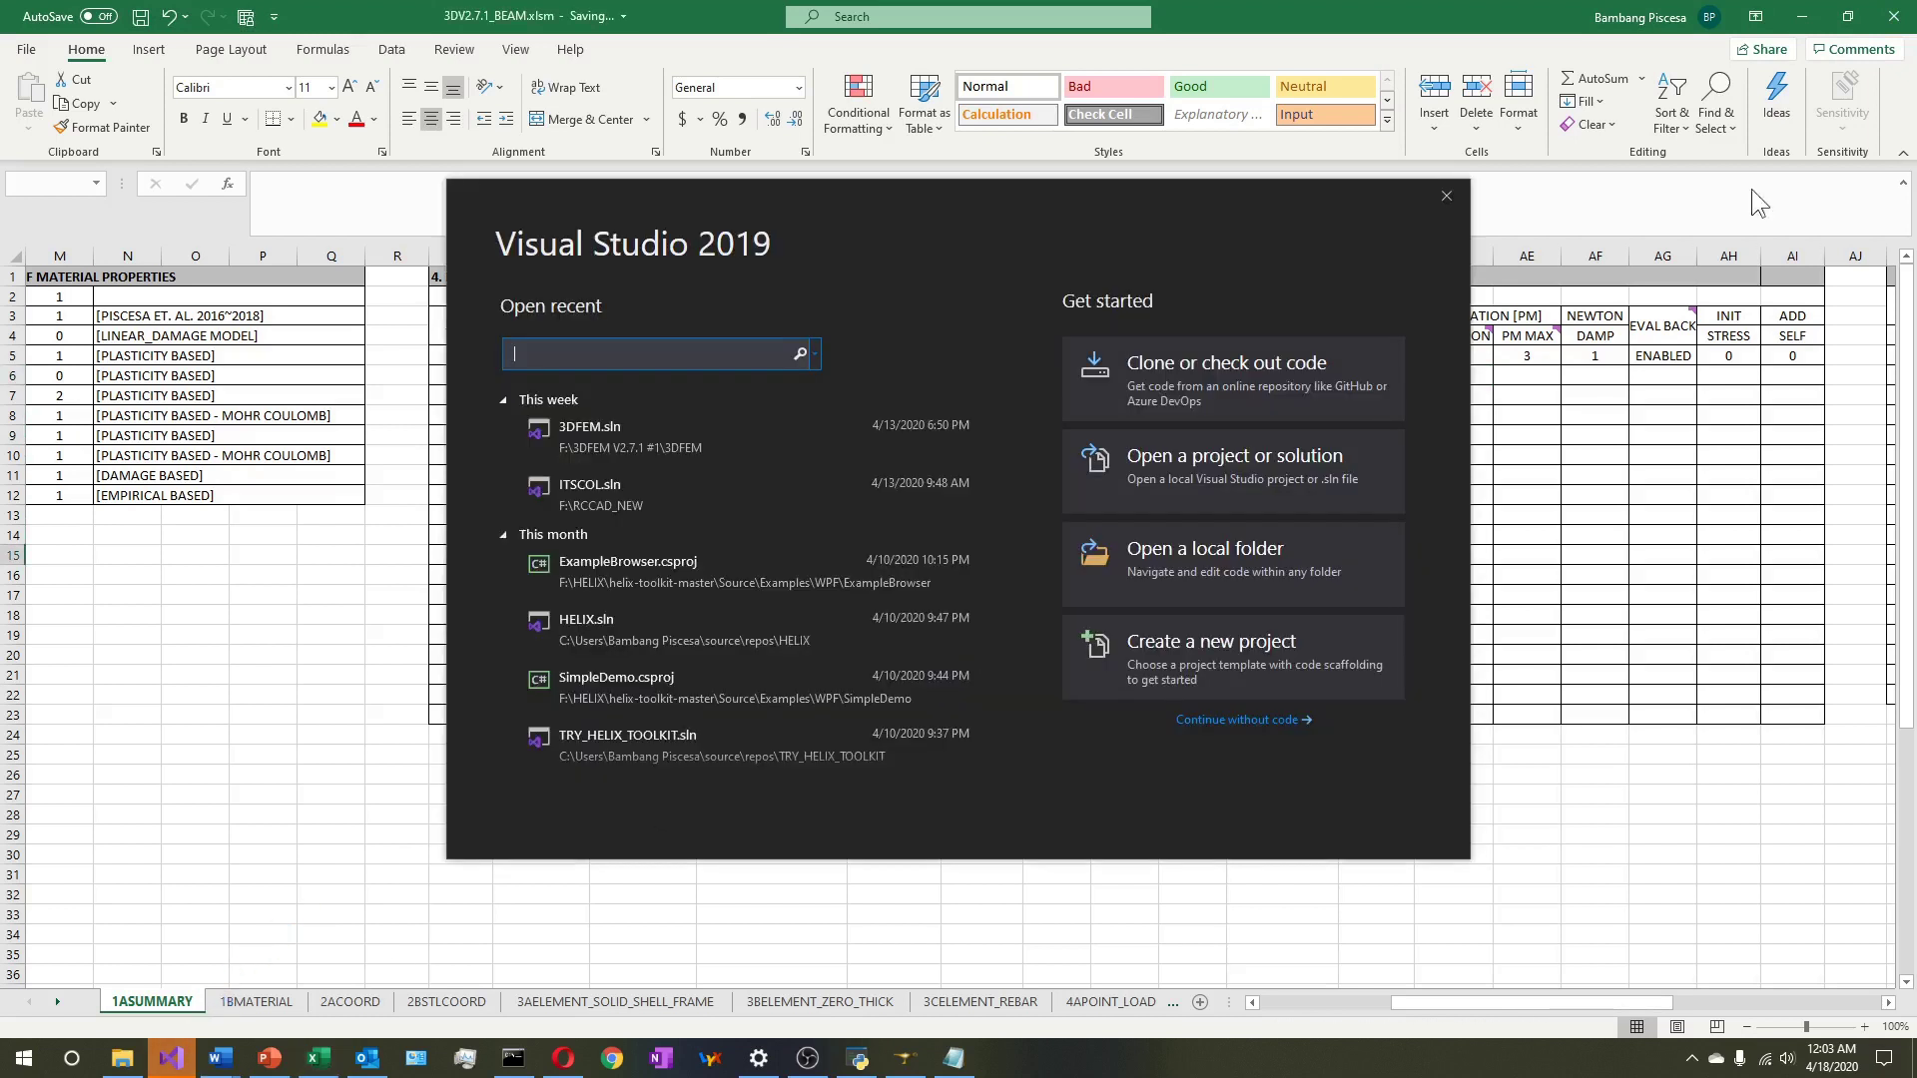
pyautogui.click(1446, 195)
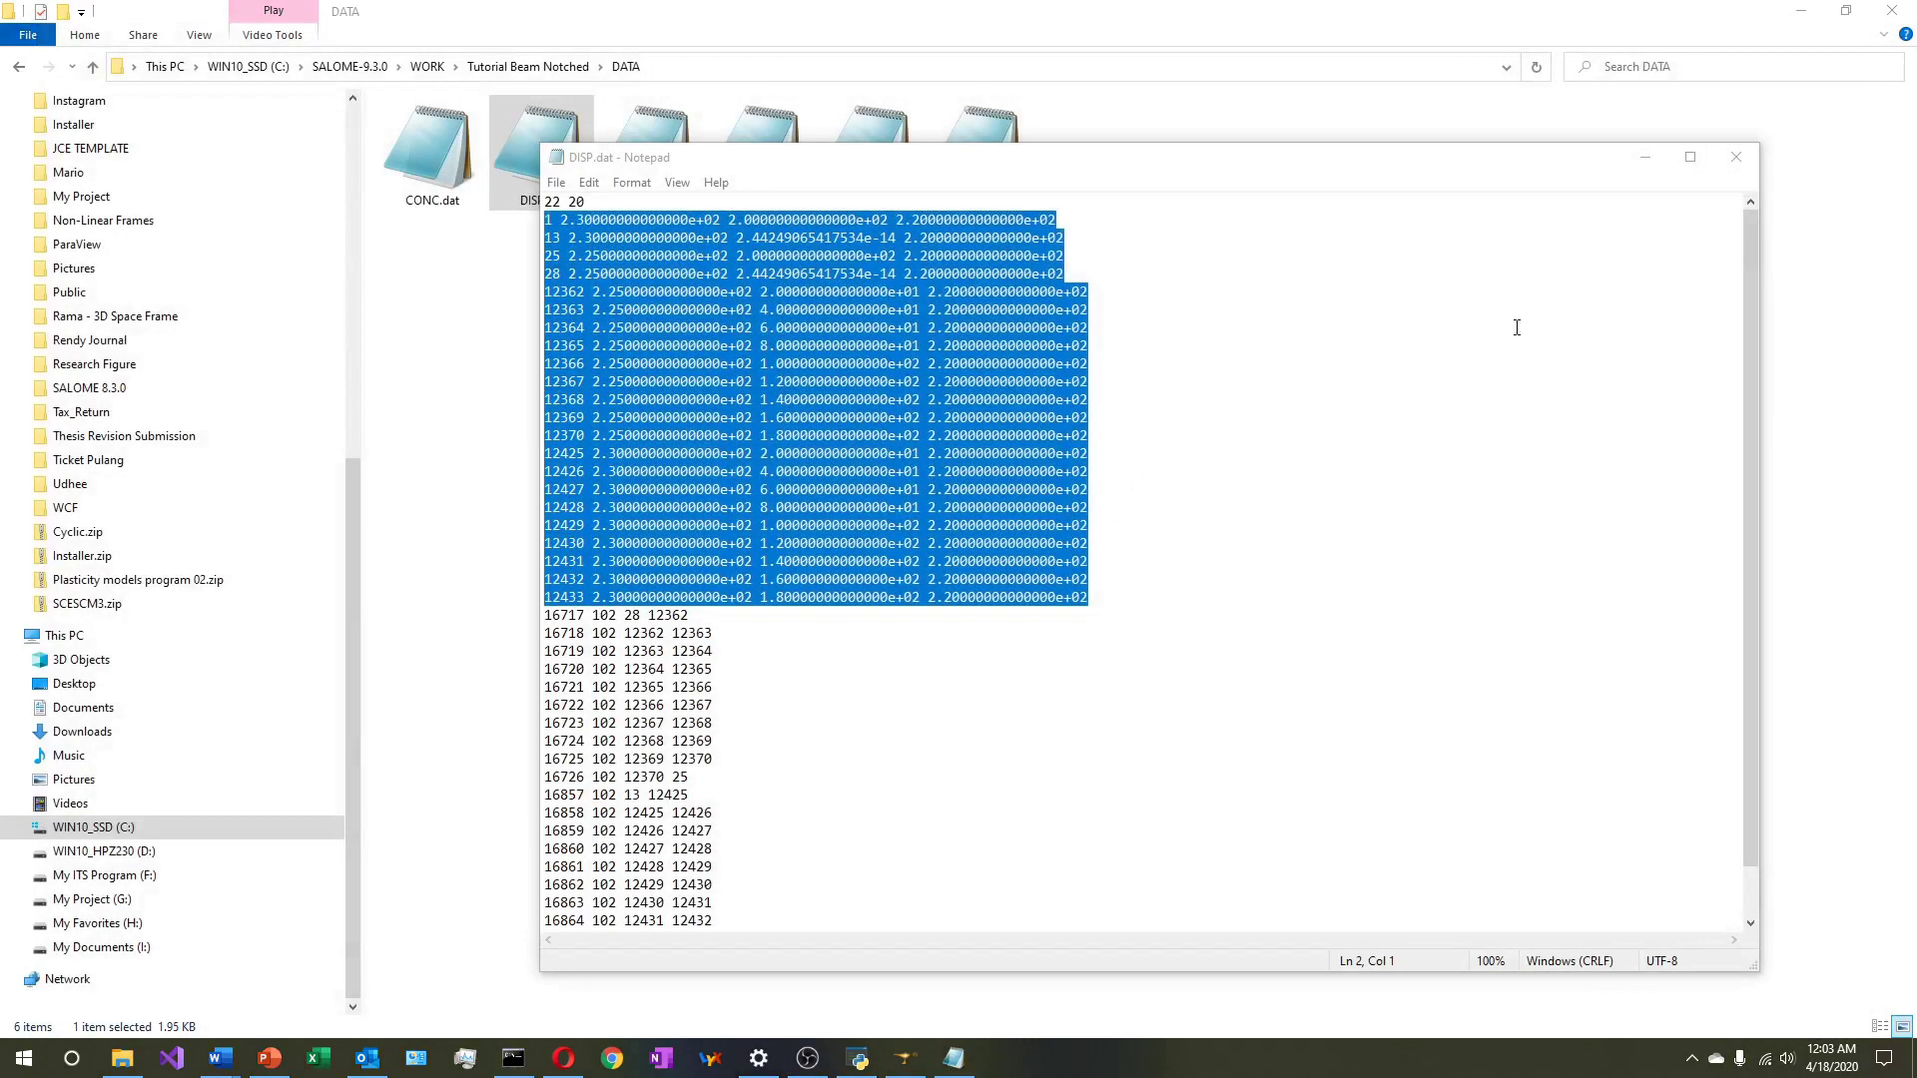
pyautogui.click(1736, 157)
pyautogui.click(1912, 1058)
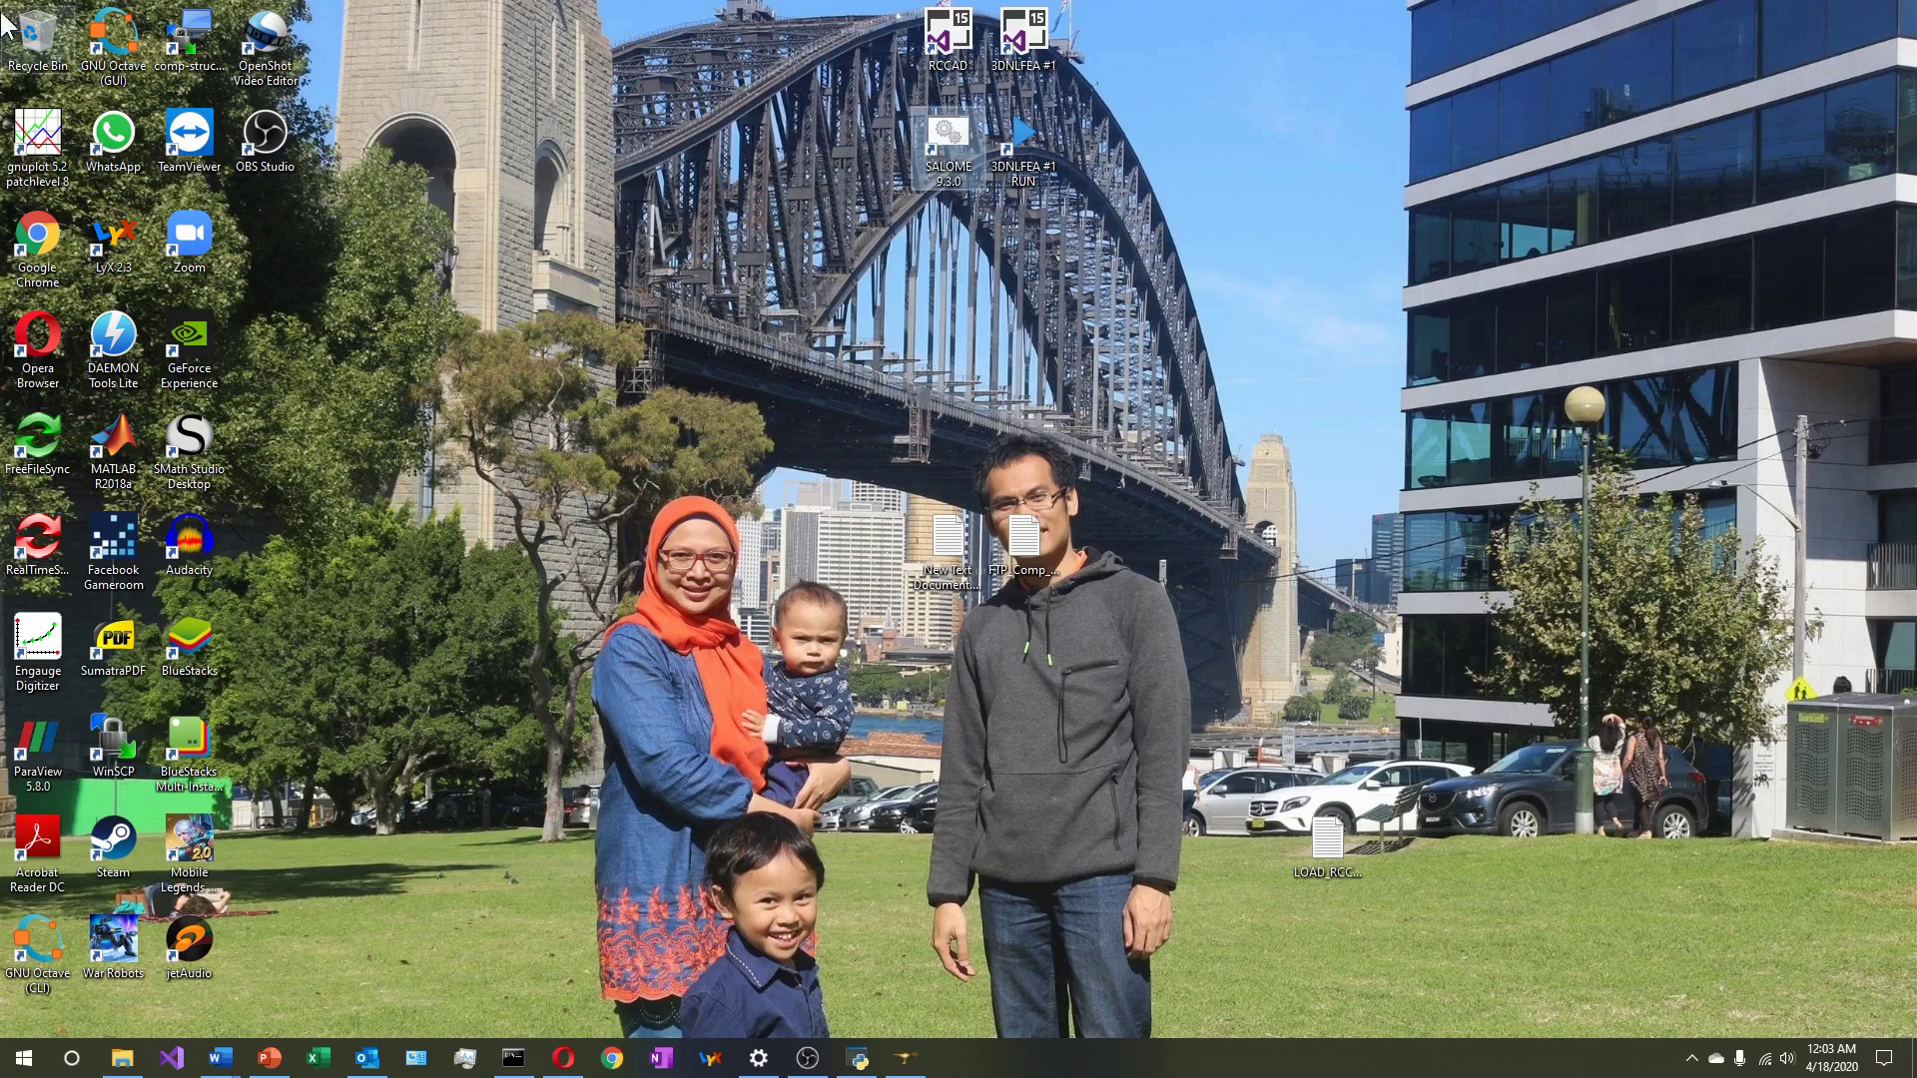
# Launch the 3D-NLFEA solver and run 3DV2.7.1_BEAM.xlsm from the 3DNLFEA_INPUT_DATA\MAKSUM folder, with its console maximized
pyautogui.doubleClick(1023, 144)
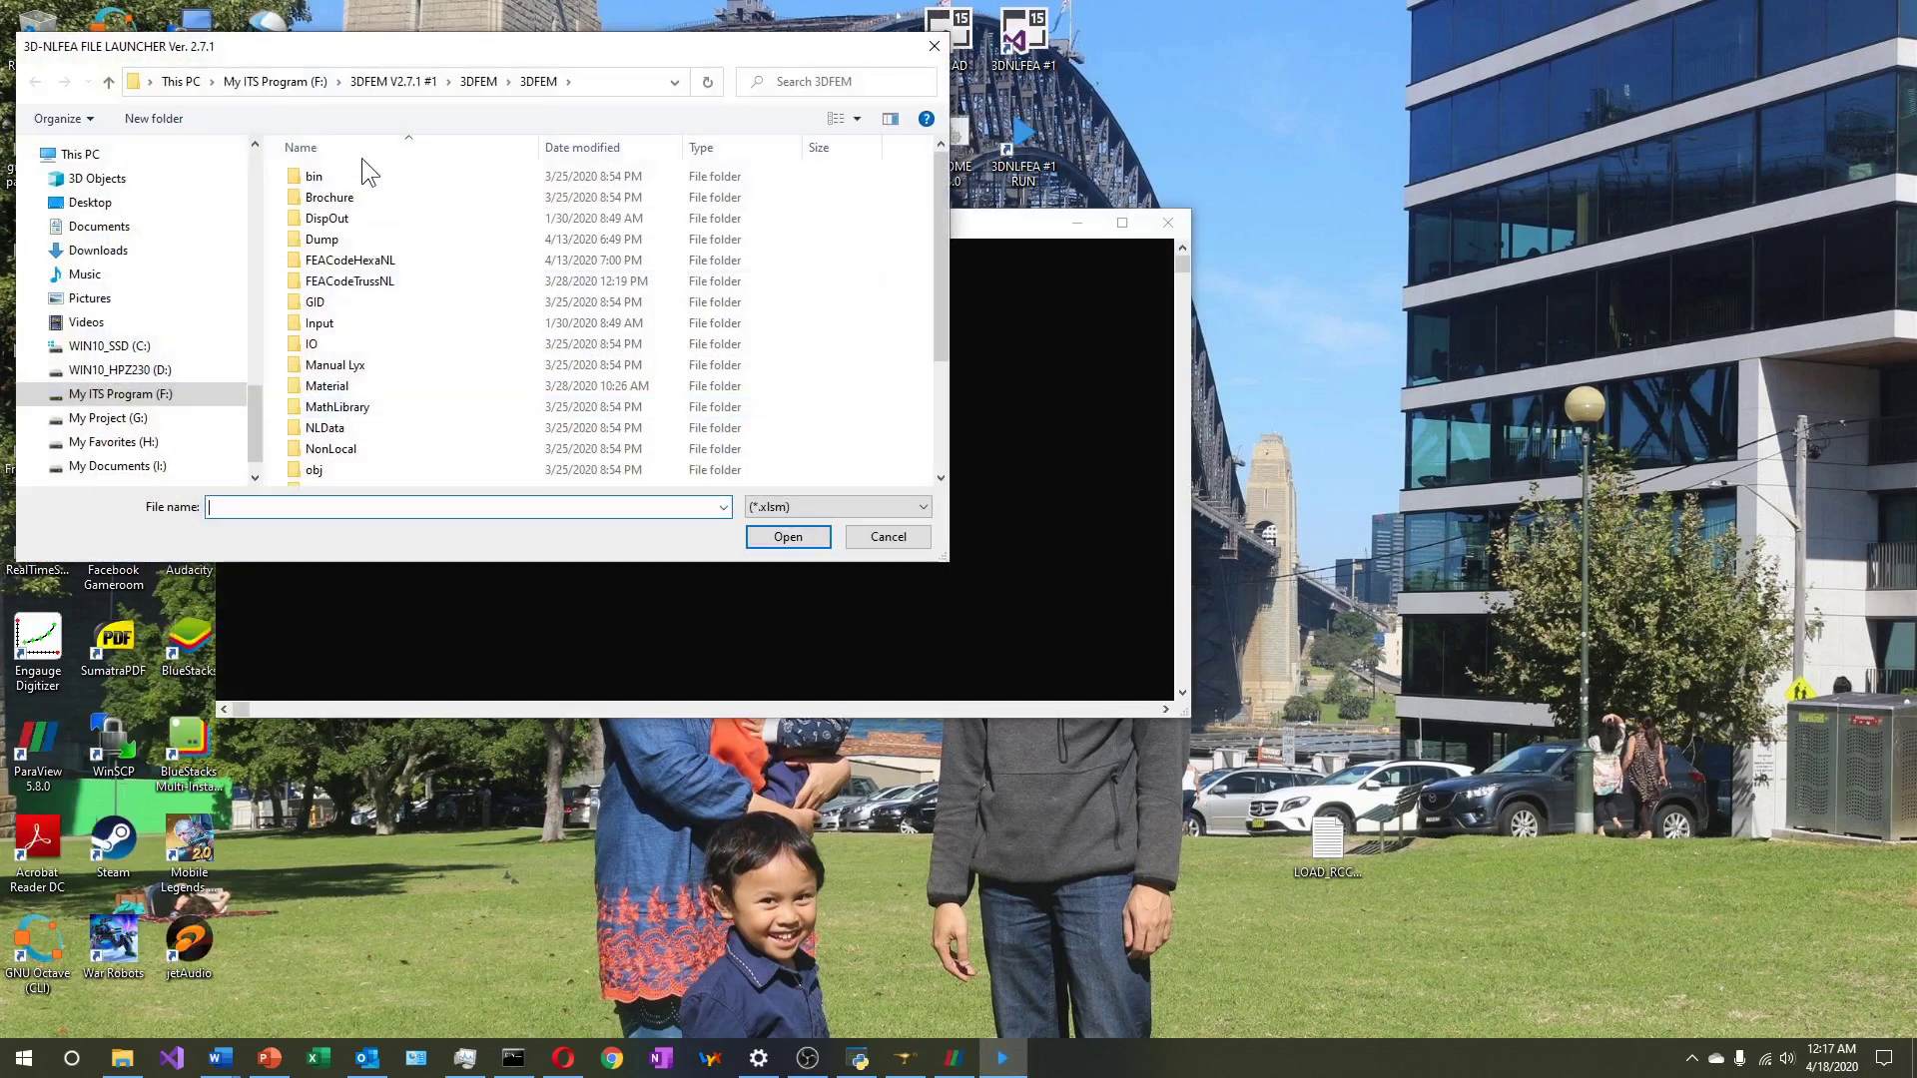
pyautogui.click(300, 80)
pyautogui.doubleClick(403, 308)
pyautogui.scroll(-5, 445, 311)
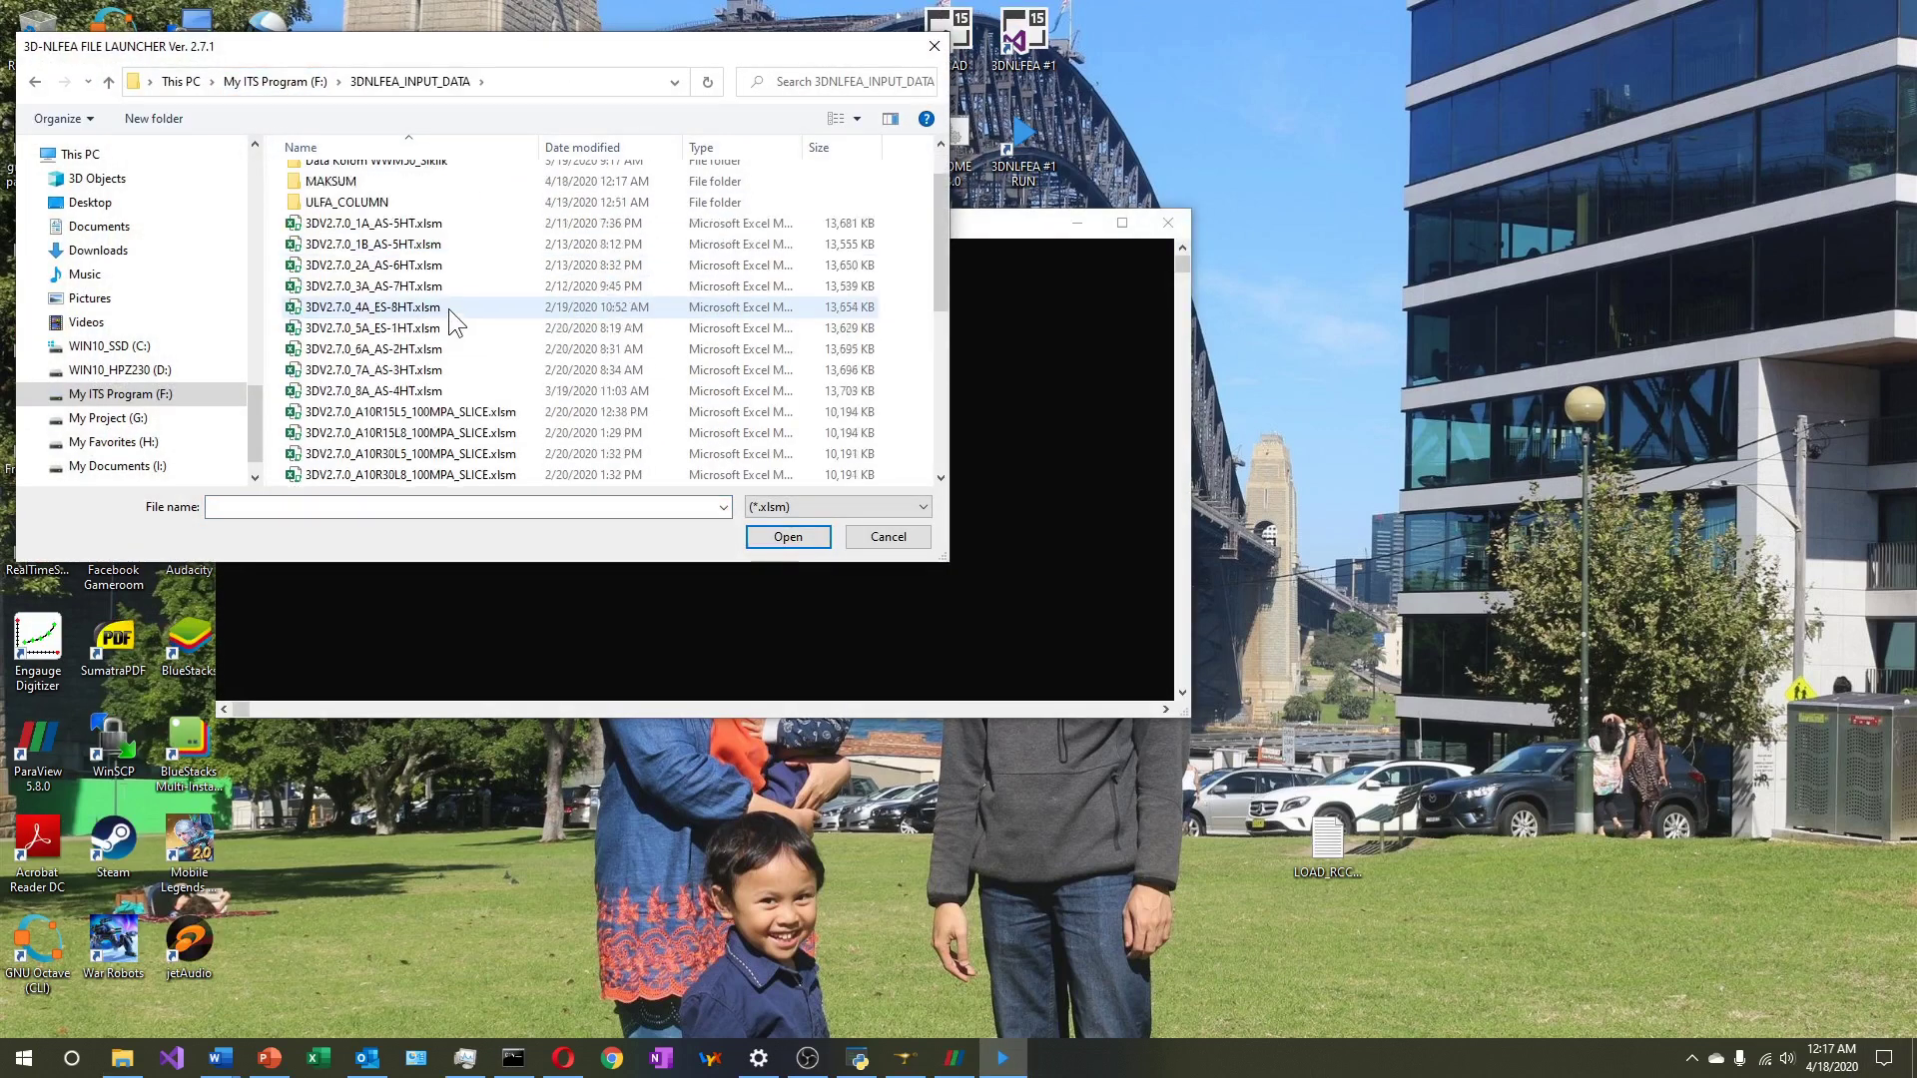
pyautogui.scroll(5, 449, 312)
pyautogui.doubleClick(346, 238)
pyautogui.click(359, 197)
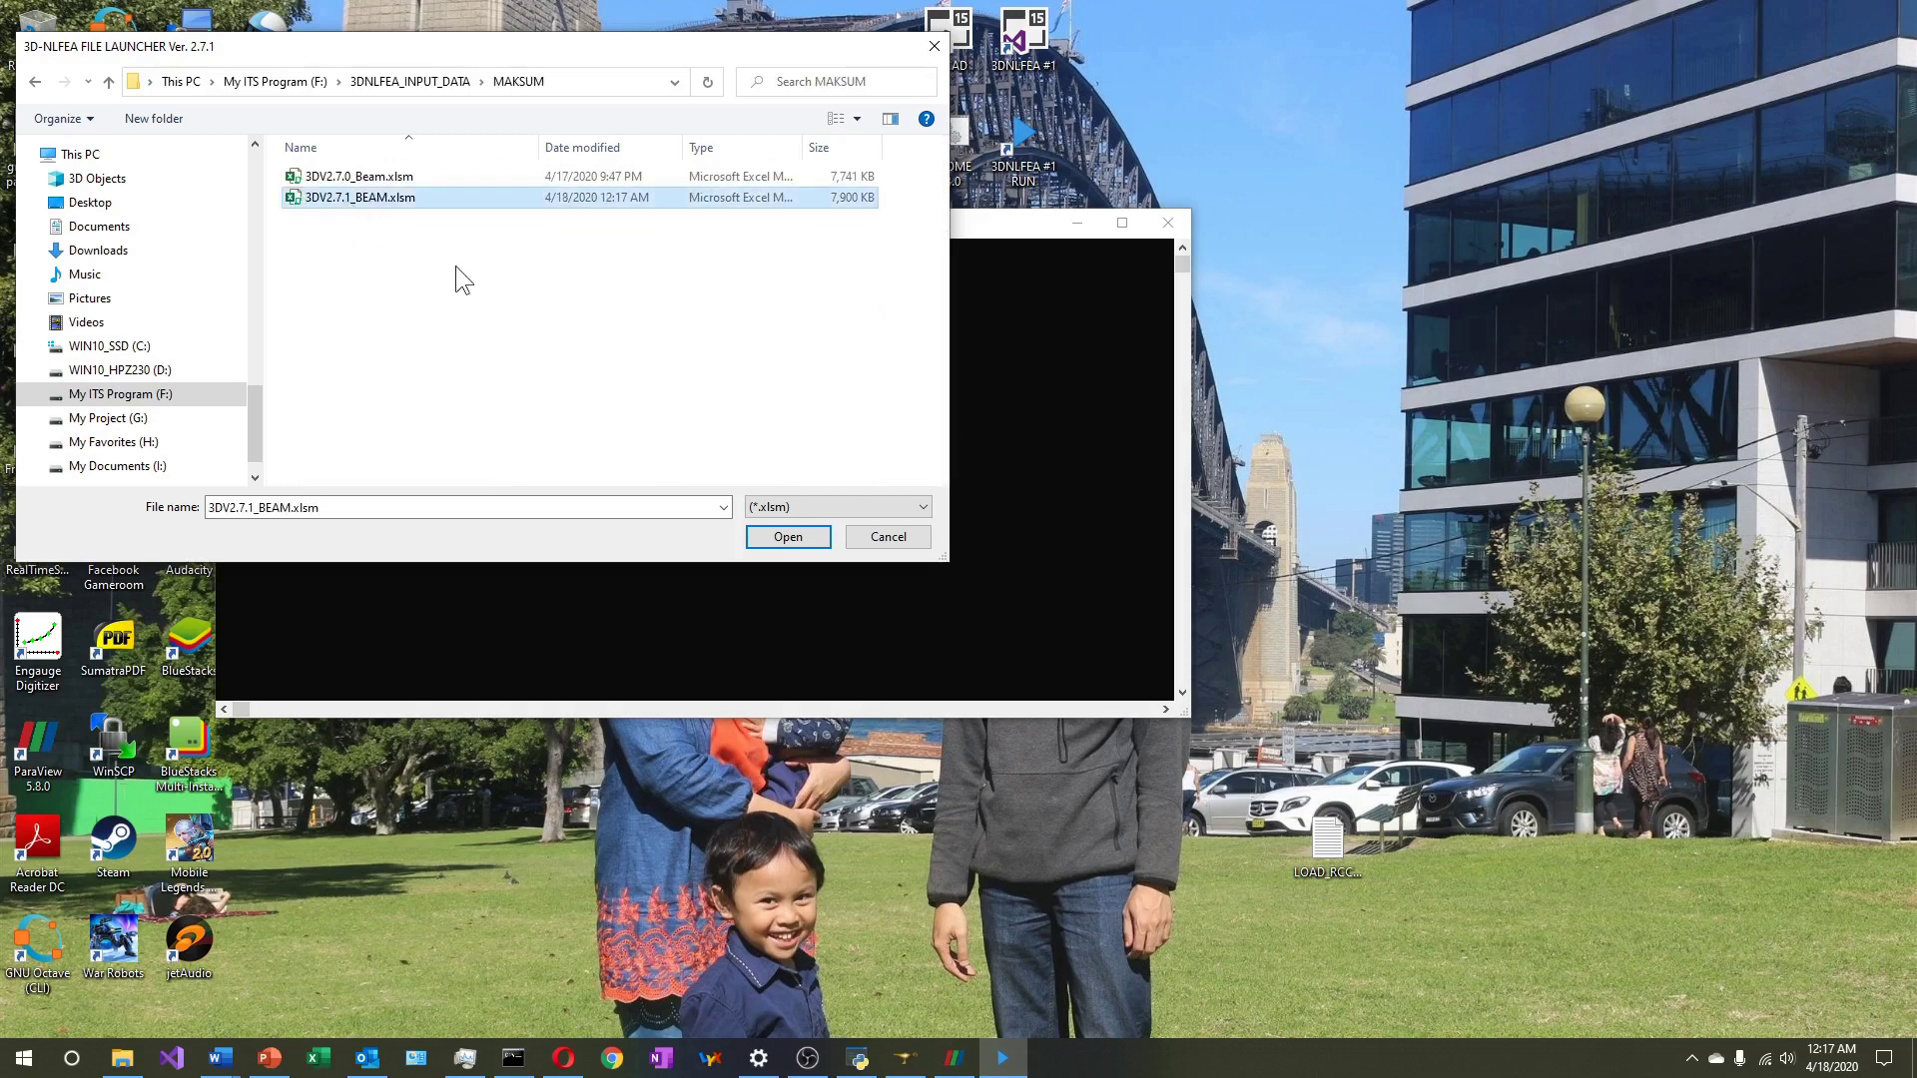
pyautogui.click(788, 536)
pyautogui.click(1121, 222)
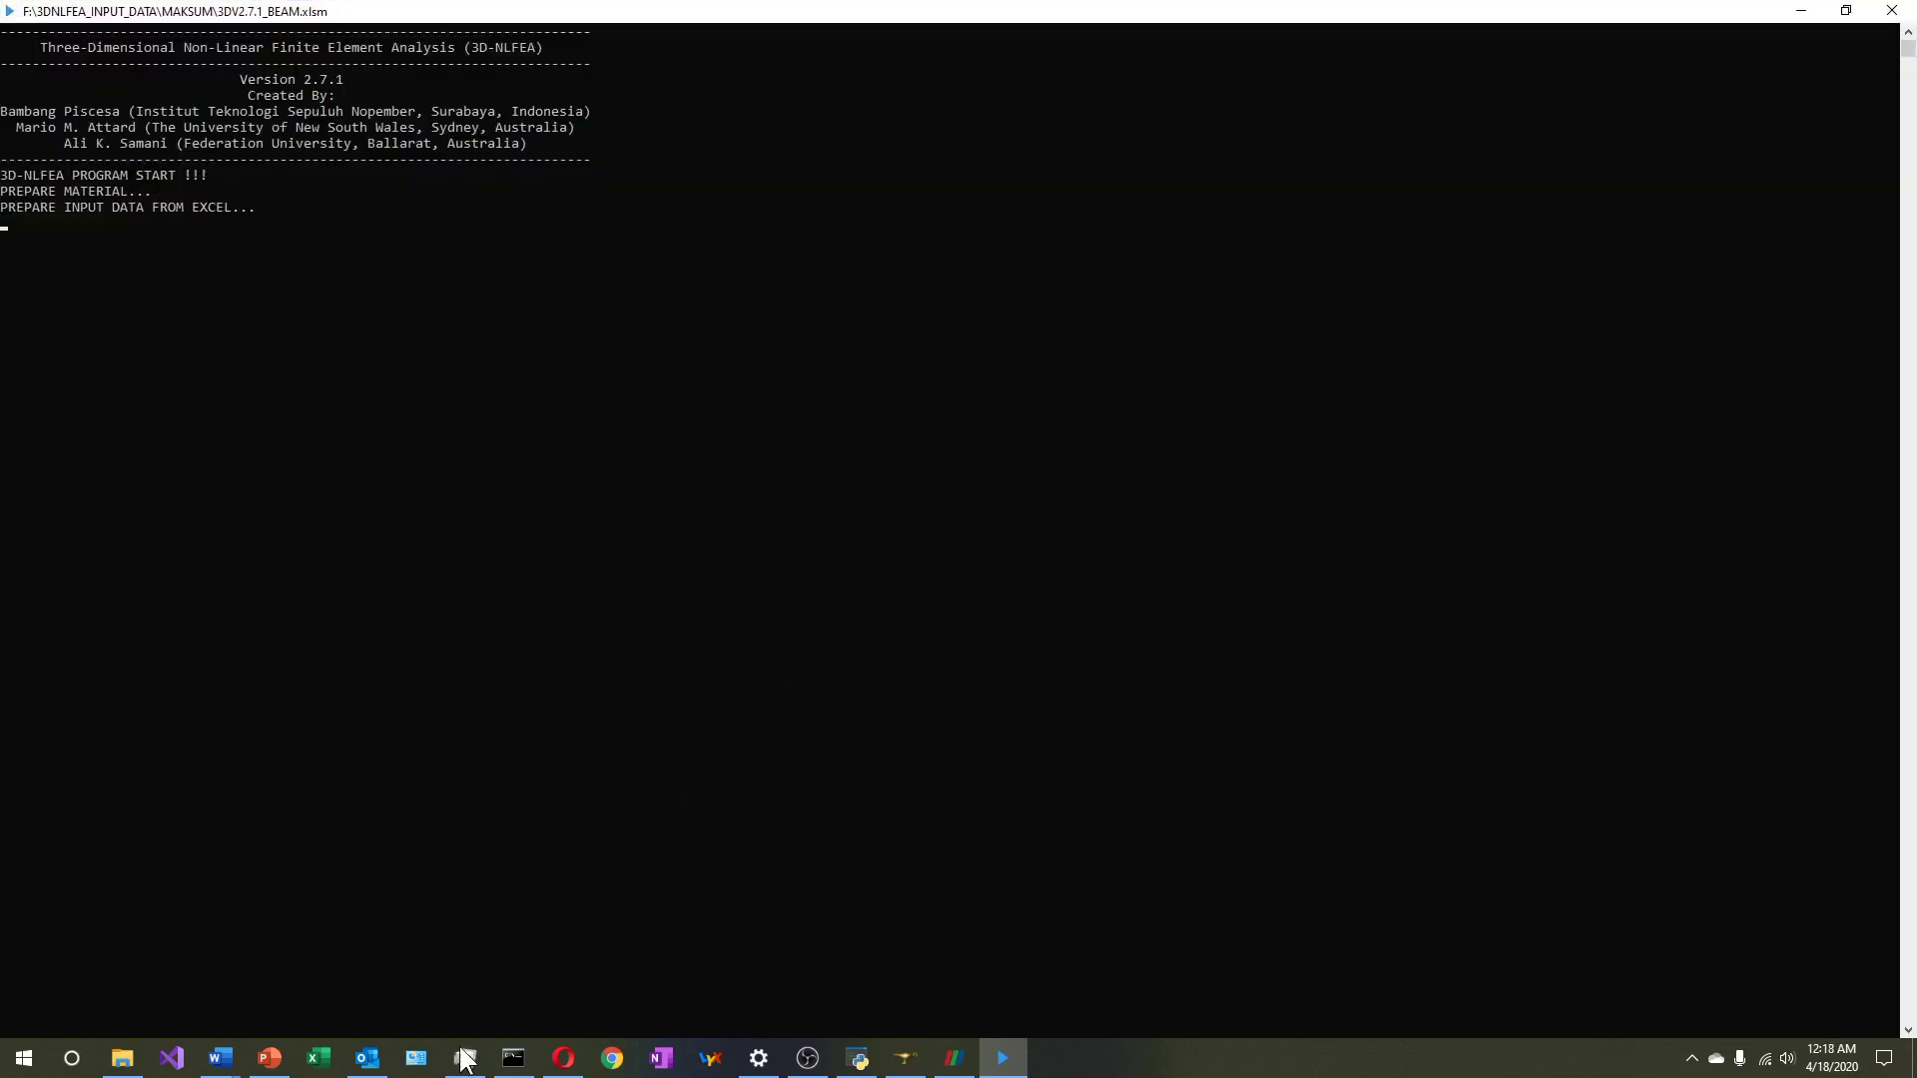
# Monitor the running analysis with Task Manager's performance graphs, the Gnuplot curve and the solver console's step output
pyautogui.moveTo(458, 1058)
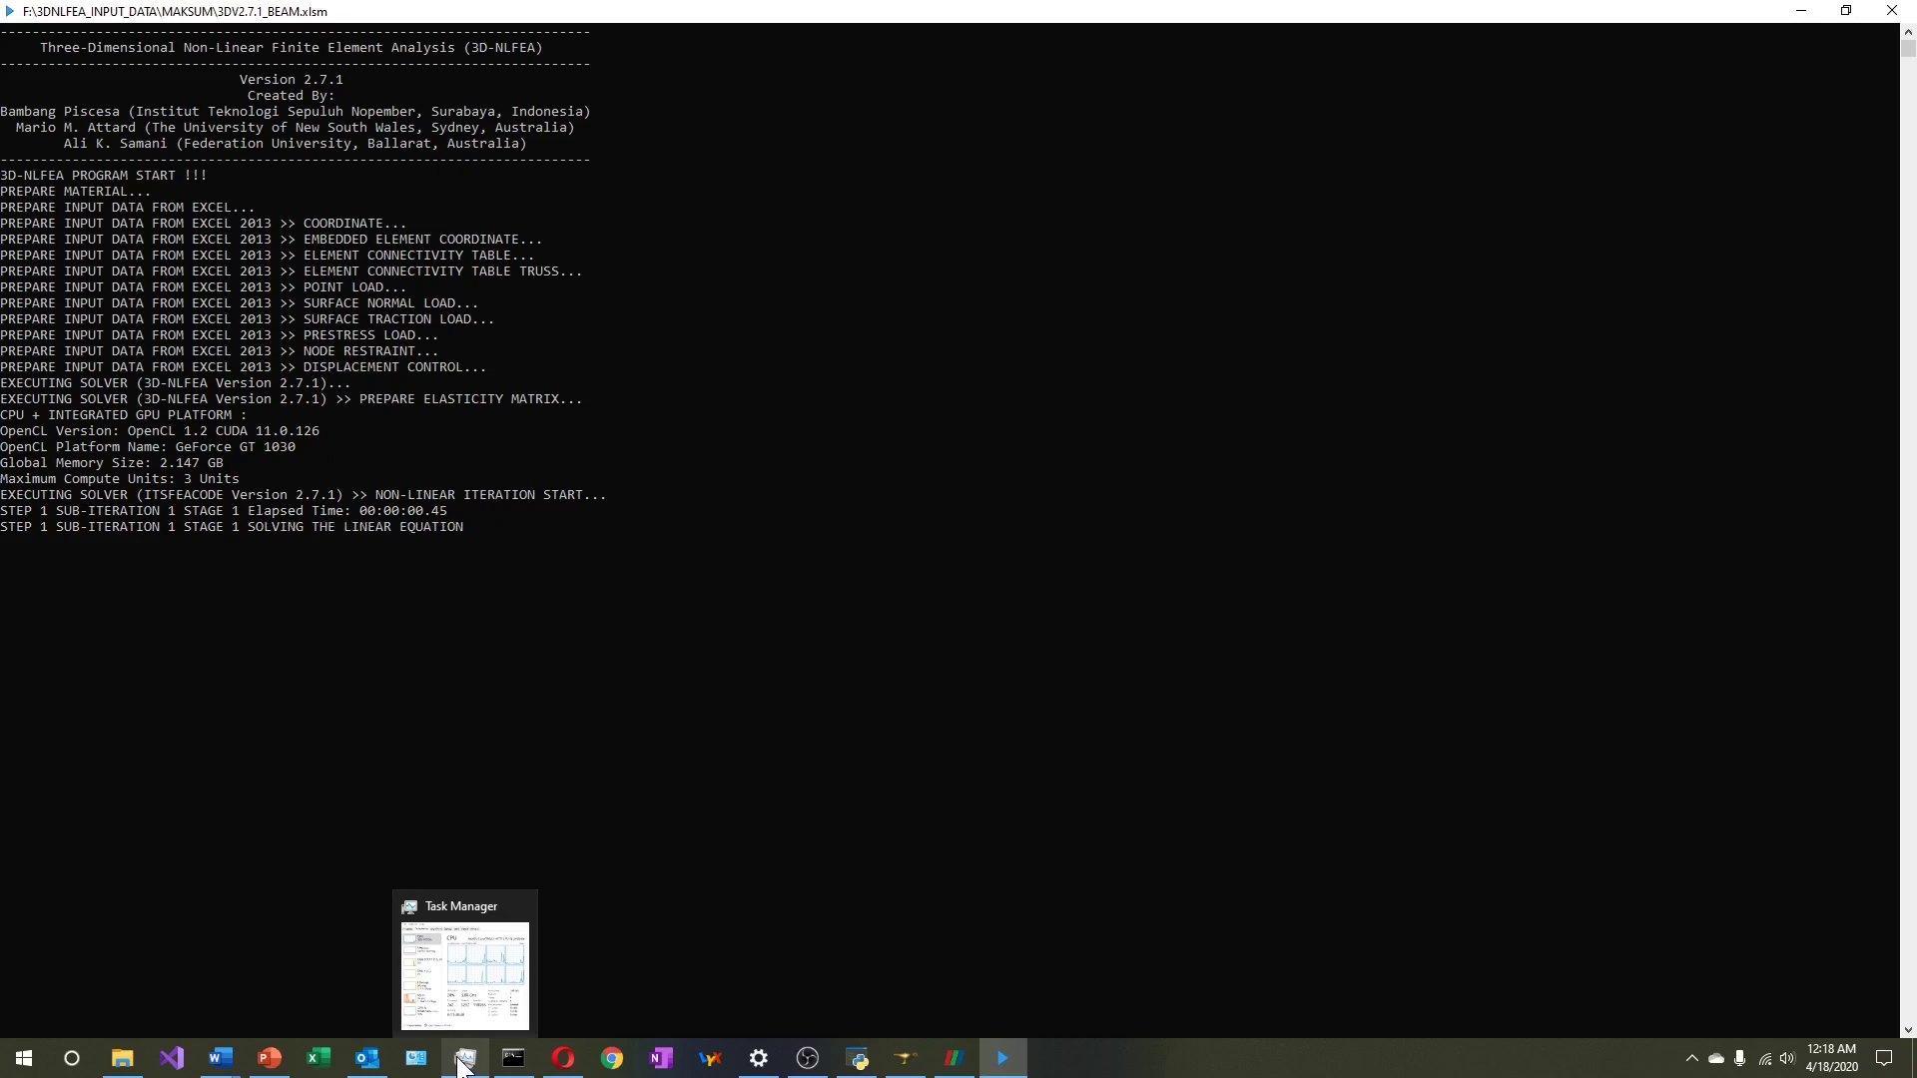
pyautogui.click(459, 1060)
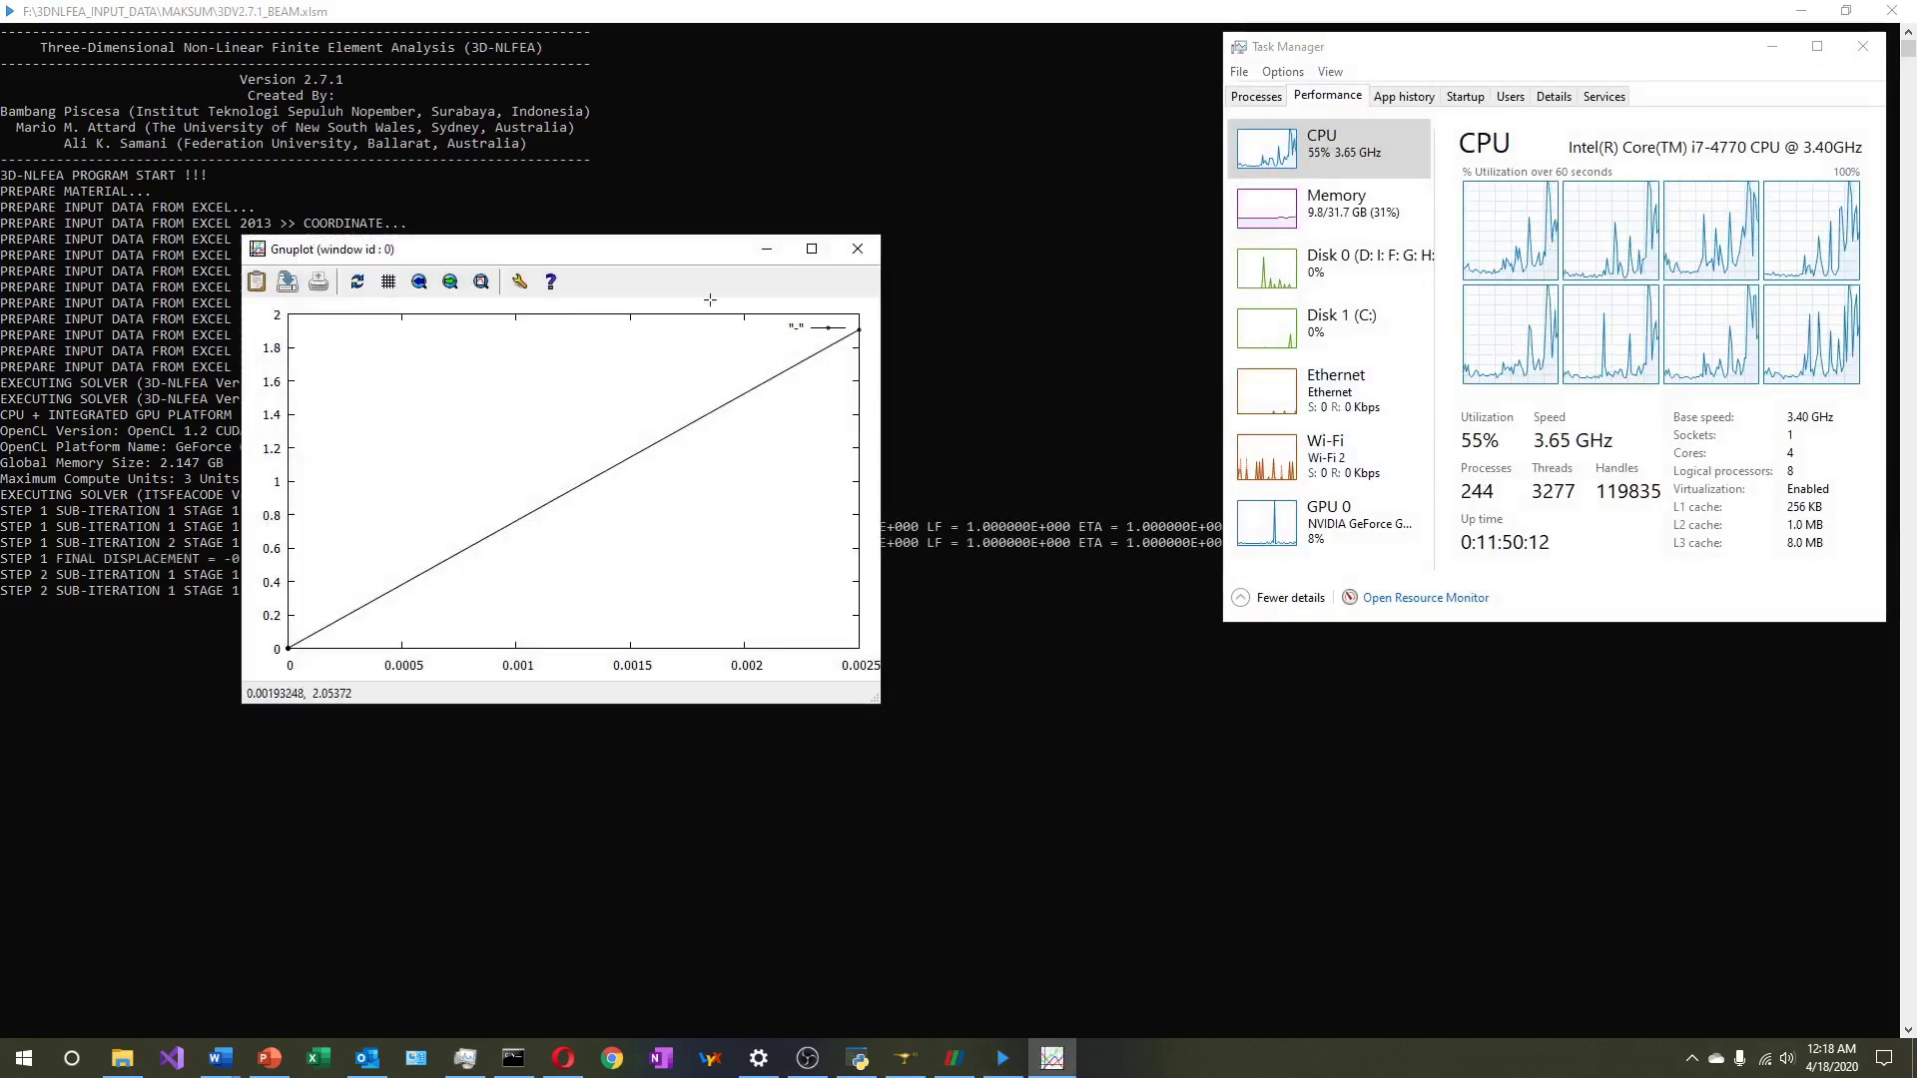
pyautogui.moveTo(602, 246); pyautogui.dragTo(370, 44)
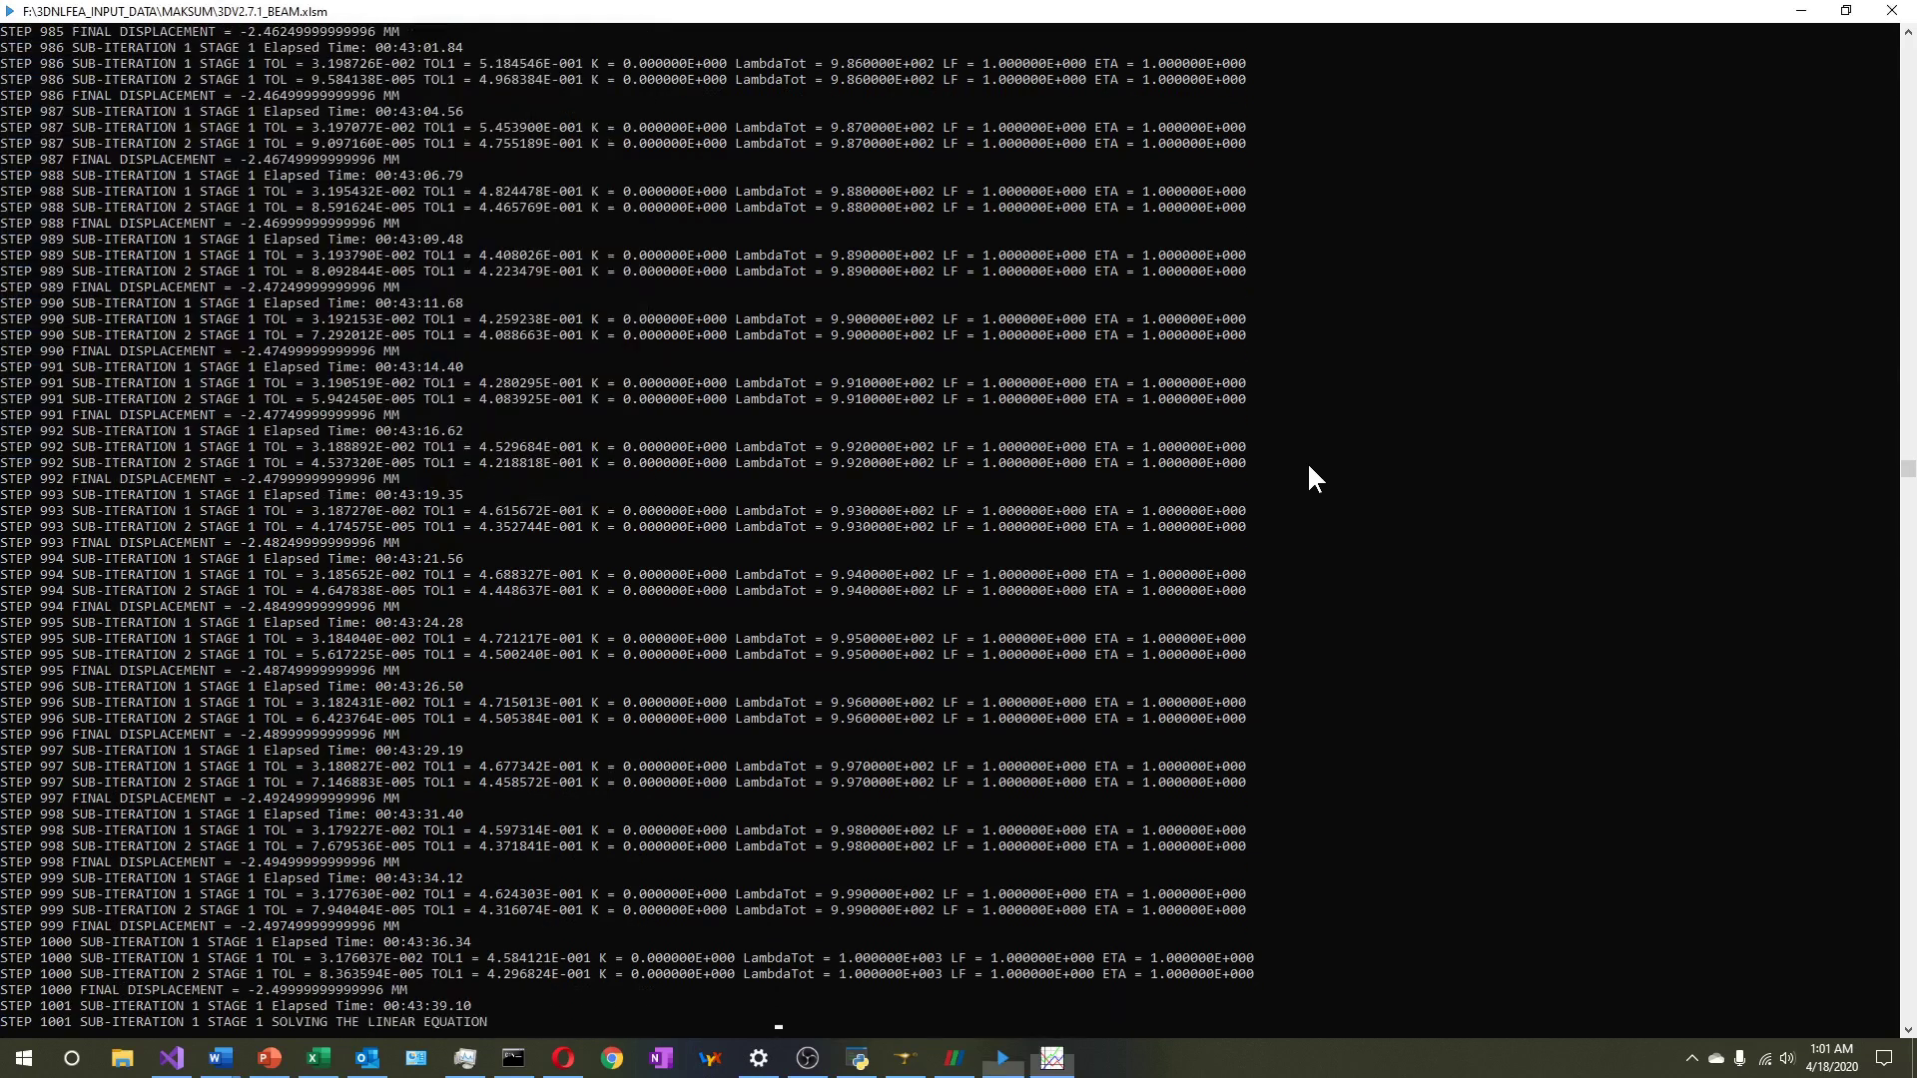
pyautogui.click(1025, 891)
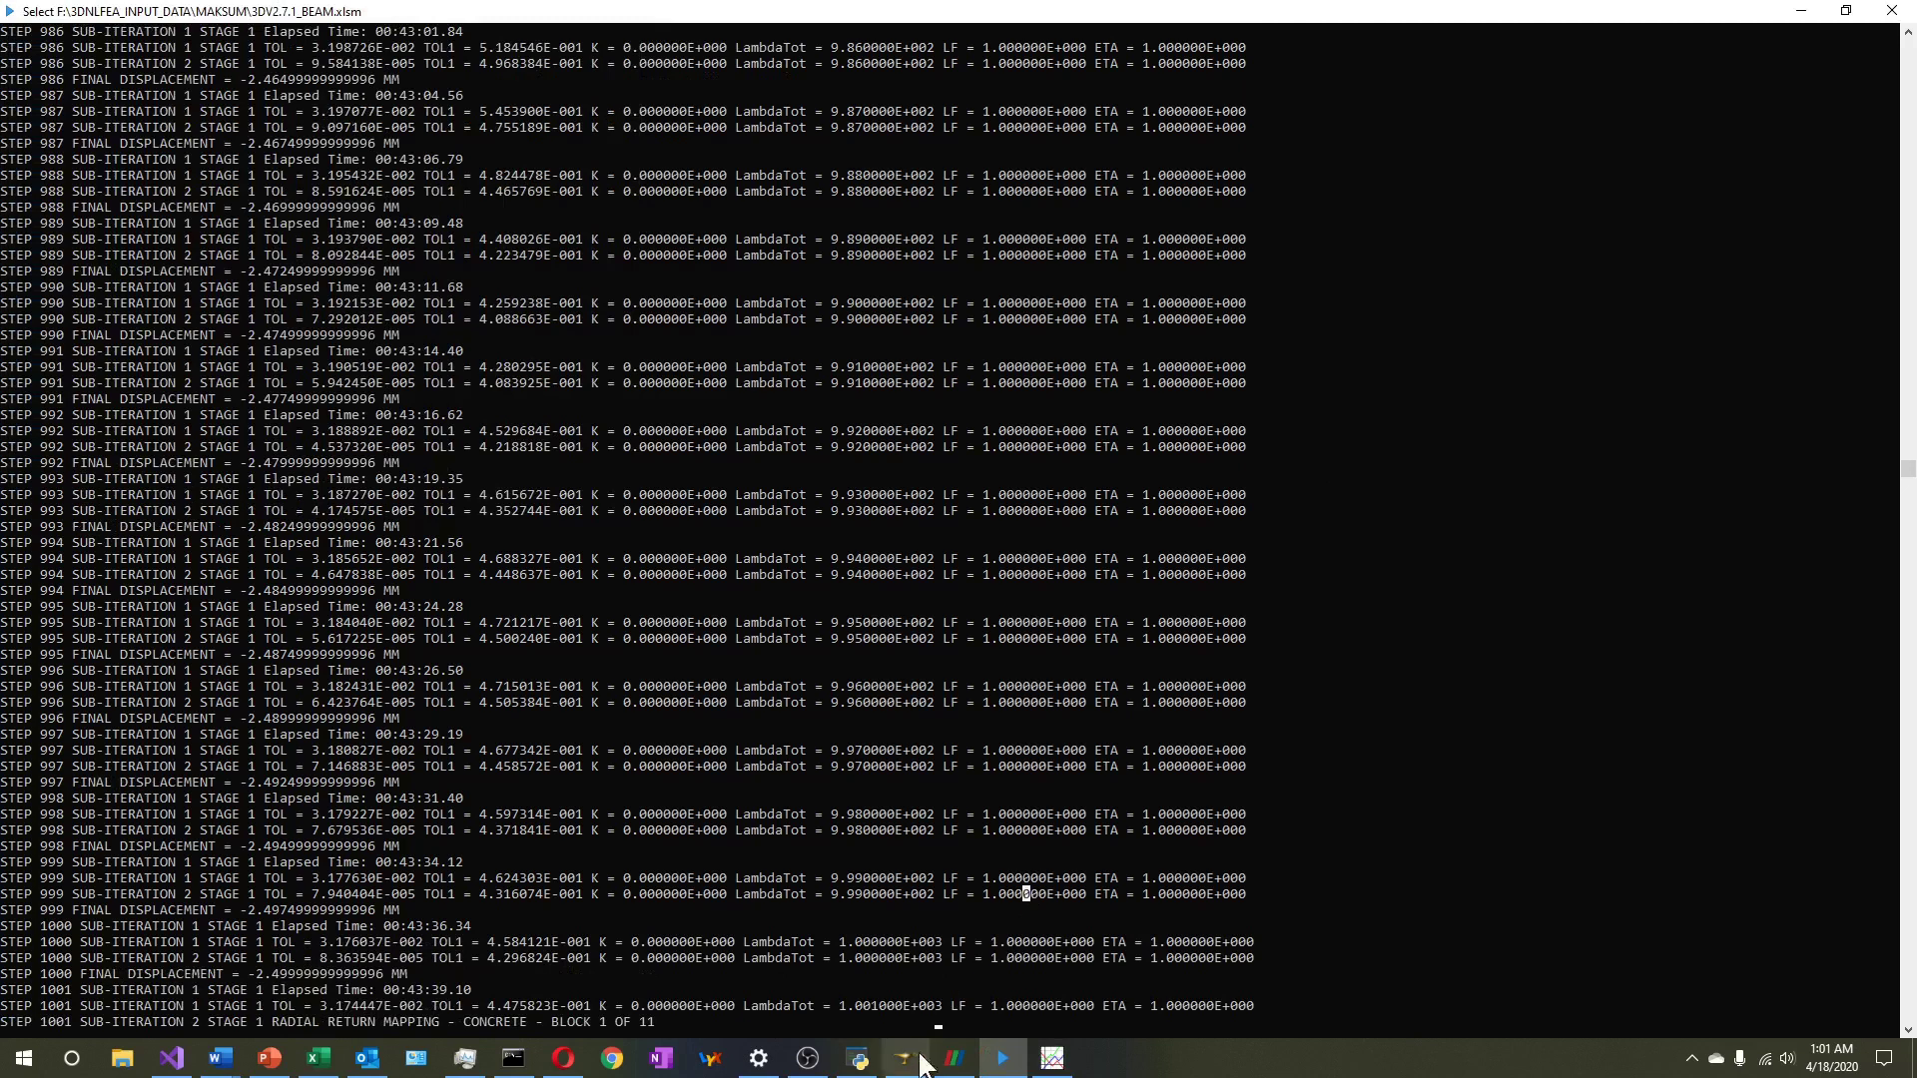
# Switch to ParaView and load the Conc1_Seq1_Step and Steel1_Seq1_Step result series from the 3DFEM V2.7.1 #1 ParaViewData folder
pyautogui.click(1053, 1060)
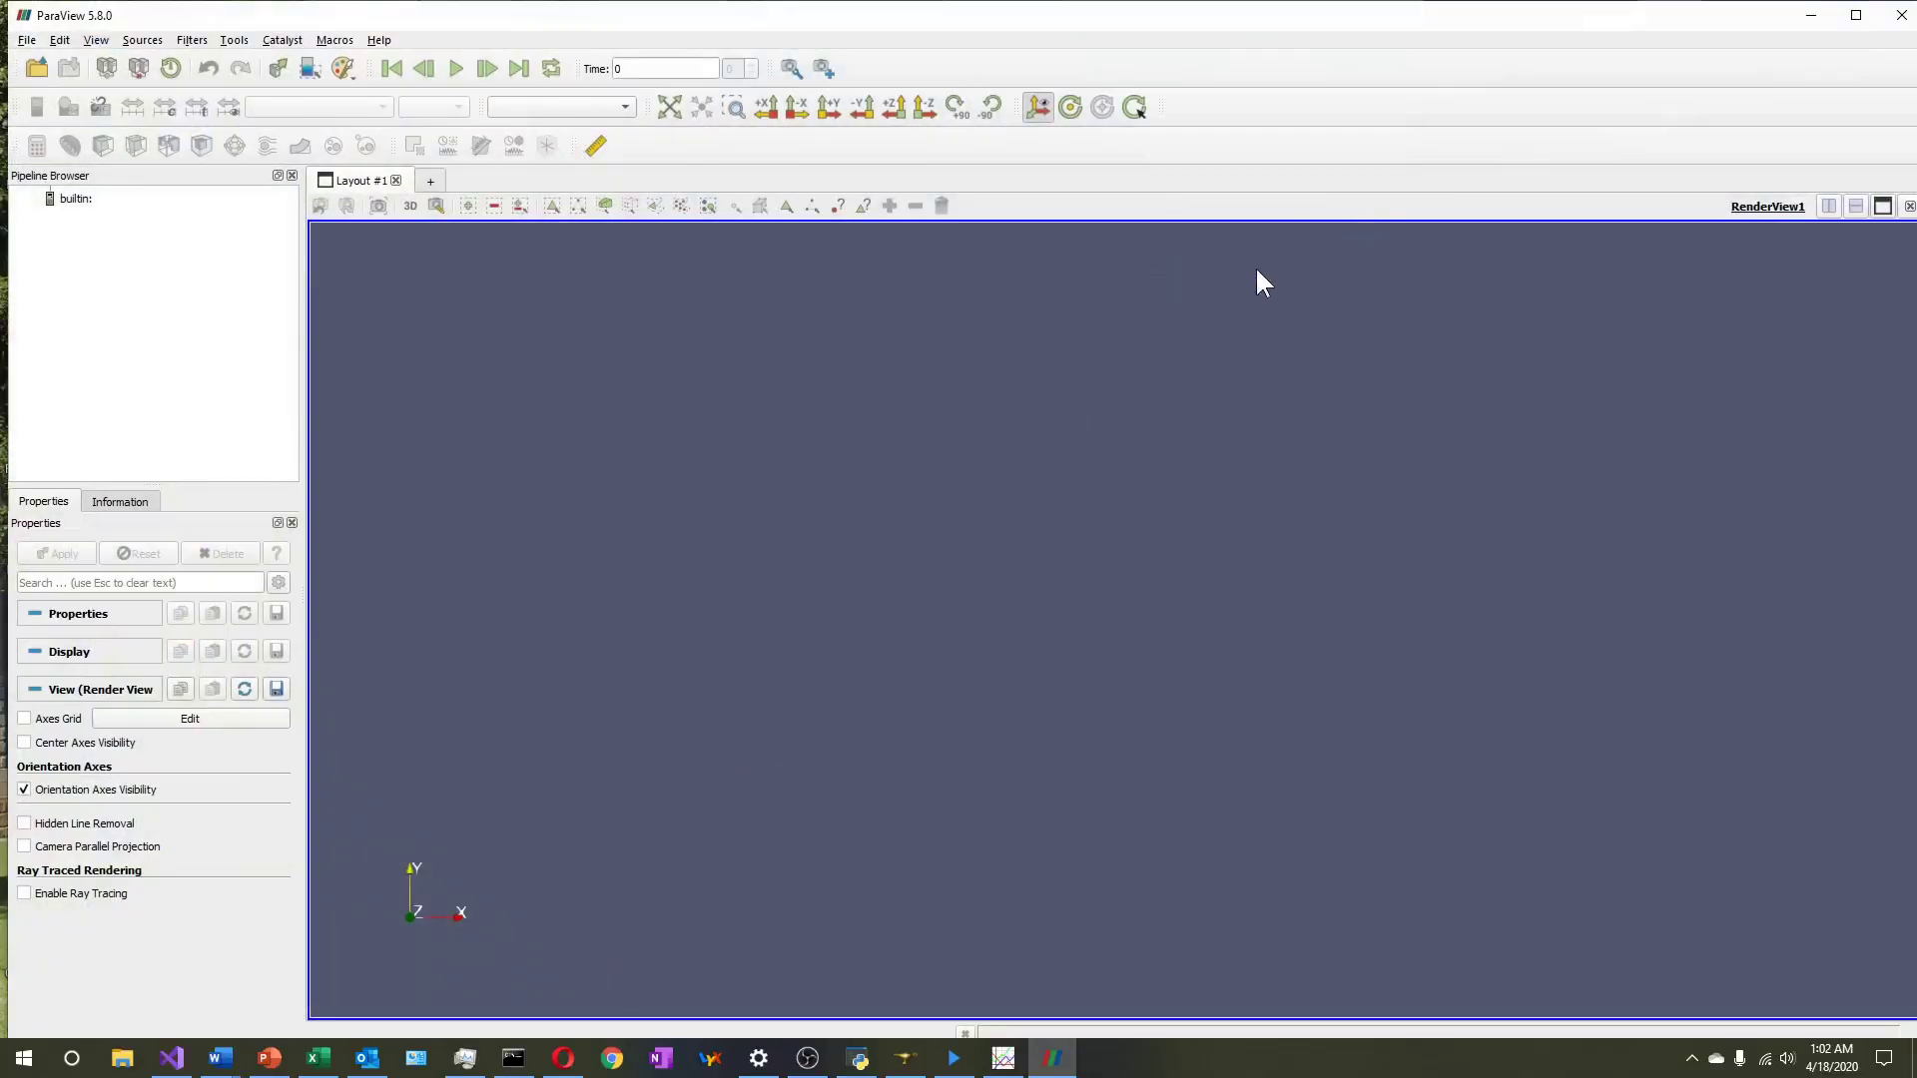
pyautogui.click(1855, 15)
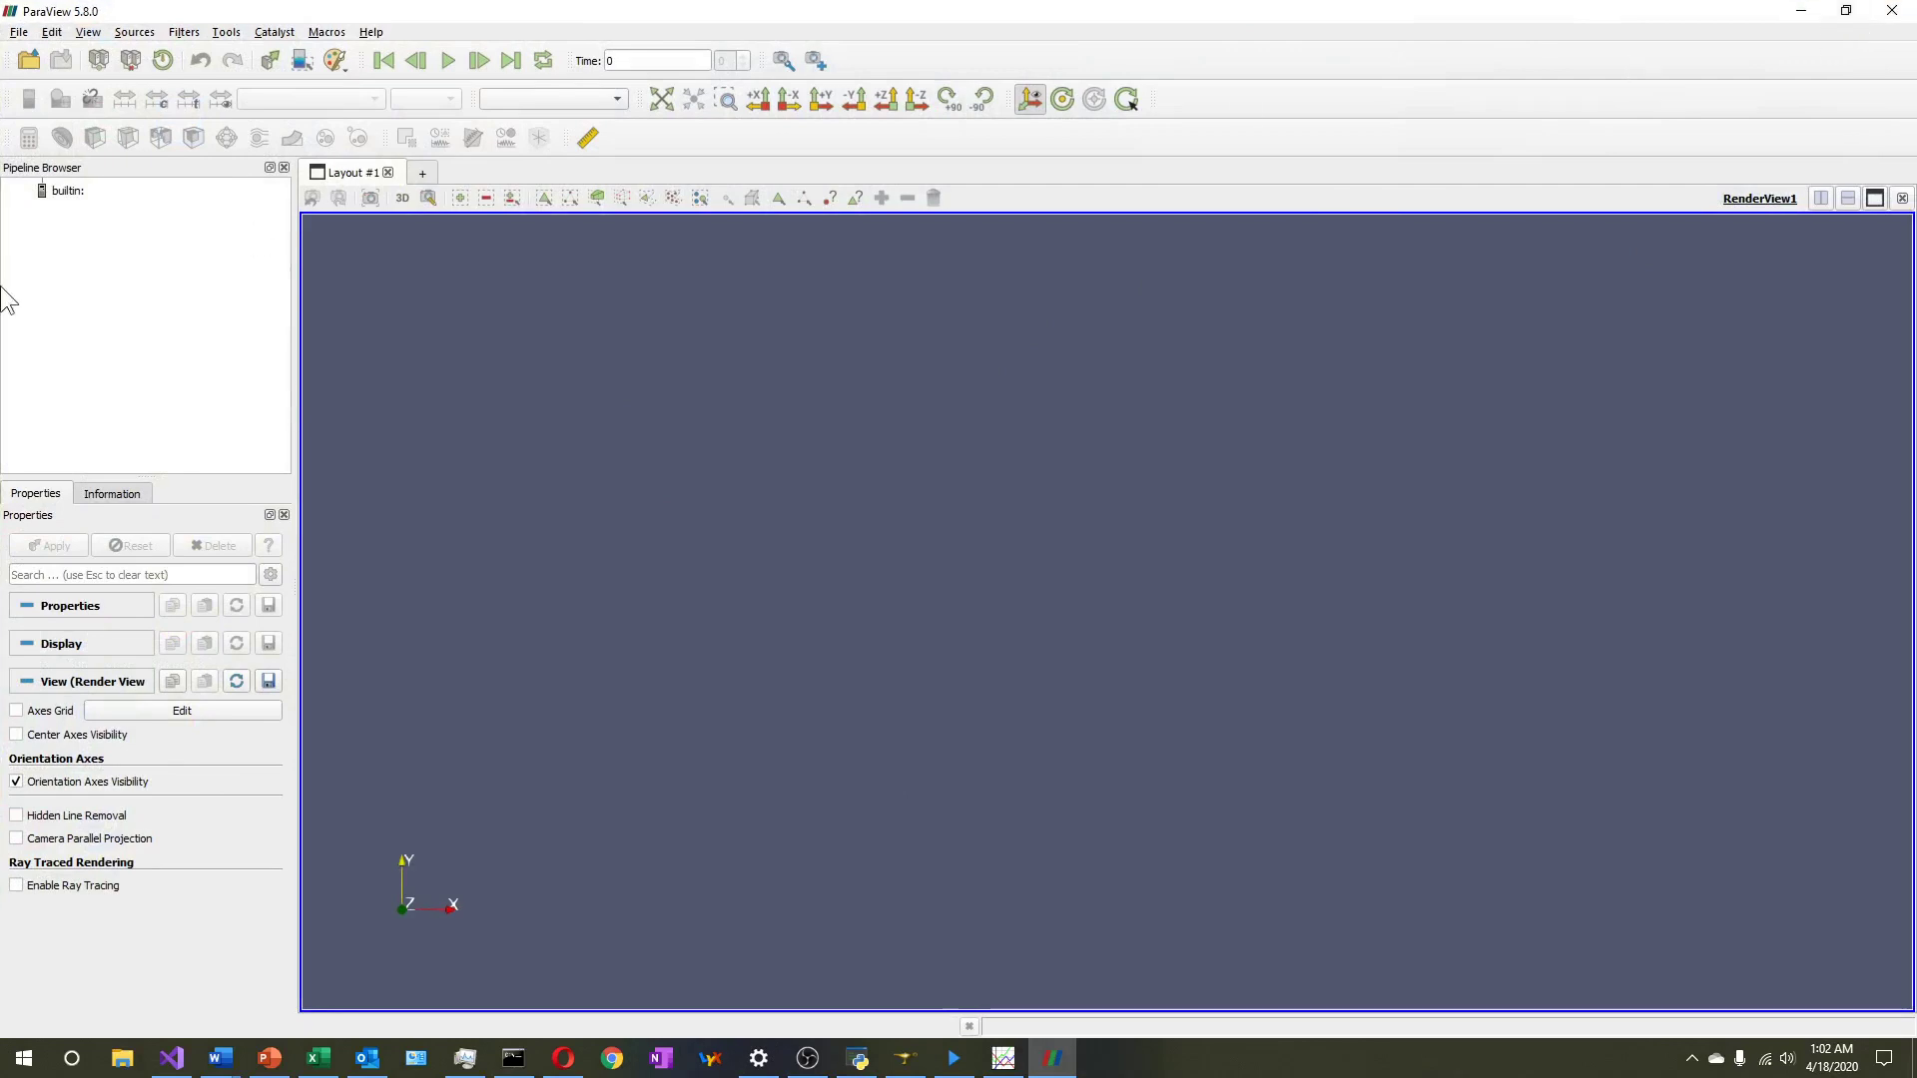
pyautogui.click(29, 59)
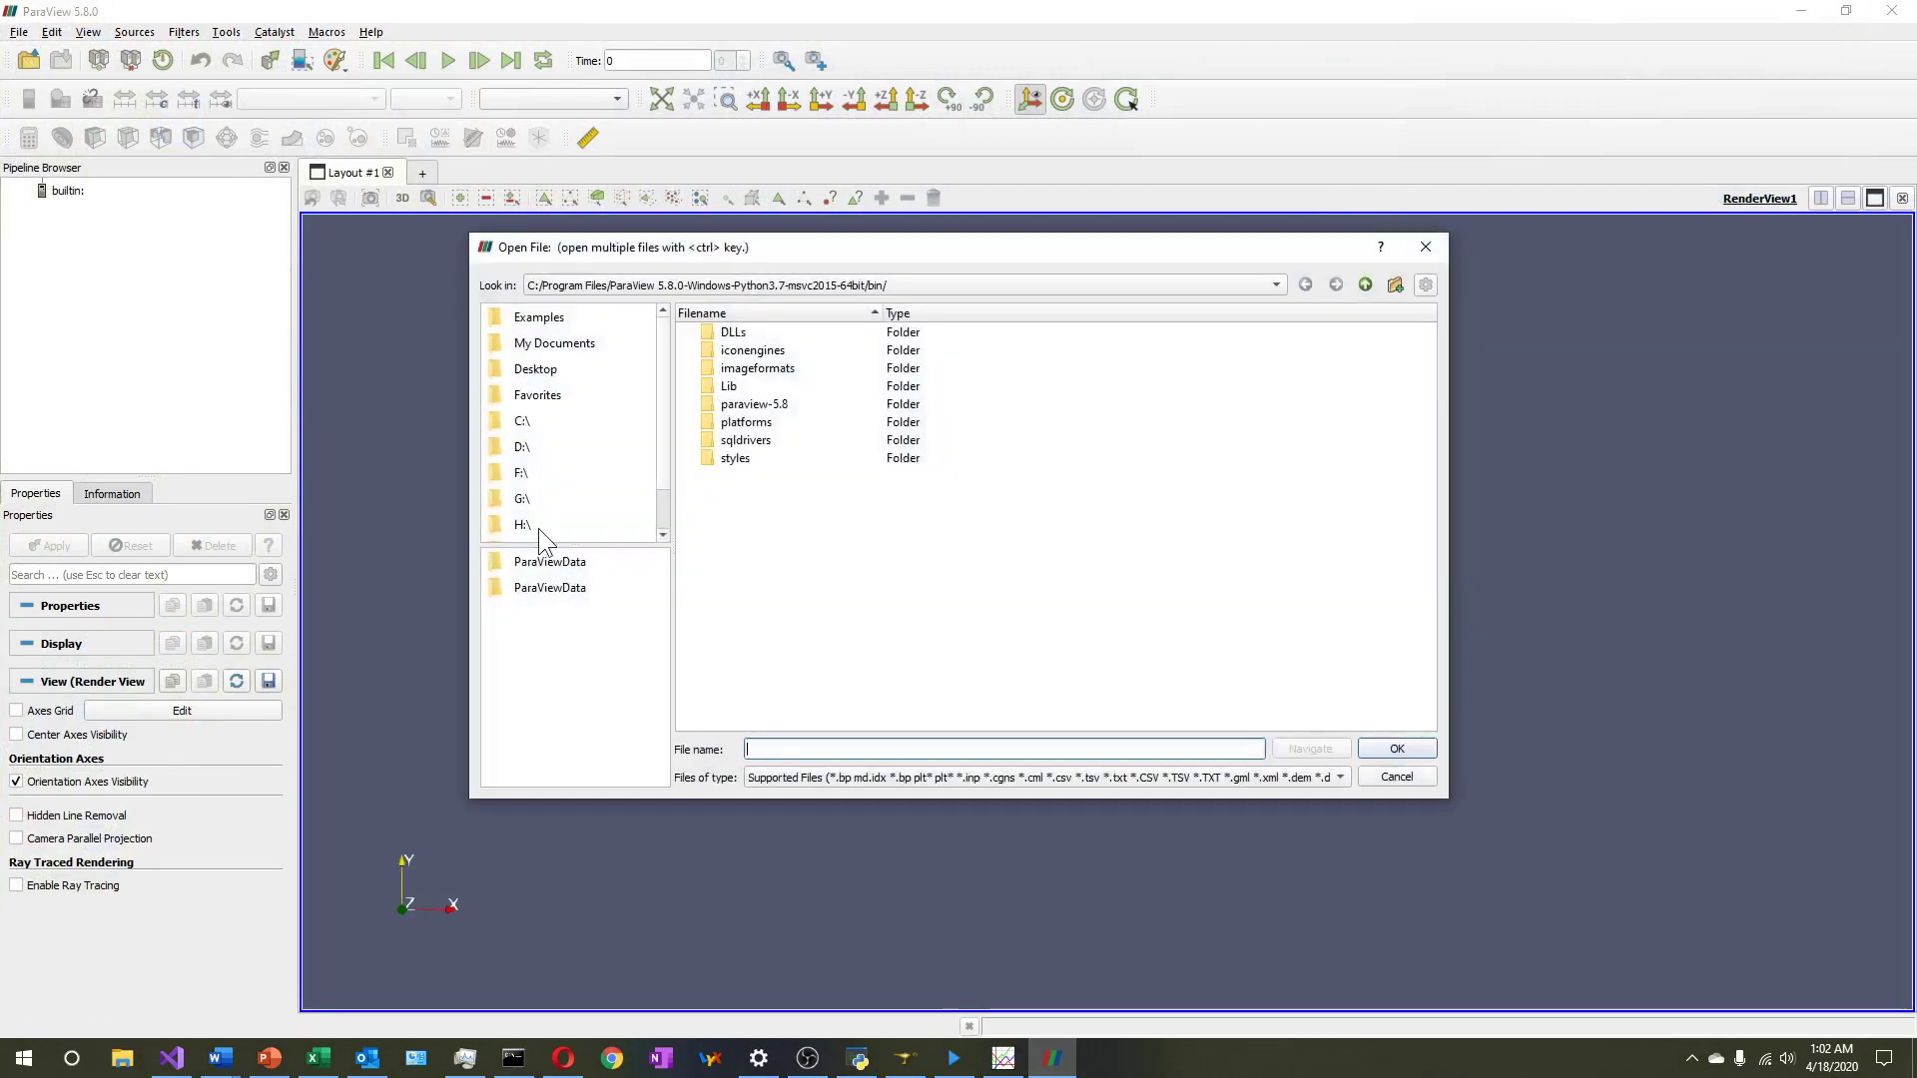
pyautogui.click(561, 565)
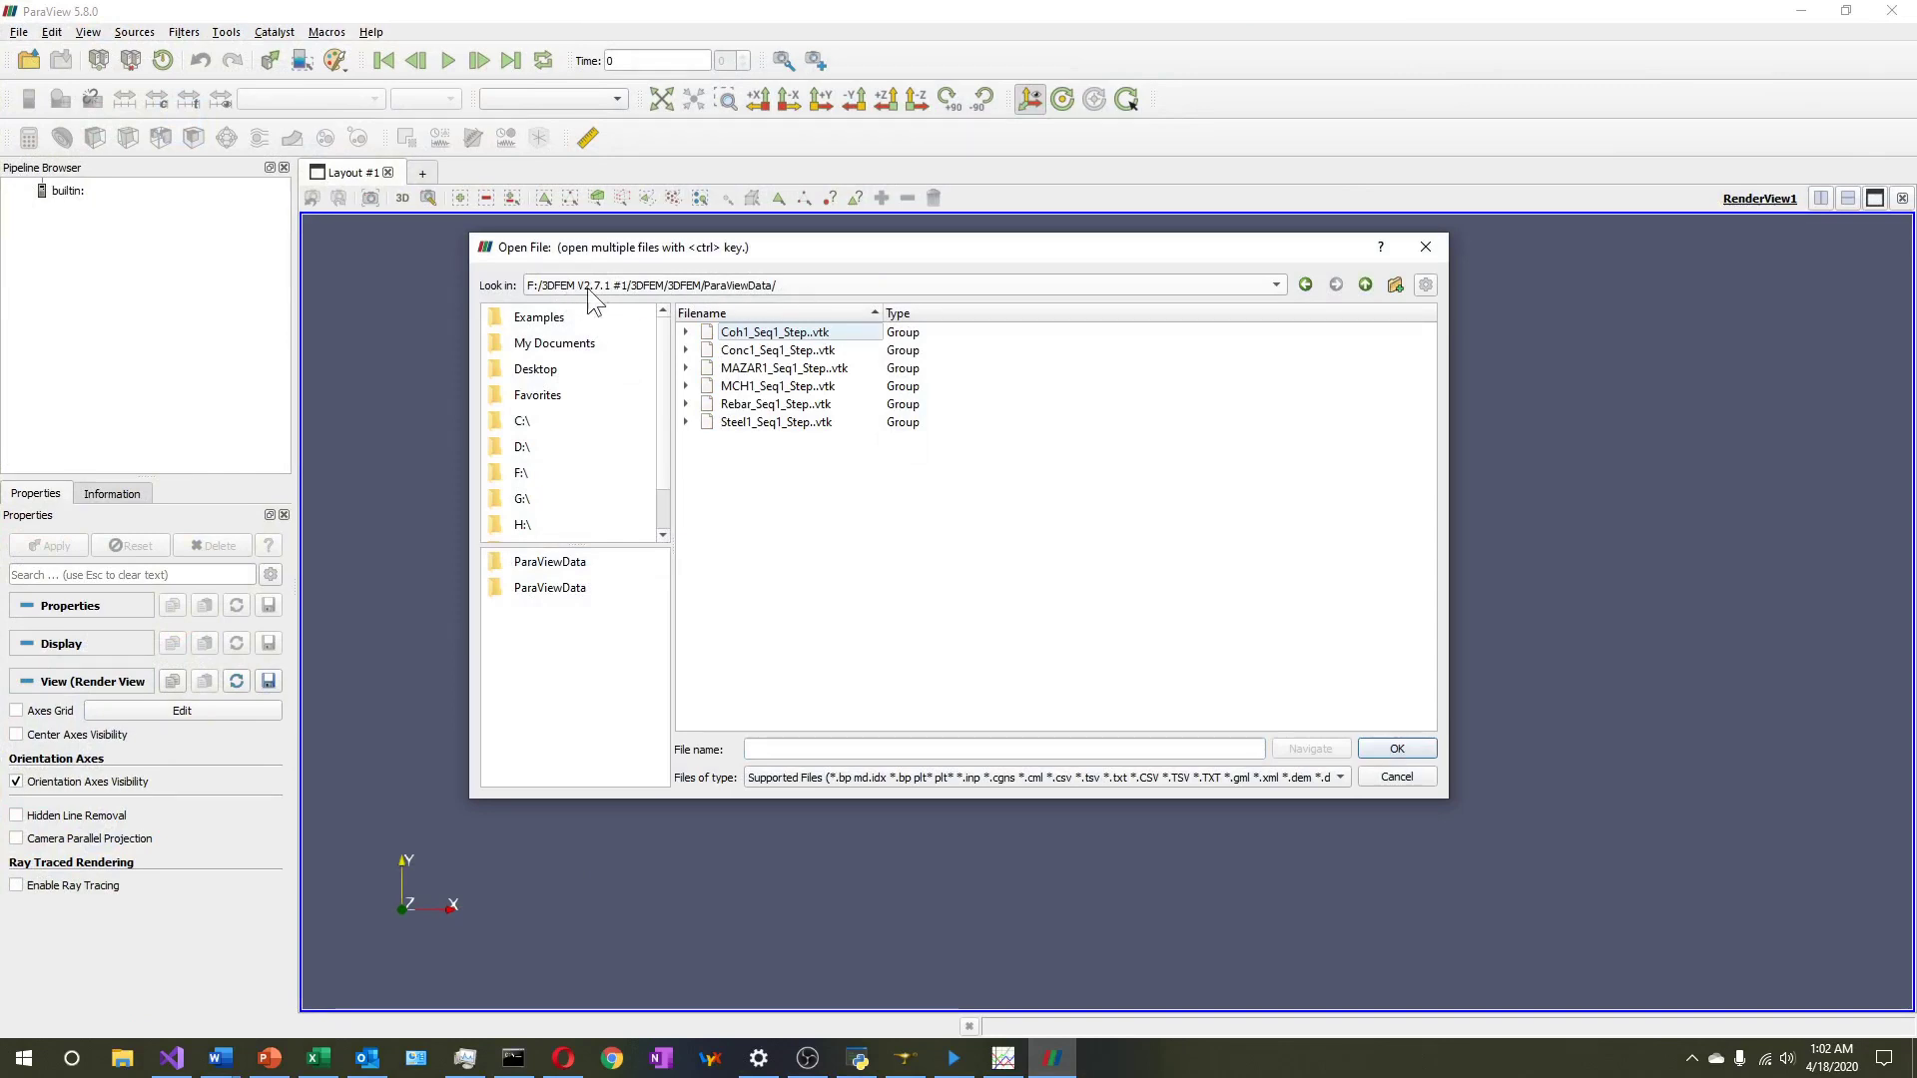
pyautogui.click(779, 352)
pyautogui.keyDown('ctrl'); pyautogui.click(764, 422); pyautogui.keyUp('ctrl')
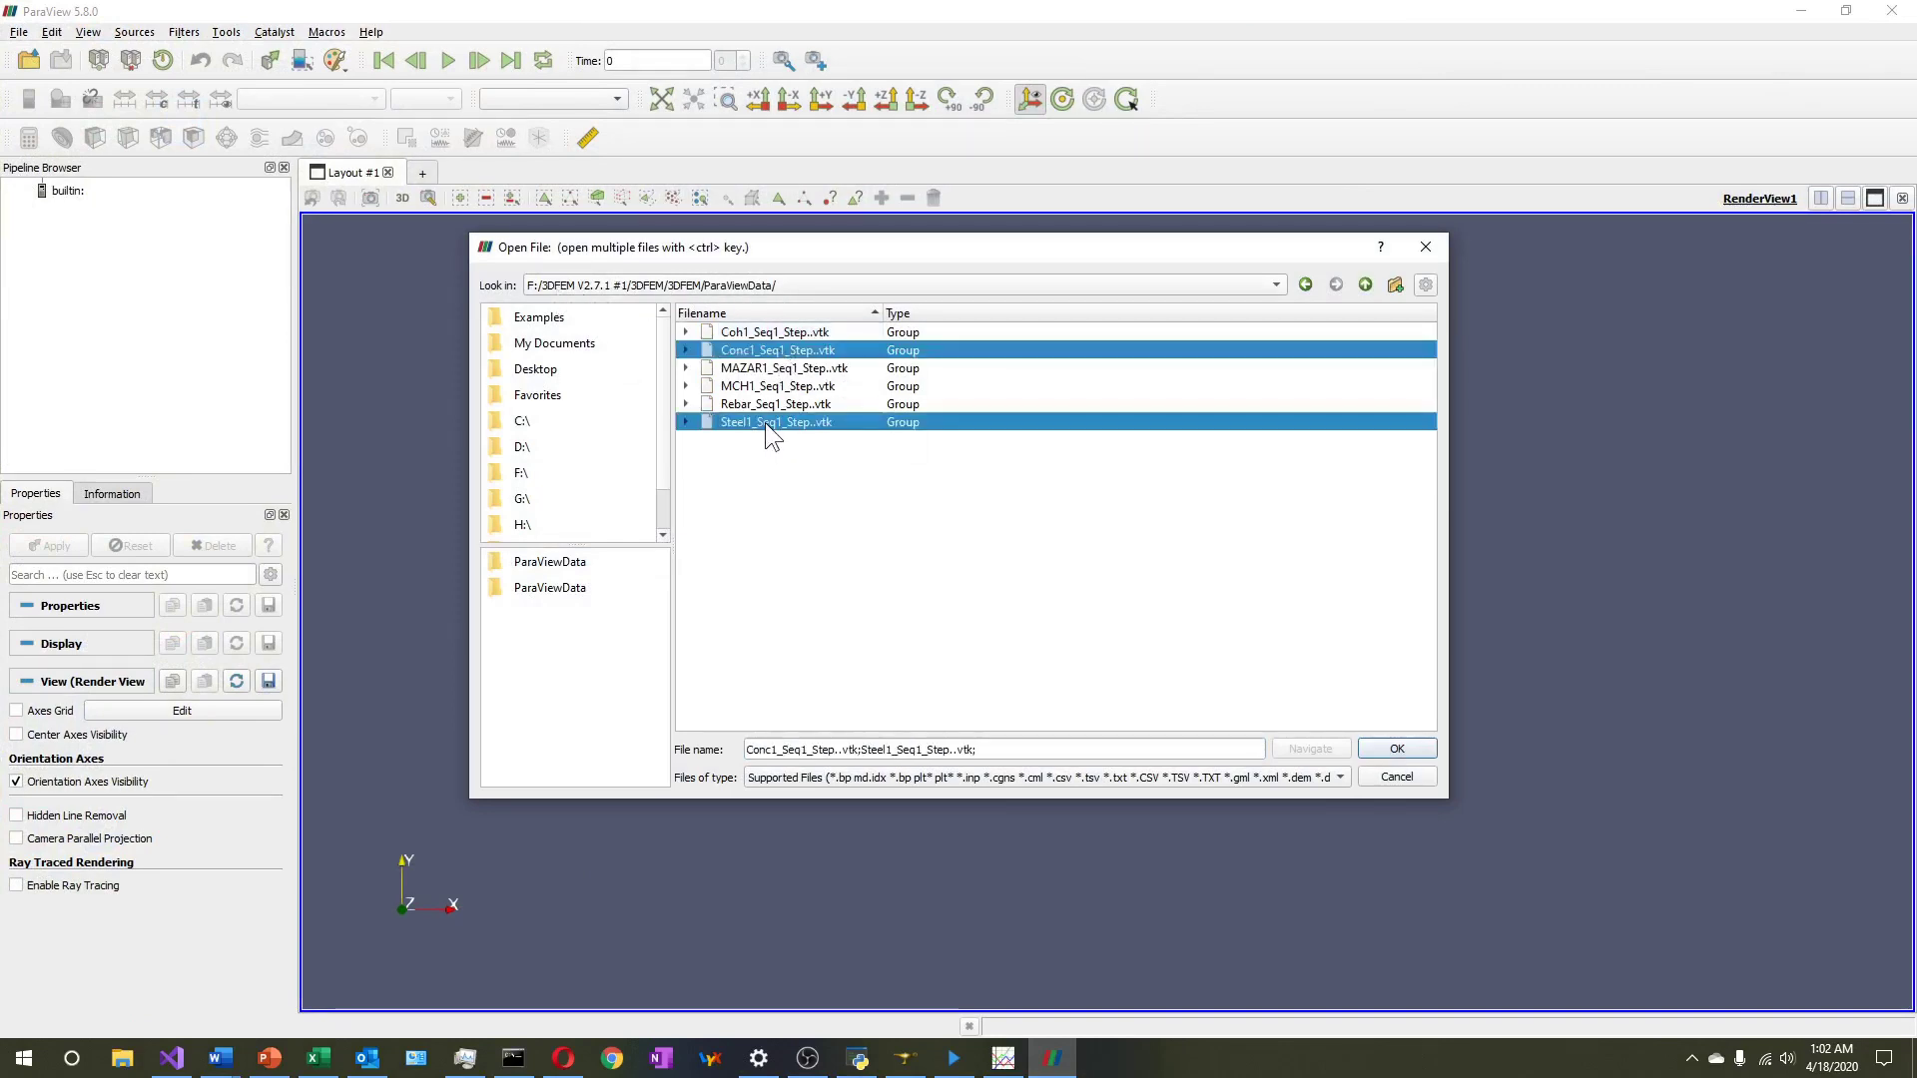
pyautogui.click(1397, 749)
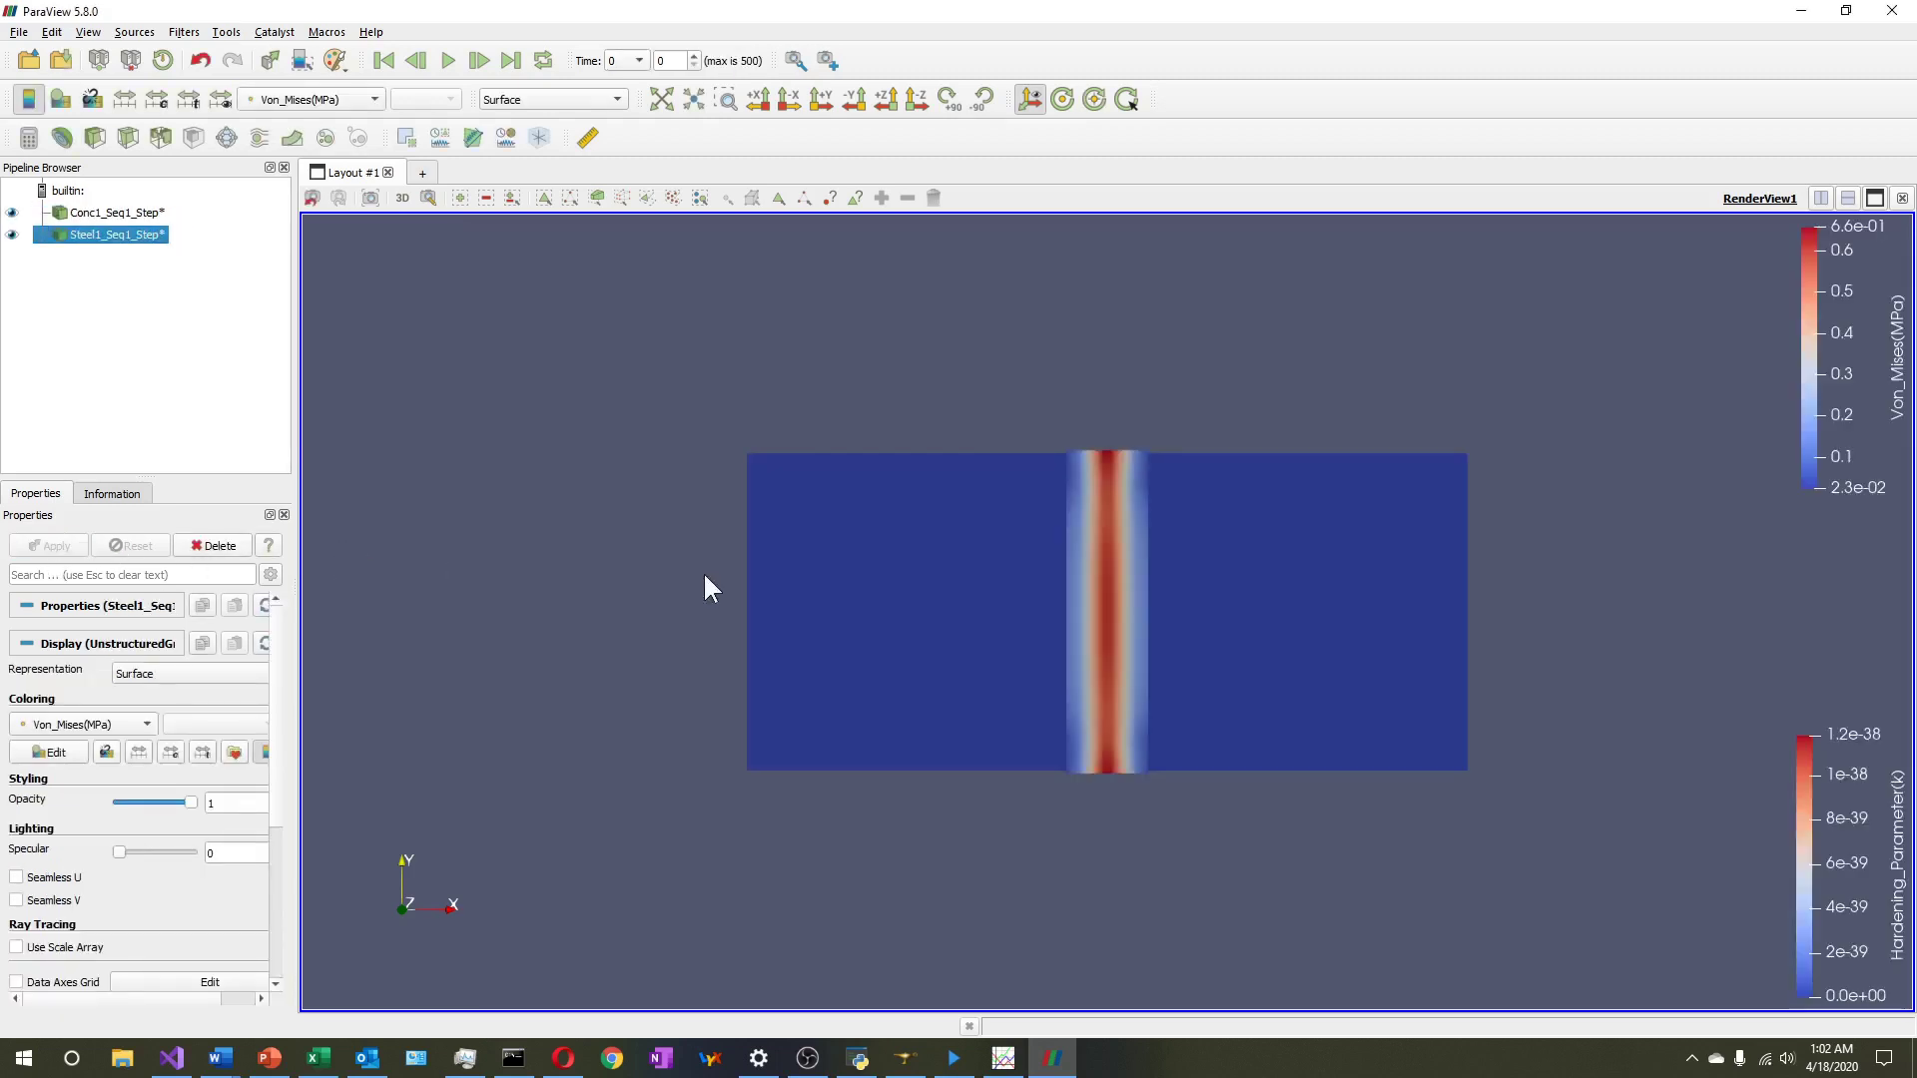
# Show time step 500 in a 2D XZ view and rescale the steel's Von_Mises(MPa) colours to the data range
pyautogui.click(834, 107)
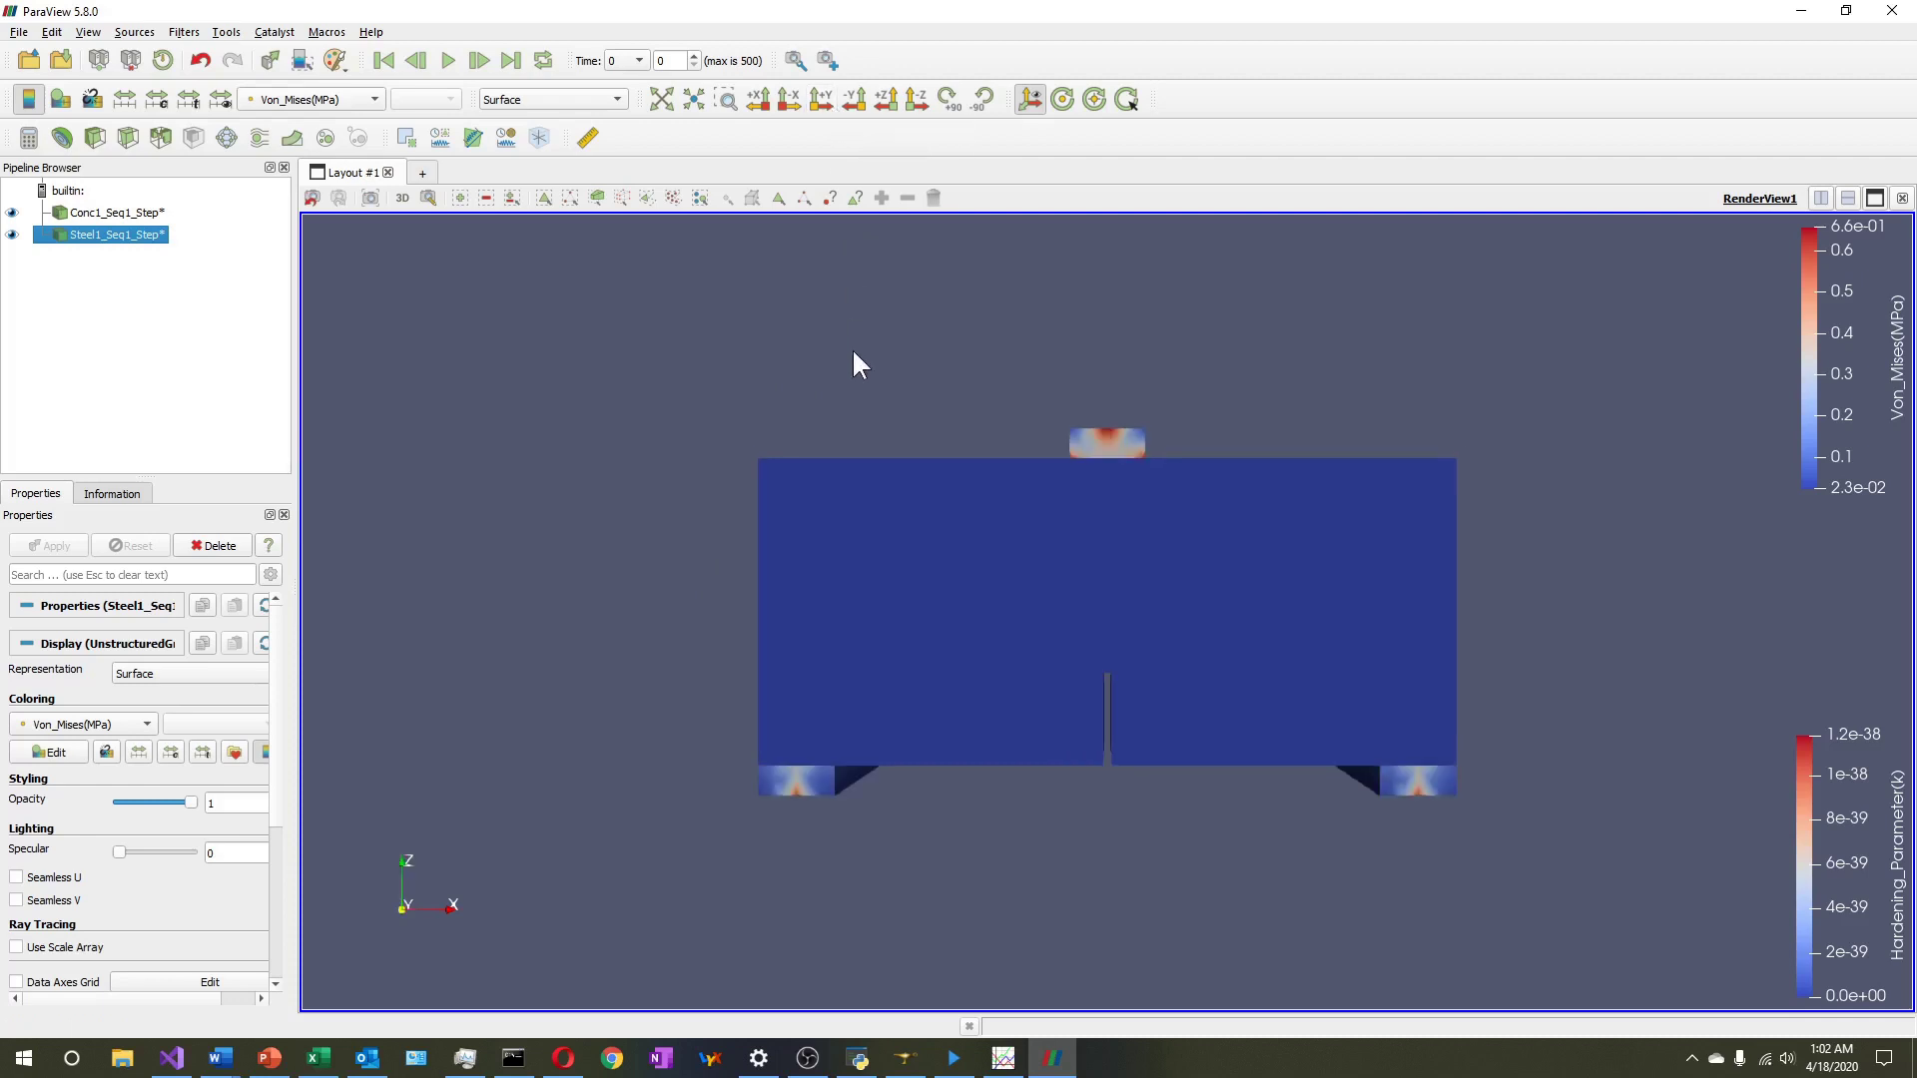
pyautogui.click(408, 199)
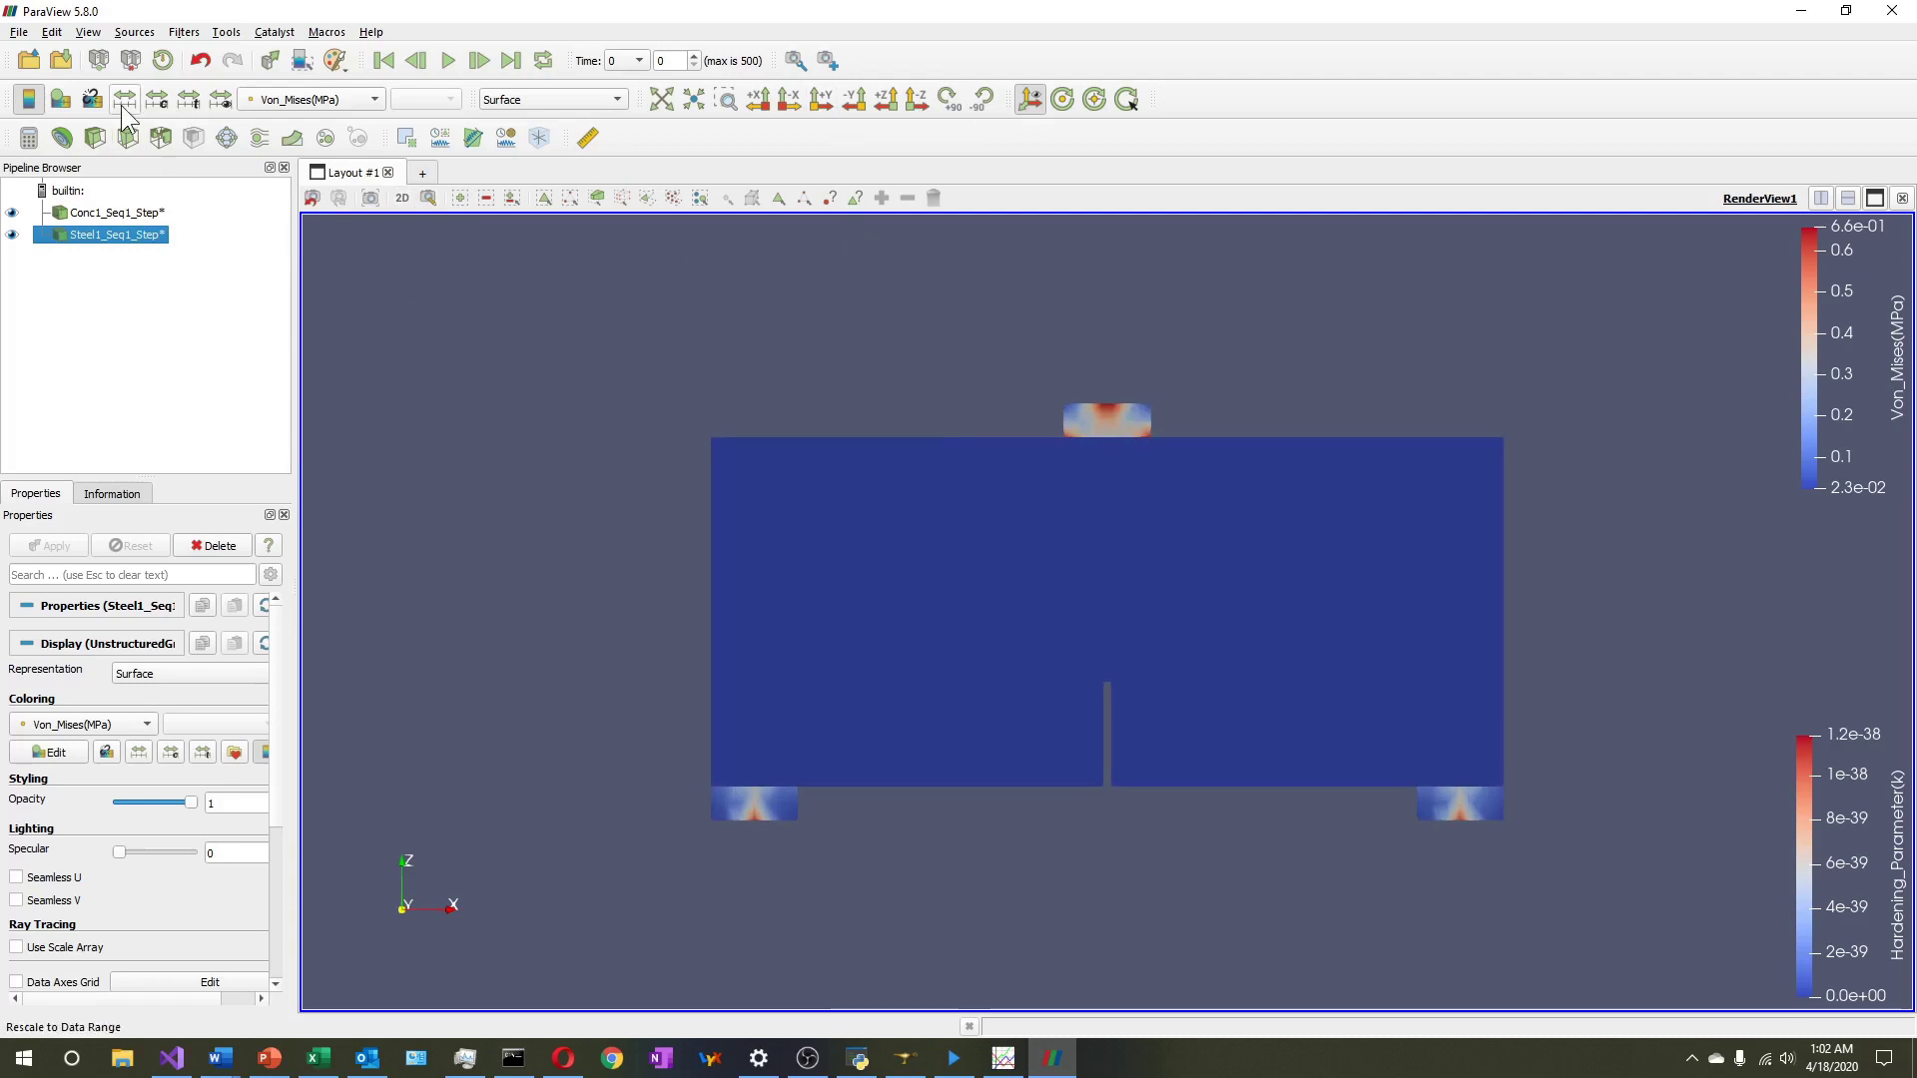
pyautogui.moveTo(673, 61); pyautogui.dragTo(640, 65)
pyautogui.write('50')
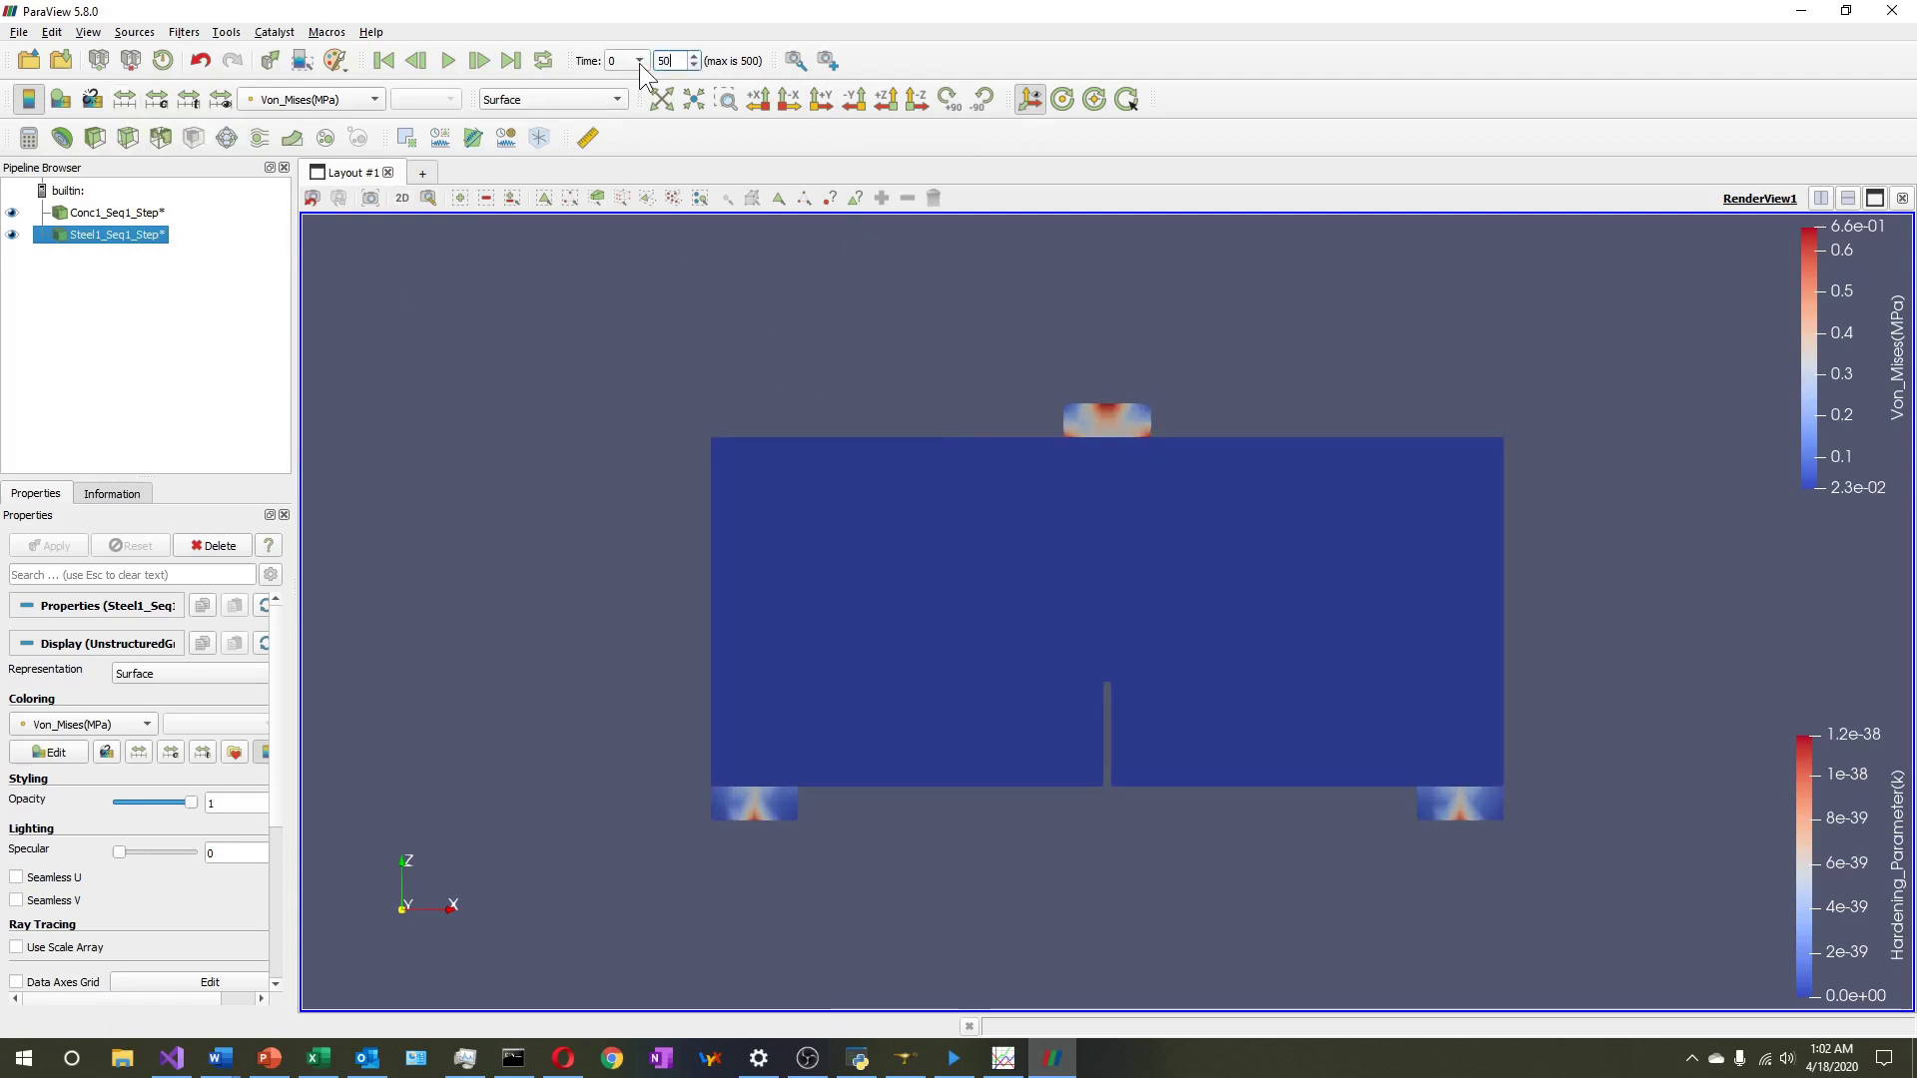
pyautogui.write('0')
pyautogui.press('Return')
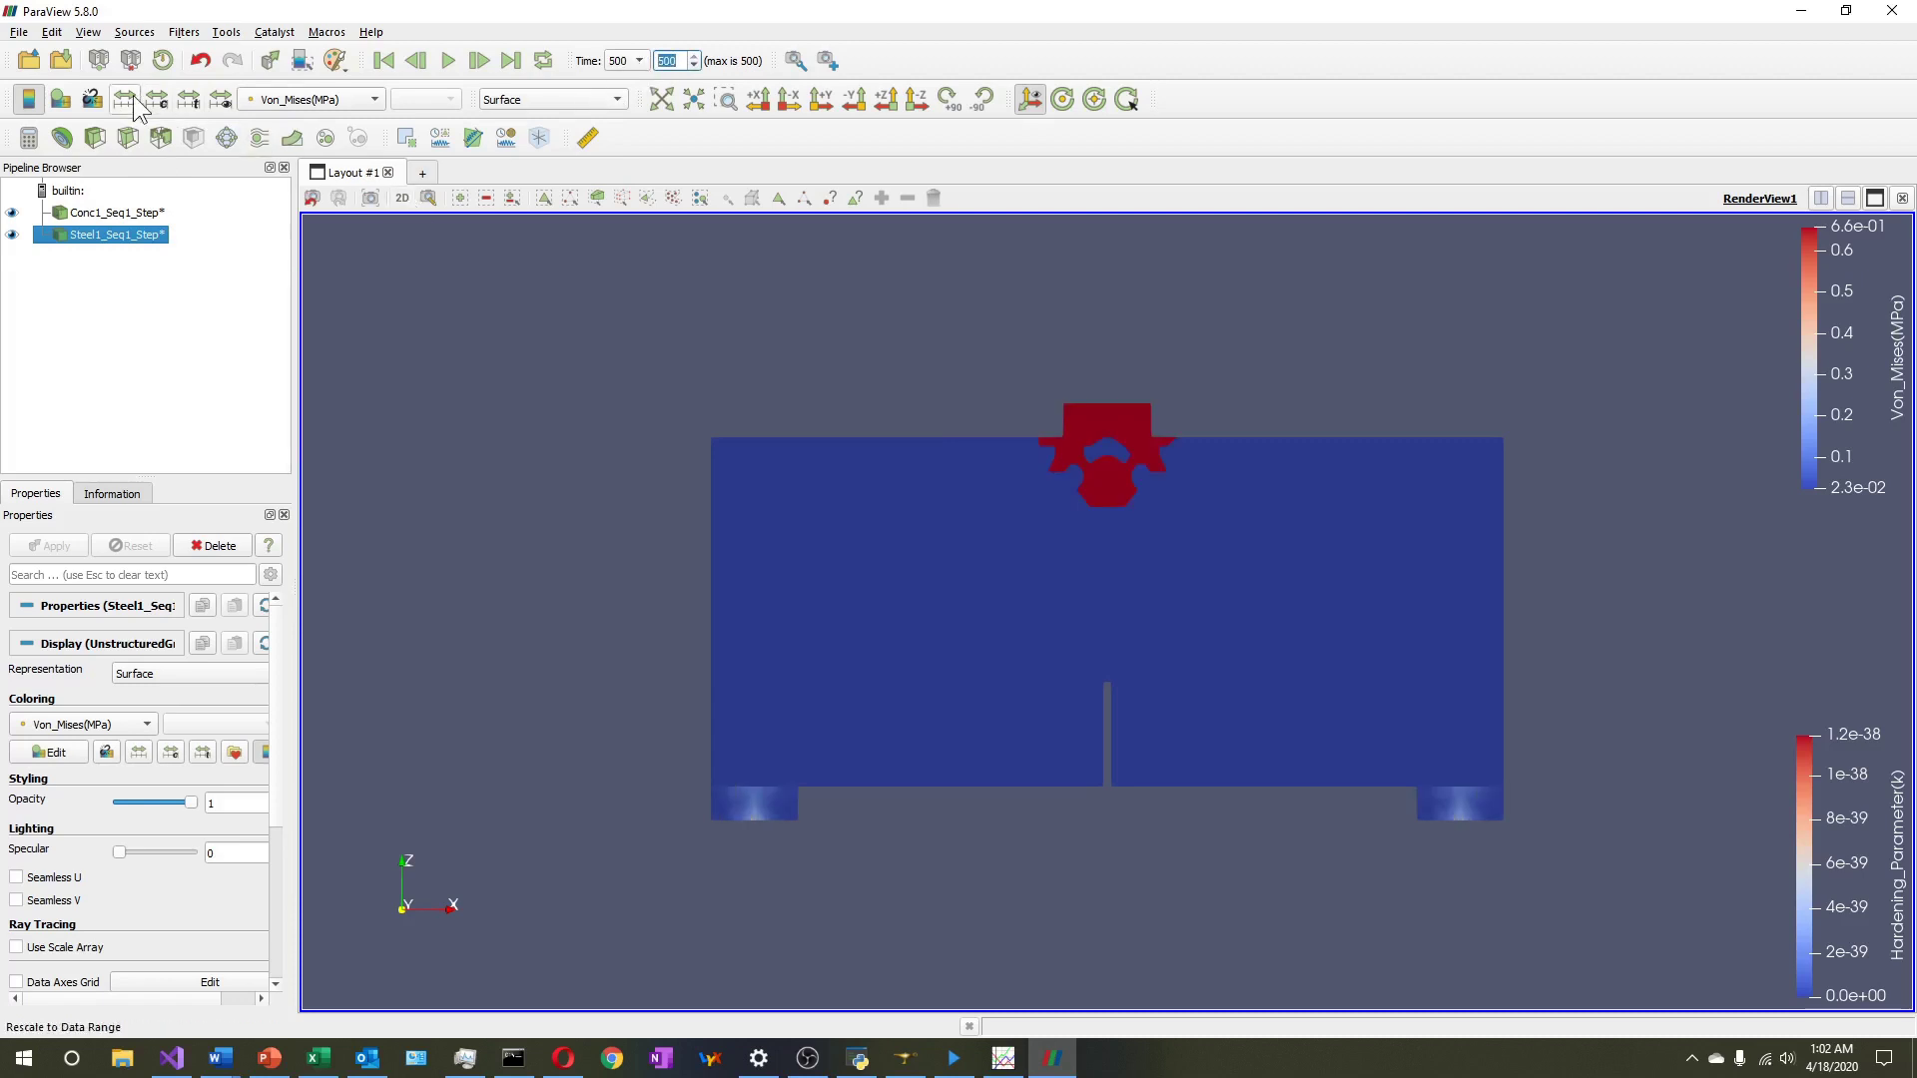
pyautogui.click(133, 99)
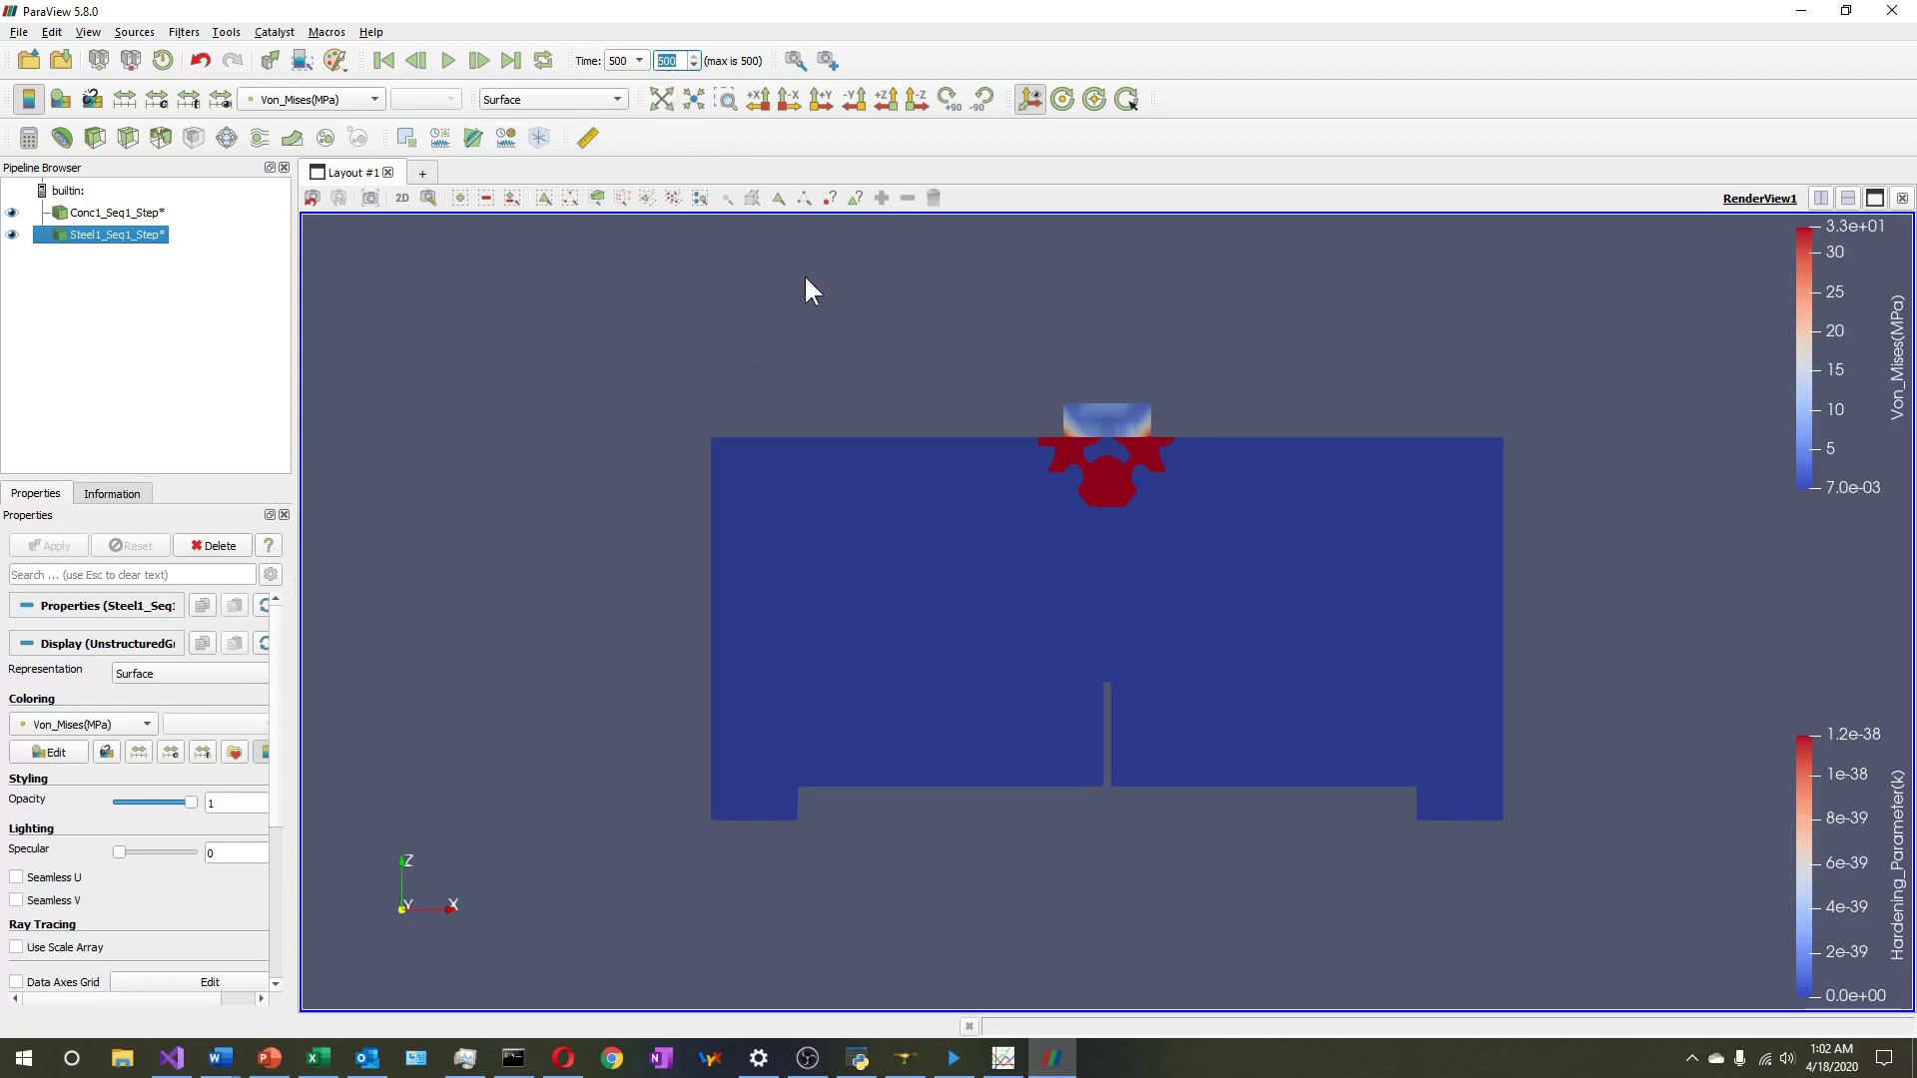
# Colour the Conc1_Seq1_Step concrete results by Von_Mises(MPa)
pyautogui.click(775, 272)
pyautogui.click(150, 214)
pyautogui.click(315, 102)
pyautogui.click(315, 182)
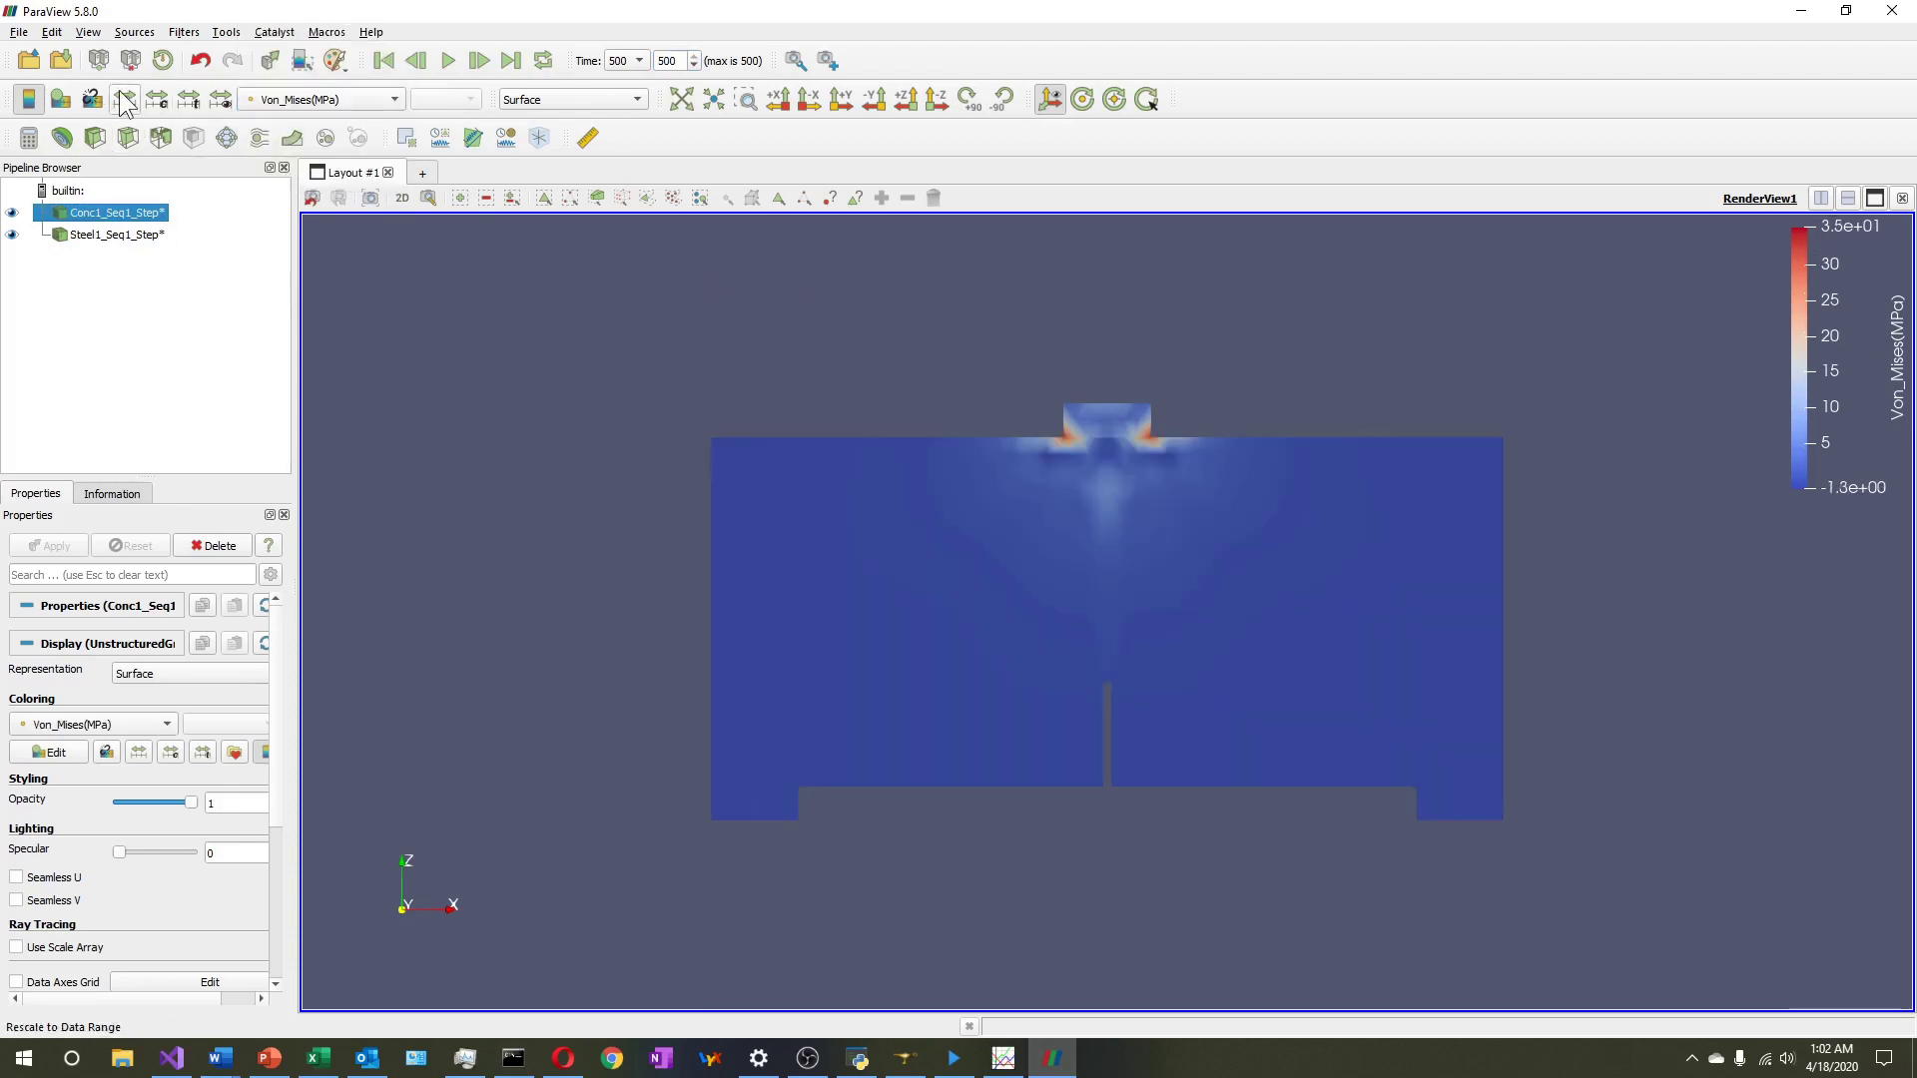
# Colour the concrete results by Hardening_Parameter(k) and set the colour map range from 0 to 1
pyautogui.click(337, 102)
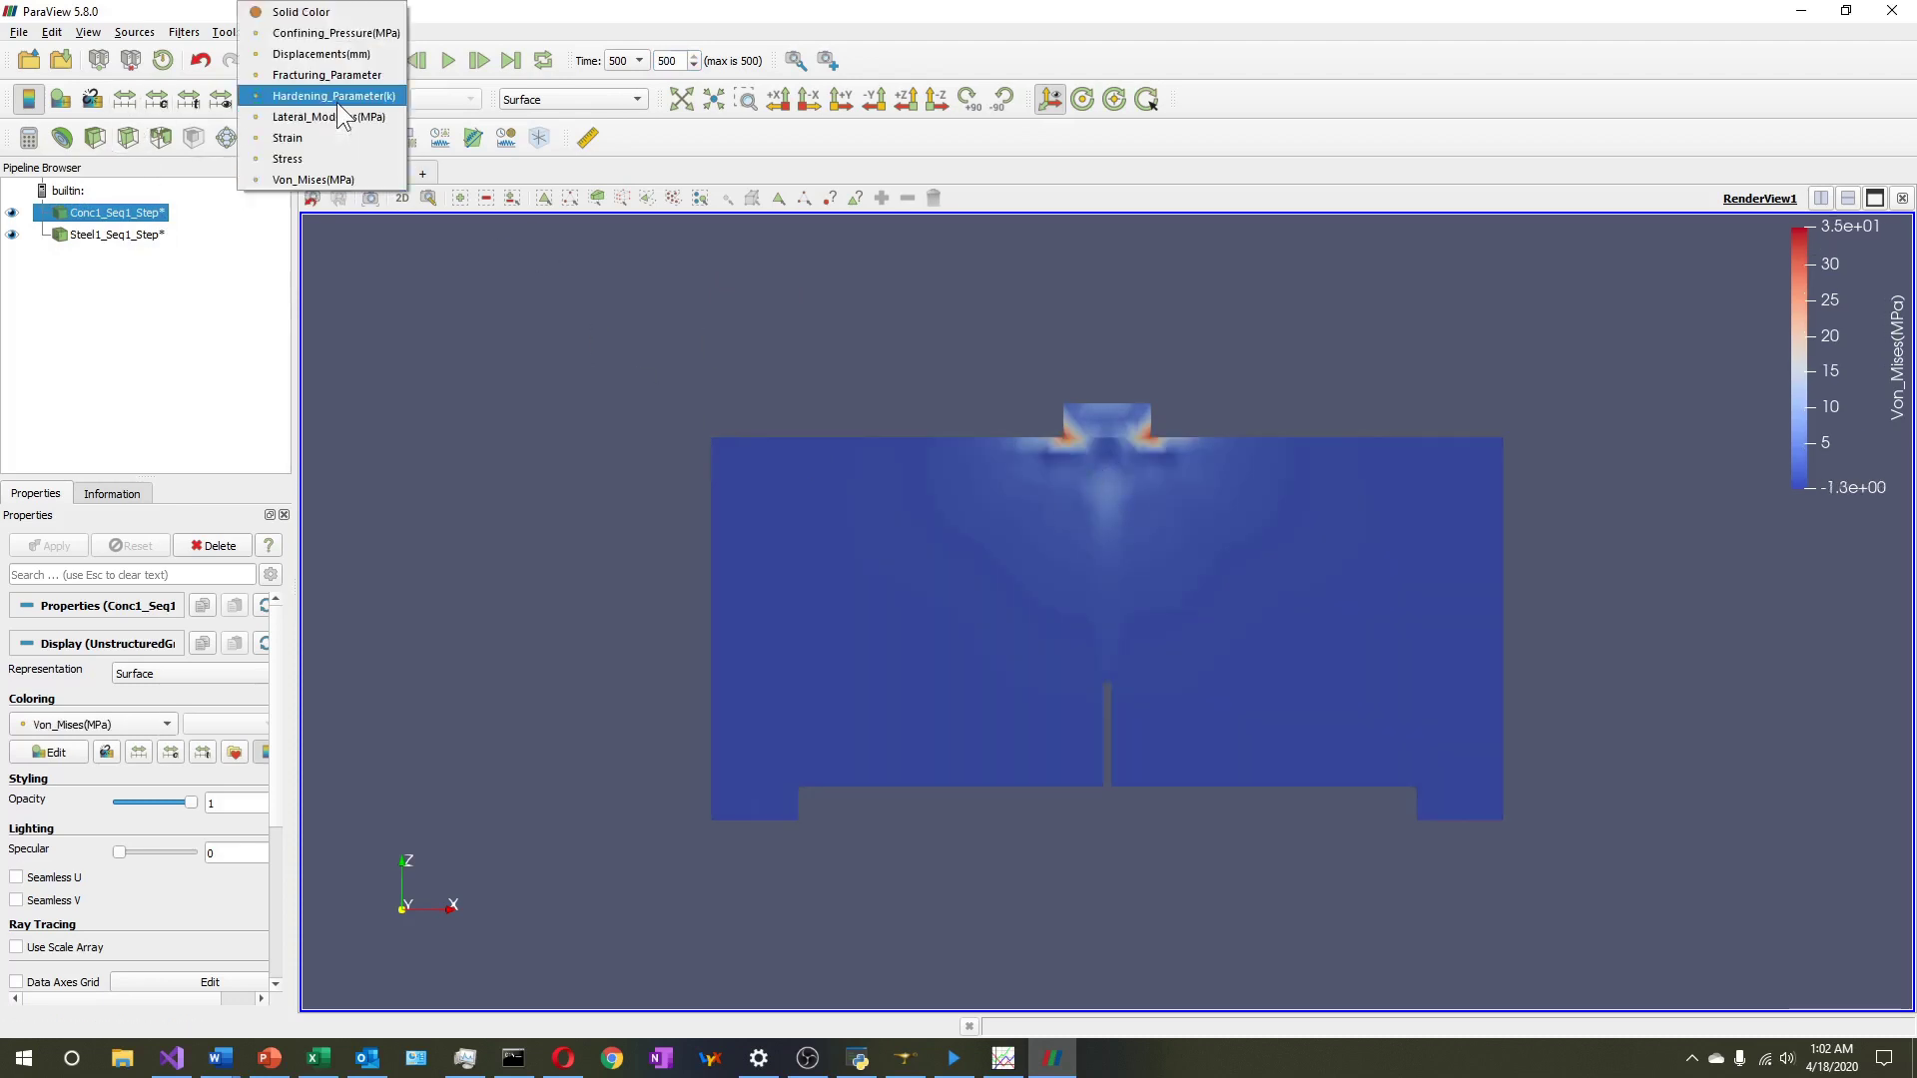
pyautogui.click(344, 87)
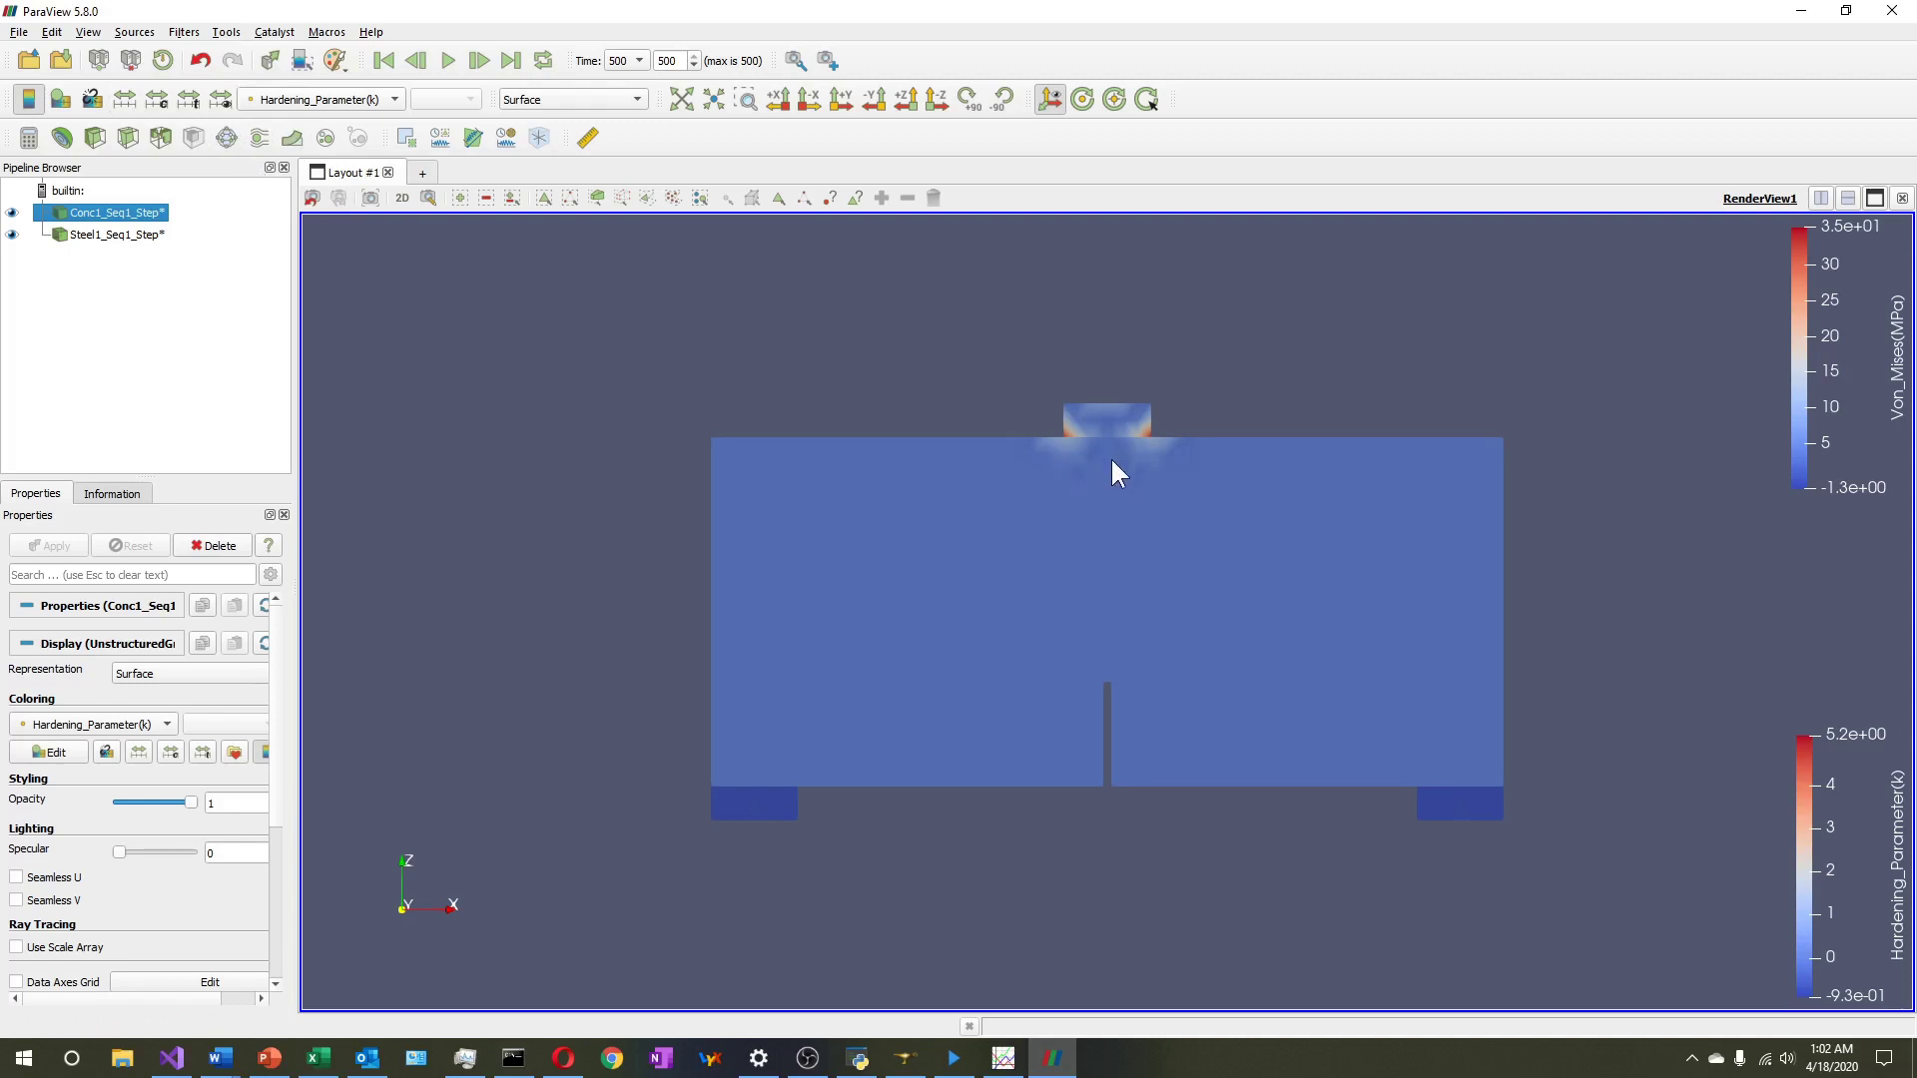
pyautogui.click(156, 99)
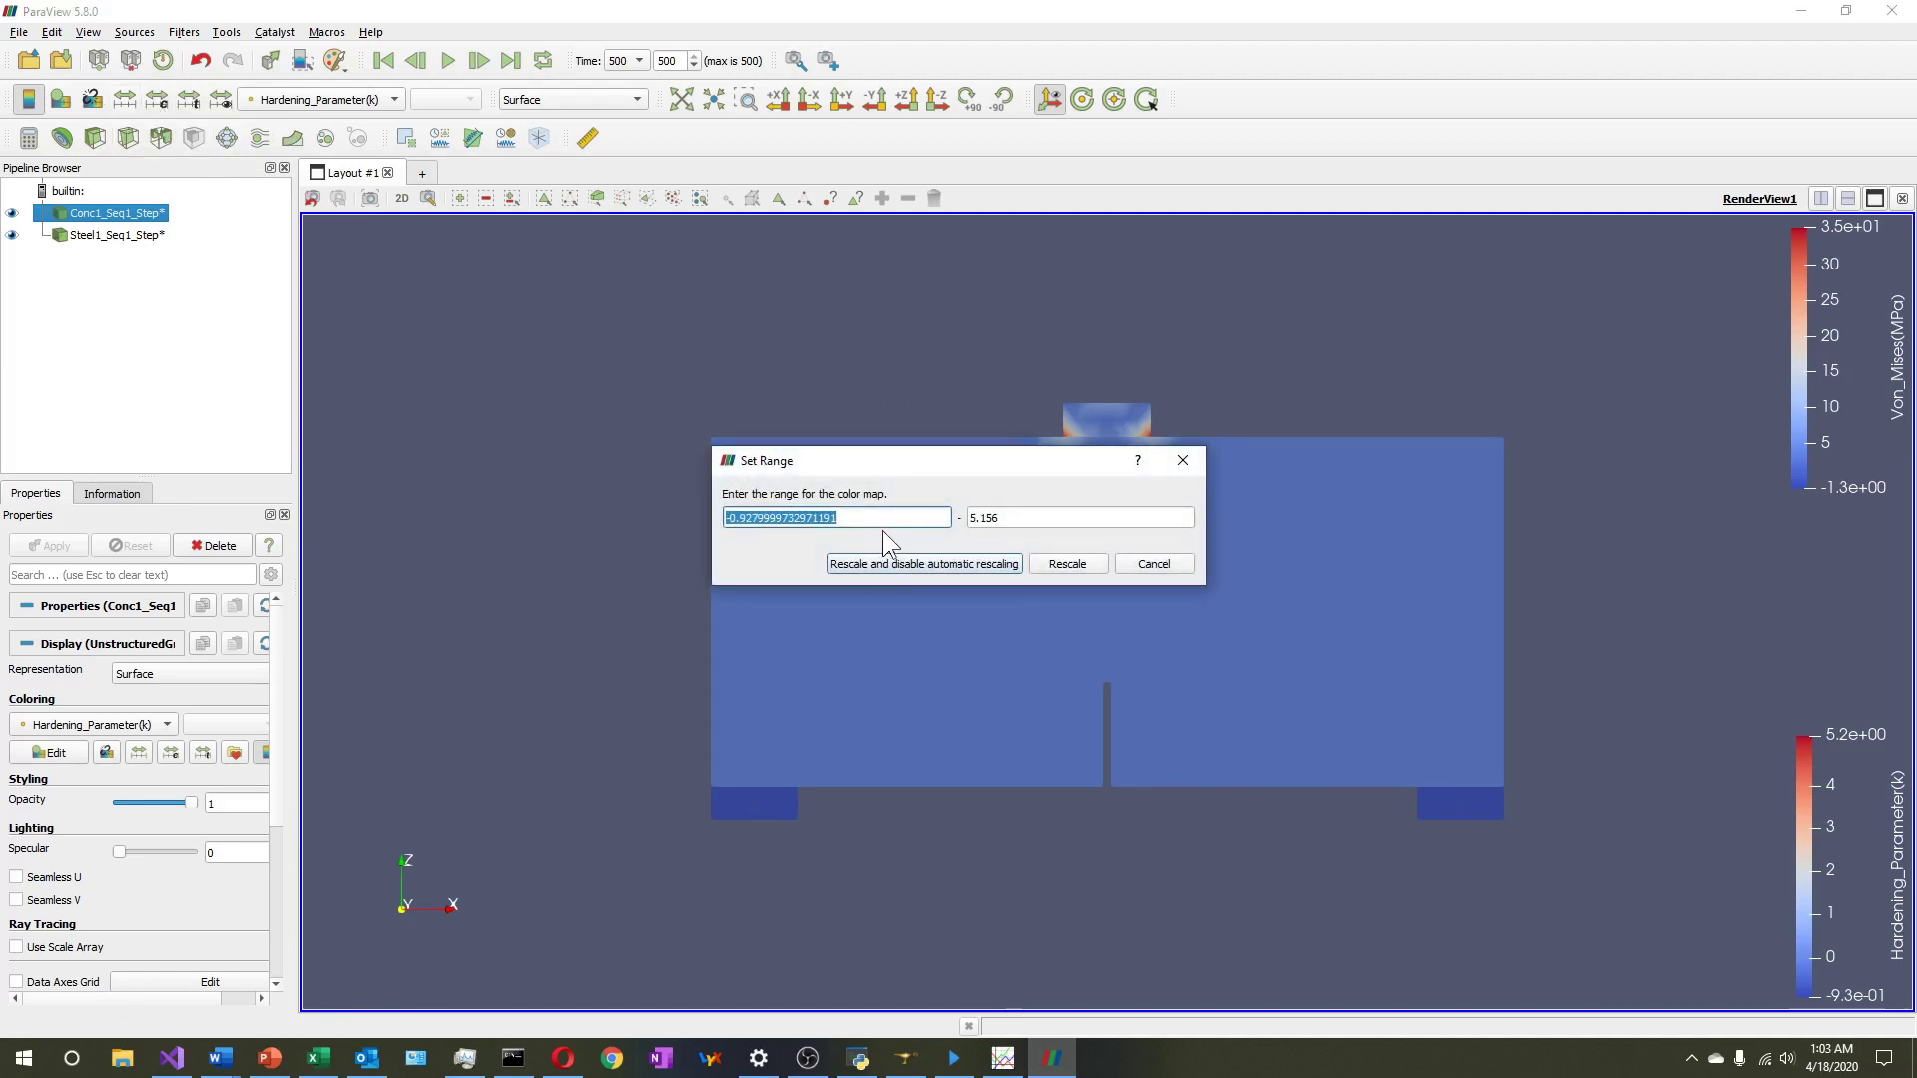
pyautogui.write('0')
pyautogui.press('Tab')
pyautogui.click(727, 517)
pyautogui.write('1')
pyautogui.press('Delete')
pyautogui.press('Tab')
pyautogui.click(903, 518)
pyautogui.moveTo(971, 518); pyautogui.dragTo(1033, 518)
pyautogui.write('1')
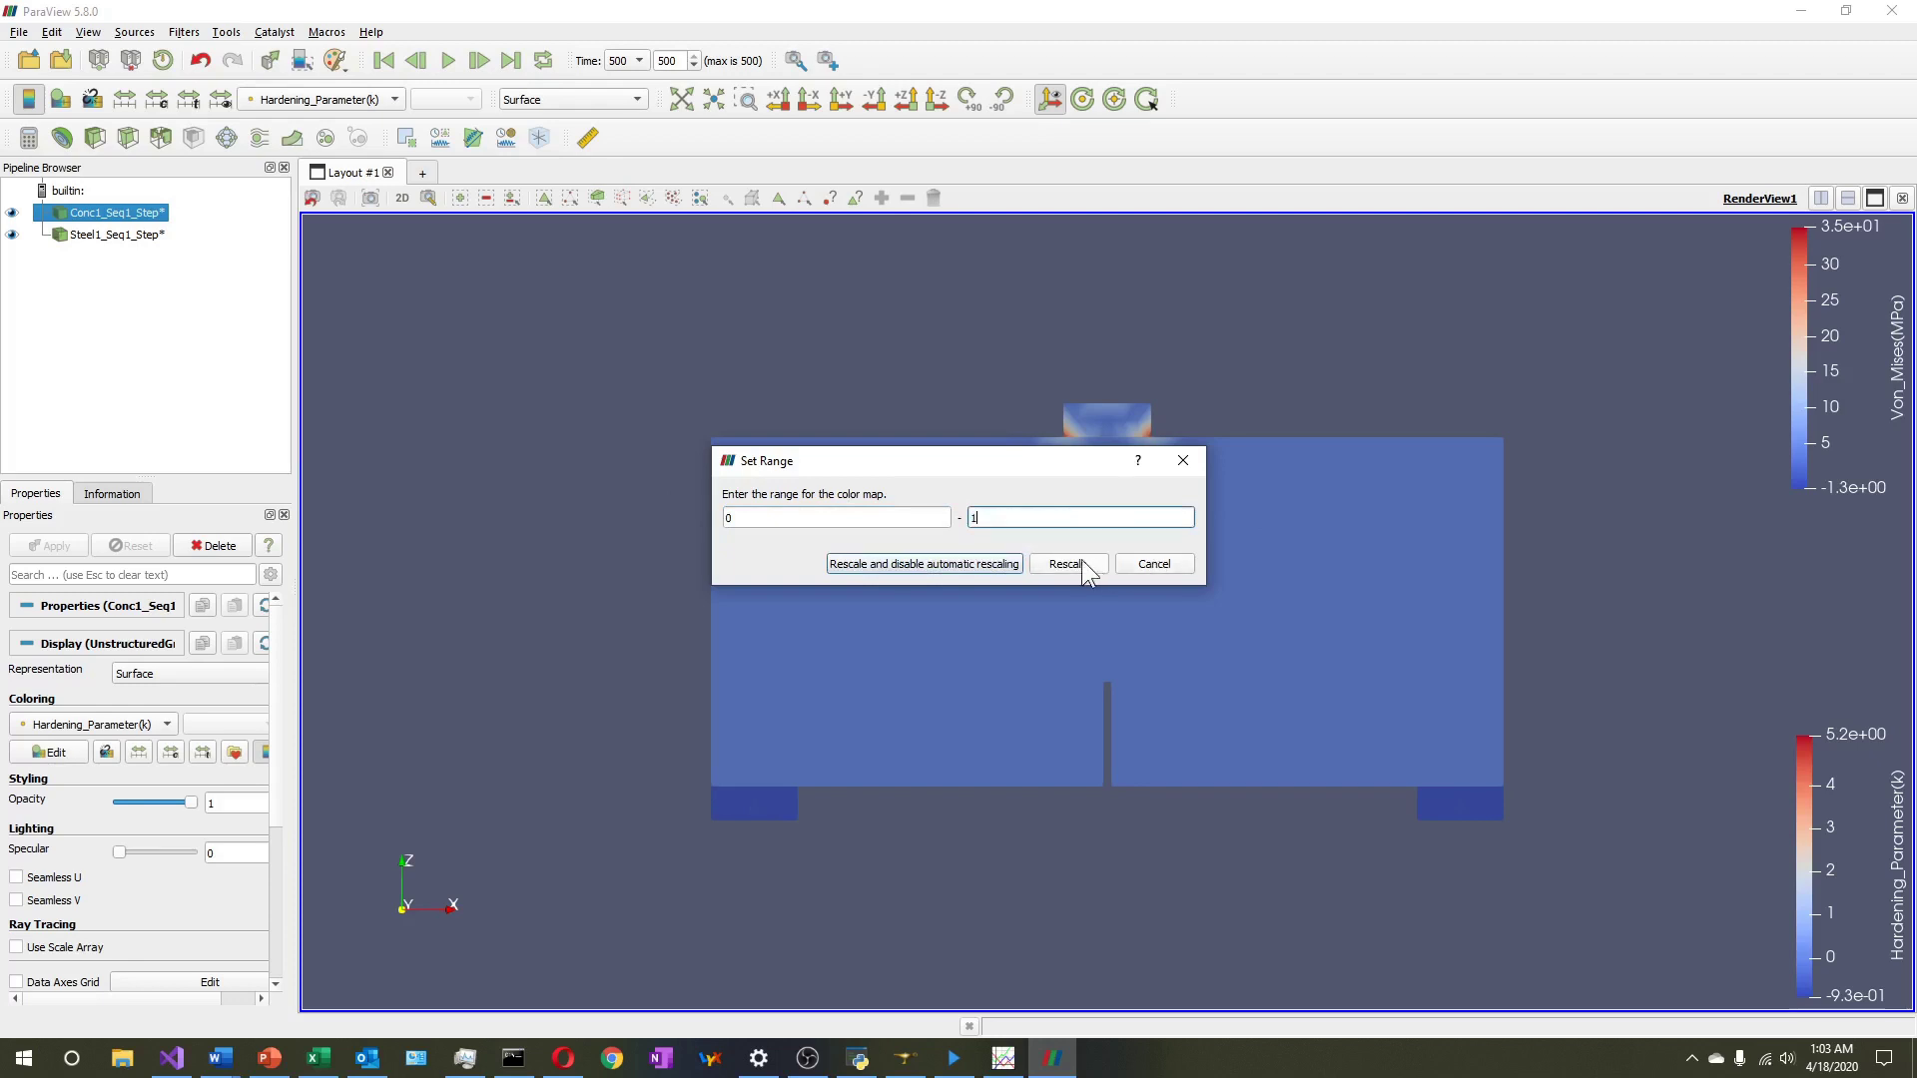
pyautogui.click(1067, 563)
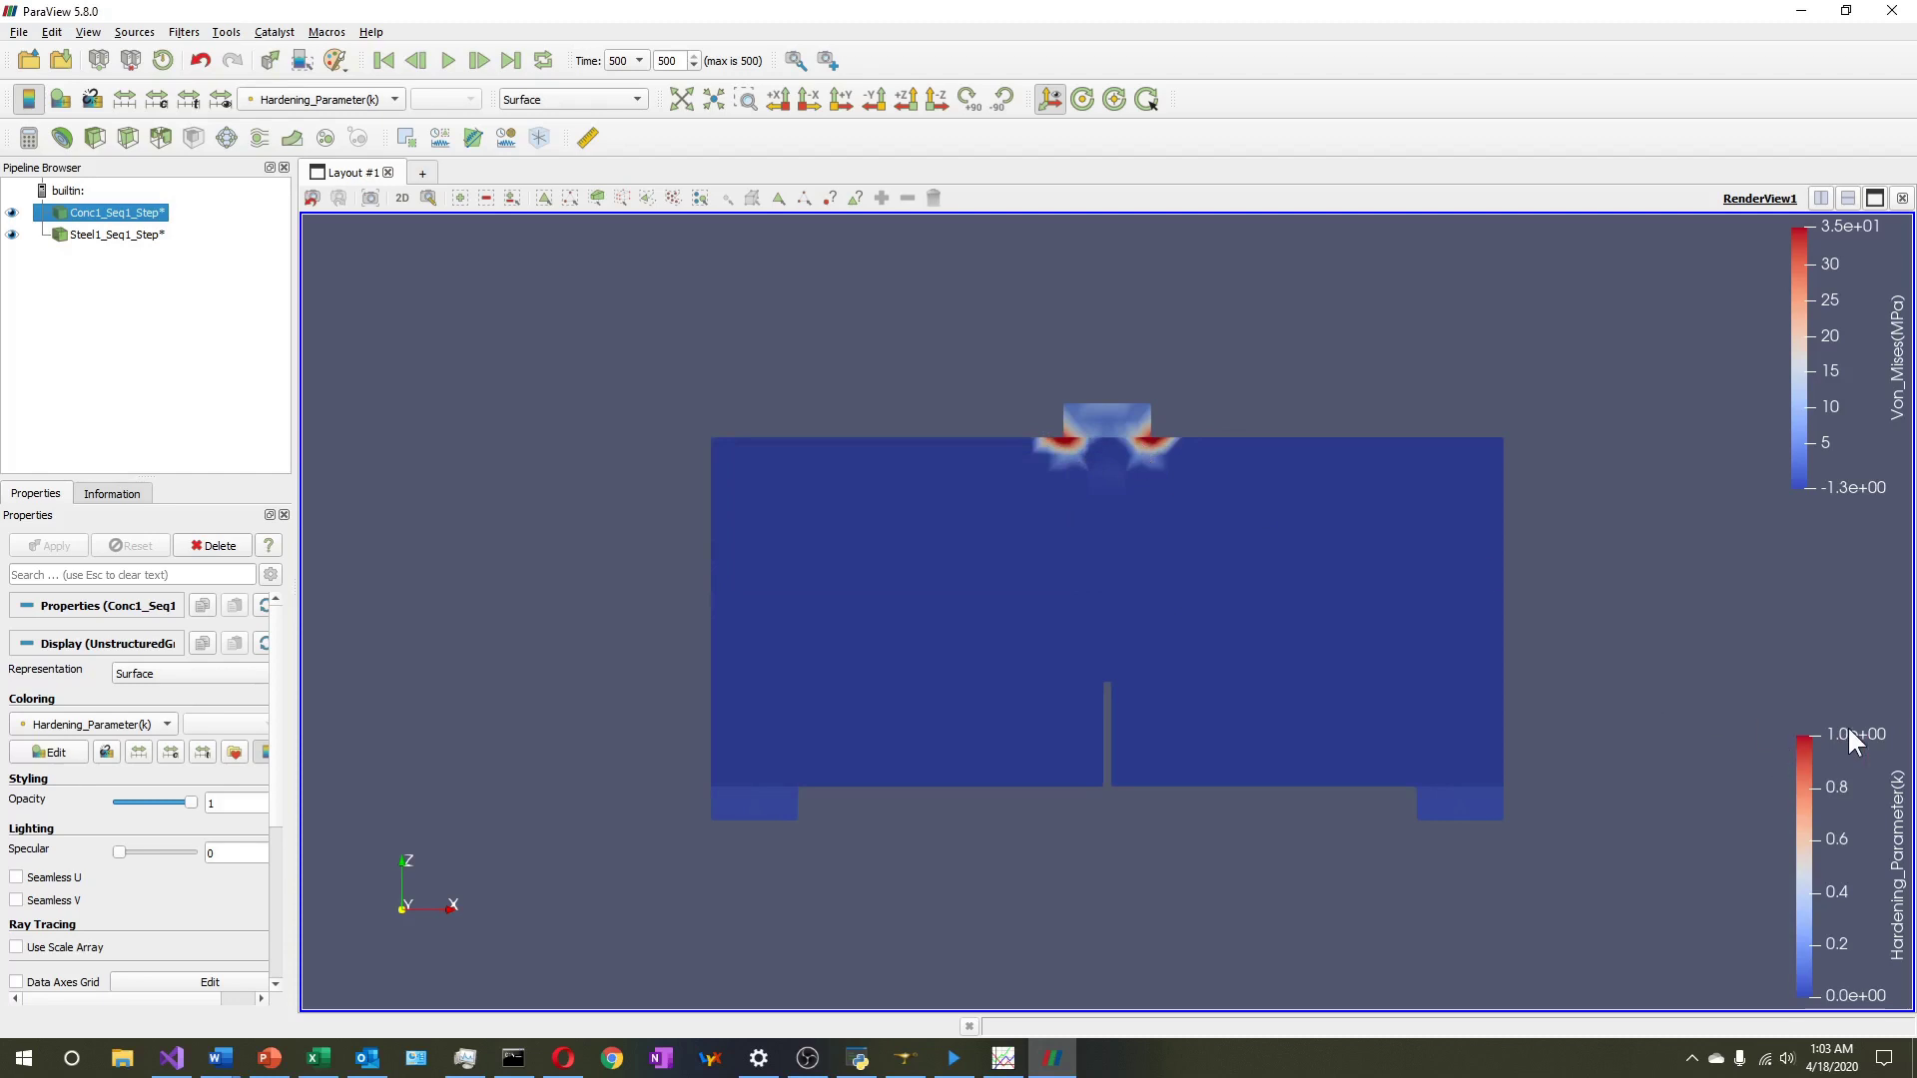
# Colour the concrete by Fracturing_Parameter with a range of 0 to 1, and hide the Steel1_Seq1_Step results
pyautogui.click(326, 99)
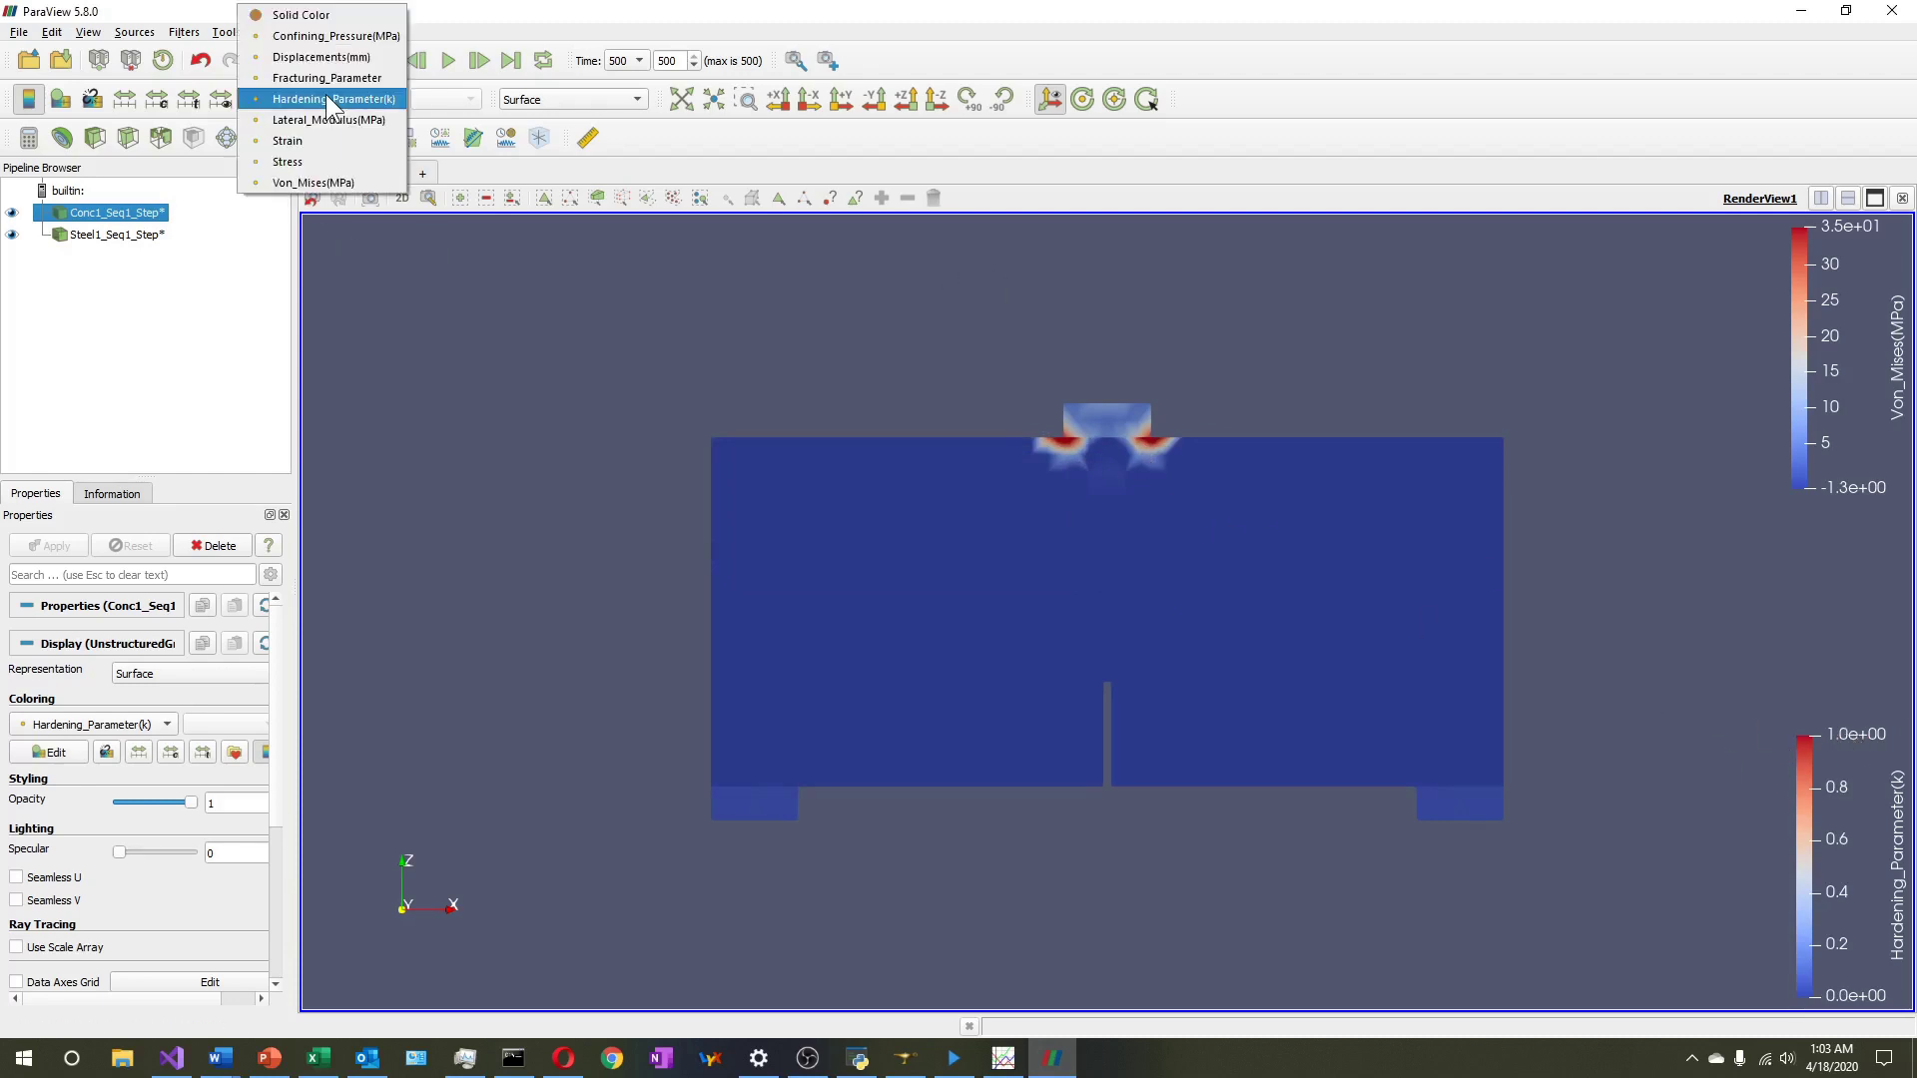
pyautogui.click(328, 79)
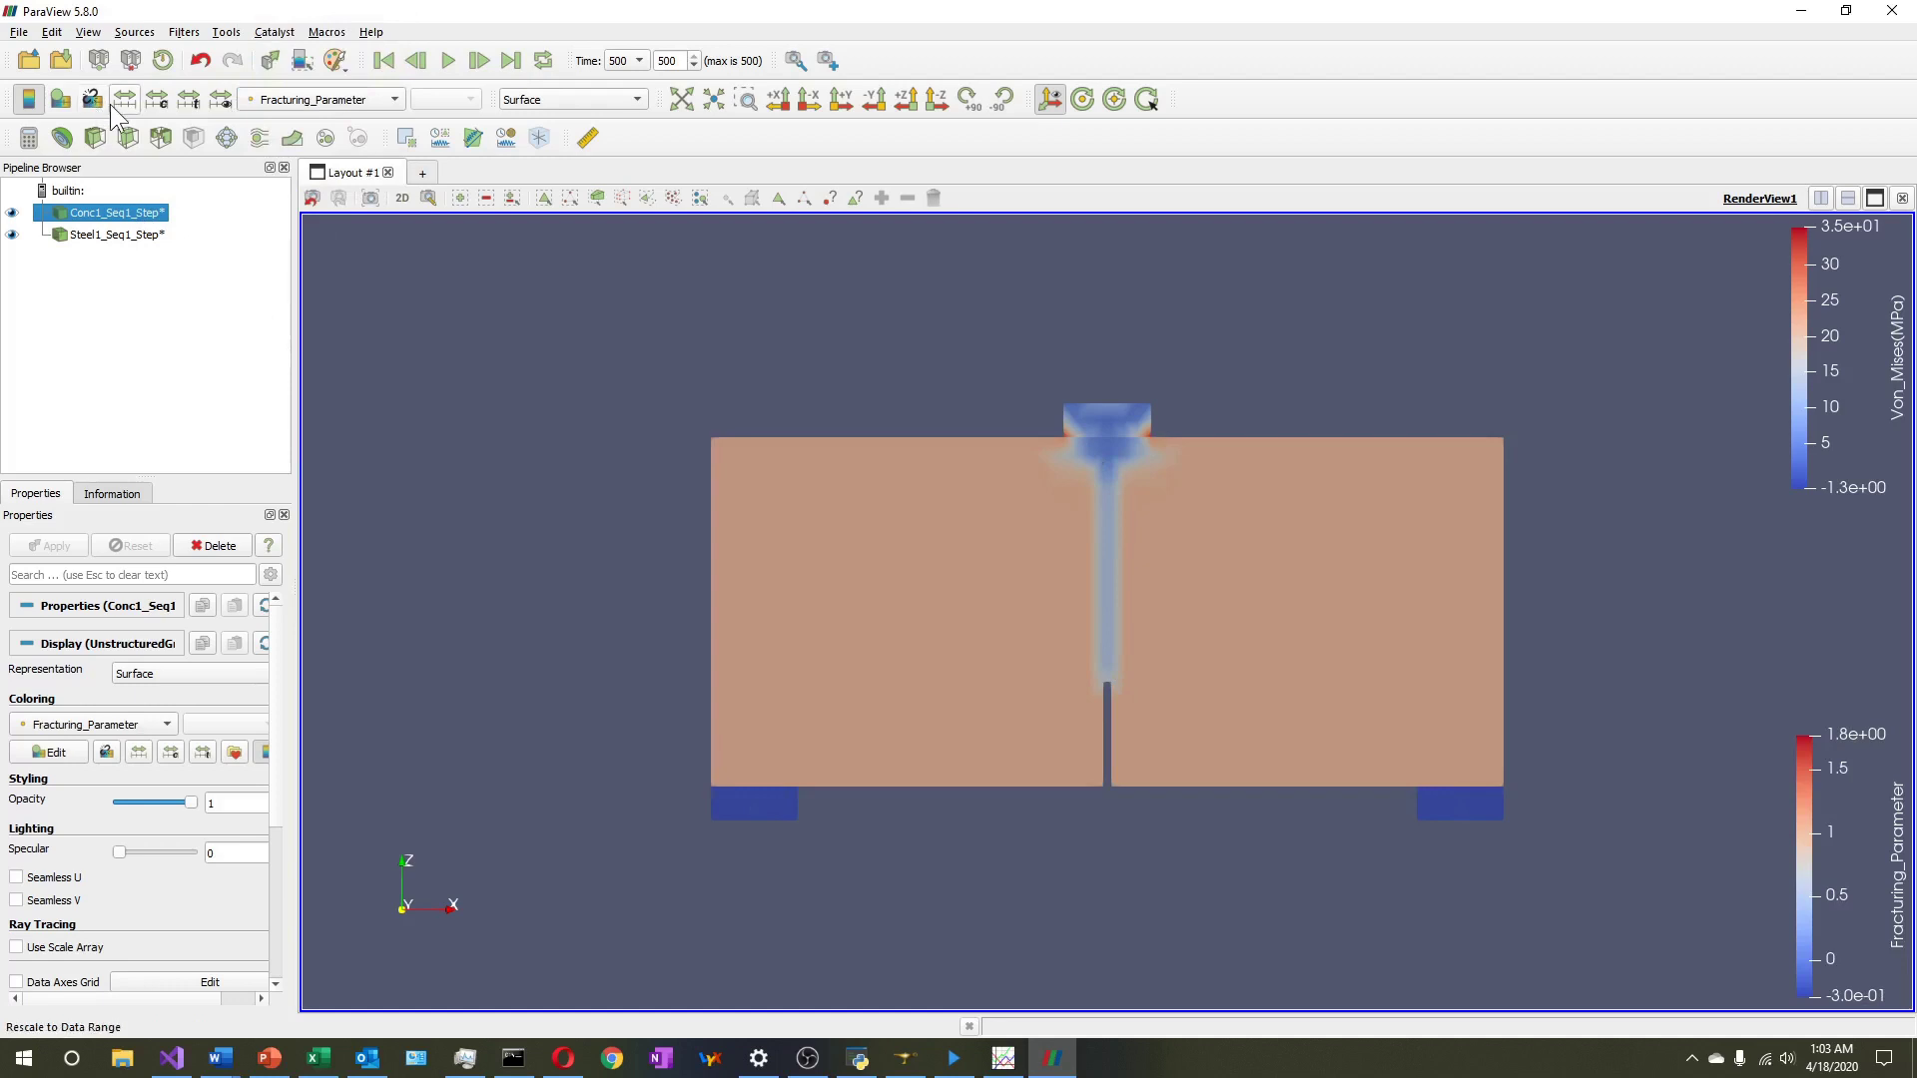
pyautogui.click(12, 235)
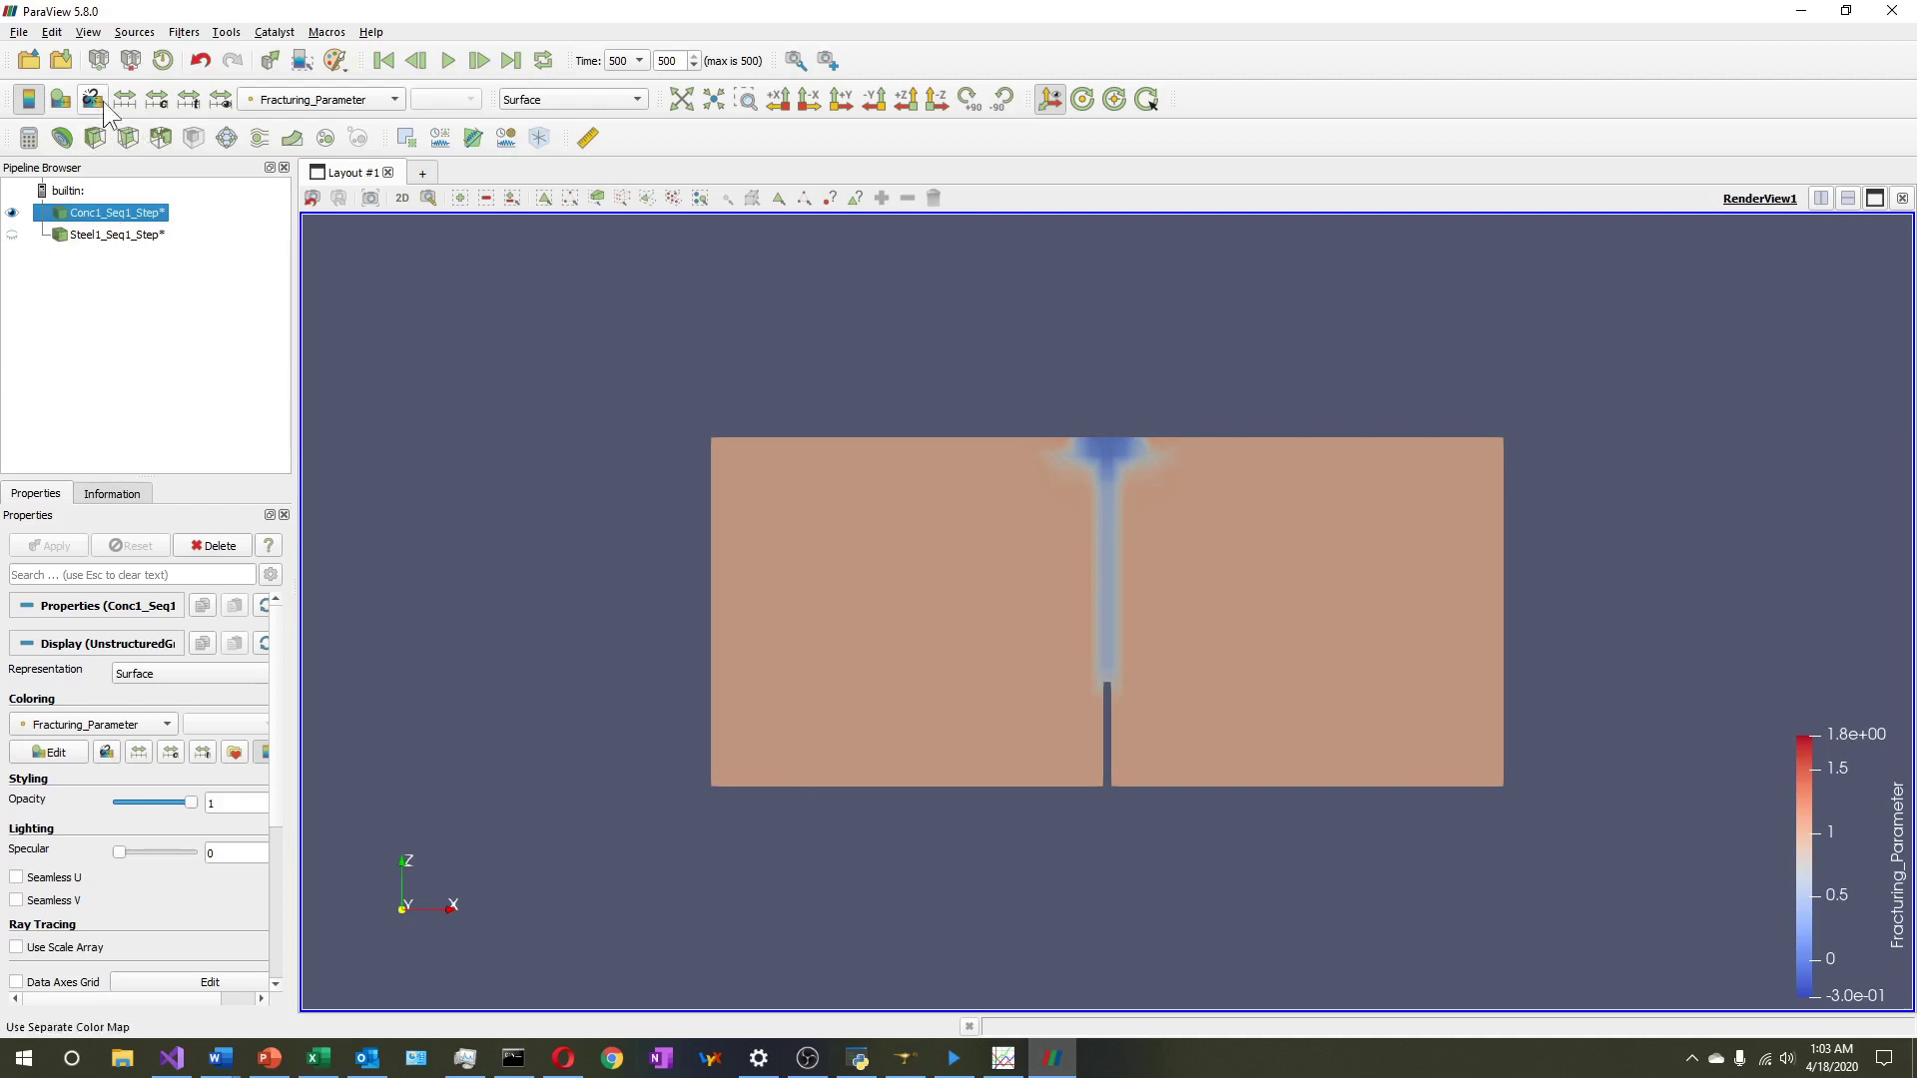
pyautogui.click(156, 98)
pyautogui.write('0')
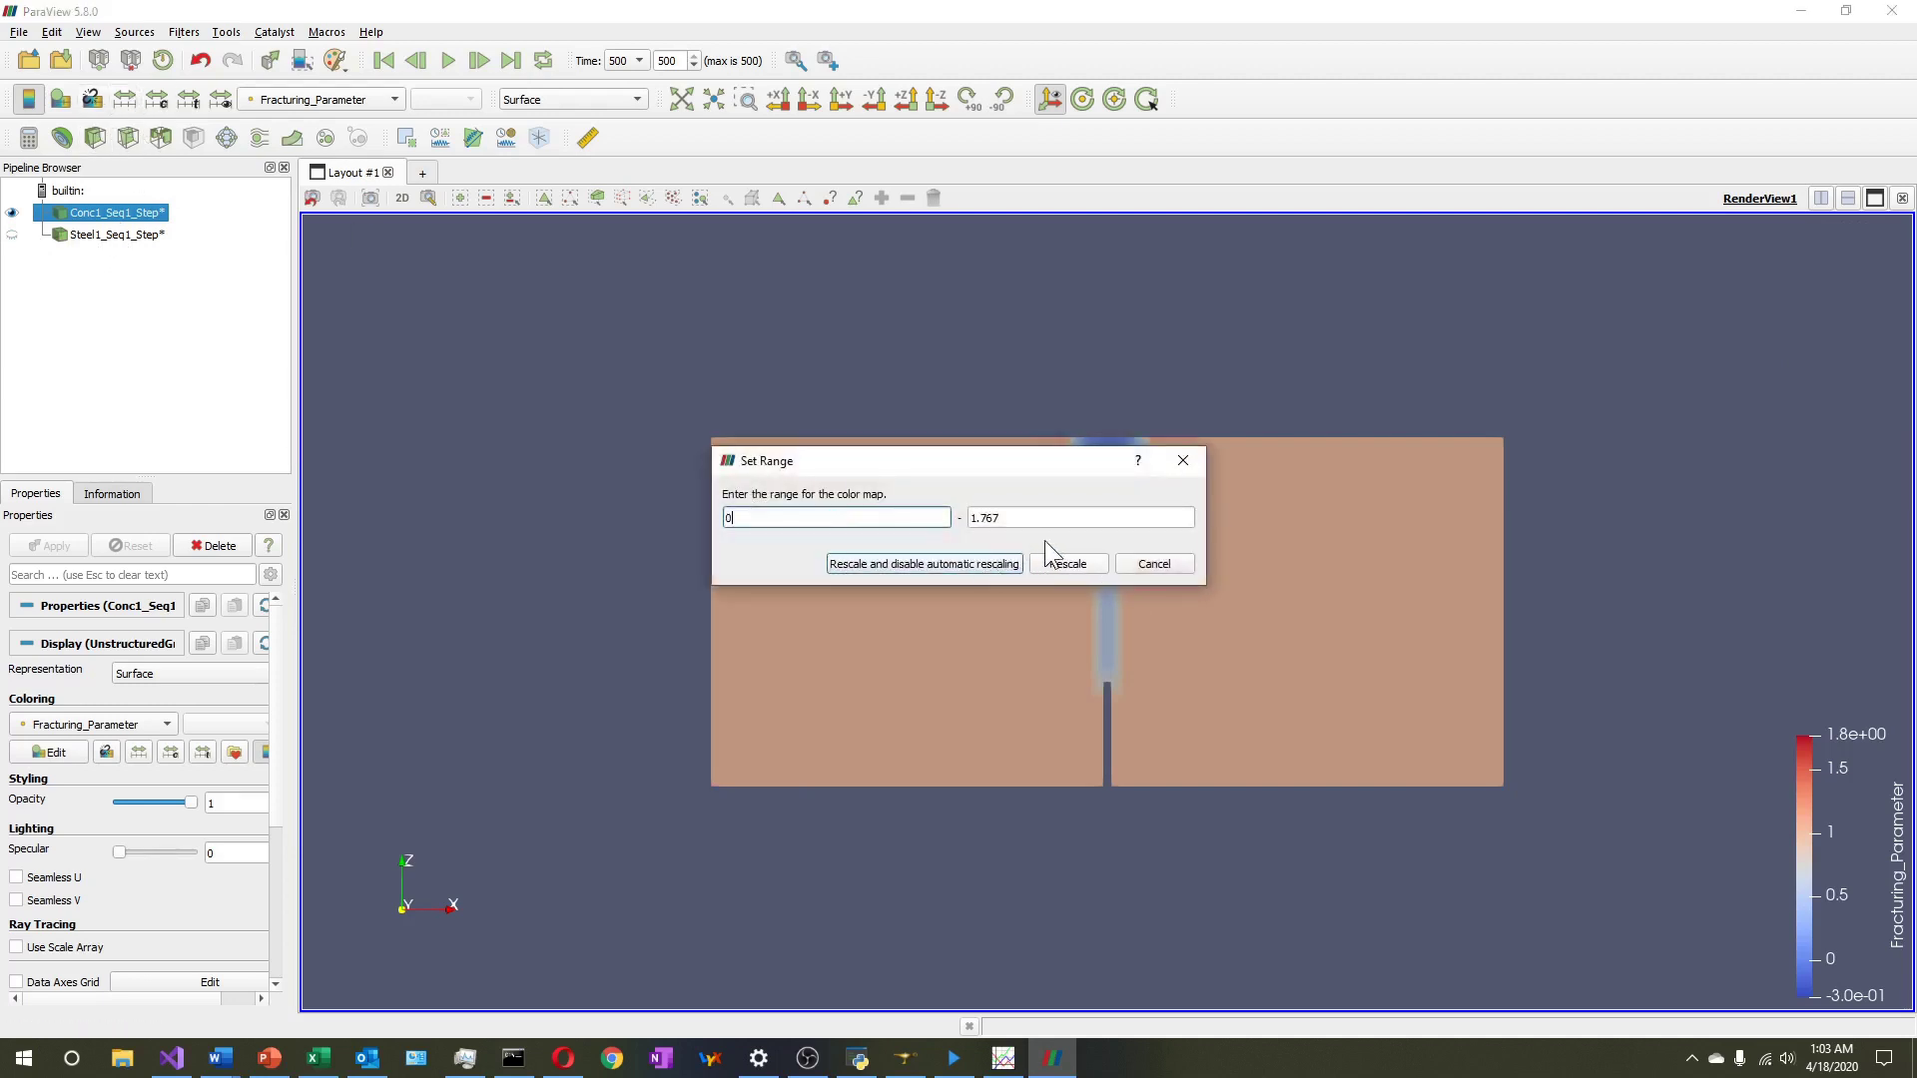
pyautogui.press('Tab')
pyautogui.write('1')
pyautogui.click(1086, 565)
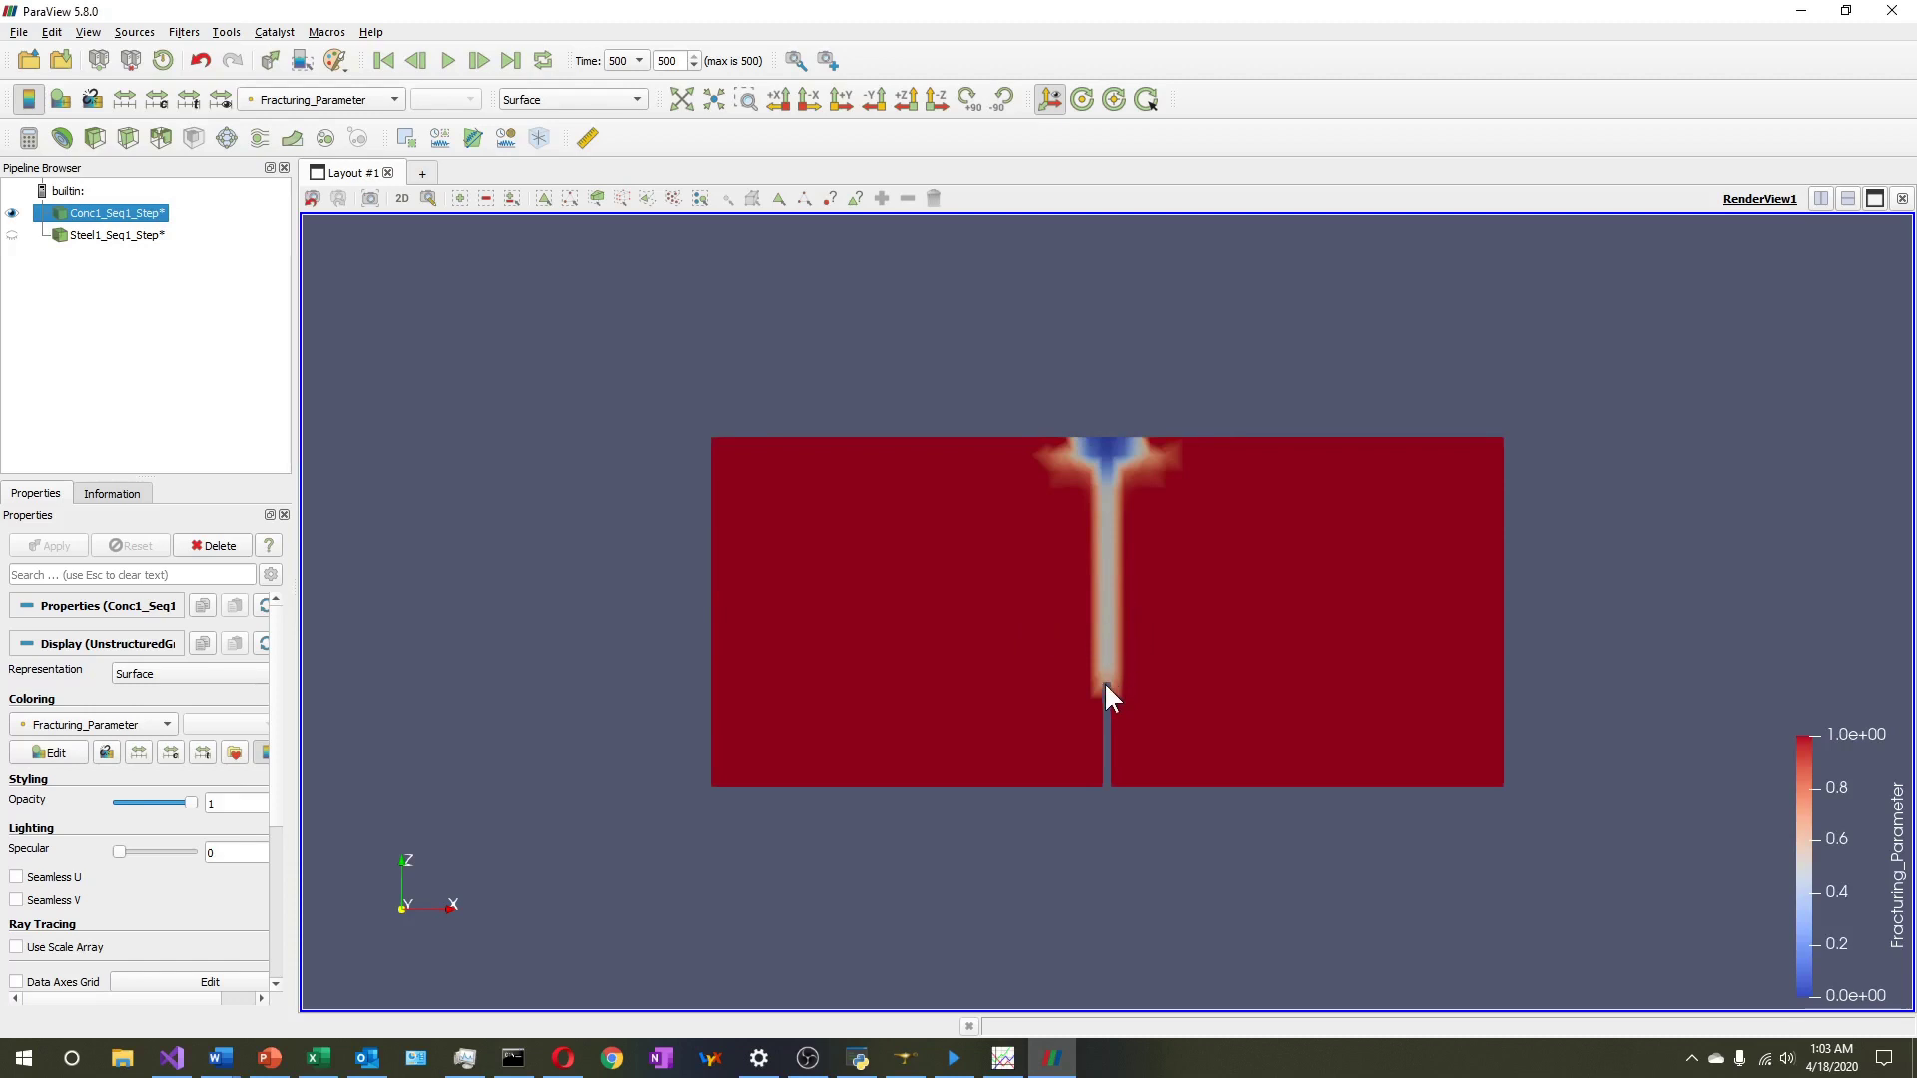
# Examine the crack growth above the notch at time steps 25, 5, 10, 15 and 20
pyautogui.doubleClick(667, 61)
pyautogui.write('25')
pyautogui.press('Return')
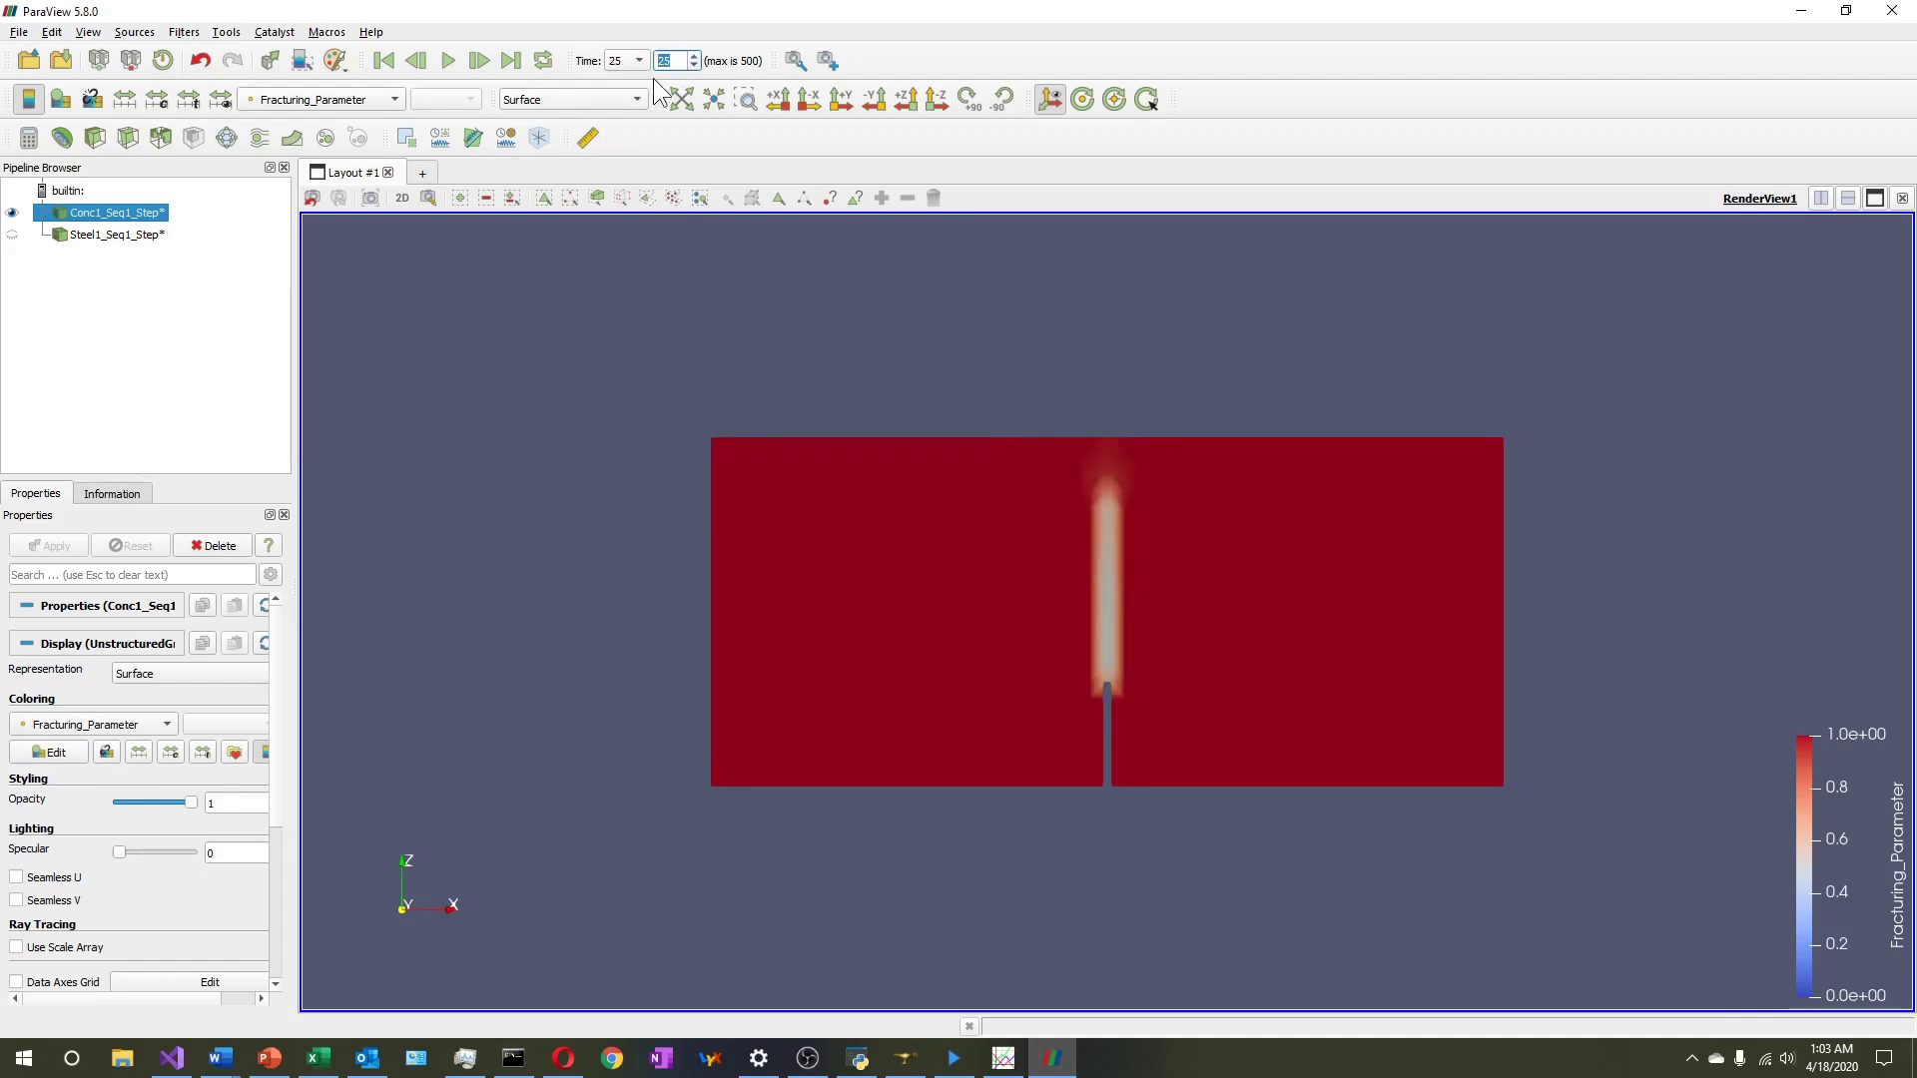
pyautogui.write('5')
pyautogui.press('Return')
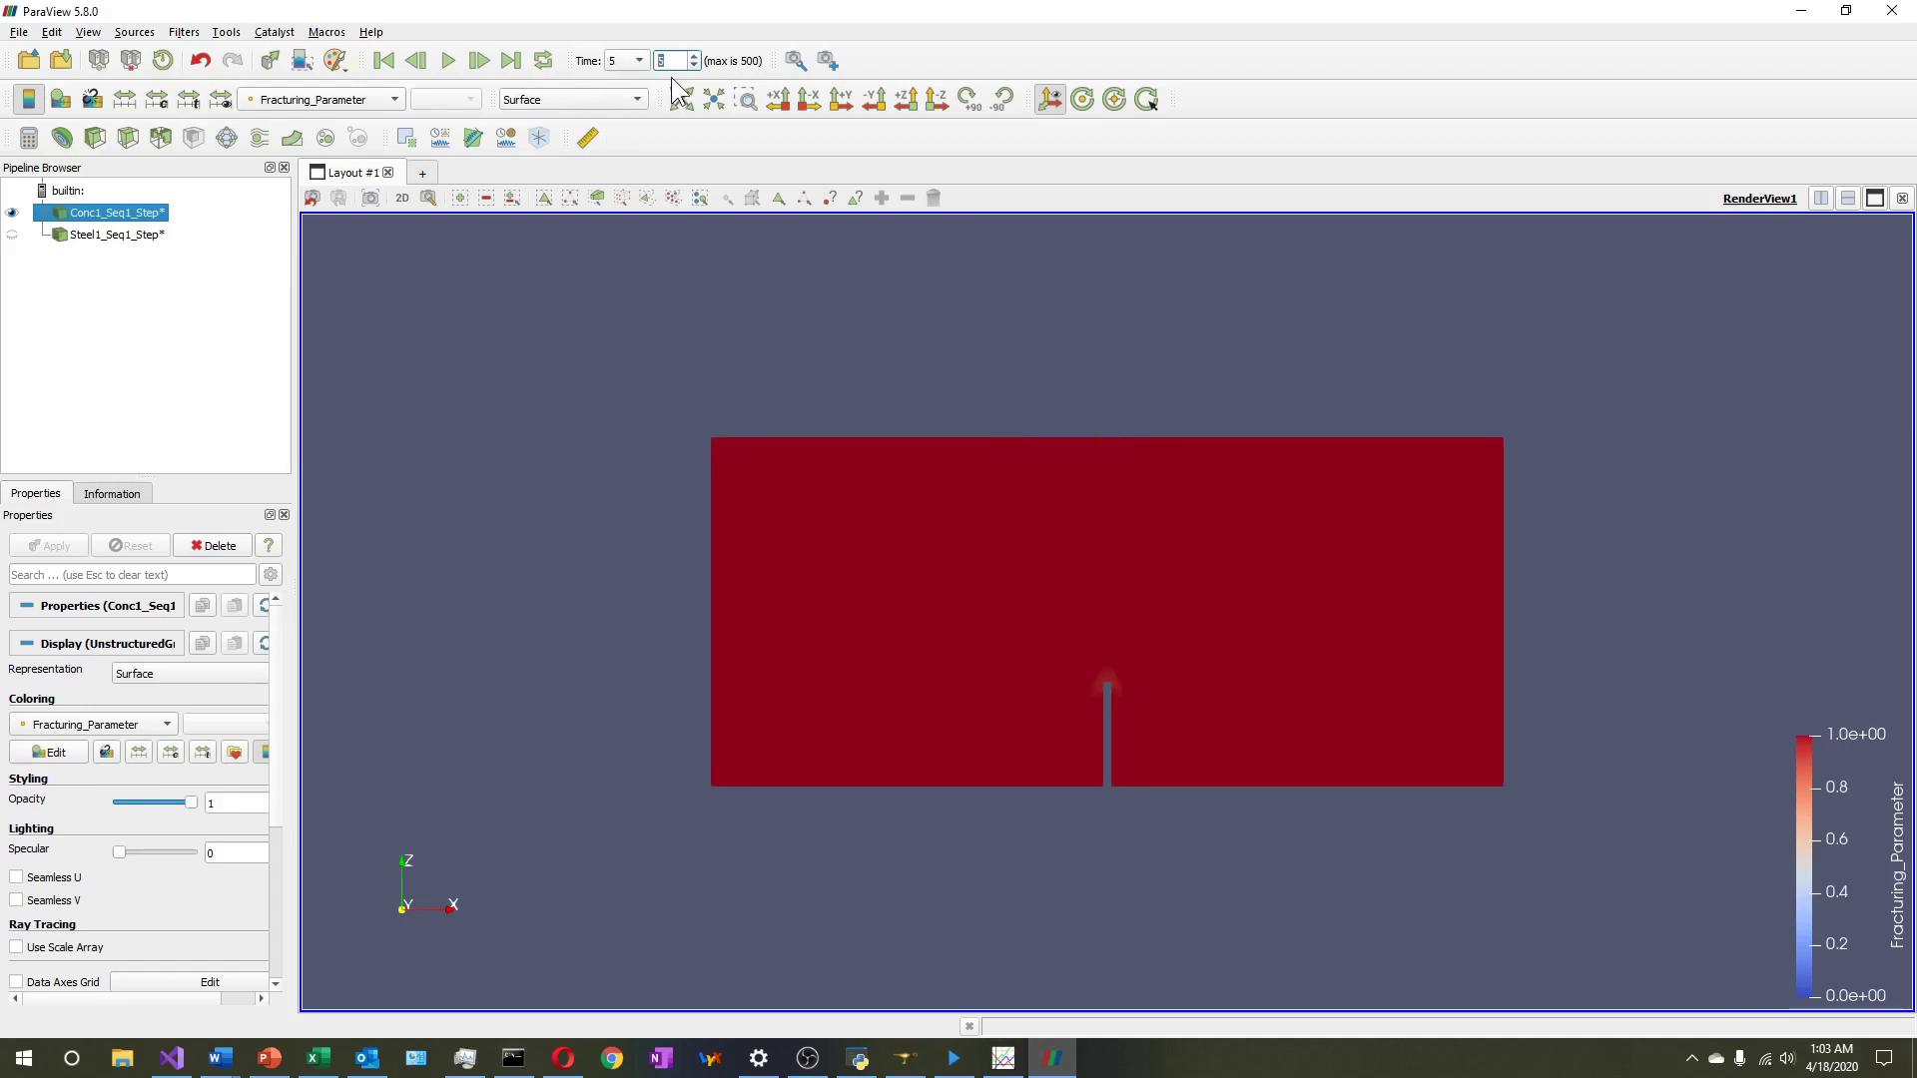
pyautogui.write('10')
pyautogui.press('Return')
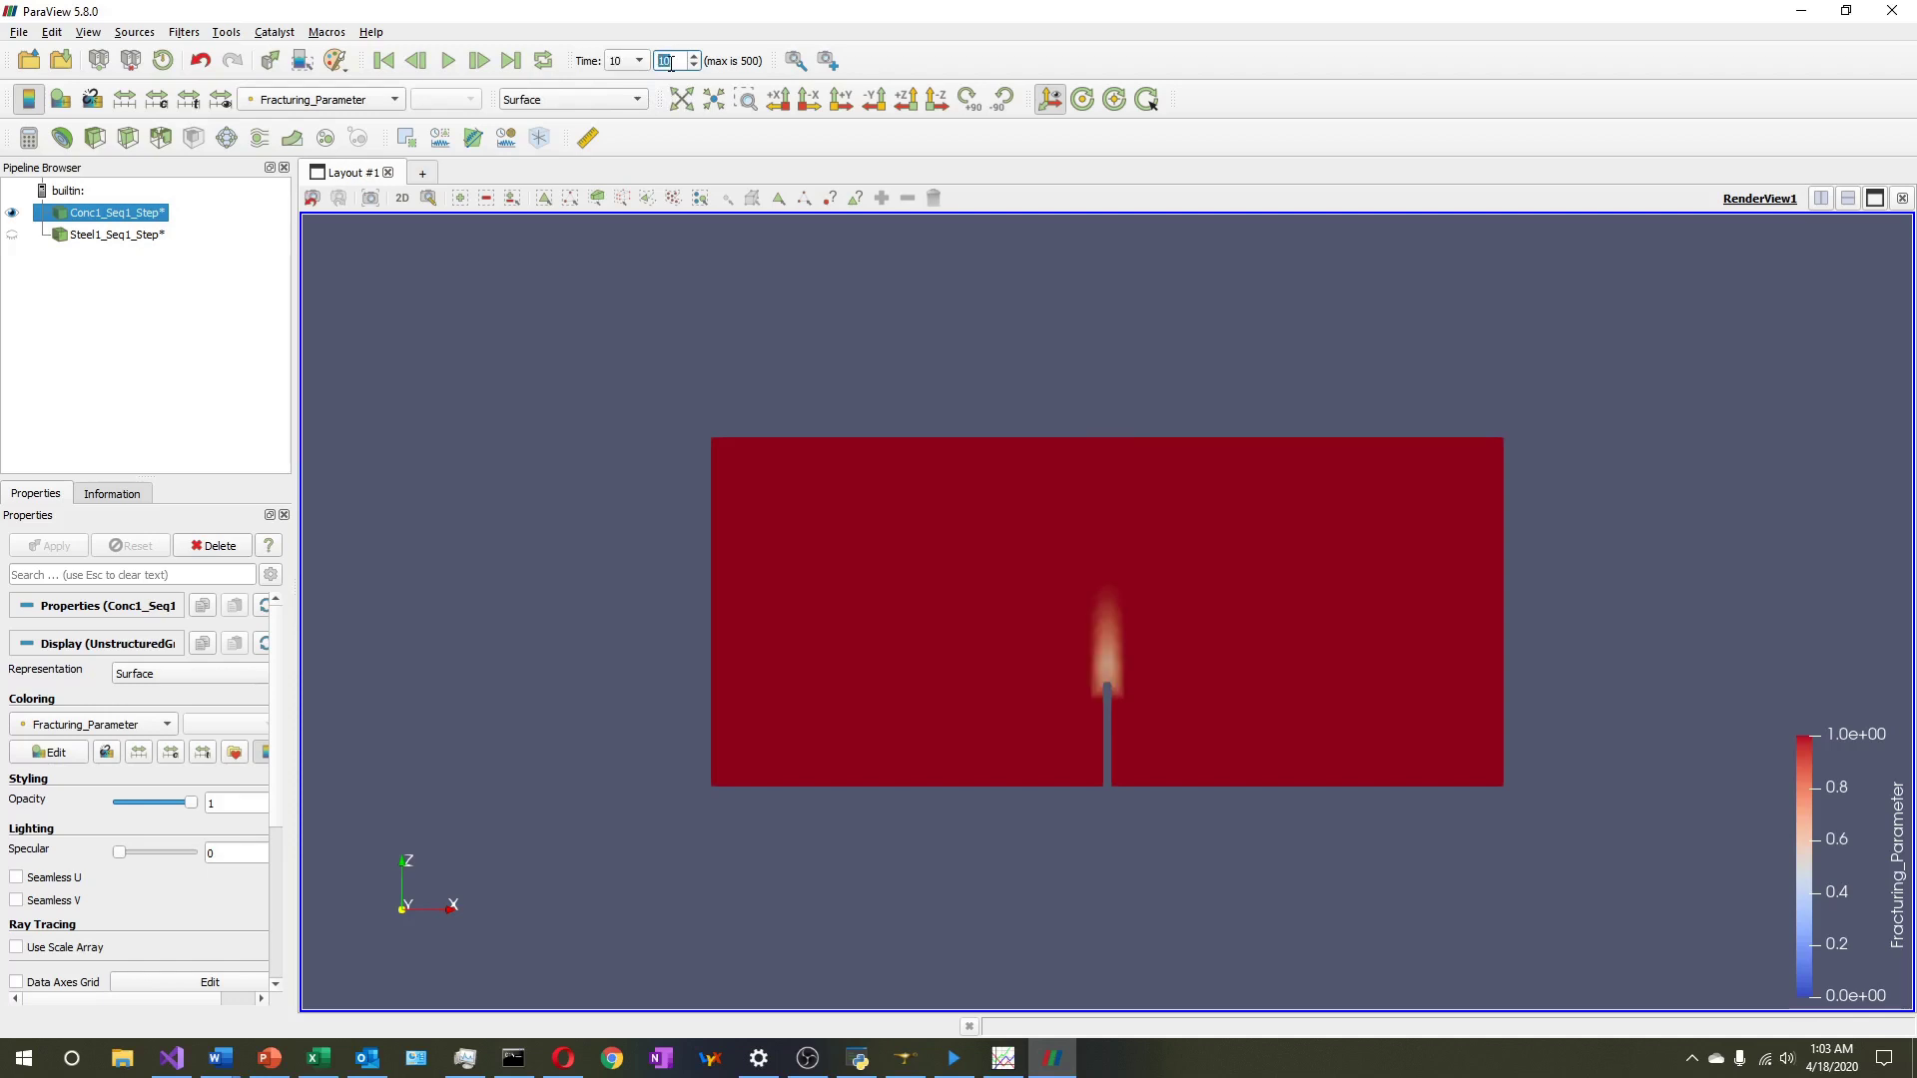
pyautogui.write('15')
pyautogui.press('Return')
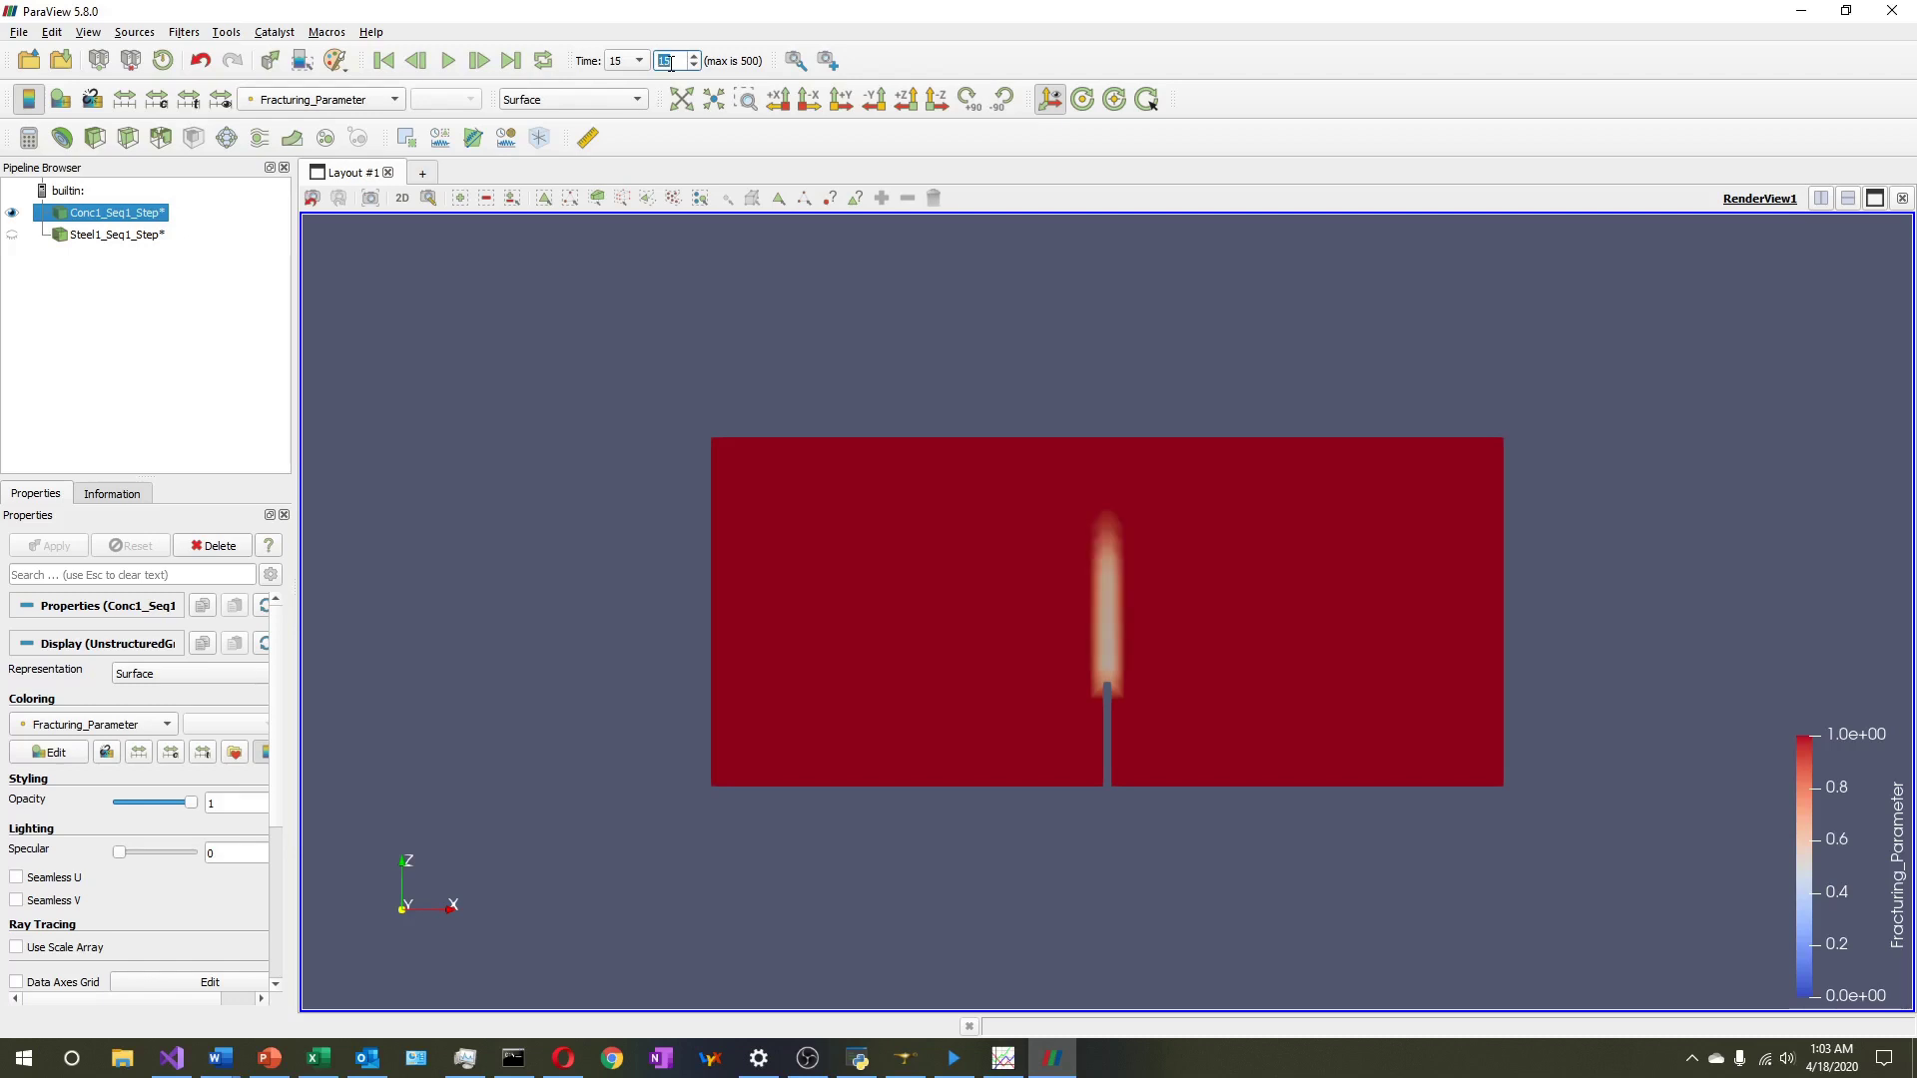
pyautogui.write('20')
pyautogui.press('Return')
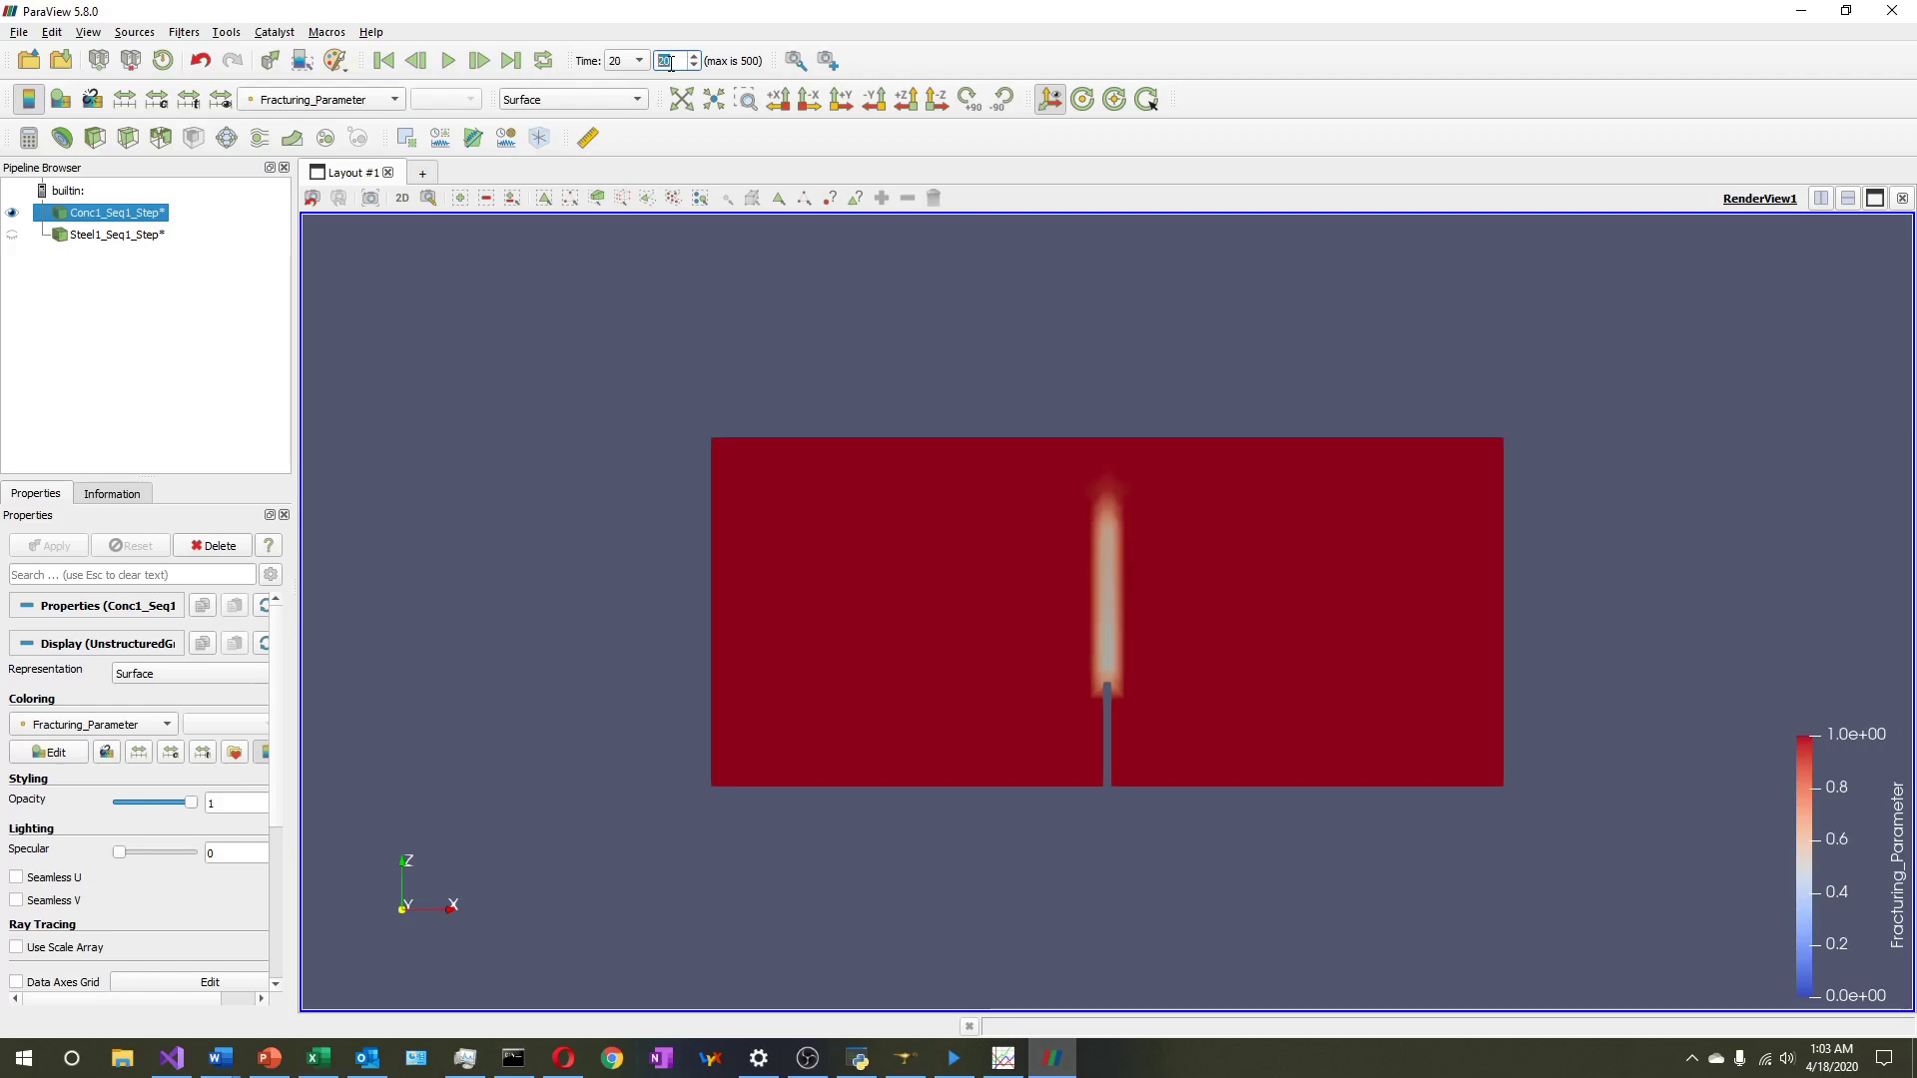
# Examine the crack propagation above the notch at time steps 25, 50, 100, 200 and 500
pyautogui.write('25')
pyautogui.press('Return')
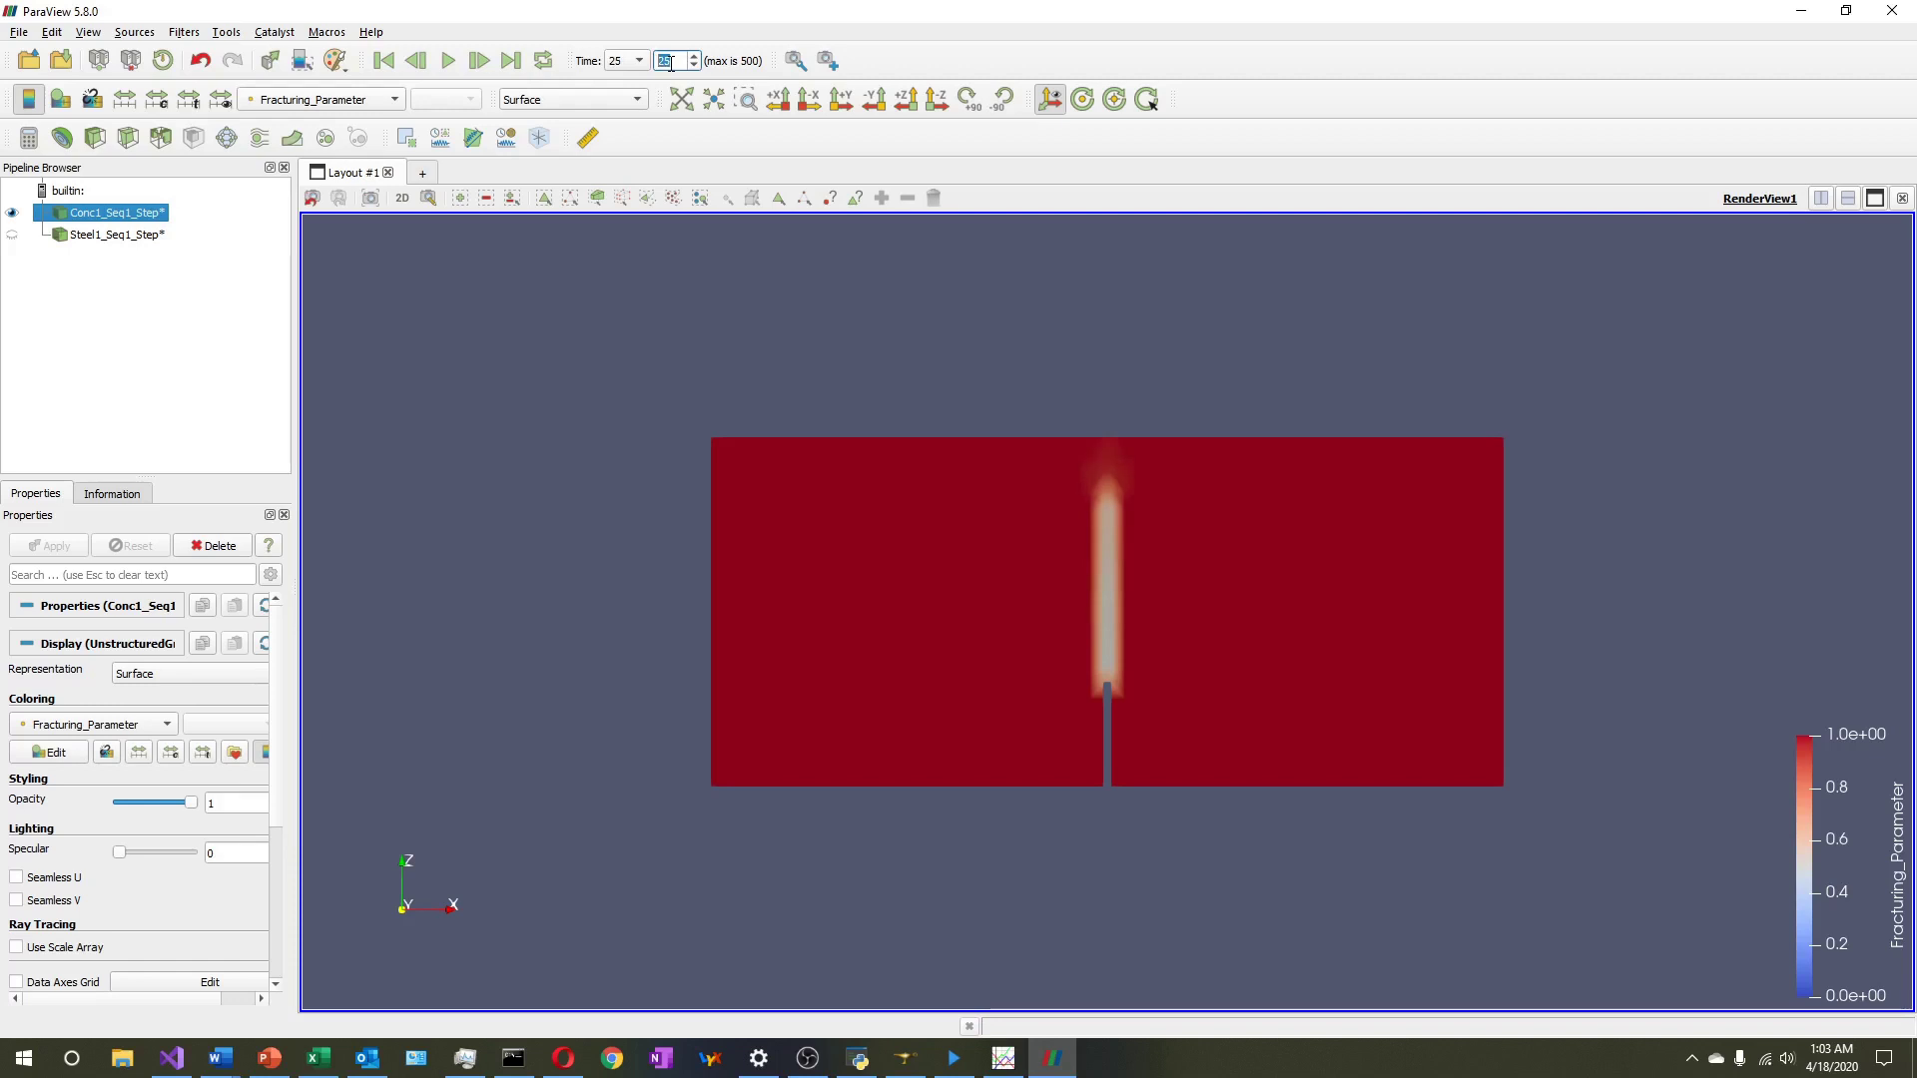
pyautogui.write('50')
pyautogui.press('Return')
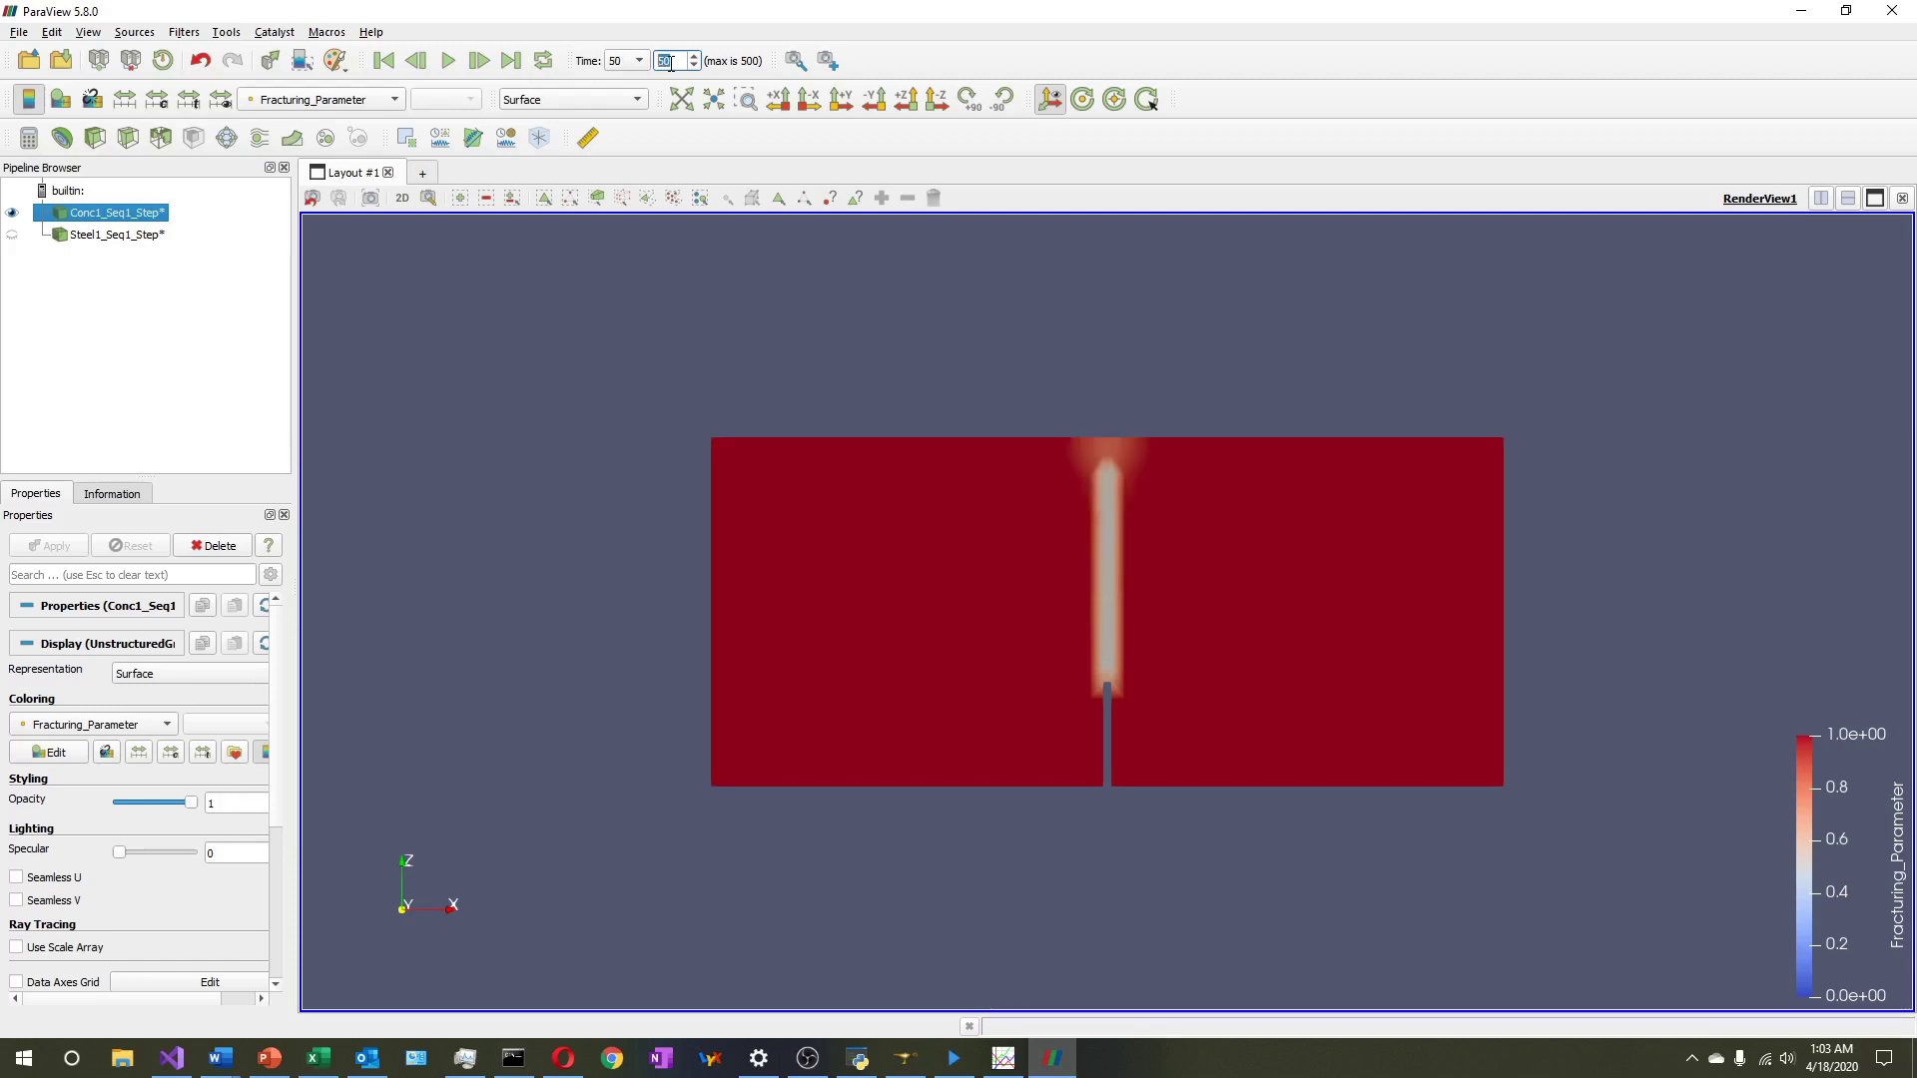
pyautogui.write('100')
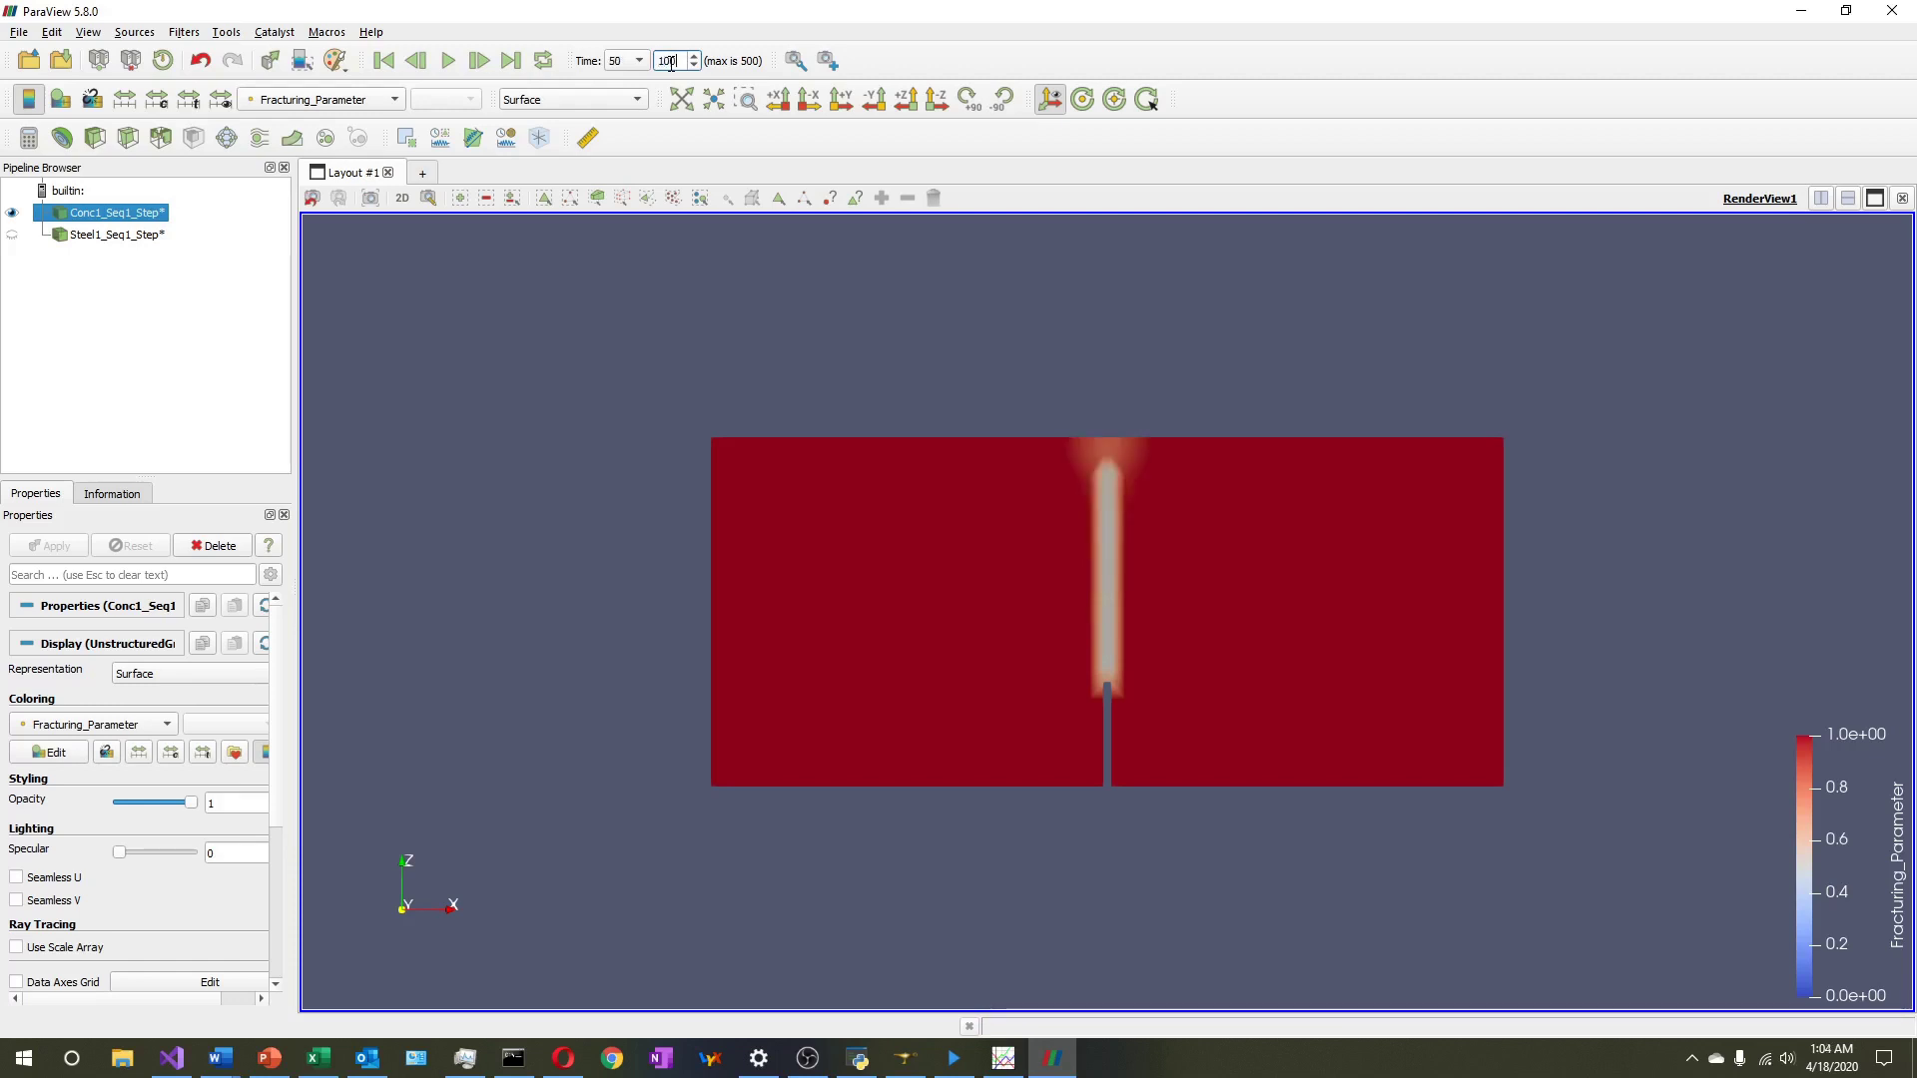
pyautogui.press('Return')
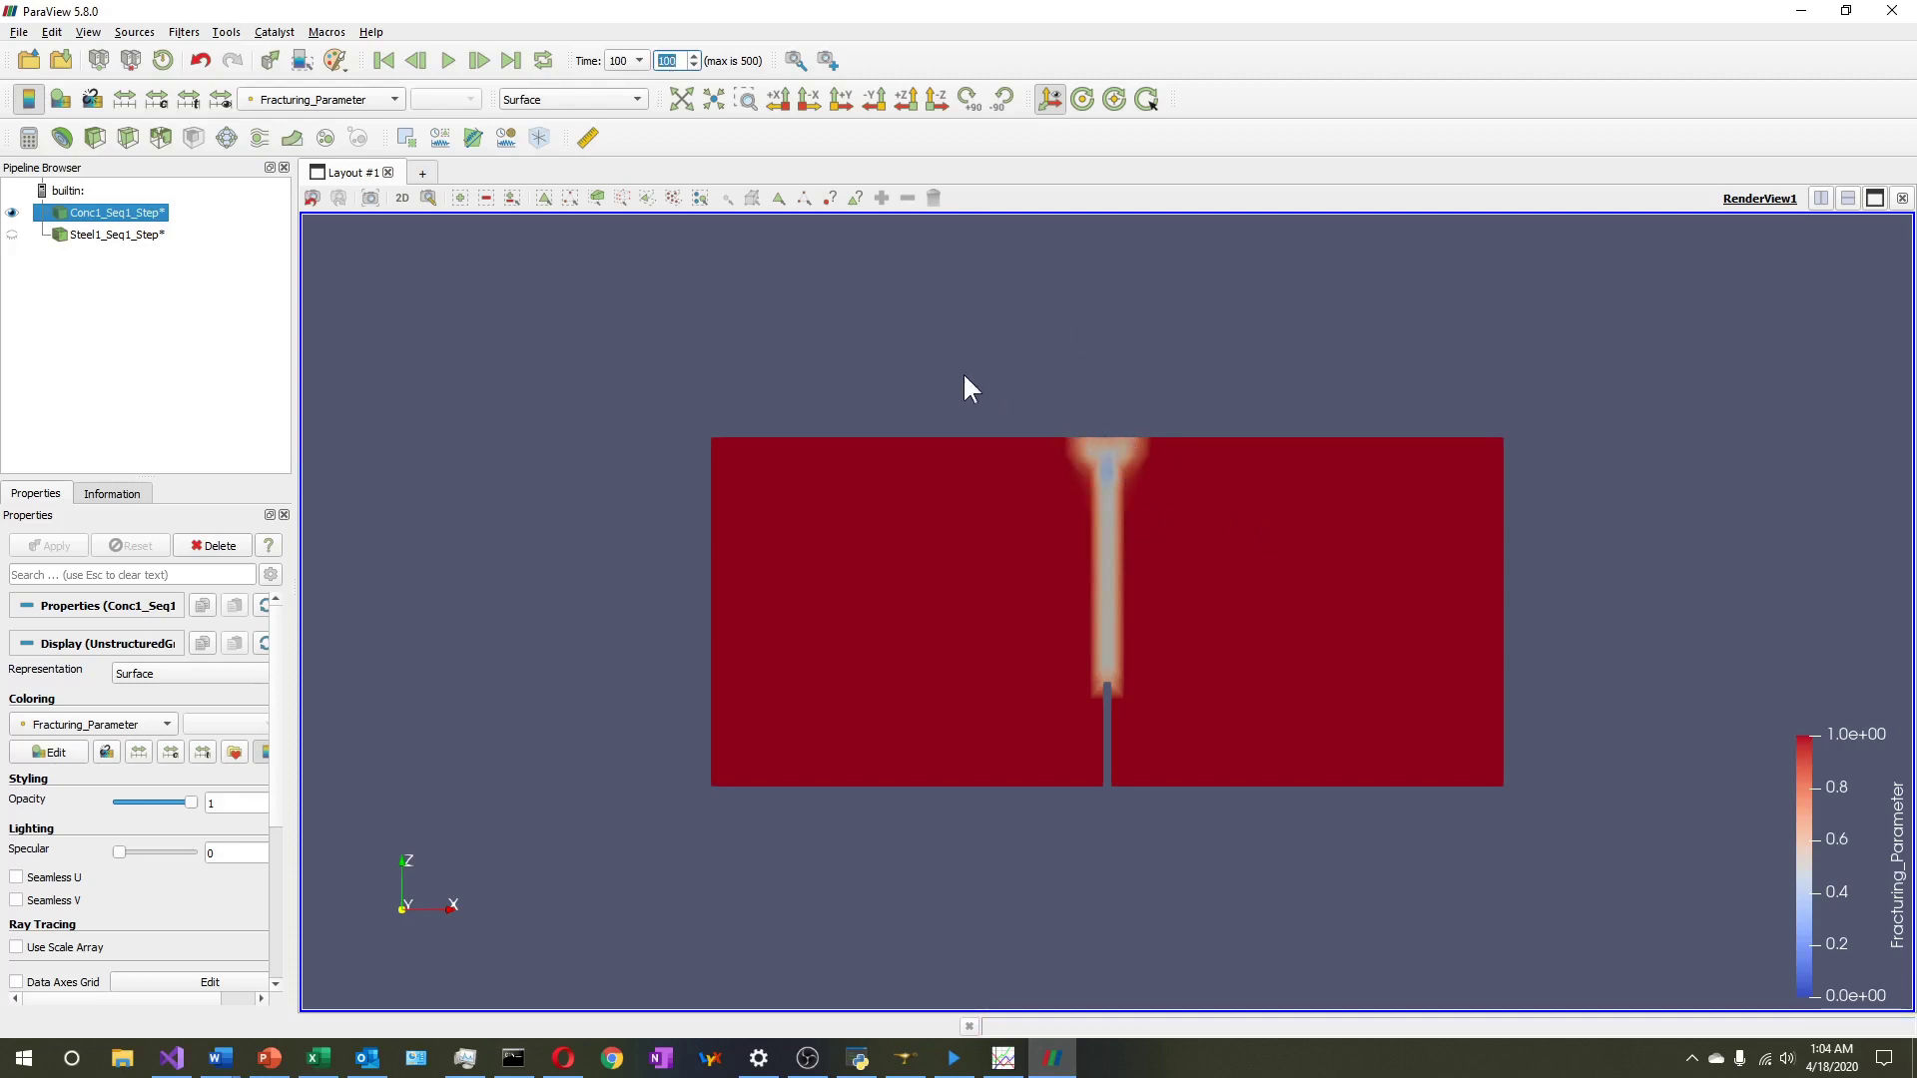
pyautogui.write('200')
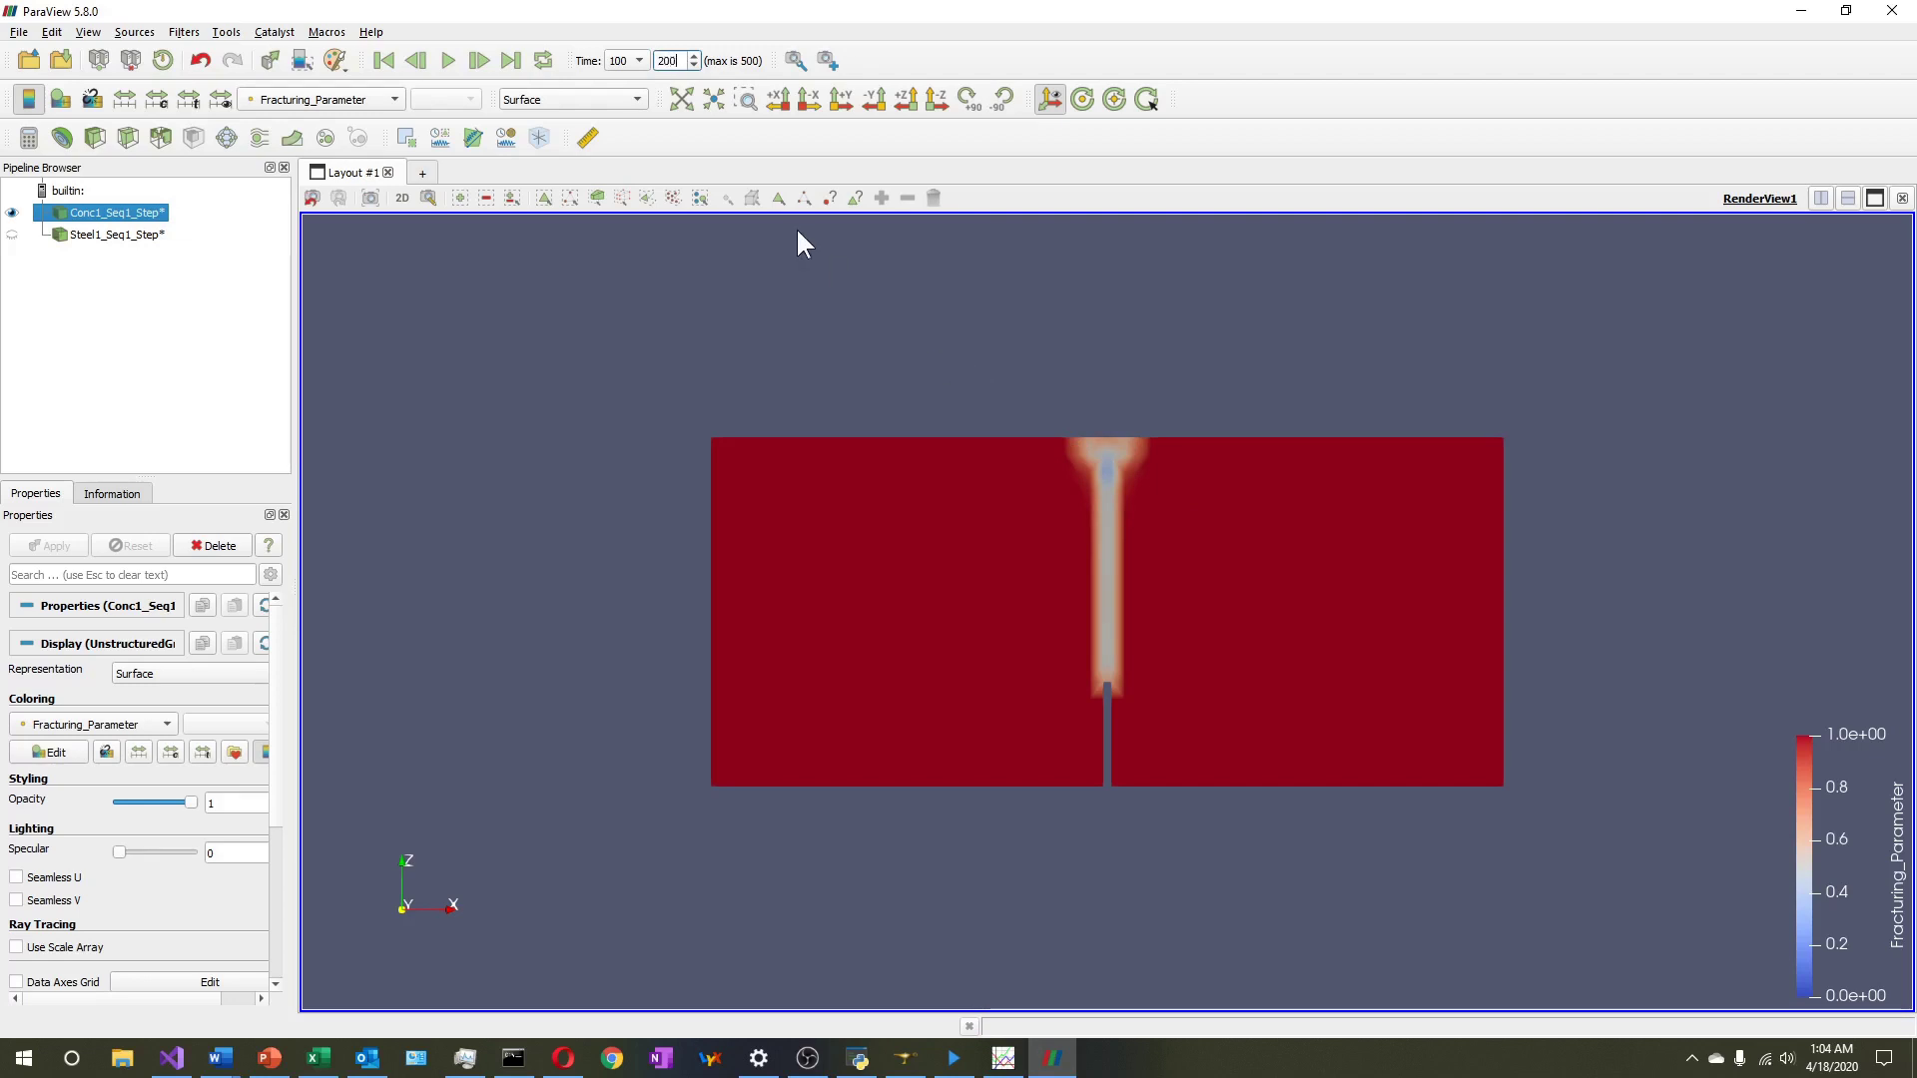
pyautogui.press('Return')
pyautogui.write('500')
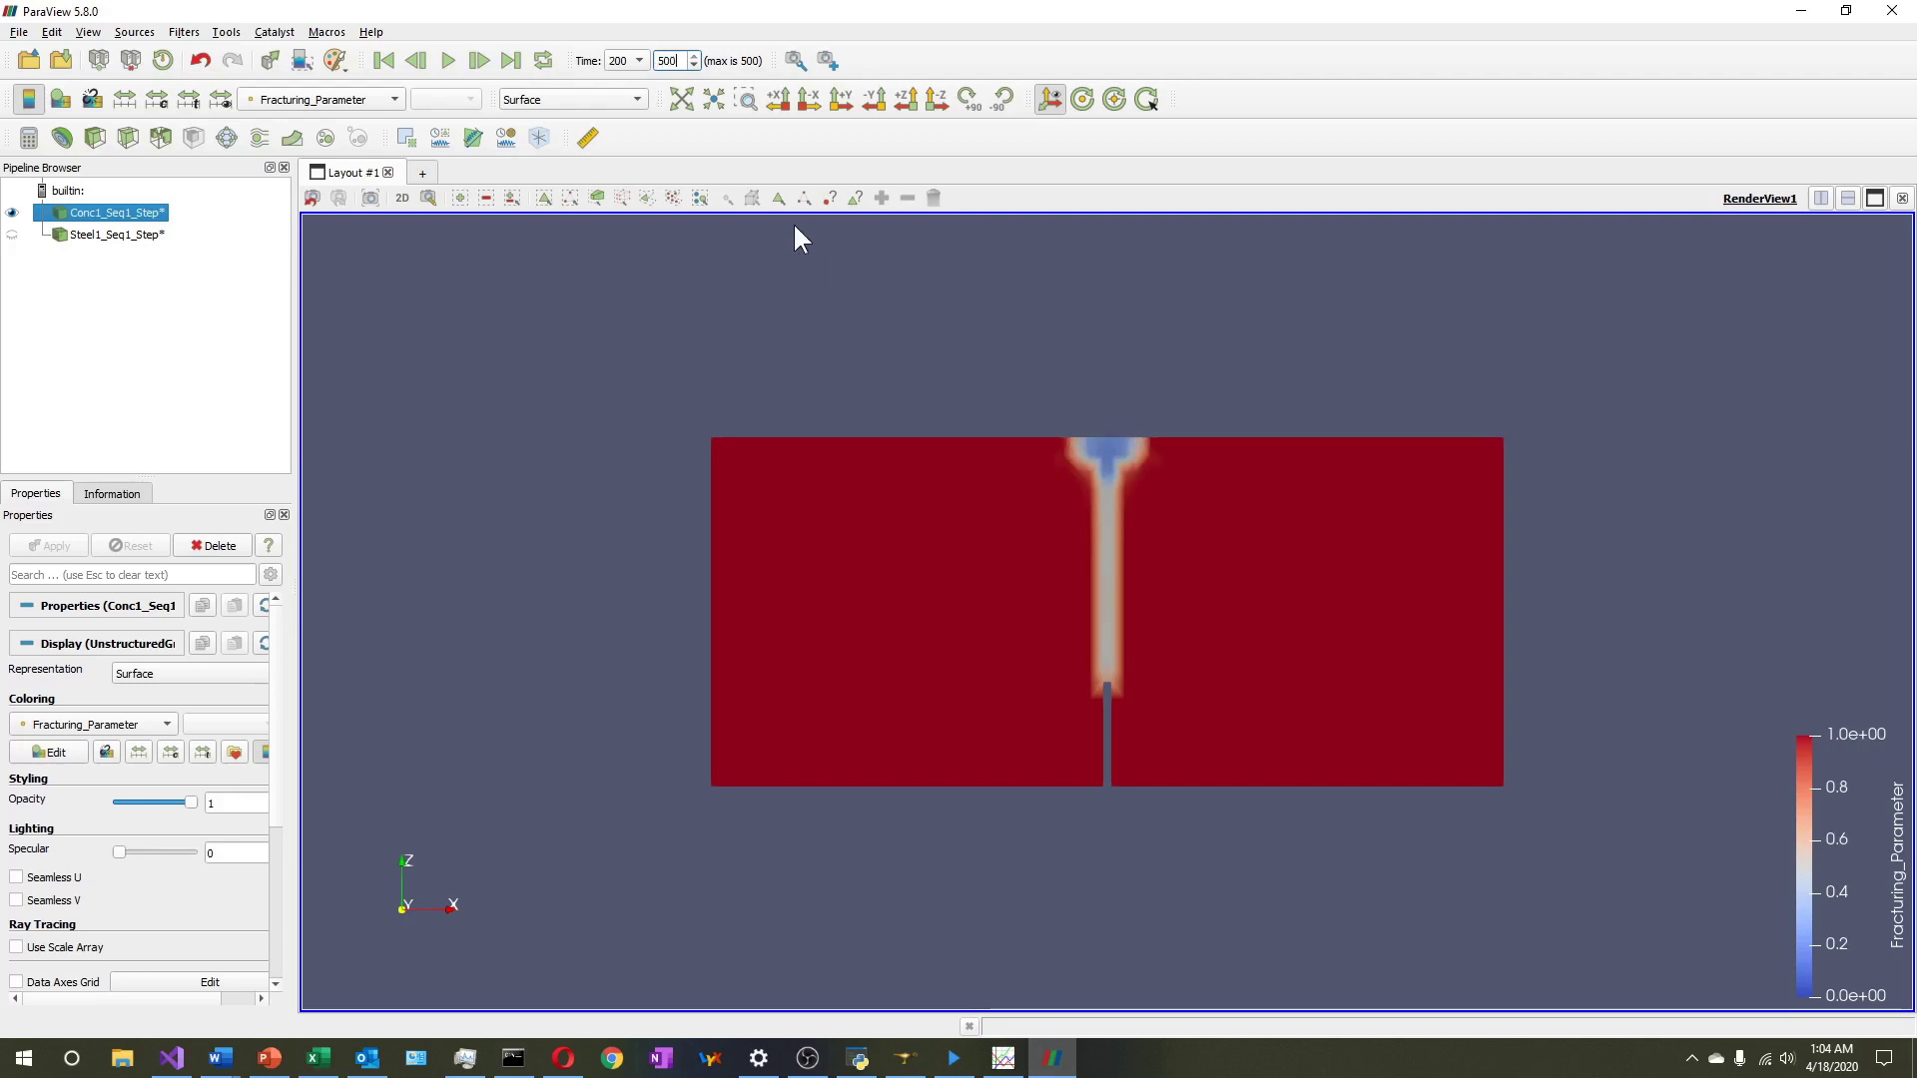
pyautogui.press('Return')
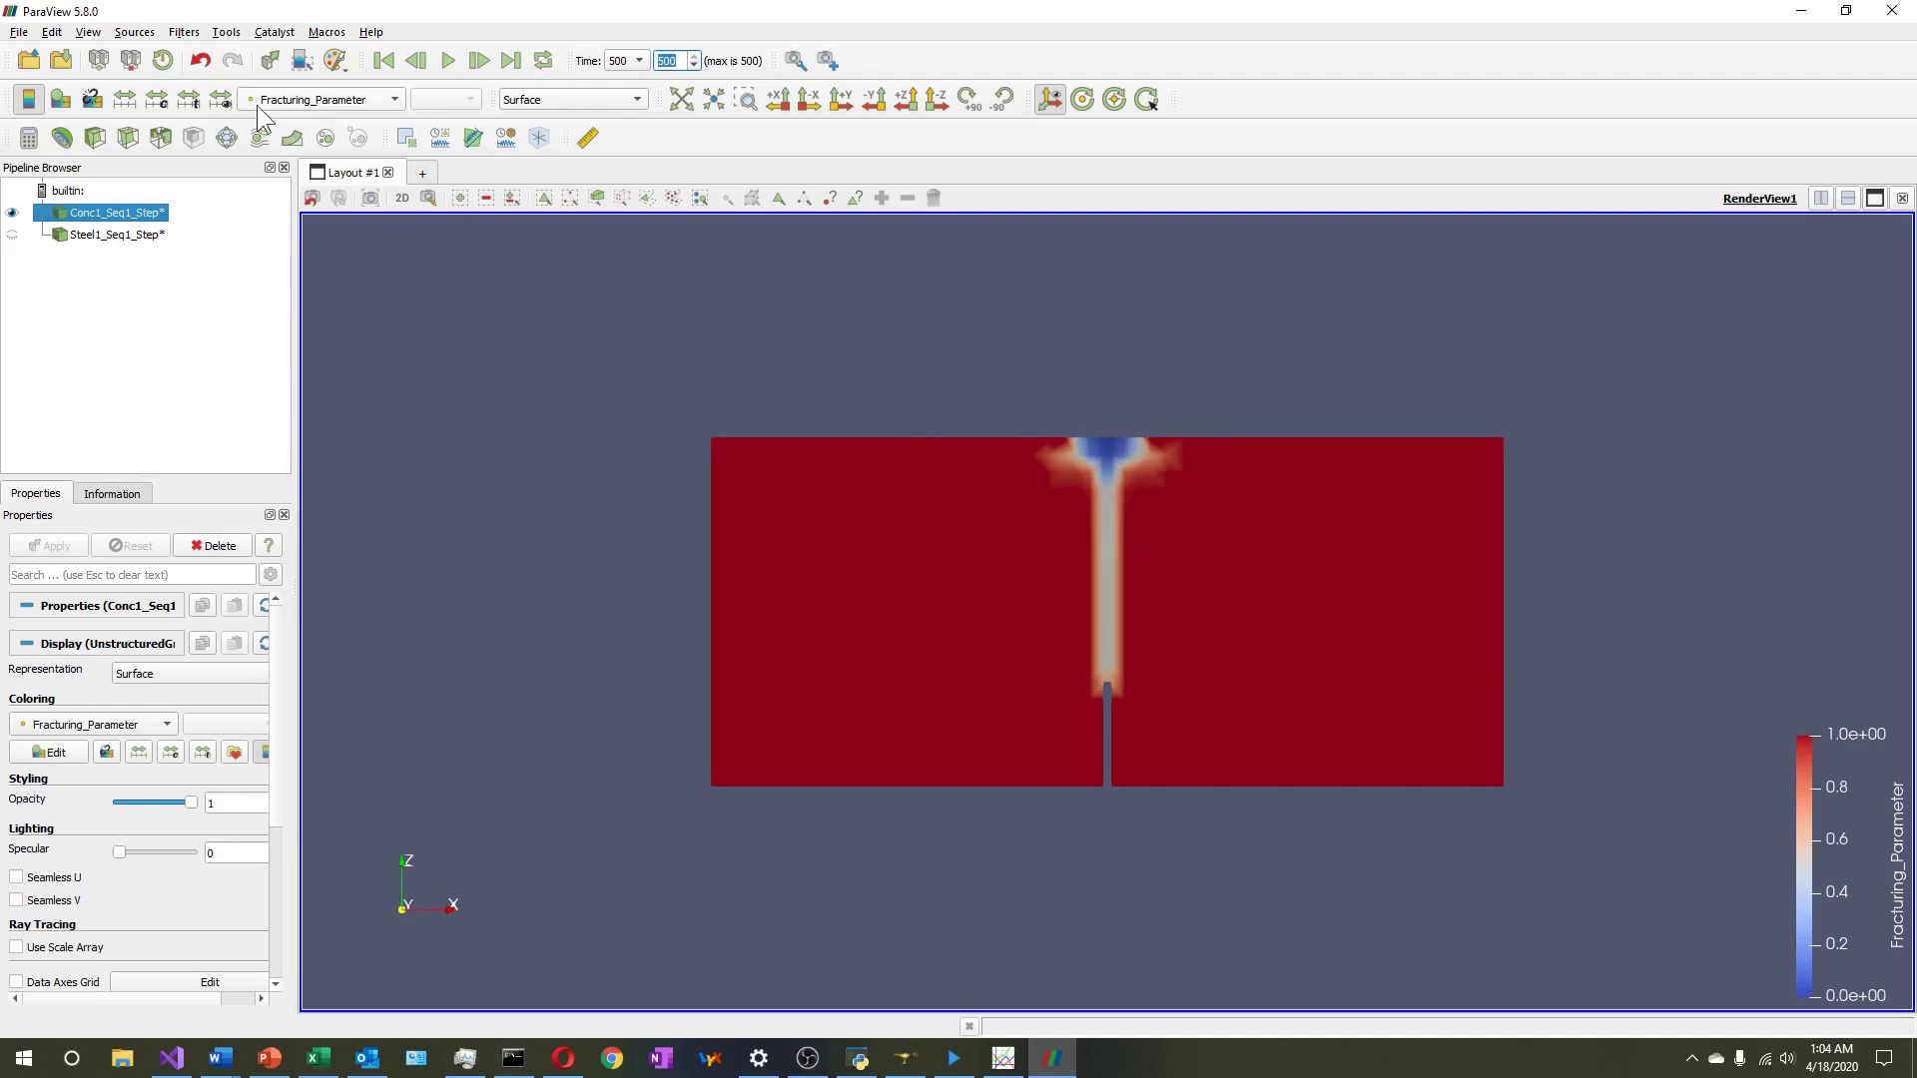
# Colour the concrete results by Strain magnitude and display them as Surface With Edges
pyautogui.click(318, 103)
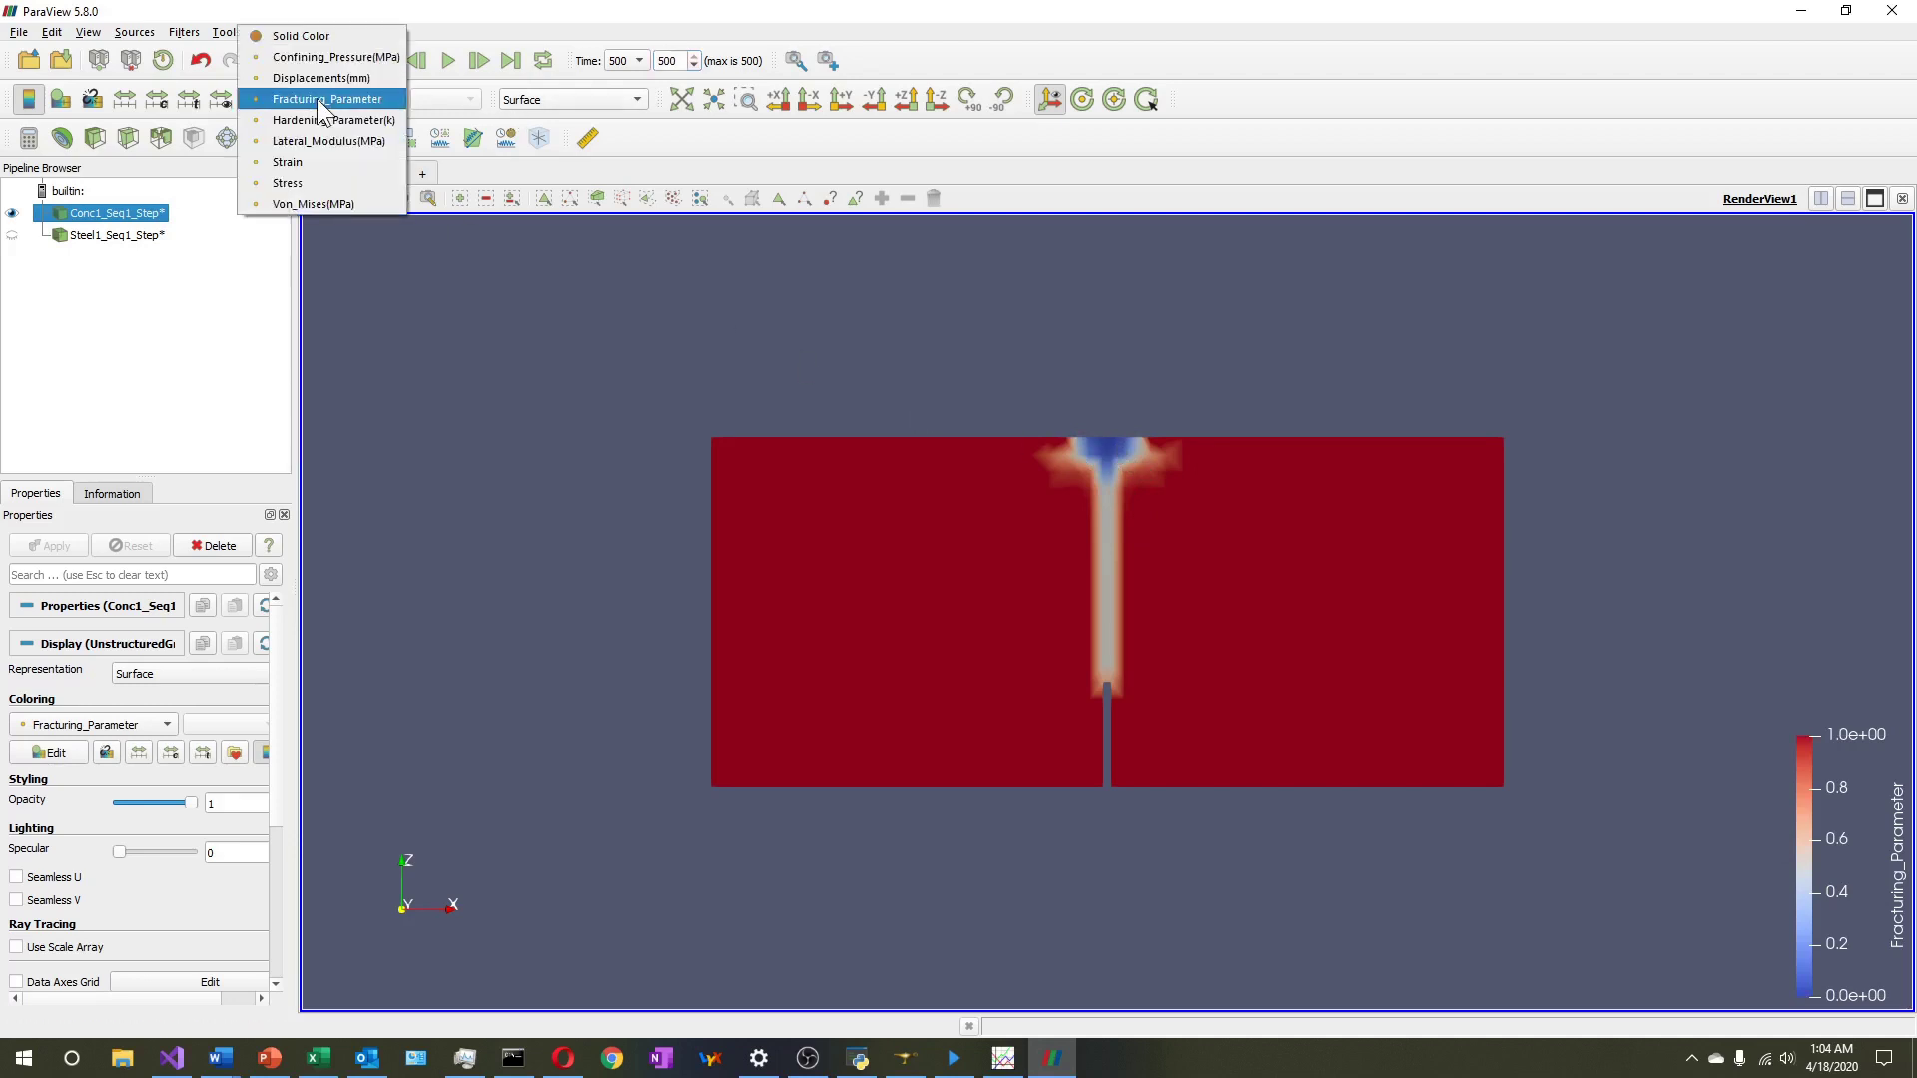
pyautogui.click(321, 162)
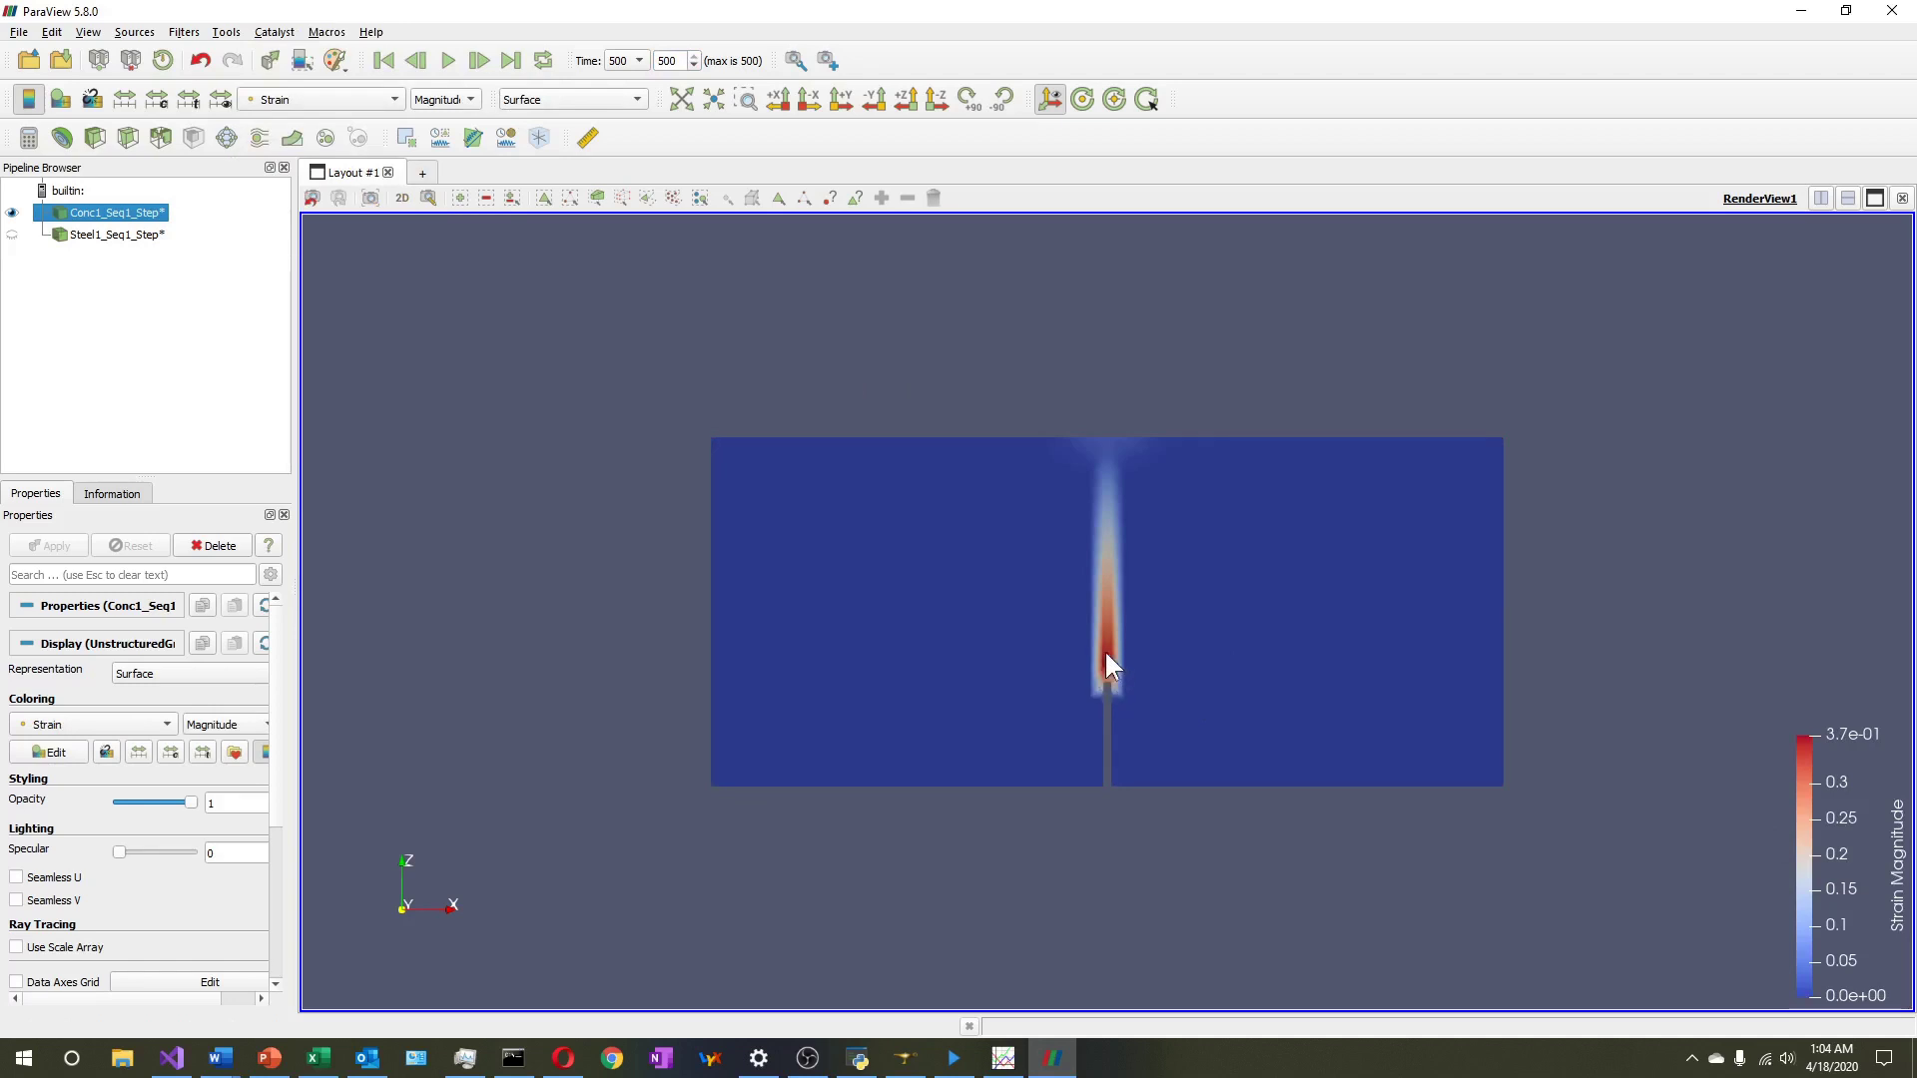
pyautogui.click(577, 95)
pyautogui.click(577, 140)
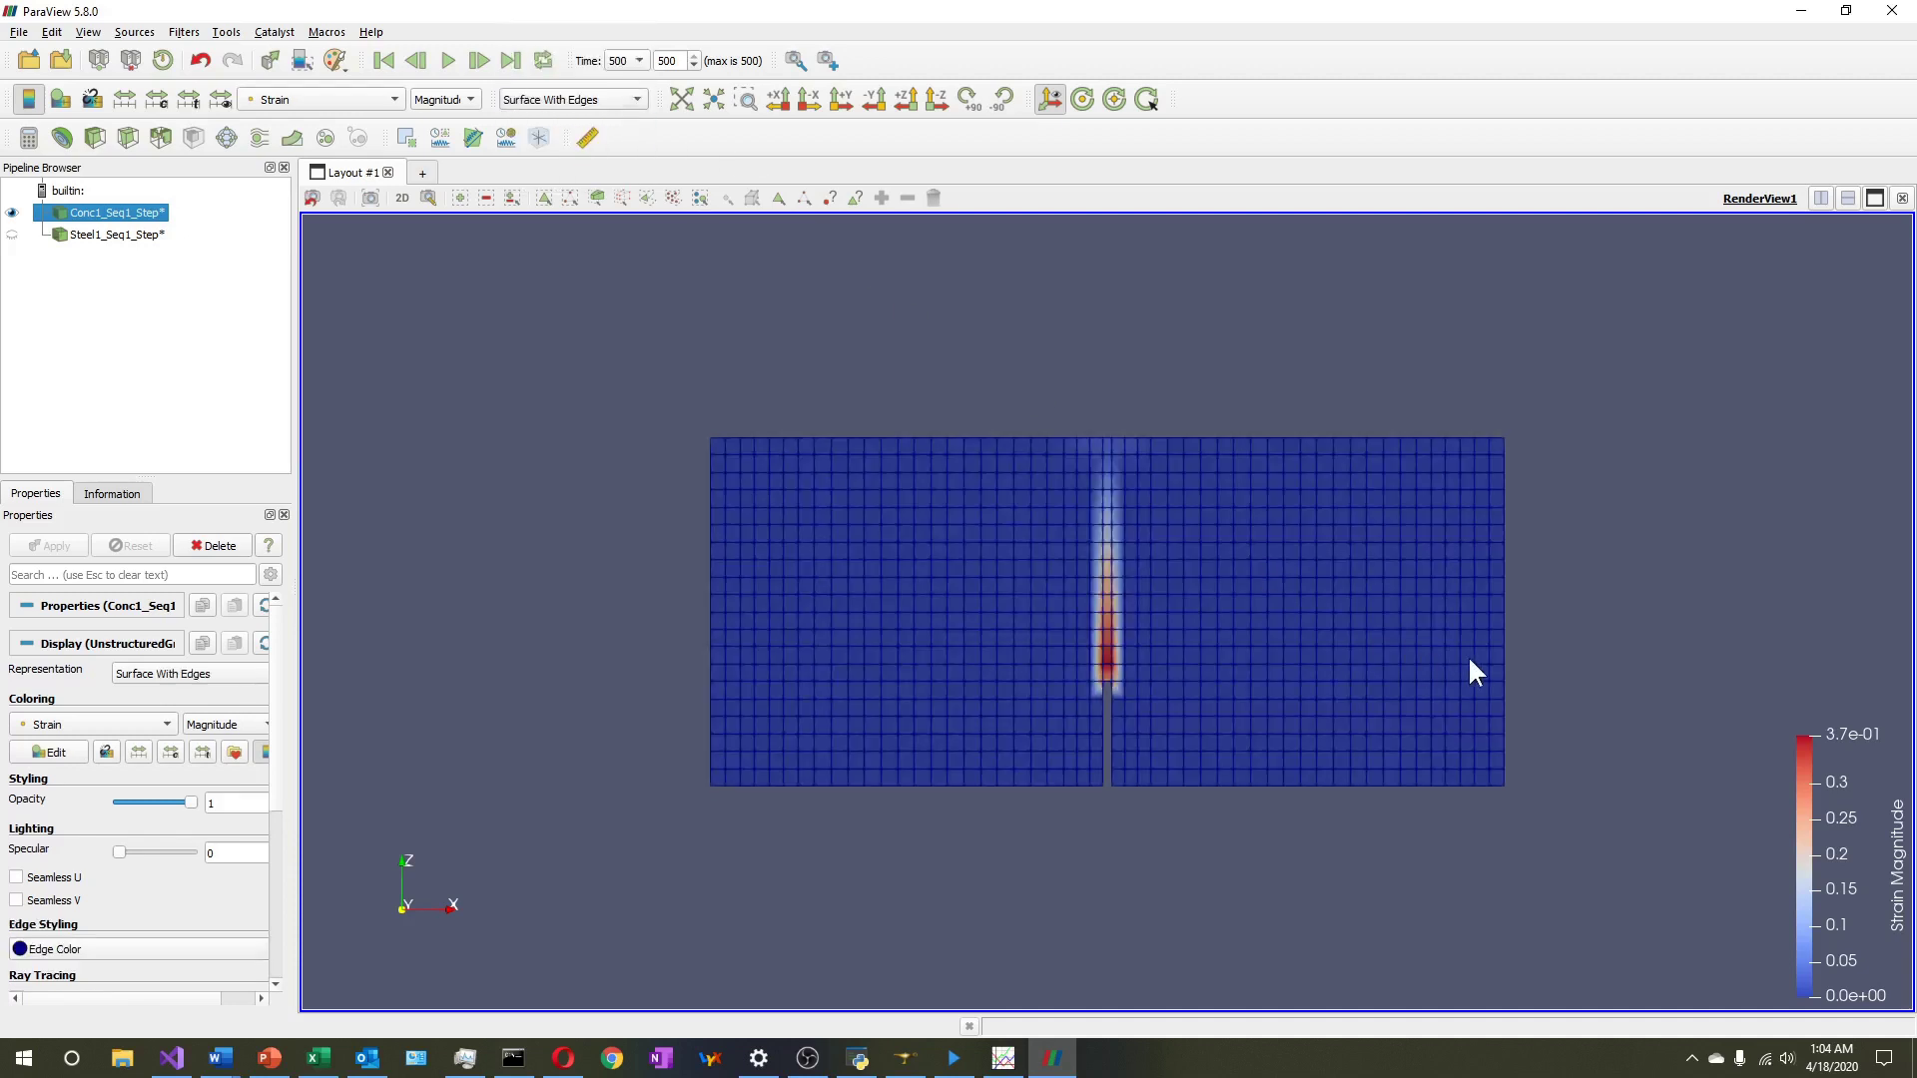
pyautogui.scroll(2, 1511, 633)
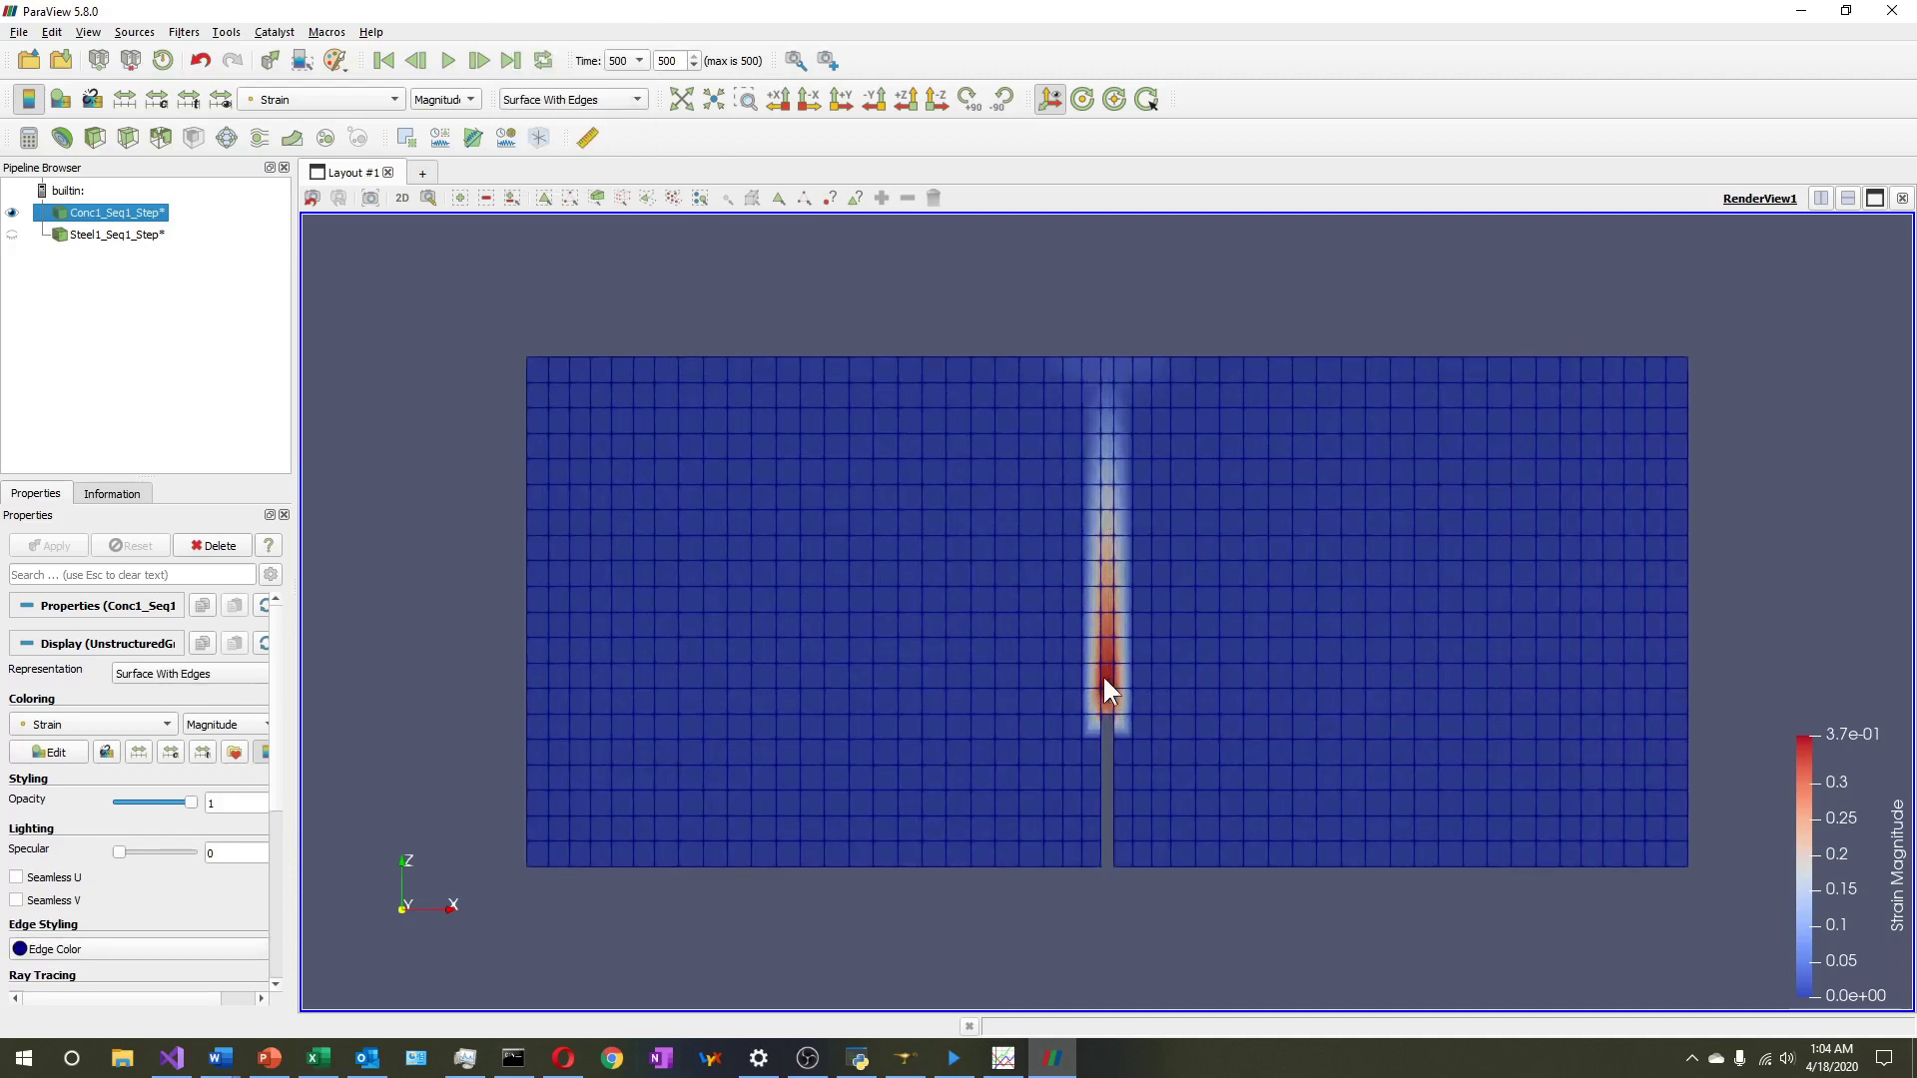
# Warp the concrete results by the Displacements(mm) vector with scale factor 10 and display the deformed shape as Surface With Edges
pyautogui.click(293, 140)
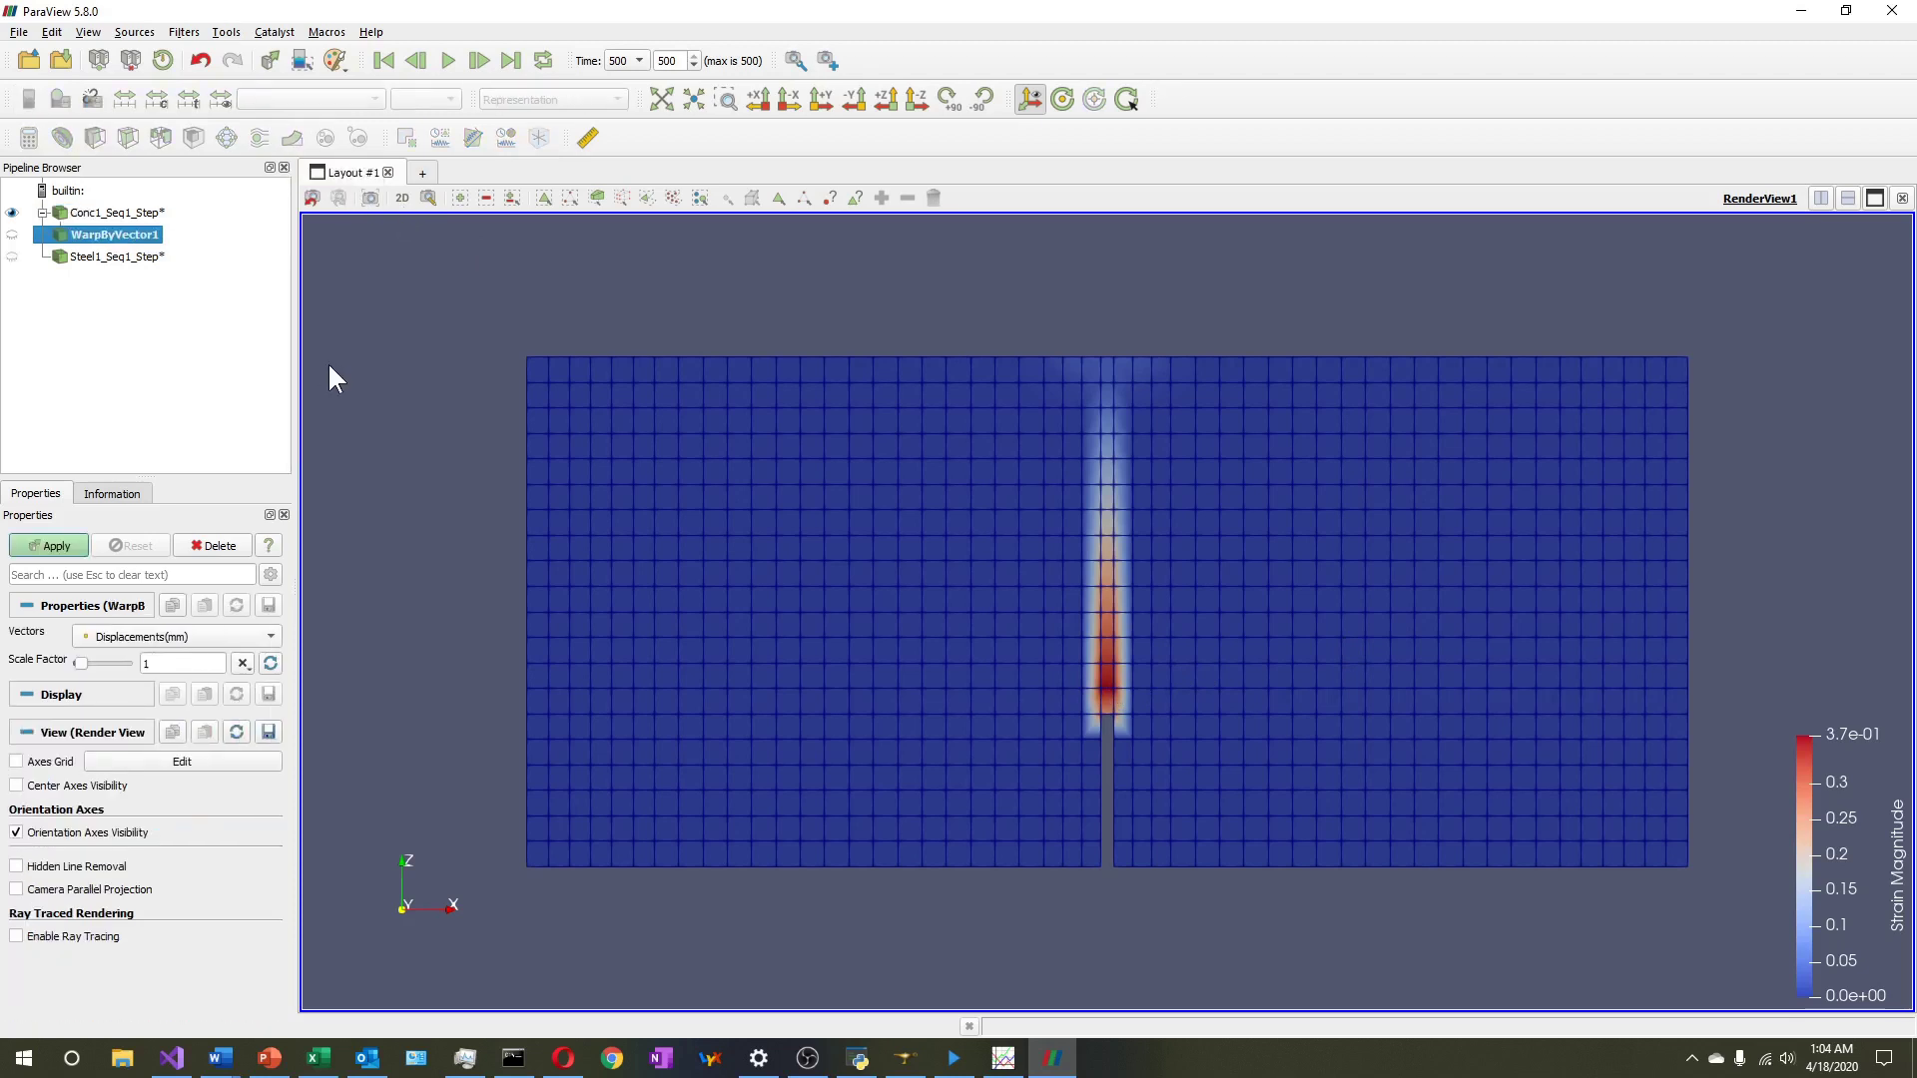
pyautogui.click(167, 659)
pyautogui.write('0')
pyautogui.click(75, 547)
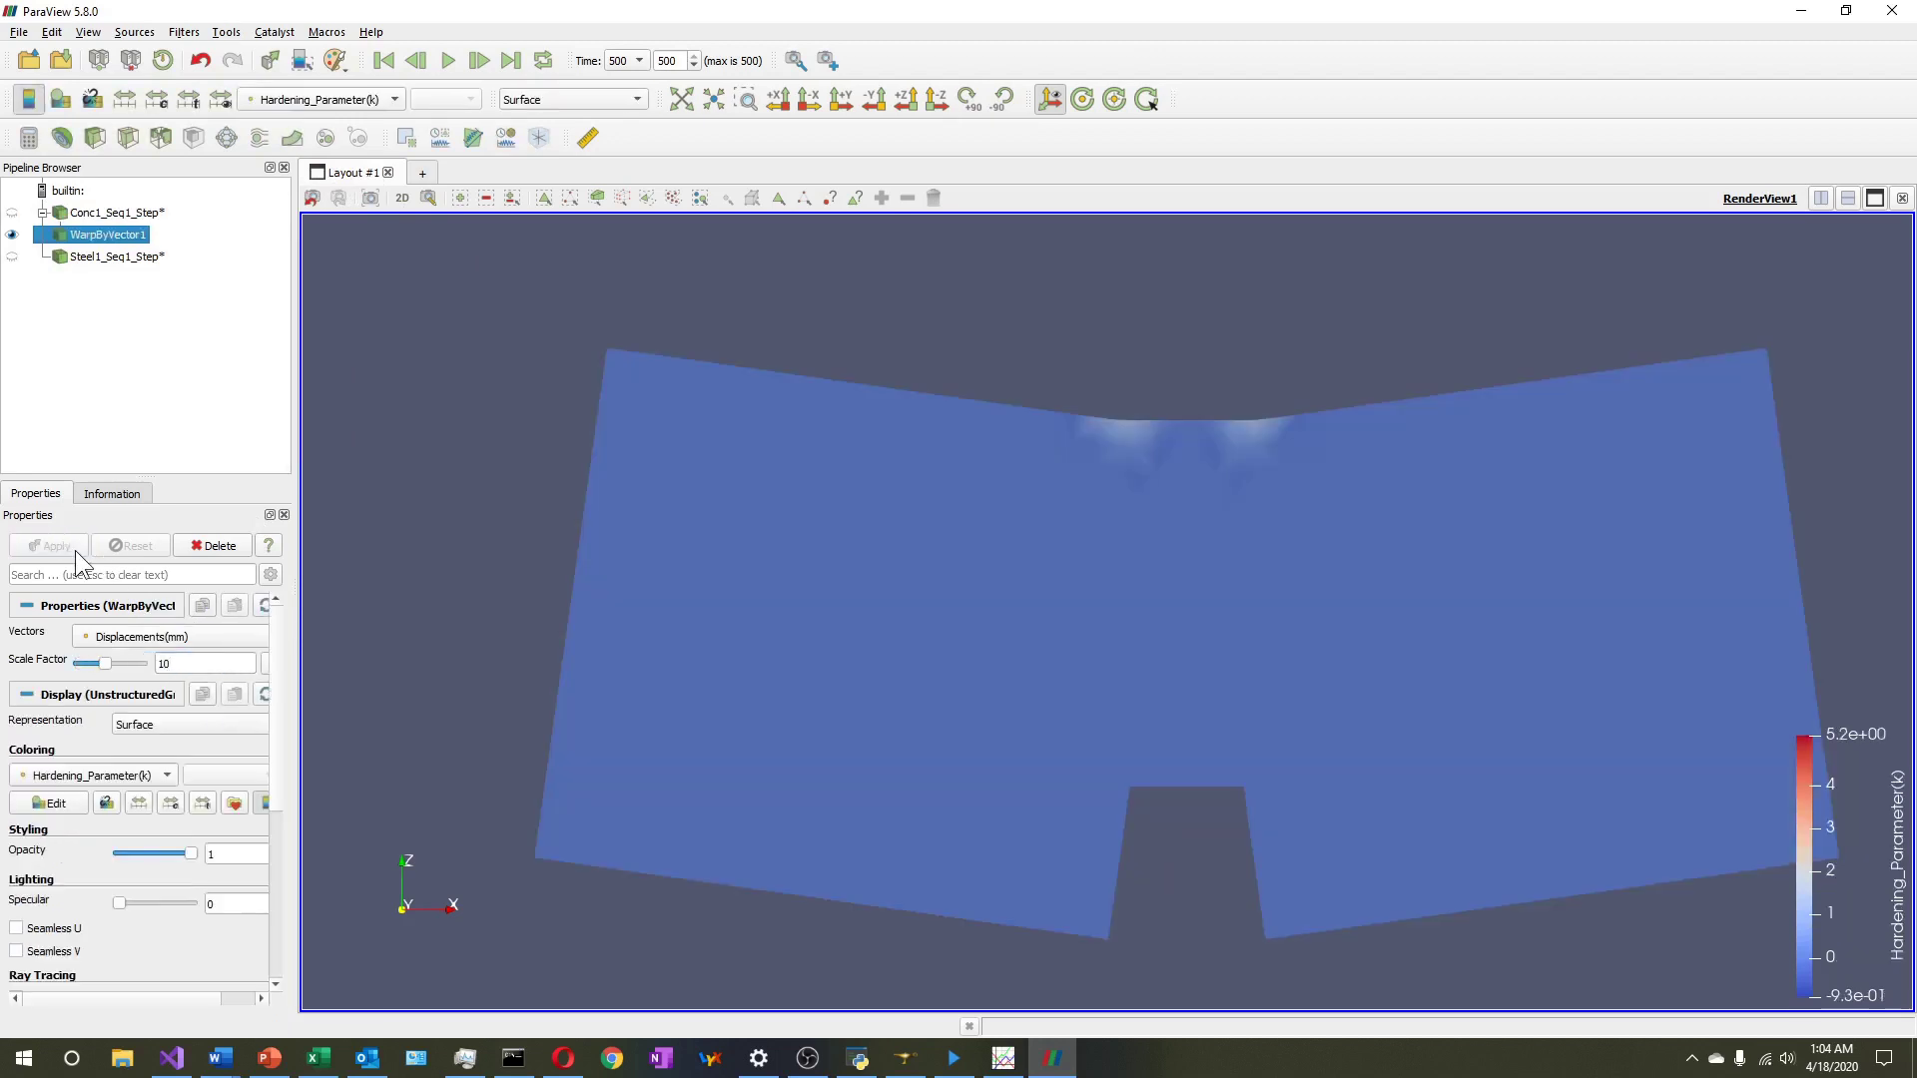
pyautogui.click(564, 99)
pyautogui.click(559, 140)
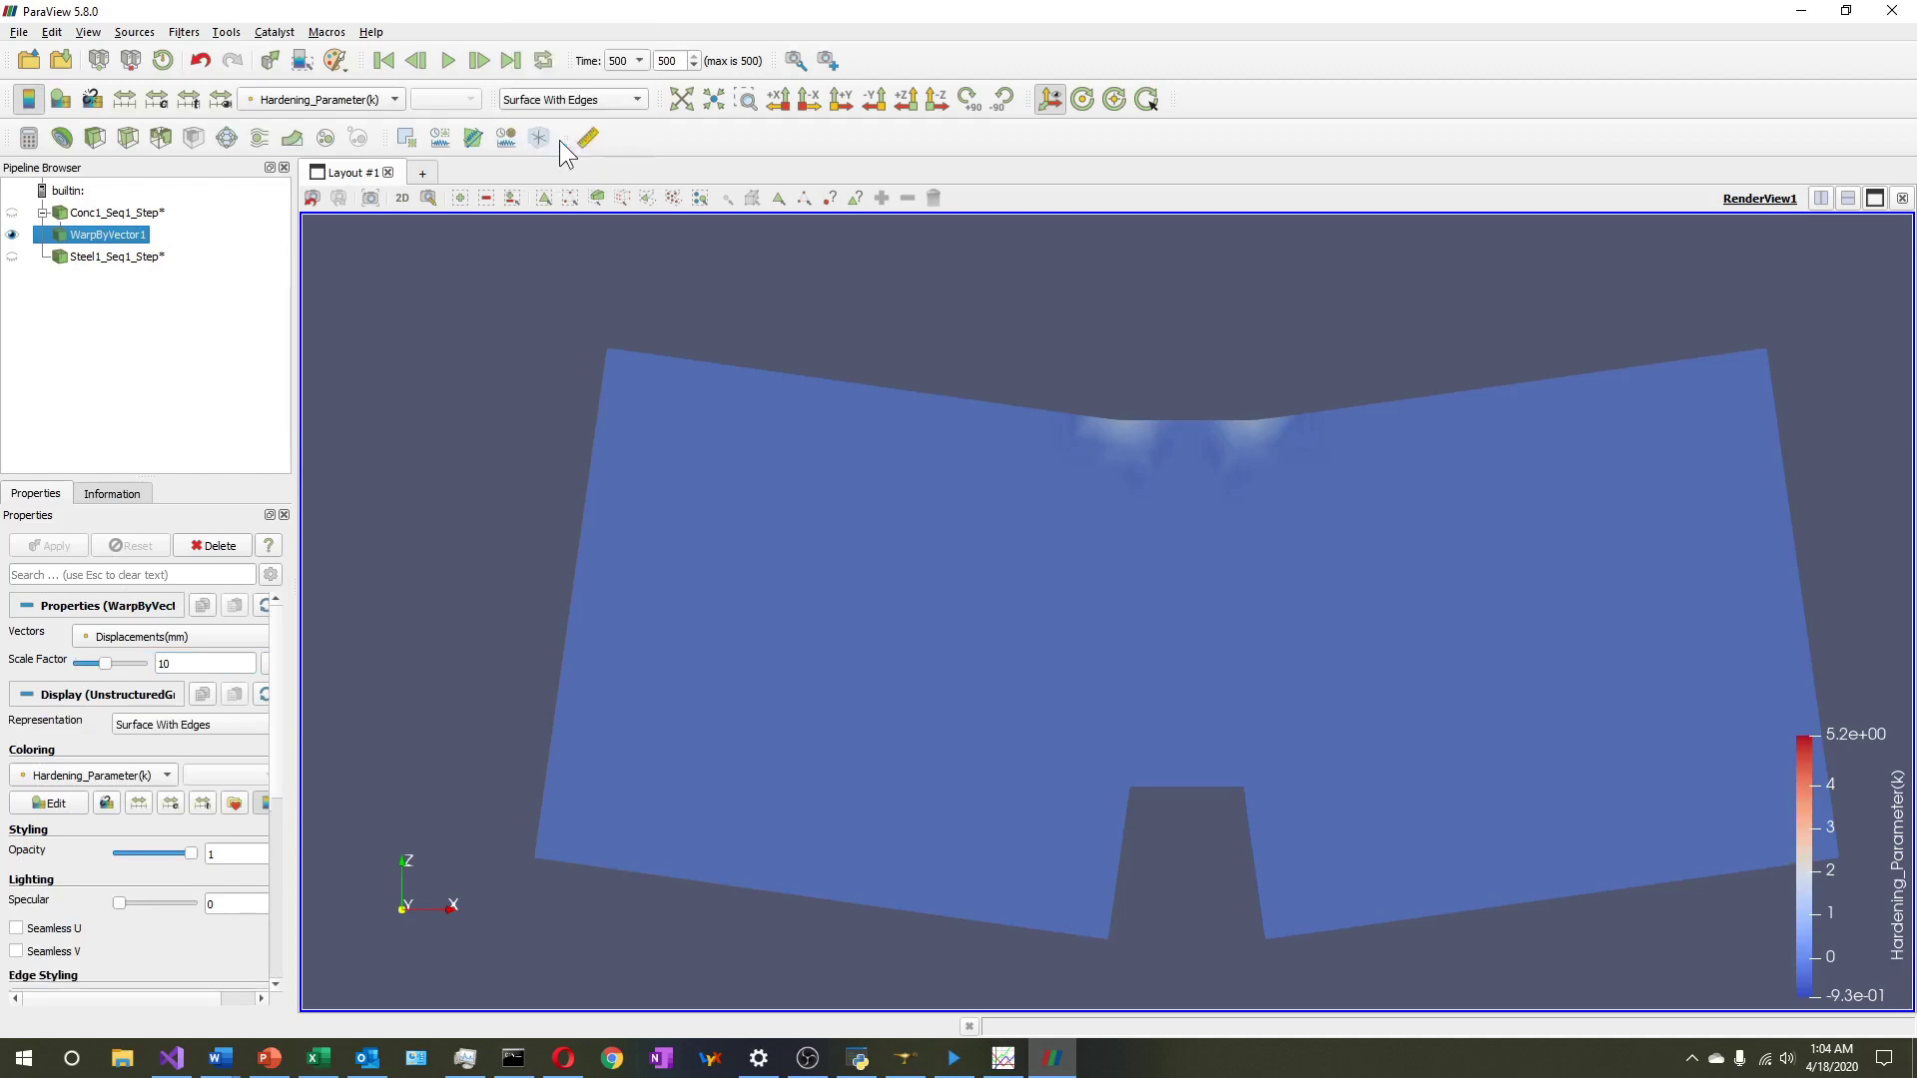
pyautogui.scroll(-2, 1064, 555)
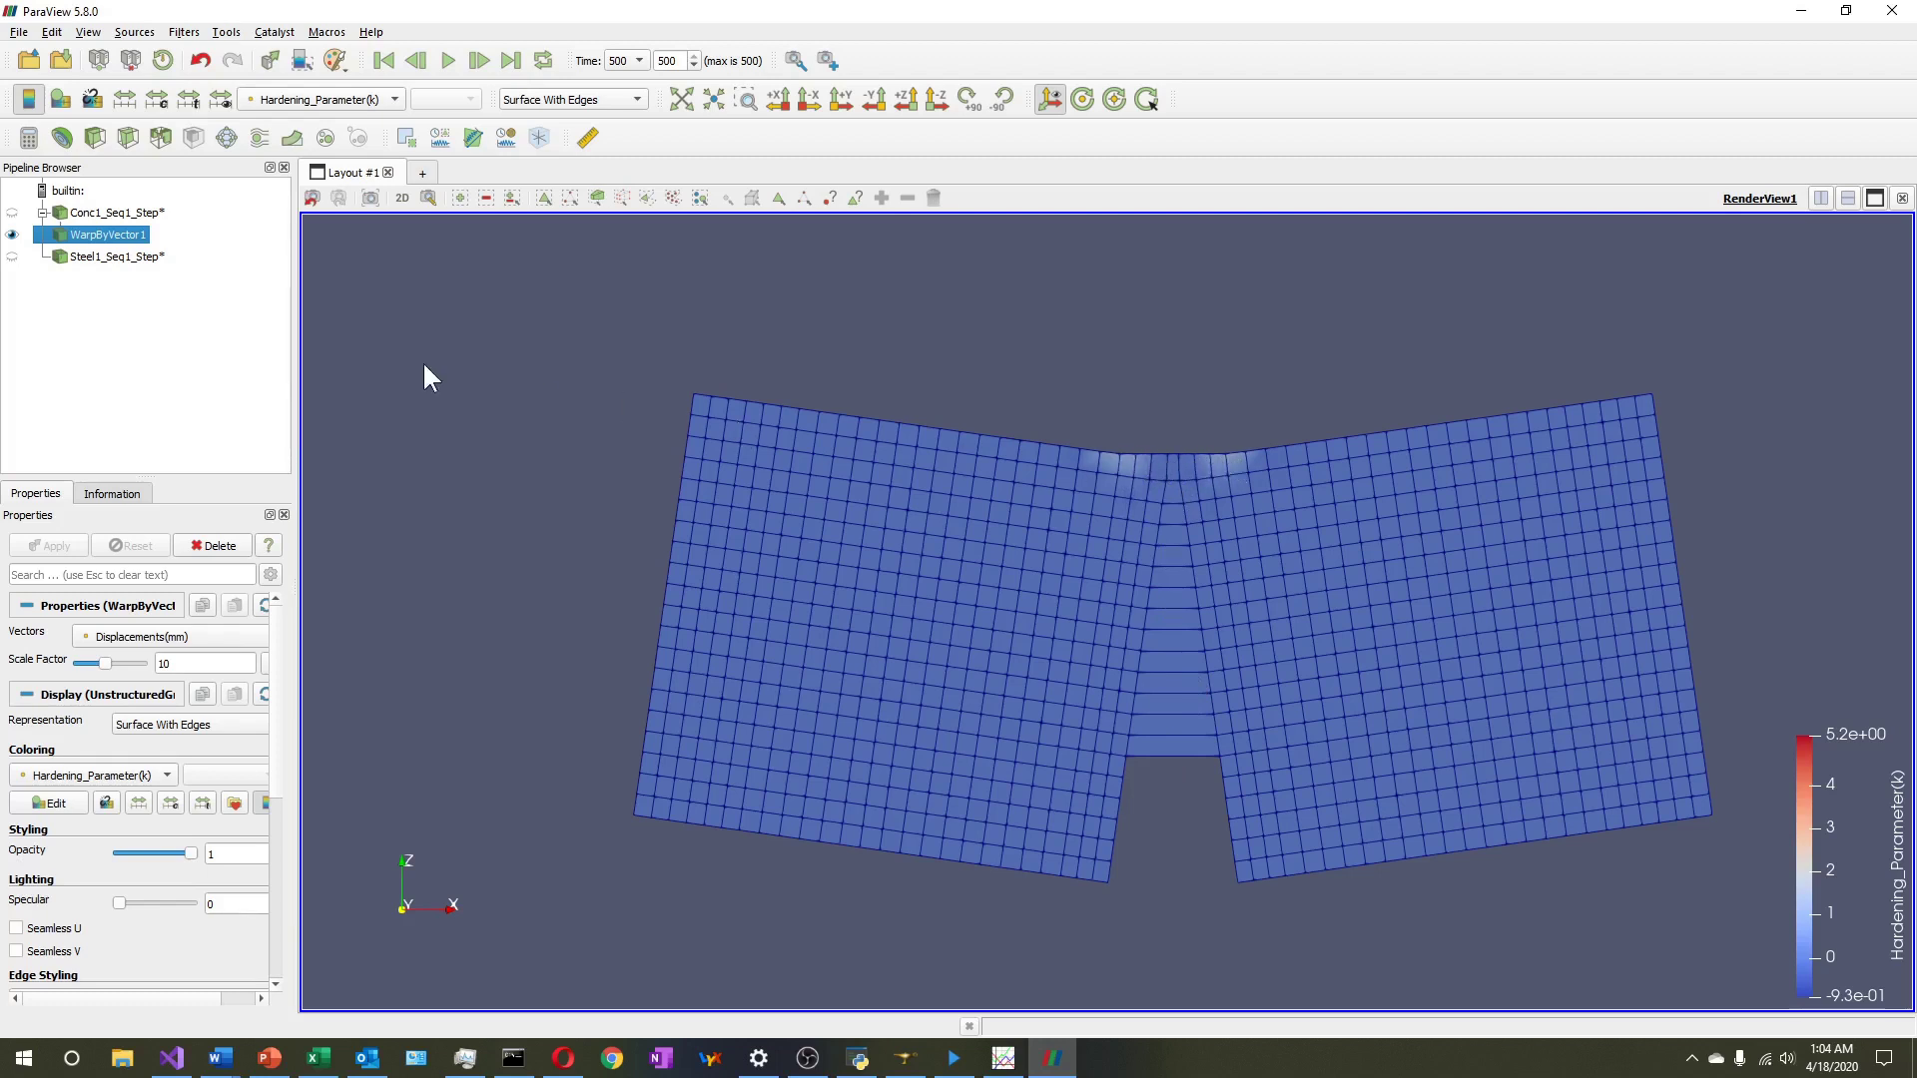
# Warp the Steel1_Seq1_Step results by Displacements(mm) with scale factor 10 and display the deformed plates as Surface With Edges
pyautogui.click(125, 261)
pyautogui.click(291, 136)
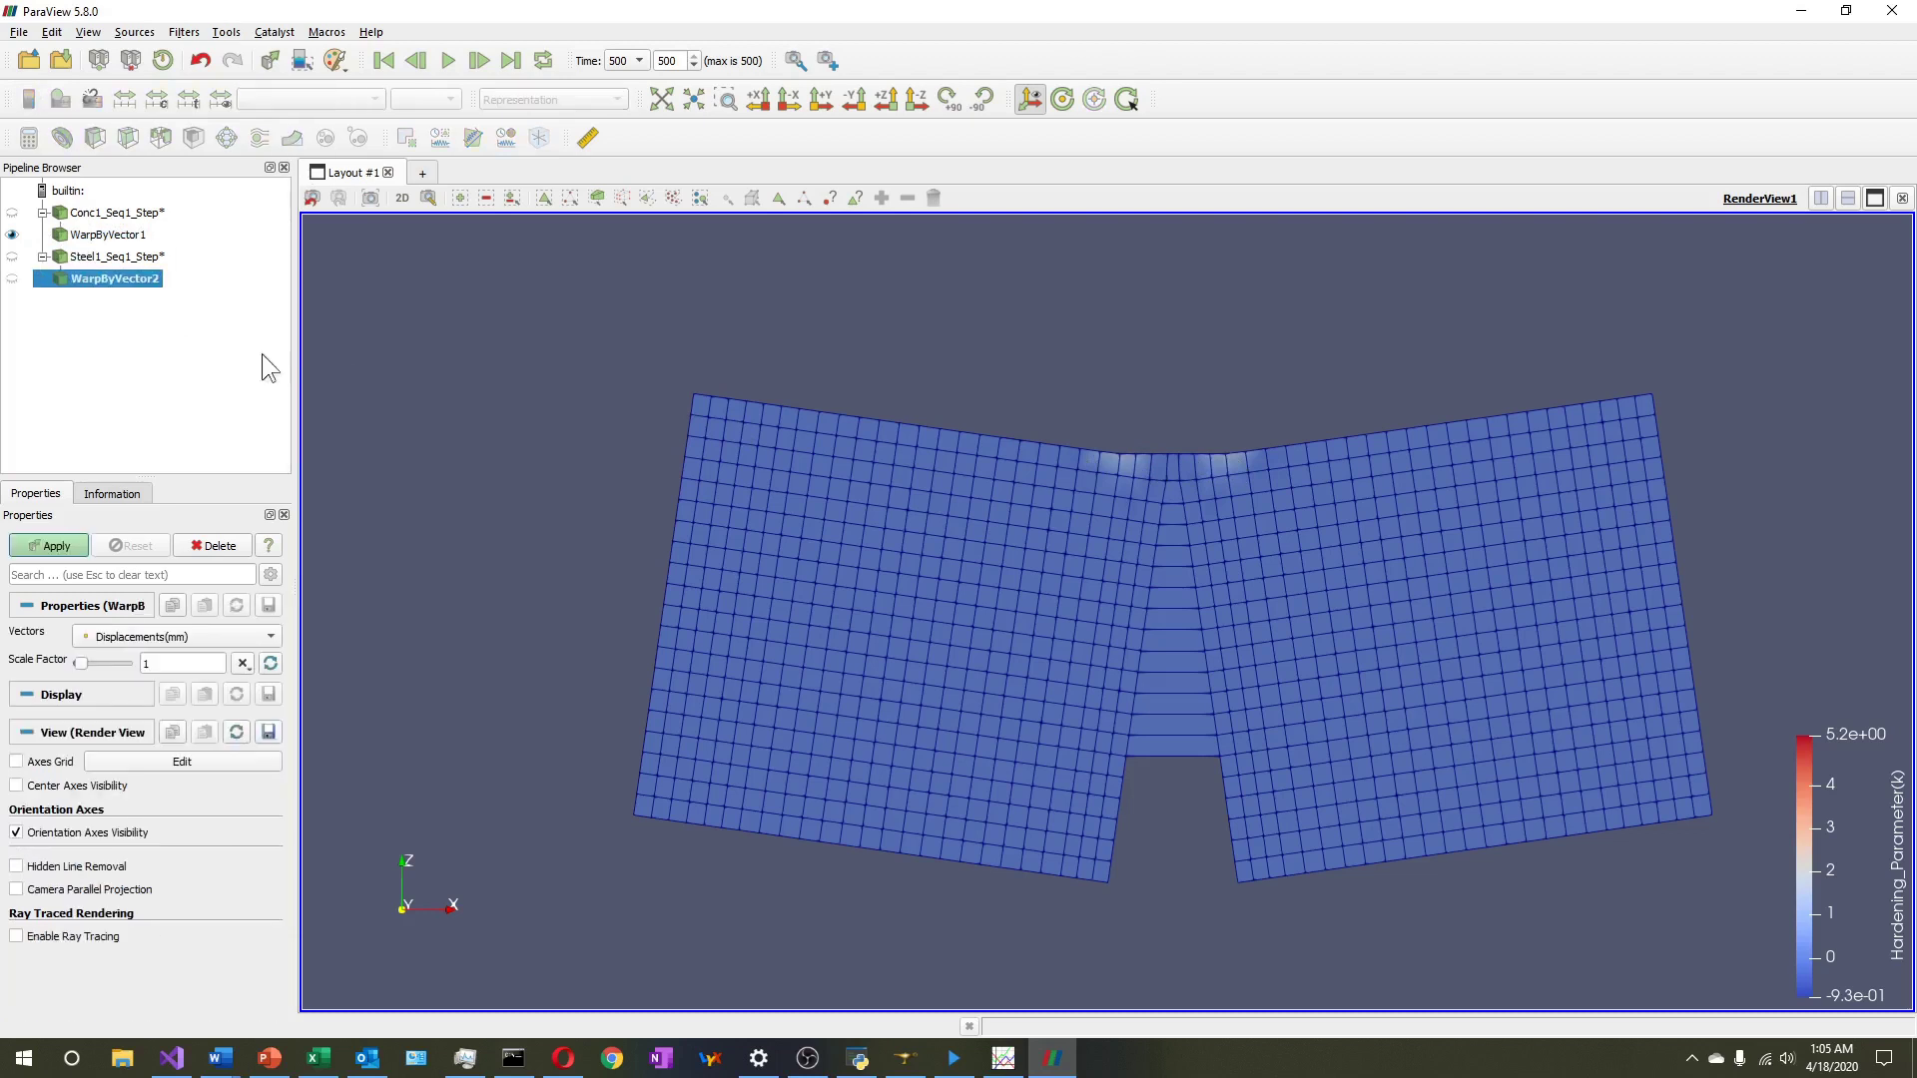
pyautogui.doubleClick(195, 665)
pyautogui.write('10')
pyautogui.click(55, 546)
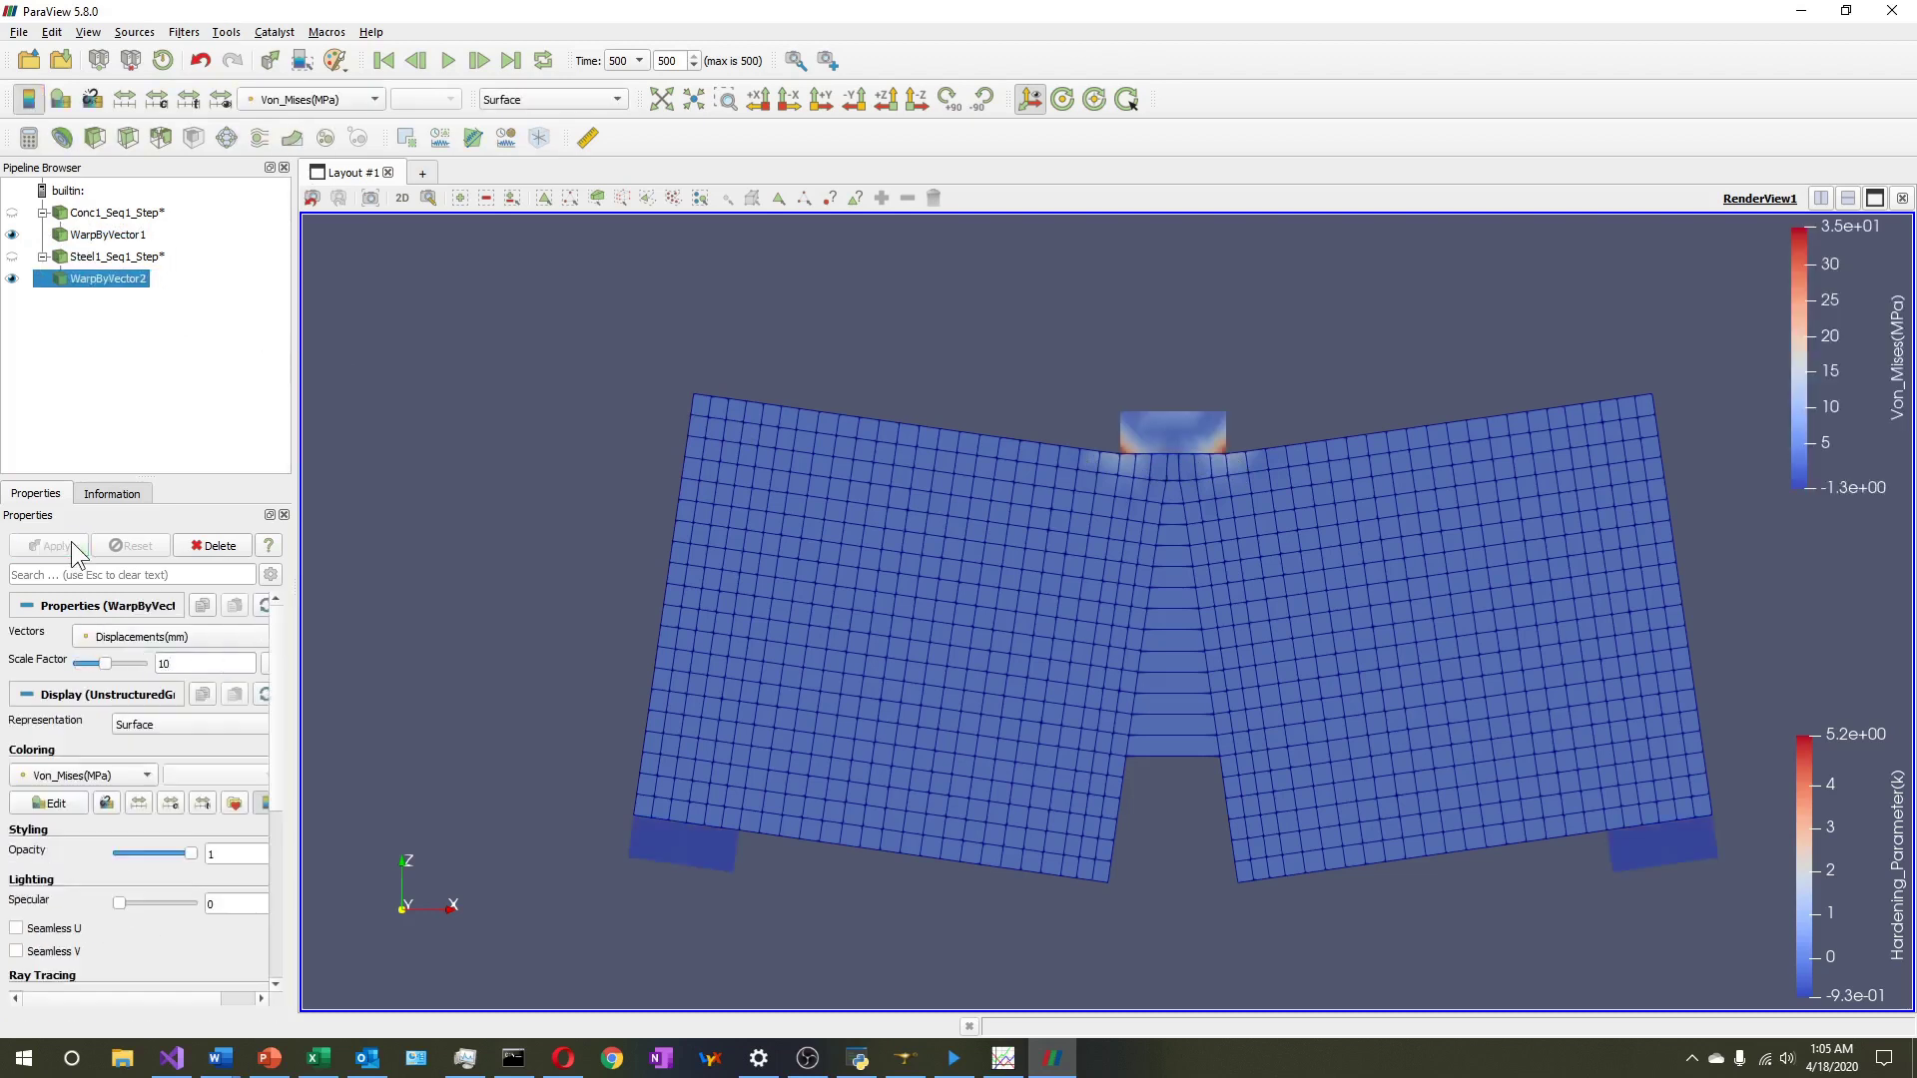
pyautogui.click(525, 99)
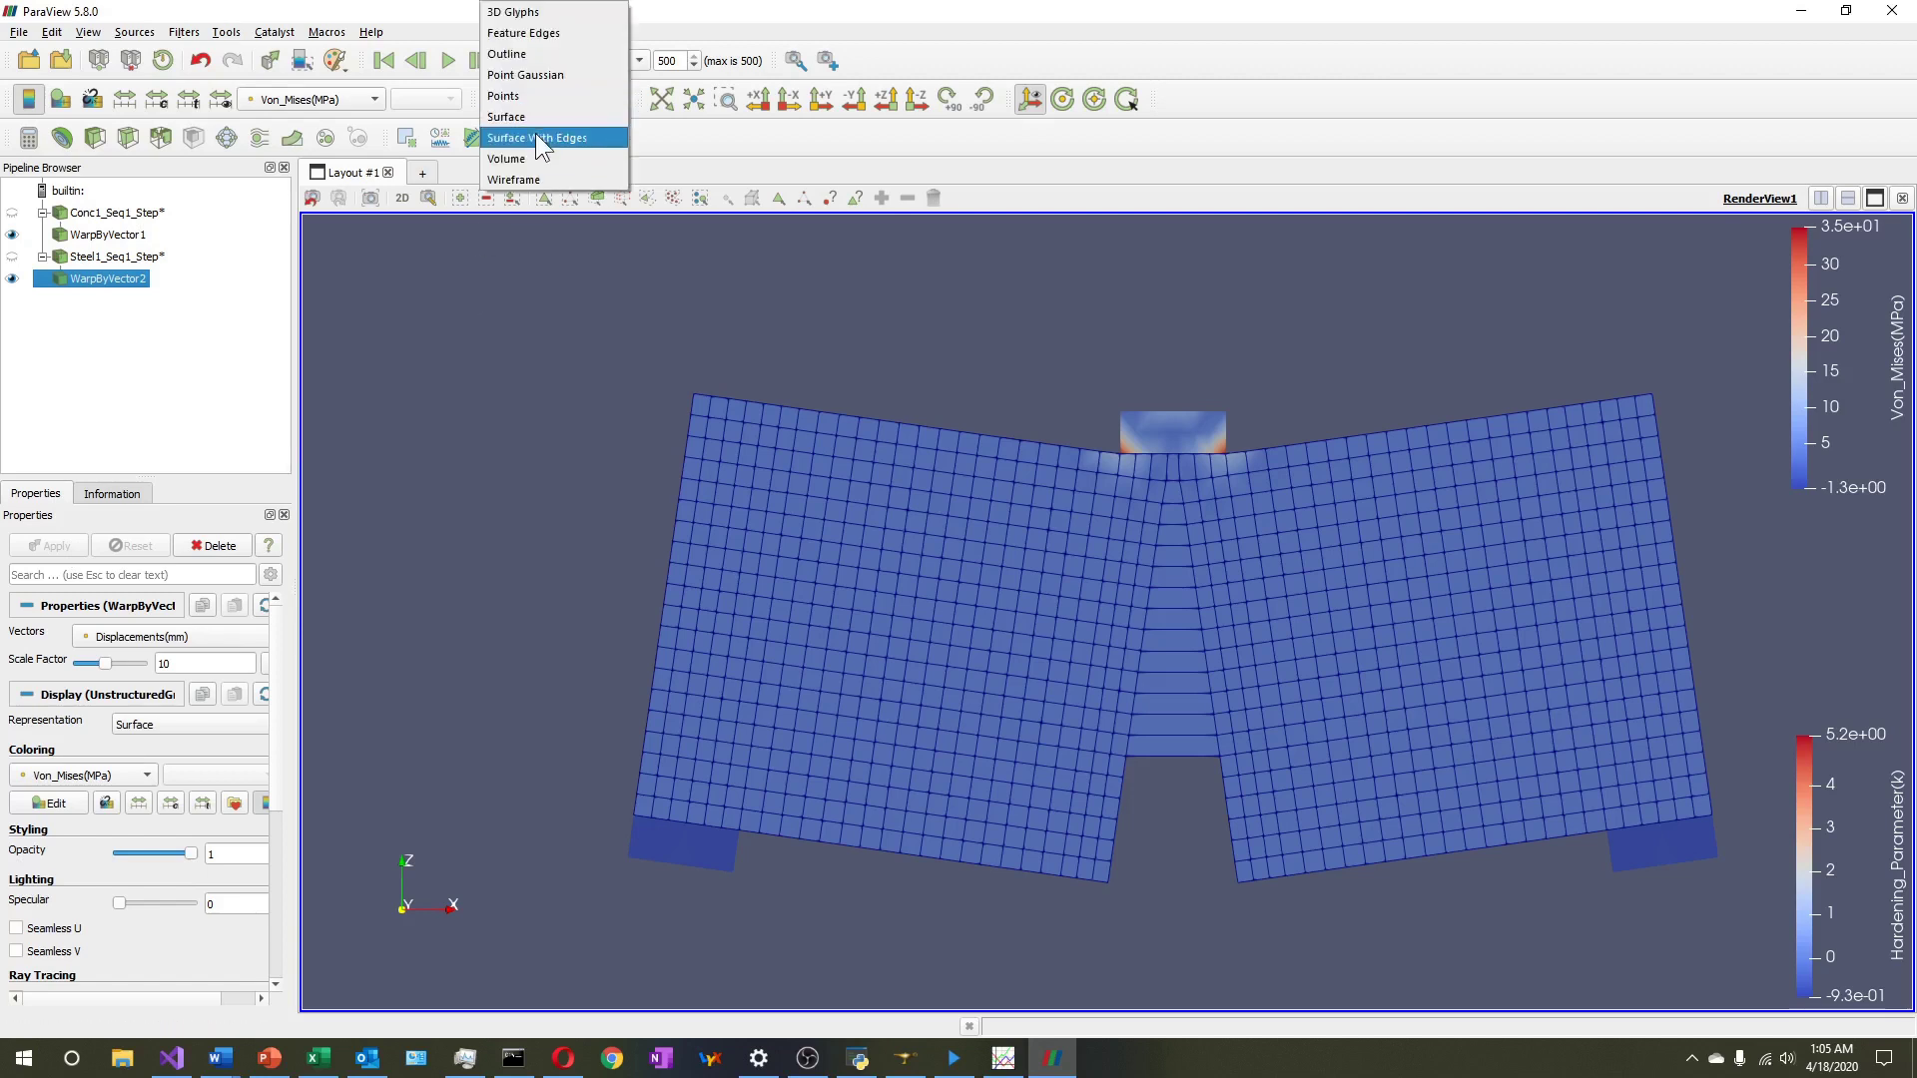
pyautogui.click(535, 136)
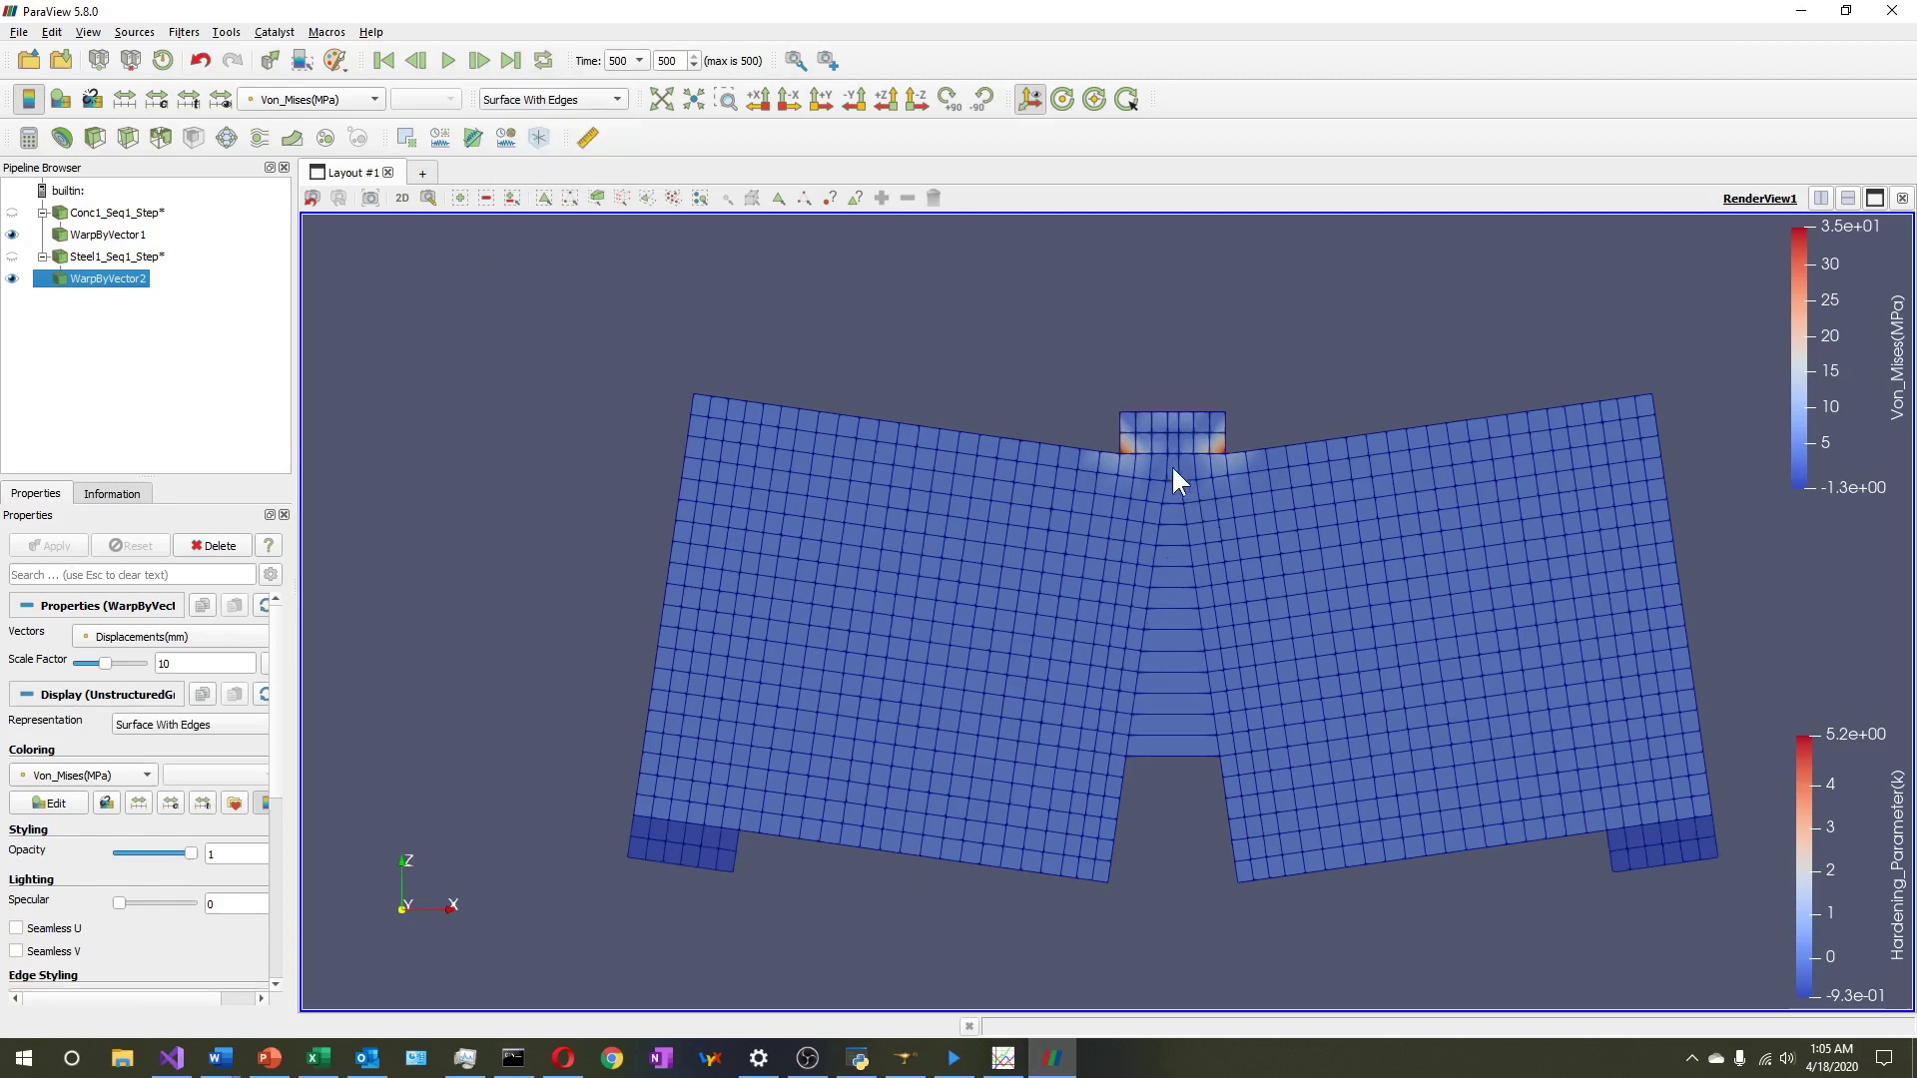
# Examine the deformed mesh beneath the loading plate and above the notch
pyautogui.scroll(2, 1222, 445)
pyautogui.scroll(3, 1224, 331)
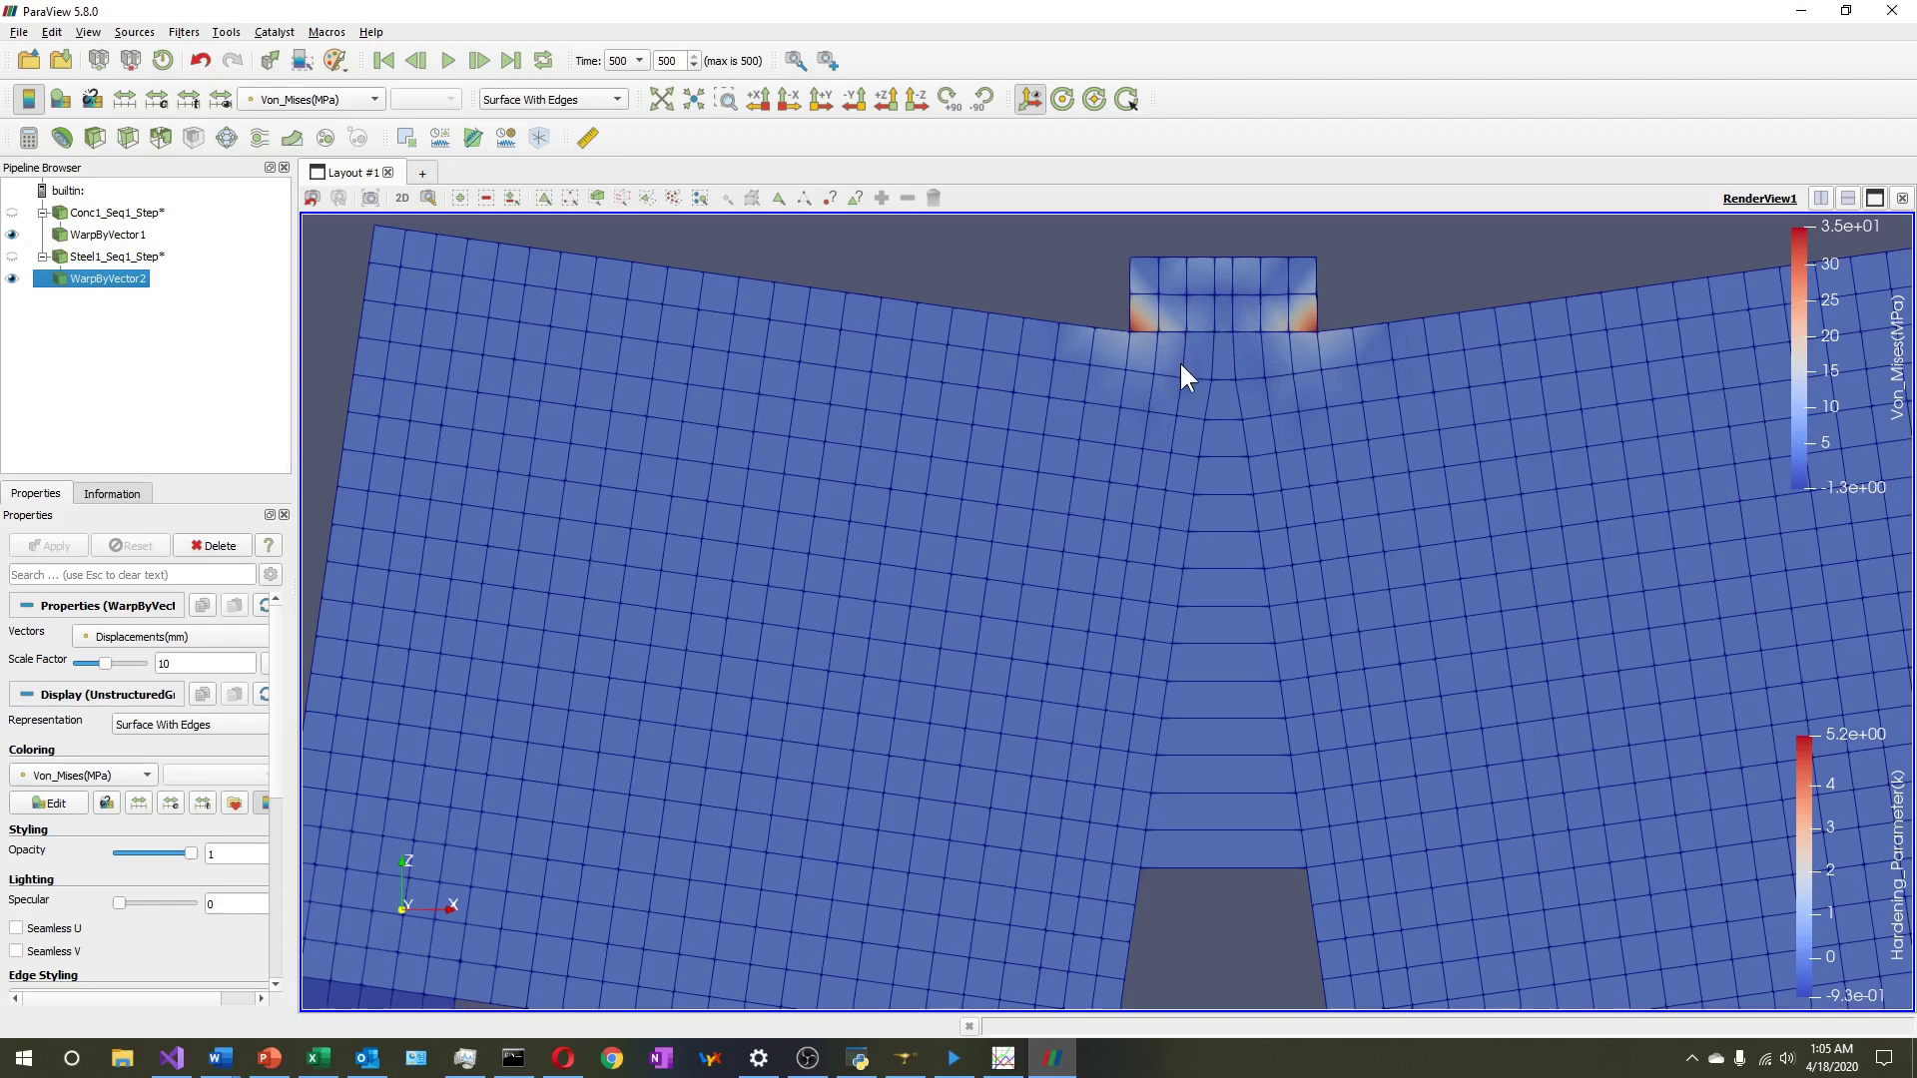
pyautogui.scroll(-2, 1181, 363)
pyautogui.scroll(2, 1182, 369)
pyautogui.scroll(-3, 1041, 380)
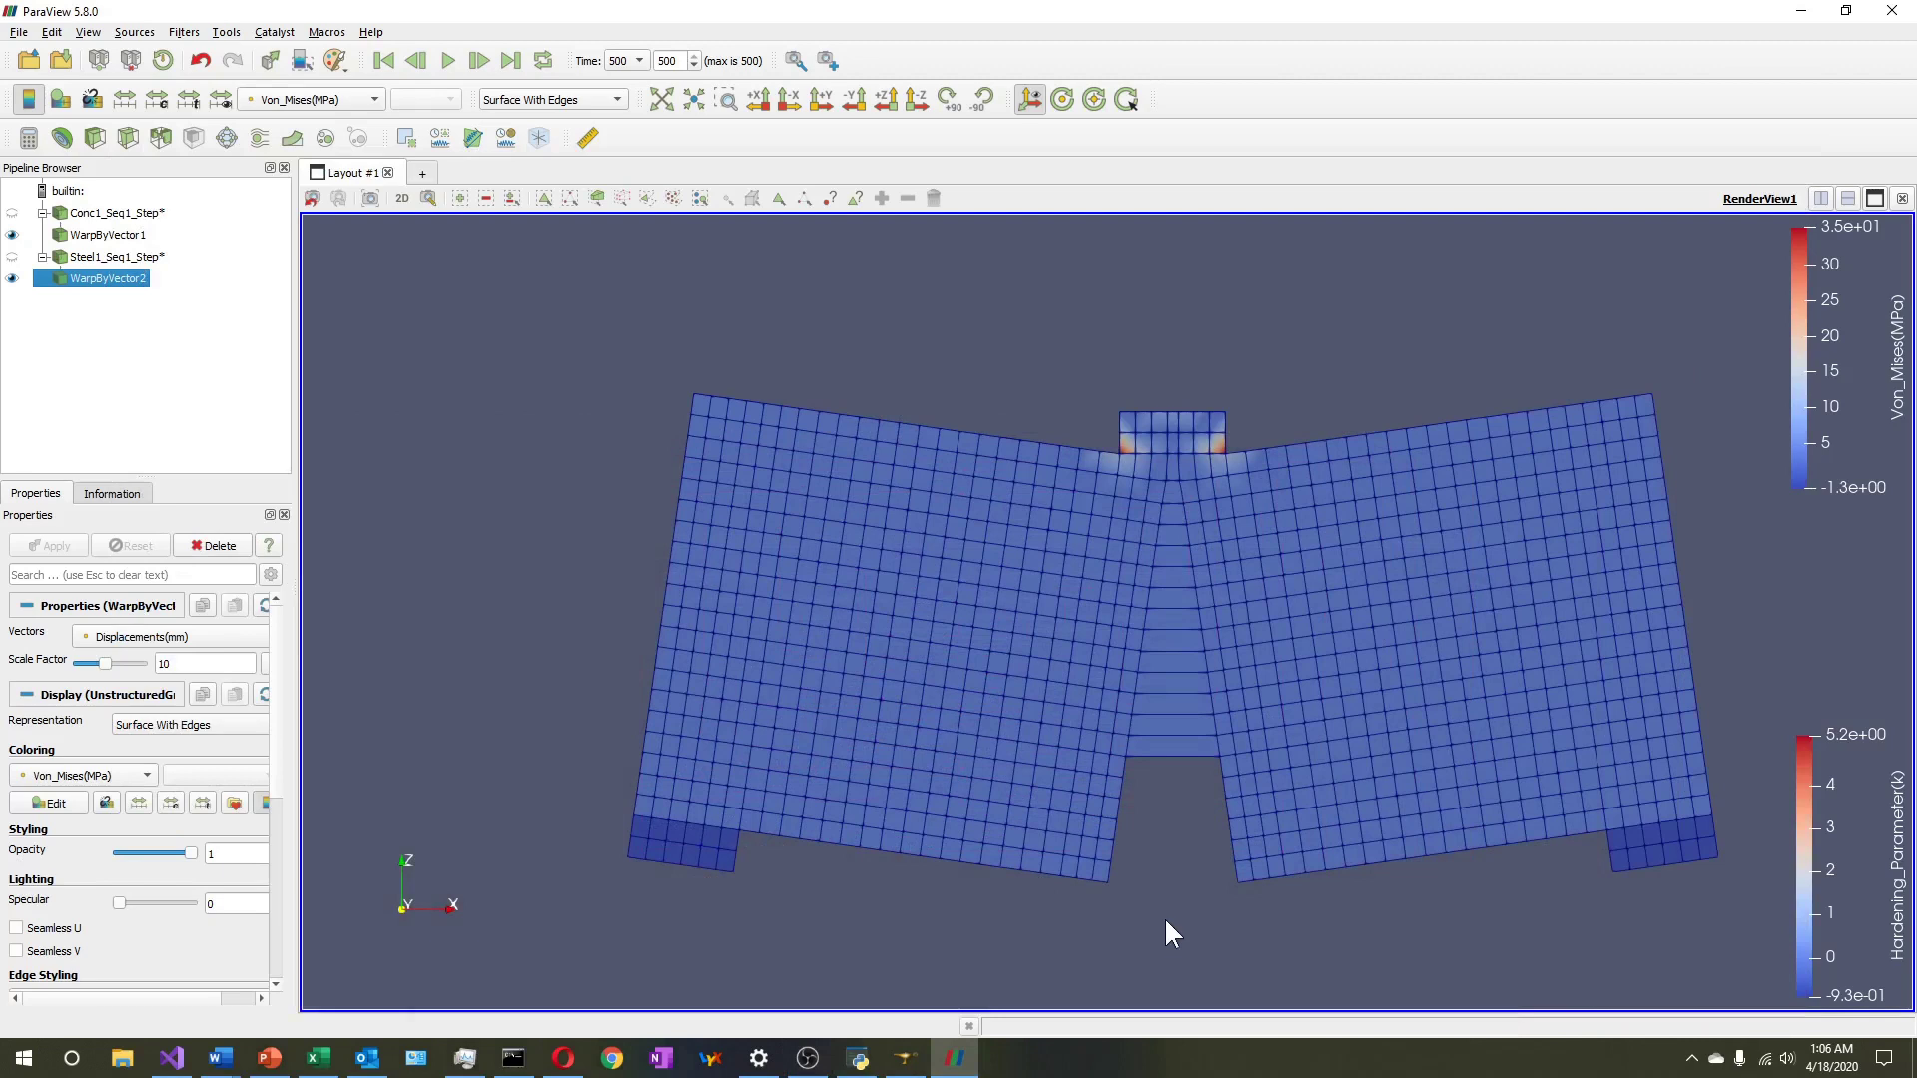
pyautogui.moveTo(951, 1054)
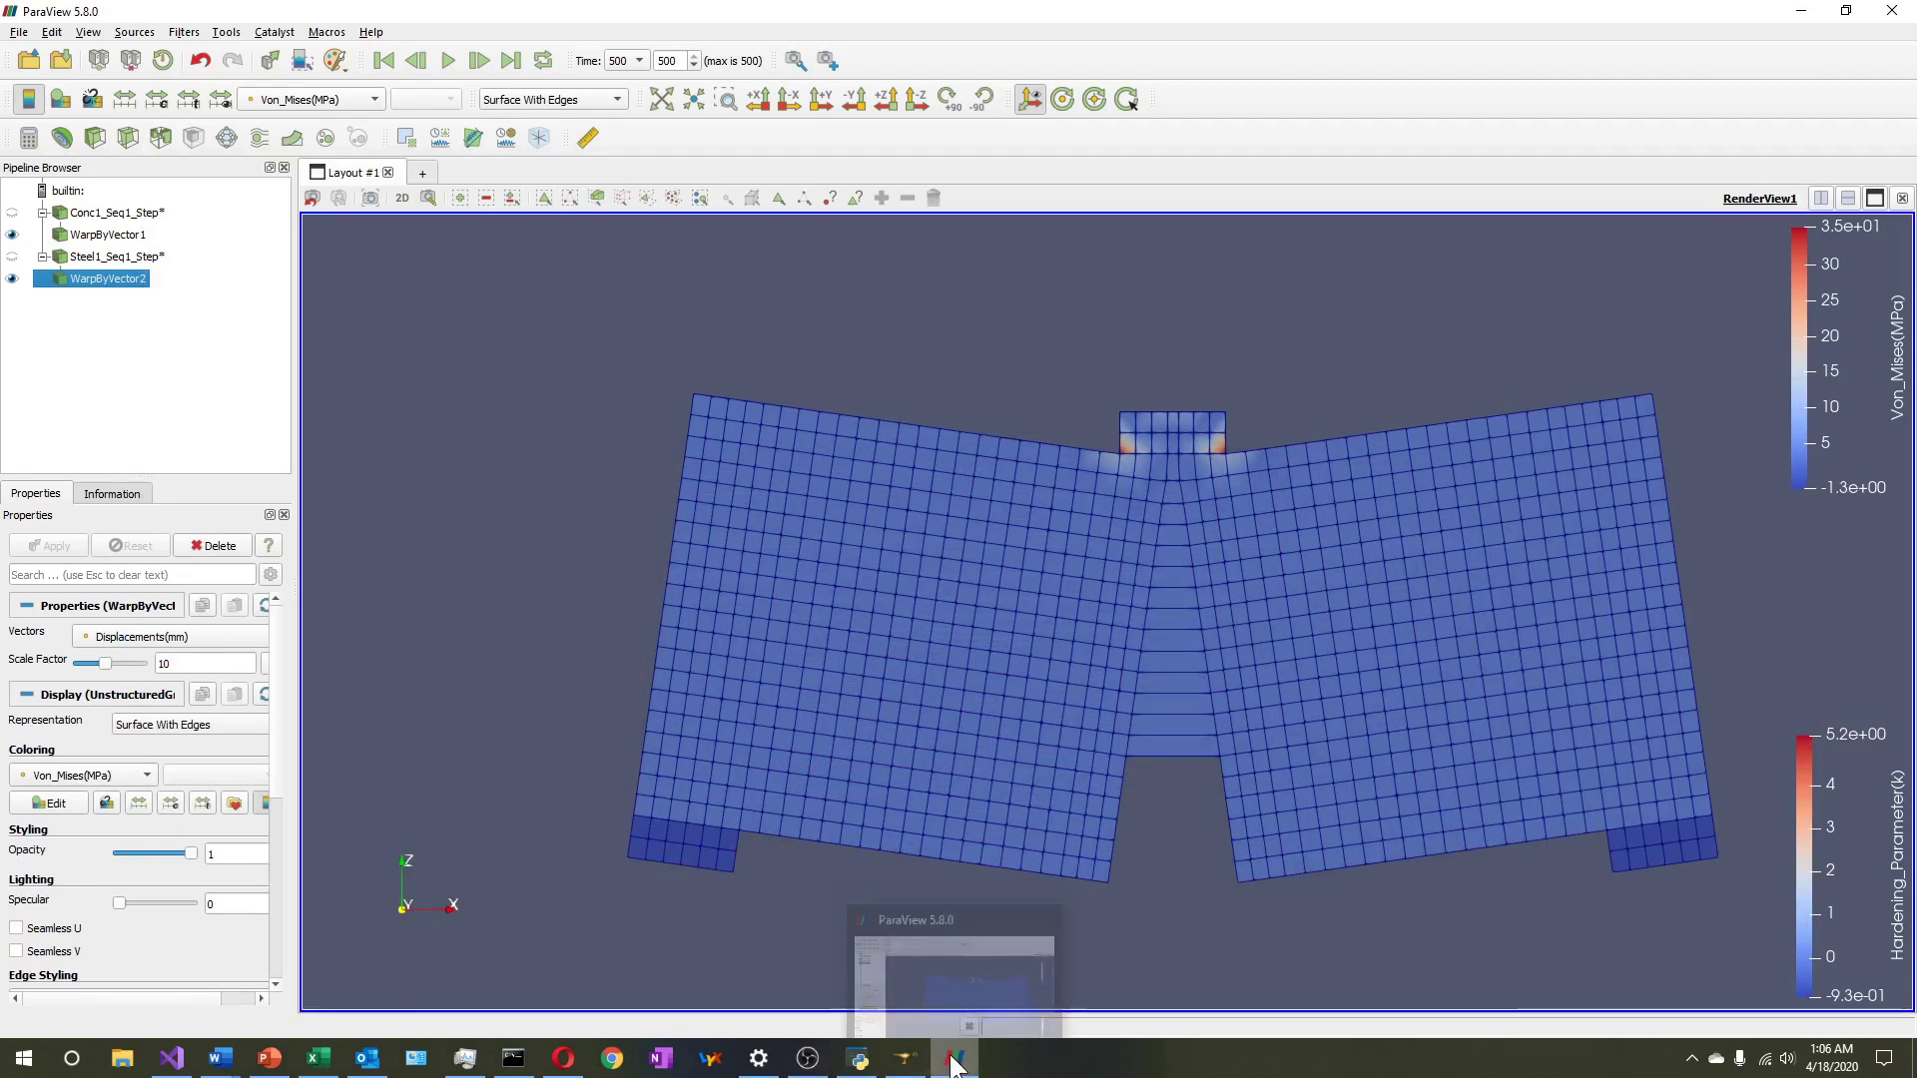